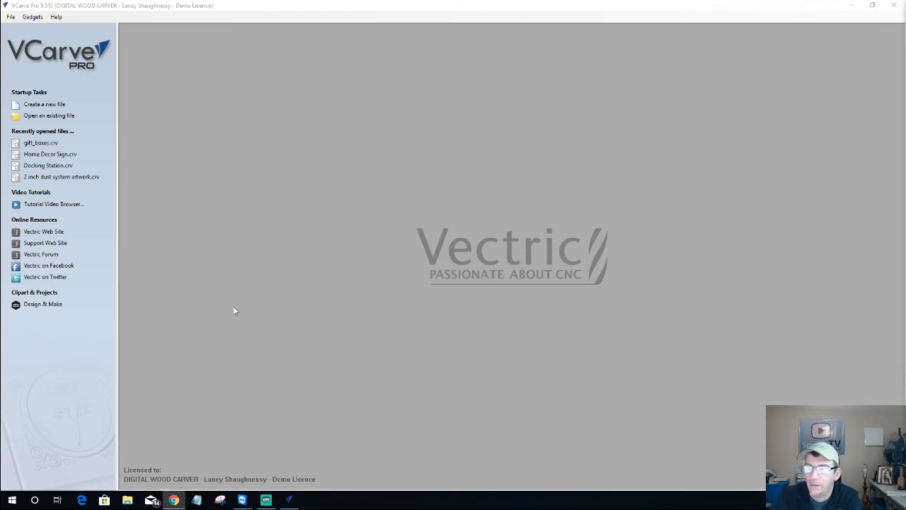
Create a single-sided job 21 in wide, 11.25 in high and 0.75 in thick
left_click(40, 104)
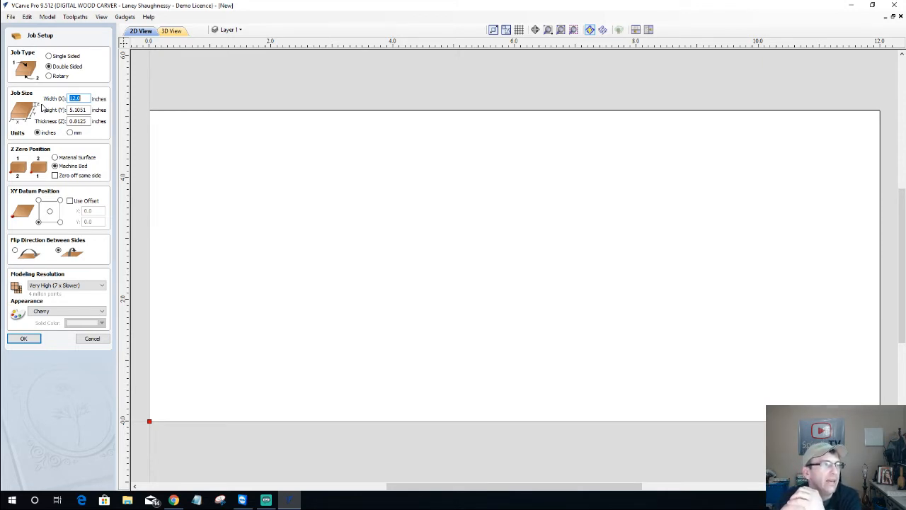
left_click(58, 60)
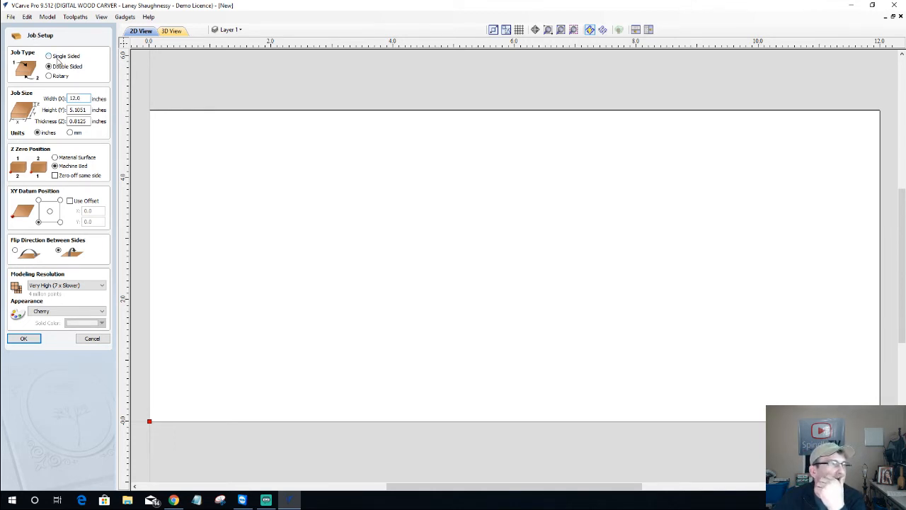
left_click_drag(83, 98, 36, 110)
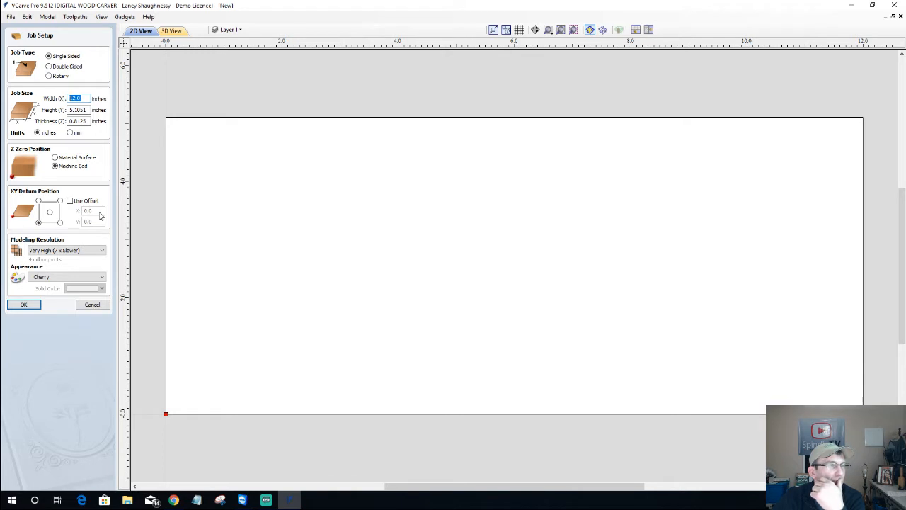
type("2")
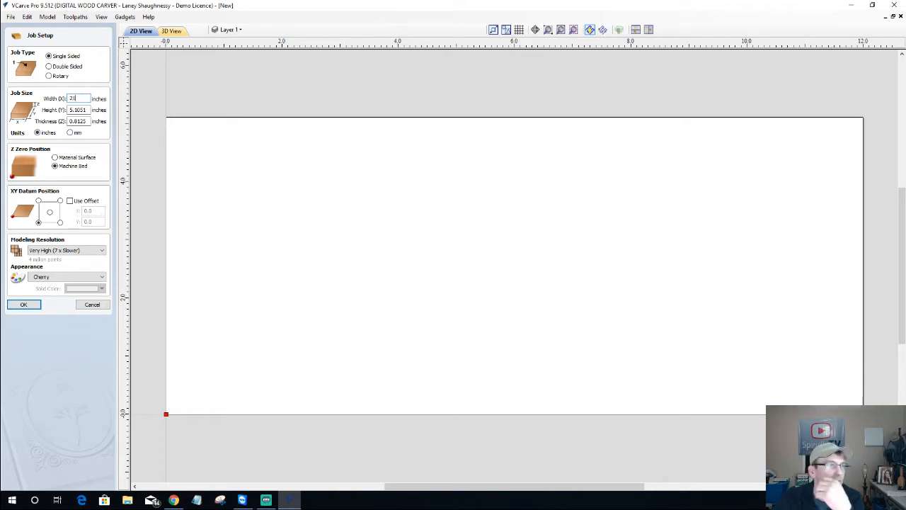
type("1")
key("Tab")
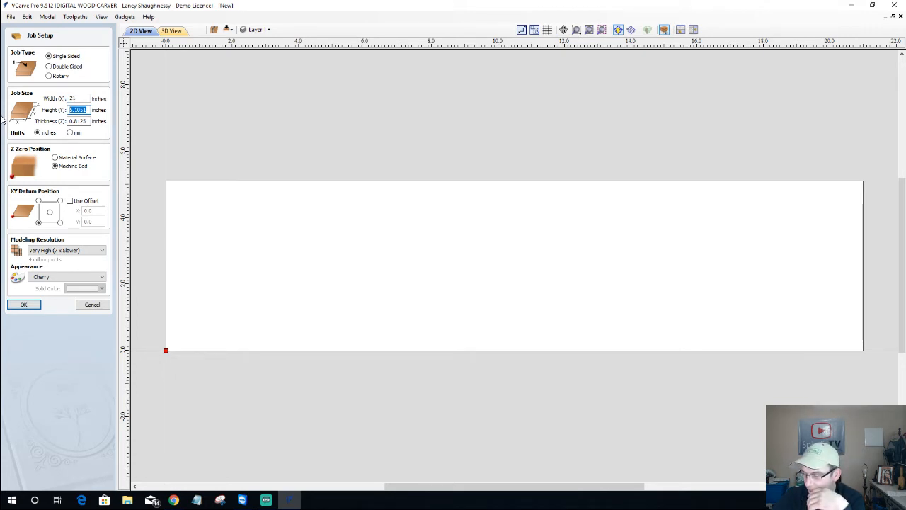
type("11.25")
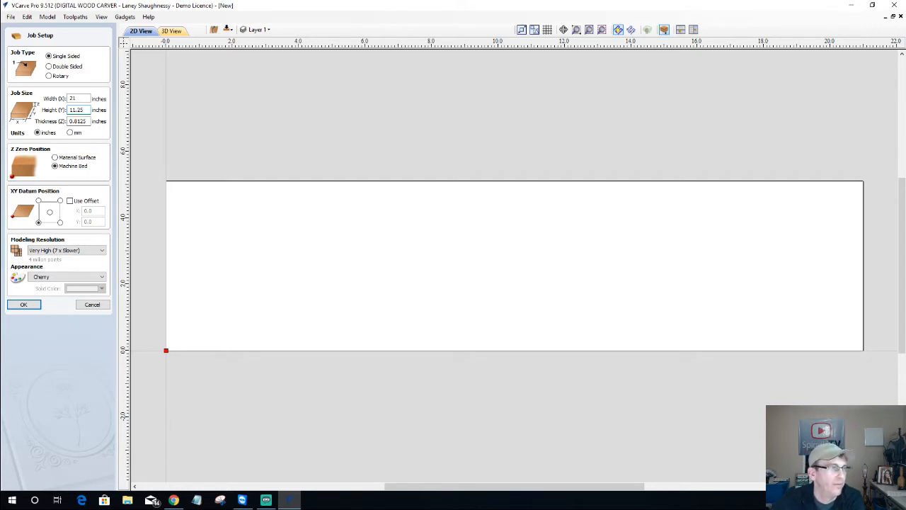
key("Tab")
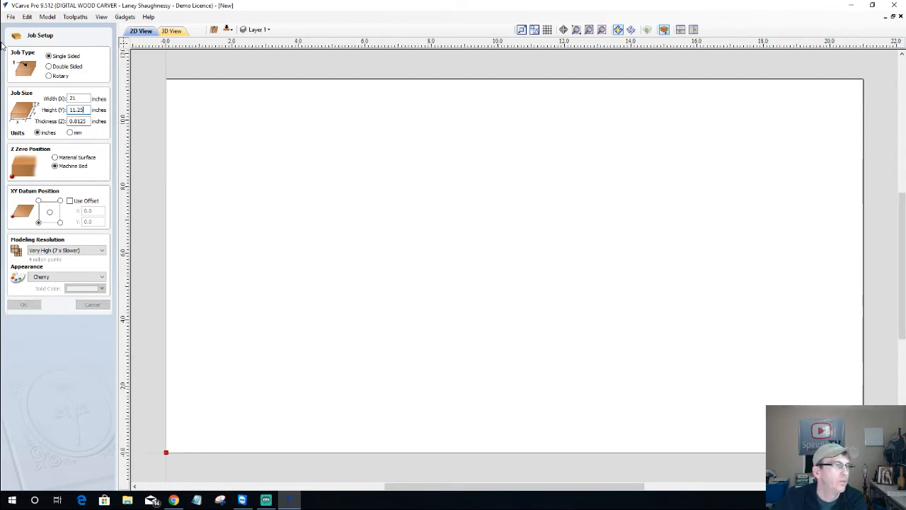
double_click(86, 121)
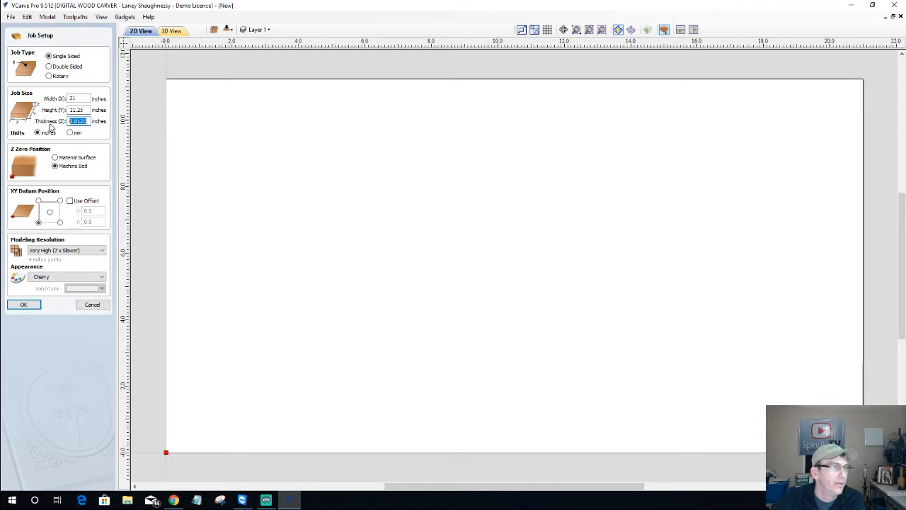
type(".75")
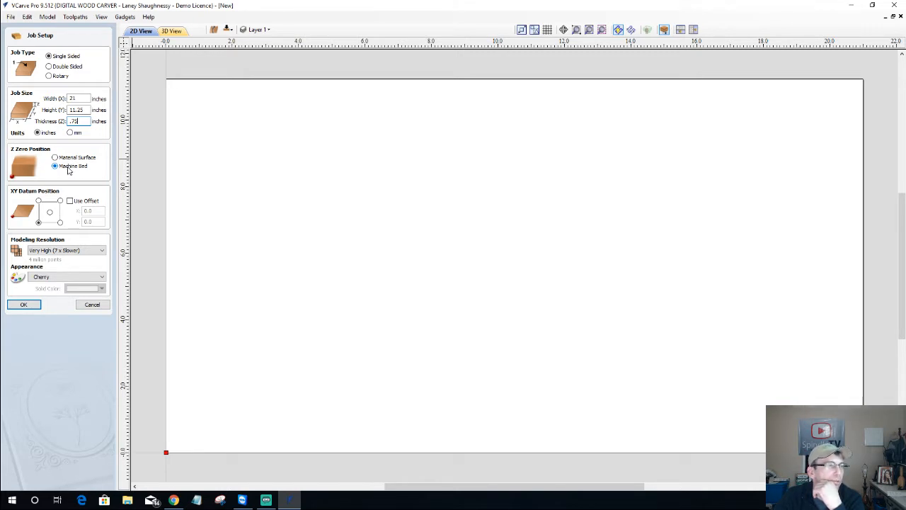
left_click(55, 158)
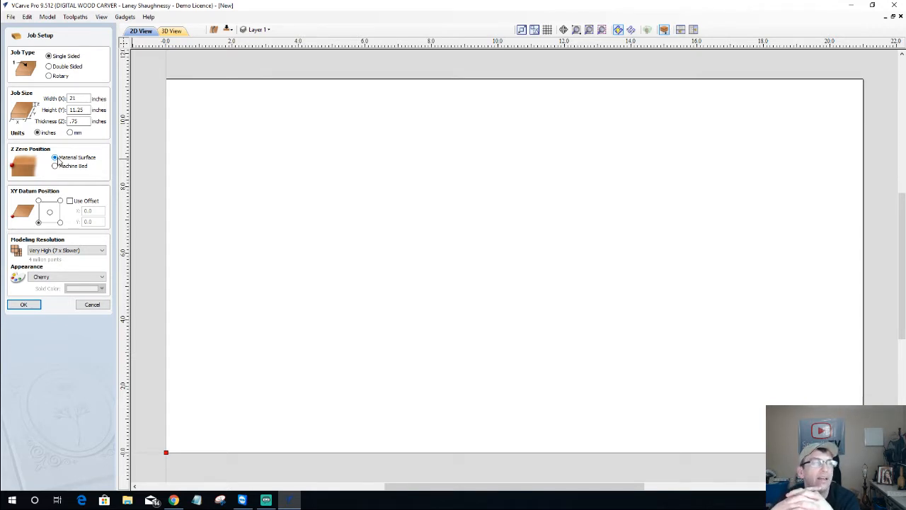
left_click(56, 165)
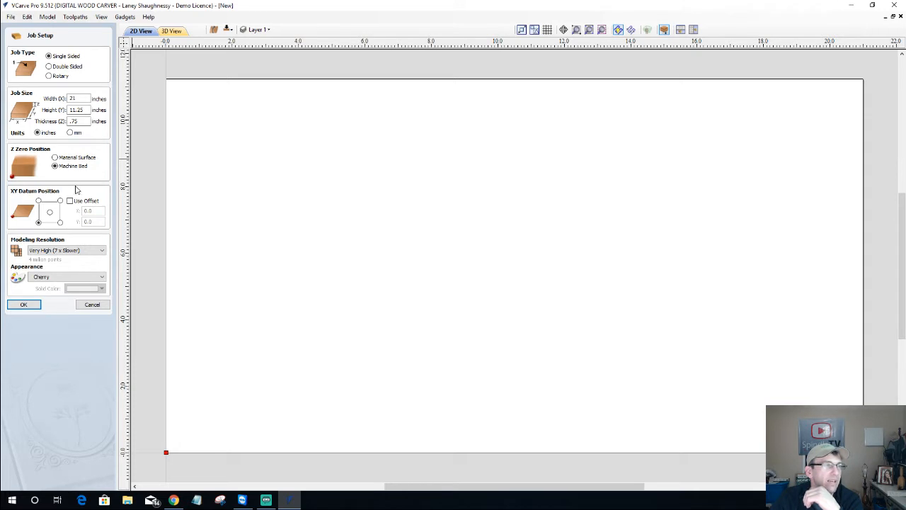
left_click(39, 201)
Place the XY datum at the material centre and accept the job setup
left_click(60, 202)
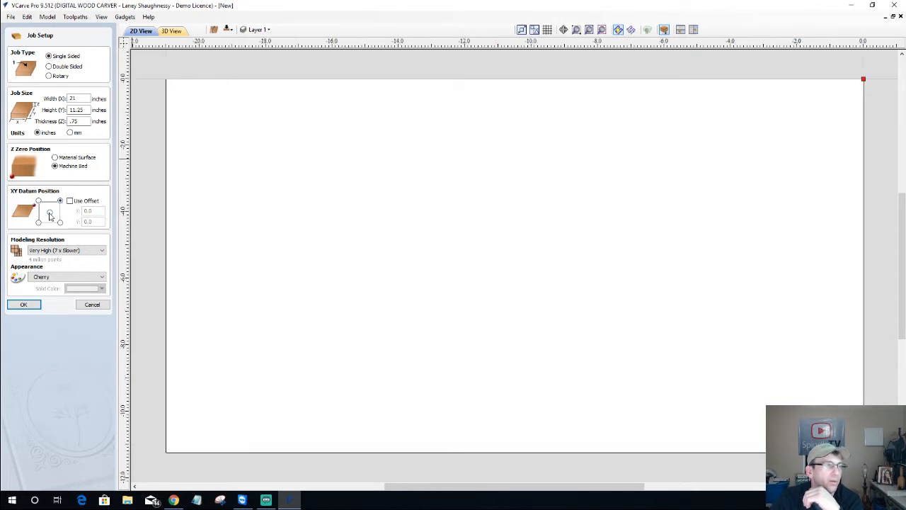
left_click(50, 212)
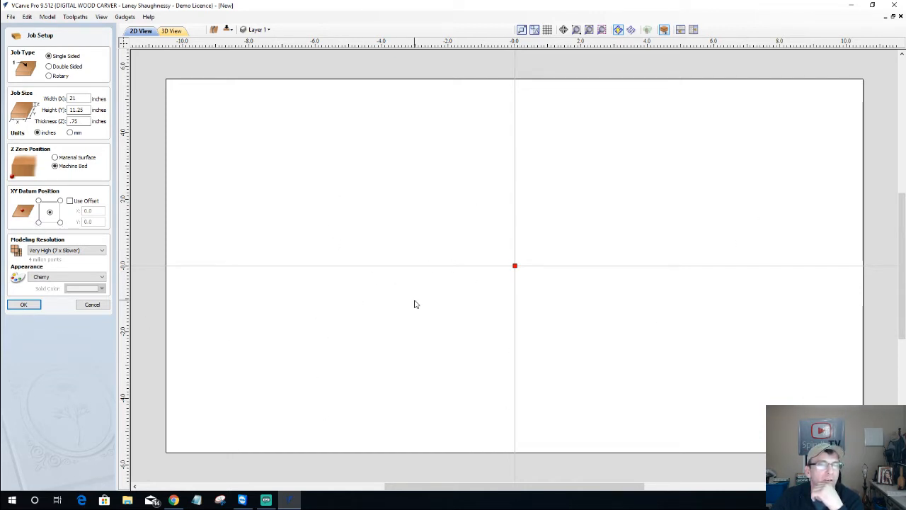
left_click(38, 223)
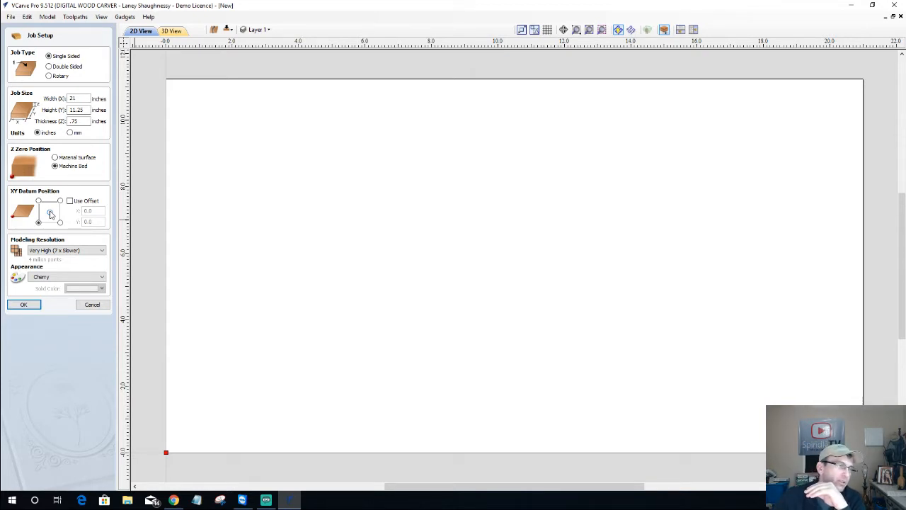
left_click(49, 212)
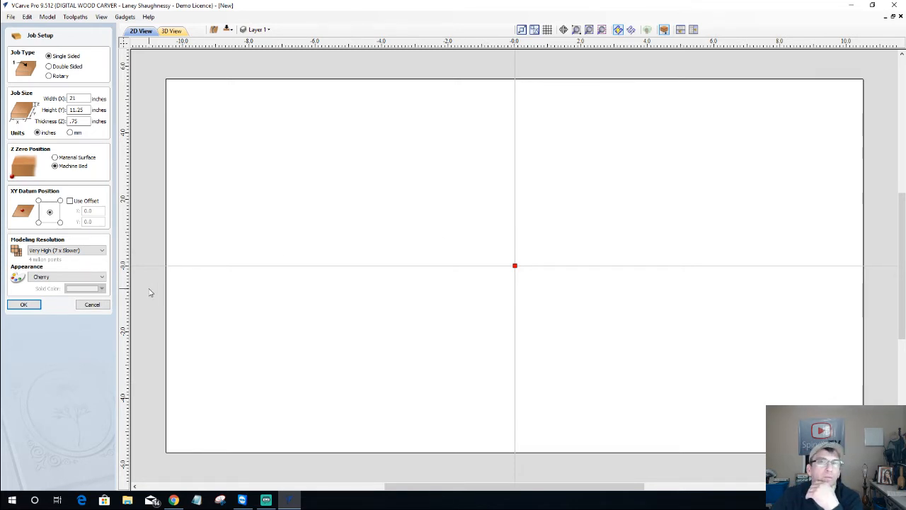
left_click(23, 305)
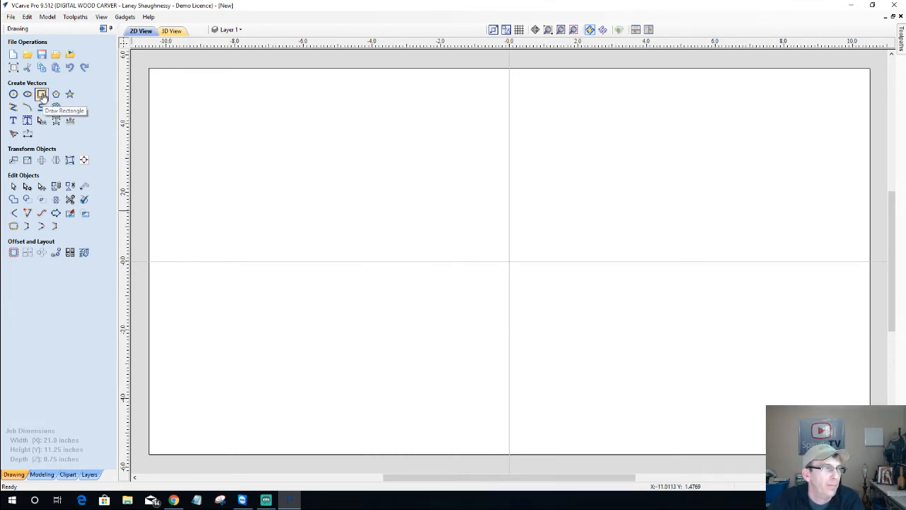
Draw a 21 × 11.25 inch rectangle tracing the full material boundary
left_click(41, 95)
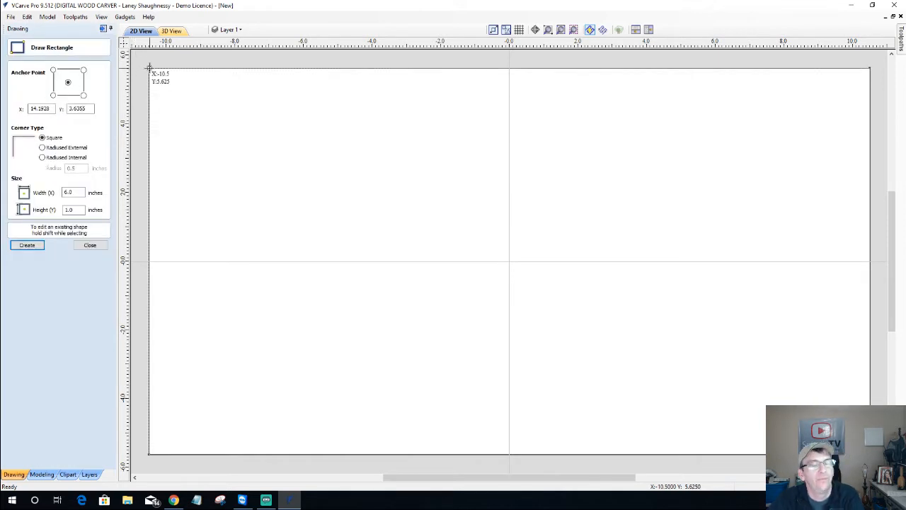
left_click(85, 246)
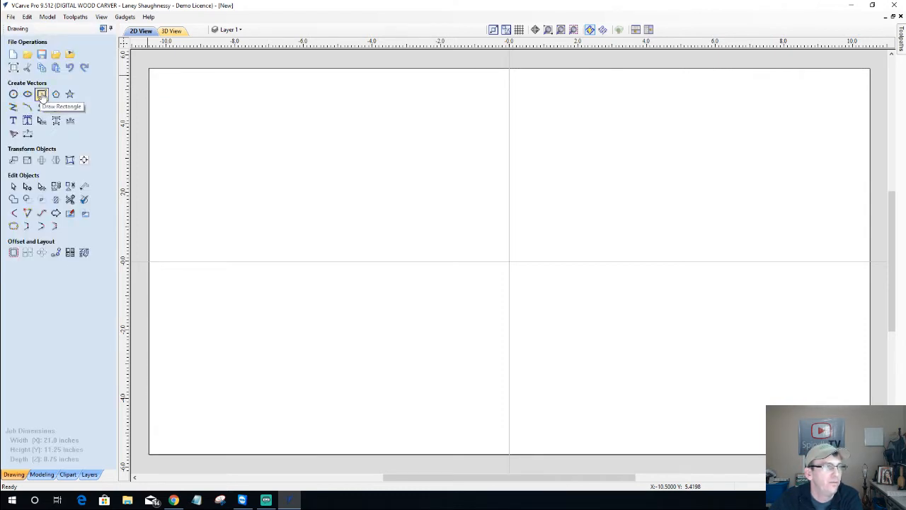
left_click(42, 95)
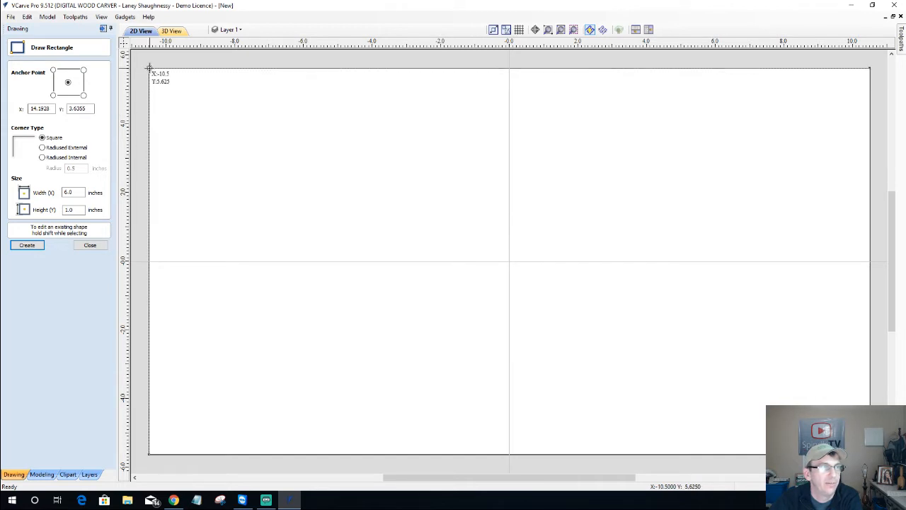
left_click_drag(149, 68, 870, 454)
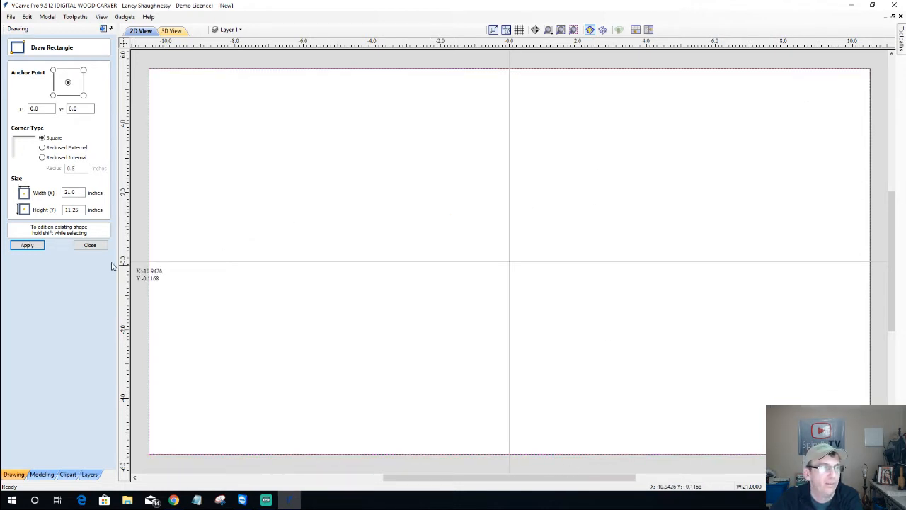
left_click(98, 246)
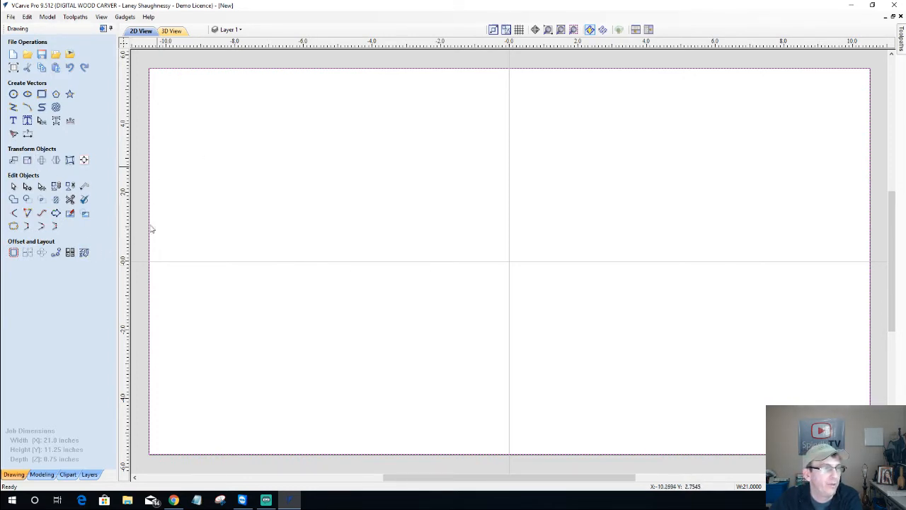
Offset the rectangle 1 inch inward with sharp corners, deleting the original
left_click(14, 252)
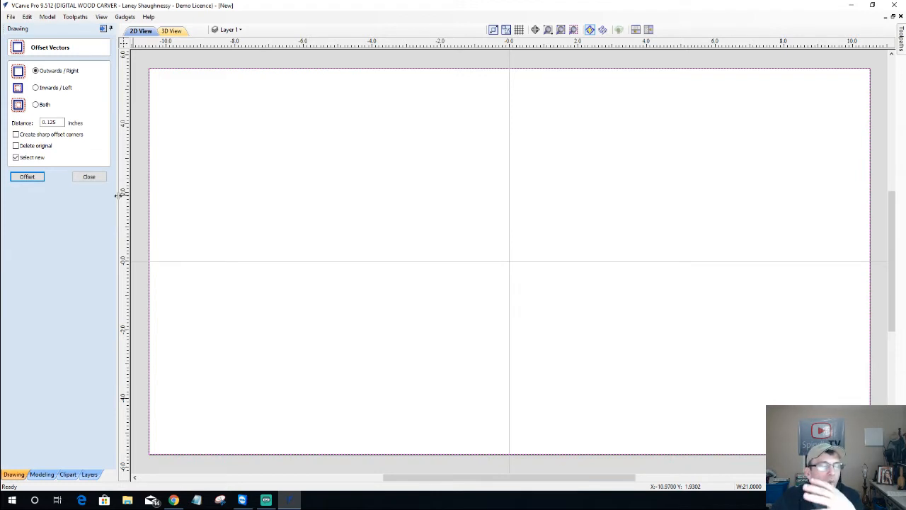
double_click(60, 123)
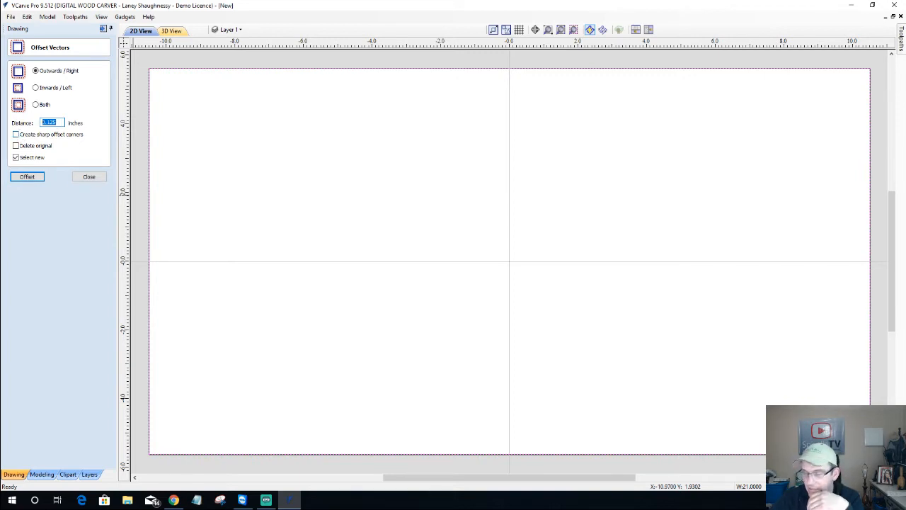
type("1")
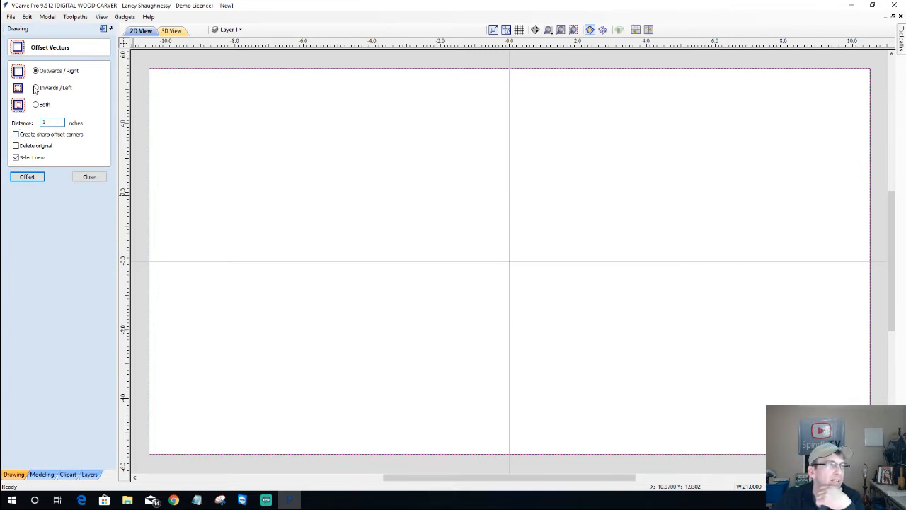
left_click(17, 136)
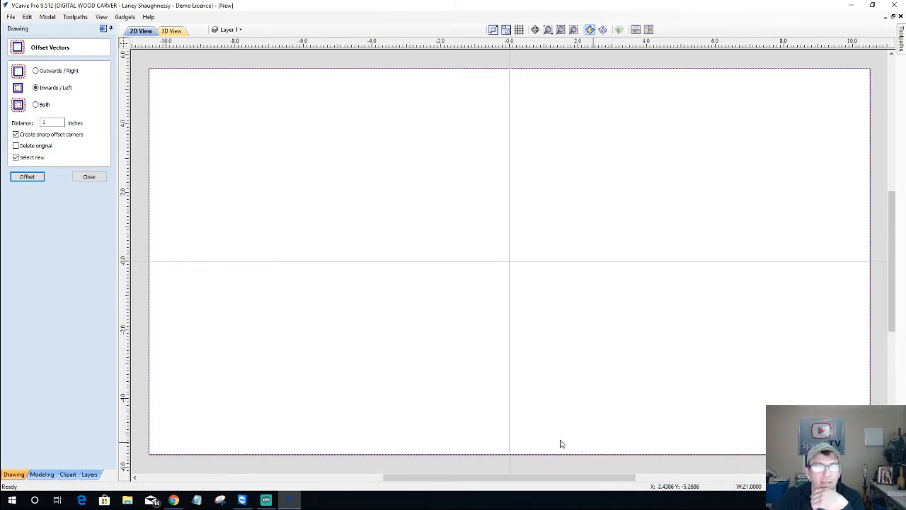
left_click(17, 146)
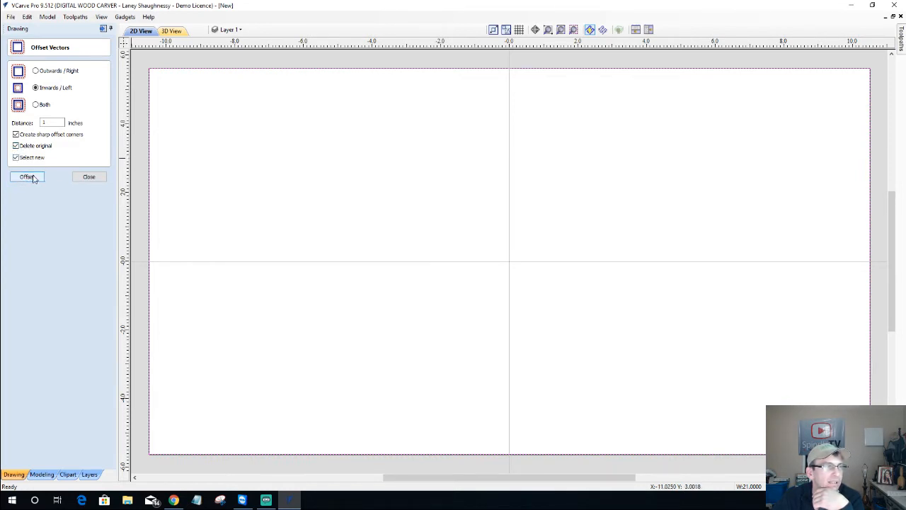
left_click(27, 177)
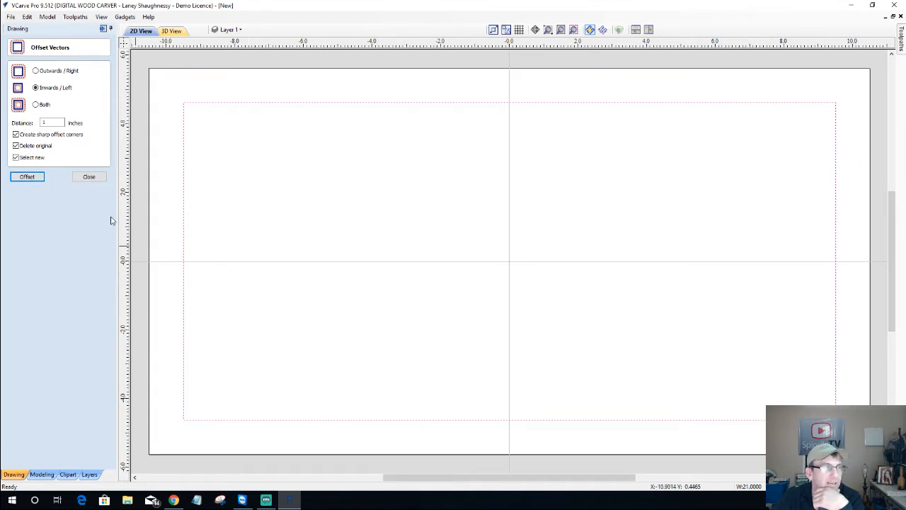
left_click(89, 177)
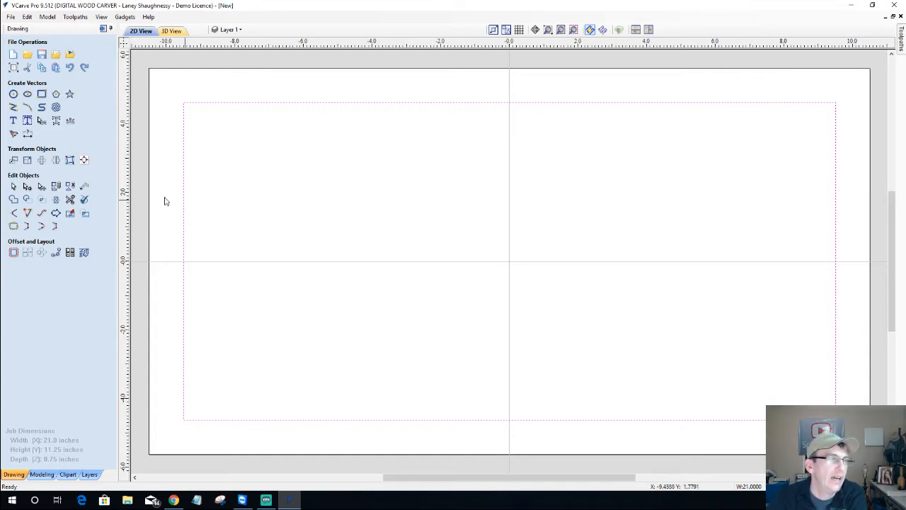
Try Radiused Internal corners on the rectangle, then undo to keep square corners
left_click(41, 94)
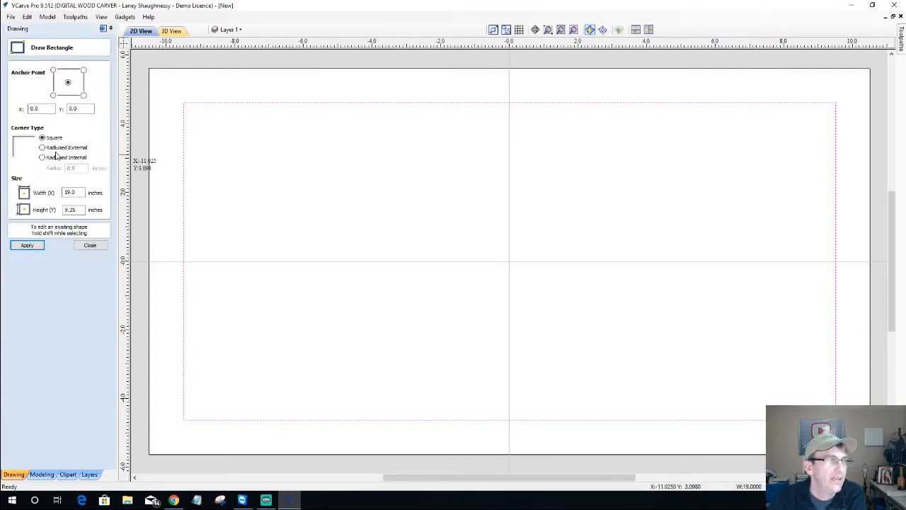
left_click(45, 158)
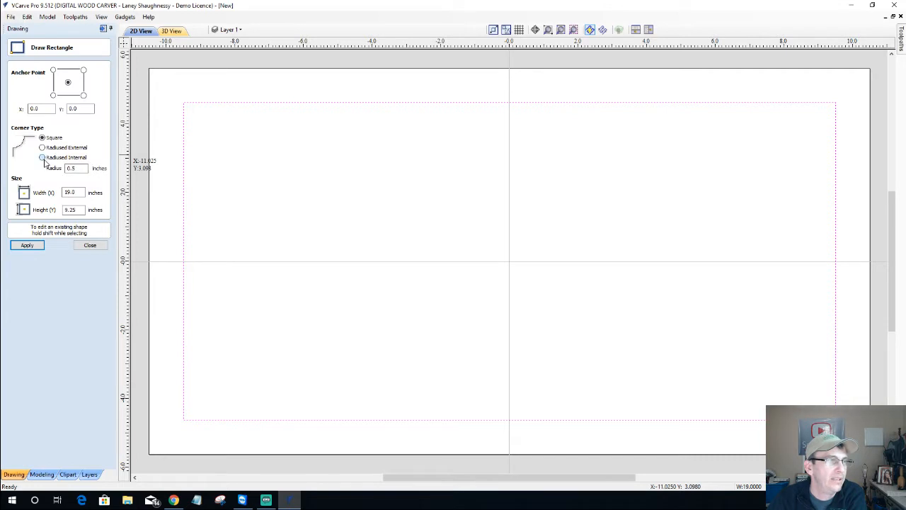
left_click(28, 245)
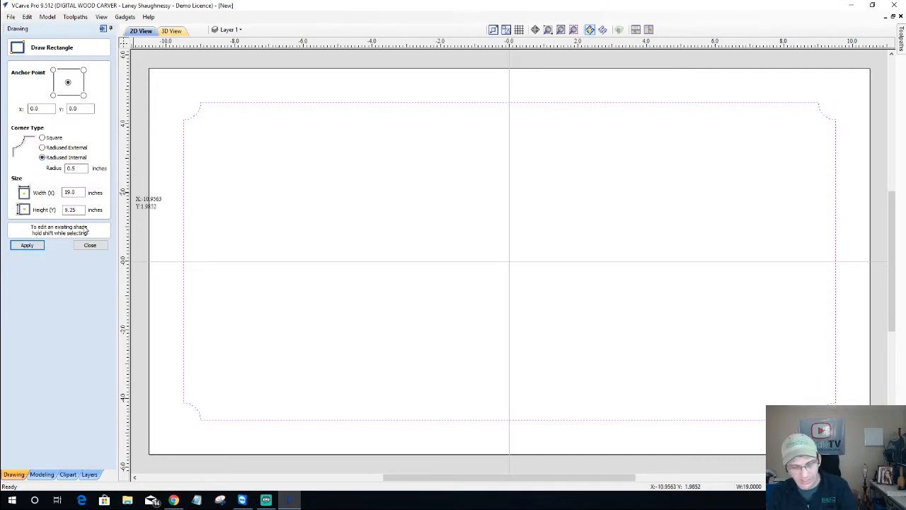
key("ctrl+z")
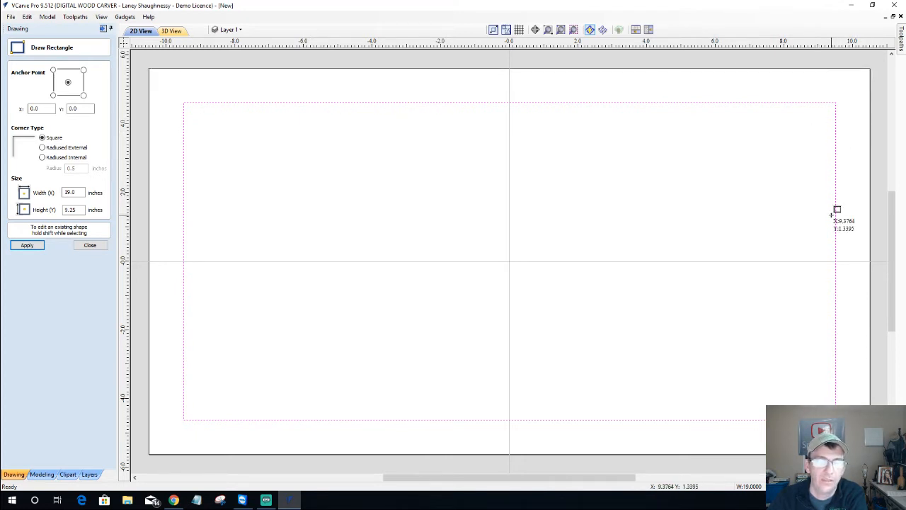
left_click(89, 246)
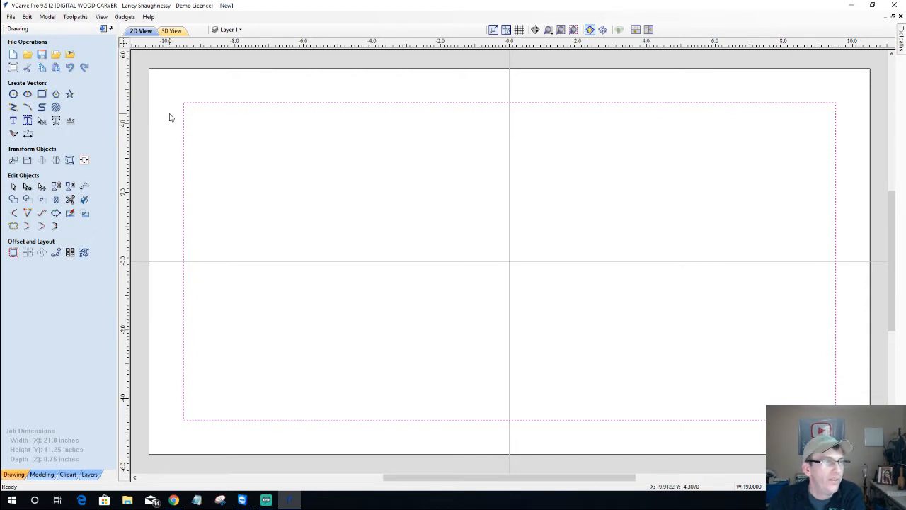
Open the Create Vector Texture settings and pop out the Toolpaths panel
left_click(55, 107)
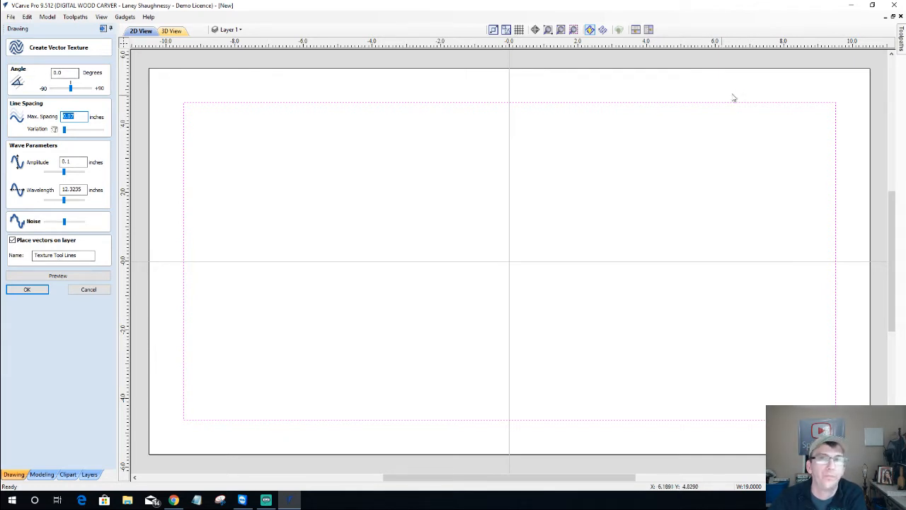
left_click(903, 30)
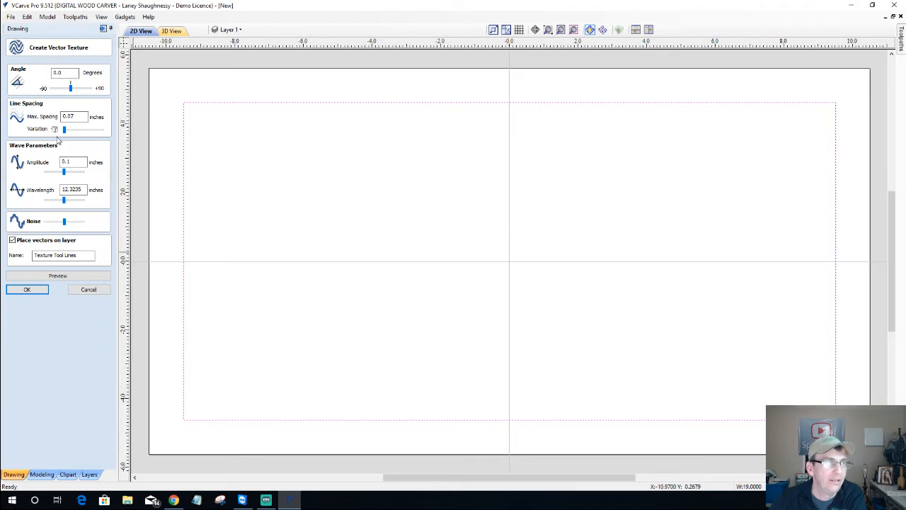
Review the Texture Toolpath settings from the Toolpaths tab, then close them
left_click(102, 29)
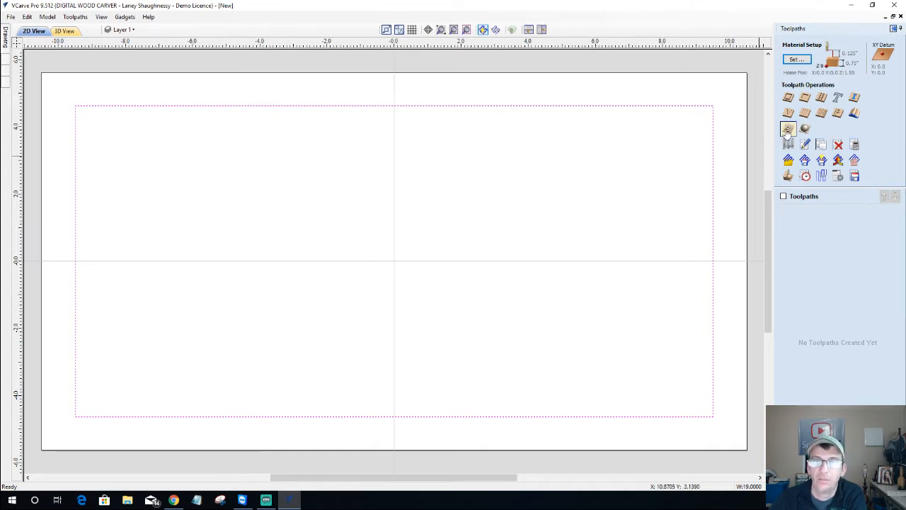
left_click(821, 115)
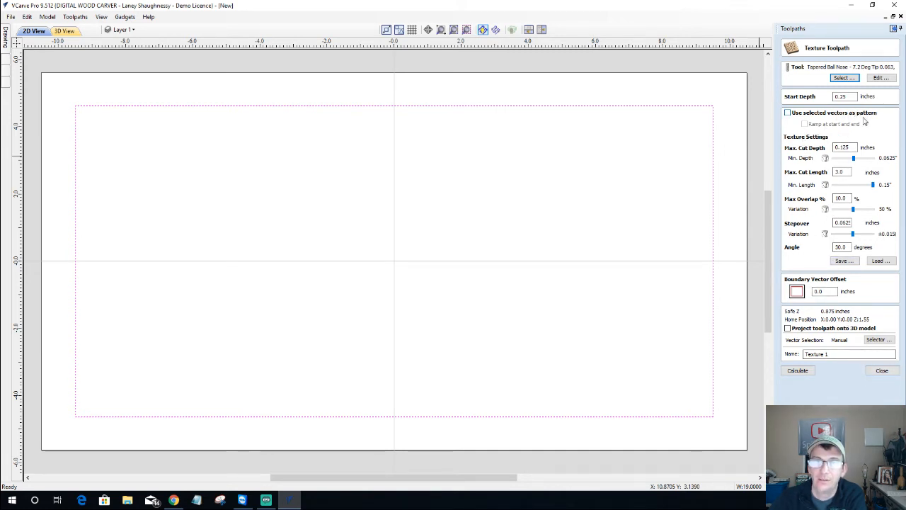
left_click(882, 370)
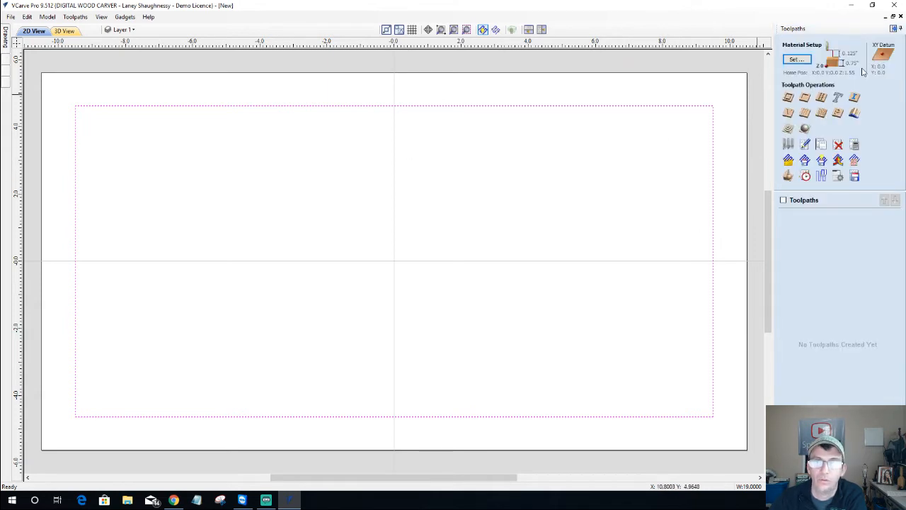
Enter vector texture max spacing 0.03125 in and amplitude 0.0625 in, then cancel
left_click(893, 28)
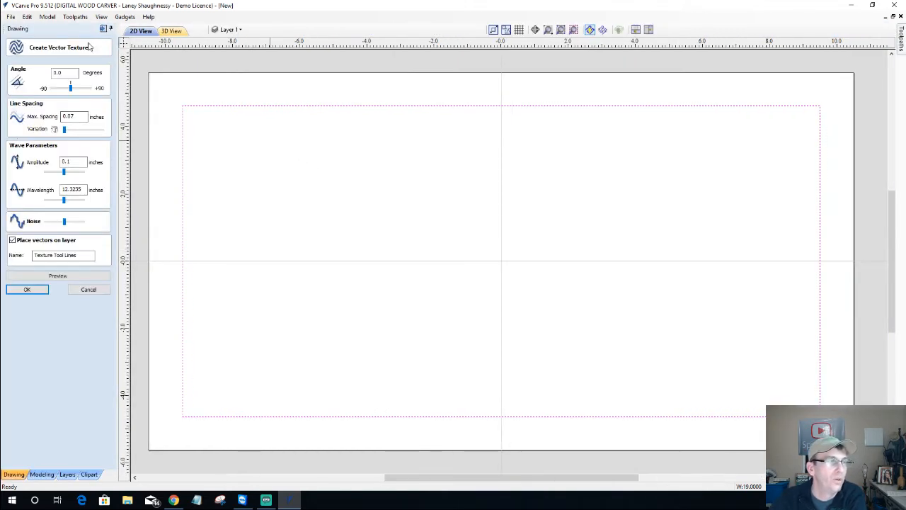
double_click(61, 73)
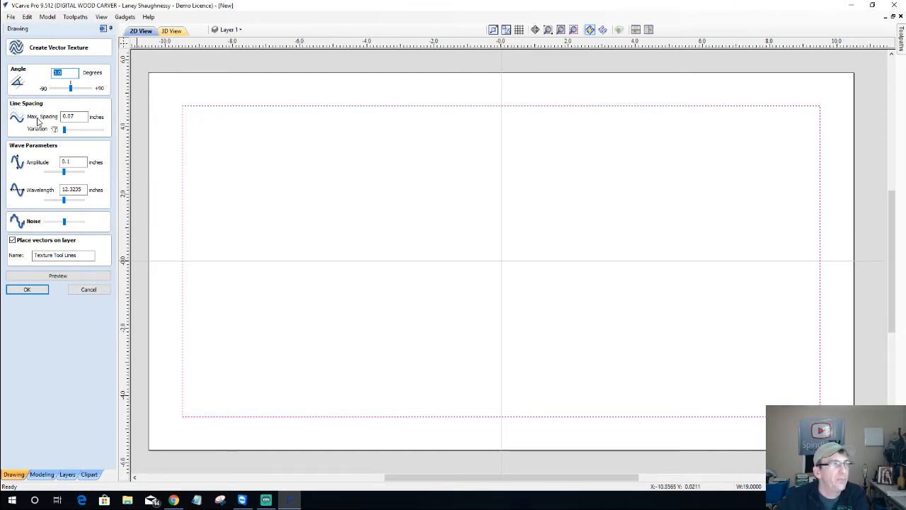
key("Tab")
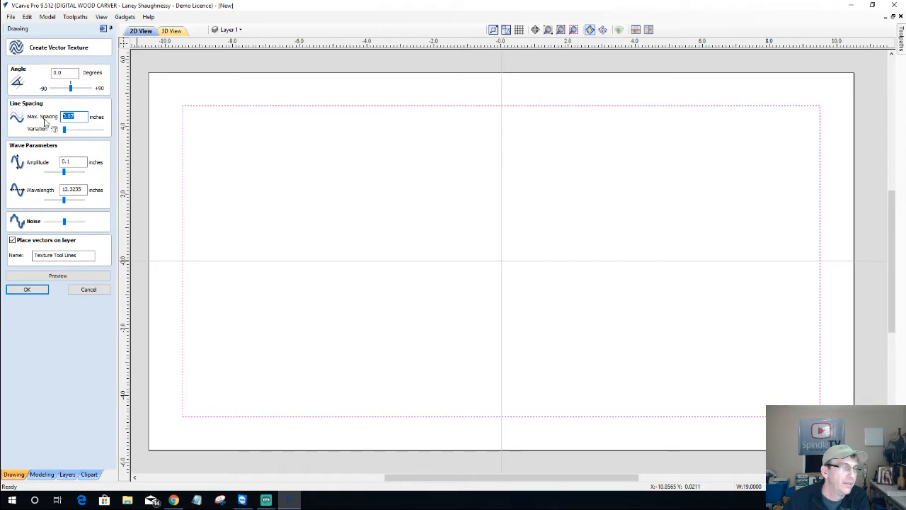
type(".")
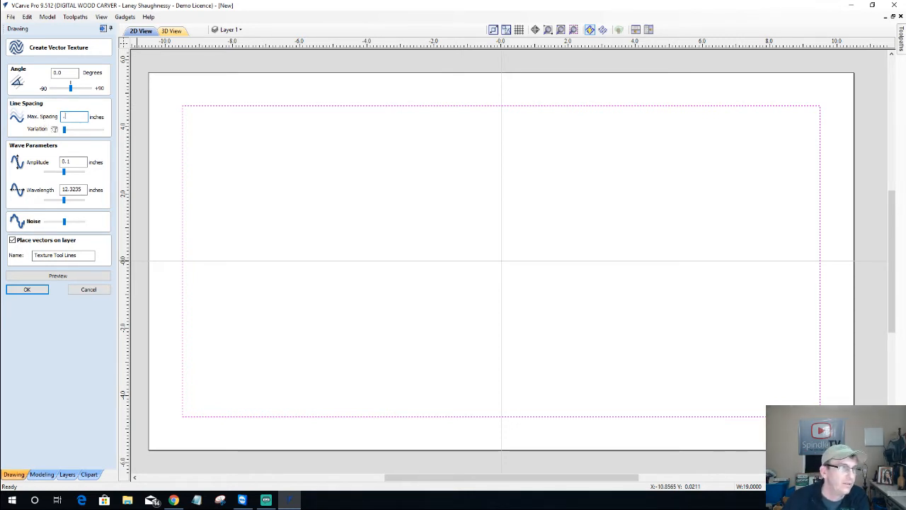
type("03125")
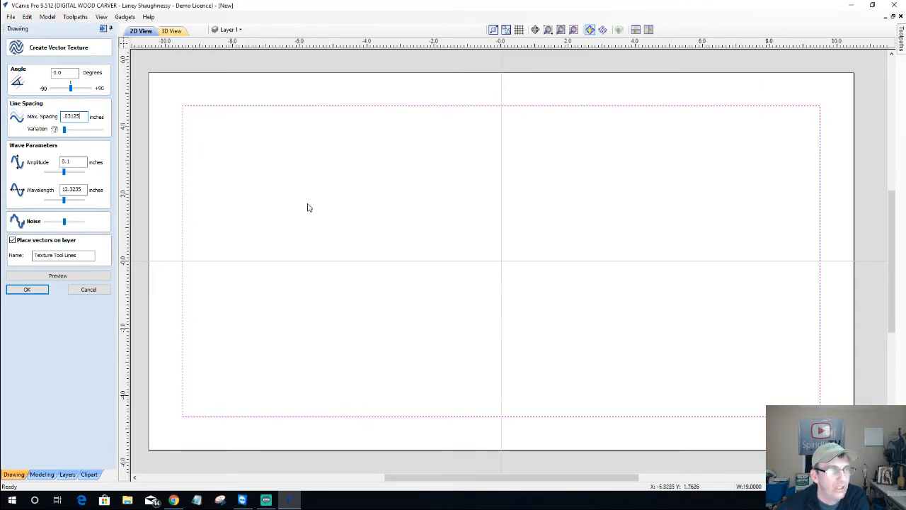
left_click(66, 162)
left_click_drag(66, 162, 86, 164)
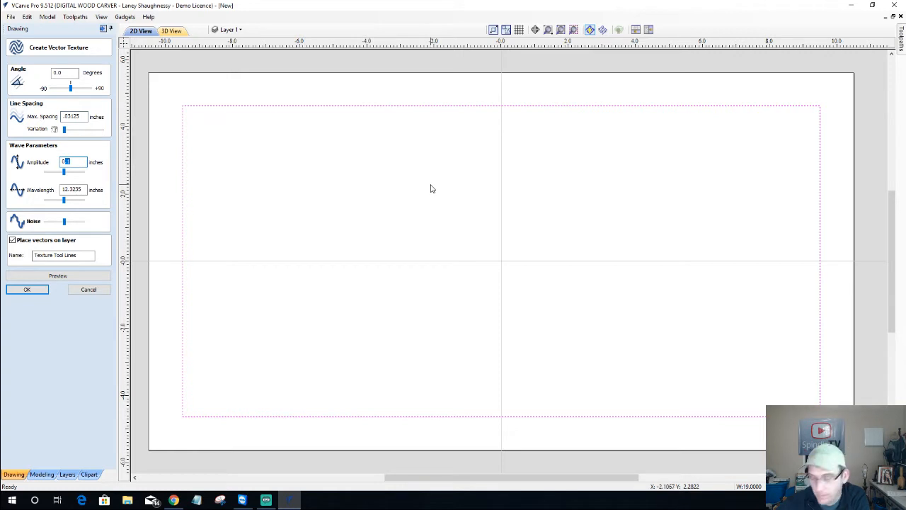
type(".")
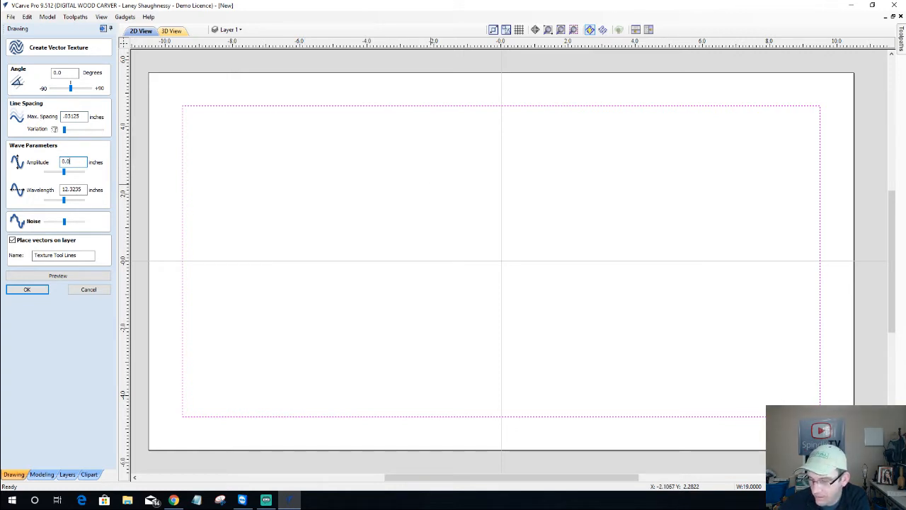
type("0625")
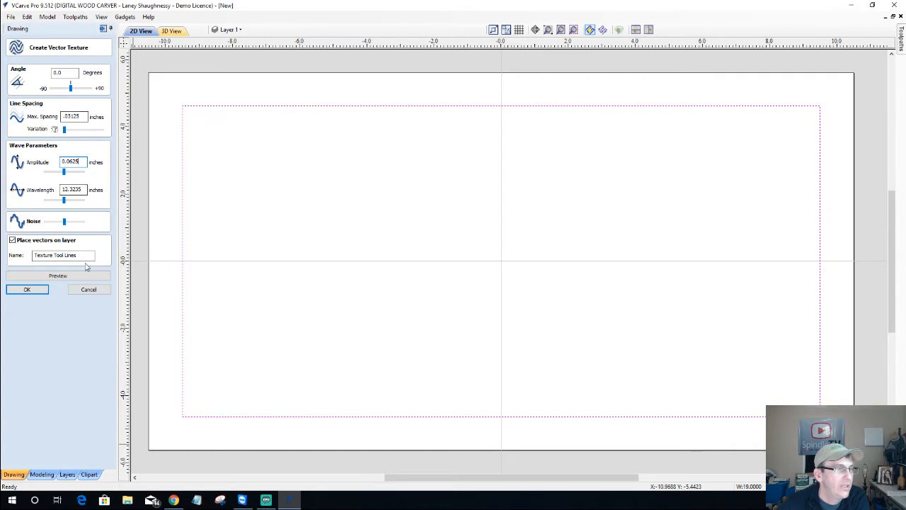
left_click(87, 290)
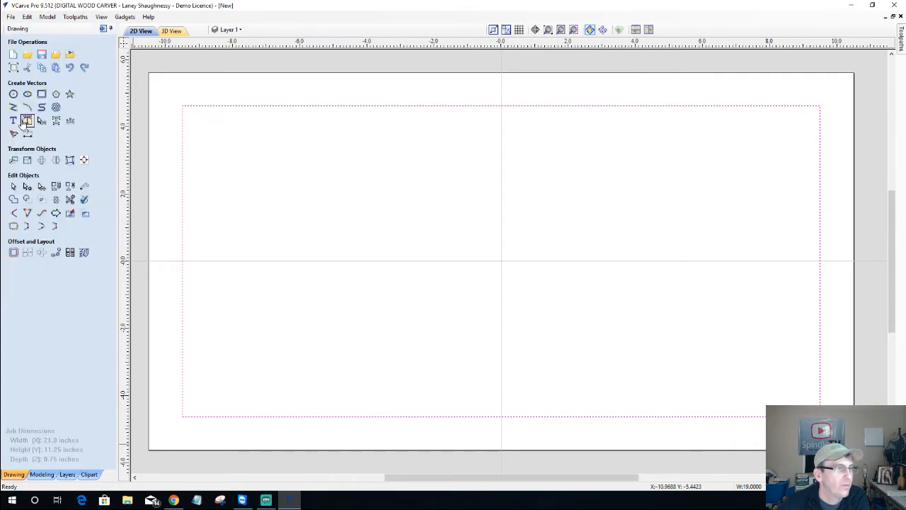
Check the border rectangle's width in Set Size, then reopen Create Vector Texture
left_click(27, 161)
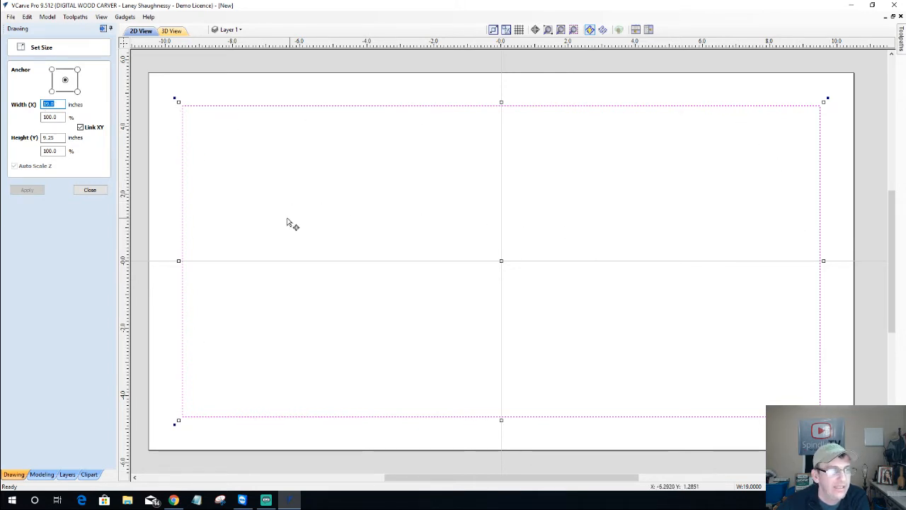
left_click(90, 190)
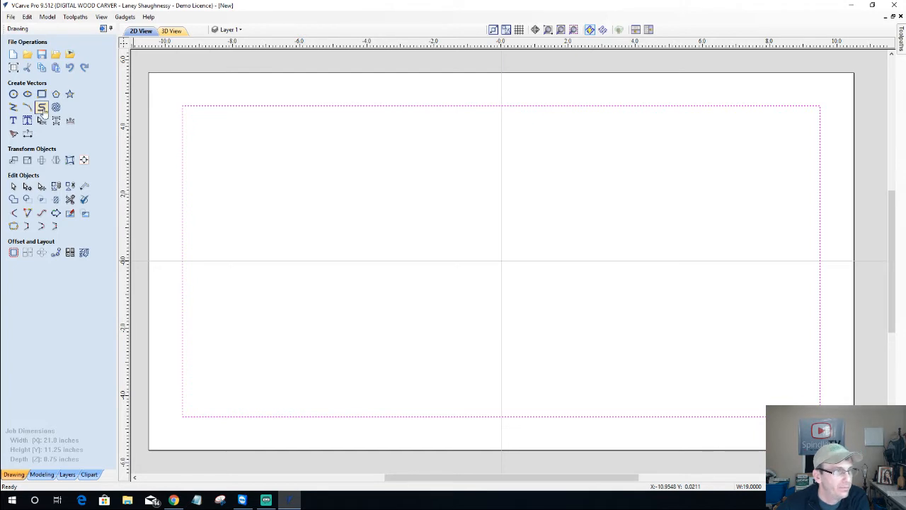
left_click(57, 107)
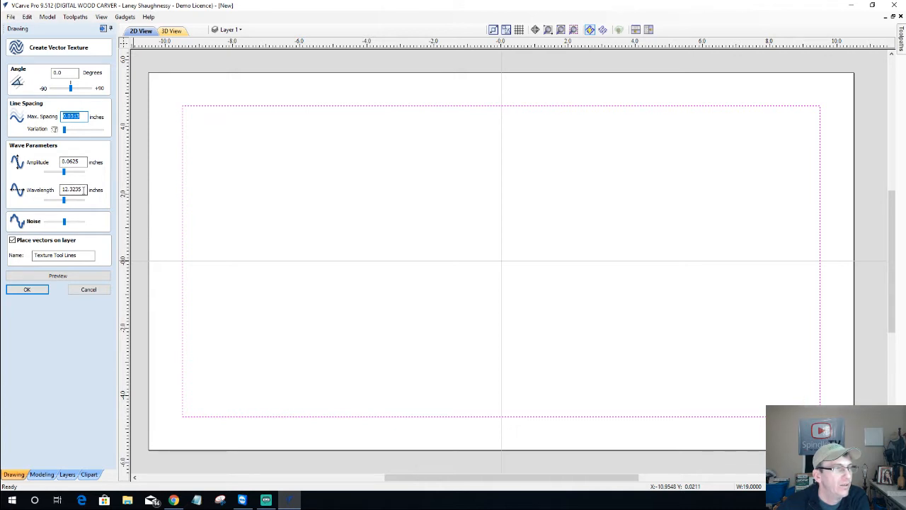
Set texture wavelength to 19 in, lower the noise, and preview the wavy lines
left_click_drag(84, 190, 60, 196)
type("19")
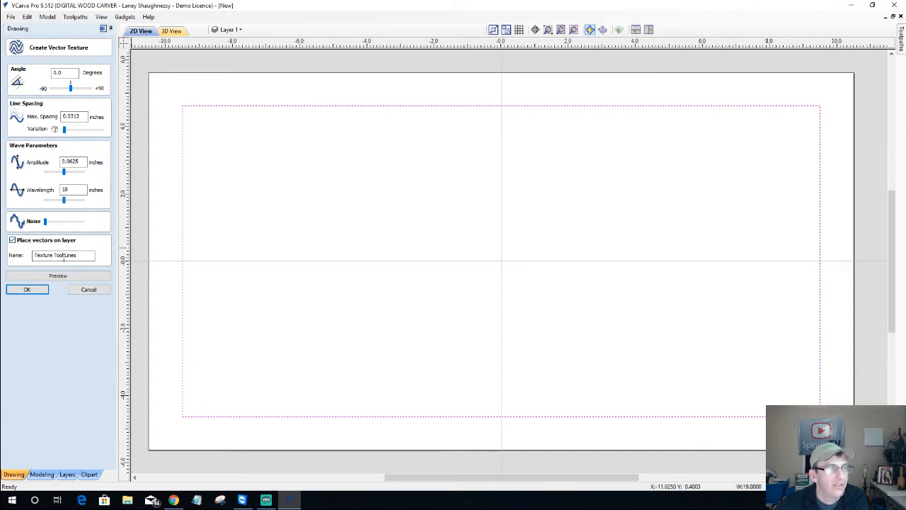
left_click(64, 256)
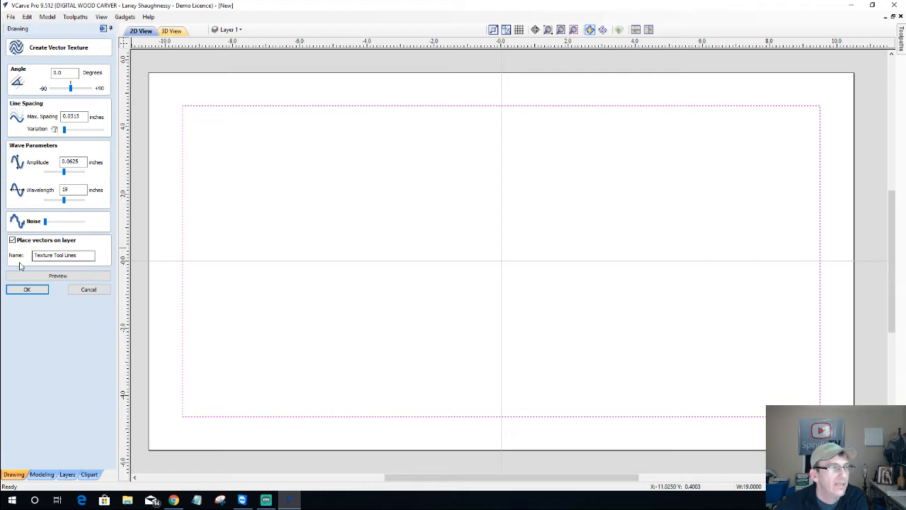
left_click(79, 280)
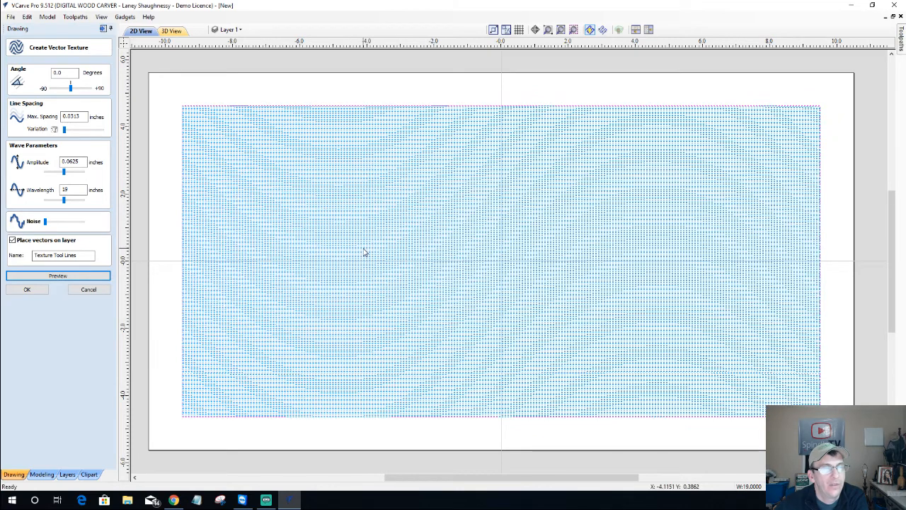
Zoom in on the dense preview lines, then enter 0.125 in as Max. Spacing
scroll(419, 243, "up", 1)
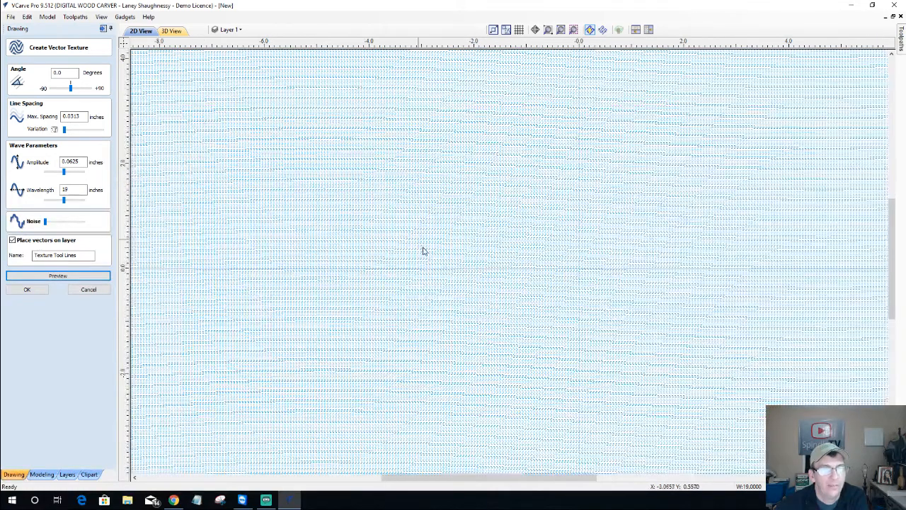
scroll(424, 251, "up", 1)
scroll(425, 252, "up", 1)
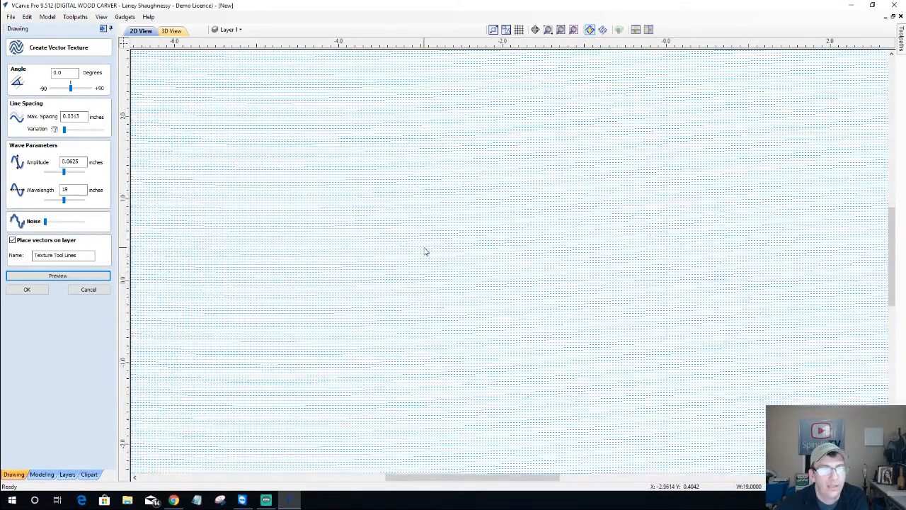
scroll(426, 252, "down", 3)
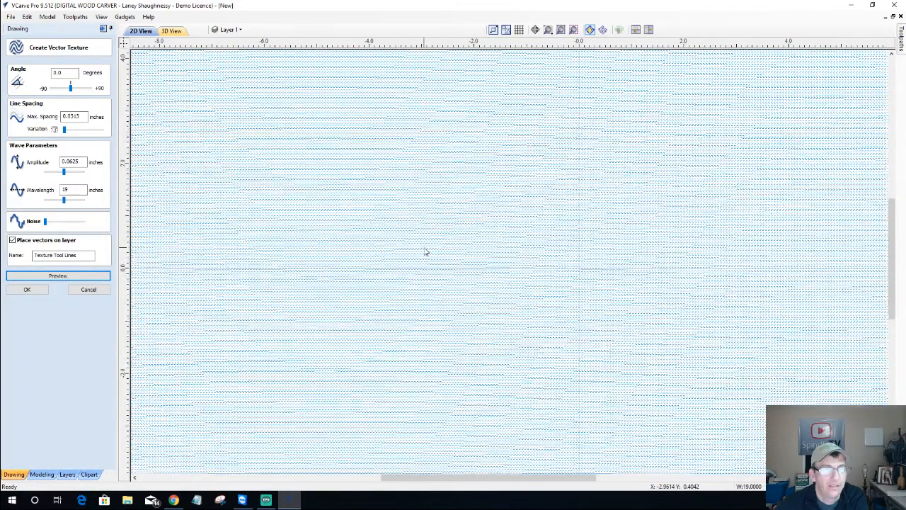
scroll(425, 252, "down", 1)
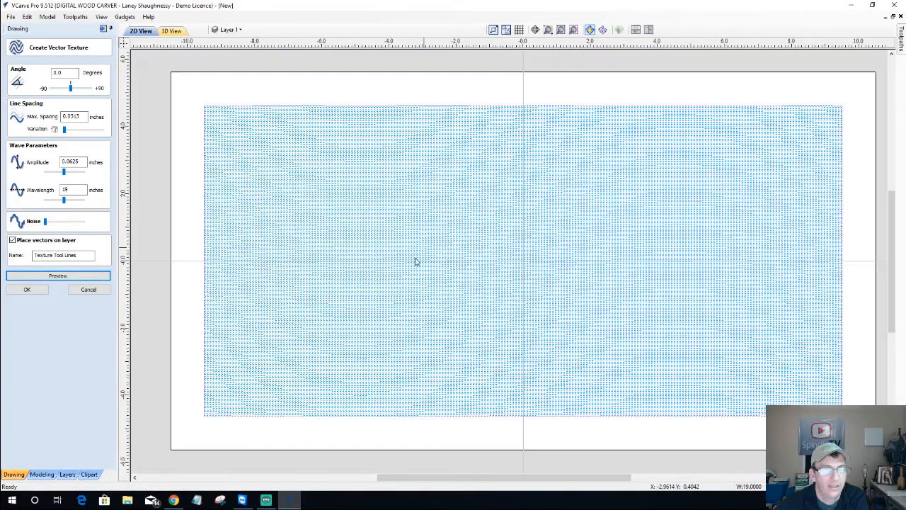
scroll(416, 261, "down", 1)
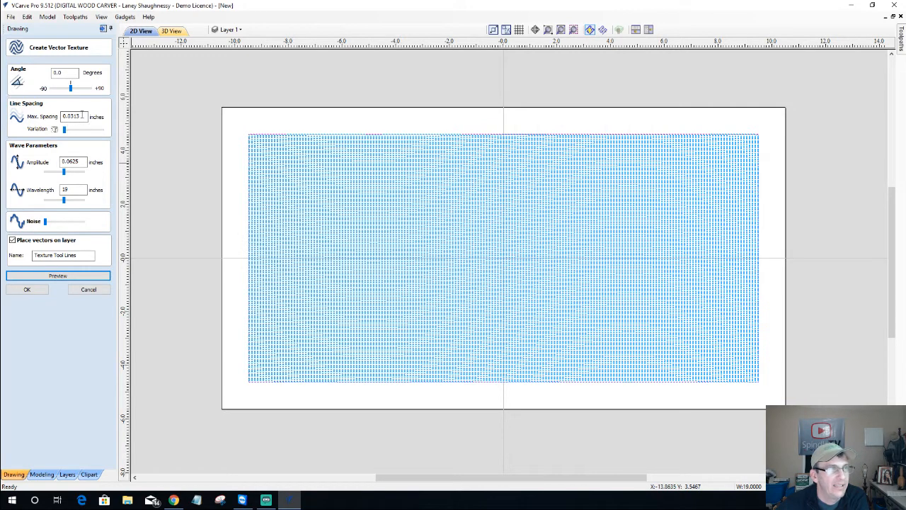
left_click(77, 276)
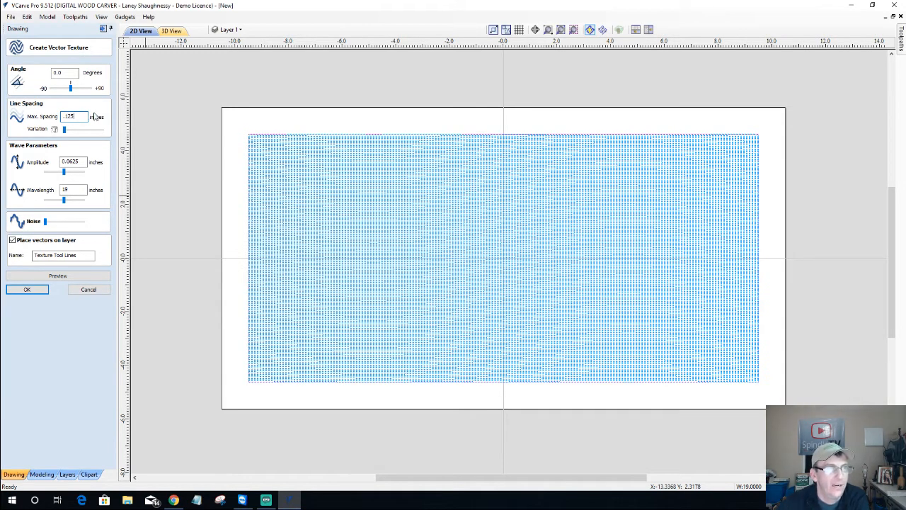
Preview the wavy texture at the wider 0.125 in line spacing
left_click(46, 276)
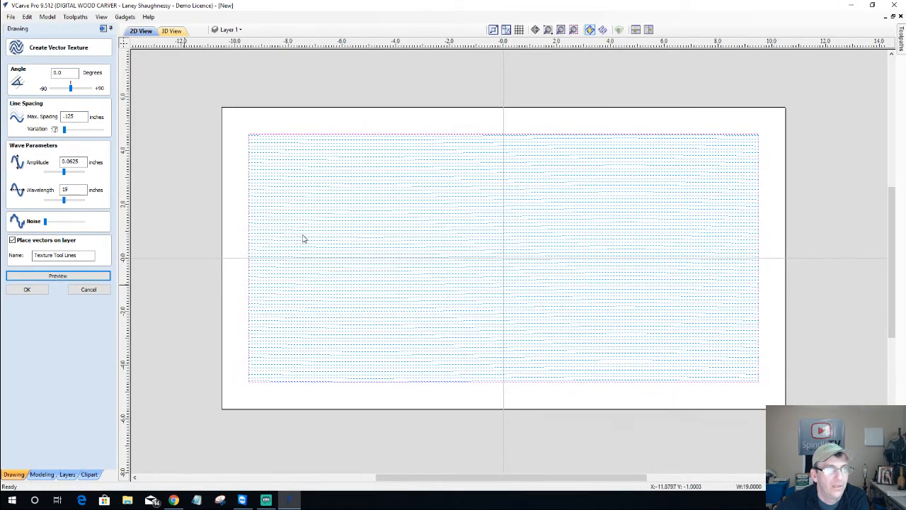
scroll(348, 214, "up", 3)
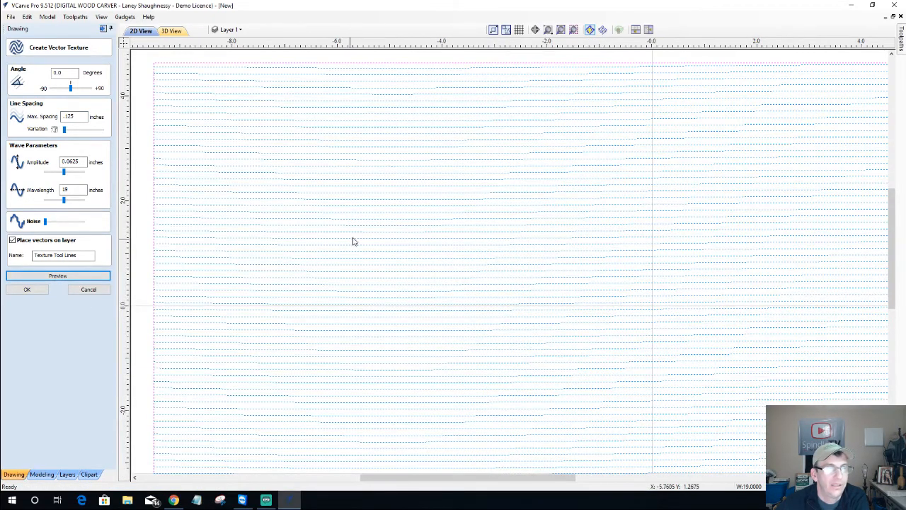
scroll(352, 239, "up", 2)
scroll(352, 238, "down", 3)
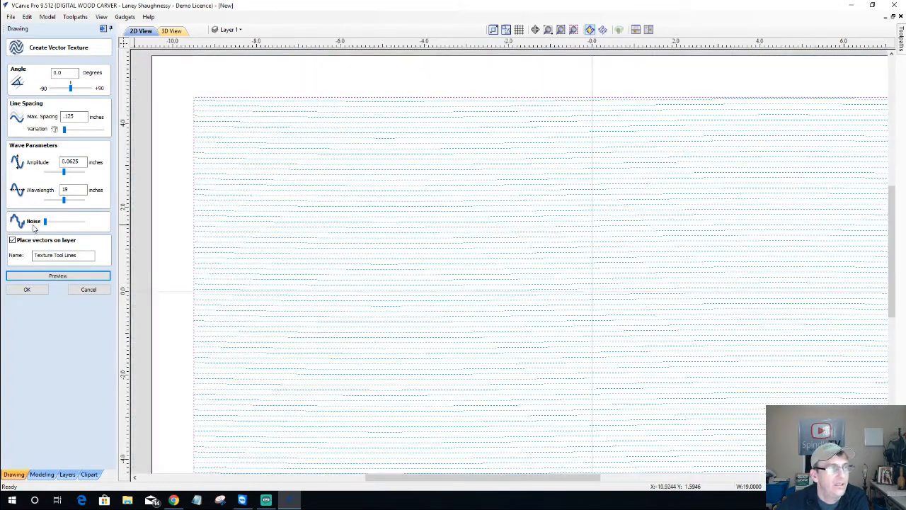
scroll(320, 245, "down", 1)
scroll(320, 245, "down", 1)
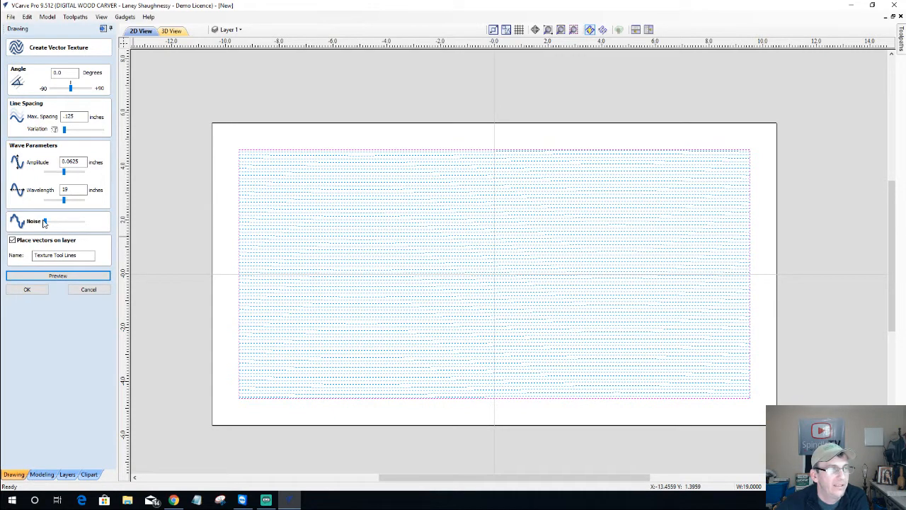
Raise the Noise slider, preview the irregular lines, and select the Amplitude value
left_click_drag(45, 225, 61, 228)
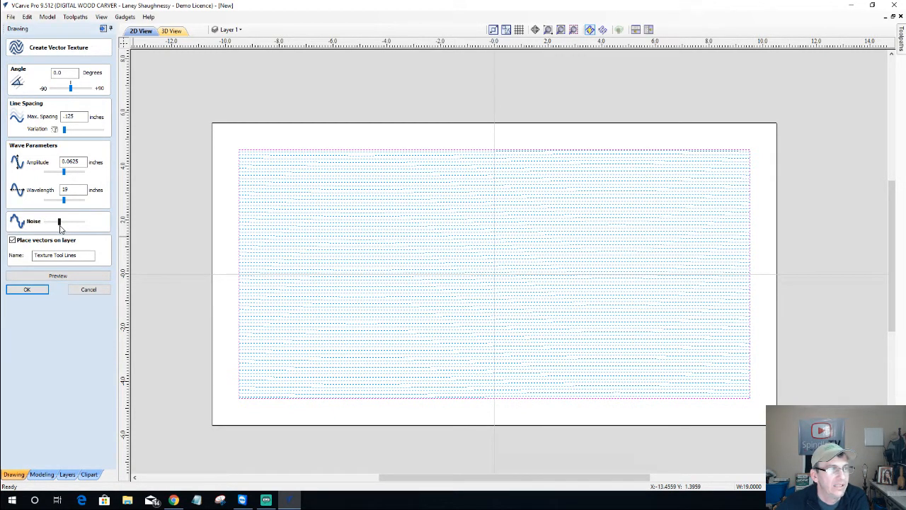
left_click(68, 279)
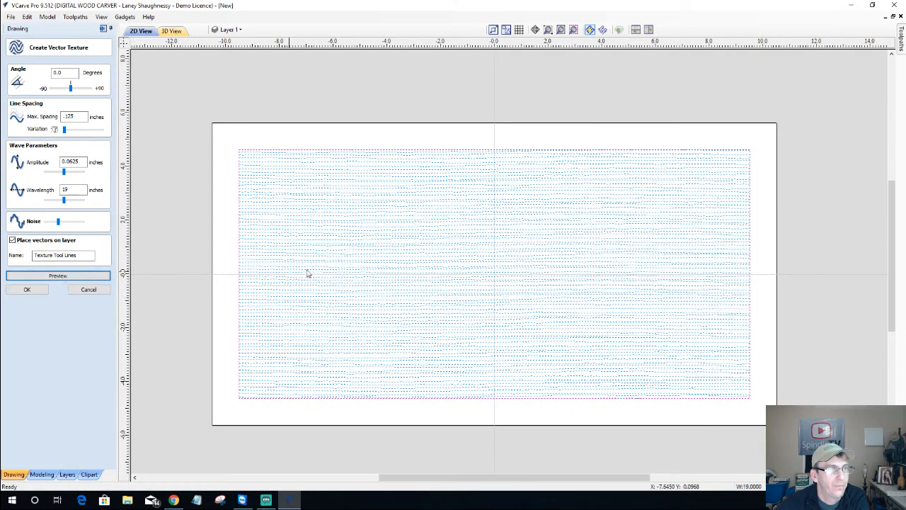
scroll(312, 272, "up", 2)
scroll(317, 272, "up", 1)
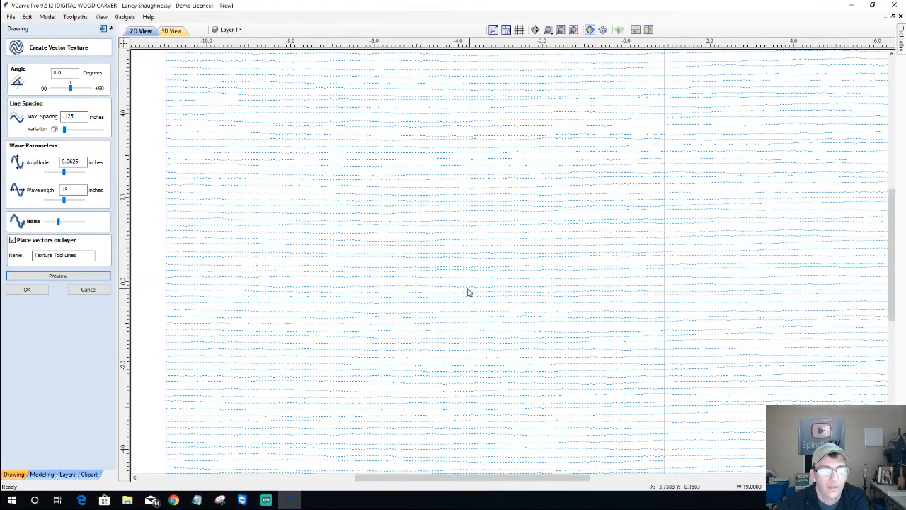
scroll(467, 292, "down", 2)
scroll(559, 247, "down", 2)
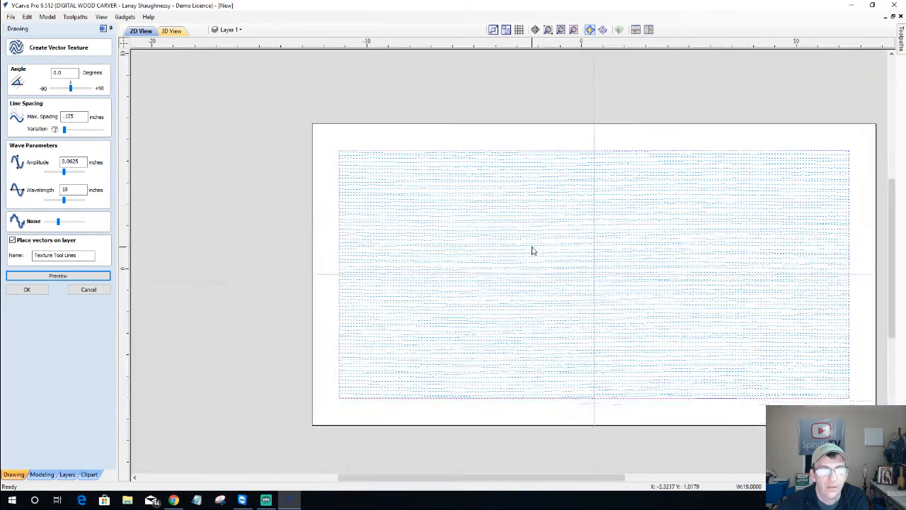
scroll(769, 298, "up", 2)
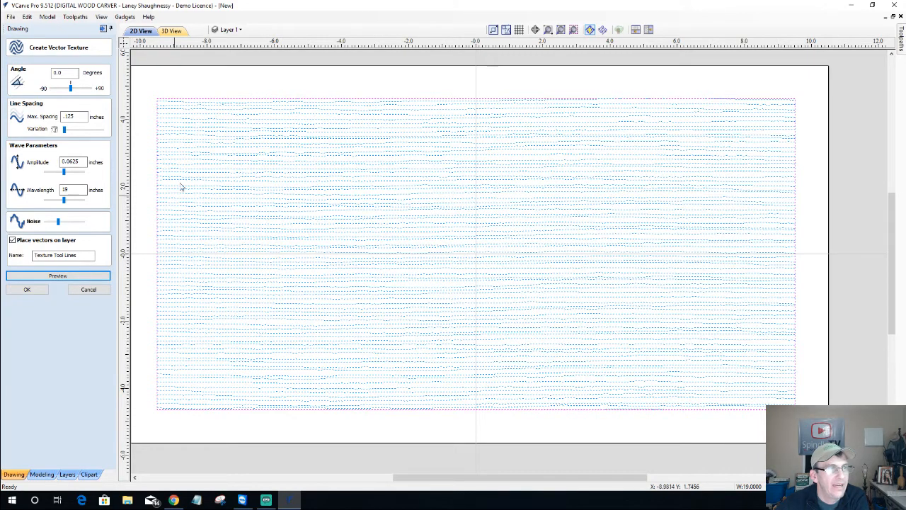
scroll(205, 212, "up", 2)
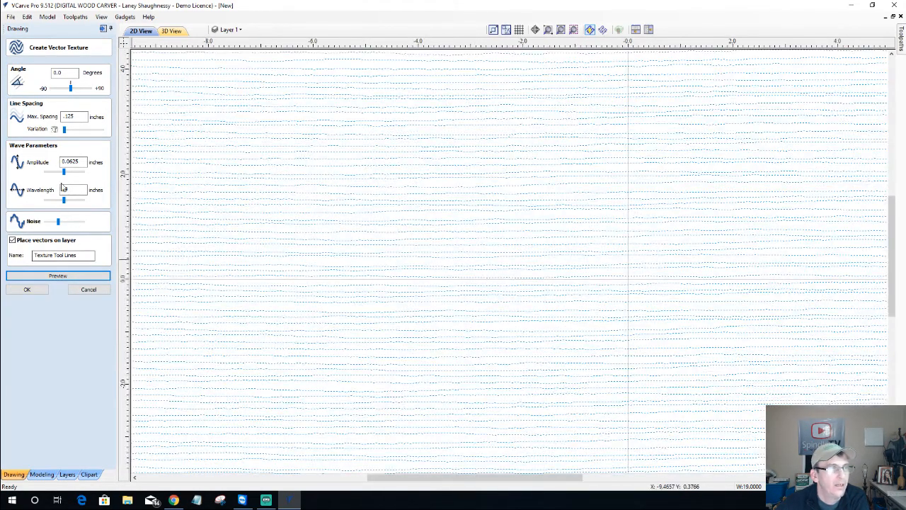
left_click_drag(84, 162, 50, 165)
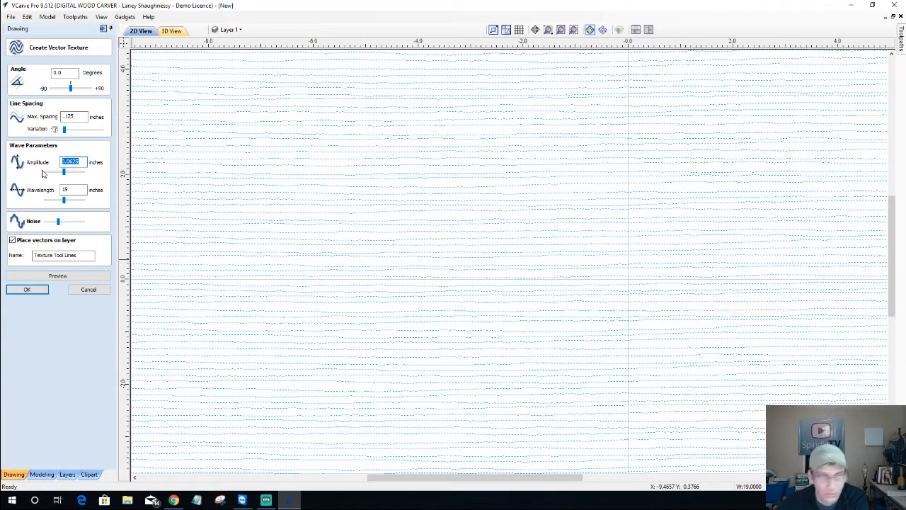
Set Amplitude to 0.25 in and preview the wavier lines
type(".")
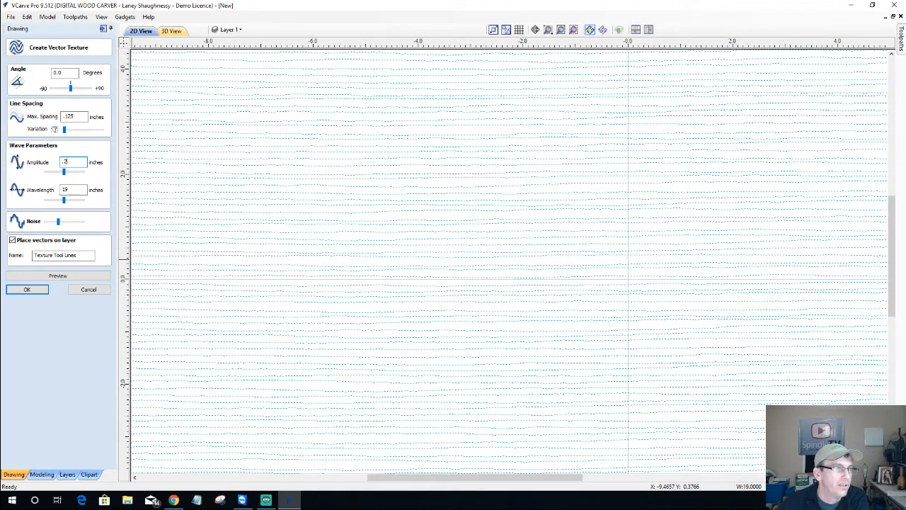
left_click(66, 277)
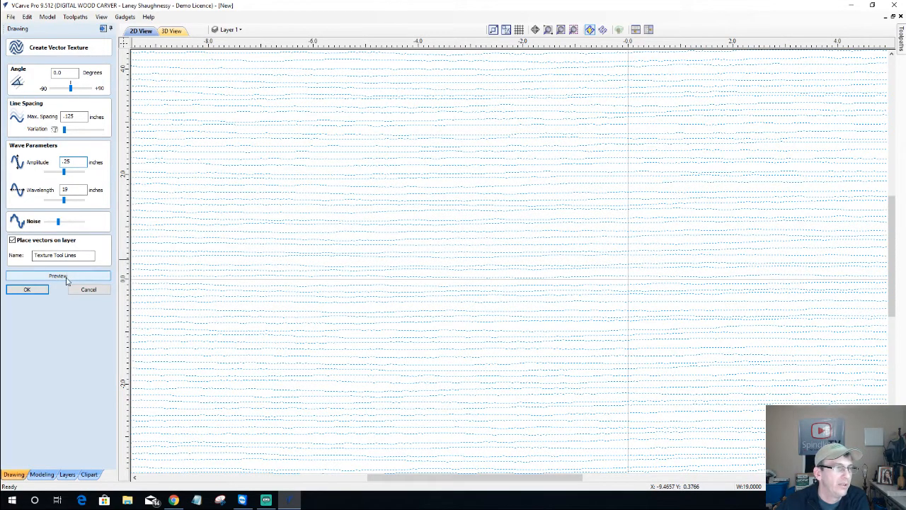
scroll(316, 342, "down", 3)
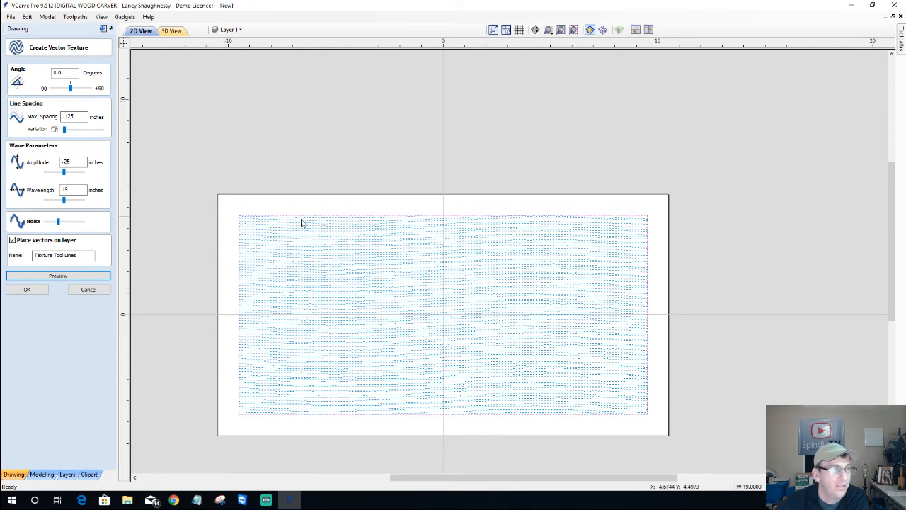
Nudge the Noise slider slightly higher and preview the rougher texture
left_click_drag(58, 223, 66, 224)
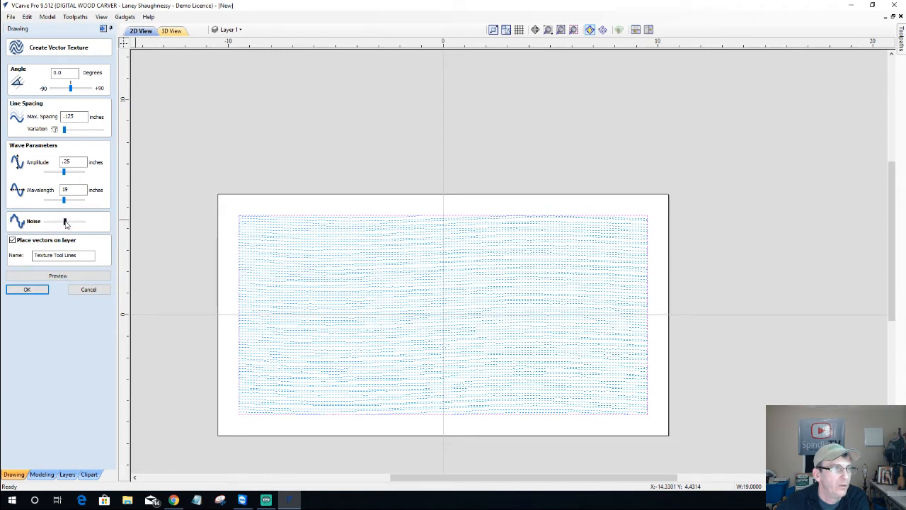
left_click(52, 278)
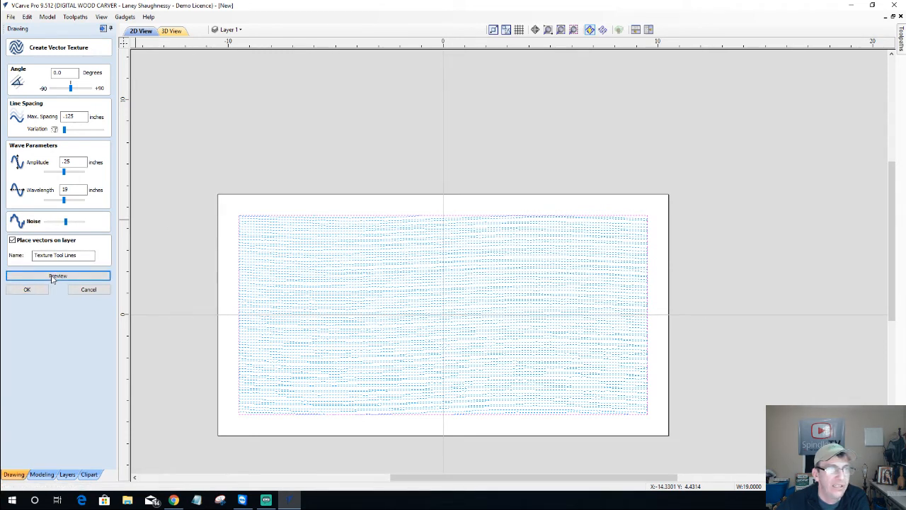
scroll(353, 327, "up", 1)
scroll(353, 327, "up", 1)
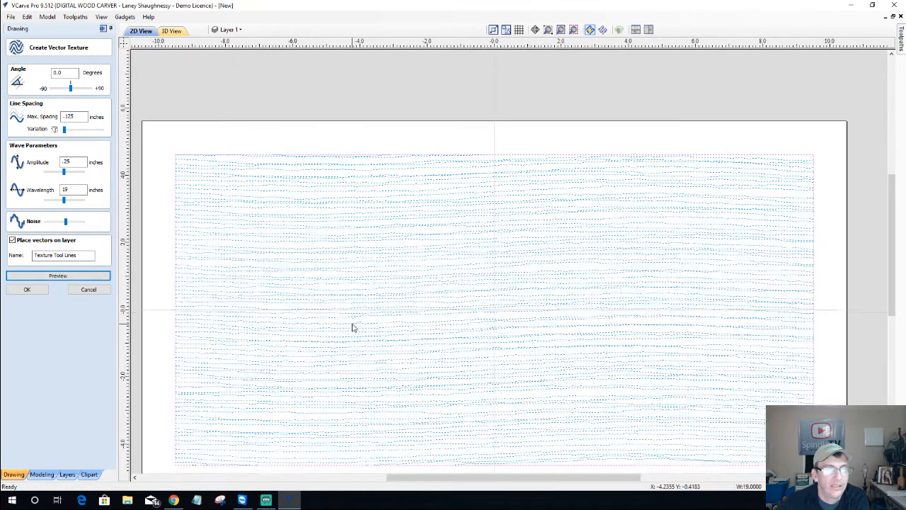
scroll(687, 322, "down", 1)
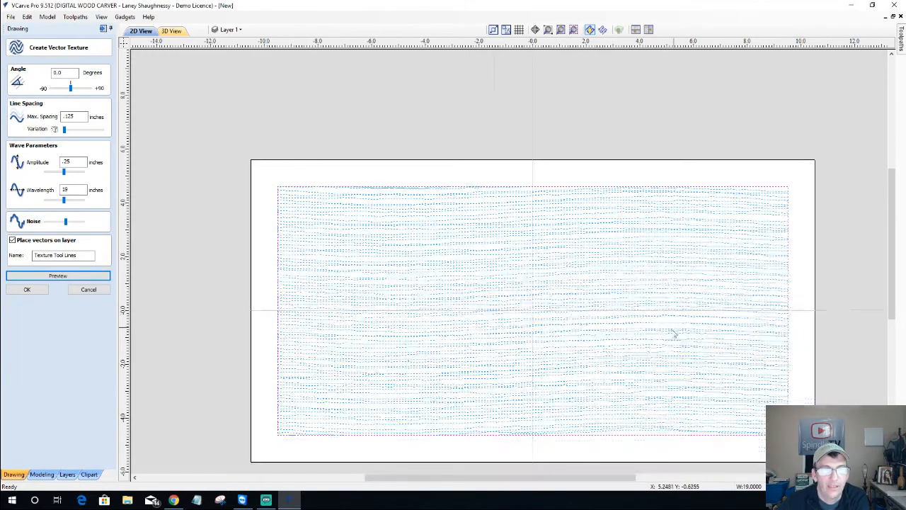
scroll(558, 406, "up", 1)
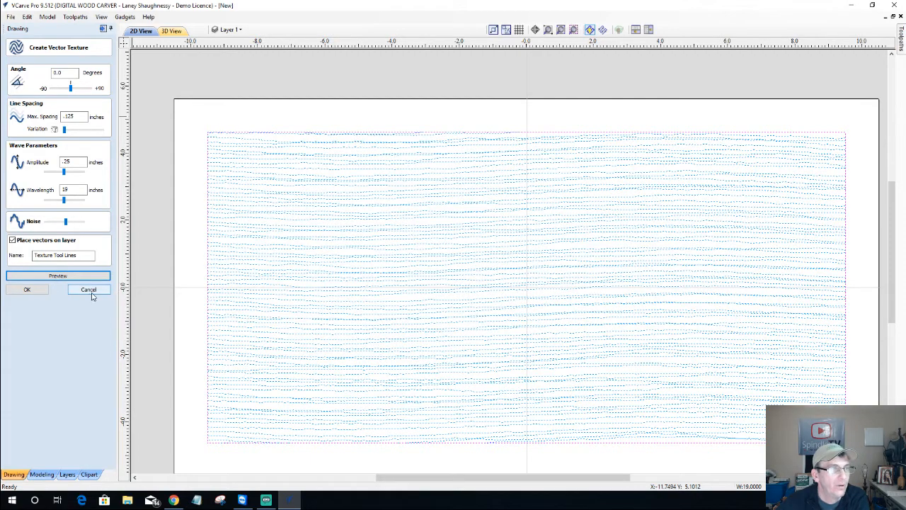
Generate the wavy texture vectors across the 19 × 9.25 in rectangle
left_click(29, 290)
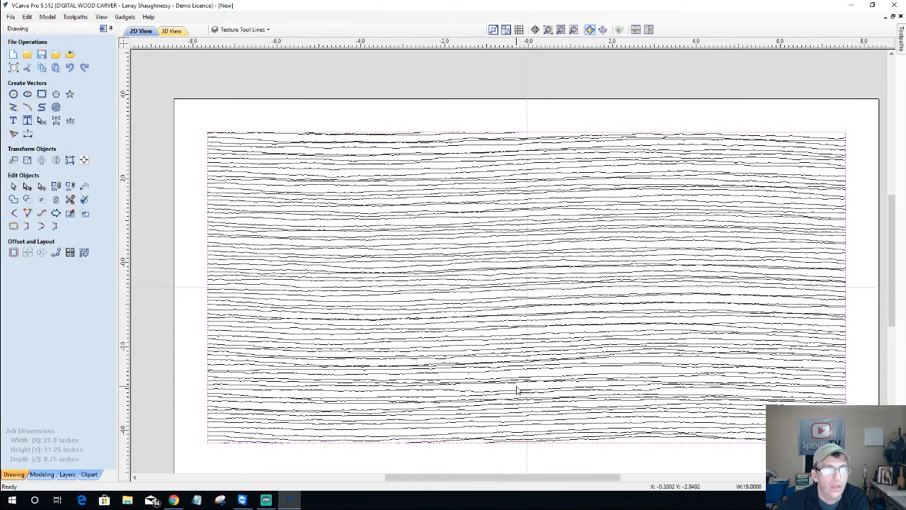
scroll(516, 391, "up", 2)
scroll(517, 390, "down", 3)
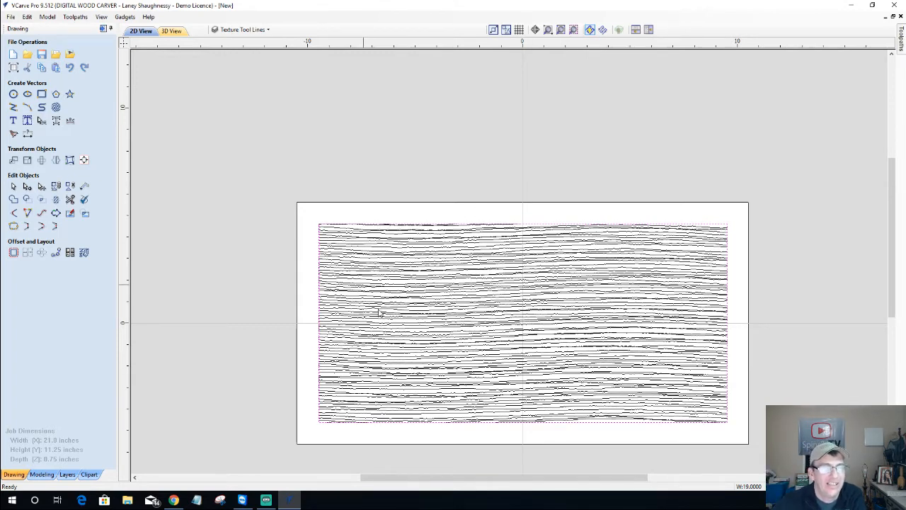
Select all the generated wavy texture vectors and delete them
left_click(401, 344)
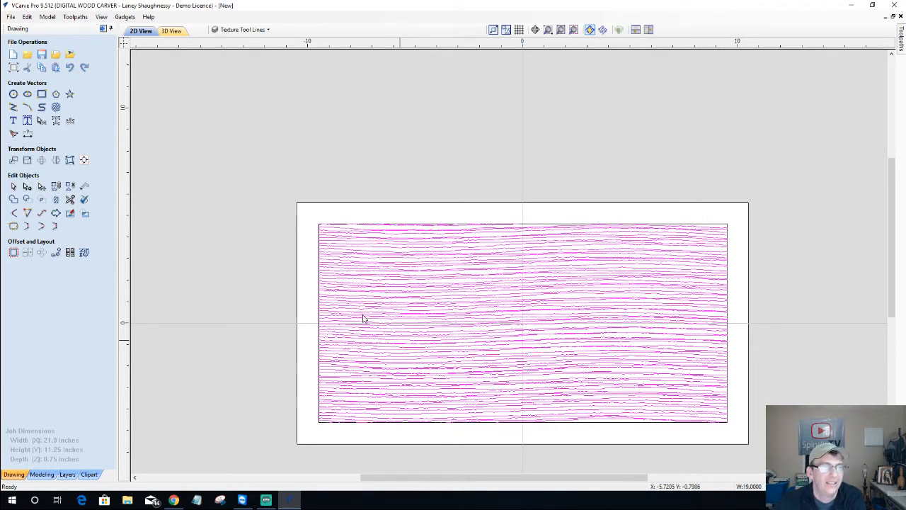
key("Delete")
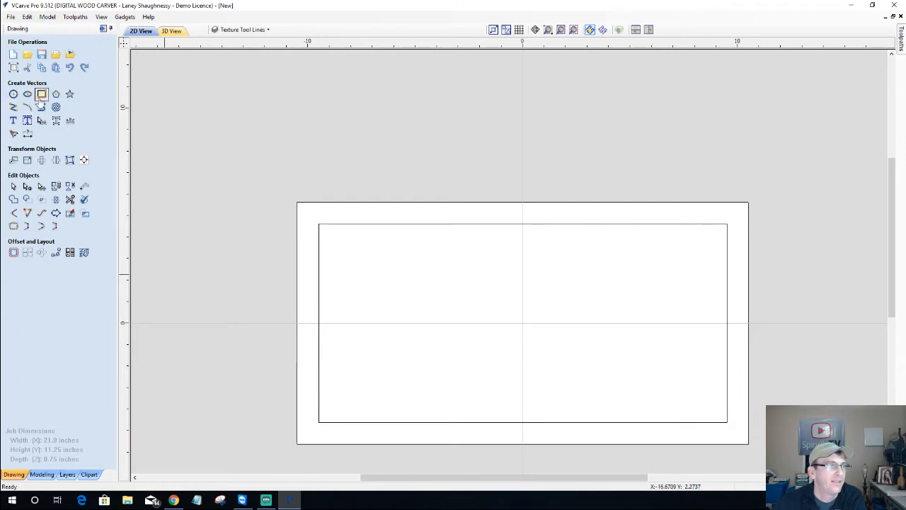
Start an image import and search the Downloads folder for 'flag'
left_click(70, 55)
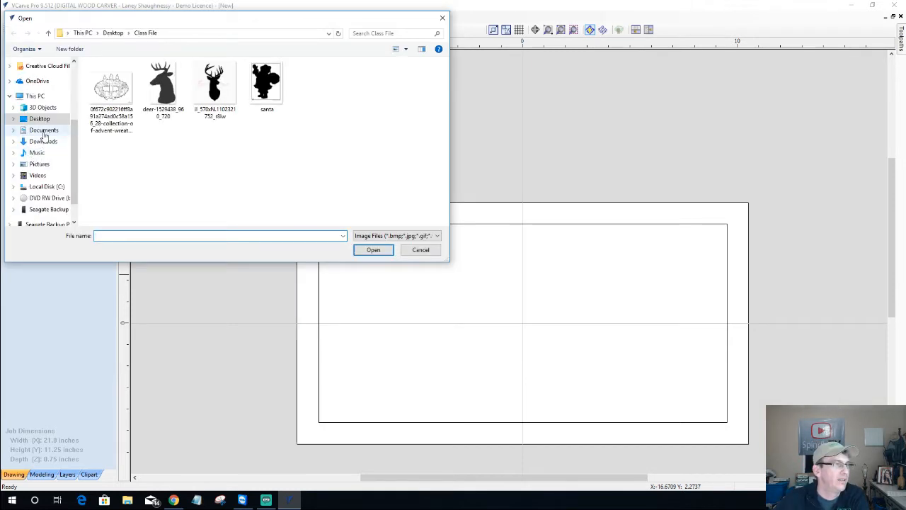
left_click(44, 141)
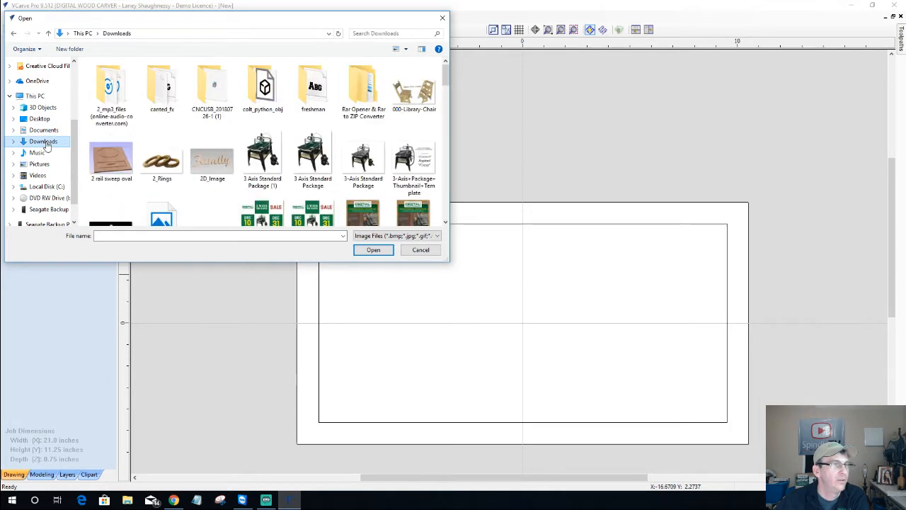
left_click(374, 33)
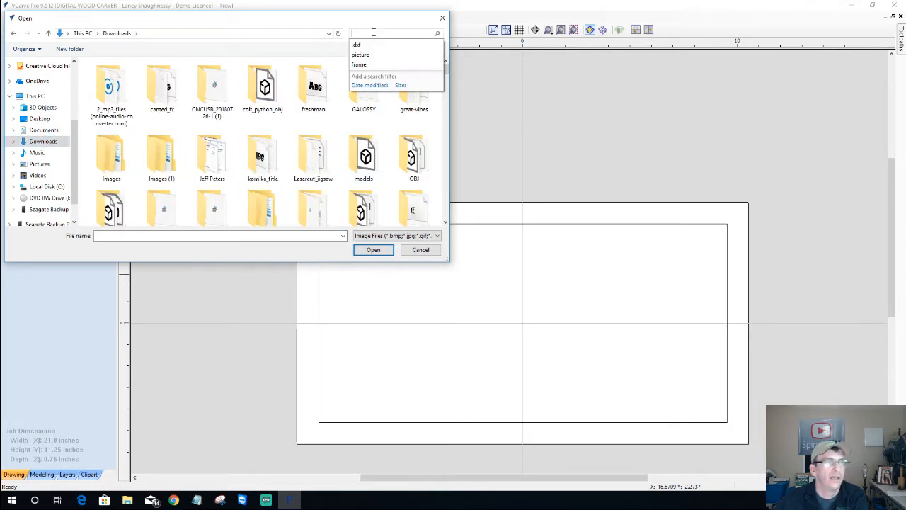
type("f")
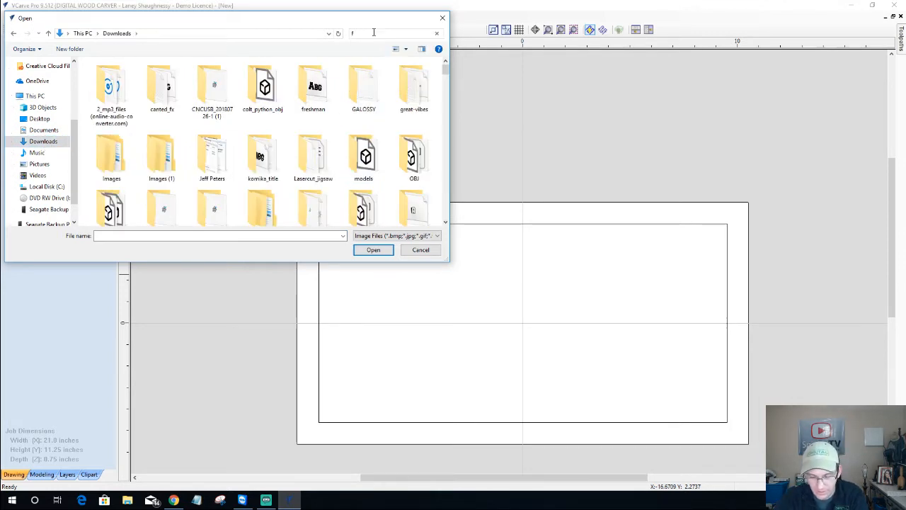
type("lag")
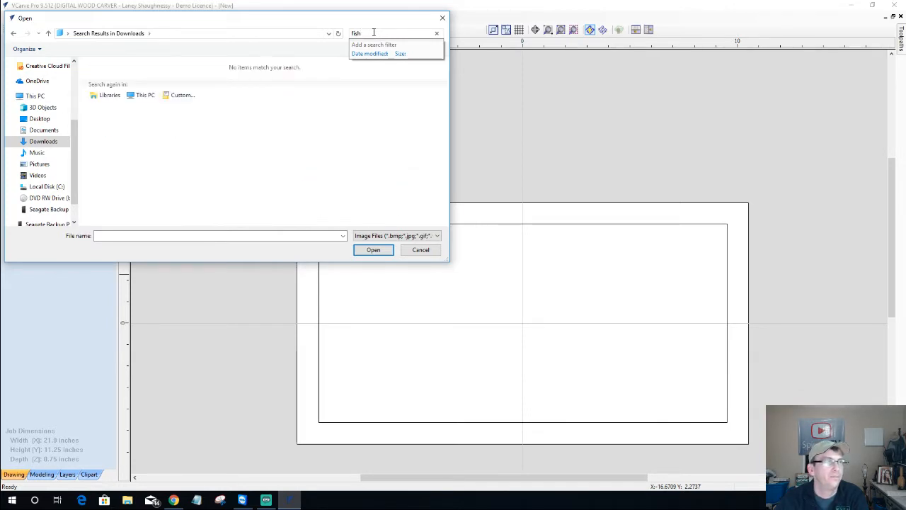
Search Pictures, then Downloads, for 'bass', finding no matching image files
left_click(36, 164)
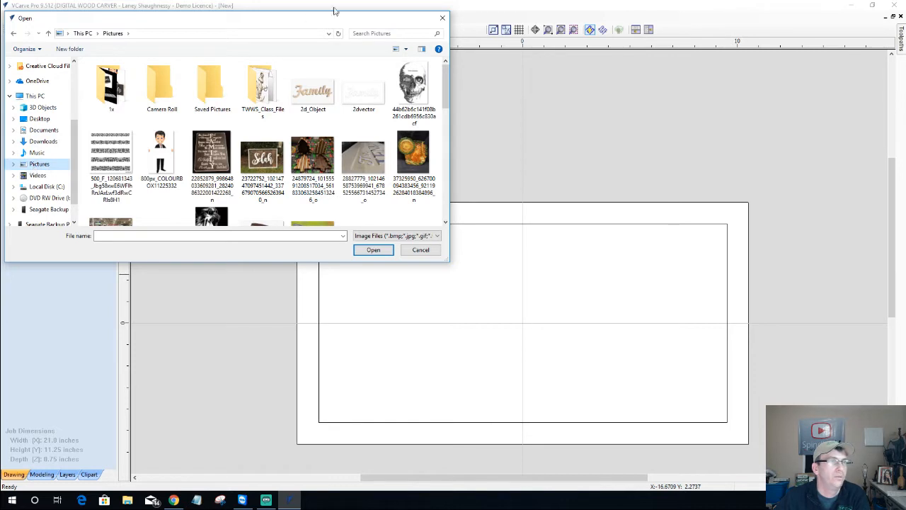
left_click(363, 33)
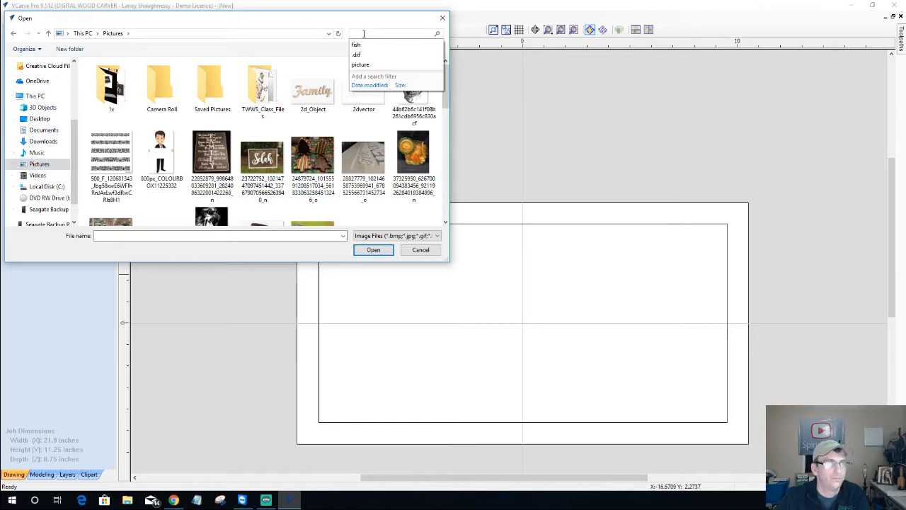
left_click(361, 45)
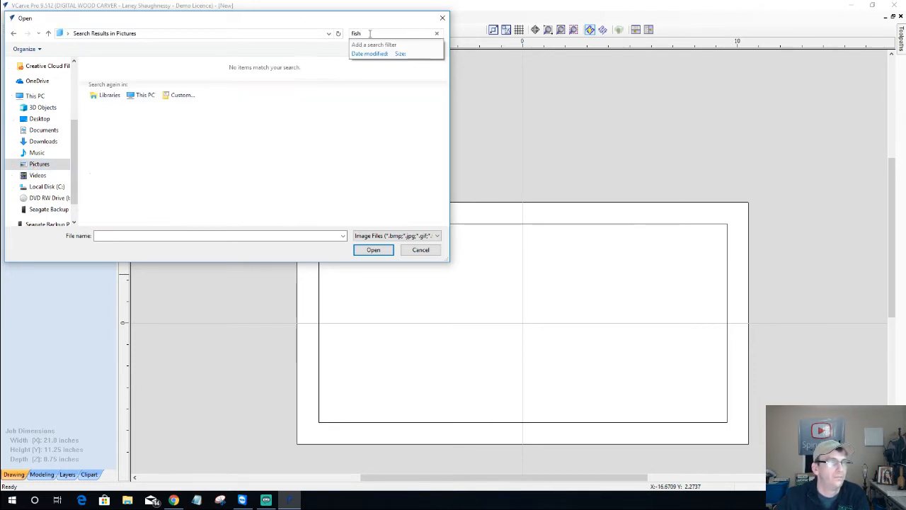
double_click(370, 33)
type("b")
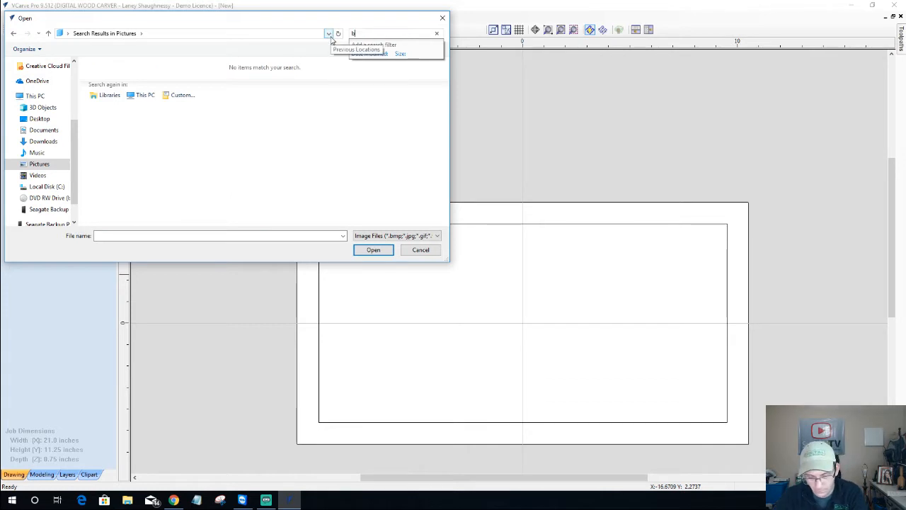
type("ass")
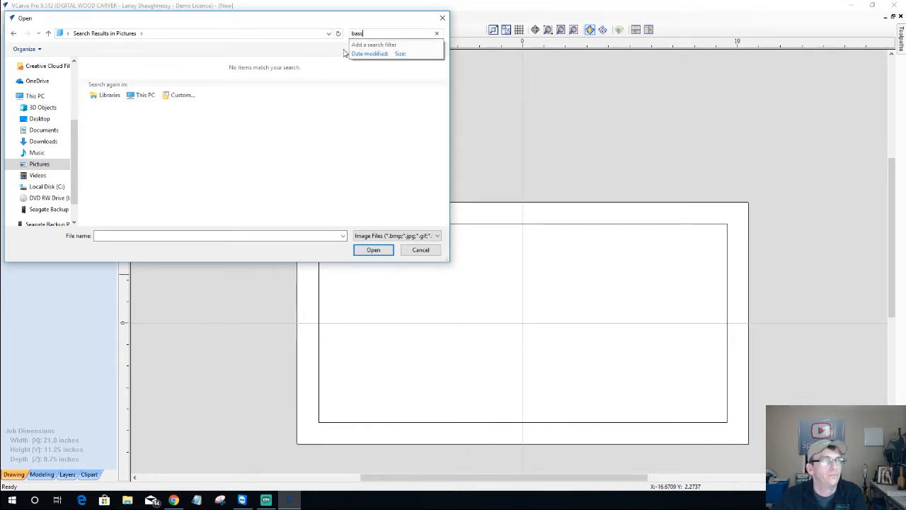
left_click(42, 140)
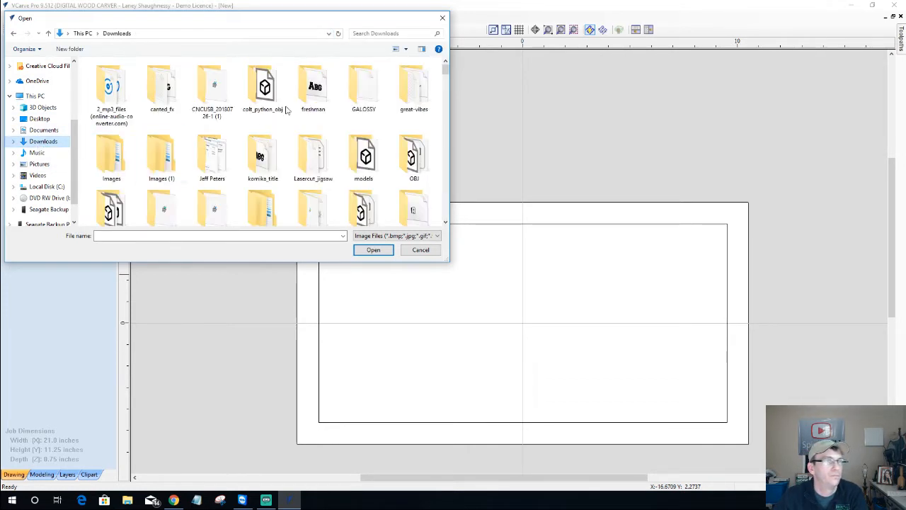
left_click(374, 34)
left_click(356, 49)
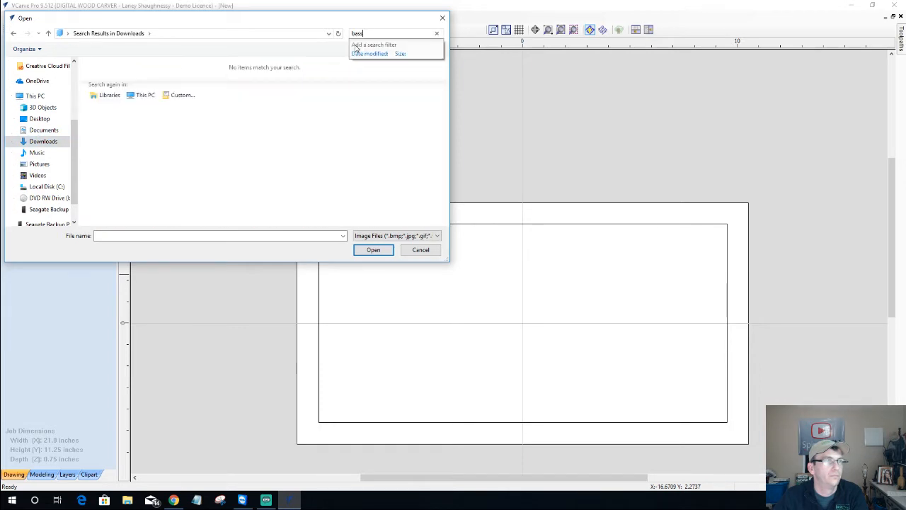
left_click(175, 501)
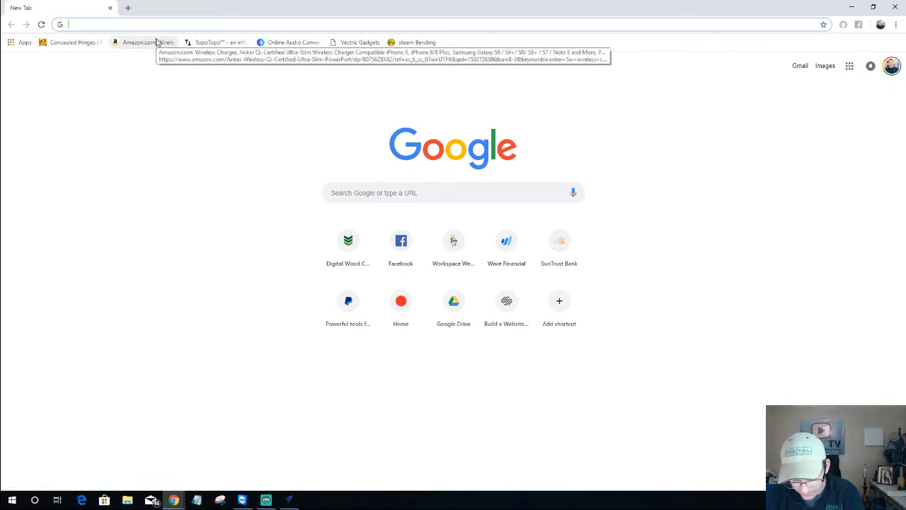
Search Google Images for 'Bass Vector' and preview the striped jumping bass clipart
type("Ba")
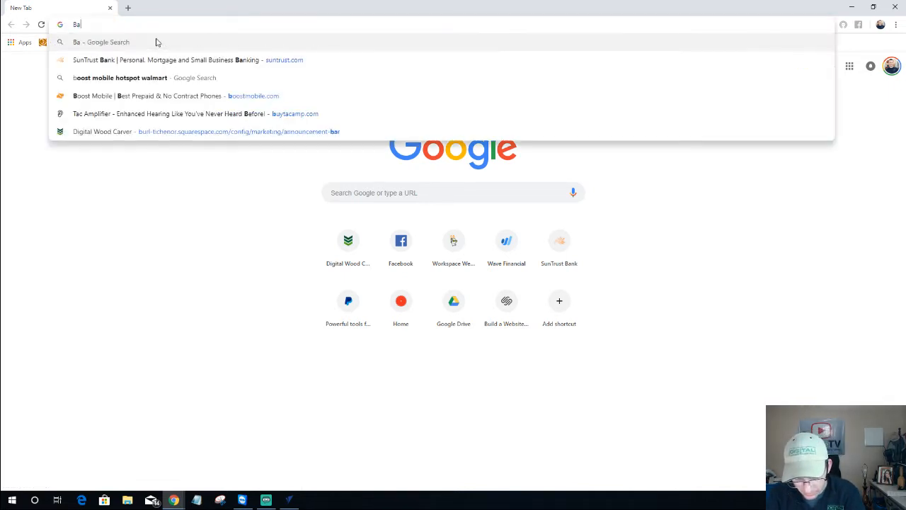
type("ss Vector")
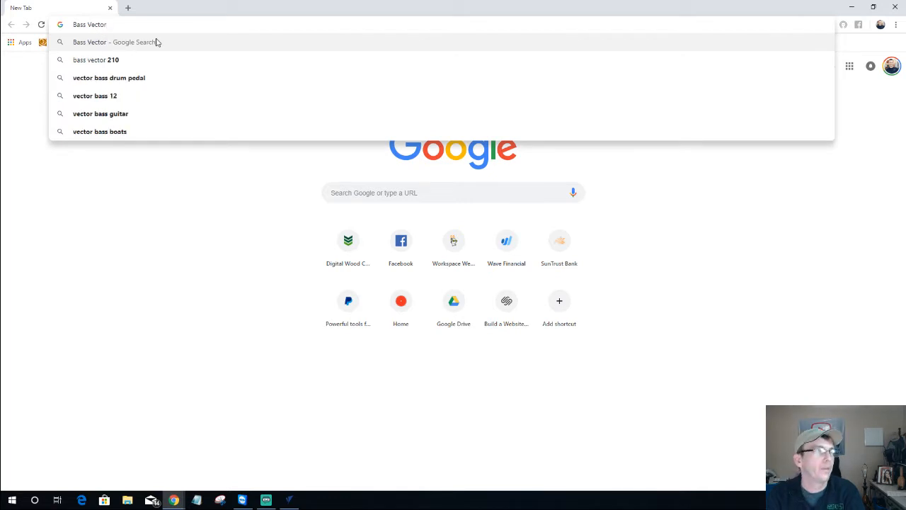
key("Return")
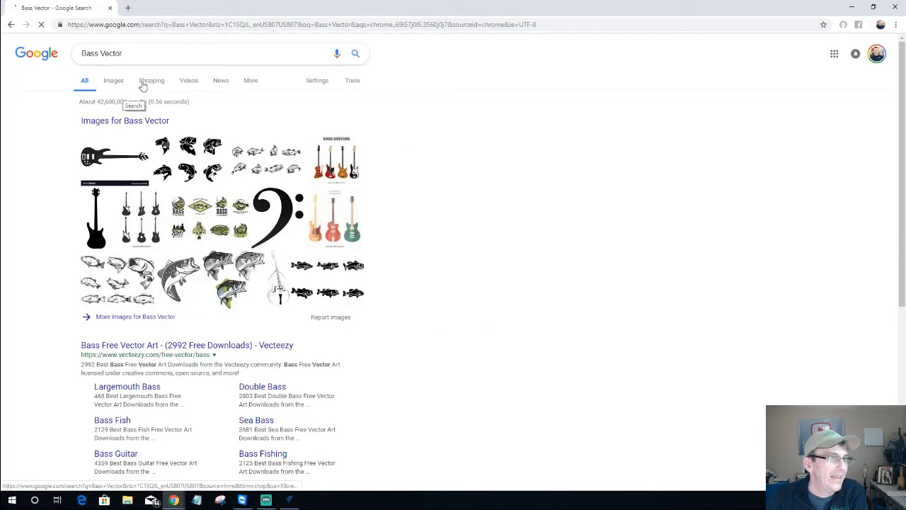
left_click(119, 81)
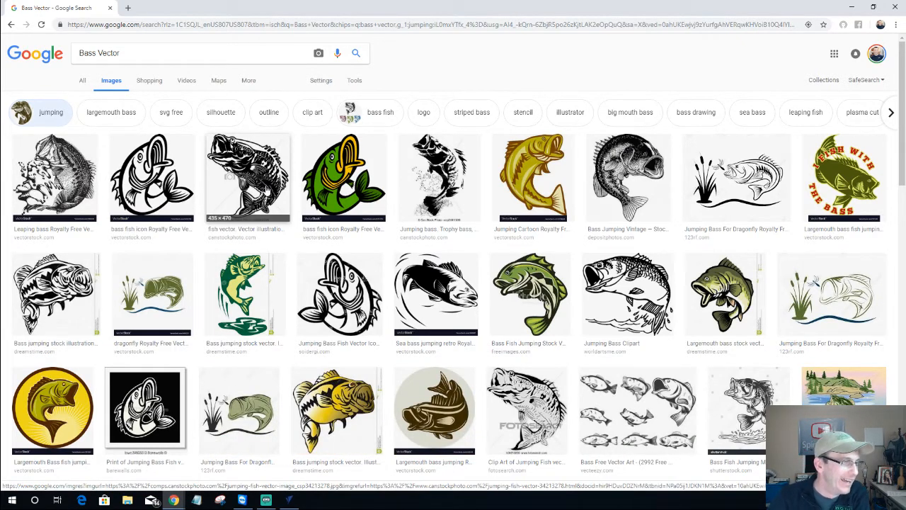
scroll(177, 297, "down", 1)
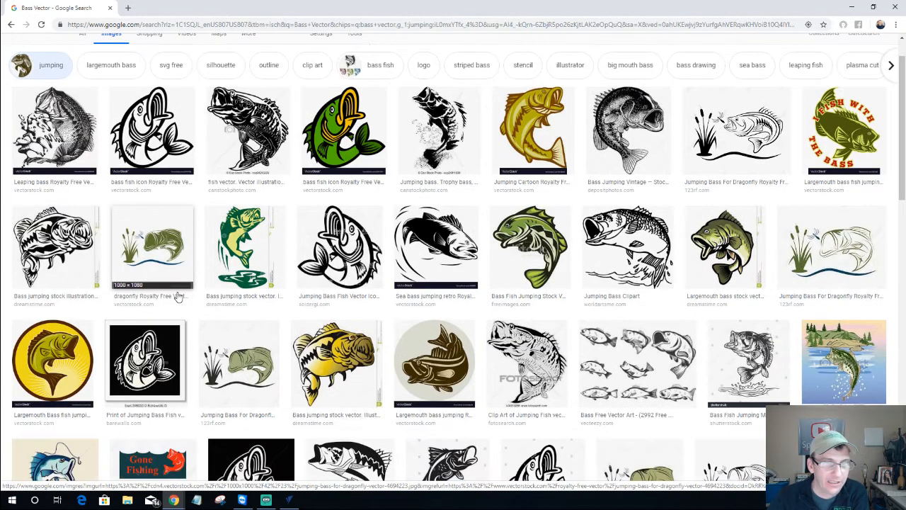
left_click(179, 298)
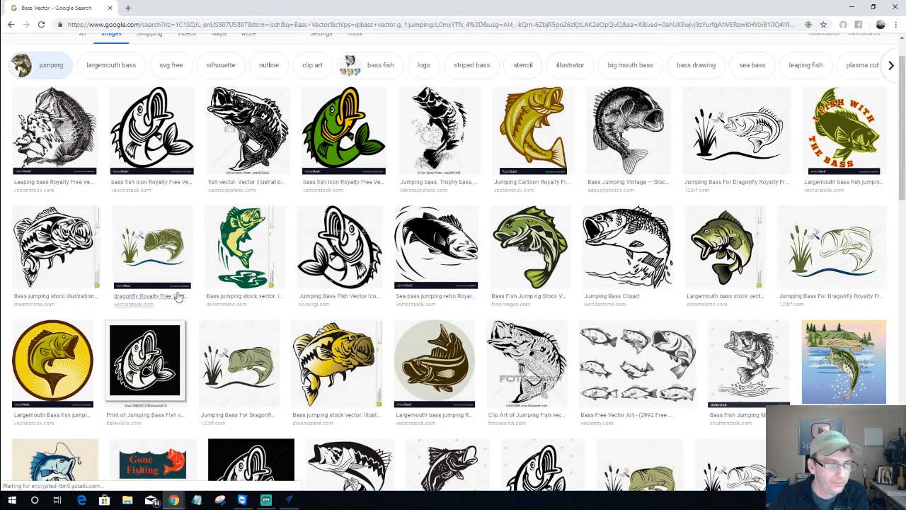
scroll(179, 298, "down", 3)
scroll(178, 298, "down", 2)
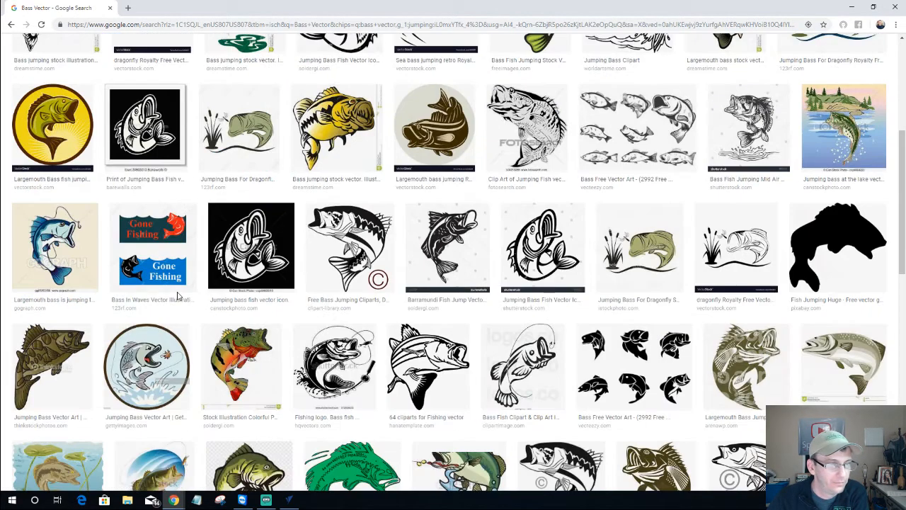
left_click(417, 361)
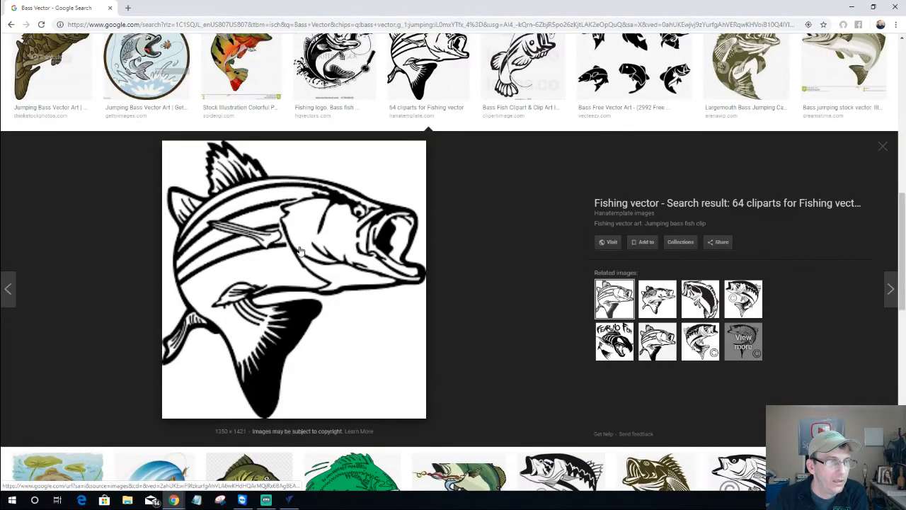
Save the jumping bass image as bass-clip-art in Desktop > Textures & Molding, then close Chrome
right_click(283, 228)
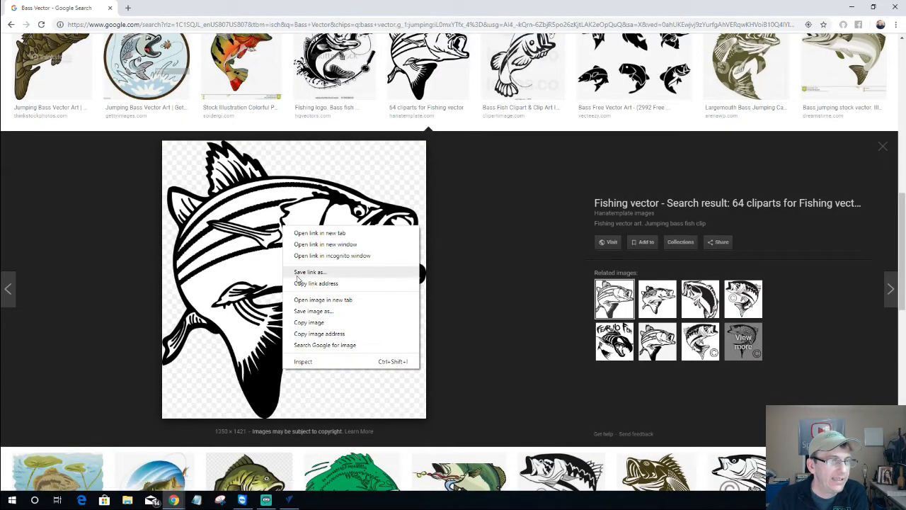
left_click(308, 311)
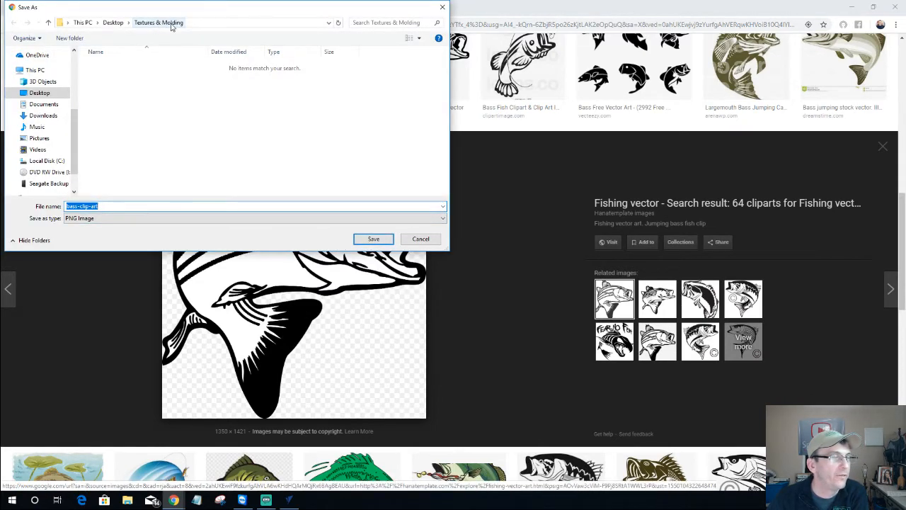
left_click(365, 239)
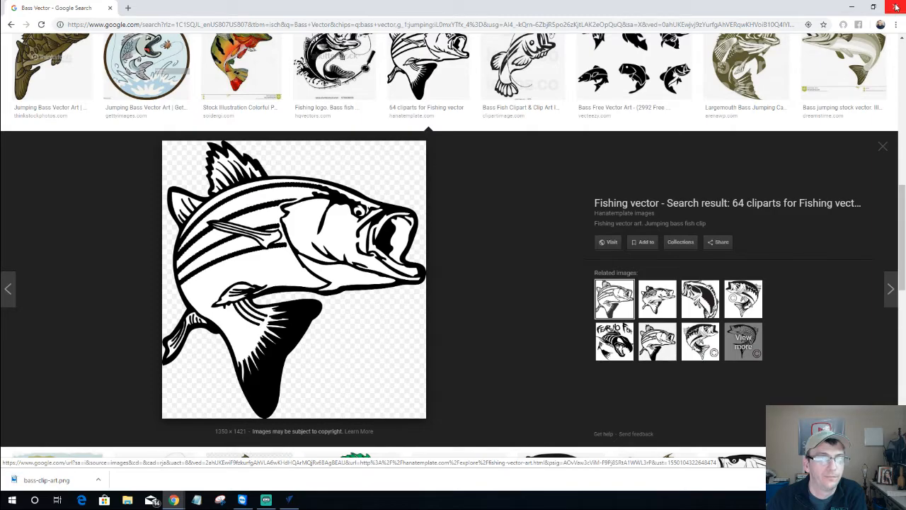
left_click(897, 7)
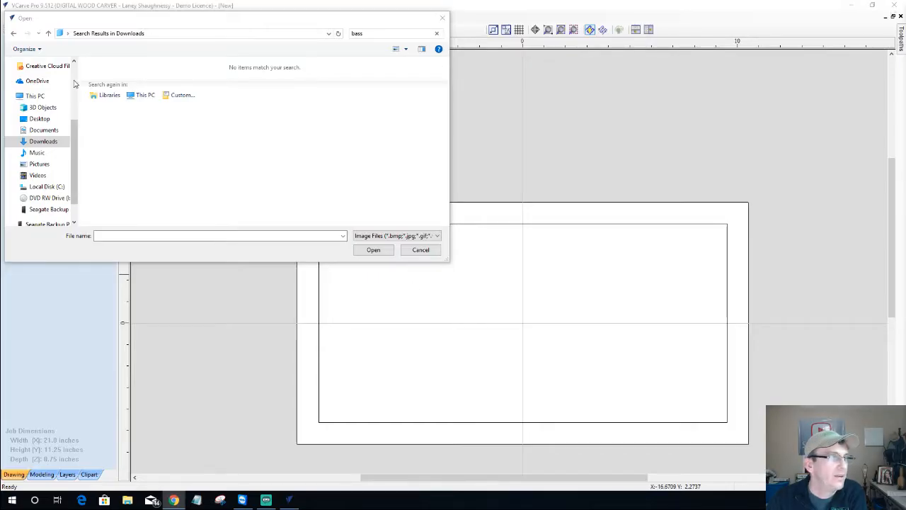
Import bass-clip-art from Desktop > Textures & Molding and zoom to fit the fish
left_click(40, 119)
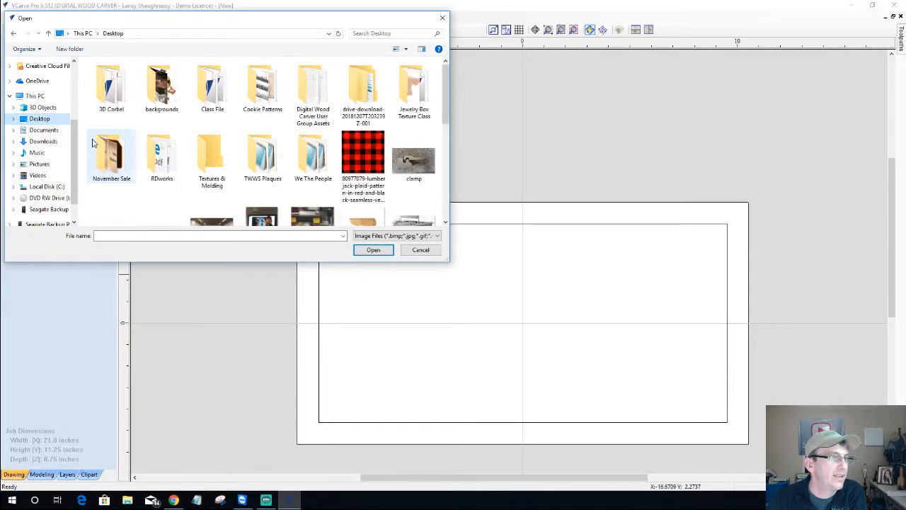
double_click(200, 159)
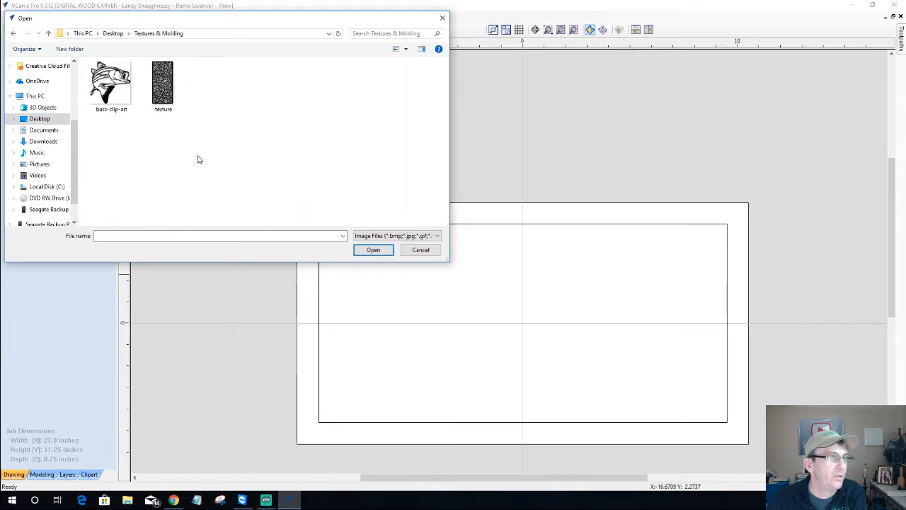
double_click(100, 99)
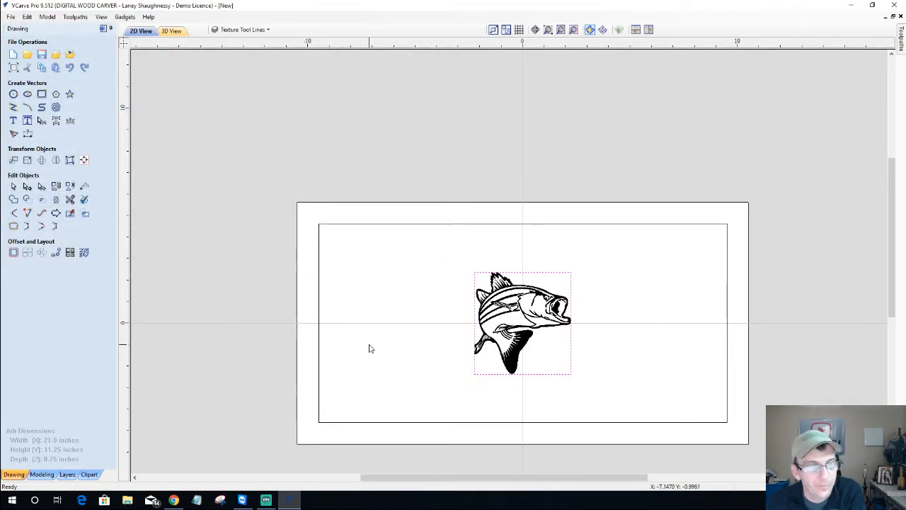
left_click(574, 32)
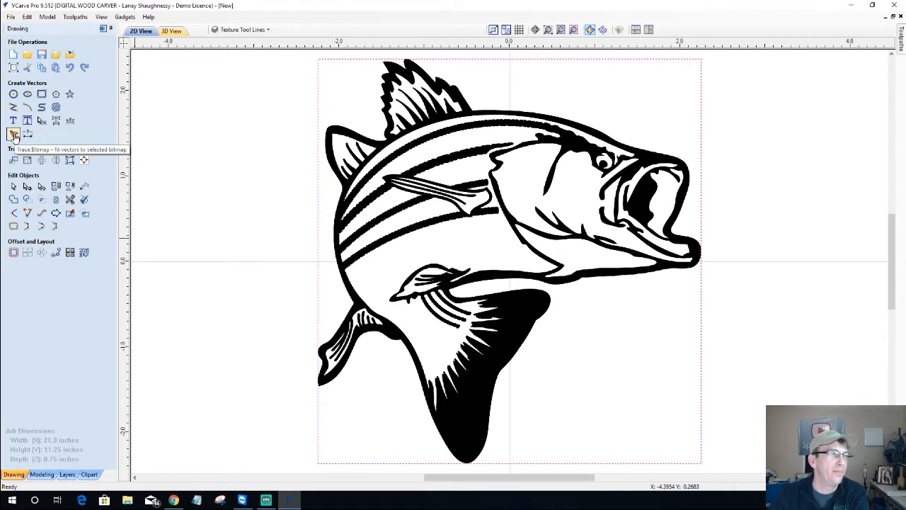
Start Trace Bitmap with 0% bitmap fading, colour tracing, and bright red traced vectors
left_click(13, 135)
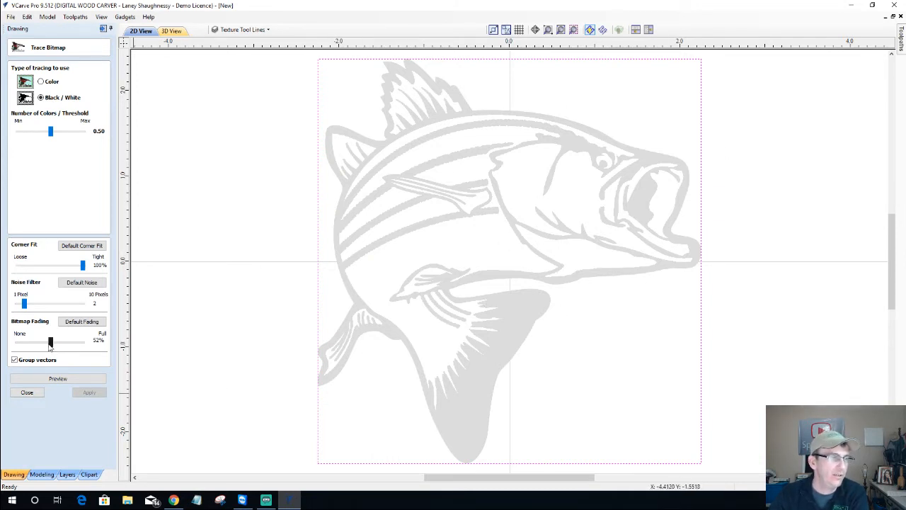
left_click_drag(48, 345, 5, 347)
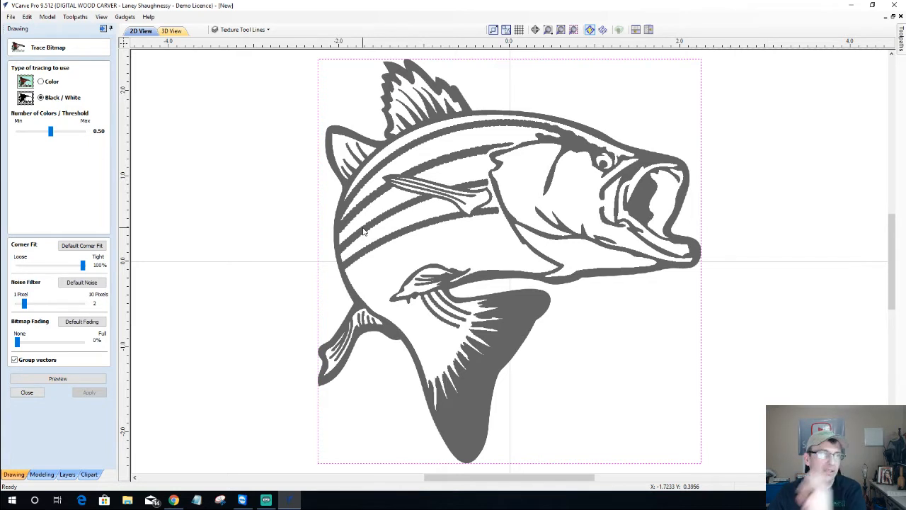
left_click(41, 82)
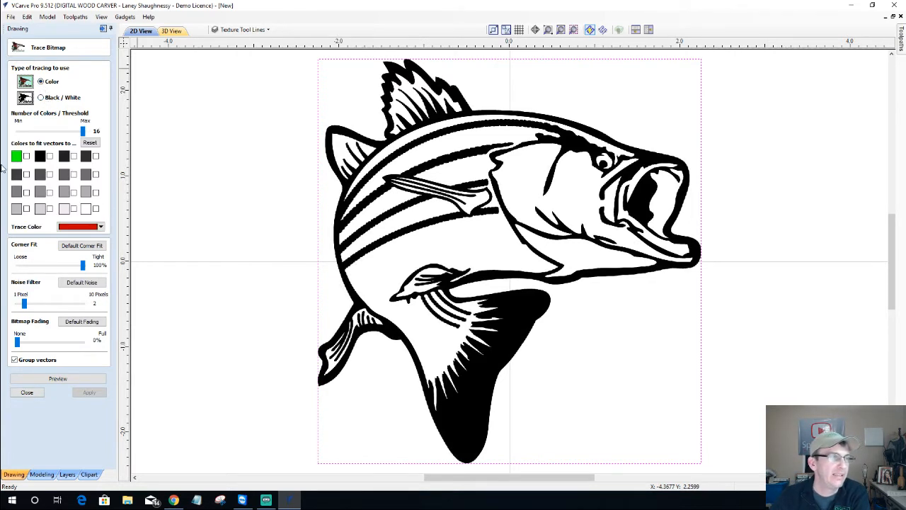
scroll(460, 157, "up", 4)
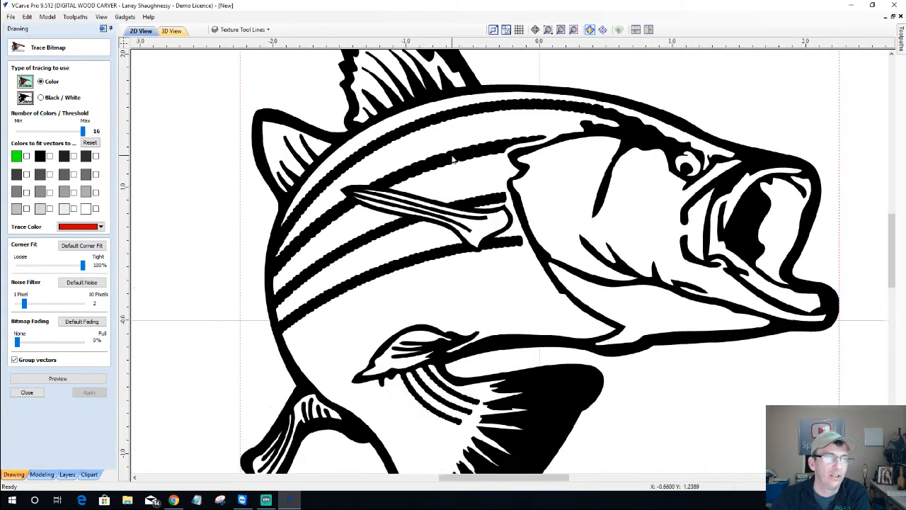
scroll(451, 154, "up", 2)
scroll(451, 155, "down", 5)
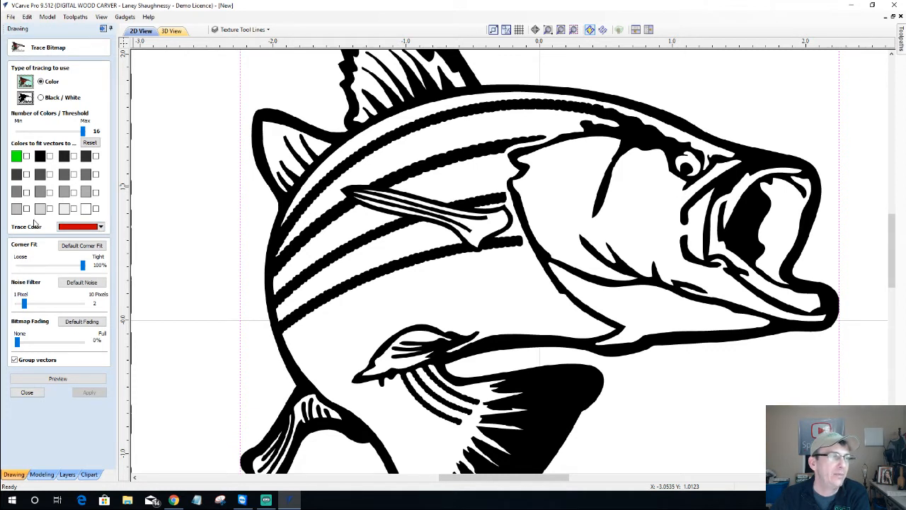
left_click(102, 227)
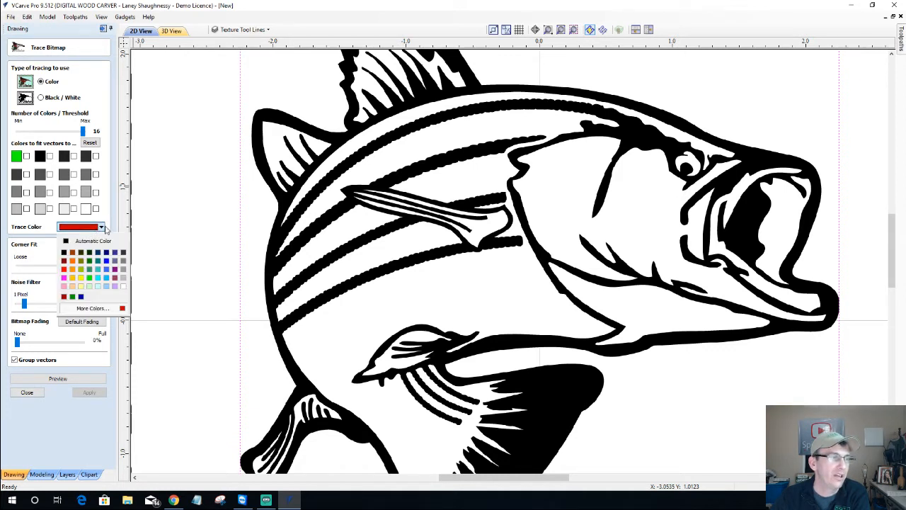
left_click(64, 269)
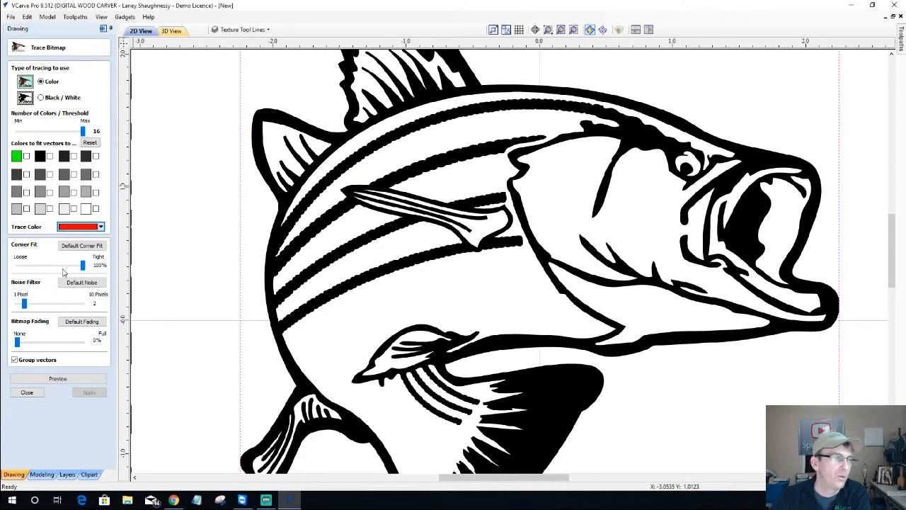
Include the black, dark and grey colour swatches in the trace
left_click(50, 156)
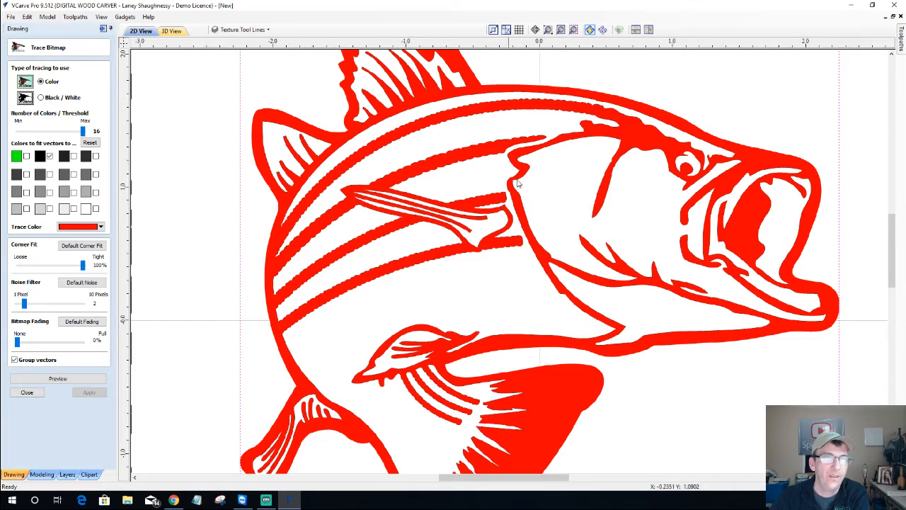
scroll(469, 199, "up", 4)
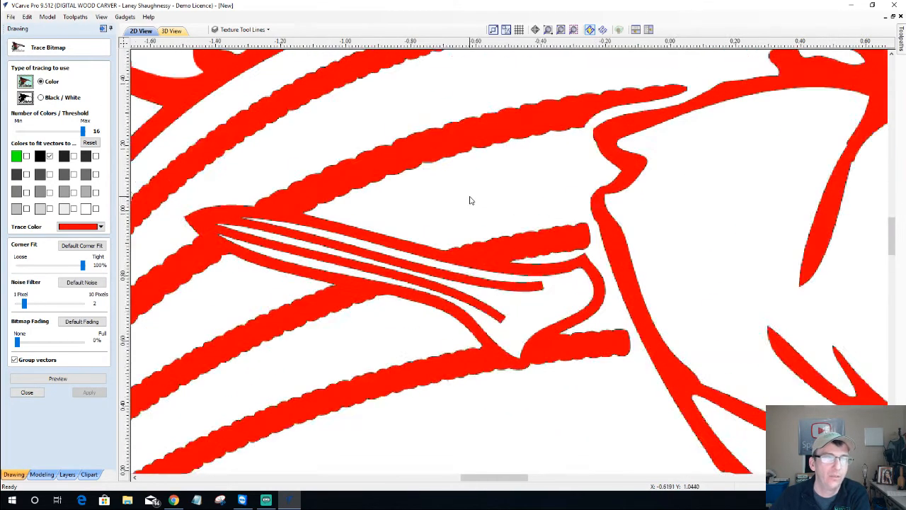
scroll(469, 200, "up", 2)
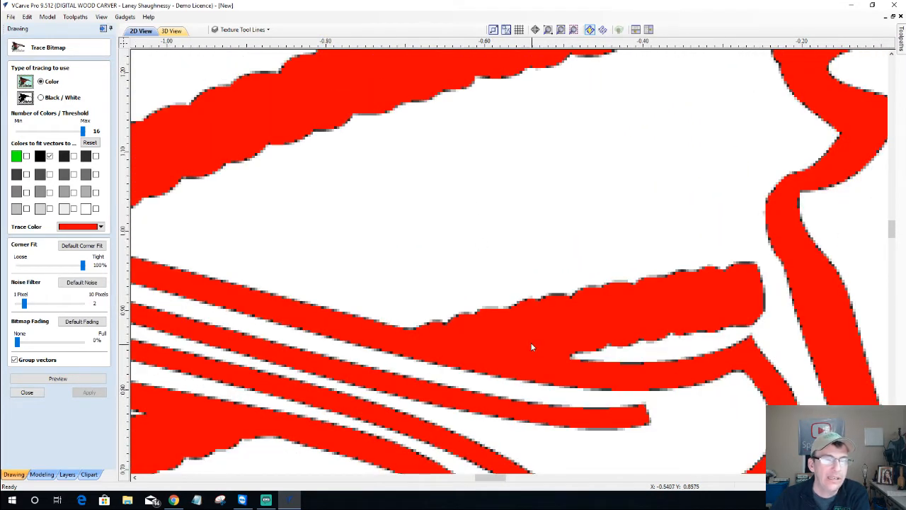
scroll(531, 346, "up", 1)
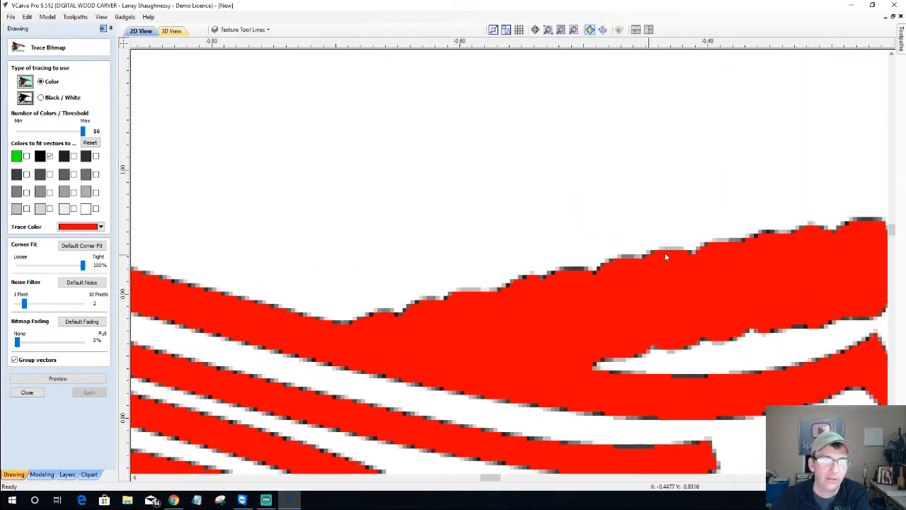
left_click(73, 156)
left_click(96, 157)
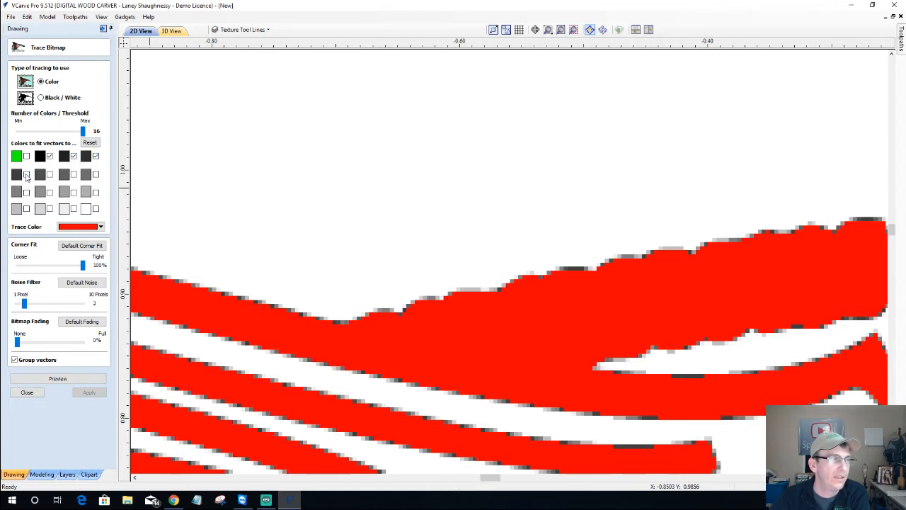
left_click(26, 174)
left_click(49, 175)
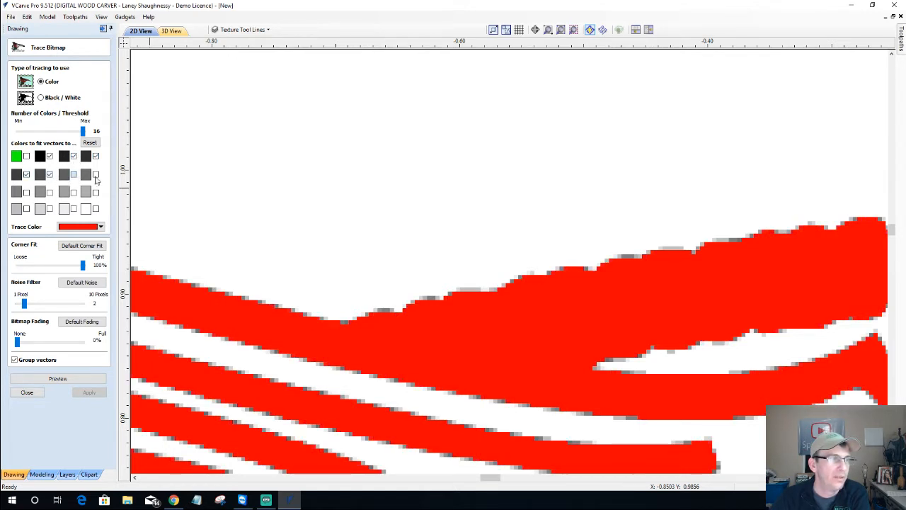
left_click(96, 174)
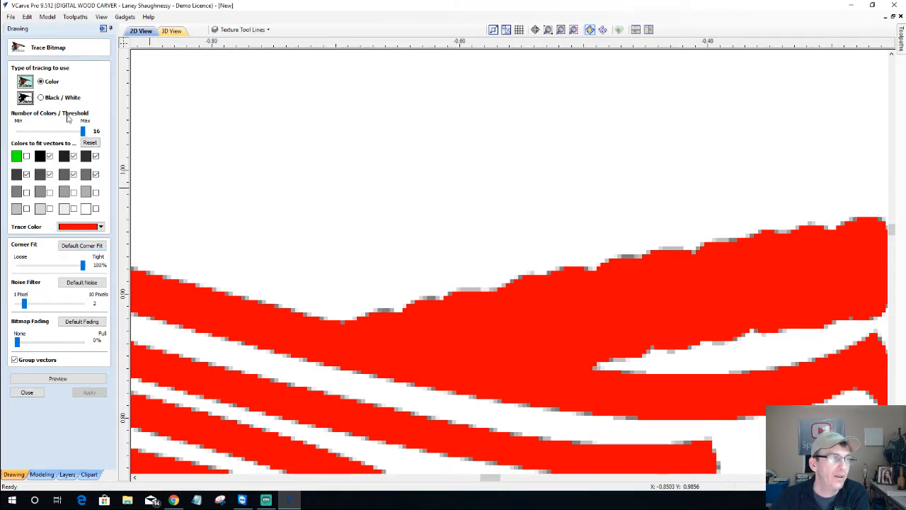
Reduce Number of Colors to 8 and leave the white swatch out
left_click_drag(84, 132, 45, 131)
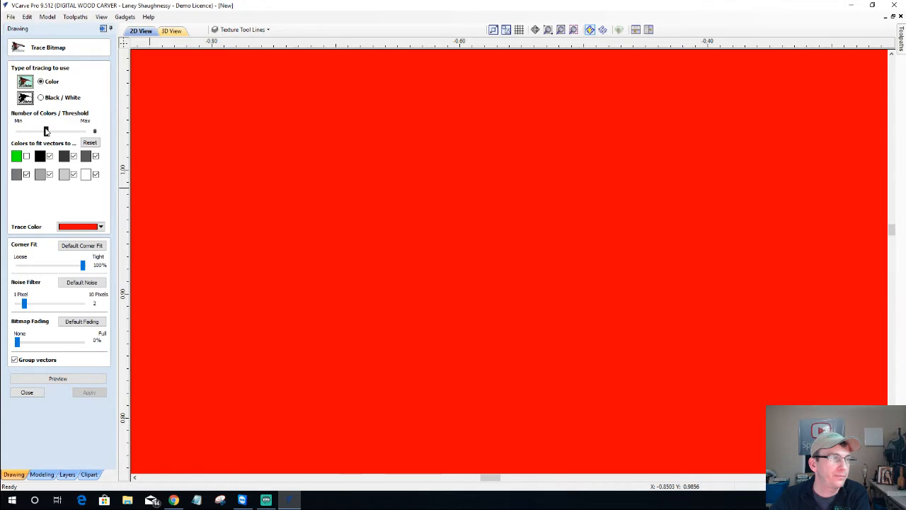
left_click(95, 175)
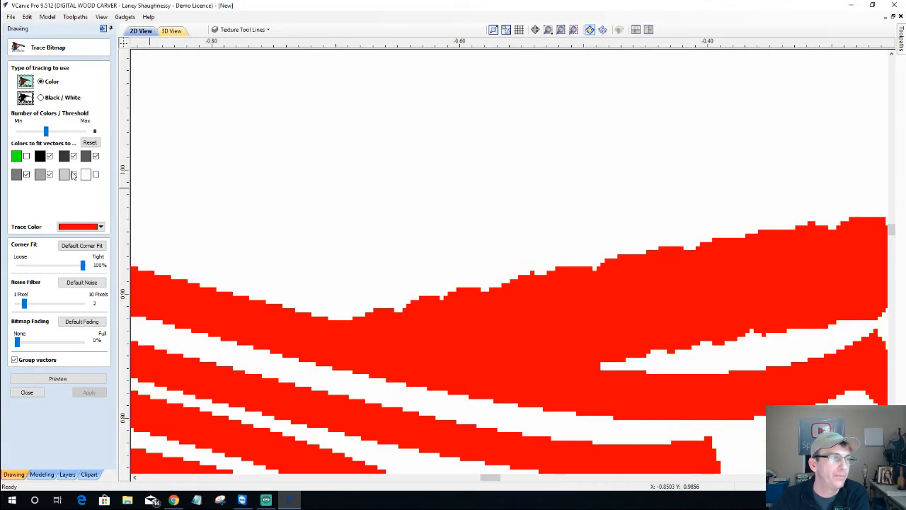
scroll(439, 210, "down", 5)
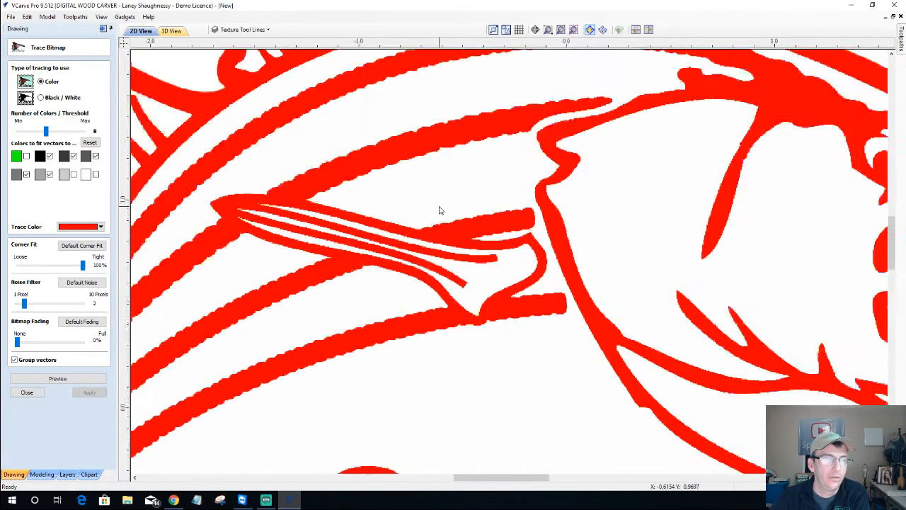
scroll(439, 210, "down", 2)
scroll(439, 210, "down", 3)
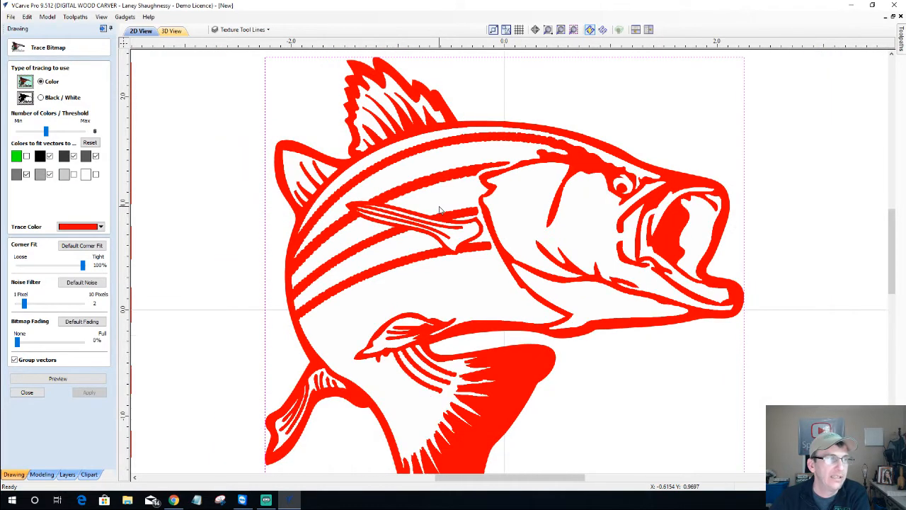
scroll(429, 319, "up", 1)
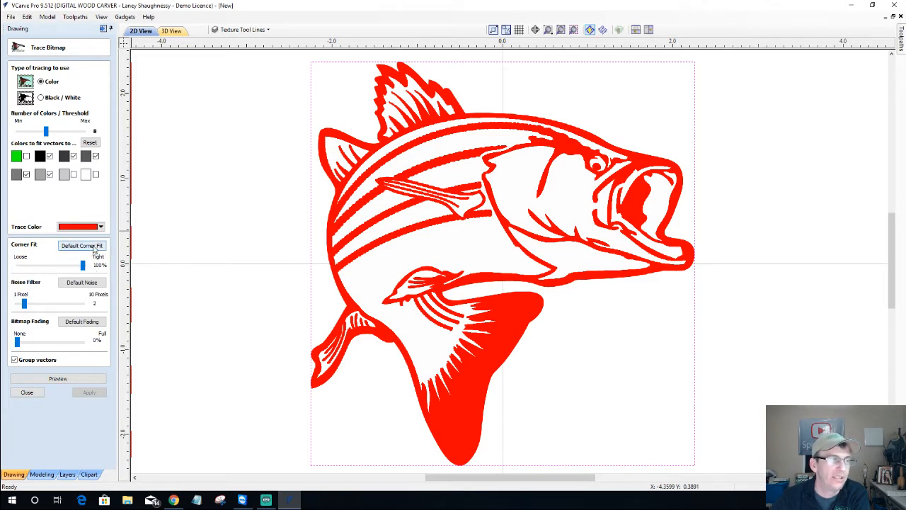
Restore the 82% default corner fit, set the noise filter to 8, and preview the fish outlines with bitmap fading
left_click(94, 246)
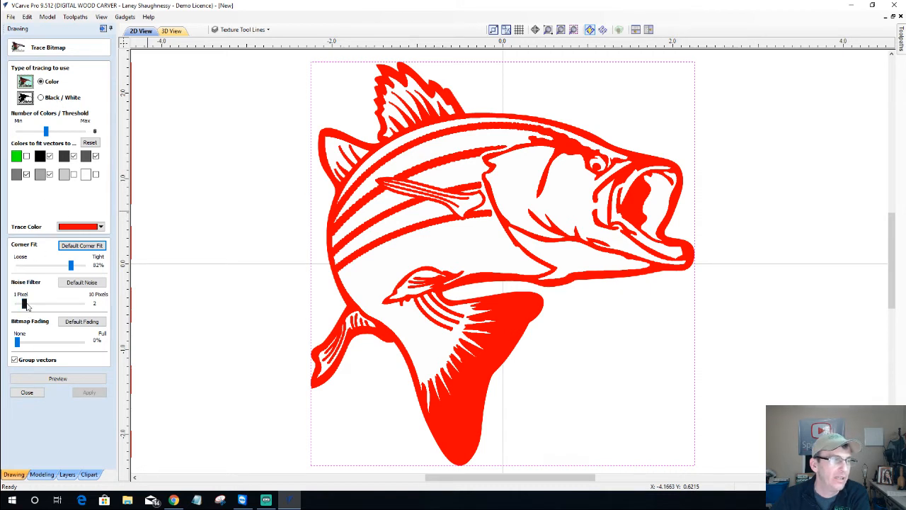
left_click_drag(25, 304, 71, 300)
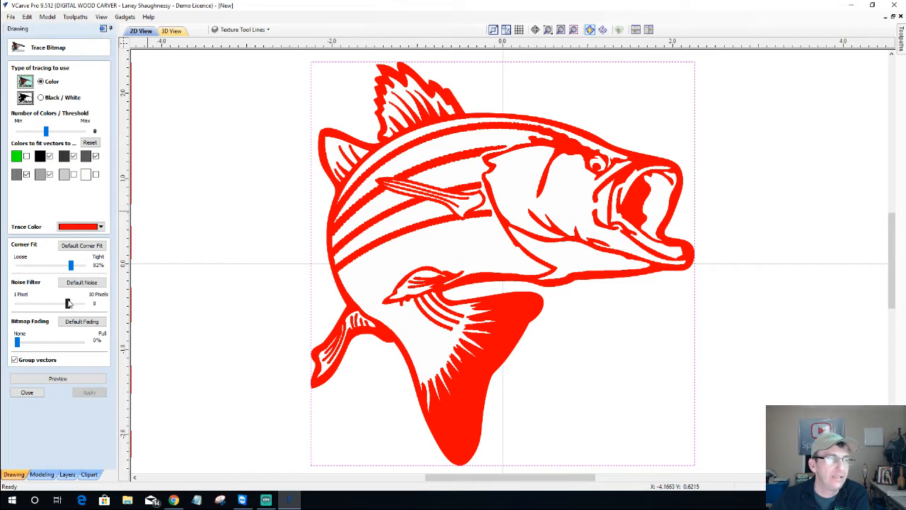
left_click(67, 379)
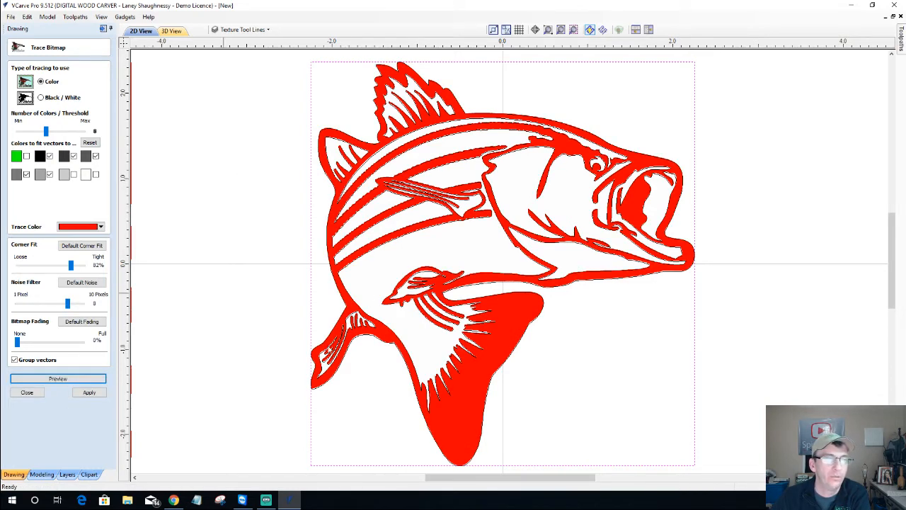
left_click(16, 341)
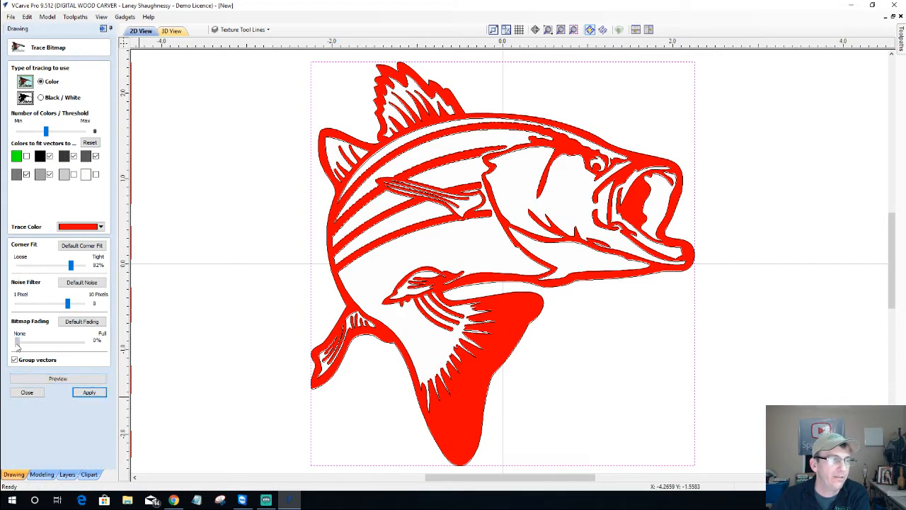
left_click_drag(17, 344, 108, 346)
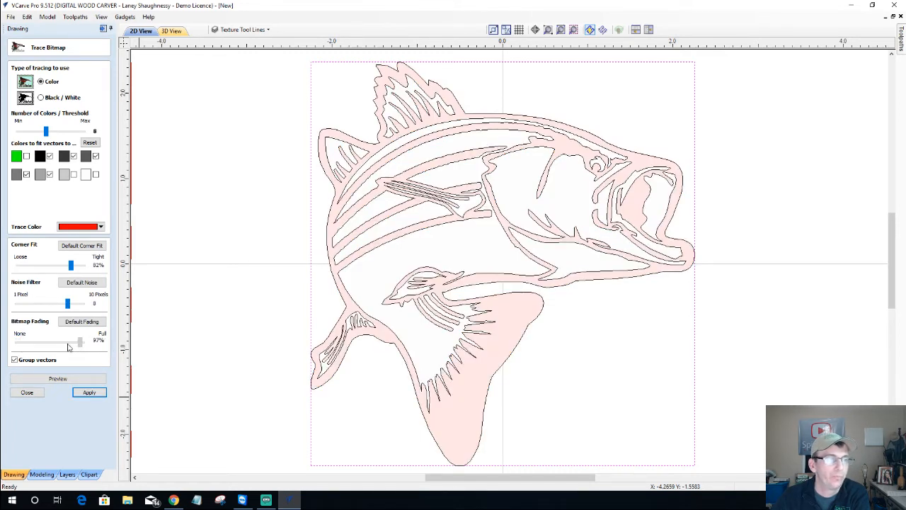
left_click_drag(81, 341, 17, 342)
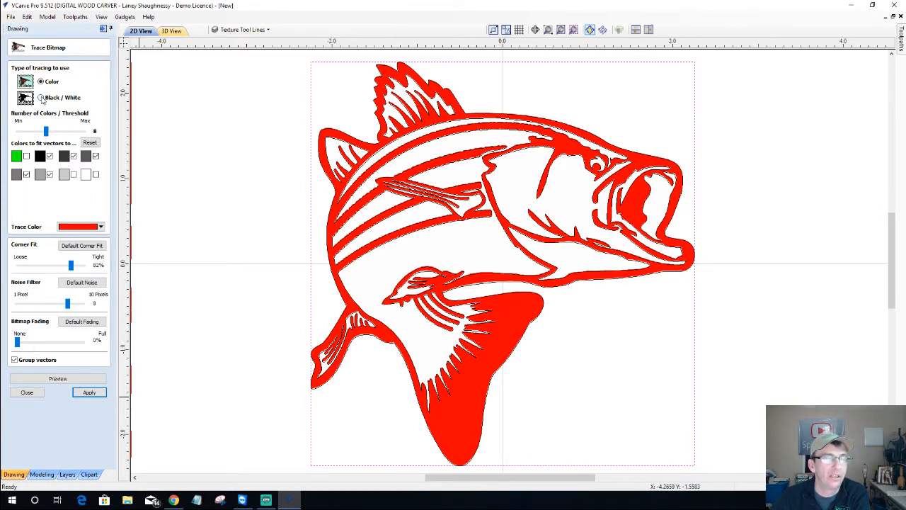
left_click(43, 177)
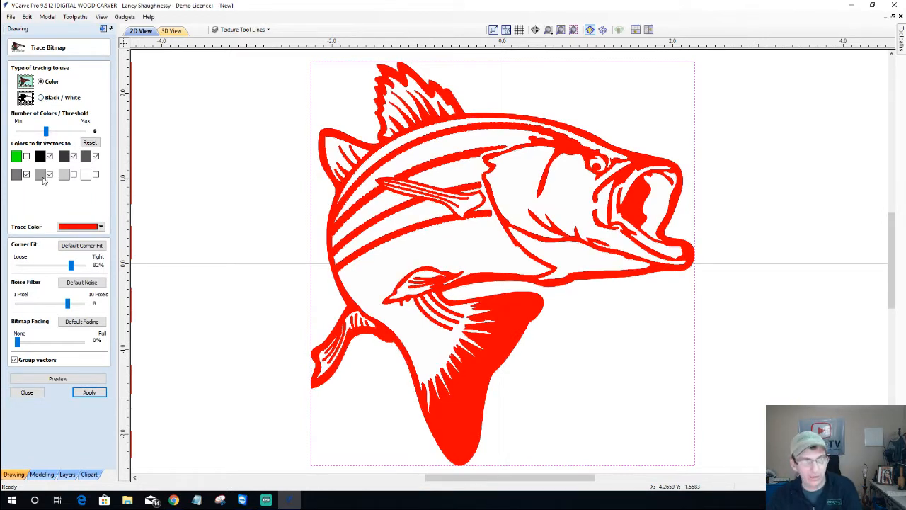
Switch the trace to Black / White with a threshold of about 0.75
left_click(41, 98)
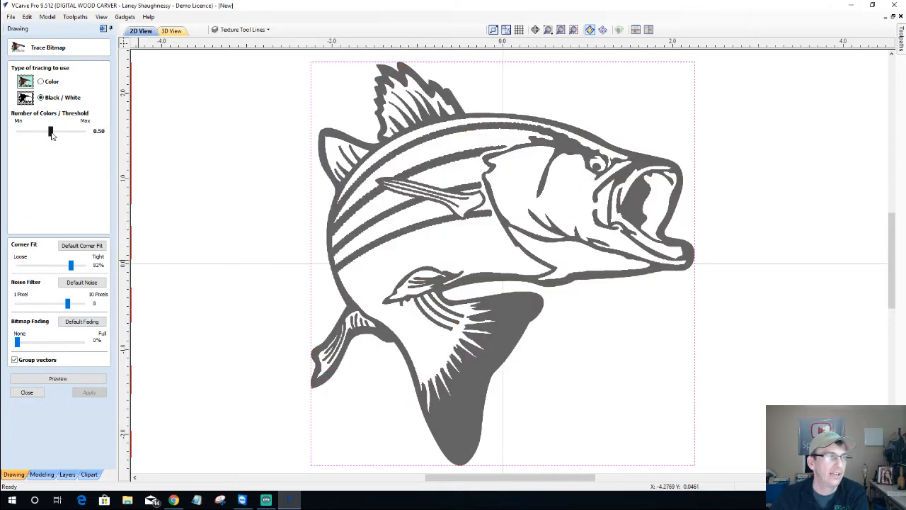
mouse_move(51, 134)
left_mouse_down()
mouse_move(82, 133)
mouse_move(1, 141)
left_mouse_up()
scroll(398, 163, "up", 4)
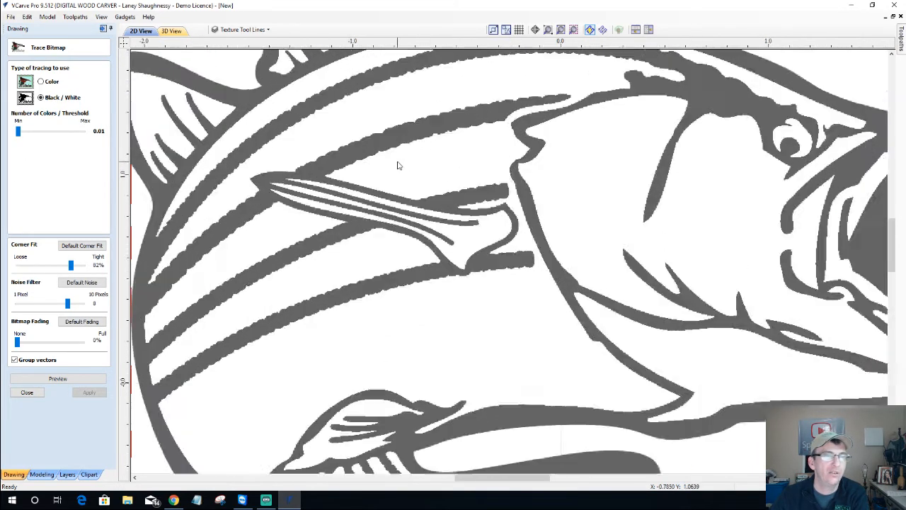
scroll(398, 164, "up", 4)
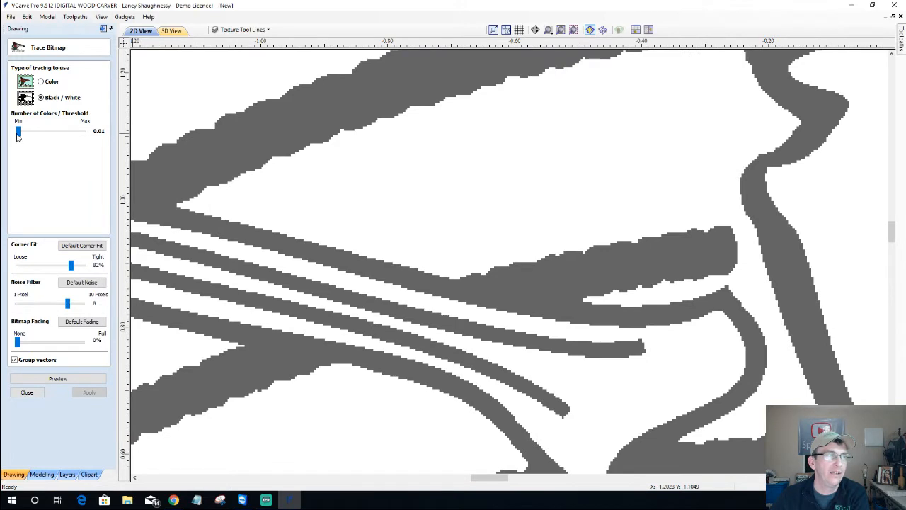
mouse_move(17, 137)
left_mouse_down()
mouse_move(89, 142)
mouse_move(34, 140)
mouse_move(67, 139)
left_mouse_up()
scroll(622, 212, "down", 6)
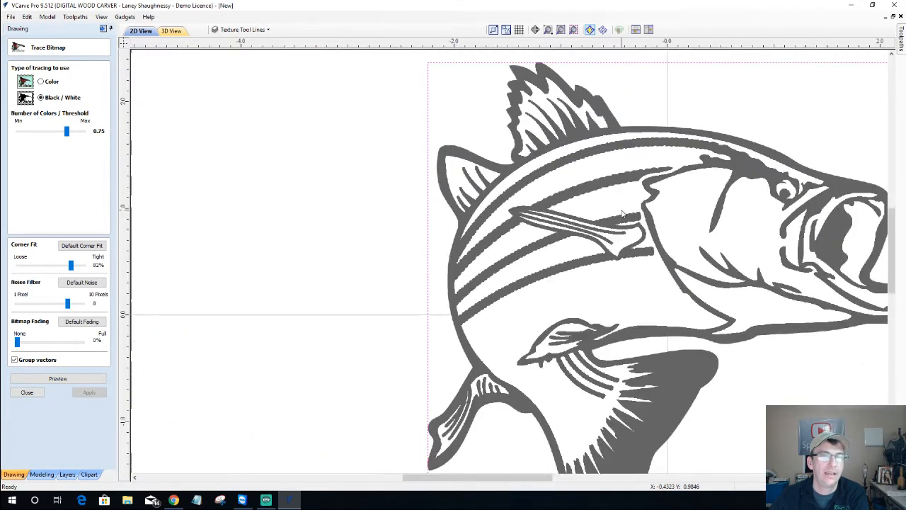
scroll(623, 213, "down", 3)
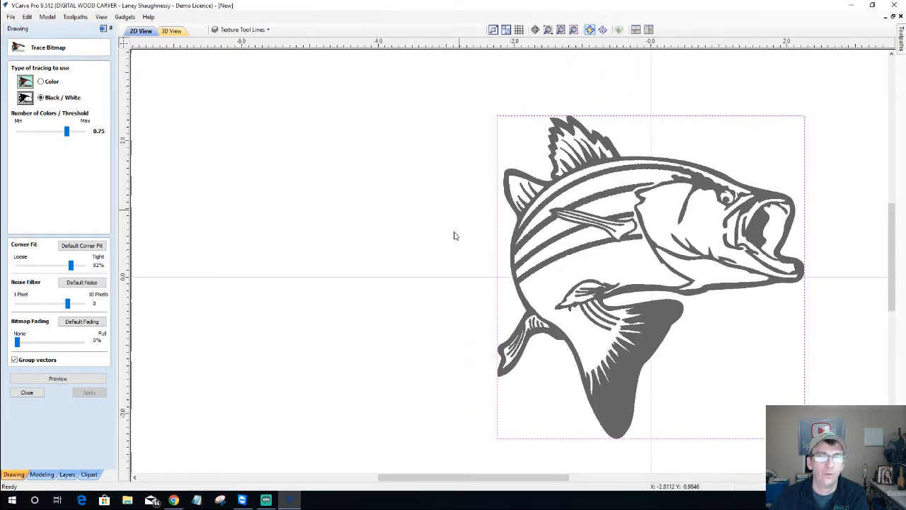
scroll(801, 365, "up", 1)
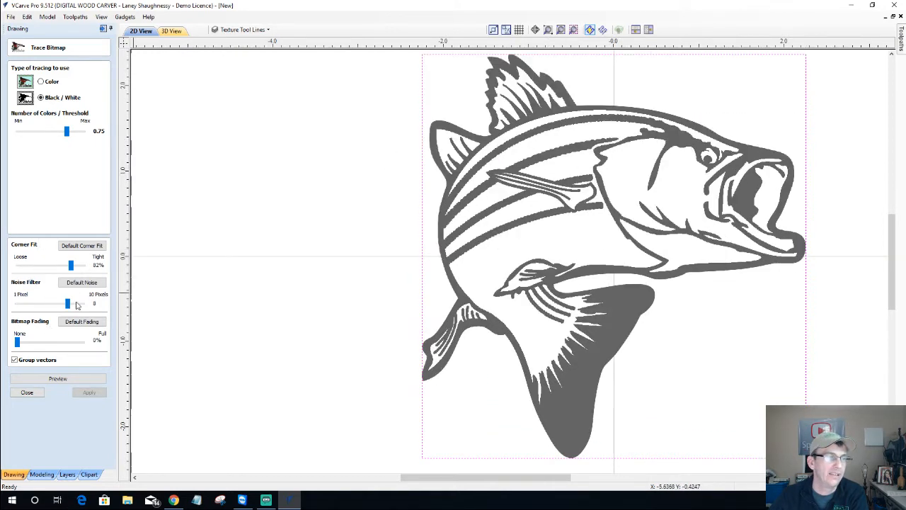
Preview the black and white trace, check it with bitmap fading, and apply it
left_click(72, 384)
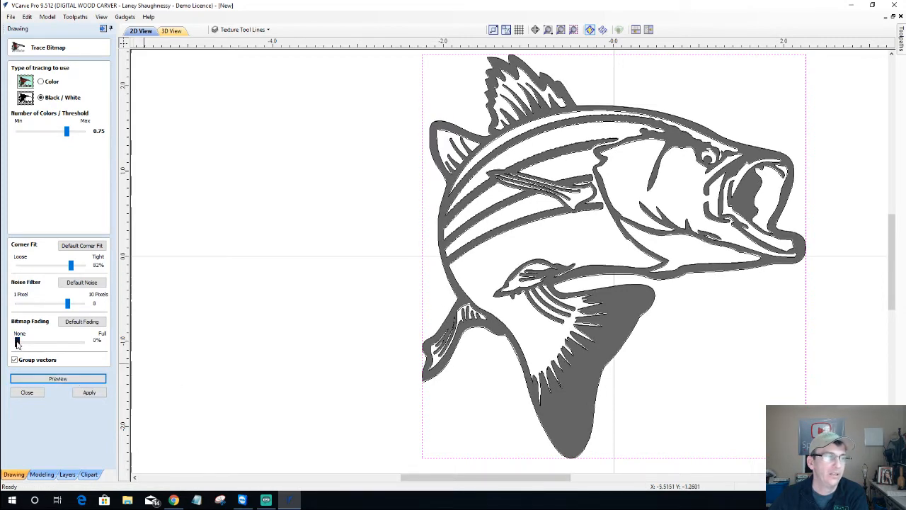
left_click_drag(17, 342, 106, 346)
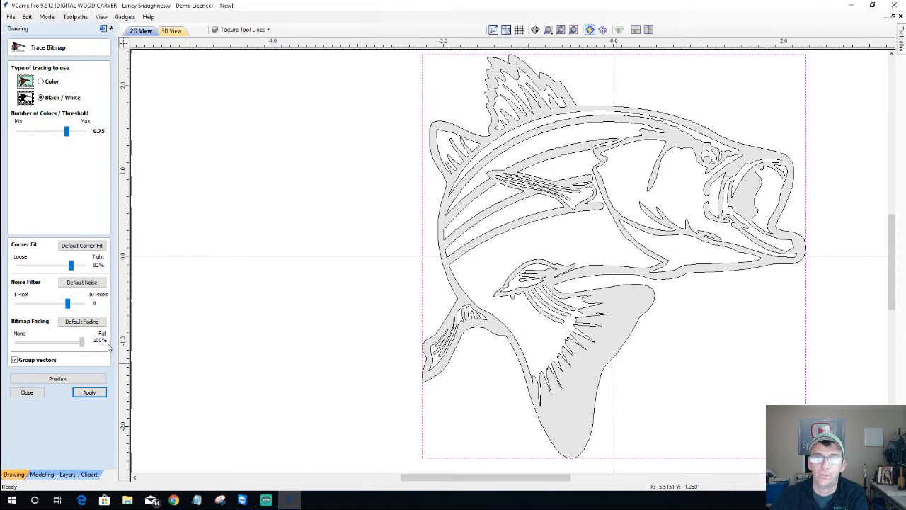
left_click_drag(81, 342, 17, 344)
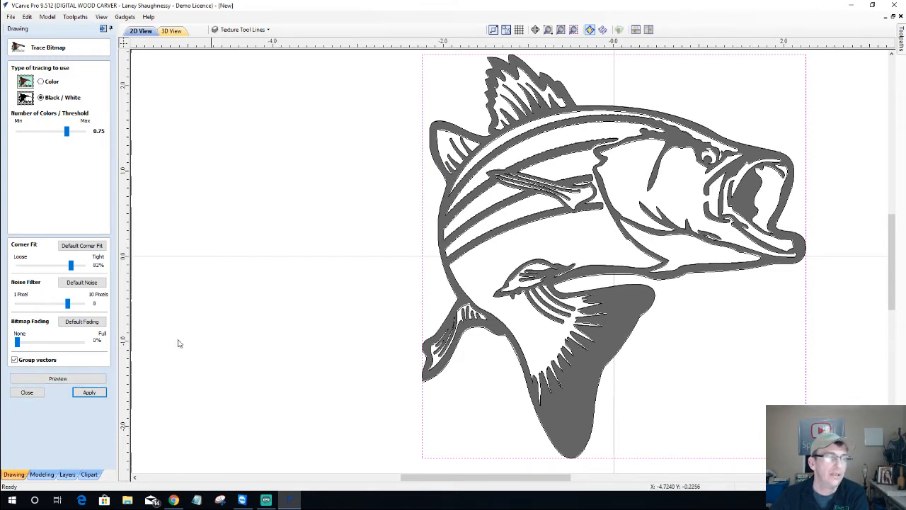
left_click(89, 394)
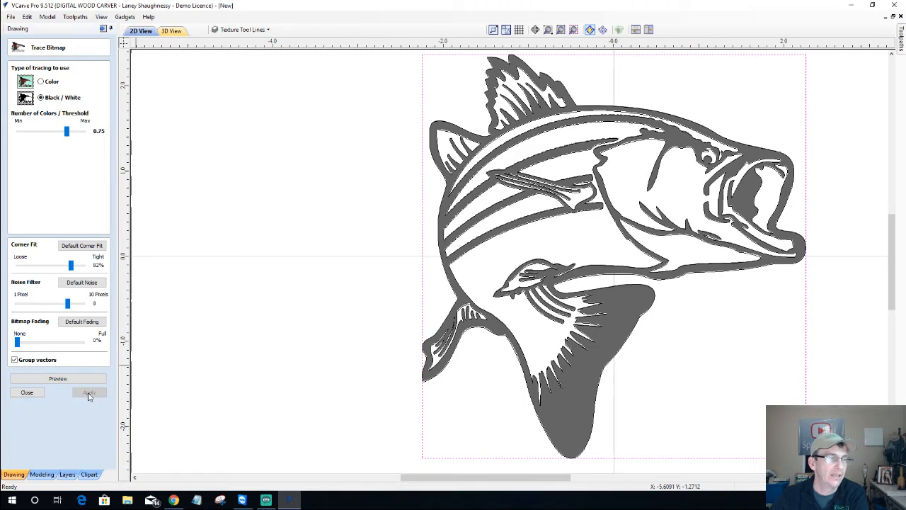
Close the trace settings and hide the Bitmap Layer so only vectors show
left_click(27, 394)
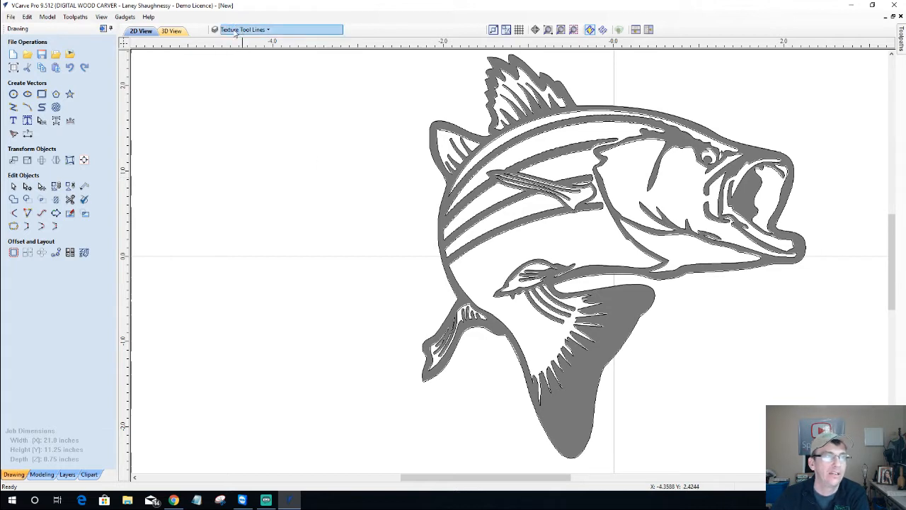
left_click(264, 29)
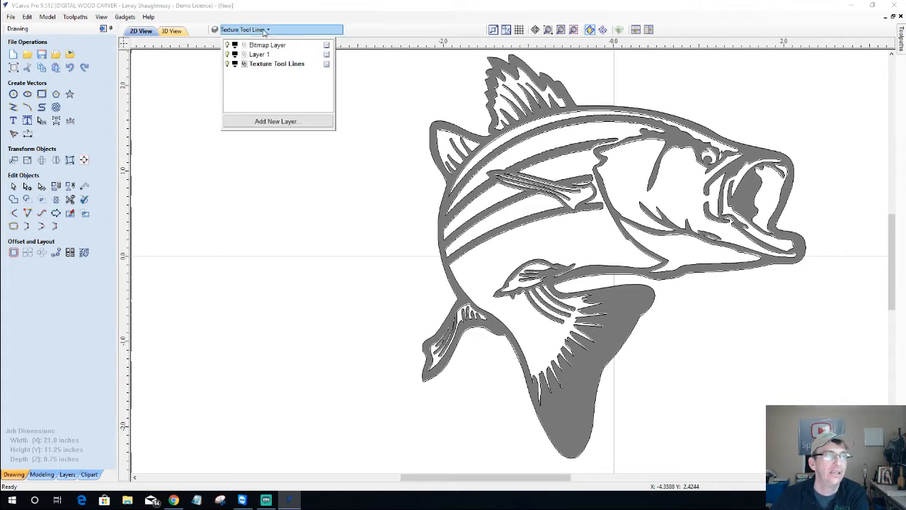
left_click(227, 46)
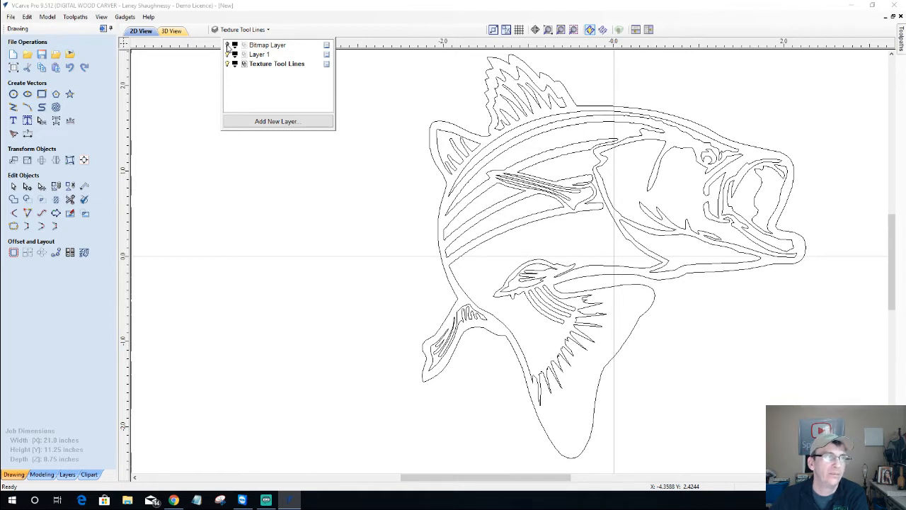
double_click(260, 65)
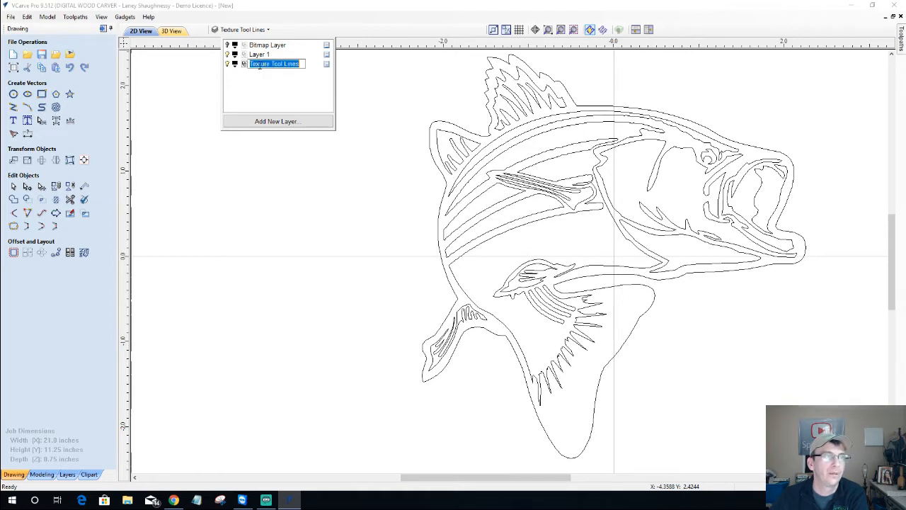
left_click(221, 210)
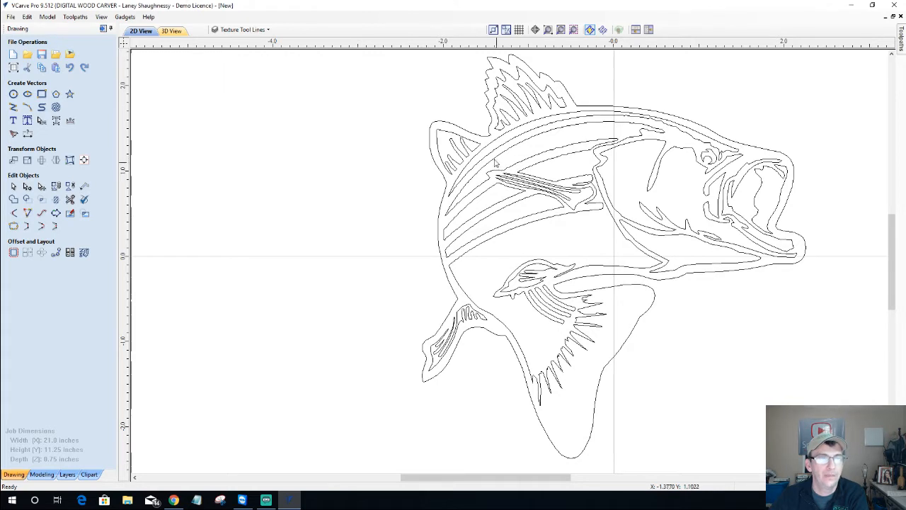
left_click(237, 32)
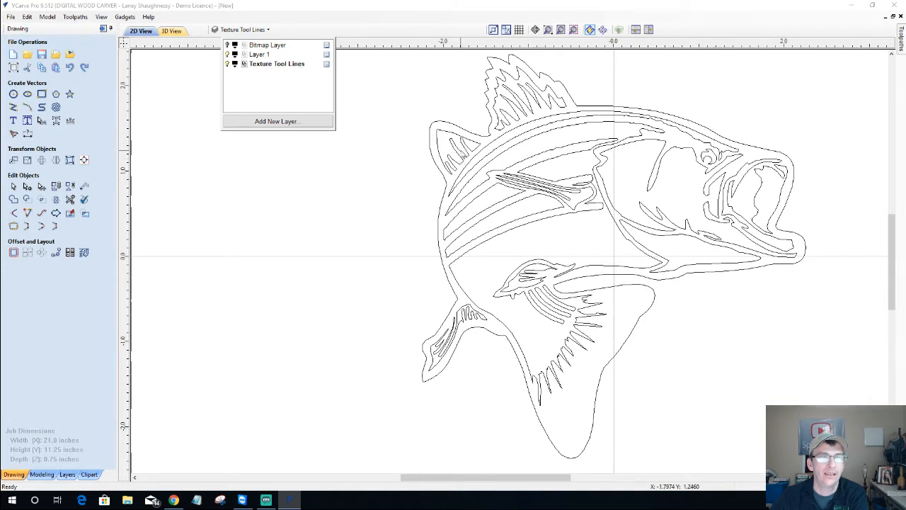
left_click(337, 179)
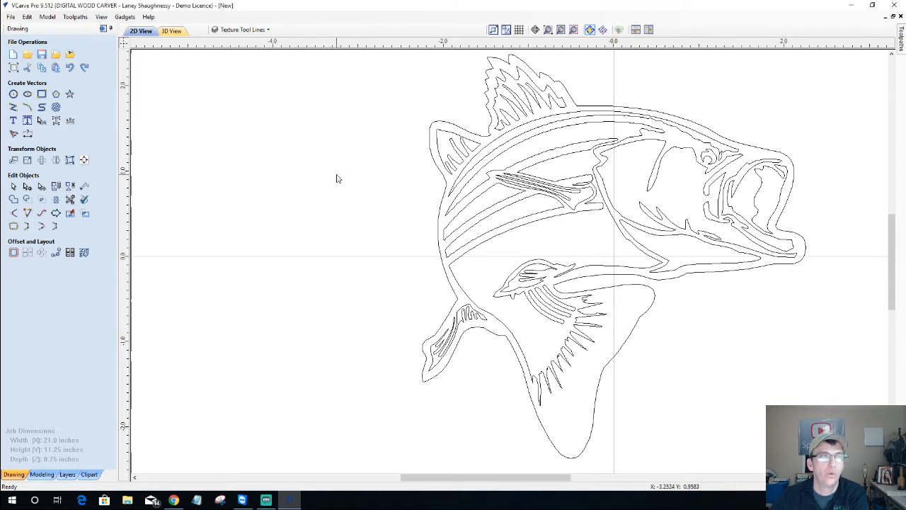
Move the selected fish vectors onto Layer 1
left_click(470, 134)
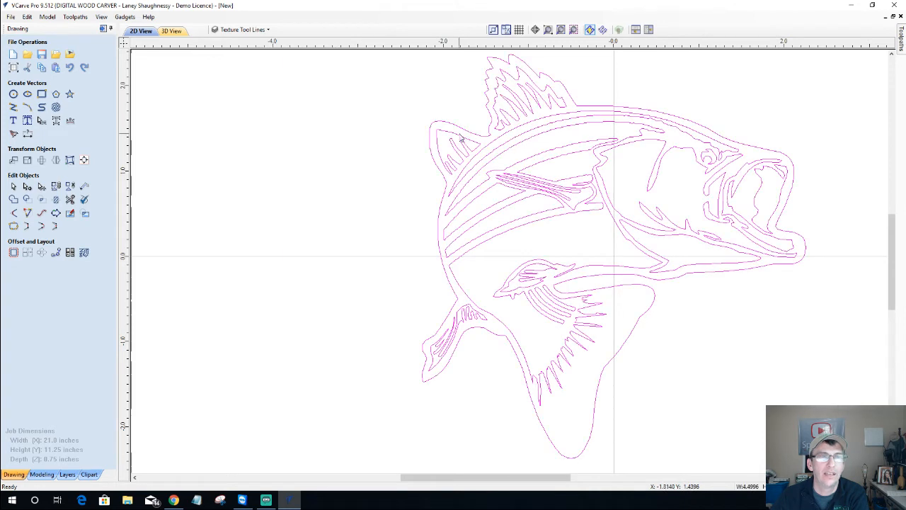
right_click(610, 199)
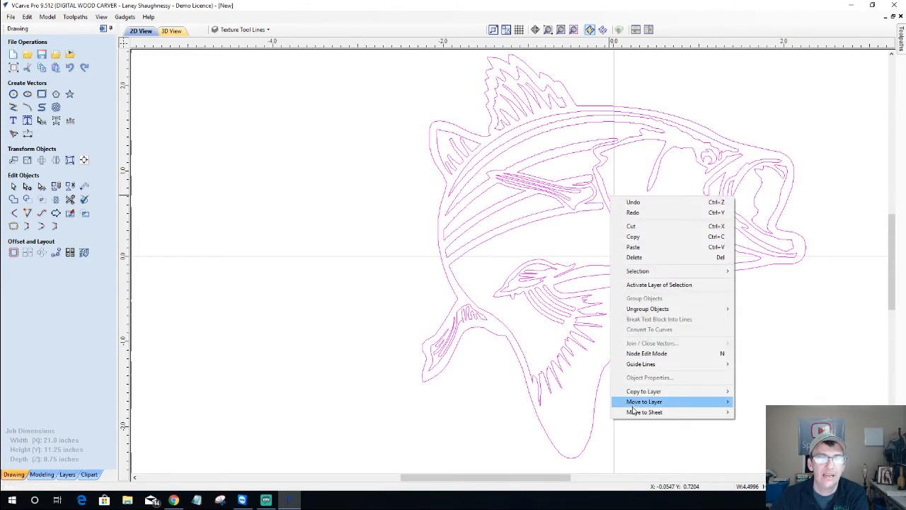
mouse_move(638, 406)
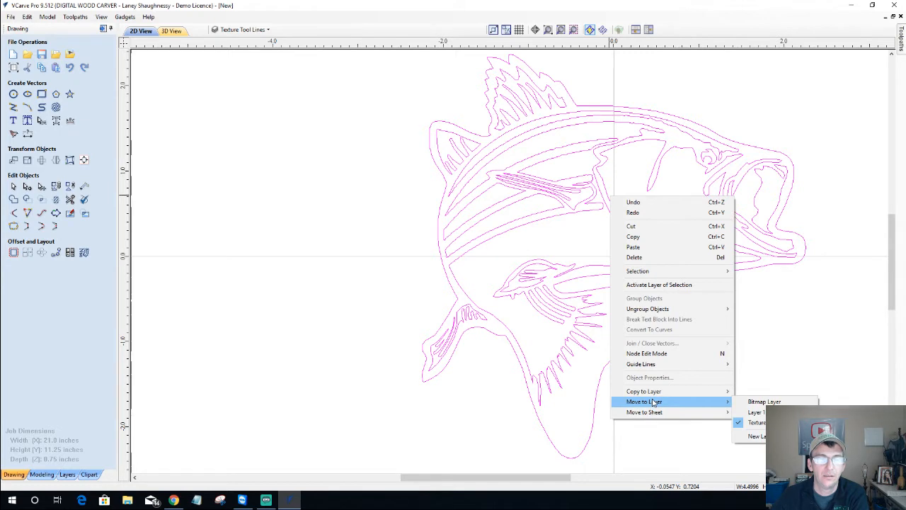
left_click(756, 412)
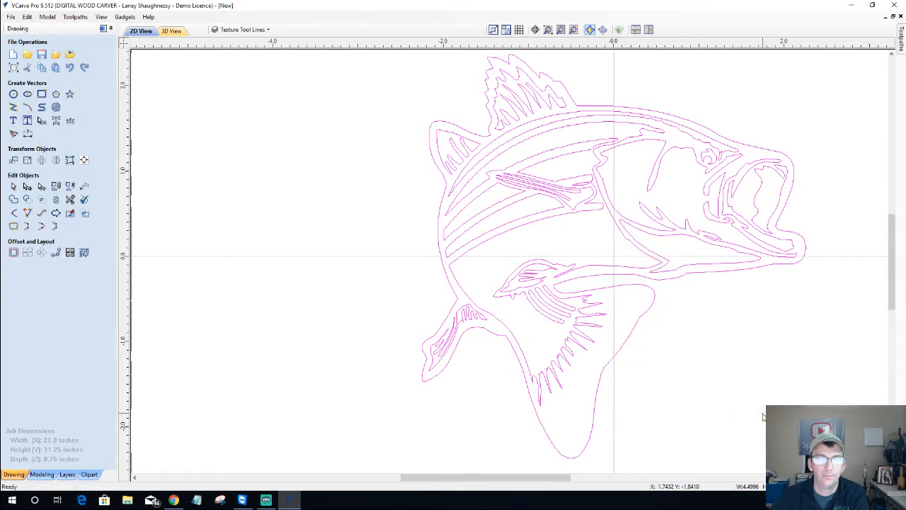
Confirm the fish is on Layer 1 and make Layer 1 the active layer
left_click(241, 29)
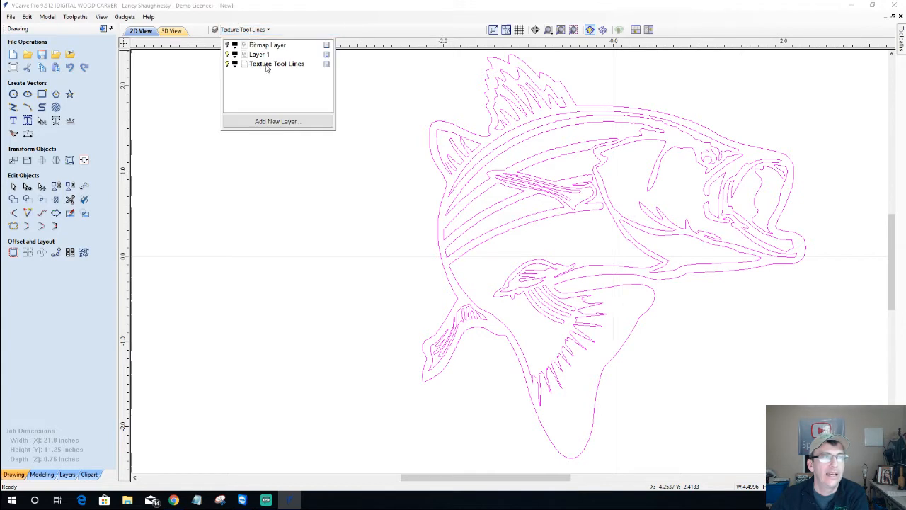
left_click(227, 54)
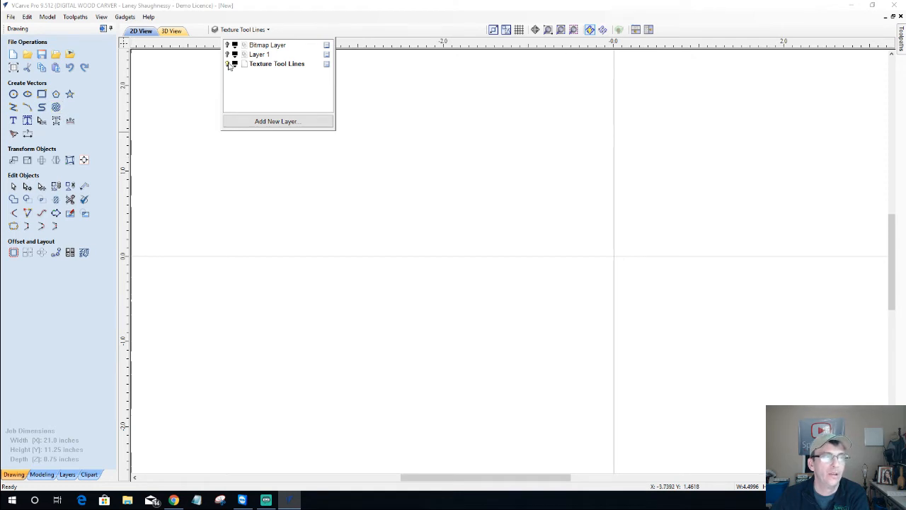
left_click(227, 54)
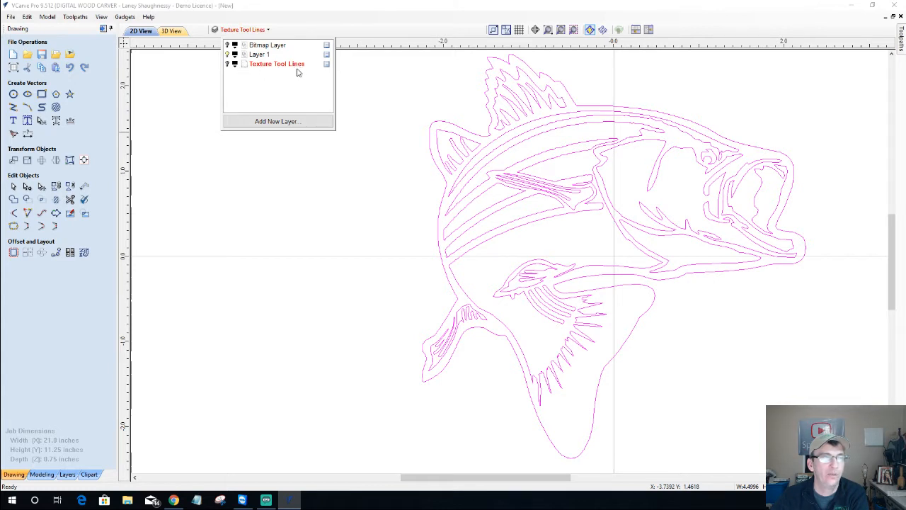
left_click(260, 55)
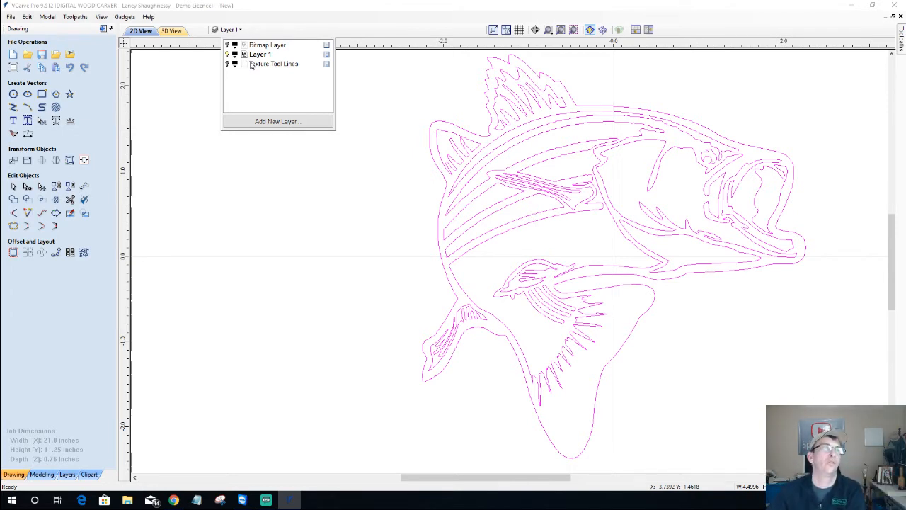
right_click(327, 68)
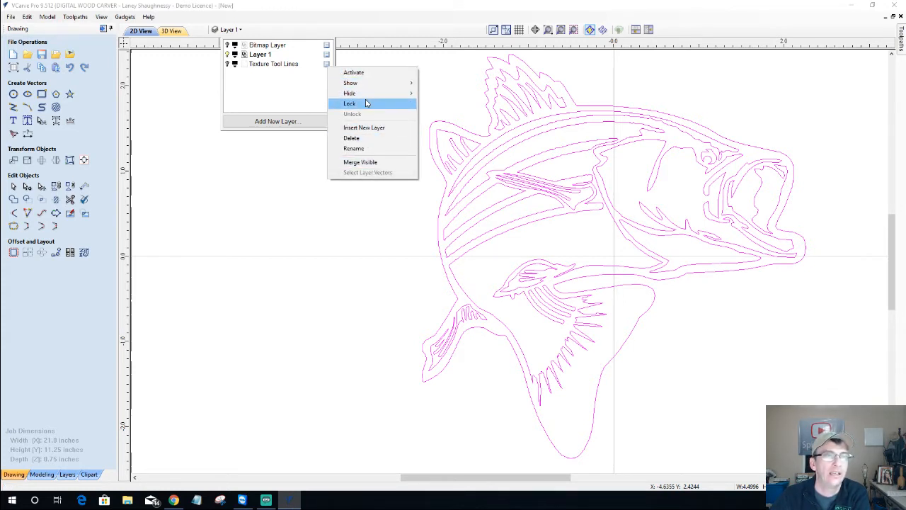
left_click(255, 92)
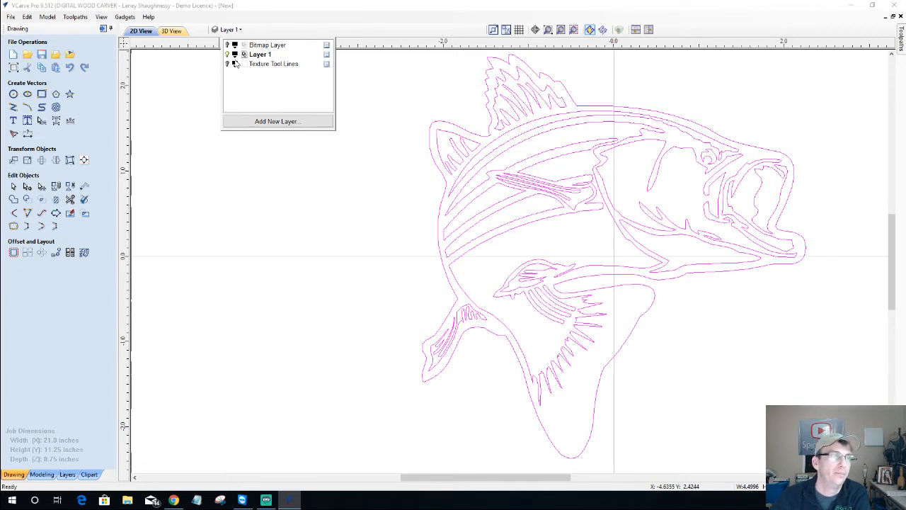
left_click(198, 154)
left_click(196, 162)
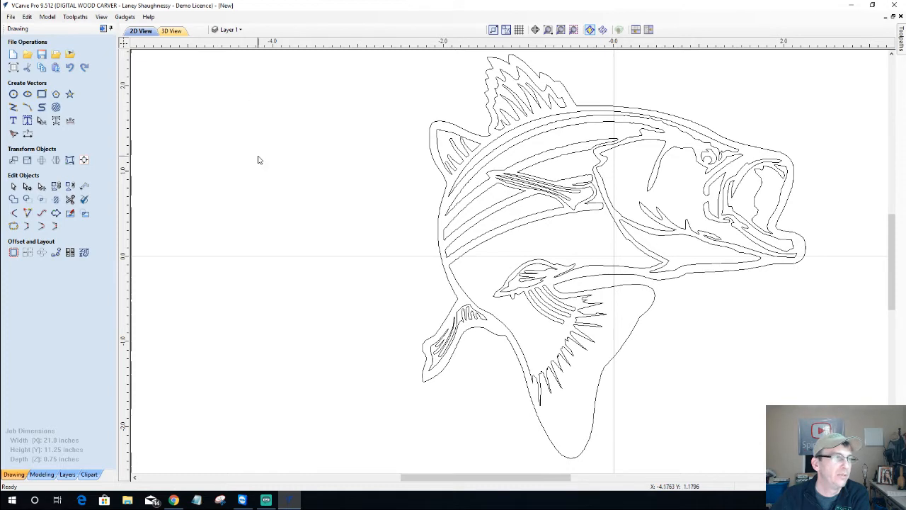
Select the bass fish and scale it up proportionally
scroll(442, 283, "down", 6)
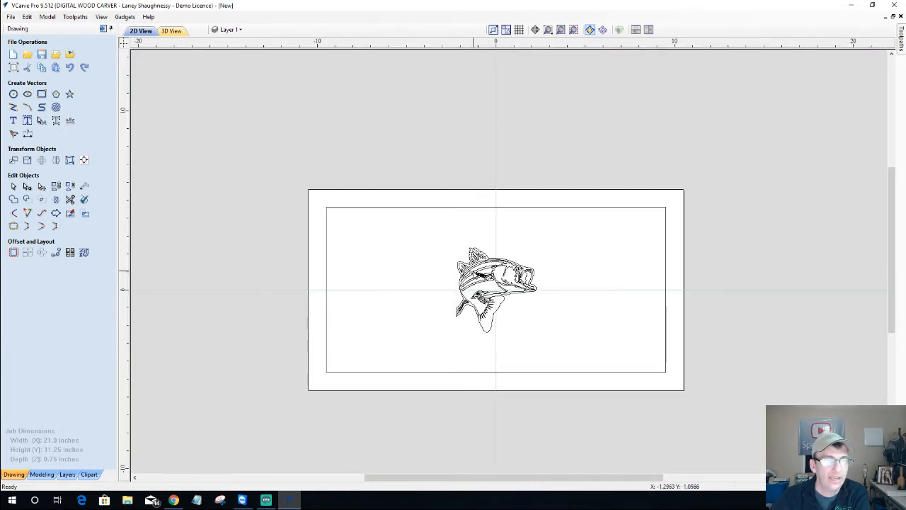
left_click(475, 274)
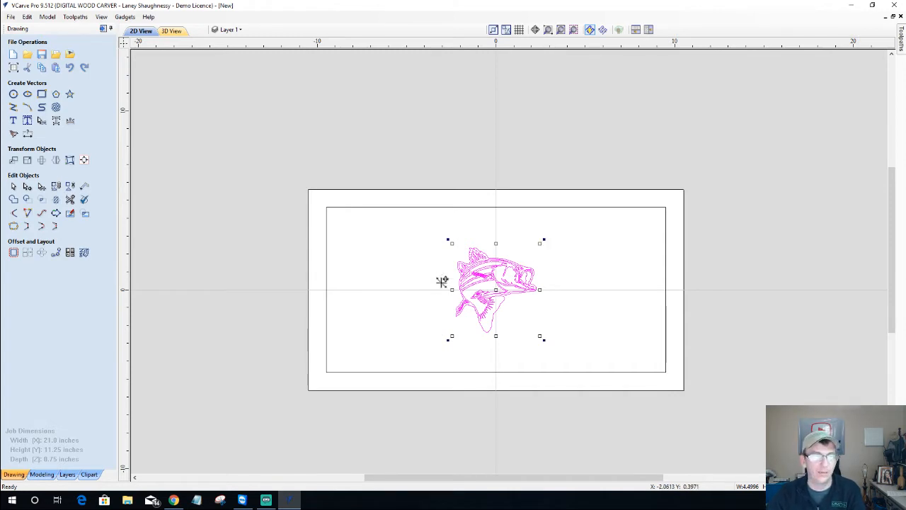
left_click(427, 299)
left_click(487, 272)
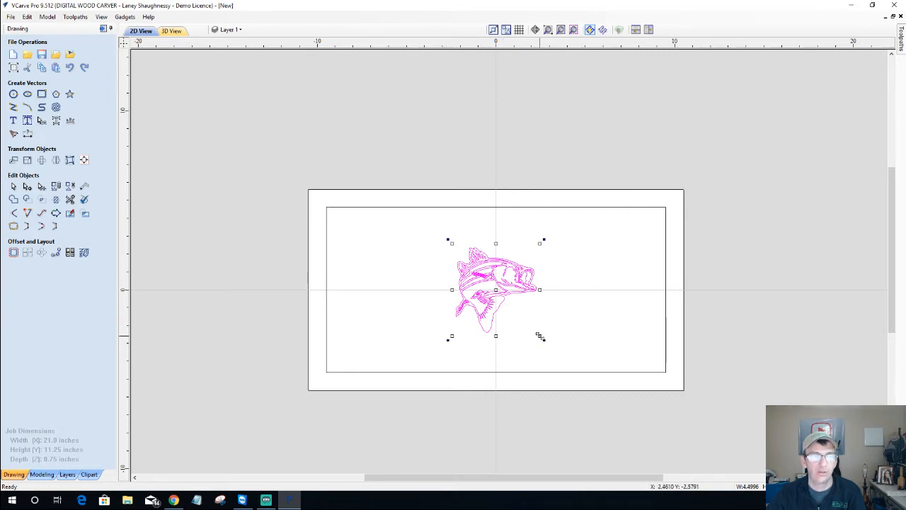
key("Escape")
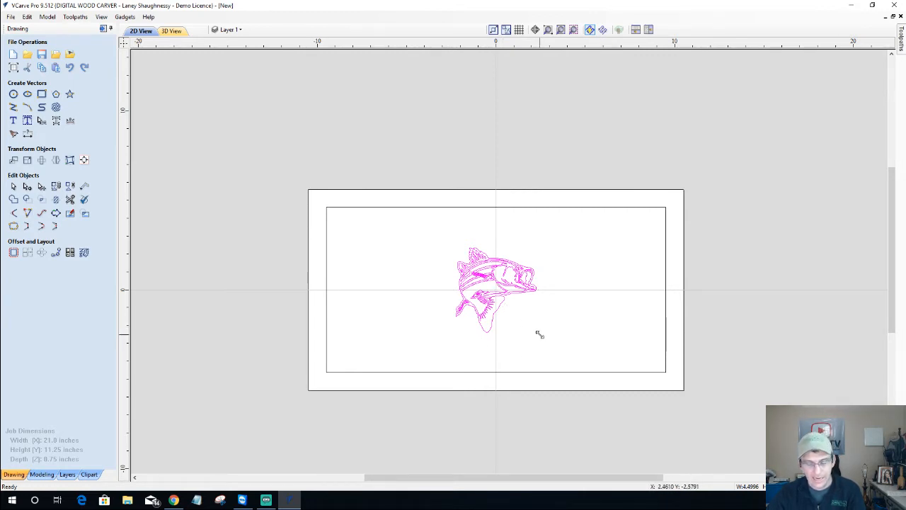
left_click_drag(539, 334, 669, 364)
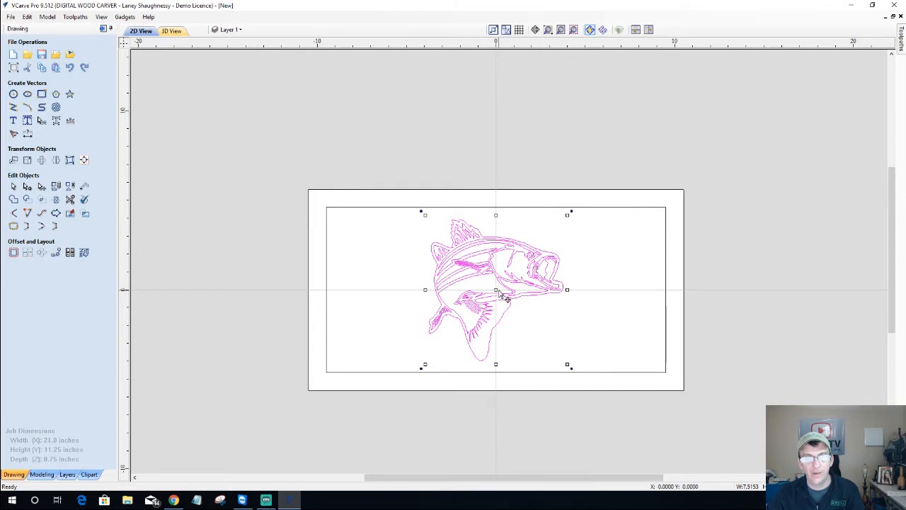
key("Escape")
Move the fish into the right half of the inner border rectangle
mouse_move(561, 289)
left_mouse_down()
mouse_move(607, 290)
mouse_move(561, 282)
mouse_move(467, 290)
mouse_move(576, 294)
left_mouse_up()
key("Right")
key("Right")
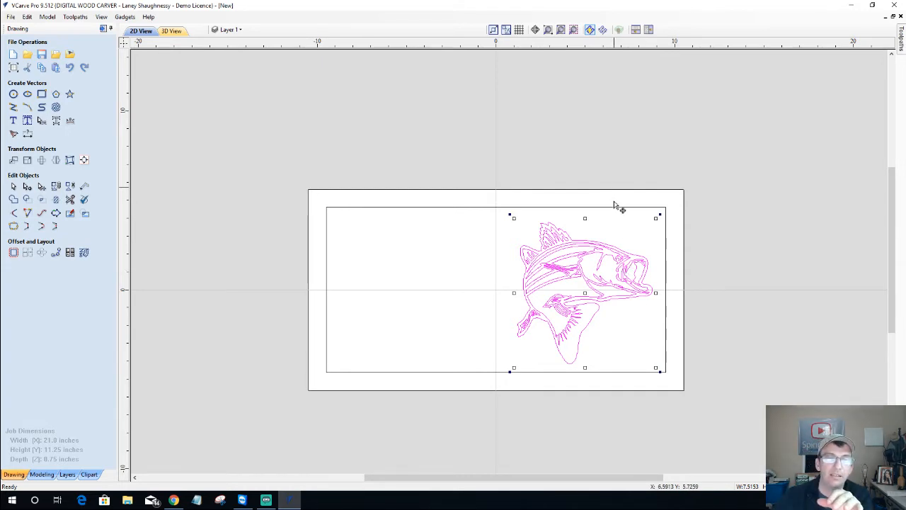
left_click(564, 210)
left_click(572, 246)
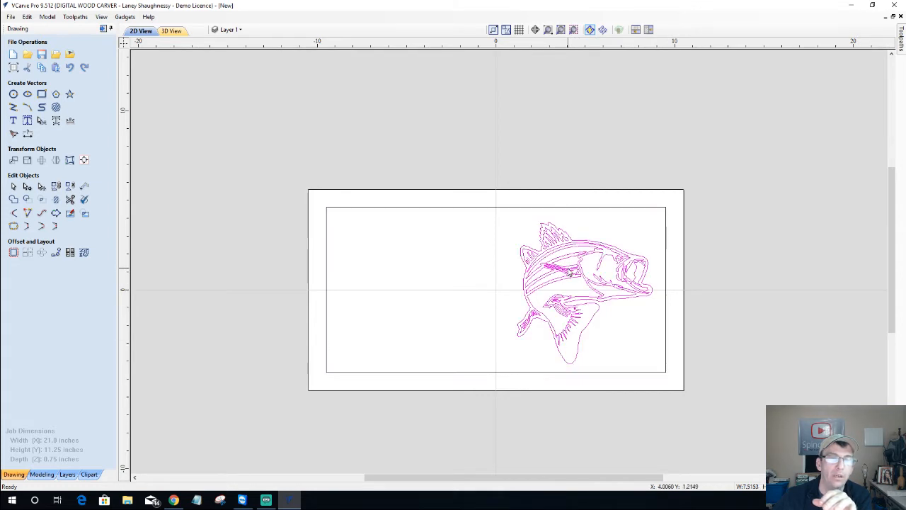
left_click(524, 208)
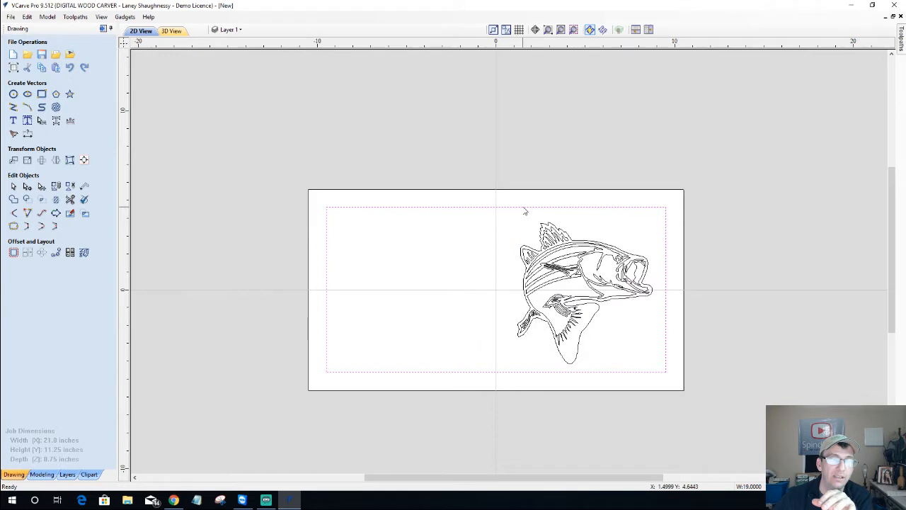
left_click(559, 273)
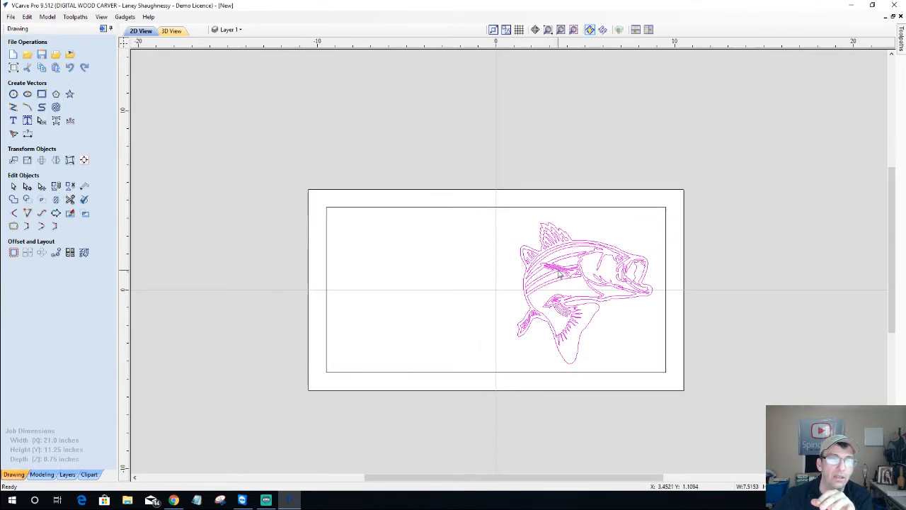
Try several alignment positions, then centre the fish within the border rectangle and material
left_click(85, 161)
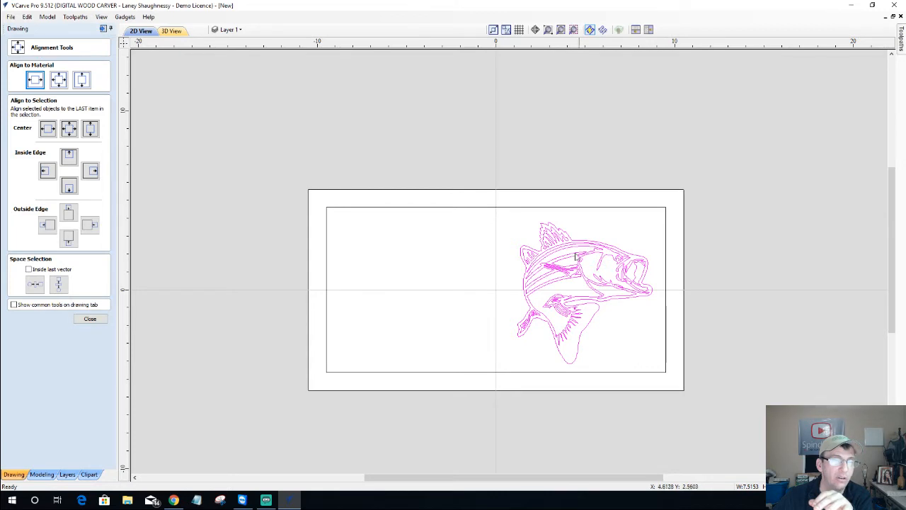
left_click(82, 82)
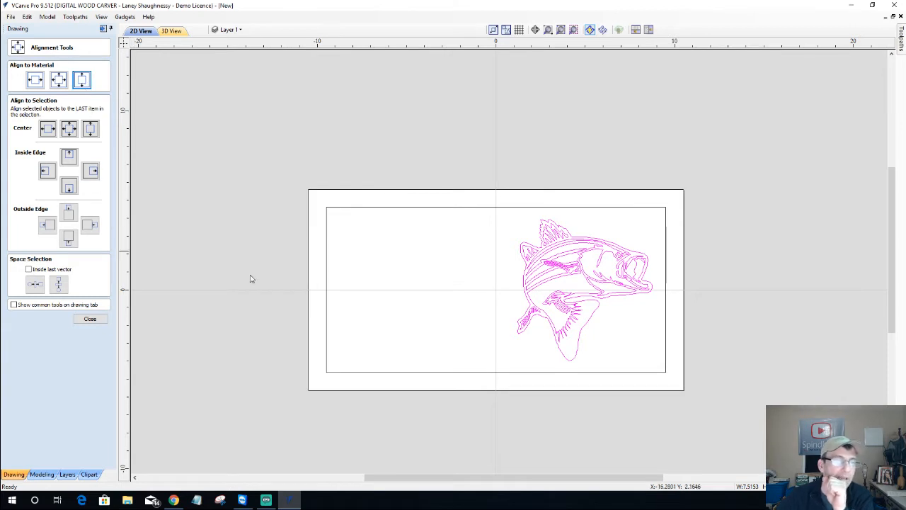
left_click(542, 208)
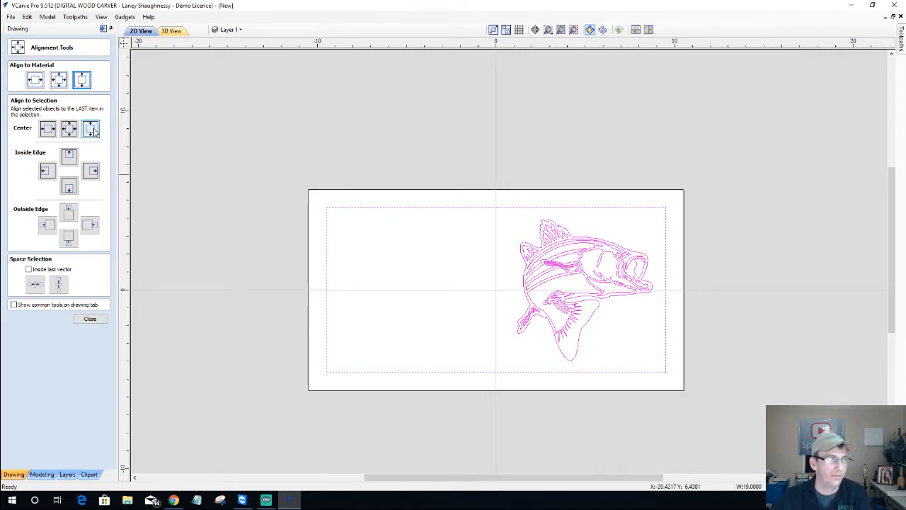
left_click(47, 170)
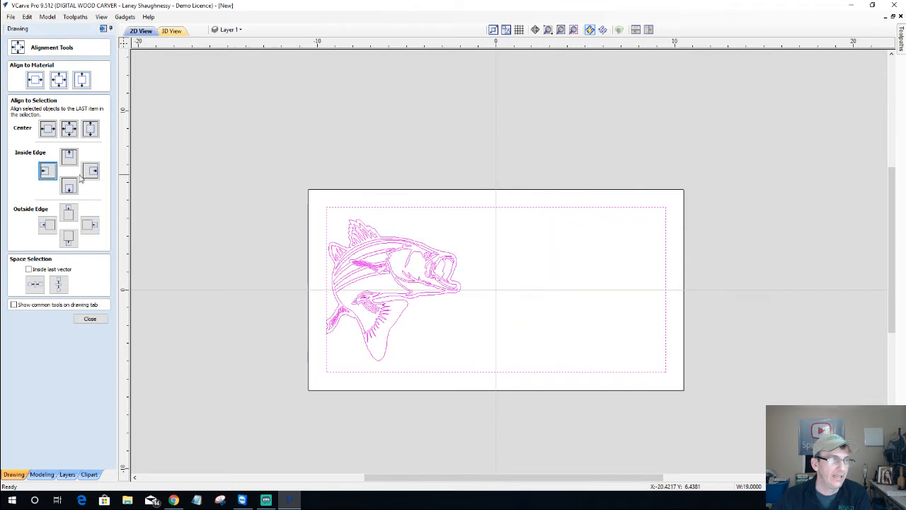
left_click(67, 212)
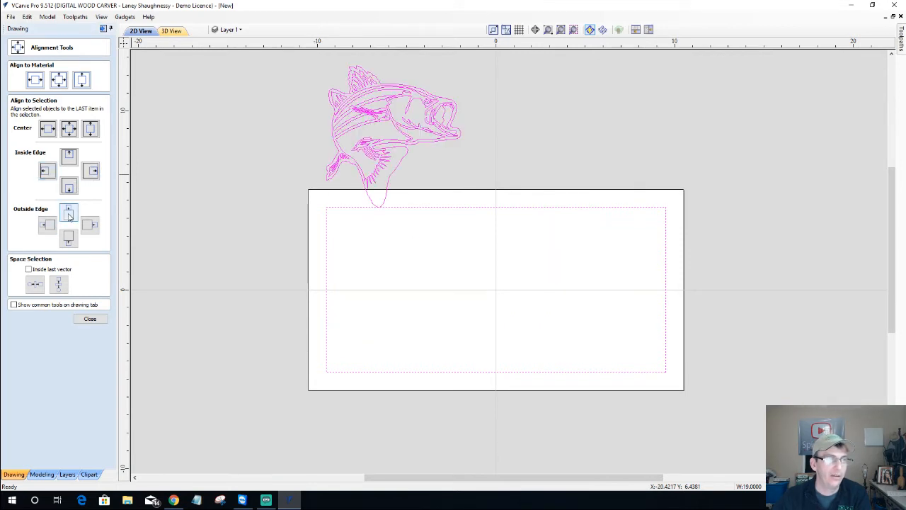
left_click(70, 128)
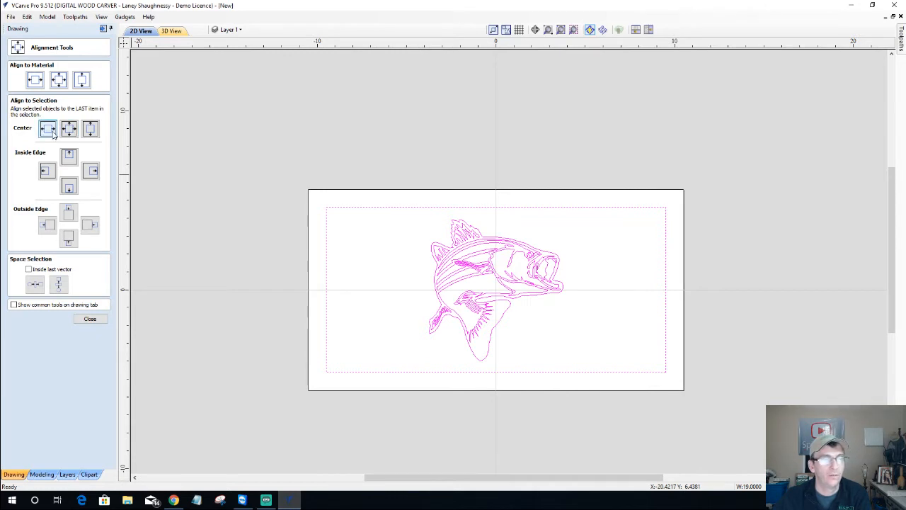
left_click(51, 131)
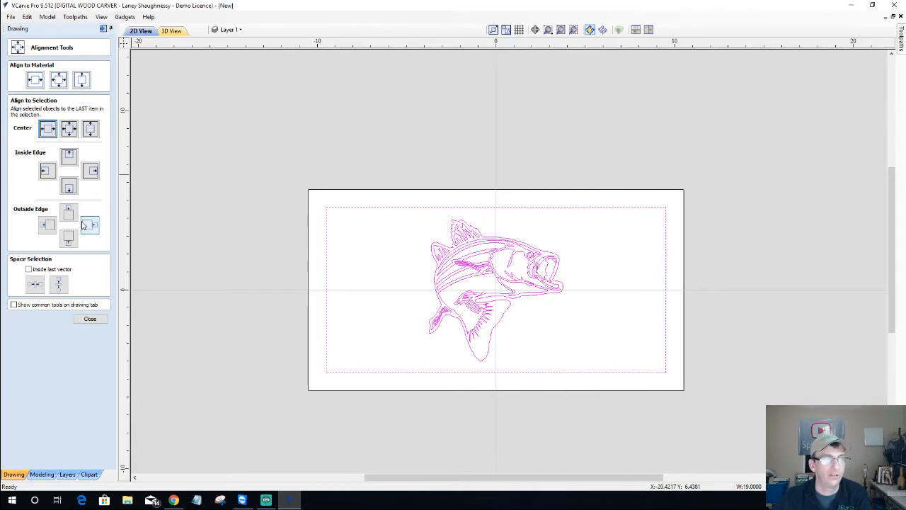
Select only the fish and nudge it with arrow keys into the panel's right half
left_click(415, 272)
left_click(473, 246)
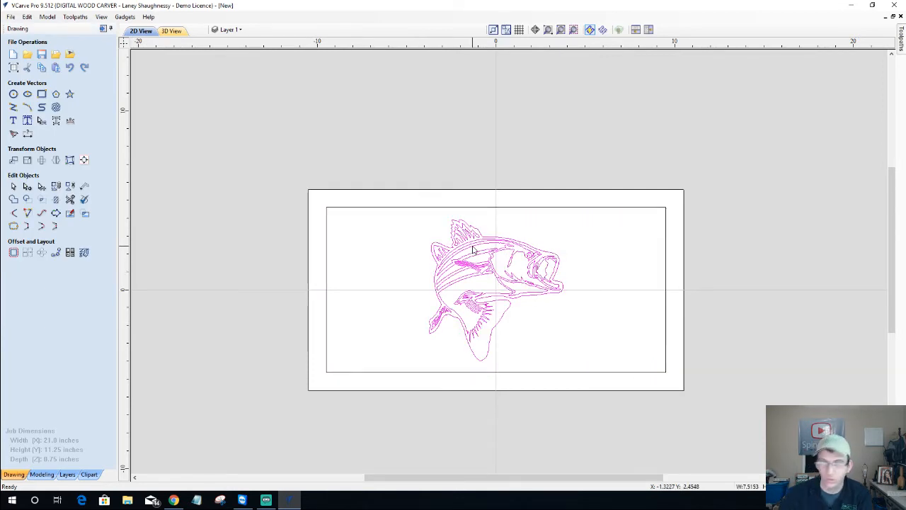
key("Right")
key("Right")
key("Right")
key("Right")
key("Right")
key("Right")
key("Right")
key("Right")
key("Right")
key("Right")
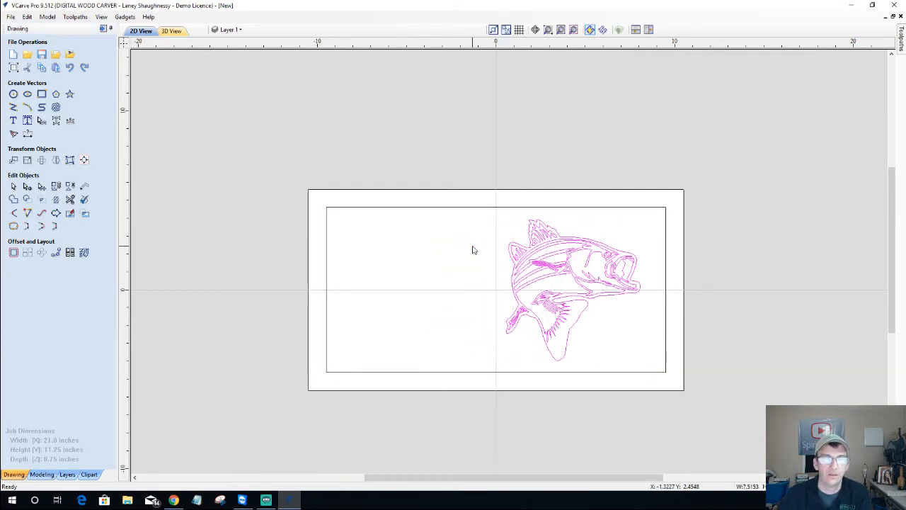
key("Right")
key("Right")
key("Right")
key("Right")
key("Left")
key("Left")
key("Left")
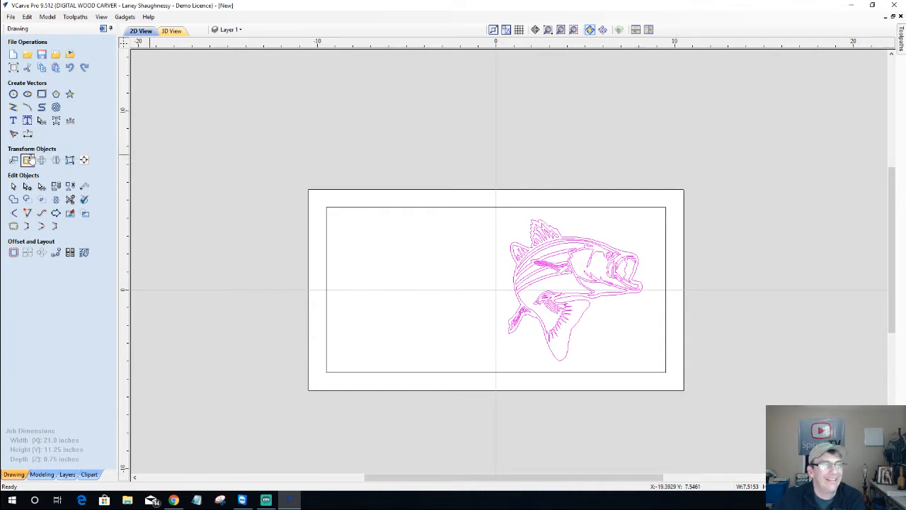
left_click(13, 121)
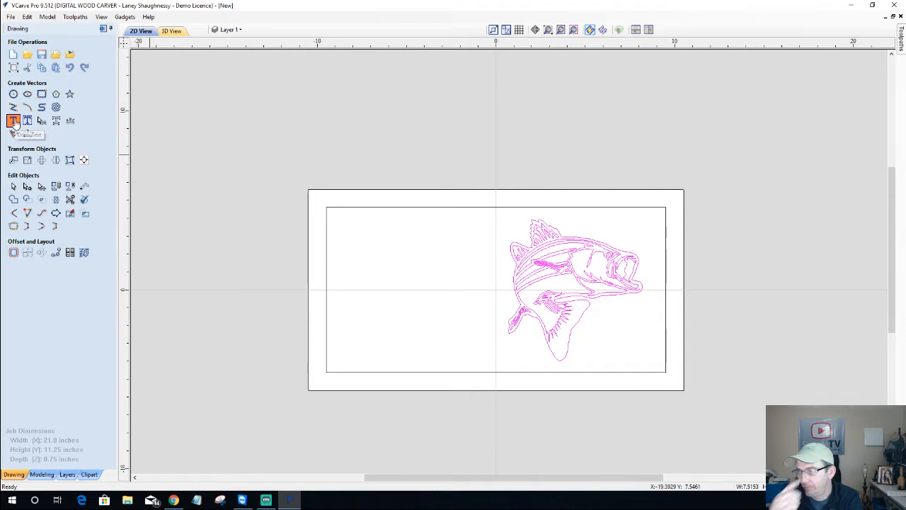
Create new text reading 'Bob's' and 'Bait & Tackle' on two lines
left_click(14, 121)
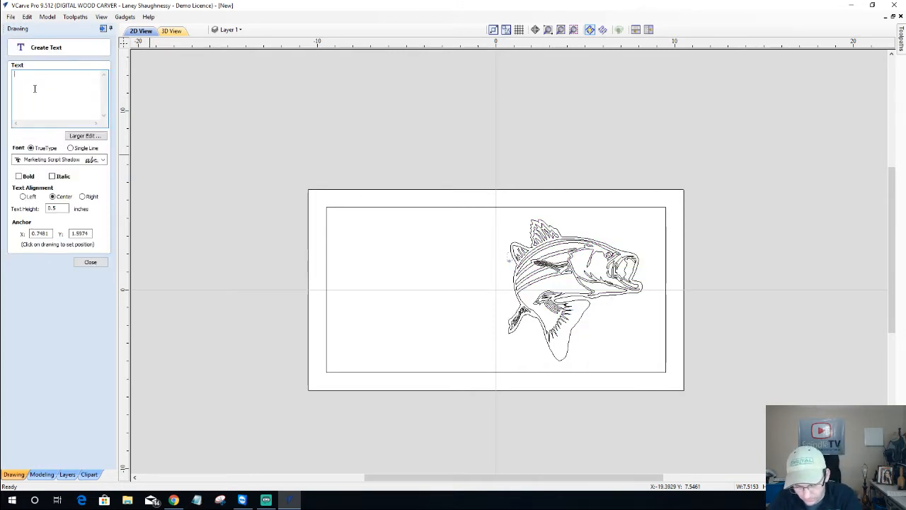
type("Bob's")
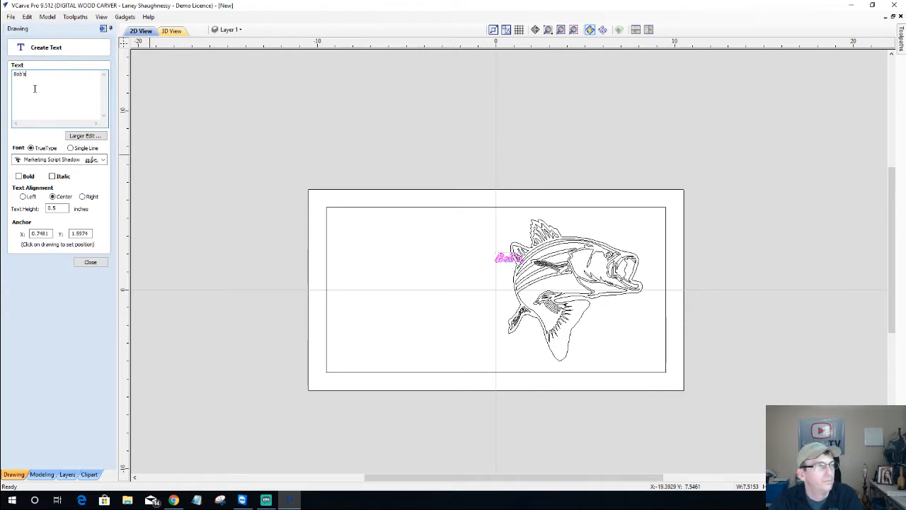
key("Return")
type("Ba")
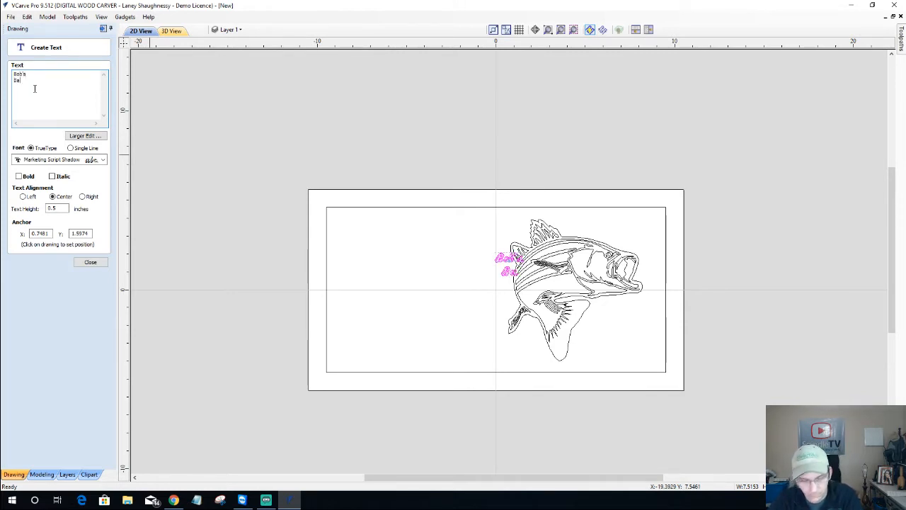
type("it")
key("BackSpace")
key("BackSpace")
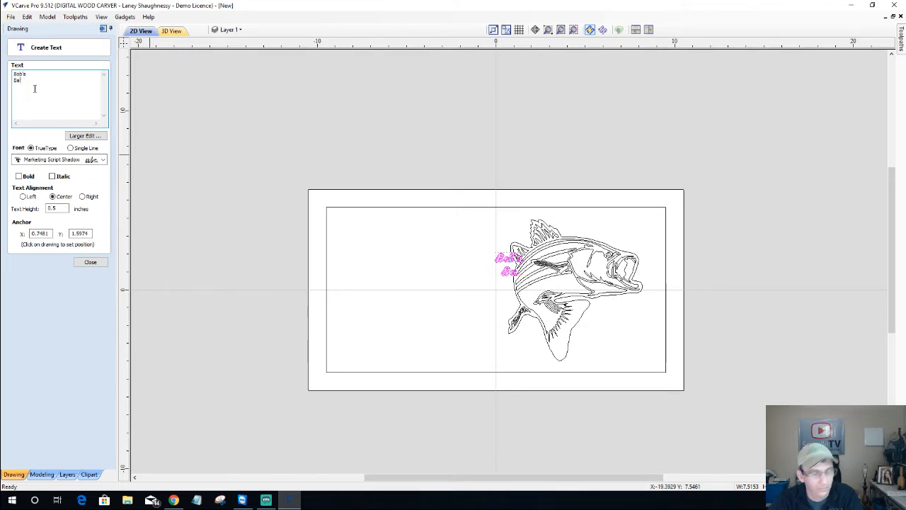
type("it & Ta")
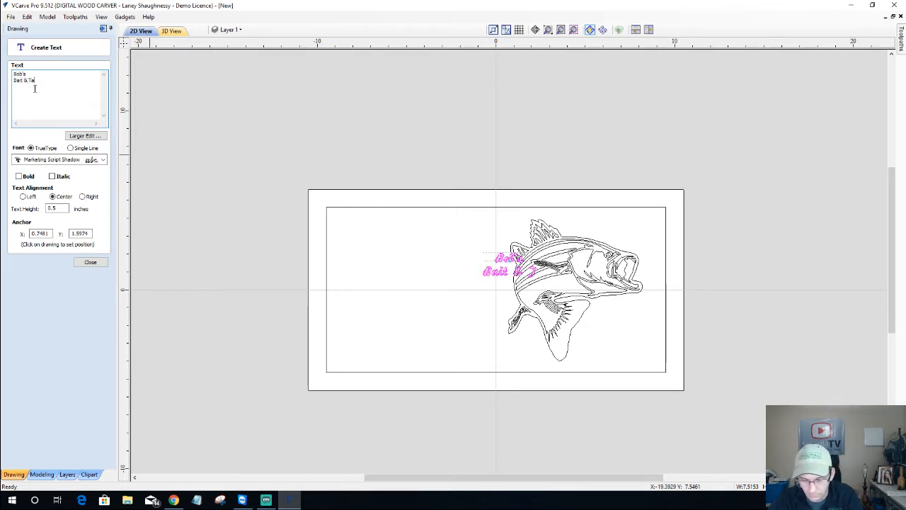
type("ckle")
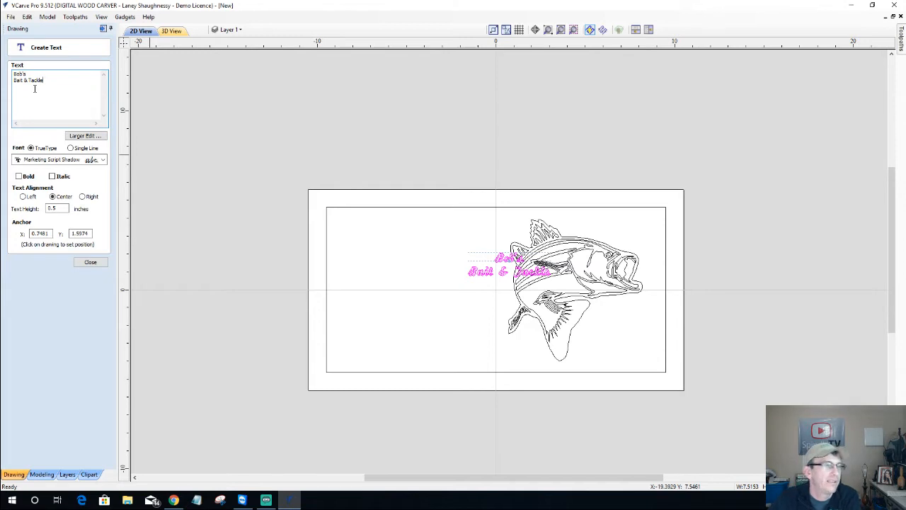
Make the text bold Monotype Corsiva, 1.5 inches tall, and move it to the upper left
left_click(103, 160)
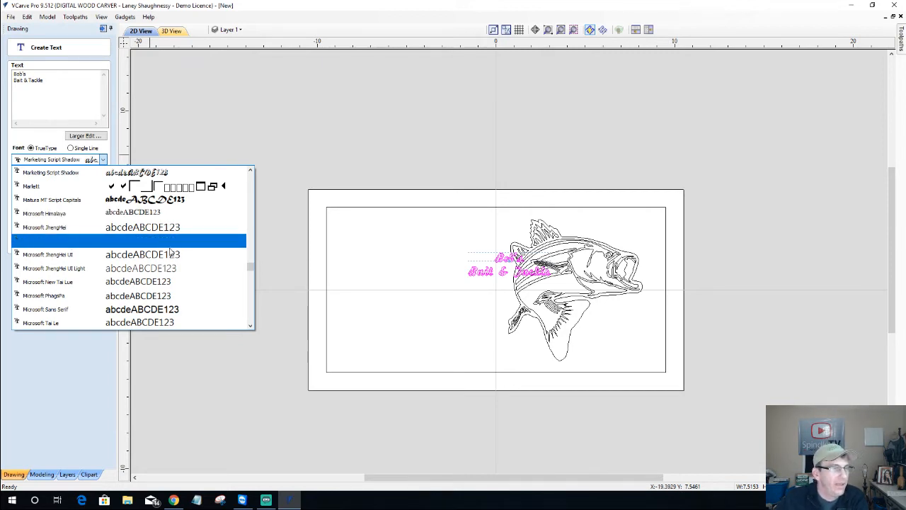
left_click_drag(252, 269, 252, 278)
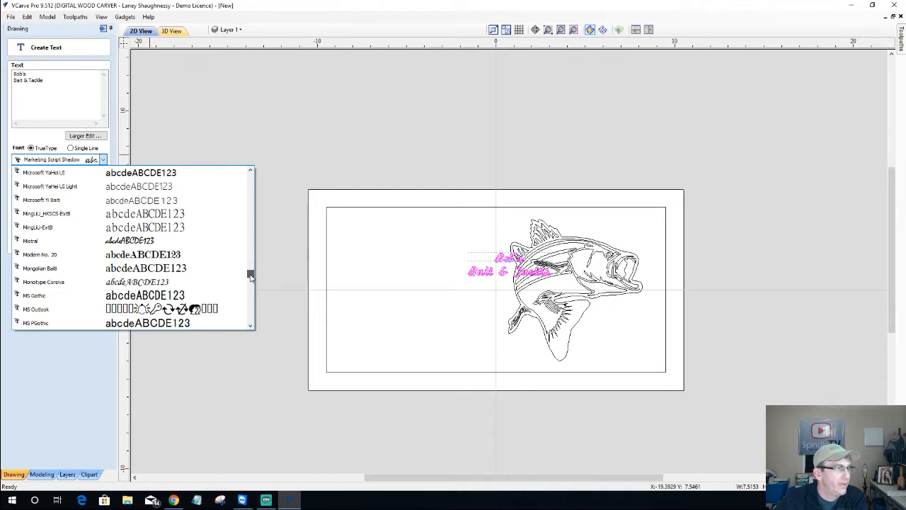
left_click(160, 283)
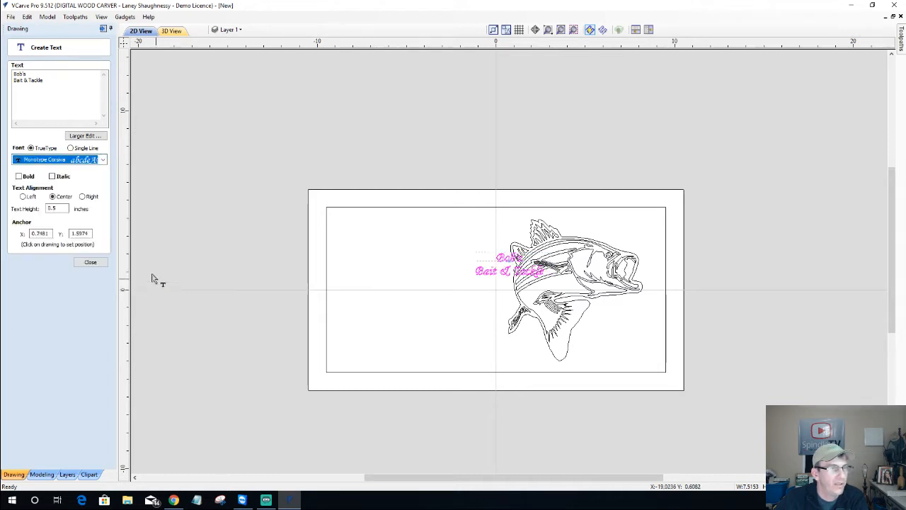
left_click(25, 178)
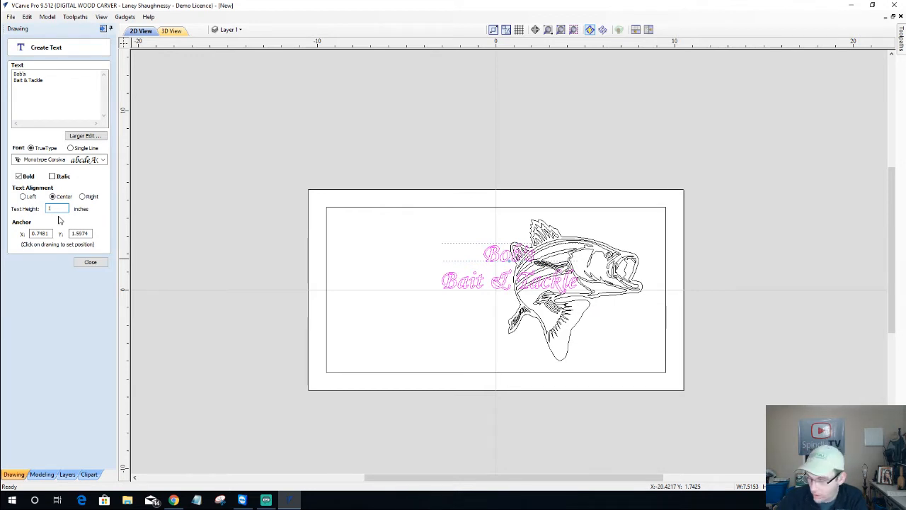
type(".5")
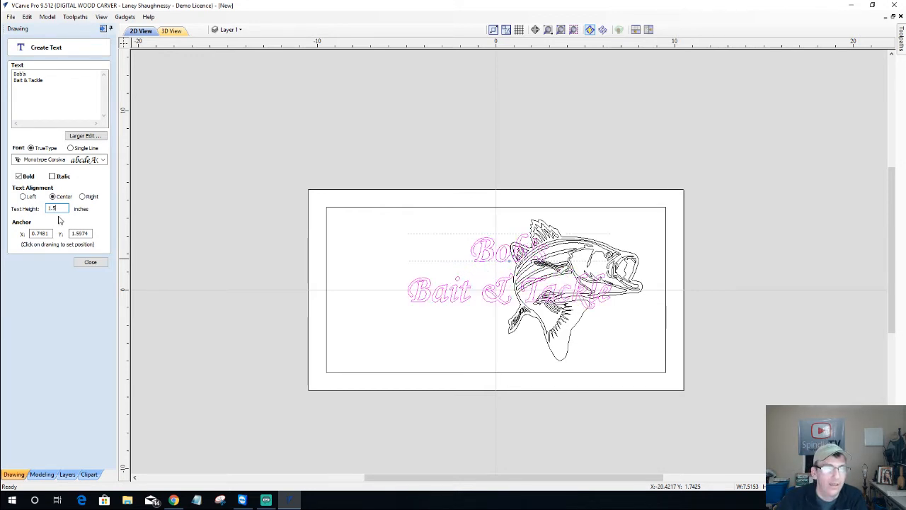
left_click(90, 262)
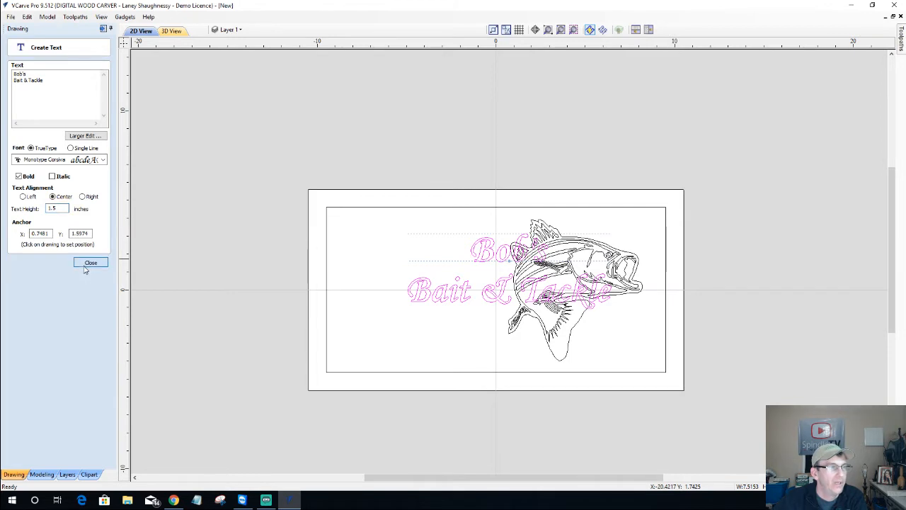
left_click(490, 248)
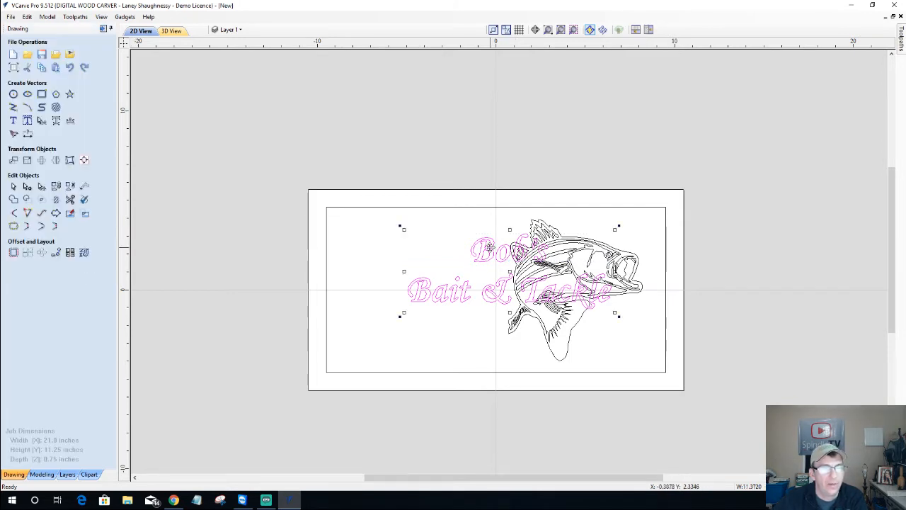
left_click_drag(489, 248, 411, 223)
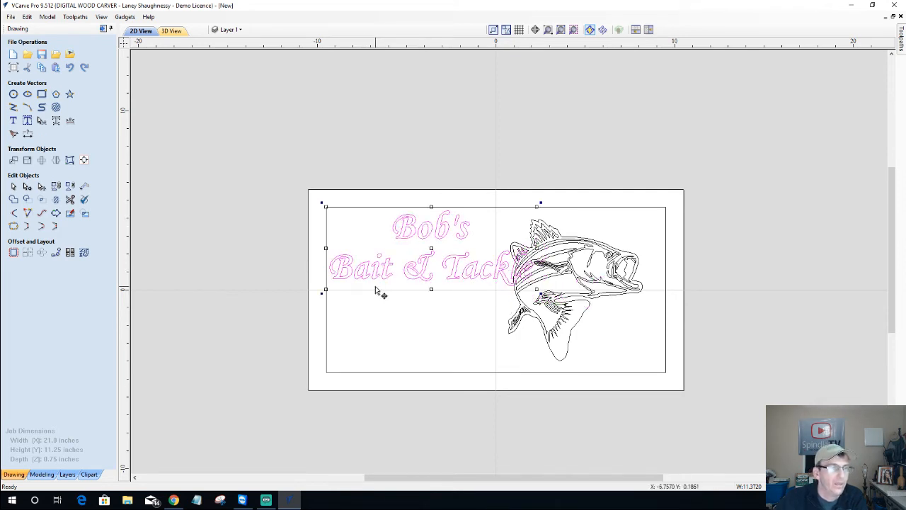
Nudge the fish slightly right and change the sign text's font to Saddlebag
left_click(550, 271)
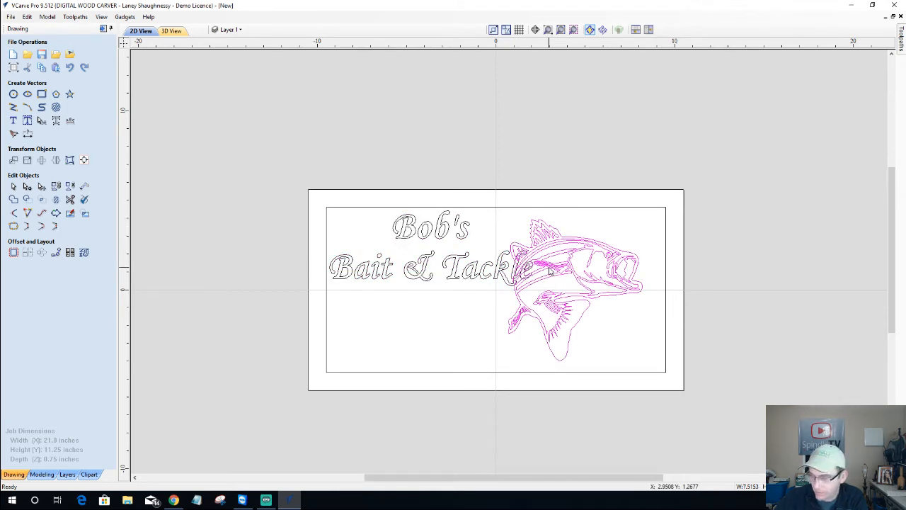
key("Right")
key("Right")
key("Right")
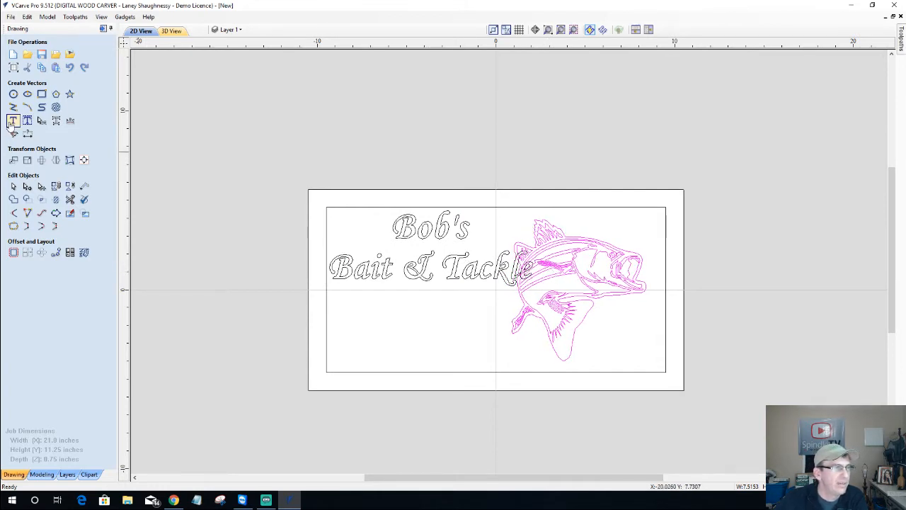
left_click(404, 235)
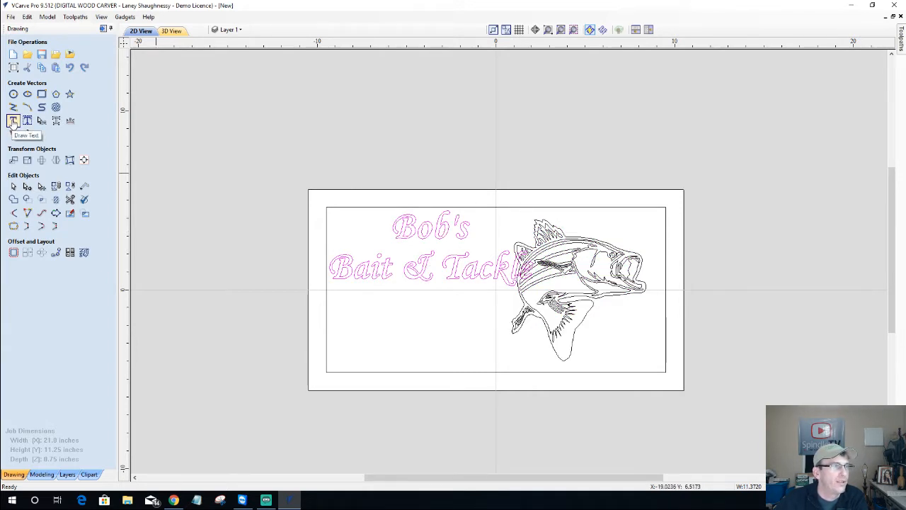
left_click(13, 121)
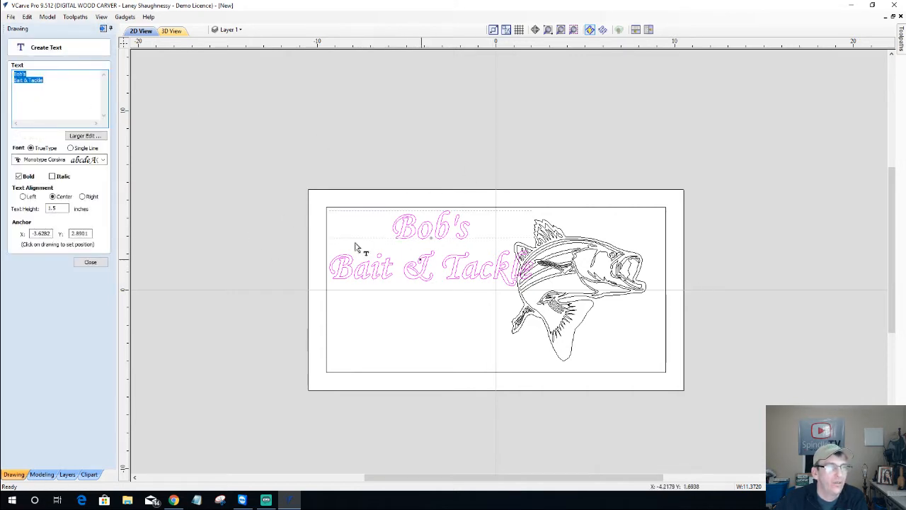
left_click(69, 160)
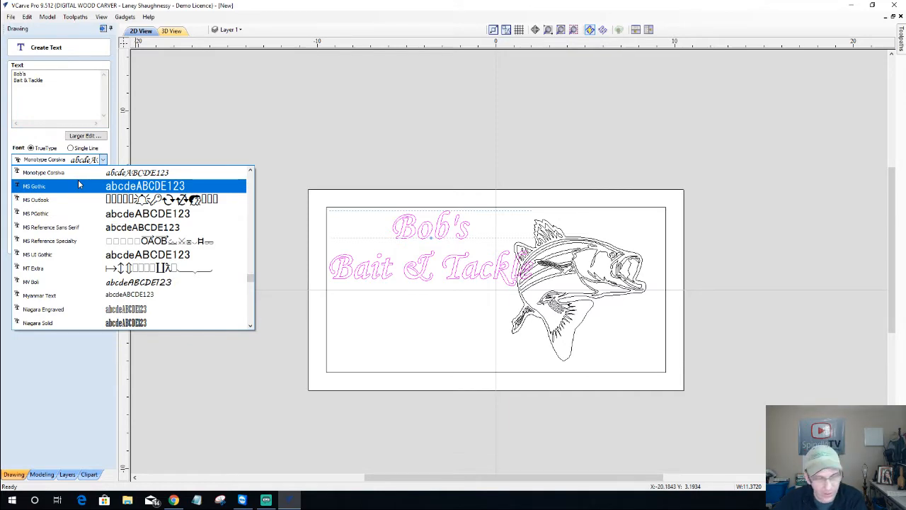
scroll(85, 212, "down", 15)
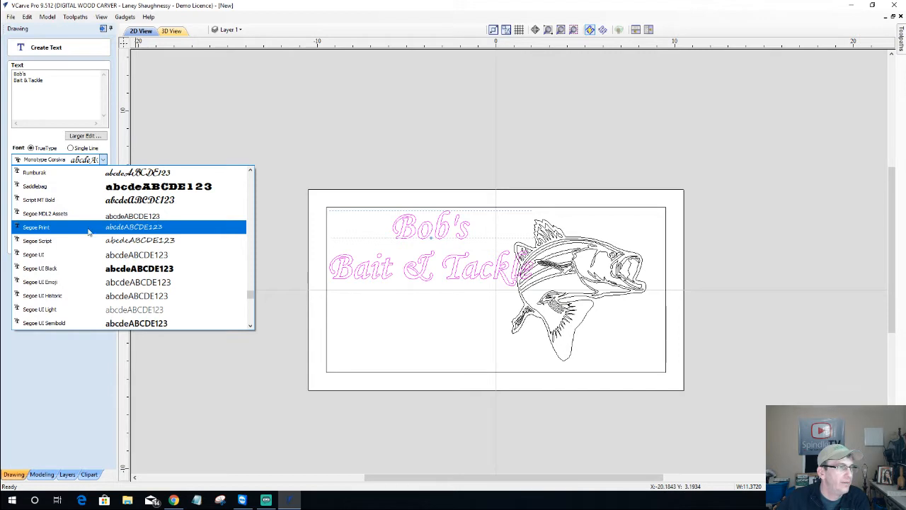
left_click(89, 188)
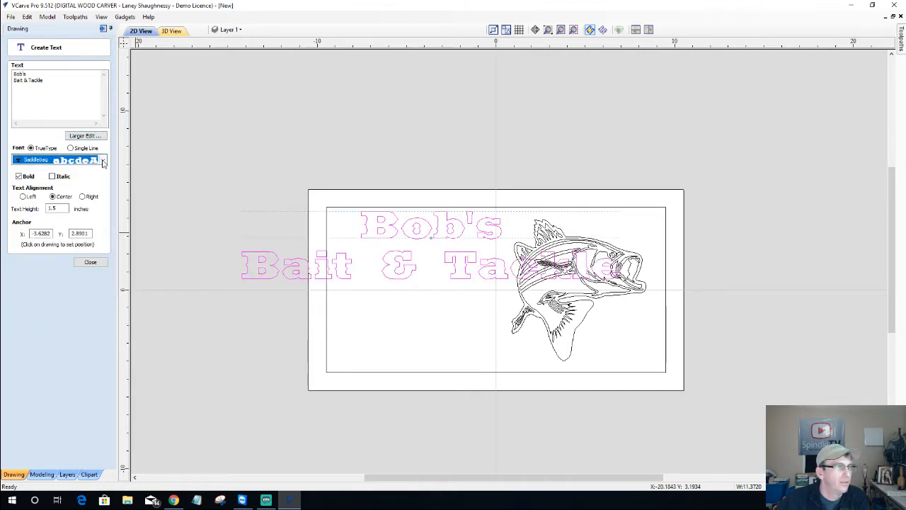
left_click(99, 160)
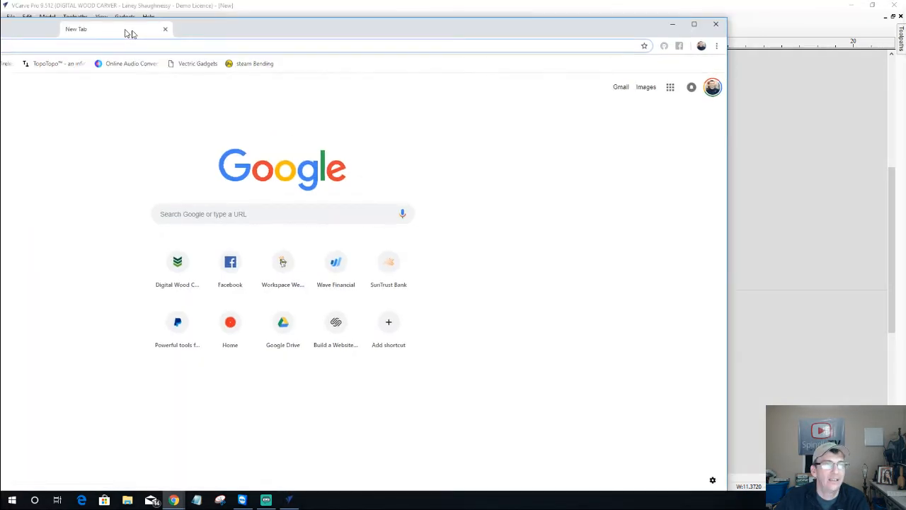
Load wordmark.it and enter the phrase 'Bob's Bait & Tackle' for font previews
left_click_drag(132, 31, 352, 30)
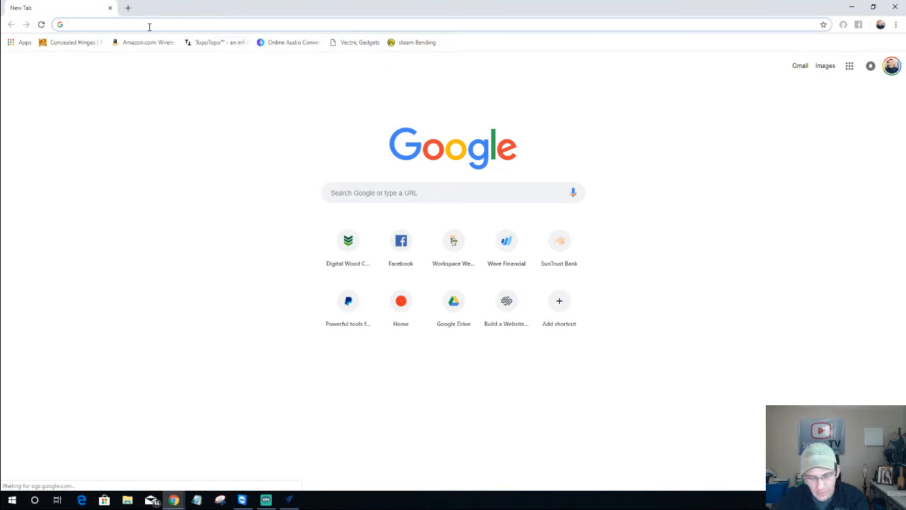
type("word")
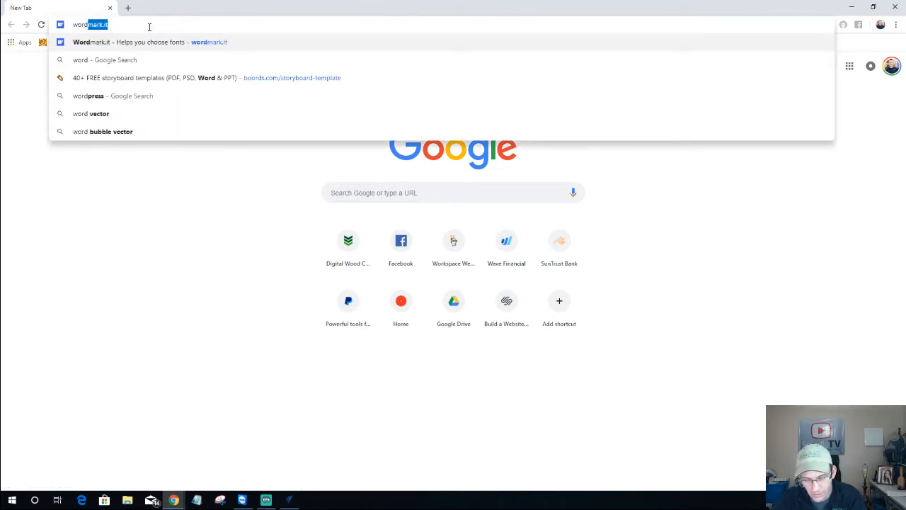
type("mark")
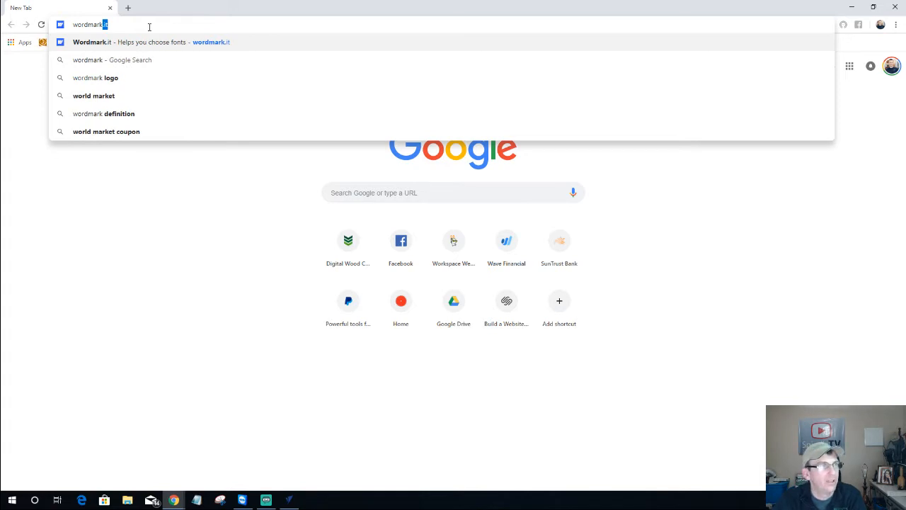
type(".it")
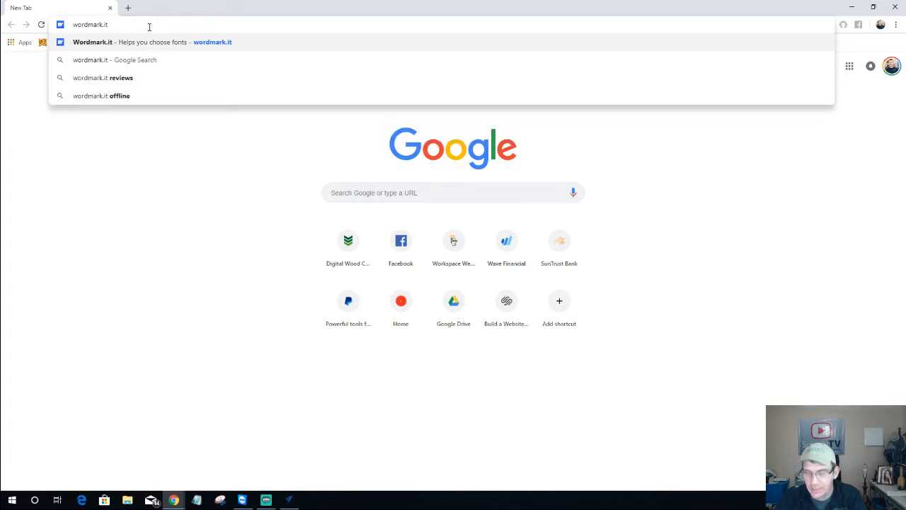
key("Return")
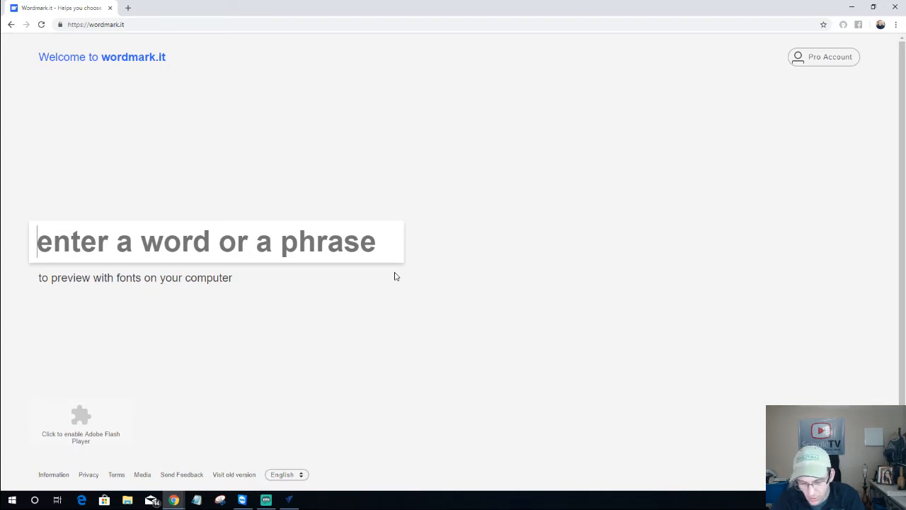
type("Bob")
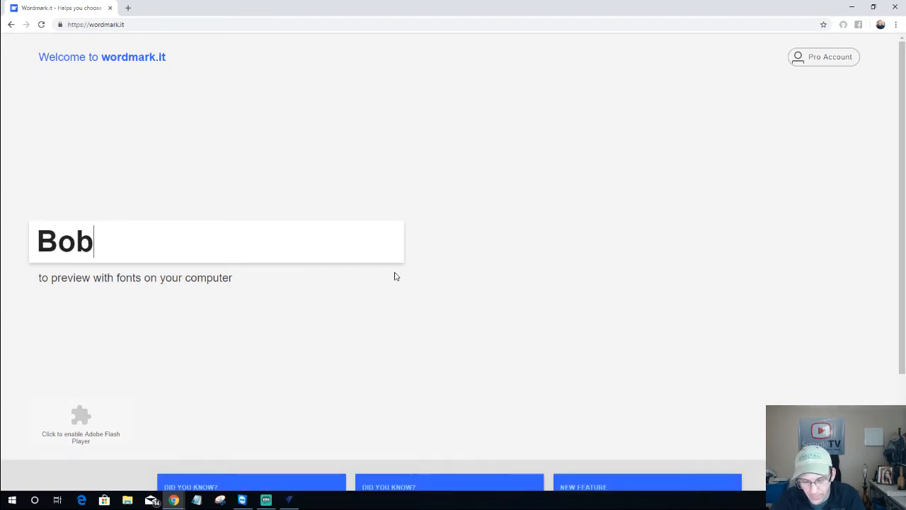
type("'s Bait & Tacl")
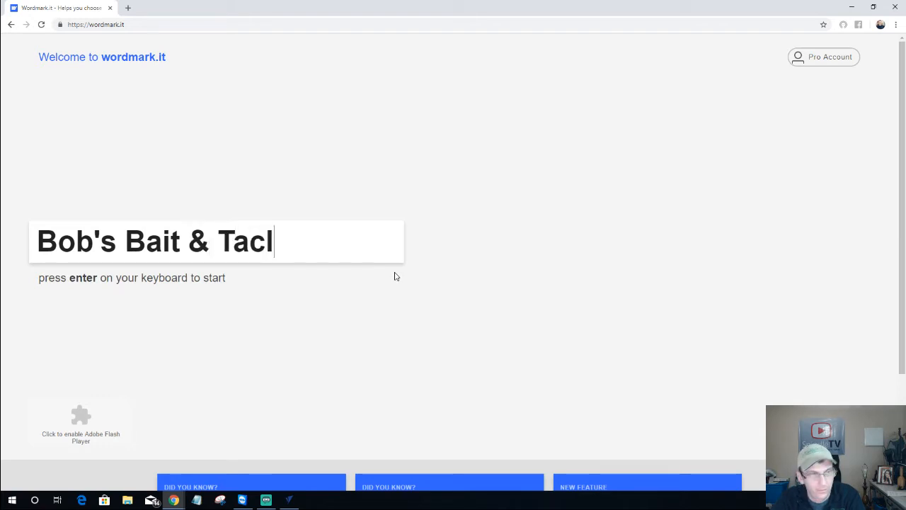
key("BackSpace")
type("kle")
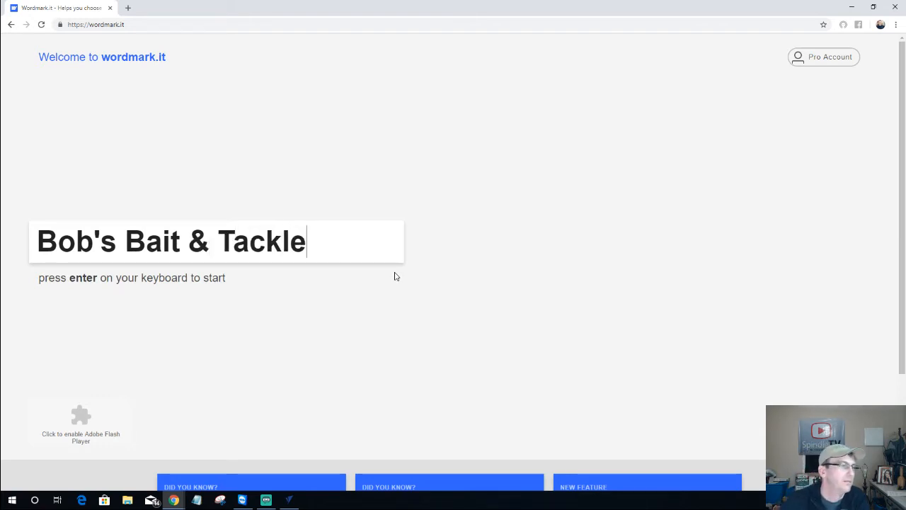
key("Return")
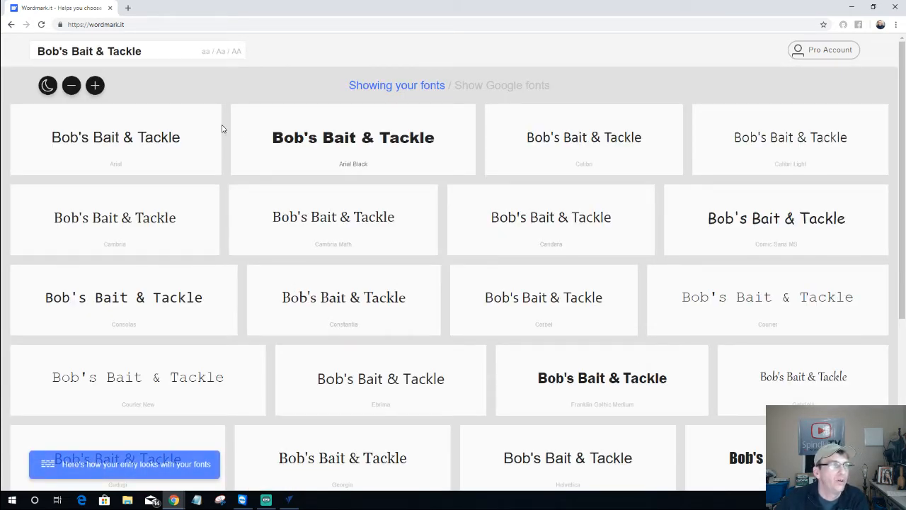
scroll(372, 198, "down", 3)
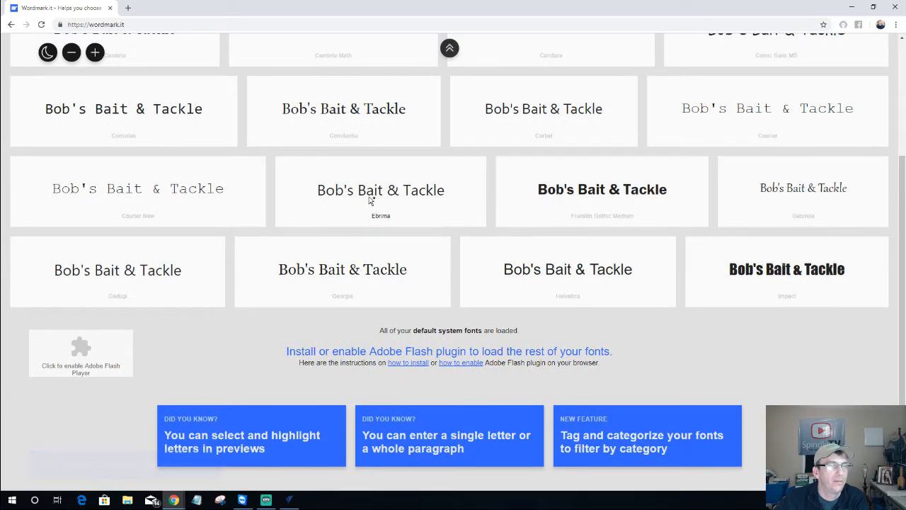
scroll(370, 197, "down", 1)
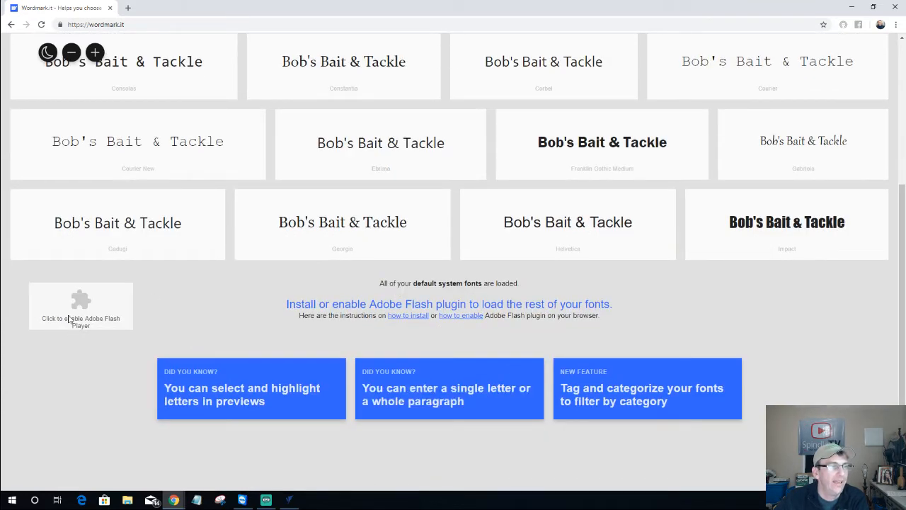
Allow Flash, re-enter 'Bob's Bait & Tackle', and scroll through all the font previews
left_click(68, 318)
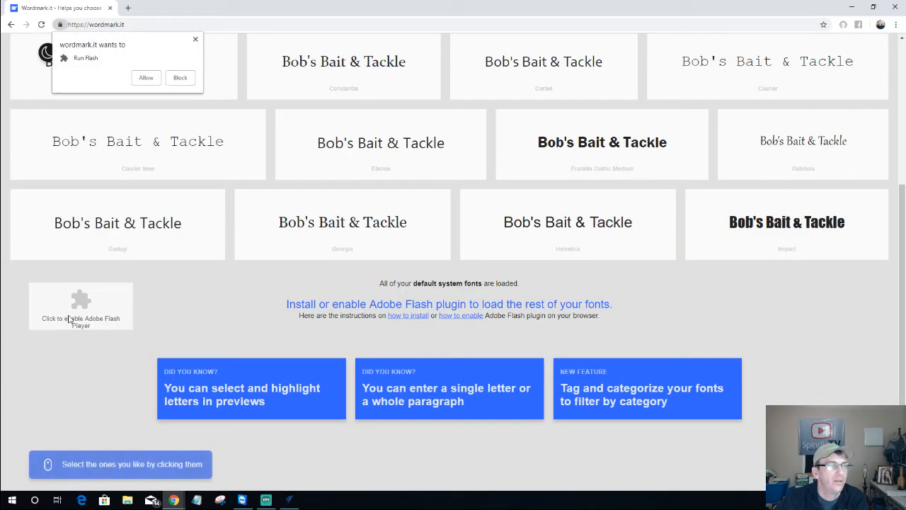
left_click(147, 79)
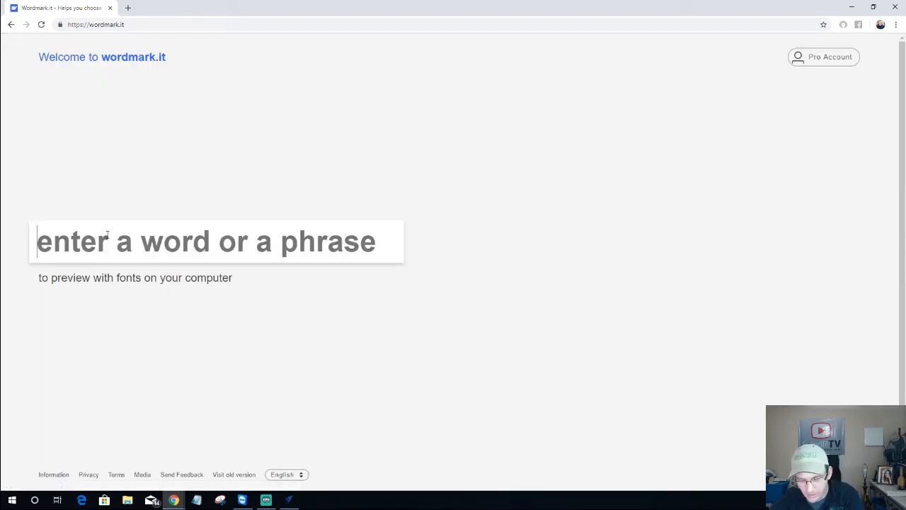
type("Bob's")
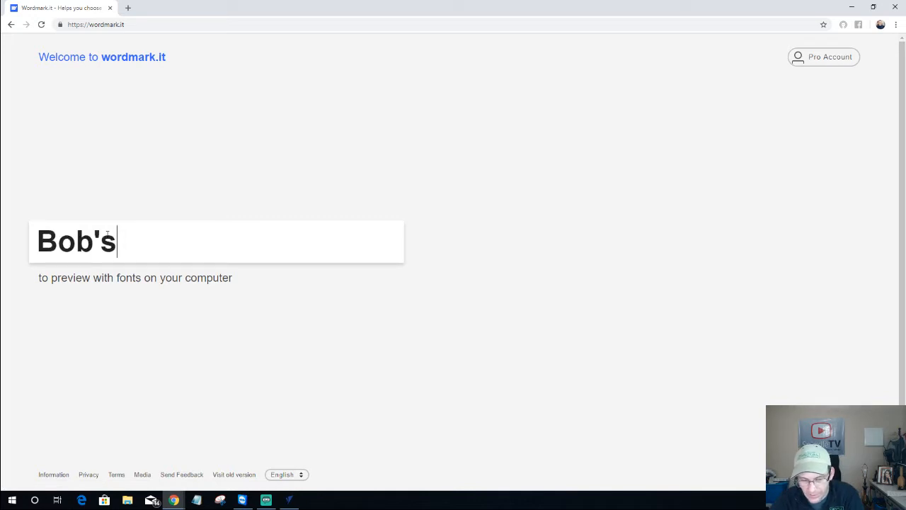
type(" Bait & Tackle")
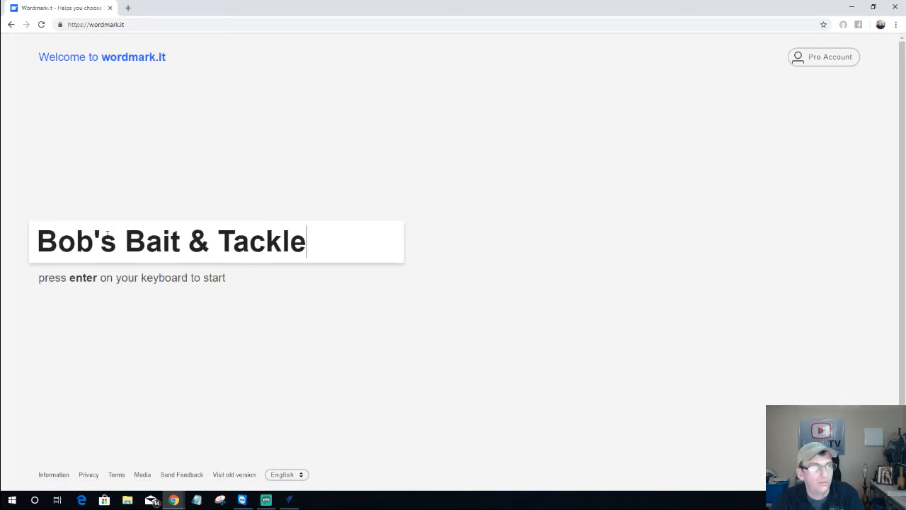
key("Return")
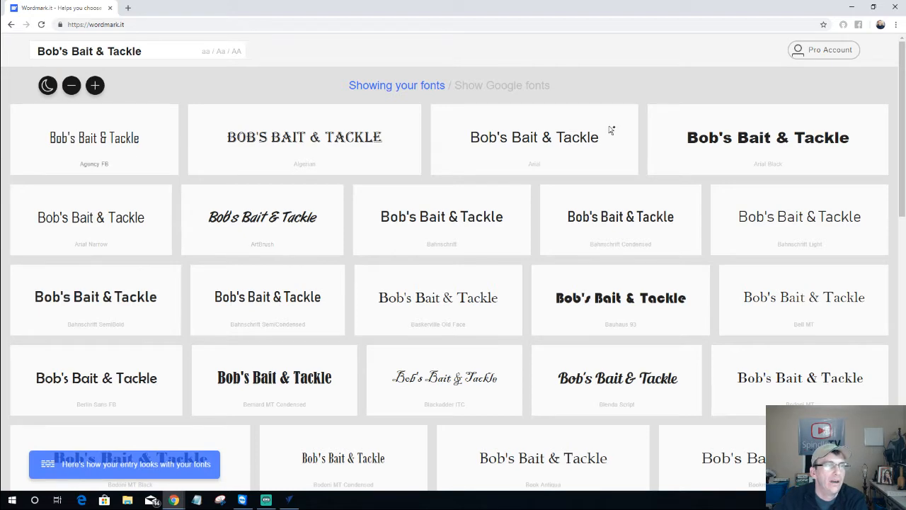
scroll(668, 159, "down", 1)
scroll(668, 160, "down", 1)
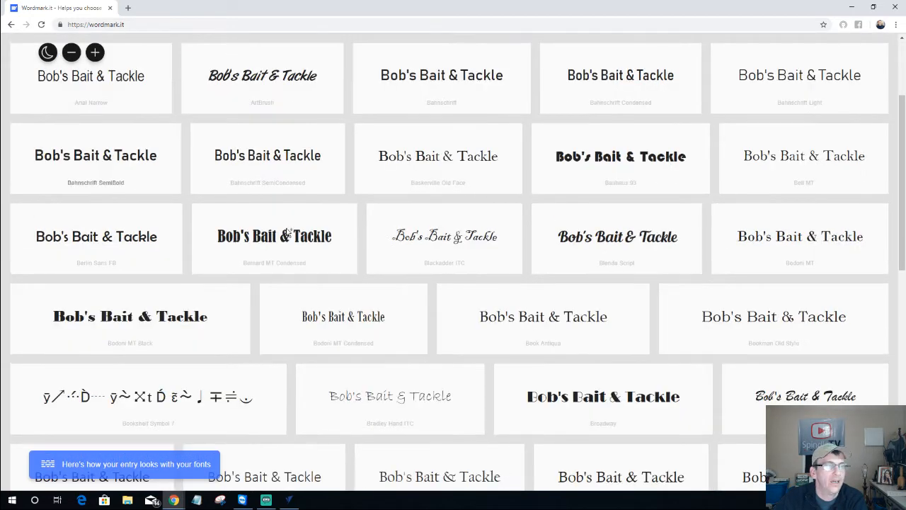
scroll(349, 236, "down", 2)
scroll(349, 236, "down", 1)
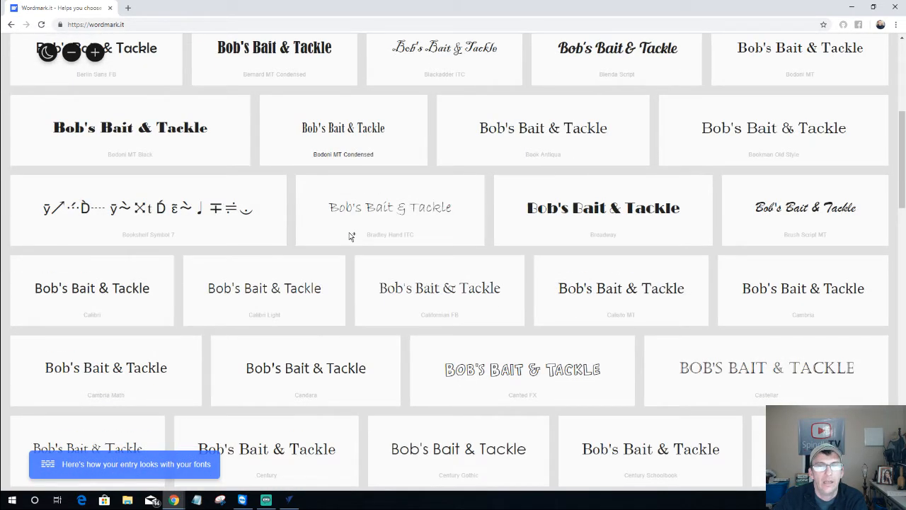
scroll(349, 235, "down", 4)
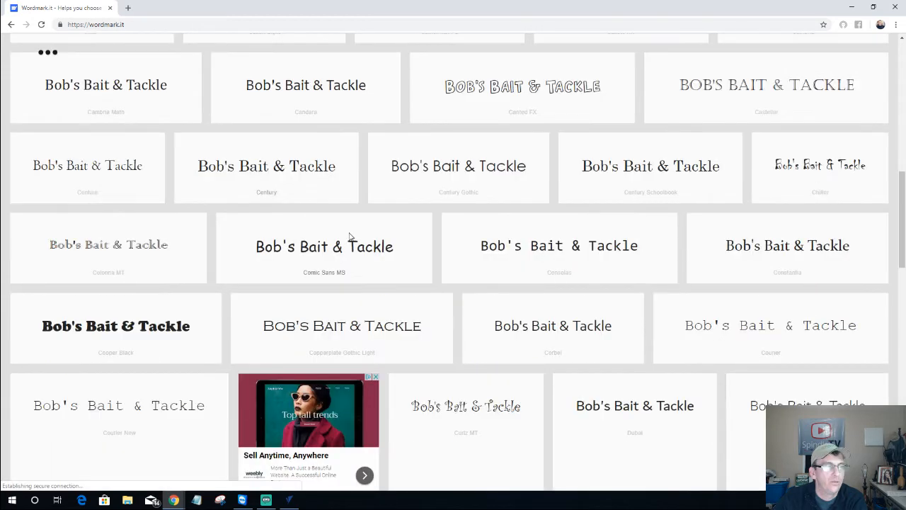
scroll(349, 237, "down", 3)
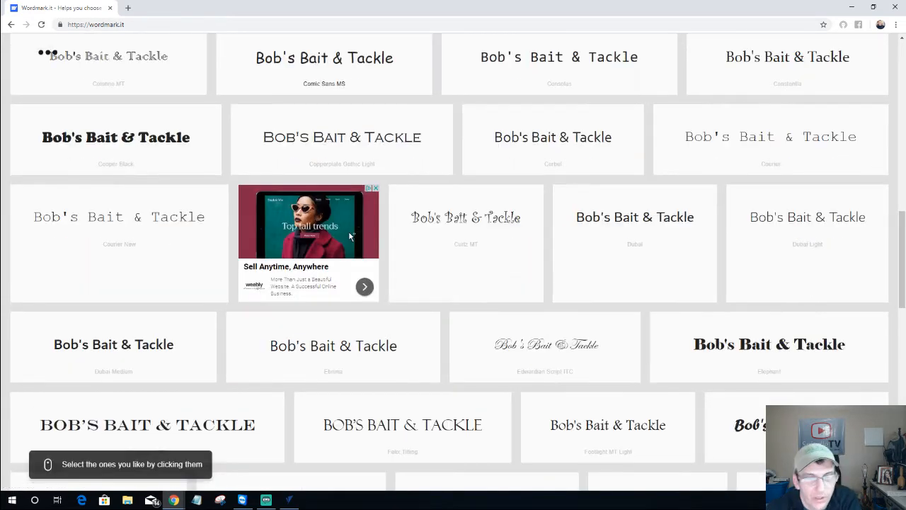
scroll(348, 236, "down", 3)
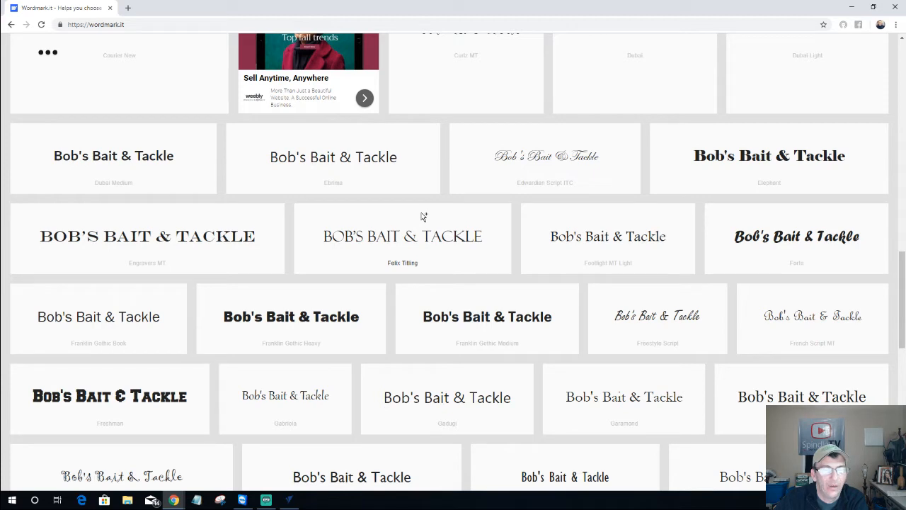
Search dafont.com in a new tab for the Cast Iron font
left_click(129, 9)
type("d")
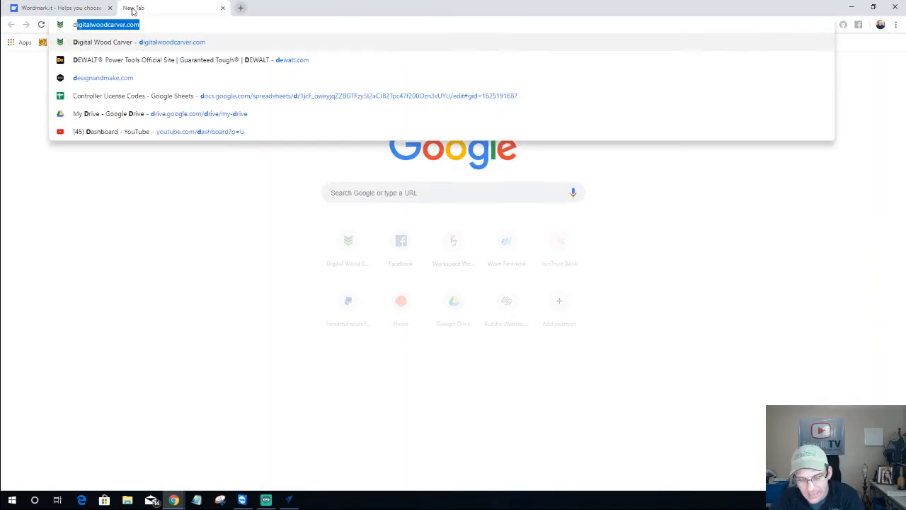
type("afont")
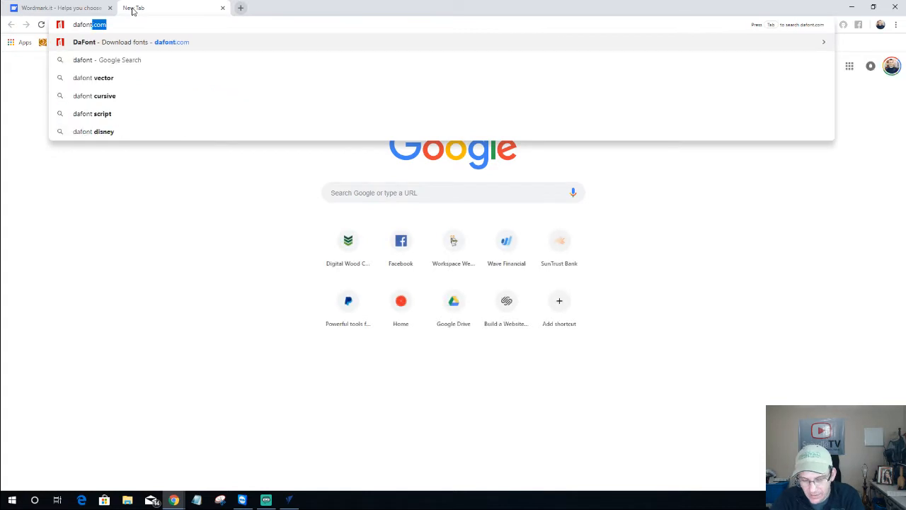
type(".com")
key("Return")
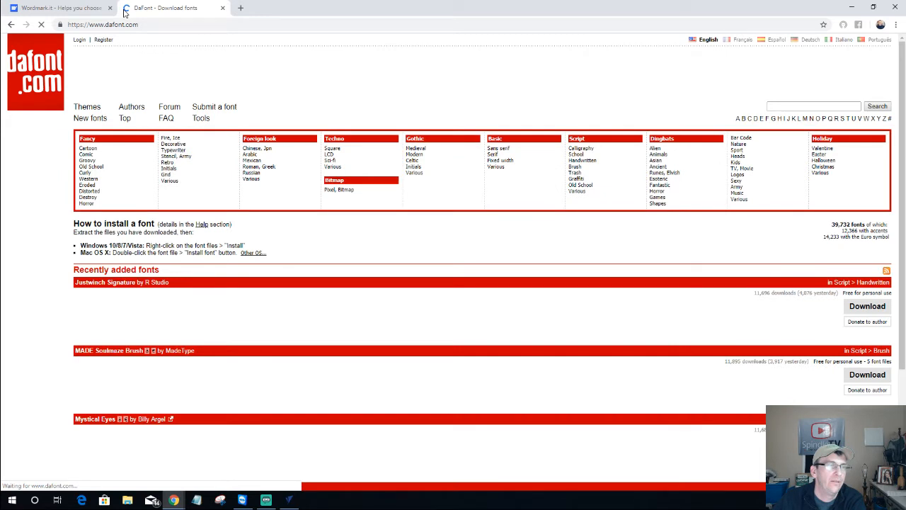
left_click(797, 107)
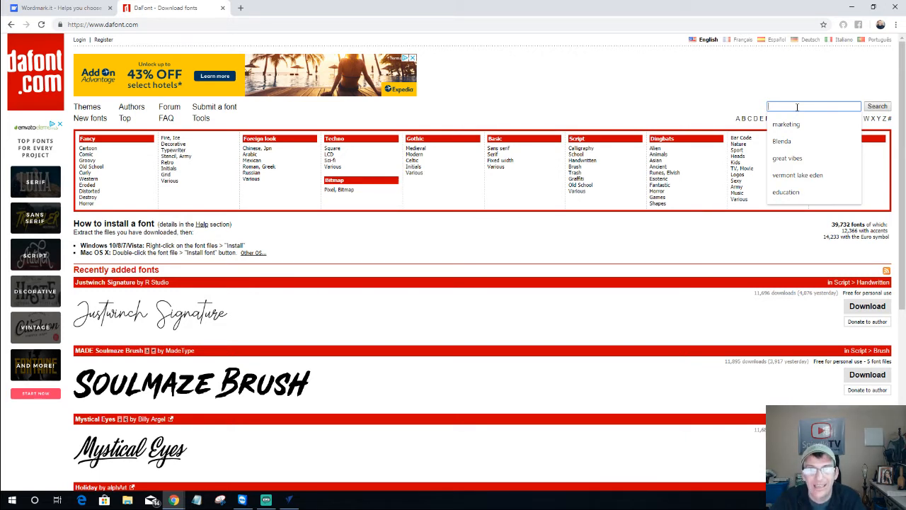
type("Cas")
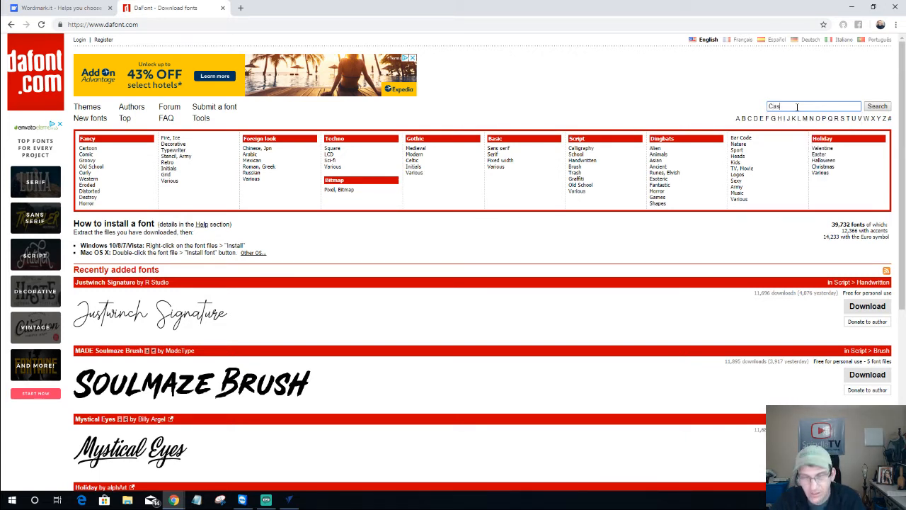
type("t Iron")
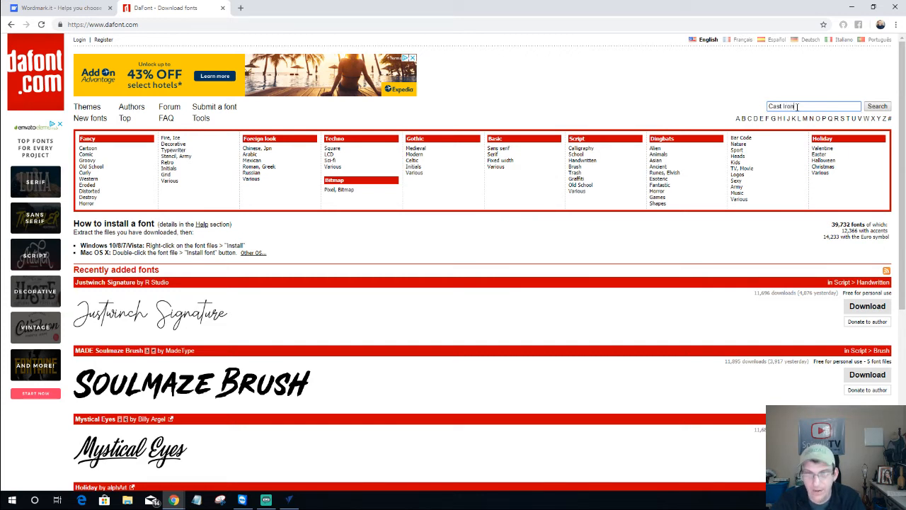
left_click(875, 106)
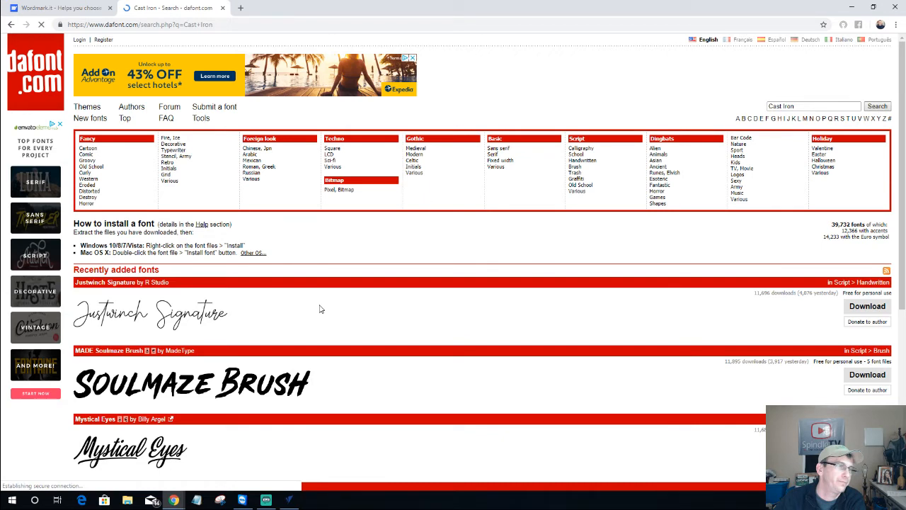
Download the Cast Iron font and open cast_iron.zip to show its contents
left_click(238, 309)
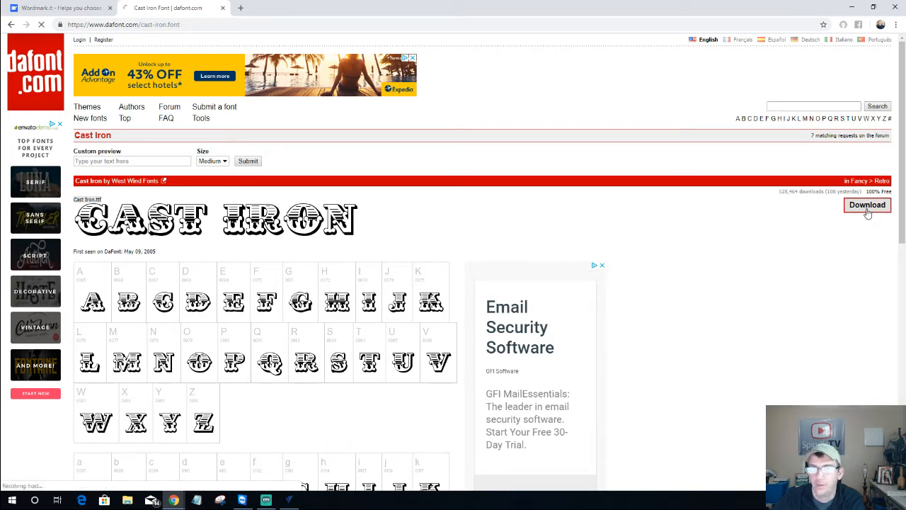
left_click(867, 207)
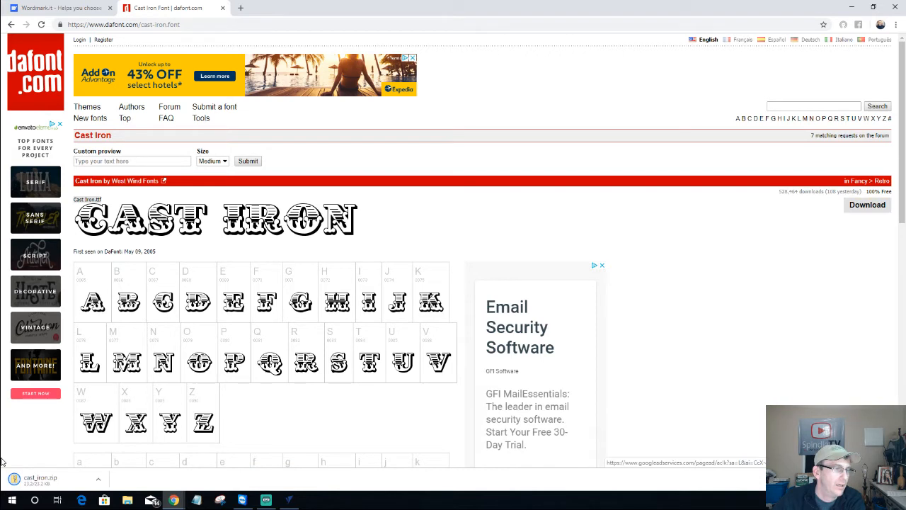
left_click(56, 481)
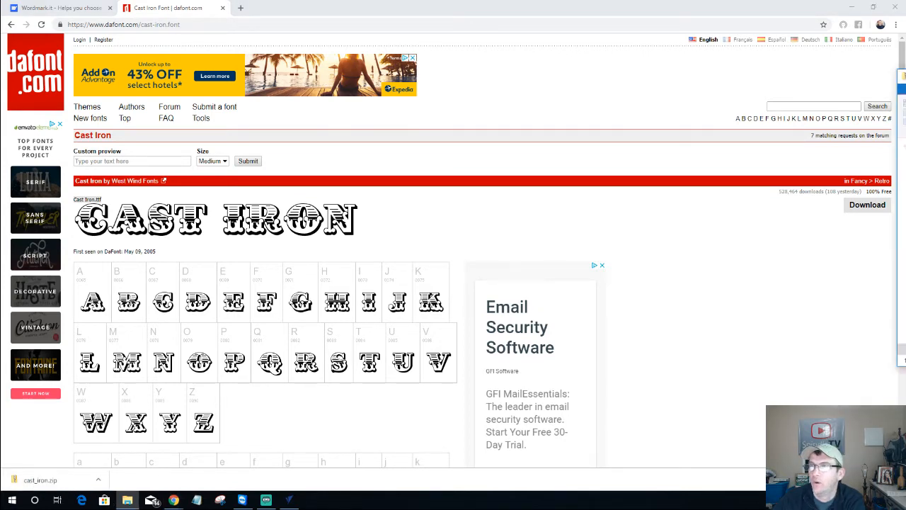
left_click_drag(285, 111, 613, 73)
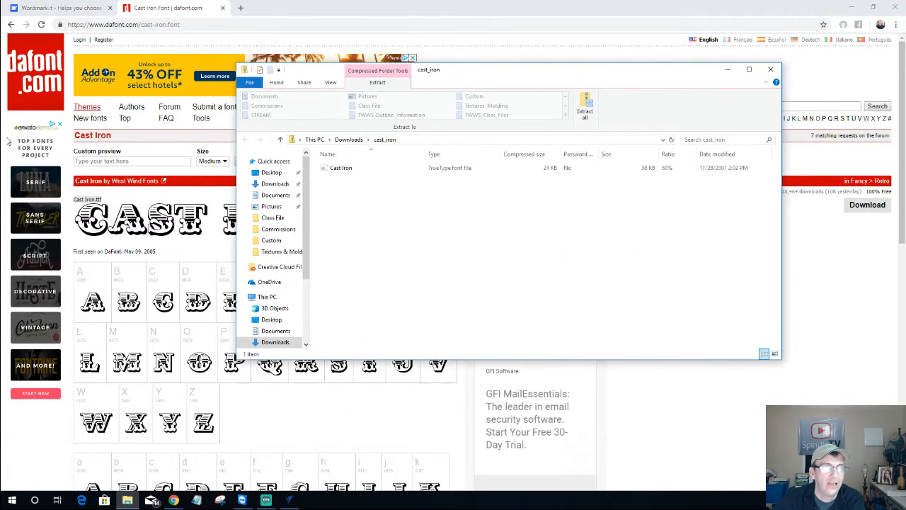
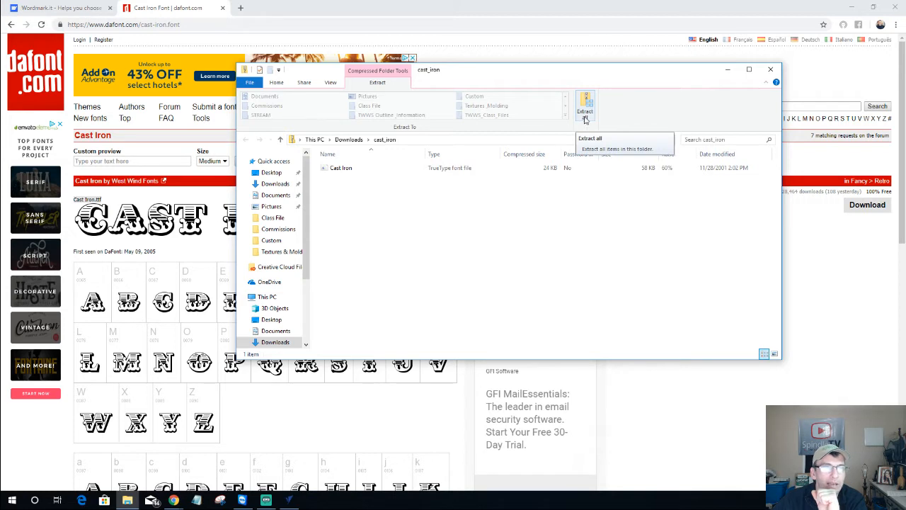
Extract cast_iron.zip, install the Cast Iron.ttf font, and close the compressed folder window
left_click(586, 112)
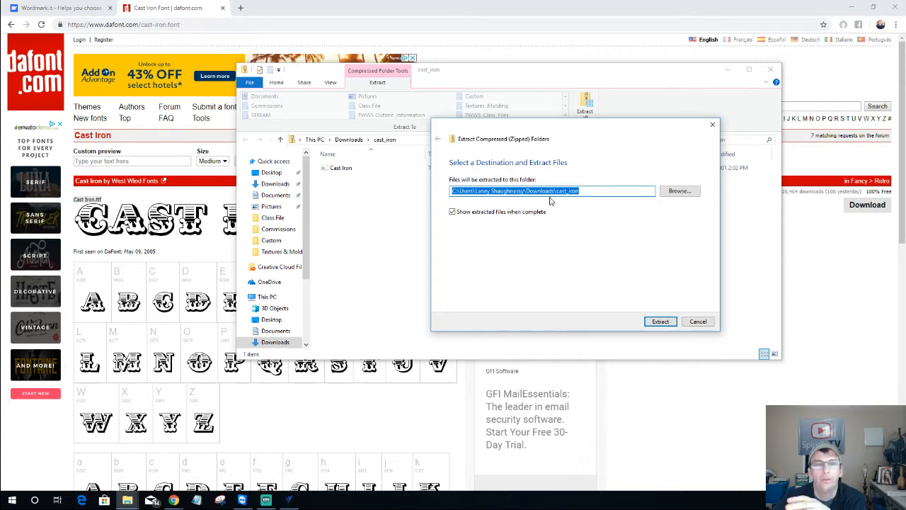
left_click(664, 325)
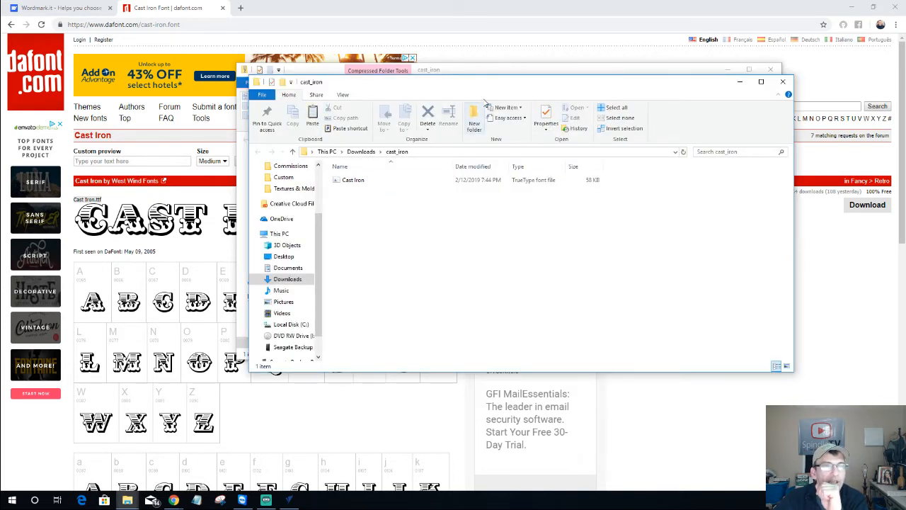
mouse_move(486, 86)
left_mouse_down()
mouse_move(486, 170)
mouse_move(475, 89)
left_mouse_up()
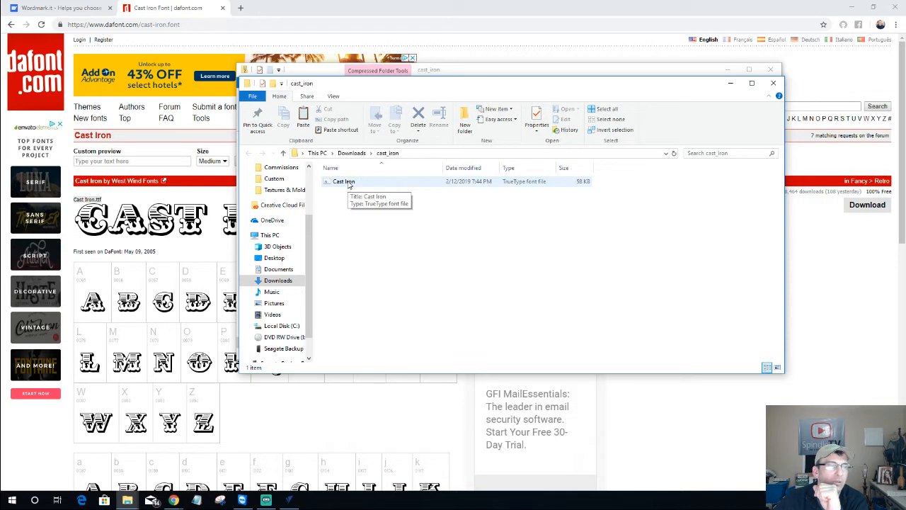
right_click(349, 183)
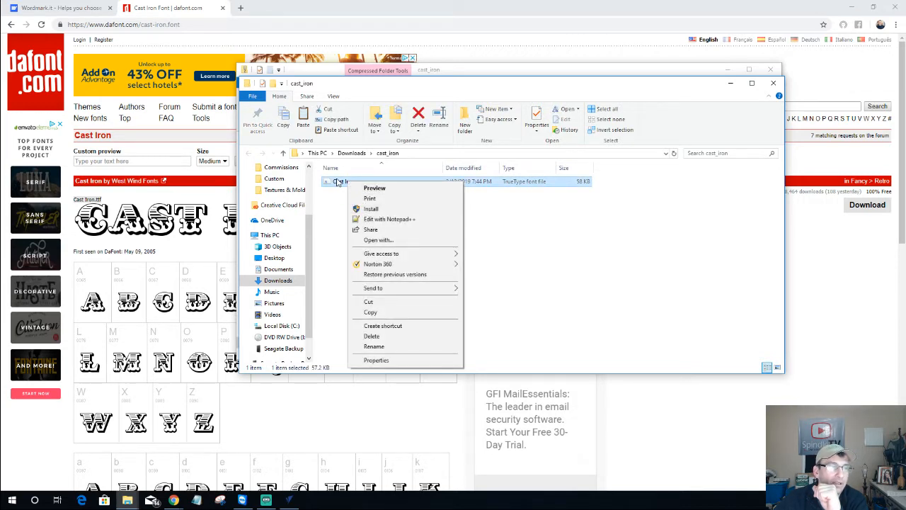
left_click(372, 209)
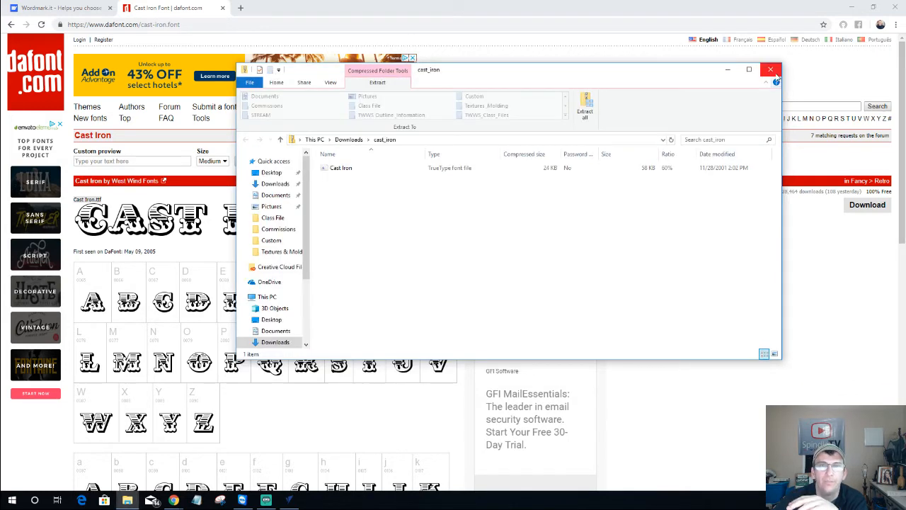
left_click(771, 69)
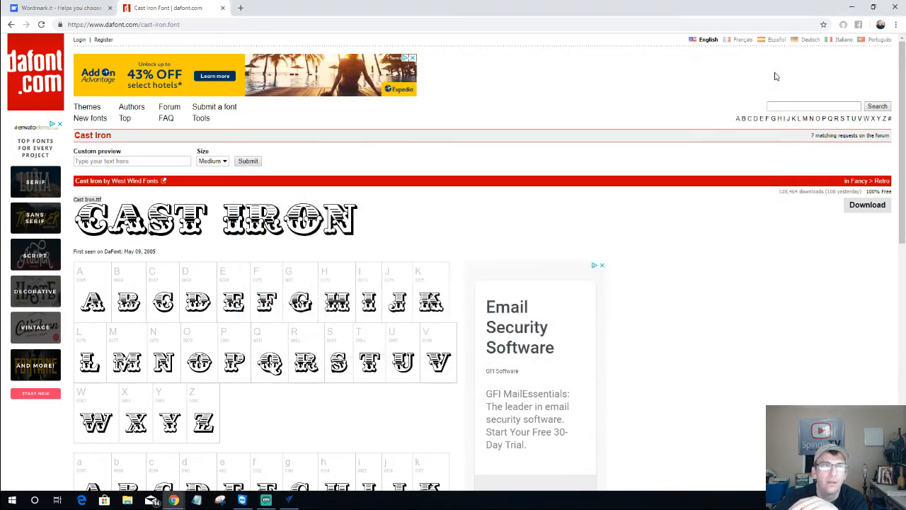
Change the Bob's Bait & Tackle text font from Saddlebag to Calibri
left_click(852, 8)
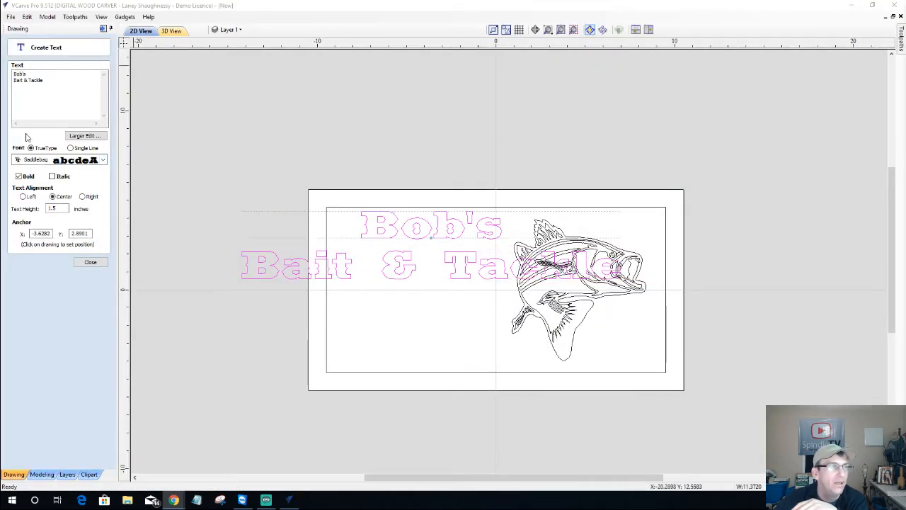
left_click(91, 262)
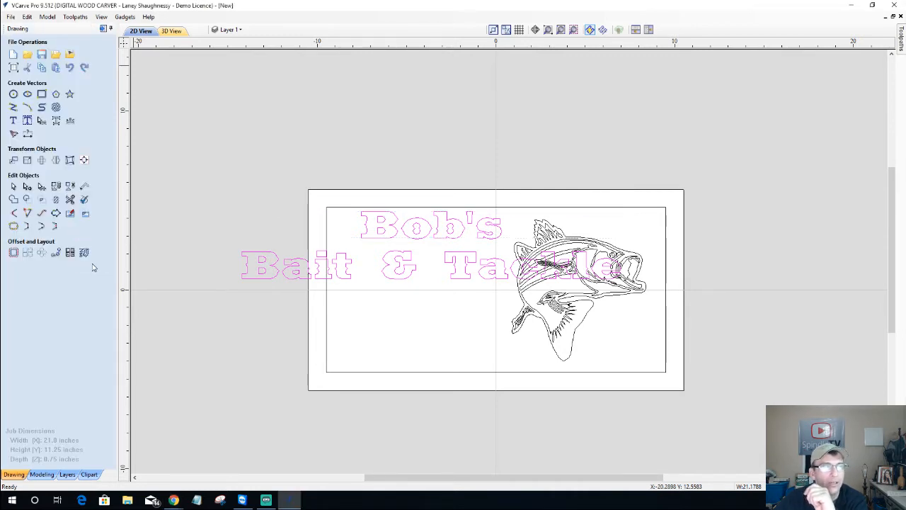
left_click(13, 121)
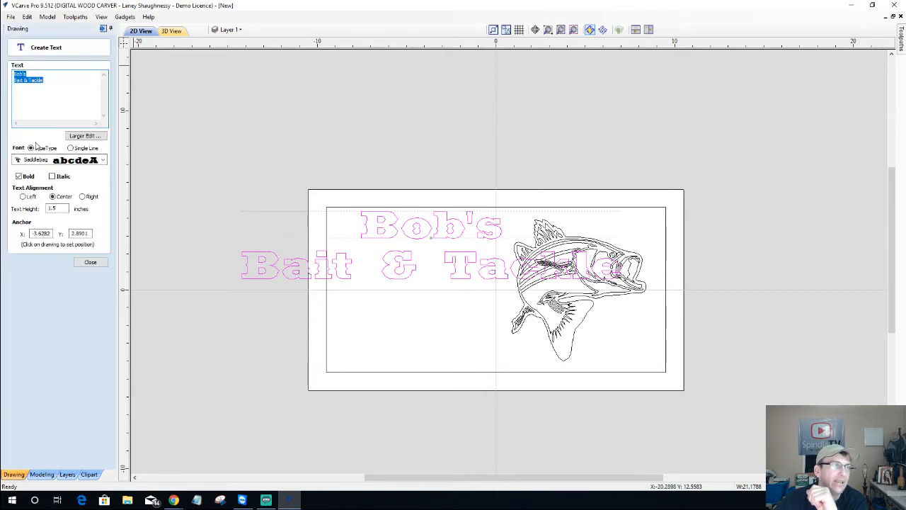
left_click(36, 160)
key("c")
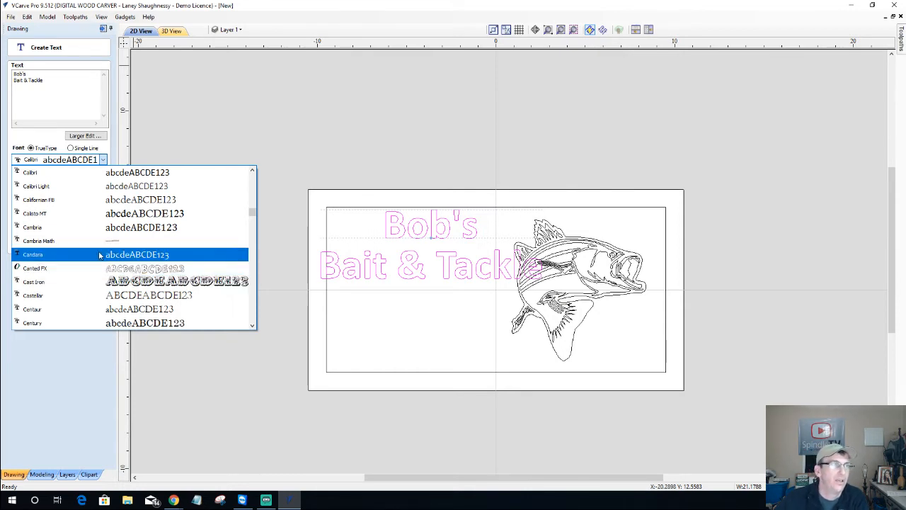
Bring the dafont.com Cast Iron font page back to the front in Chrome
mouse_move(242, 501)
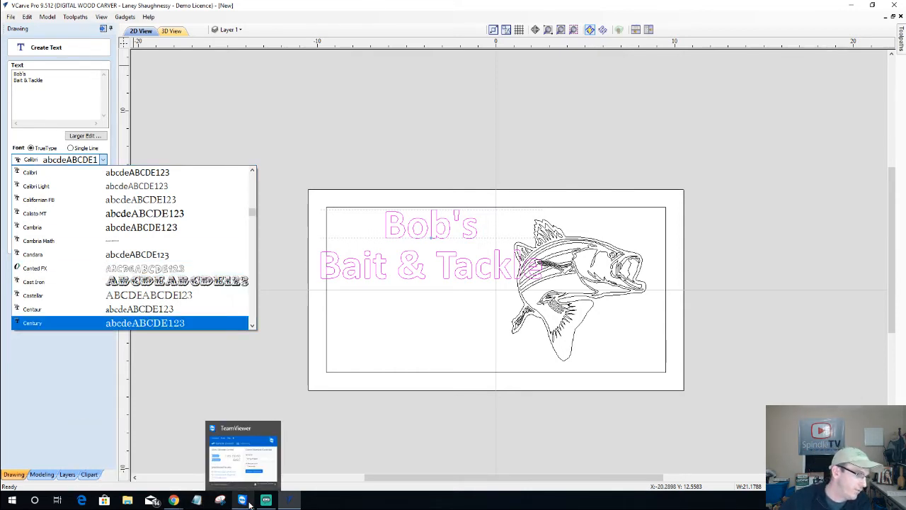
mouse_move(174, 500)
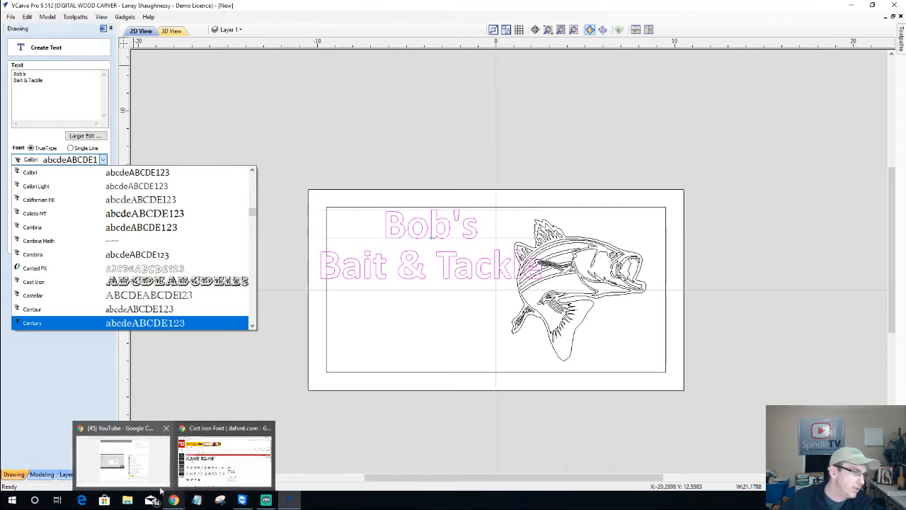
left_click(182, 472)
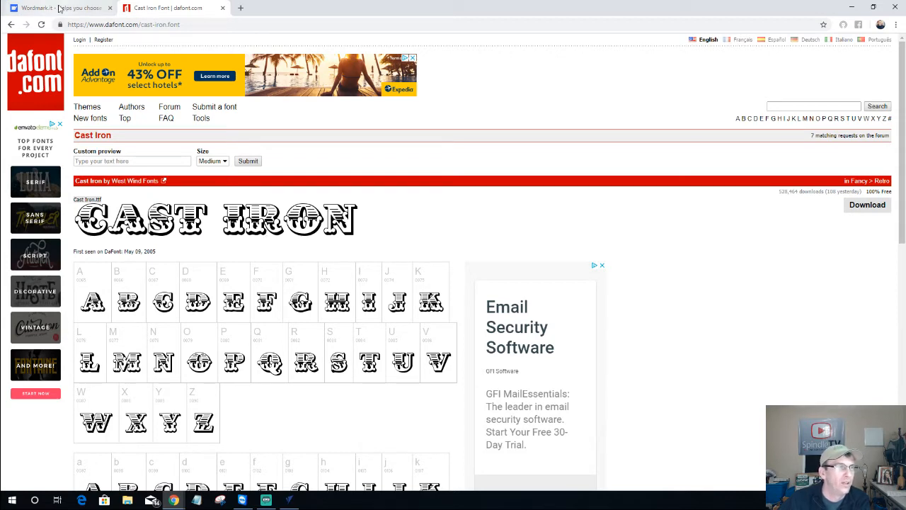
Scroll Wordmark.it's Bob's Bait & Tackle previews to the Komika Title rows, then return to VCarve Pro
left_click(59, 7)
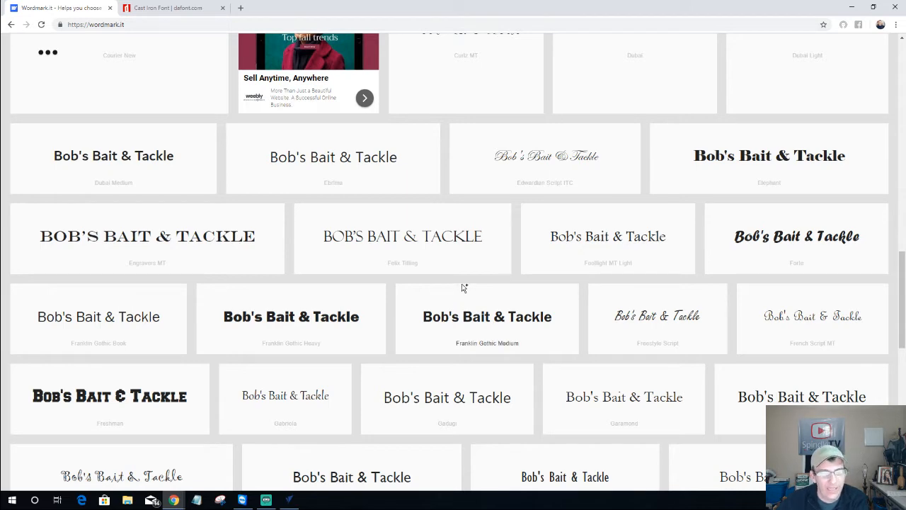
scroll(472, 294, "down", 3)
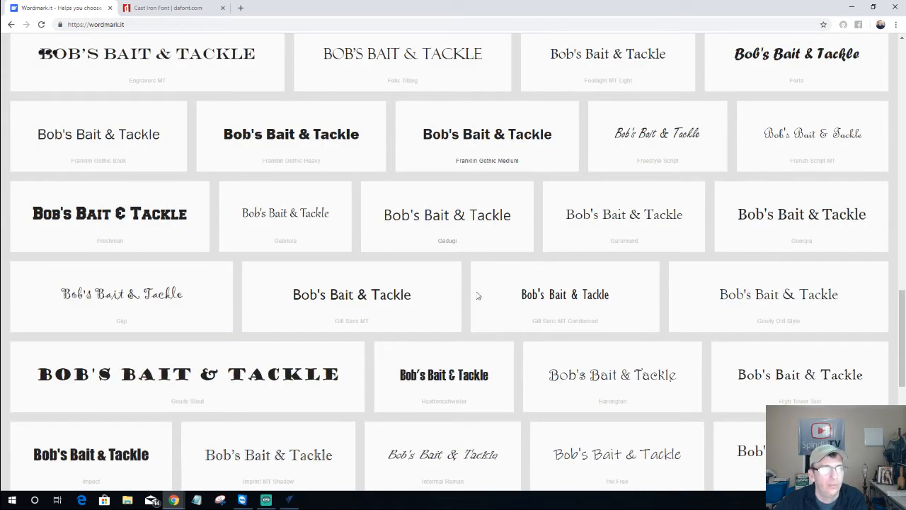
scroll(477, 295, "down", 6)
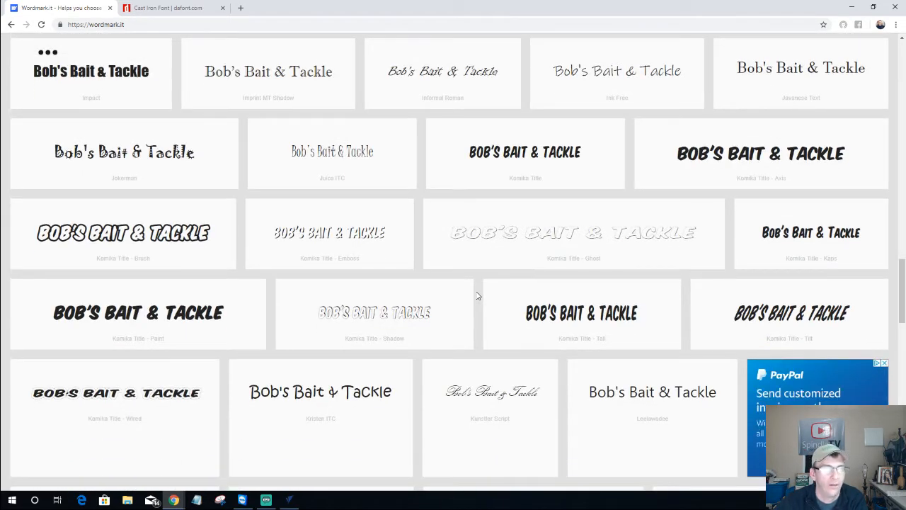
scroll(478, 296, "down", 5)
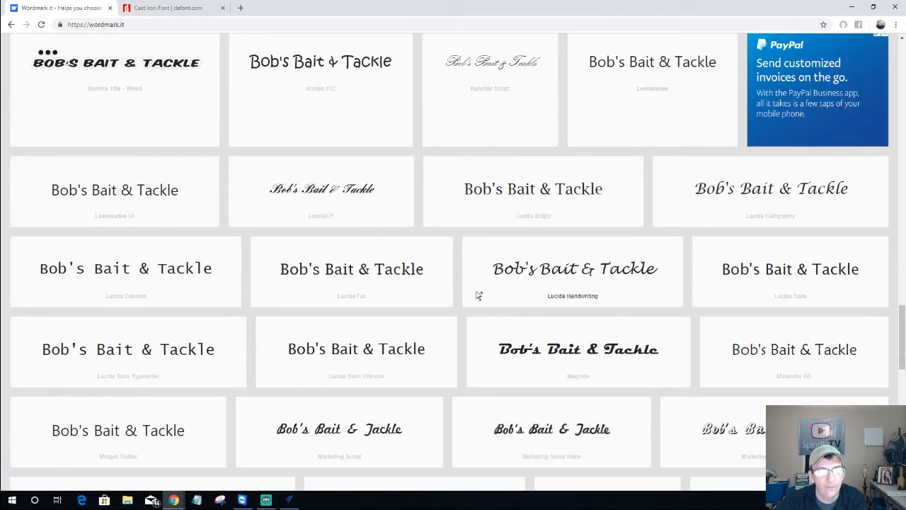
scroll(477, 295, "up", 1)
scroll(477, 295, "up", 2)
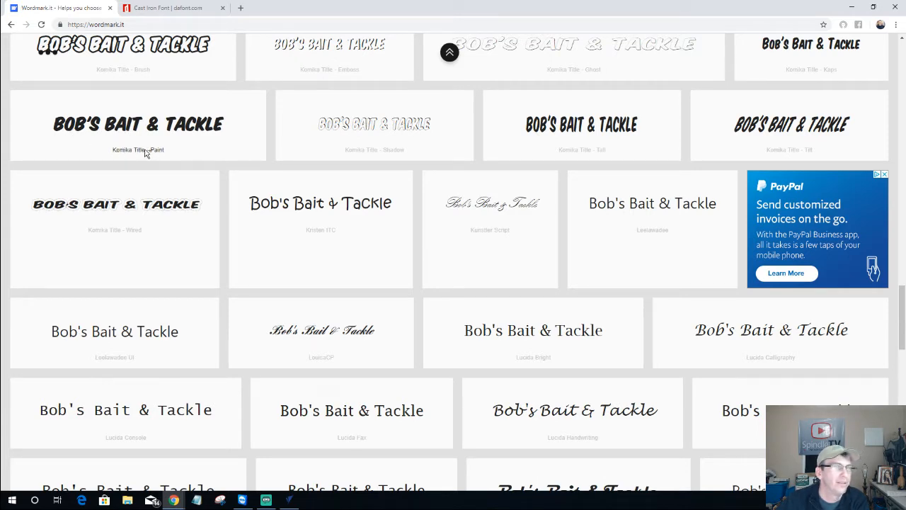
scroll(145, 152, "up", 2)
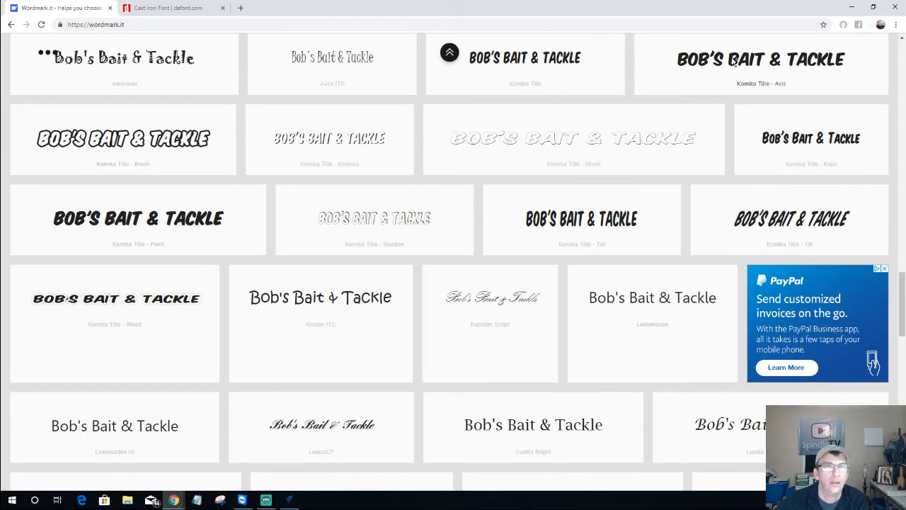
scroll(487, 113, "up", 1)
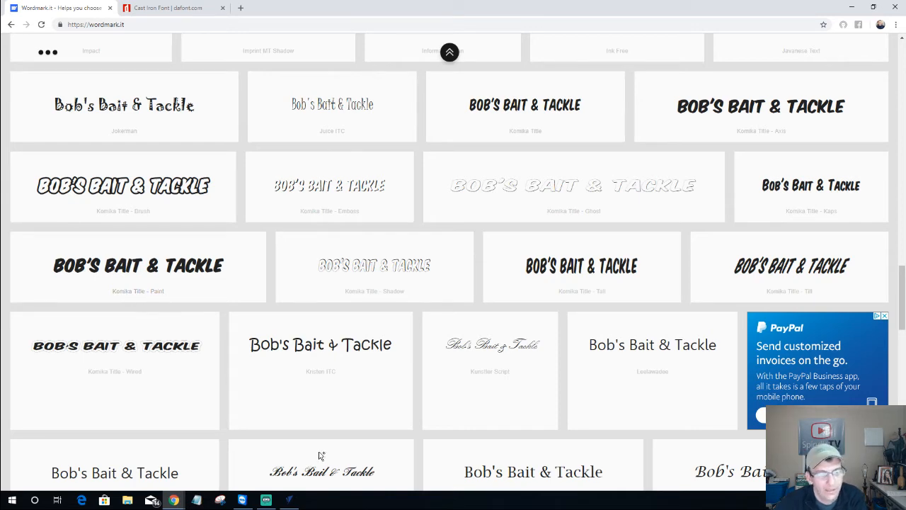
left_click(297, 499)
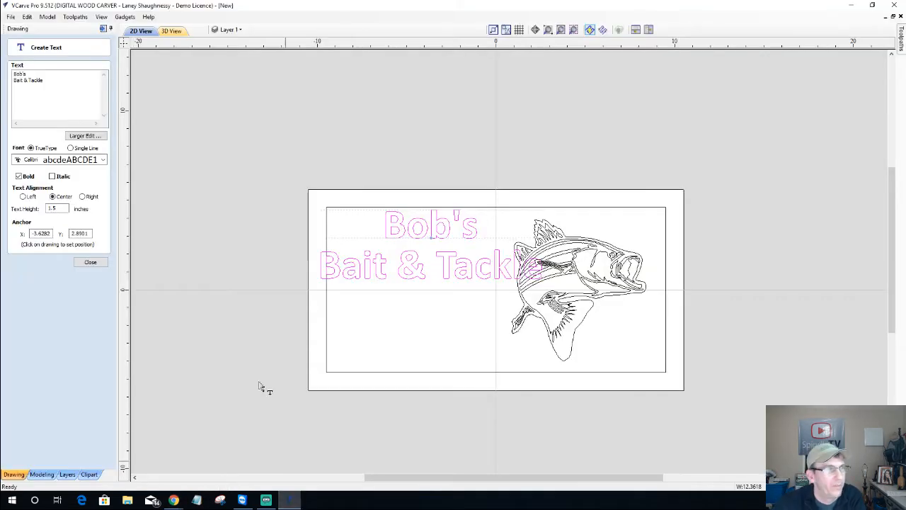
Pick Komika Title - Paint from the font list, close the text editor, and select the text
left_click(103, 161)
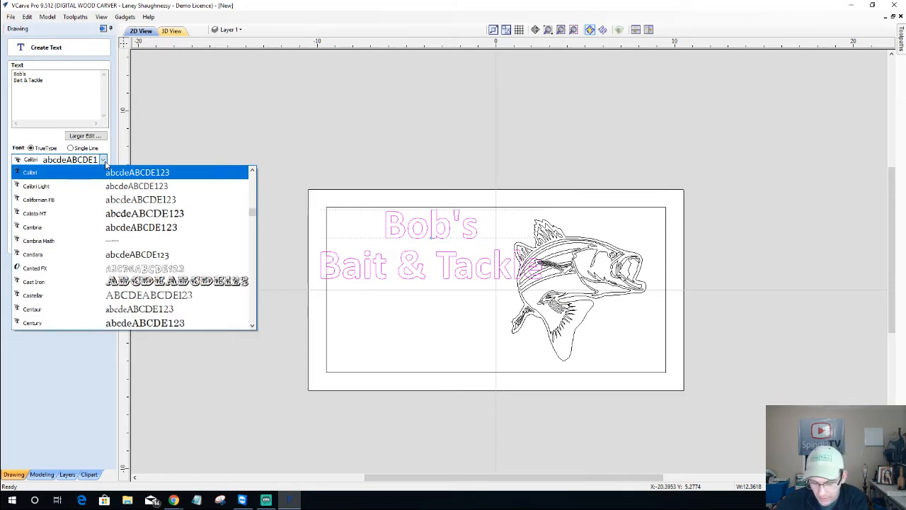
key("k")
scroll(73, 291, "down", 2)
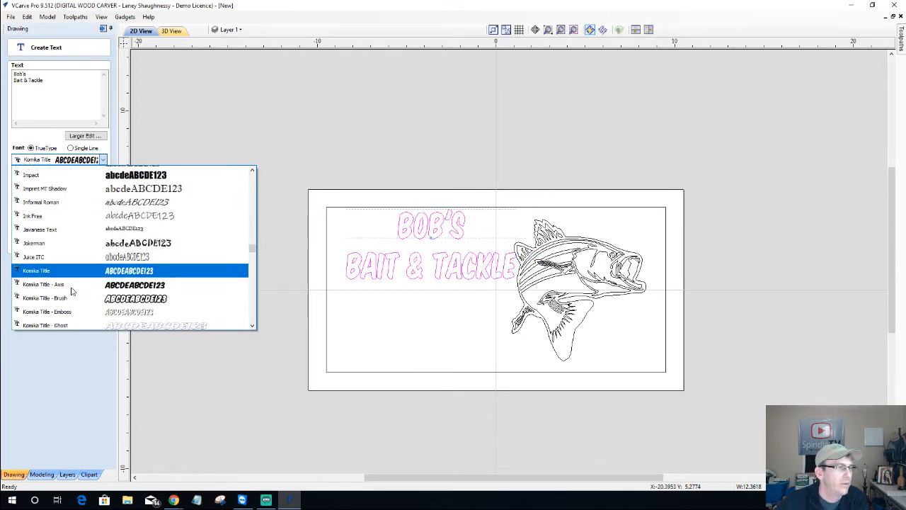
scroll(71, 287, "down", 1)
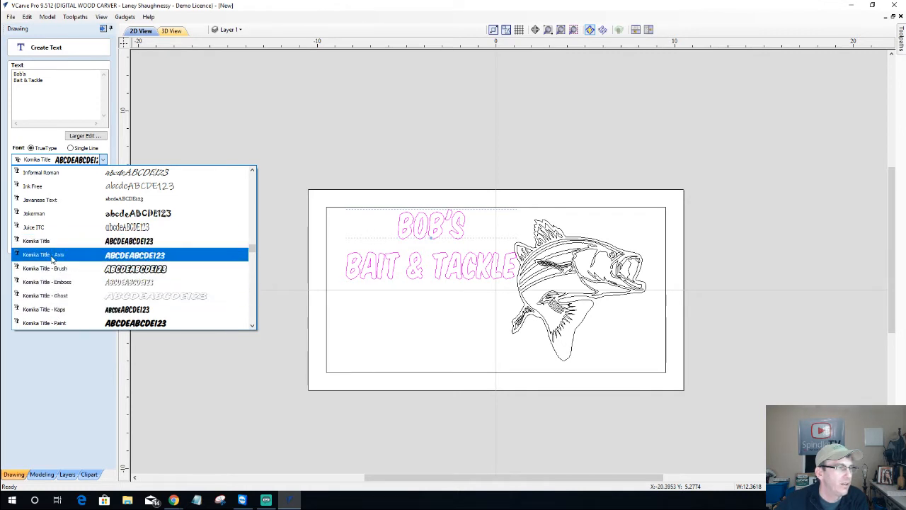
scroll(48, 233, "down", 3)
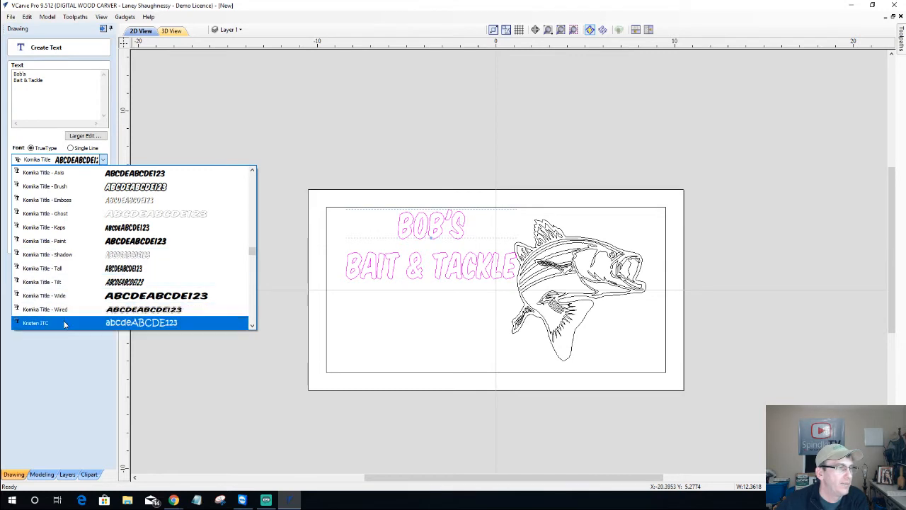
left_click(68, 242)
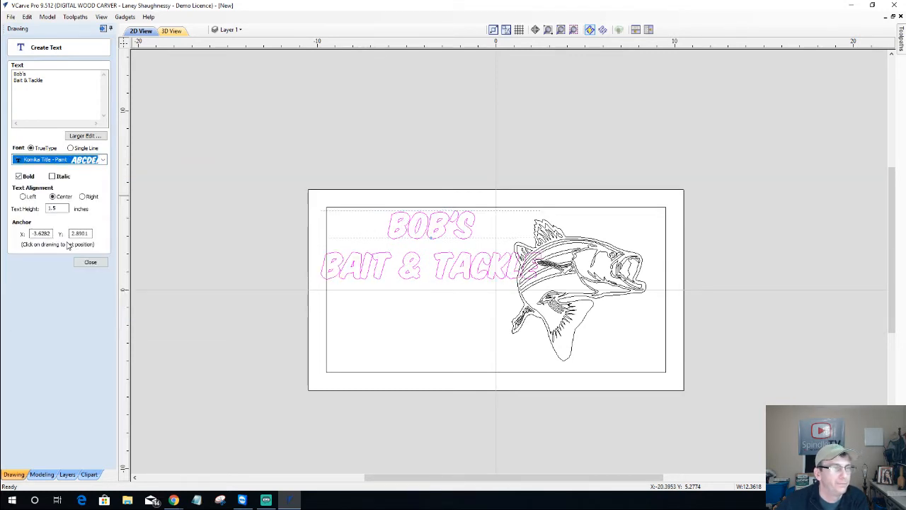
left_click(87, 263)
left_click(453, 269)
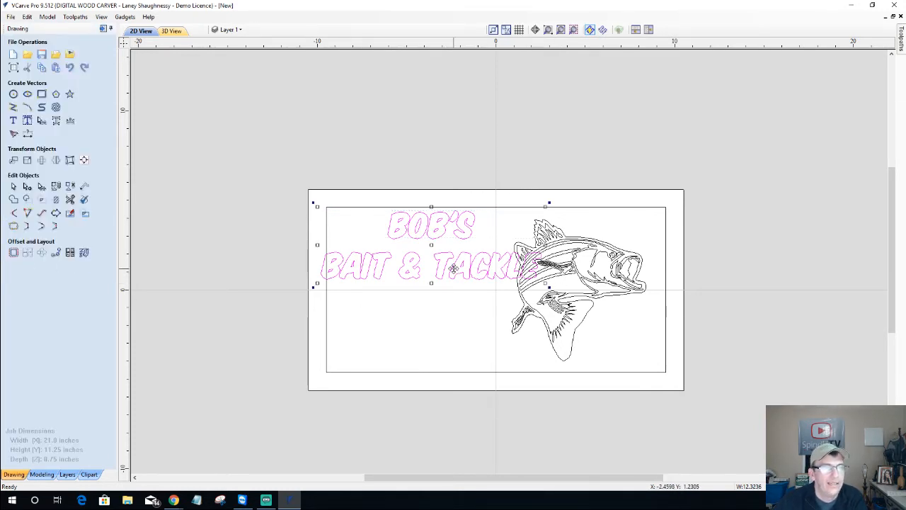
scroll(427, 263, "up", 1)
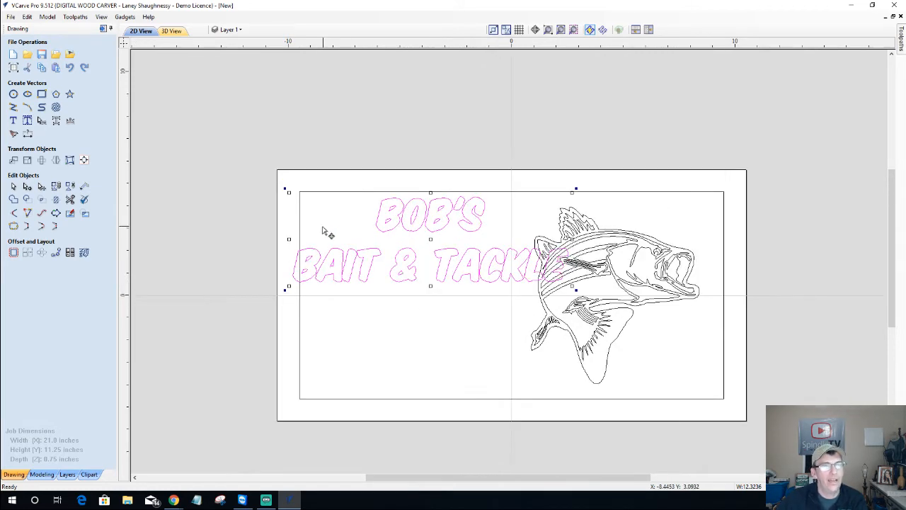
scroll(426, 259, "up", 1)
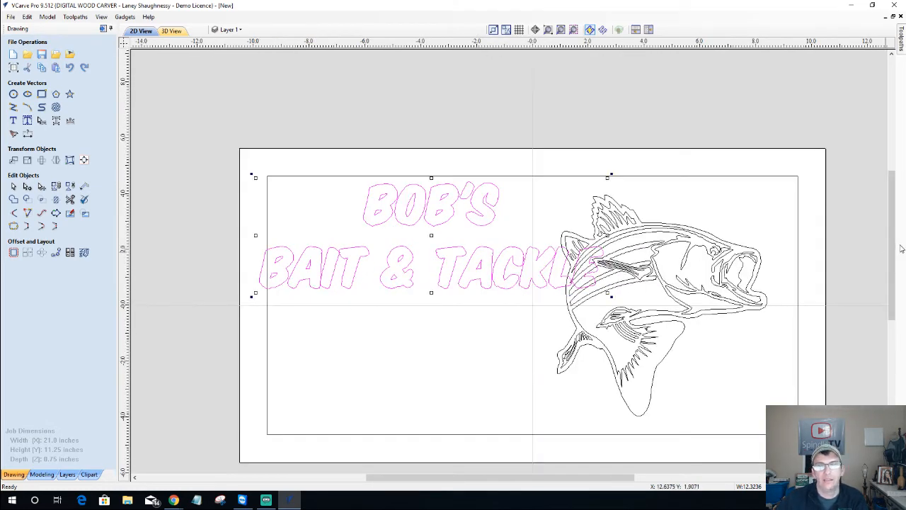
Shrink the BOB'S BAIT & TACKLE text and move it up and left, clear of the fish
left_click_drag(894, 252, 894, 266)
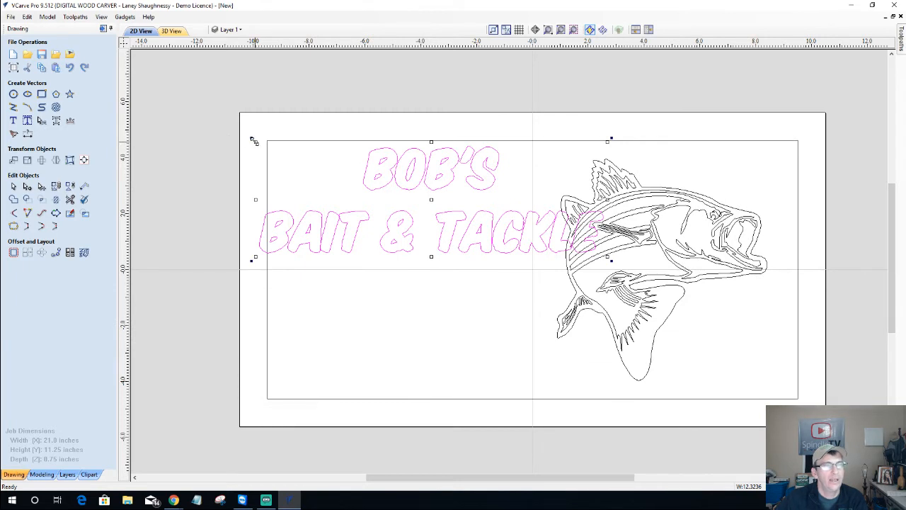
left_click_drag(255, 141, 330, 165)
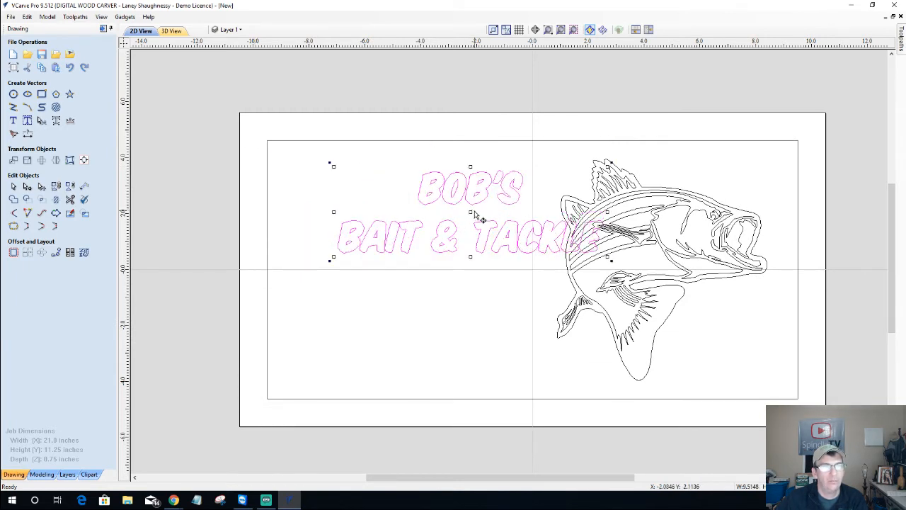
left_click_drag(475, 216, 411, 195)
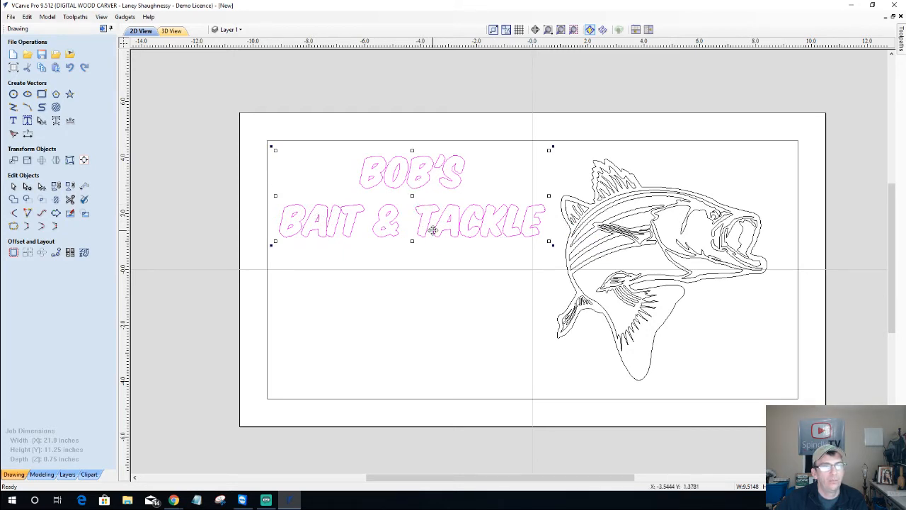
Break the text block into separate lines
right_click(399, 190)
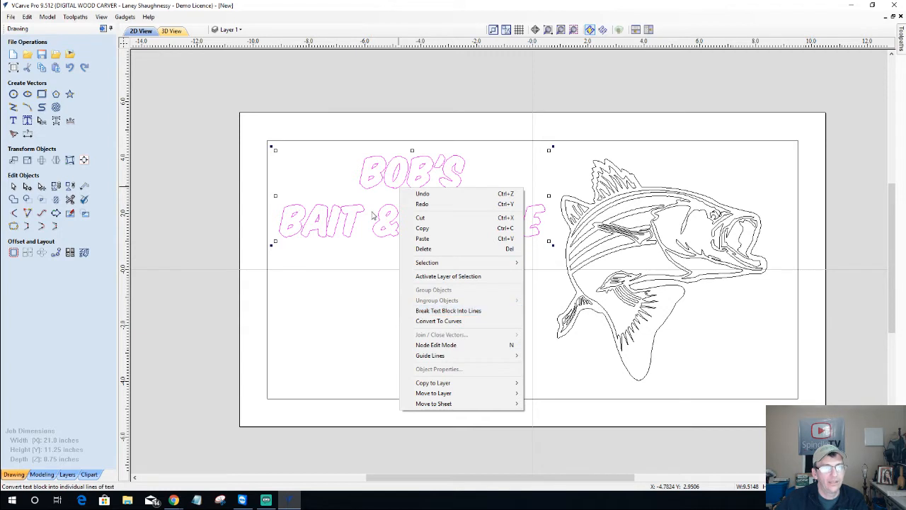
left_click(335, 188)
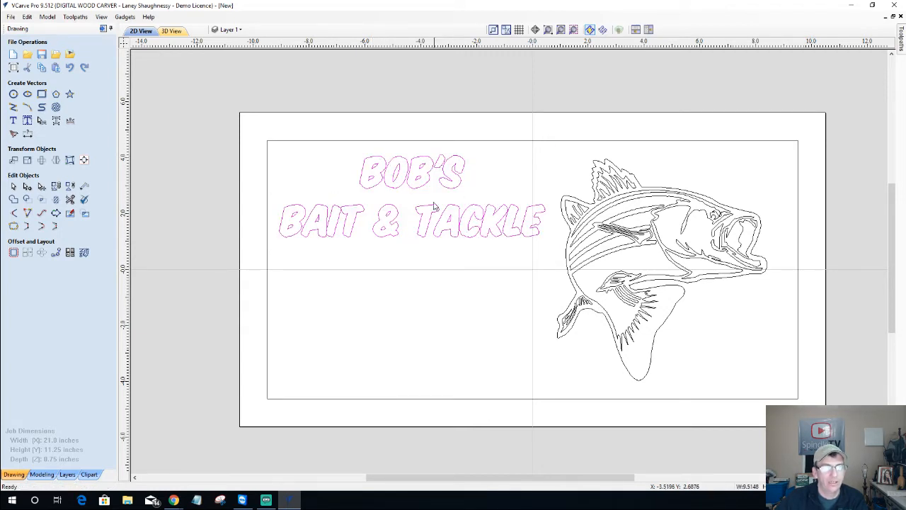
right_click(407, 189)
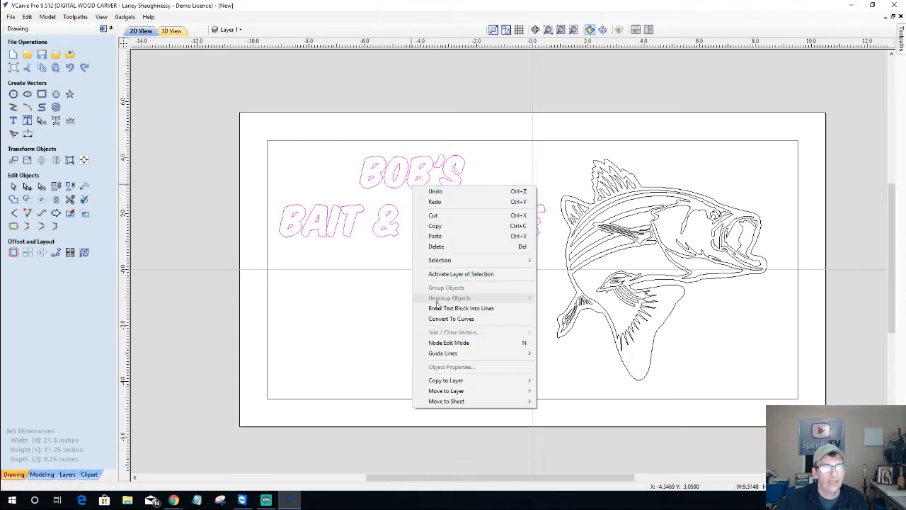
left_click(486, 309)
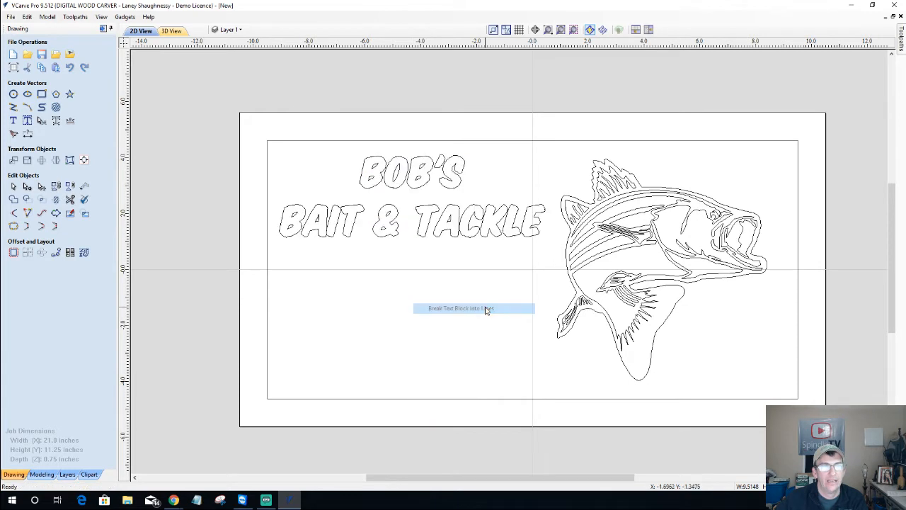
Enlarge and stretch BOB'S to fill the upper left of the sign
left_click(369, 188)
left_click(357, 209)
left_click(357, 205)
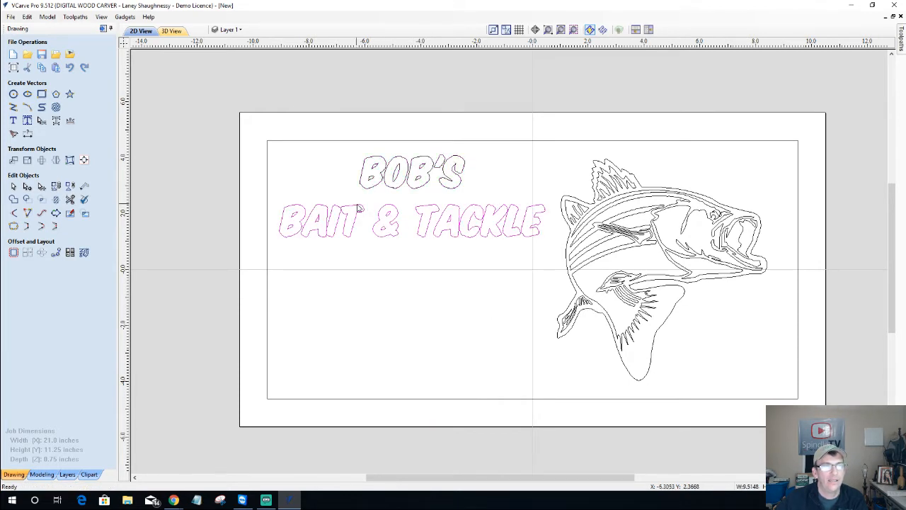
left_click(378, 183)
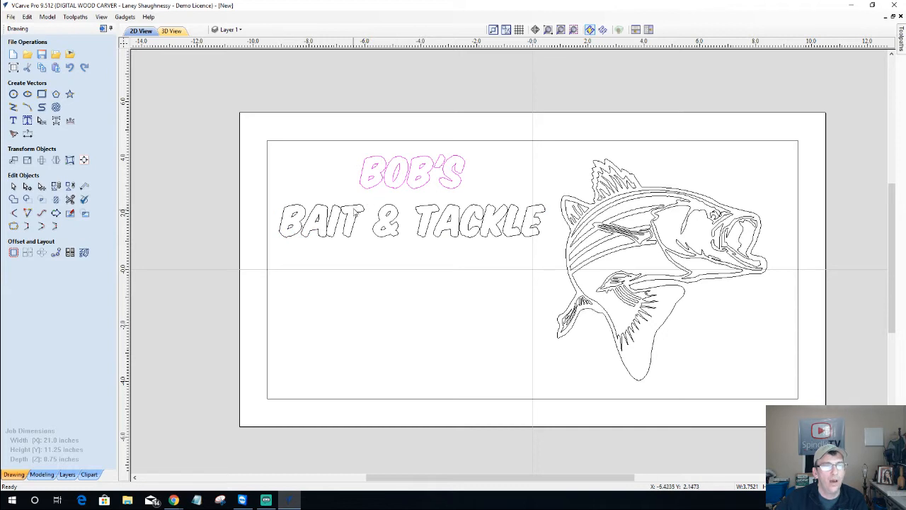
left_click(355, 209)
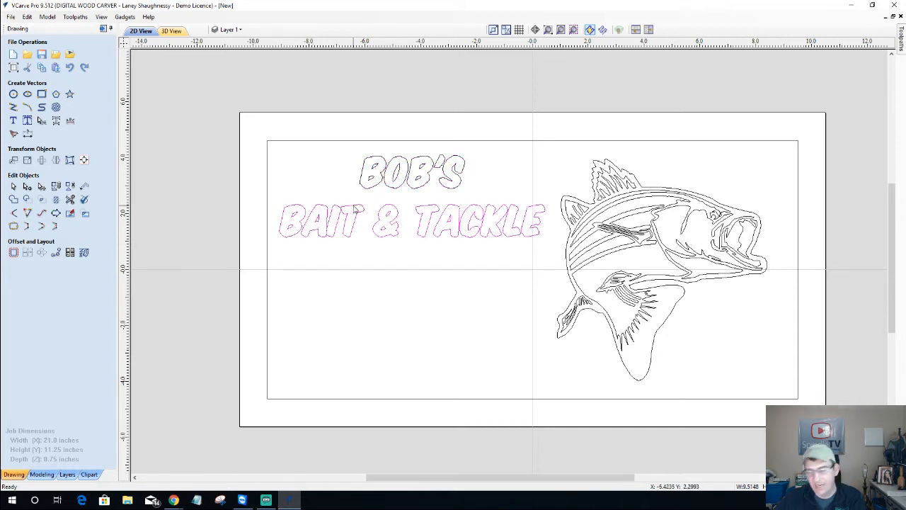
key("Down")
key("Down")
key("Down")
key("Down")
key("Down")
key("Down")
key("Down")
key("Down")
left_click(366, 191)
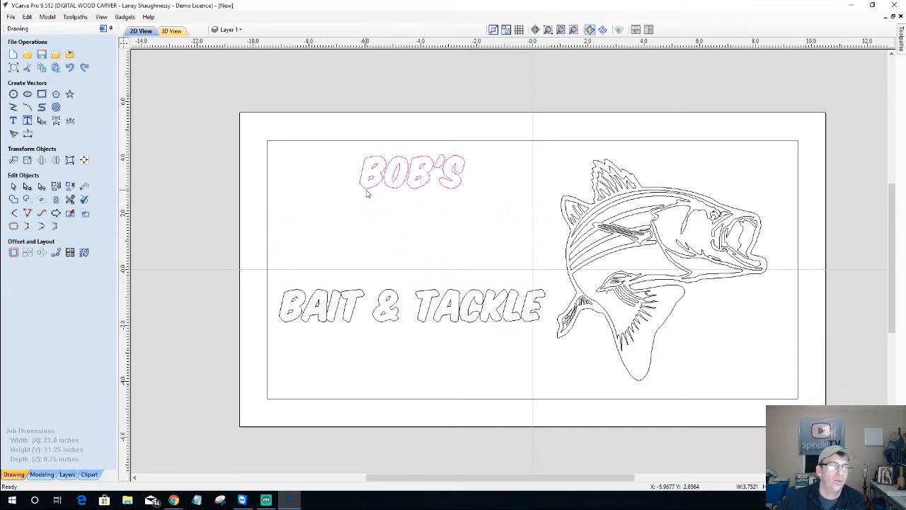
left_click(364, 188)
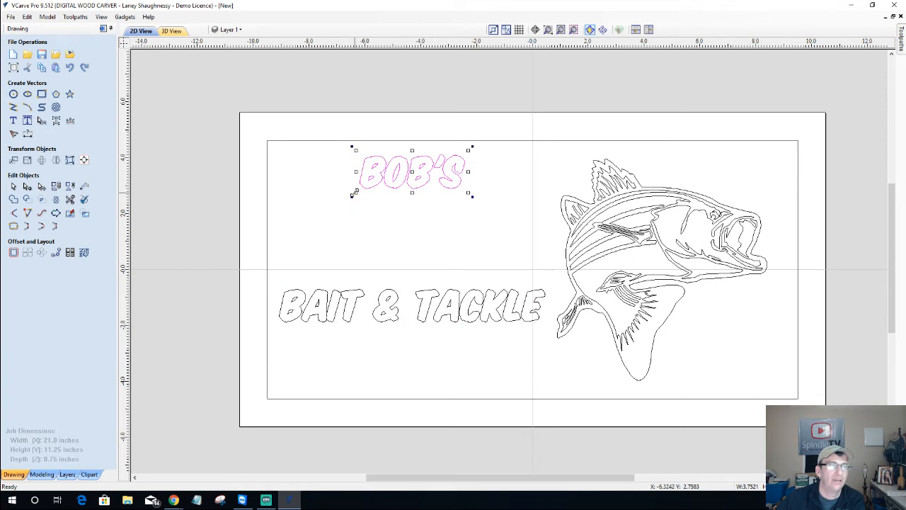
left_click_drag(354, 196, 378, 202)
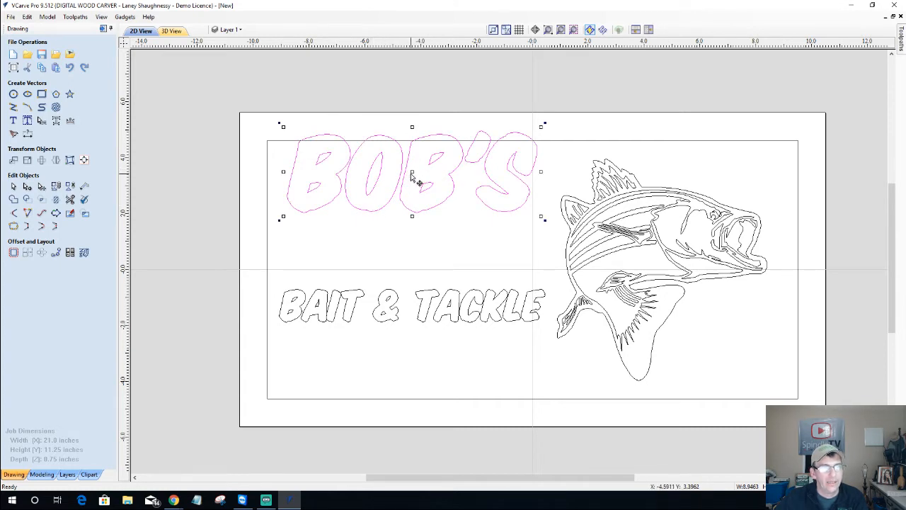
left_click_drag(413, 170, 414, 200)
left_click_drag(280, 153, 284, 176)
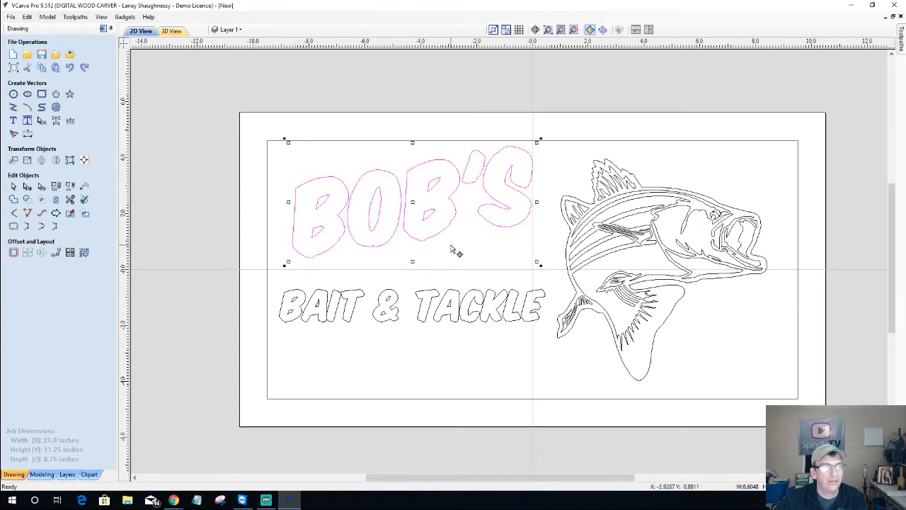
Nudge BAIT & TACKLE with the arrow keys until it sits just beneath BOB'S
left_click(389, 292)
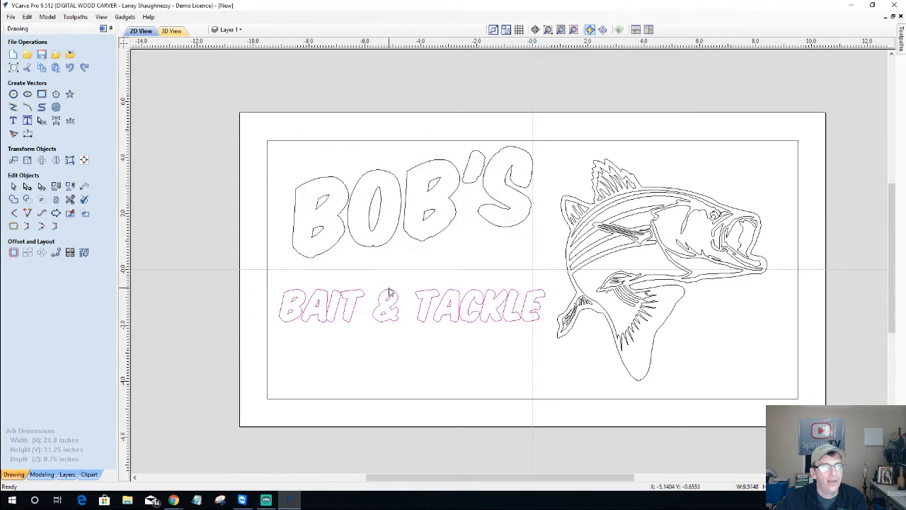
key("Up")
key("Up")
key("Up")
key("Up")
key("Up")
key("Up")
key("Up")
key("Up")
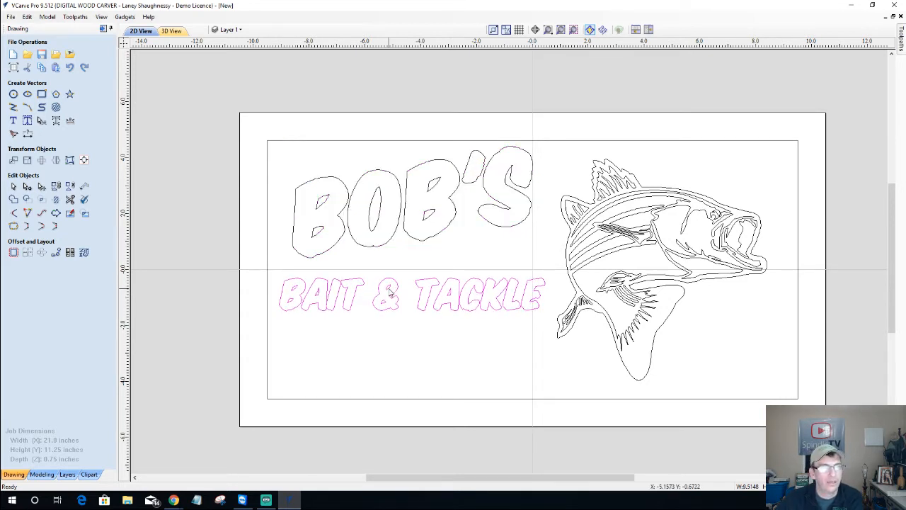
key("Up")
key("Up")
key("Up")
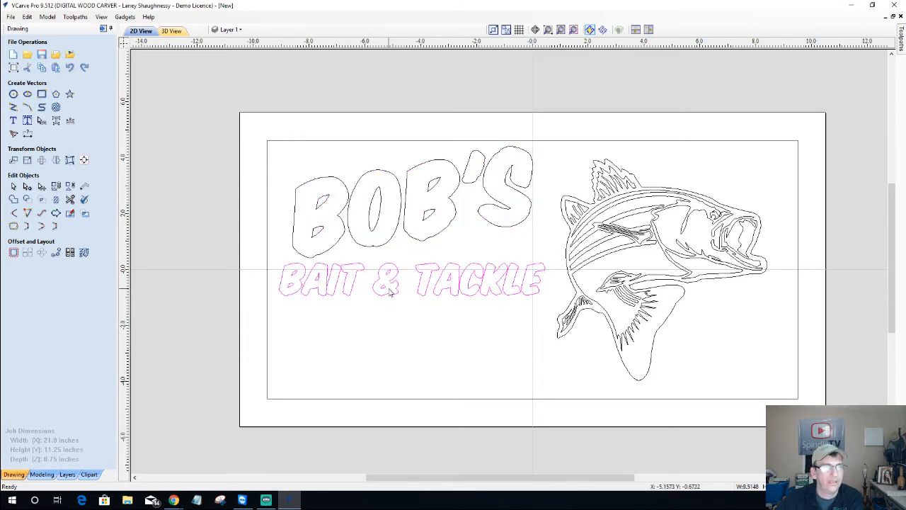
key("Down")
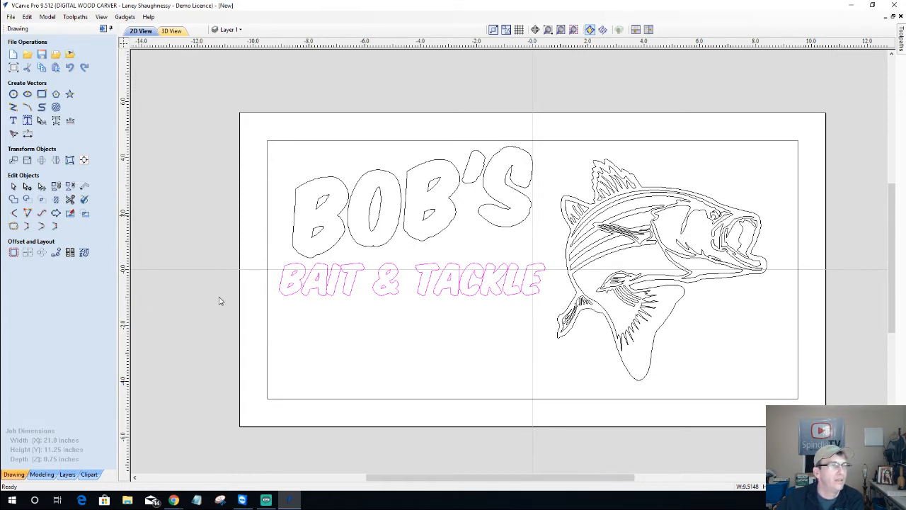
left_click(376, 364)
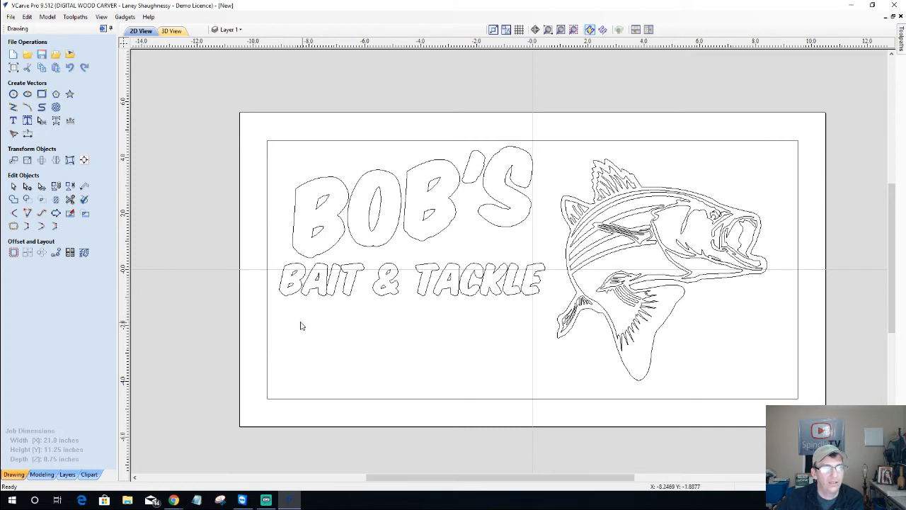
Add a new text item 'Ocala, Florida' anchored below BAIT & TACKLE
left_click(13, 120)
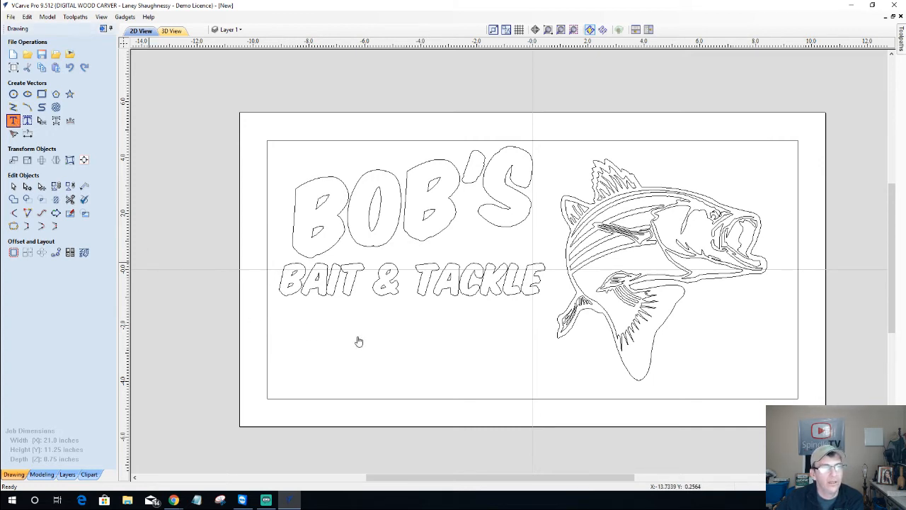
left_click(307, 326)
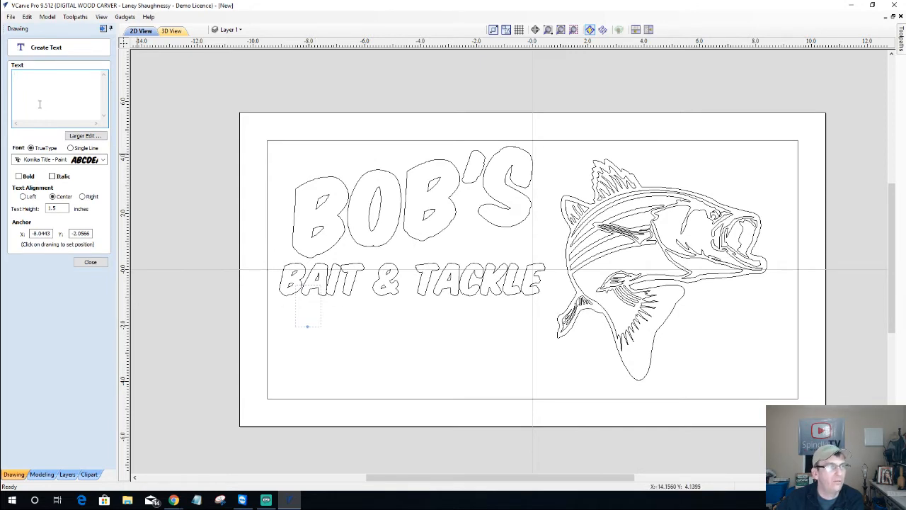
left_click(335, 352)
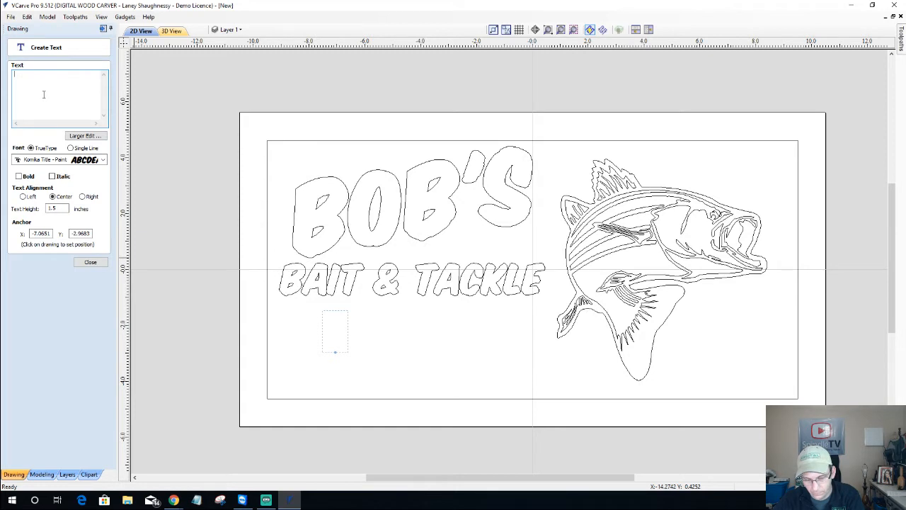
type("F")
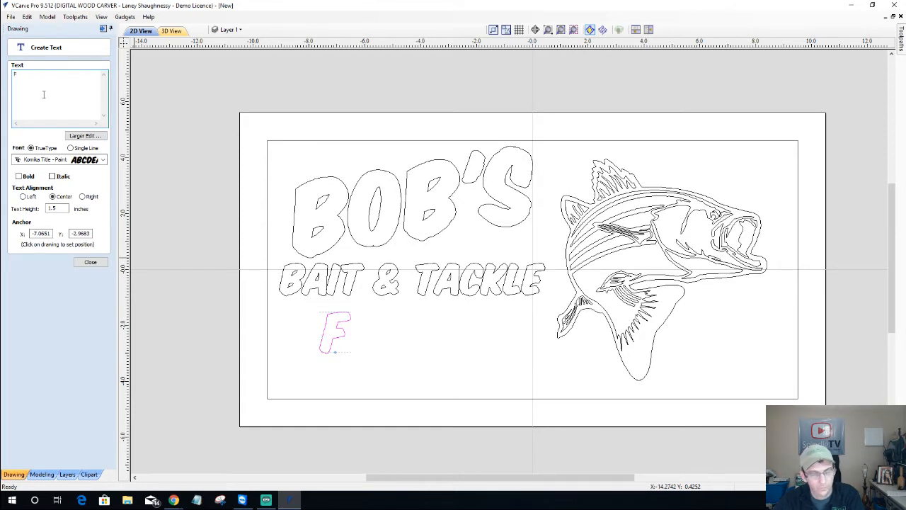
type("I")
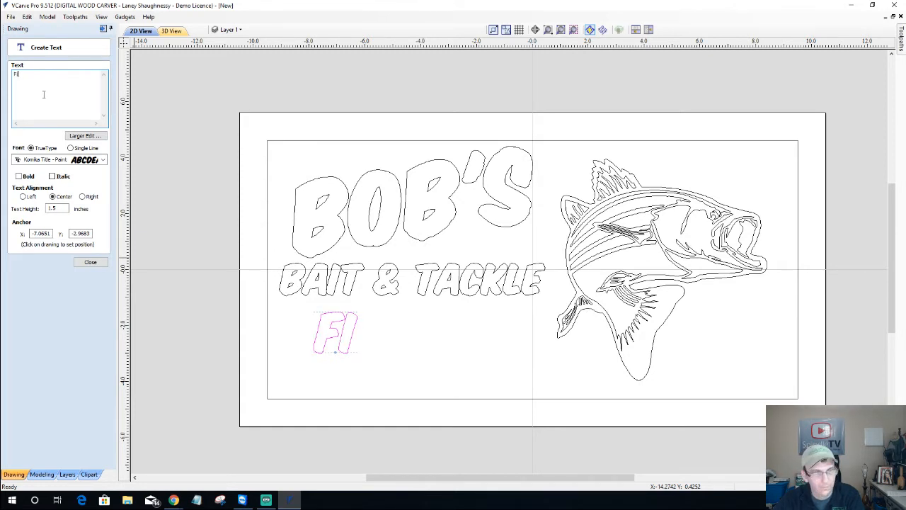
key("BackSpace")
key("BackSpace")
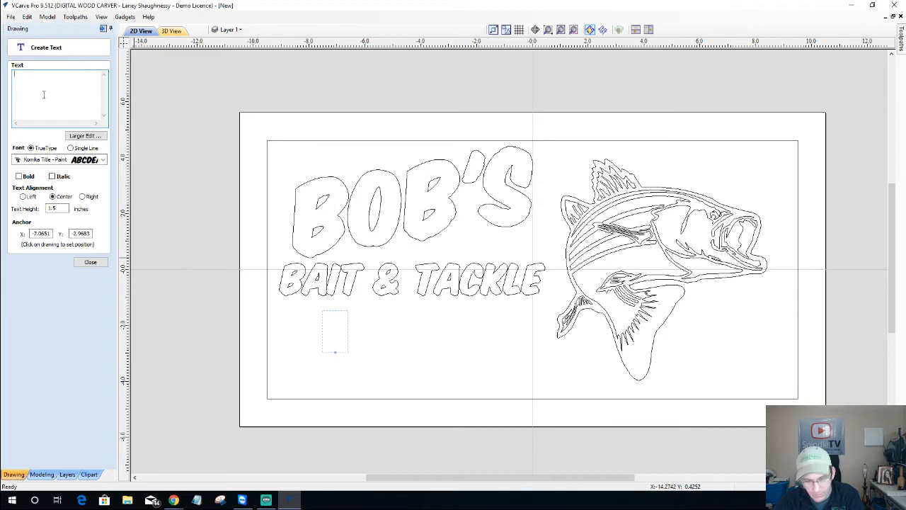
type("F")
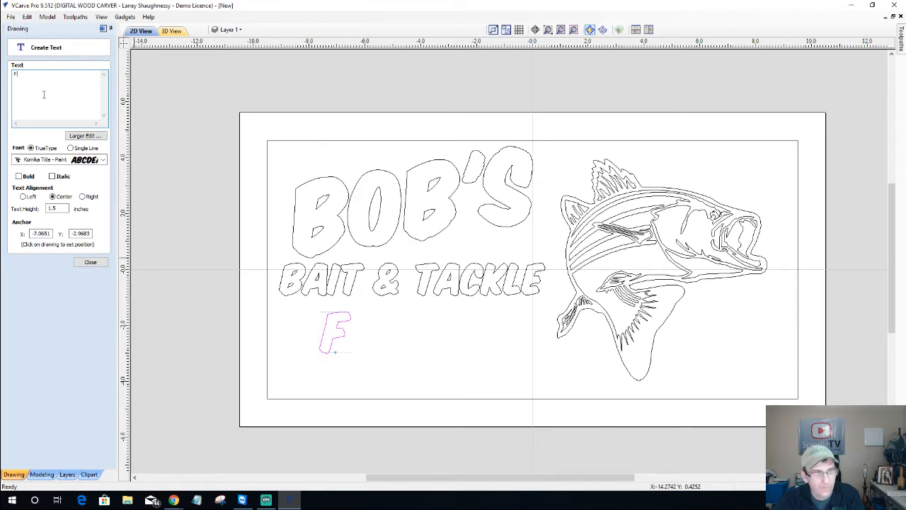
key("BackSpace")
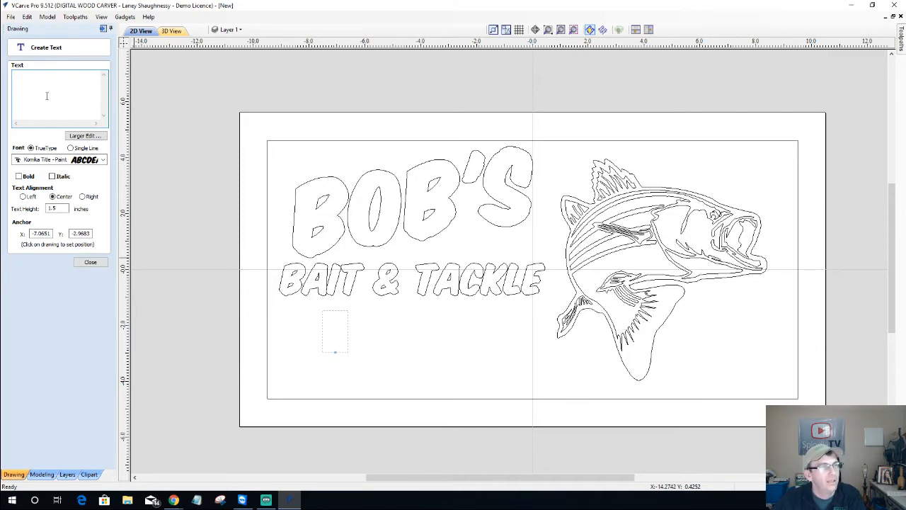
type("Ocala, ")
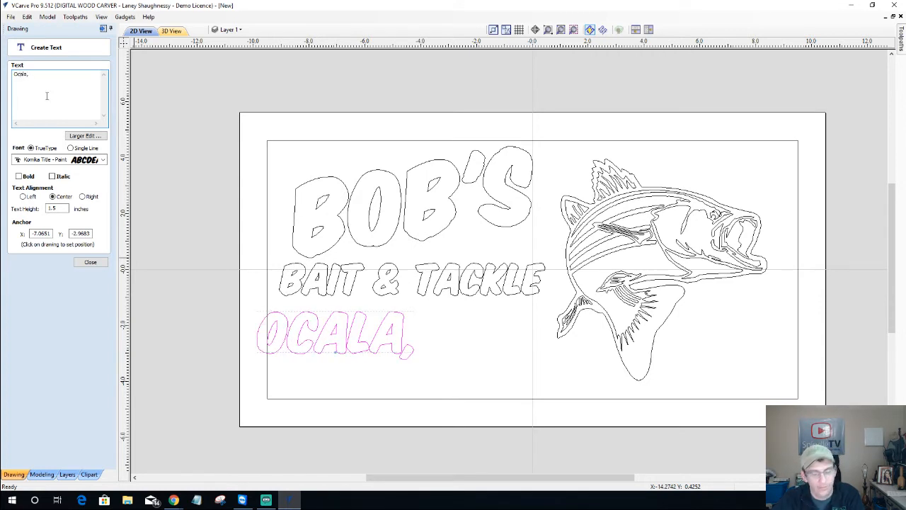
type("Florida")
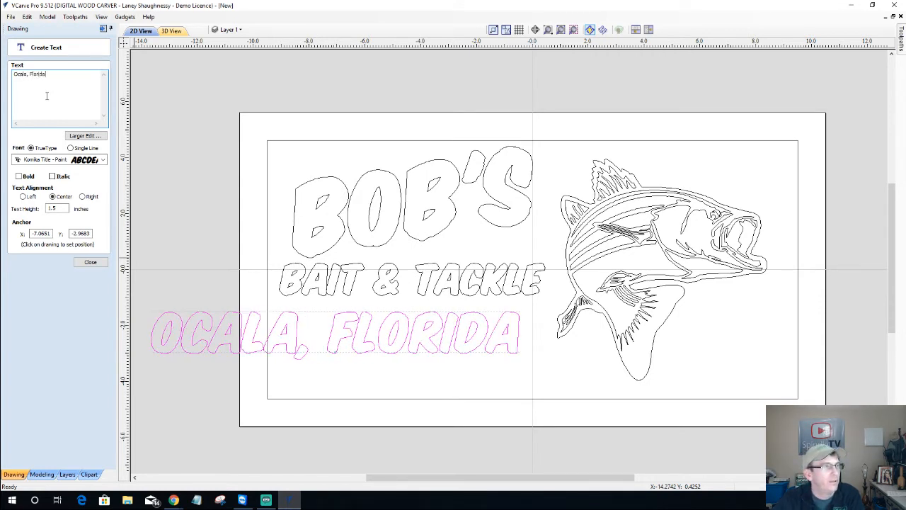
Set the Ocala, Florida text to Komika Title with 0.75 inch height
left_click(104, 160)
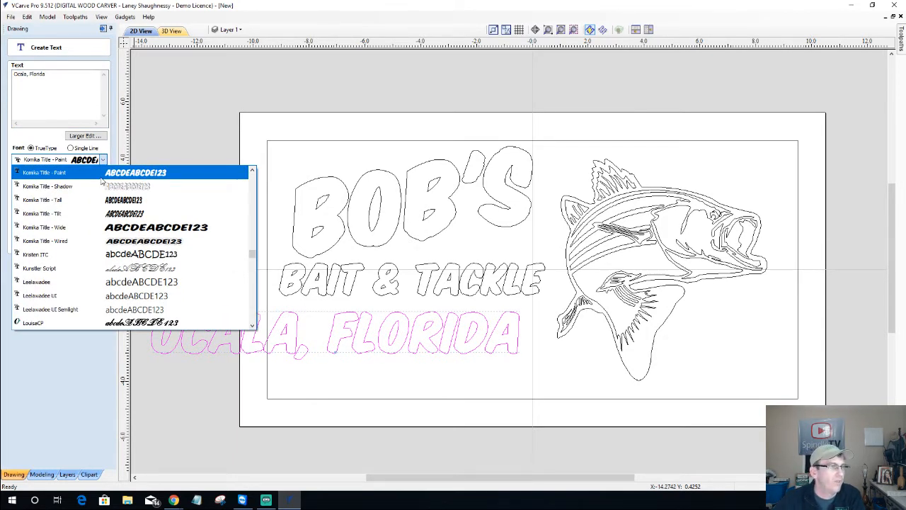
scroll(99, 183, "up", 2)
scroll(69, 203, "up", 1)
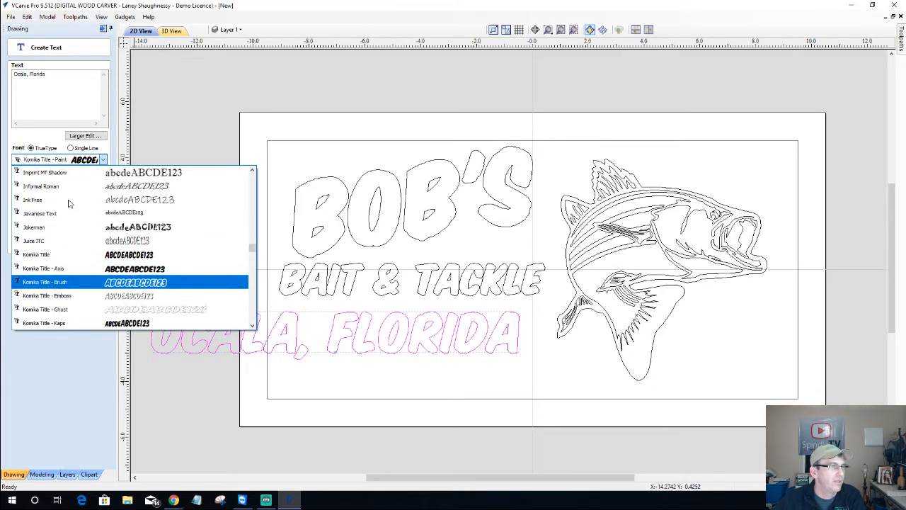
left_click(46, 259)
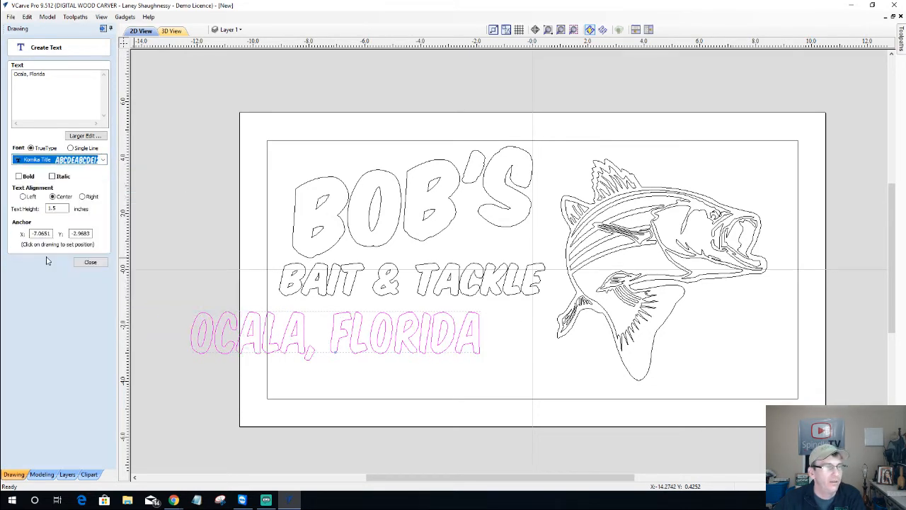
double_click(64, 208)
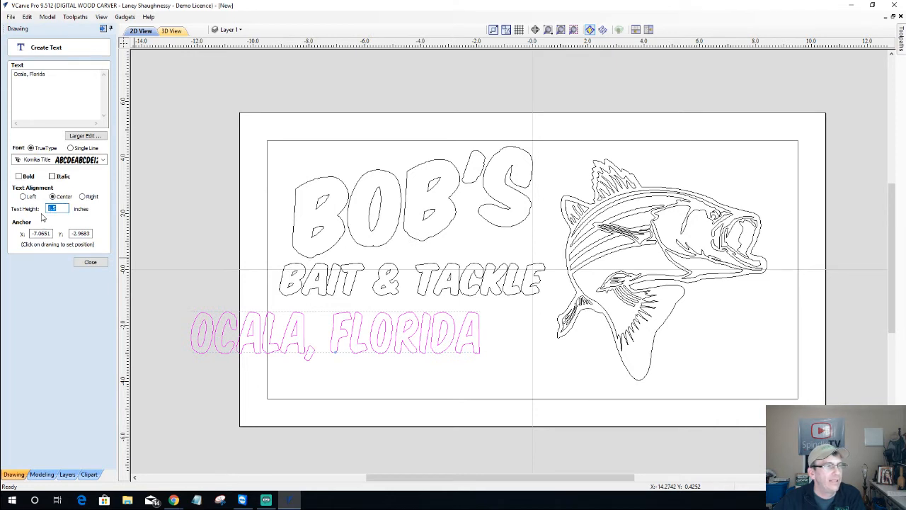
type("1")
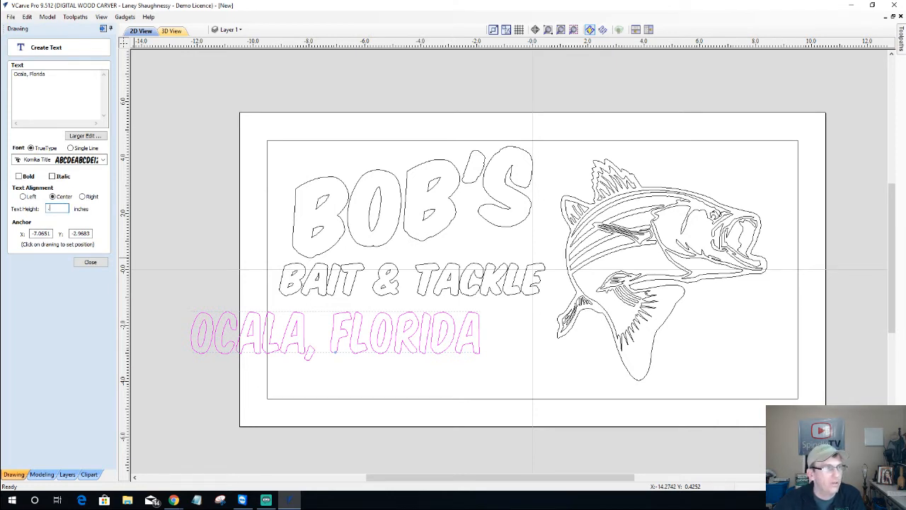
type("75")
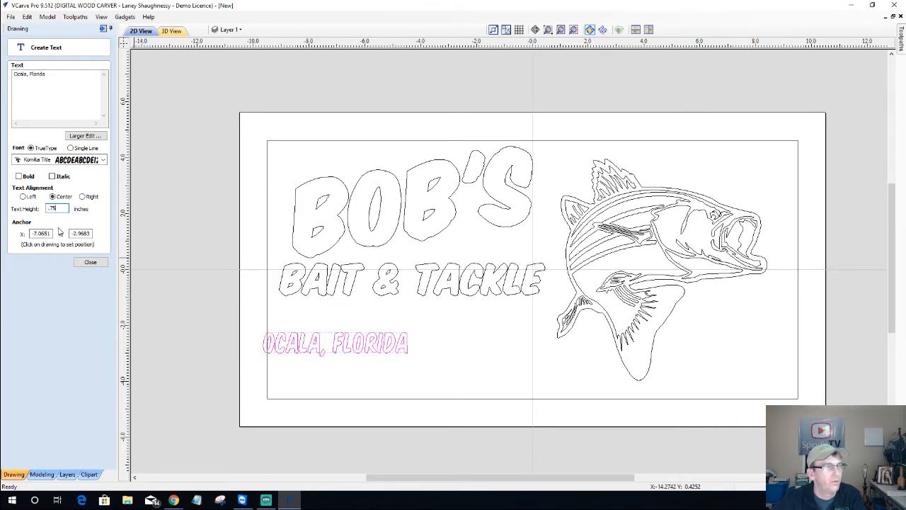
left_click(84, 266)
Move OCALA, FLORIDA beneath the fish and nudge BOB'S and BAIT & TACKLE down
left_click(336, 351)
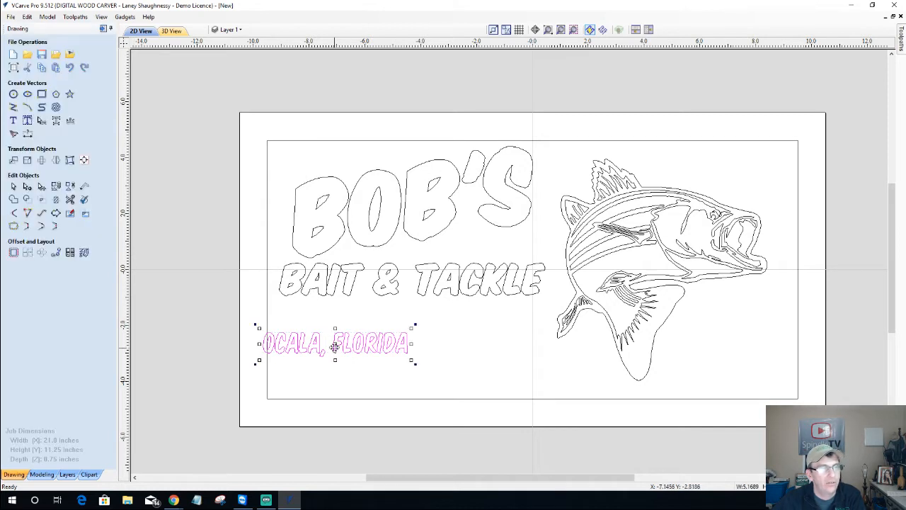
left_click_drag(336, 346, 537, 377)
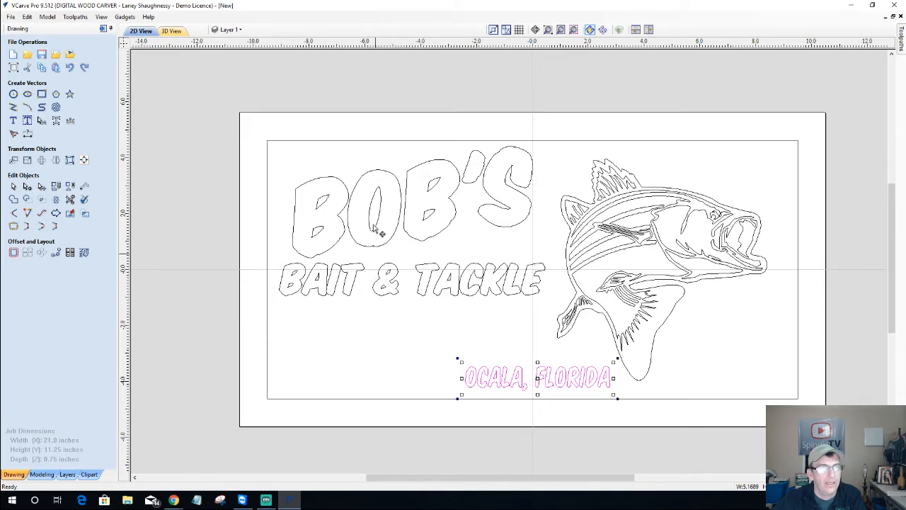
left_click_drag(188, 140, 566, 314)
key("Down")
key("Down")
key("Down")
key("Down")
key("Down")
key("Down")
key("Down")
key("Down")
key("Down")
key("Down")
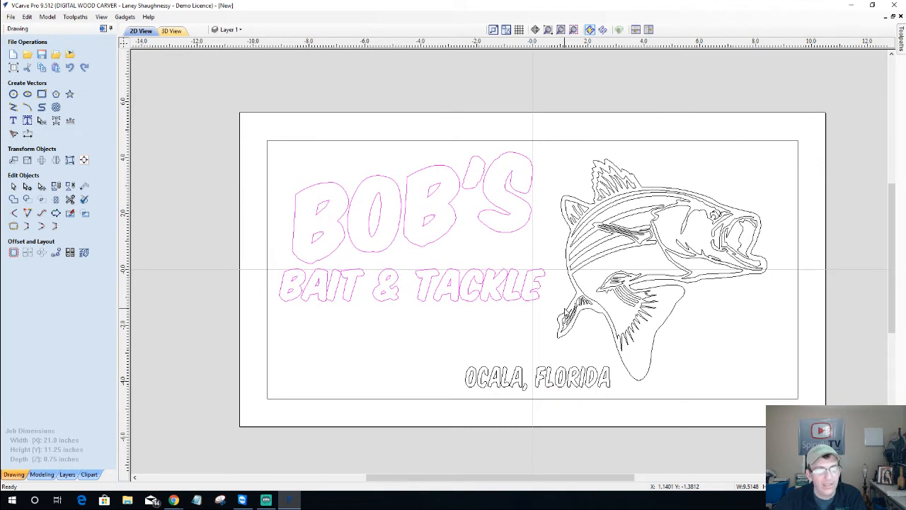
key("Right")
key("Right")
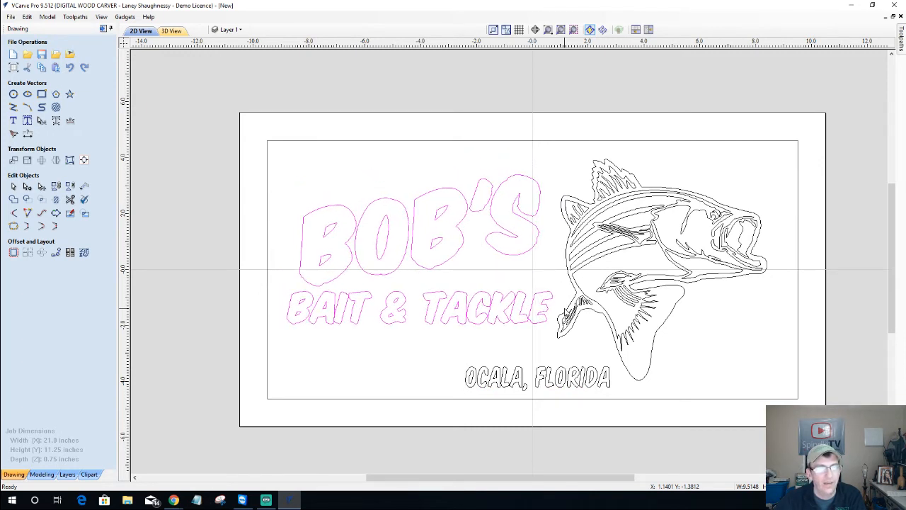
key("Up")
key("Down")
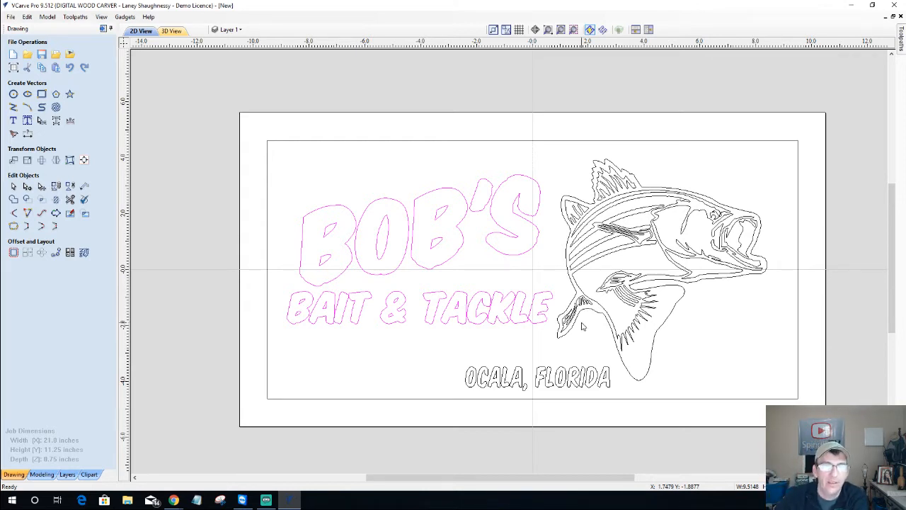
Nudge the fish right, stretch OCALA, FLORIDA leftward, and select BAIT & TACKLE
left_click(623, 237)
key("Right")
key("Right")
key("Right")
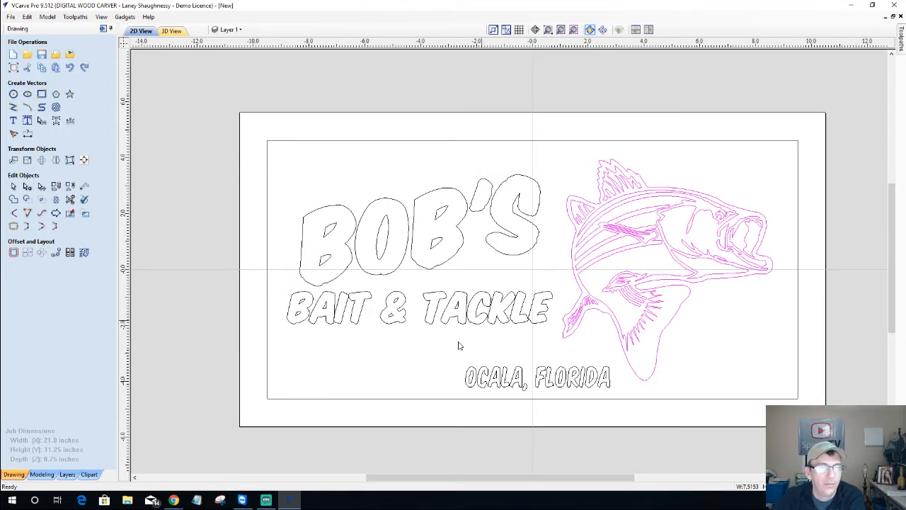
left_click(498, 384)
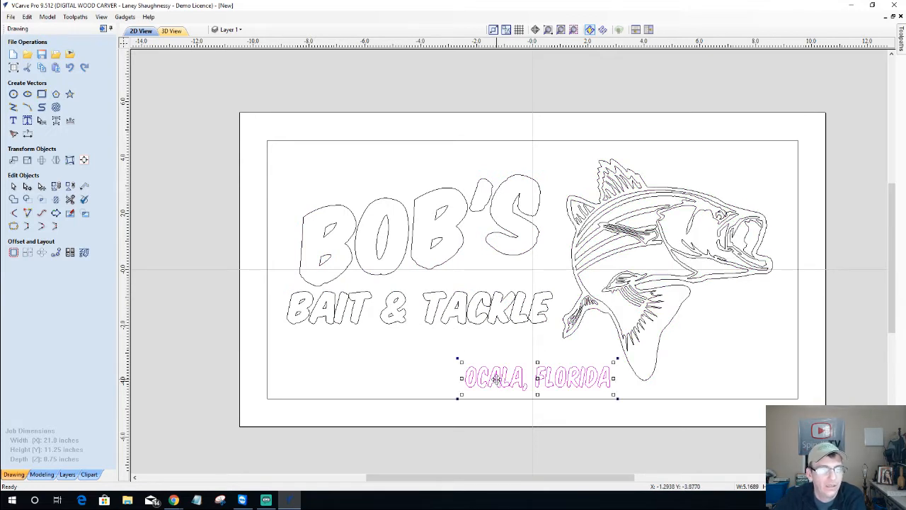
left_click_drag(462, 379, 410, 378)
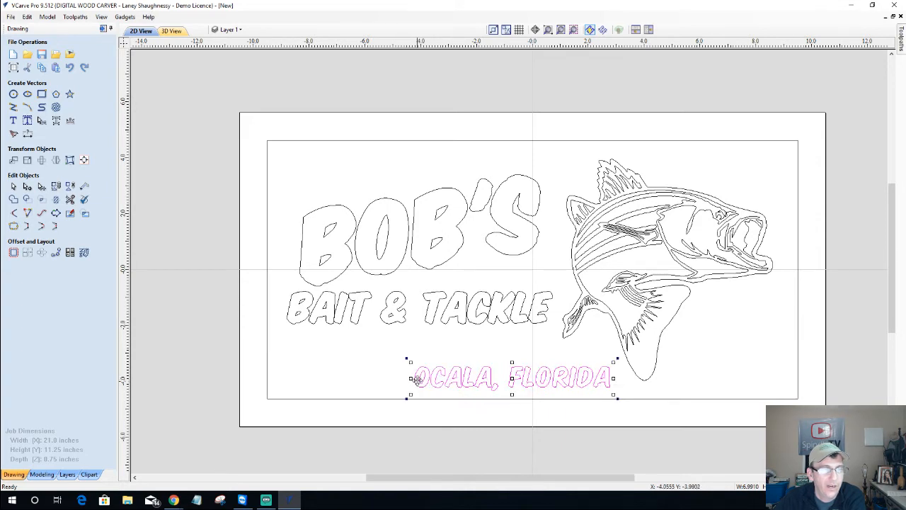
left_click(439, 307)
left_click(439, 303)
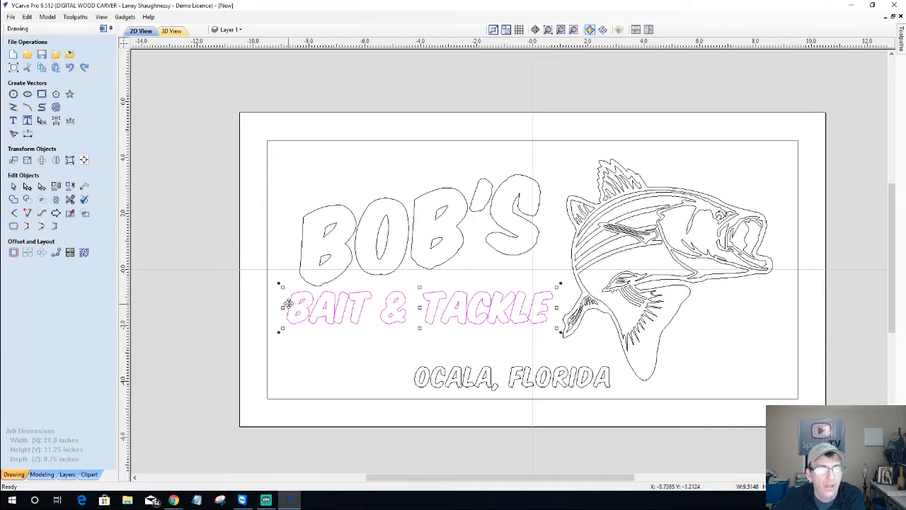
Widen OCALA, FLORIDA further left and slide it left to sit beneath BAIT & TACKLE
left_click(465, 383)
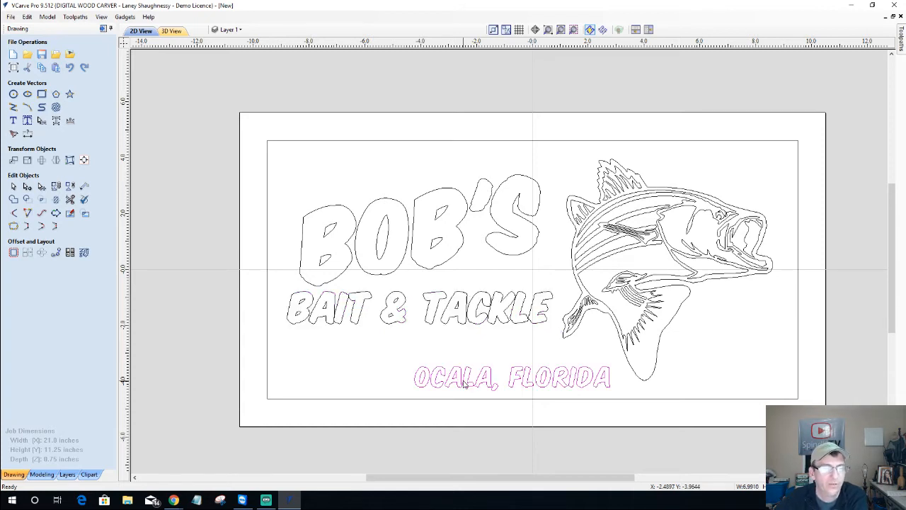
left_click(463, 380)
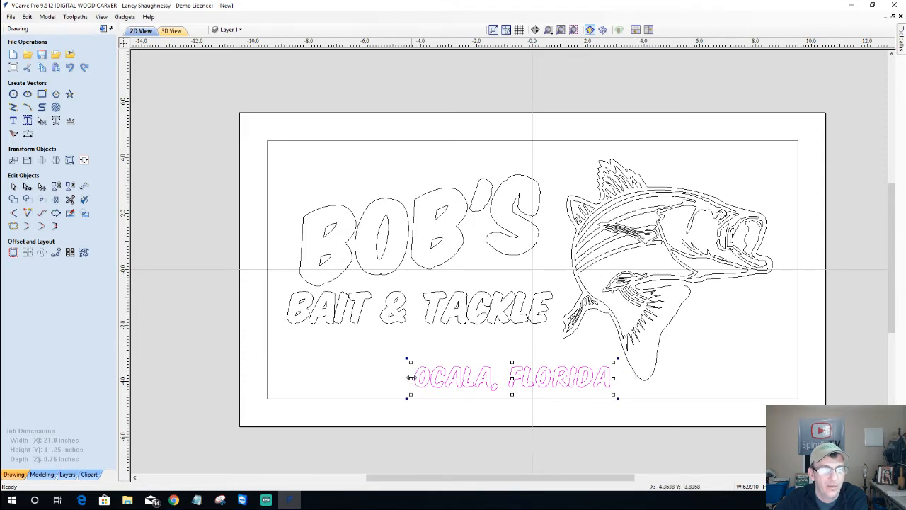
left_click_drag(410, 379, 367, 375)
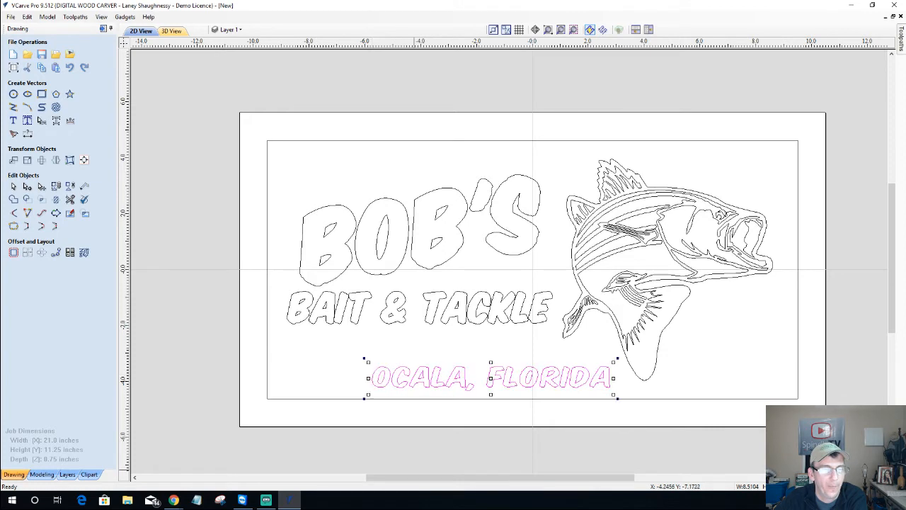
left_click(489, 383)
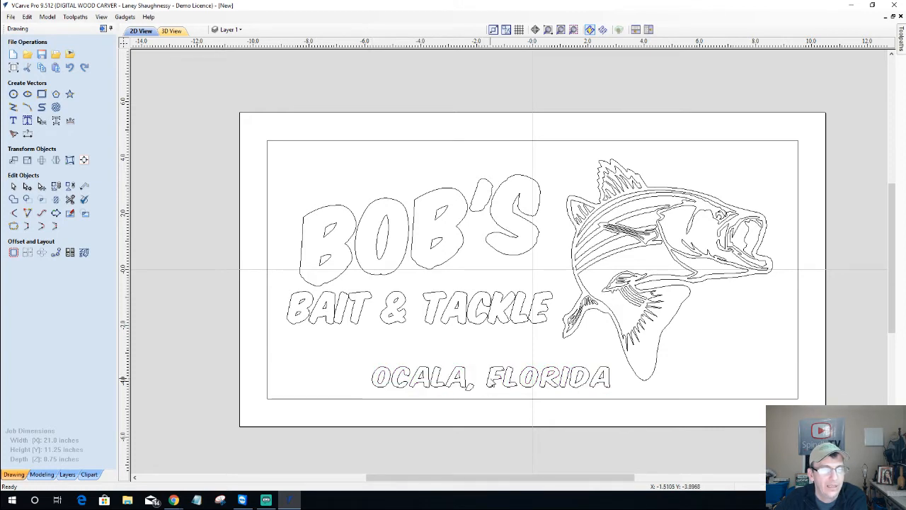
left_click(490, 381)
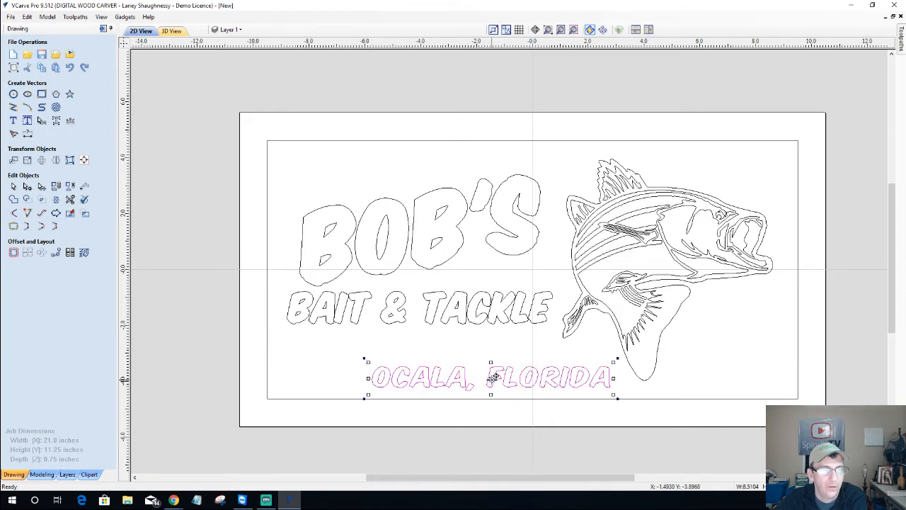
left_click_drag(491, 379, 439, 381)
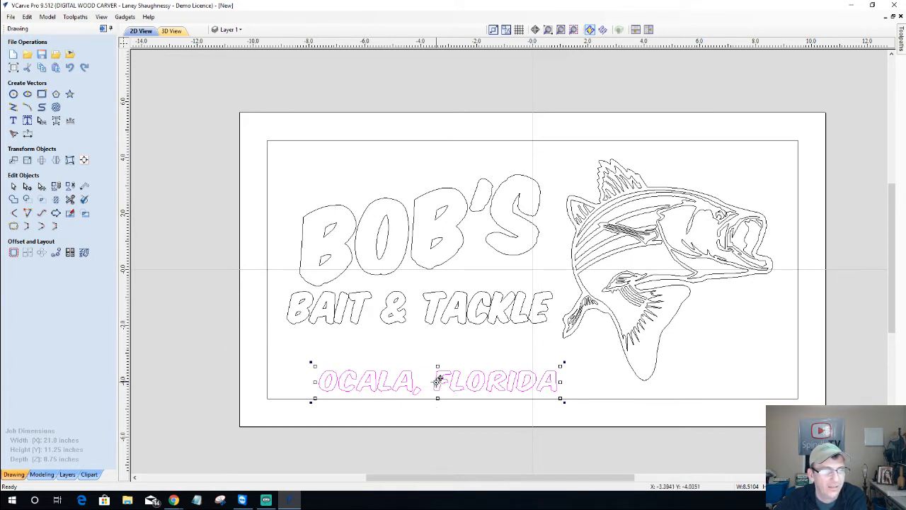
left_click_drag(439, 382, 442, 380)
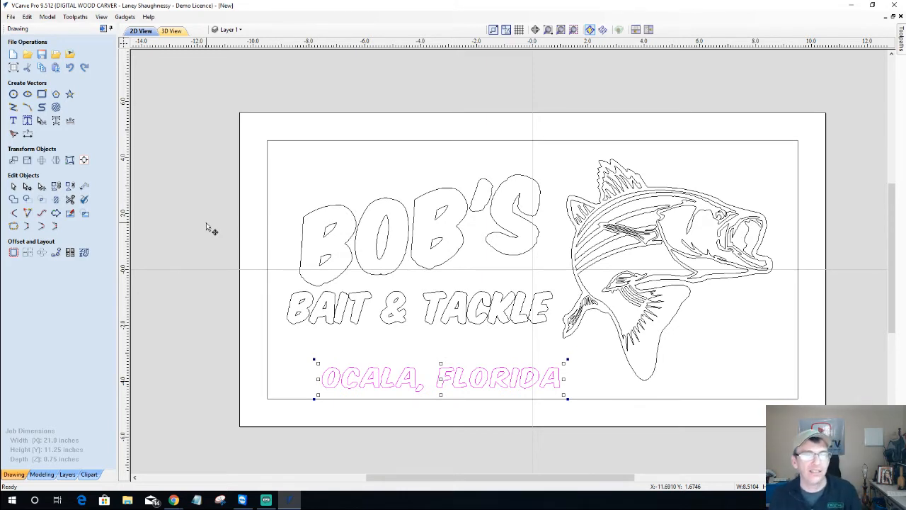
Open Create Vector Texture, then select all text, the fish, and the inner rectangle border
left_click(56, 107)
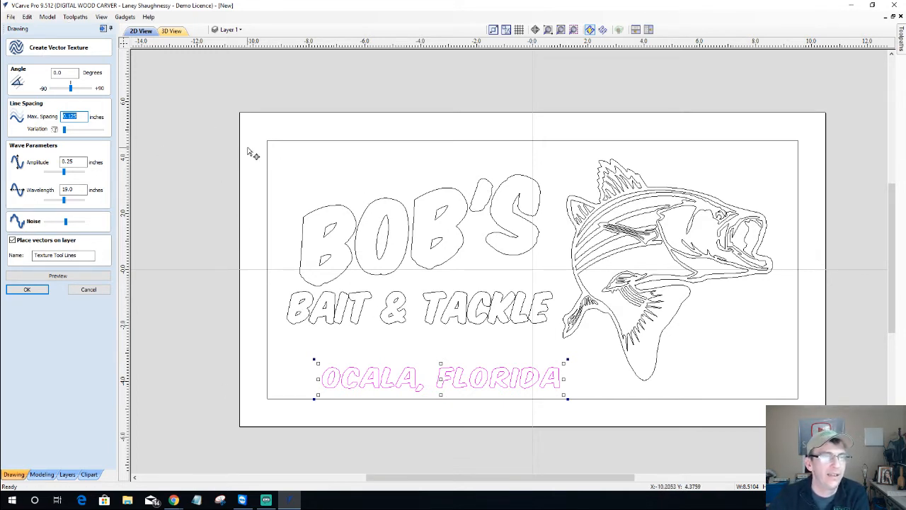
left_click_drag(247, 139, 798, 402)
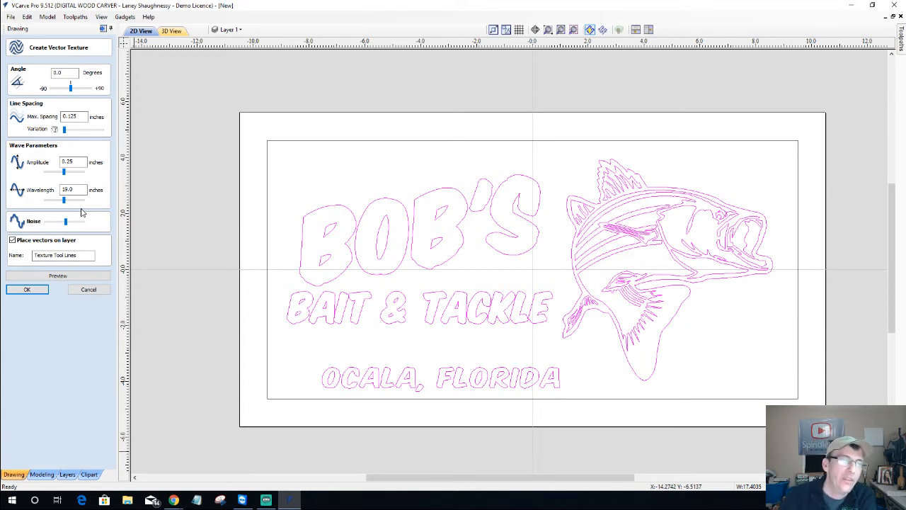
left_click(268, 232)
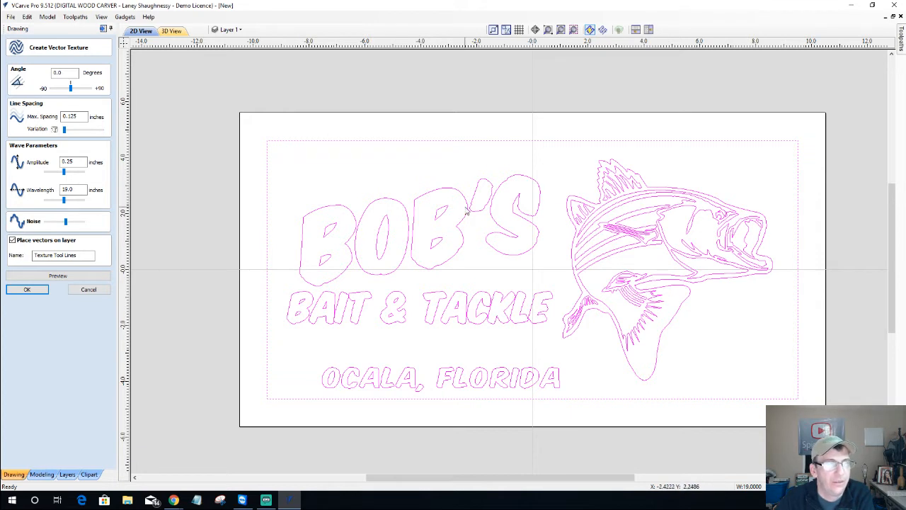
Open Texture Toolpath, tick Use selected vectors as pattern, and close without calculating
left_click(902, 44)
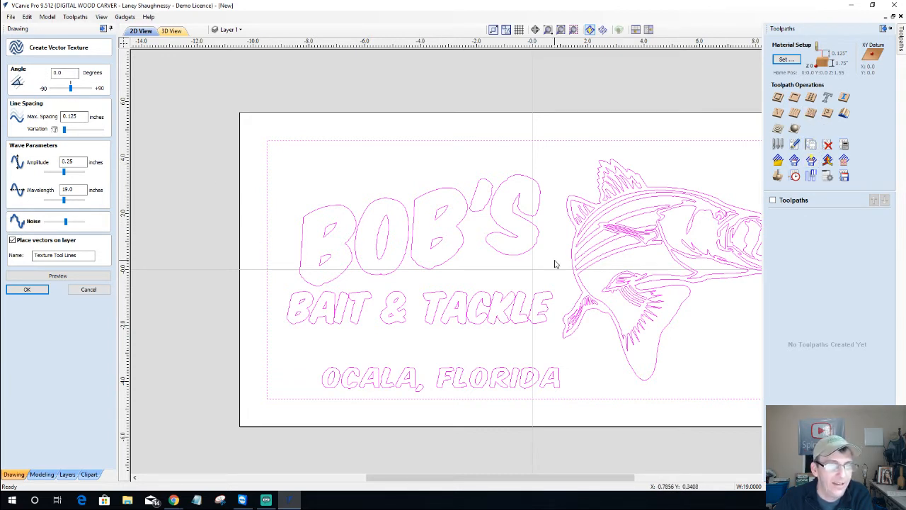
left_click(811, 115)
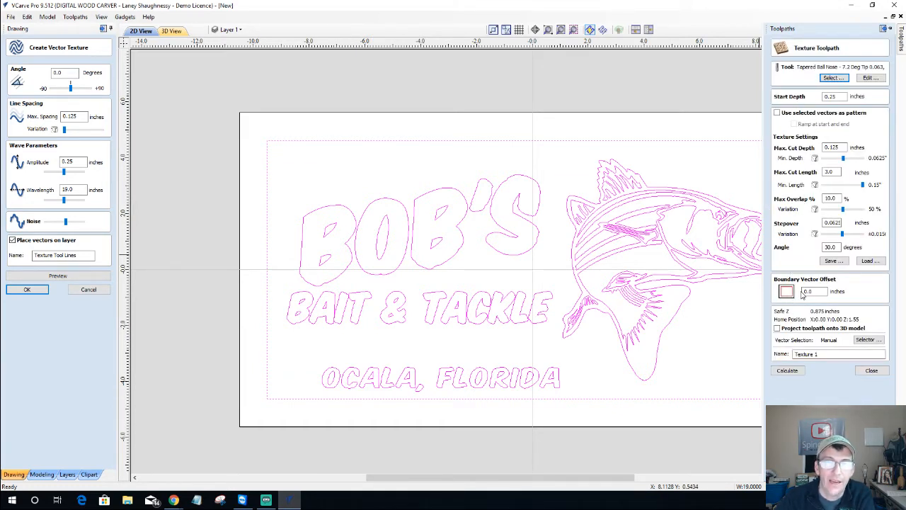
left_click(813, 292)
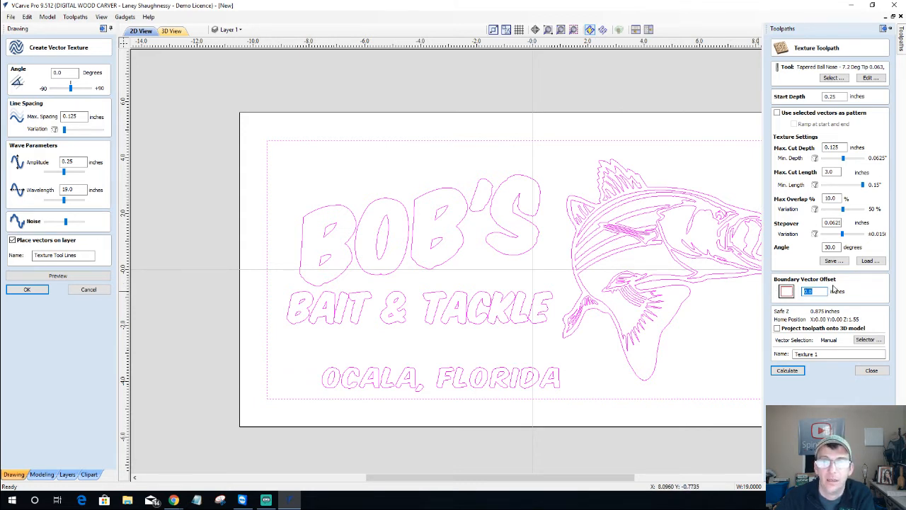
left_click(778, 113)
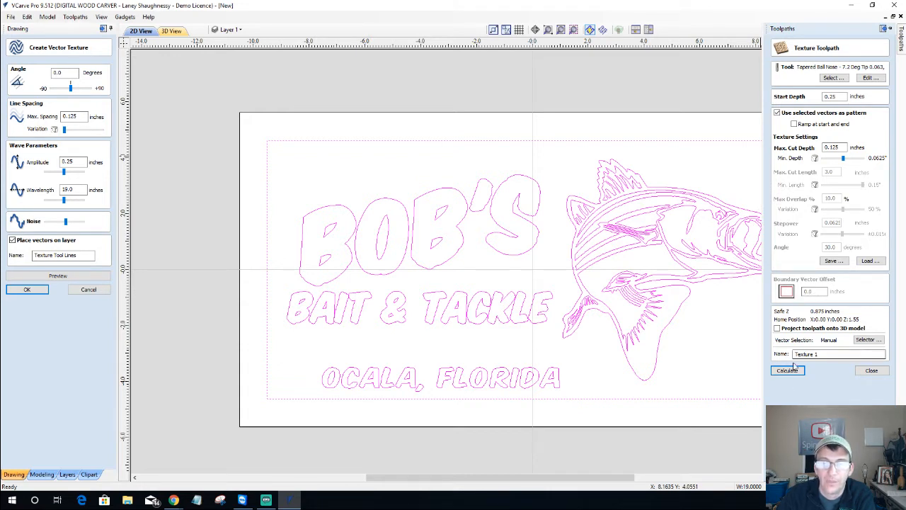
left_click(872, 370)
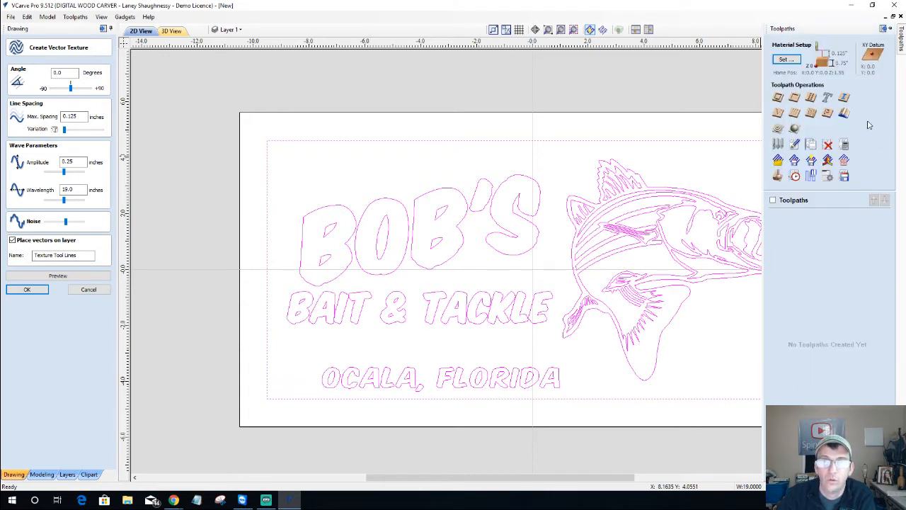
Auto-hide the Toolpaths panel so the sign fills the view
left_click(885, 28)
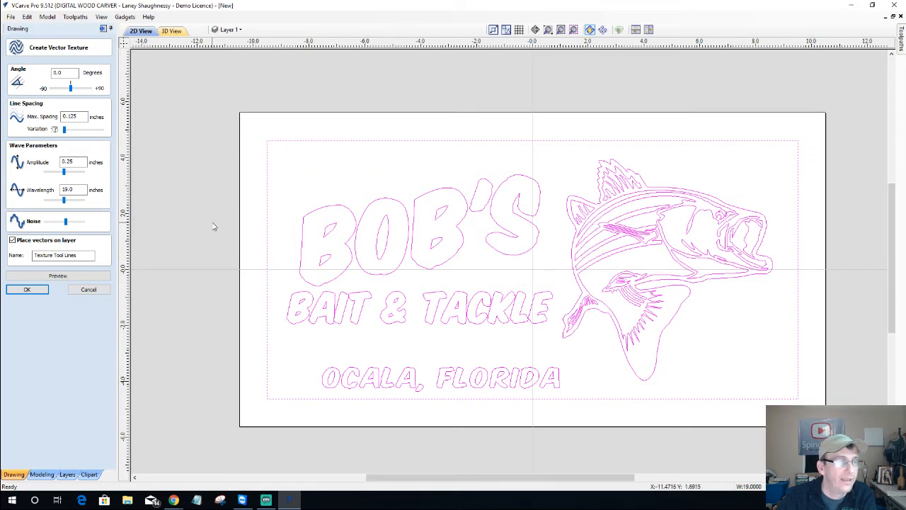
Preview and inspect the wavy vector texture inside the border, then cancel it
left_click(62, 277)
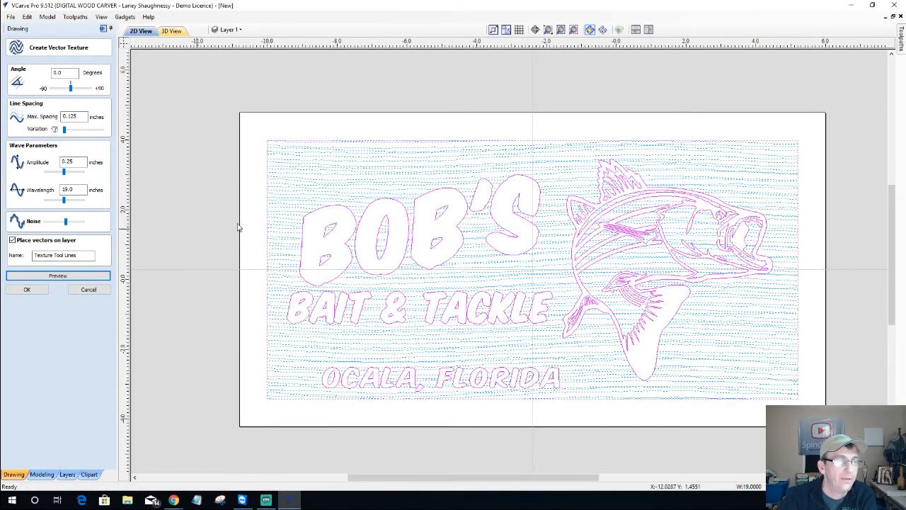
scroll(265, 243, "up", 6)
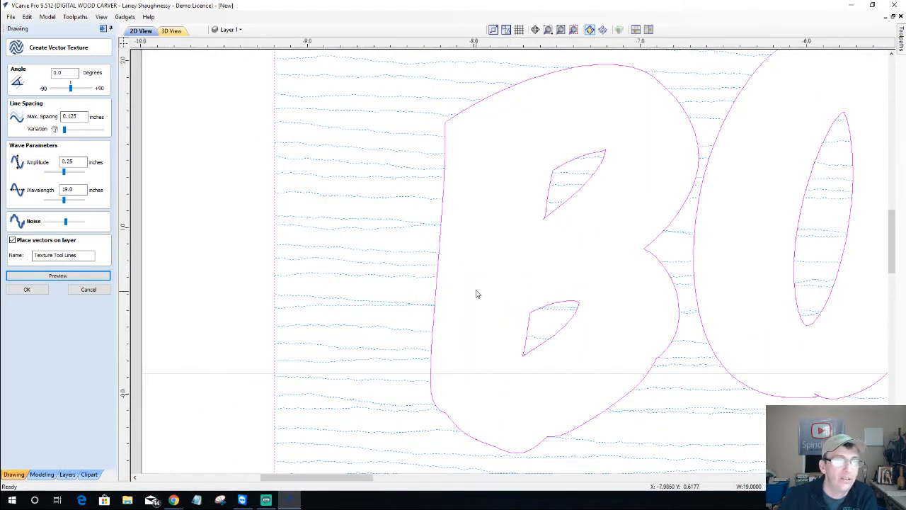
scroll(477, 293, "up", 1)
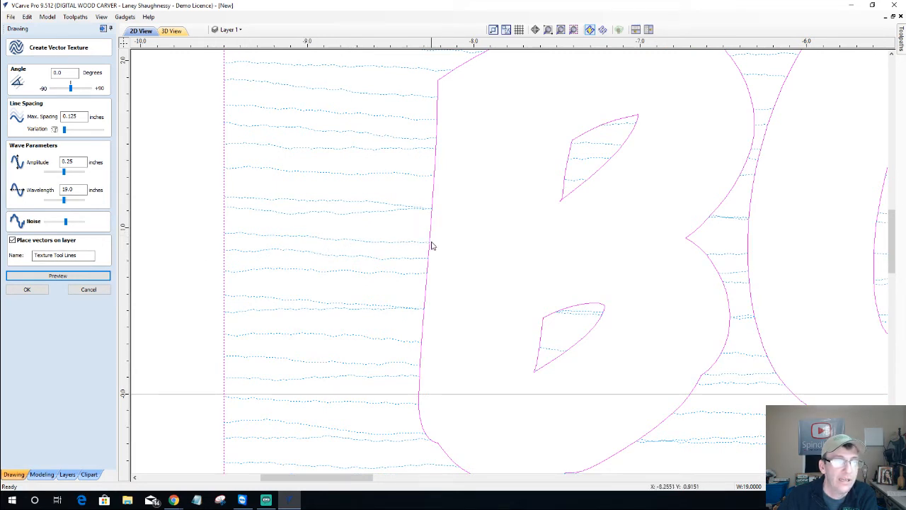
scroll(433, 233, "down", 5)
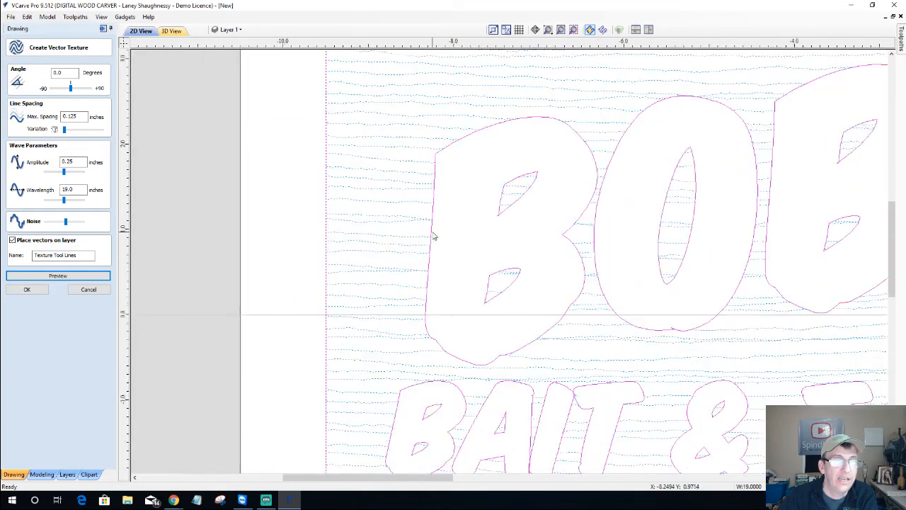
scroll(434, 237, "down", 3)
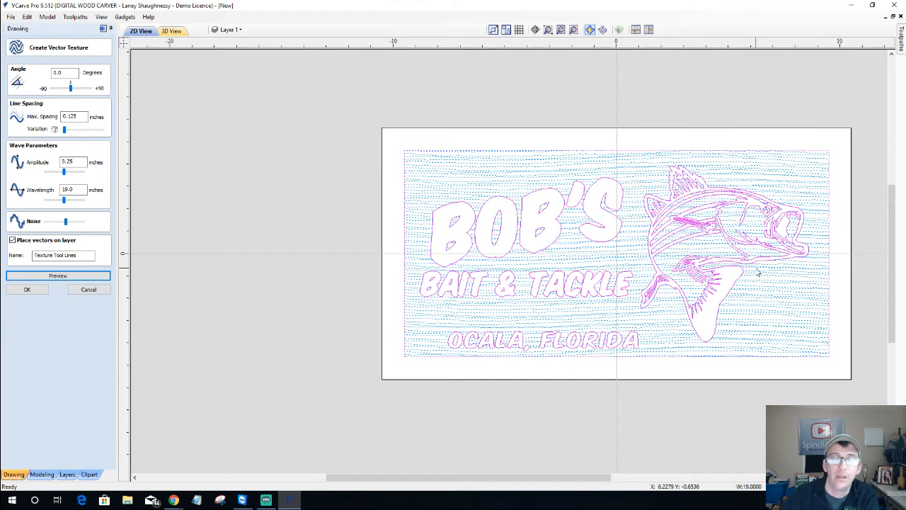
scroll(705, 250, "up", 3)
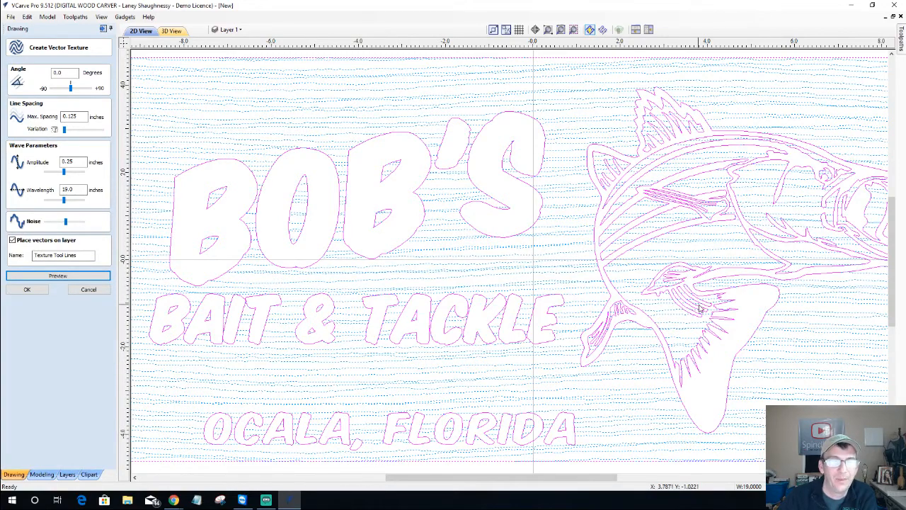
scroll(694, 301, "down", 1)
scroll(694, 301, "down", 1)
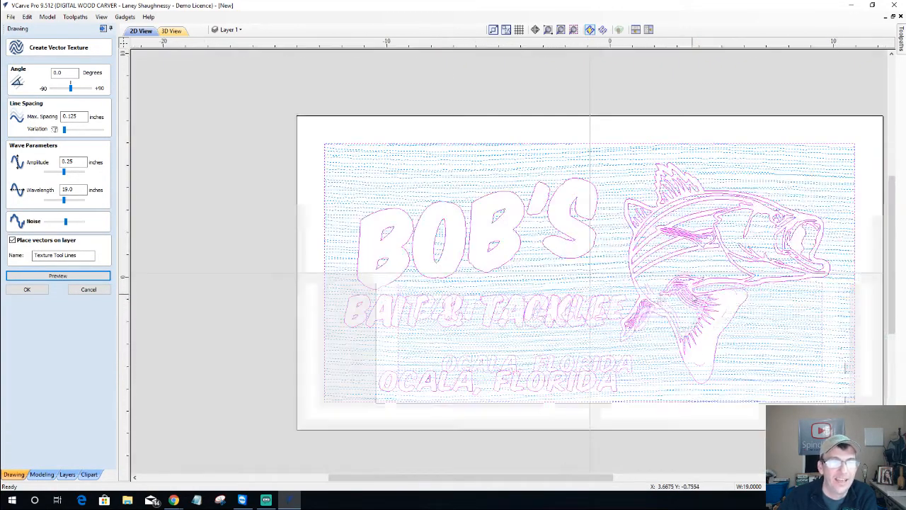
scroll(687, 284, "down", 1)
scroll(290, 304, "up", 2)
scroll(495, 266, "up", 2)
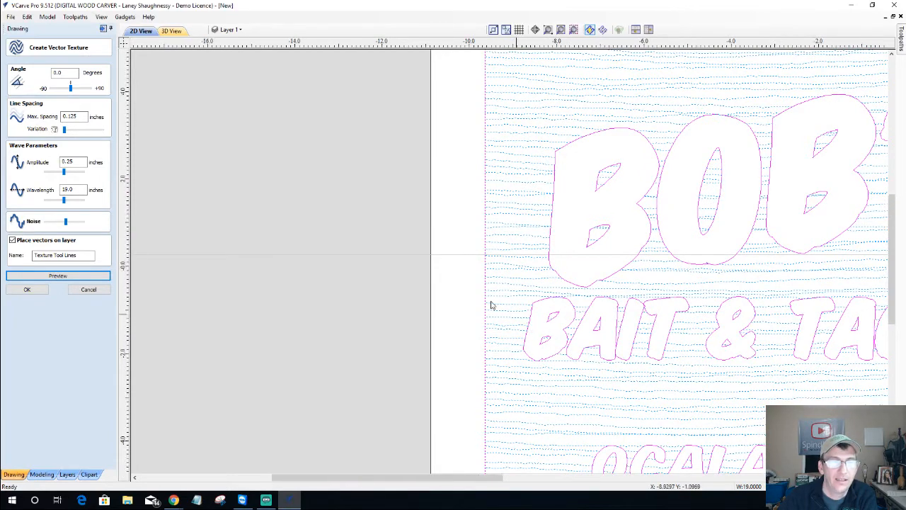
scroll(489, 306, "down", 2)
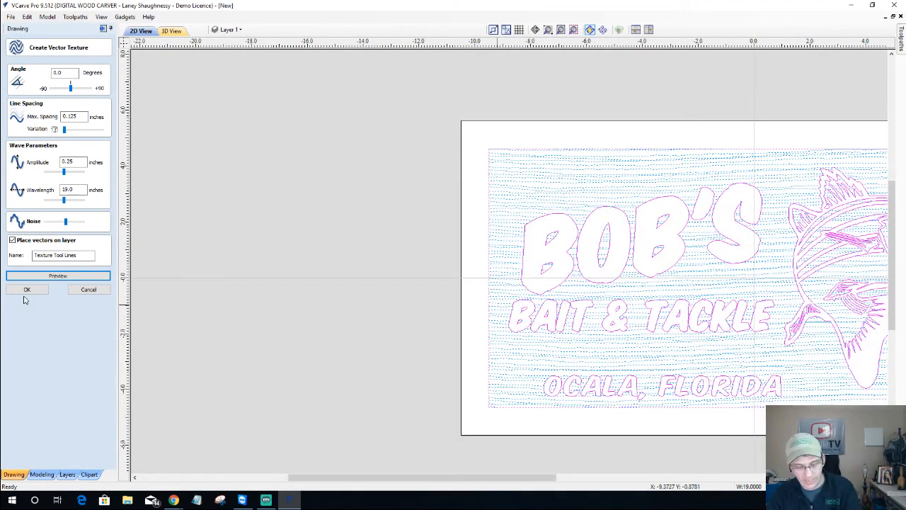
left_click(87, 290)
left_click_drag(440, 478, 547, 482)
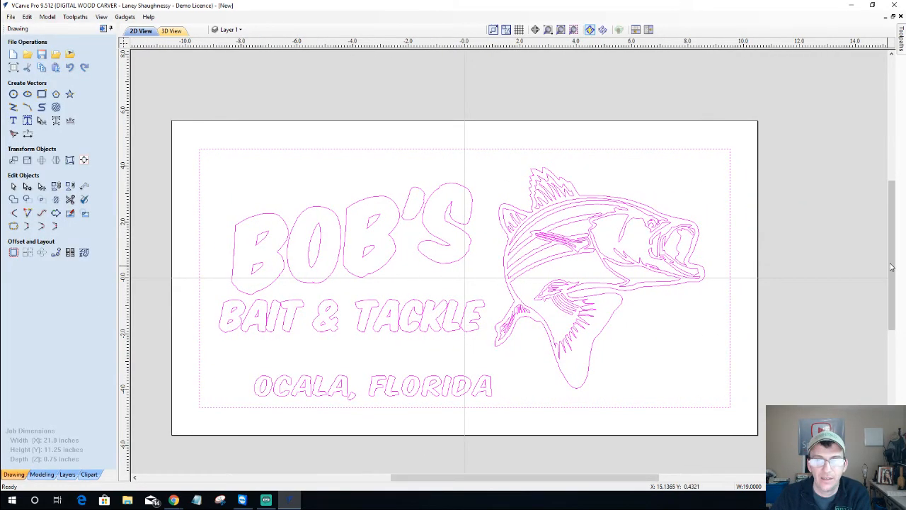
Ungroup the bass fish, select its outer outline, and group it again
left_click_drag(889, 262, 889, 283)
scroll(182, 138, "up", 3)
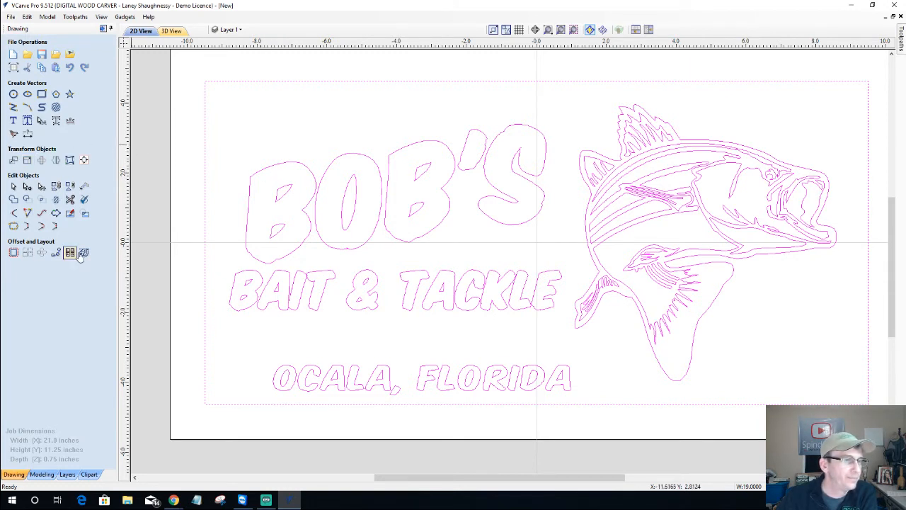
left_click(534, 247)
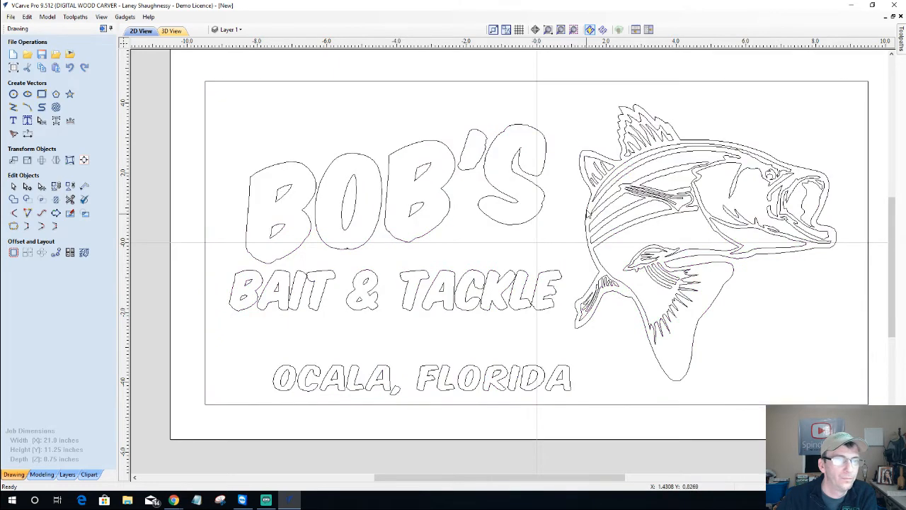
left_click(589, 208)
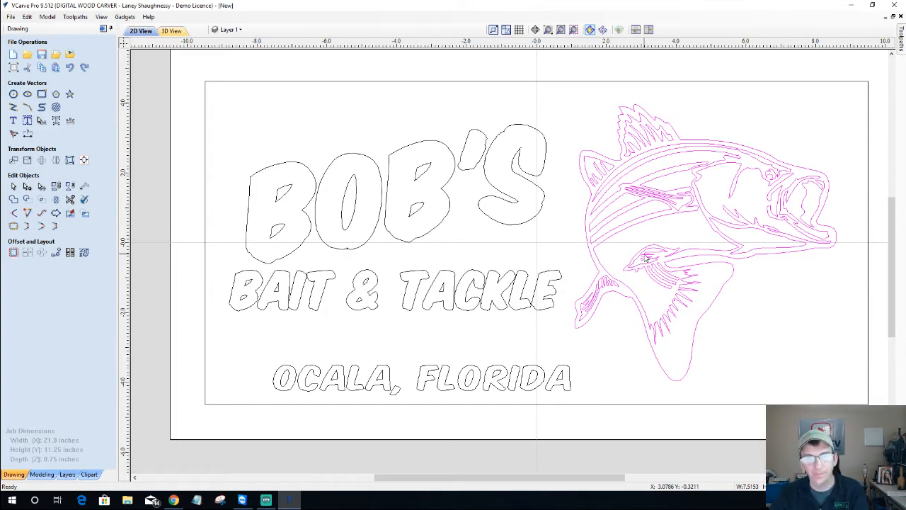
key("u")
left_click(603, 104)
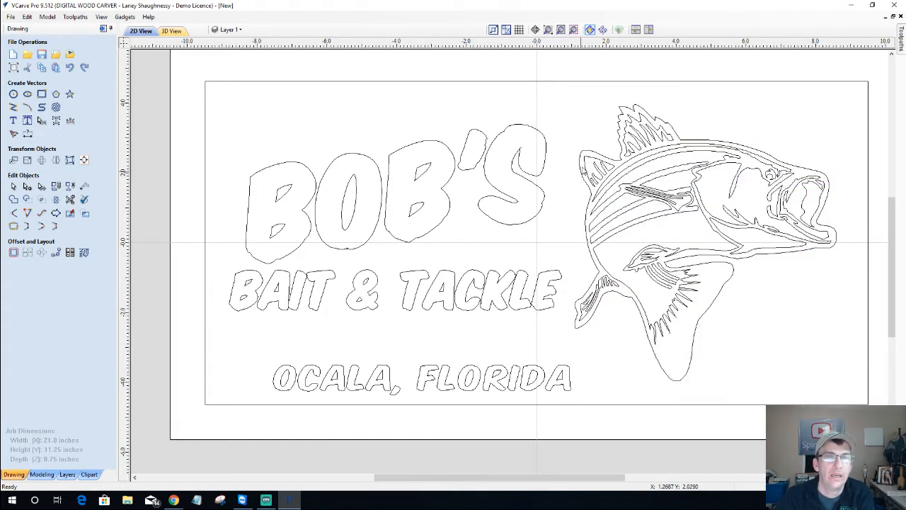
left_click(587, 154)
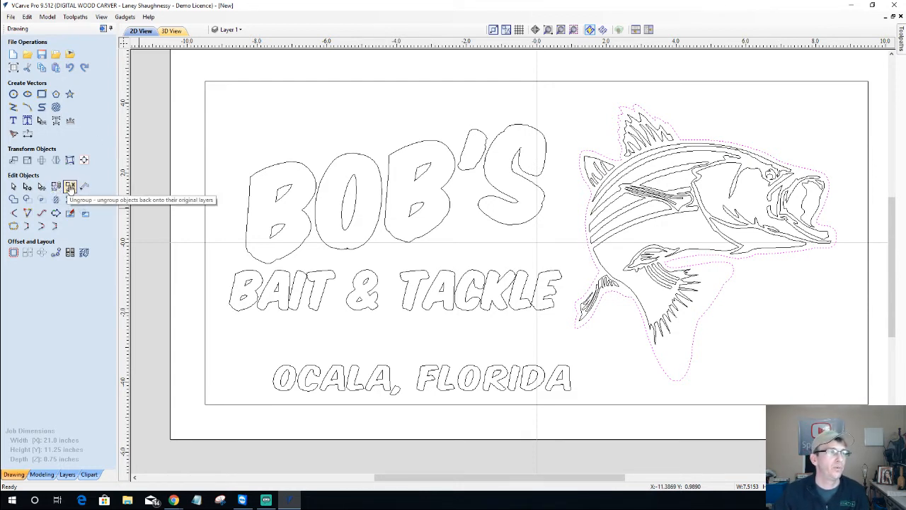
left_click(56, 186)
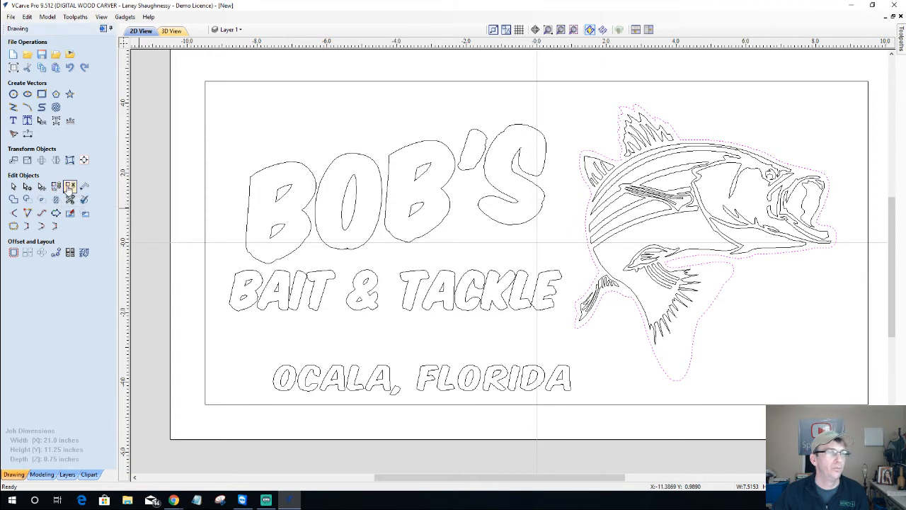
Select the fish together with BOB'S, BAIT & TACKLE and OCALA, FLORIDA
left_click(150, 17)
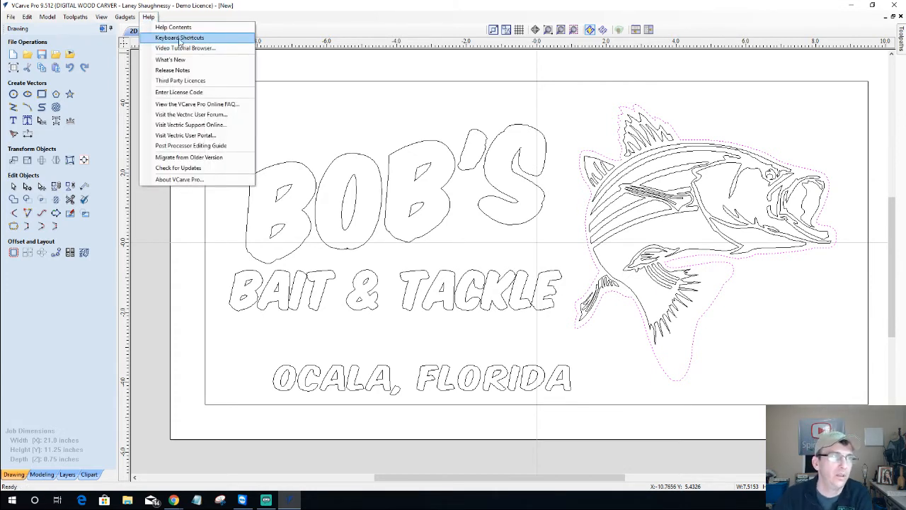
left_click(148, 206)
left_click(148, 206)
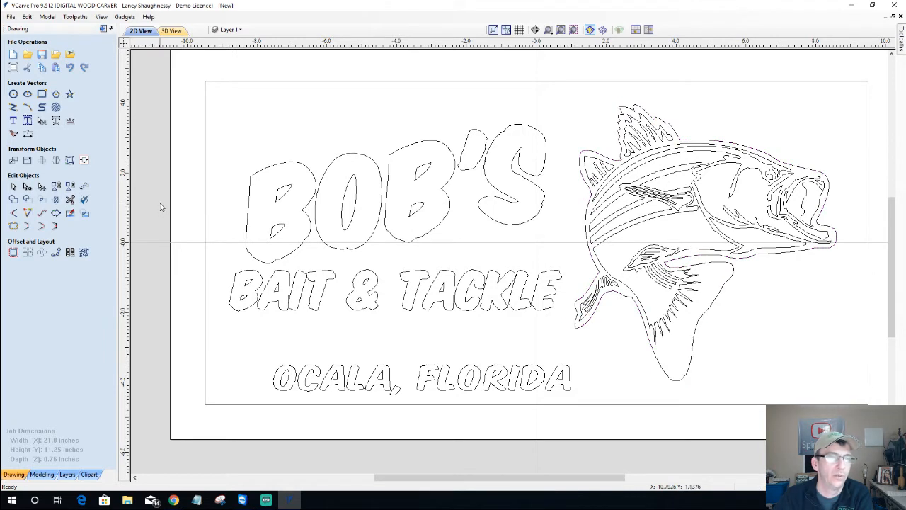
left_click(603, 155)
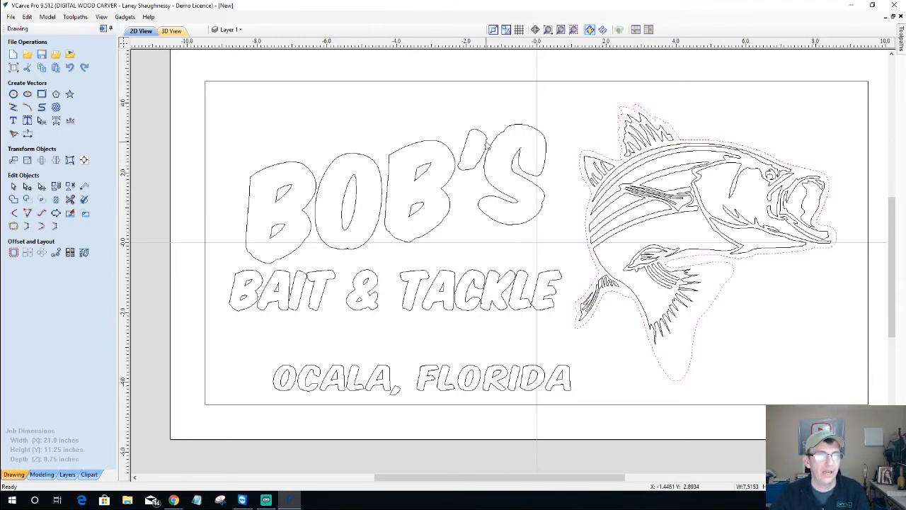
left_click(487, 145, "shift")
left_click(418, 303, "shift")
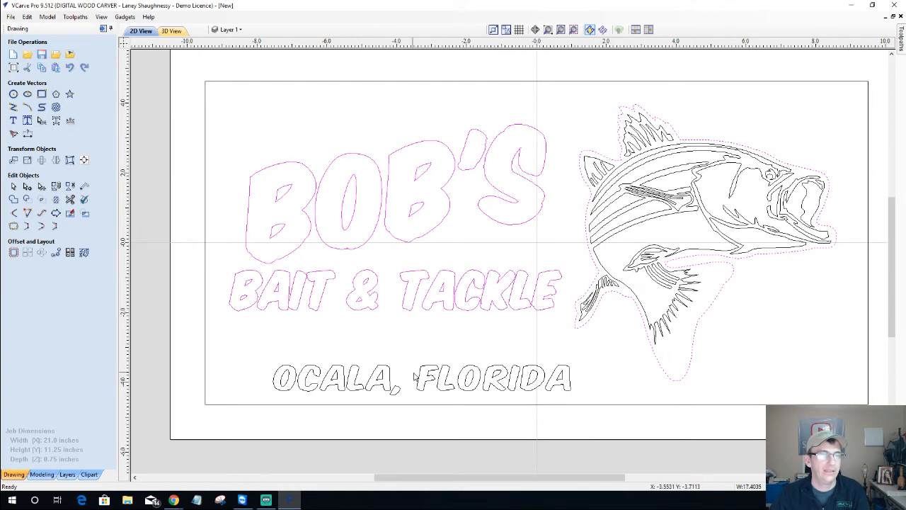
left_click(421, 378, "shift")
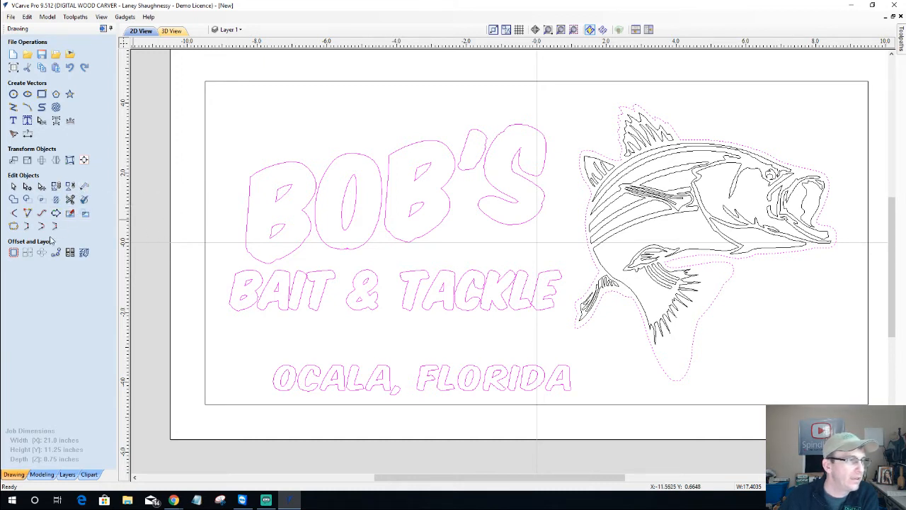
Set the 1.0 inch Offset direction to Outwards and close without applying
left_click(14, 255)
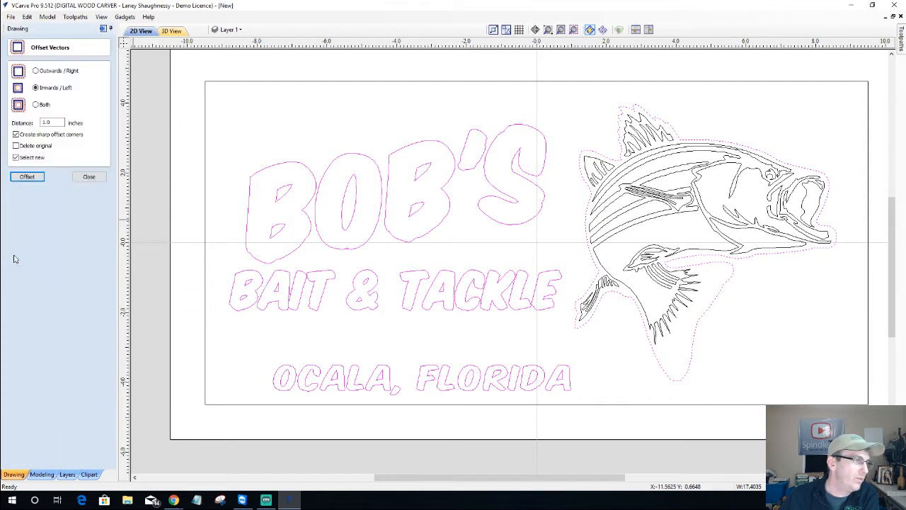
left_click(88, 178)
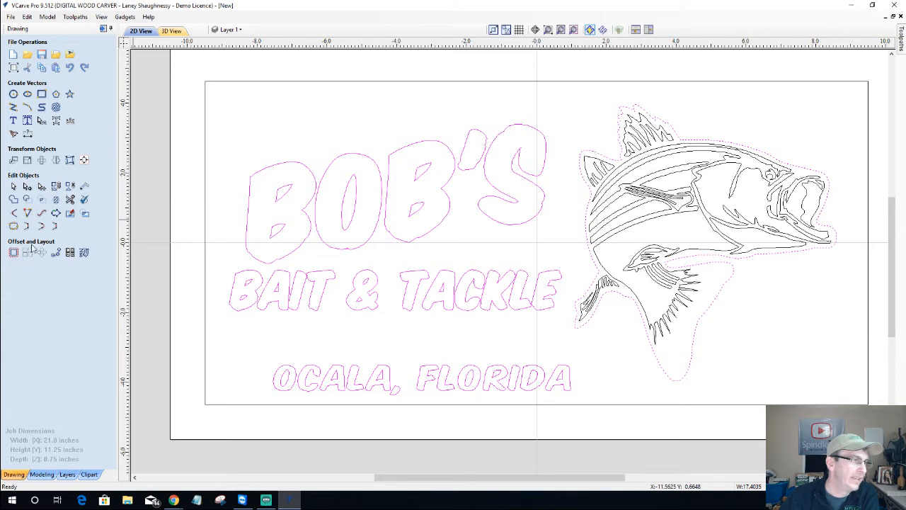
left_click(14, 252)
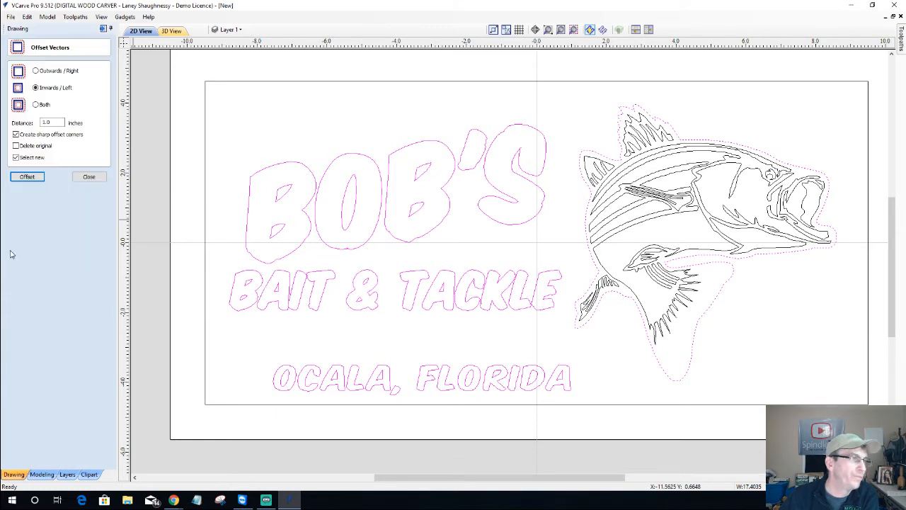
left_click(36, 71)
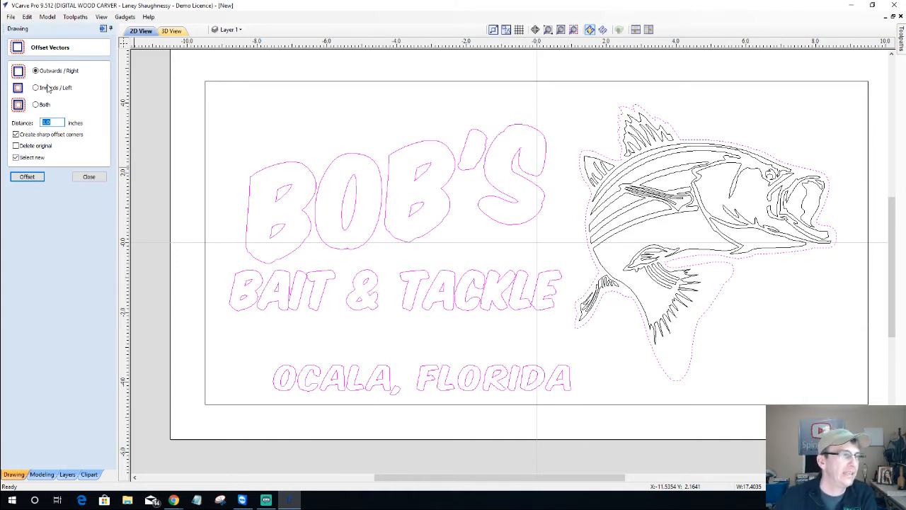
left_click(88, 177)
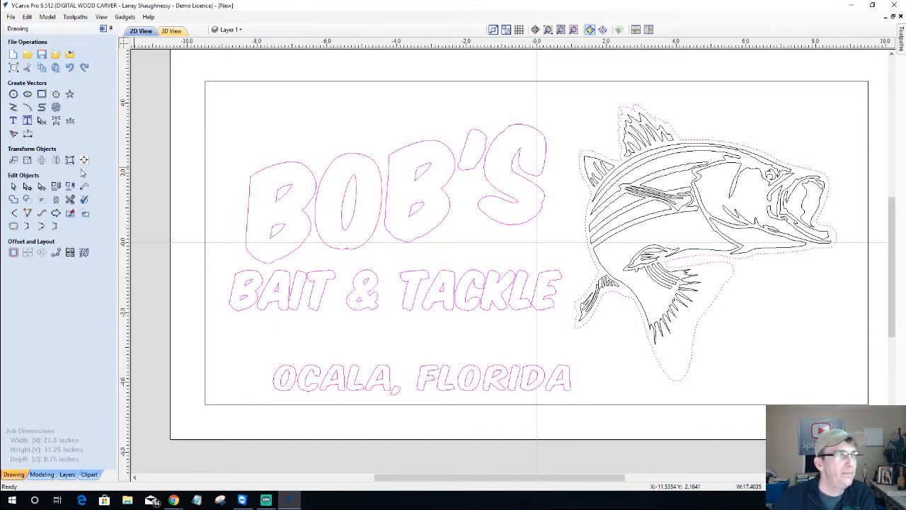
scroll(392, 132, "up", 5)
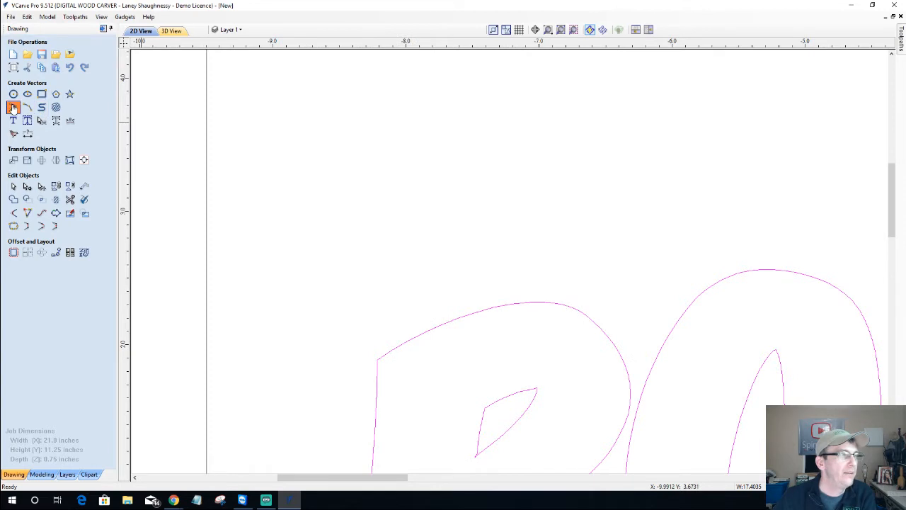
Draw a three-point V polyline above the B
left_click(12, 108)
left_click(345, 129)
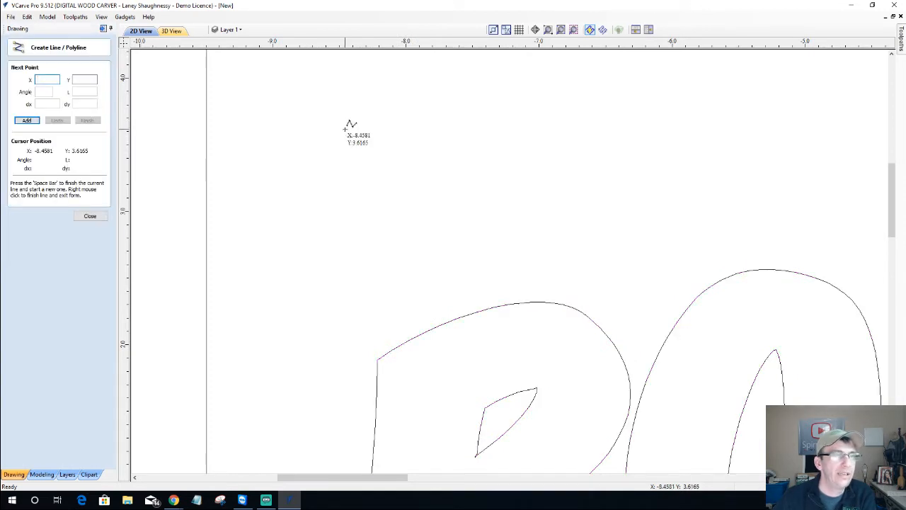
left_click(373, 177)
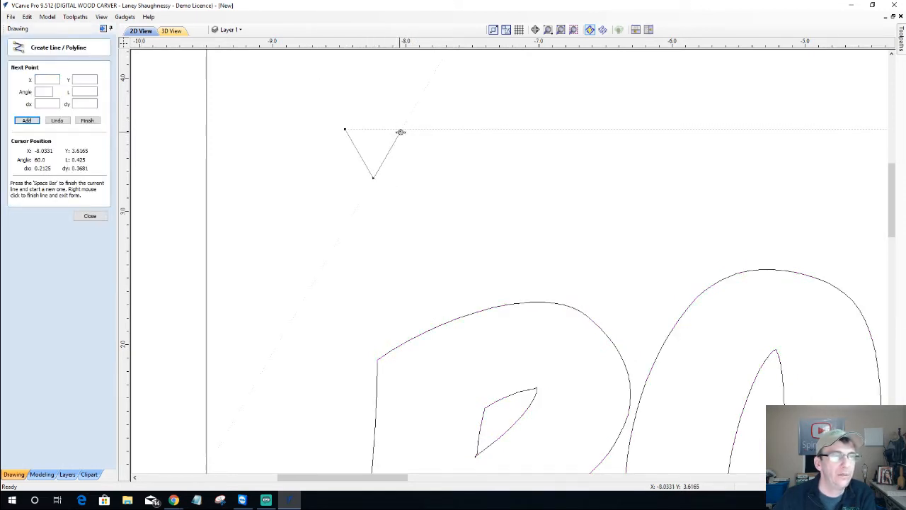
left_click(401, 129)
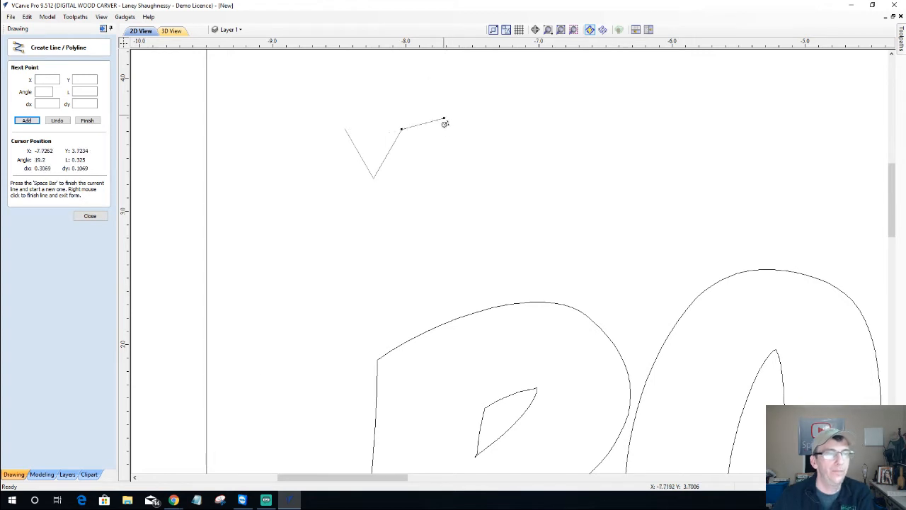
key("space")
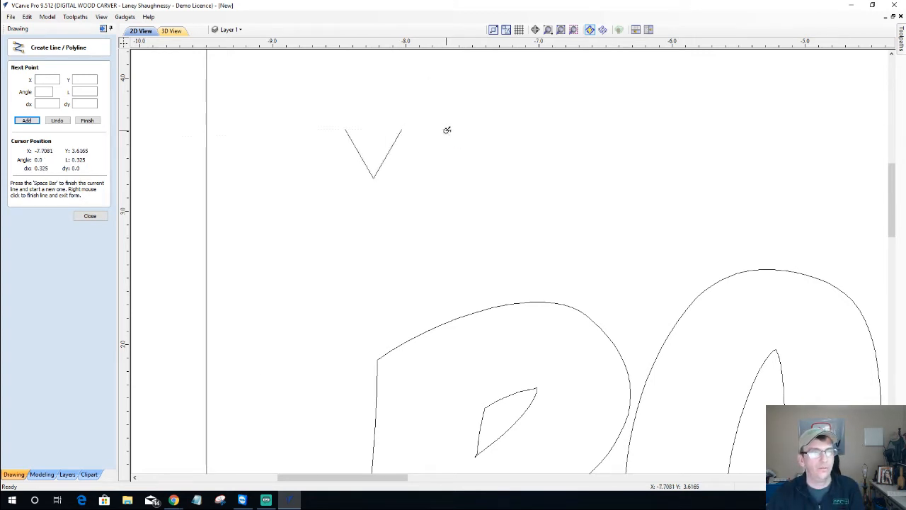
right_click(210, 180)
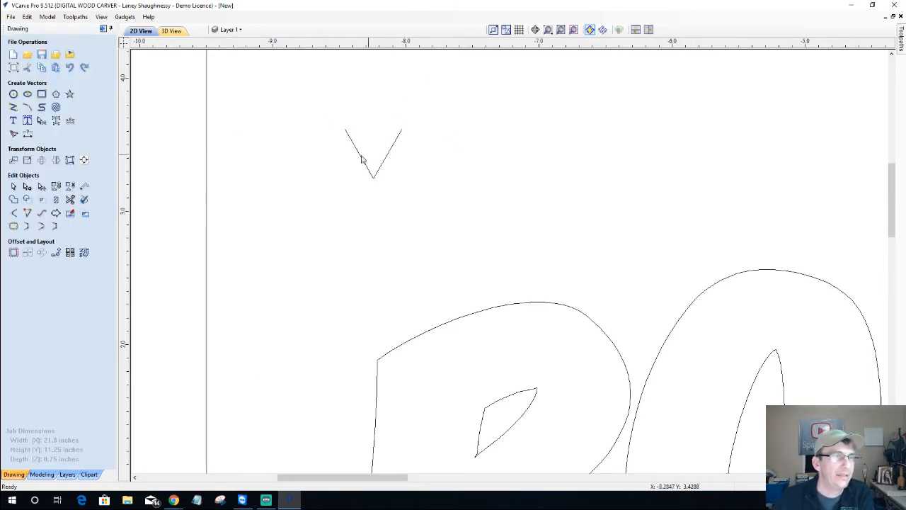
left_click(361, 160)
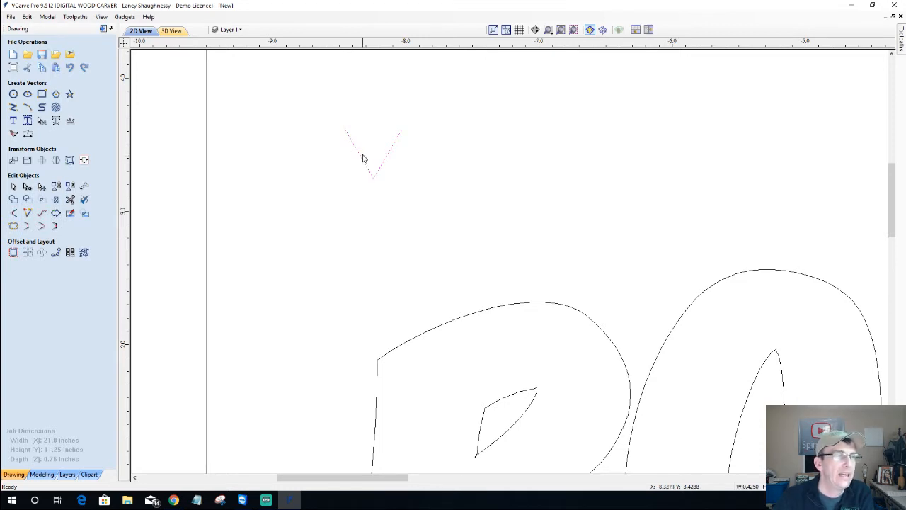
Draw a horizontal line right from the V's bottom vertex and select it
left_click(13, 107)
left_click(373, 177)
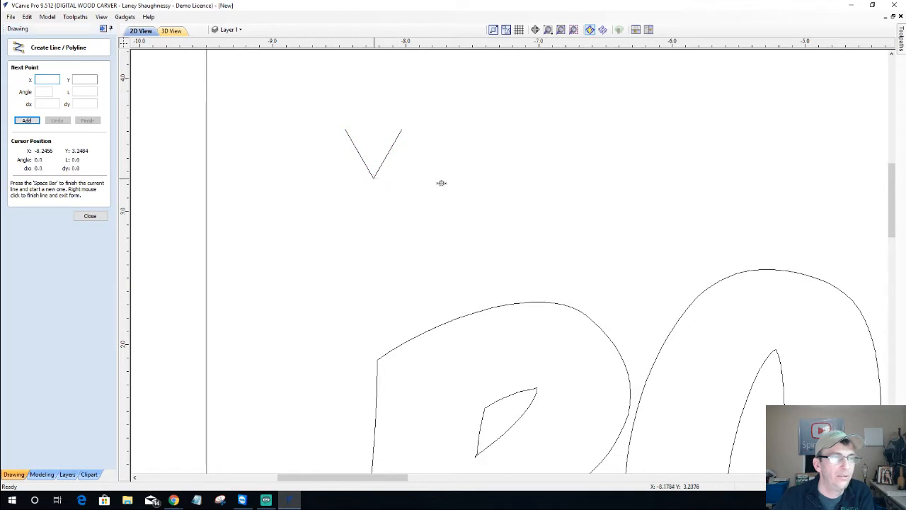
left_click(497, 177)
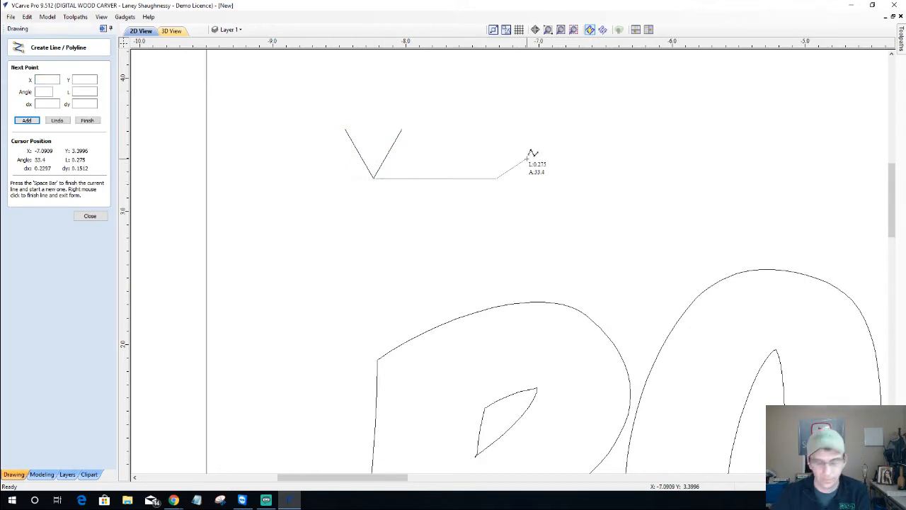
key("space")
left_click(89, 216)
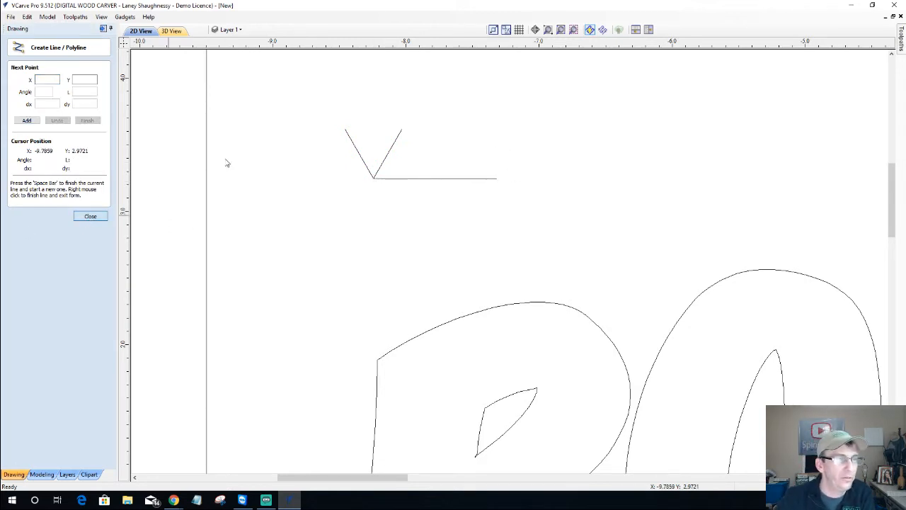
scroll(237, 159, "up", 2)
scroll(729, 89, "up", 1)
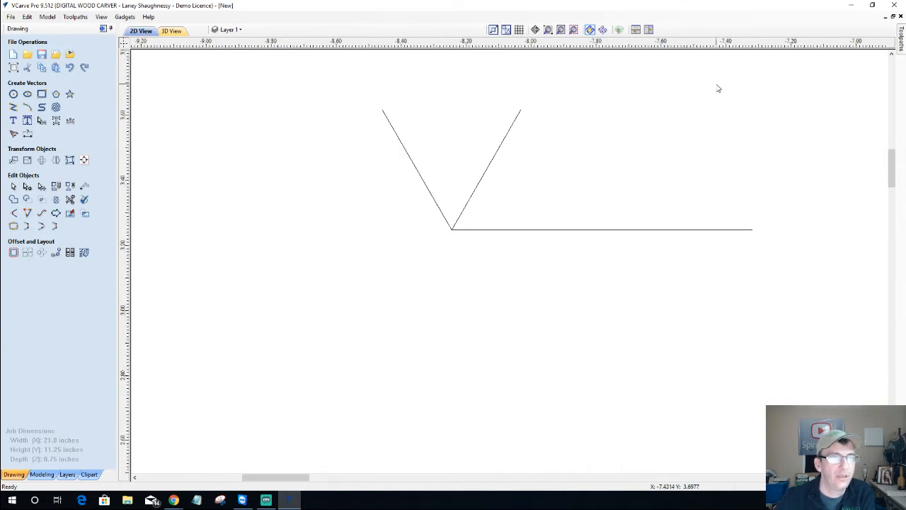
scroll(716, 89, "up", 1)
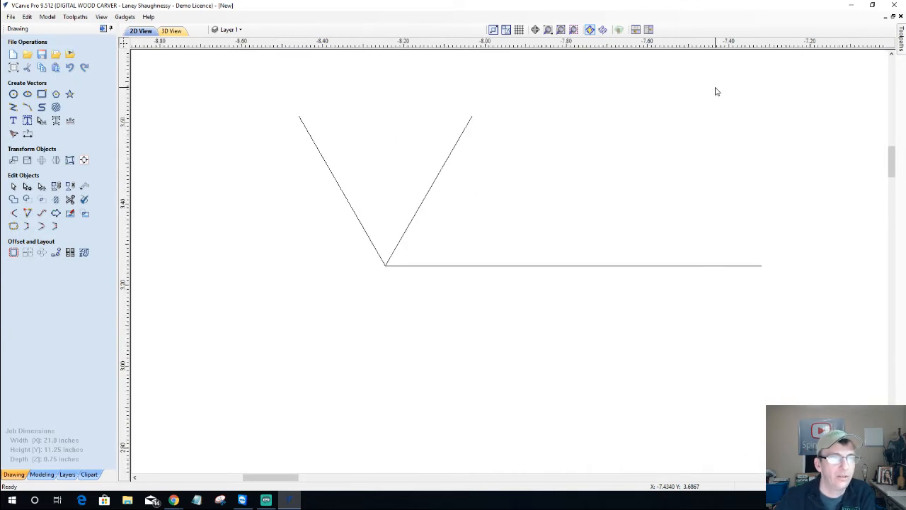
left_click(397, 248)
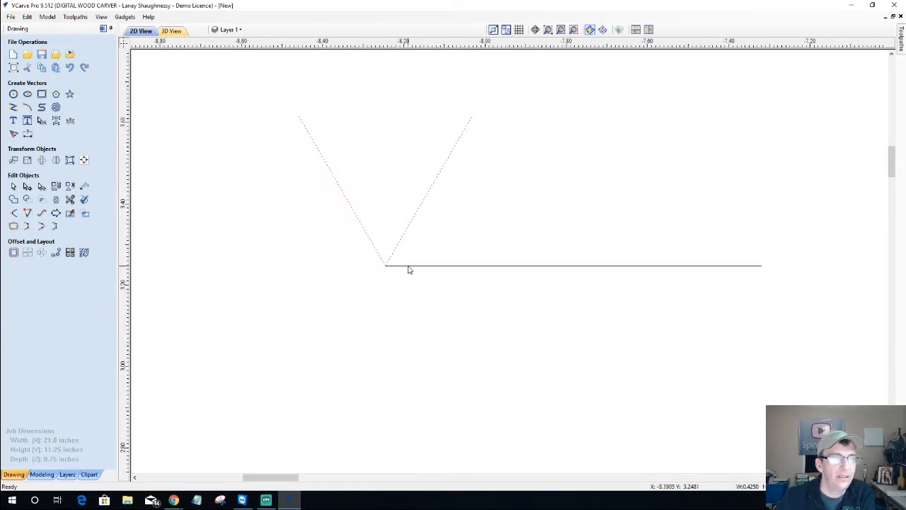
left_click(408, 267)
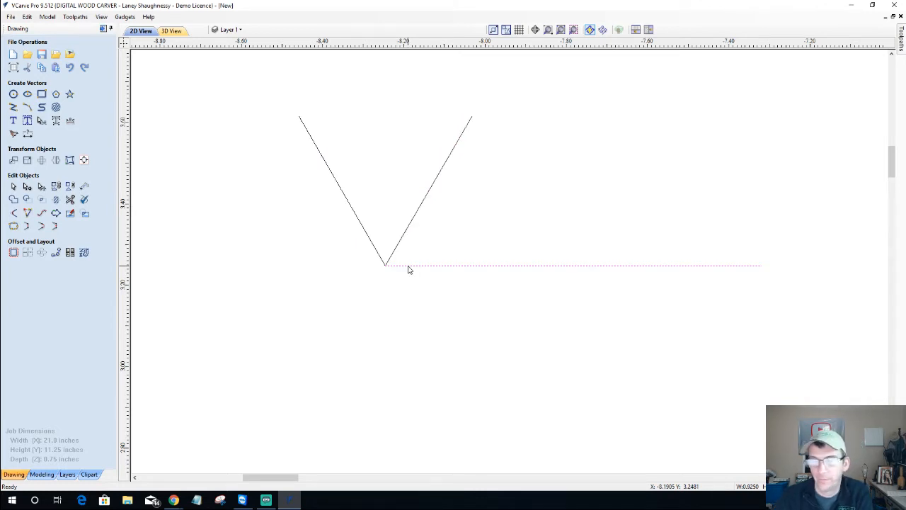
left_click(408, 266)
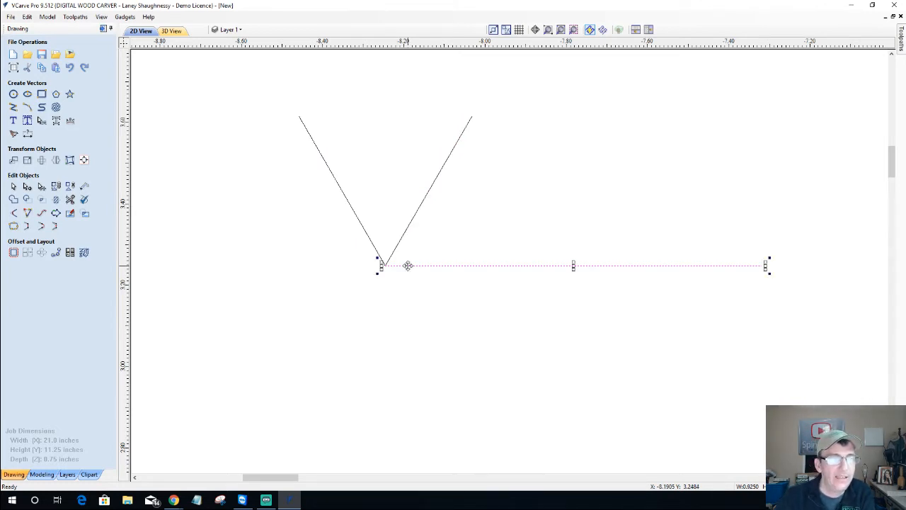
Move the horizontal line up by a relative 0.125 inches in Y
left_click(13, 161)
left_click(57, 111)
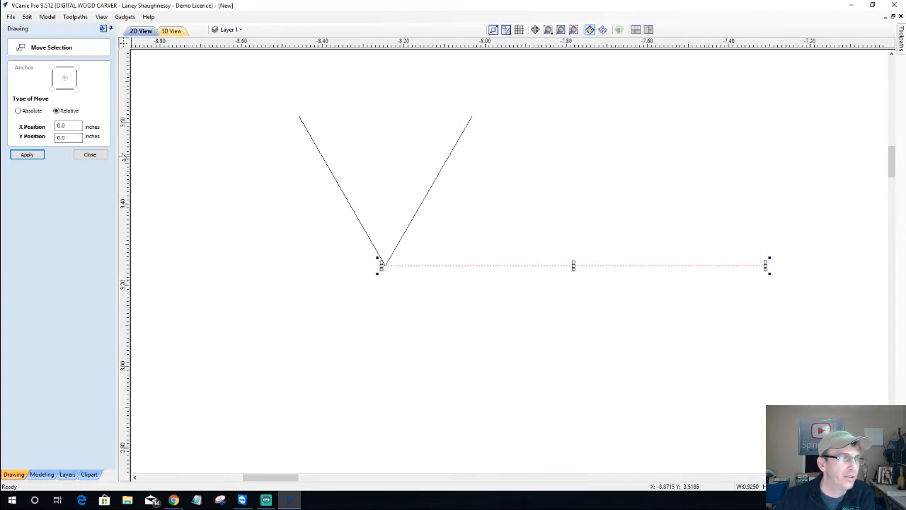
double_click(67, 137)
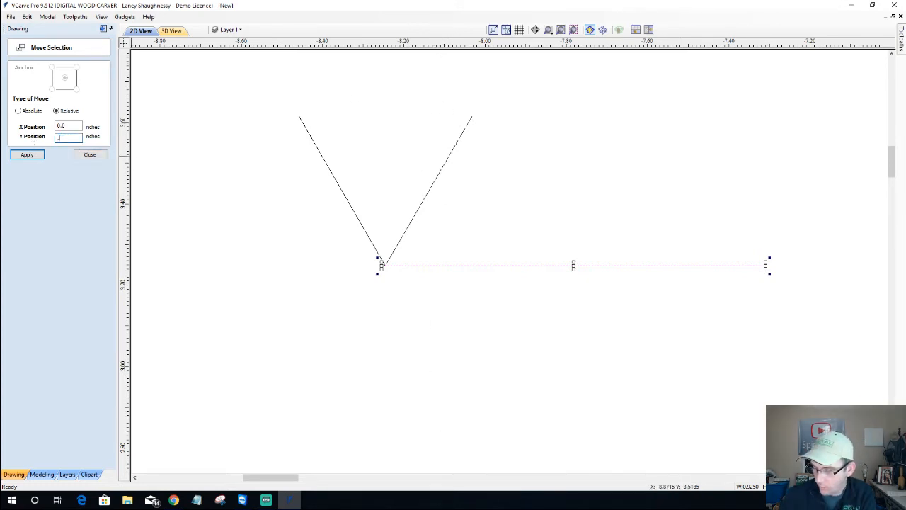
type(".125")
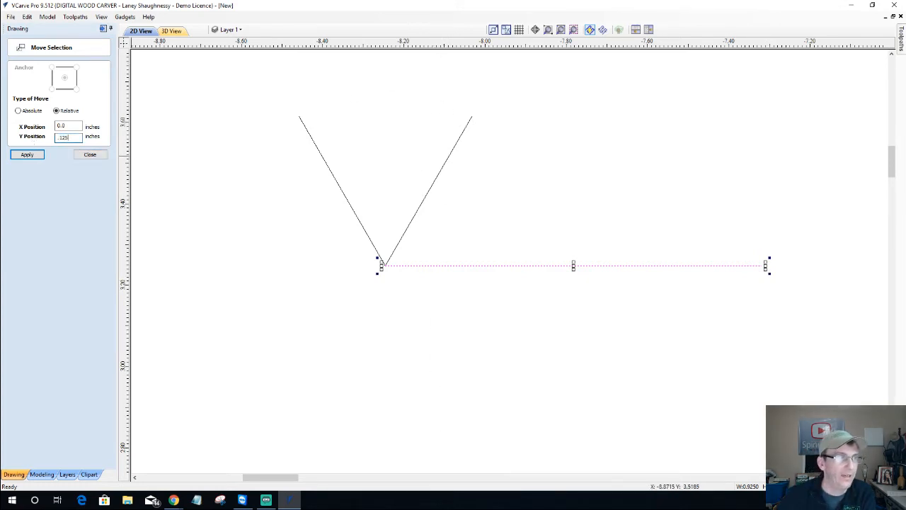
left_click(26, 155)
left_click(100, 156)
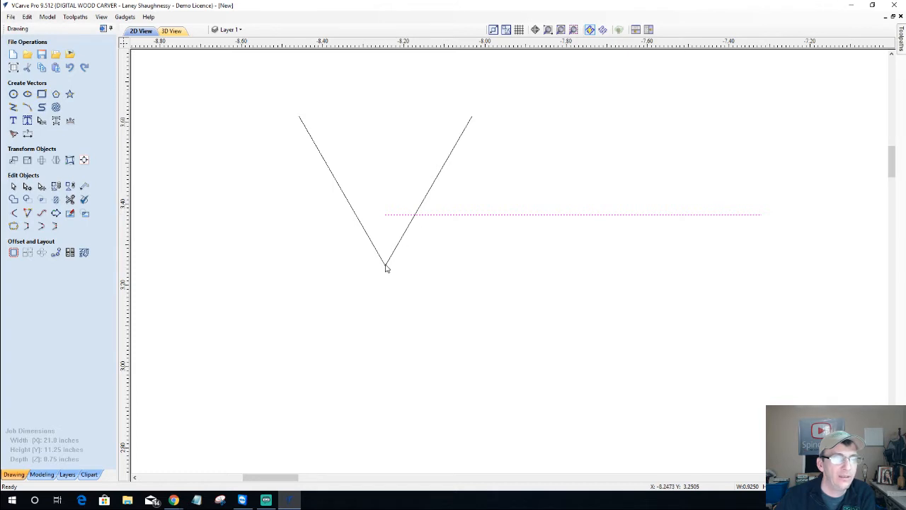
left_click(431, 215)
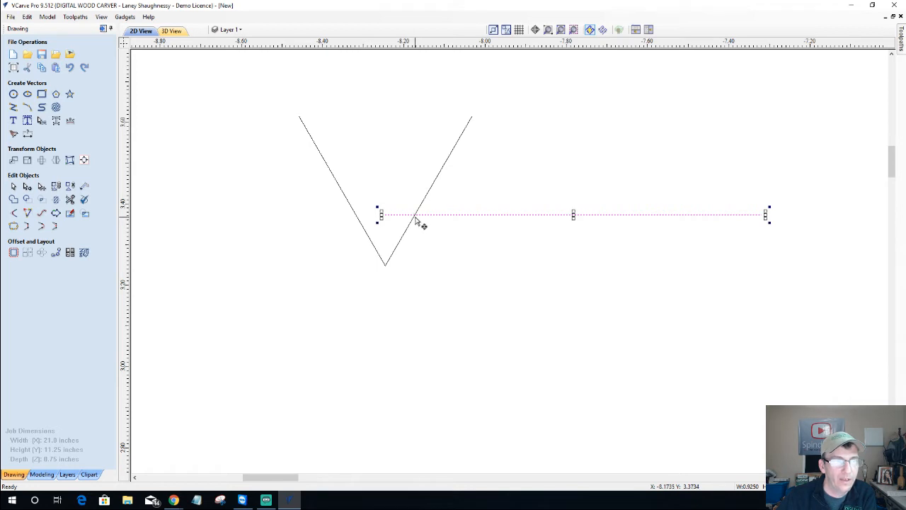
left_click(13, 107)
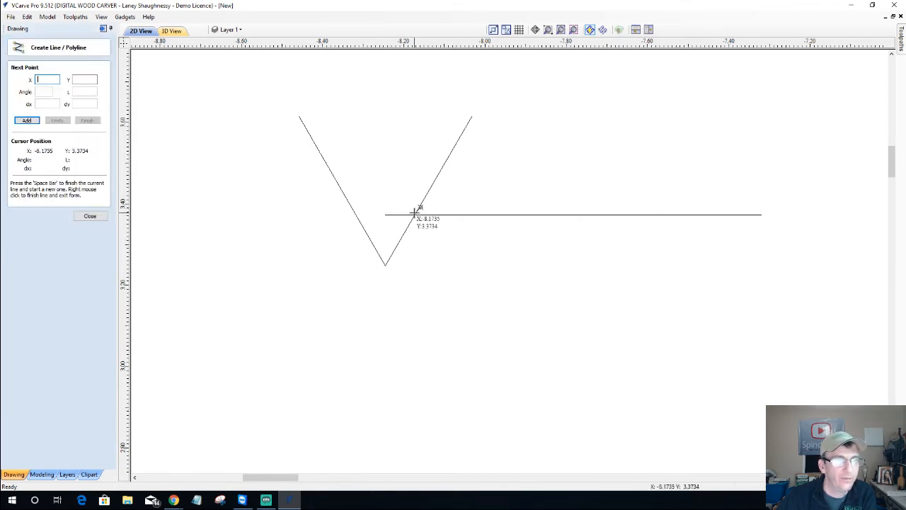
left_click(415, 212)
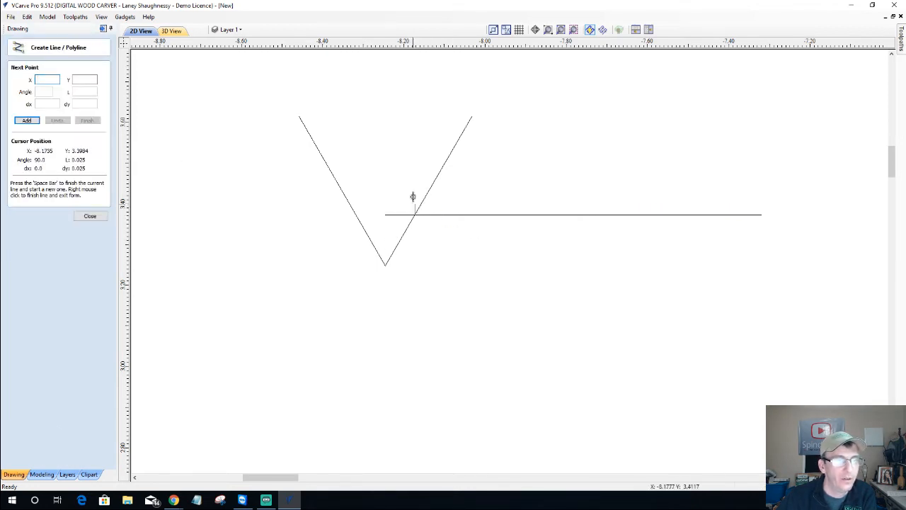
left_click(415, 252)
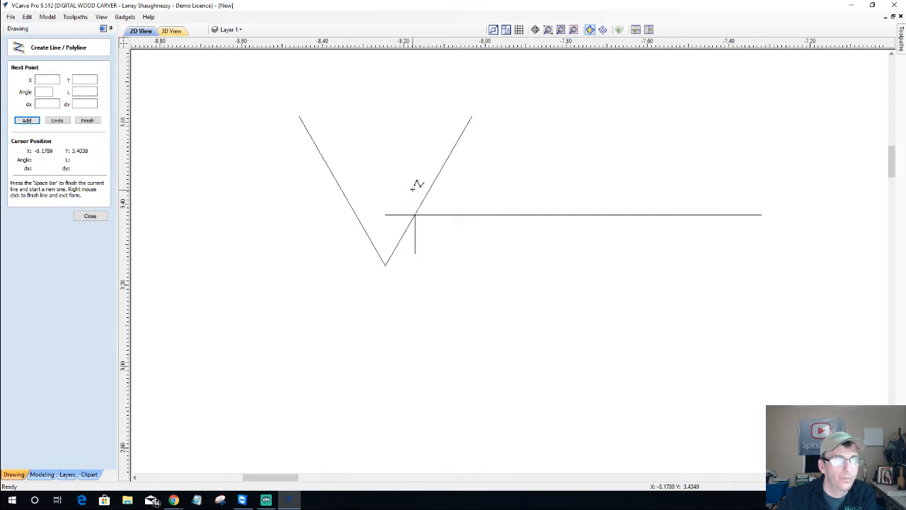
key("space")
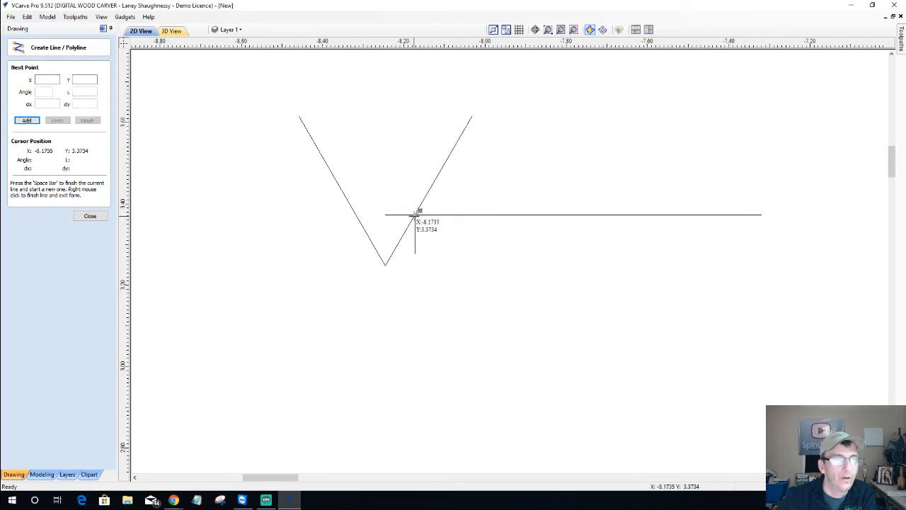
left_click(415, 213)
left_click(411, 192)
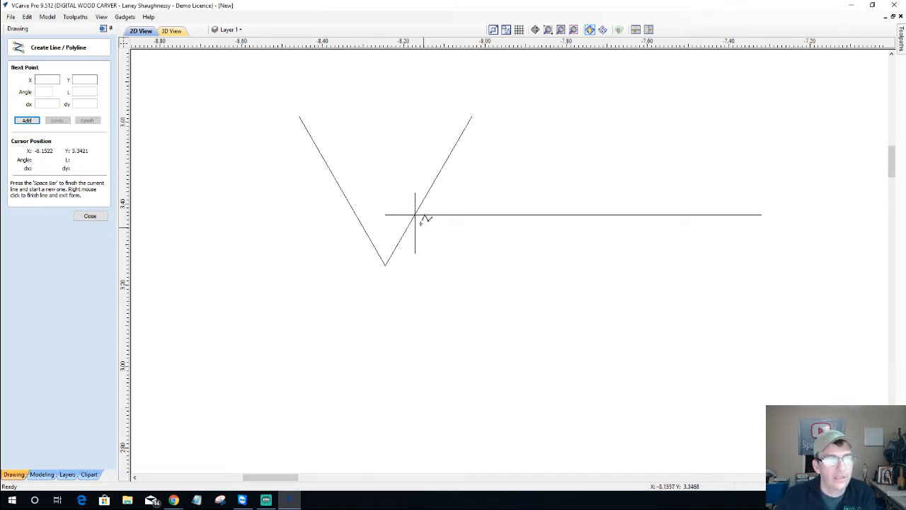
left_click(102, 217)
scroll(390, 207, "up", 3)
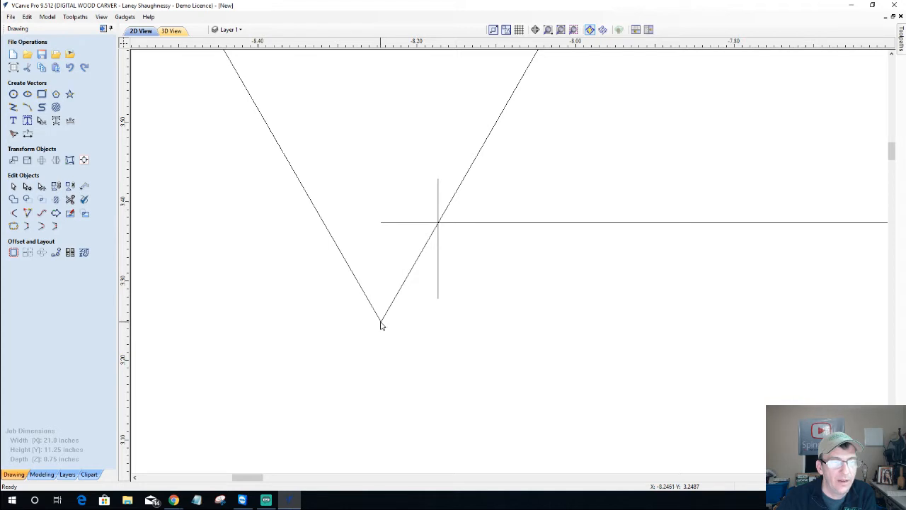
left_click(439, 296)
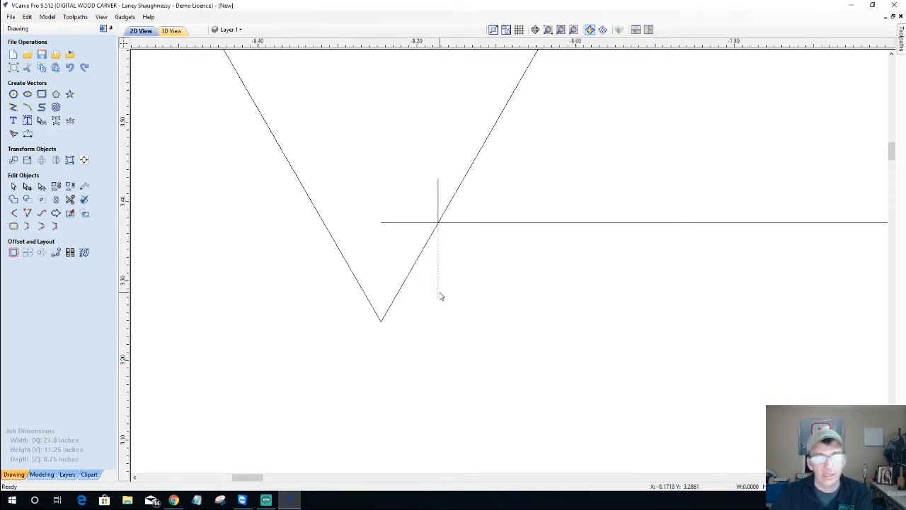
key("Delete")
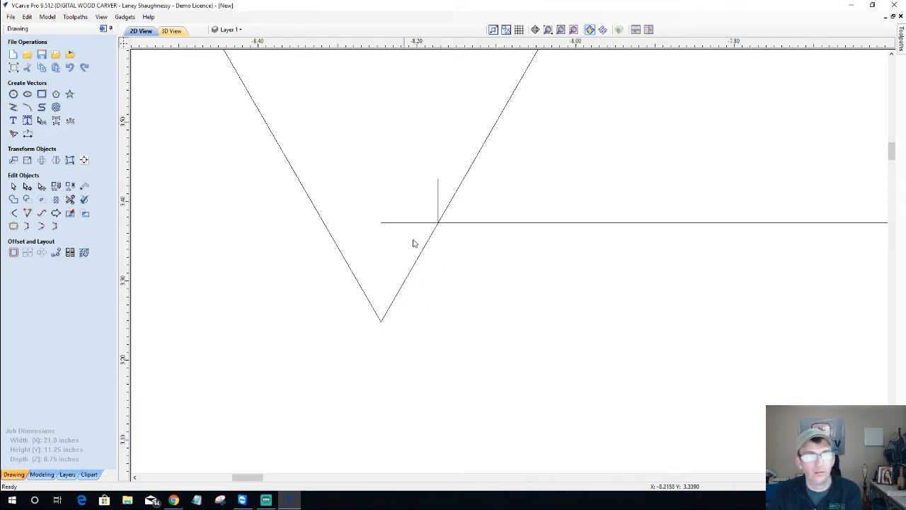
left_click(440, 188)
key("Delete")
scroll(441, 222, "down", 1)
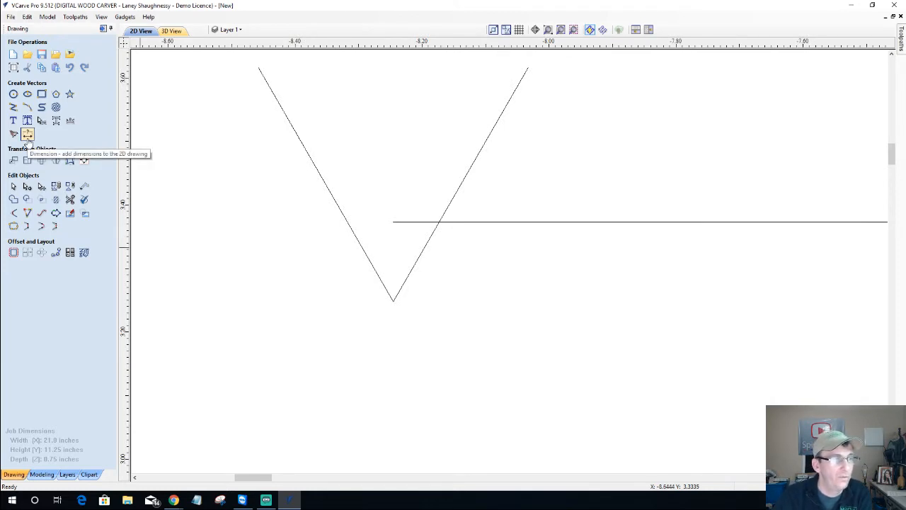
Add a horizontal dimension from the V's tip to the raised line's crossing, reading 0.0722
left_click(28, 135)
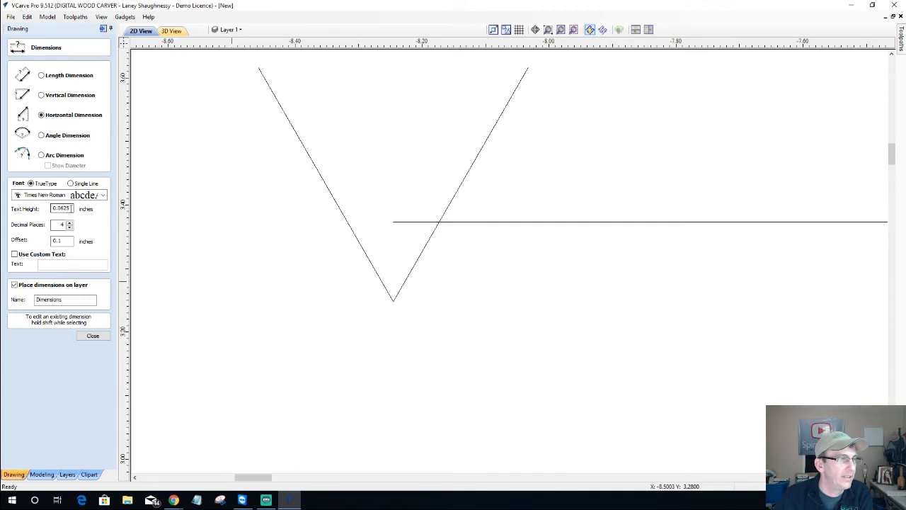
left_click_drag(70, 208, 23, 210)
scroll(400, 300, "down", 3)
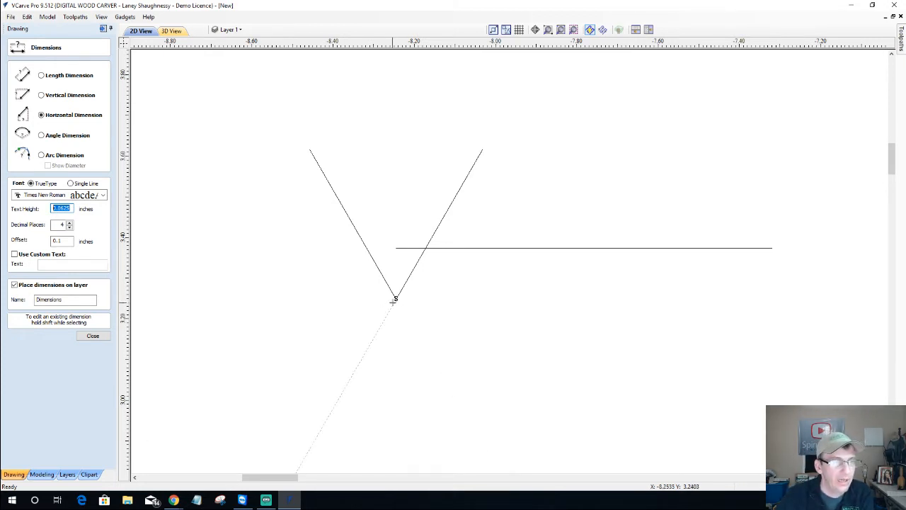
left_click(396, 300)
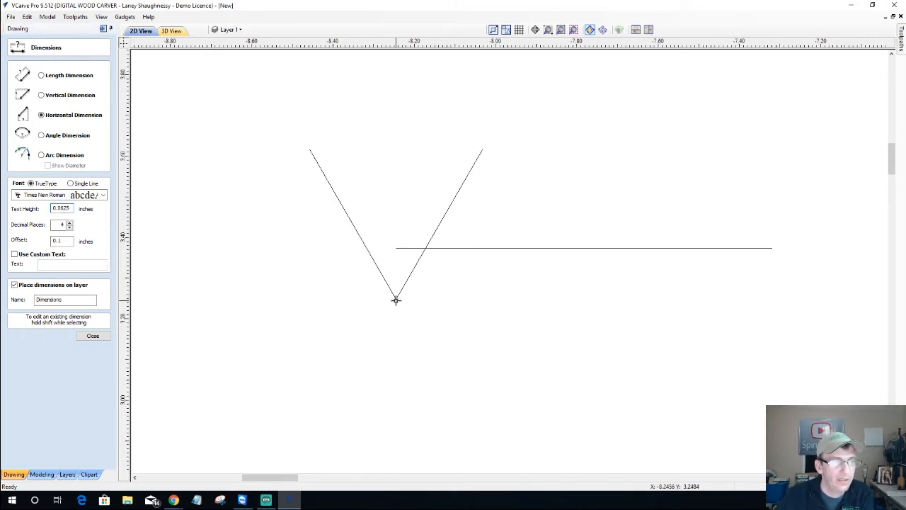
scroll(425, 255, "up", 2)
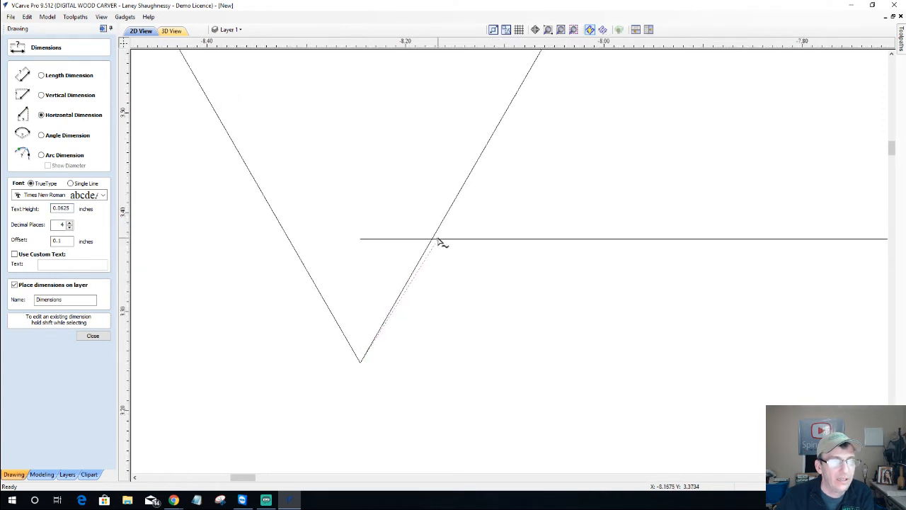
left_click(434, 239)
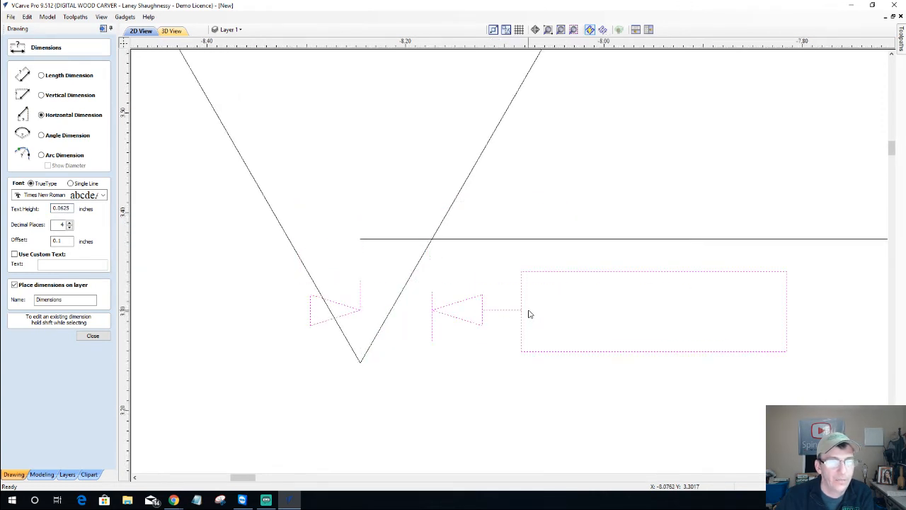
left_click(553, 323)
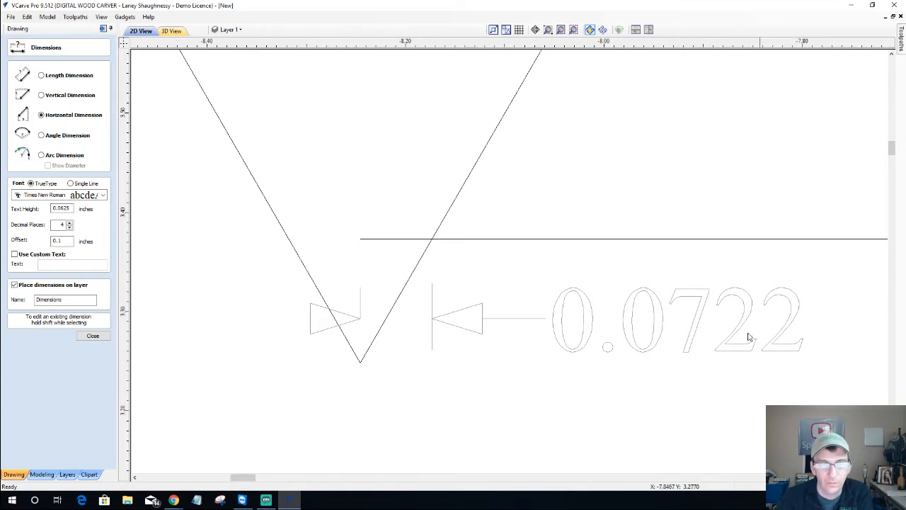
scroll(662, 301, "down", 2)
scroll(659, 297, "down", 2)
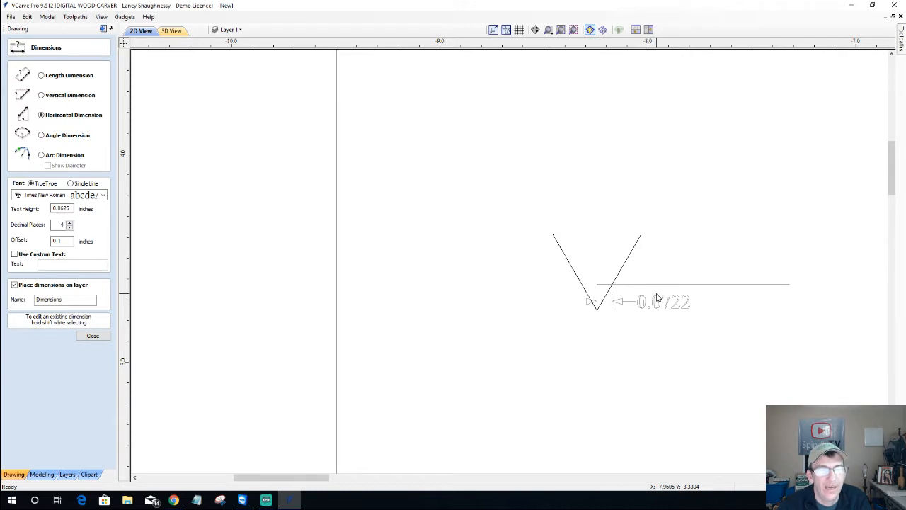
scroll(637, 294, "up", 4)
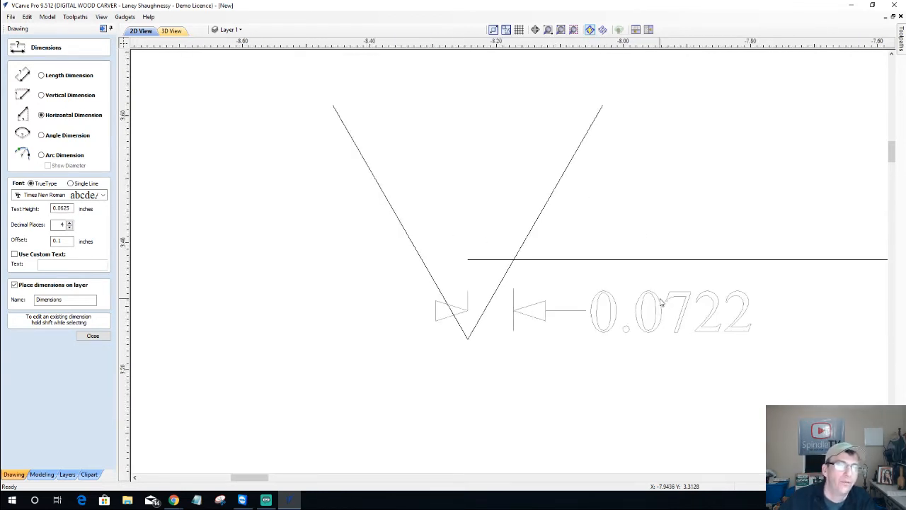
scroll(610, 352, "down", 2)
scroll(532, 376, "down", 2)
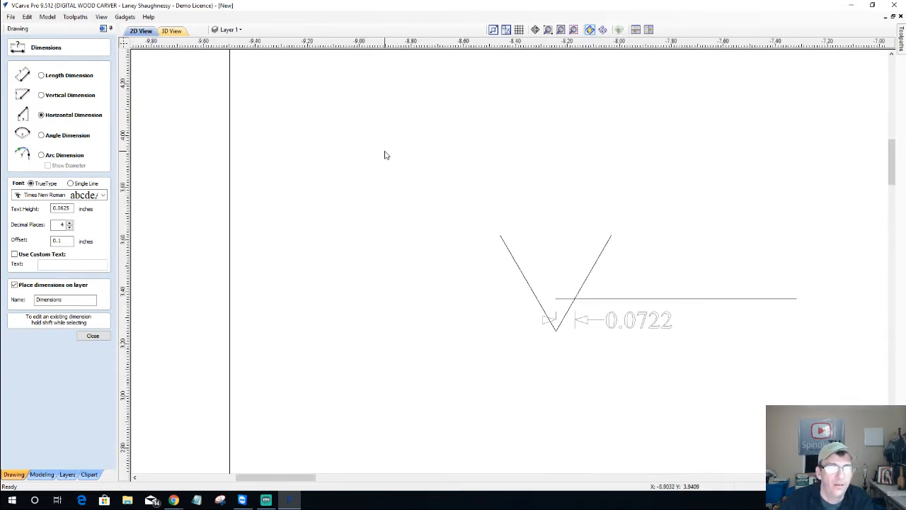
Box-select the V test lines with their 0.0722 dimension and delete them
left_click(241, 269)
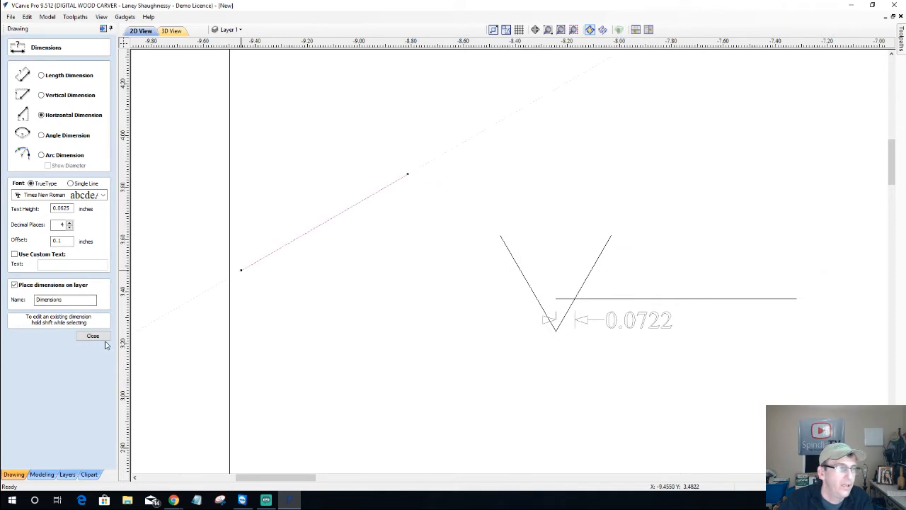
left_click(93, 336)
left_click_drag(440, 199, 864, 374)
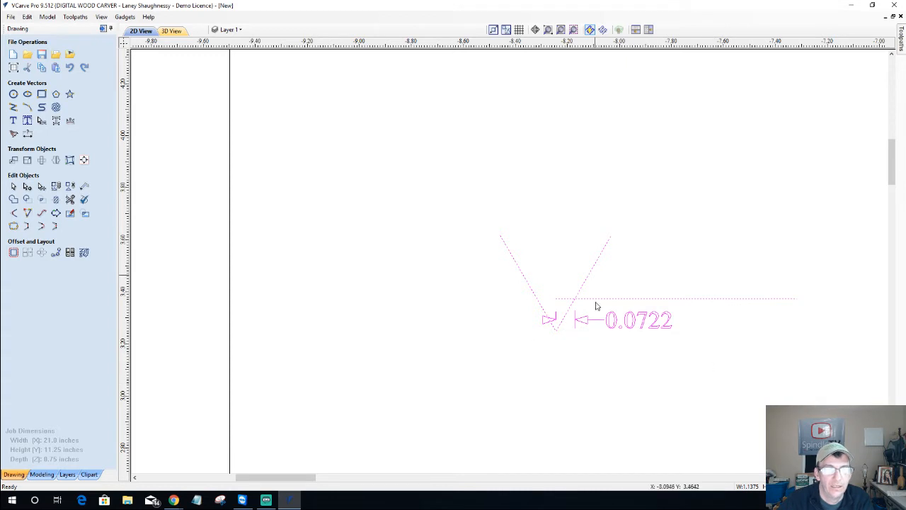
scroll(585, 347, "up", 2)
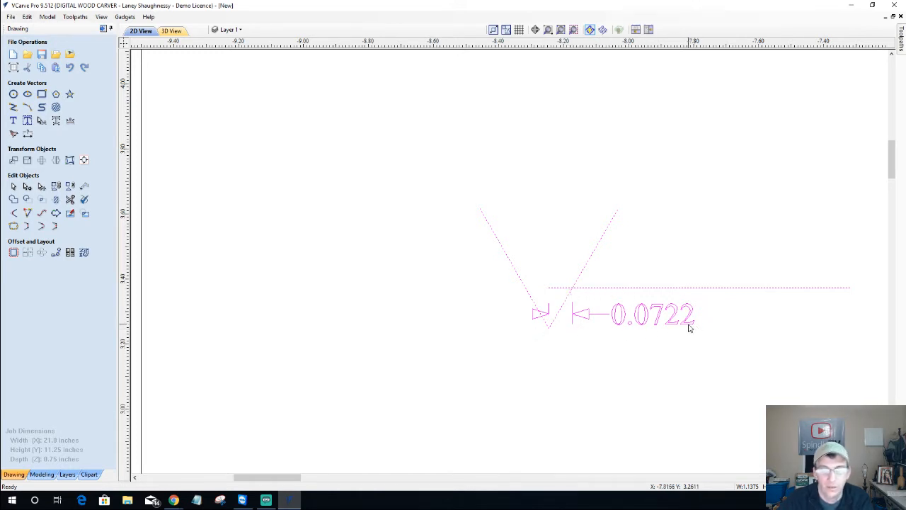
key("Delete")
scroll(228, 265, "down", 1)
scroll(307, 272, "down", 5)
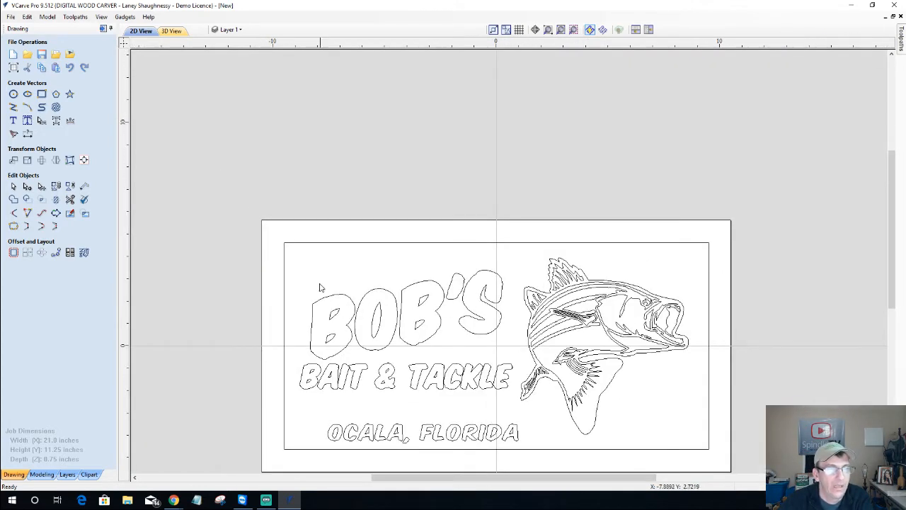
Select BOB'S, BAIT & TACKLE, OCALA, FLORIDA and the fish outline individually
left_click_drag(261, 258, 535, 476)
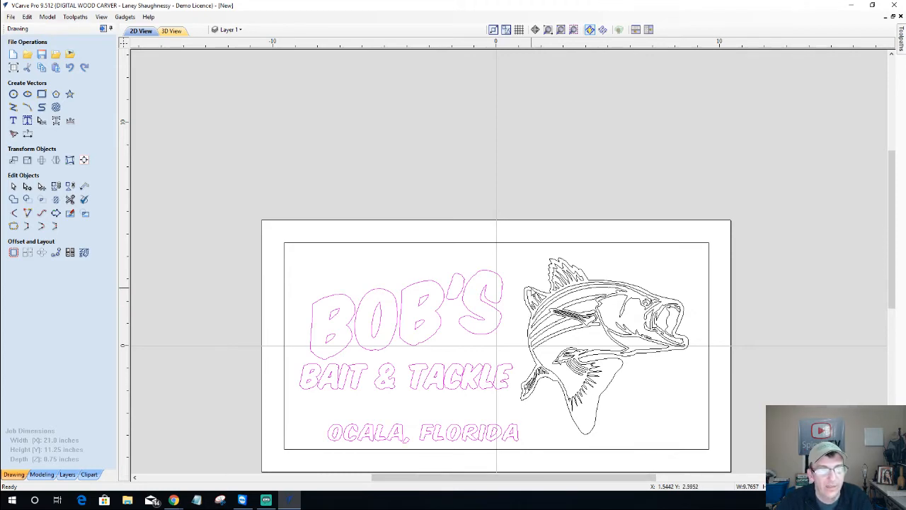
left_click(534, 291, "shift")
scroll(517, 352, "up", 1)
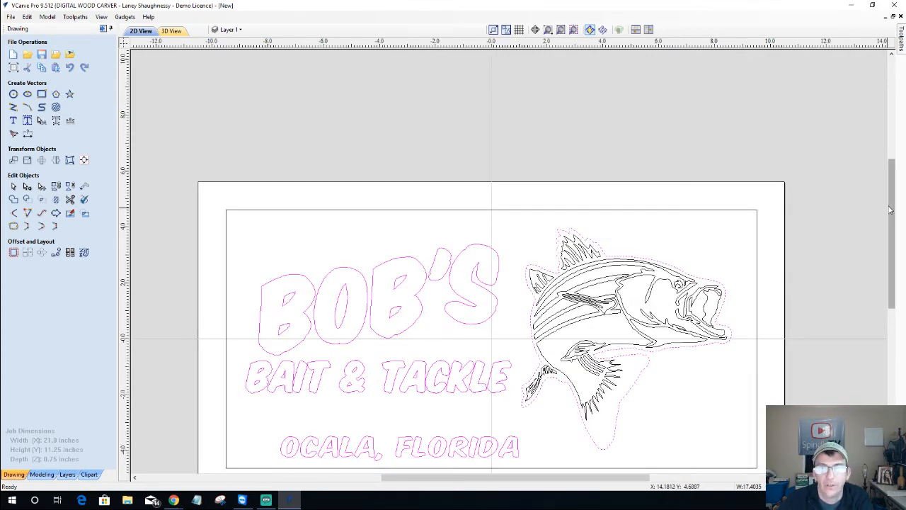
left_click_drag(891, 210, 892, 241)
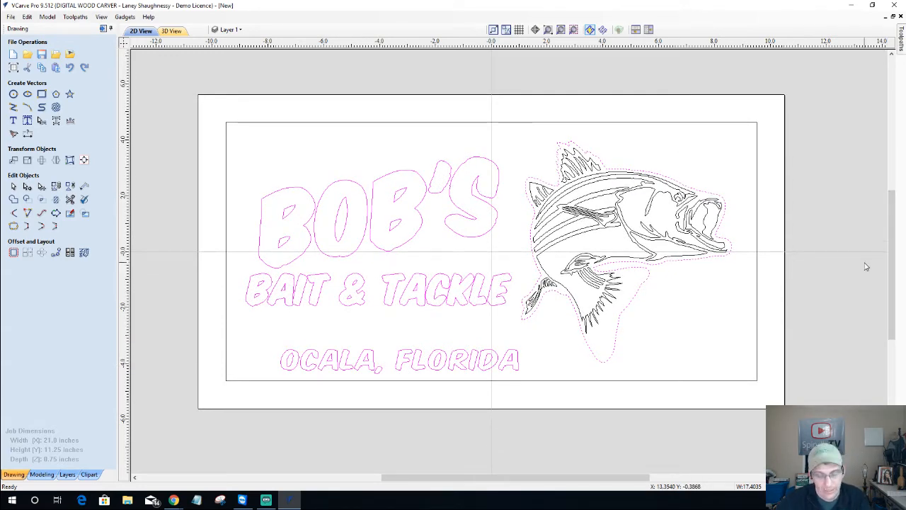
left_click(234, 133)
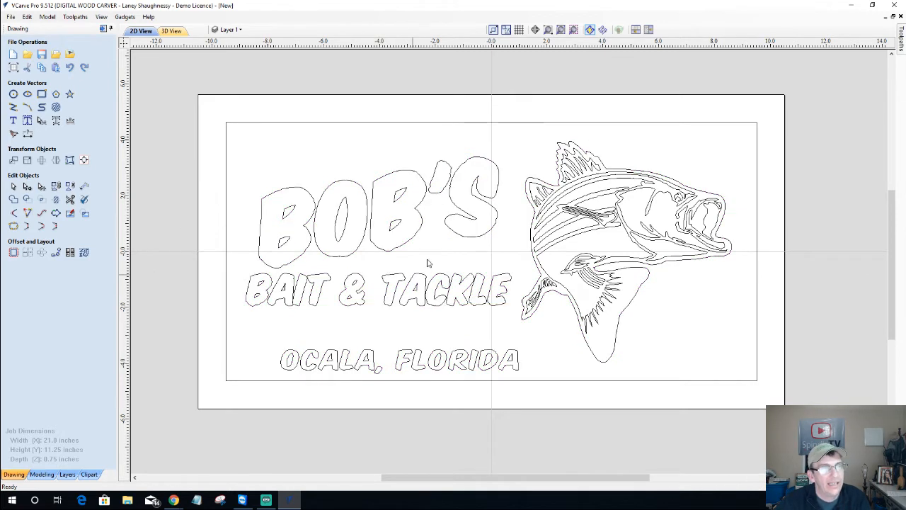
left_click(386, 179)
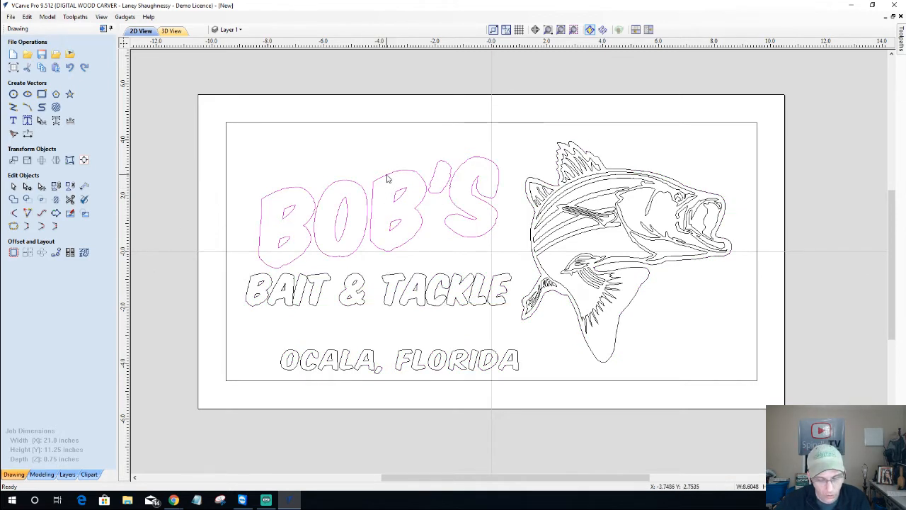
left_click(402, 280, "shift")
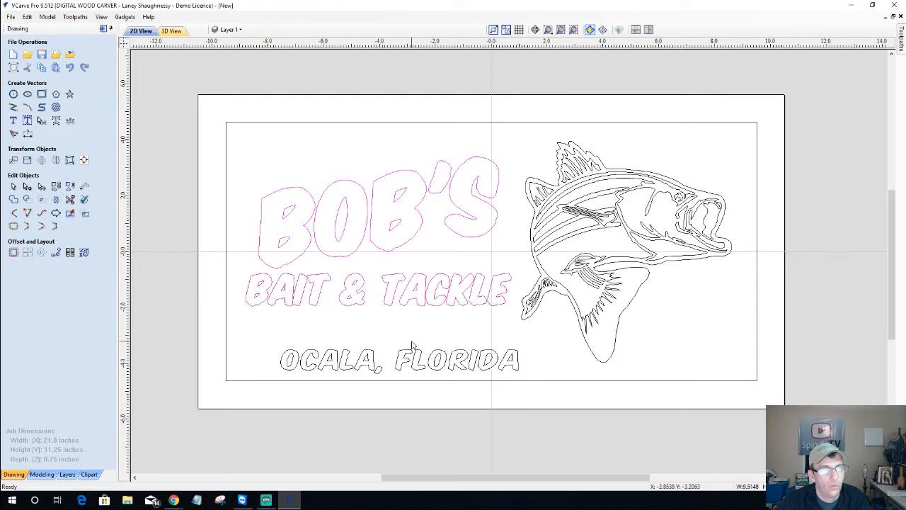
left_click(407, 353, "shift")
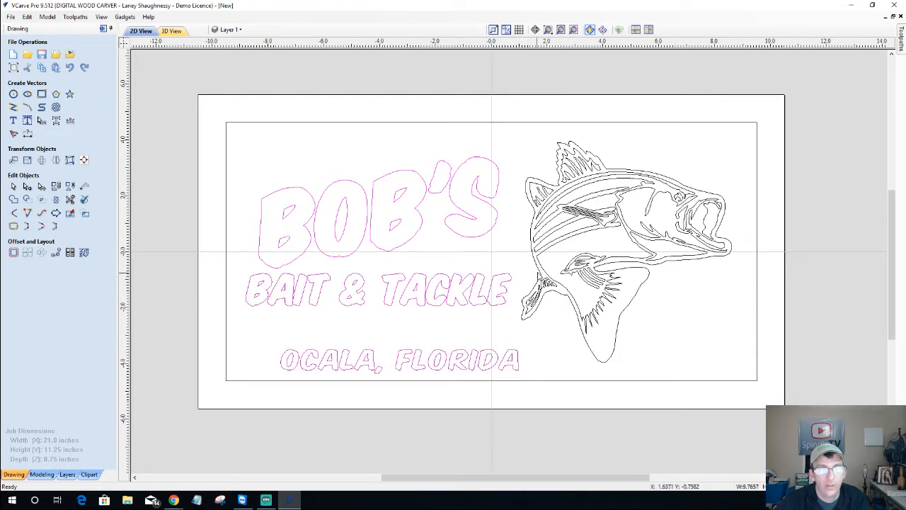
left_click(540, 271, "shift")
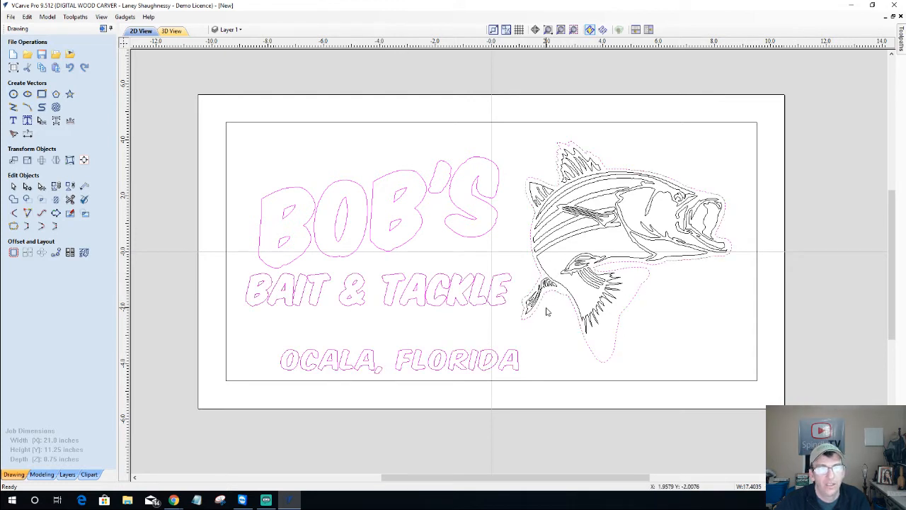
Box-select the three text lines again and add the fish's outer outline
left_click(410, 337)
left_click_drag(173, 133, 276, 228)
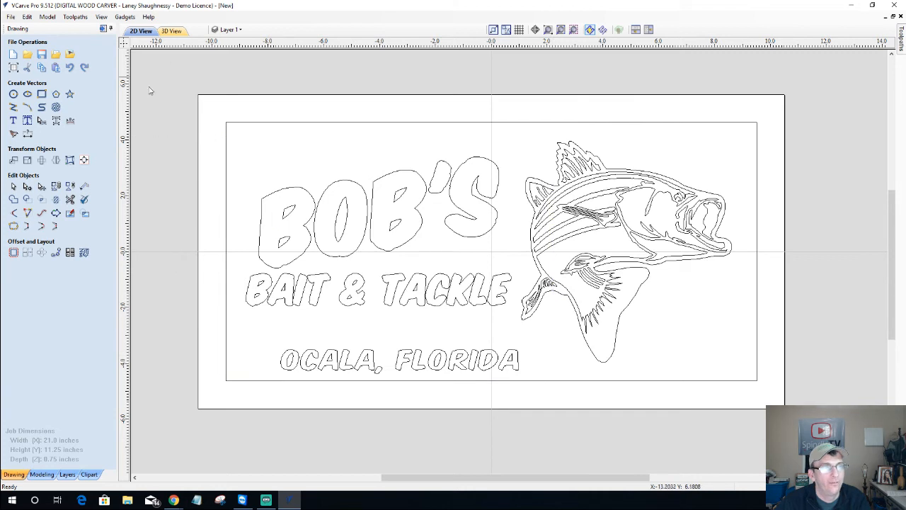
left_click_drag(173, 133, 542, 377)
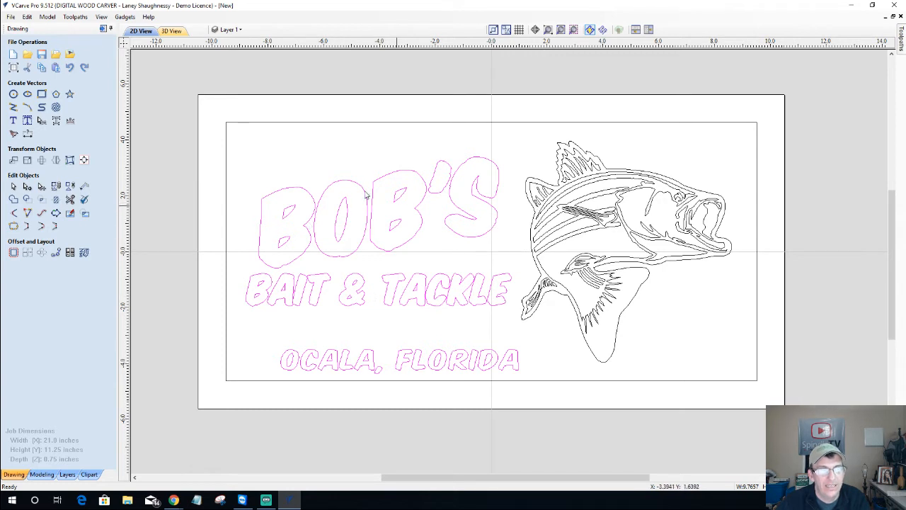
left_click_drag(238, 135, 547, 385)
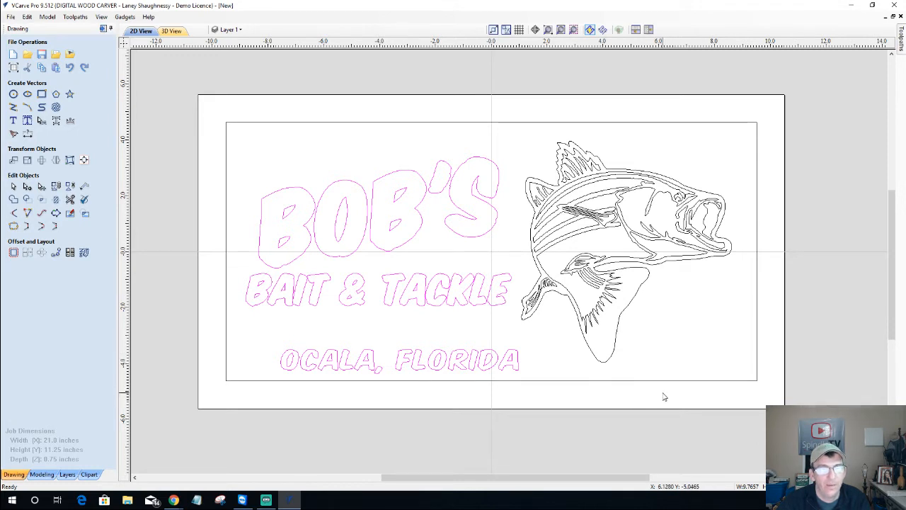
left_click_drag(662, 391, 341, 152)
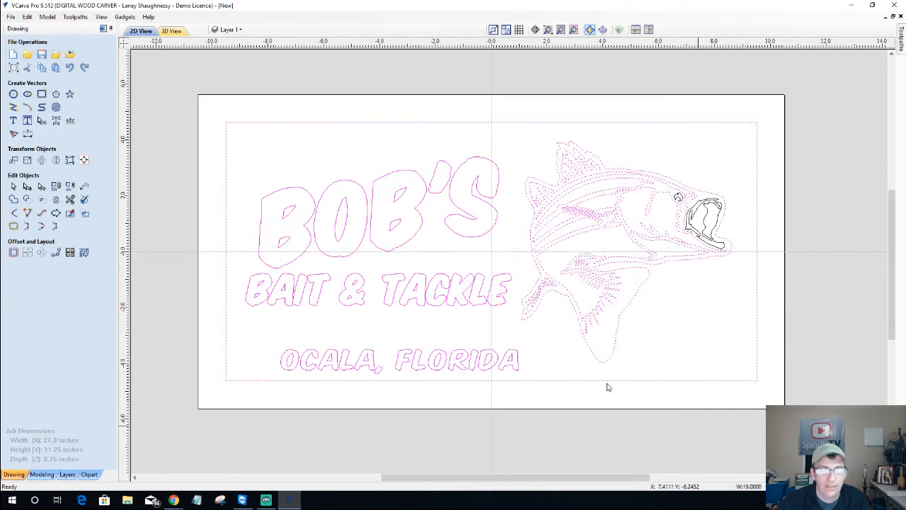
left_click(350, 174)
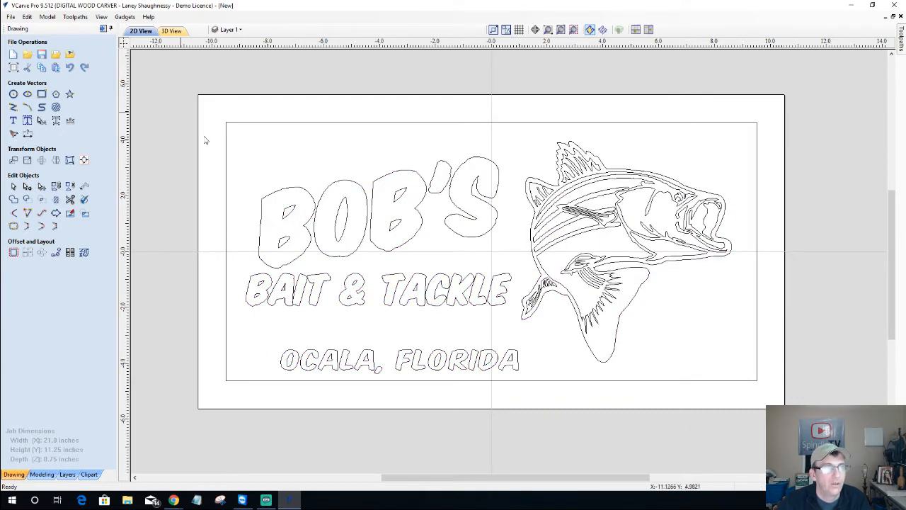
left_click_drag(220, 130, 544, 398)
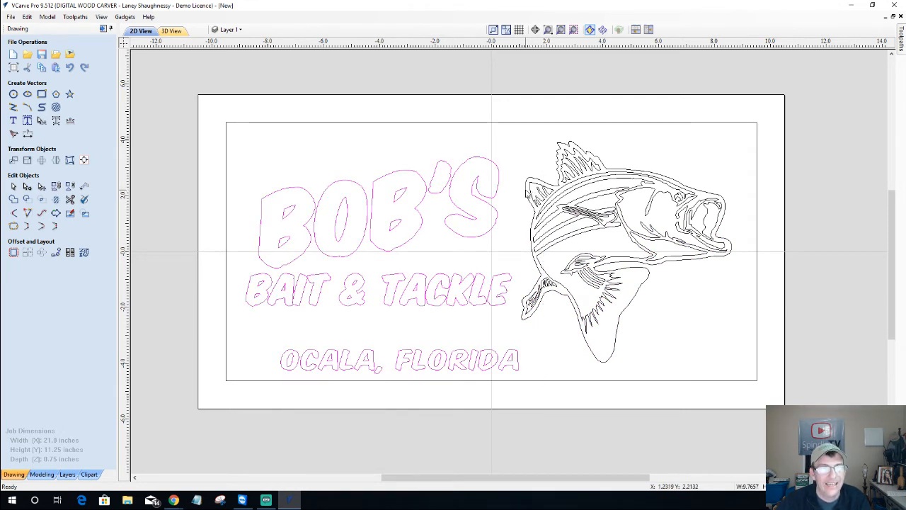
left_click(529, 194, "shift")
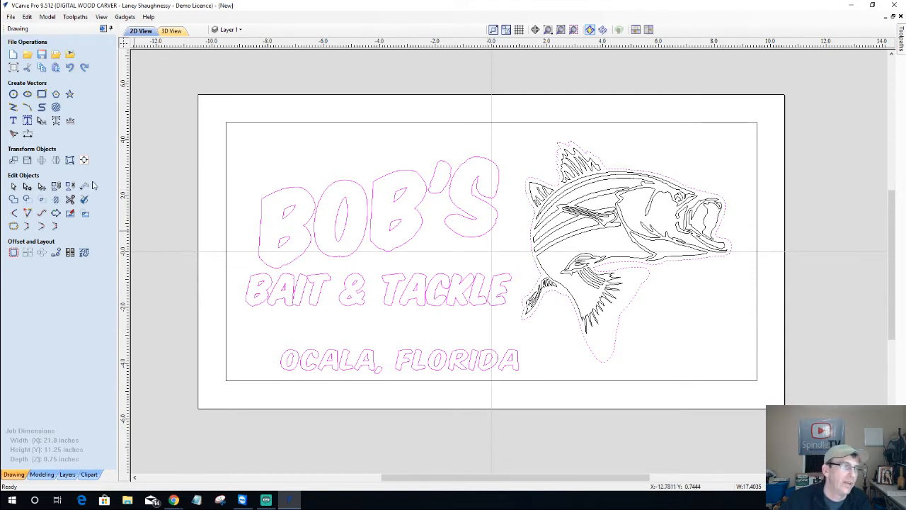
Offset the selected text and bass outwards by 0.125 inches with rounded corners
left_click(14, 253)
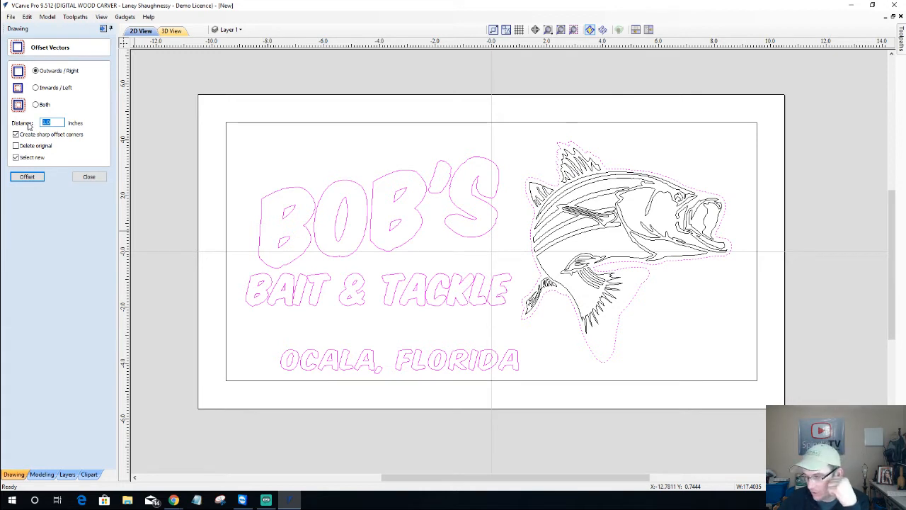
type(".125")
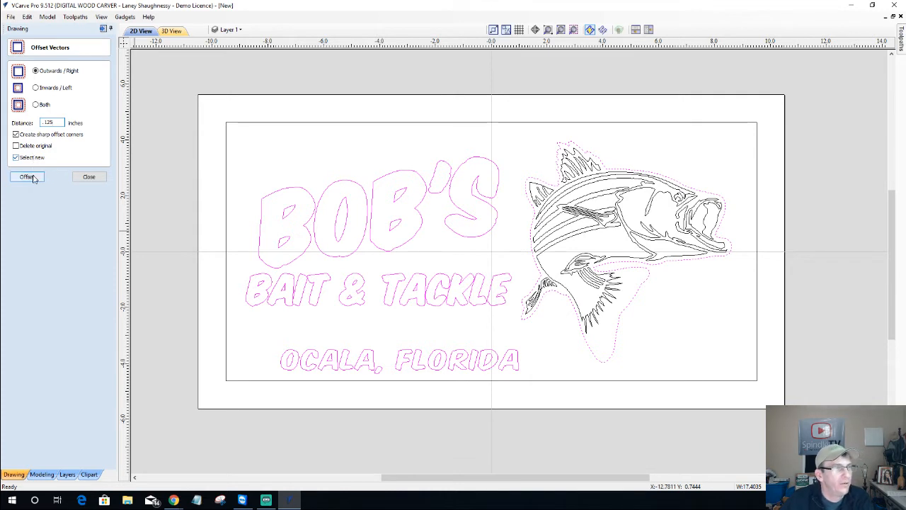
left_click(16, 134)
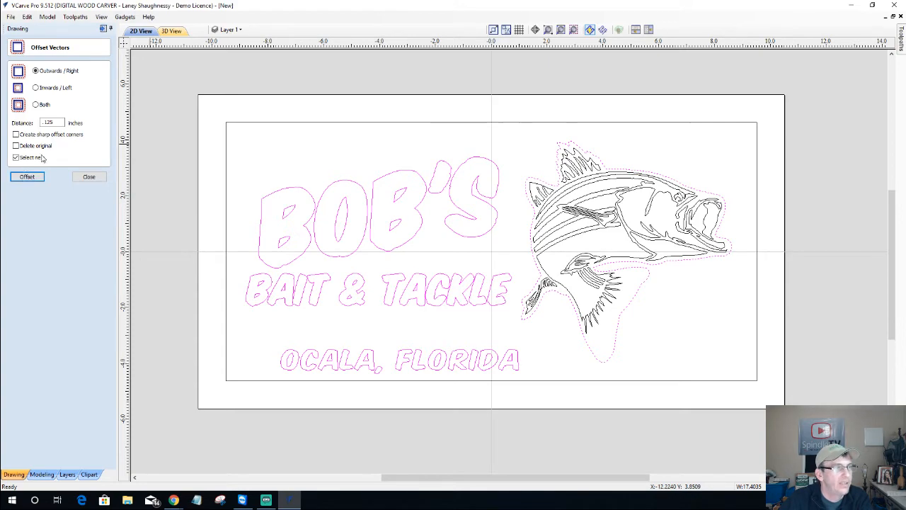
left_click(28, 178)
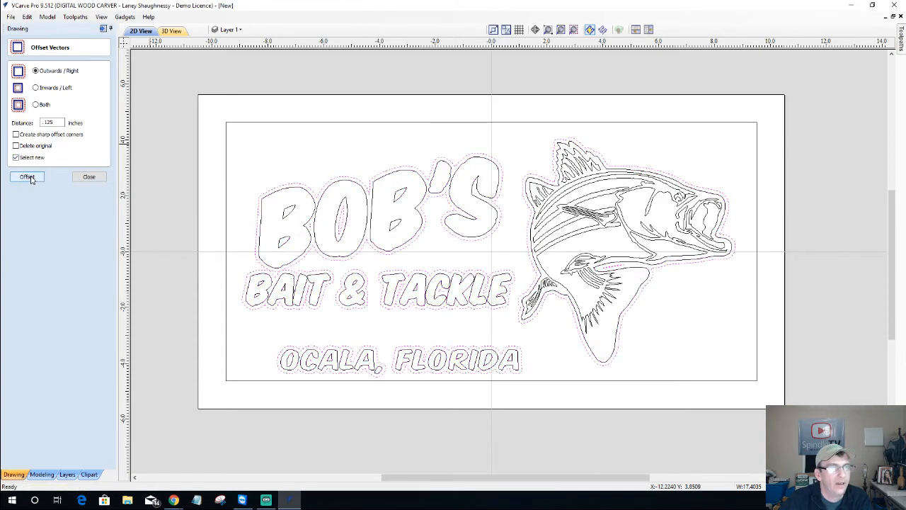
Deselect the outer offsets around BOB'S, BAIT, &, TACKLE, OCALA, FLORIDA and the fish
scroll(524, 209, "up", 4)
scroll(195, 209, "down", 4)
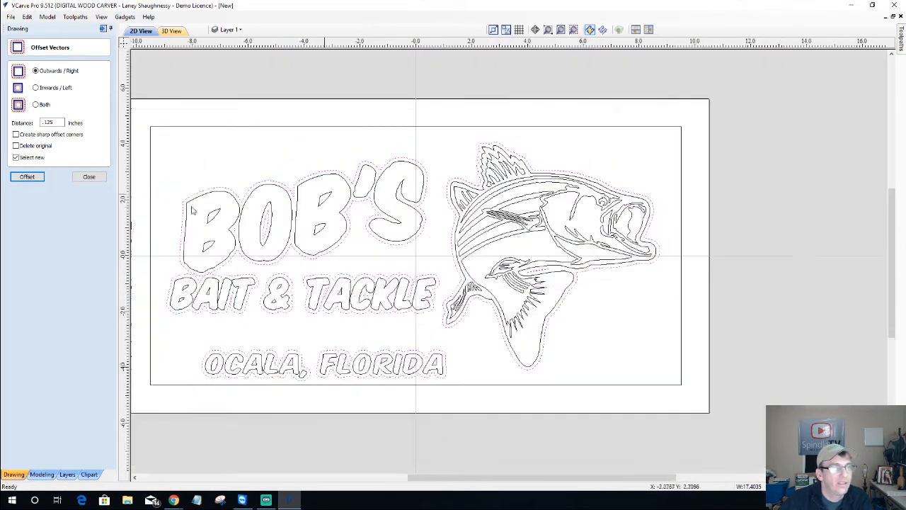
scroll(149, 207, "up", 2)
scroll(149, 208, "up", 2)
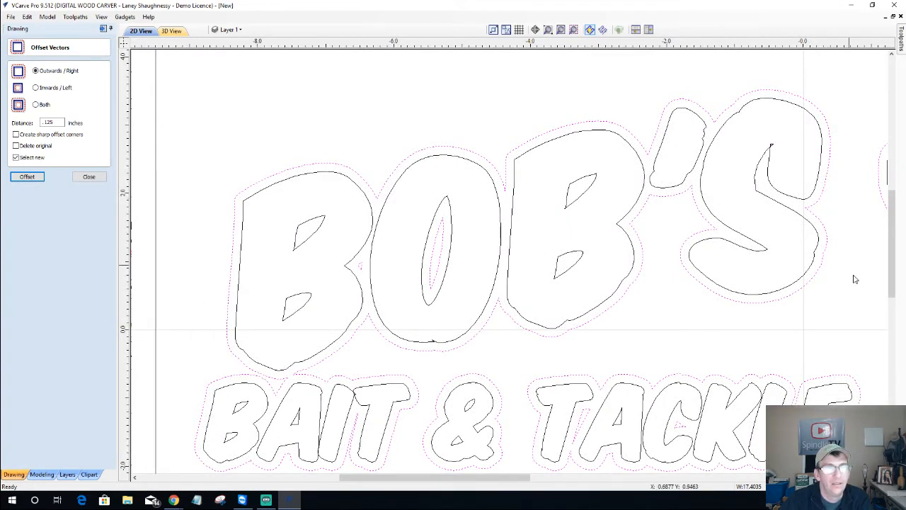
scroll(697, 280, "down", 3)
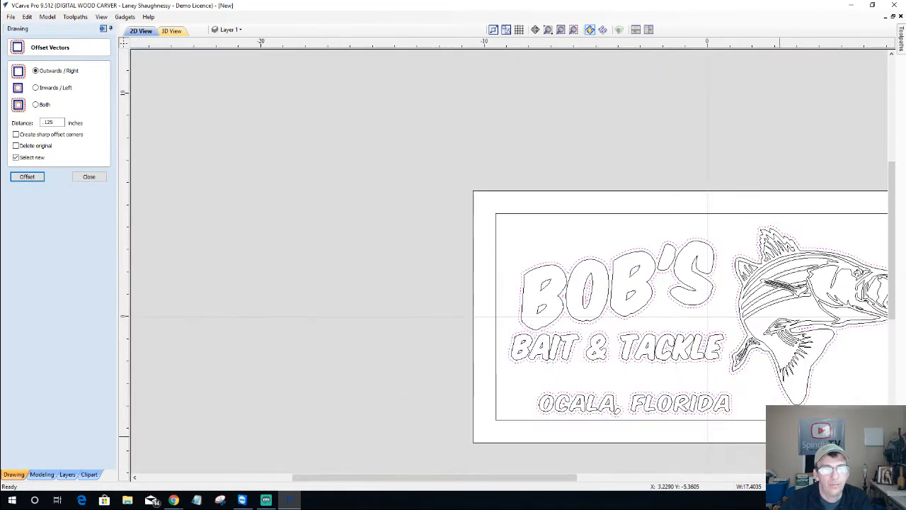
scroll(874, 375, "up", 5)
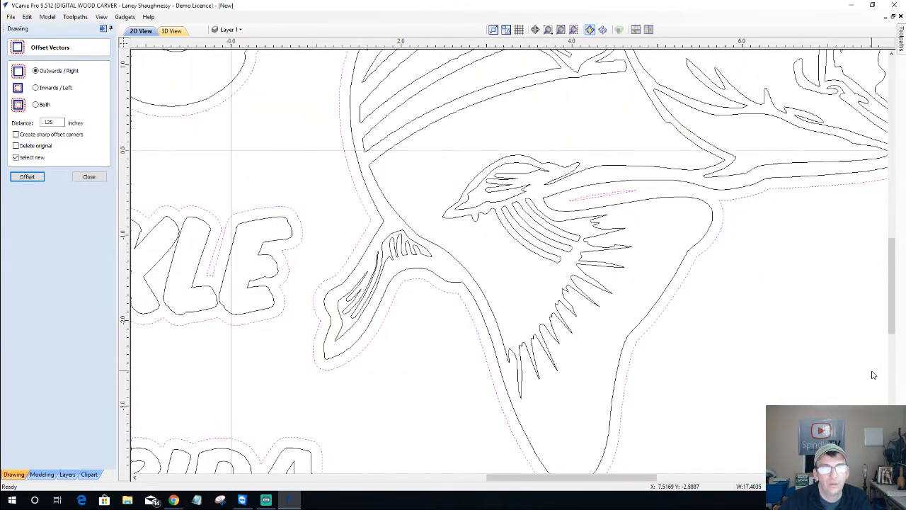
scroll(832, 361, "down", 1)
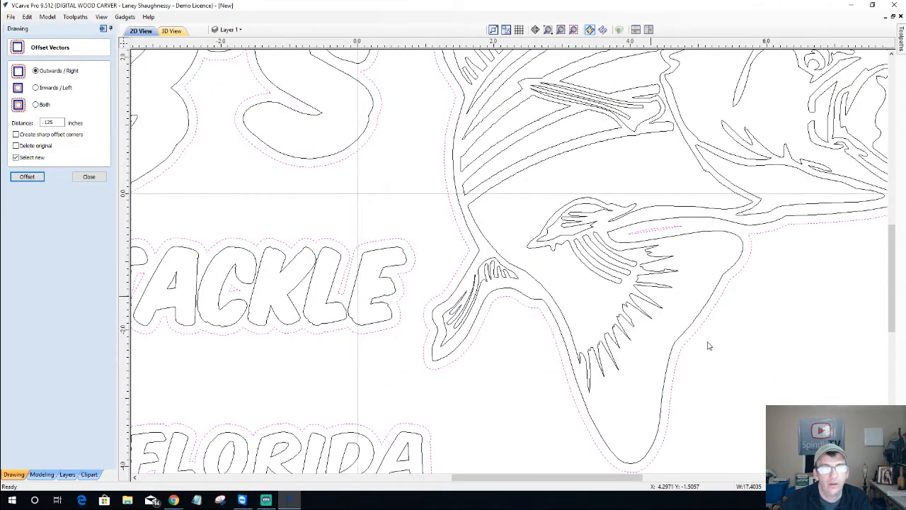
scroll(658, 236, "up", 3)
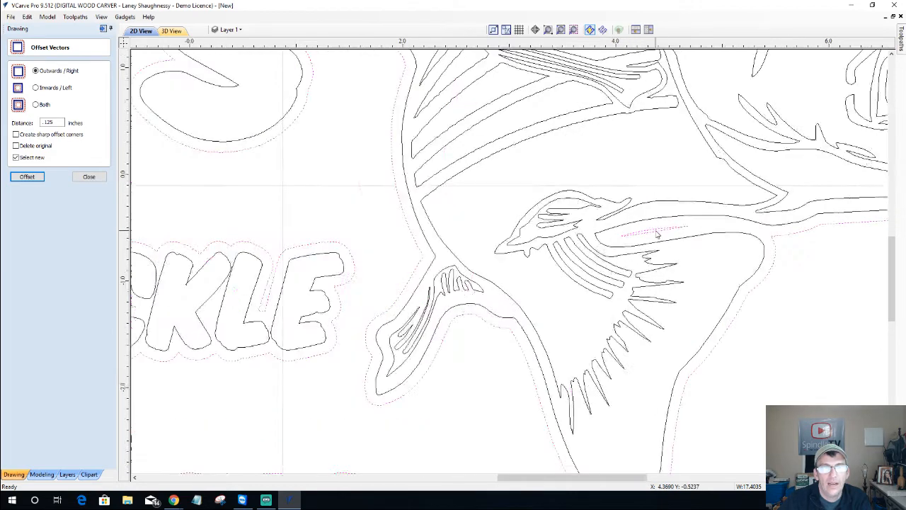
scroll(657, 234, "up", 2)
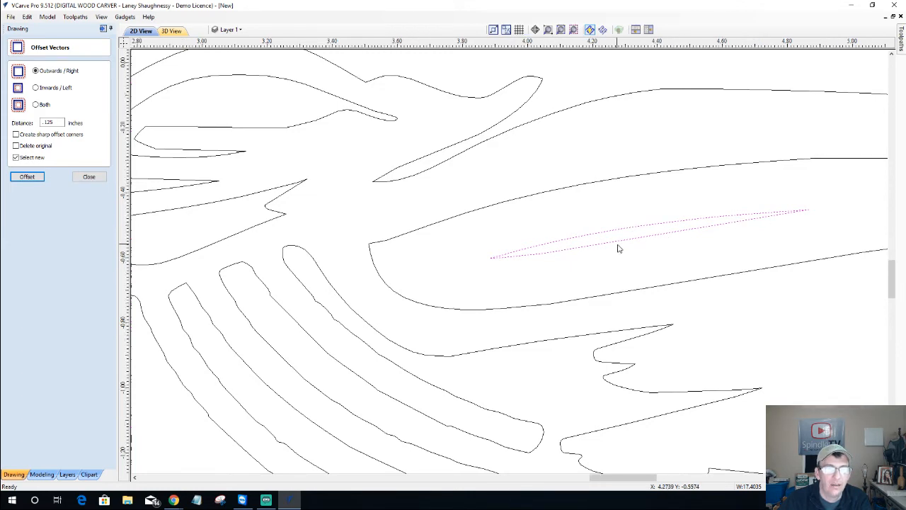
scroll(618, 248, "down", 6)
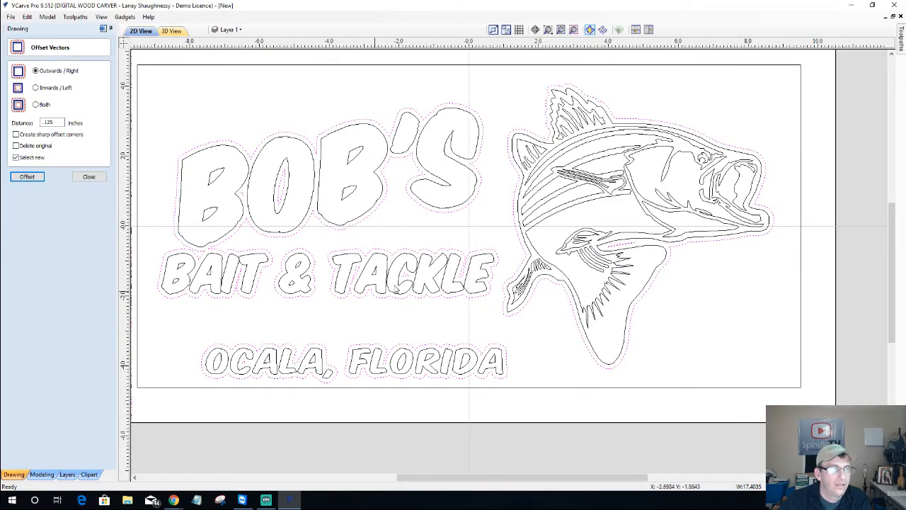
scroll(394, 289, "up", 5)
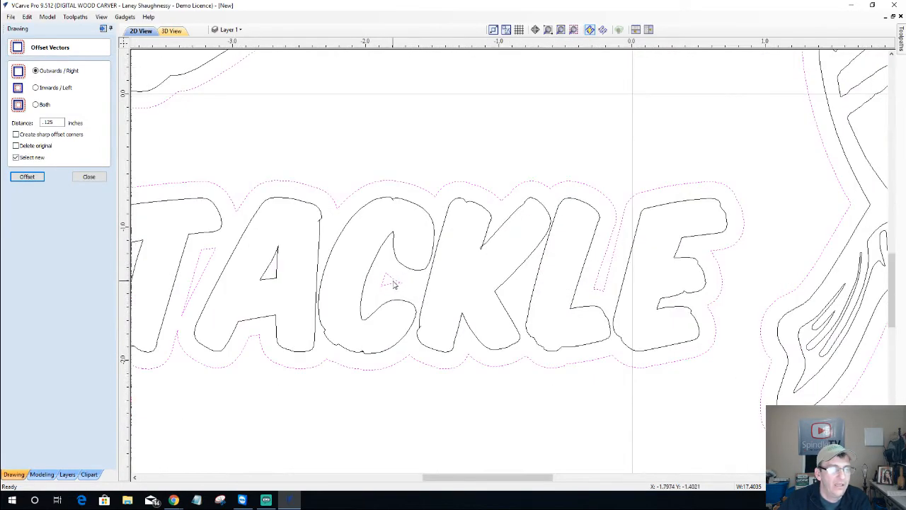
scroll(392, 286, "down", 2)
scroll(391, 286, "down", 4)
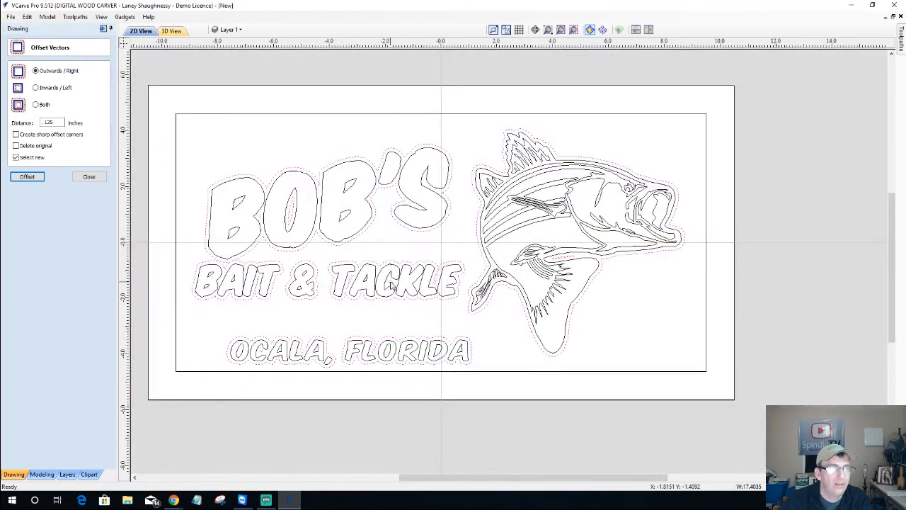
scroll(263, 246, "up", 3)
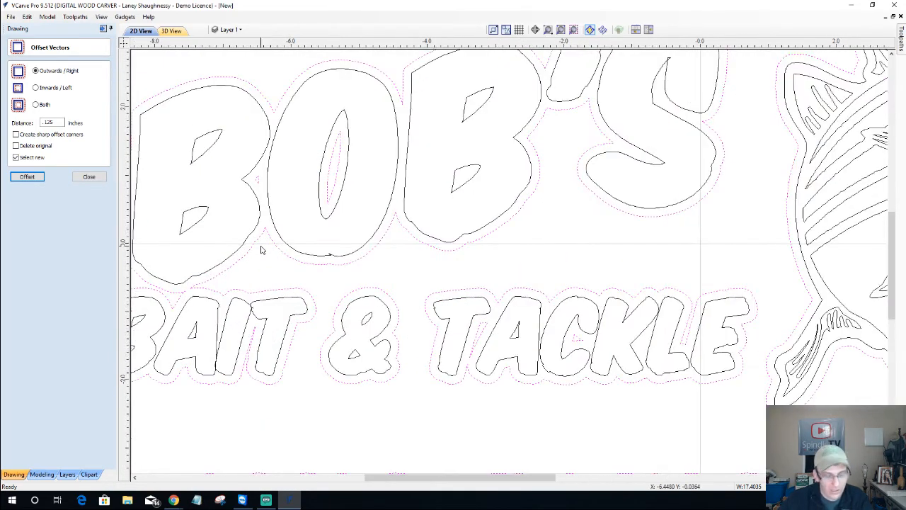
scroll(262, 246, "down", 2)
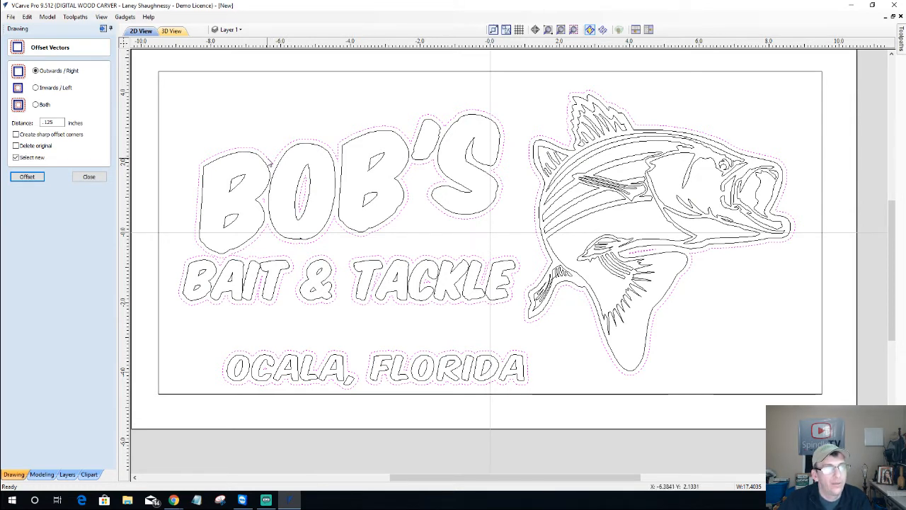
left_click(268, 159, "shift")
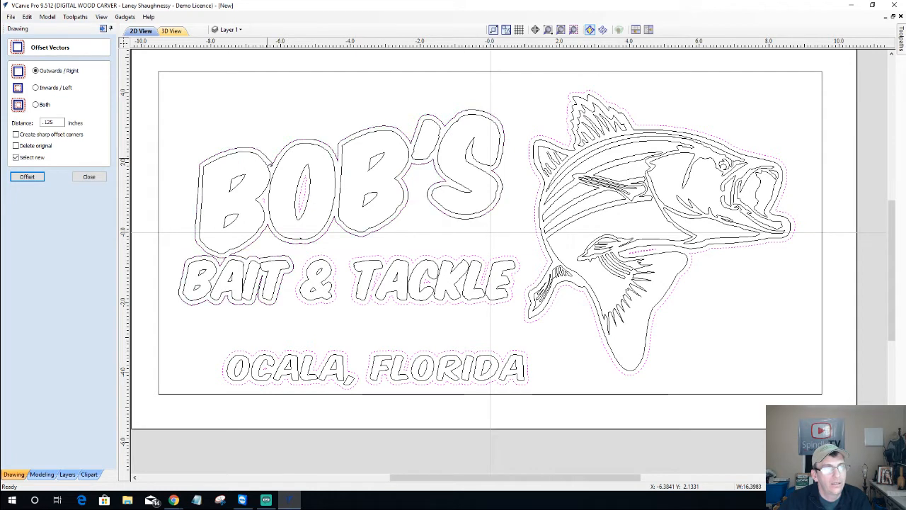
left_click(323, 259, "shift")
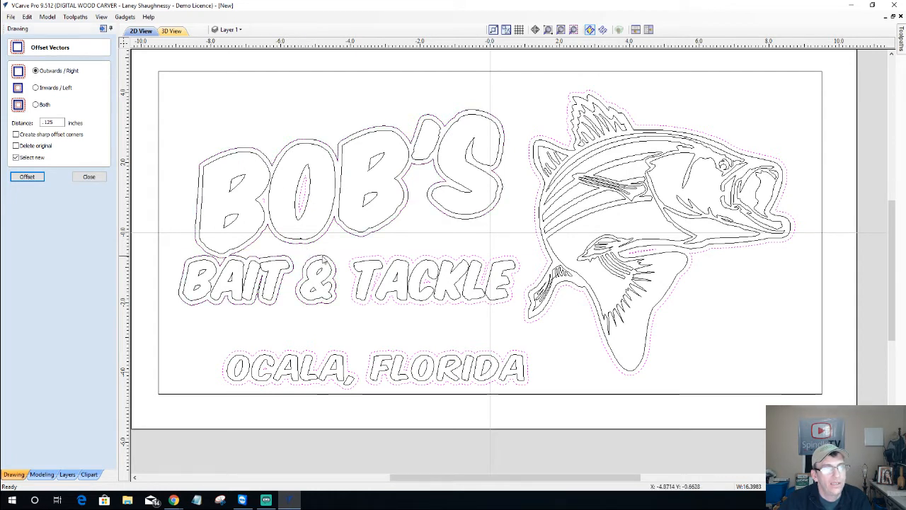
left_click(358, 261, "shift")
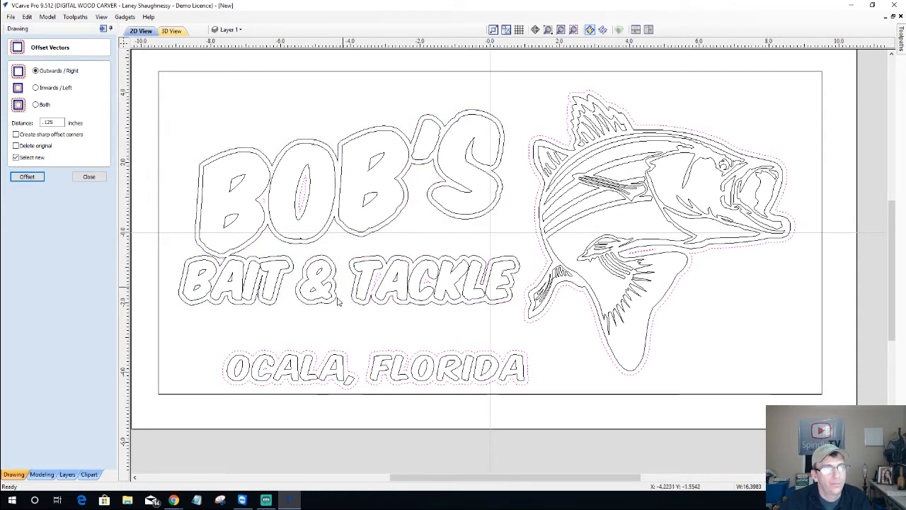
left_click(298, 354, "shift")
left_click(373, 356, "shift")
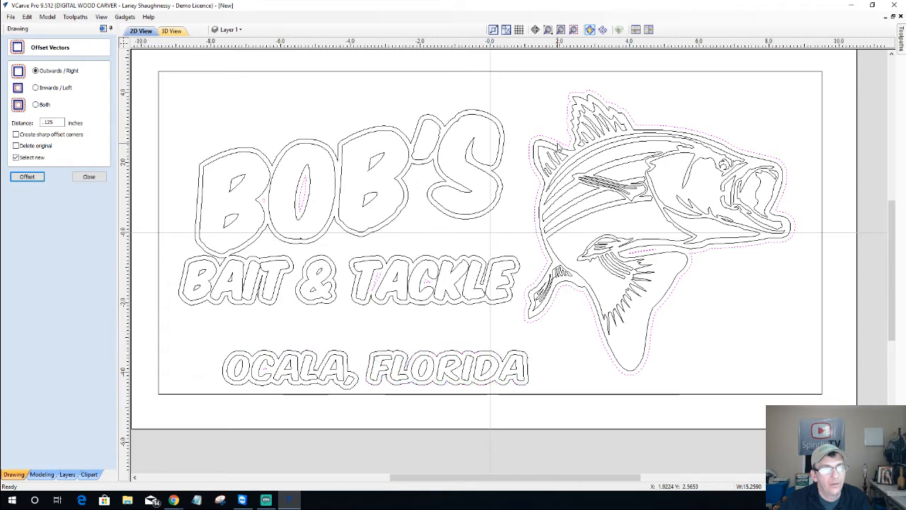
left_click(559, 146, "shift")
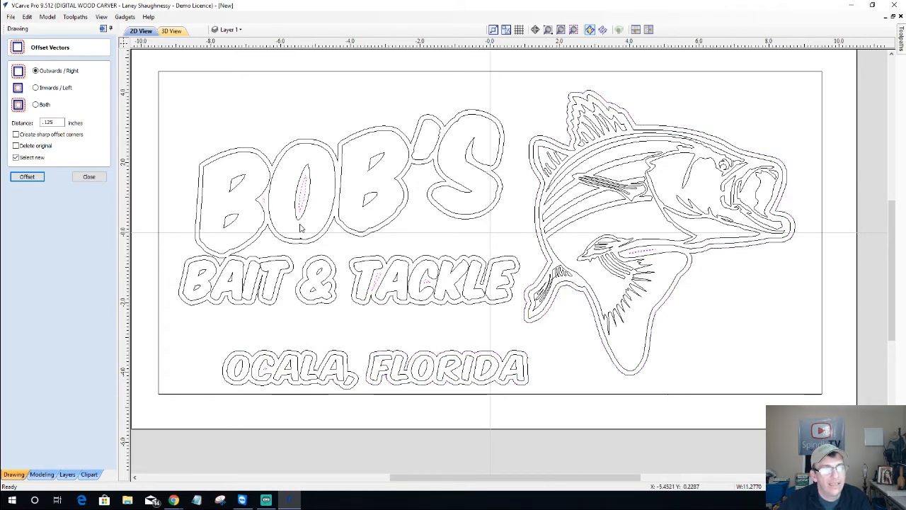
Delete the stray offset slivers that are still selected
scroll(300, 226, "up", 3)
scroll(304, 191, "down", 1)
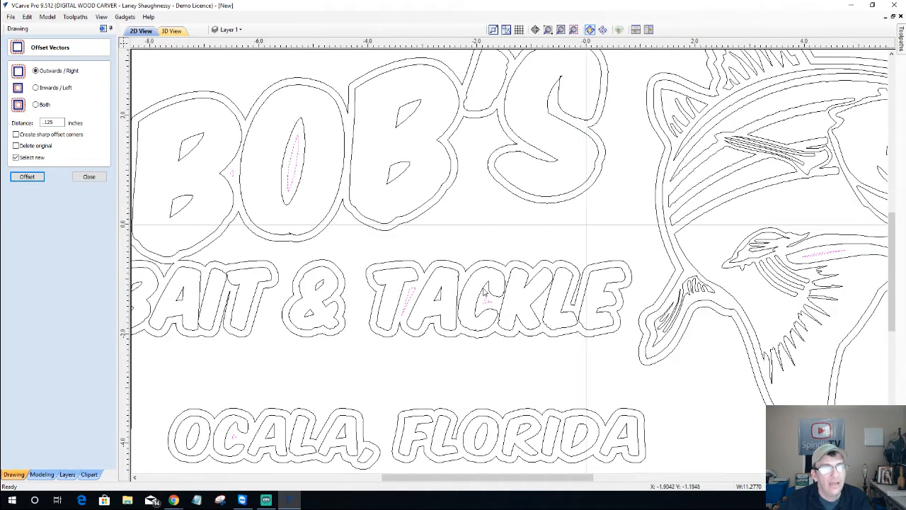
right_click(477, 222)
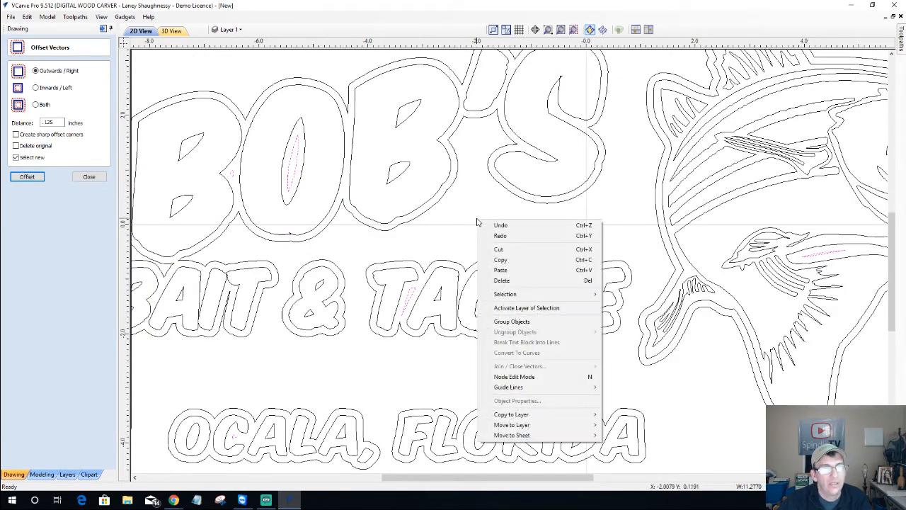
left_click(530, 280)
scroll(524, 278, "down", 5)
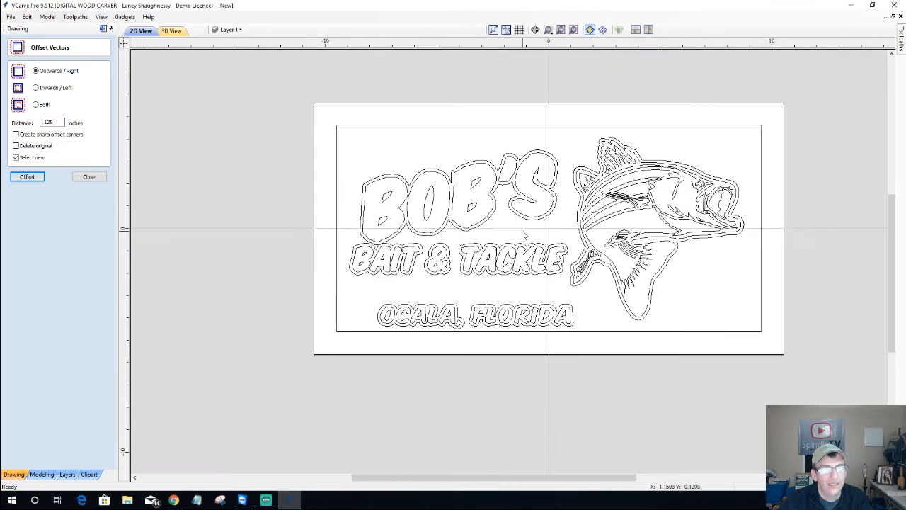
scroll(394, 263, "up", 5)
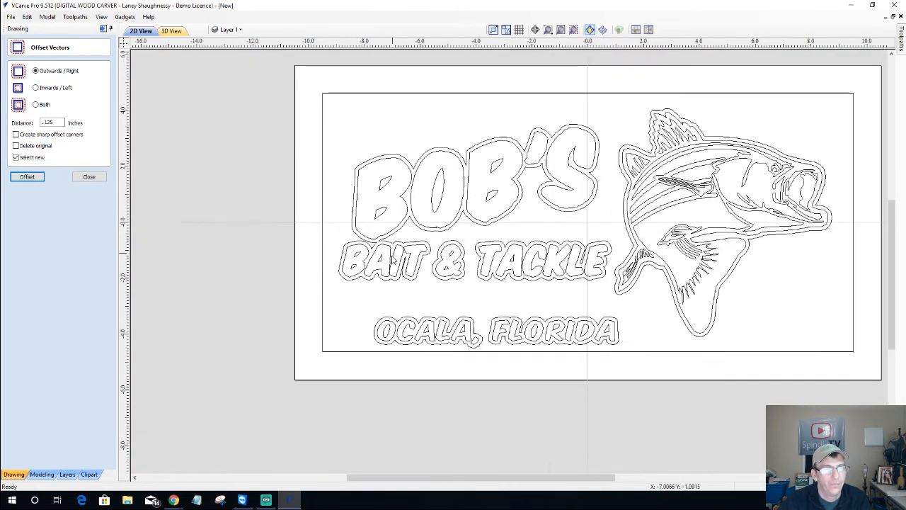
scroll(394, 263, "down", 3)
scroll(394, 263, "down", 1)
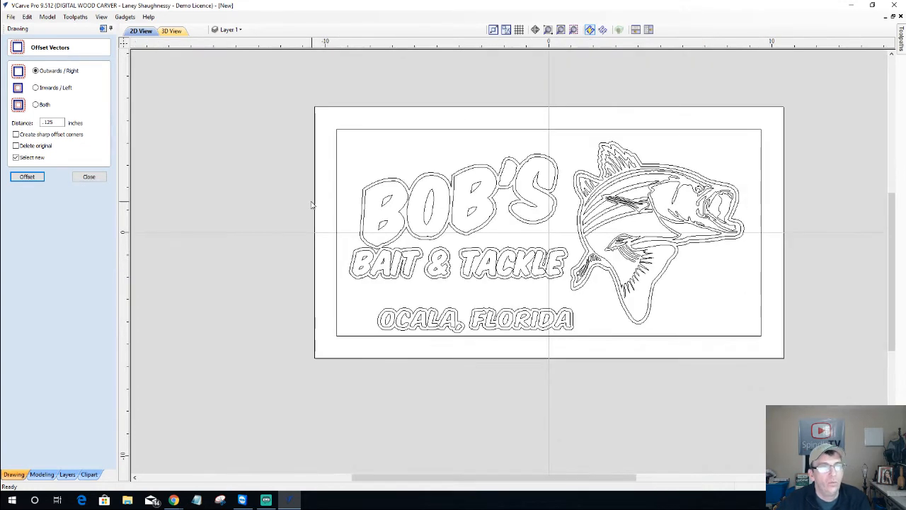
Clear the text and fish selection and select the sign's rectangular border instead
left_click(367, 186)
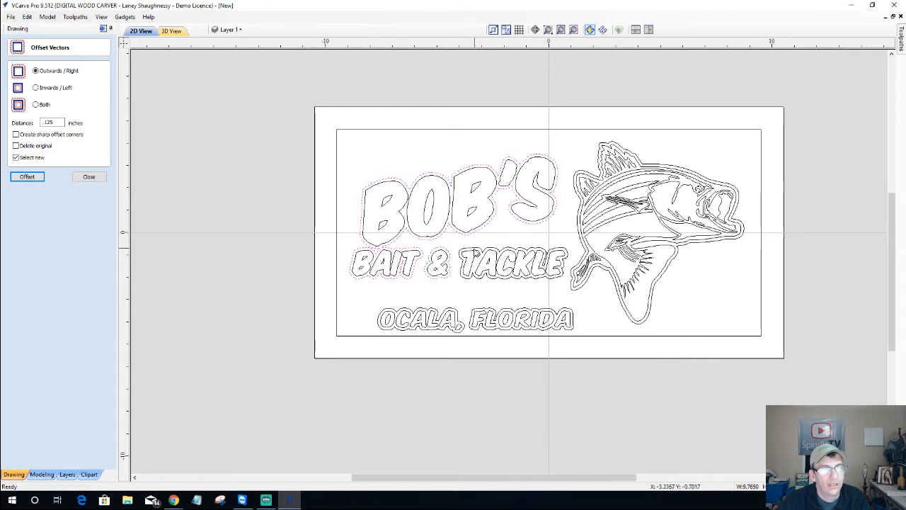
left_click(477, 253, "shift")
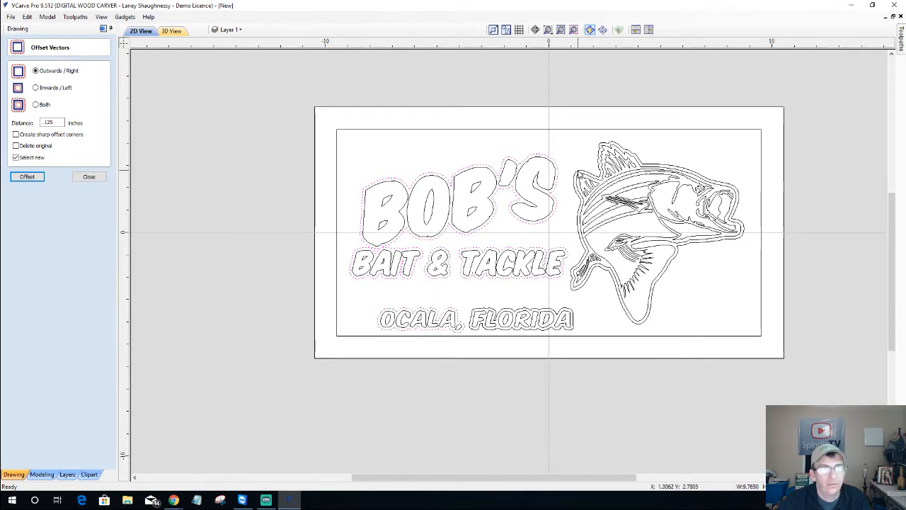
left_click(579, 174, "shift")
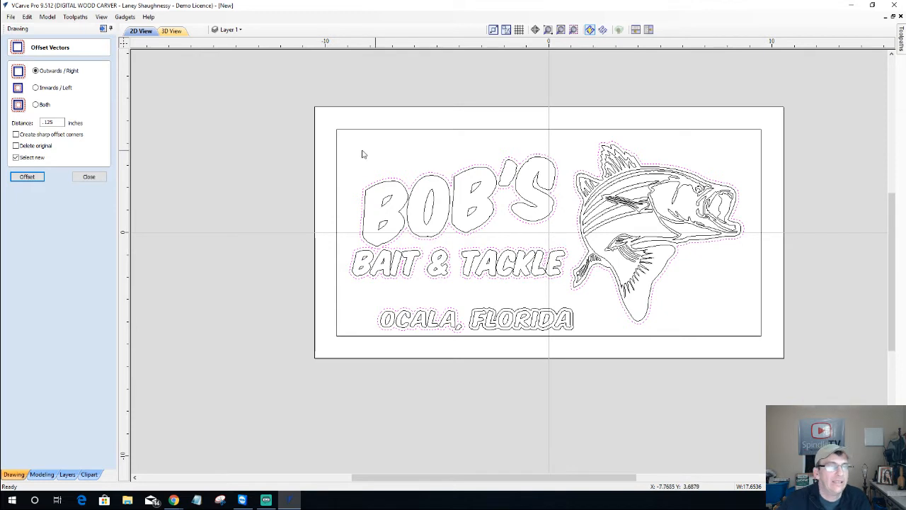
key("Return")
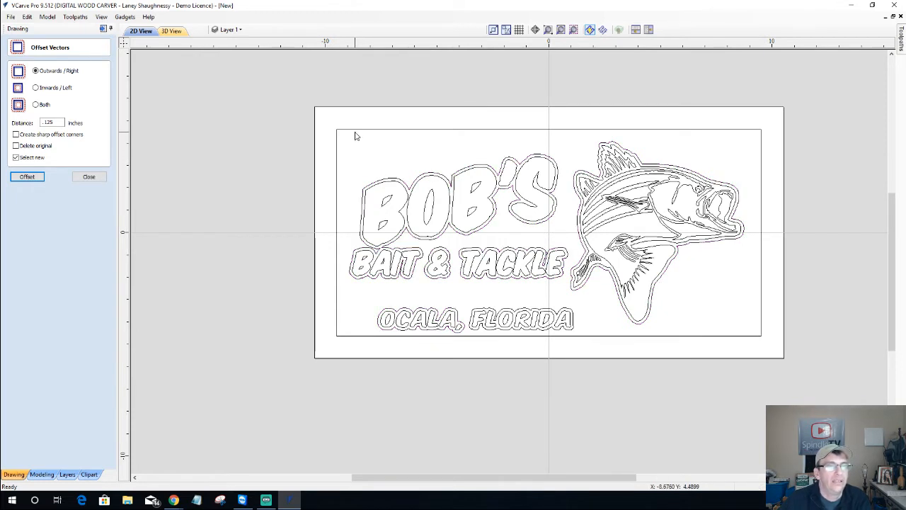
left_click(407, 129)
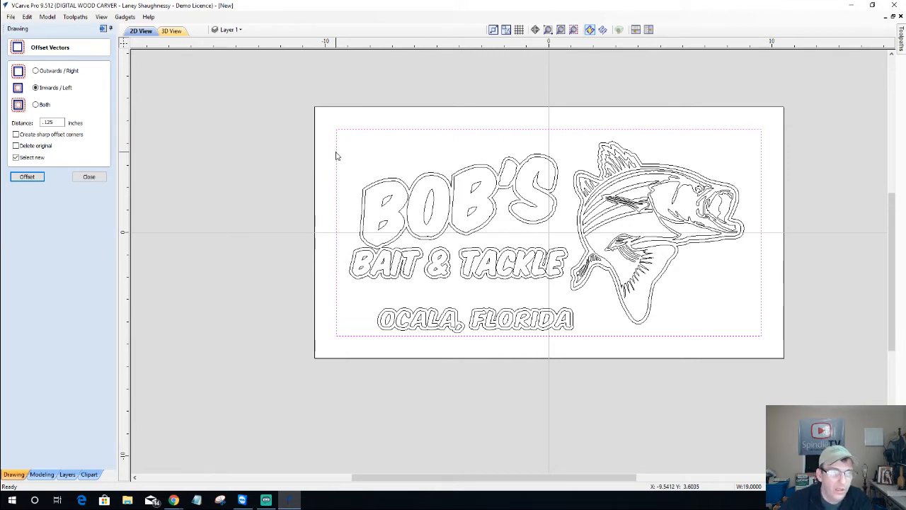
Offset the rectangular border 0.125 inches inwards with sharp corners to form the inset border
scroll(383, 345, "up", 2)
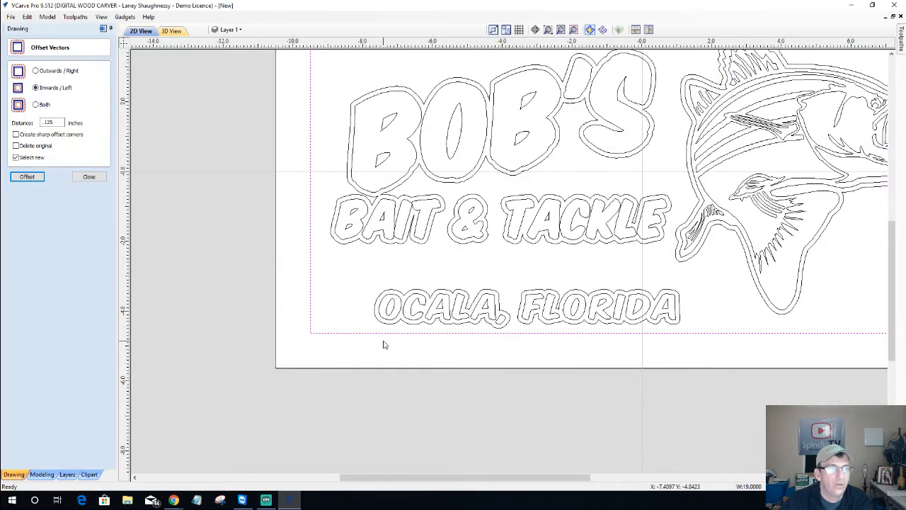
scroll(375, 342, "up", 2)
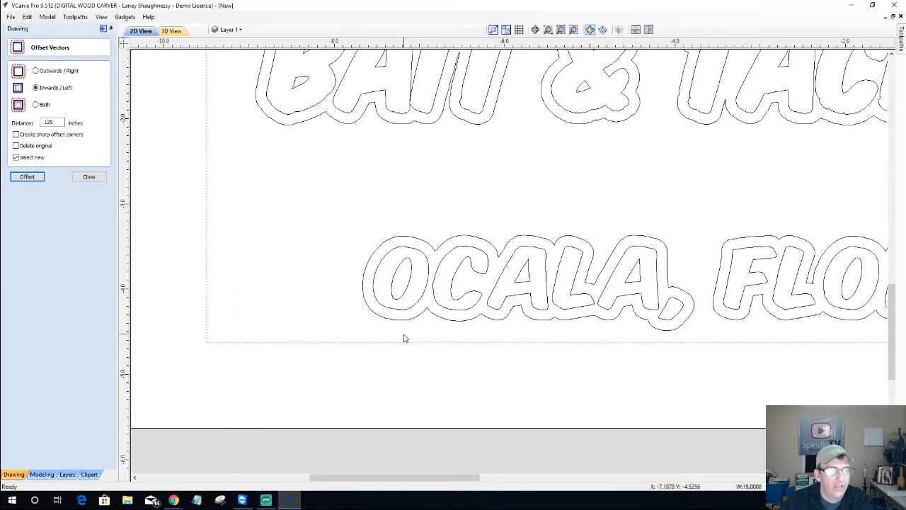
scroll(403, 339, "down", 3)
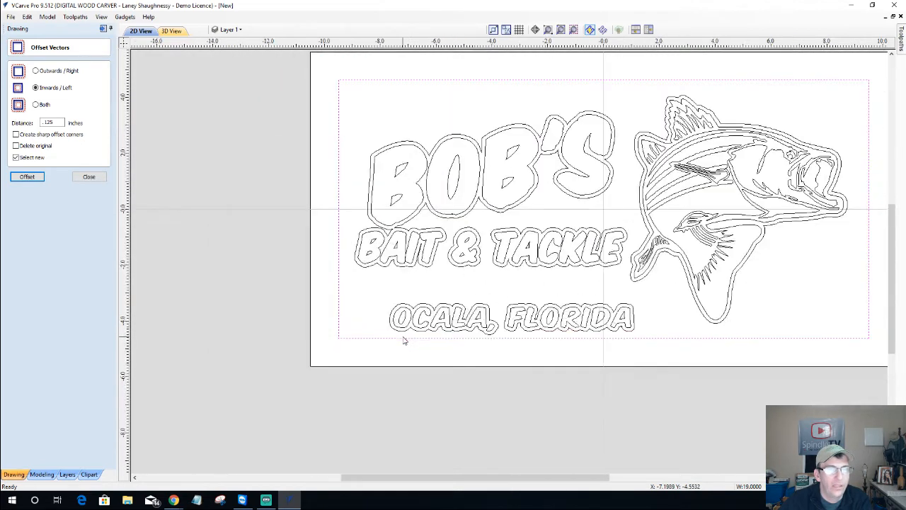
scroll(403, 341, "up", 1)
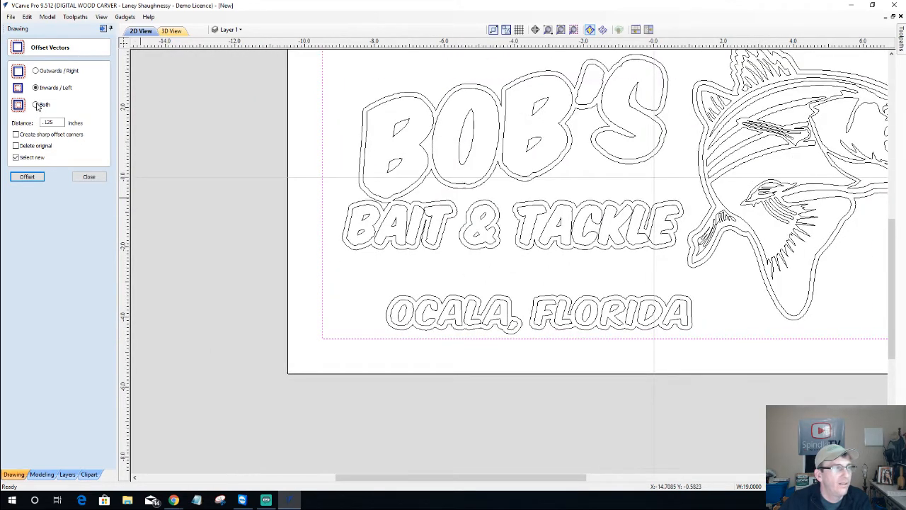
left_click(55, 122)
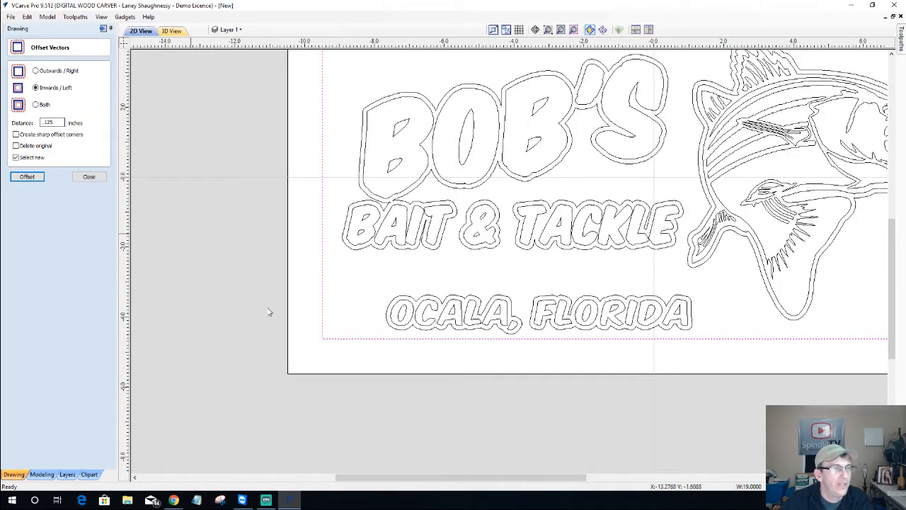
scroll(333, 356, "up", 3)
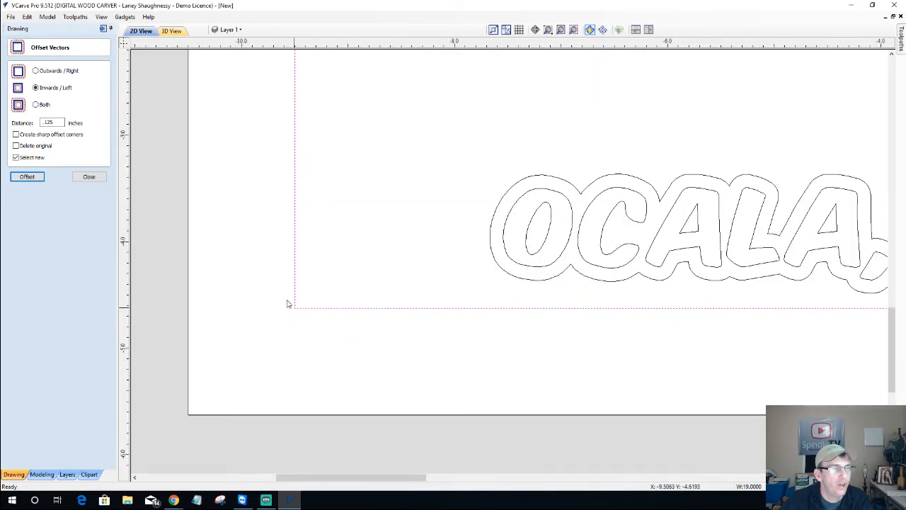
left_click(15, 135)
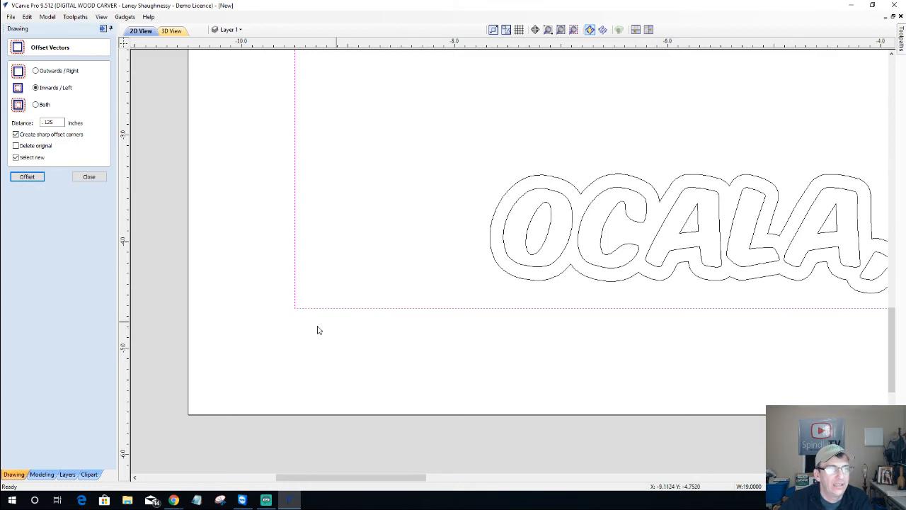
scroll(318, 330, "down", 4)
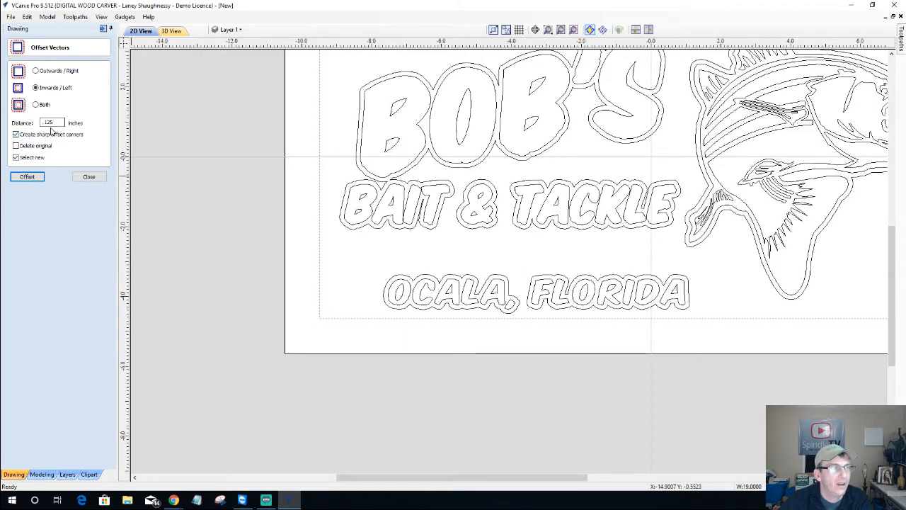
left_click(27, 177)
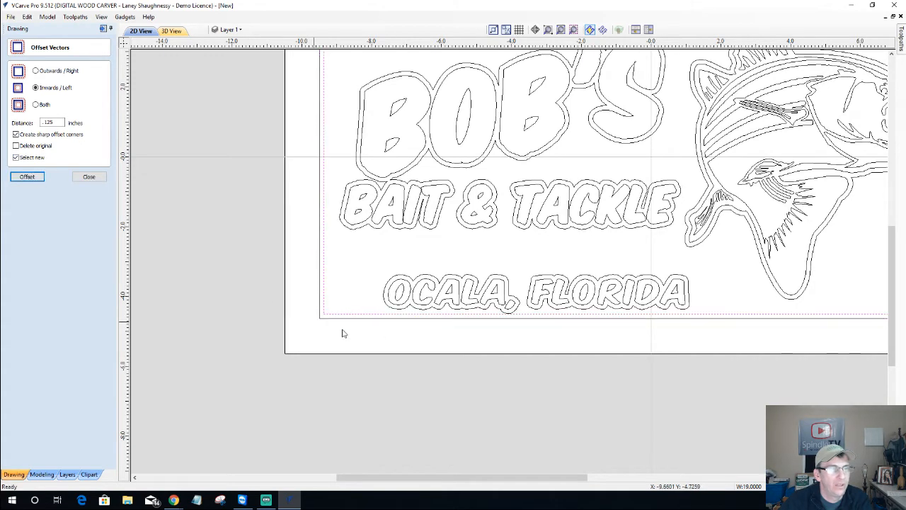
scroll(471, 336, "down", 2)
scroll(467, 333, "up", 3)
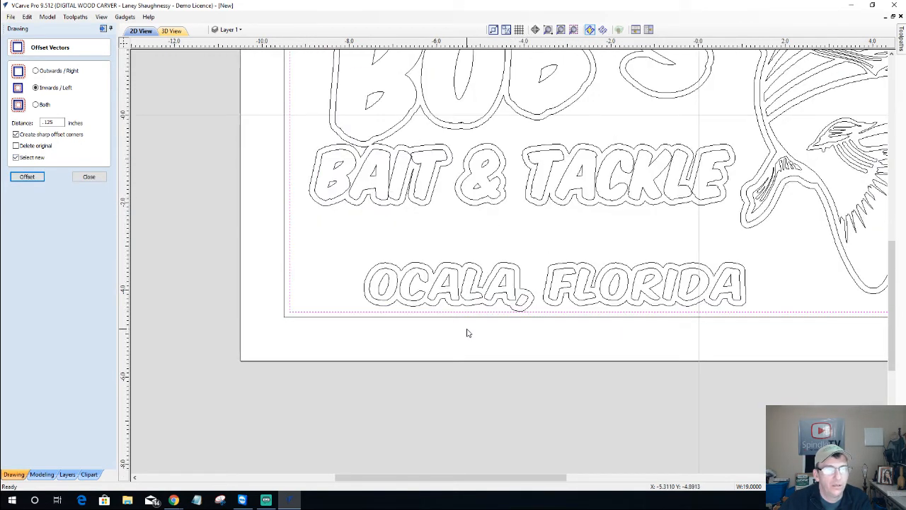
scroll(467, 333, "down", 2)
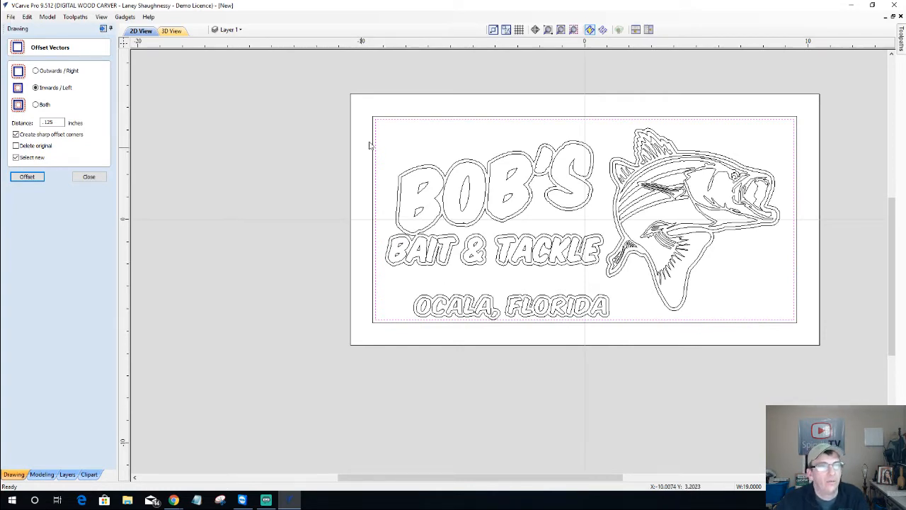
Select the outer offsets around BOB'S, &, TACKLE, OCALA FLORIDA and the fish for moving to a layer
left_click(412, 172)
left_click(473, 242, "shift")
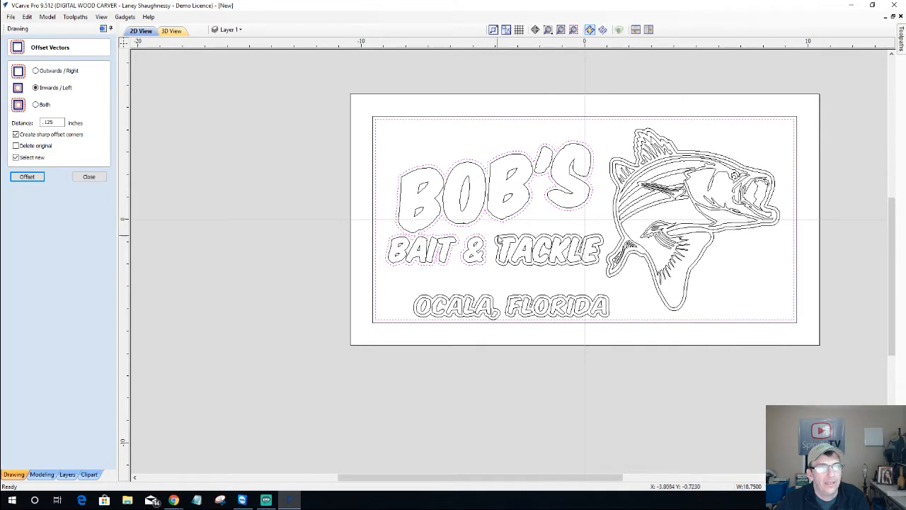
left_click(500, 239, "shift")
left_click(471, 301, "shift")
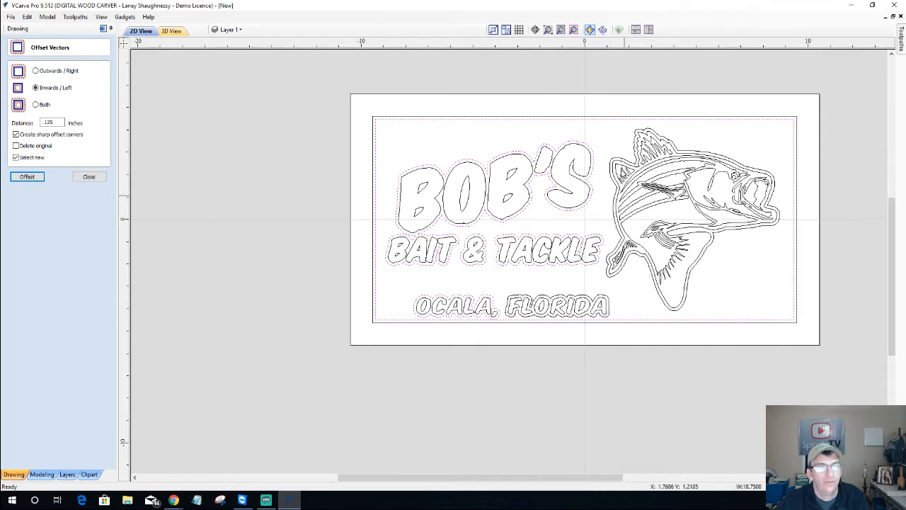
left_click(613, 164, "shift")
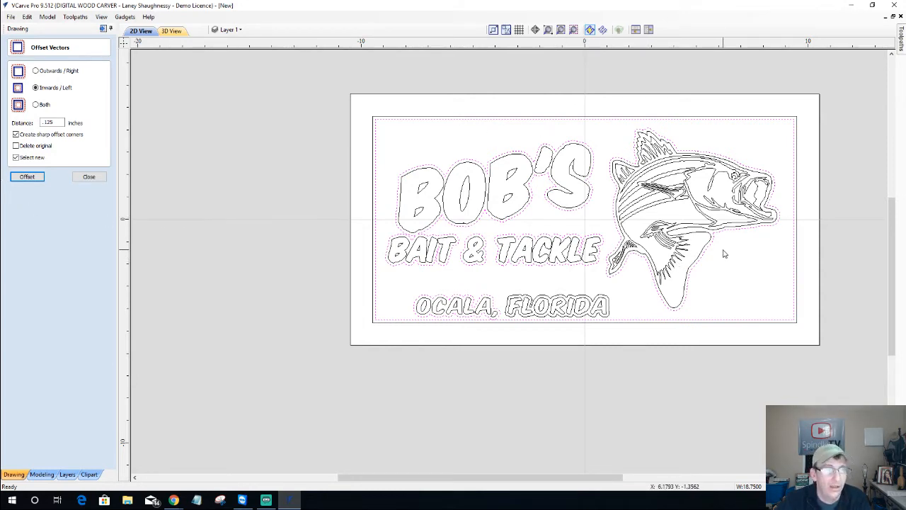
right_click(506, 159)
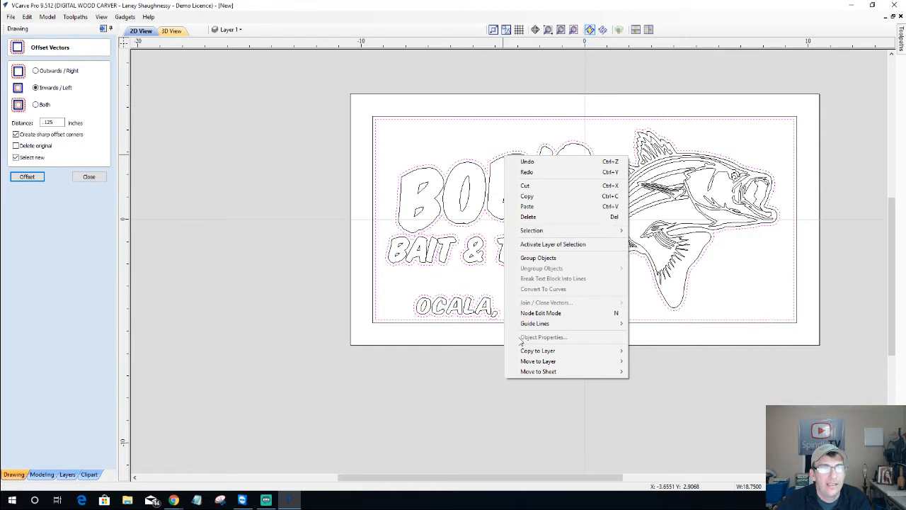
mouse_move(559, 365)
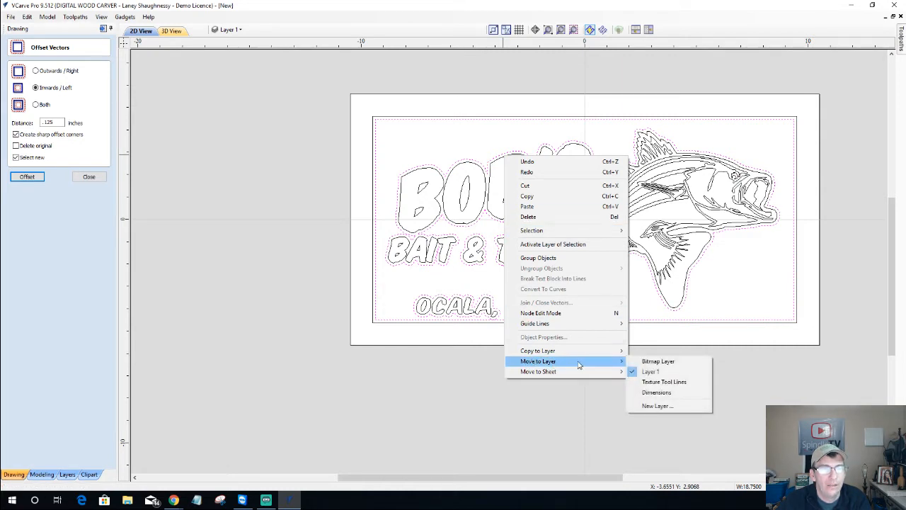
Move the selected outlines to a new red layer named 'Texture Offset', then deselect them
left_click(657, 408)
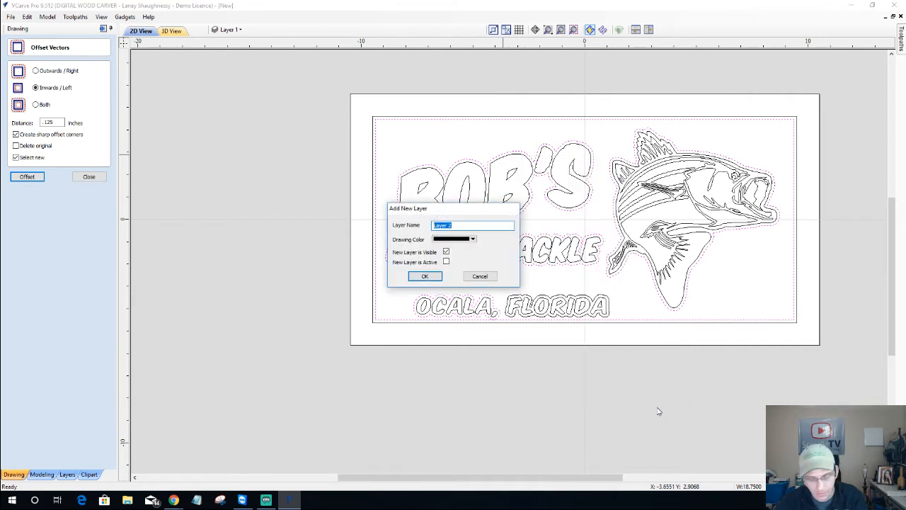
type("ture Offset")
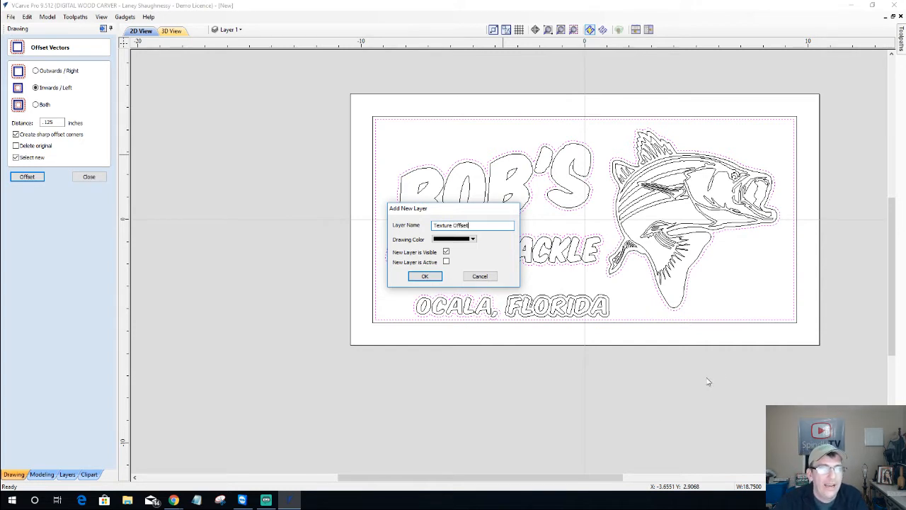
left_click(473, 240)
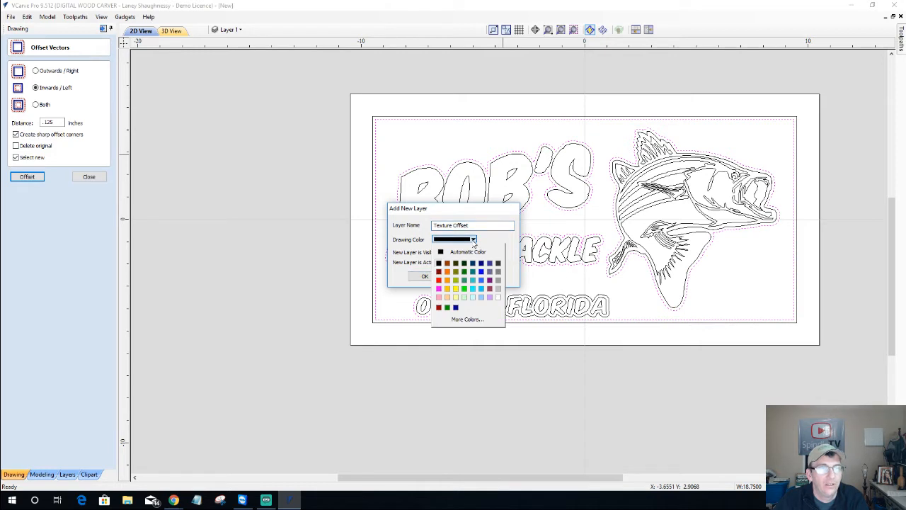
left_click(438, 280)
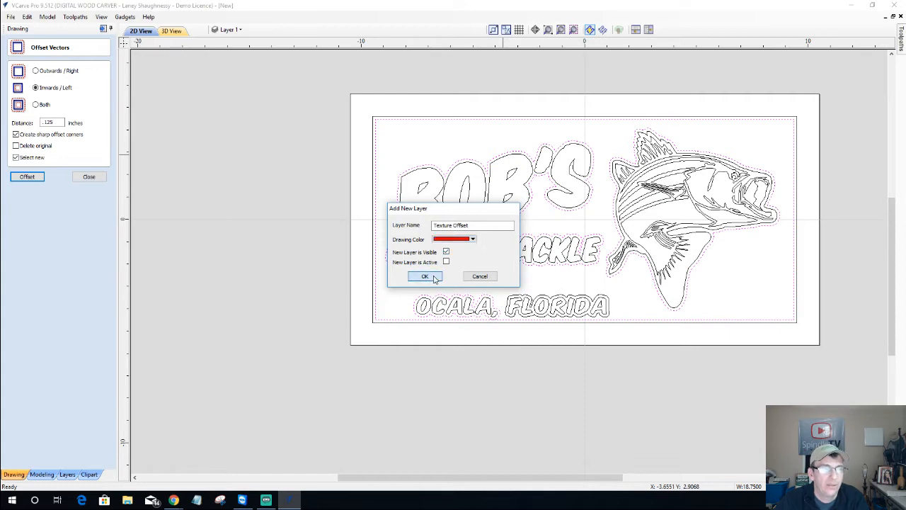
left_click(425, 276)
left_click(397, 296)
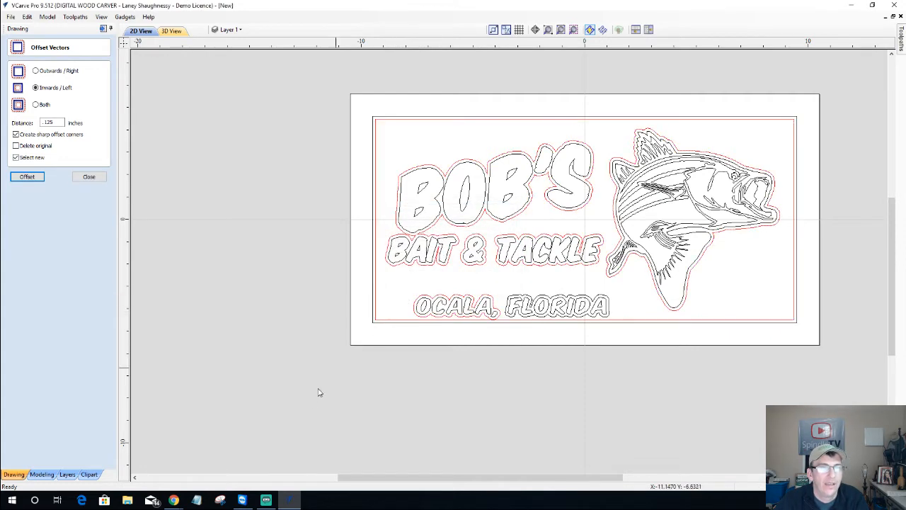
Toggle visibility of Texture Offset and Layer 1 to check them, ending with Layer 1 hidden
scroll(626, 282, "up", 3)
scroll(626, 281, "down", 3)
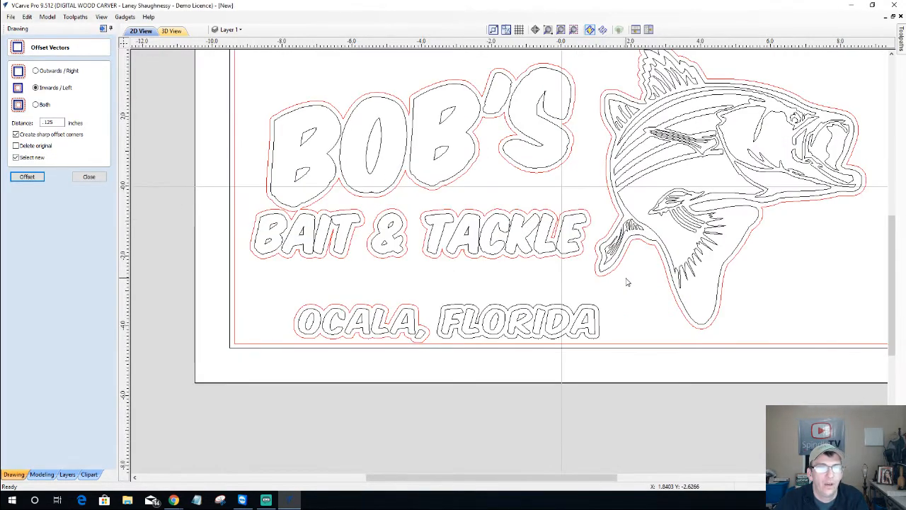
left_click(234, 30)
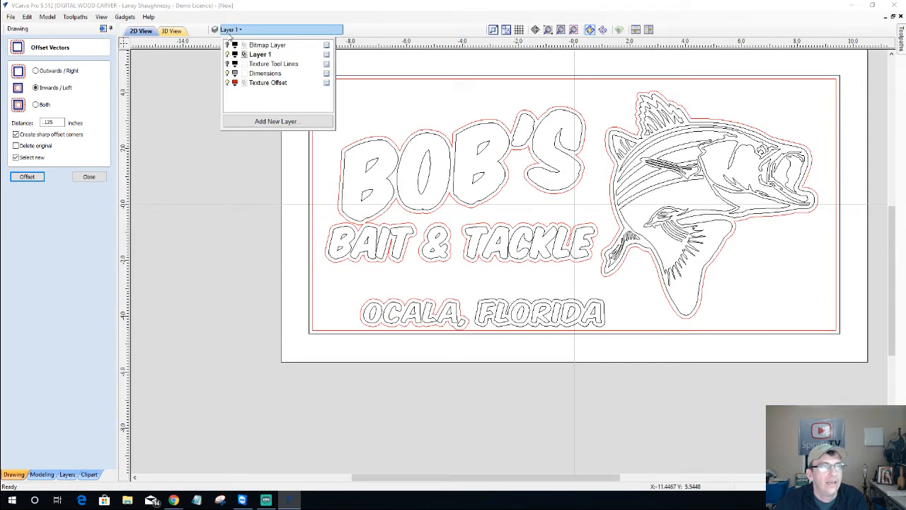
left_click(227, 82)
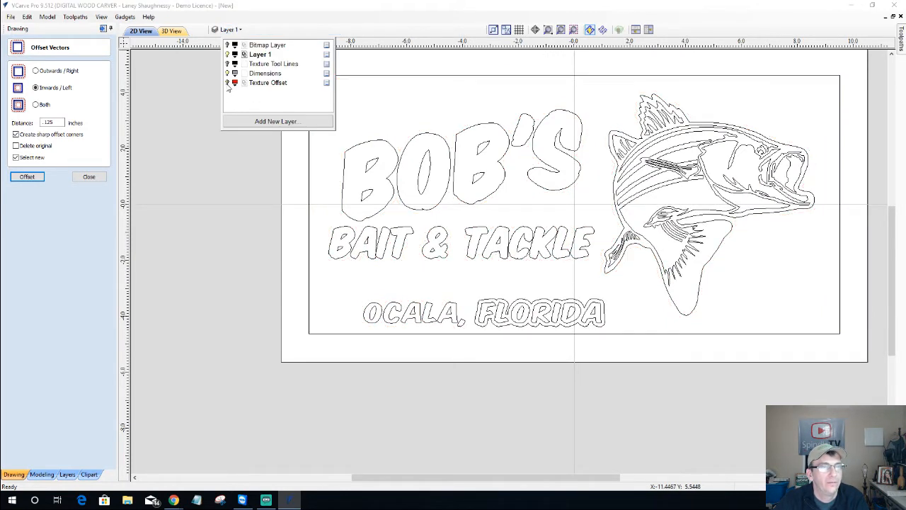
left_click(227, 83)
left_click(227, 83)
left_click(227, 83)
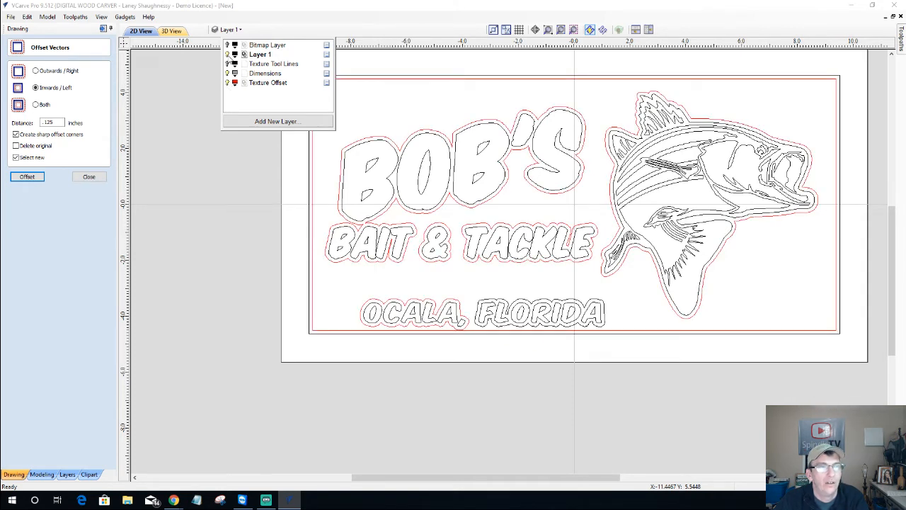
left_click(227, 54)
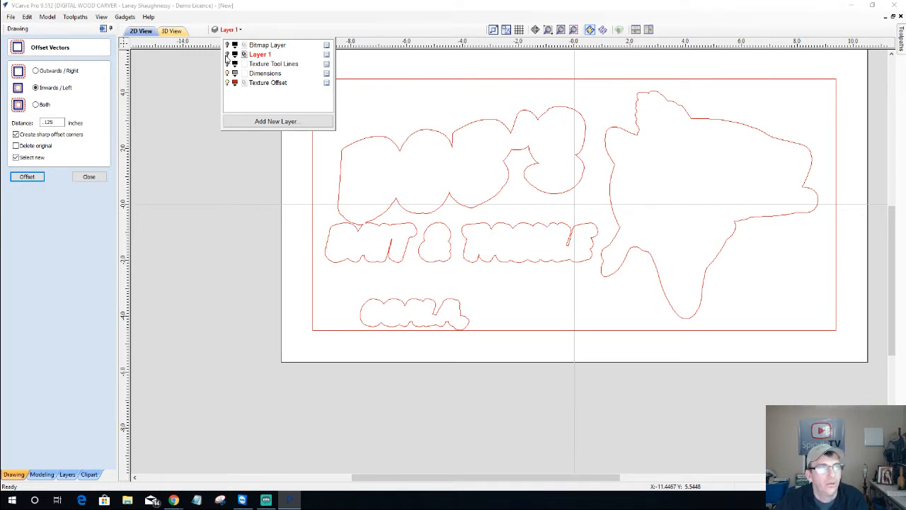
left_click(228, 54)
left_click(227, 82)
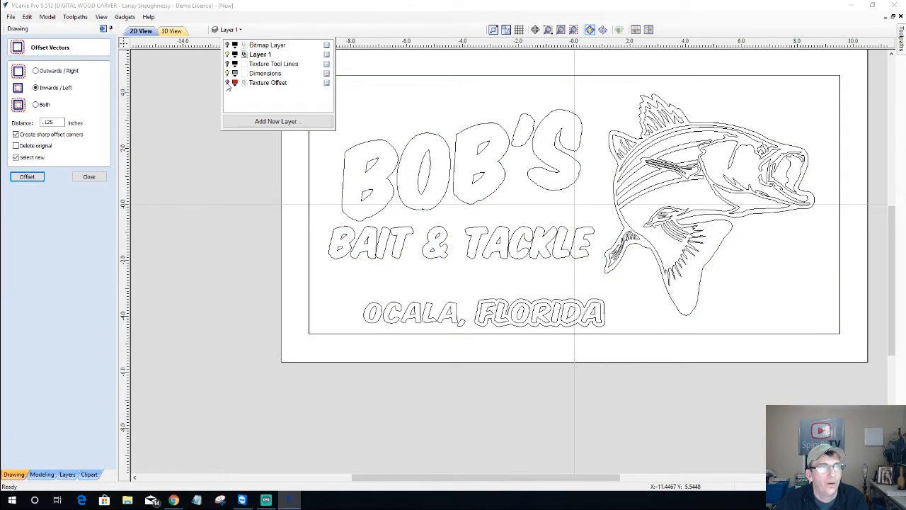
left_click(227, 83)
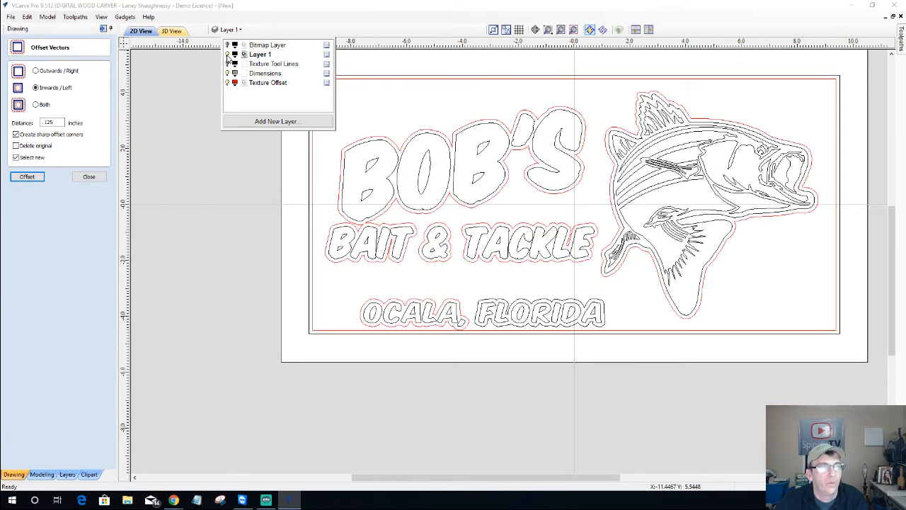
left_click(227, 55)
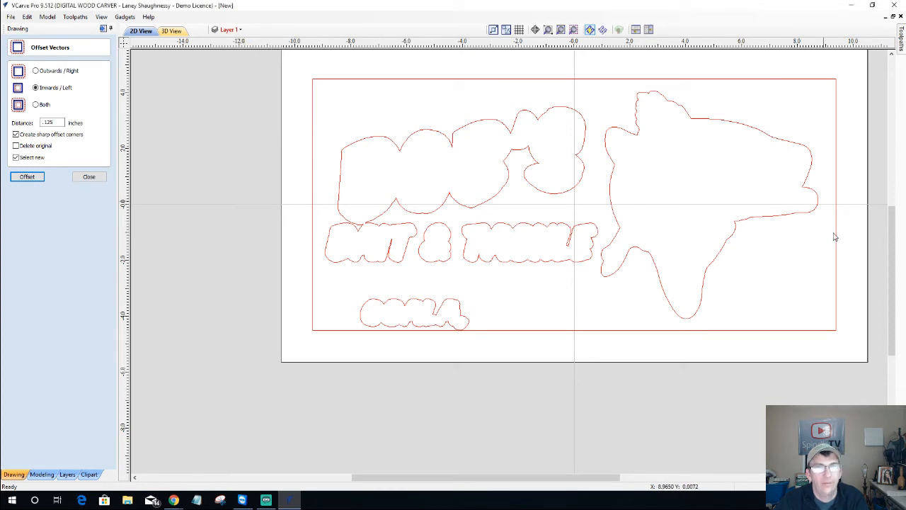
Select all red Texture Offset outlines, close Offset Vectors and start a Vector Texture
left_click_drag(834, 236, 868, 347)
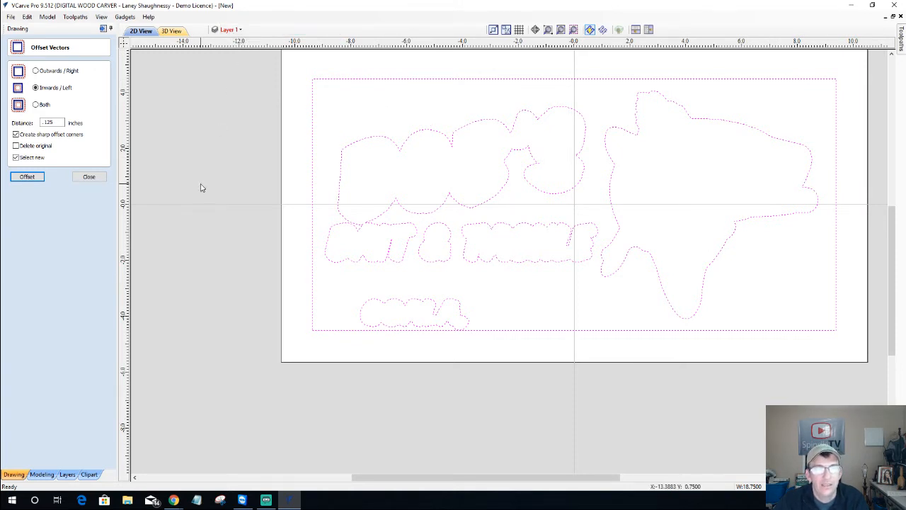
left_click(90, 177)
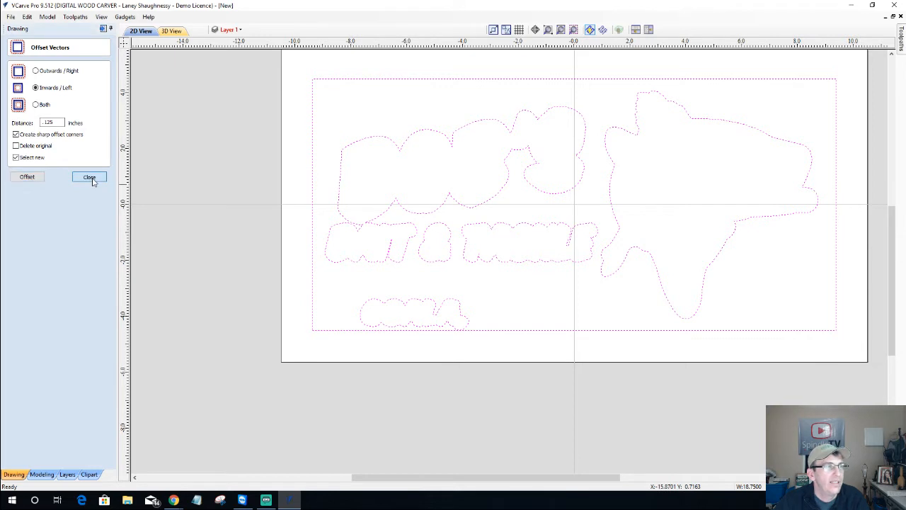
left_click(56, 108)
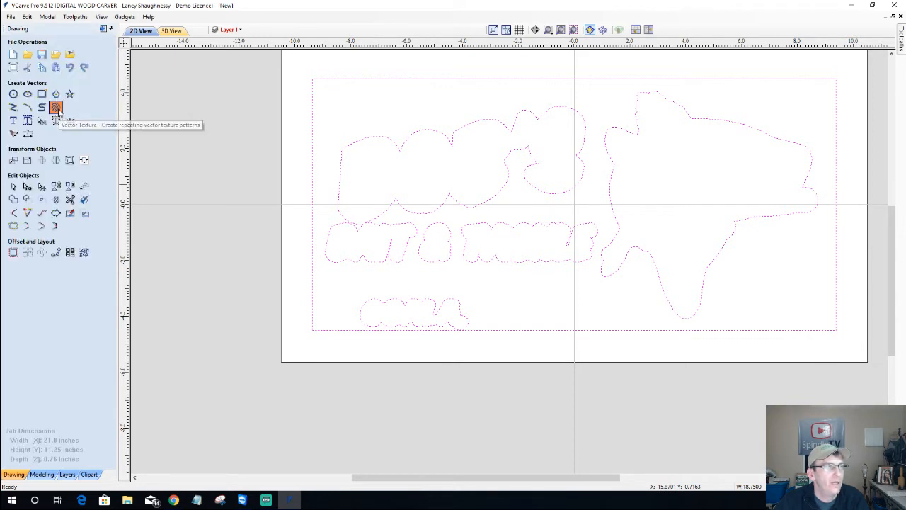
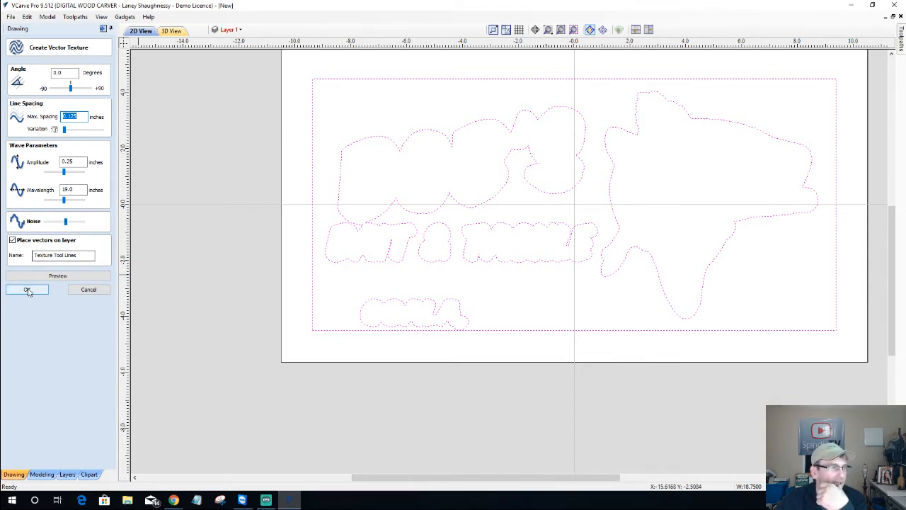
Preview the wavy texture with Texture Offset hidden and Layer 1 showing
left_click(58, 277)
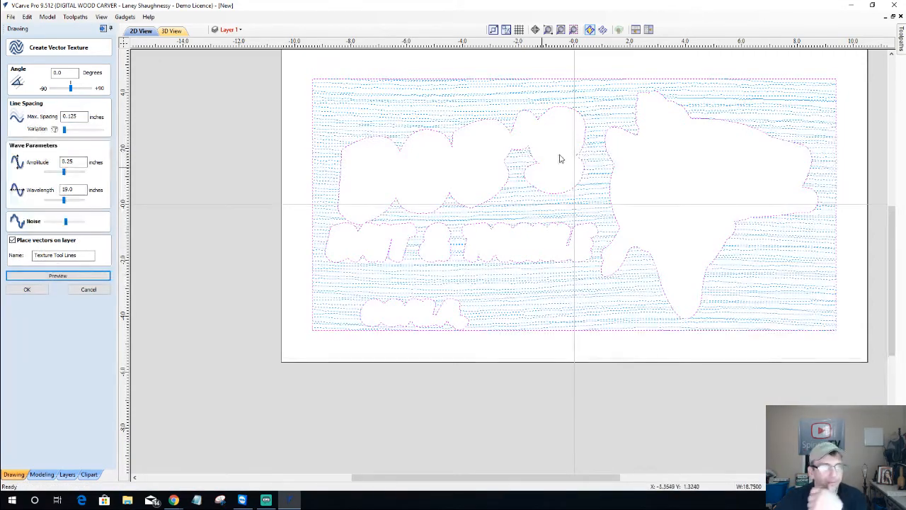
scroll(515, 147, "up", 4)
scroll(516, 149, "down", 6)
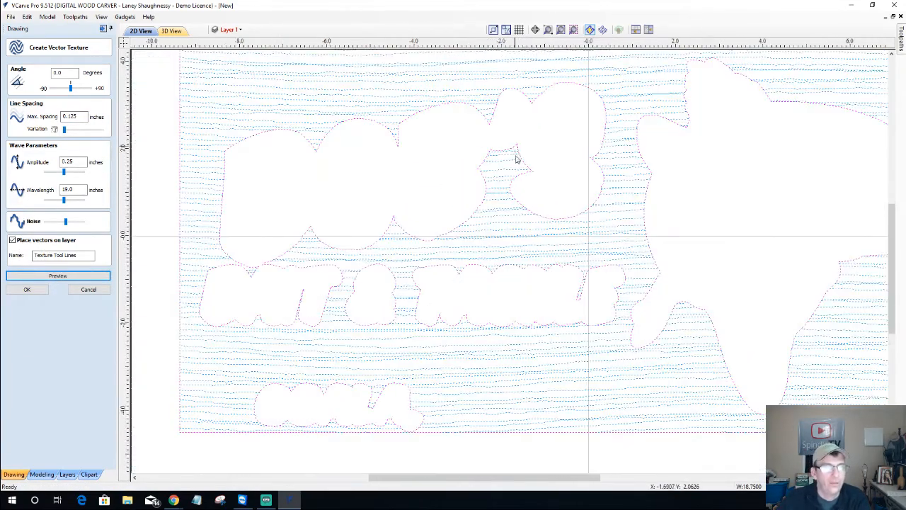
scroll(618, 78, "up", 2)
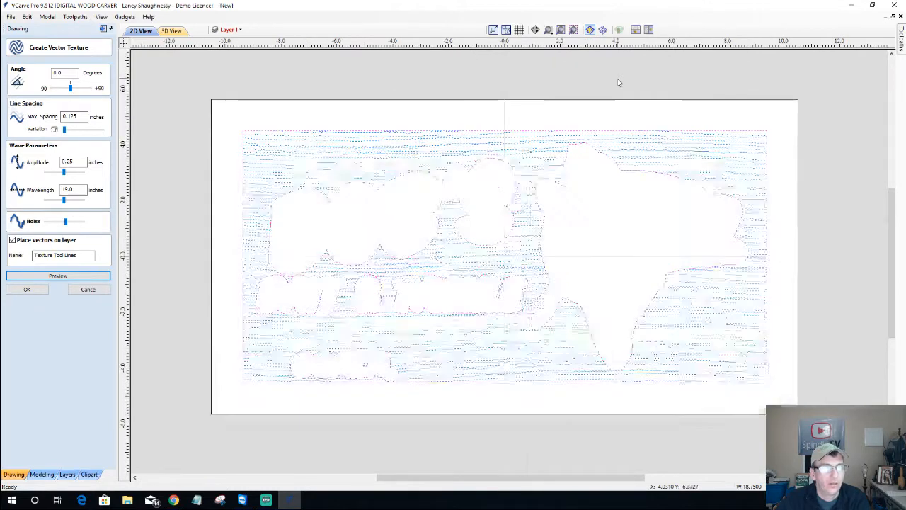
left_click(237, 31)
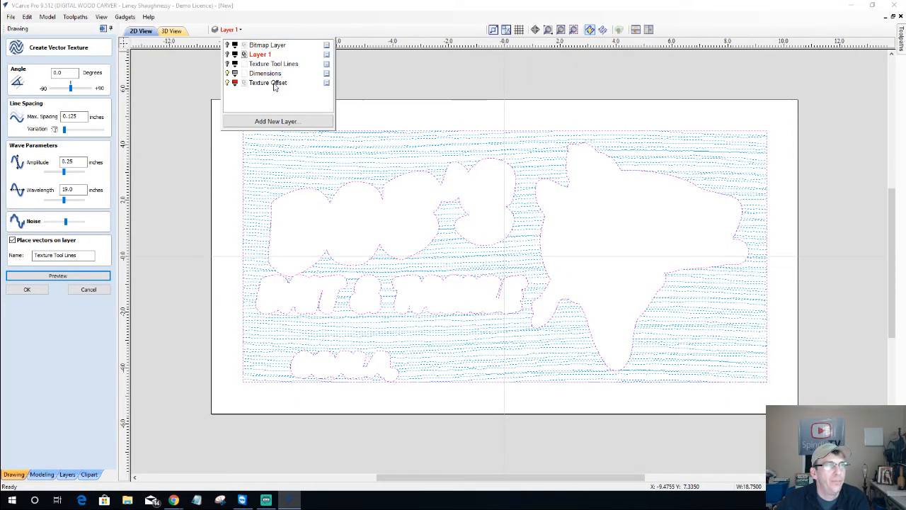
left_click(227, 83)
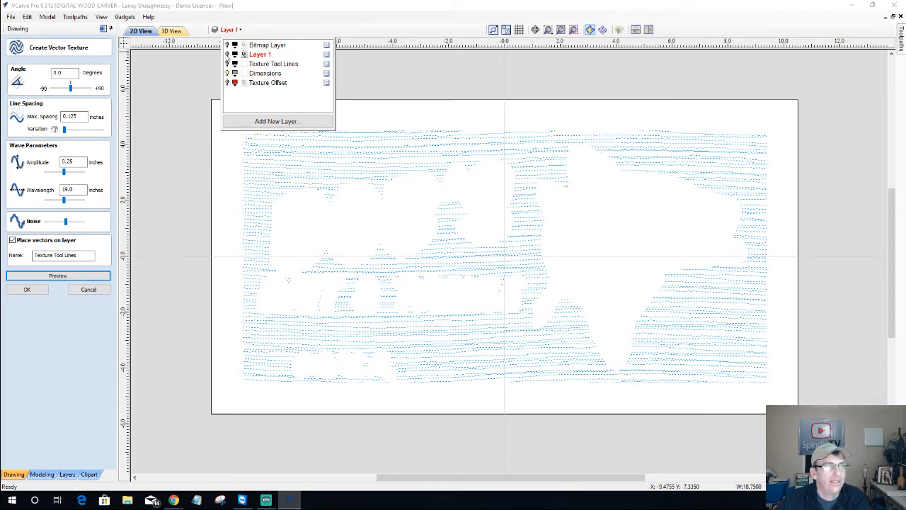
left_click(228, 55)
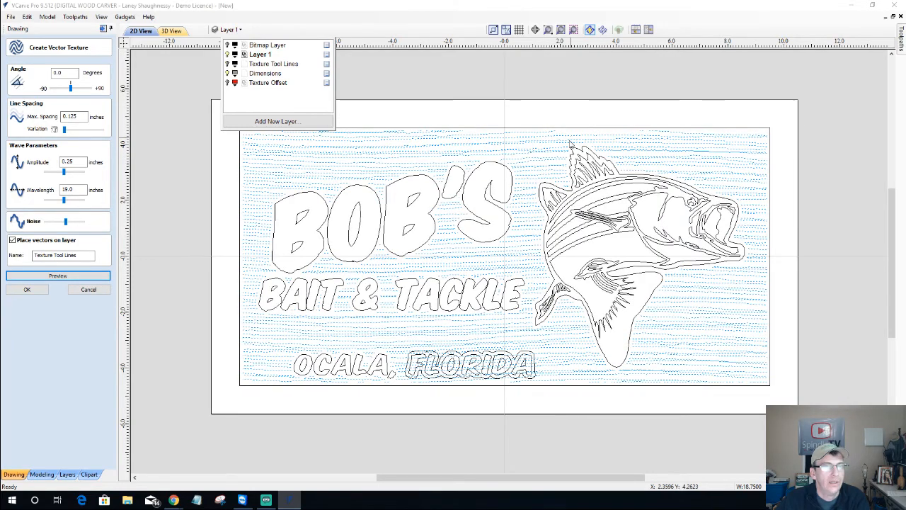
Inspect the texture preview against the lettering and bass, then cancel it
scroll(572, 145, "up", 10)
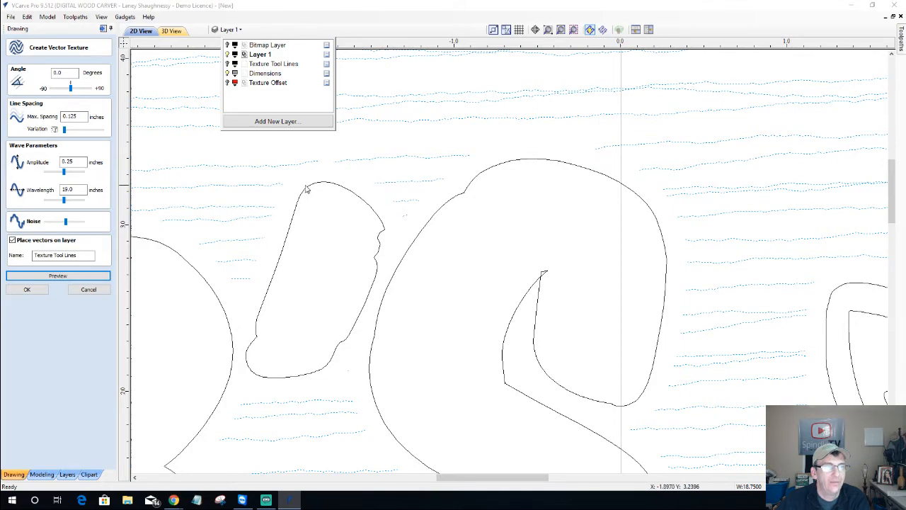
scroll(455, 227, "down", 10)
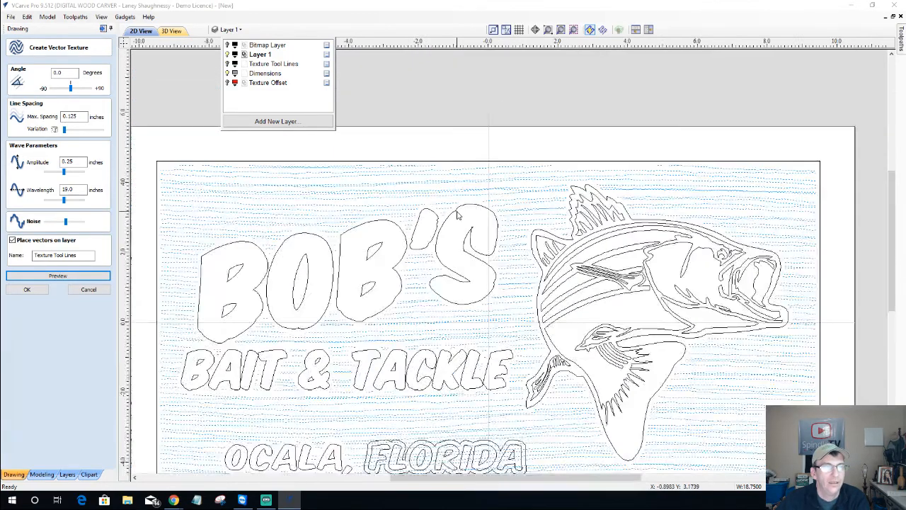
scroll(422, 239, "up", 8)
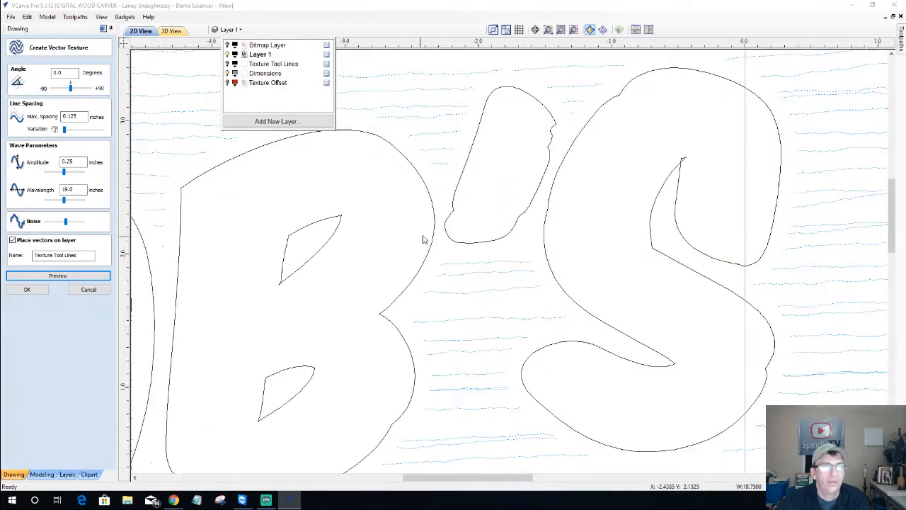
scroll(743, 171, "up", 4)
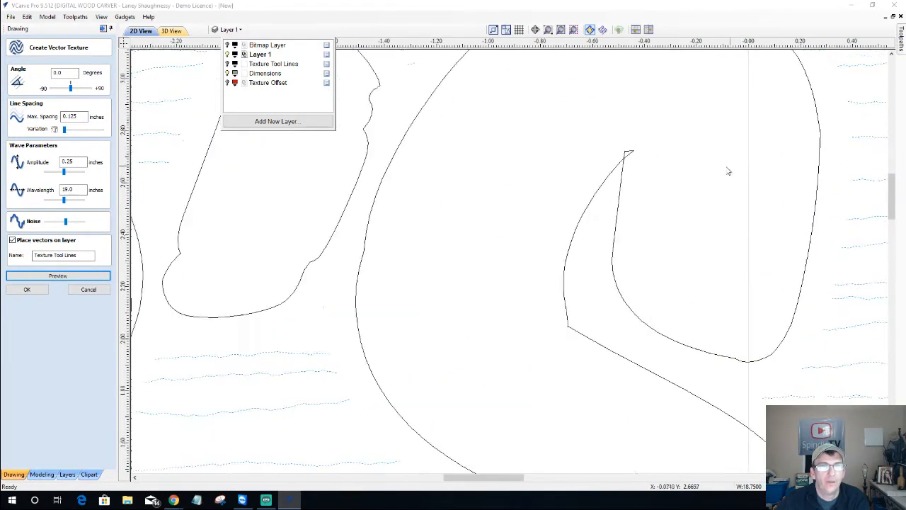
scroll(635, 160, "up", 3)
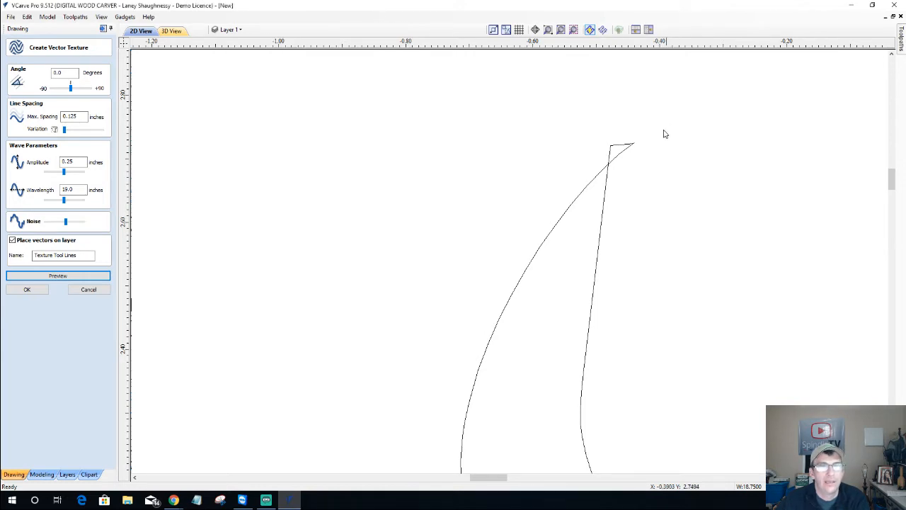
scroll(636, 145, "down", 2)
scroll(635, 145, "down", 3)
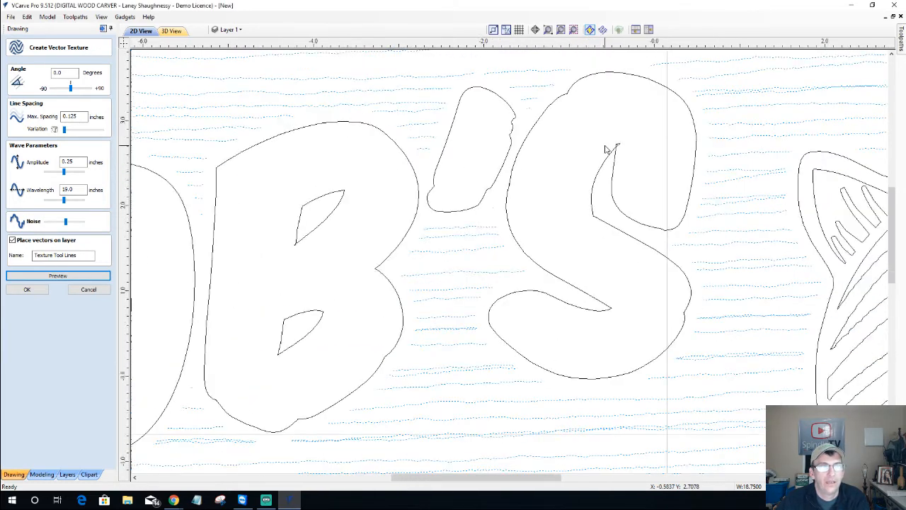
scroll(606, 149, "down", 4)
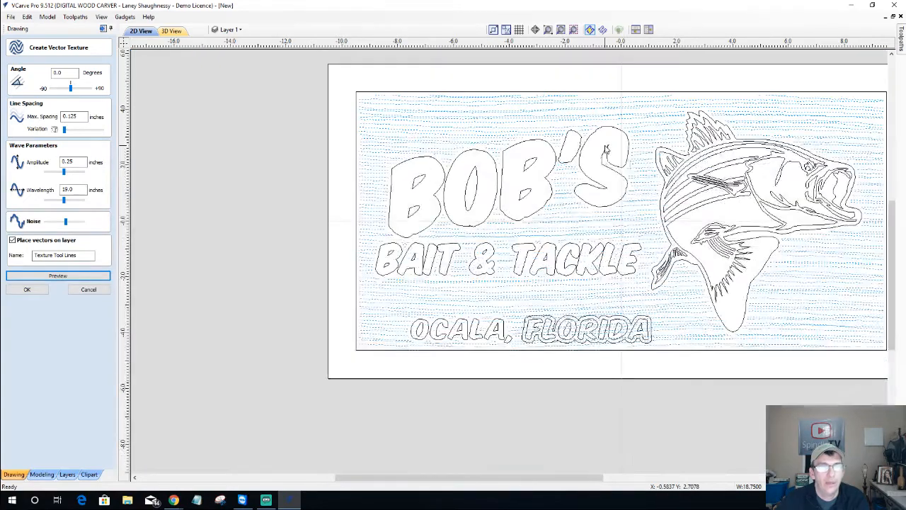
scroll(595, 350, "up", 4)
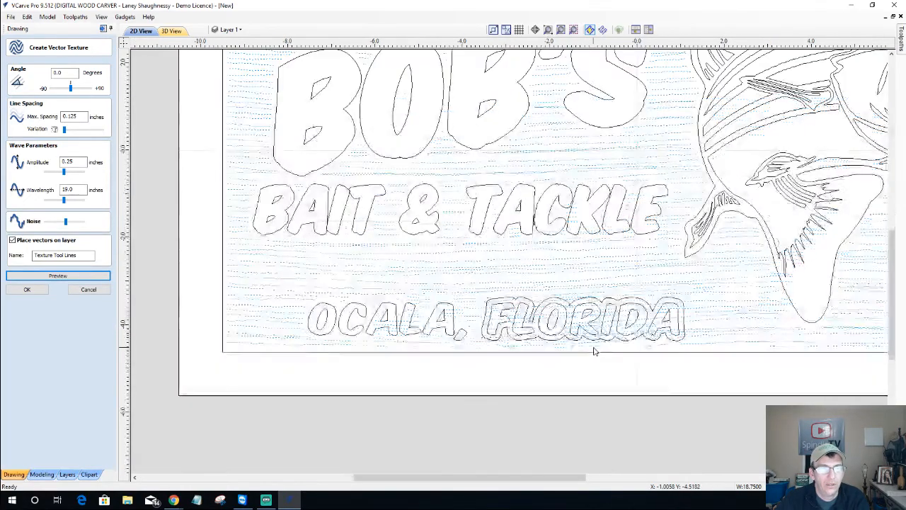
scroll(594, 350, "down", 4)
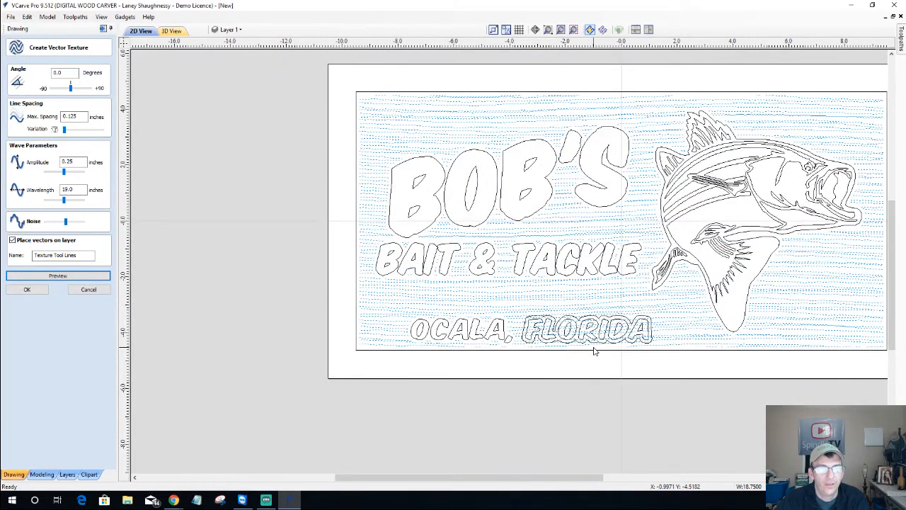
scroll(596, 345, "up", 1)
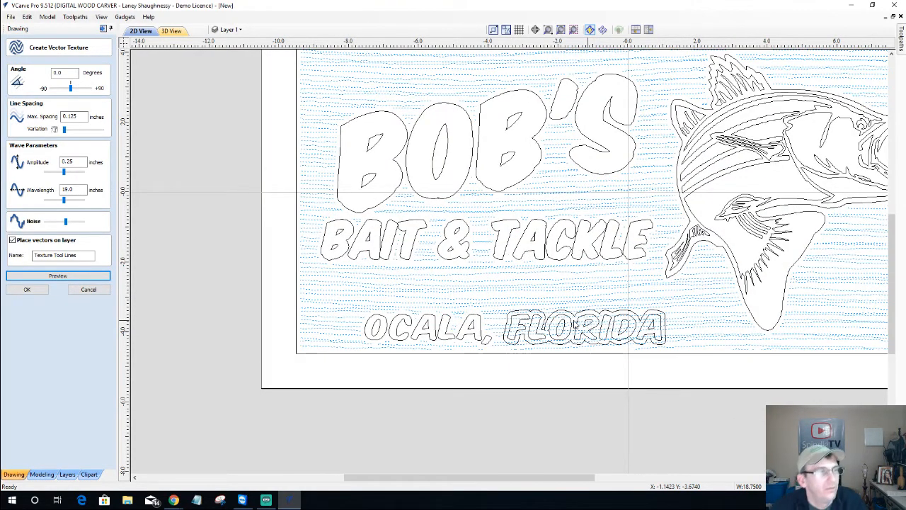
left_click(88, 290)
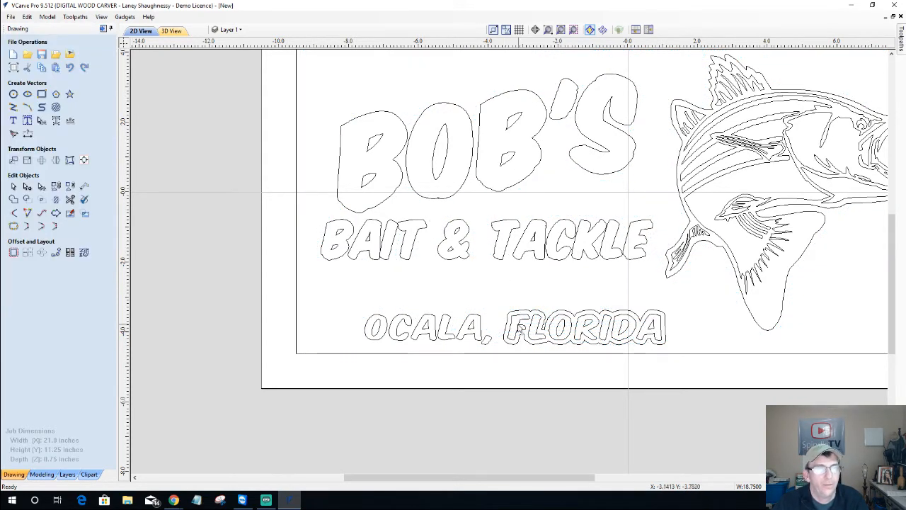
Move the outline around FLORIDA onto the Texture Offset layer
left_click(516, 316)
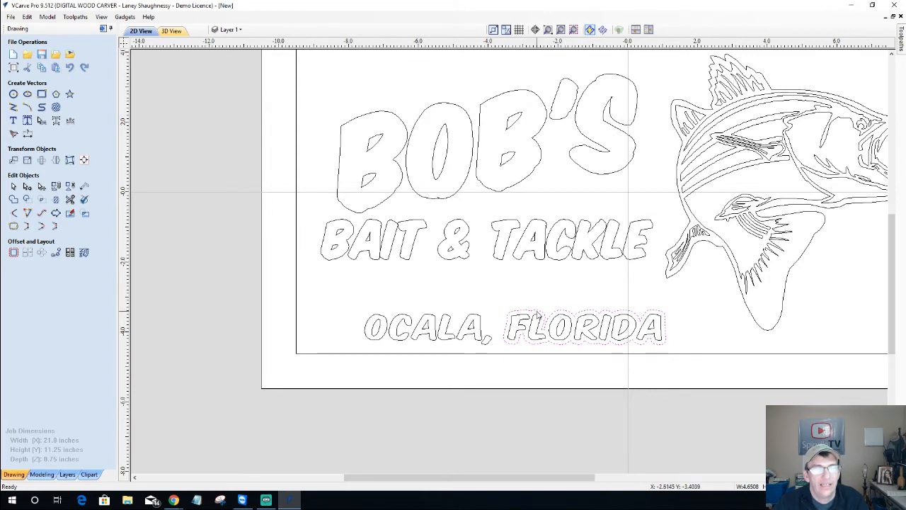
right_click(538, 315)
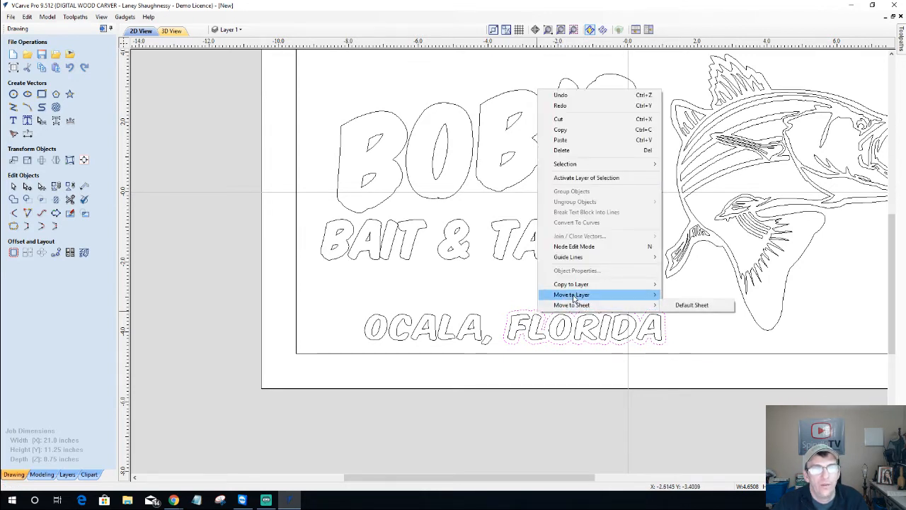
mouse_move(586, 297)
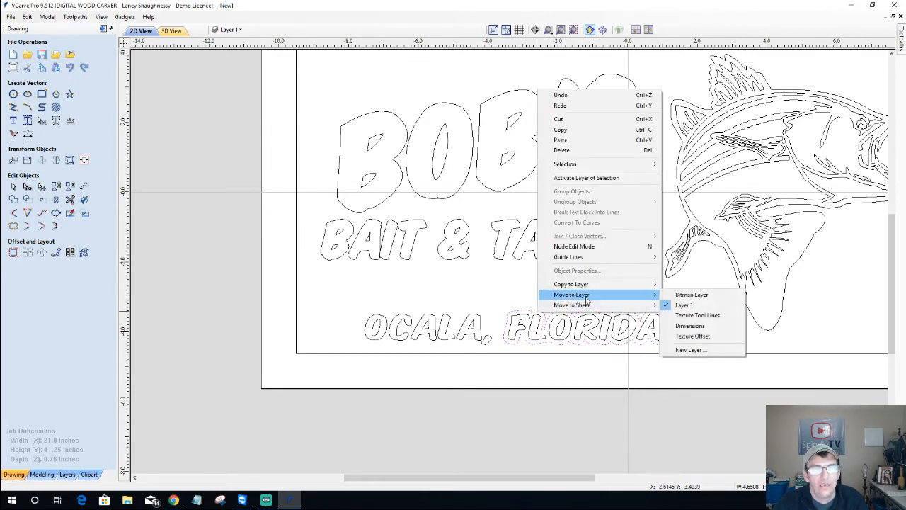
left_click(693, 336)
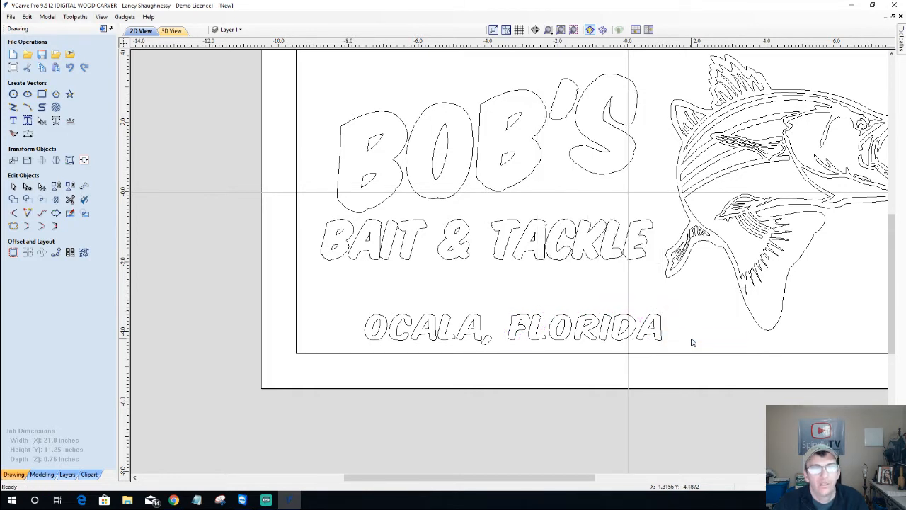
Show only the Texture Offset layer, fit the sheet, and marquee-select all its outlines
left_click(241, 31)
left_click(228, 54)
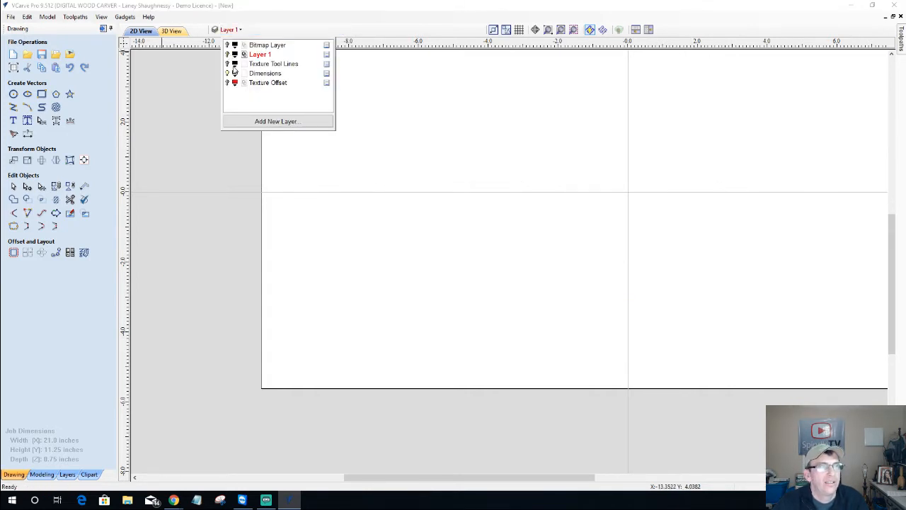
left_click(227, 83)
key("F9")
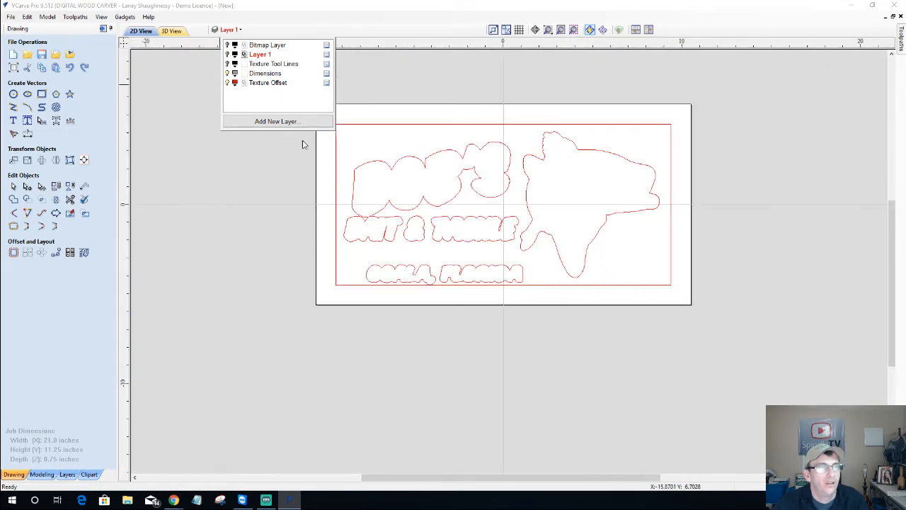
mouse_move(255, 92)
left_mouse_down()
mouse_move(358, 125)
mouse_move(663, 317)
mouse_move(703, 318)
left_mouse_up()
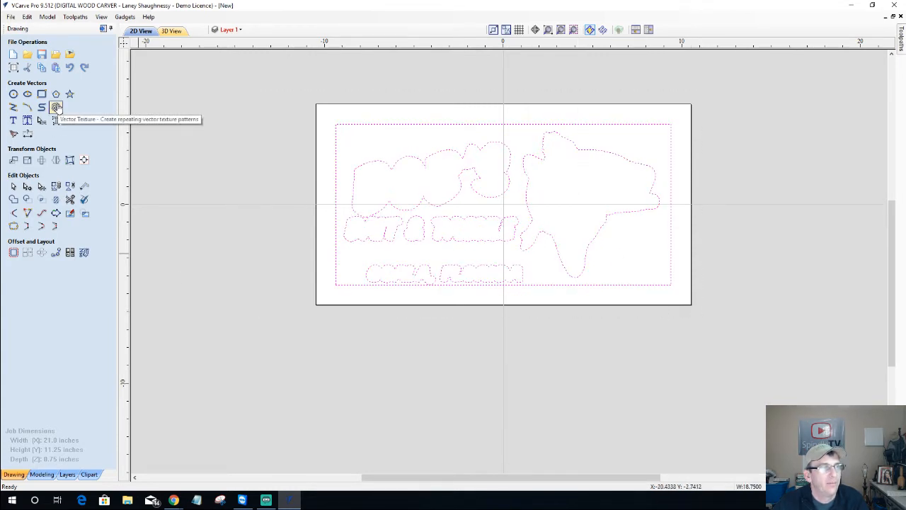
Preview and create wavy texture lines (0.125 in spacing, 0.25 amplitude) around all selected outlines
left_click(57, 107)
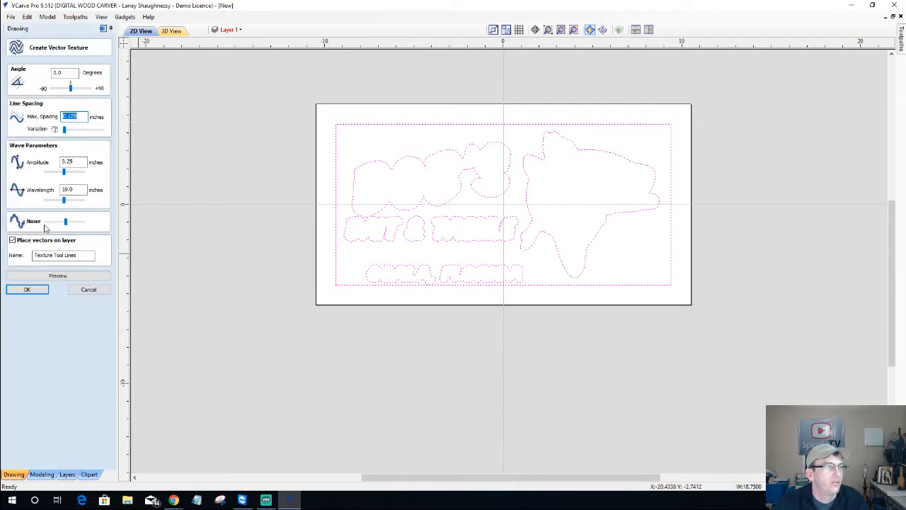
left_click(54, 279)
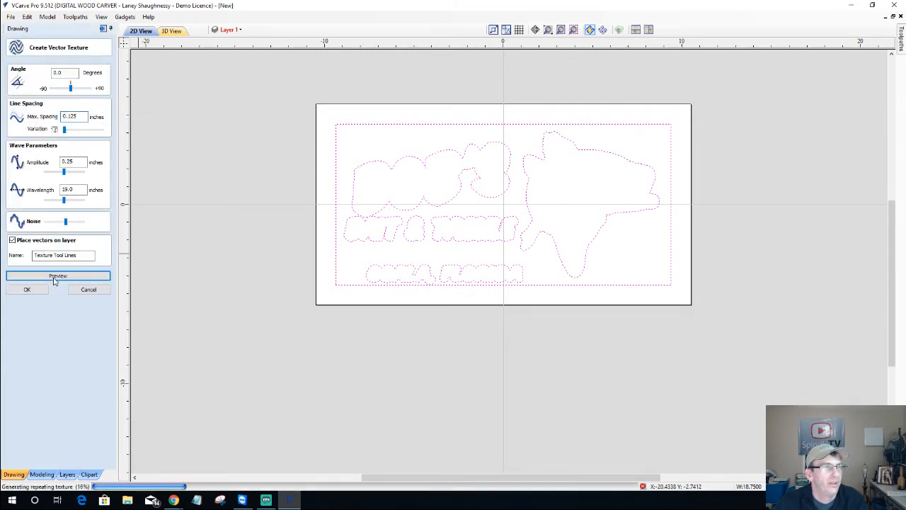
scroll(436, 295, "up", 3)
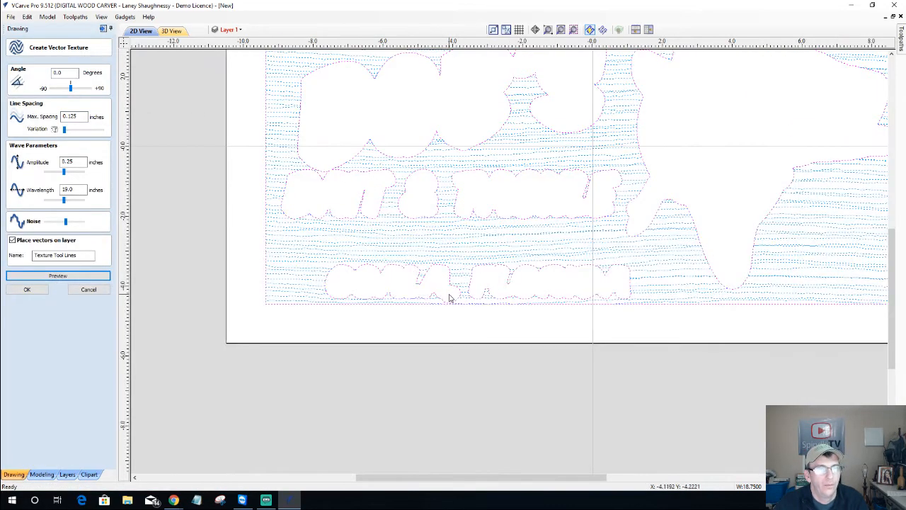
scroll(449, 298, "up", 2)
scroll(446, 265, "down", 1)
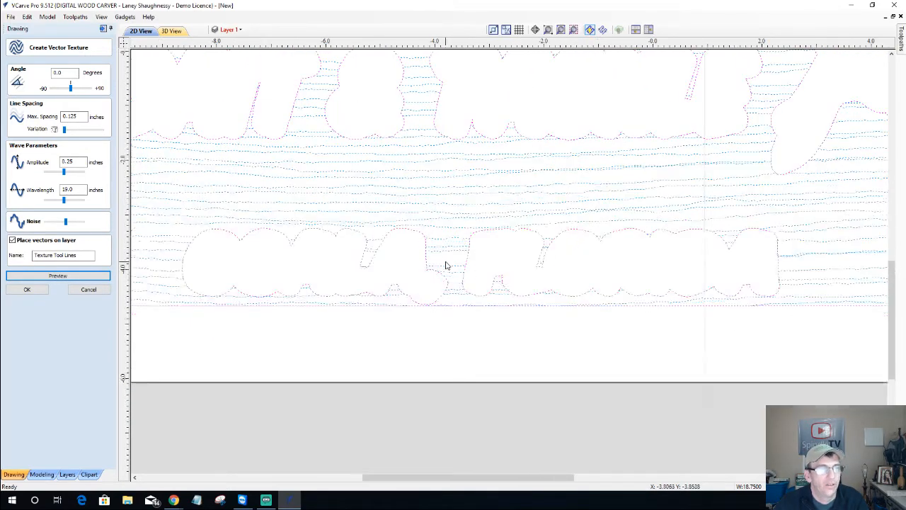
scroll(446, 266, "down", 1)
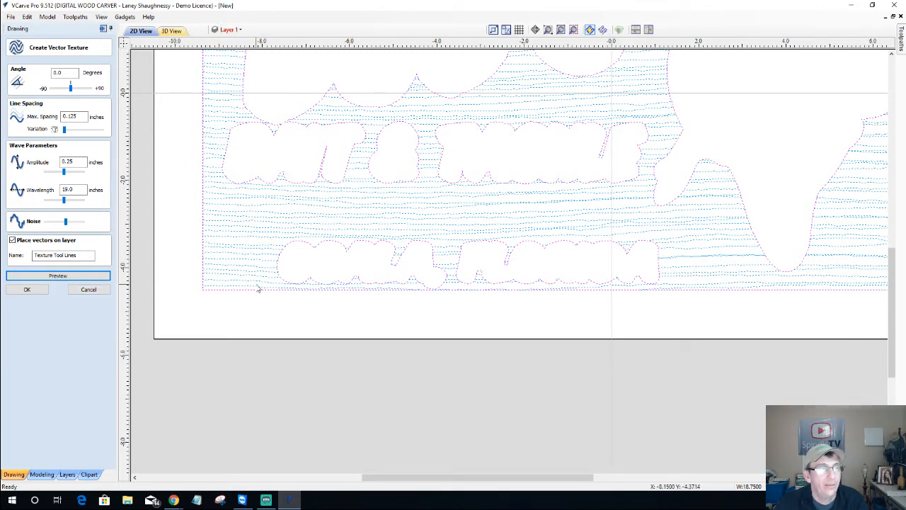
scroll(258, 286, "down", 1)
left_click(27, 289)
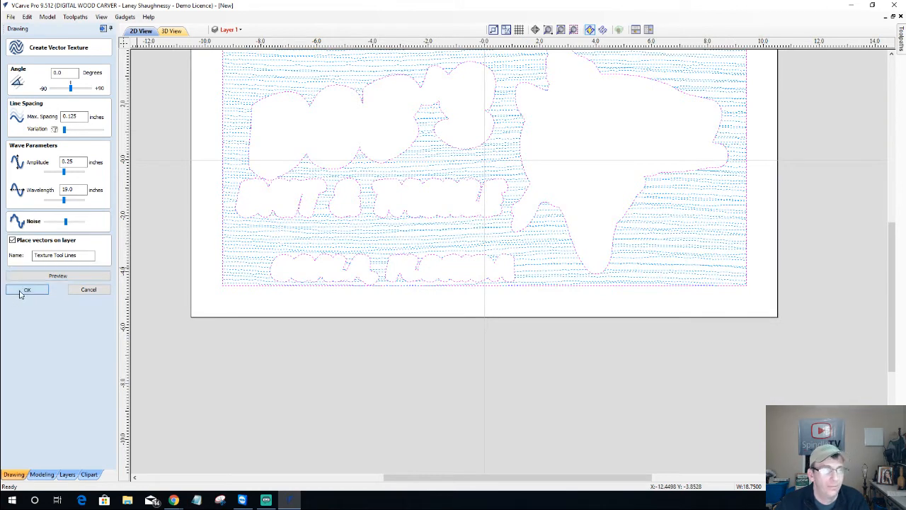
scroll(375, 244, "up", 2)
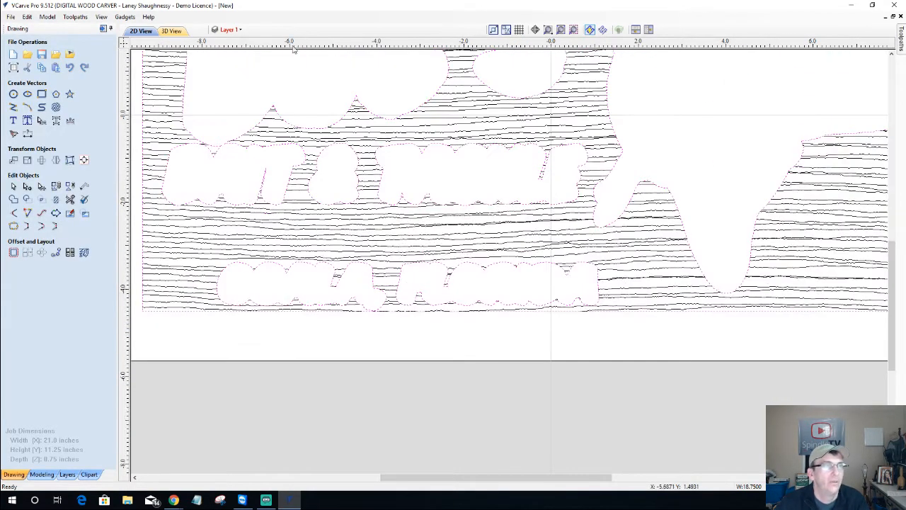
Hide Texture Offset, show Layer 1, and select the BAIT & TACKLE lettering
left_click(230, 29)
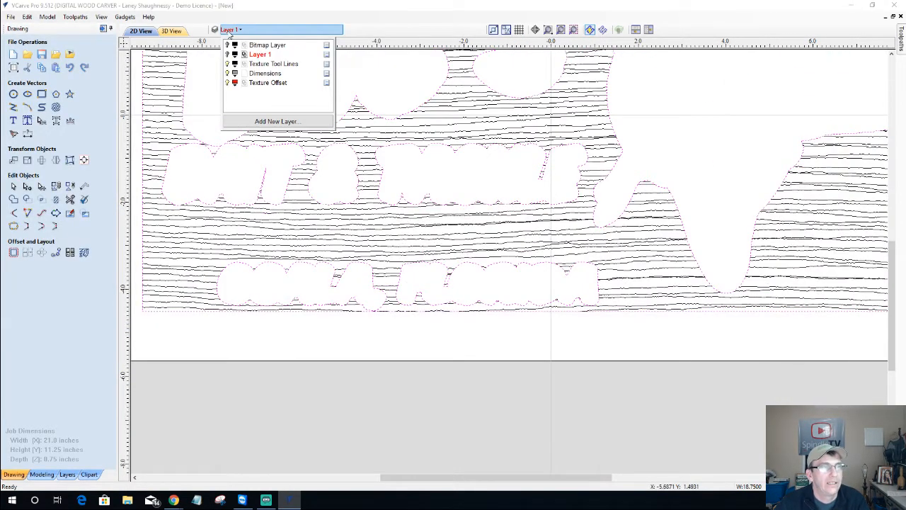
left_click(227, 83)
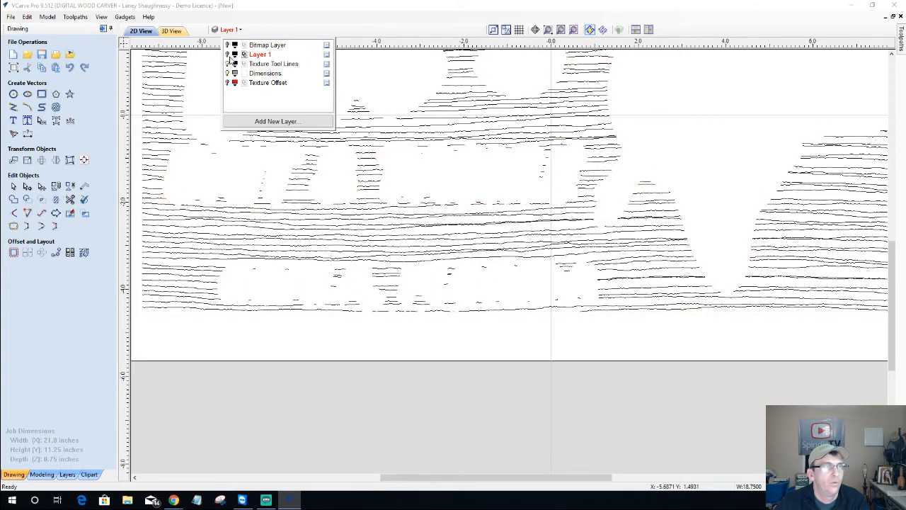
left_click(227, 54)
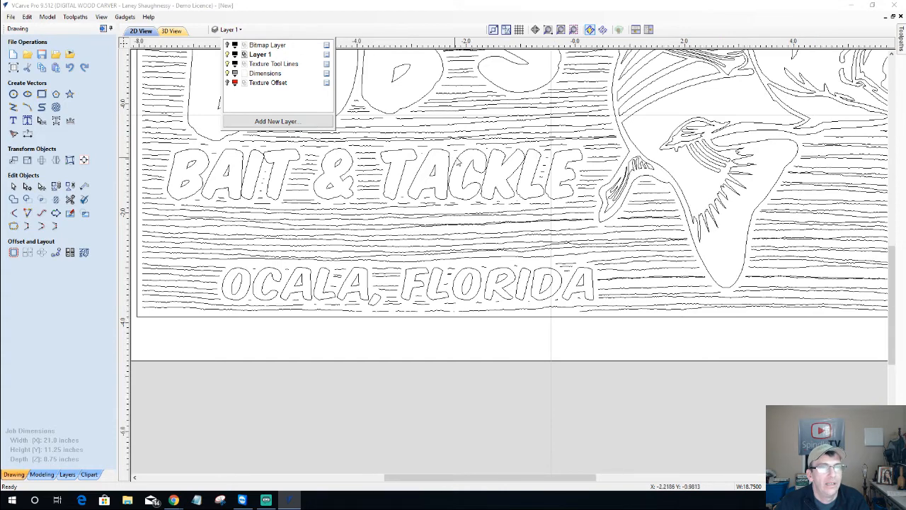
scroll(457, 161, "up", 2)
scroll(457, 162, "up", 1)
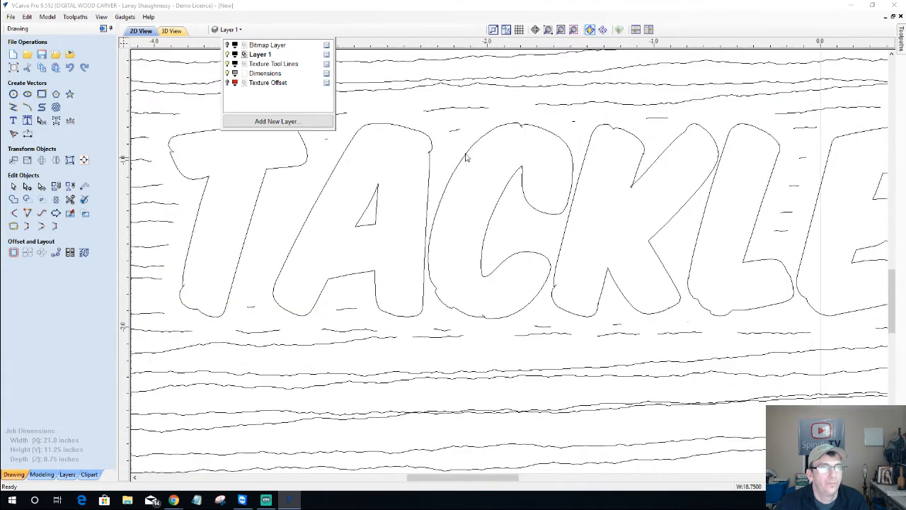
left_click(494, 132)
left_click(494, 132)
scroll(494, 132, "down", 5)
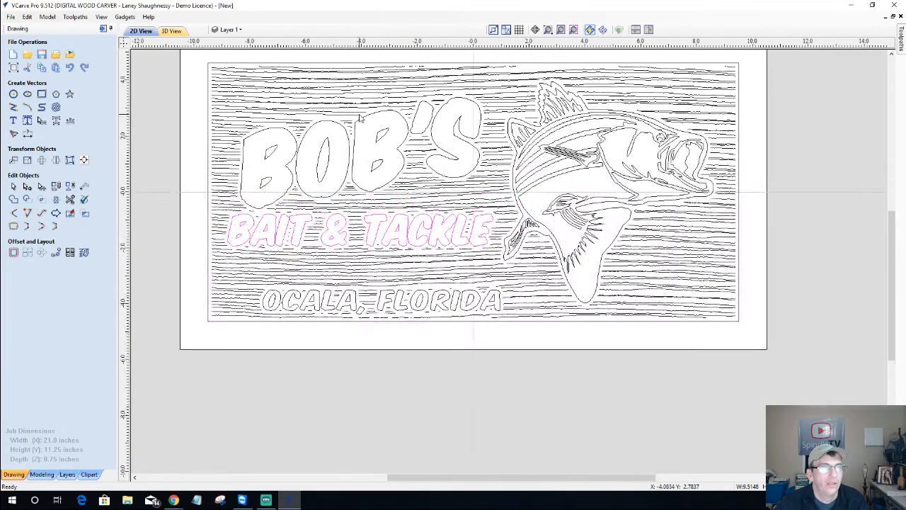
scroll(360, 116, "down", 1)
scroll(383, 78, "up", 1)
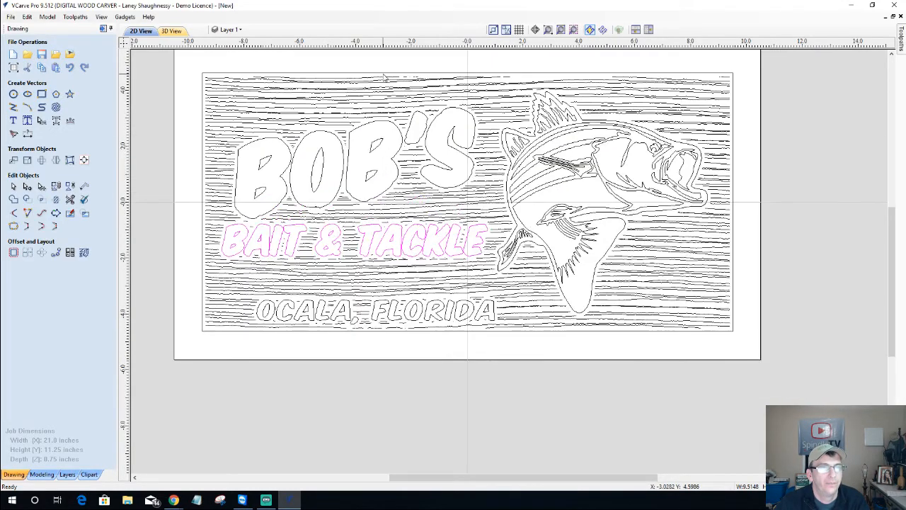
scroll(383, 78, "down", 1)
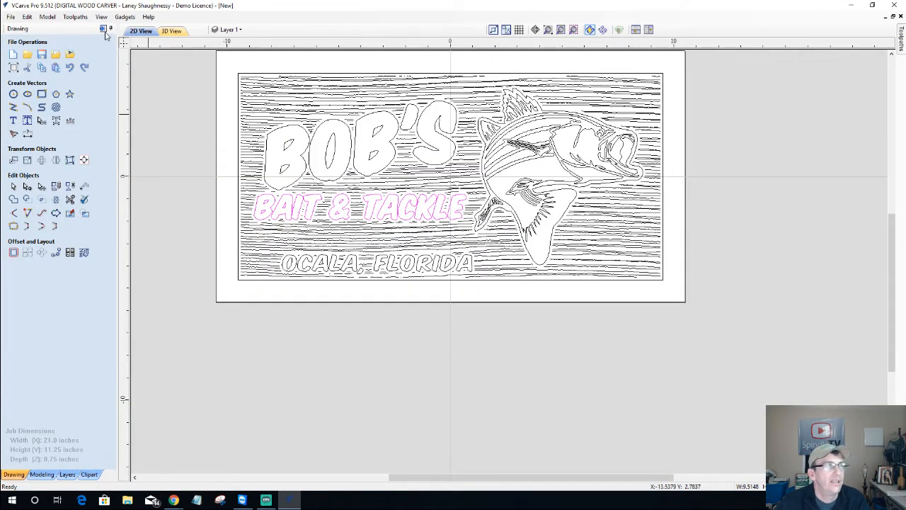
On the Toolpaths tab, select the texture lines plus BOB'S, BAIT & TACKLE and OCALA, FLORIDA
left_click(103, 29)
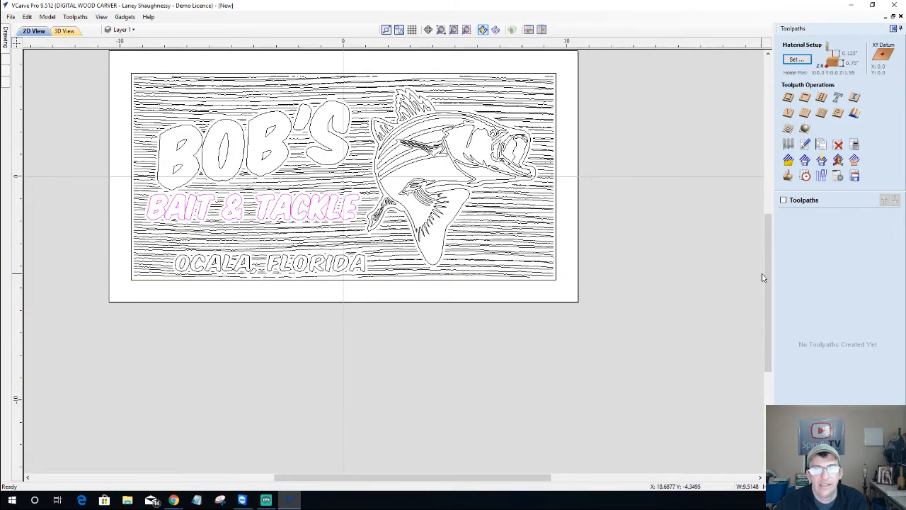
left_click_drag(766, 277, 778, 249)
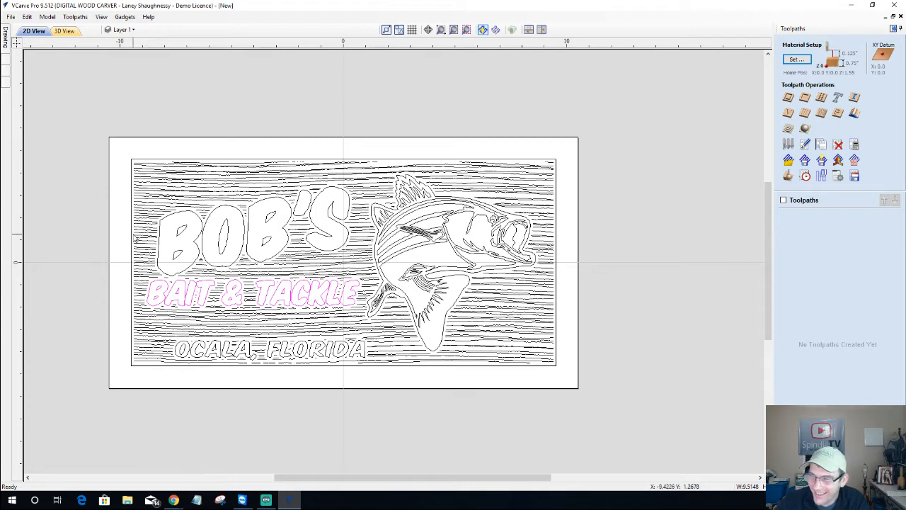
scroll(81, 281, "up", 1)
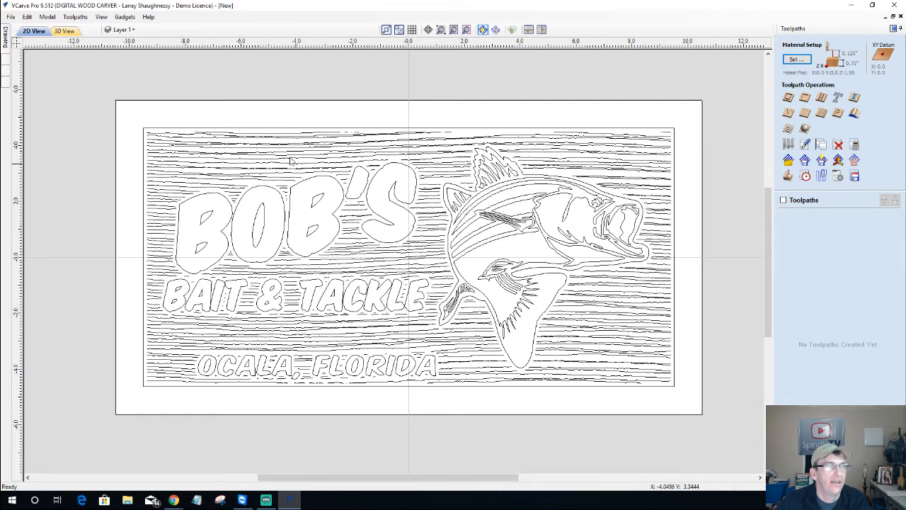
left_click(160, 131)
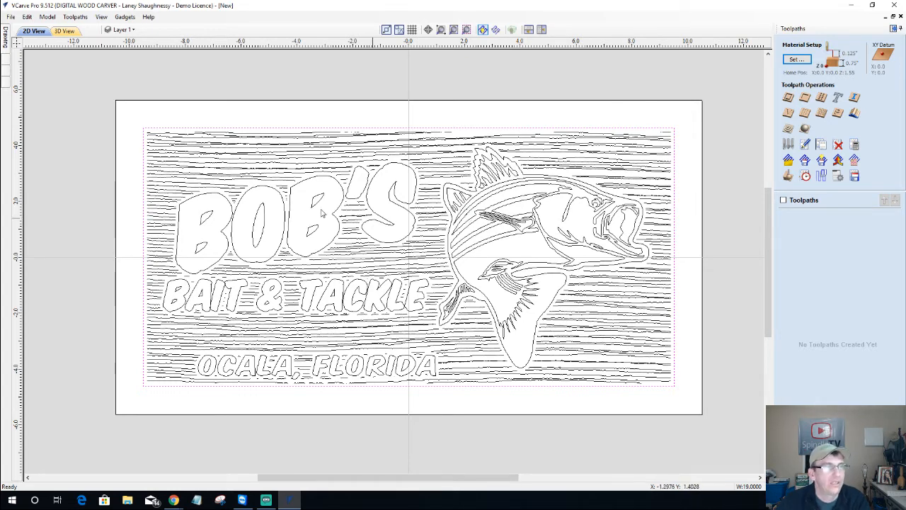
left_click(269, 191, "shift")
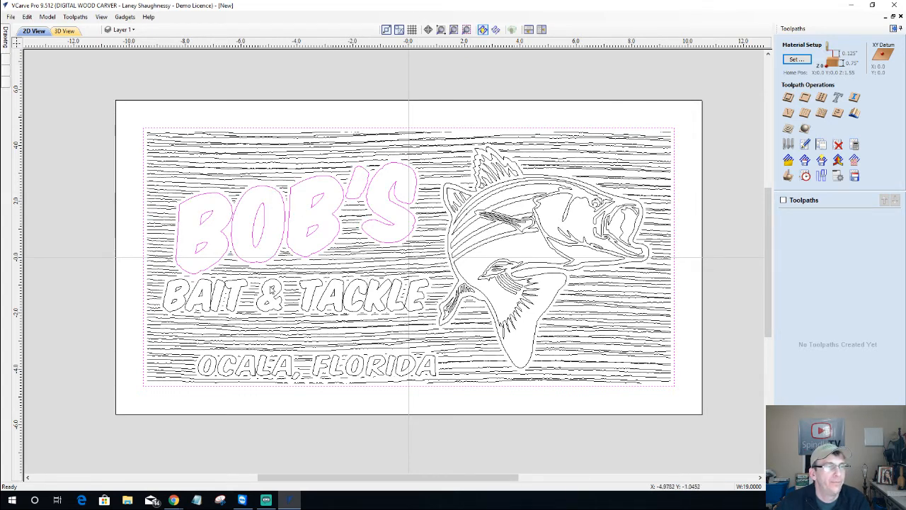
left_click(269, 283, "shift")
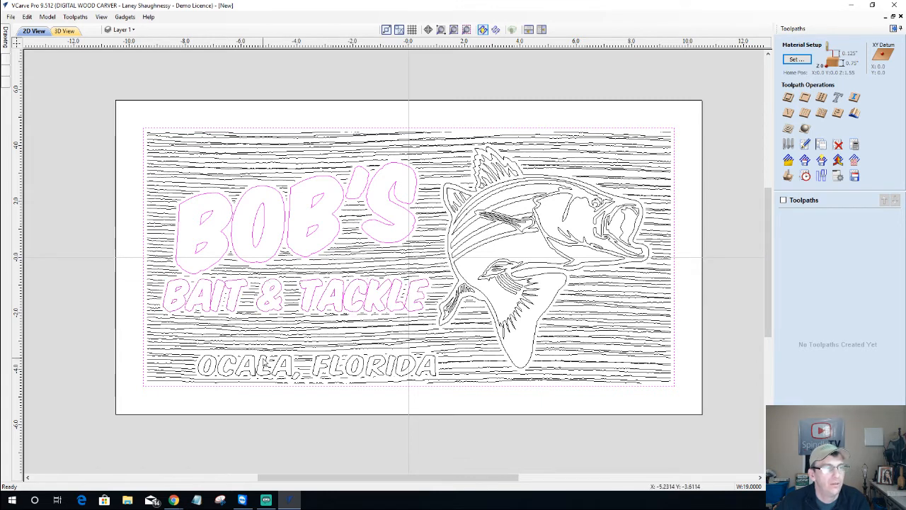
left_click(299, 365, "shift")
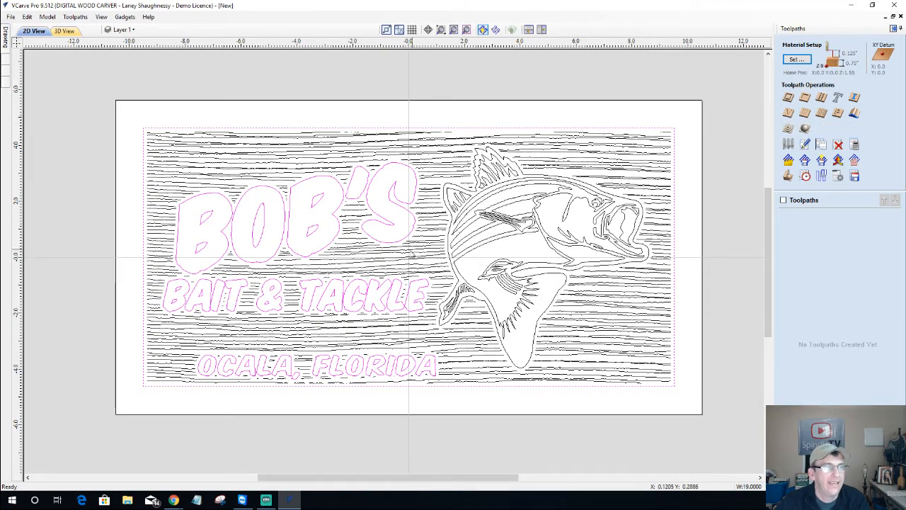
Zoom around the sign to check the texture lines stop short of each letter outline
scroll(398, 187, "up", 5)
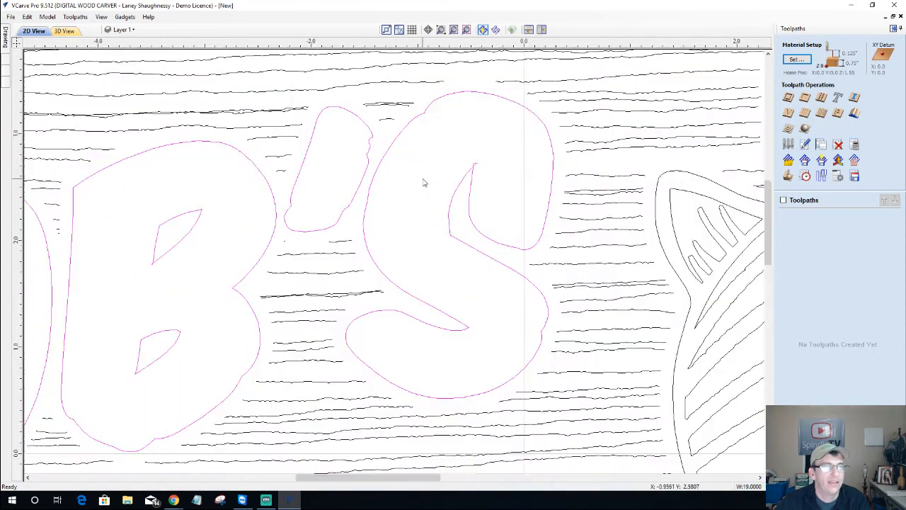
scroll(423, 183, "down", 5)
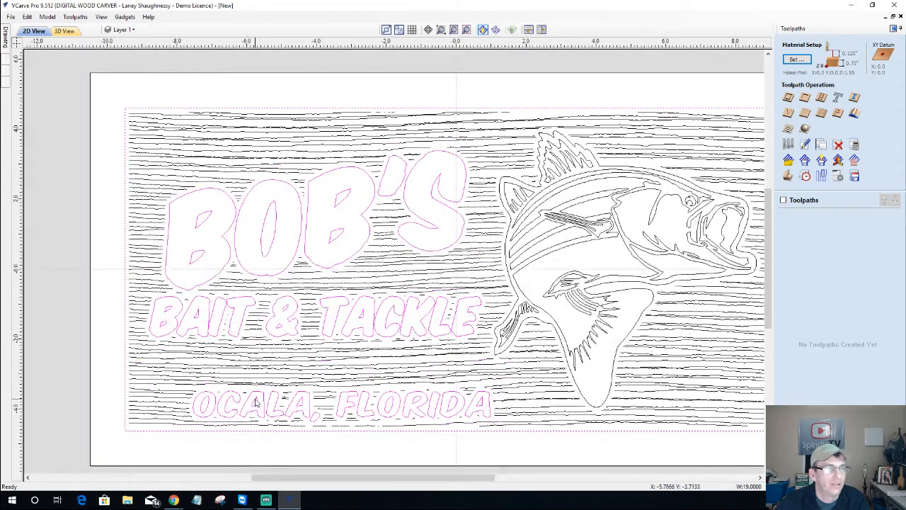
scroll(215, 349, "up", 5)
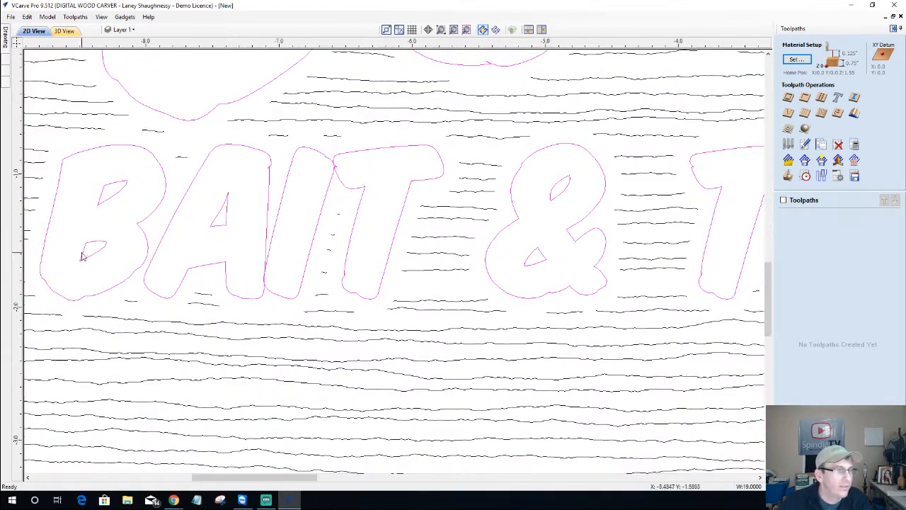
scroll(224, 290, "up", 4)
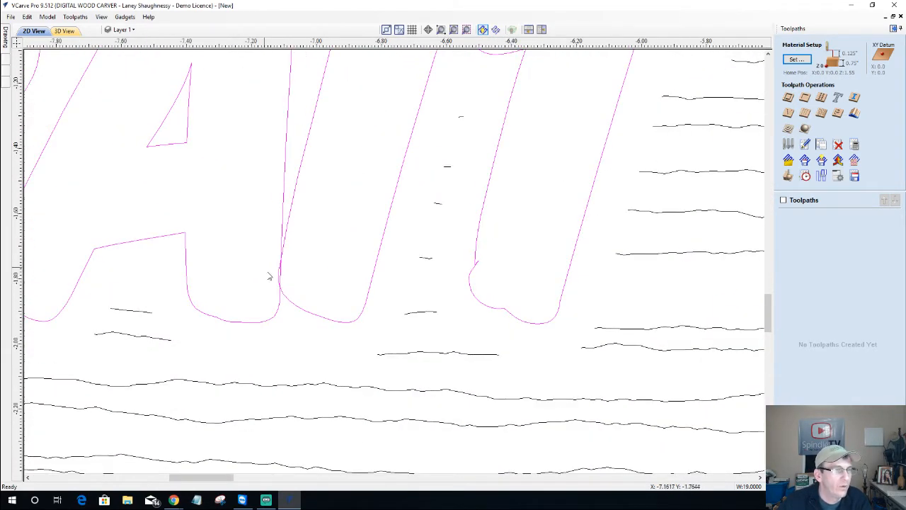
scroll(518, 276, "up", 3)
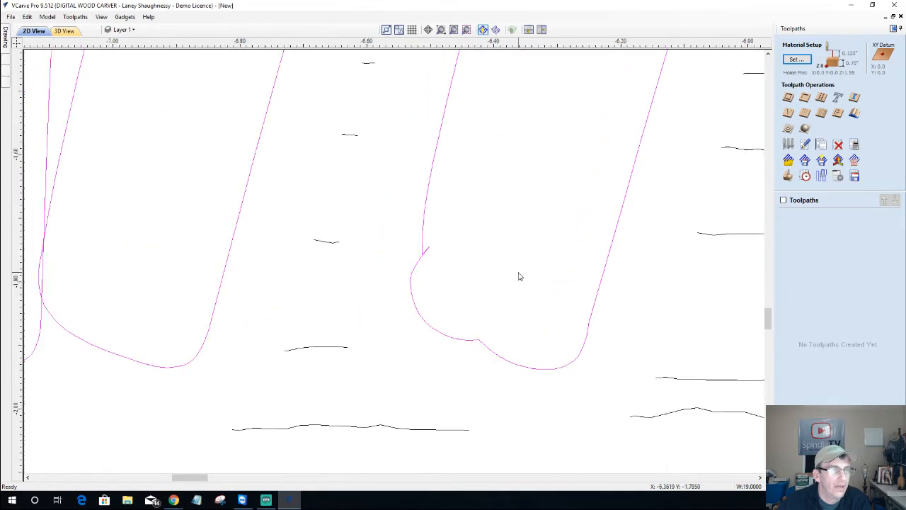
scroll(499, 279, "down", 5)
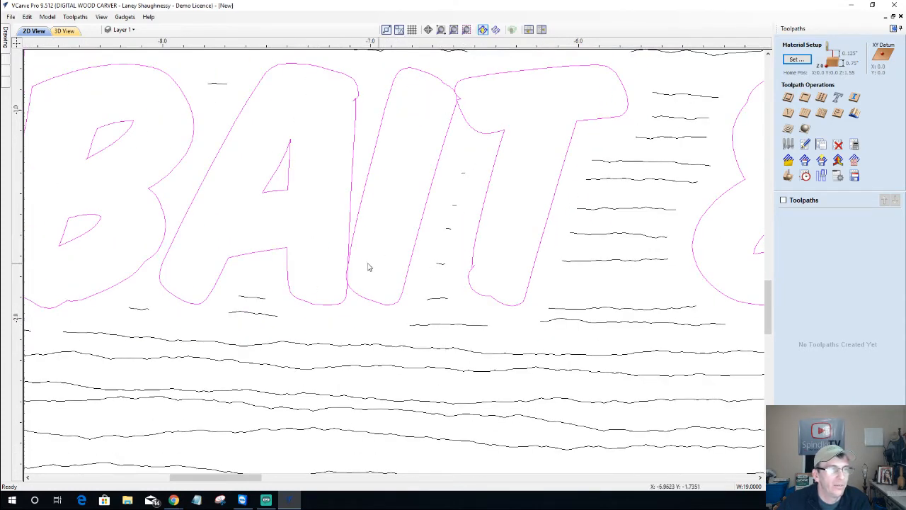
scroll(368, 267, "down", 1)
scroll(423, 145, "up", 6)
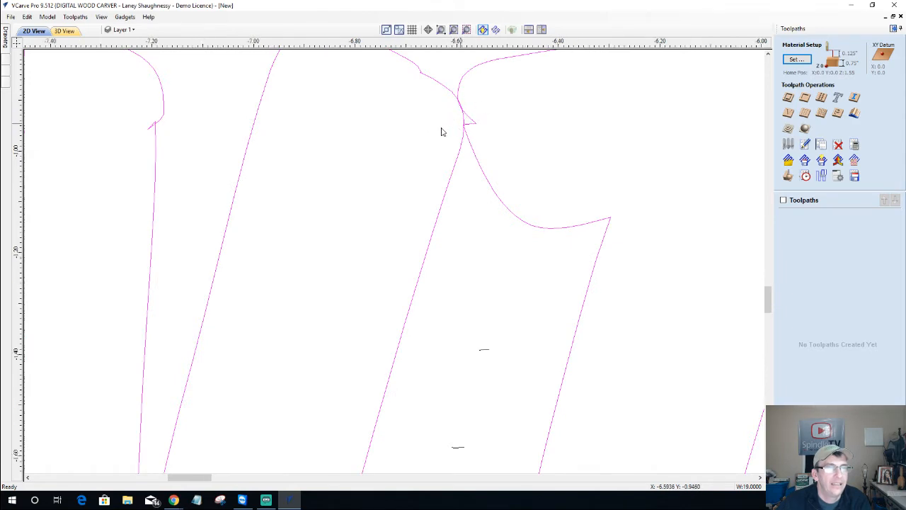
scroll(403, 135, "down", 6)
scroll(401, 135, "down", 4)
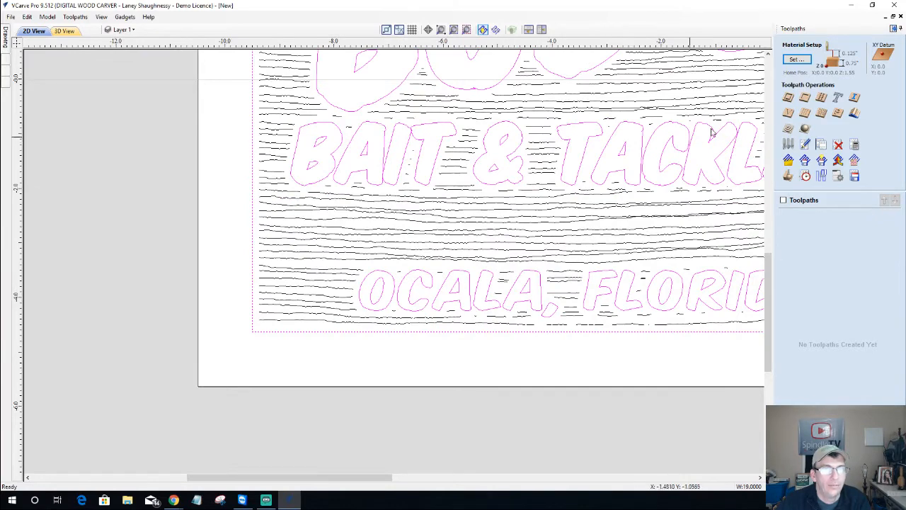
scroll(752, 139, "up", 3)
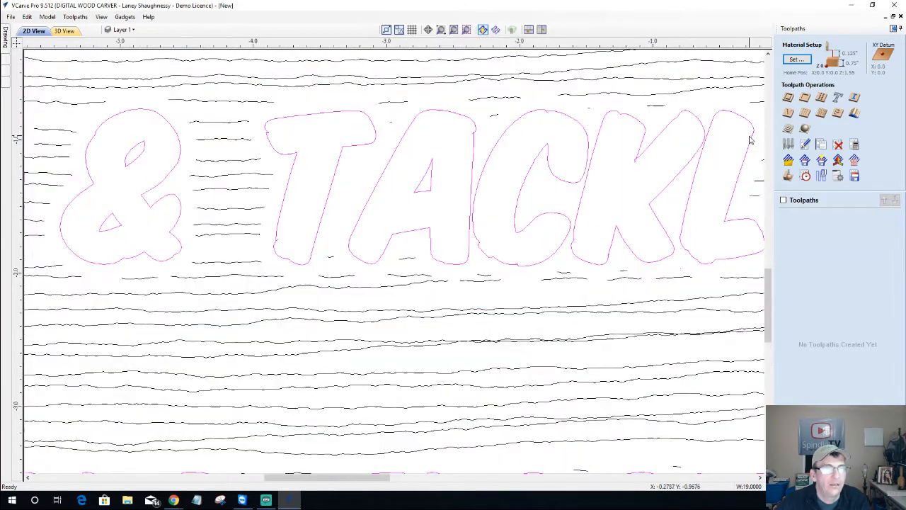
scroll(750, 140, "up", 1)
scroll(470, 119, "up", 8)
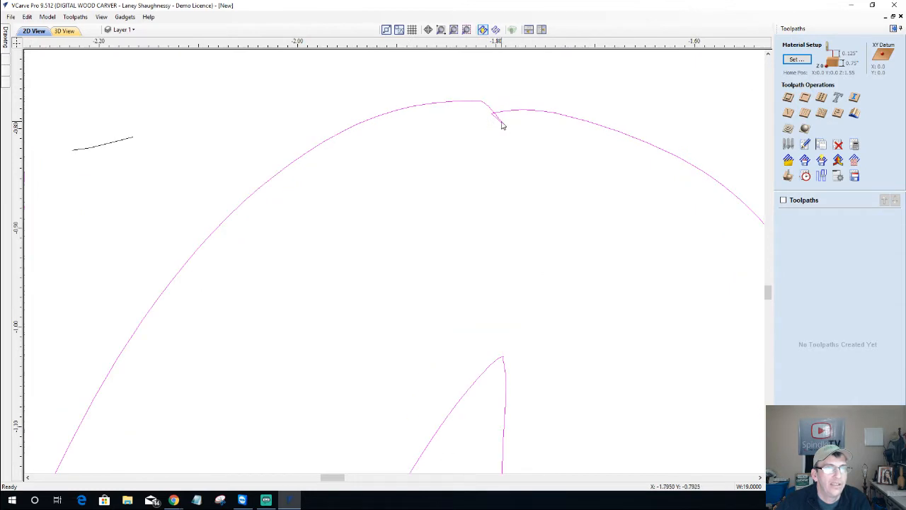
scroll(502, 125, "down", 4)
scroll(501, 126, "down", 8)
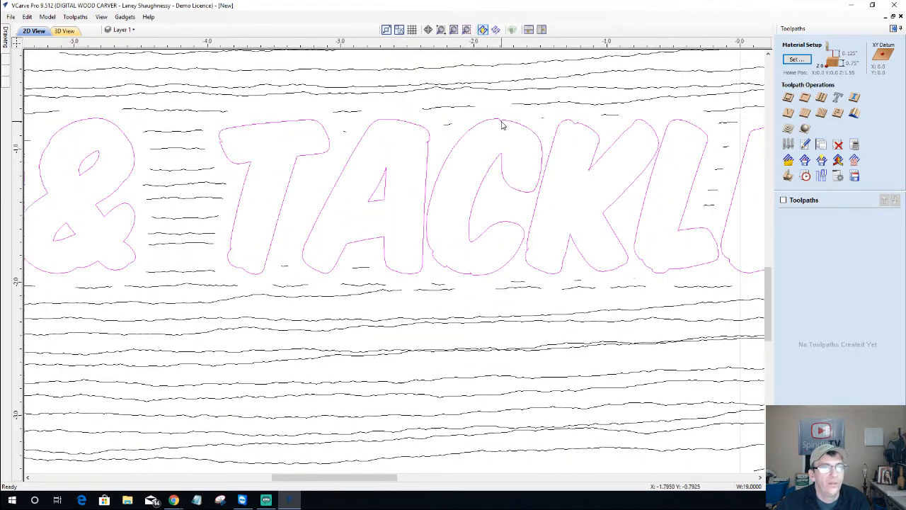
Convert the lettering to curves, then select the & outline and both its inner holes
left_click(5, 43)
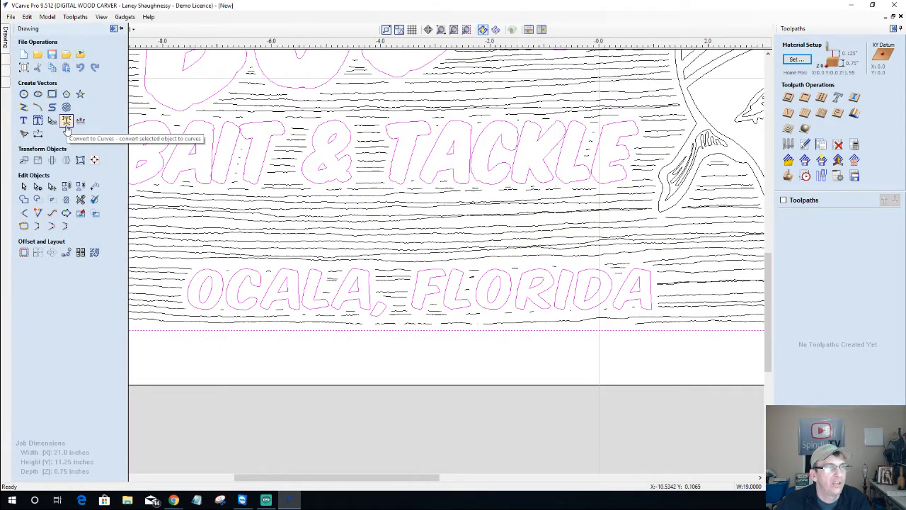
left_click(65, 121)
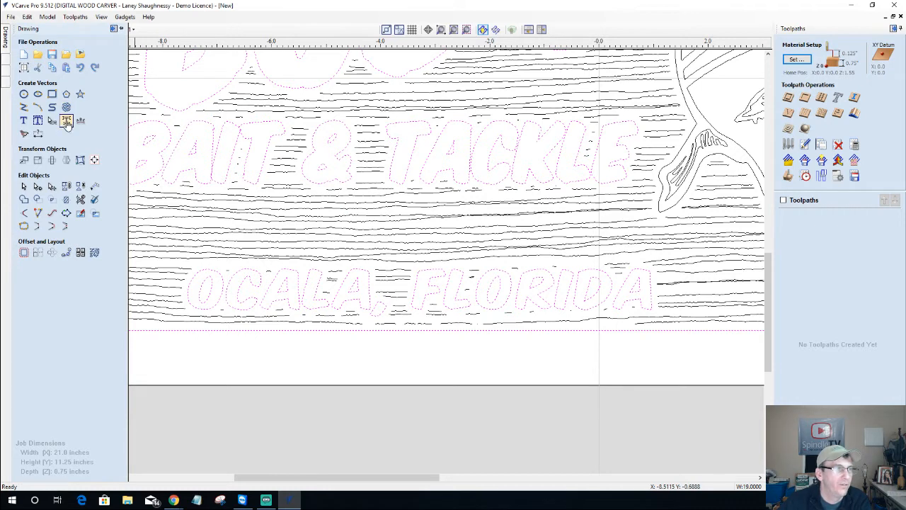
left_click(316, 145)
left_click(313, 143)
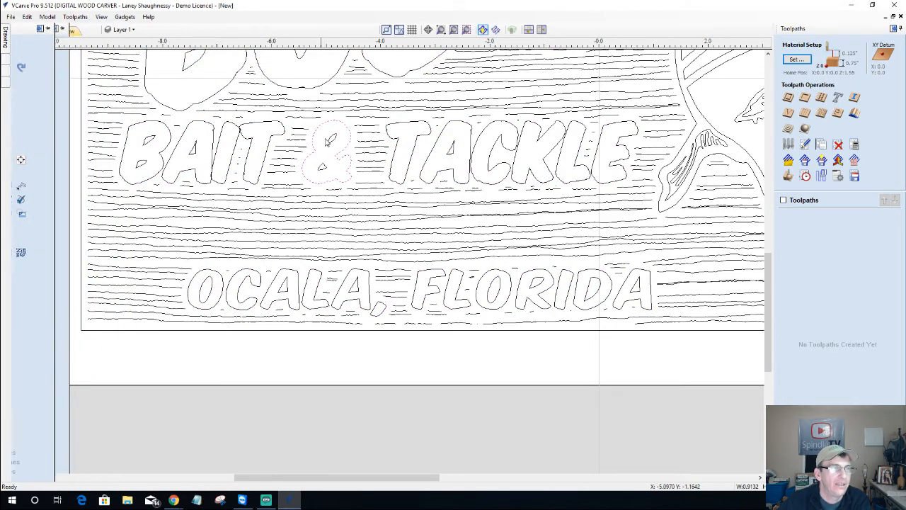
left_click(329, 141)
left_click(322, 167)
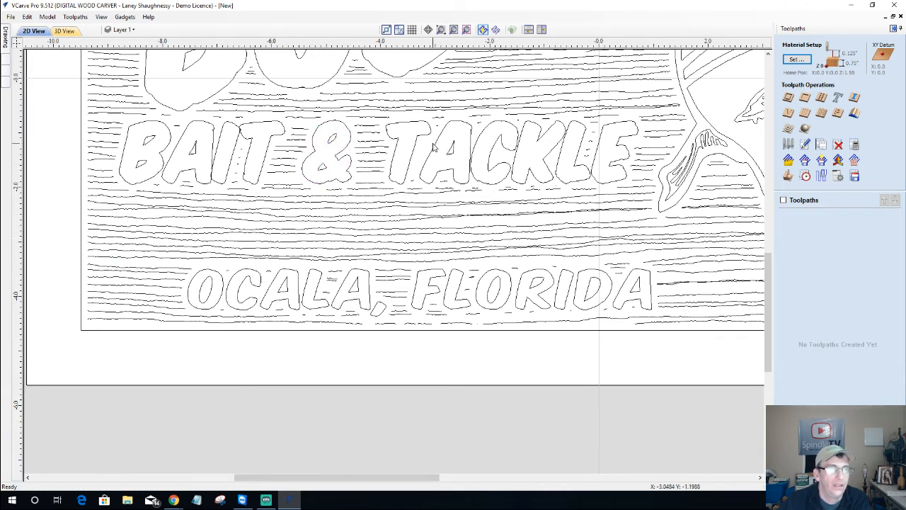
Unpin the Toolpaths panel so the Drawing tab's editing tools show on the left
scroll(170, 93, "down", 4)
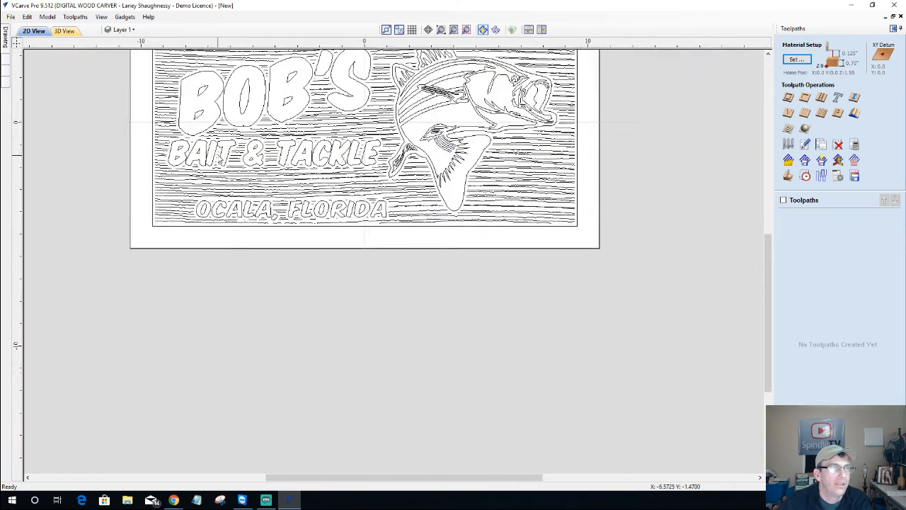
scroll(237, 150, "up", 4)
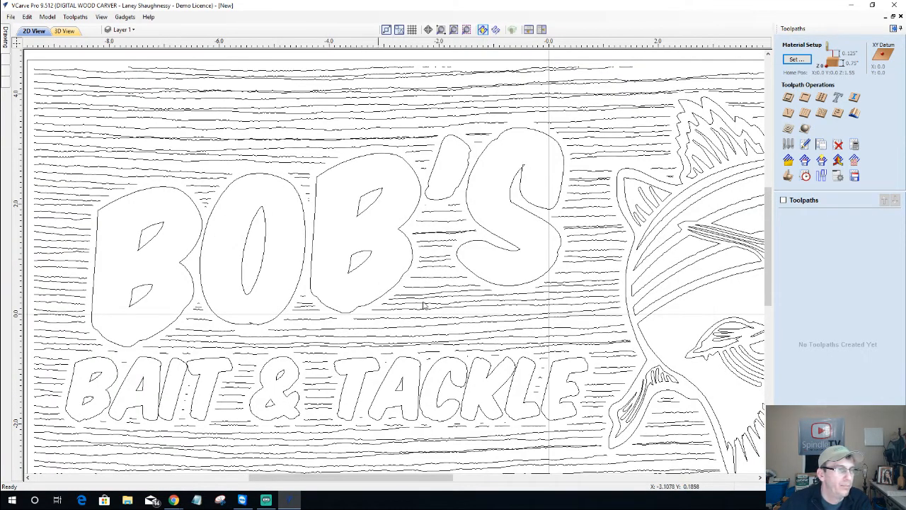
scroll(537, 163, "up", 5)
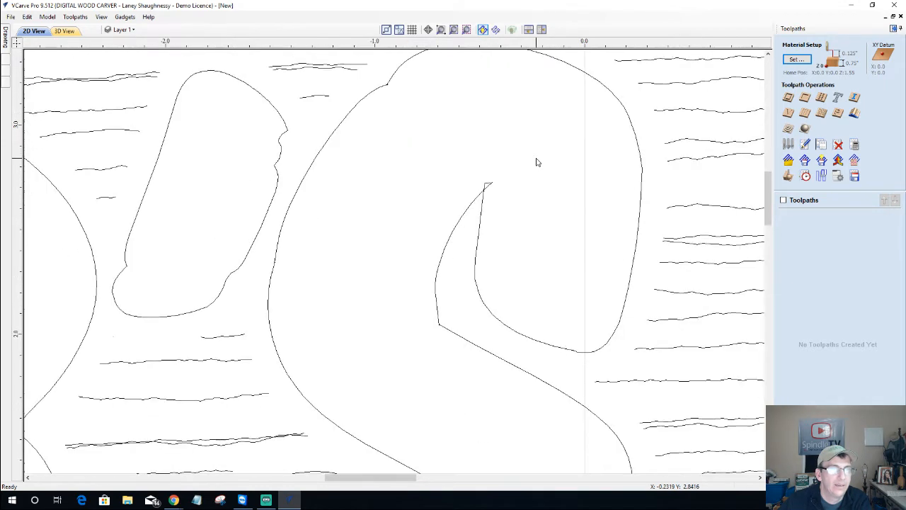
left_click(893, 29)
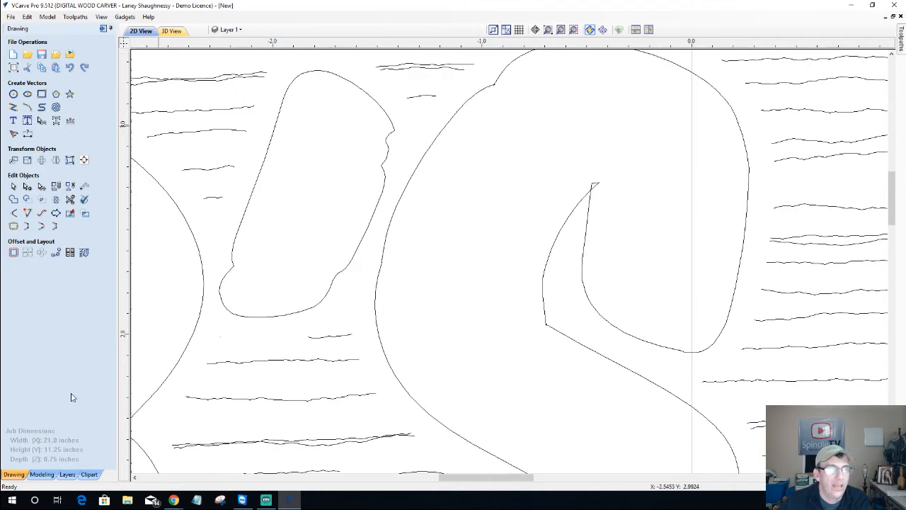
left_click(902, 51)
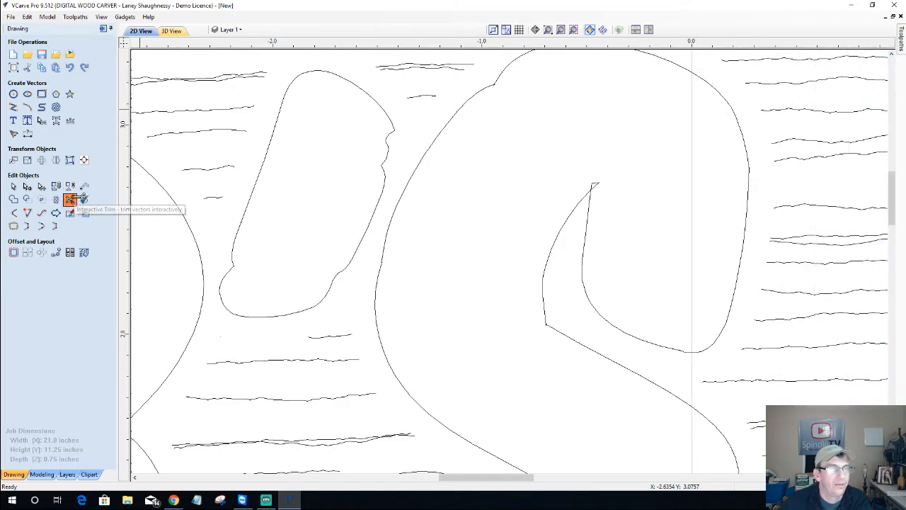
Start Interactive Trim and undo a first trim that wrongly removed the S
left_click(70, 200)
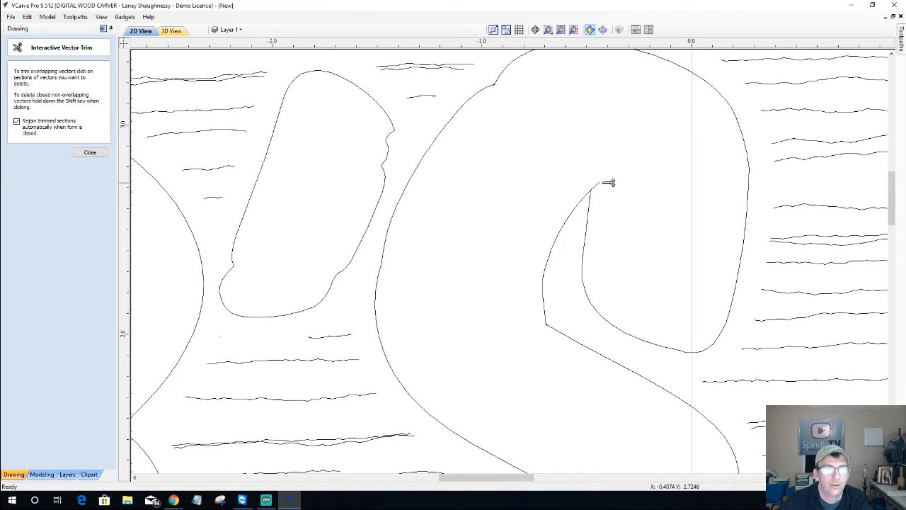
scroll(602, 183, "up", 3)
left_click(602, 183)
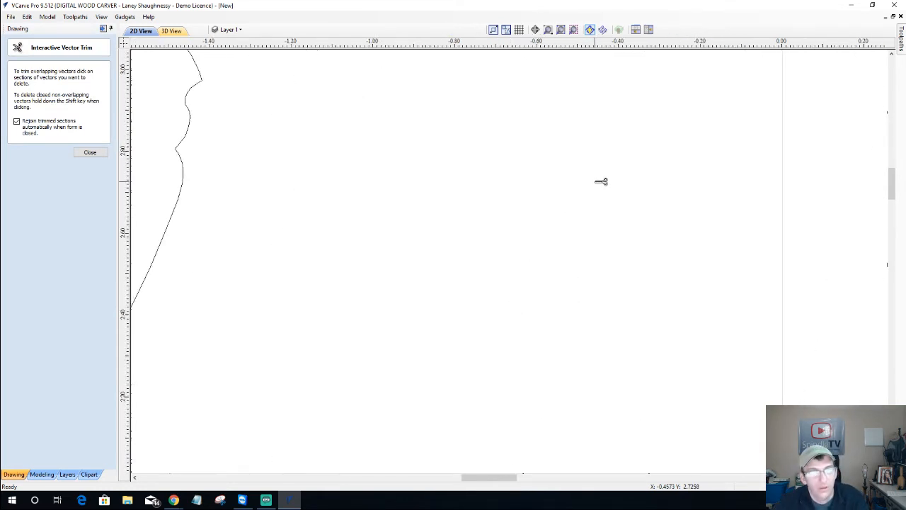
scroll(601, 182, "down", 6)
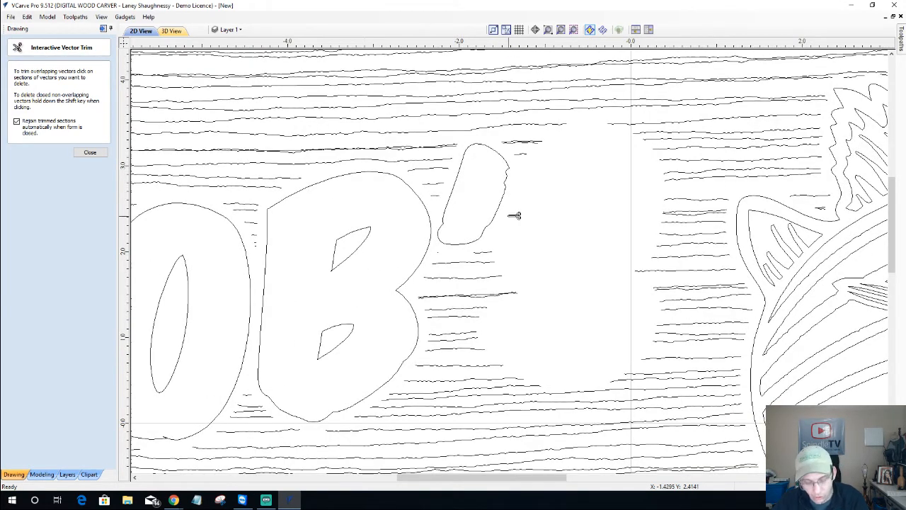
key("ctrl+z")
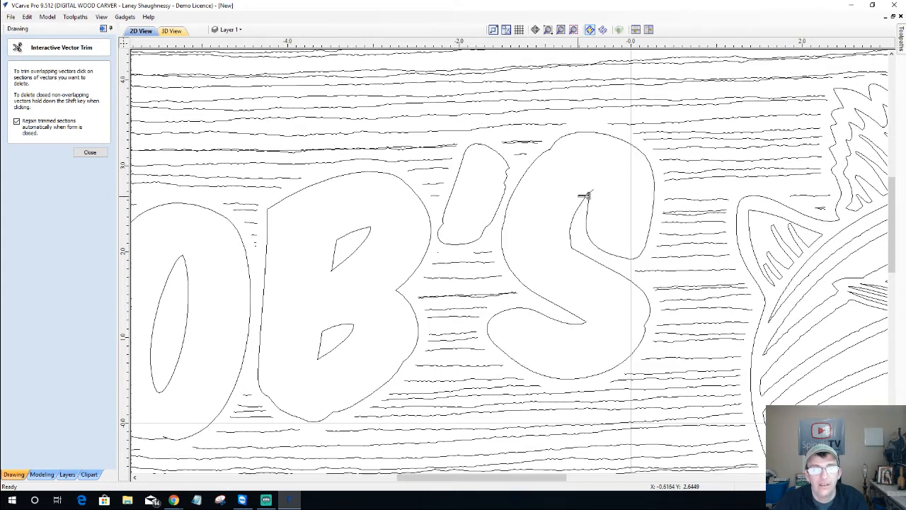
scroll(584, 196, "up", 5)
scroll(642, 196, "up", 5)
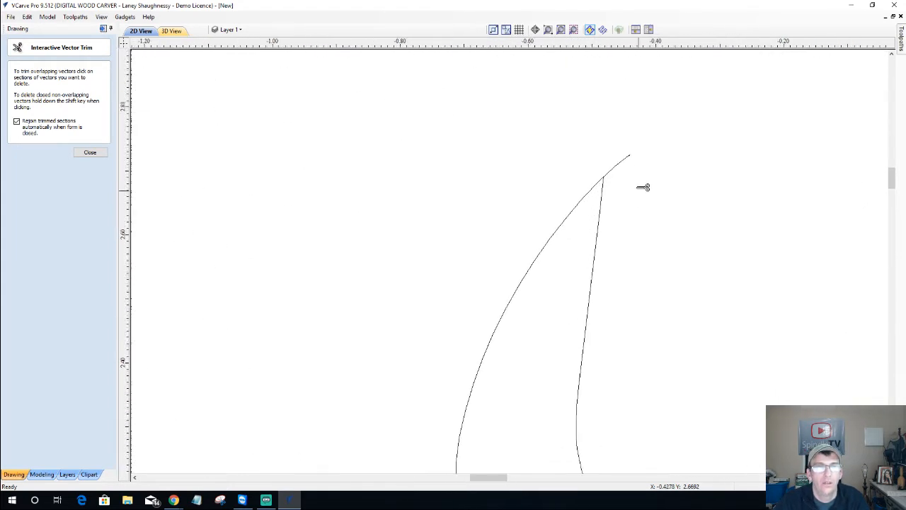
scroll(609, 173, "up", 2)
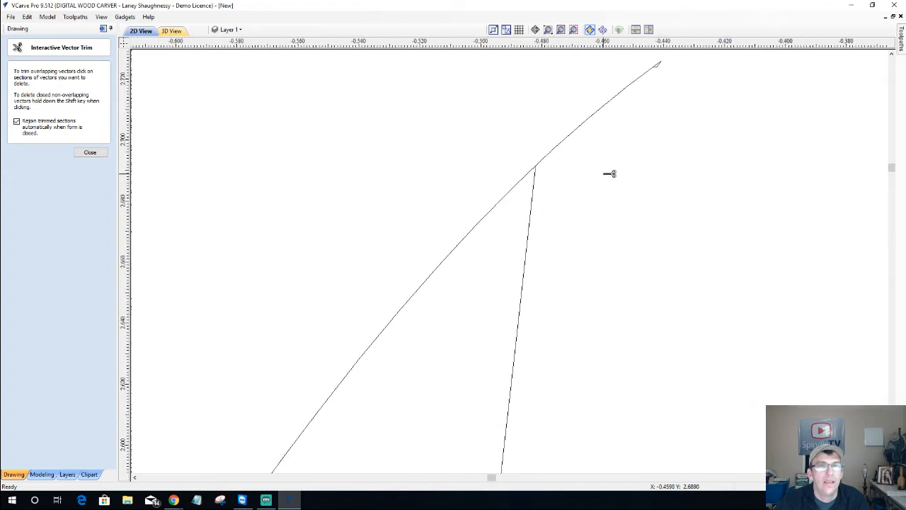
Cut the stray spike off the S's top tip and inspect the result
left_click(558, 149)
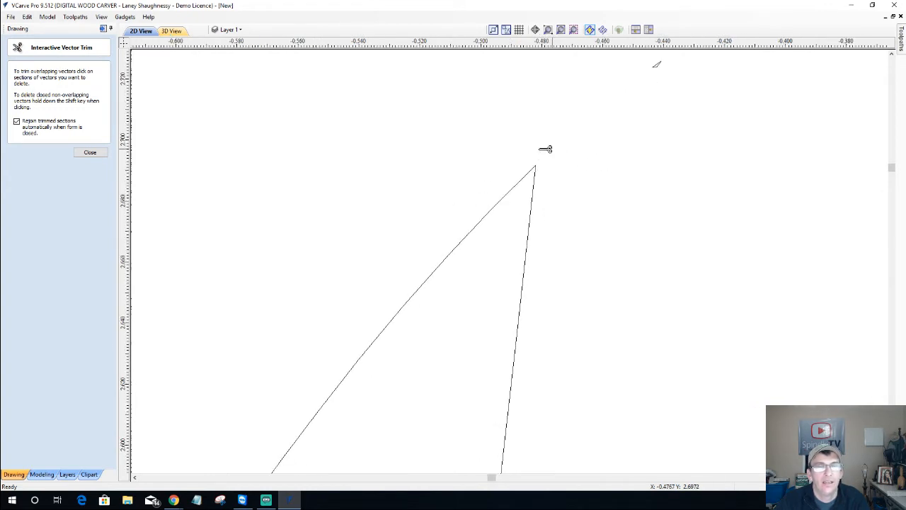
scroll(531, 167, "down", 1)
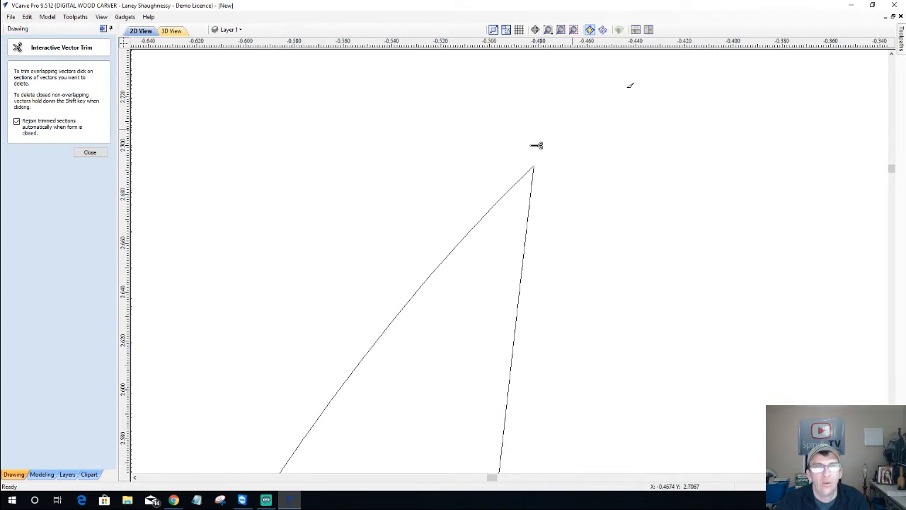
scroll(569, 142, "down", 4)
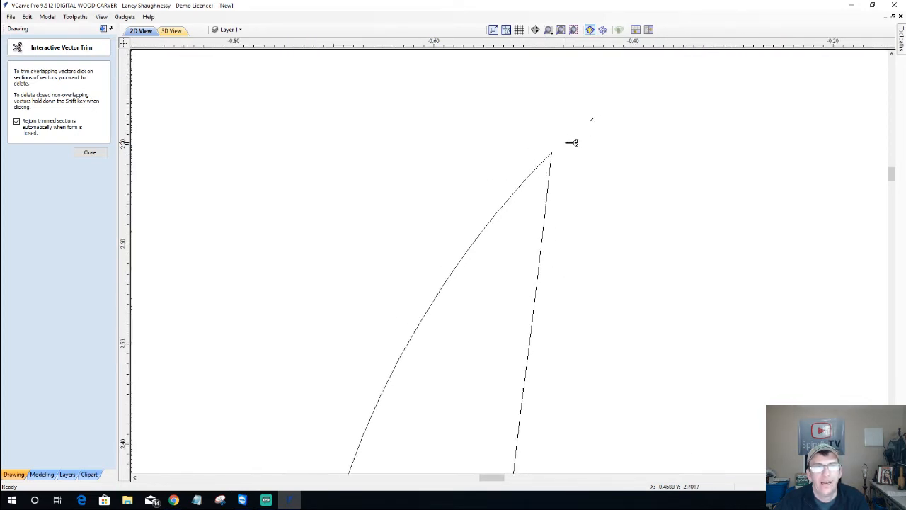
scroll(558, 135, "up", 1)
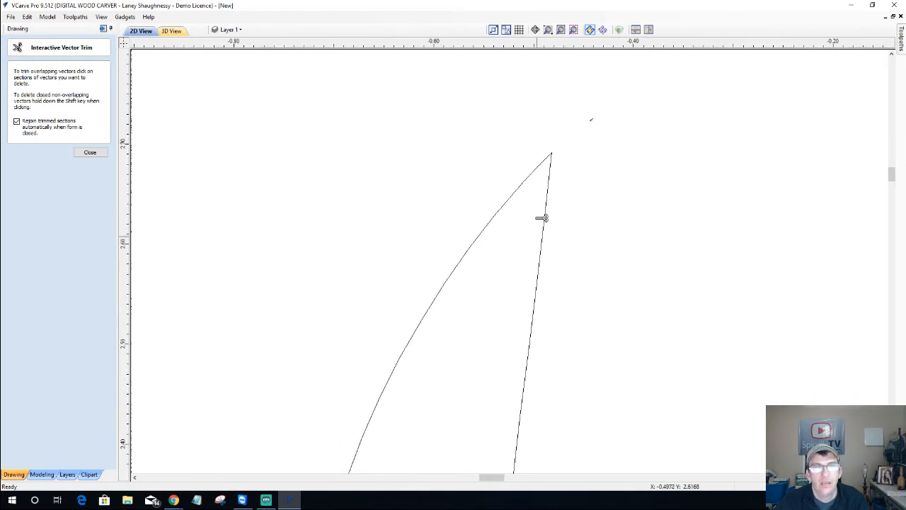
scroll(557, 144, "up", 4)
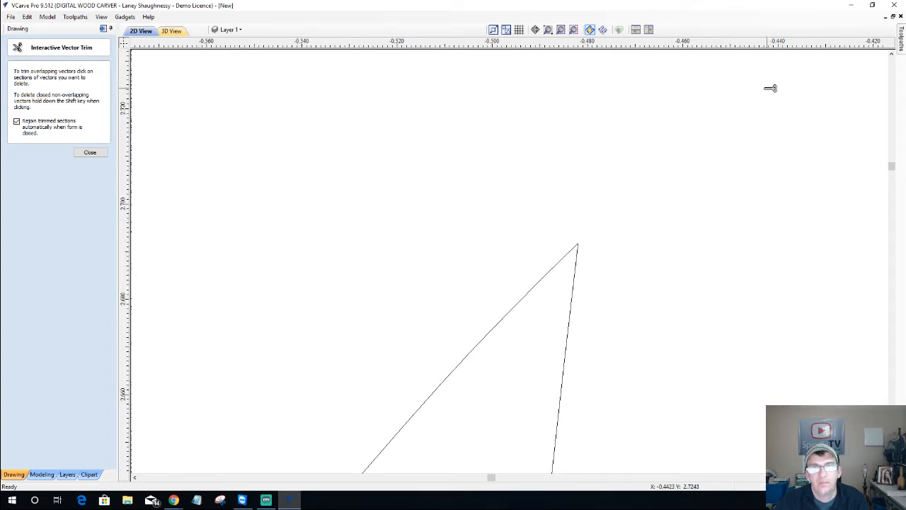
scroll(646, 198, "down", 4)
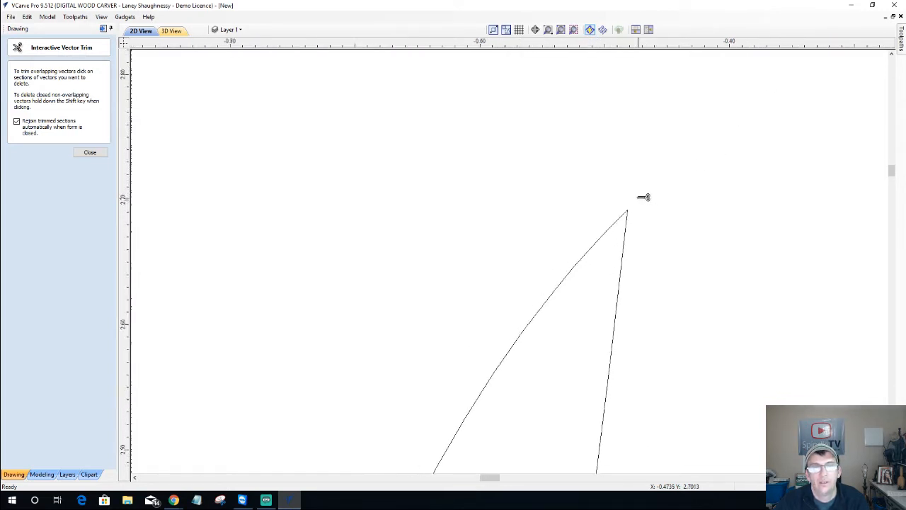
scroll(644, 197, "down", 5)
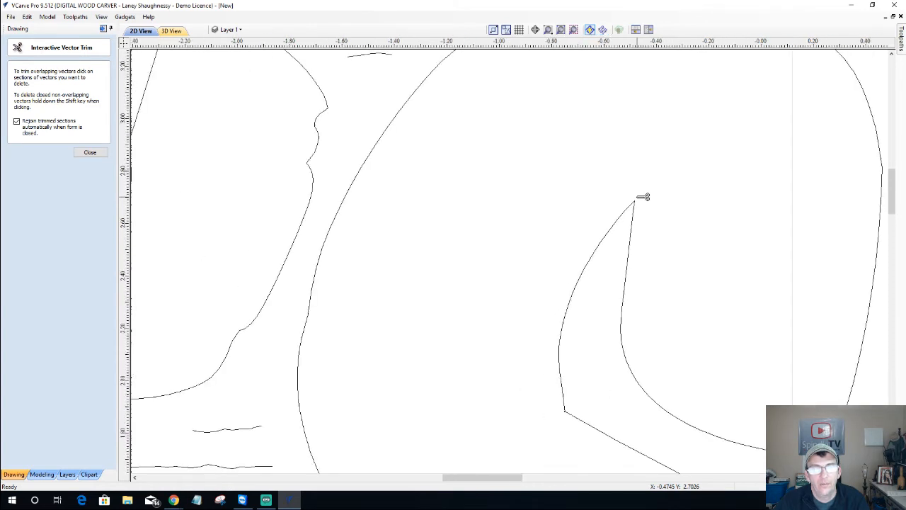
scroll(642, 196, "down", 5)
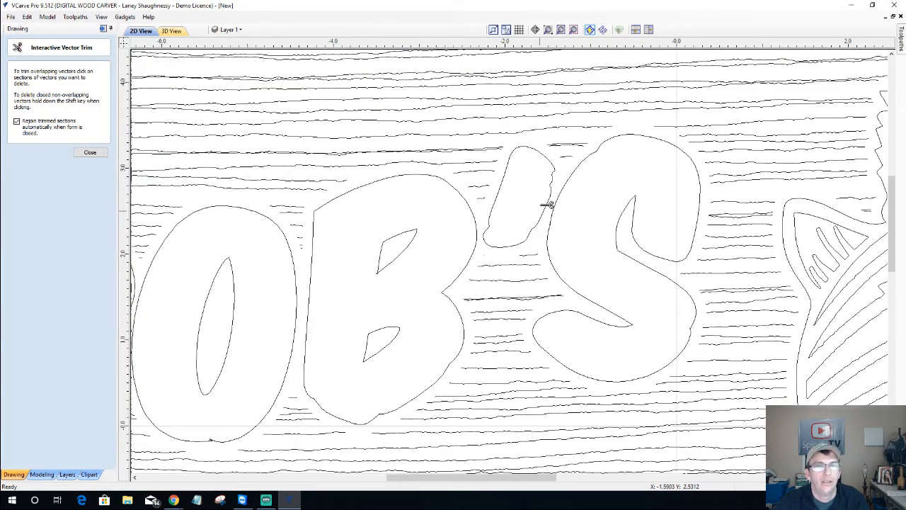
scroll(548, 206, "up", 6)
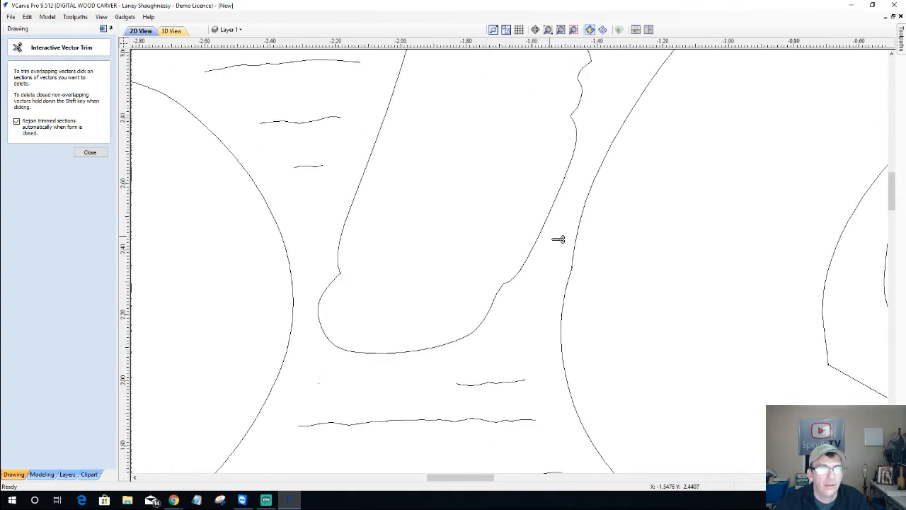
scroll(573, 259, "up", 4)
scroll(573, 260, "down", 2)
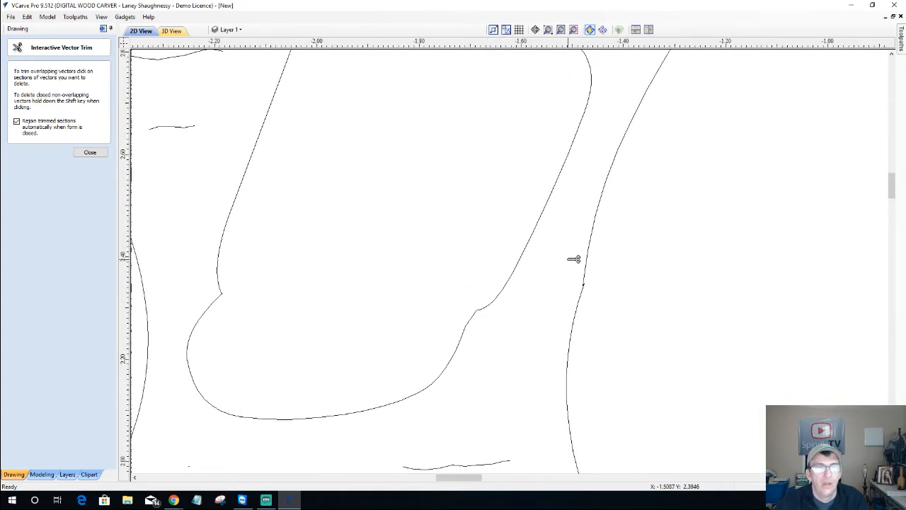
scroll(574, 259, "down", 5)
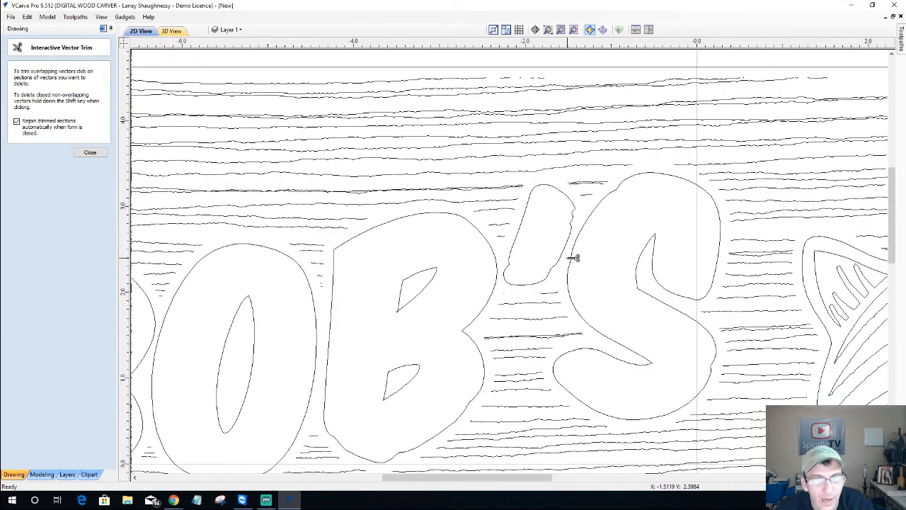
scroll(573, 259, "down", 5)
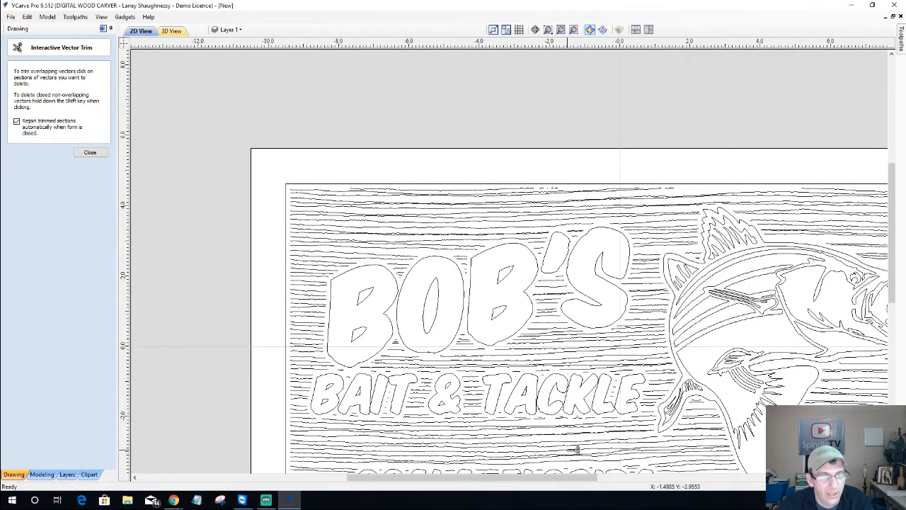
Trim the crossing spike segments at the notch between the I and T
scroll(577, 450, "up", 4)
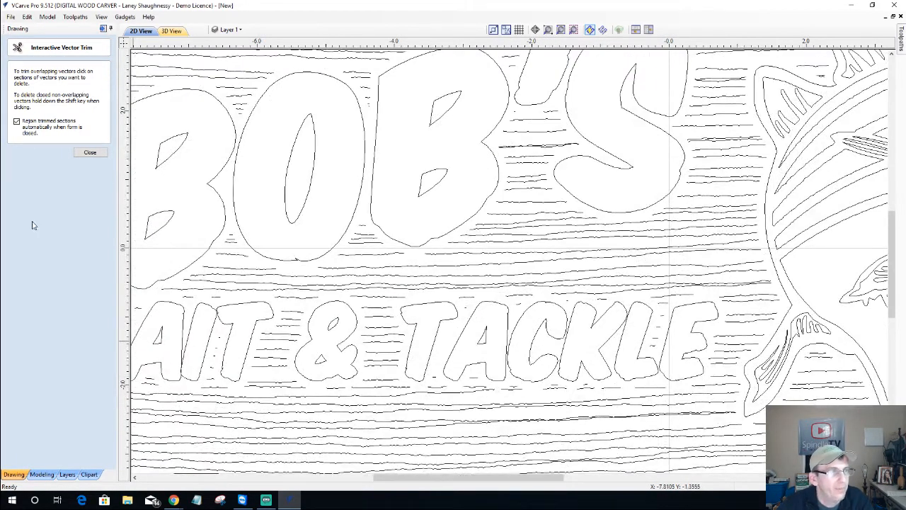
scroll(156, 364, "up", 6)
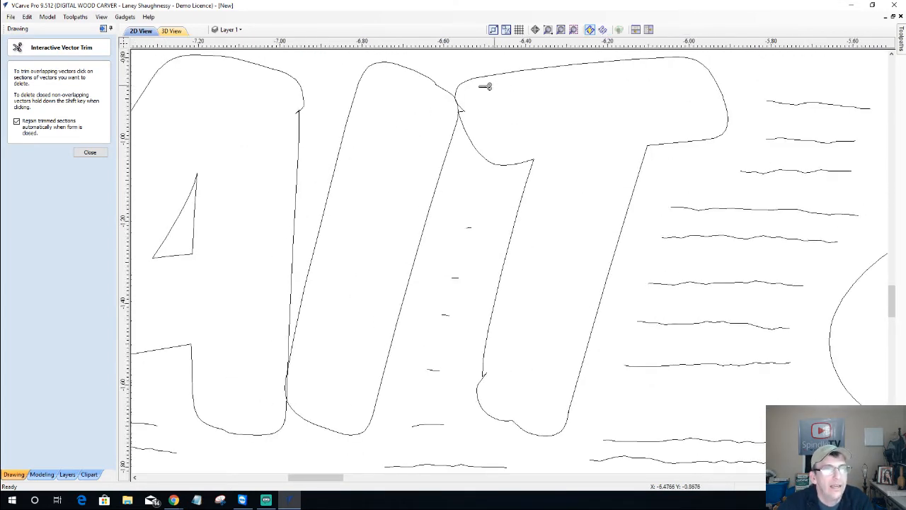
scroll(433, 116, "up", 5)
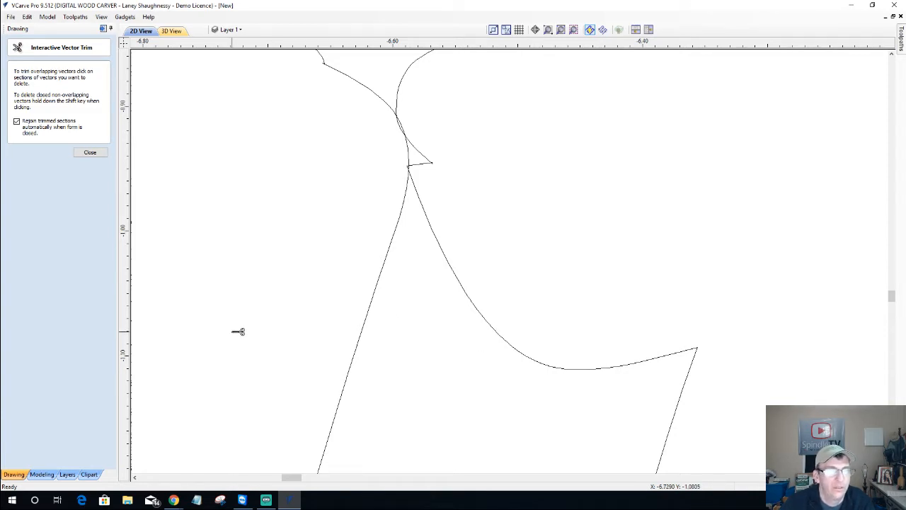
scroll(405, 124, "up", 2)
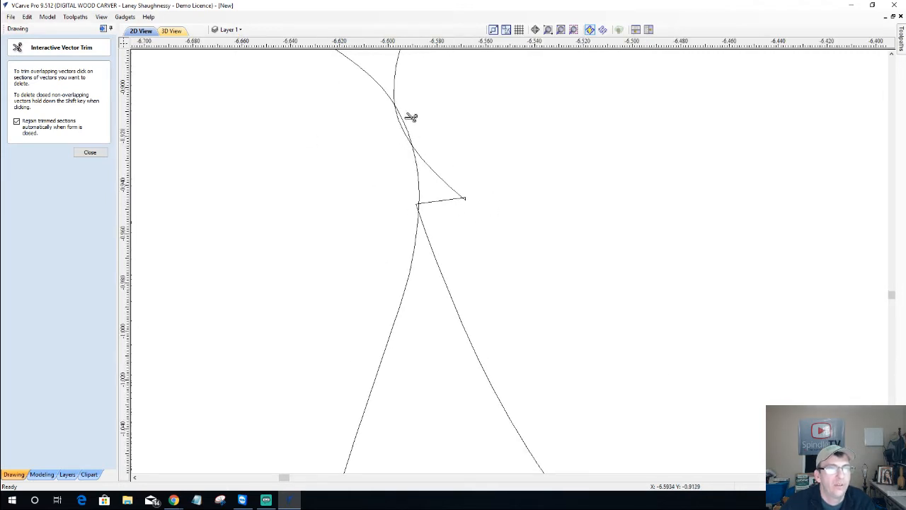
left_click(410, 120)
left_click(408, 126)
left_click(445, 177)
left_click(421, 174)
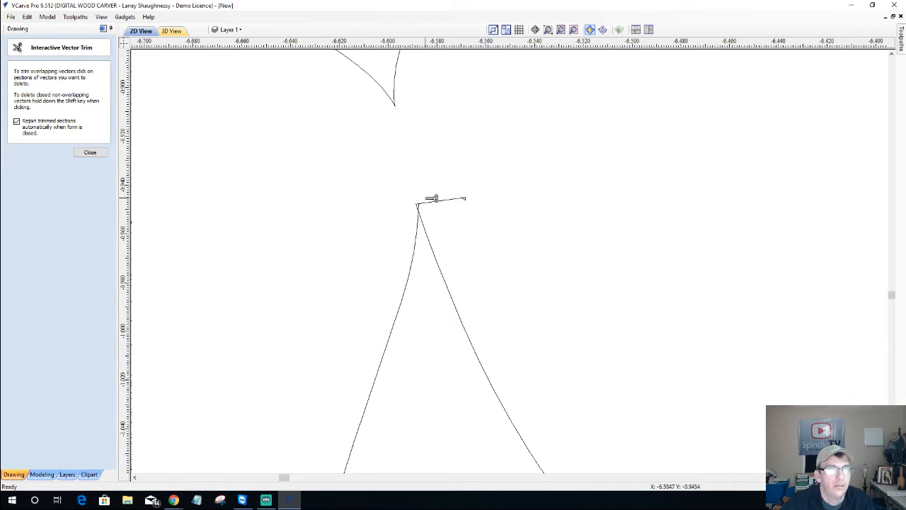
left_click(460, 200)
scroll(467, 203, "up", 1)
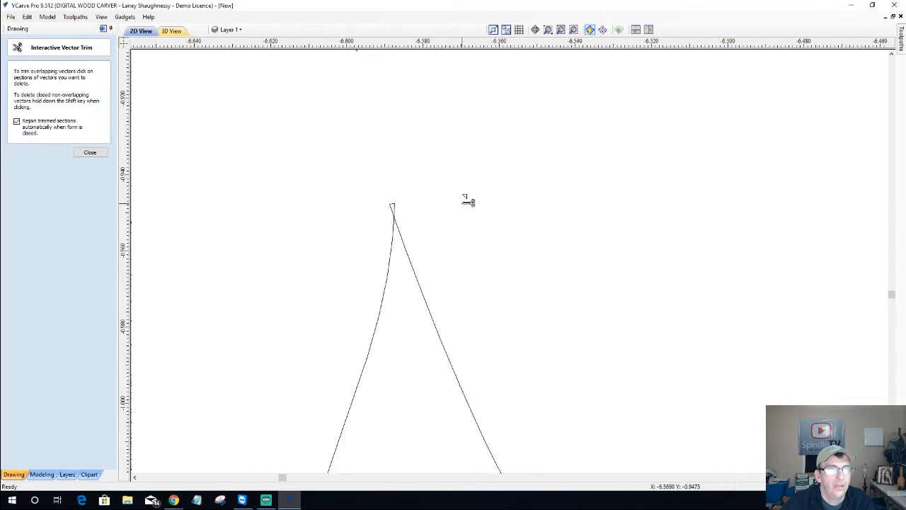
scroll(468, 201, "up", 3)
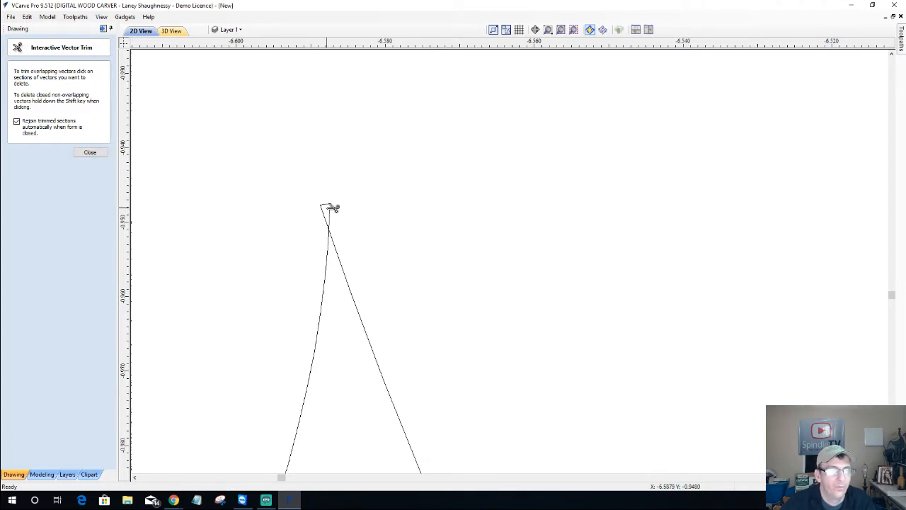
left_click(330, 203)
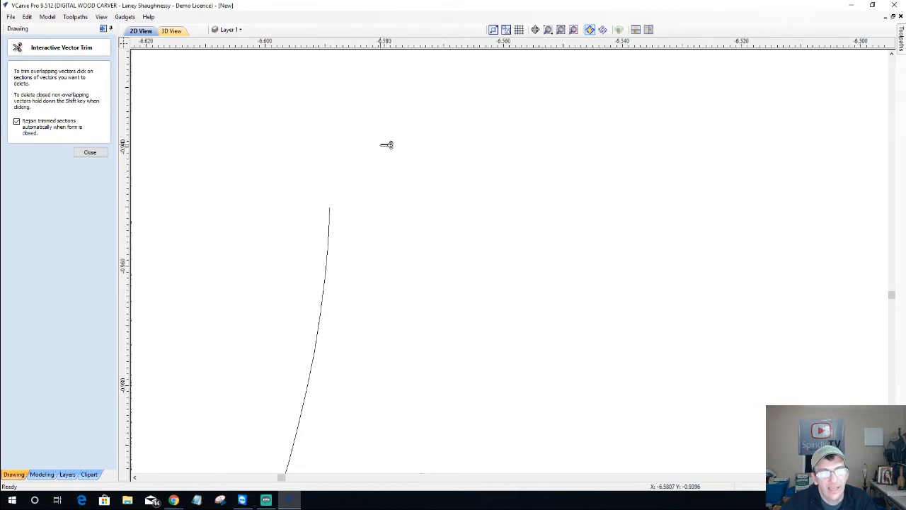
Undo the last two trims to restore the I outline, then close Interactive Vector Trim
scroll(387, 144, "down", 6)
scroll(386, 144, "down", 1)
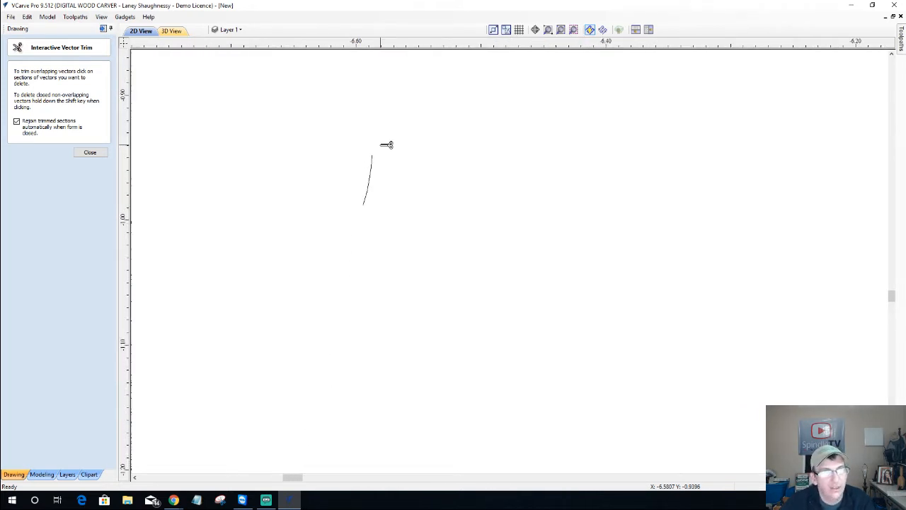
key("ctrl+z")
scroll(387, 144, "down", 6)
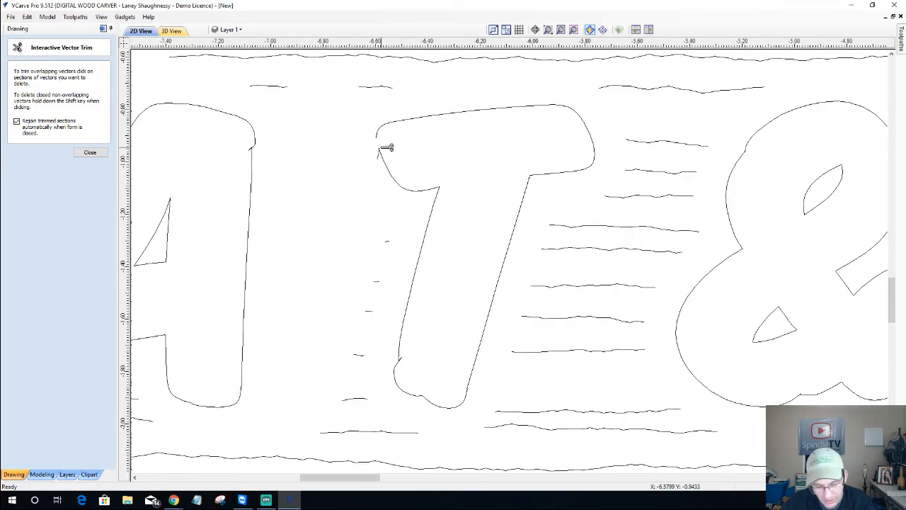
key("ctrl+z")
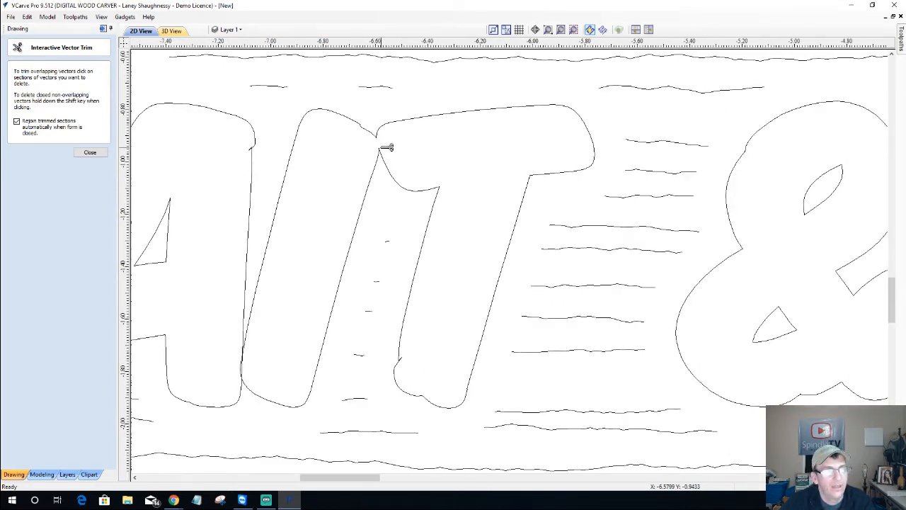
scroll(382, 143, "up", 4)
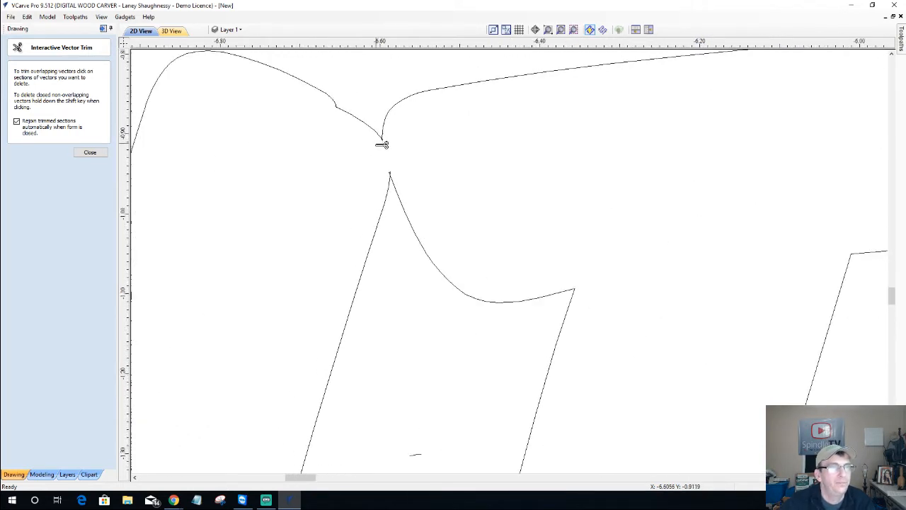
scroll(390, 161, "up", 5)
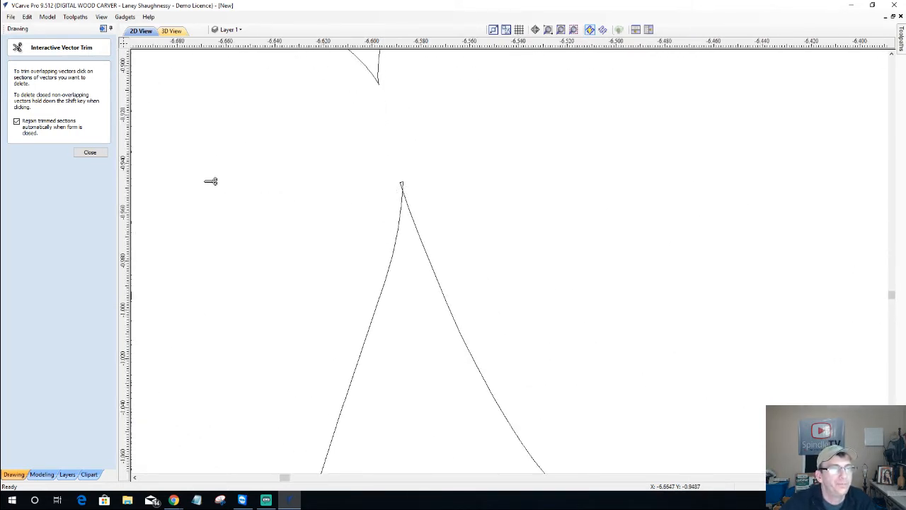
left_click(90, 153)
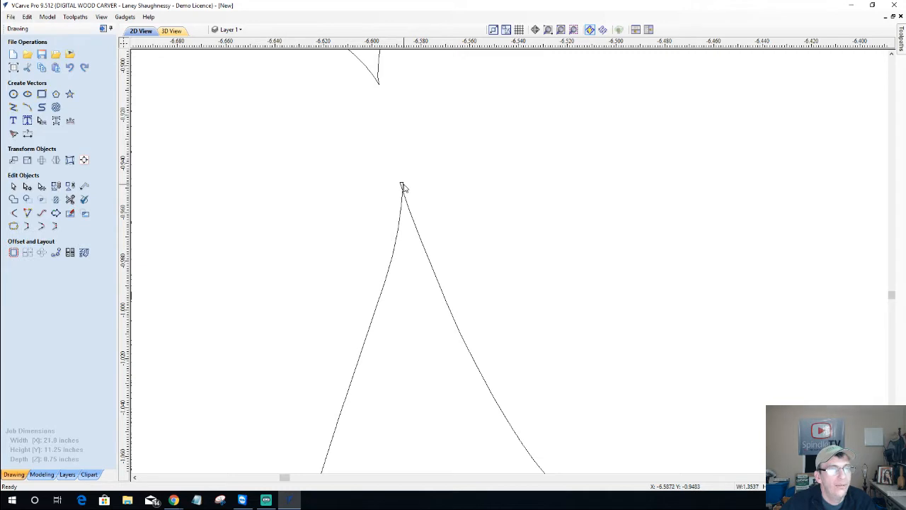
Select the crossed vector at the letter tip and trim off the loop above the crossing
left_click(404, 188)
scroll(398, 178, "up", 3)
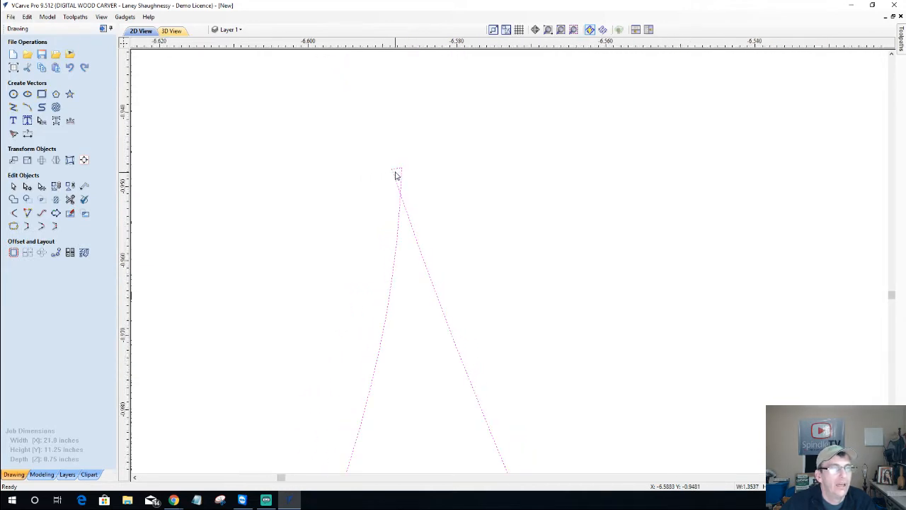
scroll(396, 175, "up", 4)
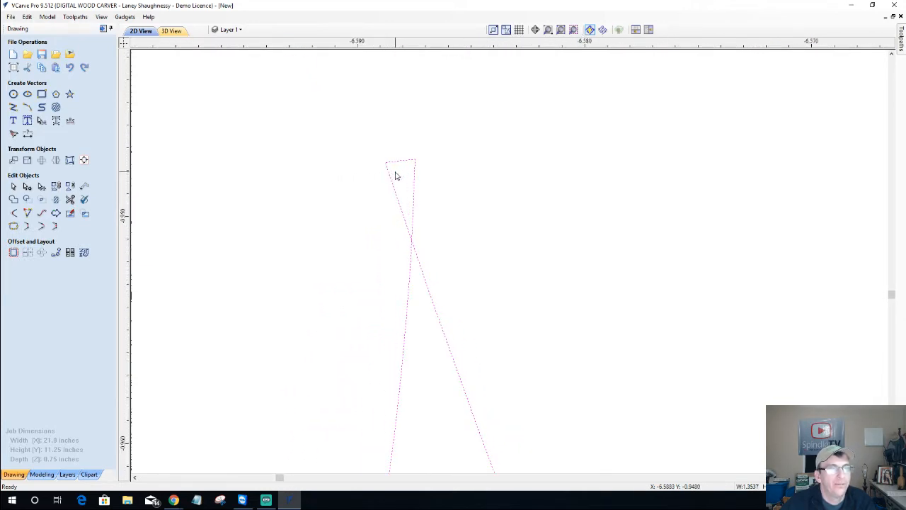
scroll(396, 175, "up", 2)
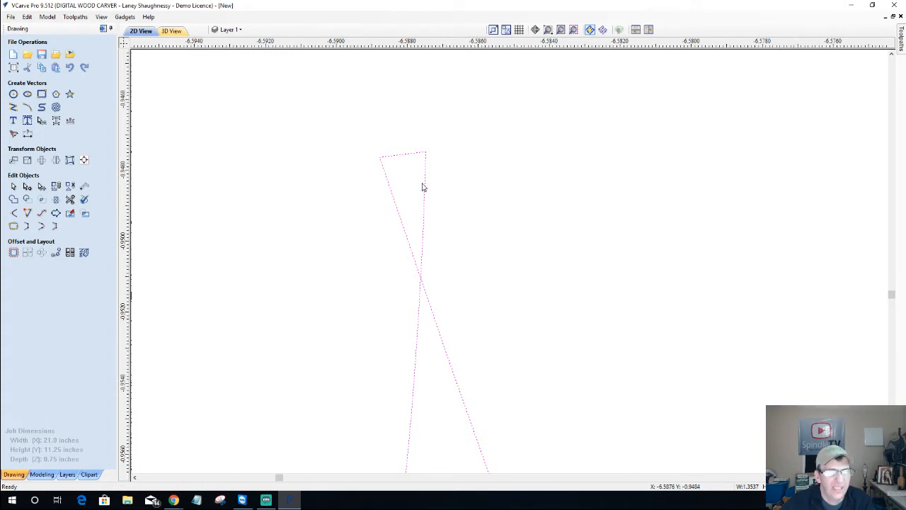
scroll(421, 186, "up", 1)
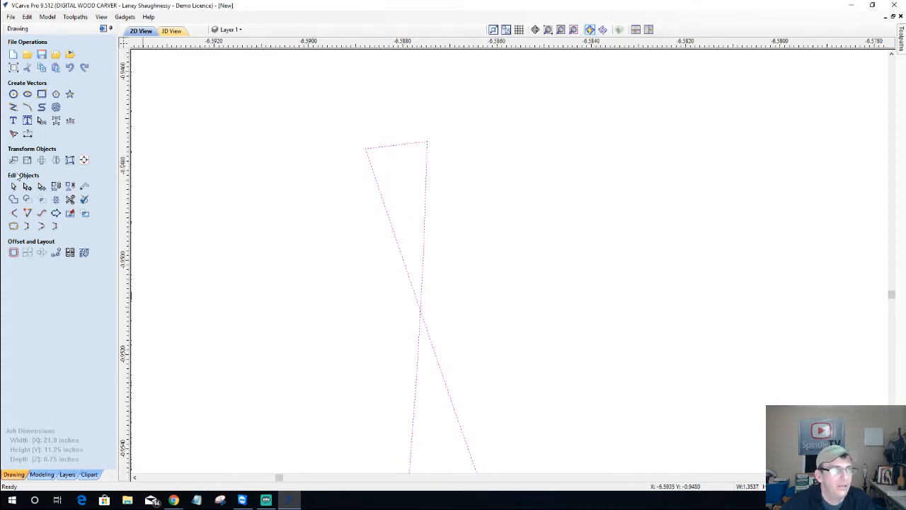
left_click(70, 199)
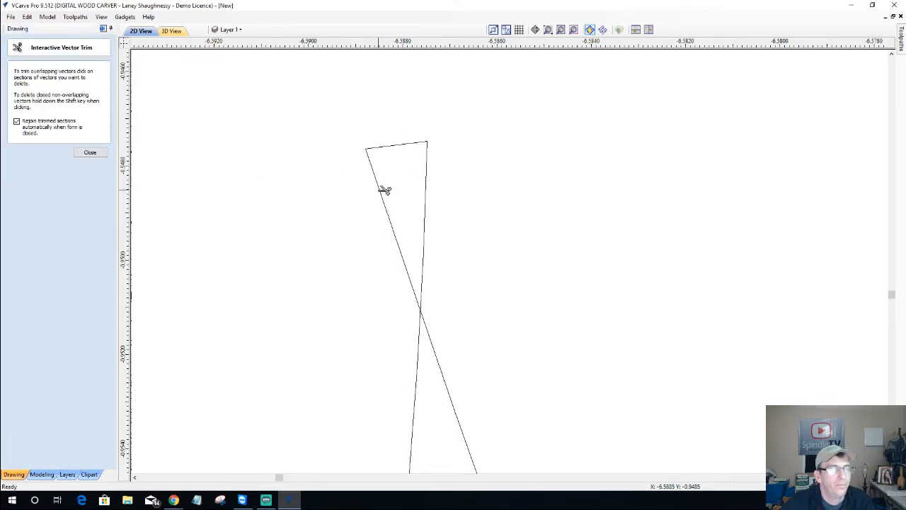
scroll(384, 191, "down", 4)
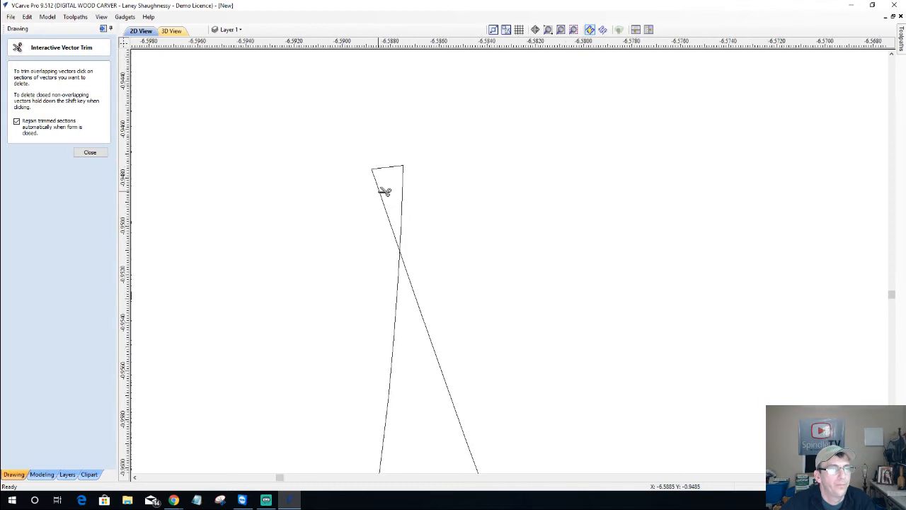
scroll(384, 192, "up", 2)
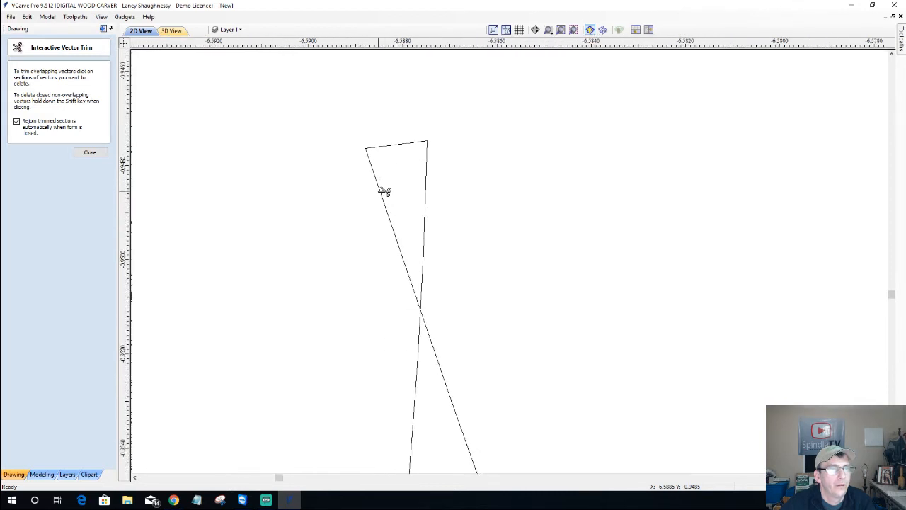
left_click(384, 191)
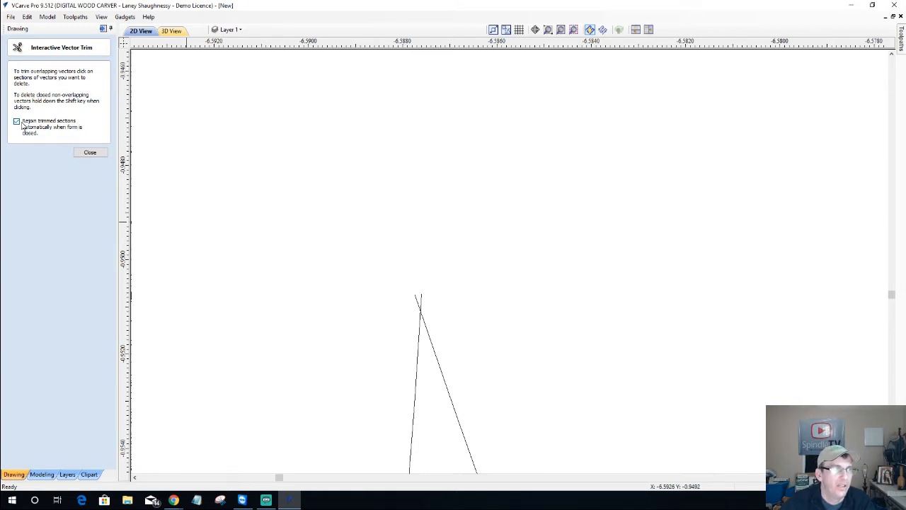
Close the trim form and zoom in on the cusp where the curve meets the diagonal
left_click(93, 157)
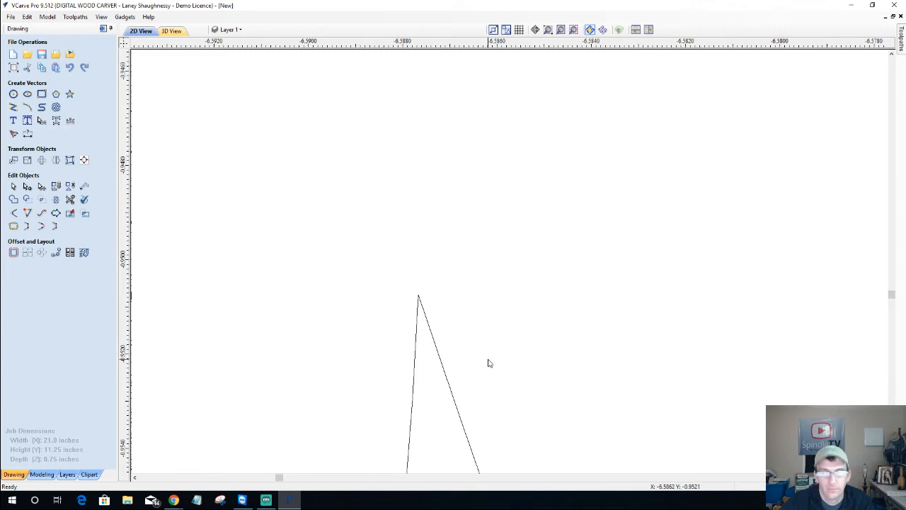
scroll(488, 361, "down", 5)
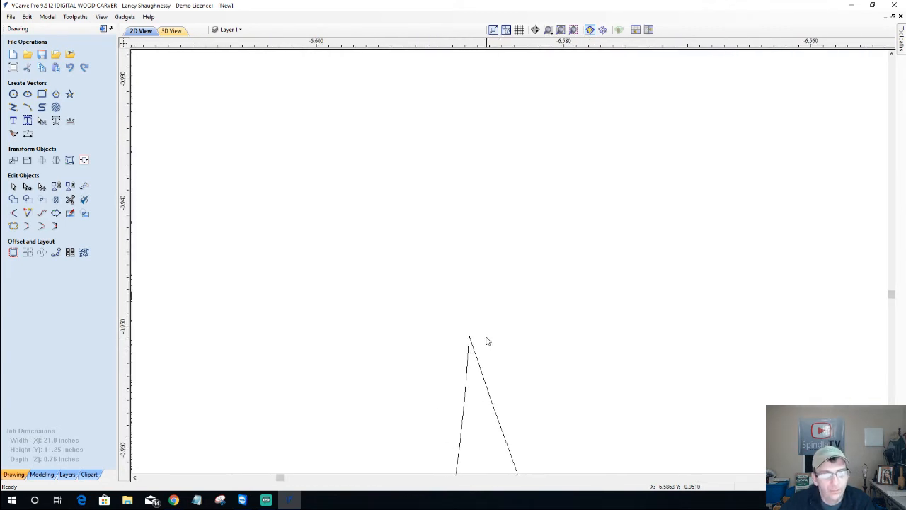
scroll(488, 342, "down", 7)
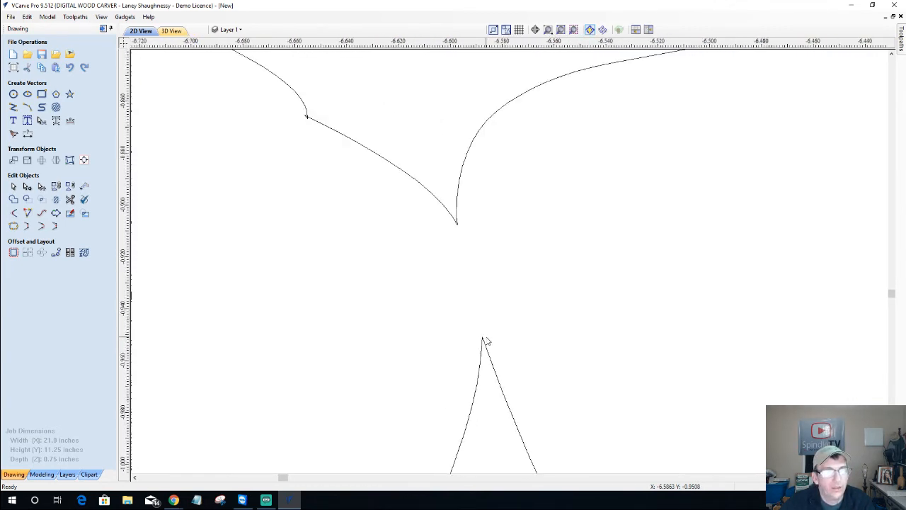
scroll(486, 342, "down", 3)
scroll(394, 237, "up", 4)
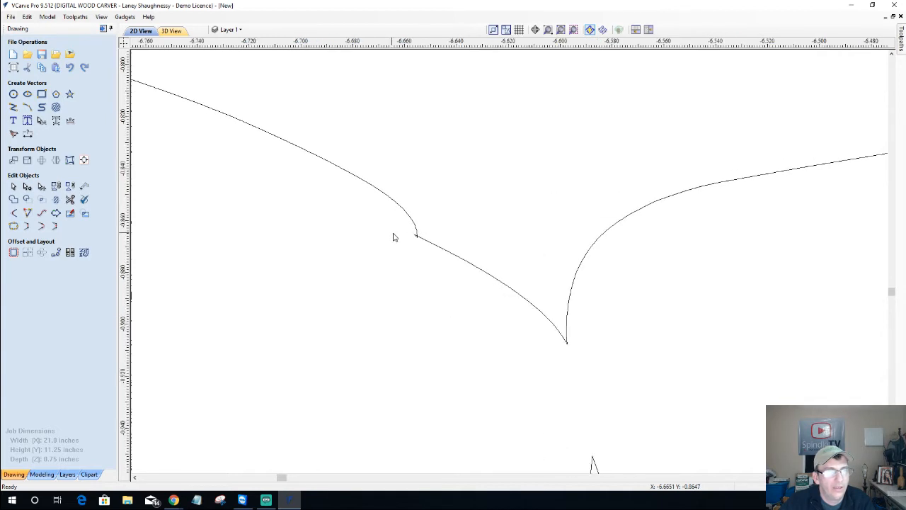
scroll(395, 237, "up", 5)
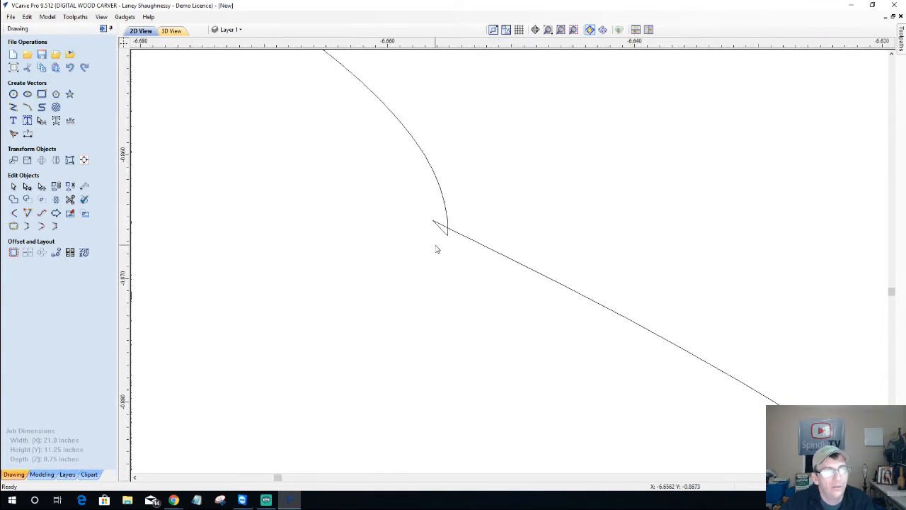
scroll(436, 249, "up", 2)
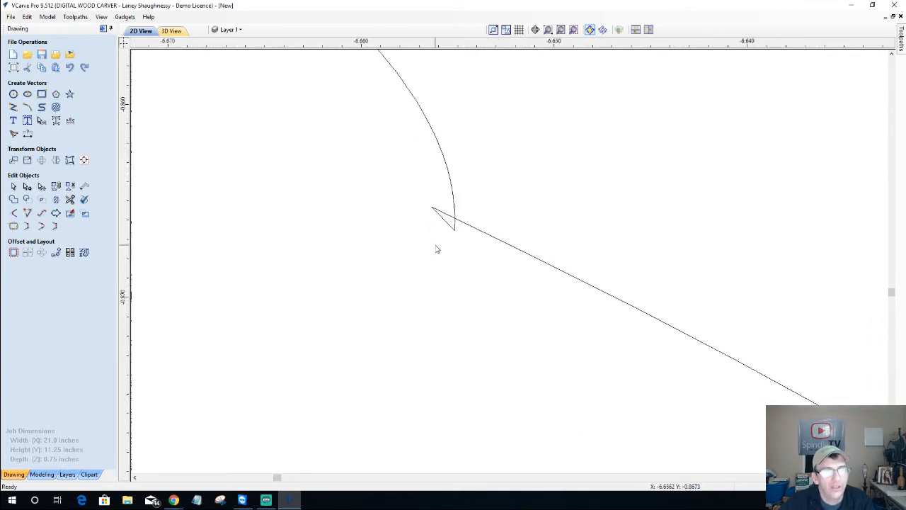
Trim the tiny spike's edges and stubs, undoing each cut that removed the long diagonal
left_click(69, 200)
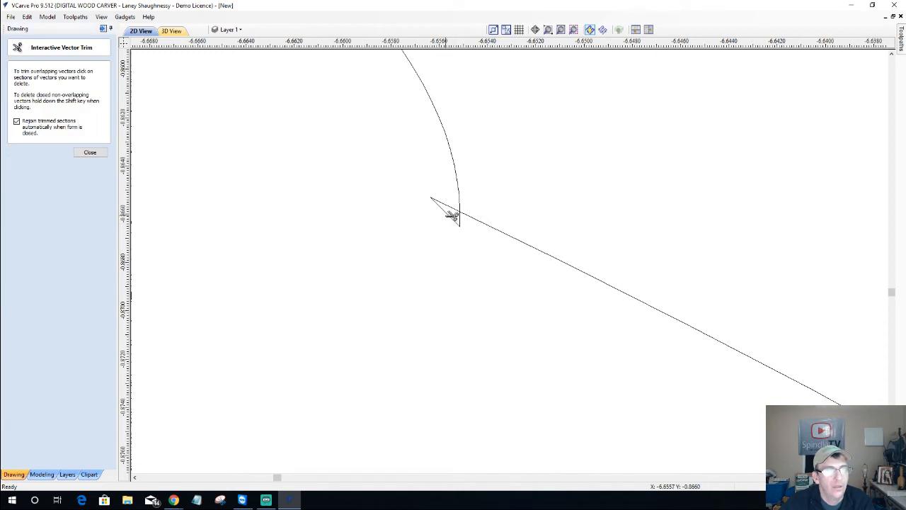
scroll(452, 213, "up", 2)
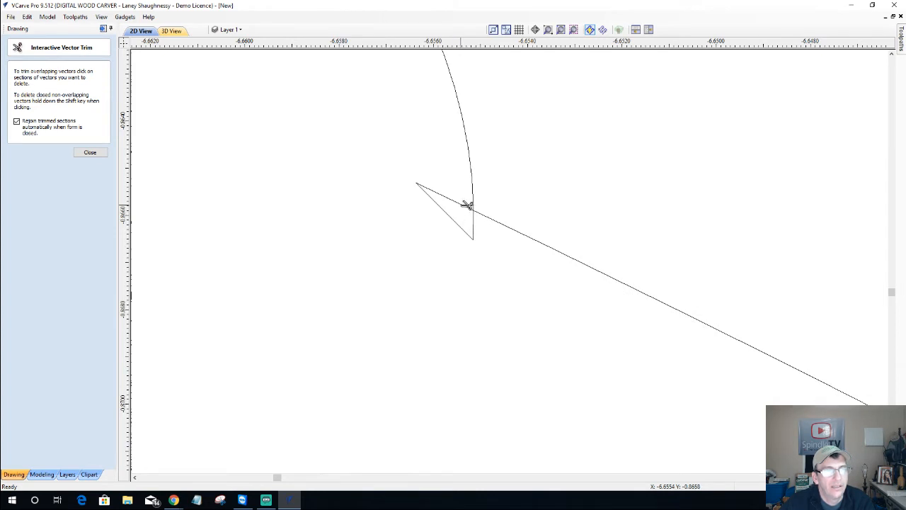
left_click(467, 205)
left_click(452, 214)
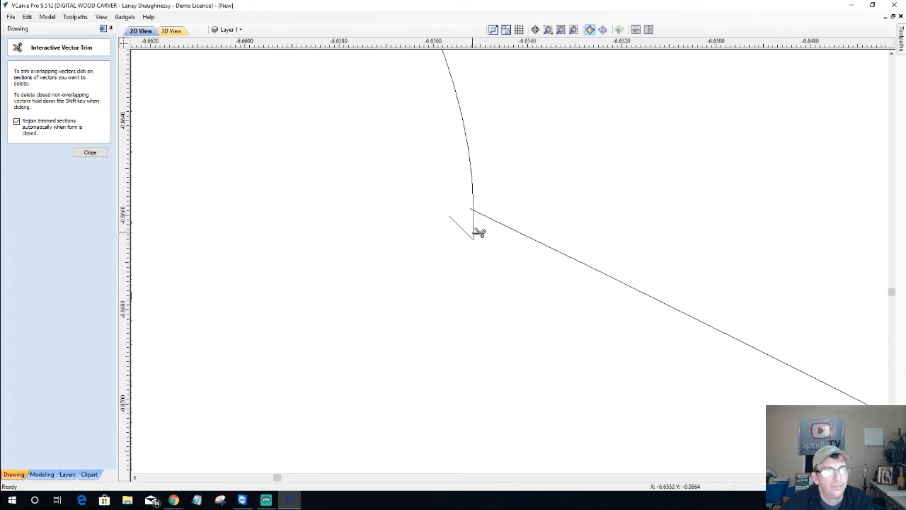
left_click(475, 231)
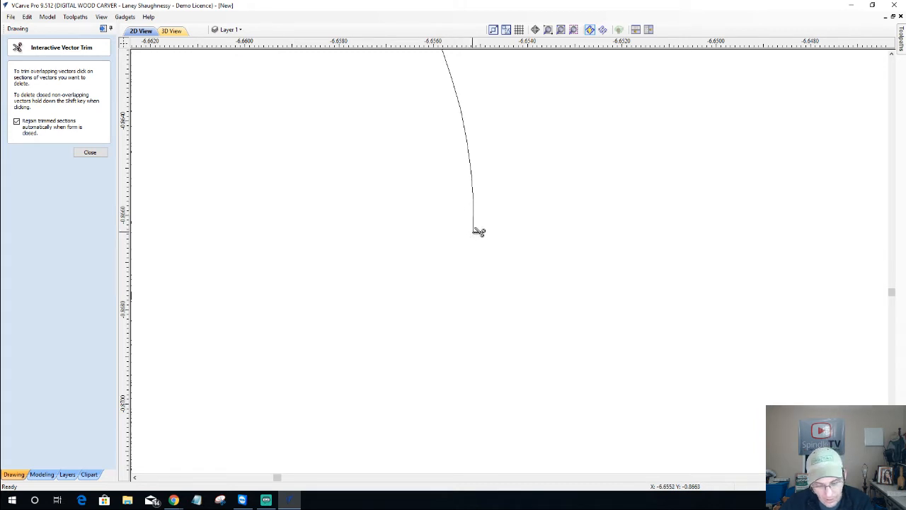
key("ctrl+z")
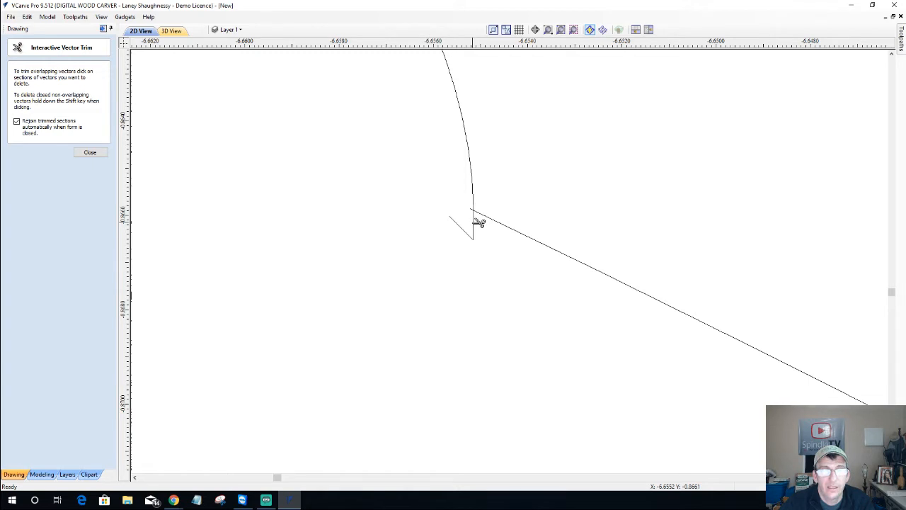
left_click(479, 222)
key("ctrl+z")
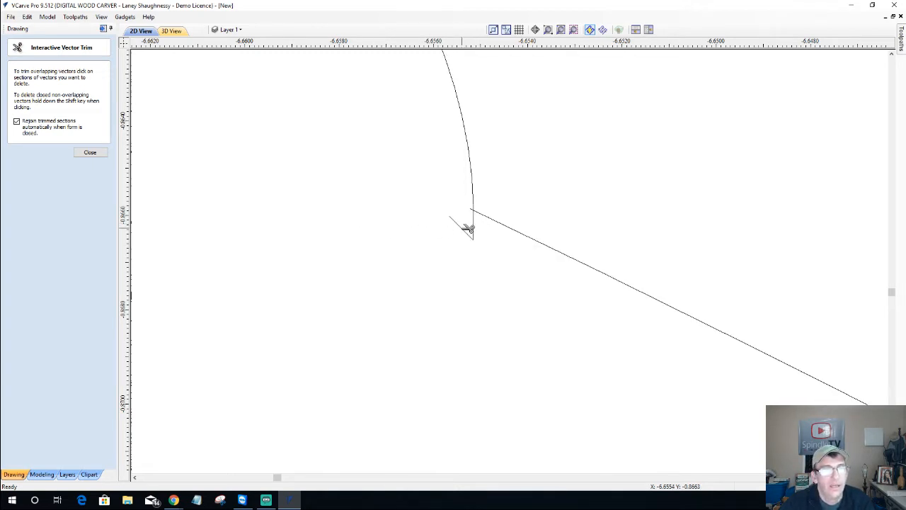
left_click(462, 228)
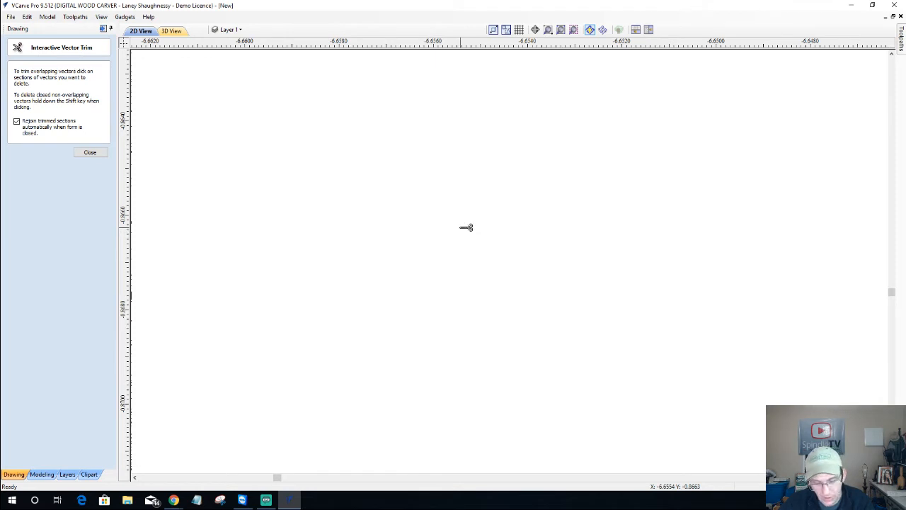
key("ctrl+z")
scroll(466, 227, "down", 2)
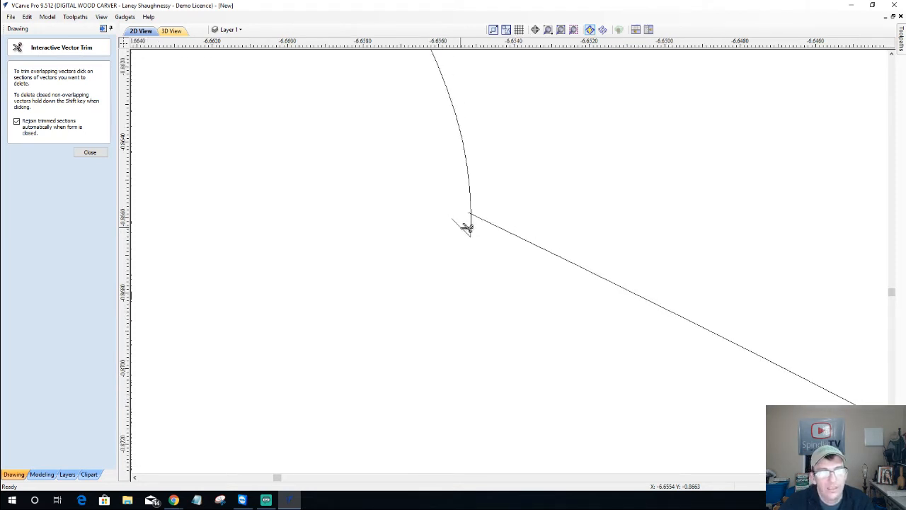
left_click(89, 153)
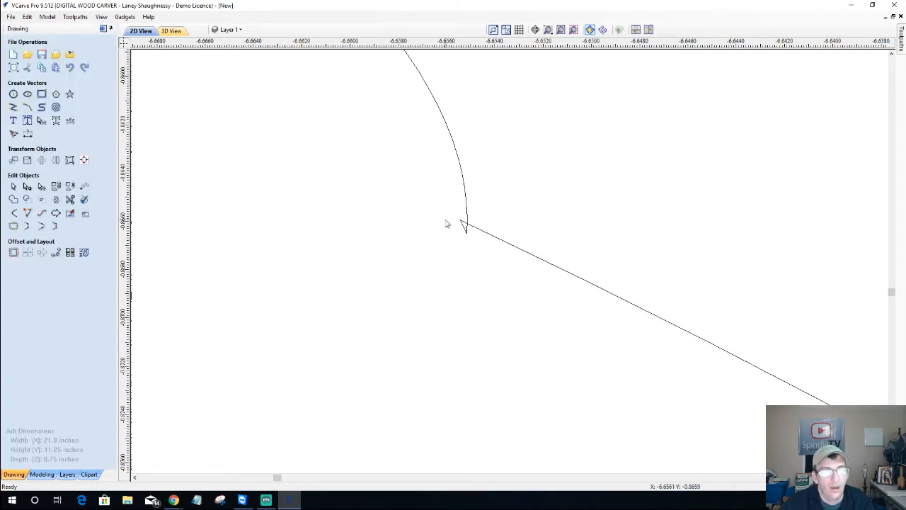
Delete the spike's span at the corner, join the loose node to the other endpoint, and select the outline
scroll(467, 234, "up", 2)
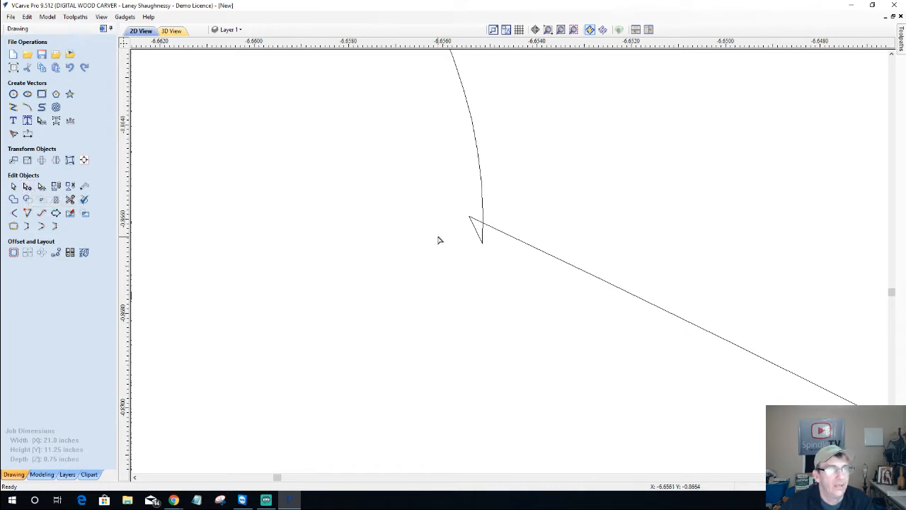
left_click(478, 223)
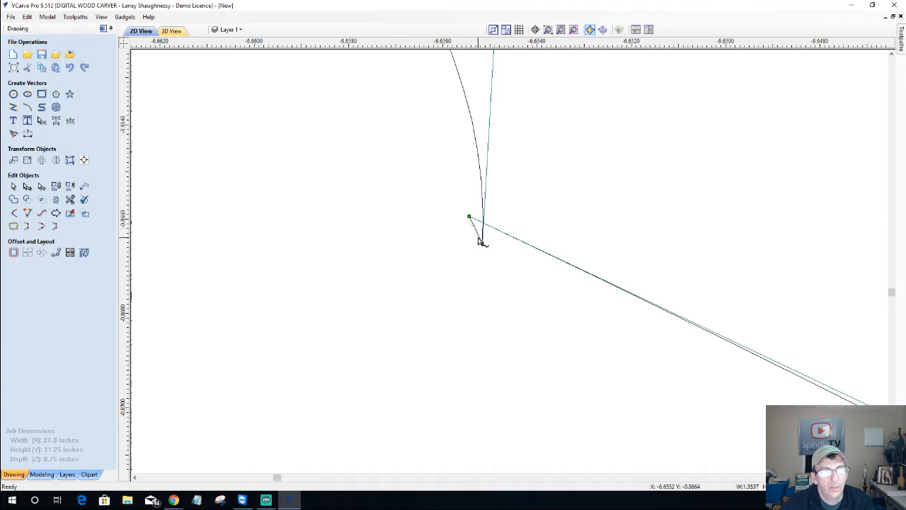
right_click(481, 241)
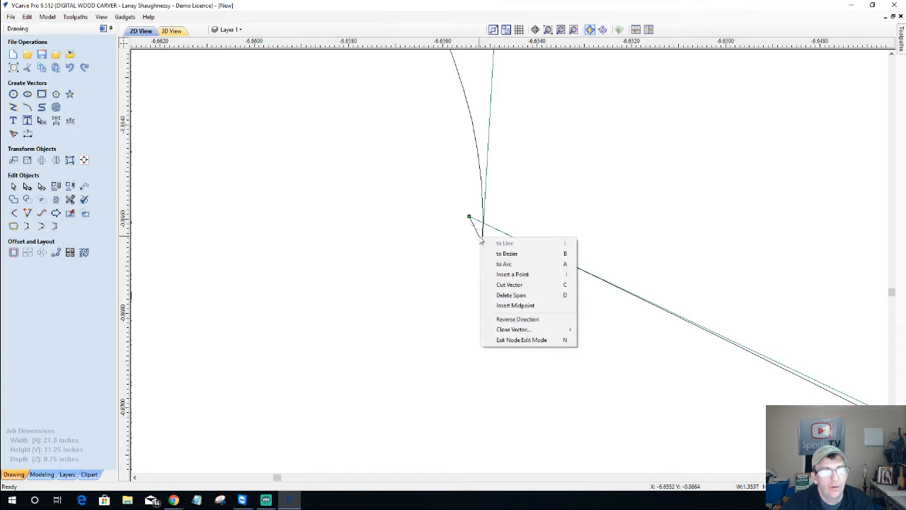
left_click(503, 298)
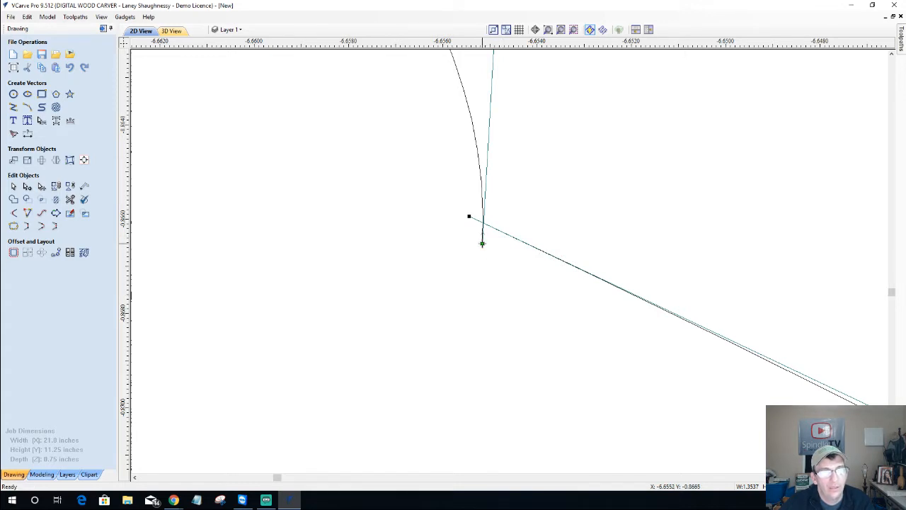
left_click_drag(482, 243, 469, 215)
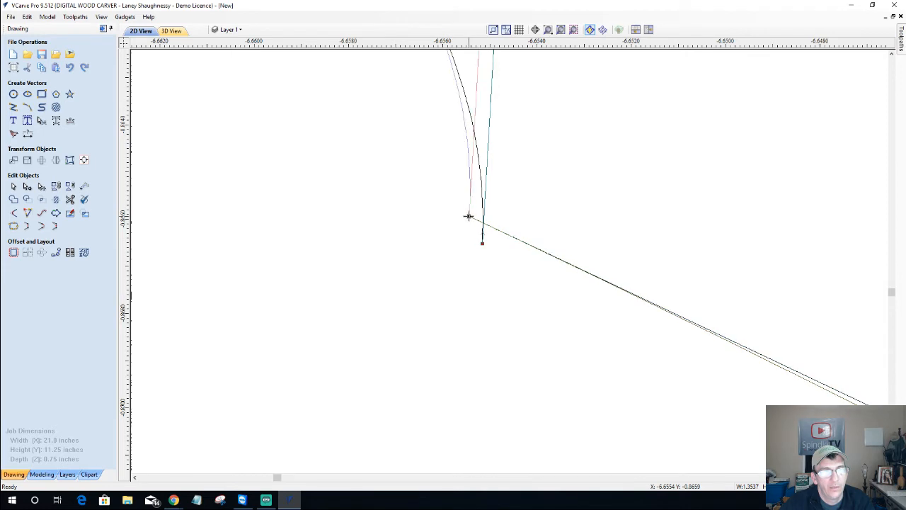
left_click(396, 280)
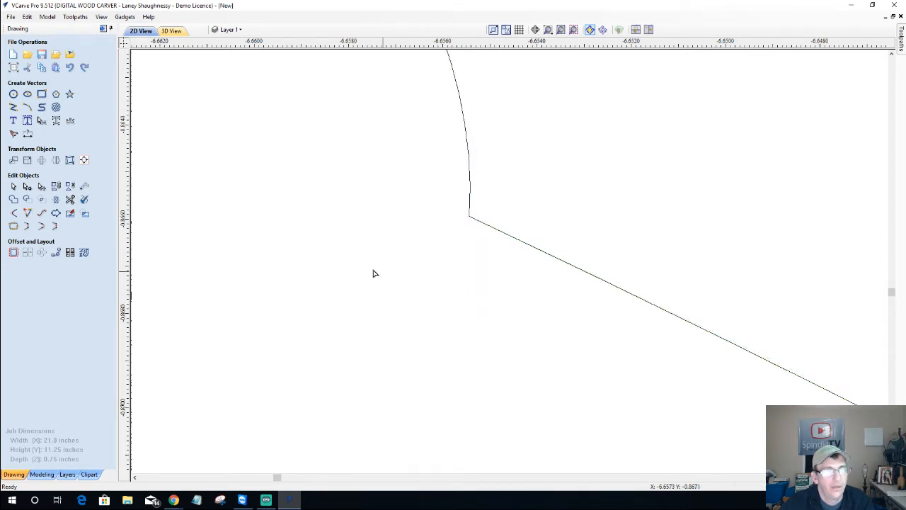
left_click(12, 186)
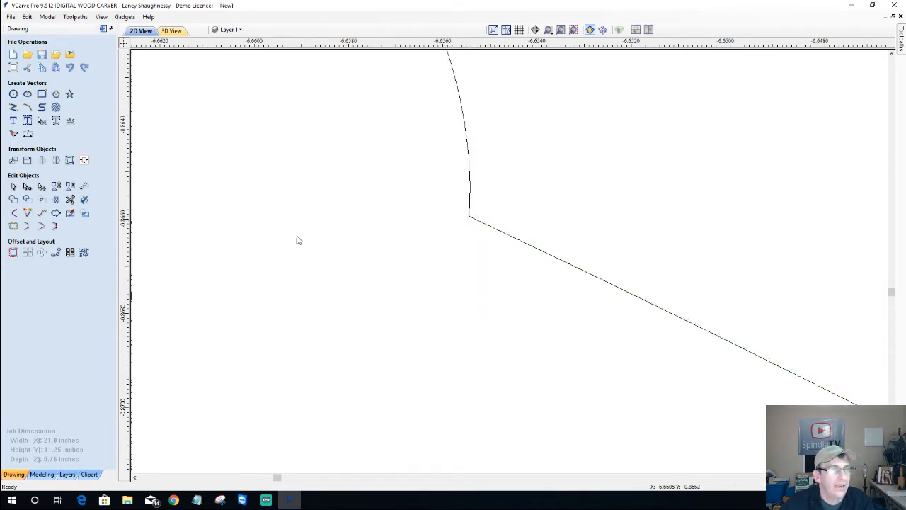
left_click(479, 223)
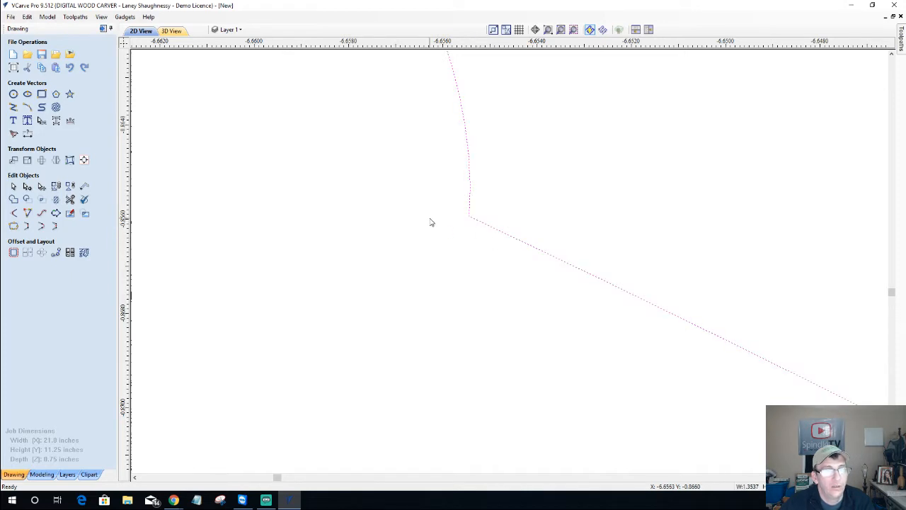
left_click(14, 227)
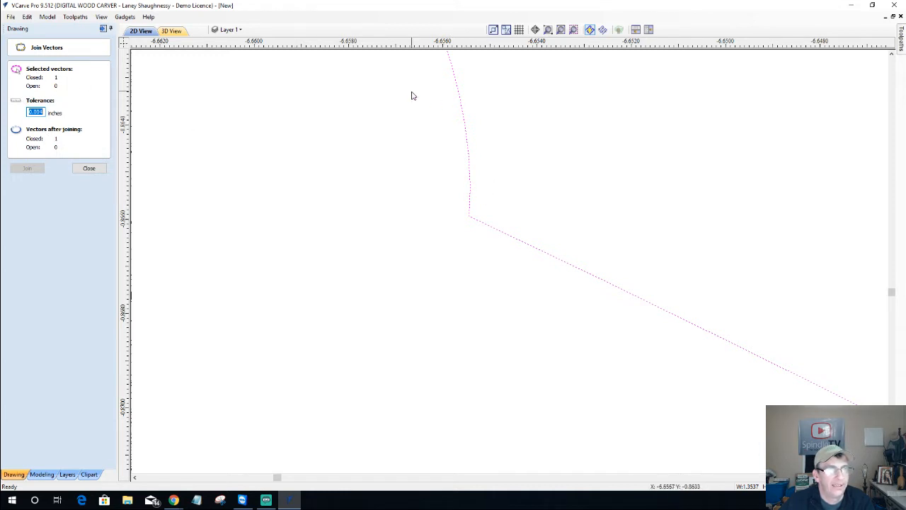
left_click(95, 170)
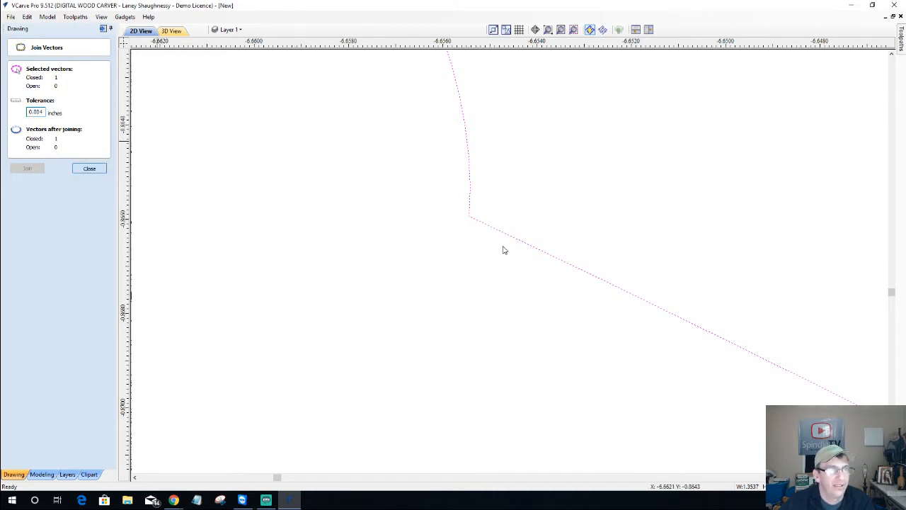
scroll(531, 236, "down", 4)
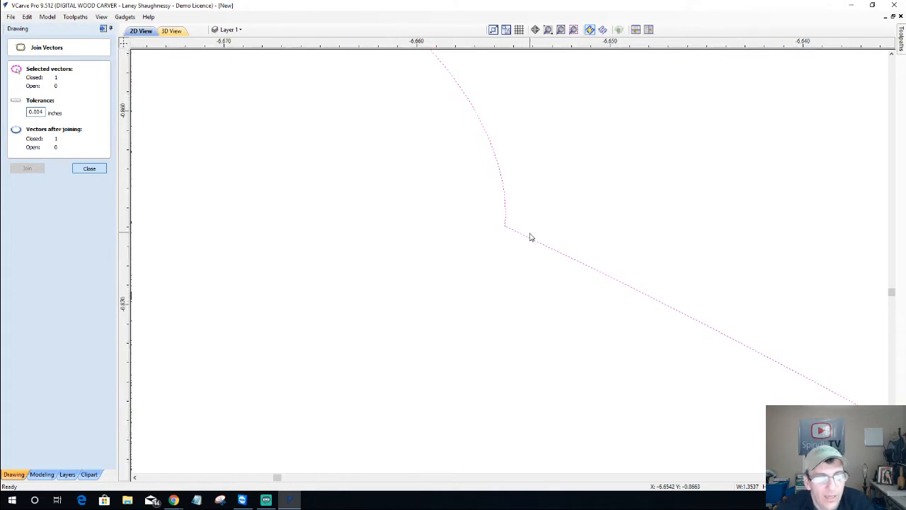
scroll(525, 238, "down", 5)
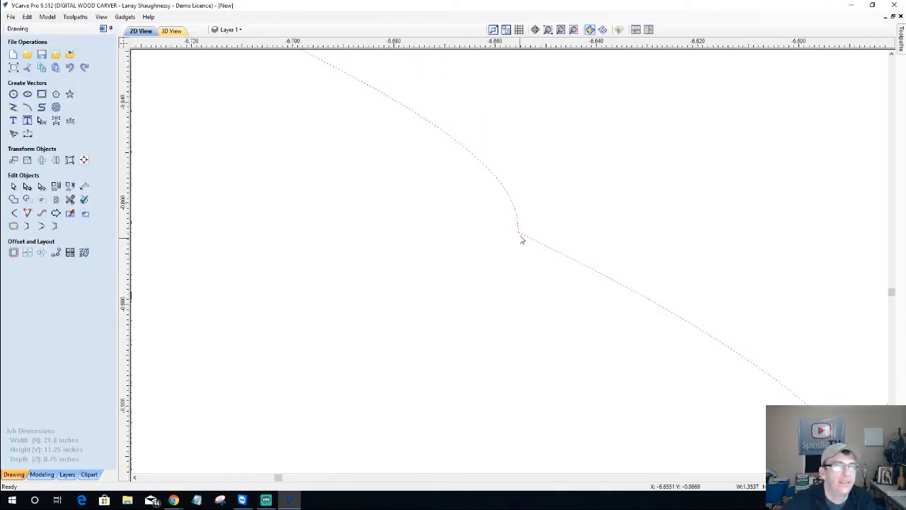
scroll(522, 241, "down", 2)
scroll(456, 236, "down", 3)
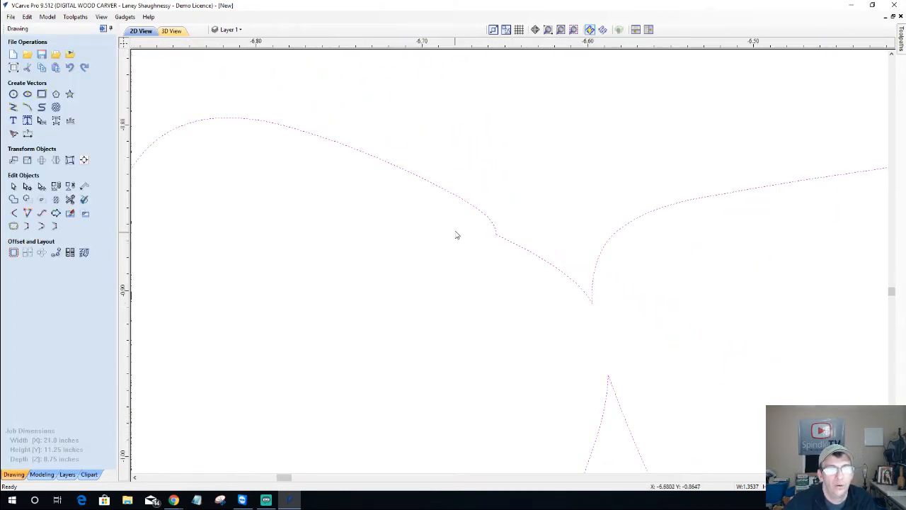
scroll(457, 236, "down", 5)
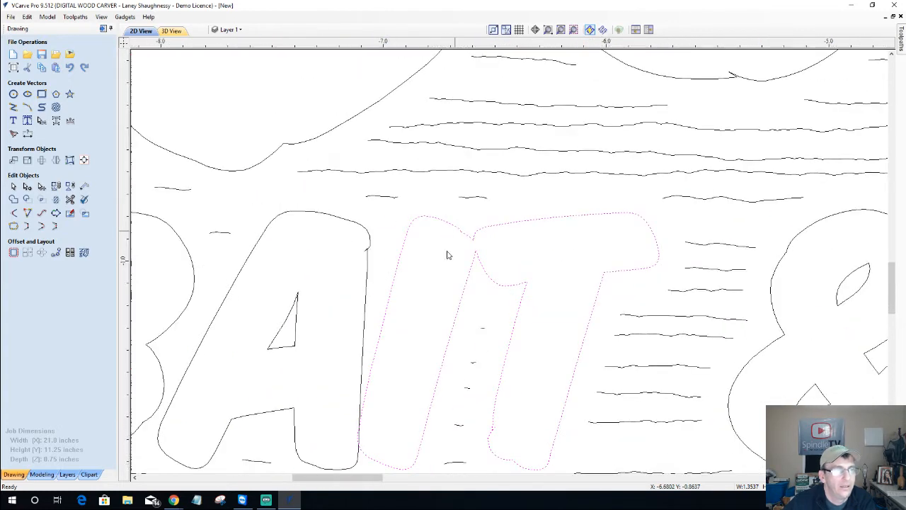
scroll(368, 247, "up", 5)
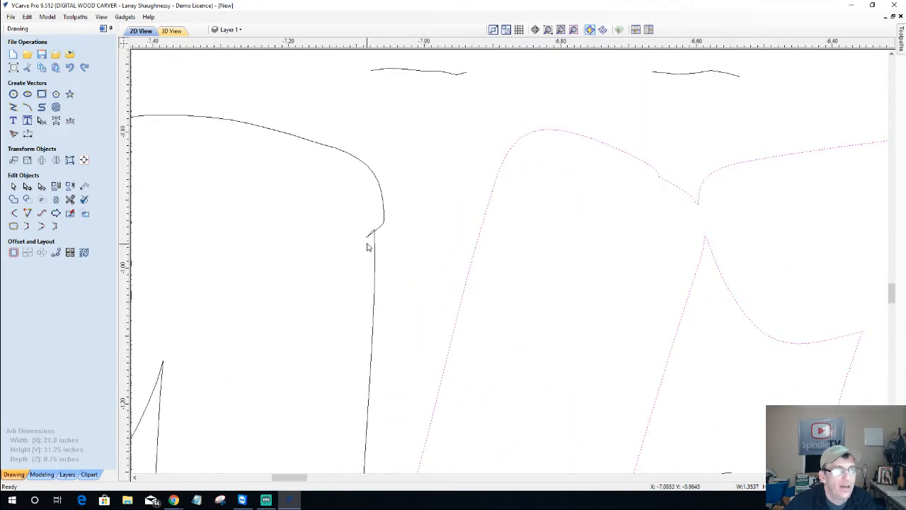
scroll(367, 247, "up", 4)
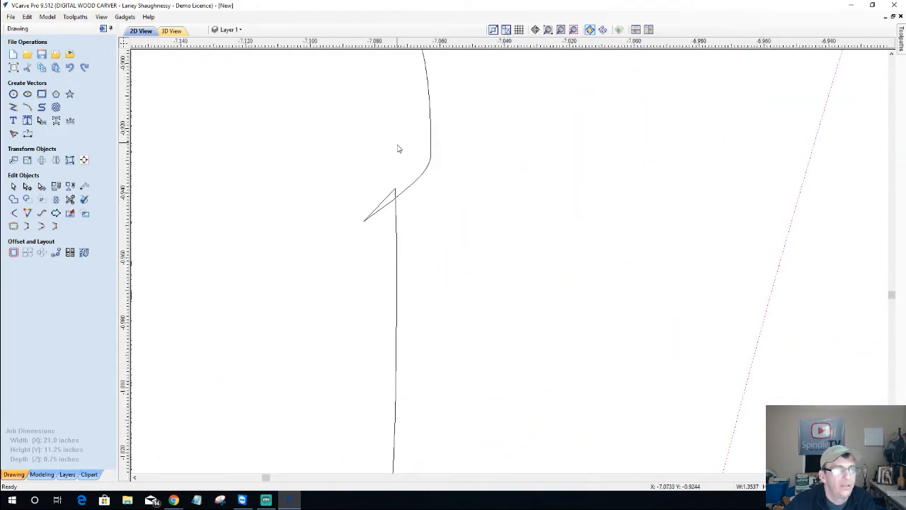
scroll(382, 164, "up", 2)
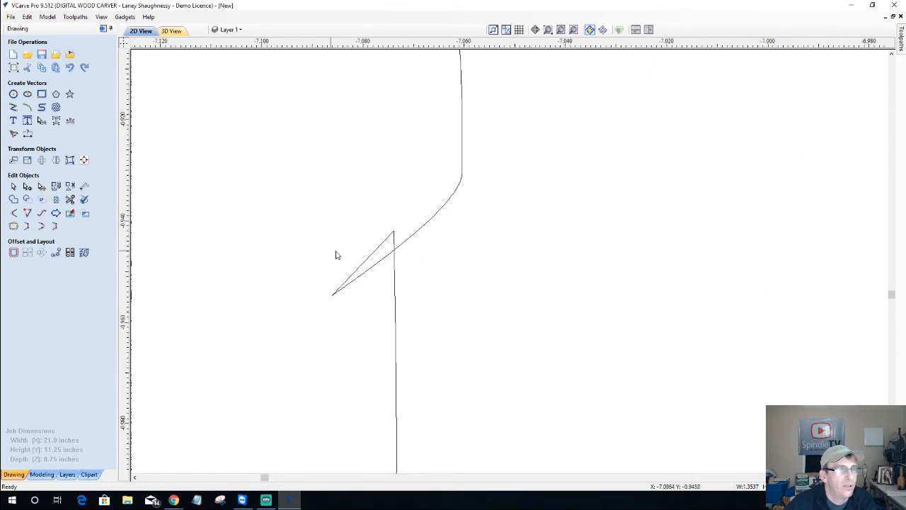
Trim the triangular spur off the A's top-right notch
left_click(70, 201)
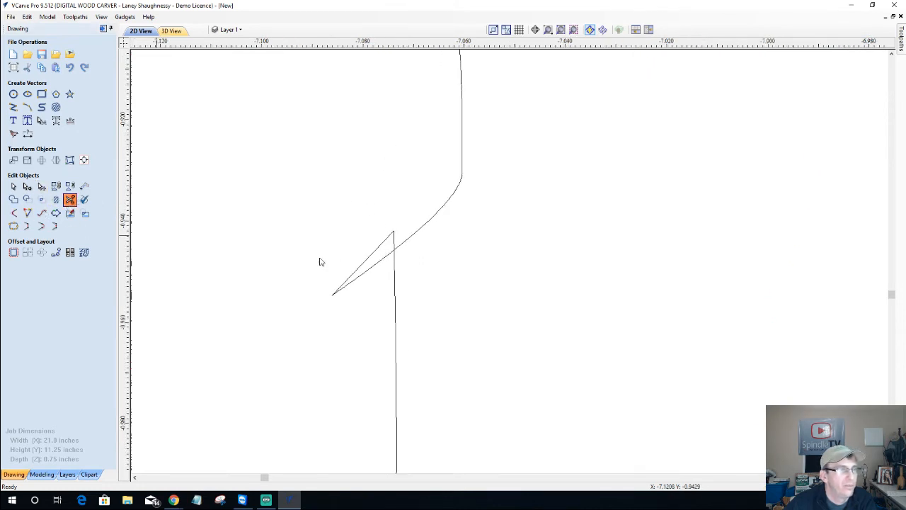
left_click(373, 253)
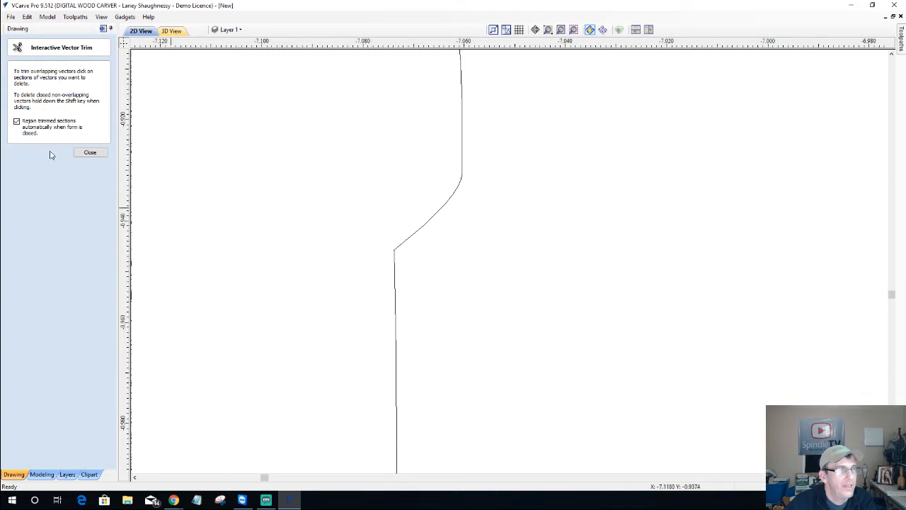
left_click(85, 155)
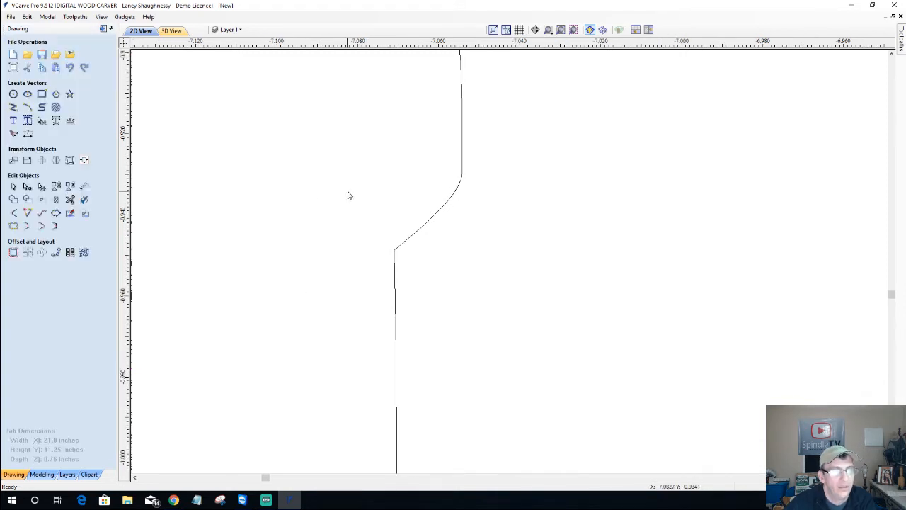
scroll(351, 195, "down", 4)
scroll(367, 196, "down", 6)
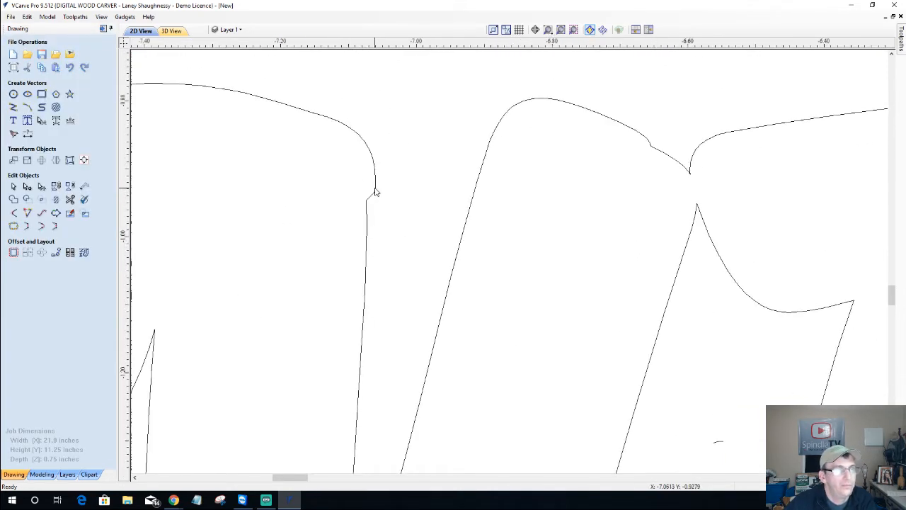
scroll(377, 192, "down", 2)
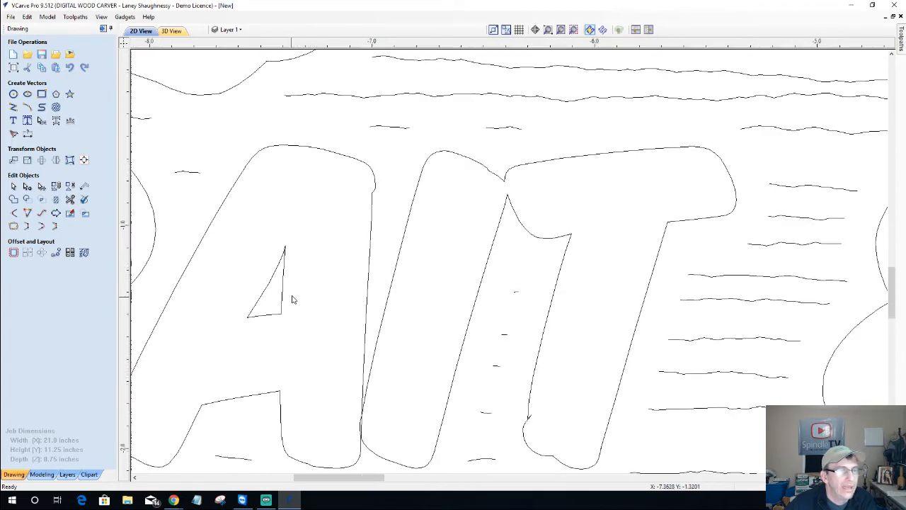
scroll(294, 298, "down", 2)
scroll(426, 383, "up", 4)
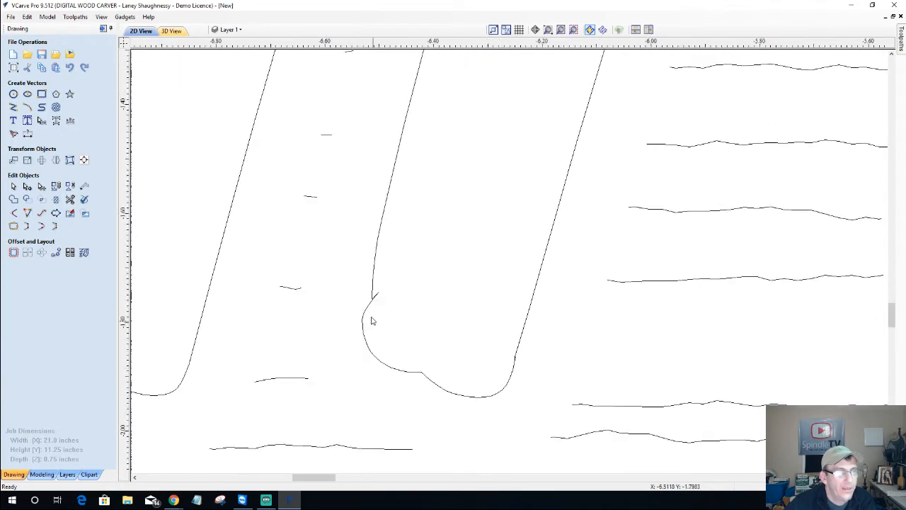
scroll(371, 316, "up", 2)
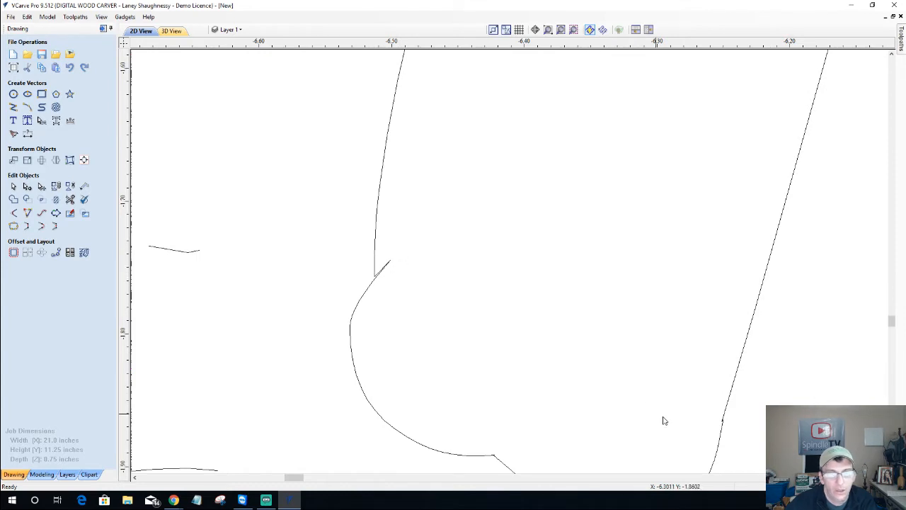
Trim away the overlapping sections where the A and I outlines cross
scroll(730, 441, "up", 3)
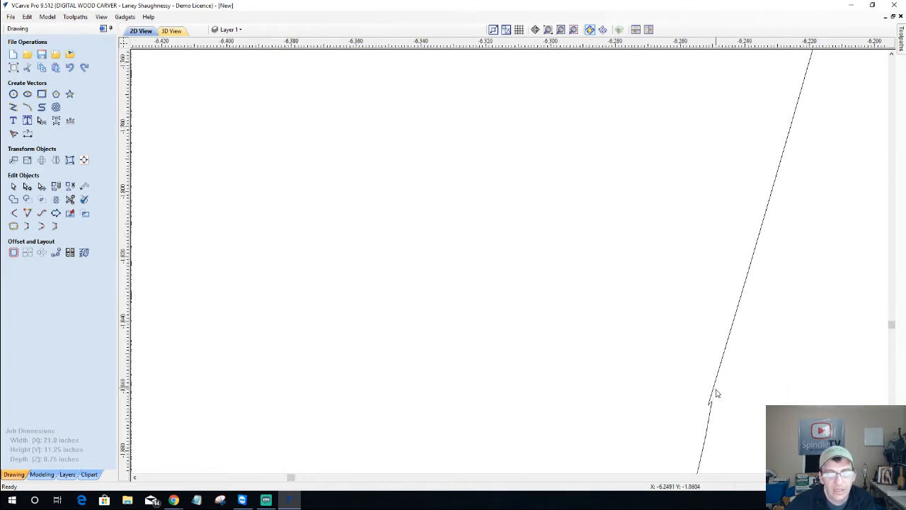
scroll(716, 393, "down", 5)
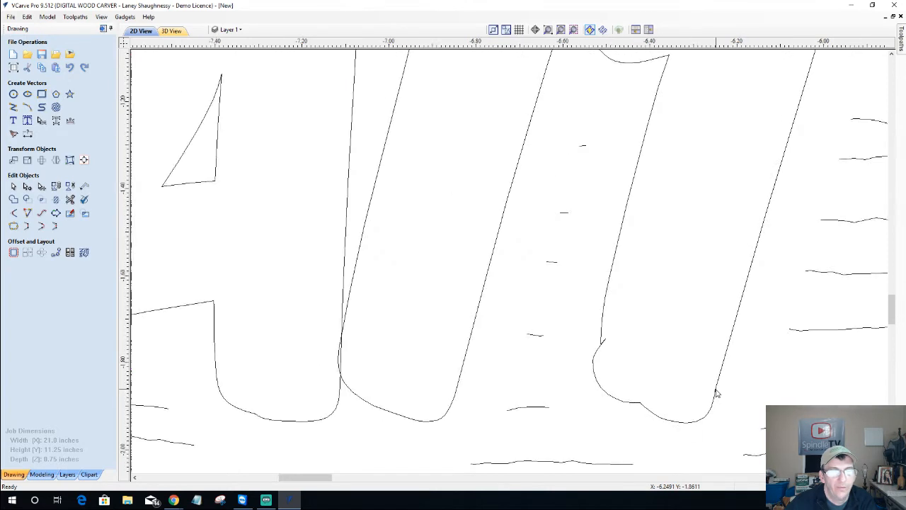
scroll(716, 393, "down", 5)
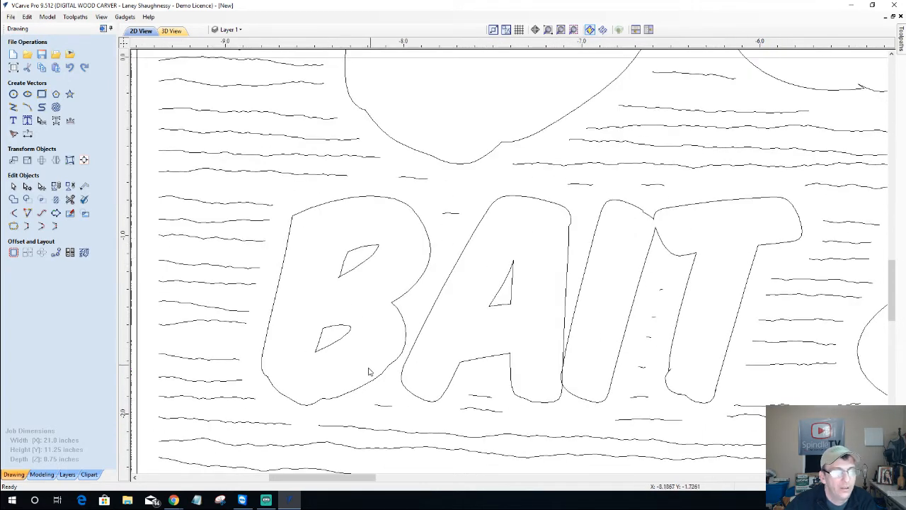
scroll(560, 384, "up", 6)
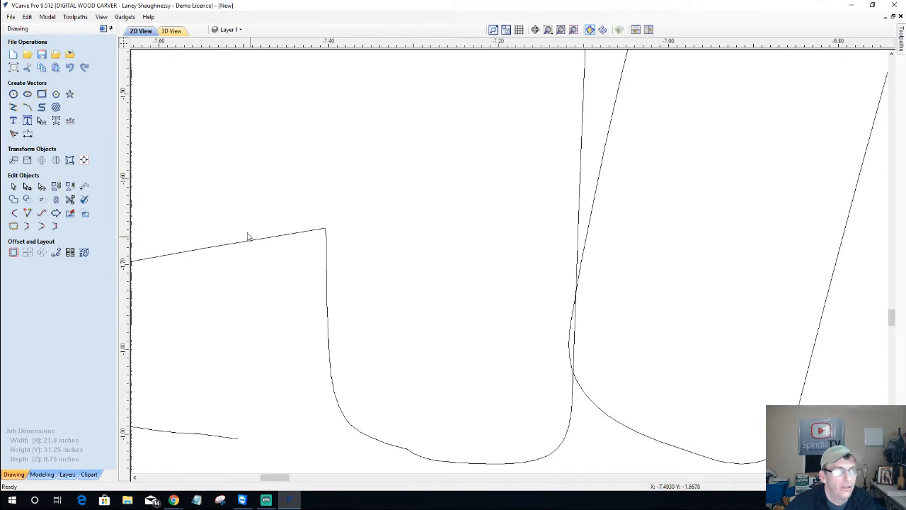
left_click(70, 199)
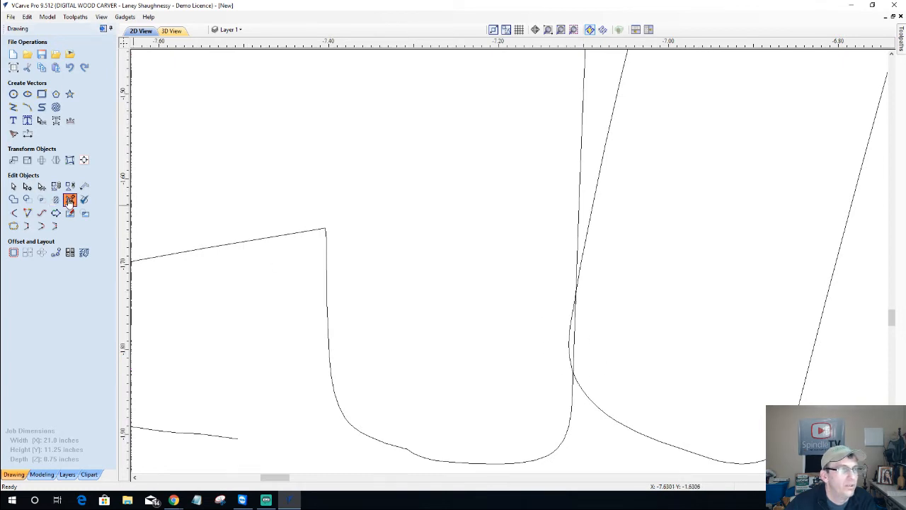
left_click(579, 338)
left_click(577, 336)
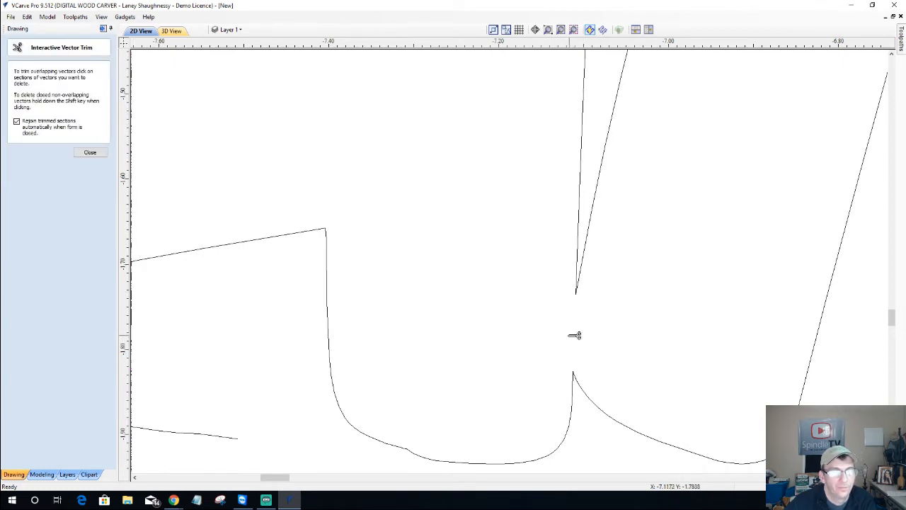
left_click(90, 153)
scroll(528, 316, "down", 4)
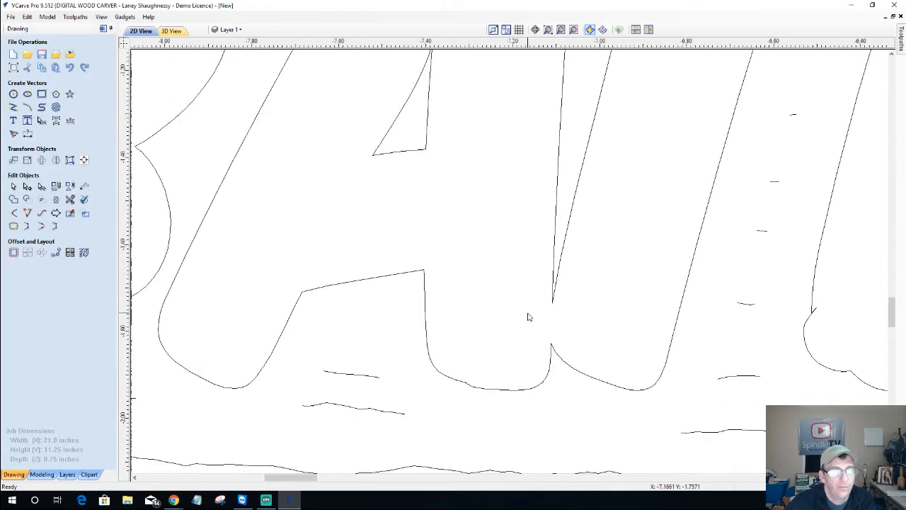
scroll(528, 316, "down", 5)
scroll(510, 340, "up", 7)
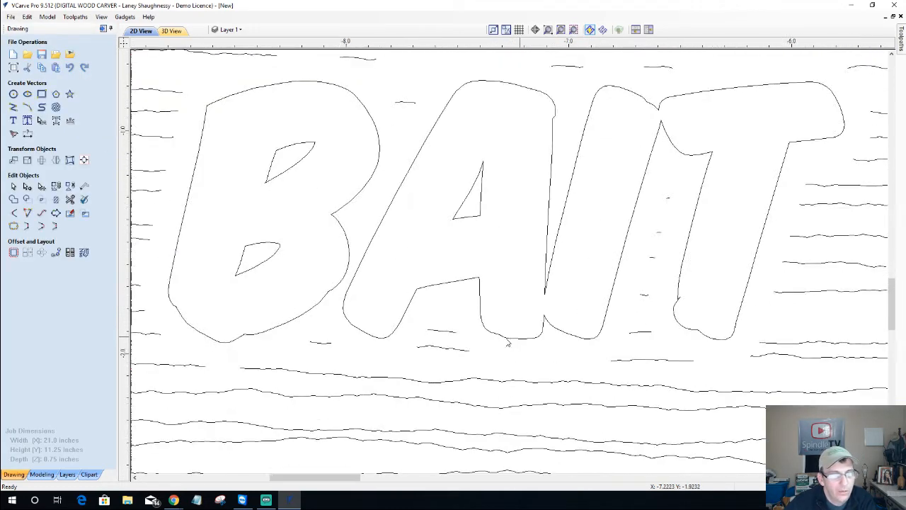
Zoom to the T's top-left corner in TACKLE and trim off its small overshoot spike
scroll(508, 342, "up", 6)
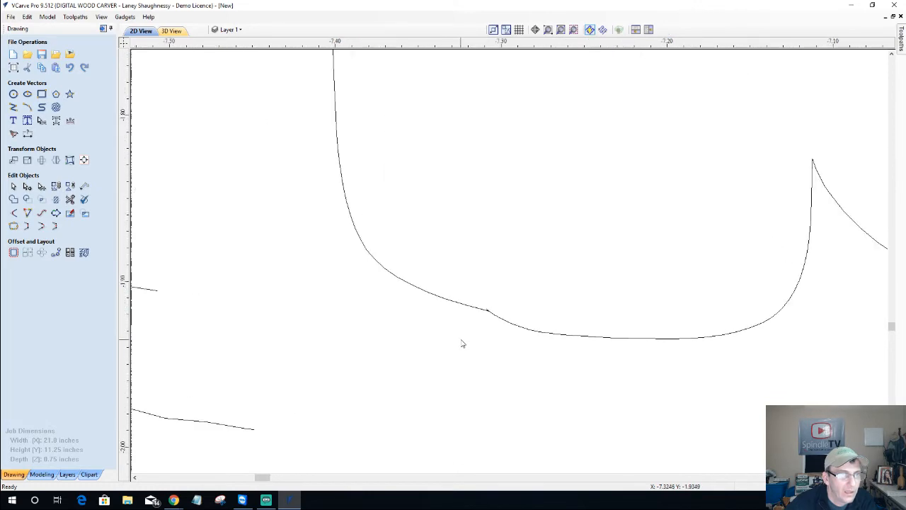
scroll(462, 344, "down", 6)
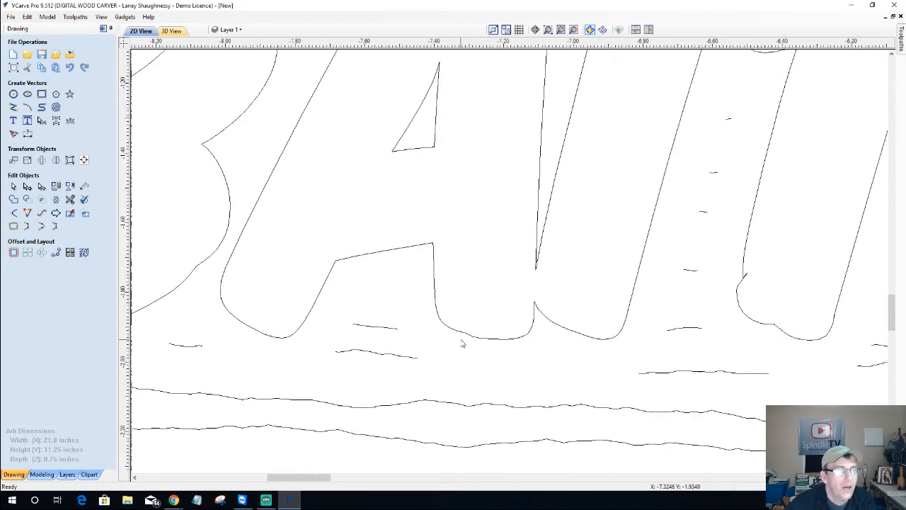
scroll(461, 342, "down", 3)
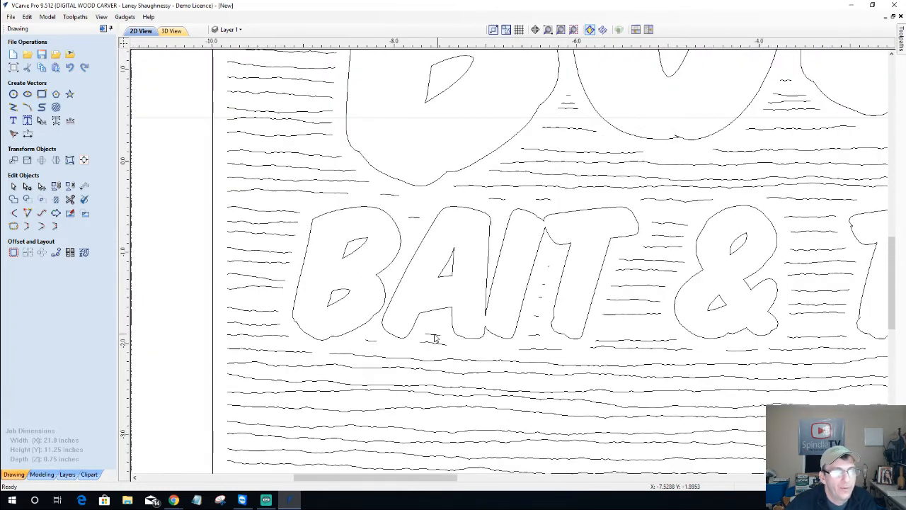
scroll(433, 339, "down", 2)
scroll(435, 338, "down", 2)
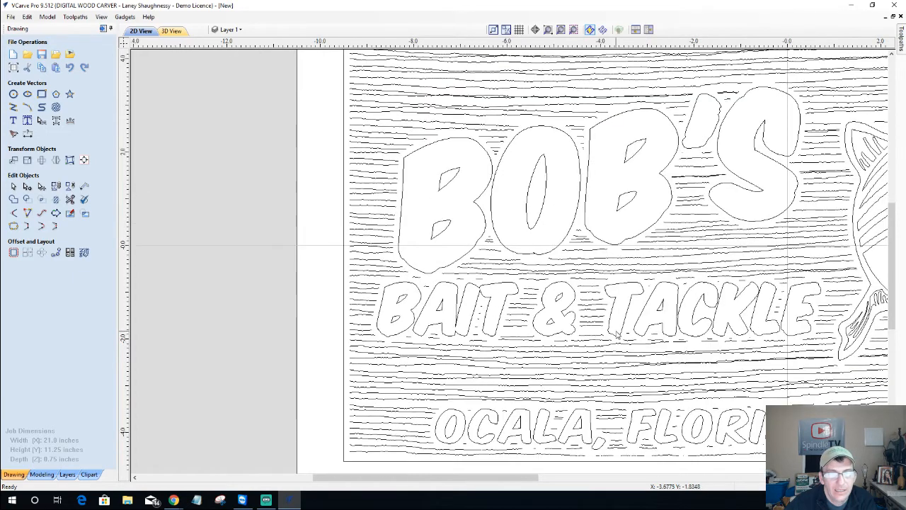
scroll(620, 333, "up", 2)
scroll(620, 333, "up", 2)
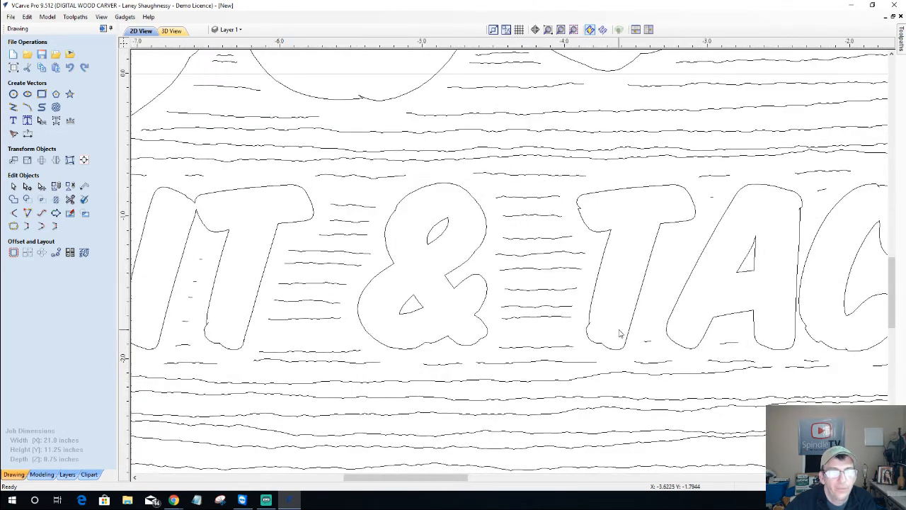
scroll(587, 148, "up", 3)
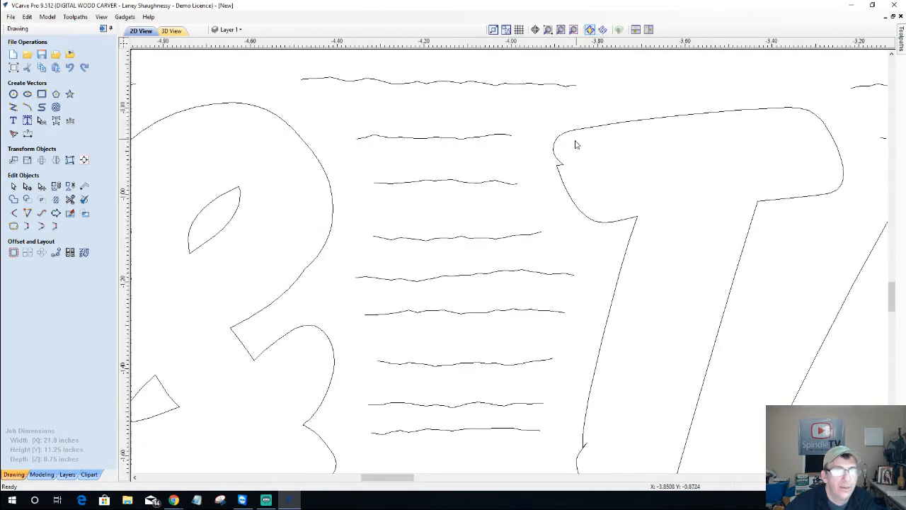
scroll(576, 146, "up", 1)
scroll(576, 145, "down", 1)
scroll(559, 187, "up", 1)
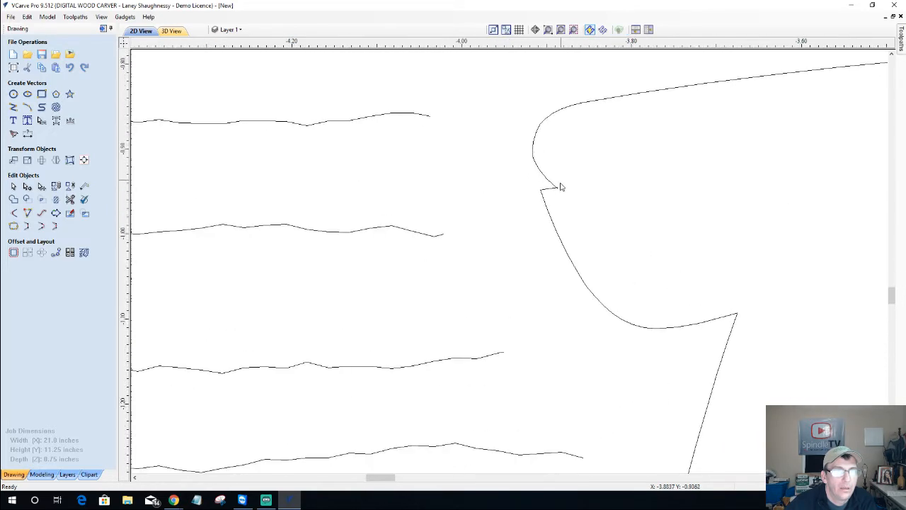
scroll(559, 187, "up", 4)
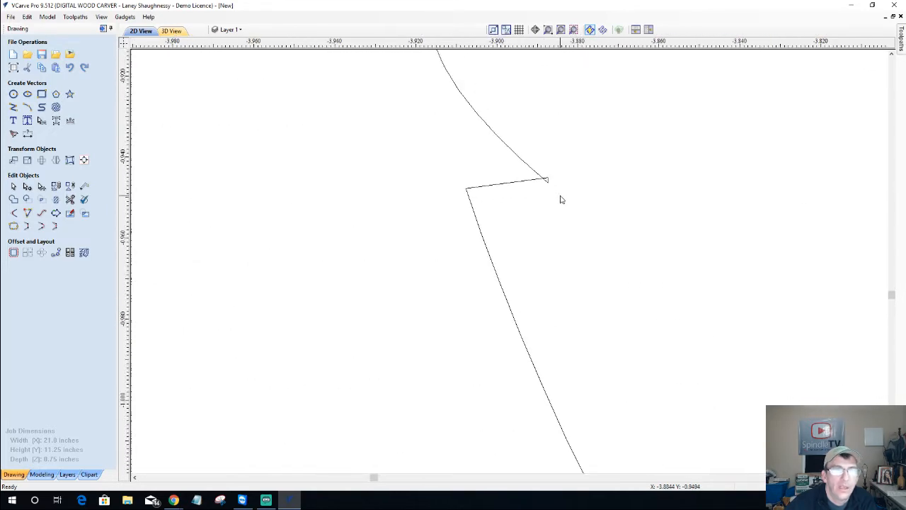
scroll(560, 200, "up", 2)
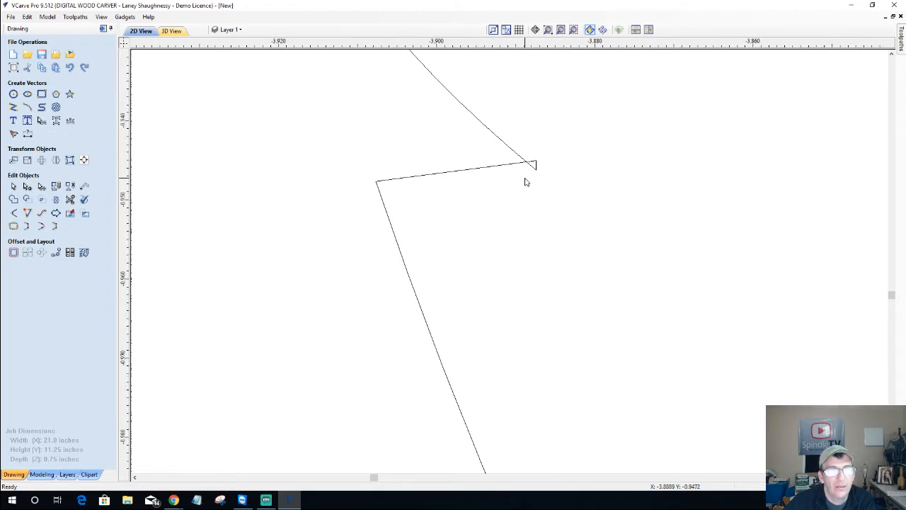
scroll(528, 173, "up", 2)
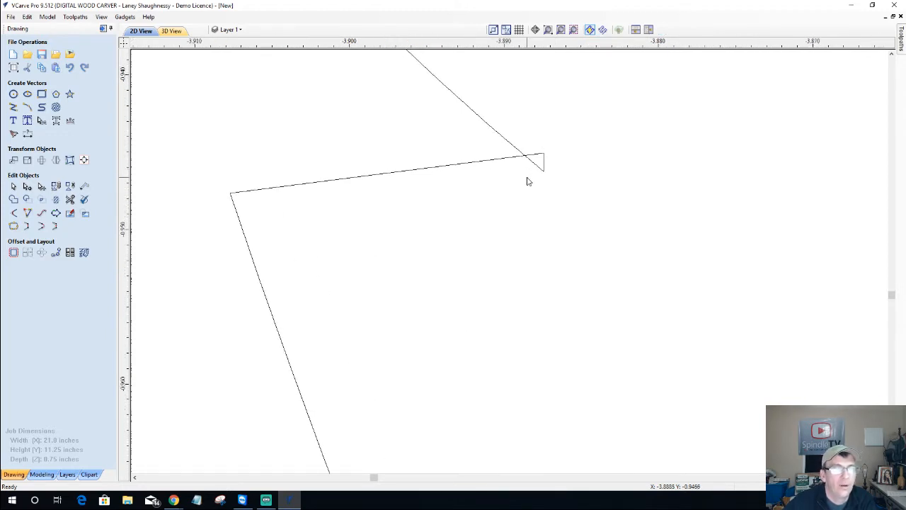
left_click(70, 199)
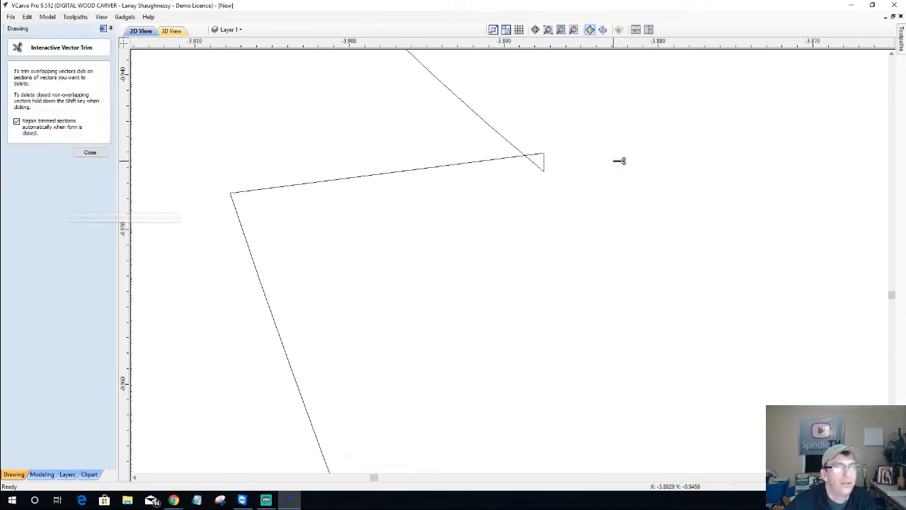
left_click(542, 160)
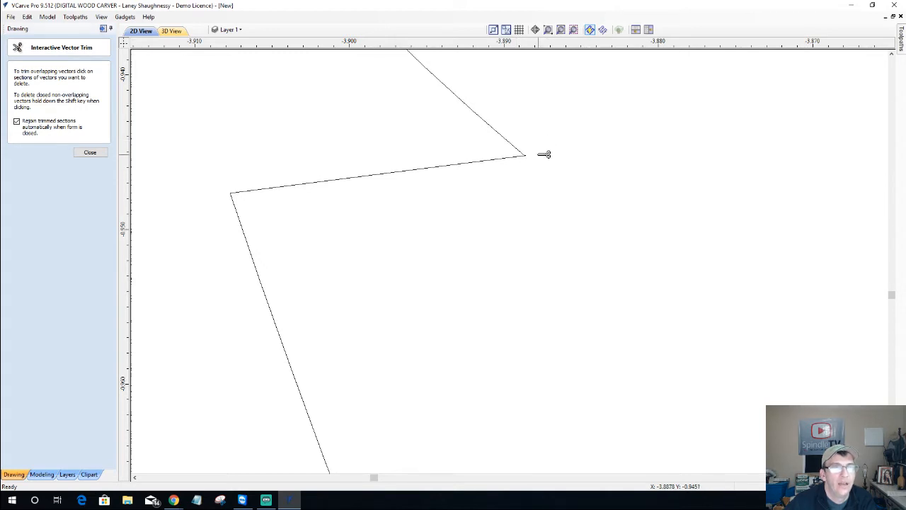
key("Escape")
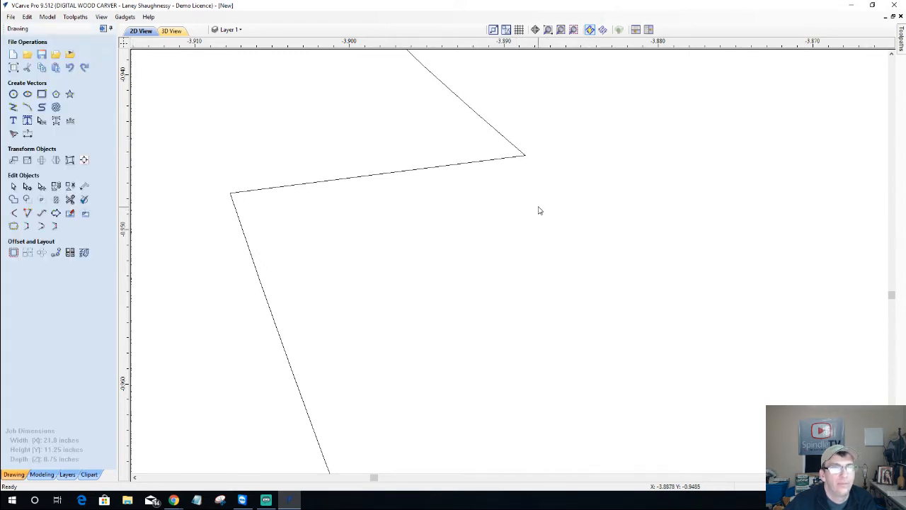
scroll(539, 167, "down", 2)
scroll(539, 167, "down", 5)
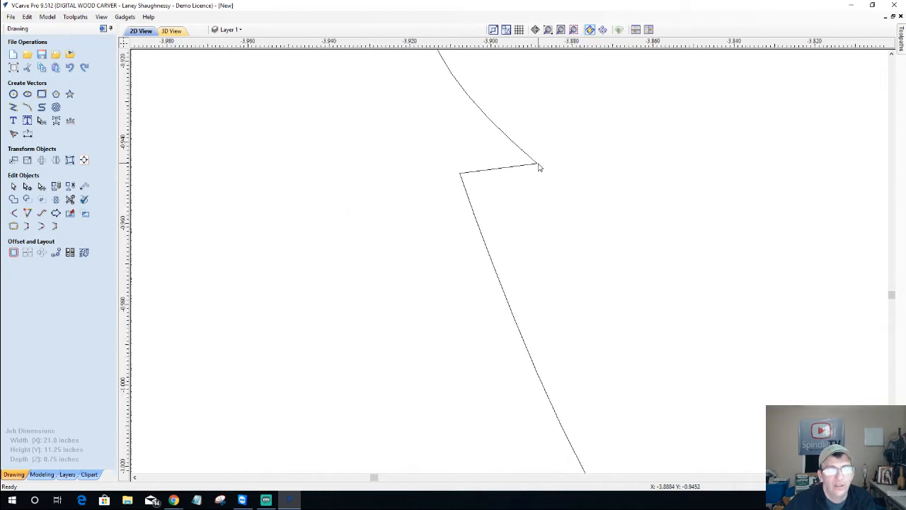
scroll(538, 167, "down", 1)
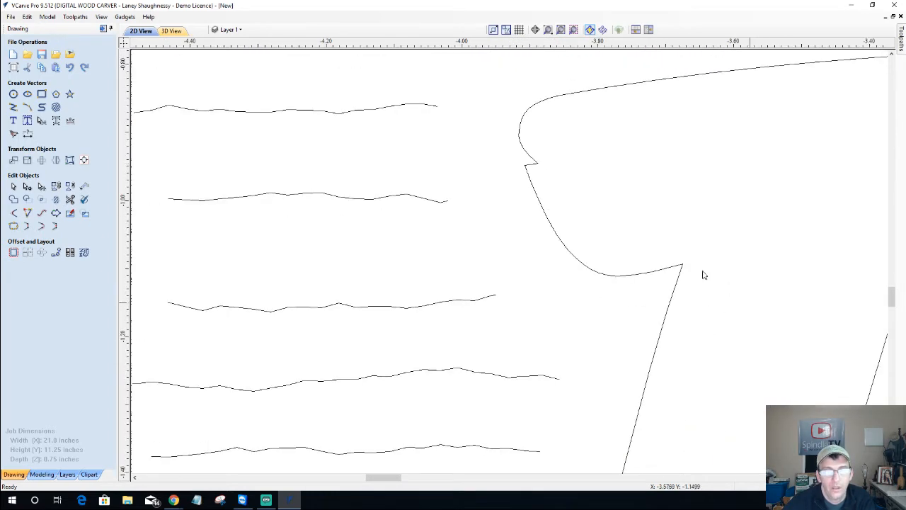
scroll(546, 203, "down", 2)
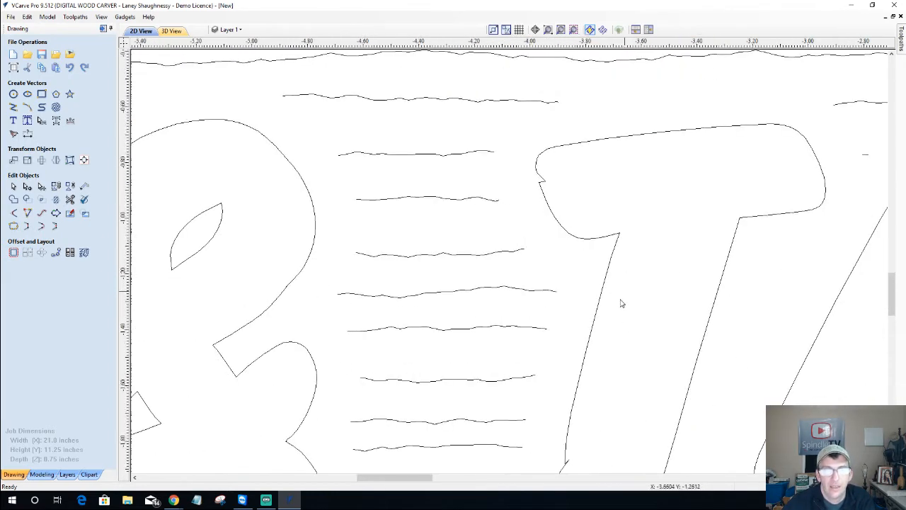
scroll(587, 448, "down", 2)
scroll(611, 350, "up", 4)
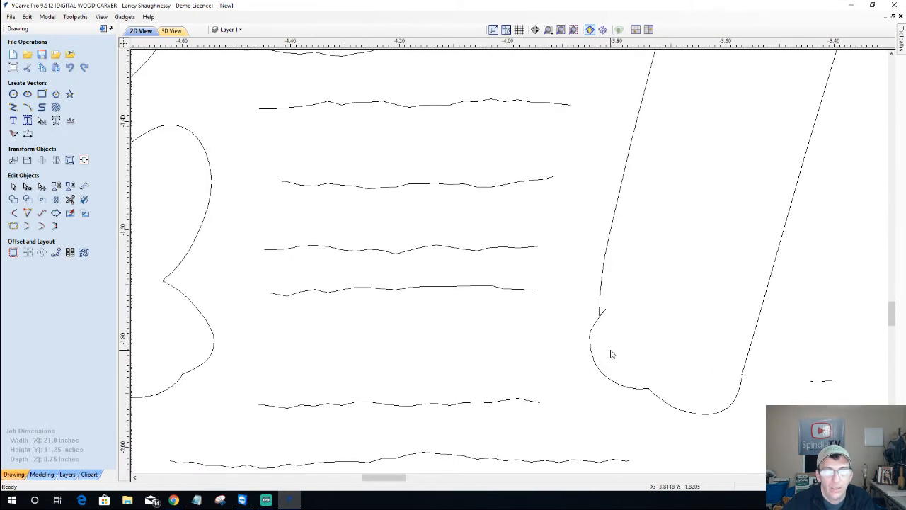
scroll(733, 385, "up", 2)
scroll(559, 362, "down", 3)
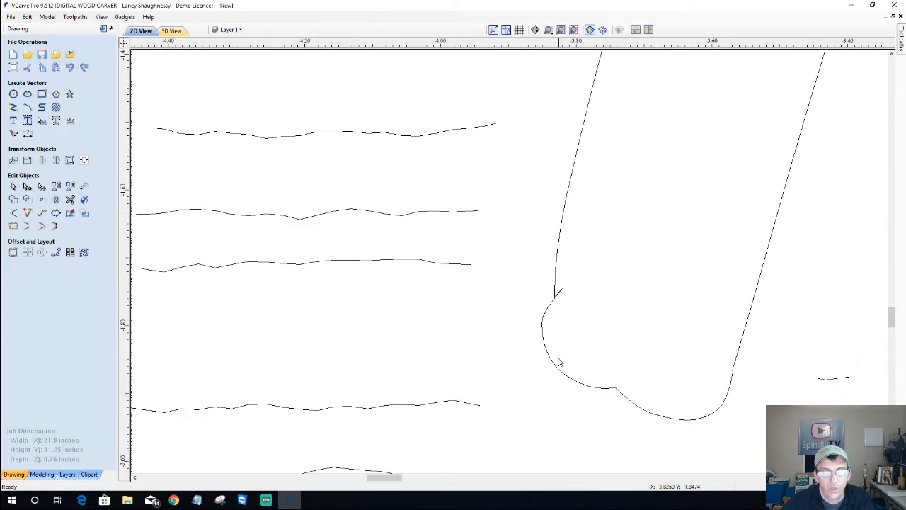
scroll(559, 363, "down", 6)
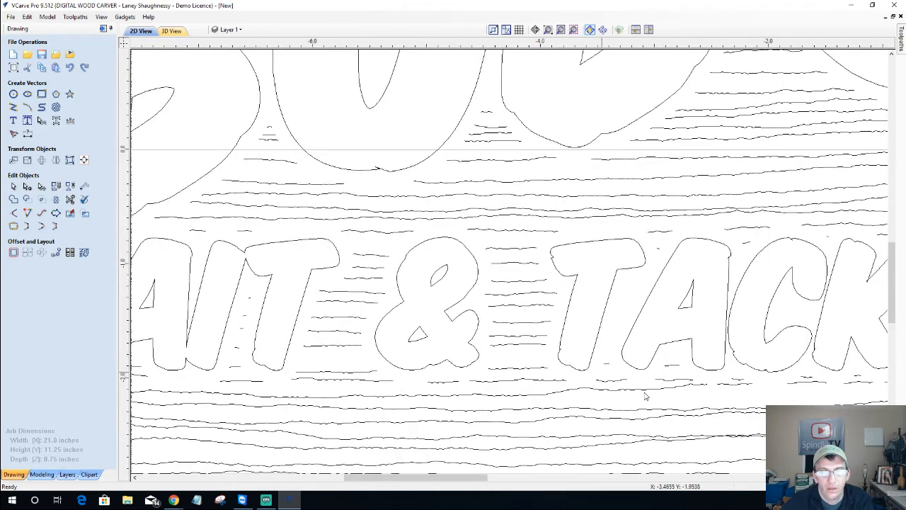
scroll(726, 366, "up", 2)
scroll(752, 78, "up", 3)
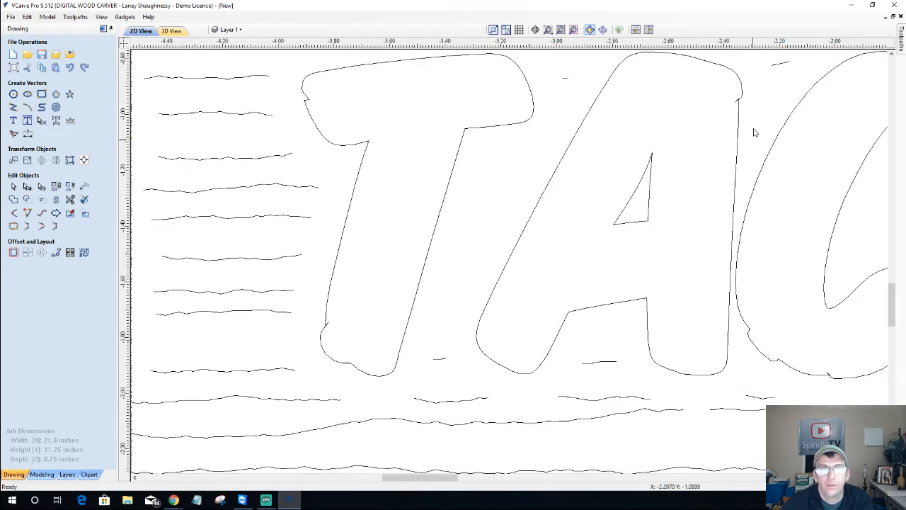
scroll(732, 72, "up", 4)
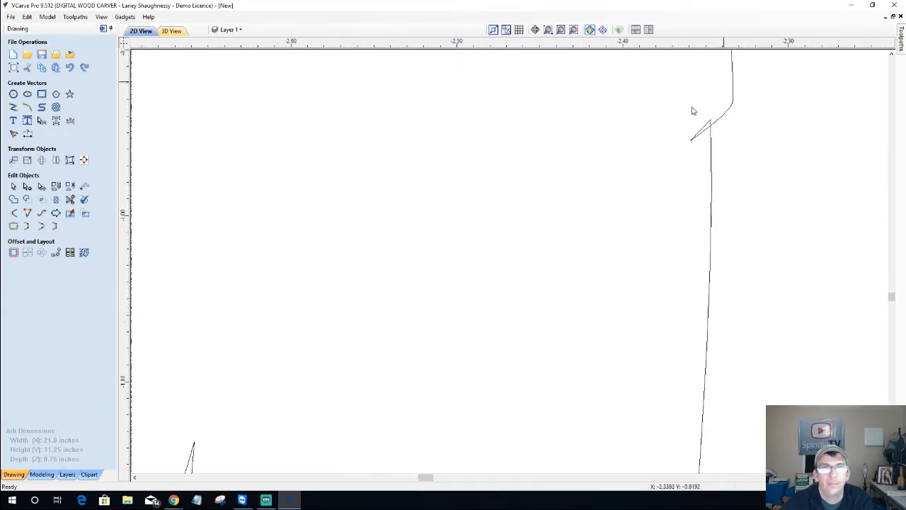
Trim the overhanging tail off the corner near the A
left_click(69, 201)
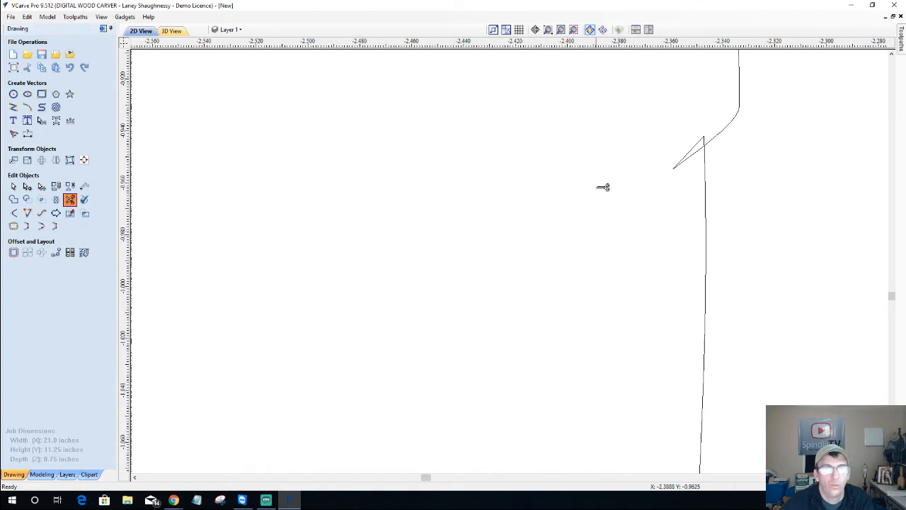
left_click(691, 157)
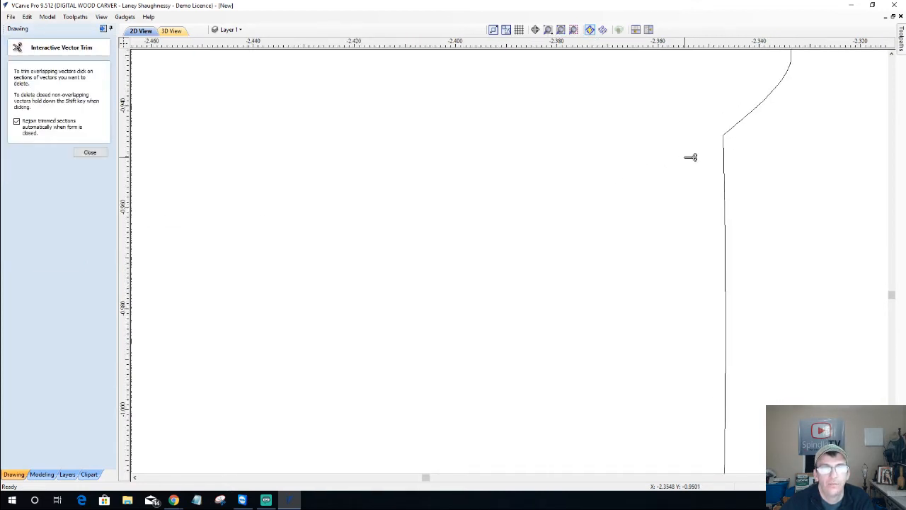
scroll(663, 229, "down", 5)
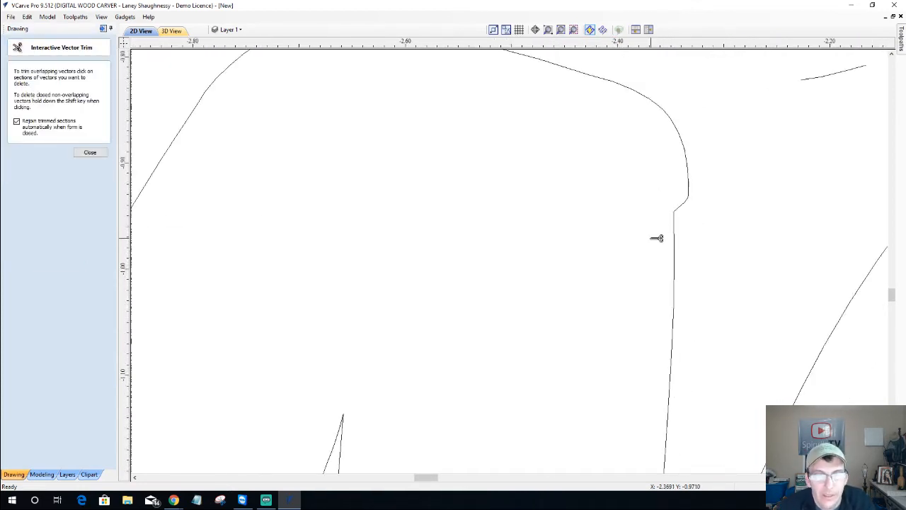
scroll(646, 252, "down", 5)
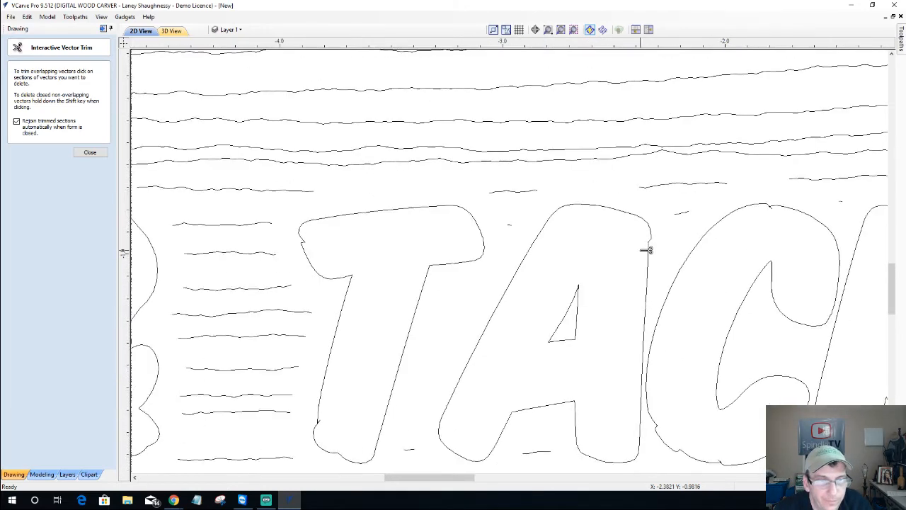
scroll(693, 386, "up", 10)
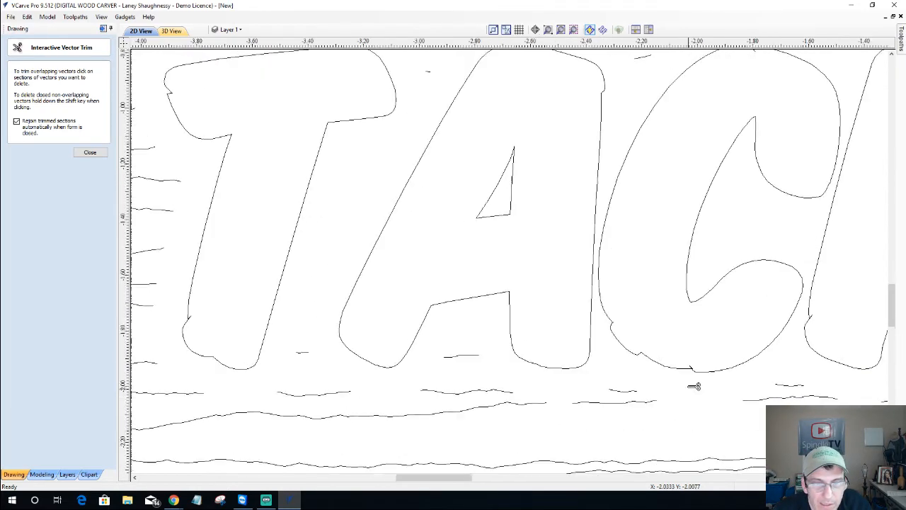
scroll(693, 382, "up", 4)
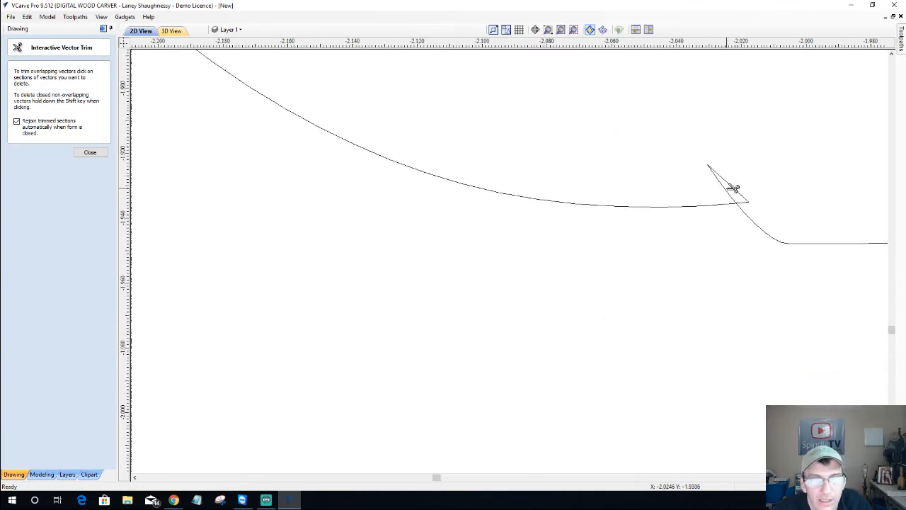
Try trimming the small triangular spike's loop, undo both cuts, and close the trim form
left_click(732, 188)
scroll(732, 191, "down", 2)
scroll(731, 194, "down", 2)
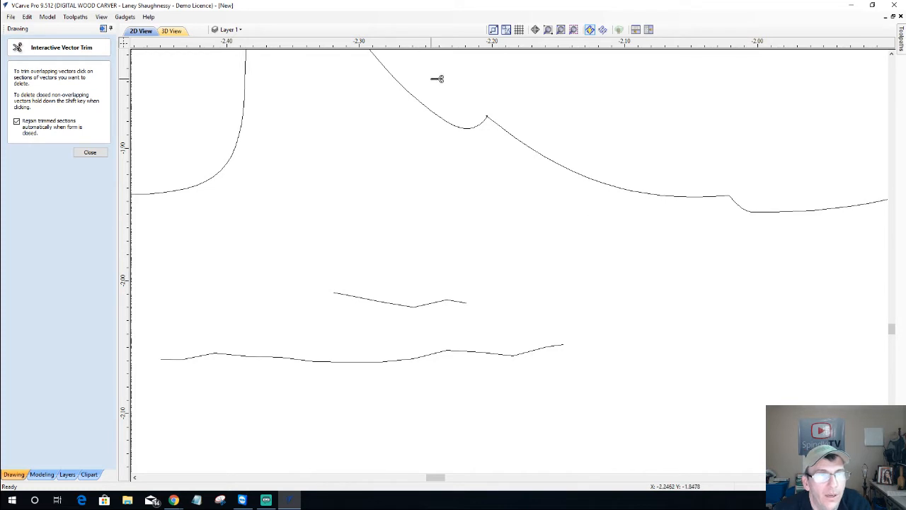
scroll(439, 81, "up", 5)
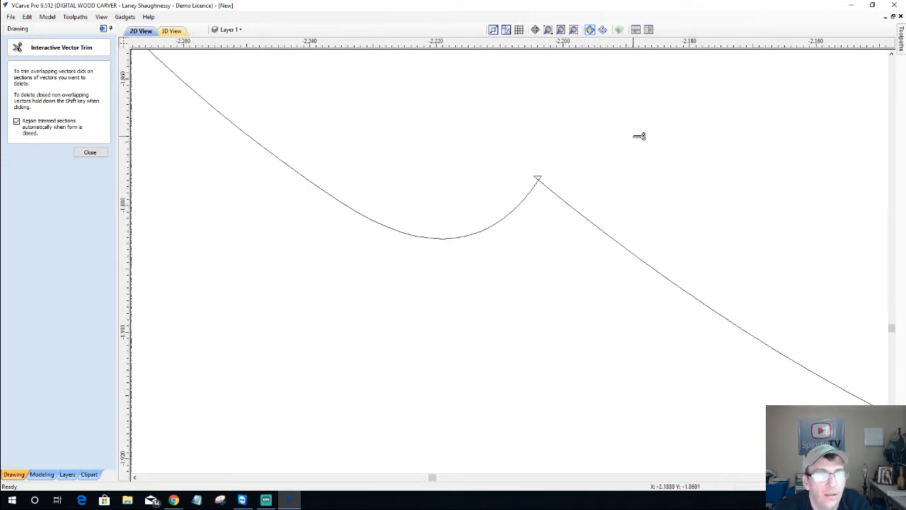
scroll(633, 138, "up", 2)
scroll(471, 162, "up", 4)
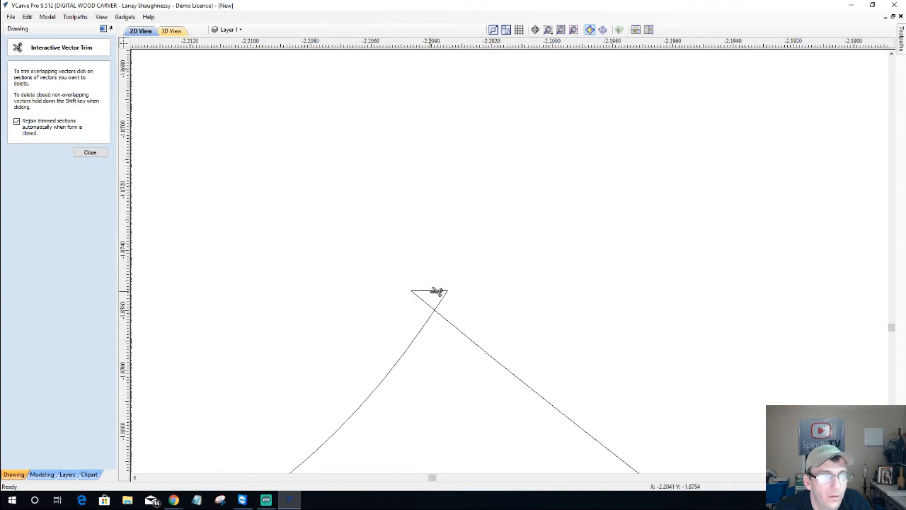
left_click(438, 291)
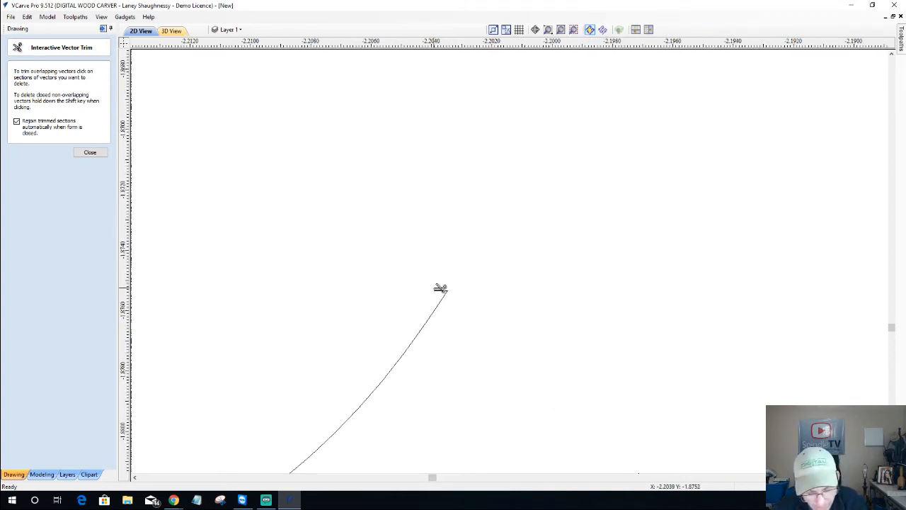
key("ctrl+z")
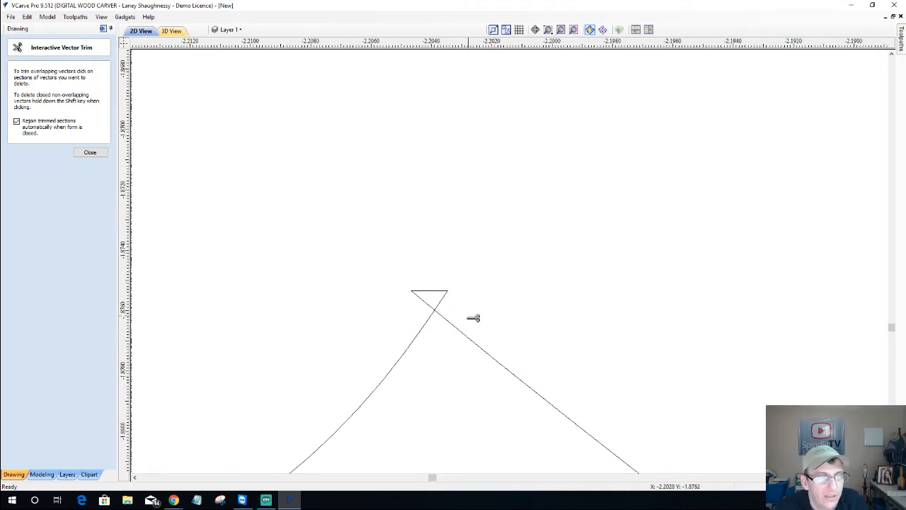
scroll(440, 305, "up", 2)
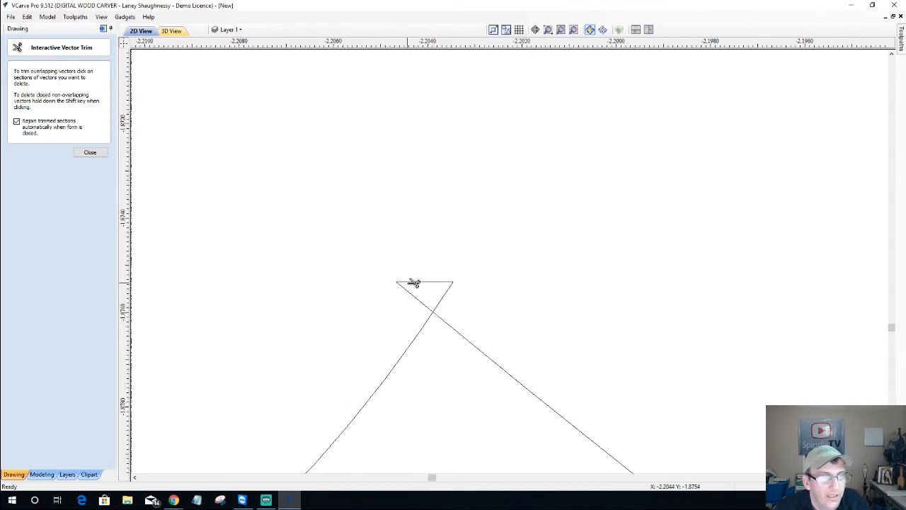
left_click(413, 283)
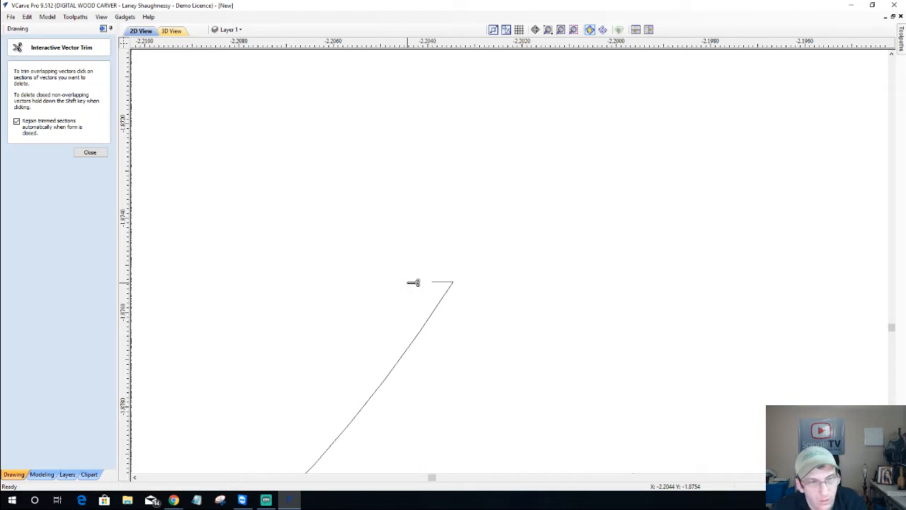
key("ctrl+z")
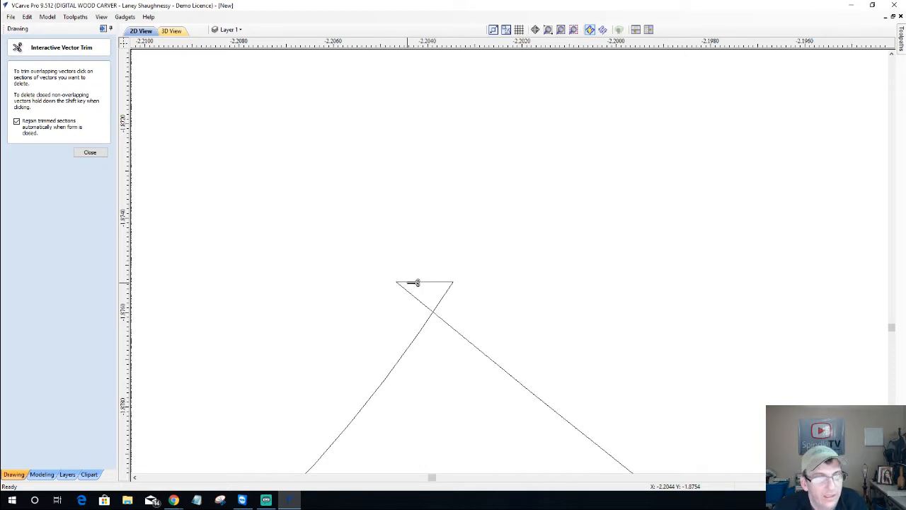
left_click(90, 153)
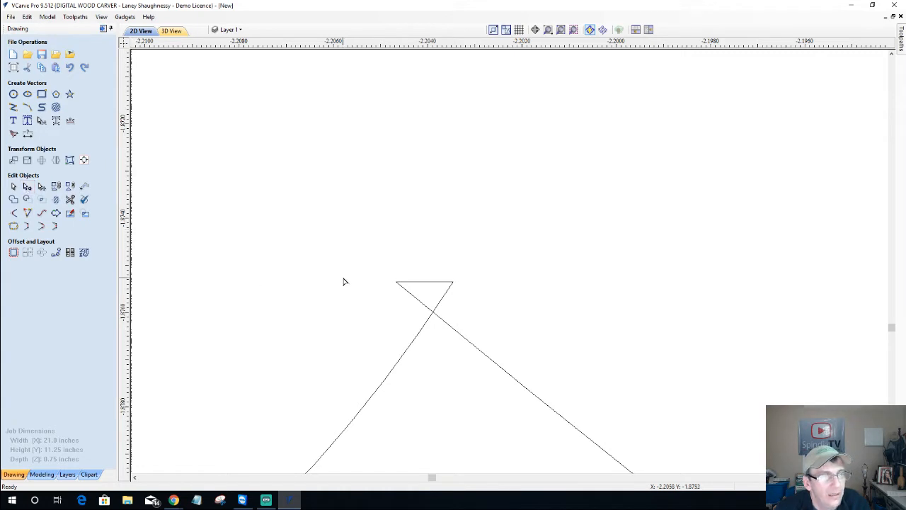
Delete the top span of the spike's small loop and join its loose node to the other end
left_click(410, 282)
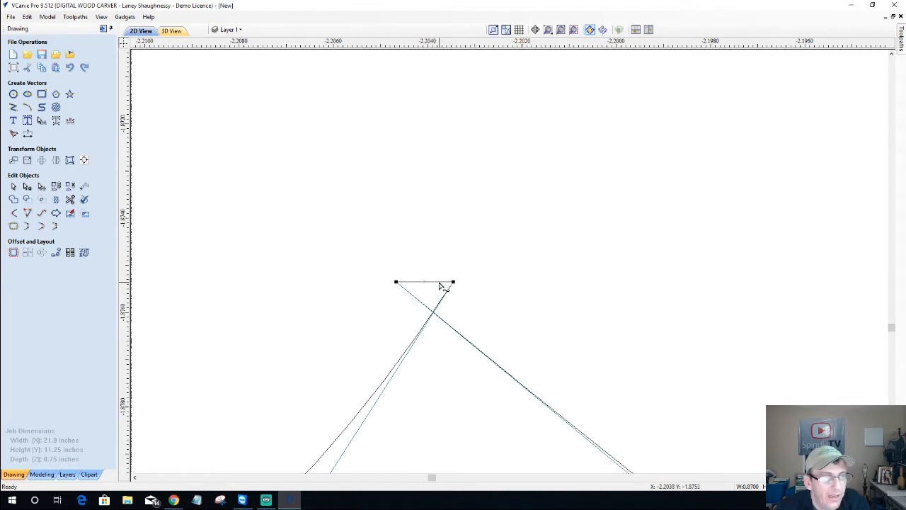
right_click(441, 285)
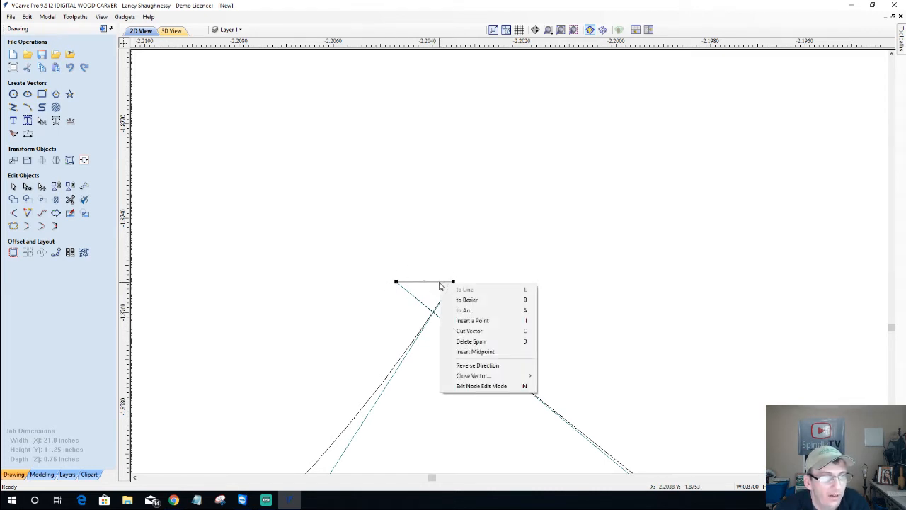
left_click(458, 343)
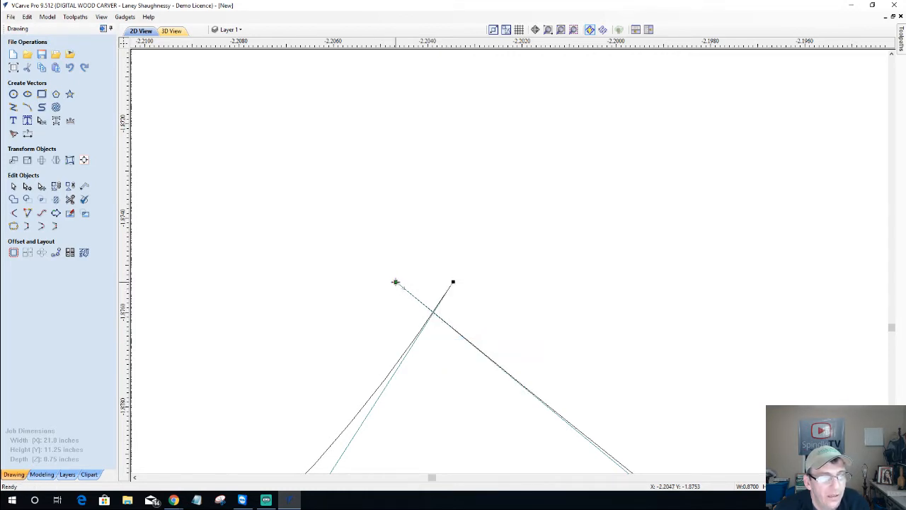
left_click_drag(396, 282, 453, 282)
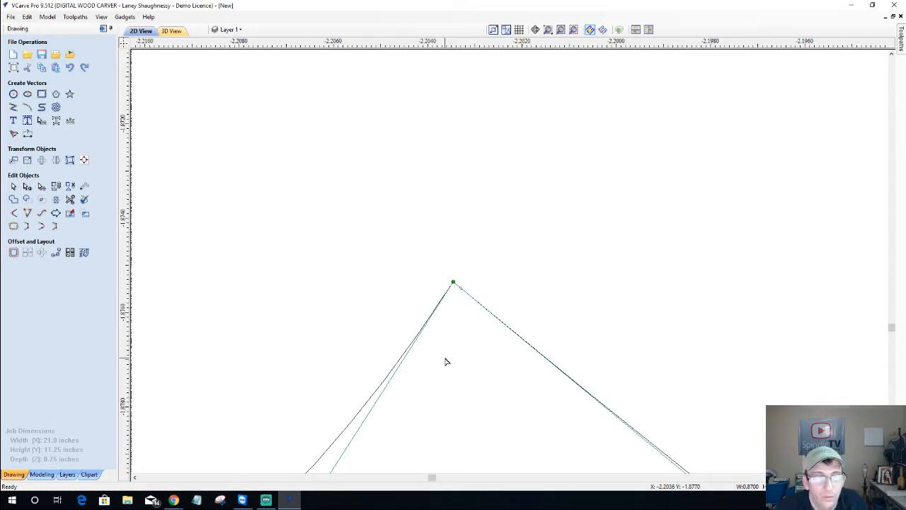
At the other notch, delete the short vertical span and snap its top node onto the bottom node
scroll(446, 362, "down", 4)
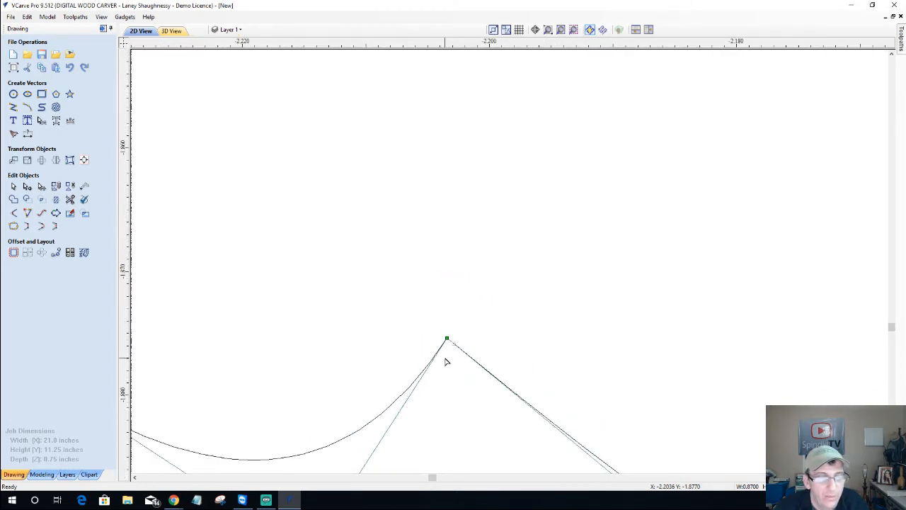
scroll(446, 361, "down", 5)
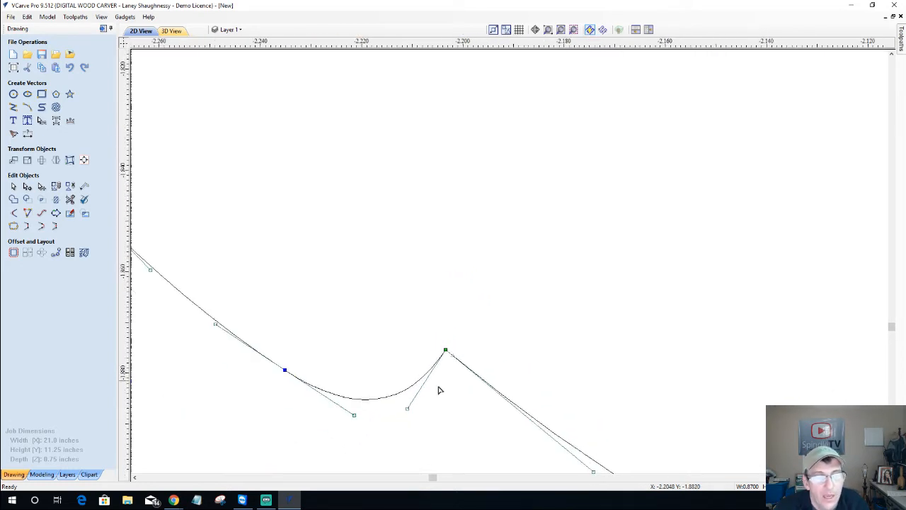
scroll(439, 399, "down", 5)
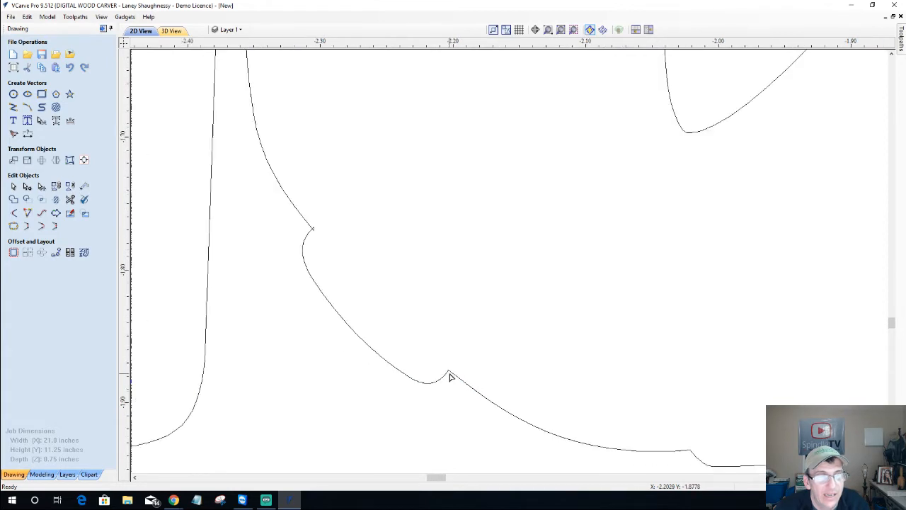
scroll(296, 236, "up", 6)
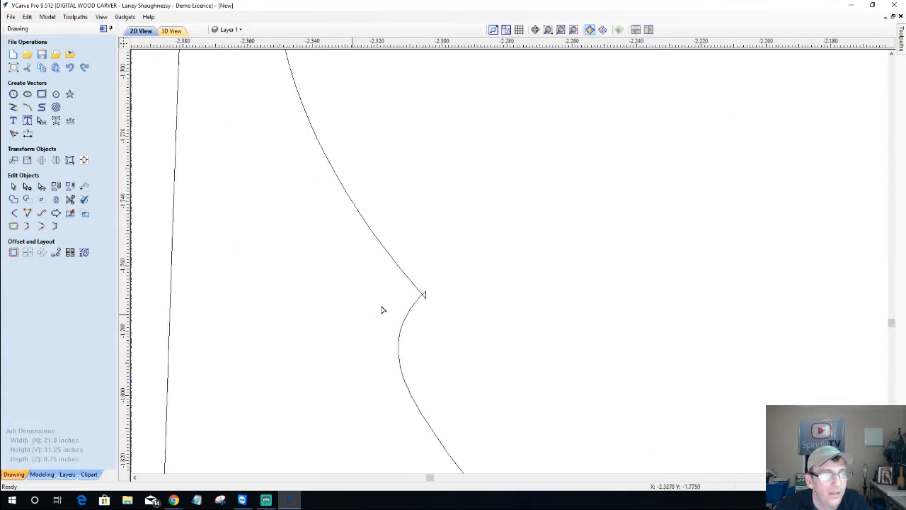
scroll(405, 306, "up", 4)
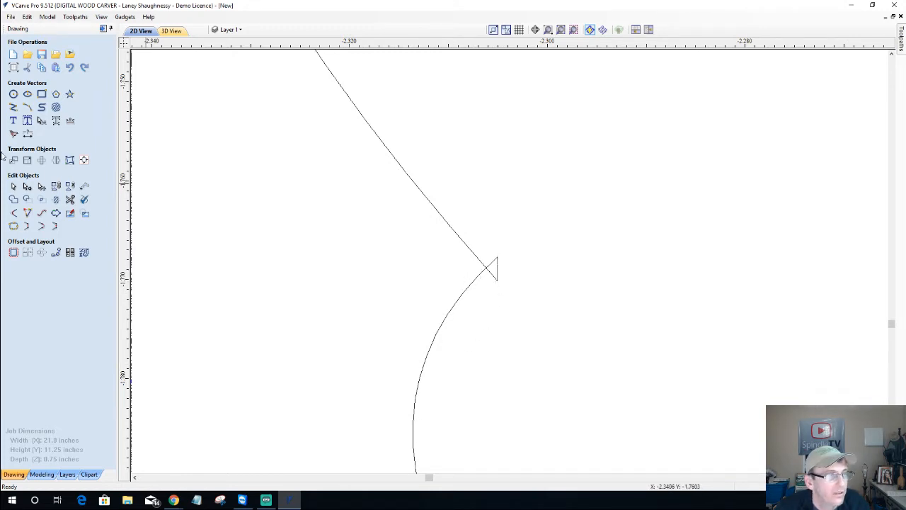
left_click(487, 270)
scroll(495, 263, "up", 5)
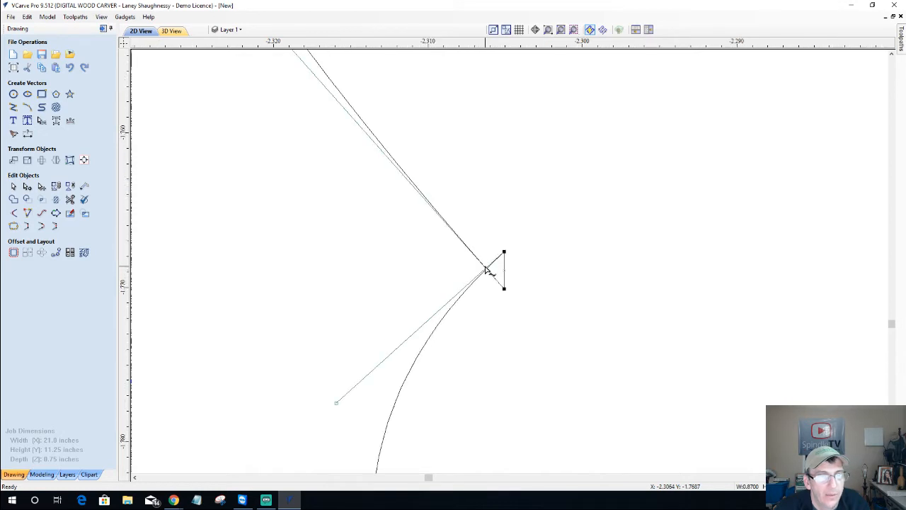
right_click(524, 262)
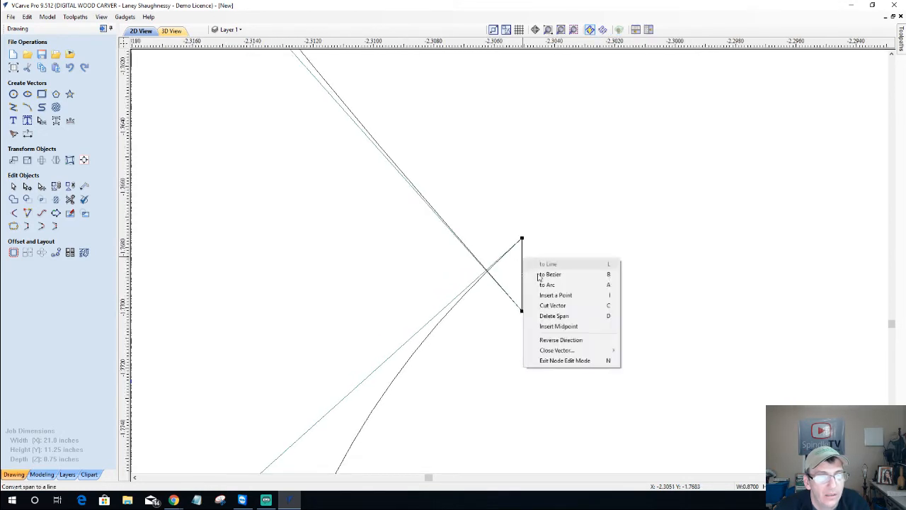
left_click(547, 317)
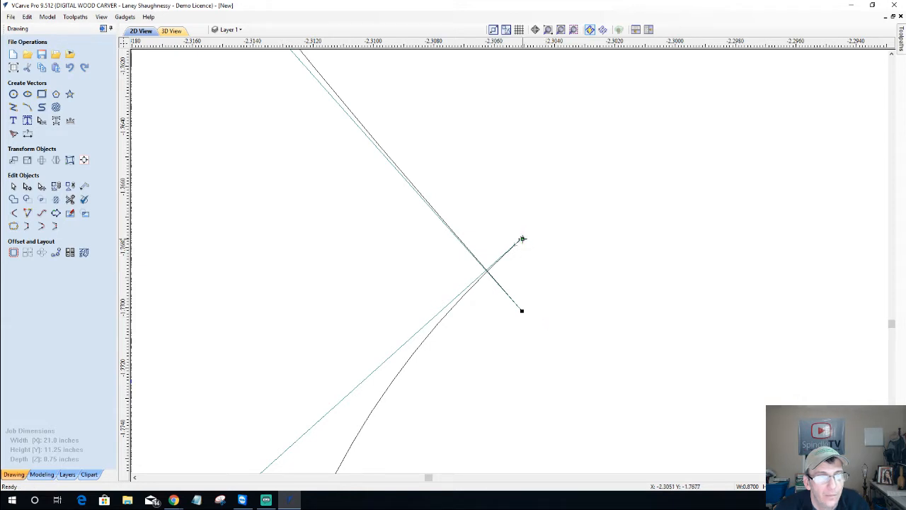
left_click_drag(521, 239, 521, 310)
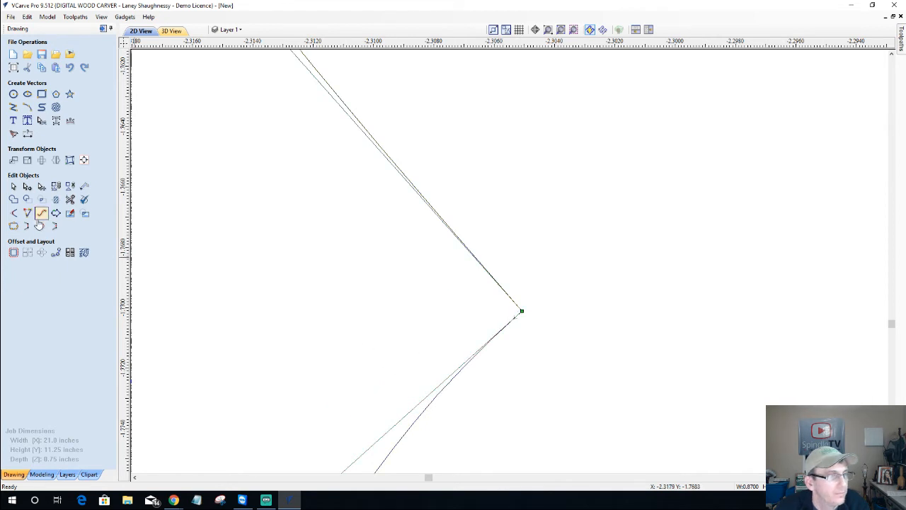
left_click(12, 186)
Zoom to the narrow spike on the K's outline, attempt a trim, and undo it
scroll(532, 334, "down", 3)
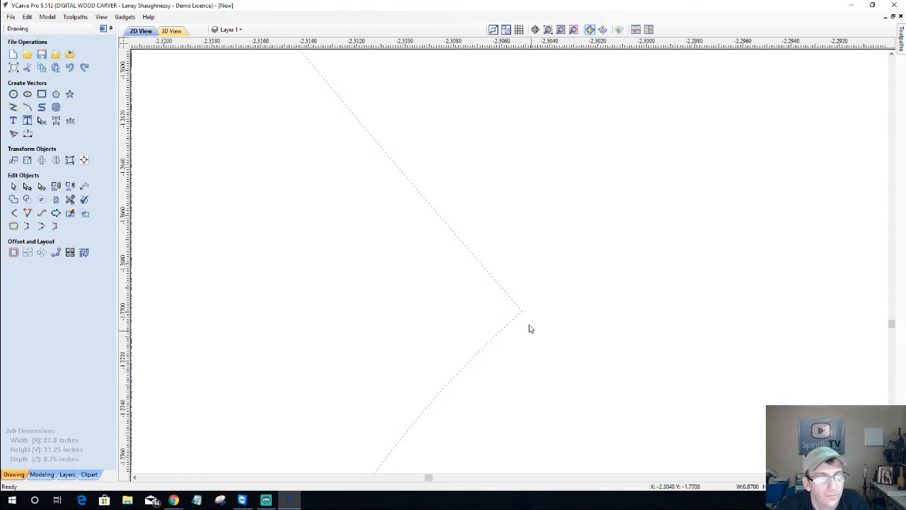
scroll(520, 324, "down", 5)
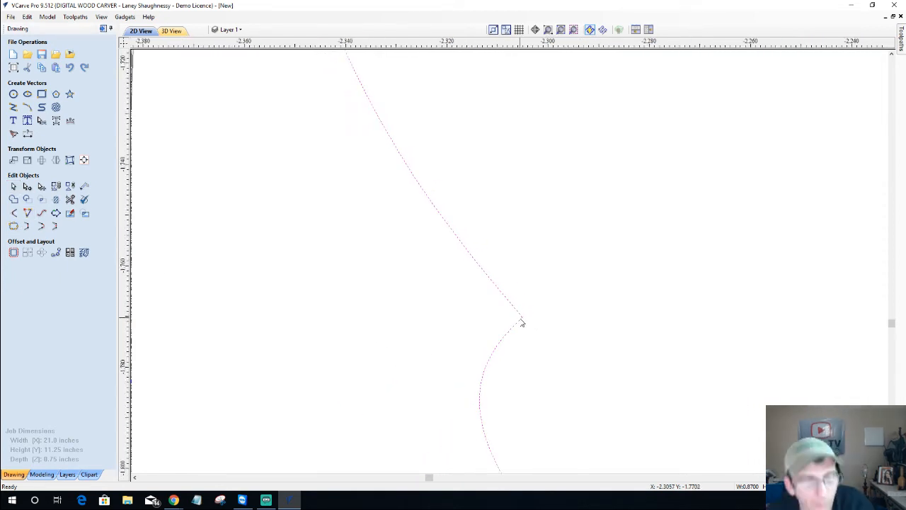
scroll(521, 327, "down", 8)
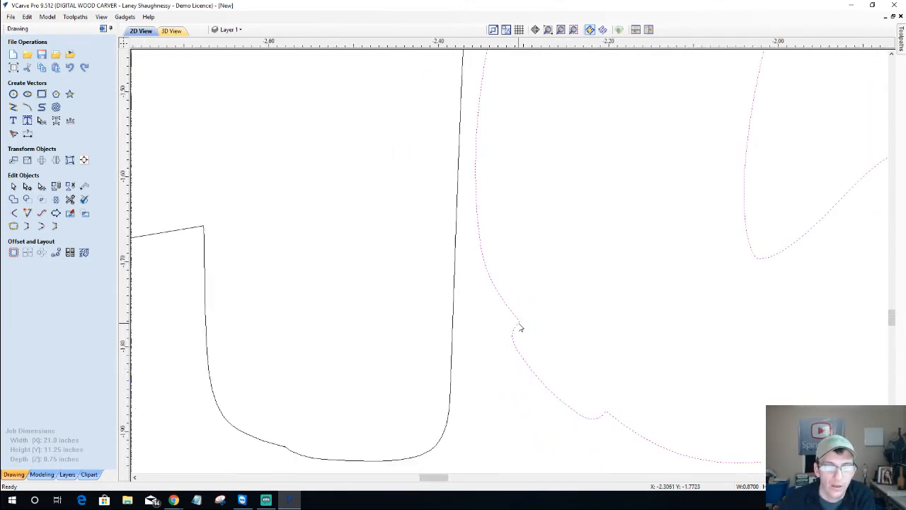
scroll(518, 329, "down", 2)
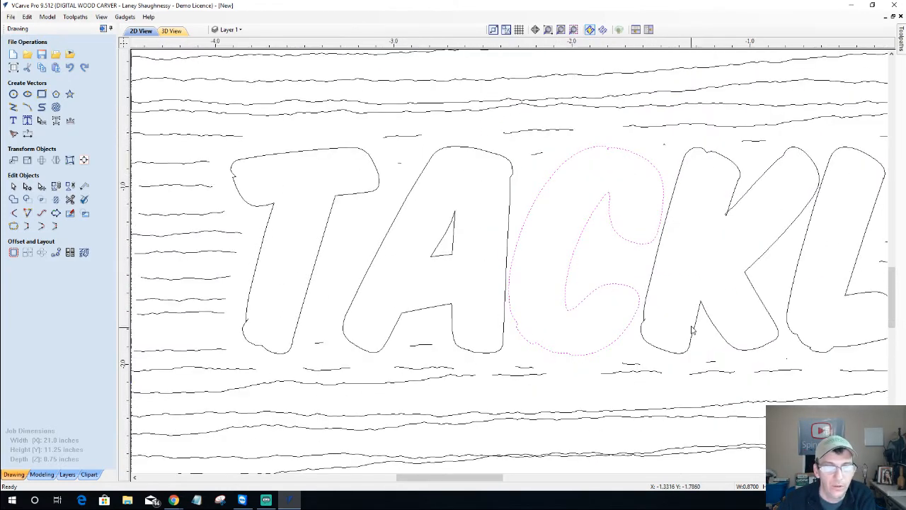
scroll(680, 327, "up", 8)
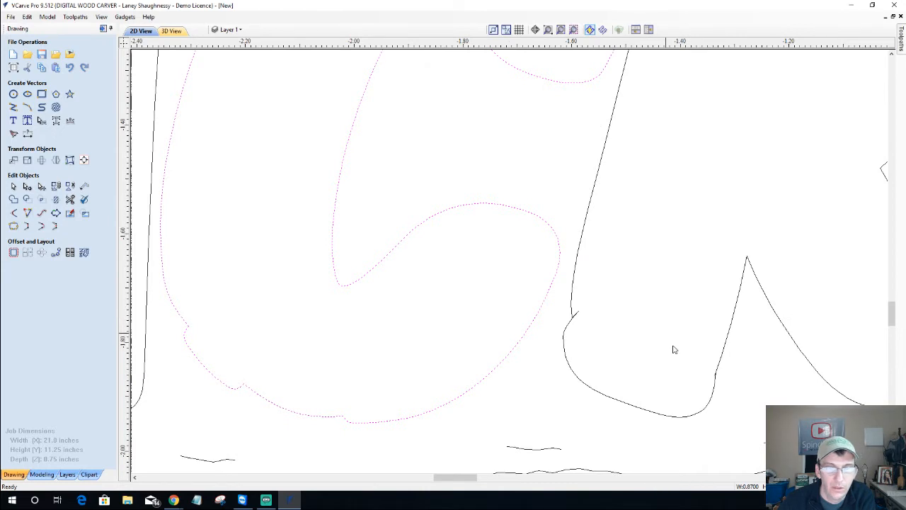
scroll(715, 381, "up", 6)
scroll(743, 384, "up", 5)
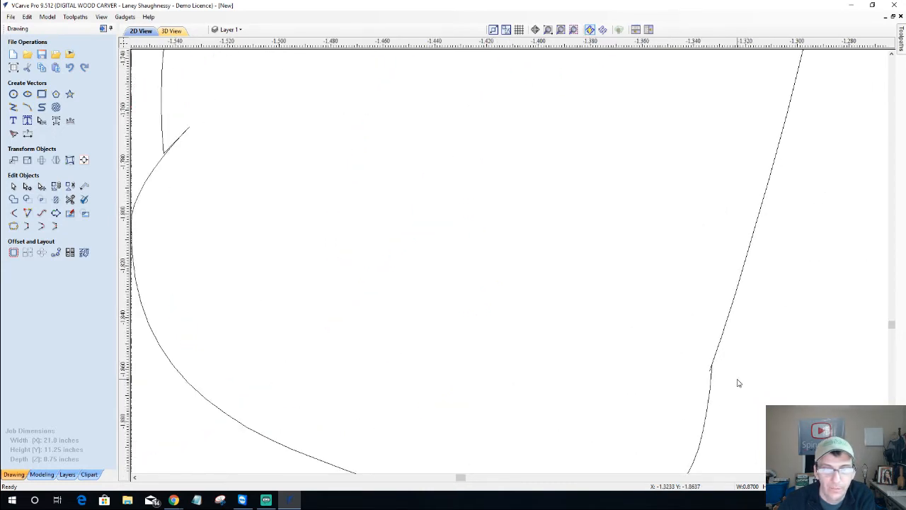
scroll(736, 382, "up", 8)
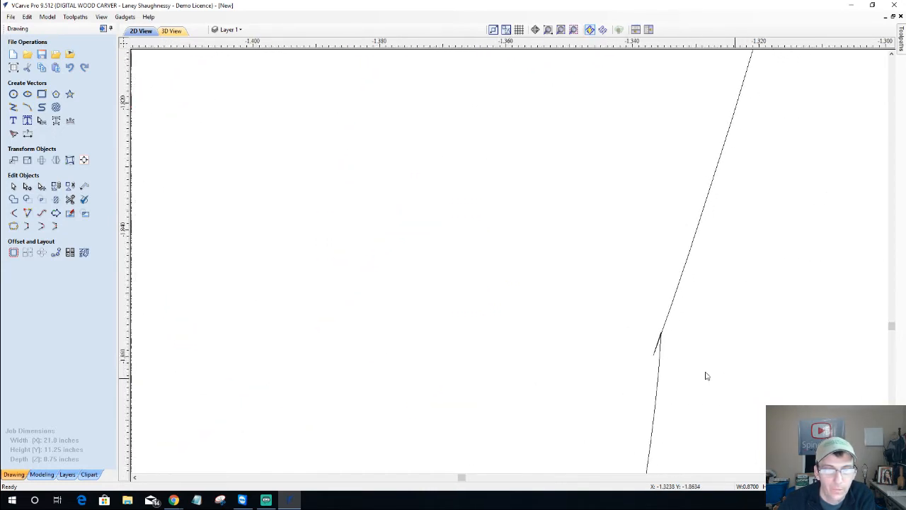
scroll(630, 318, "up", 5)
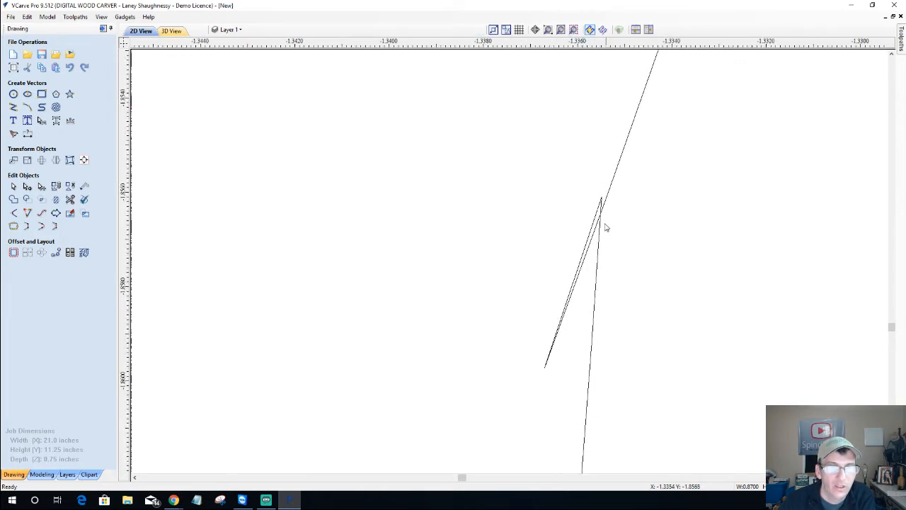
left_click(69, 199)
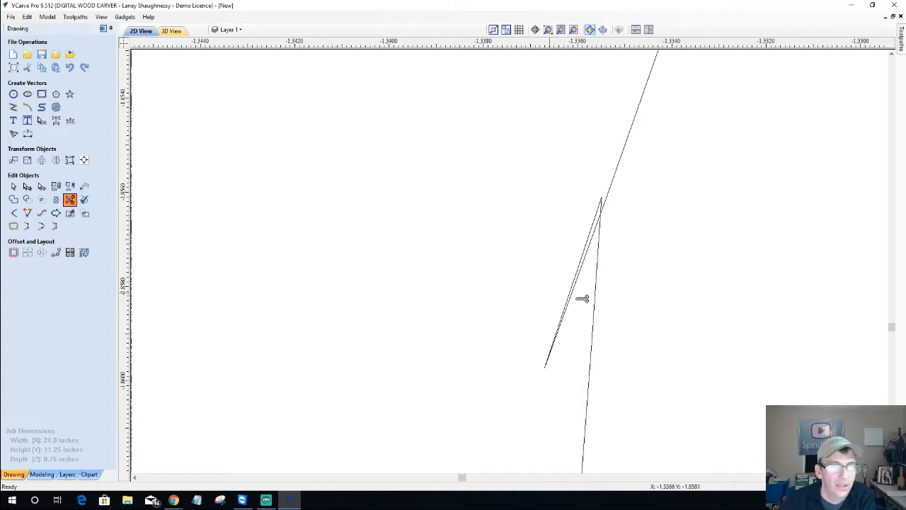
left_click(574, 295)
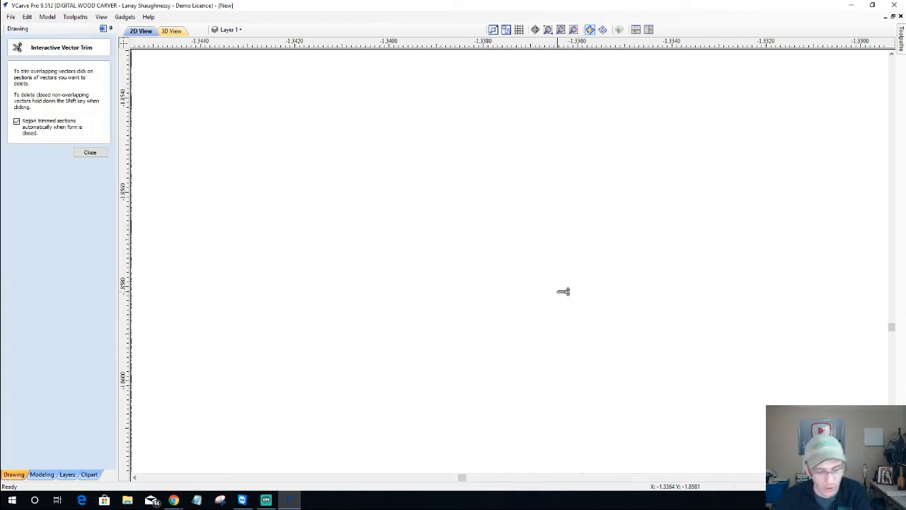
key("ctrl+z")
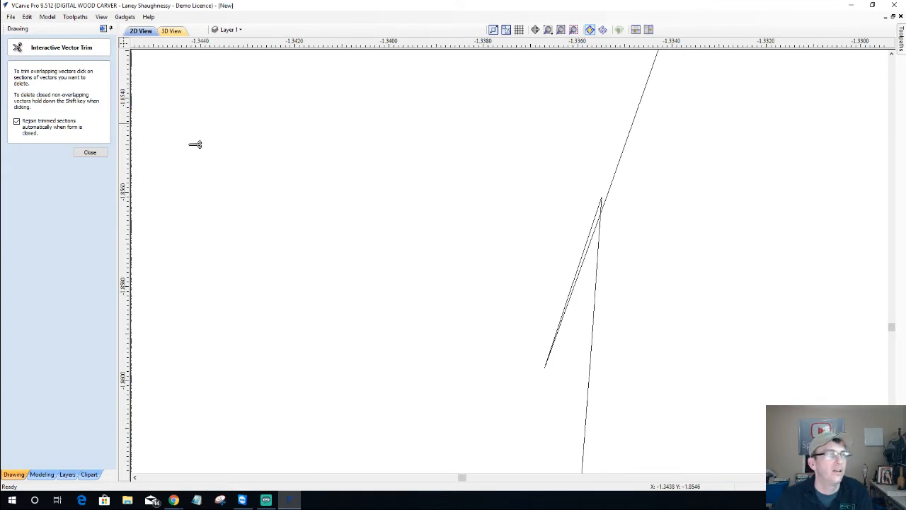
left_click(91, 153)
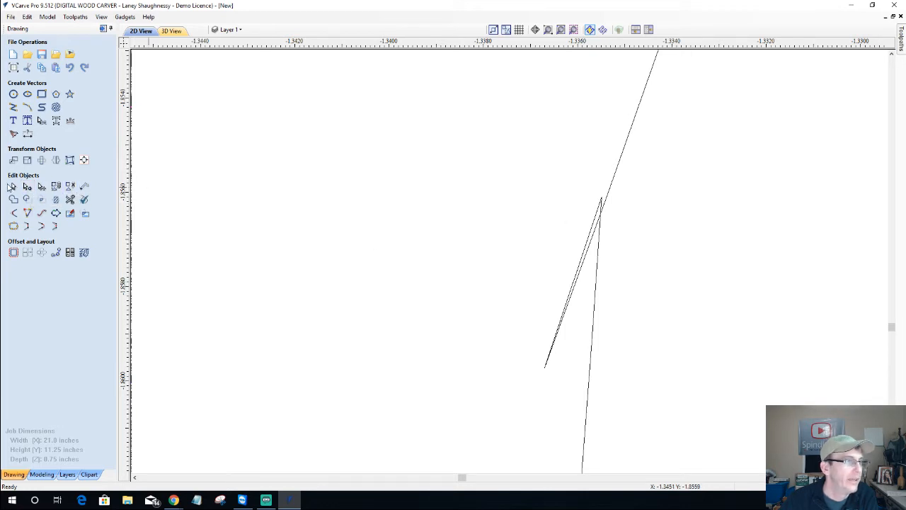
Delete the K outline's spike span and join the loose node onto the upper node
left_click(27, 187)
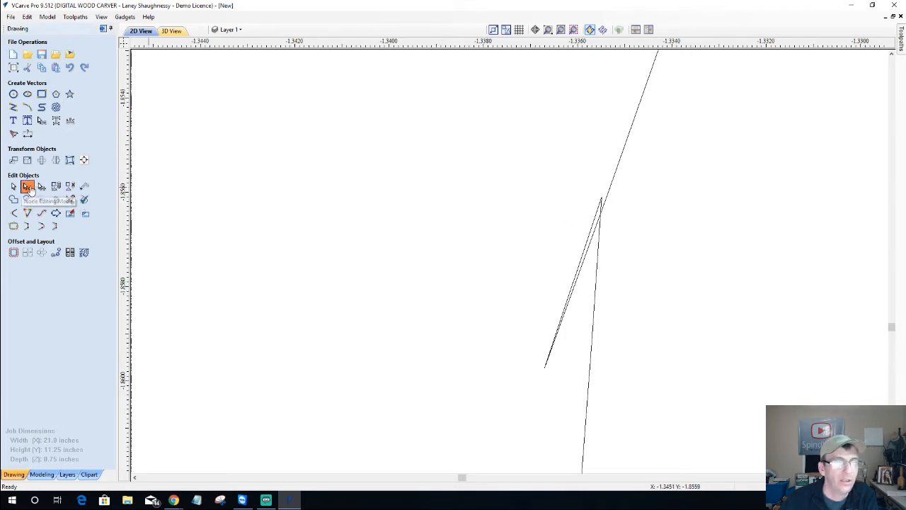
left_click(585, 258)
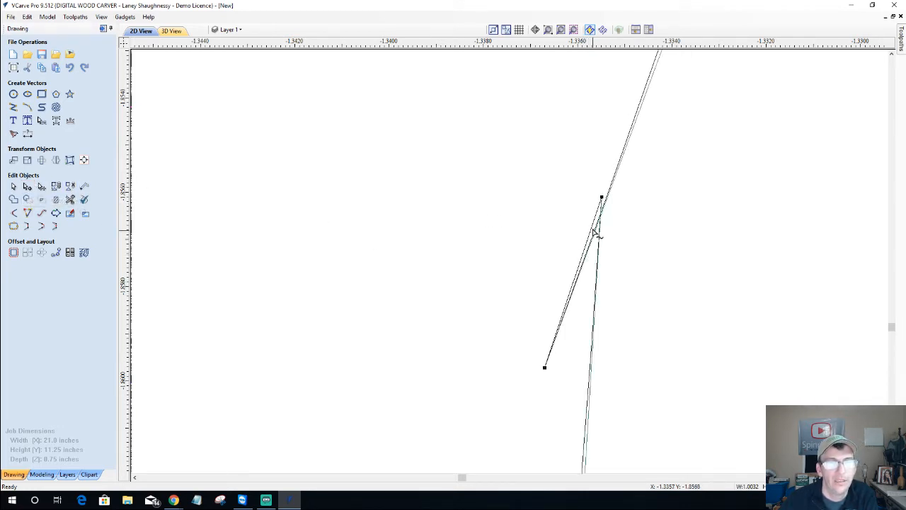
right_click(598, 221)
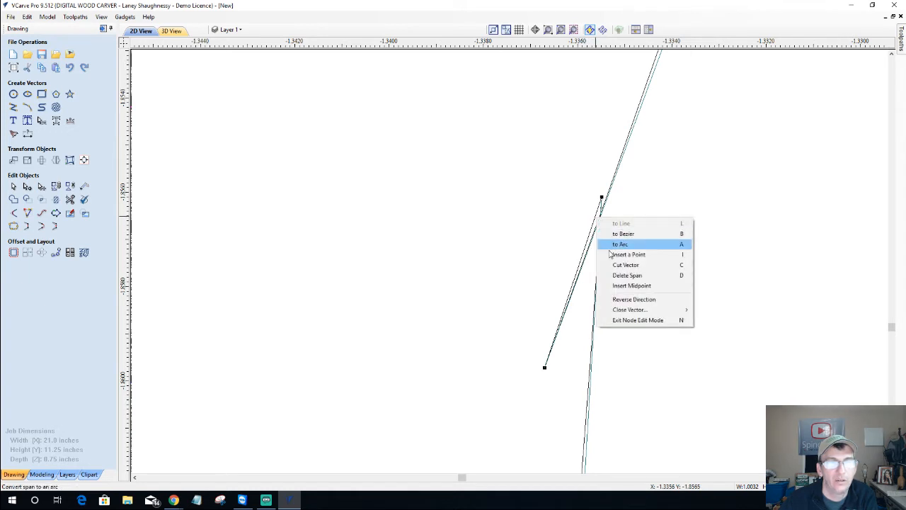
left_click(617, 275)
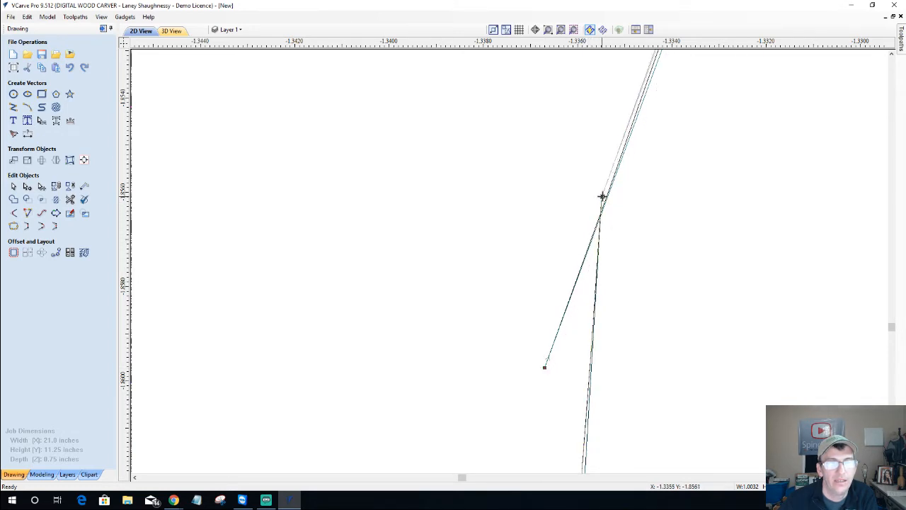
left_click_drag(601, 196, 602, 196)
left_click(525, 327)
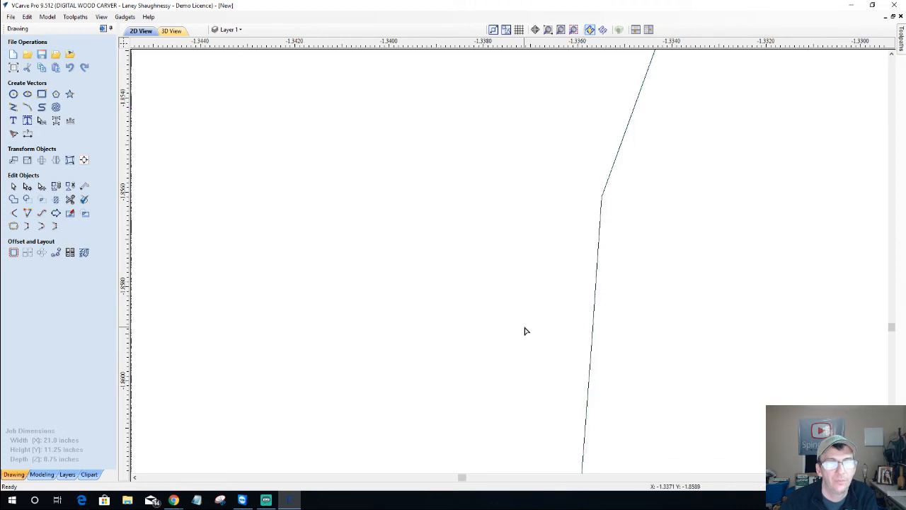
Zoom in on the next letter's notch and trim off its small triangular spike with Interactive Vector Trim
scroll(524, 330, "down", 5)
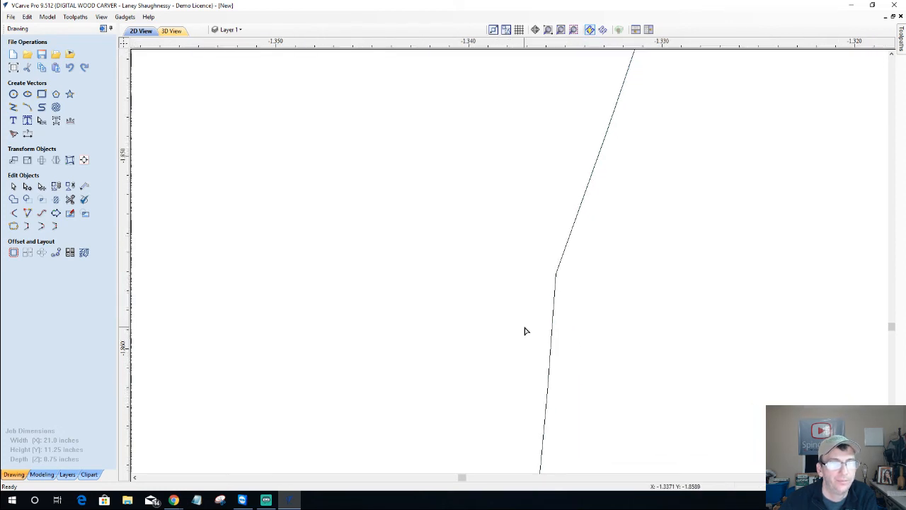
scroll(525, 331, "down", 8)
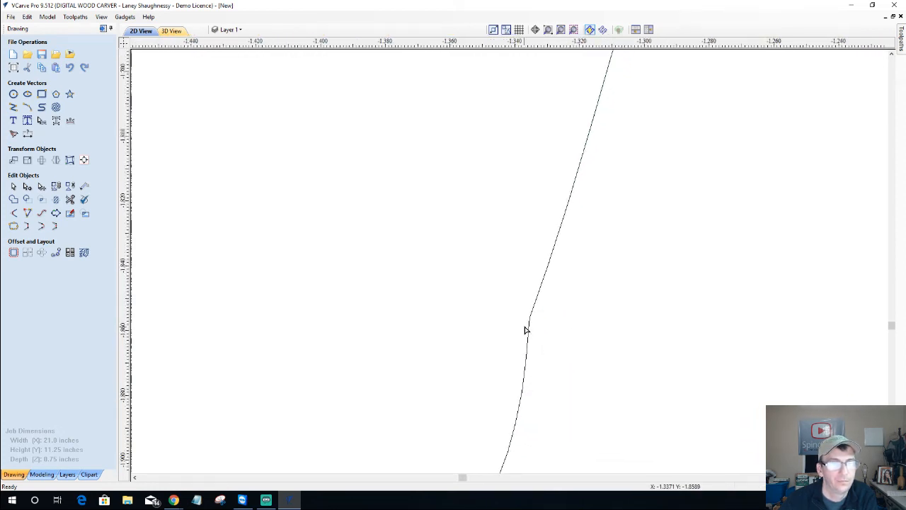
scroll(525, 330, "down", 6)
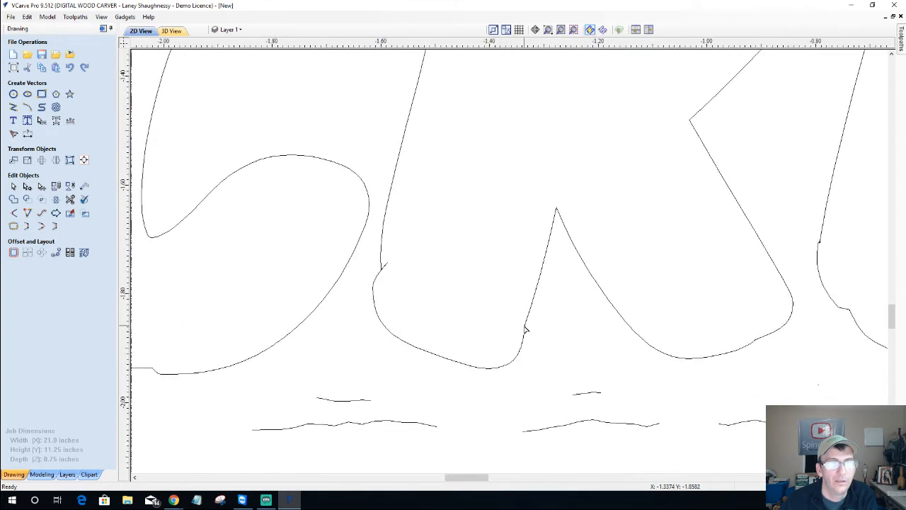
scroll(390, 269, "up", 3)
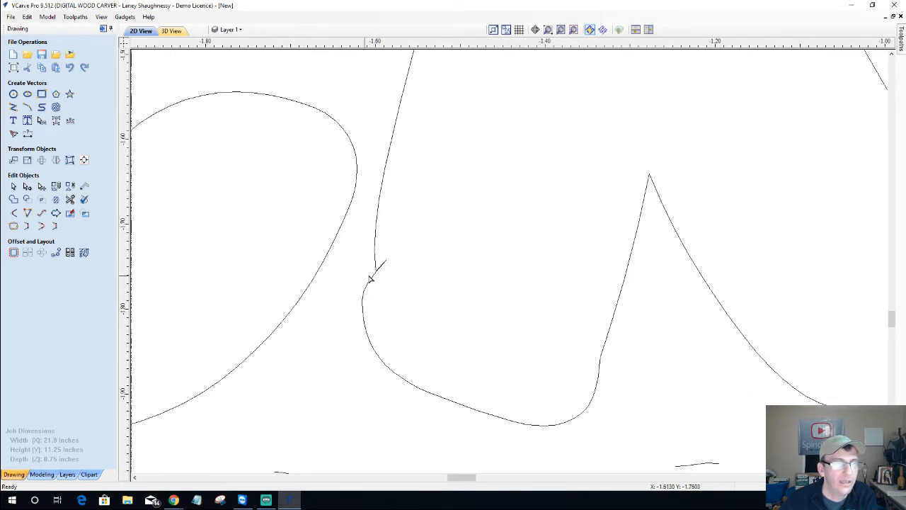
scroll(370, 279, "up", 2)
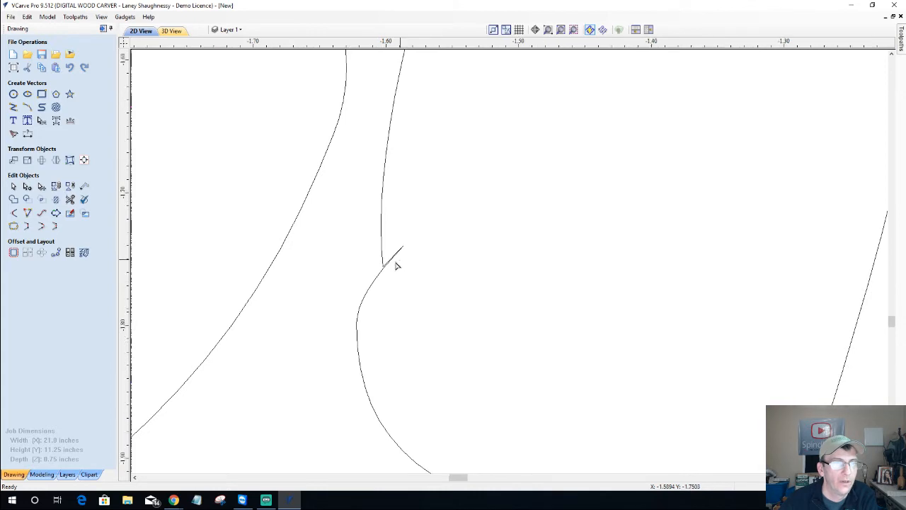
scroll(379, 263, "down", 3)
scroll(380, 264, "down", 3)
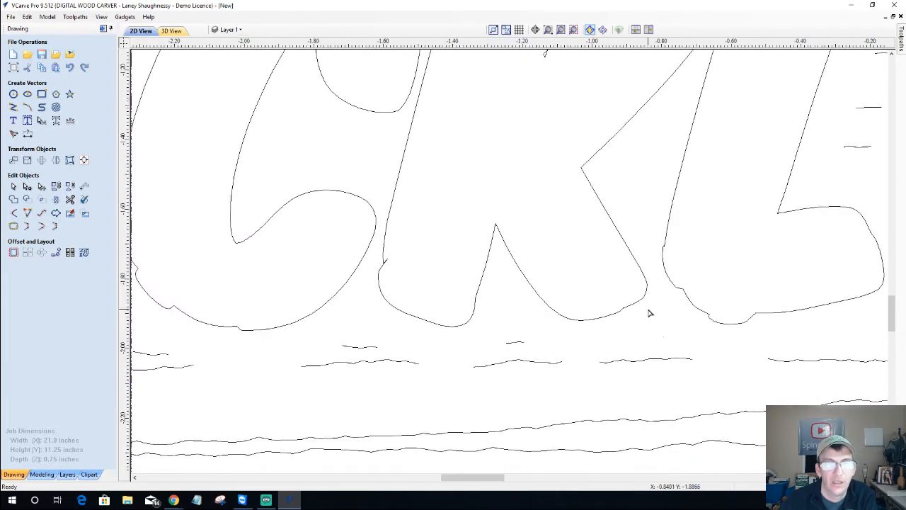
scroll(665, 271, "up", 2)
scroll(663, 266, "up", 5)
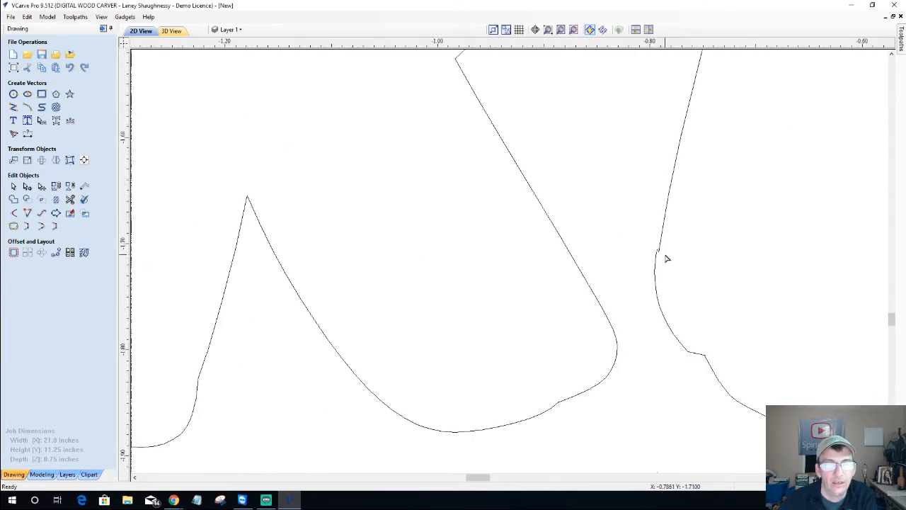
scroll(659, 248, "up", 5)
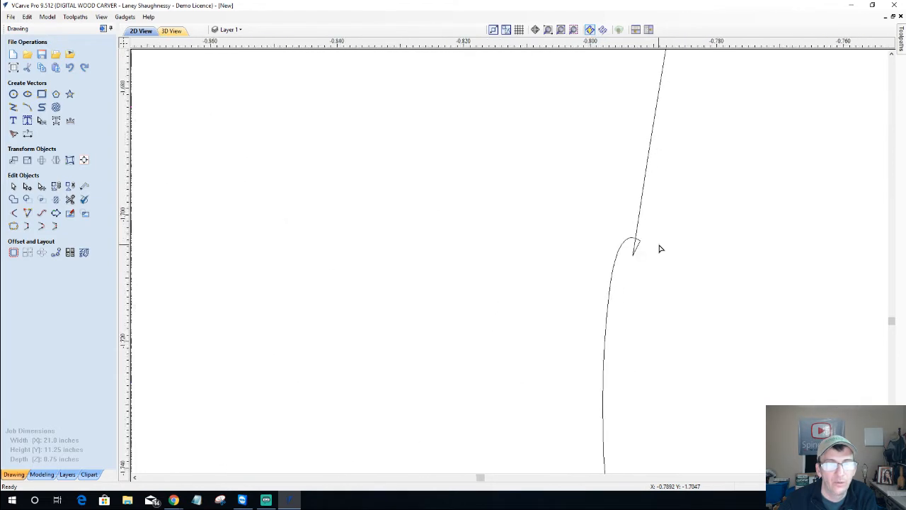
scroll(659, 249, "up", 2)
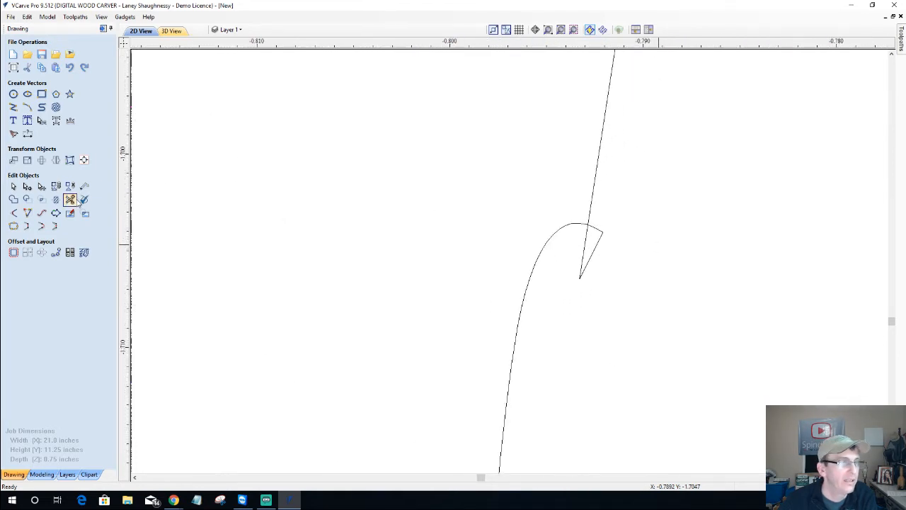
left_click(69, 199)
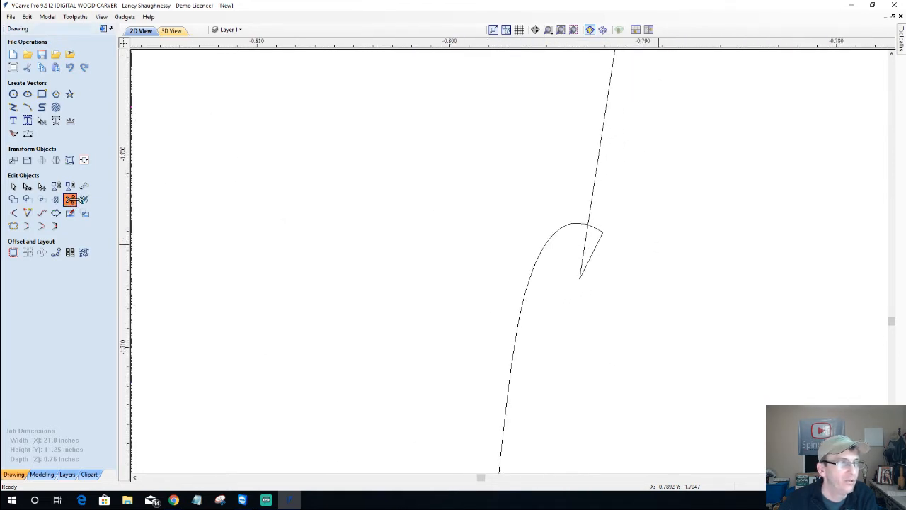
left_click(604, 239)
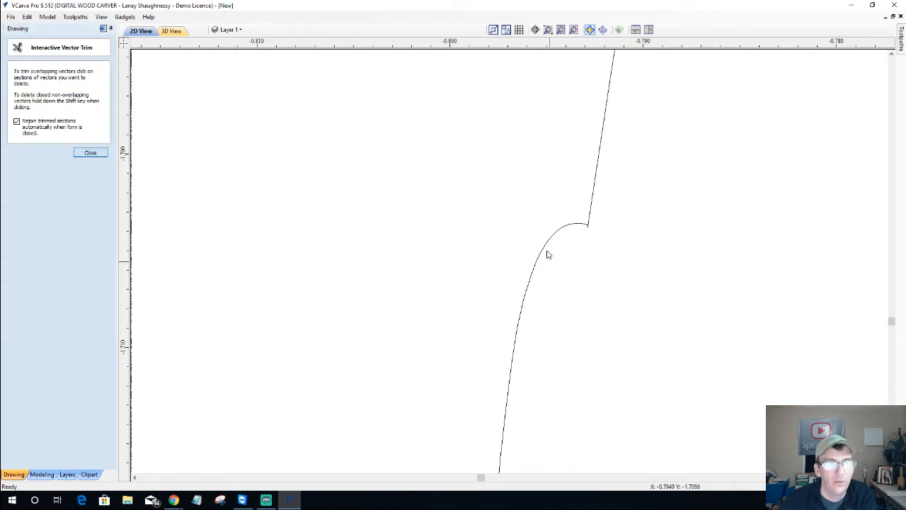
Zoom to the spike where a long diagonal meets a curve and start Interactive Vector Trim
scroll(567, 253, "down", 4)
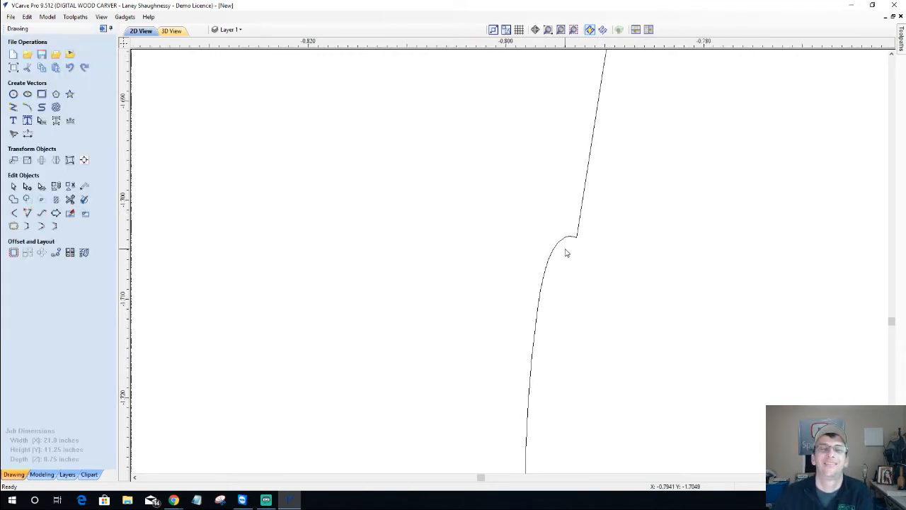
scroll(565, 252, "down", 5)
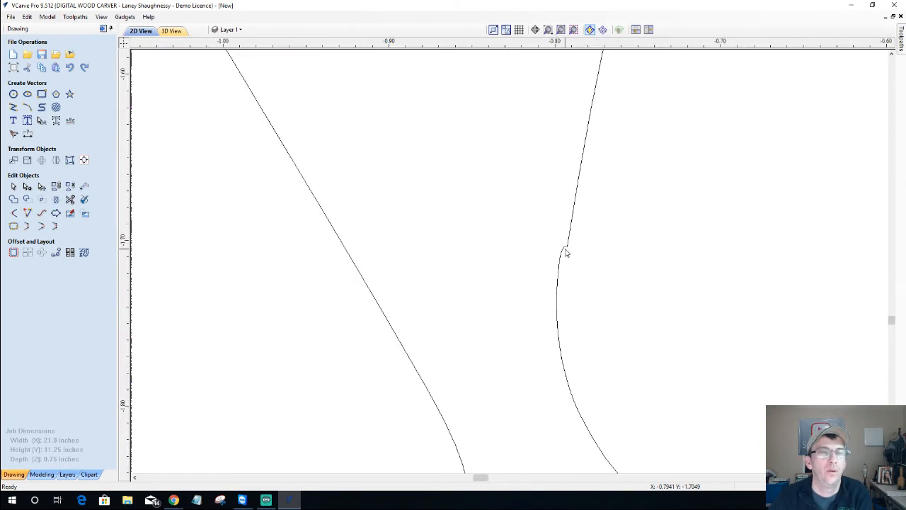
scroll(604, 367, "up", 6)
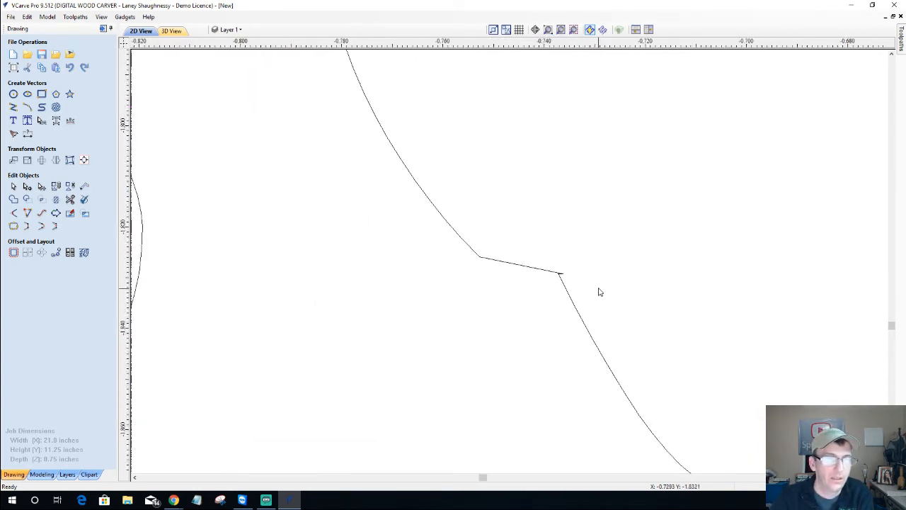
scroll(599, 290, "up", 1)
scroll(559, 283, "down", 2)
scroll(511, 288, "down", 2)
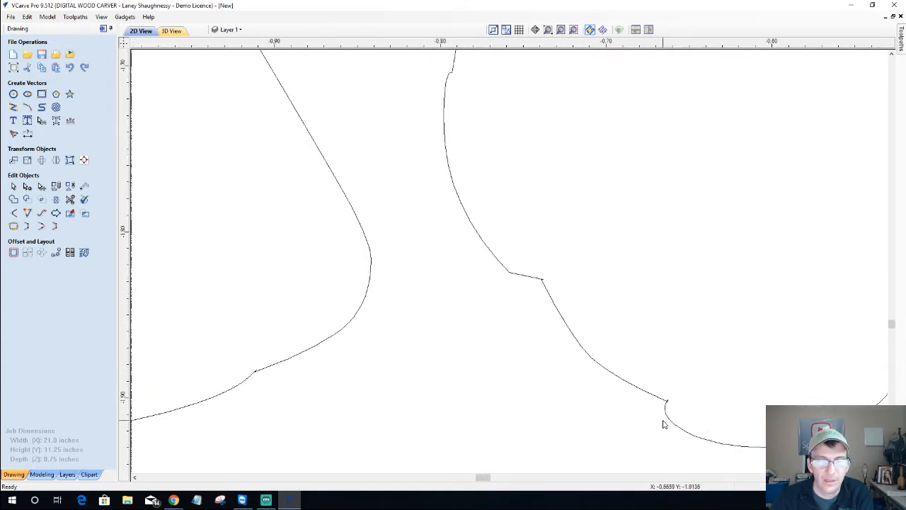
scroll(672, 425, "up", 5)
scroll(678, 407, "up", 6)
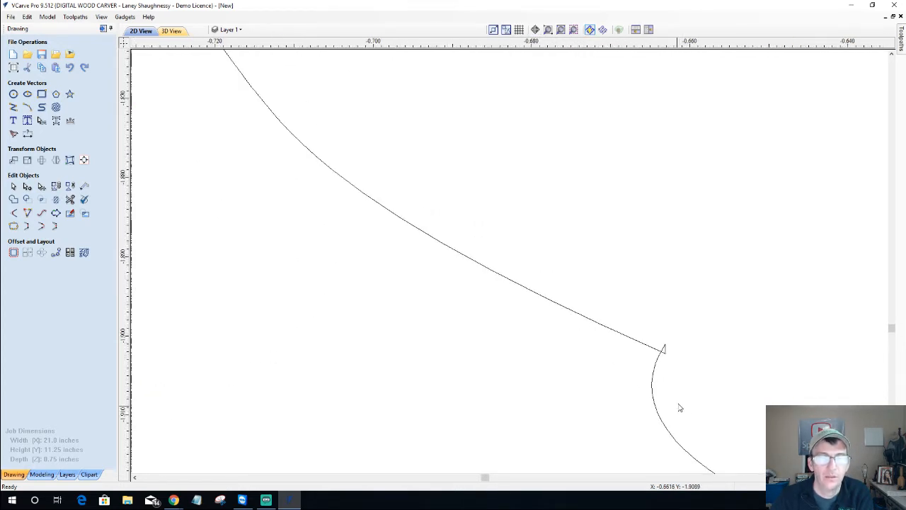
left_click(70, 199)
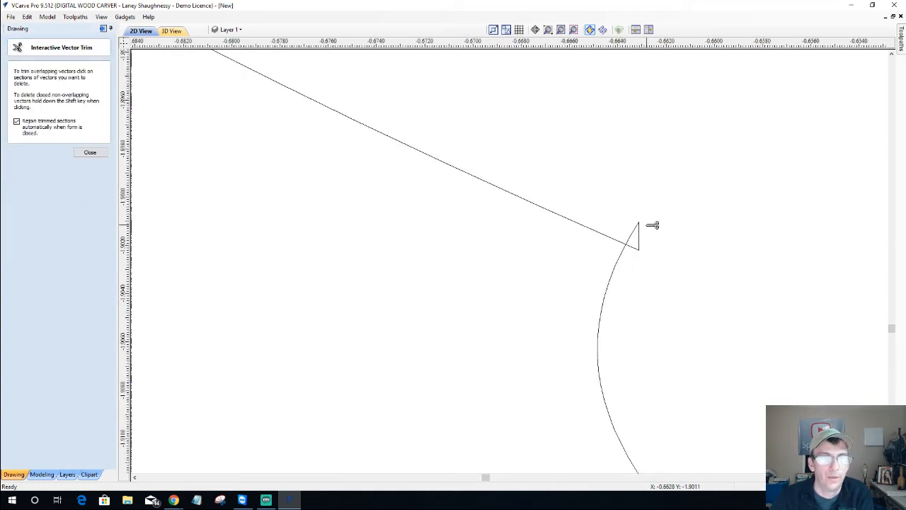
Cut away the spike's vertical segment and tip, undo the accidental curve trims, and close the trim tool
scroll(640, 244, "up", 3)
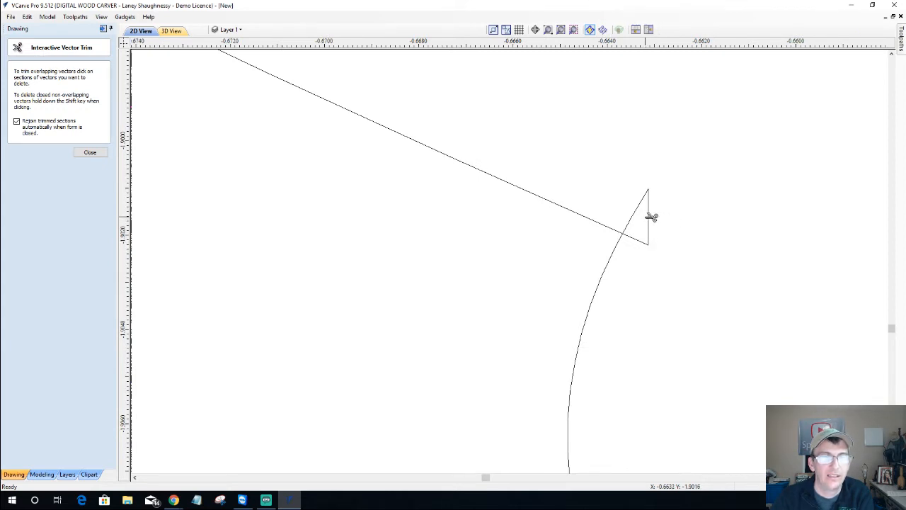
left_click(649, 217)
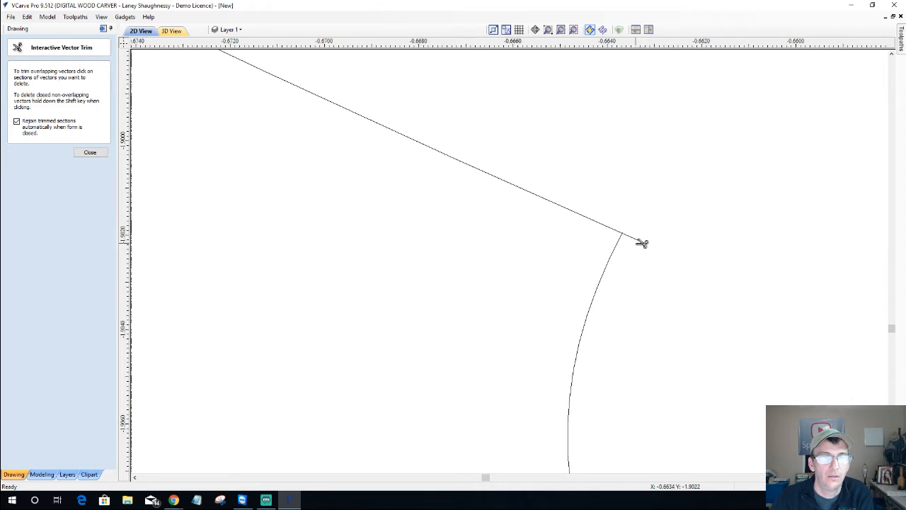
left_click(641, 243)
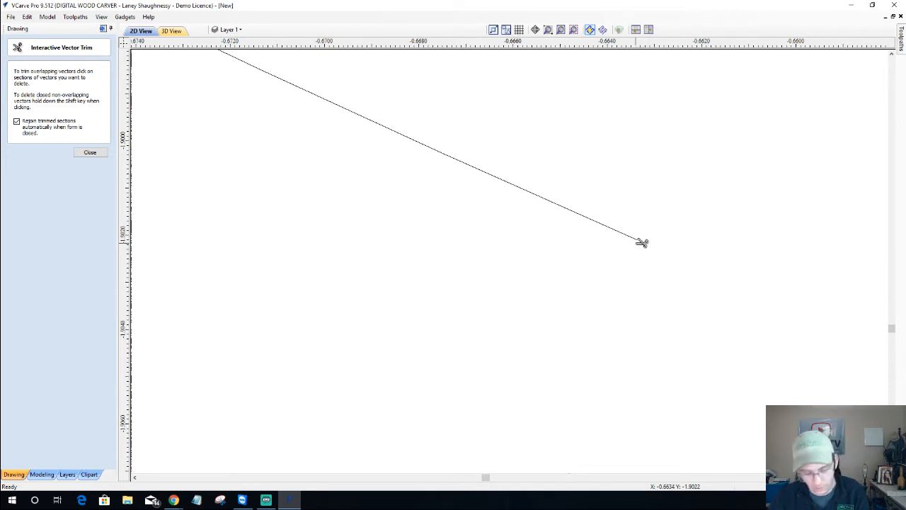
key("ctrl+z")
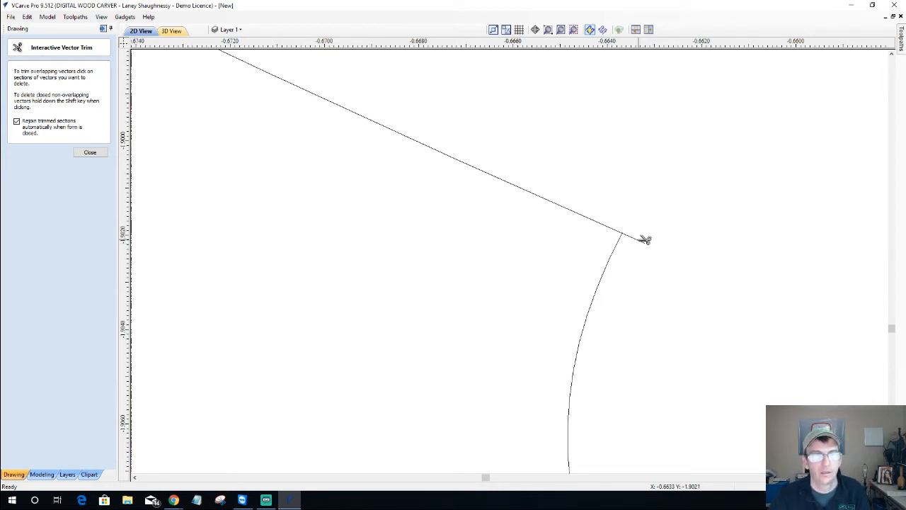
left_click(644, 240)
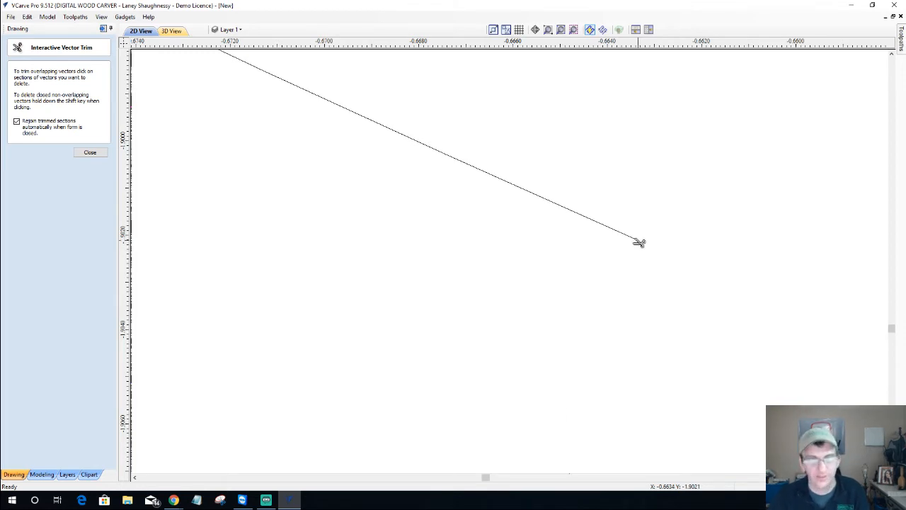
key("ctrl+z")
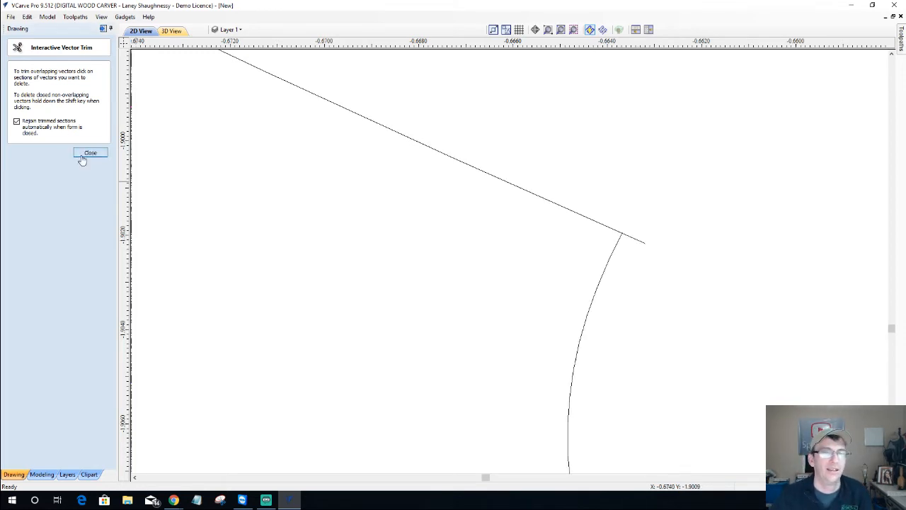
left_click(90, 153)
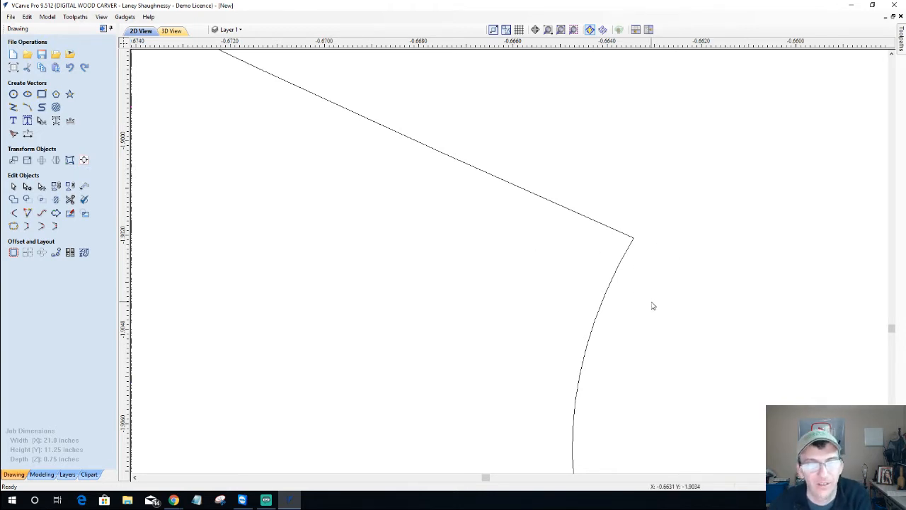
scroll(627, 302, "down", 3)
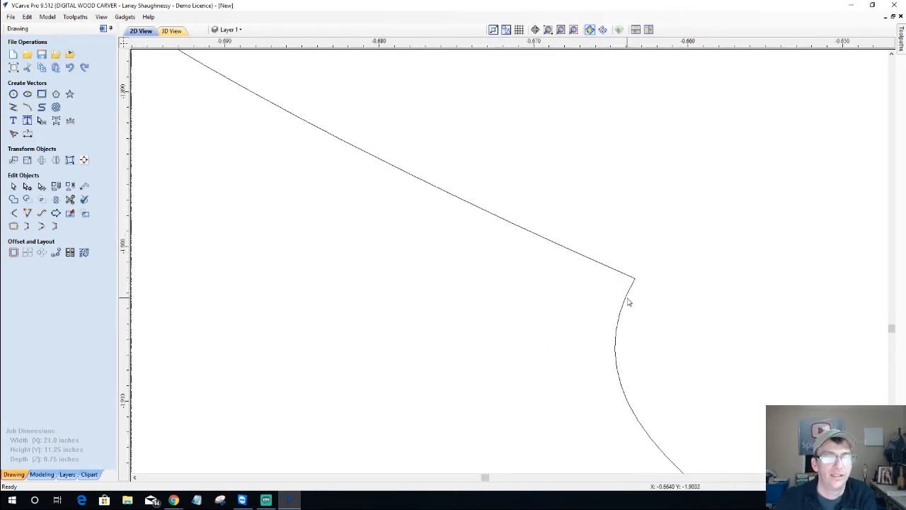
scroll(627, 302, "down", 5)
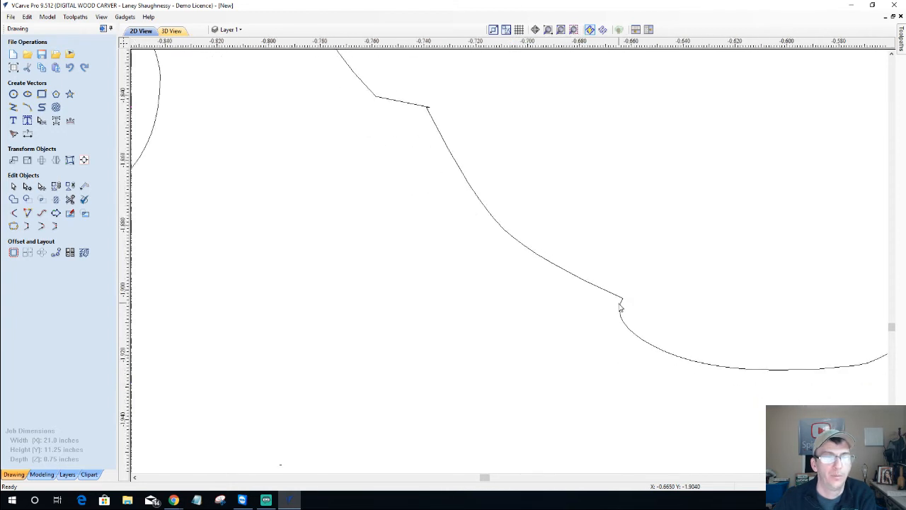
scroll(620, 307, "down", 6)
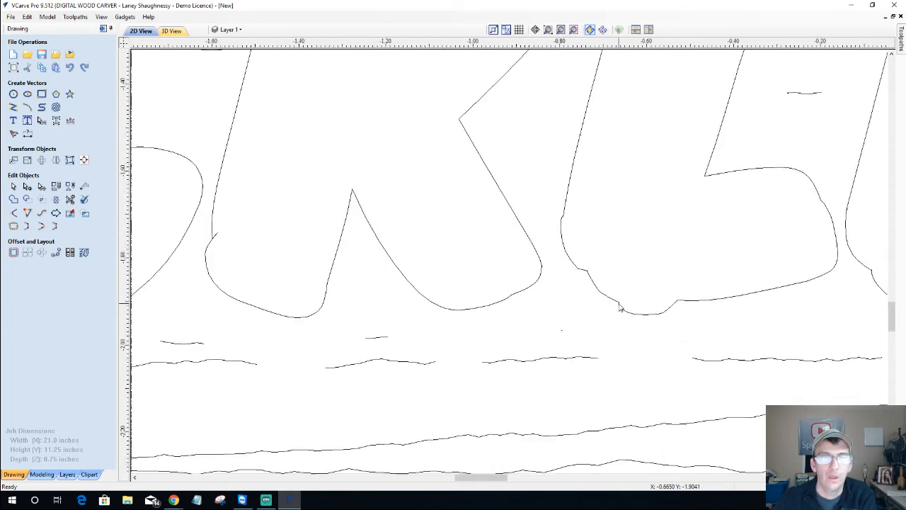
scroll(620, 307, "down", 8)
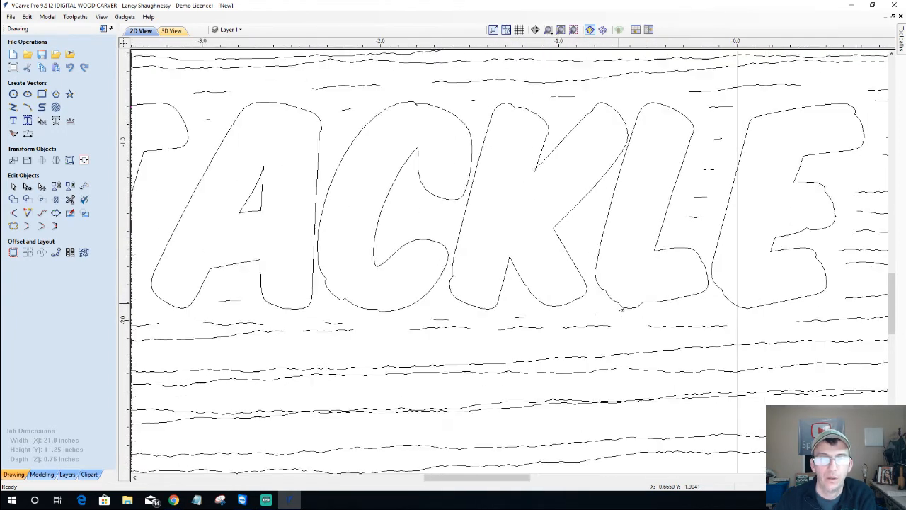
scroll(793, 248, "up", 8)
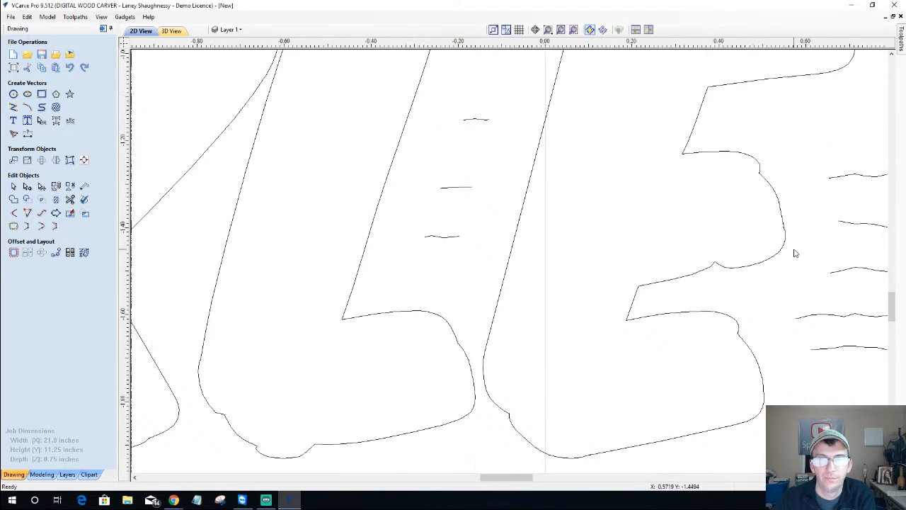
scroll(794, 253, "down", 5)
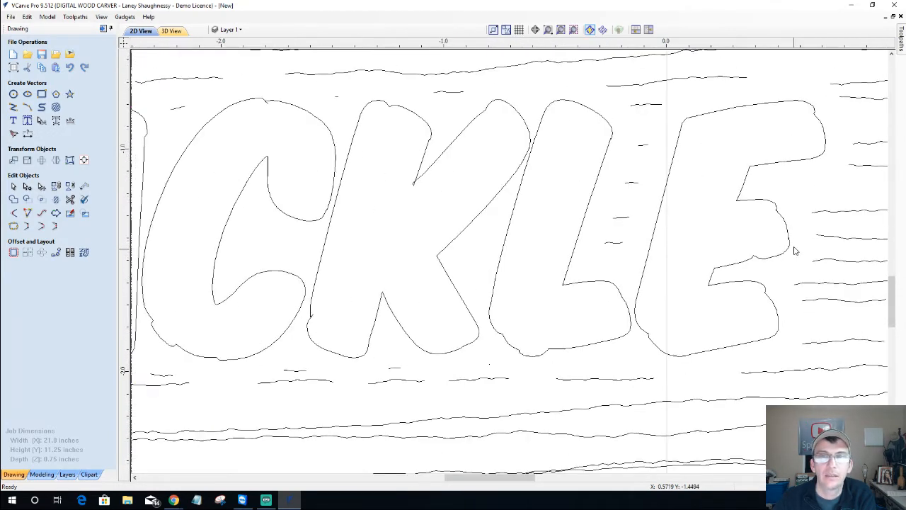
scroll(826, 138, "up", 10)
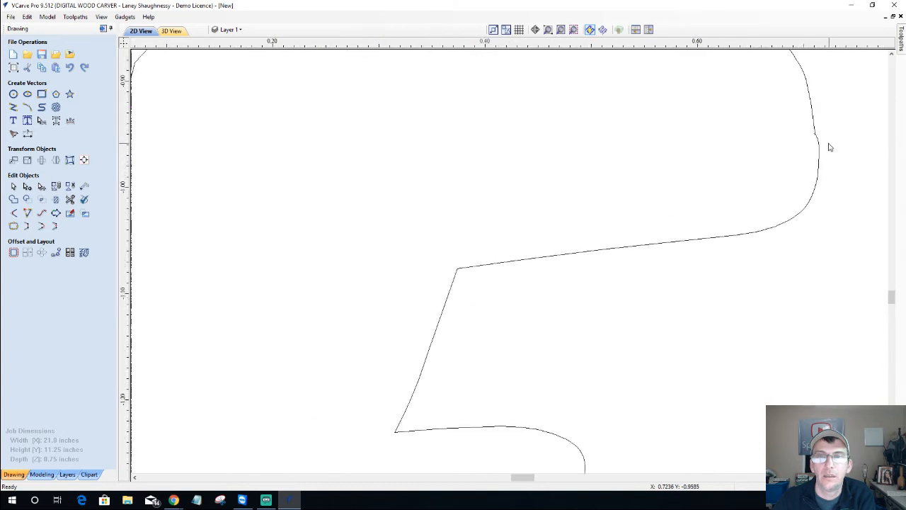
scroll(826, 138, "up", 5)
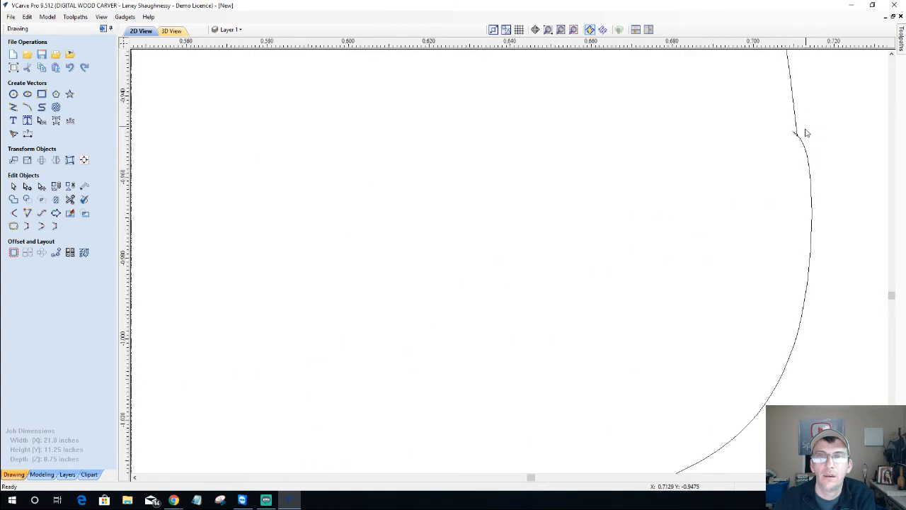
scroll(804, 139, "up", 6)
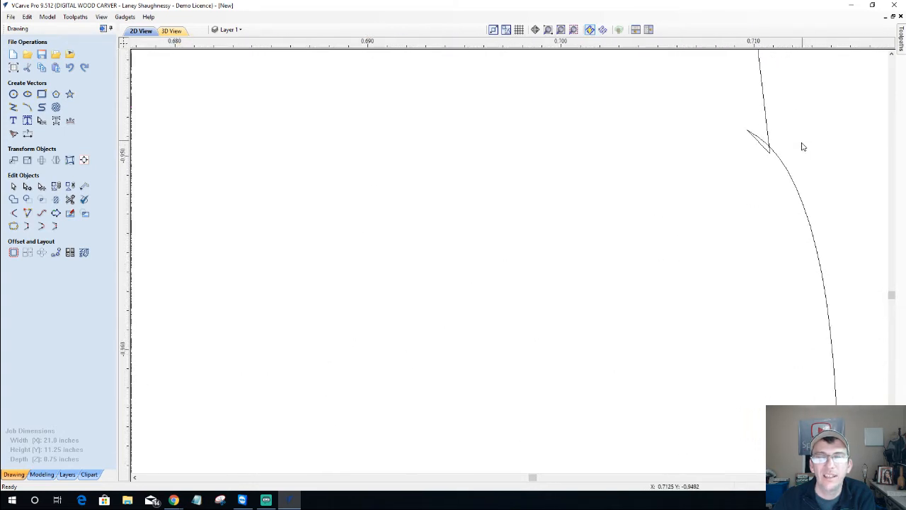
scroll(803, 146, "up", 2)
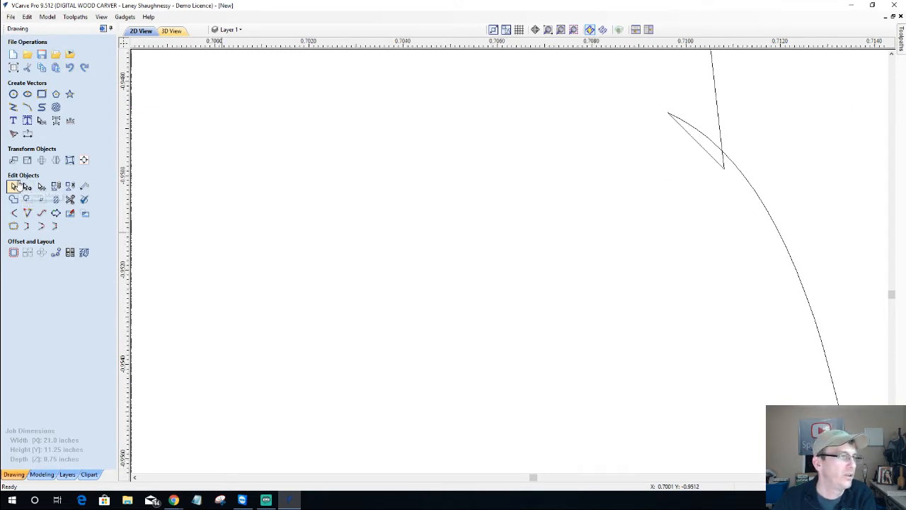
Trim the stray spike loop off the E's corner with Interactive Vector Trim
left_click(70, 199)
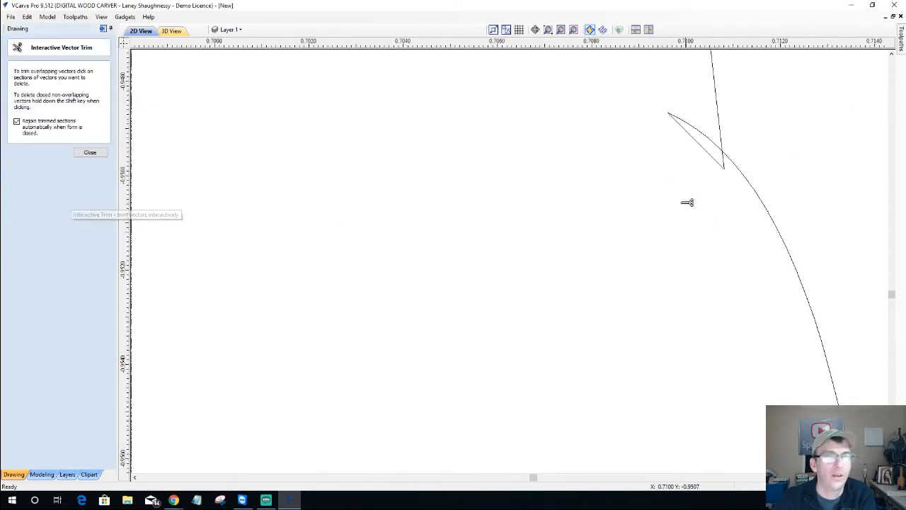
left_click(695, 126)
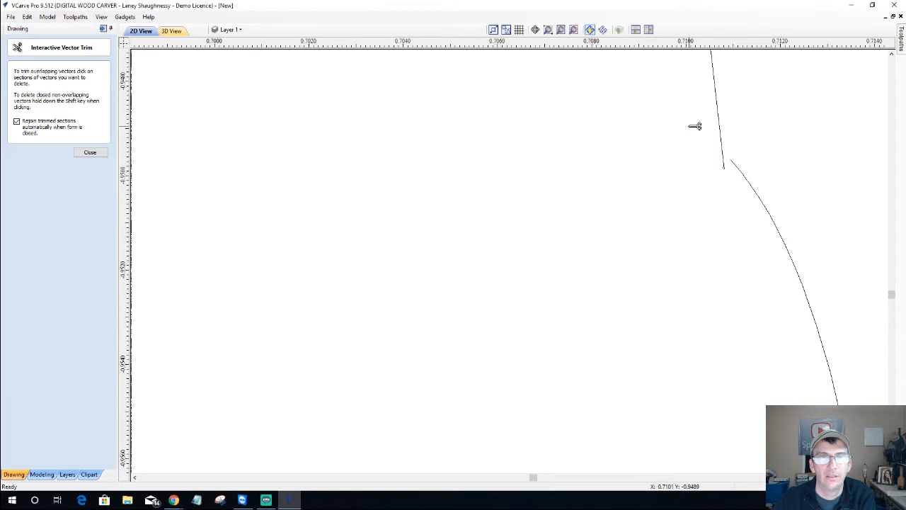
left_click(97, 153)
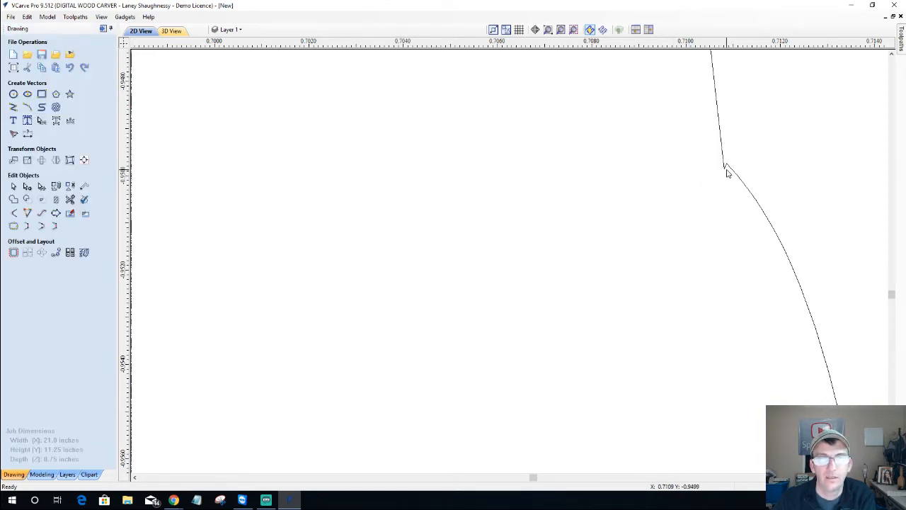
Zoom out and back in to locate a similar notch on another letter
scroll(724, 238, "down", 2)
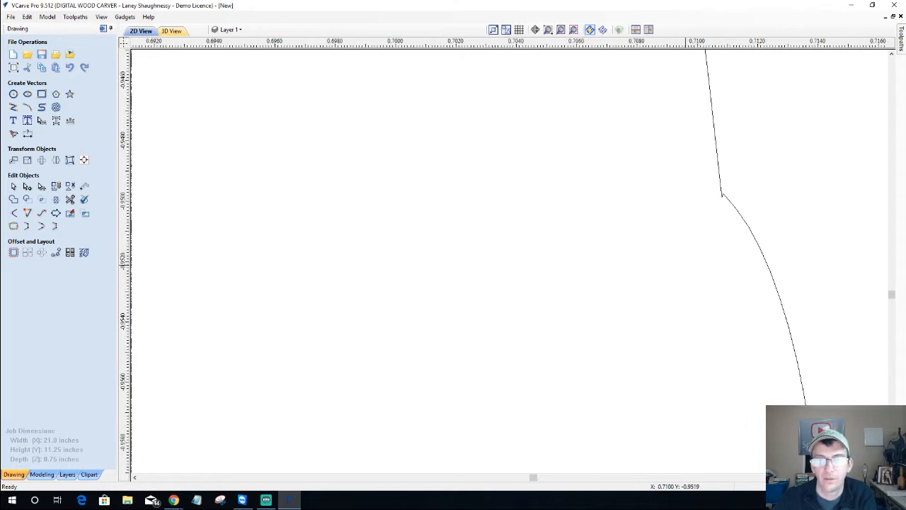
scroll(758, 283, "down", 3)
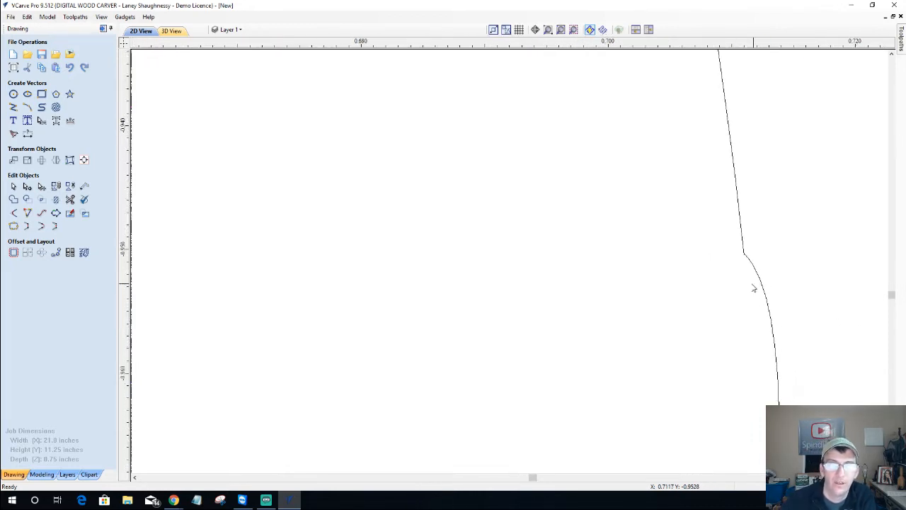
scroll(754, 289, "down", 5)
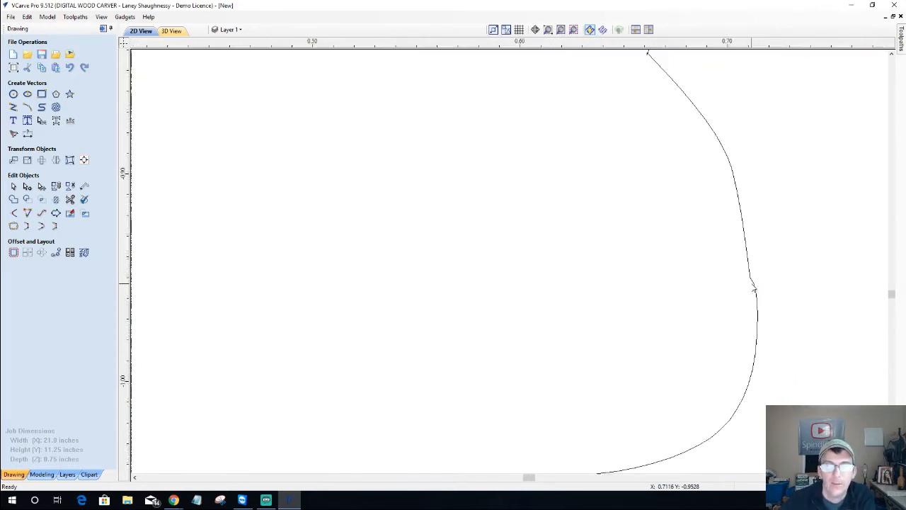
scroll(681, 170, "up", 3)
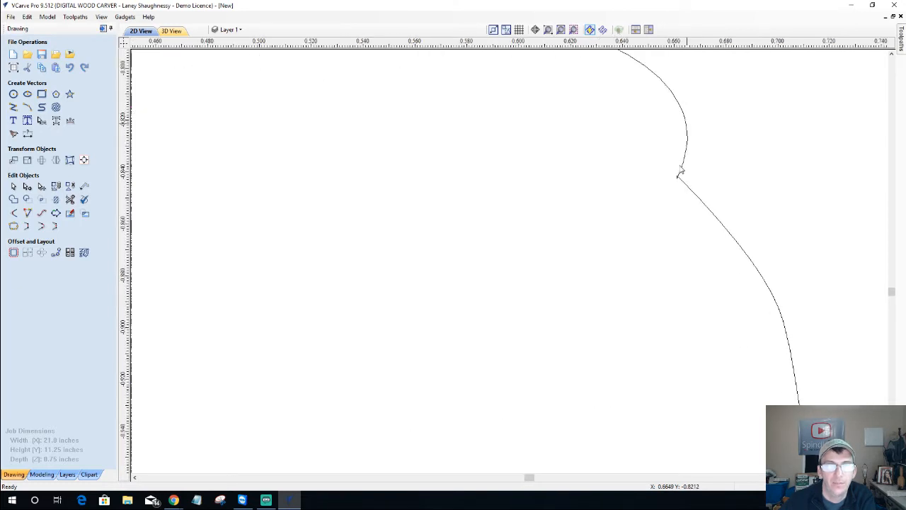
scroll(679, 188, "up", 4)
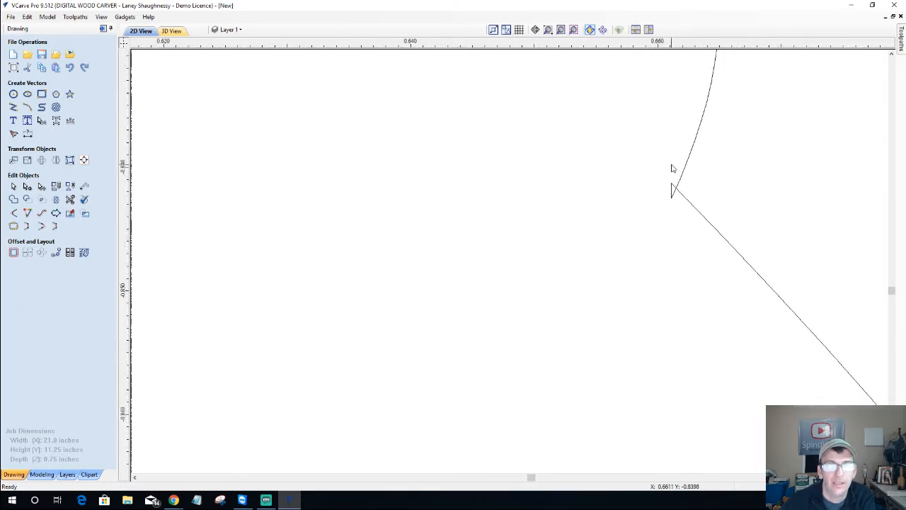
scroll(673, 169, "up", 2)
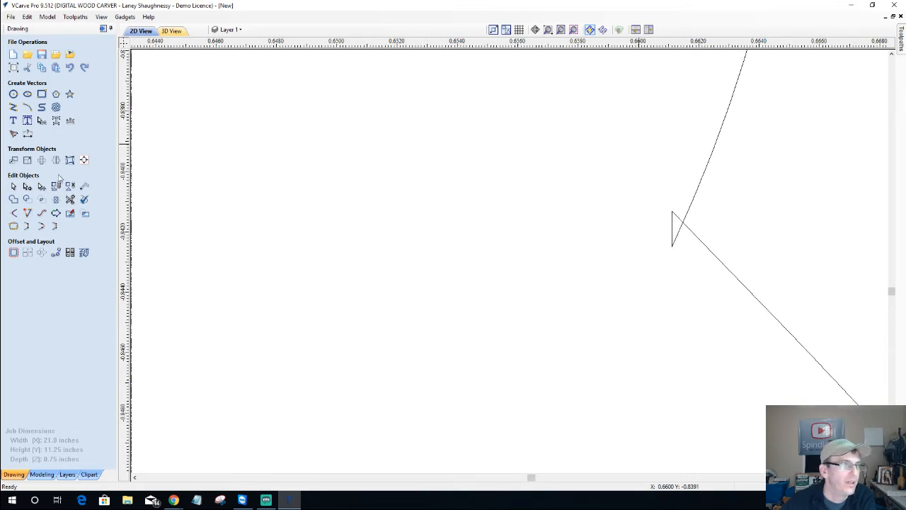
Start Interactive Vector Trim and zoom in on the next small triangular spike at the notch
left_click(70, 200)
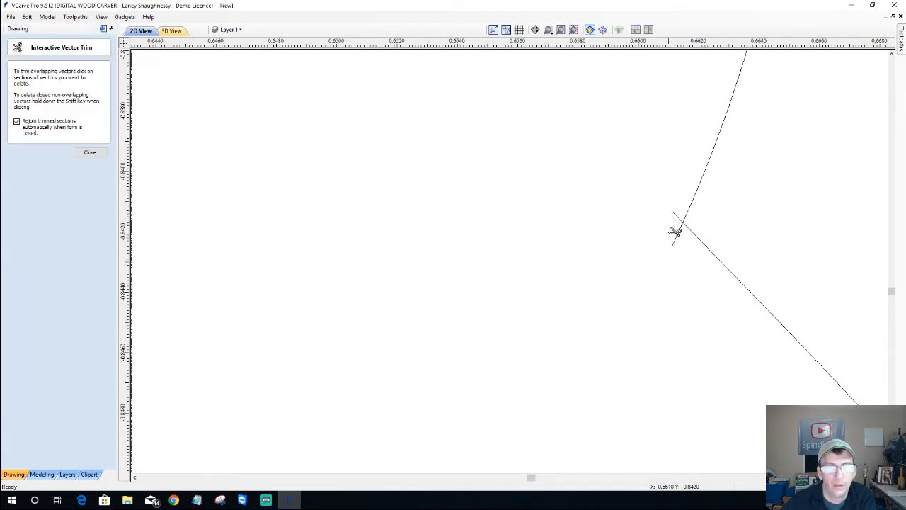
scroll(677, 225, "up", 1)
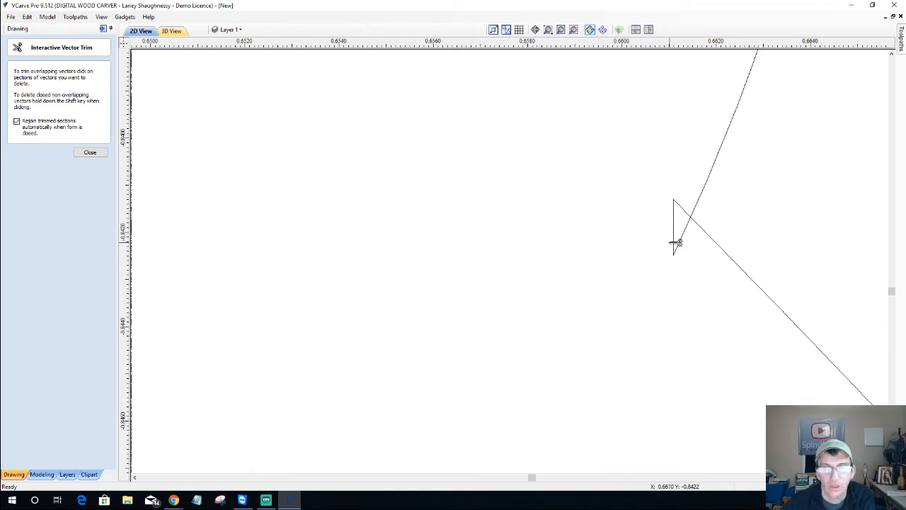
scroll(650, 252, "down", 5)
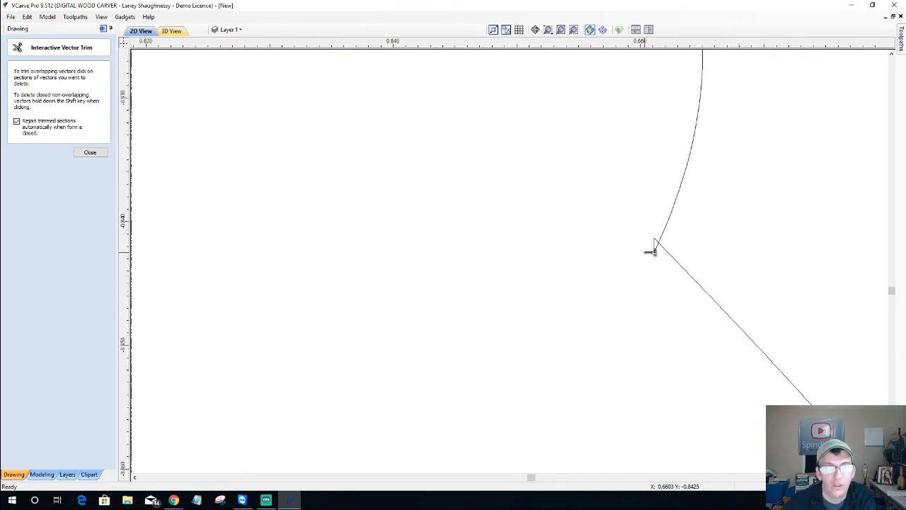
scroll(650, 252, "down", 5)
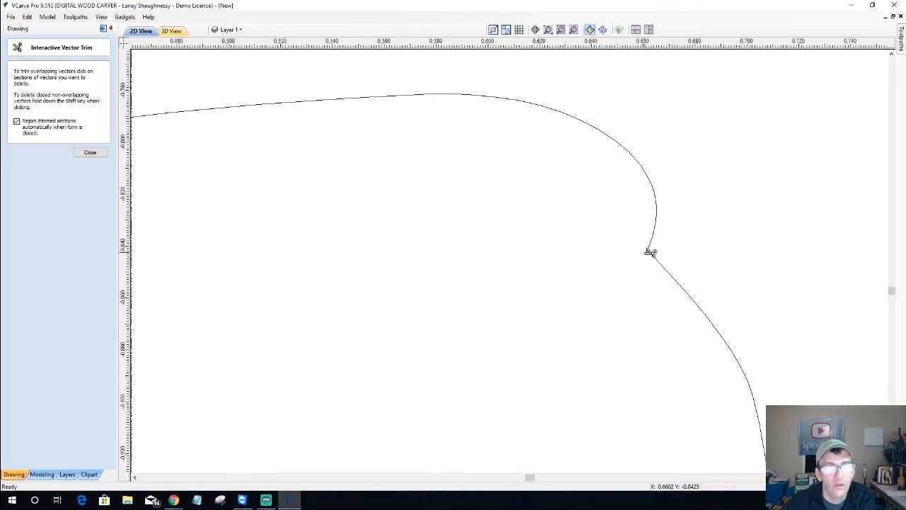
scroll(651, 252, "down", 4)
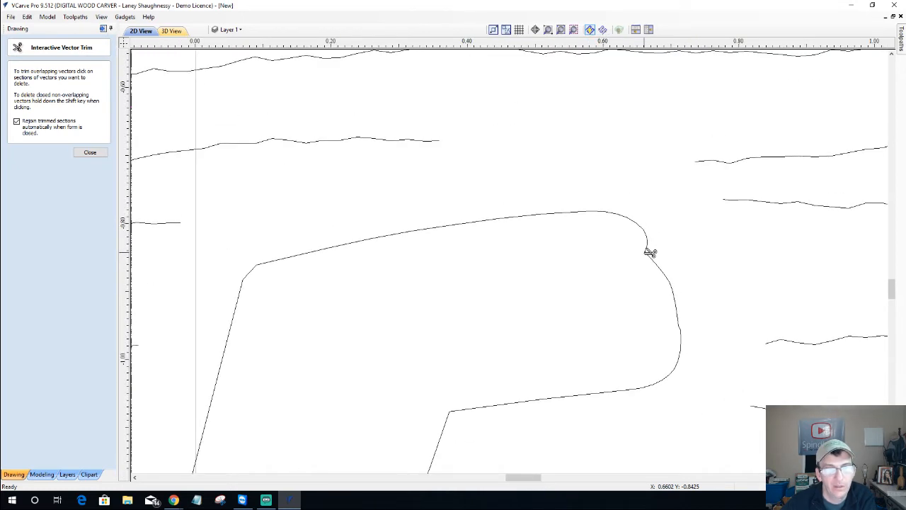
scroll(651, 252, "up", 6)
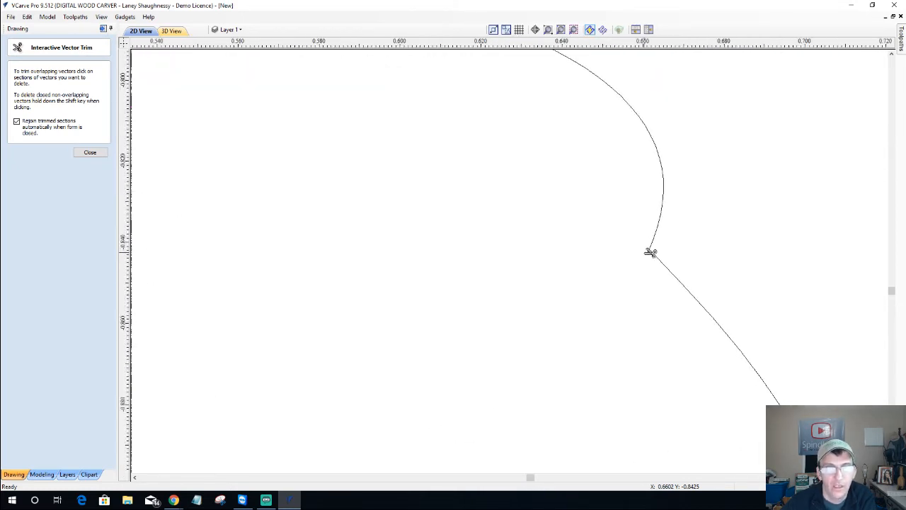
scroll(651, 252, "up", 4)
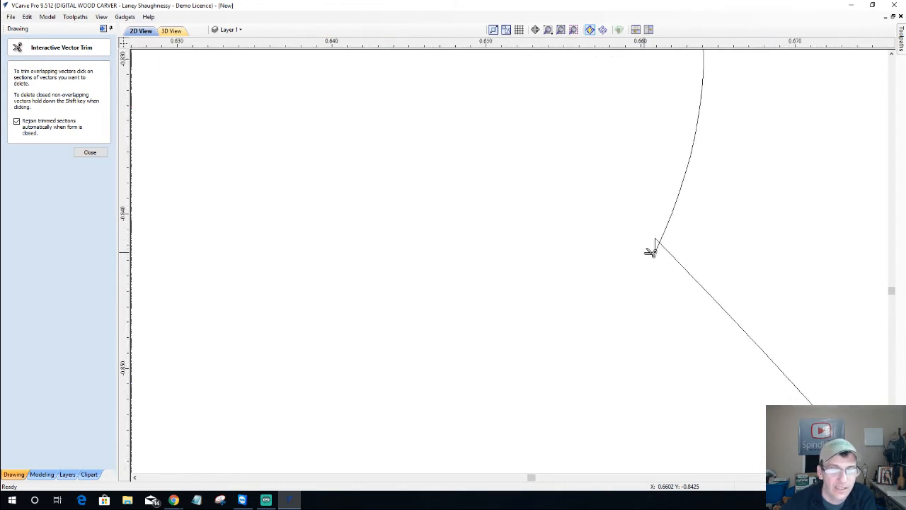
scroll(651, 252, "up", 4)
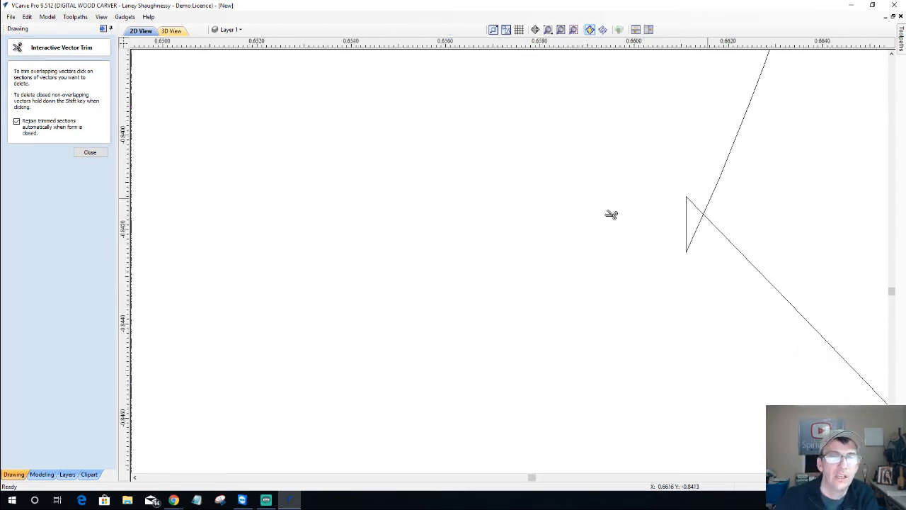
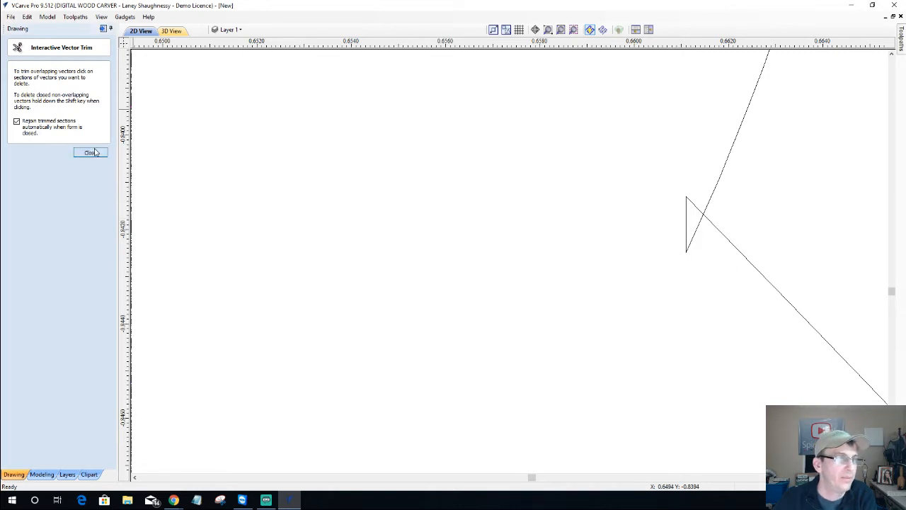
Select the wood-grain vectors at the triangle and switch to node editing
key("Escape")
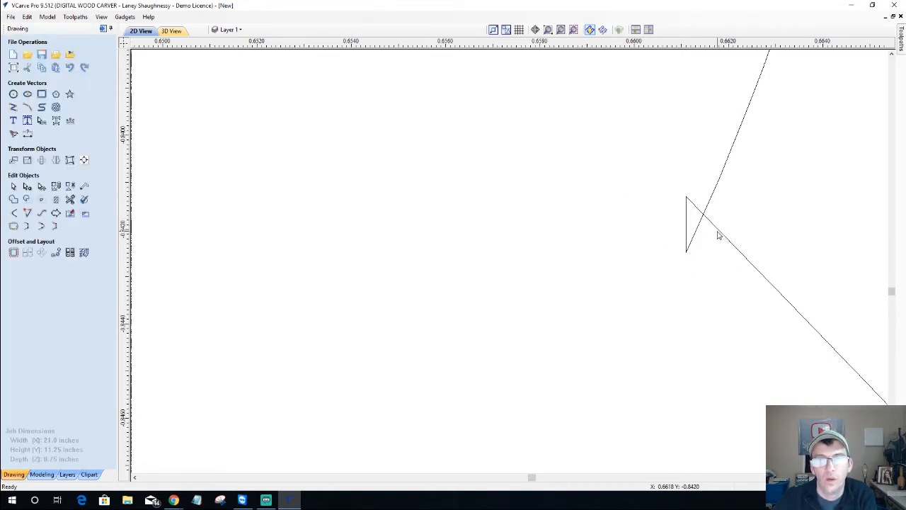
left_click(693, 242)
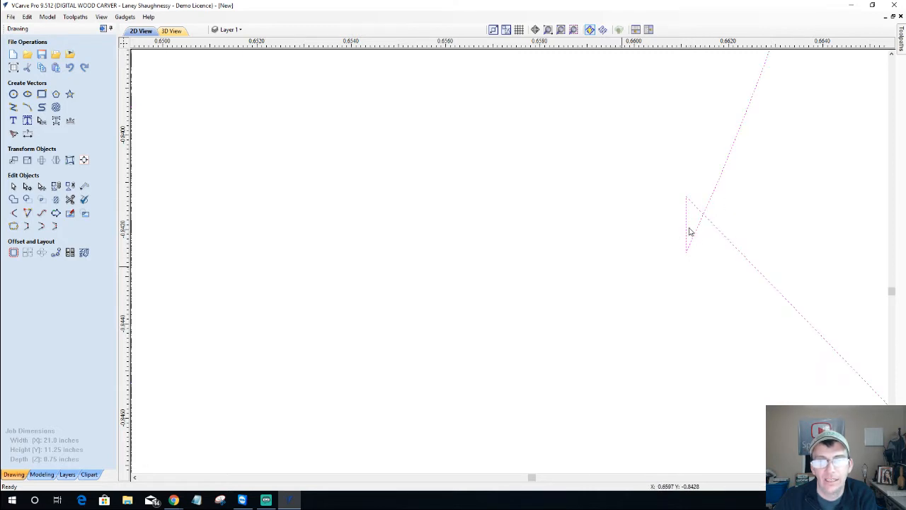
key("Escape")
left_click(687, 193)
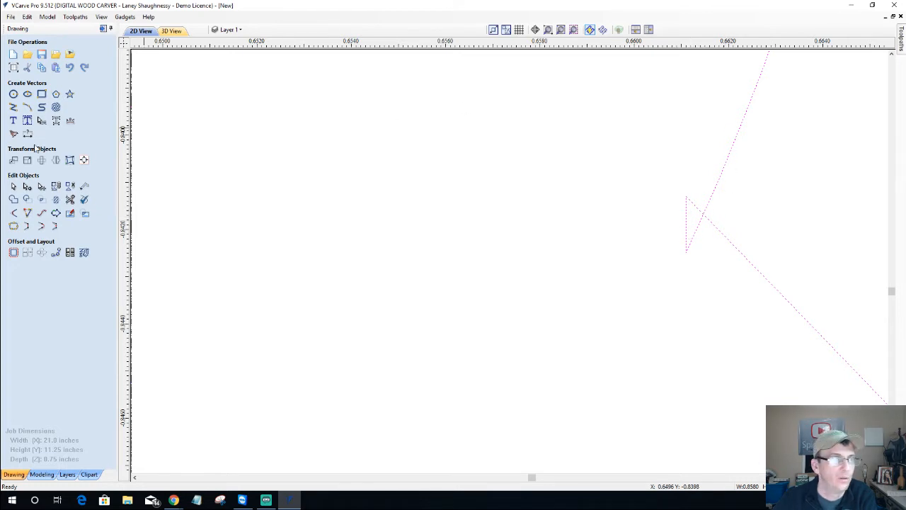
left_click(26, 186)
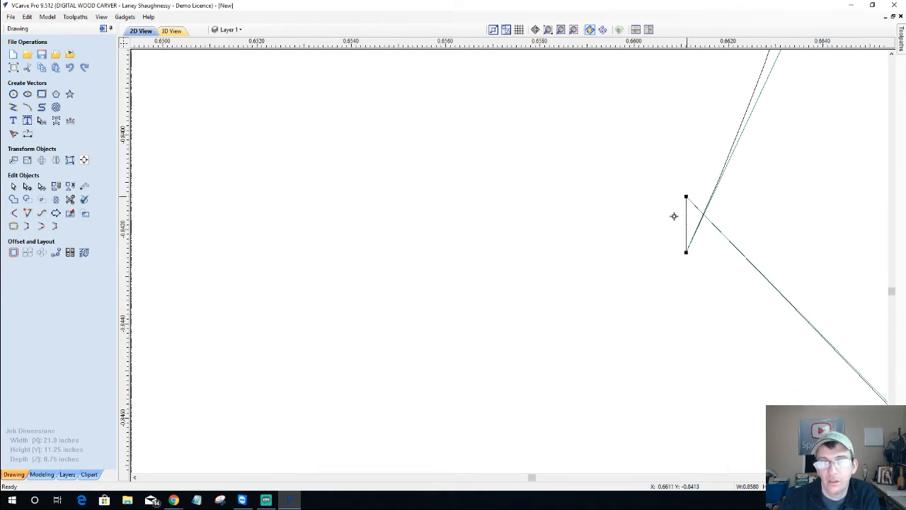
Delete the triangle's vertical span and join the upper node onto the lower node
left_click_drag(673, 216, 689, 267)
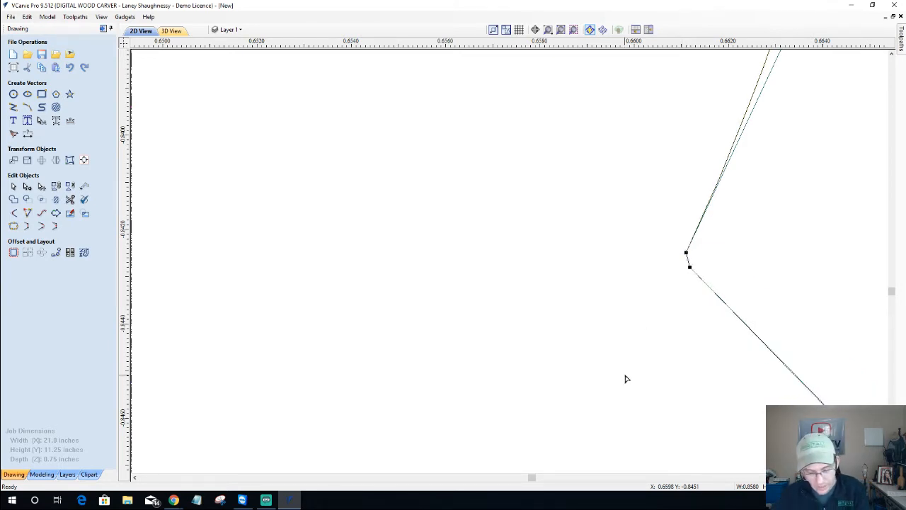
key("ctrl+z")
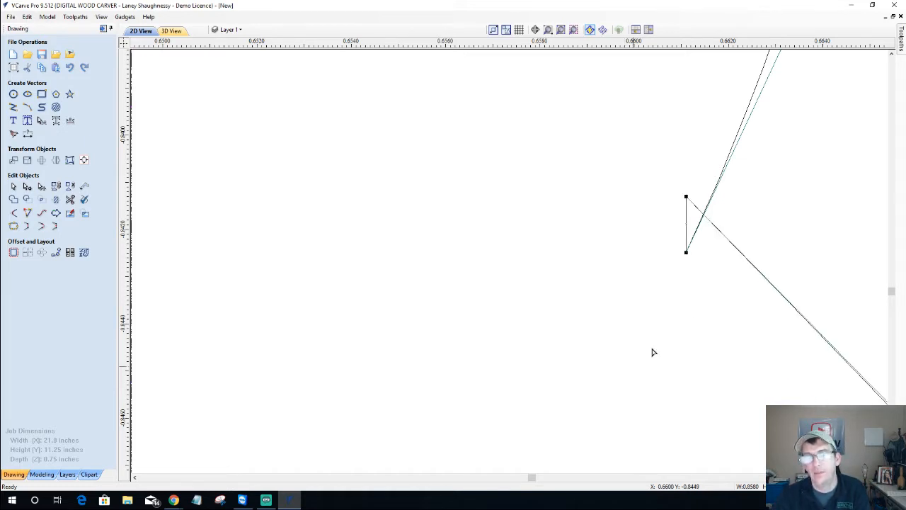
right_click(690, 214)
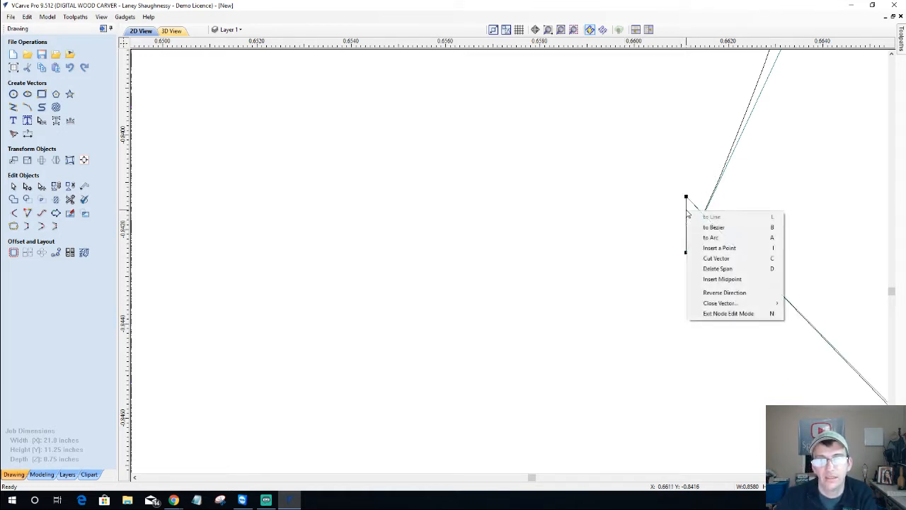
left_click(706, 270)
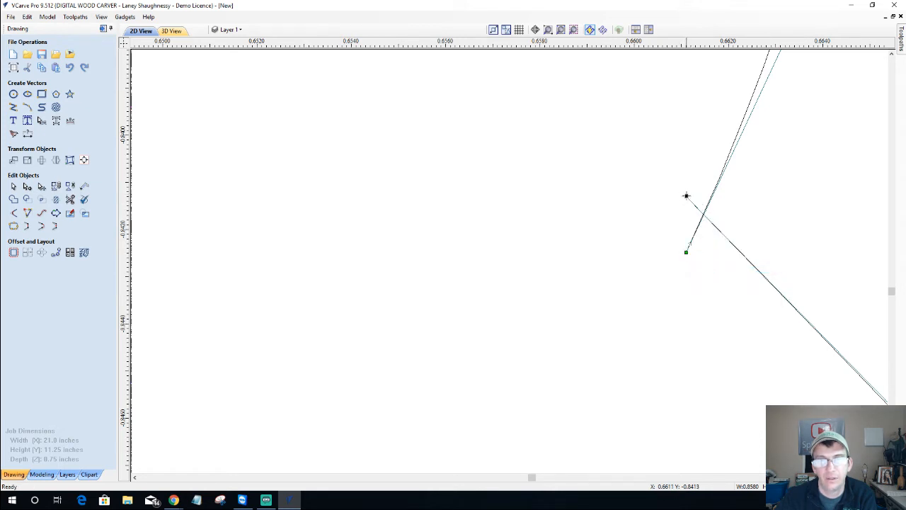
left_click_drag(685, 199, 686, 252)
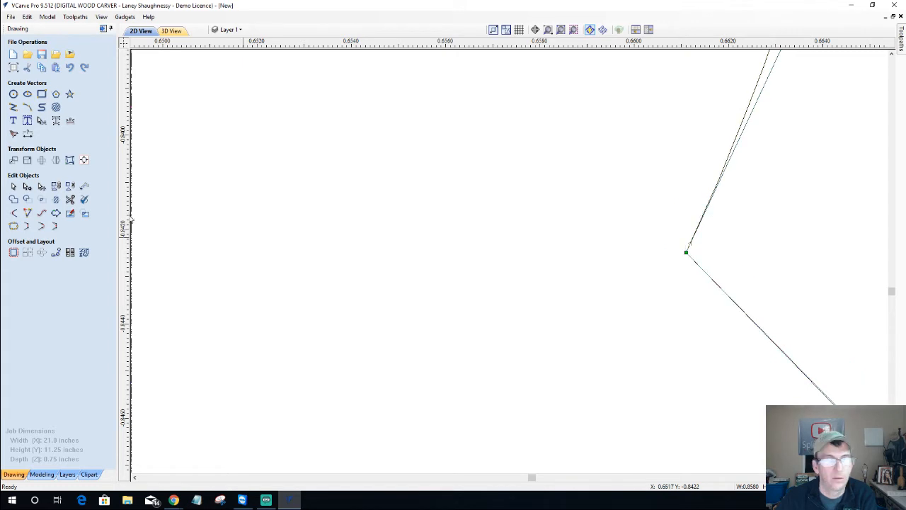
left_click(12, 185)
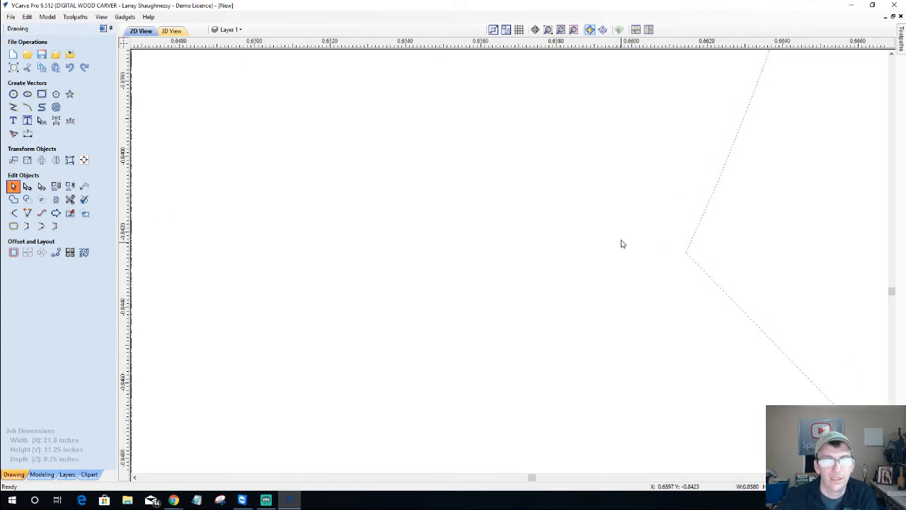
Zoom out and scroll until the whole Bob's Bait & Tackle sign is centred in view
scroll(621, 244, "down", 5)
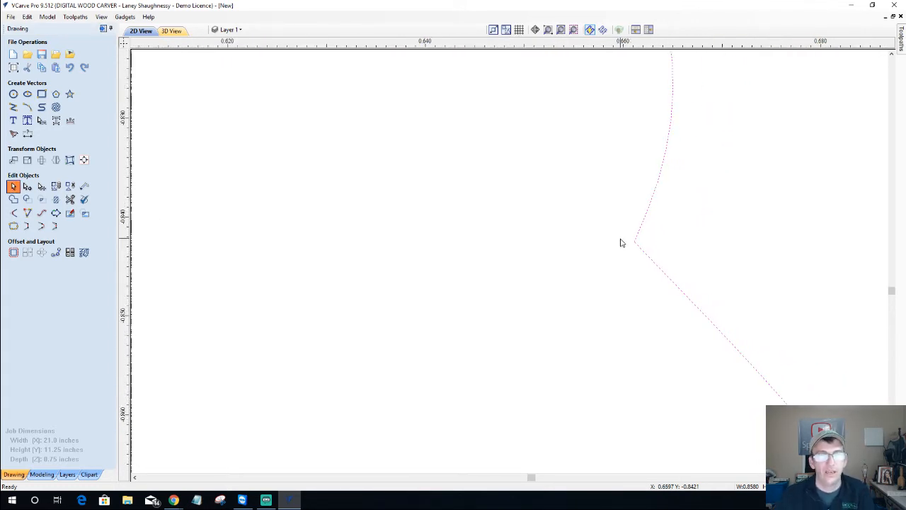
scroll(622, 243, "down", 5)
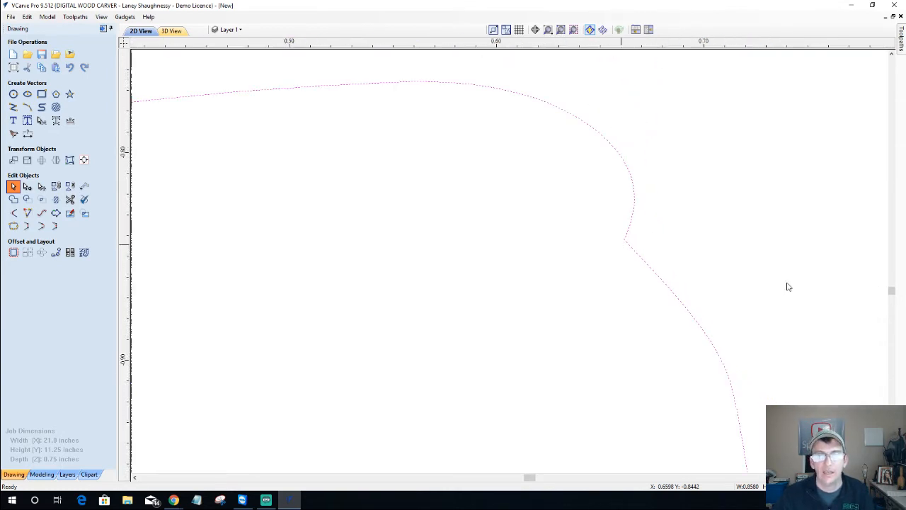
left_click_drag(891, 294, 891, 311)
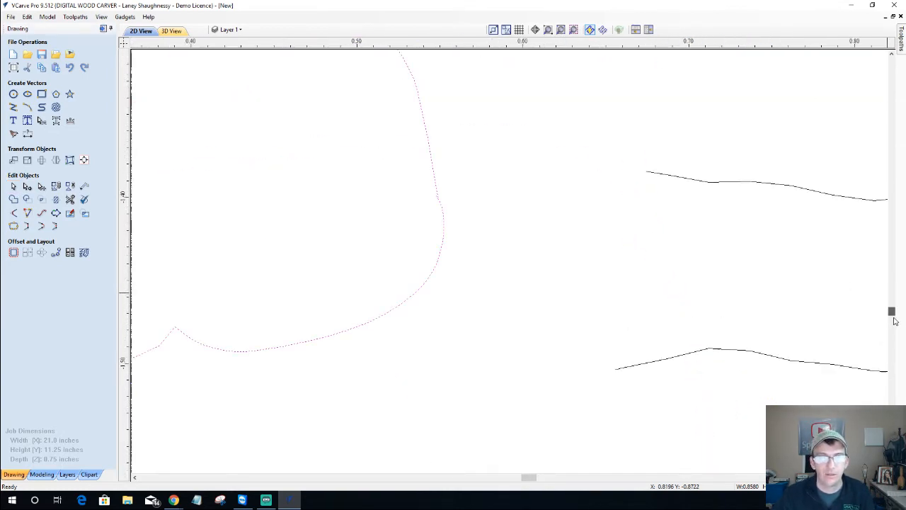
scroll(459, 278, "down", 4)
scroll(459, 279, "down", 8)
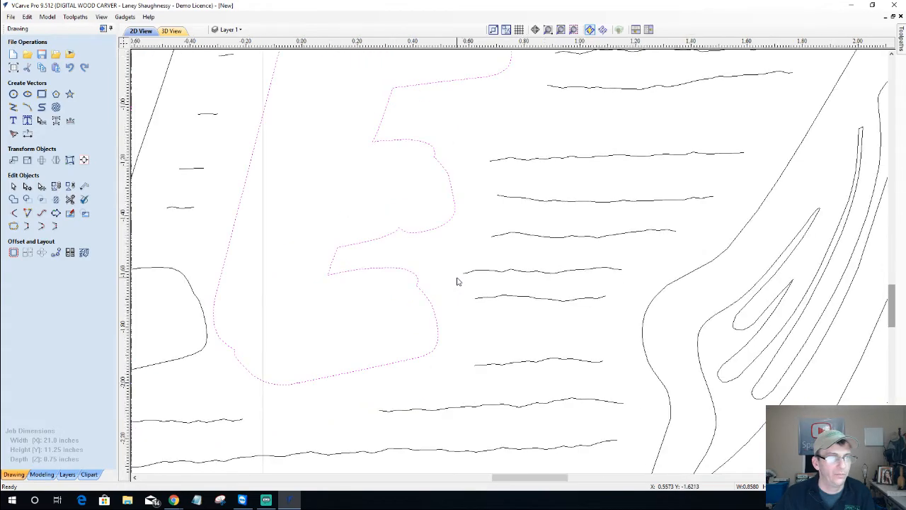
scroll(458, 285, "down", 5)
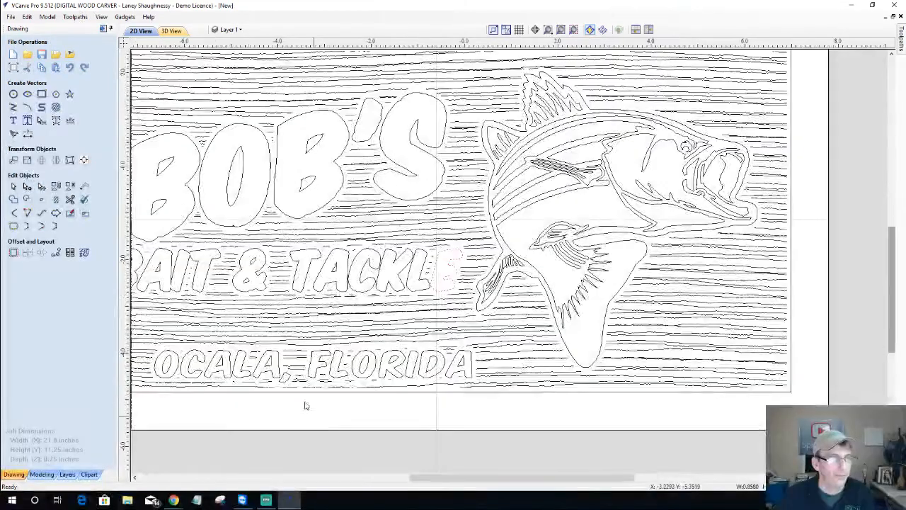
scroll(347, 370, "up", 6)
scroll(349, 367, "up", 2)
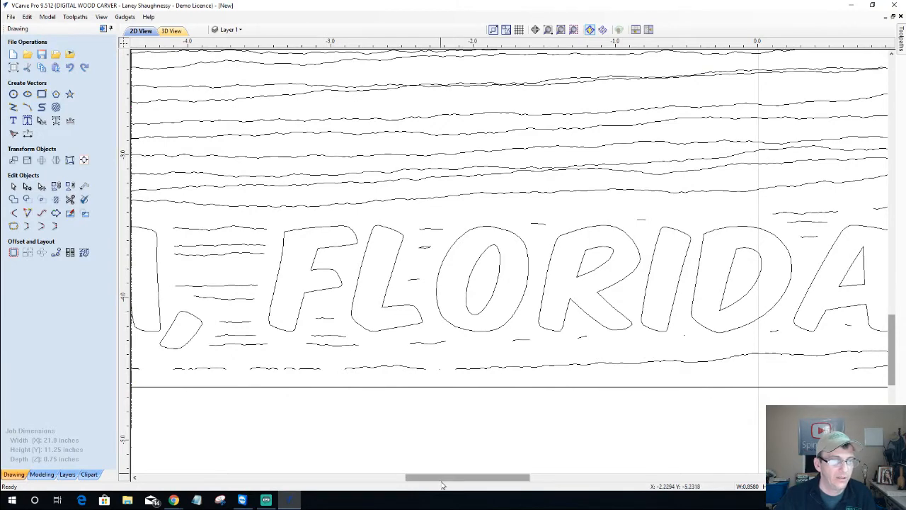
left_click_drag(424, 477, 330, 477)
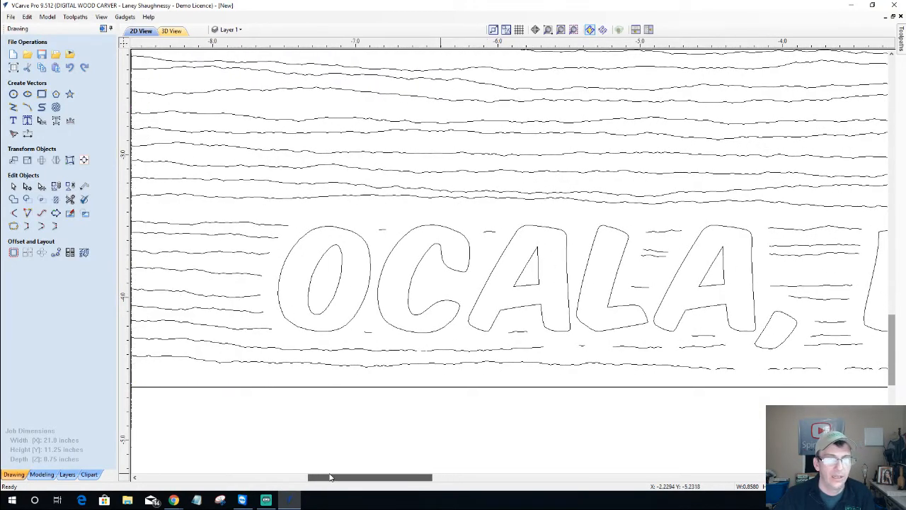
scroll(340, 336, "down", 5)
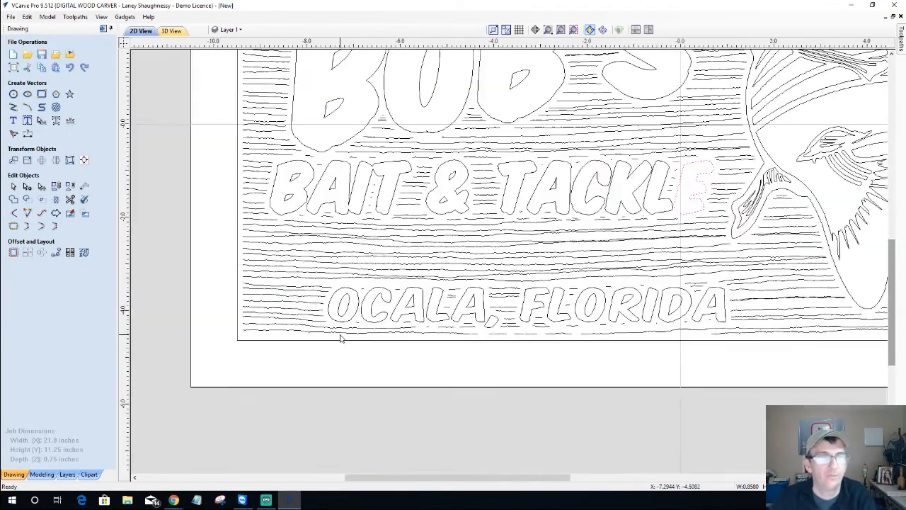
scroll(342, 249, "up", 4)
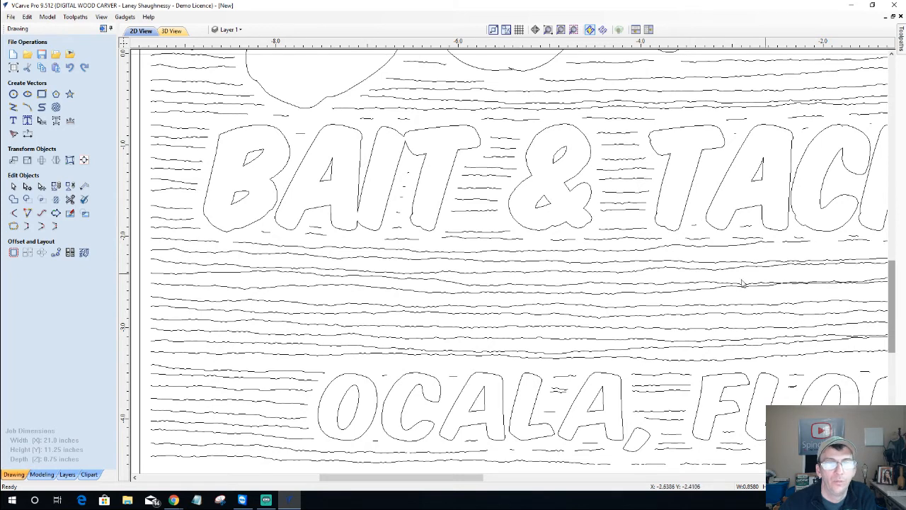
scroll(601, 333, "down", 5)
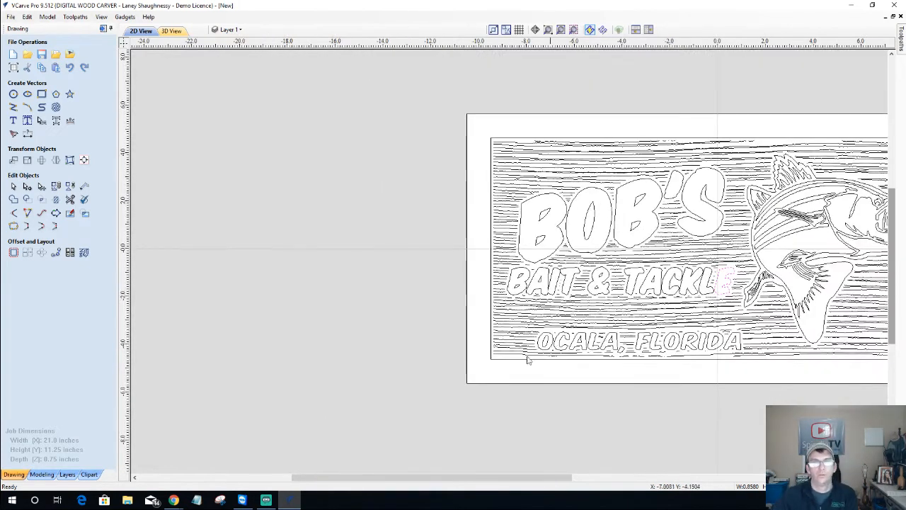
left_click_drag(461, 477, 545, 477)
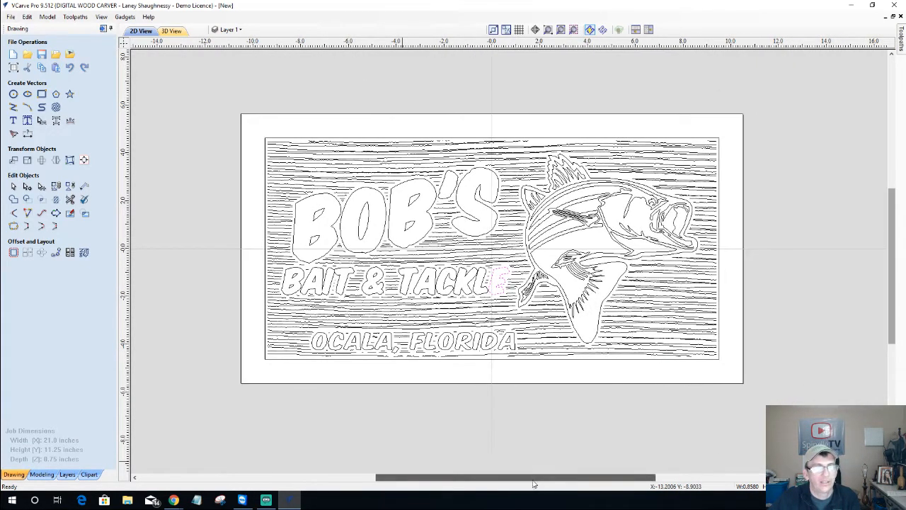
Select the B, O, B, apostrophe and S of BOB'S and group them into one object
left_click(282, 141)
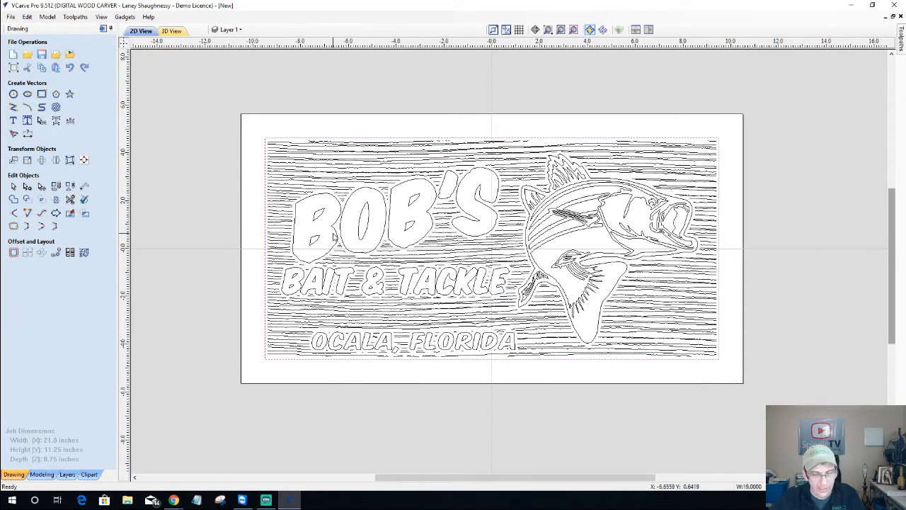
left_click(303, 204)
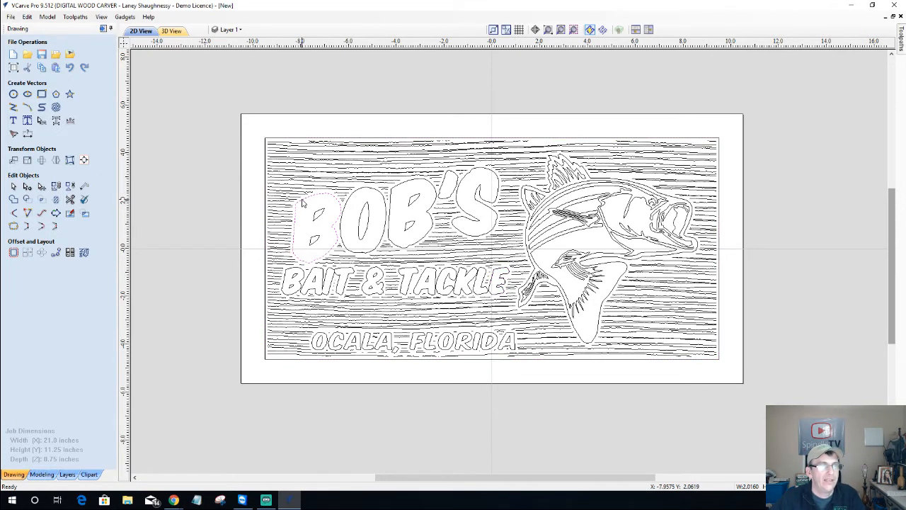
left_click(314, 212)
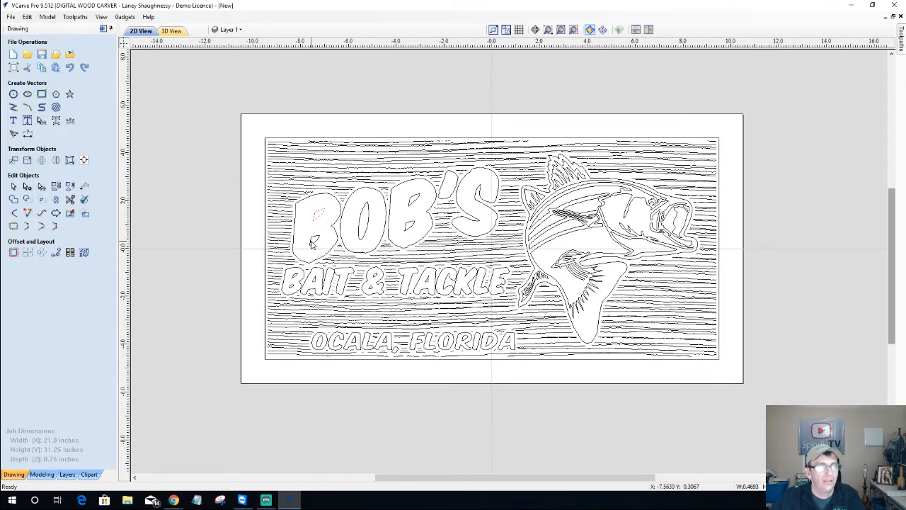
left_click(310, 239, "shift")
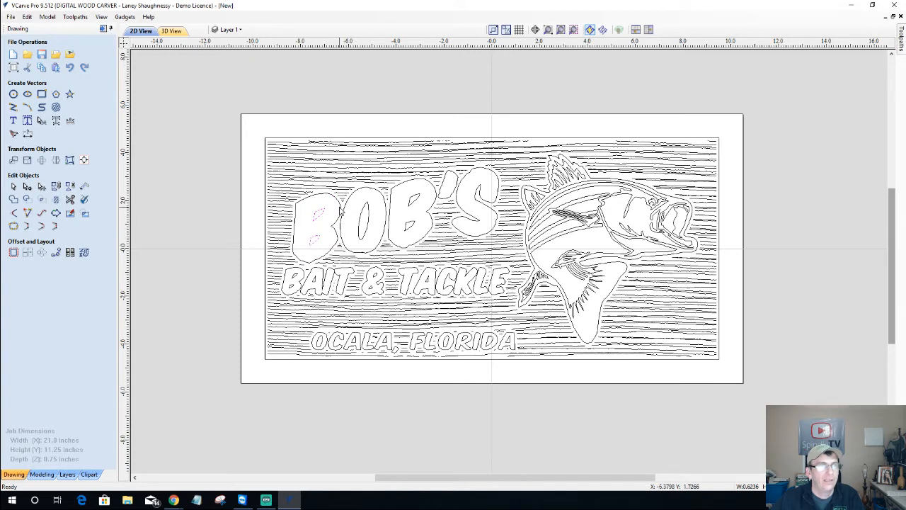
left_click(344, 210, "shift")
left_click(352, 215, "shift")
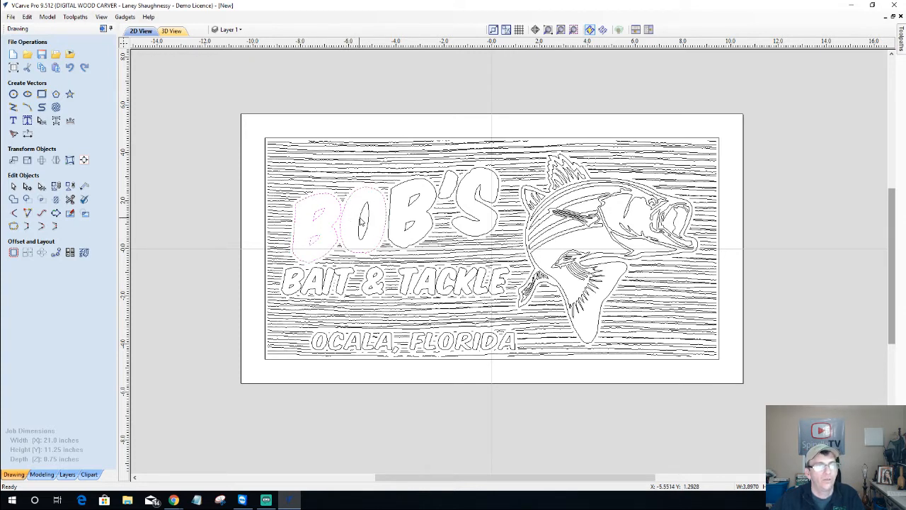
left_click(360, 224, "shift")
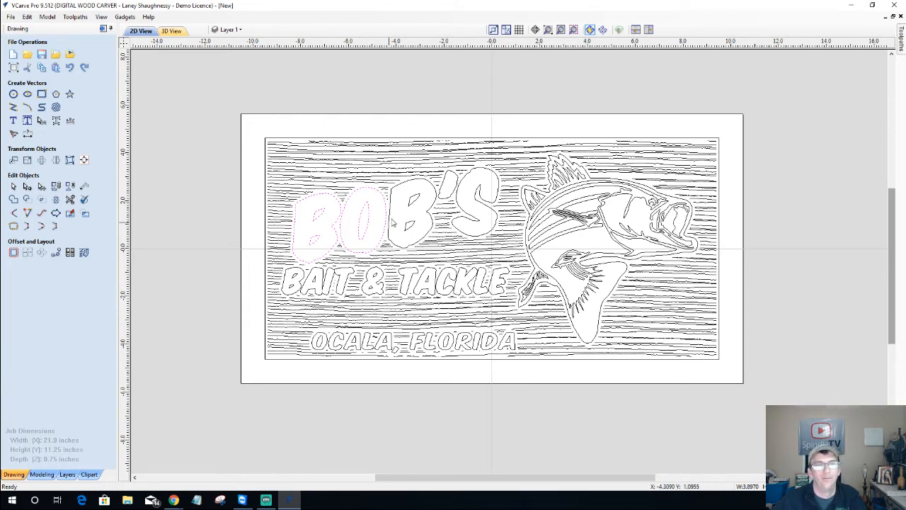
left_click(408, 197, "shift")
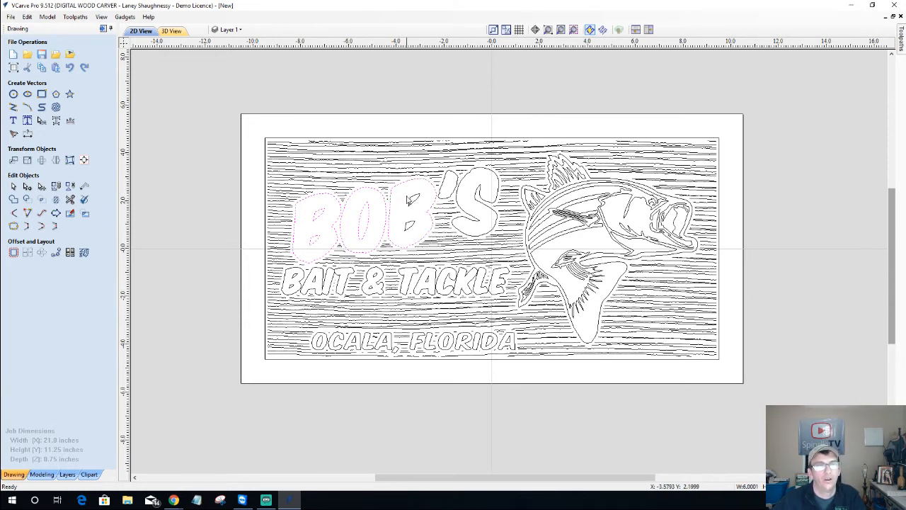
left_click(457, 187, "shift")
left_click(460, 190, "shift")
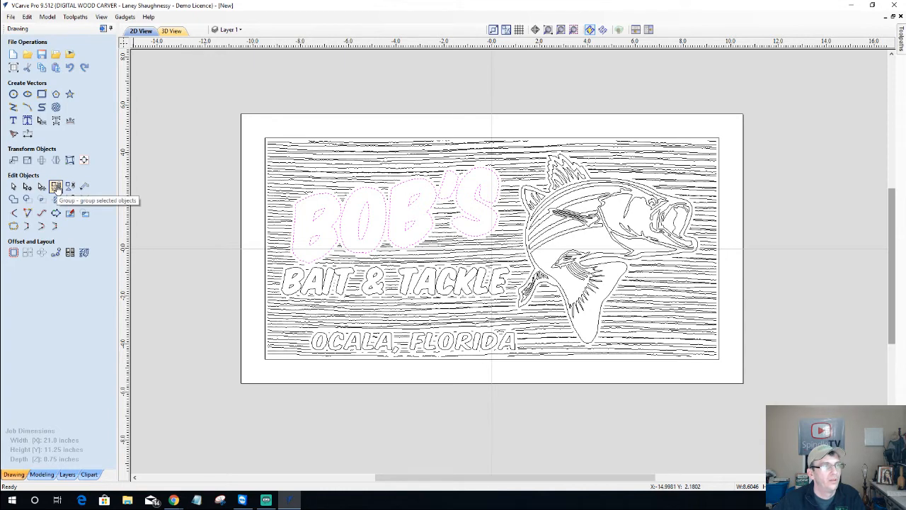
left_click(56, 186)
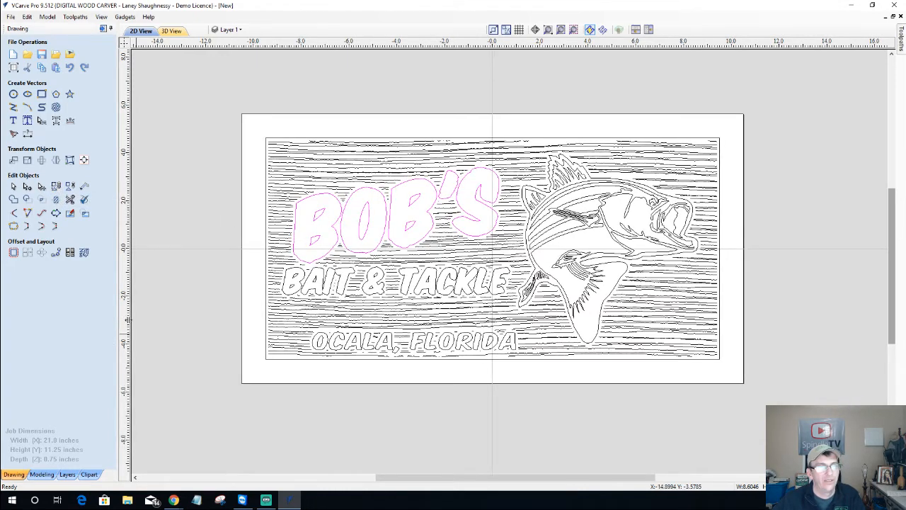
Clear the selection and Shift-select the &, T, A, C, K, L and E of BAIT & TACKLE
left_click(216, 315)
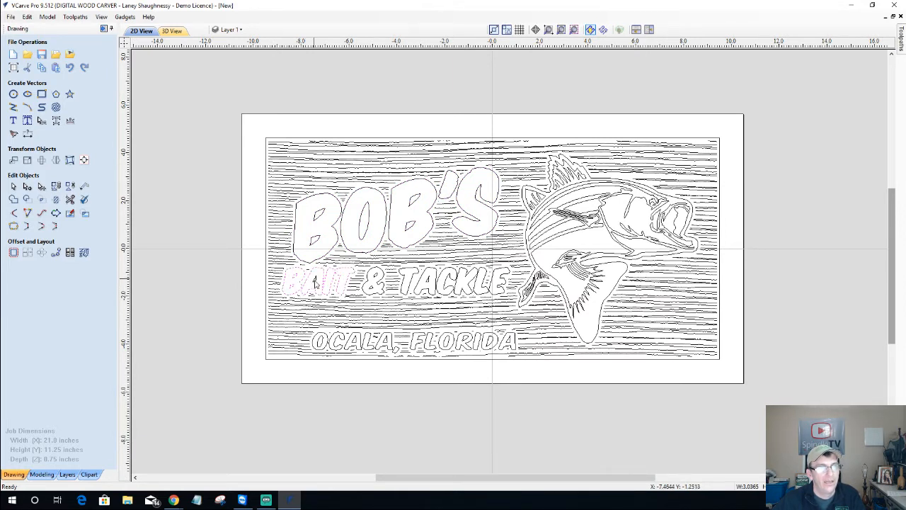
left_click(382, 282, "shift")
left_click(416, 284, "shift")
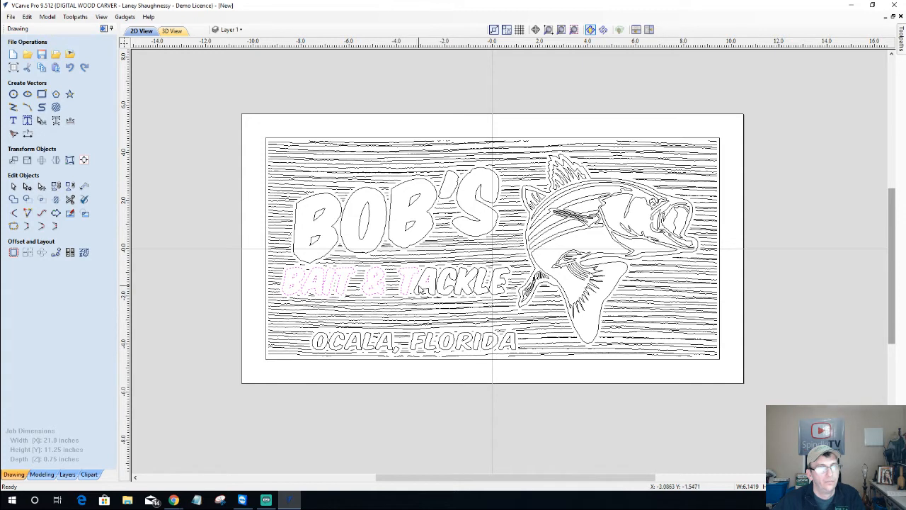
left_click(436, 284, "shift")
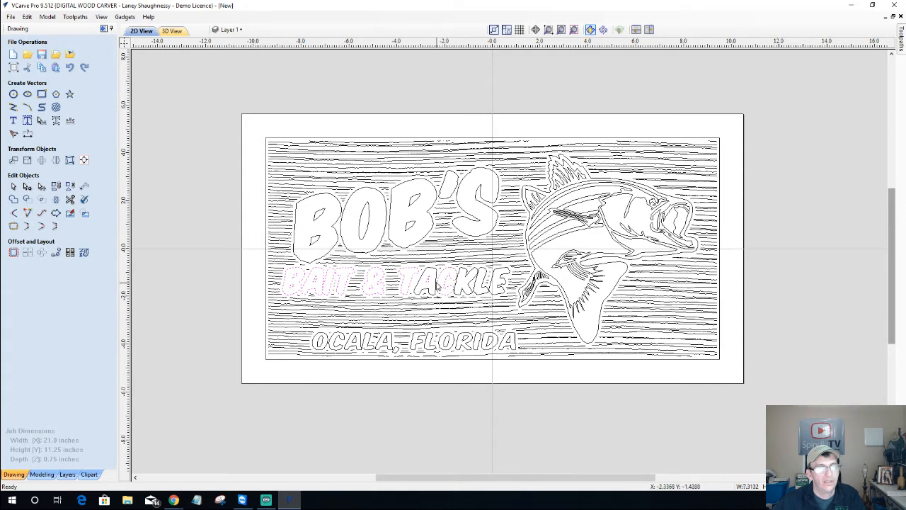
left_click(441, 284, "shift")
left_click(456, 280, "shift")
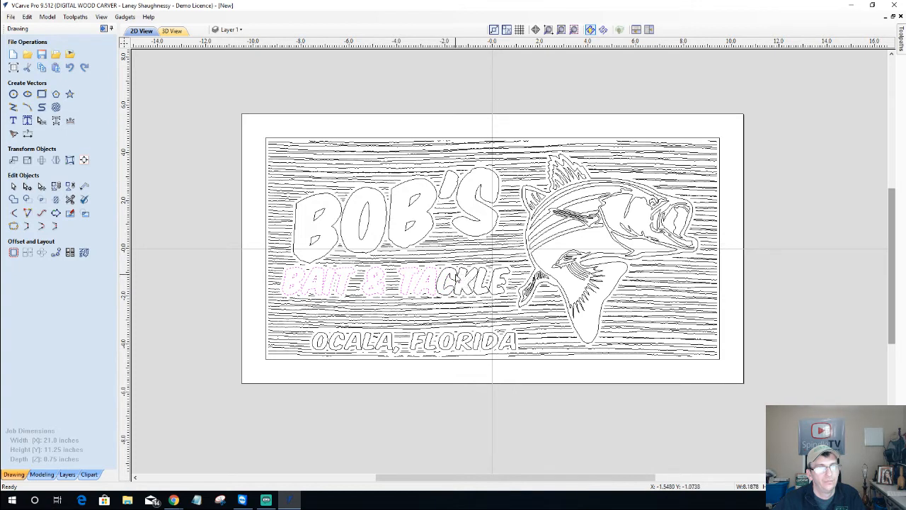
left_click(452, 283, "shift")
left_click(474, 283, "shift")
left_click(488, 283, "shift")
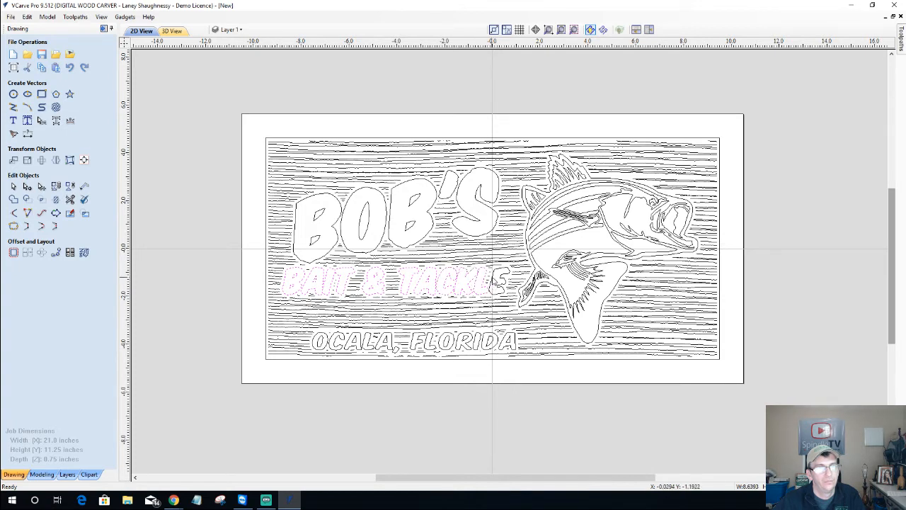
left_click(499, 282, "shift")
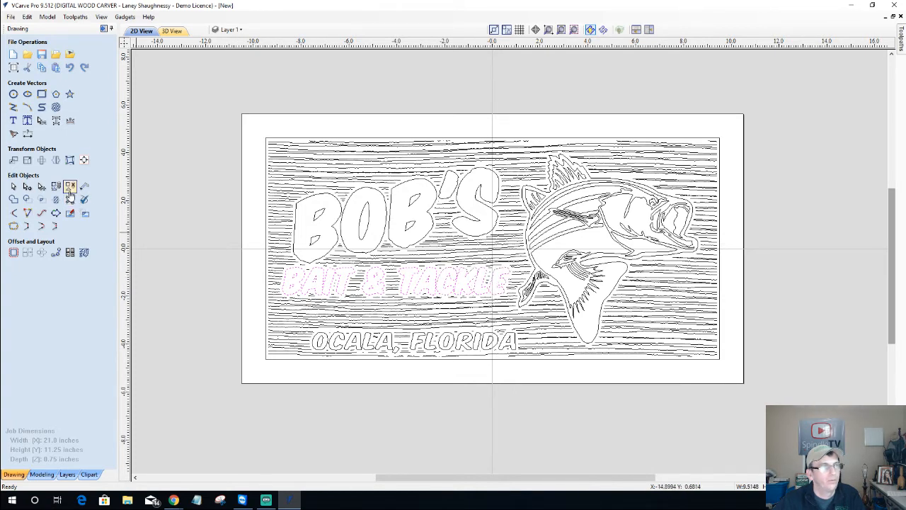
Group the BAIT & TACKLE letters, then select the letters of OCALA
left_click(58, 187)
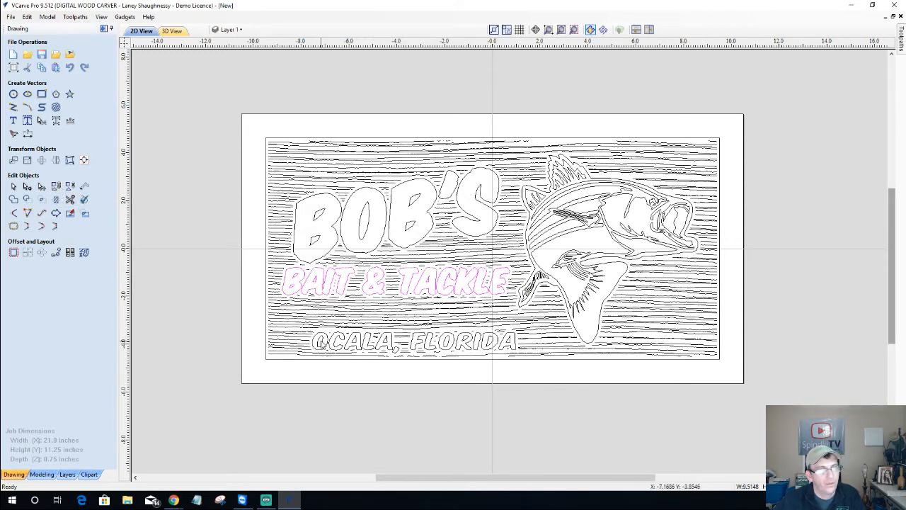
left_click(322, 344)
left_click(328, 342)
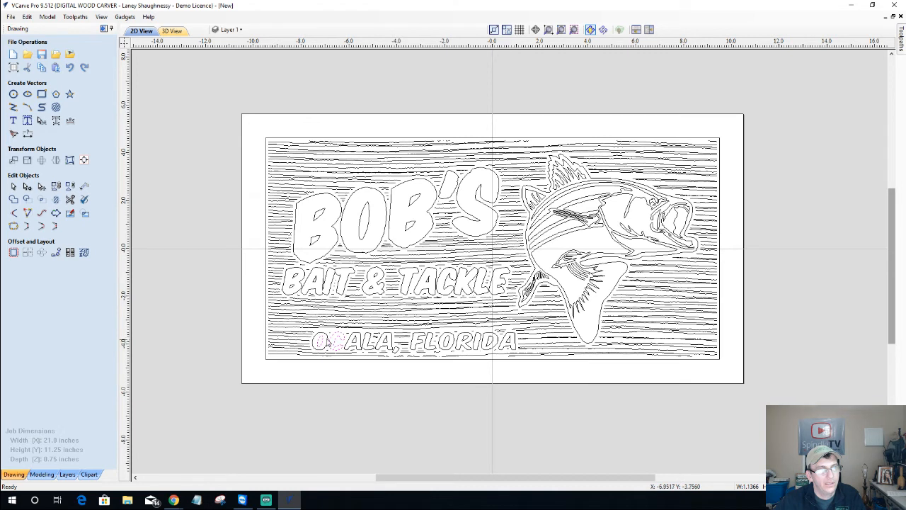
left_click(327, 339, "shift")
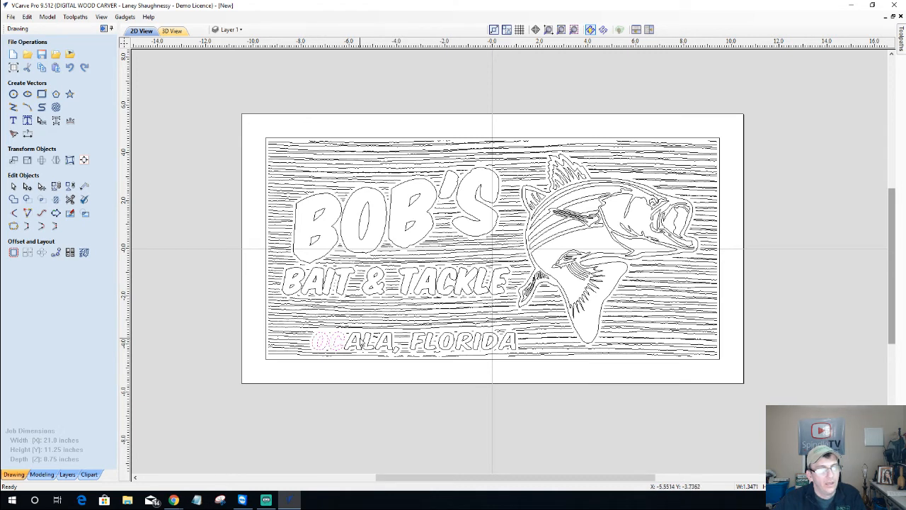
left_click(356, 338, "shift")
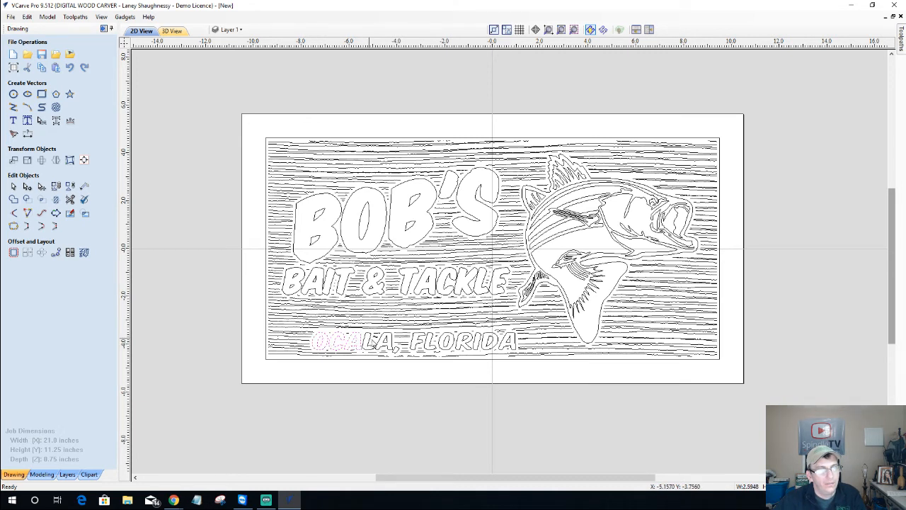
left_click(381, 343, "shift")
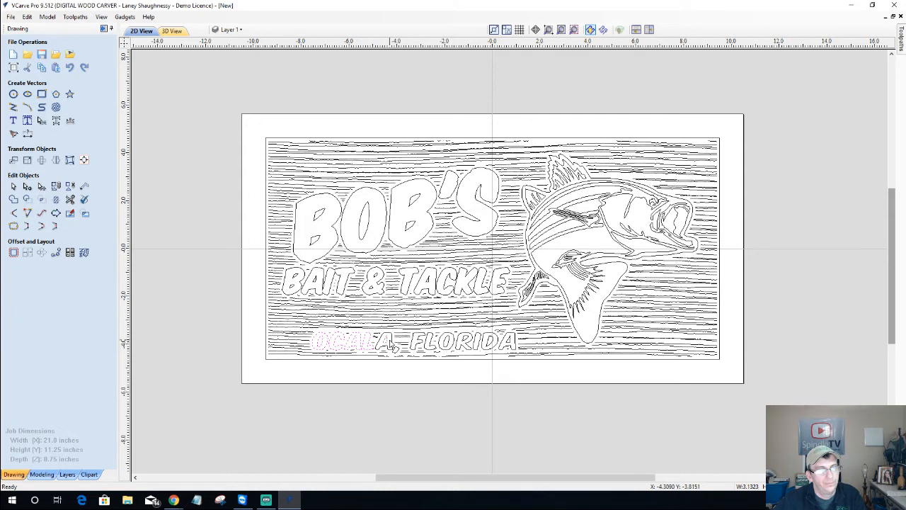
left_click(388, 344, "shift")
Add the FLORIDA letters and group OCALA, FLORIDA into one object
left_click(419, 344, "shift")
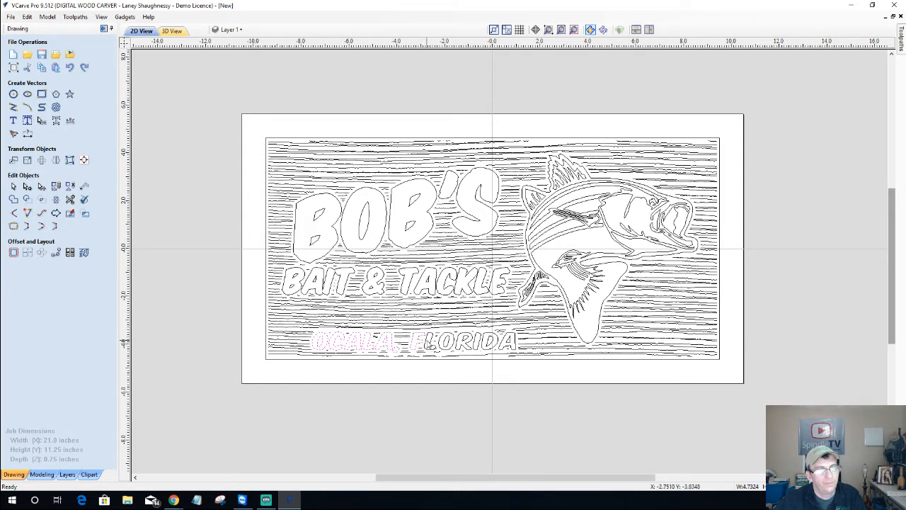
left_click(431, 343, "shift")
left_click(442, 343, "shift")
left_click(464, 343, "shift")
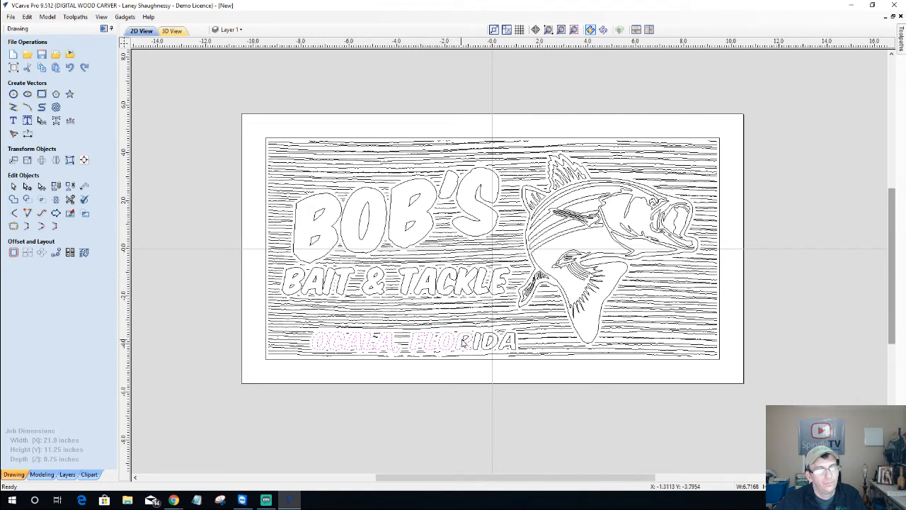
left_click(476, 343, "shift")
left_click(491, 344, "shift")
left_click(507, 342, "shift")
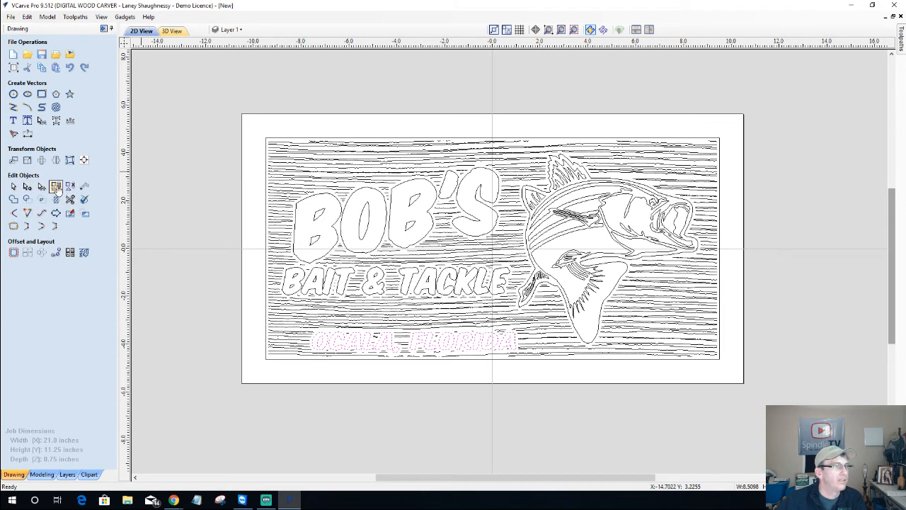
left_click(56, 188)
Clear the selection and select the grouped BOB'S lettering
left_click(228, 313)
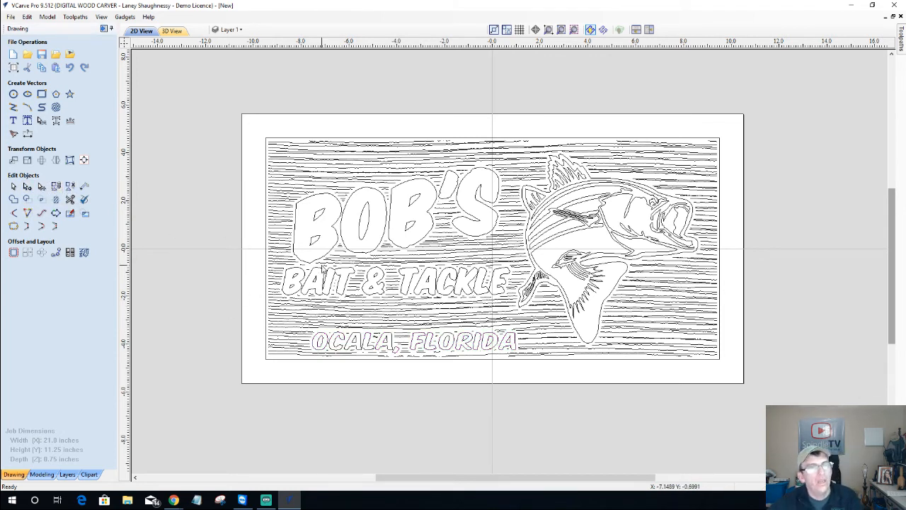
left_click(13, 185)
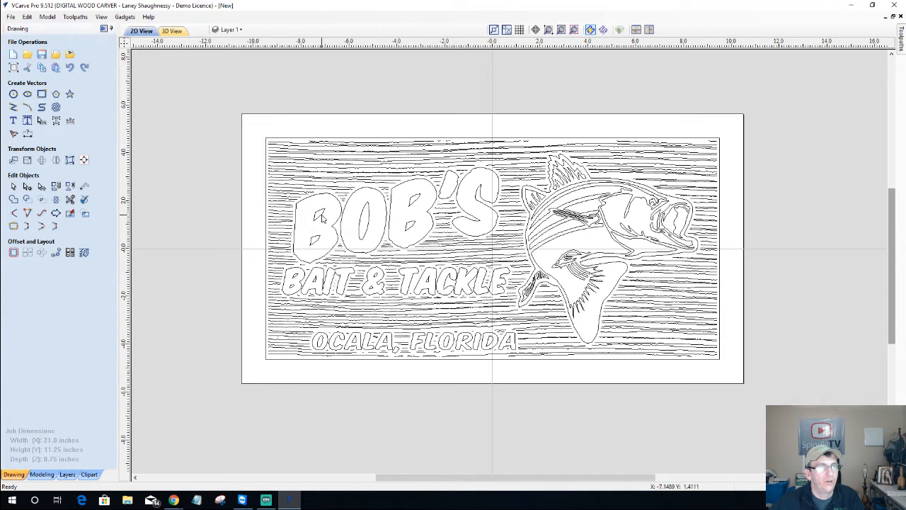
left_click(322, 218)
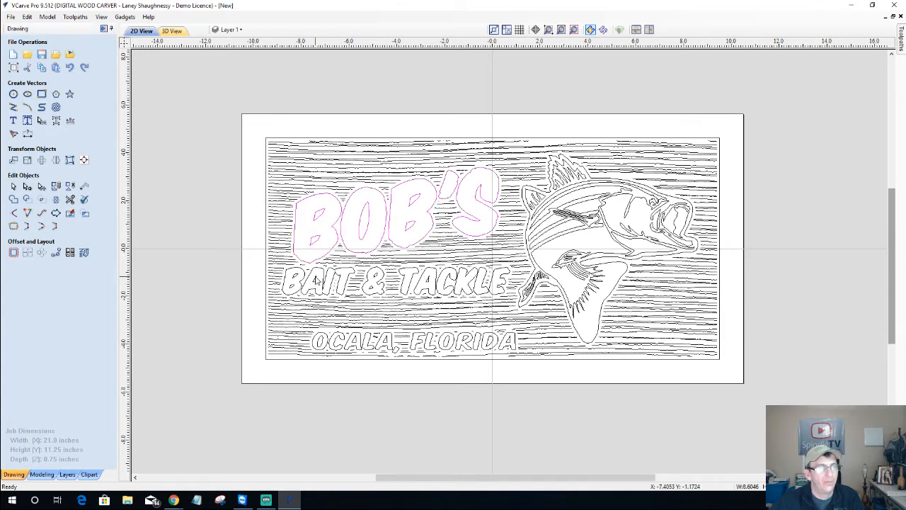
Add BAIT & TACKLE, OCALA, FLORIDA, the fish and the outer border to the selection
left_click(317, 280, "shift")
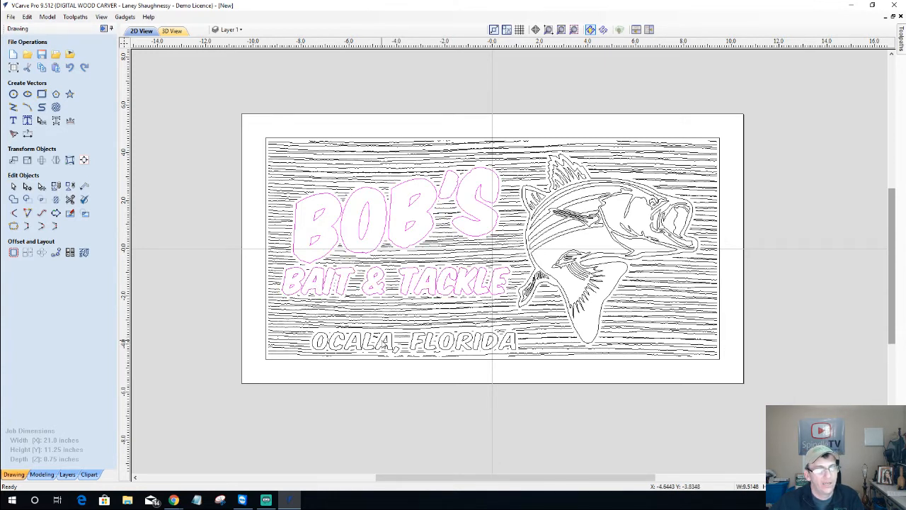
left_click(382, 341, "shift")
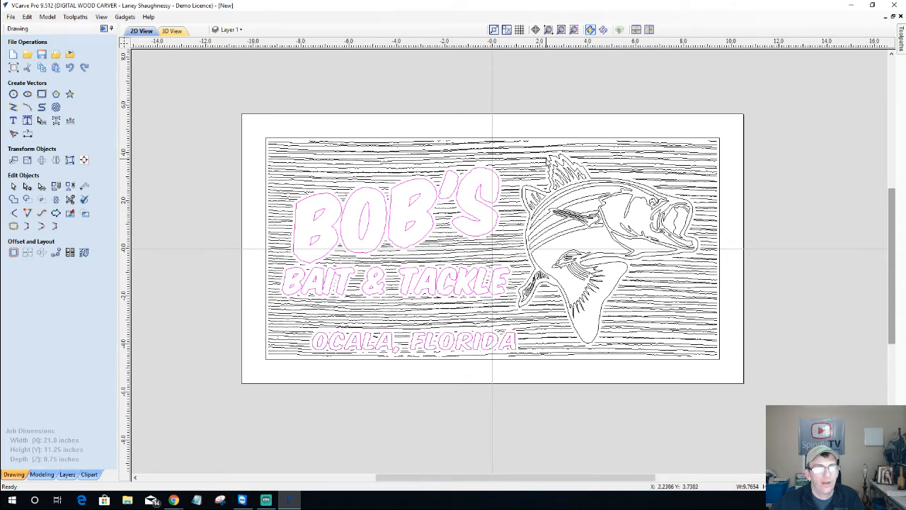
left_click(550, 157, "shift")
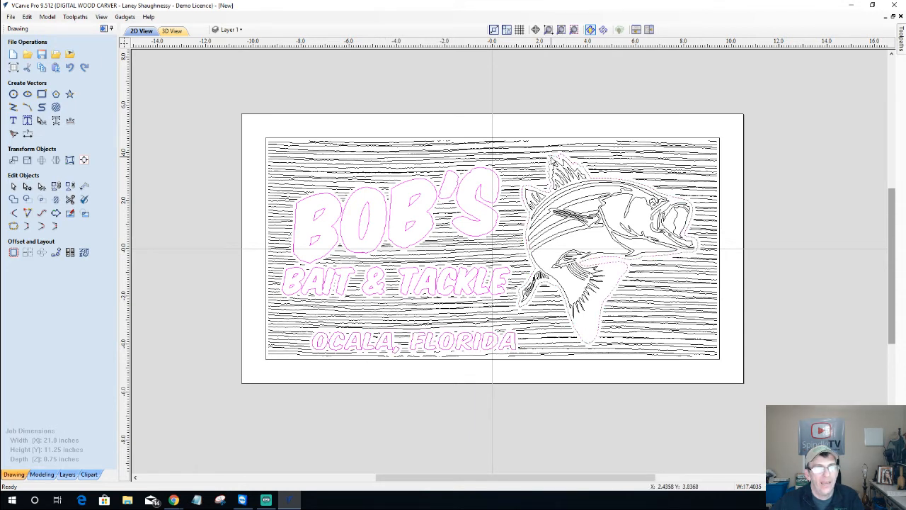
left_click(587, 141, "shift")
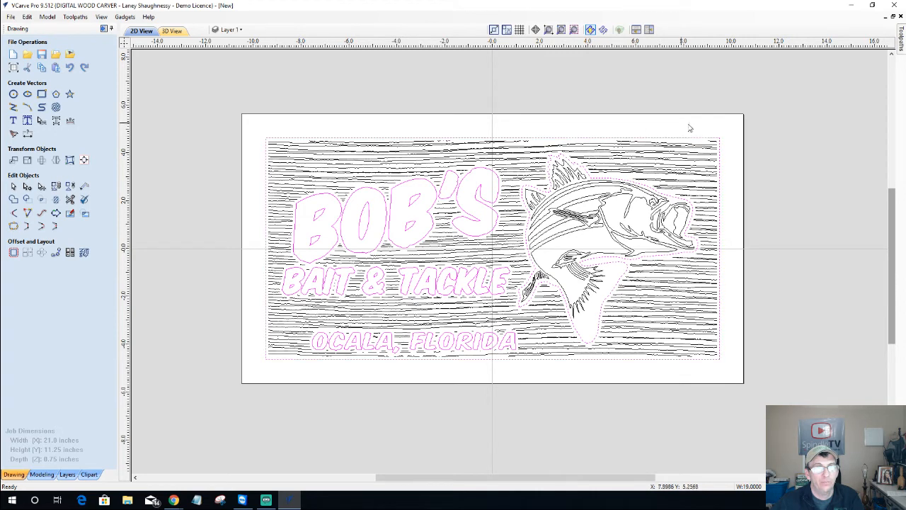
Start a V-Carve / Engraving toolpath named V-Carve 1 with a 60 deg 0.25" V-bit
left_click(111, 28)
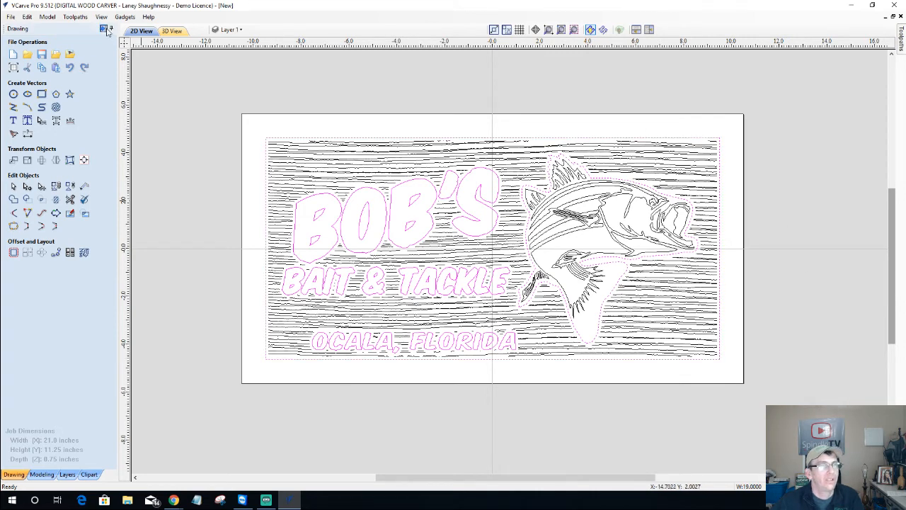
left_click(902, 35)
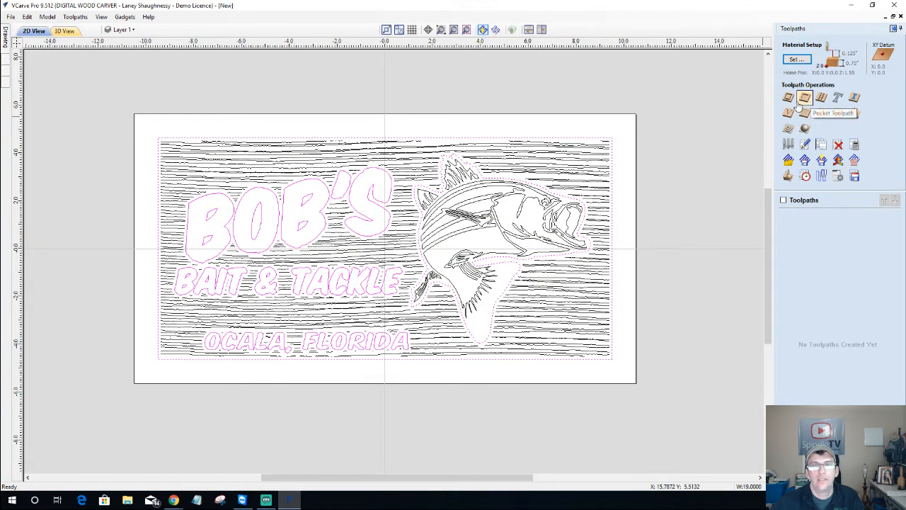
left_click(788, 113)
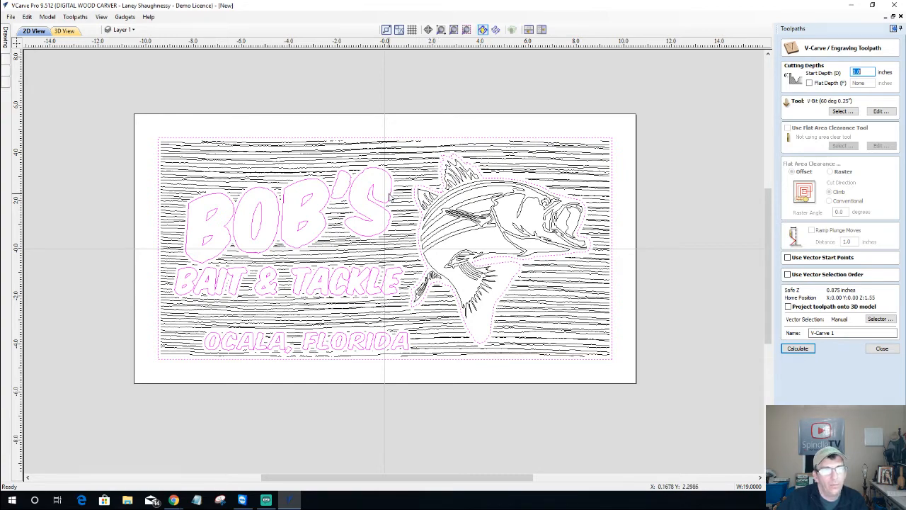
scroll(390, 197, "up", 4)
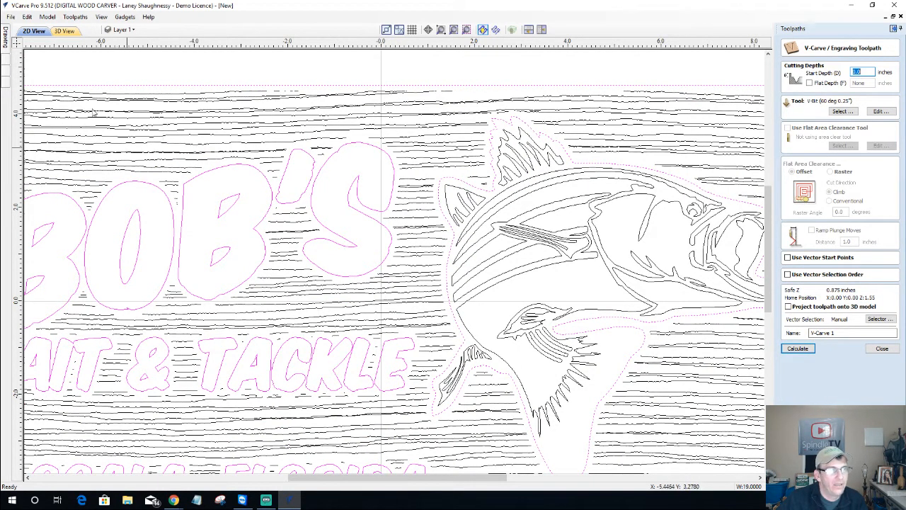
Turn off the Texture Tool Lines layer in the layer list
left_click(125, 29)
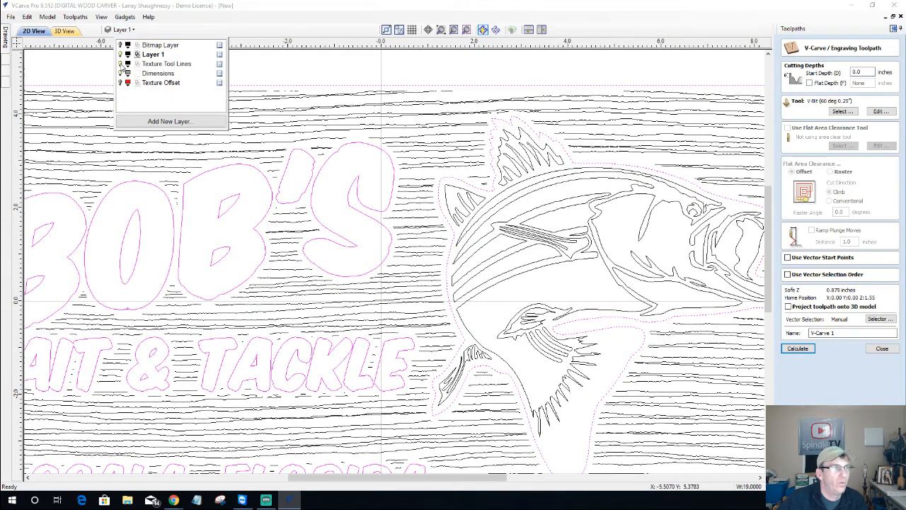
left_click(120, 64)
scroll(521, 216, "down", 3)
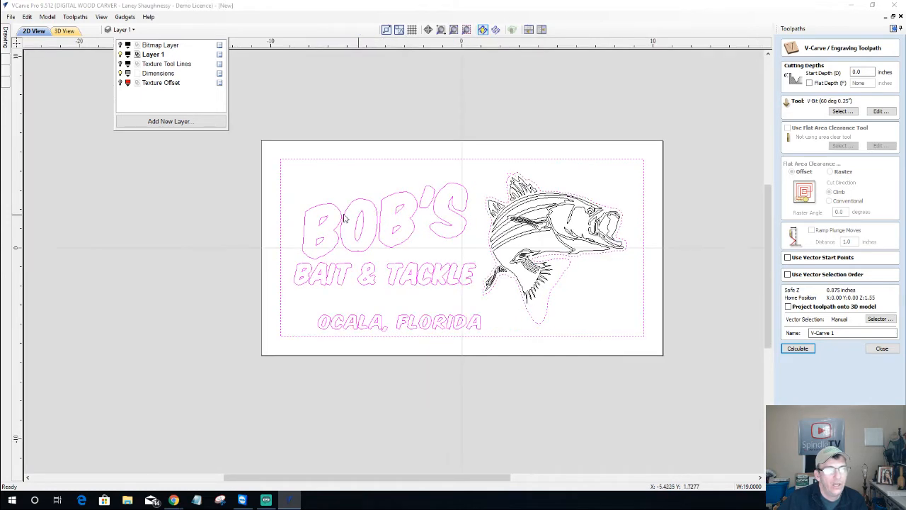
scroll(345, 219, "up", 1)
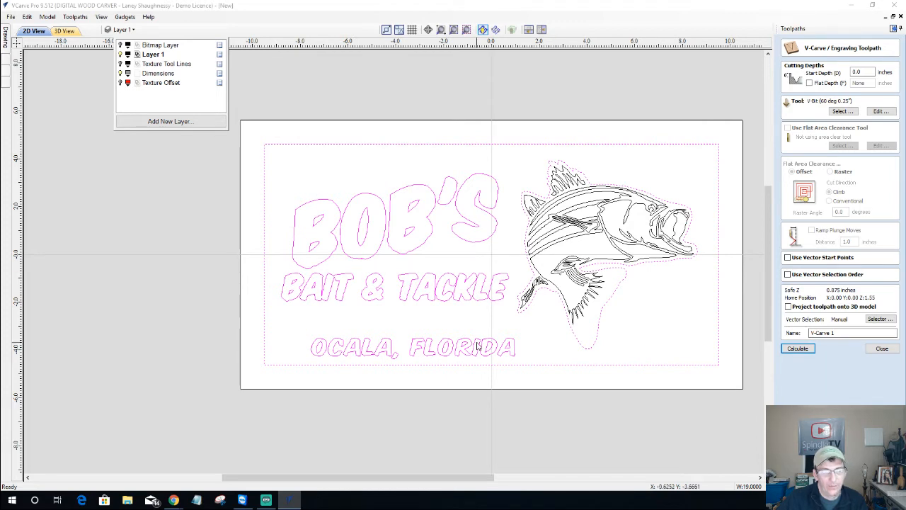
scroll(591, 174, "up", 3)
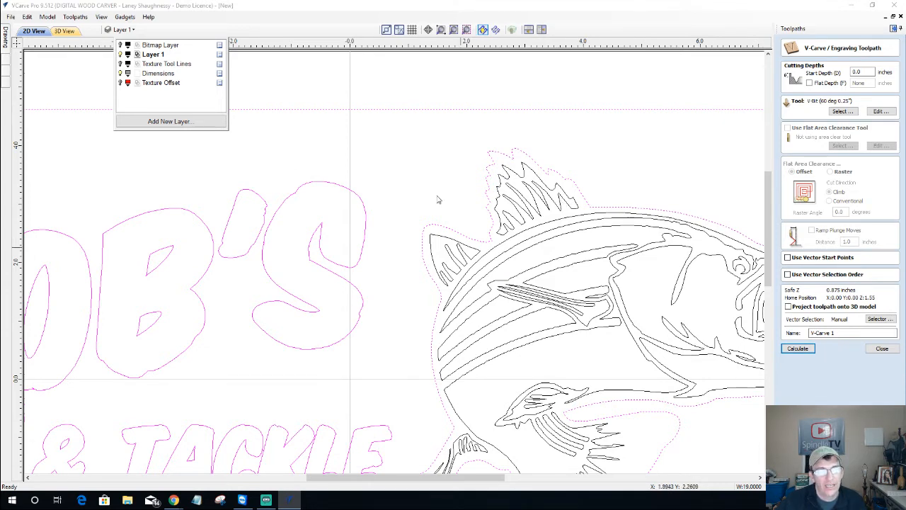
scroll(434, 137, "down", 3)
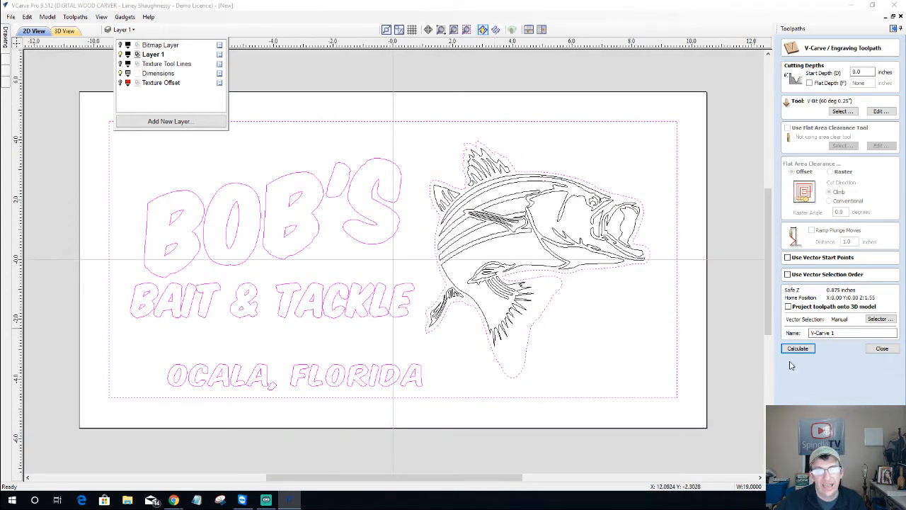
Set a 0.125-inch flat depth and use the 0.125-inch End Mill for flat area clearance
left_click(809, 84)
left_click(809, 83)
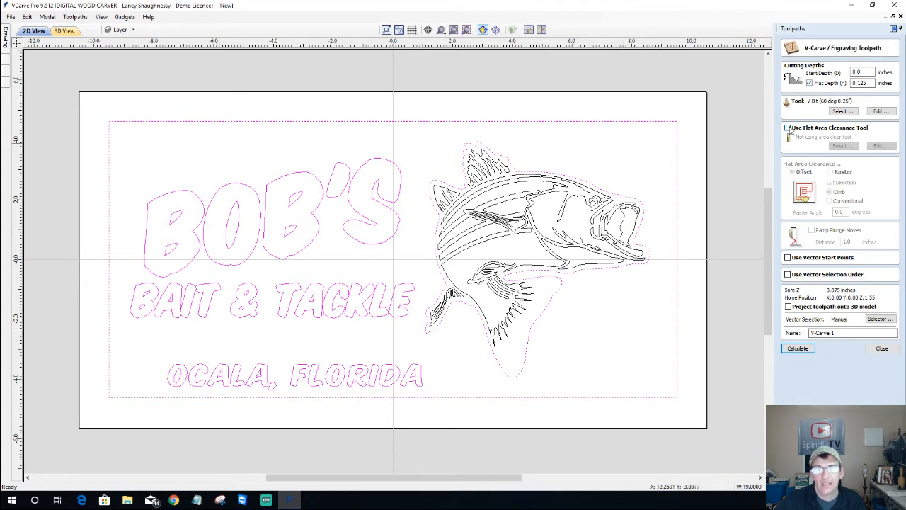
left_click(788, 128)
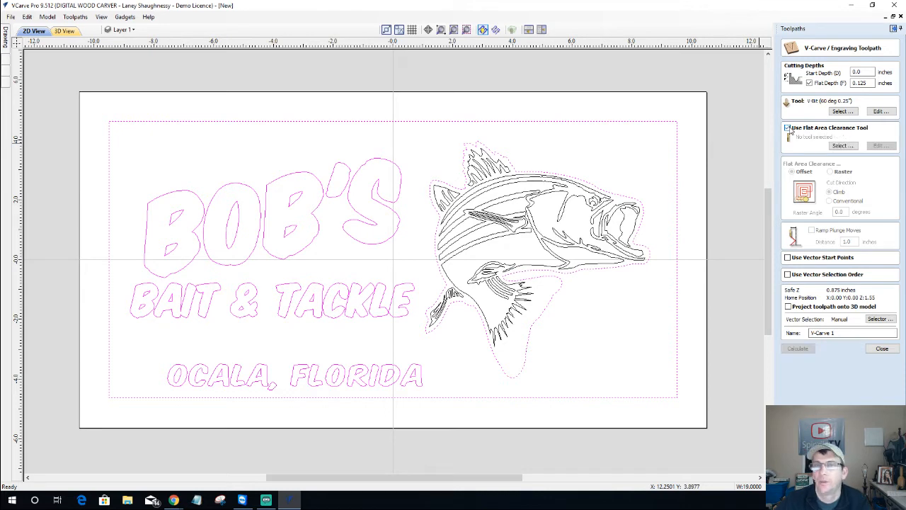
left_click(843, 145)
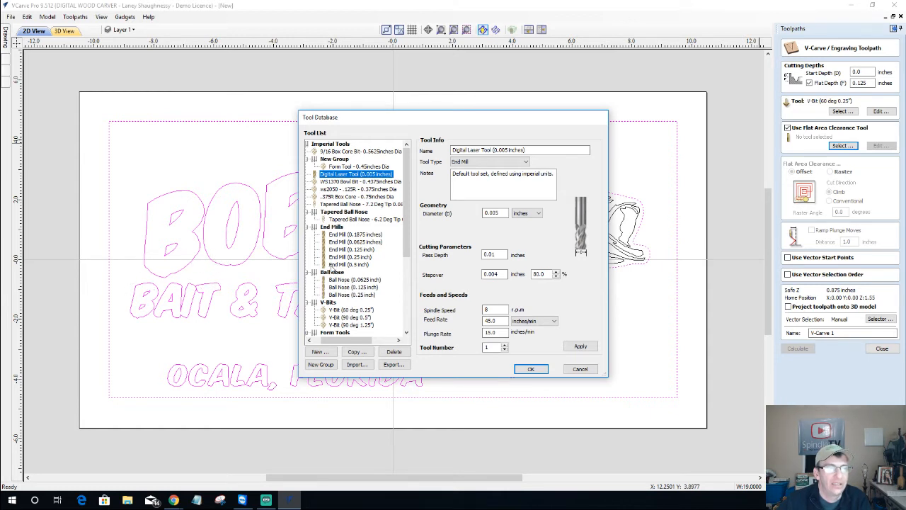
left_click(346, 249)
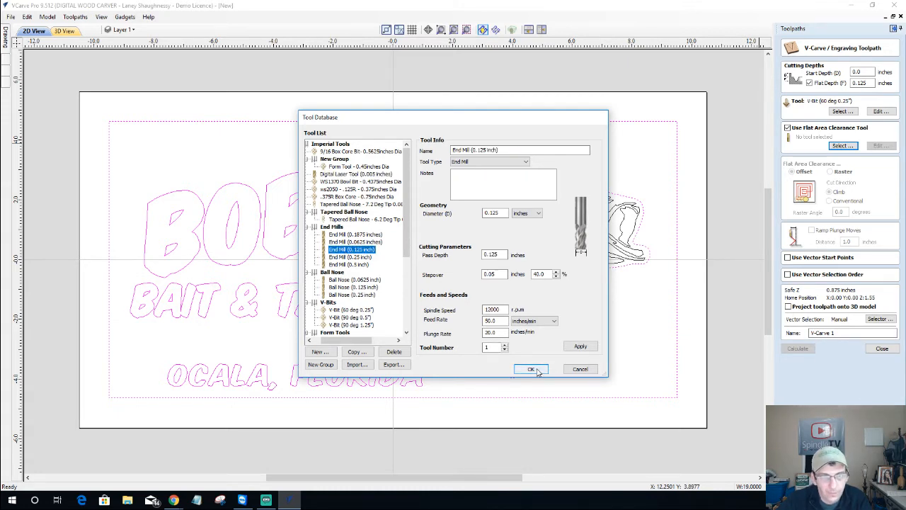
left_click(531, 369)
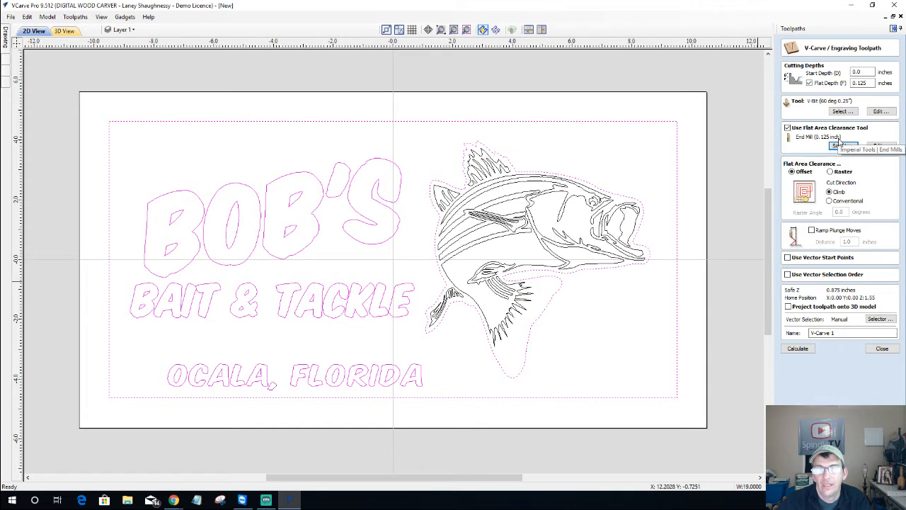
Calculate V-Carve 1, then return to 2D and hide the toolpath previews
left_click(797, 348)
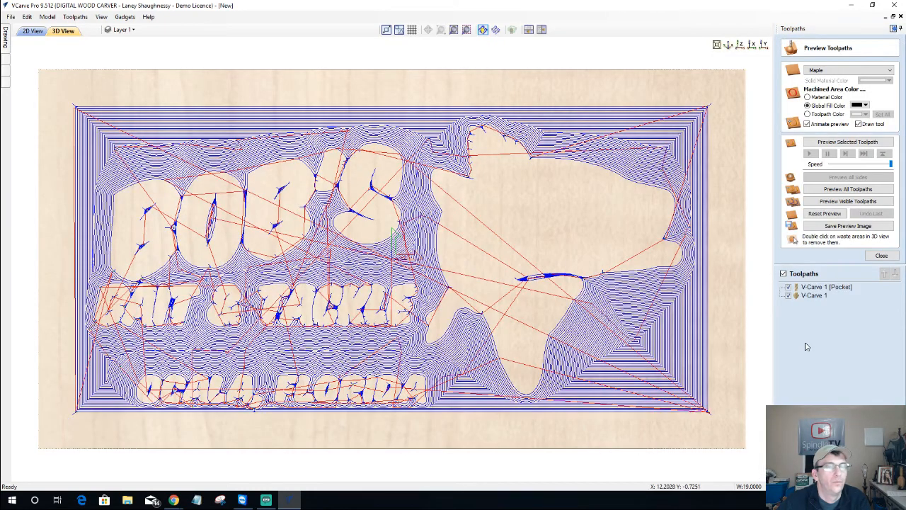
left_click(33, 30)
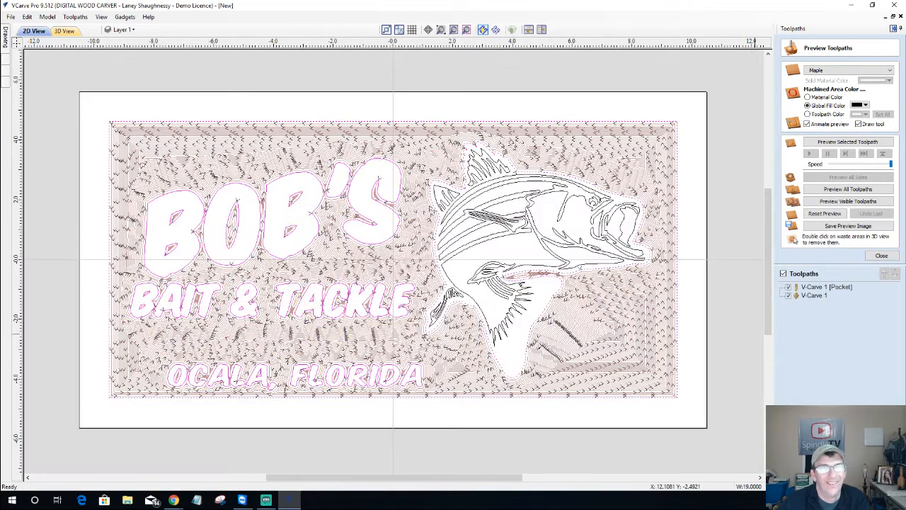
double_click(811, 288)
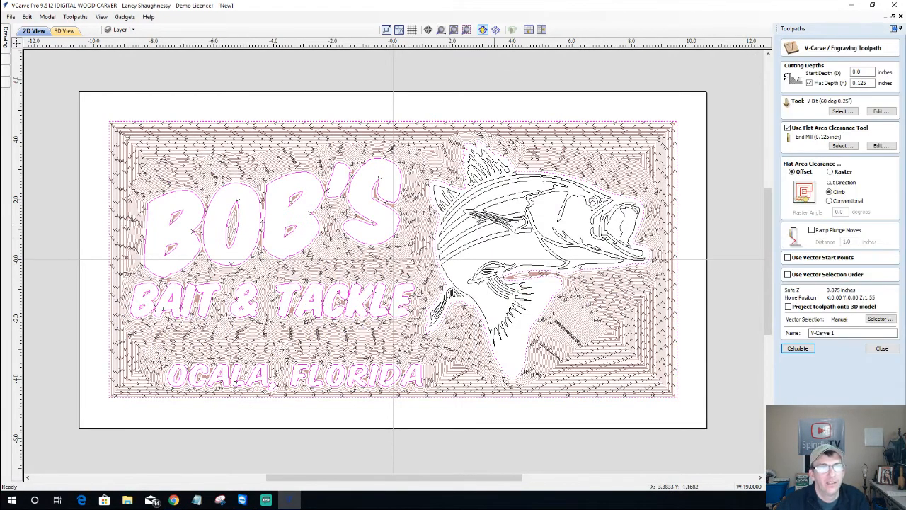
left_click(880, 348)
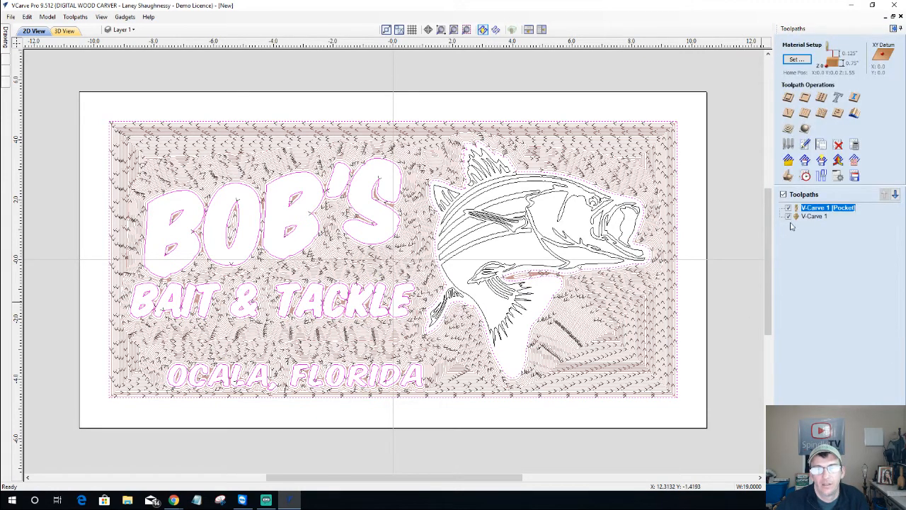
left_click(783, 195)
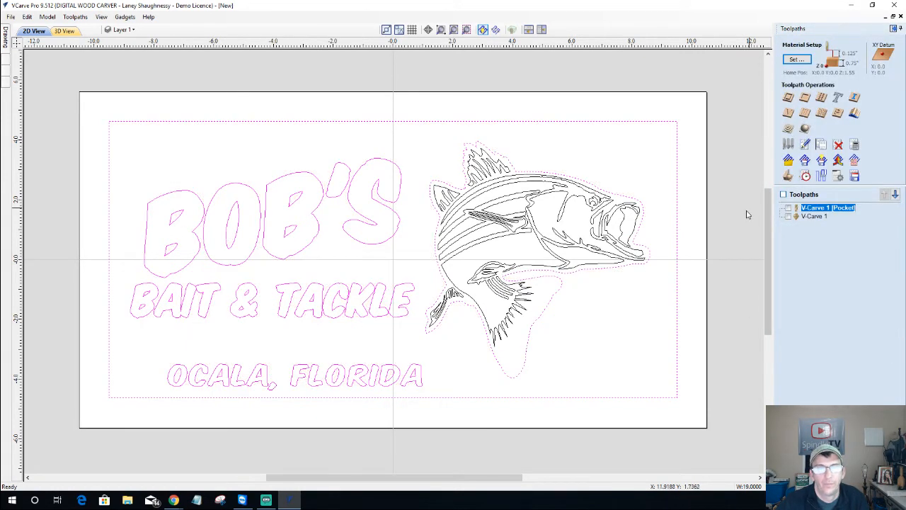
Reopen V-Carve 1 [Pocket], drag-select every vector including the fish, and recalculate
double_click(821, 207)
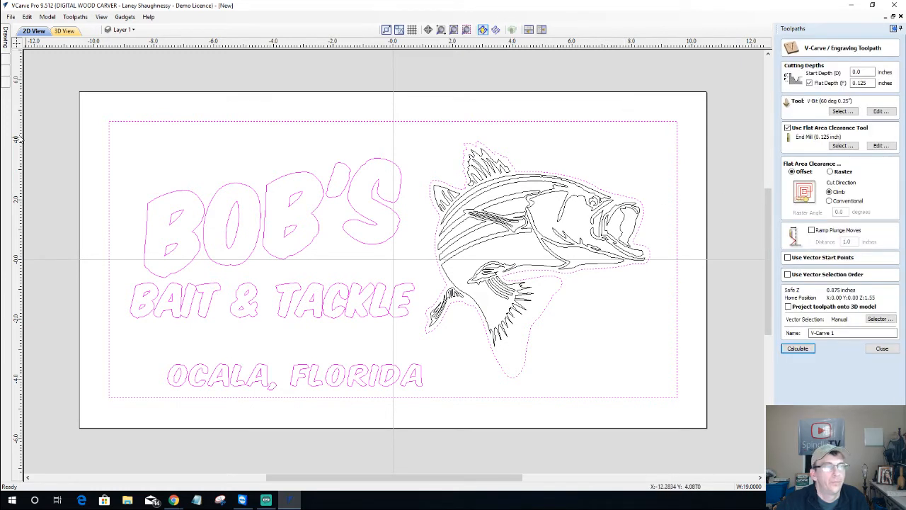
left_click_drag(88, 97, 695, 411)
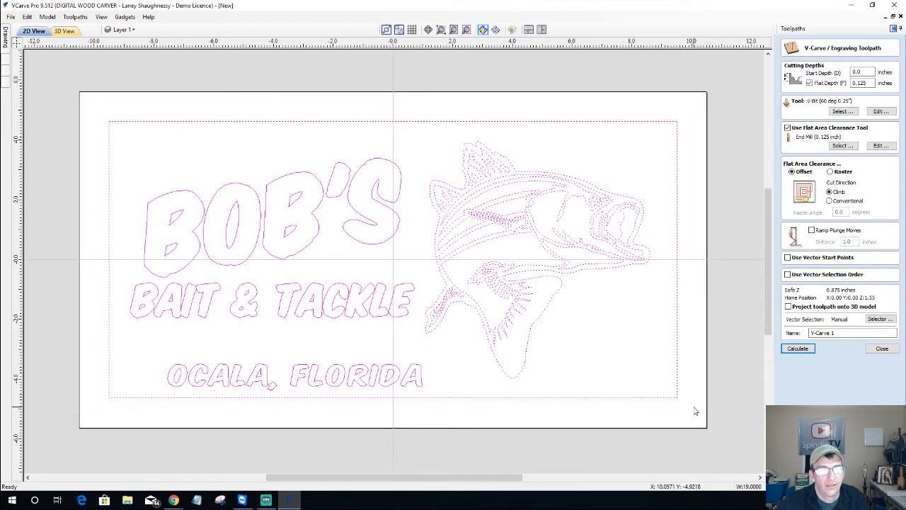
left_click(804, 350)
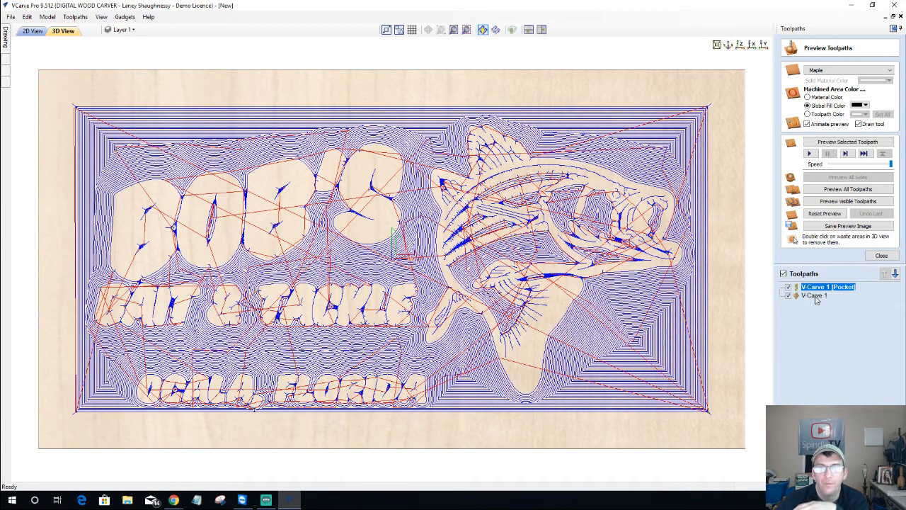
Preview the visible toolpaths and tilt the 3D view to inspect the carved maple sign
left_click(835, 202)
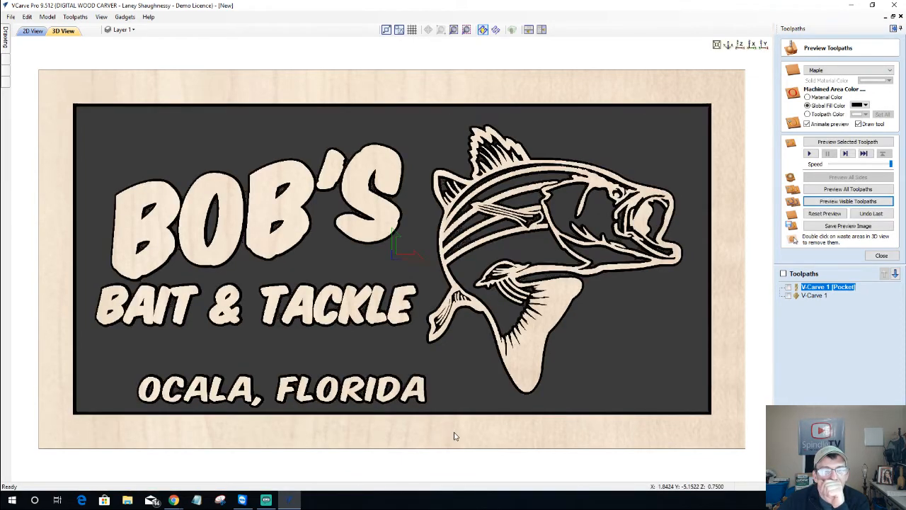
left_click_drag(453, 433, 519, 341)
scroll(520, 342, "up", 3)
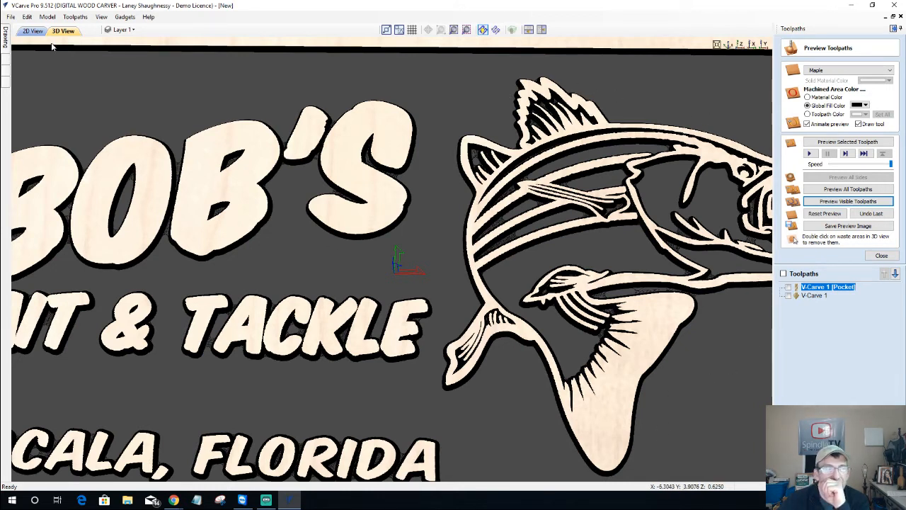
Back in 2D, select the fish outline and open Offset Vectors, set 0.125 inches inwards
left_click(32, 30)
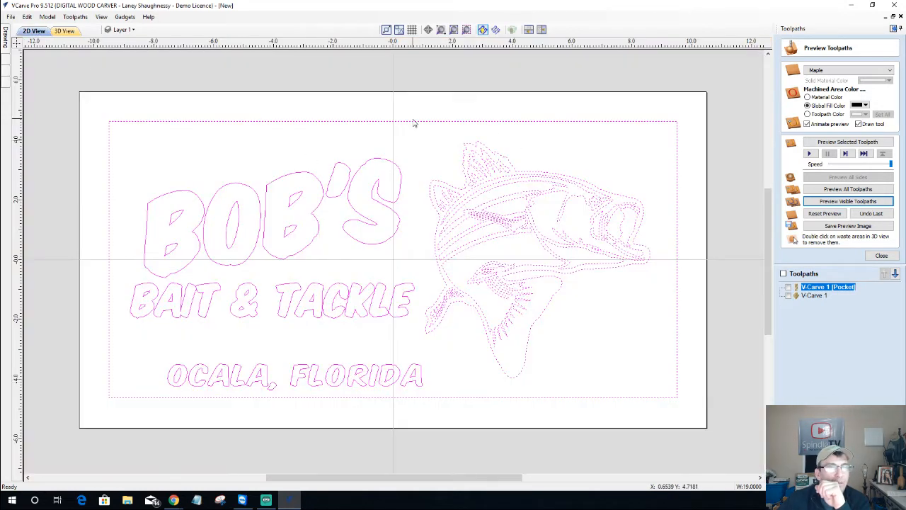
left_click(430, 158)
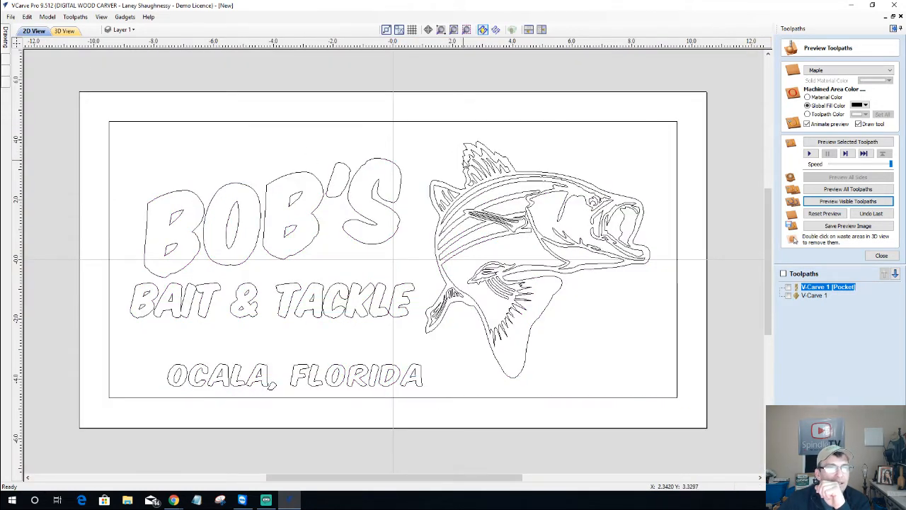
left_click(462, 161)
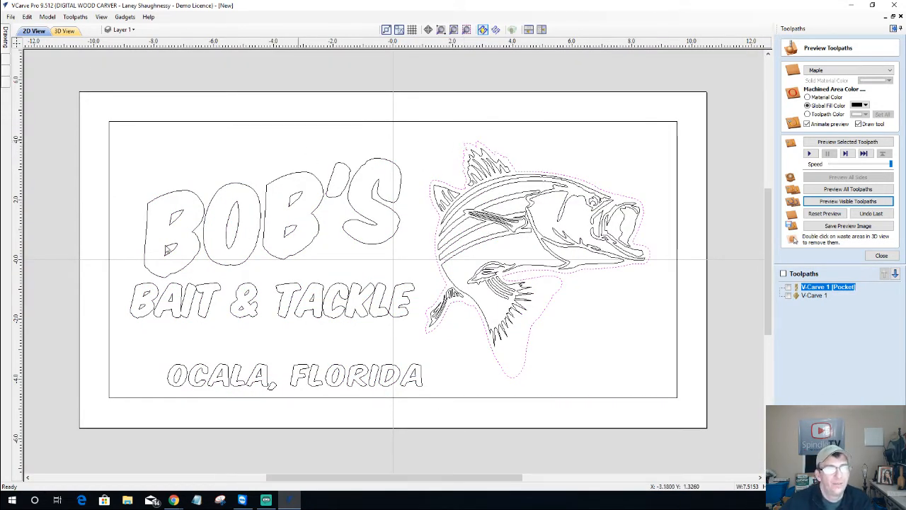
mouse_move(7, 39)
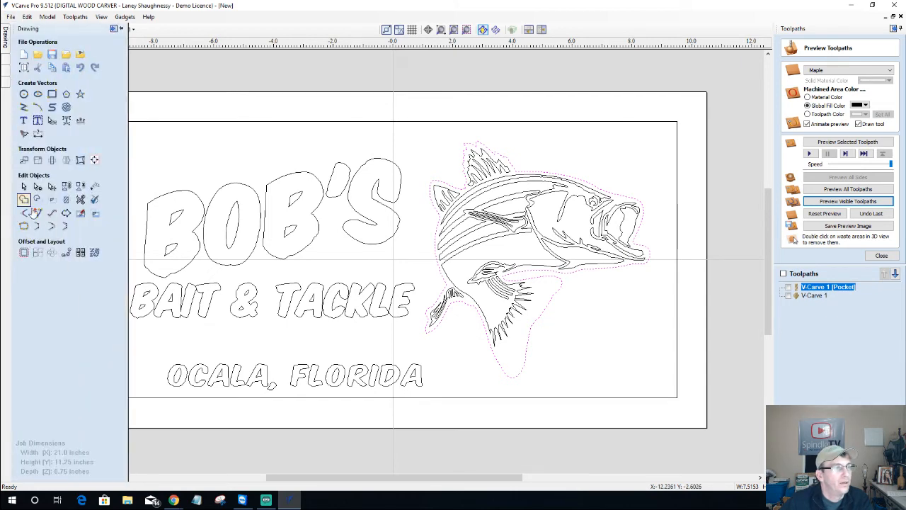
left_click(23, 253)
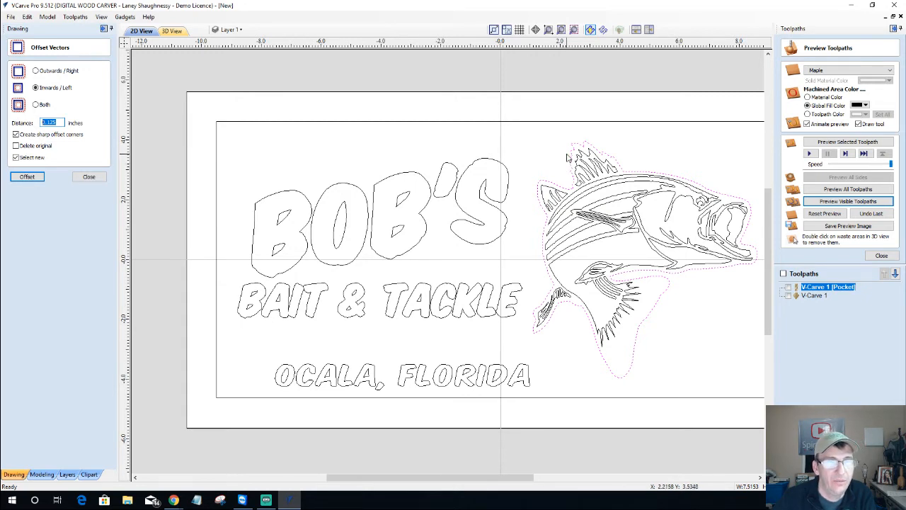
Briefly show the Texture Offset layer to check its outlines, then hide it again
left_click(236, 31)
left_click(228, 82)
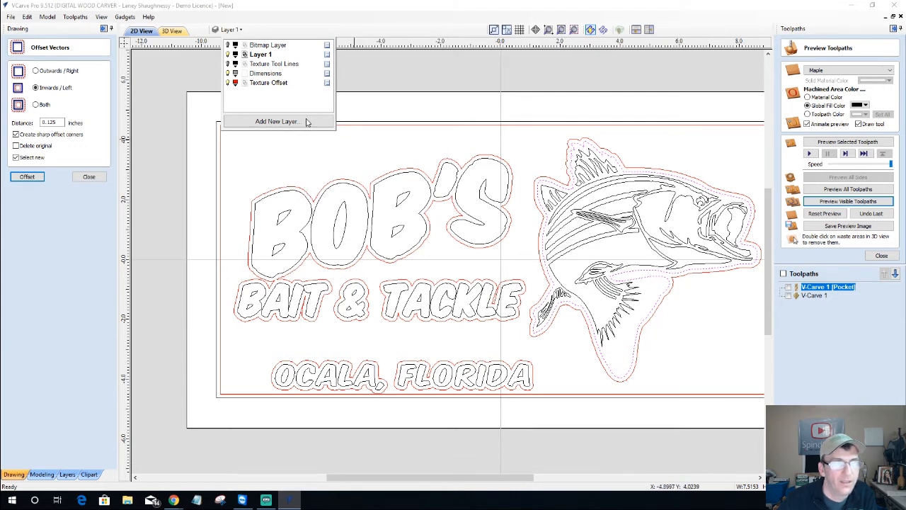
left_click(196, 88)
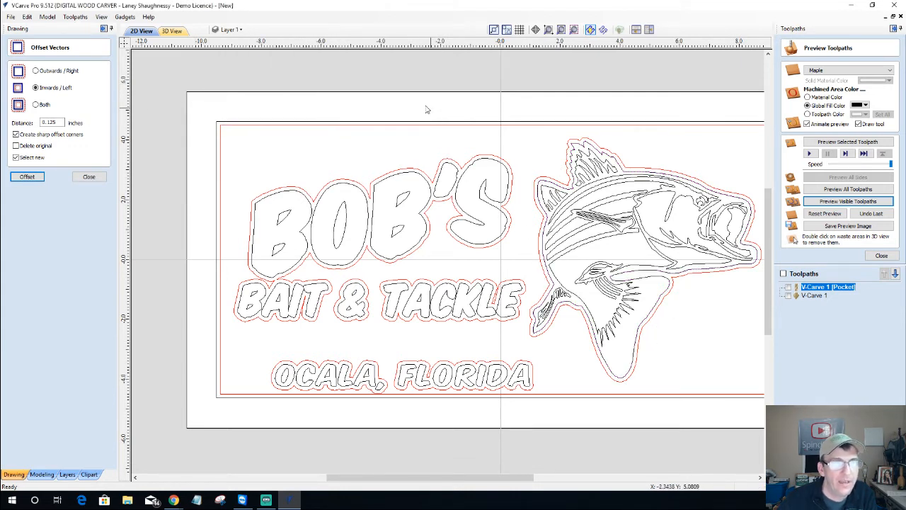
left_click(235, 29)
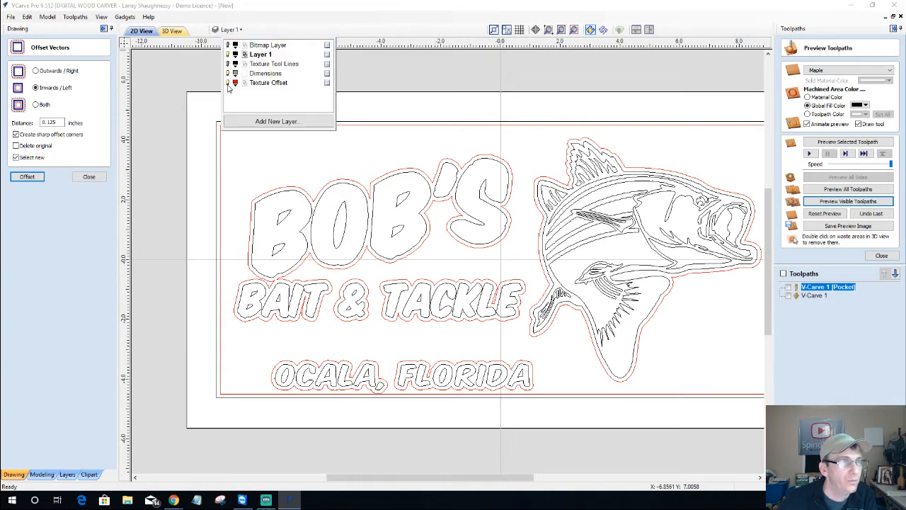
left_click(228, 82)
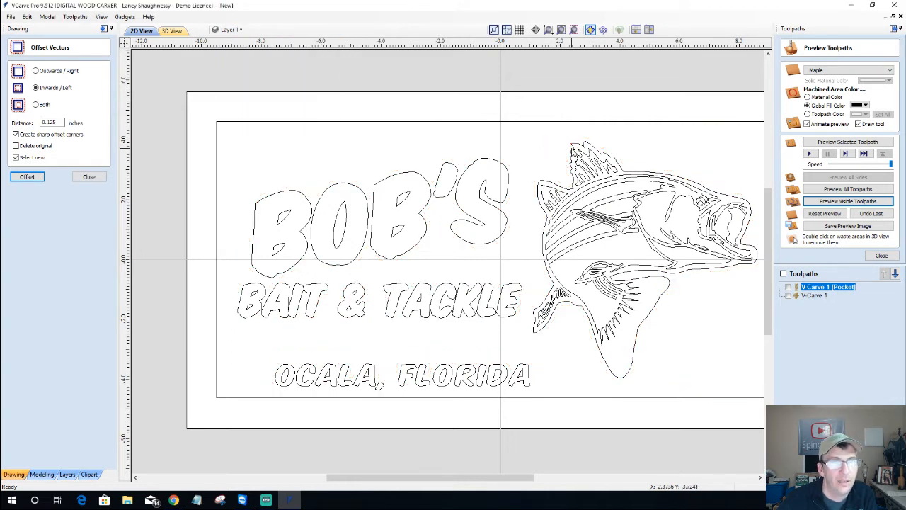
Select the fish outline and create an outward offset around it
left_click(575, 150)
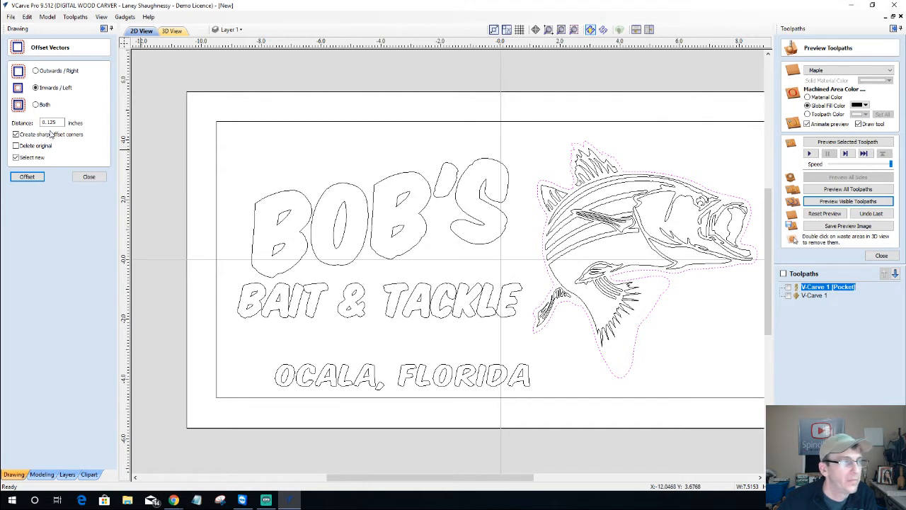
left_click(36, 71)
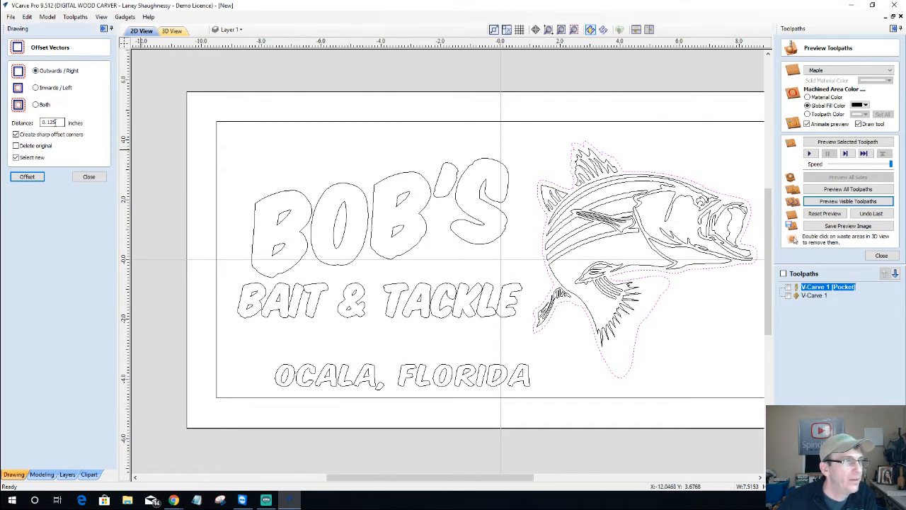
type(".06")
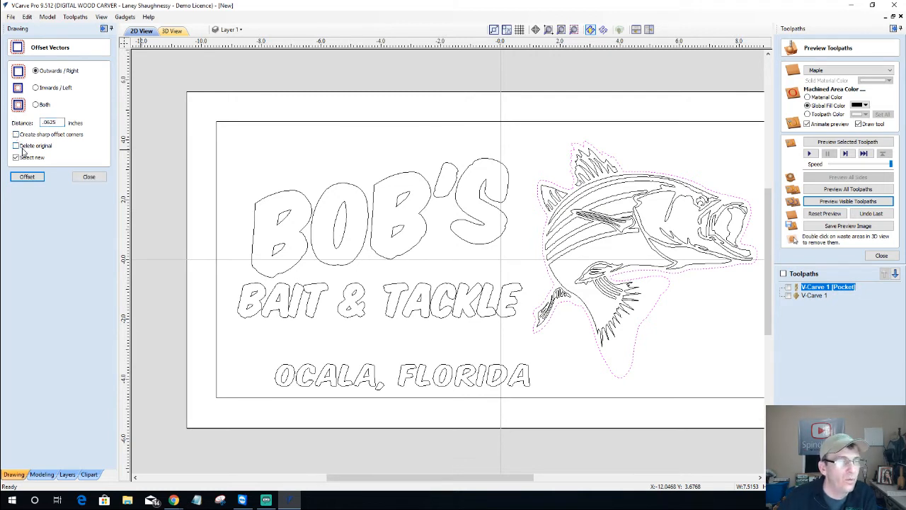
left_click(27, 177)
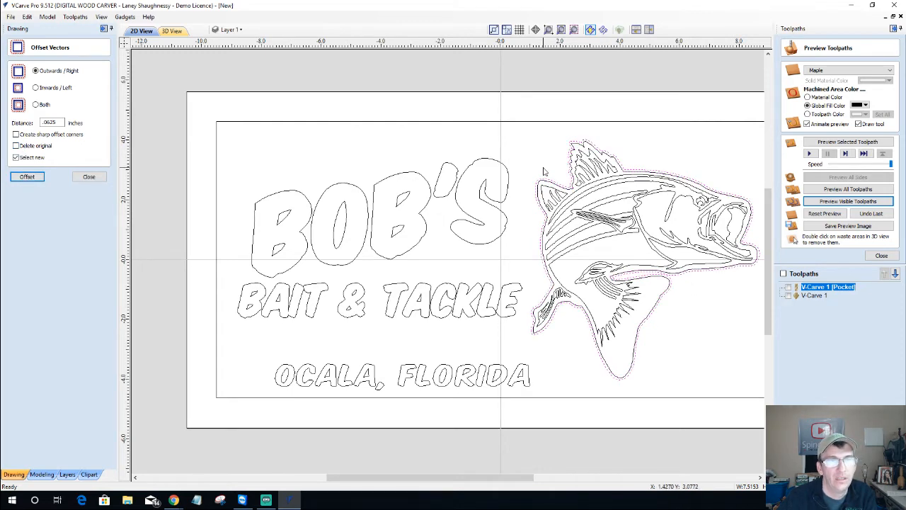
scroll(552, 198, "up", 3)
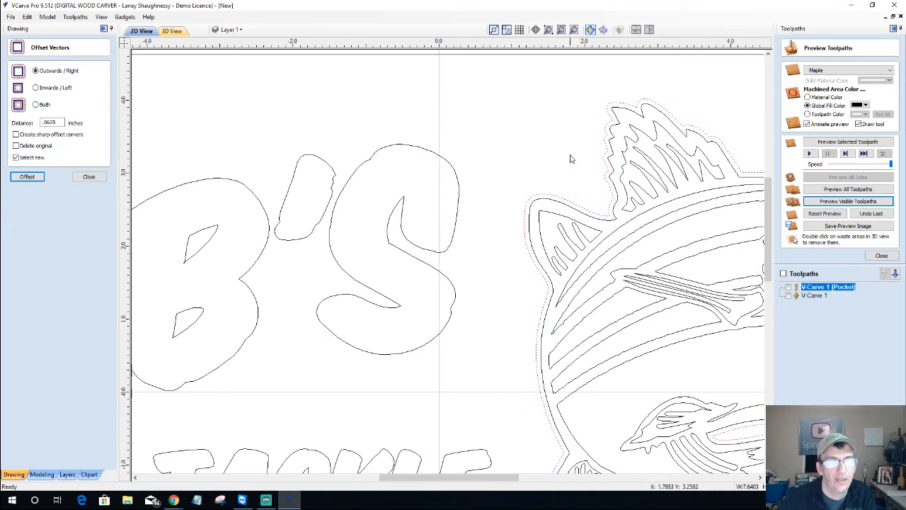
scroll(571, 159, "down", 4)
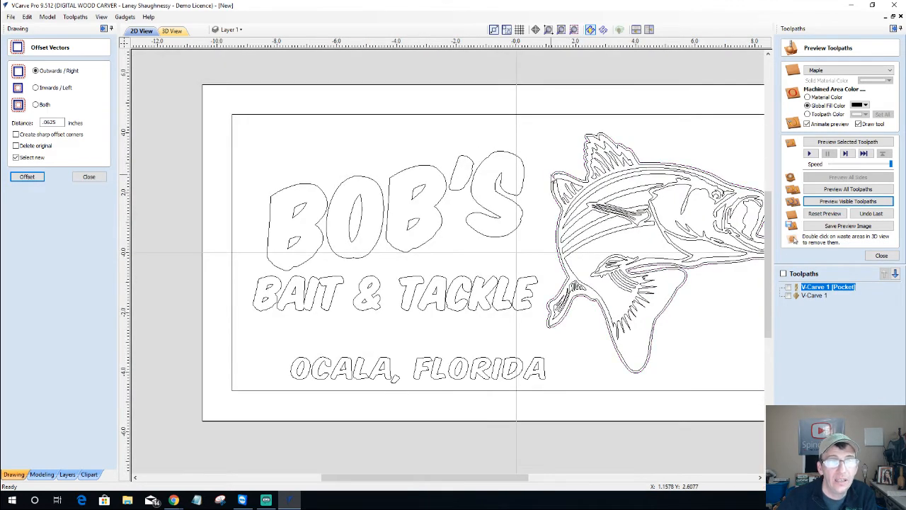
Make Texture Offset the active layer and offset the fish outline outward by 0.125 inches
left_click(231, 29)
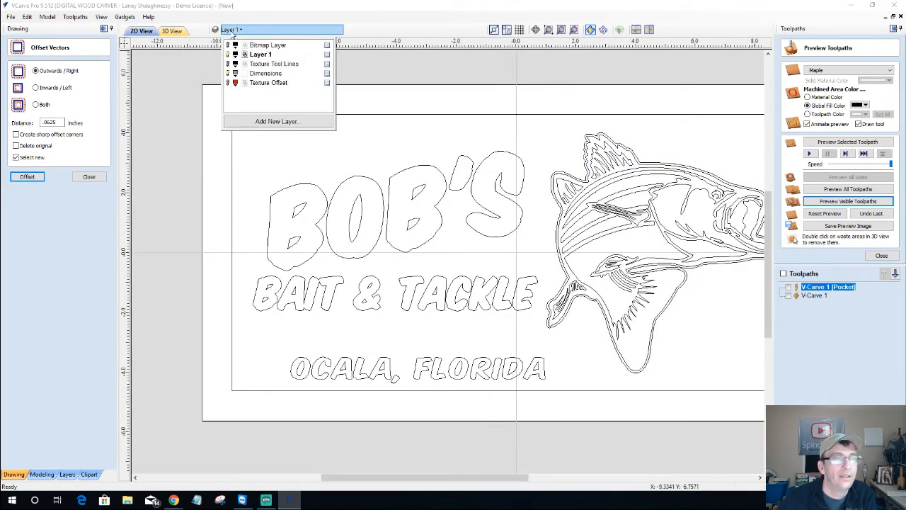
left_click(227, 83)
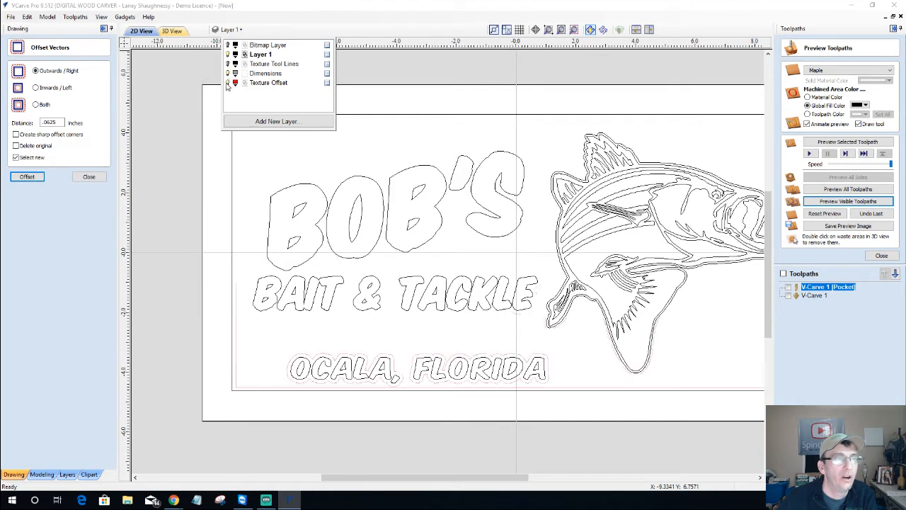
left_click(269, 83)
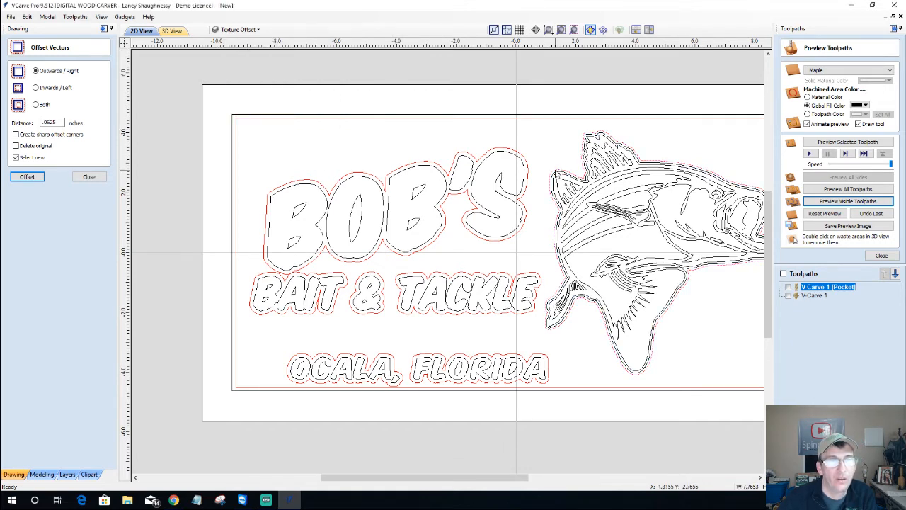
scroll(555, 169, "up", 1)
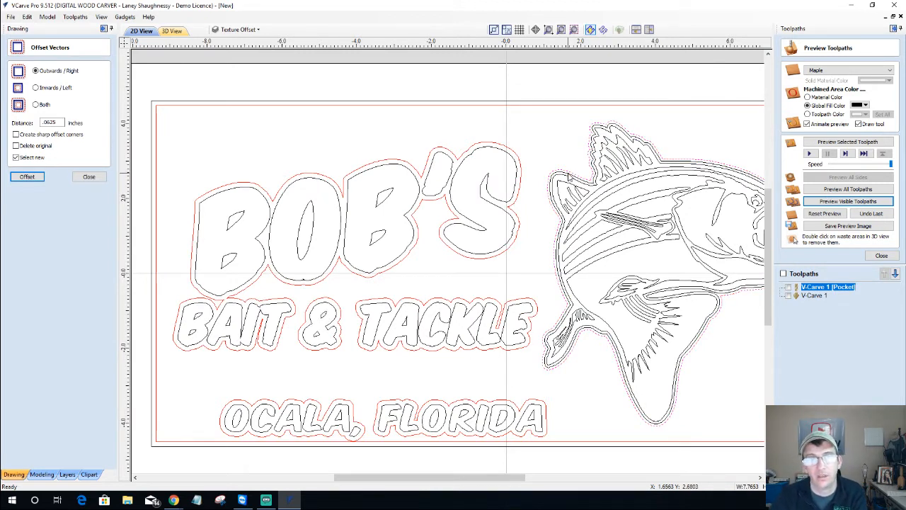
left_click(594, 140)
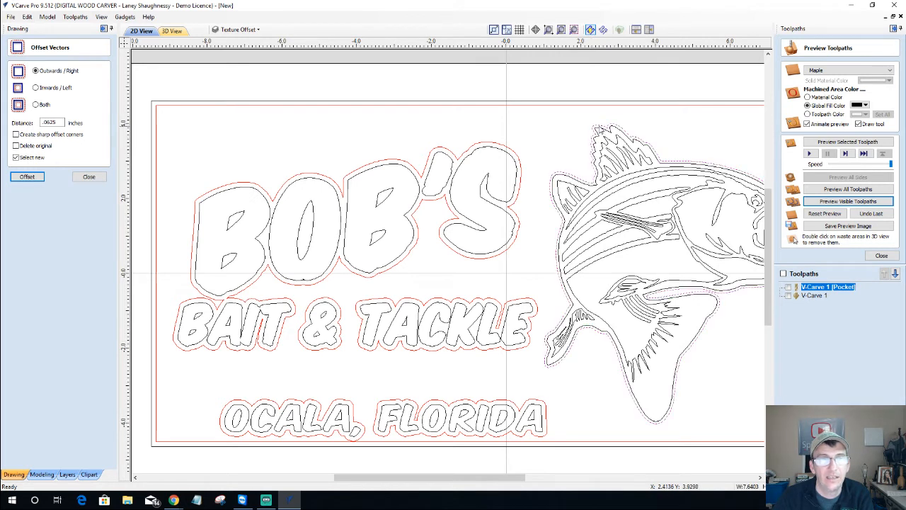
left_click(57, 122)
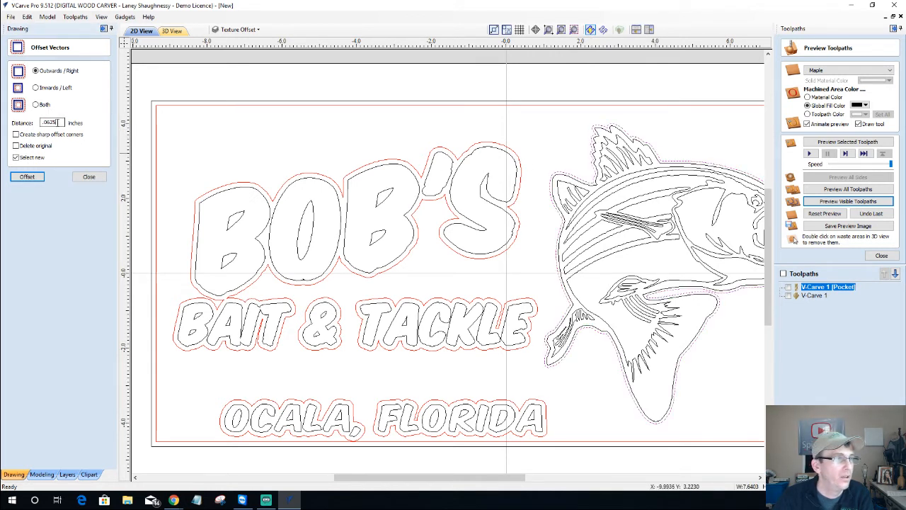
type(".12")
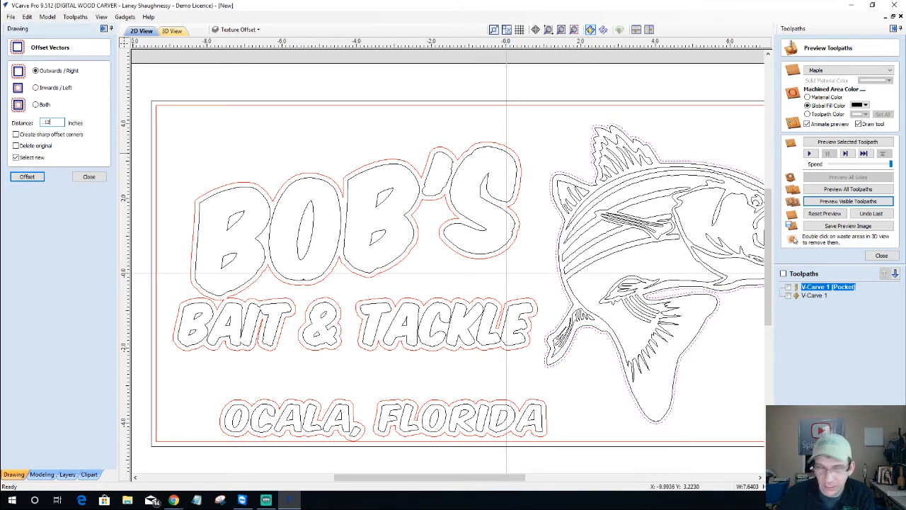
type("5")
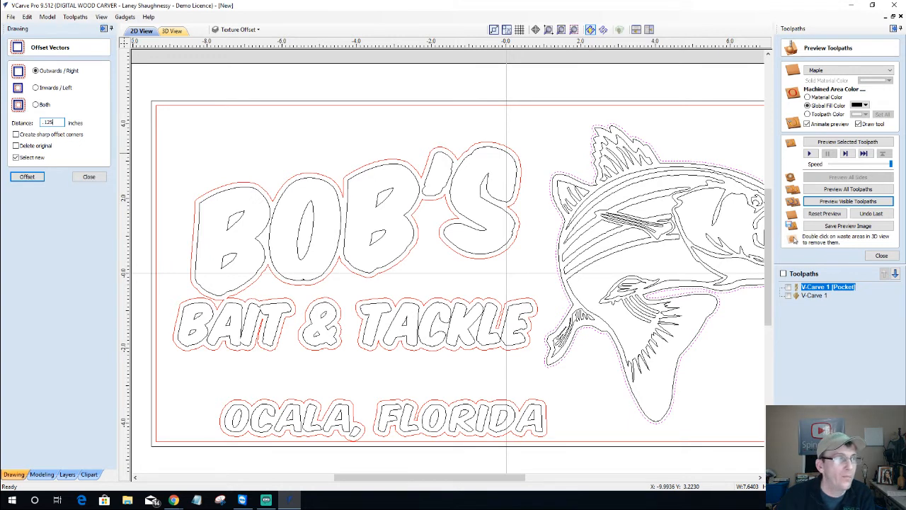
left_click(26, 177)
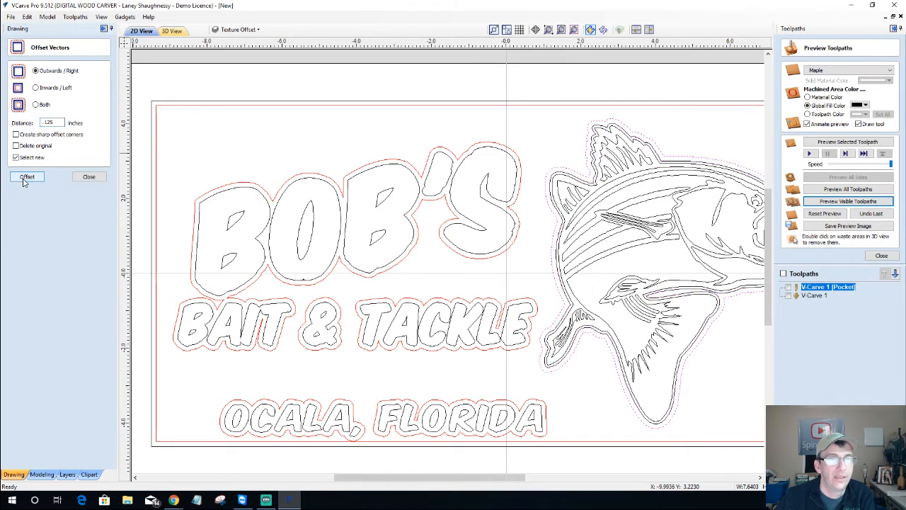
Reselect the red offset outline around the fish and repeat the offset
left_click(385, 132)
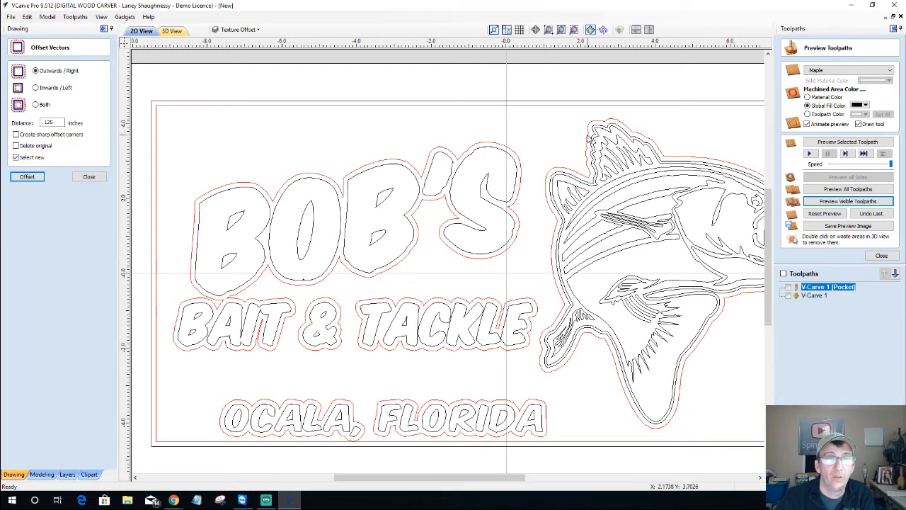
left_click(587, 140)
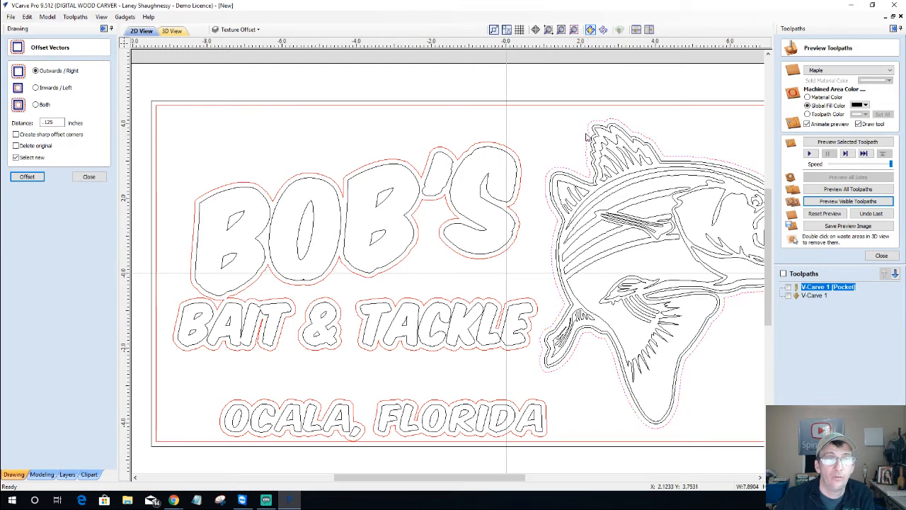
left_click(241, 30)
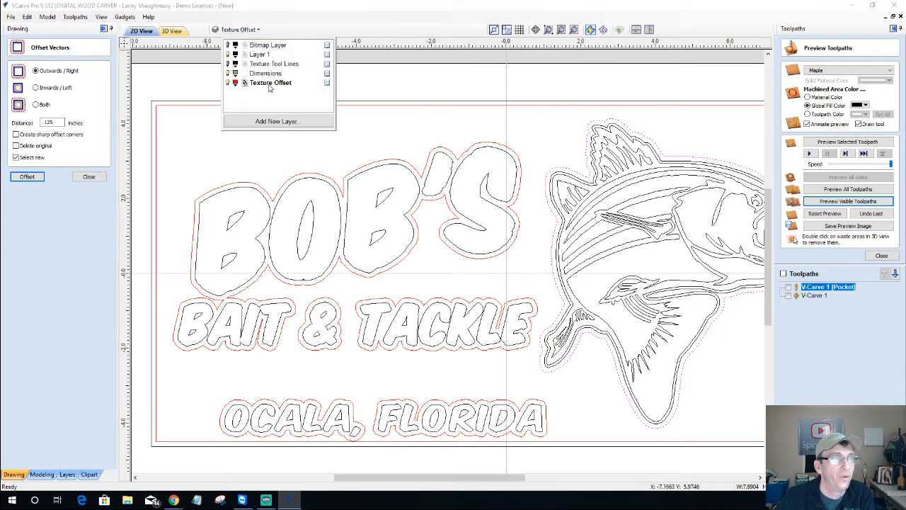
left_click(221, 149)
left_click(220, 149)
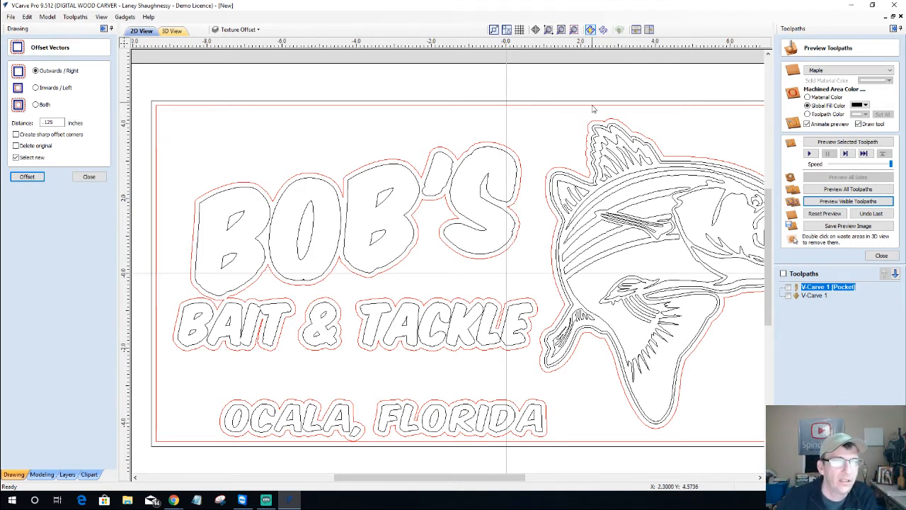
left_click(586, 150)
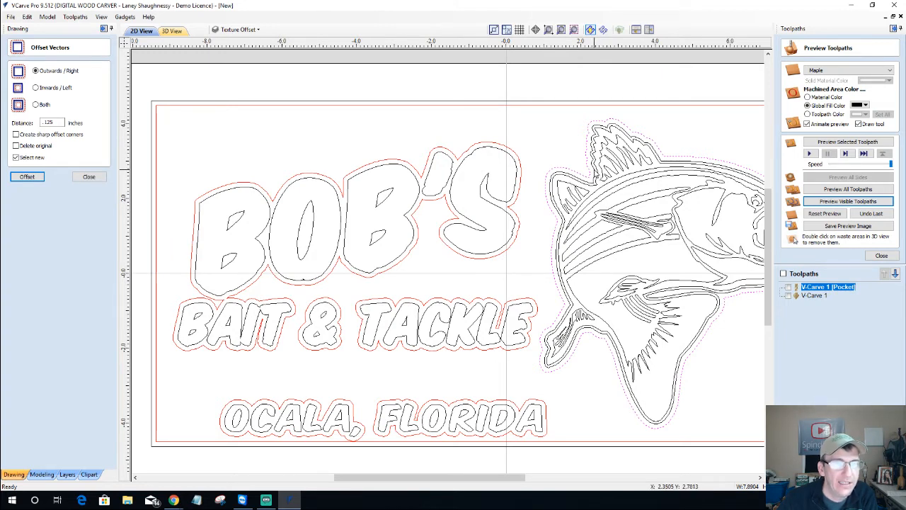
key("Return")
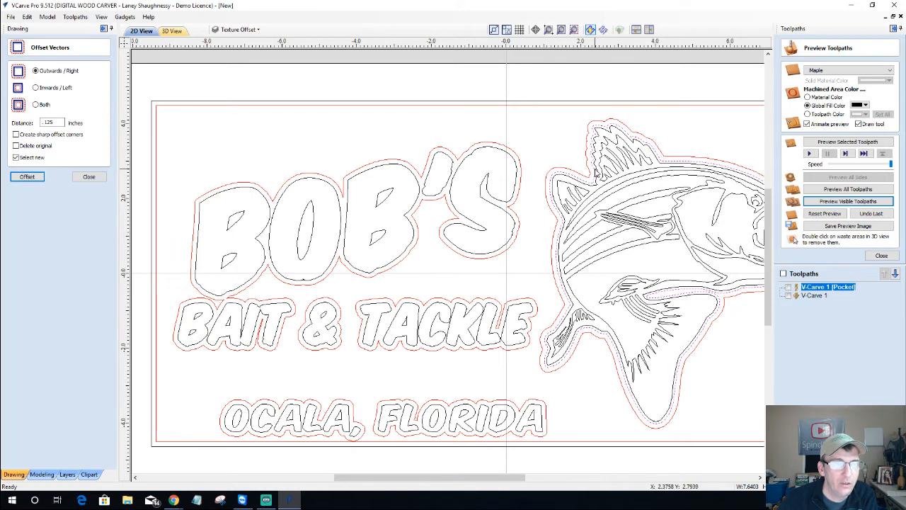
Zoom in on the fin to compare the inner fish outline with its offset, then close the Offset form
scroll(598, 175, "up", 2)
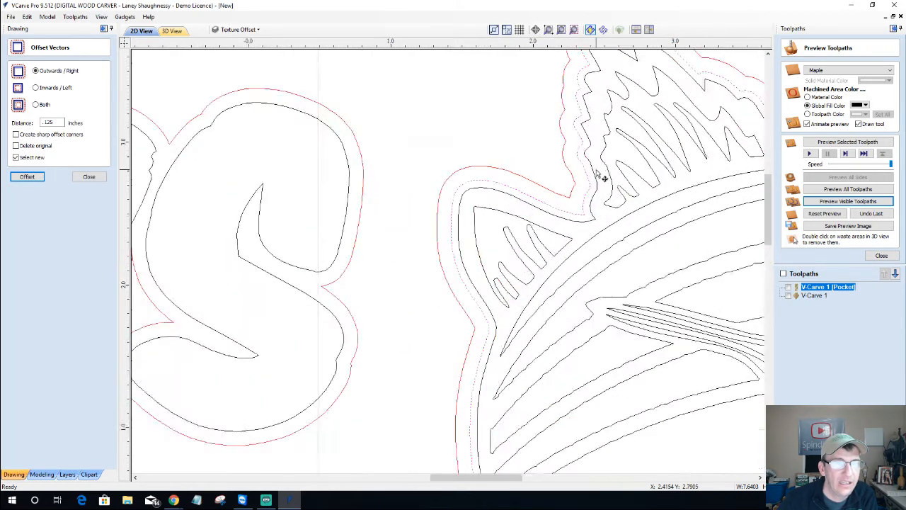
scroll(598, 176, "up", 1)
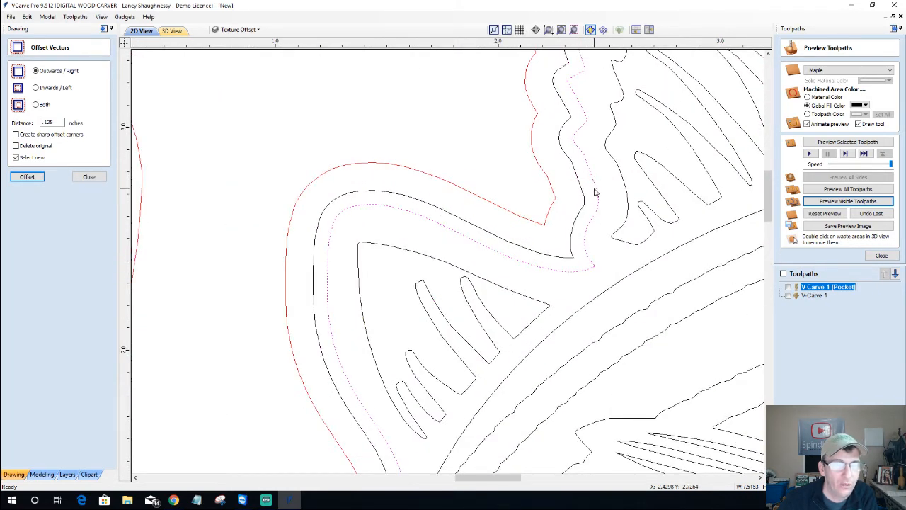
left_click(582, 188)
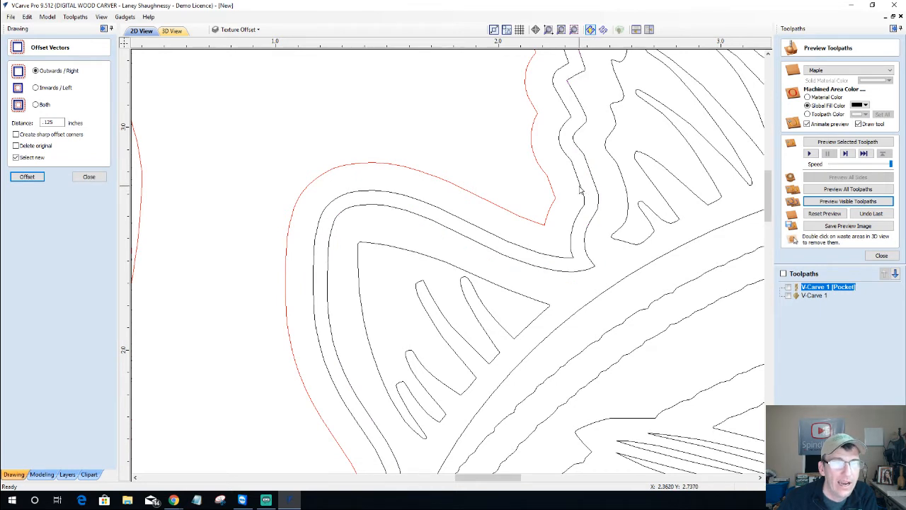
left_click(580, 189)
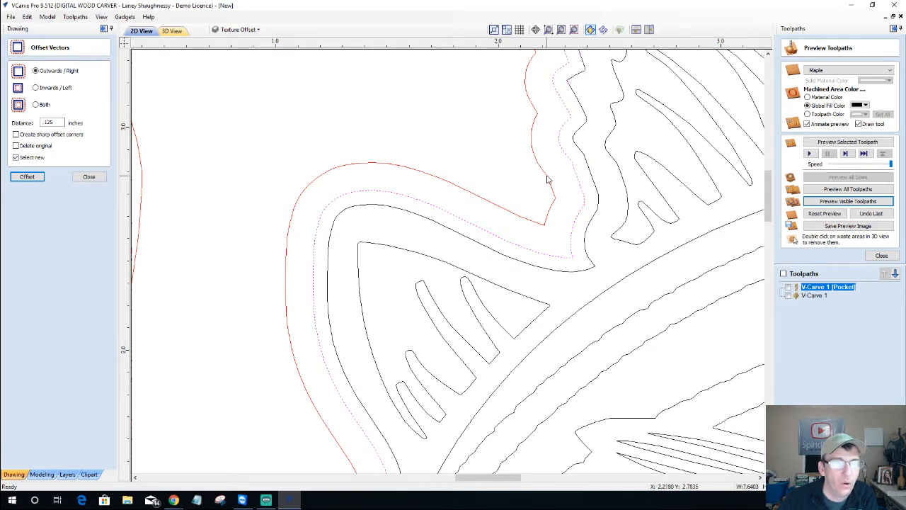
left_click(546, 179)
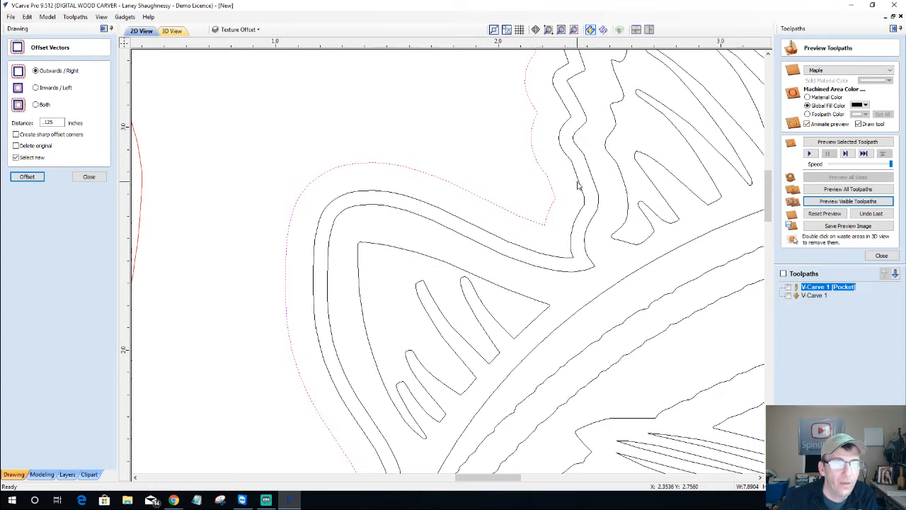
left_click(581, 180)
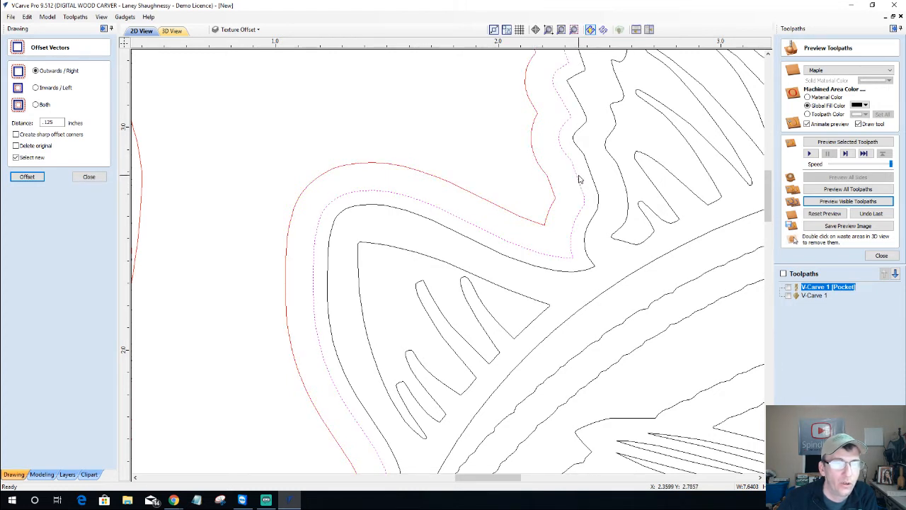
scroll(535, 164, "down", 2)
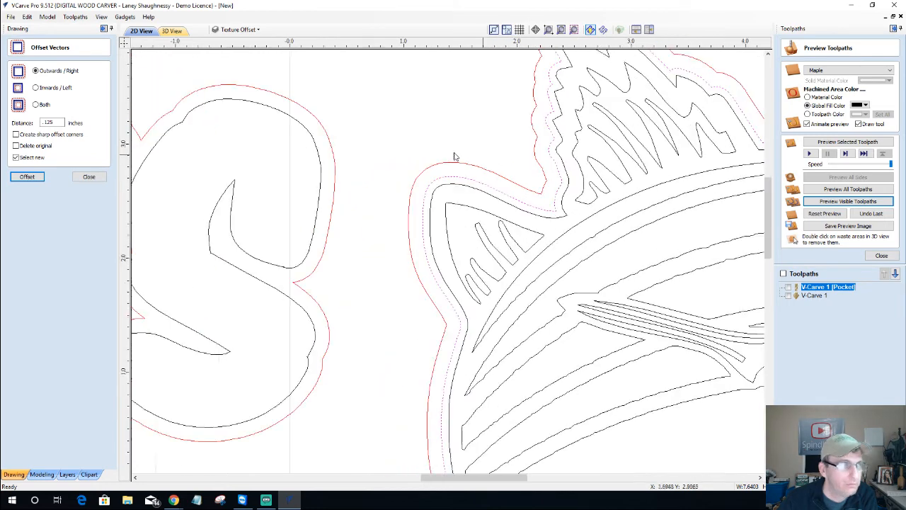
left_click(89, 176)
scroll(381, 156, "down", 1)
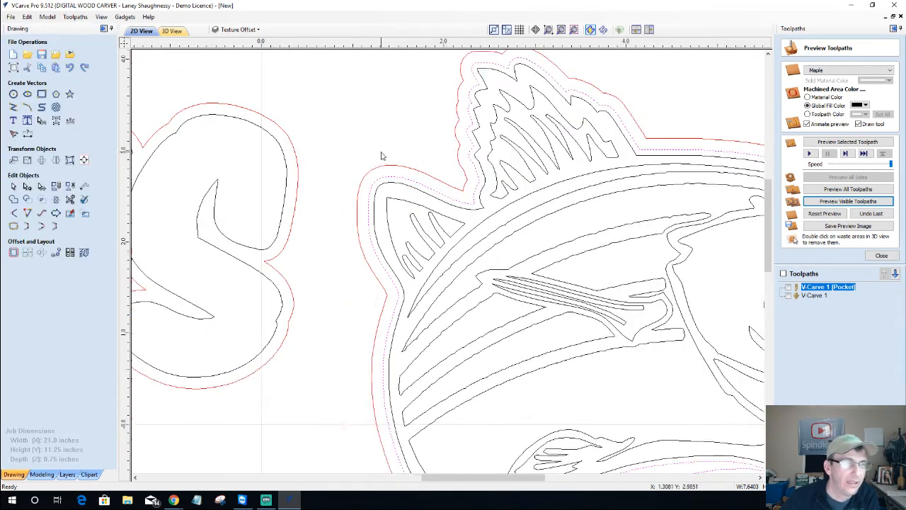
Hide the Texture Offset layer and make Layer 1 the active layer
scroll(381, 156, "down", 5)
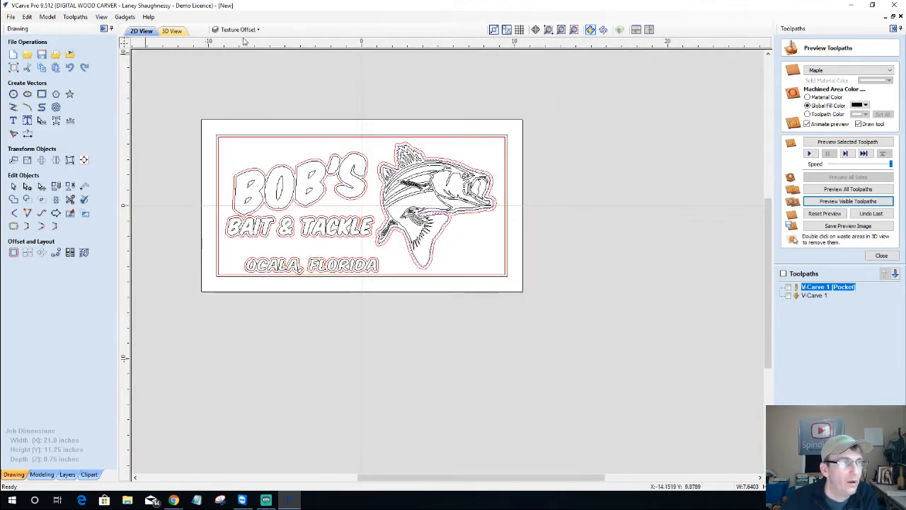
left_click(249, 29)
left_click(227, 83)
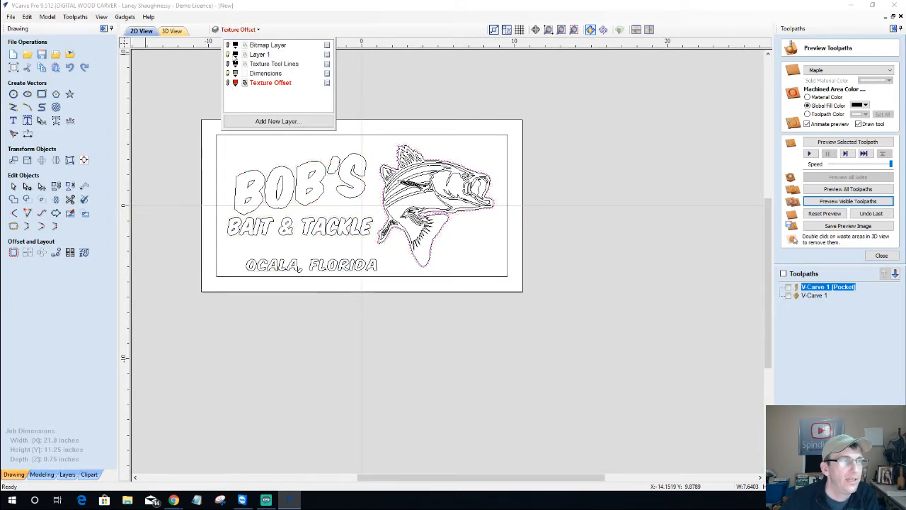
left_click(259, 54)
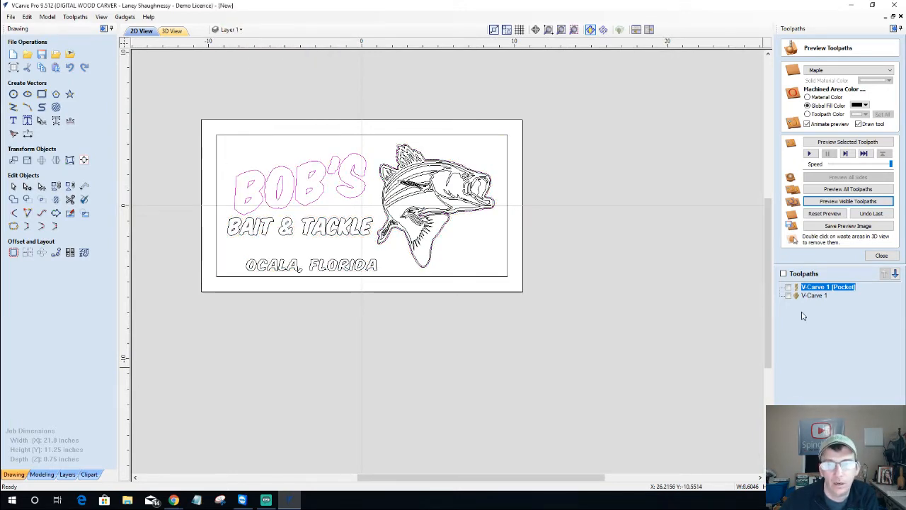
Open the V-Carve 1 toolpath form, reselect the lettering and fish vectors, then close it
double_click(823, 287)
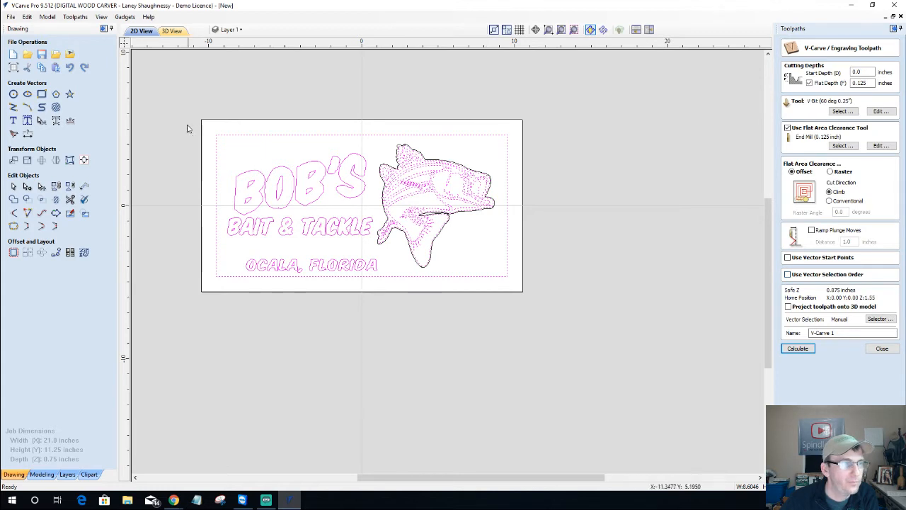
left_click_drag(209, 118, 498, 228)
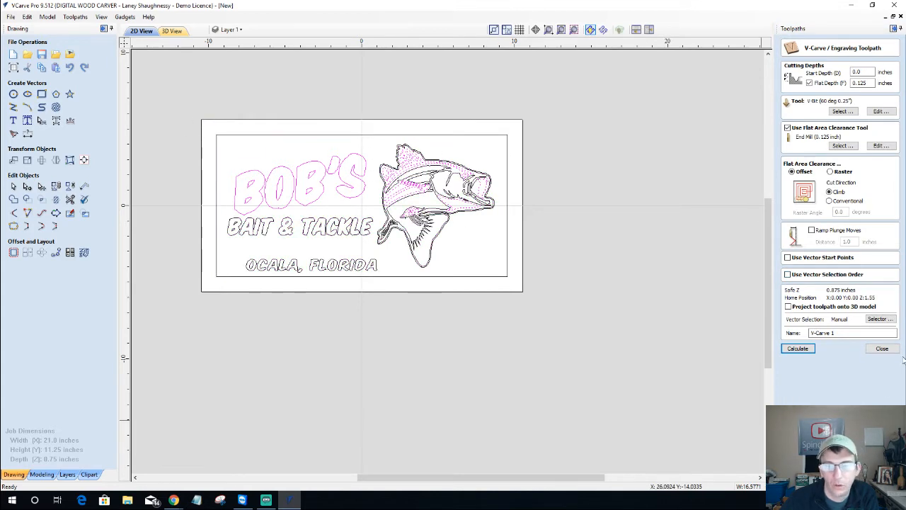
left_click(880, 353)
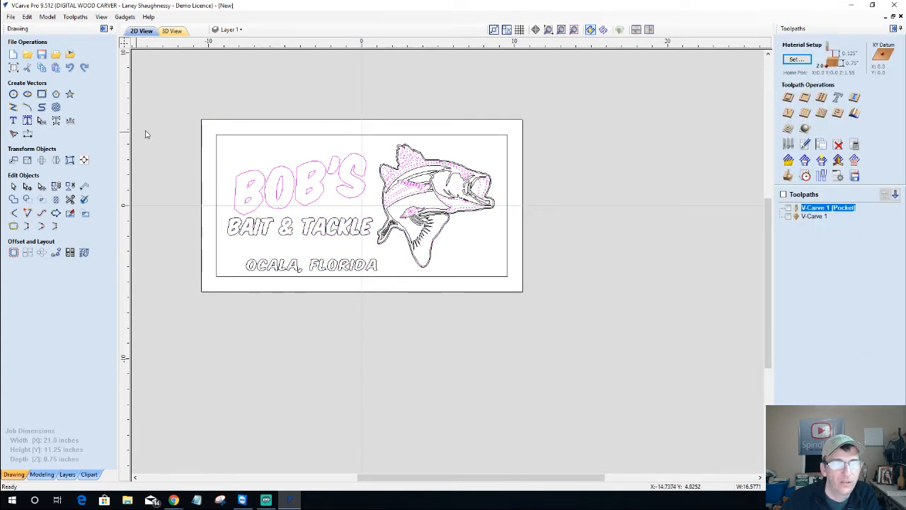
mouse_move(839, 211)
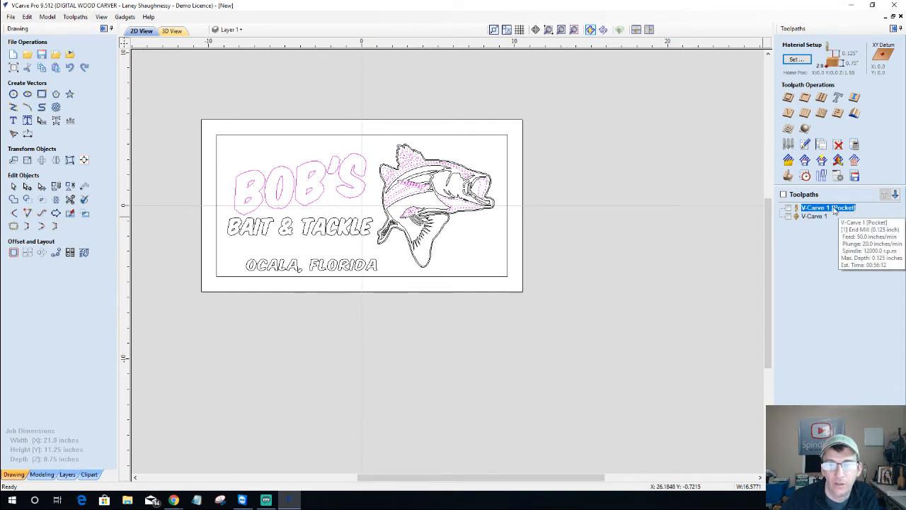
Edit V-Carve 1, add the fish's outer offset outline to its vectors, and recalculate
double_click(835, 209)
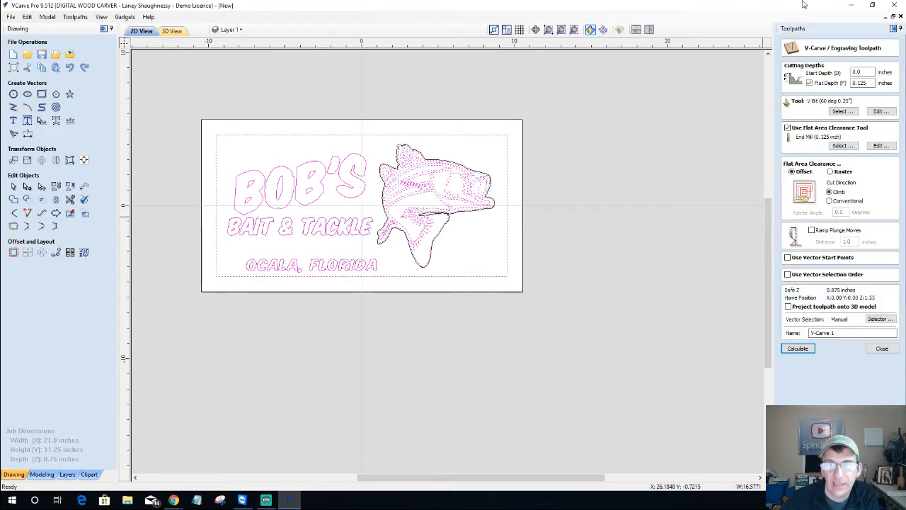
left_click(880, 348)
right_click(808, 211)
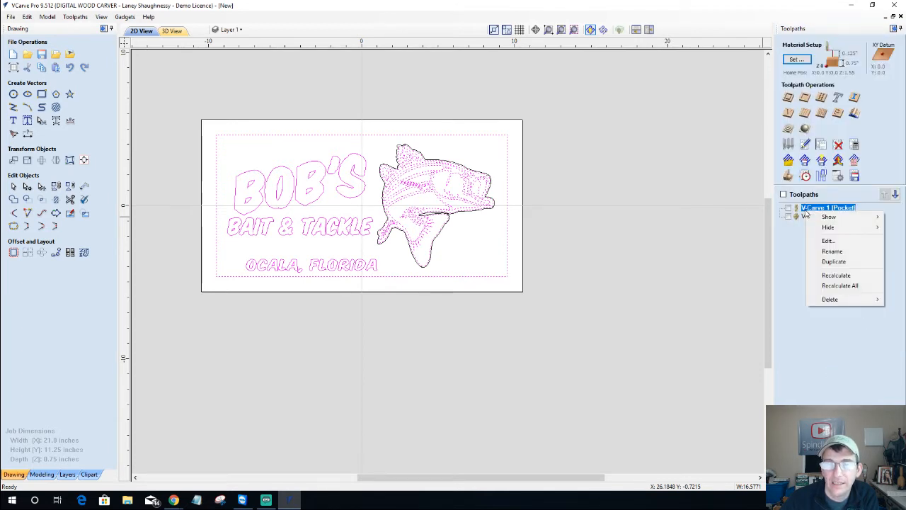
left_click(827, 241)
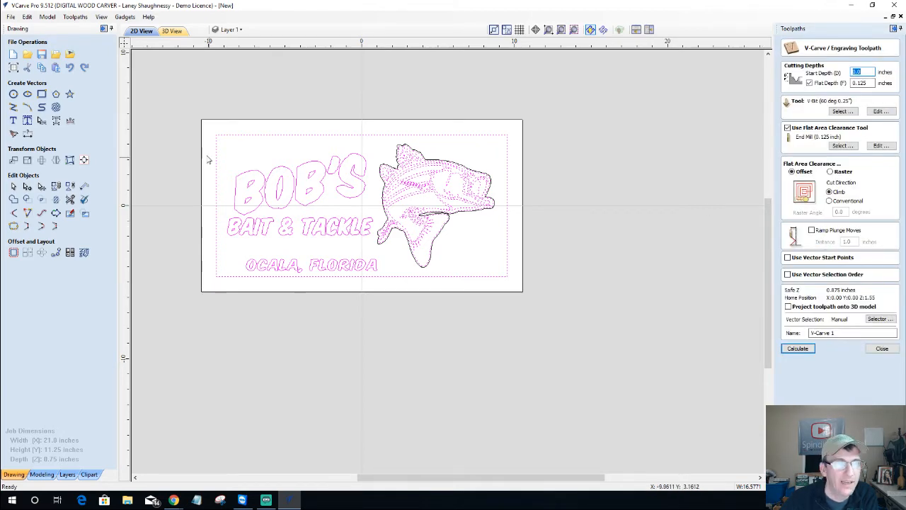
scroll(396, 184, "up", 5)
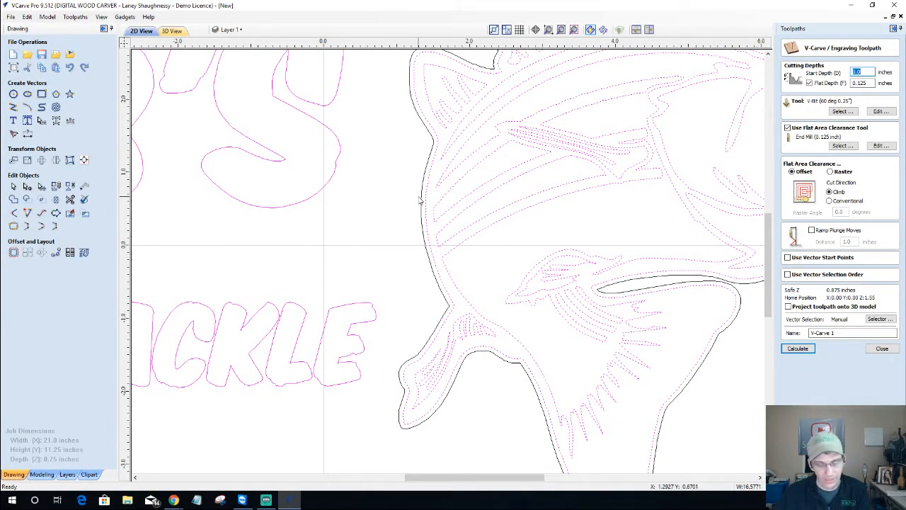
left_click(429, 163)
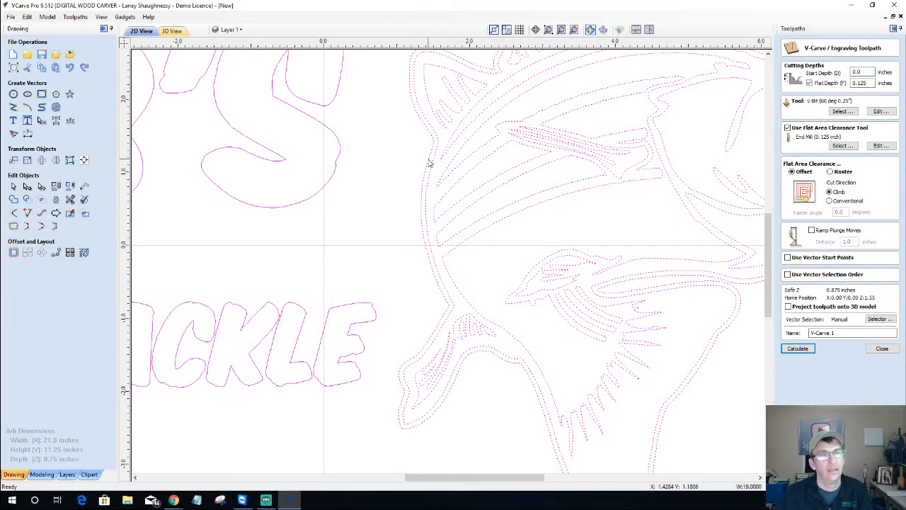
scroll(429, 163, "down", 2)
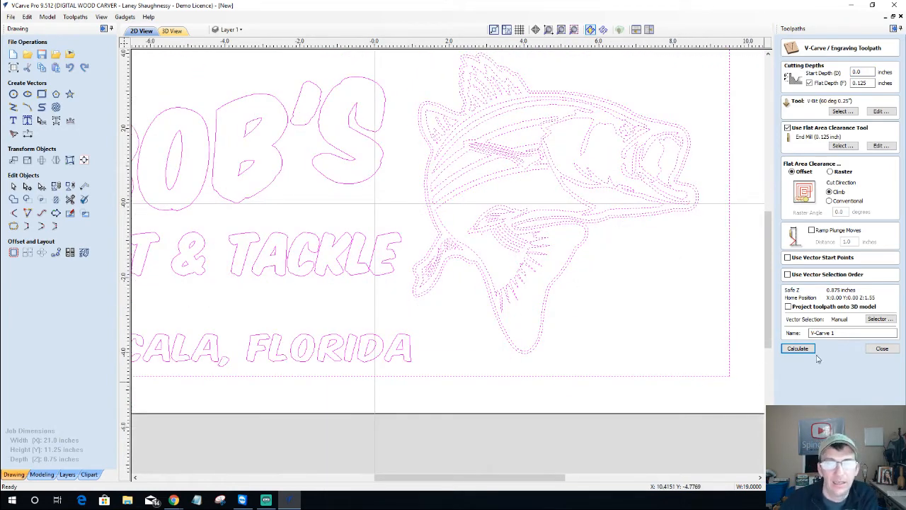
left_click(797, 348)
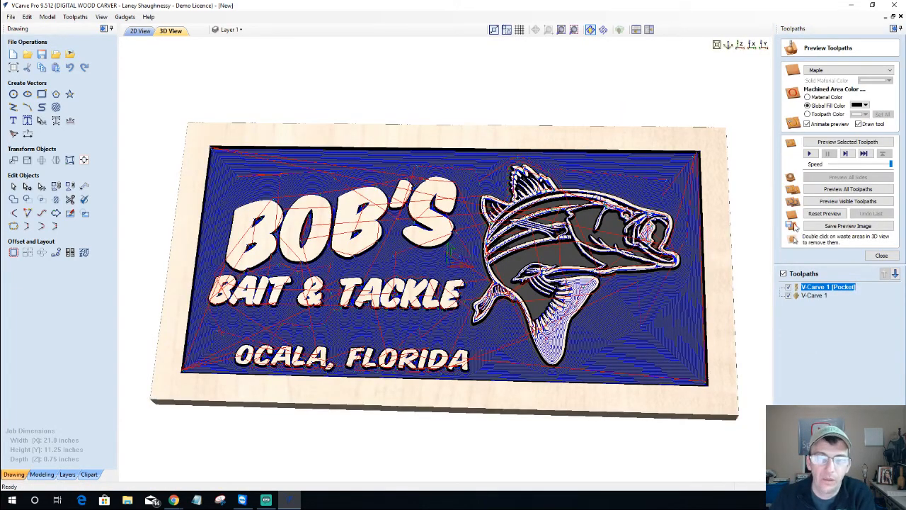
Make V-Carve 1 visible alongside the pocket toolpath and run the preview simulation
left_click(816, 213)
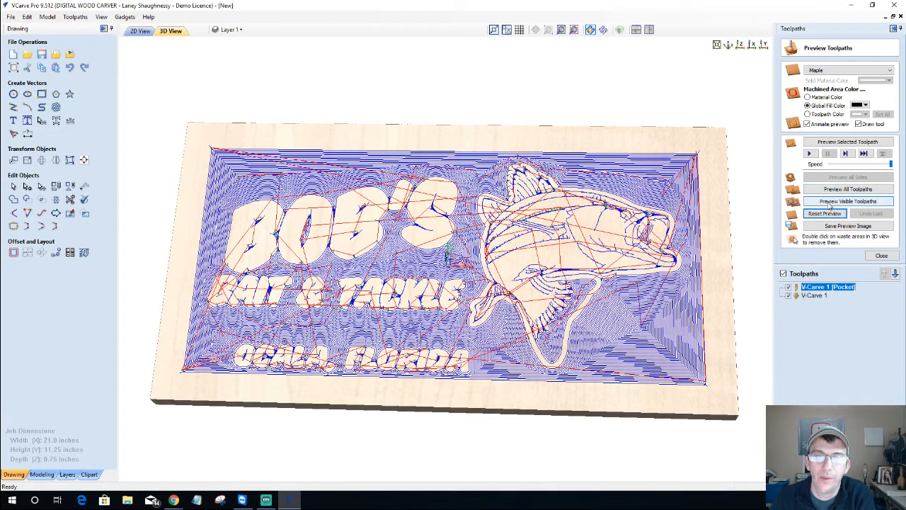
left_click(788, 295)
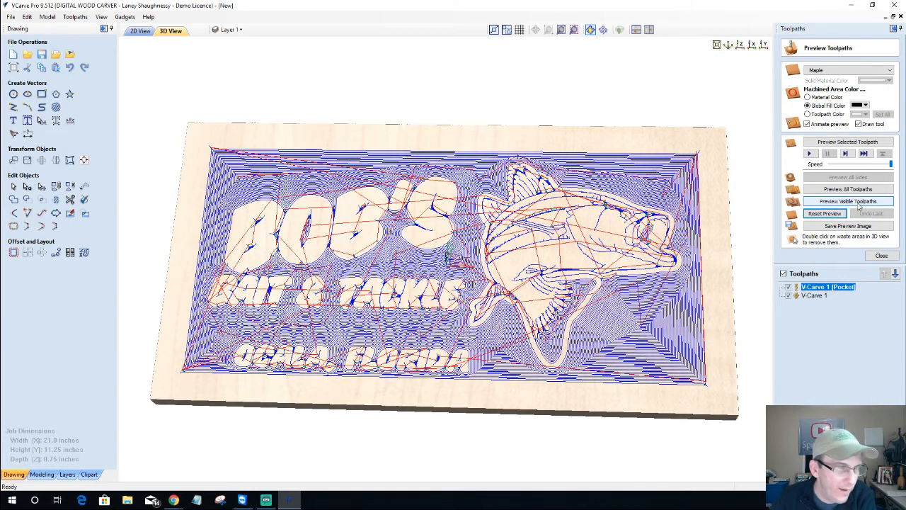
left_click(859, 201)
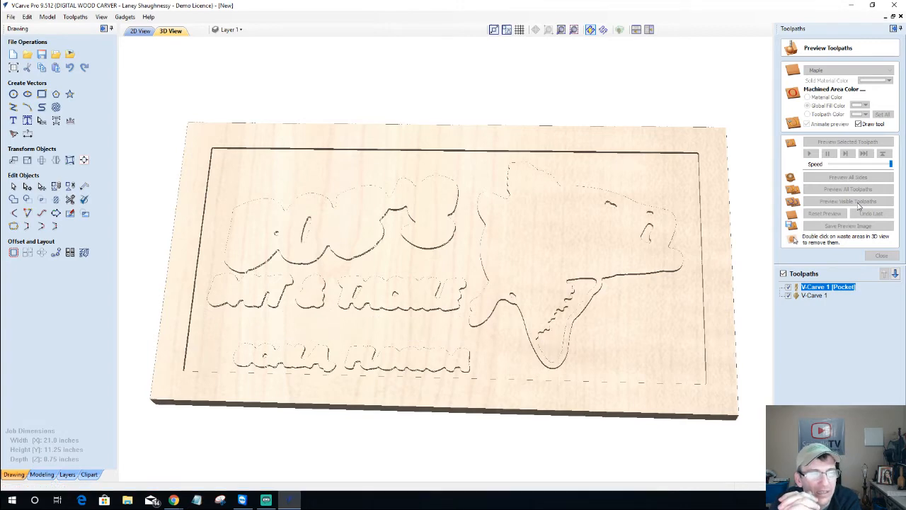
left_click(859, 203)
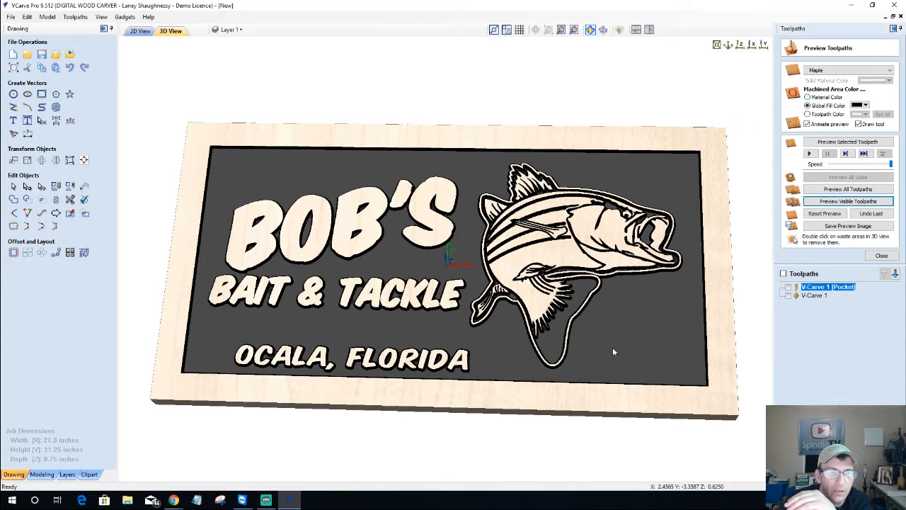
Orbit and zoom the 3D view to inspect the carved sign from several angles
left_click_drag(608, 349, 472, 320)
left_click_drag(474, 324, 509, 300)
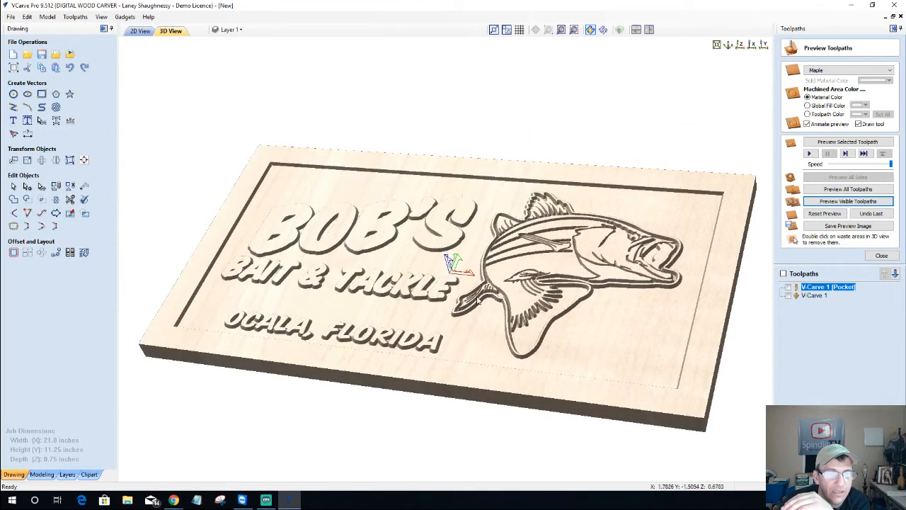
left_click_drag(446, 259, 443, 286)
scroll(442, 286, "up", 2)
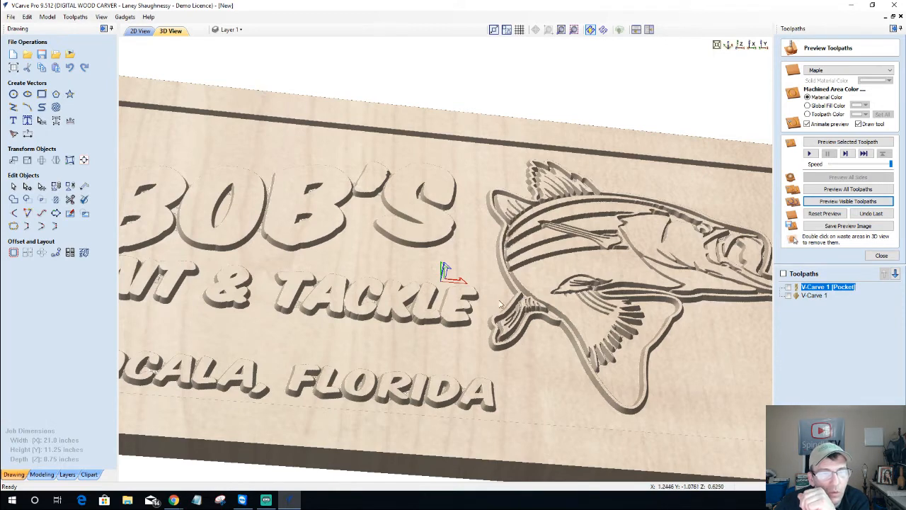
left_click_drag(502, 305, 555, 352)
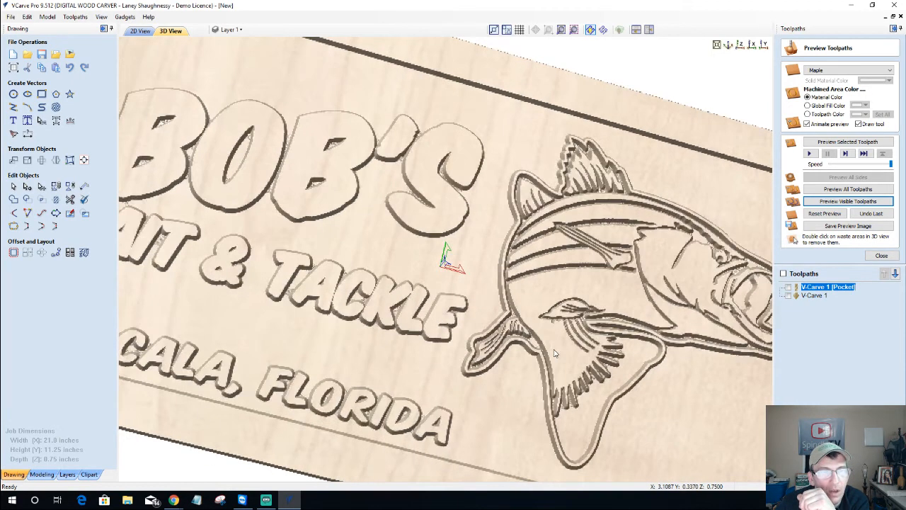
scroll(545, 326, "down", 4)
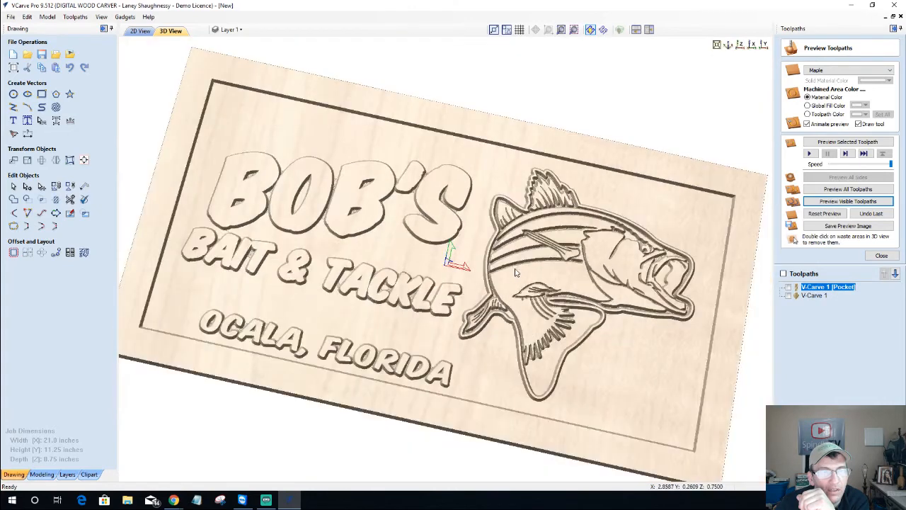
scroll(516, 272, "down", 2)
left_click_drag(516, 272, 532, 230)
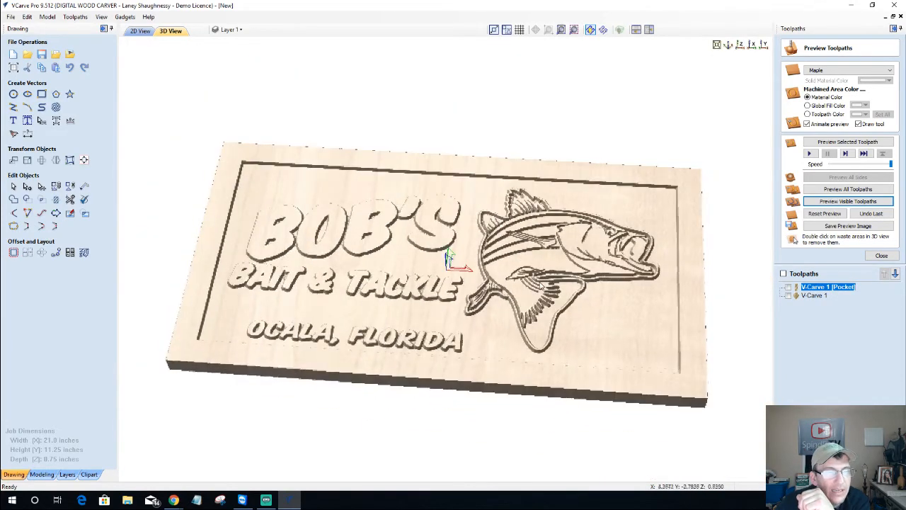
left_click(227, 30)
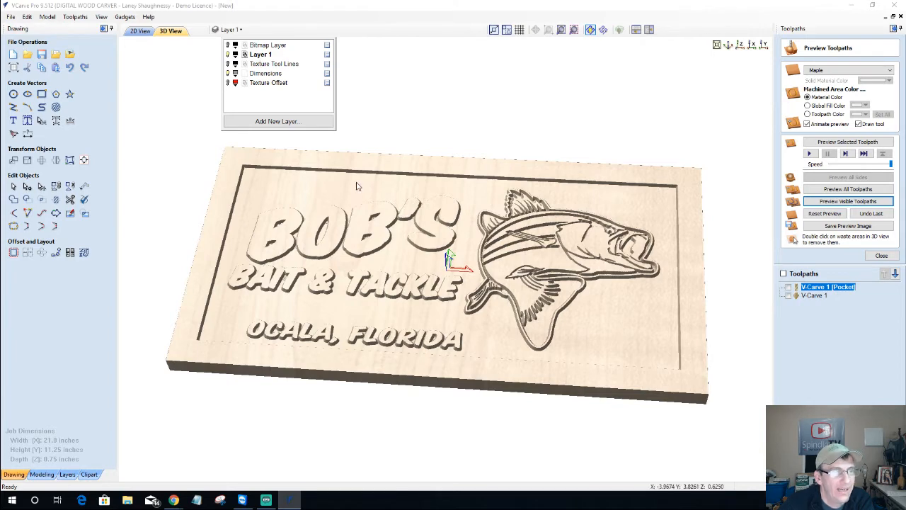
left_click_drag(480, 280, 473, 259)
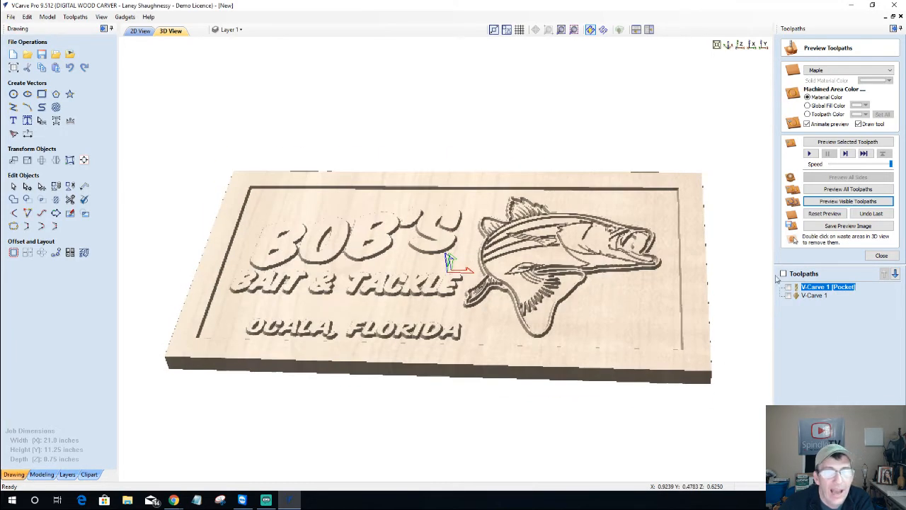
Reopen the V-Carve 1 toolpath settings and box-select all vectors in the 2D view
double_click(821, 286)
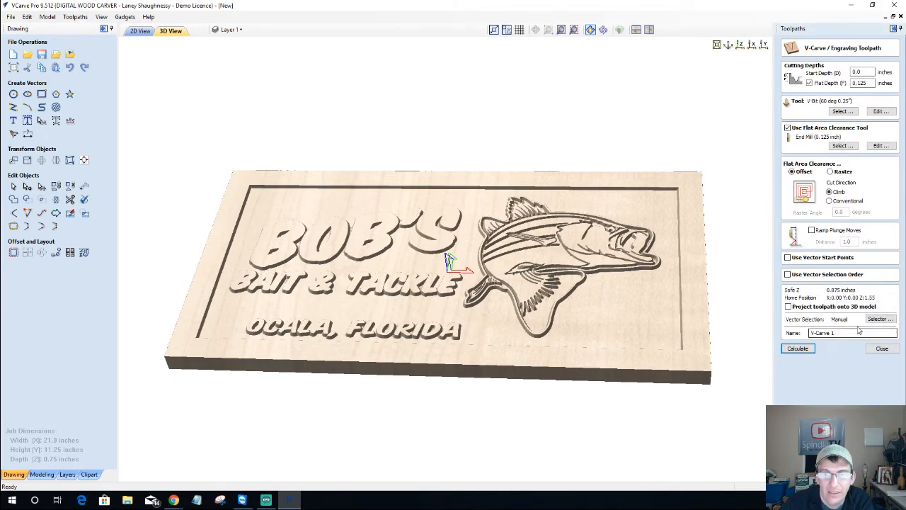
left_click(141, 31)
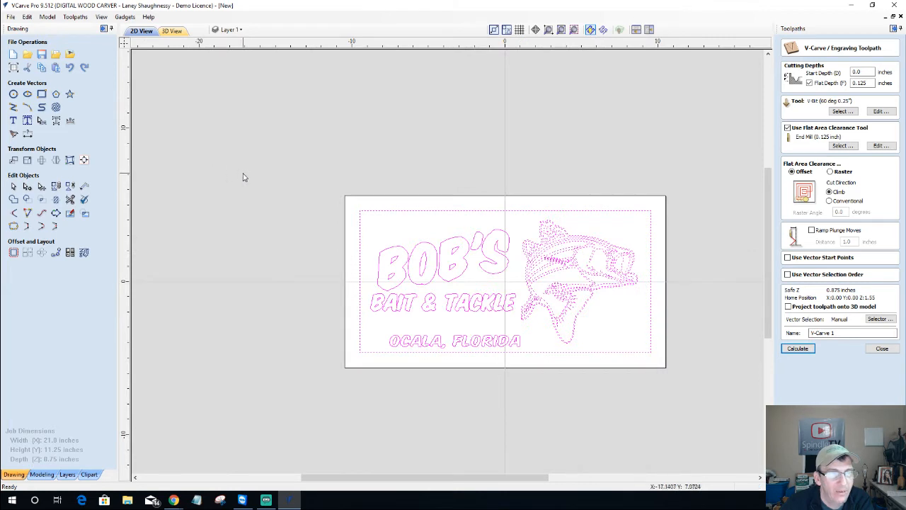
left_click_drag(240, 171, 731, 421)
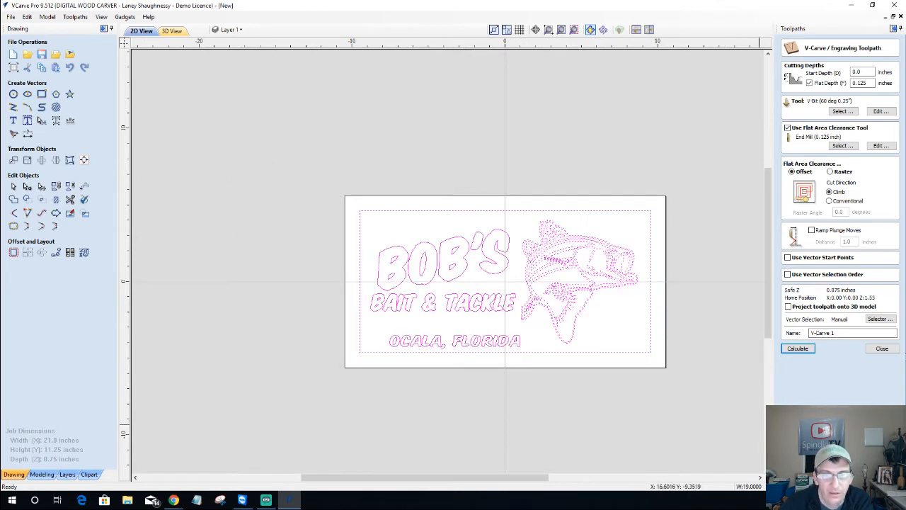
Recalculate V-Carve 1 and set its vector selector to pick up Layer 1 automatically
left_click(798, 350)
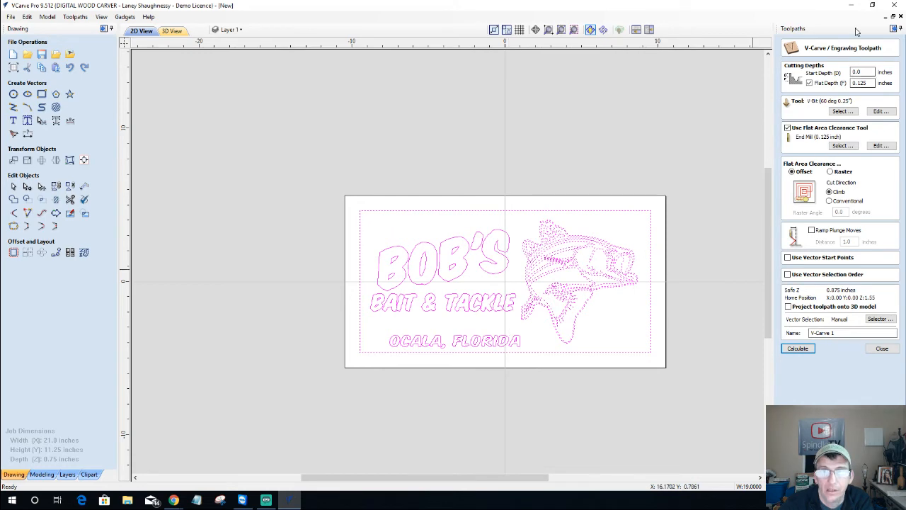
left_click(880, 319)
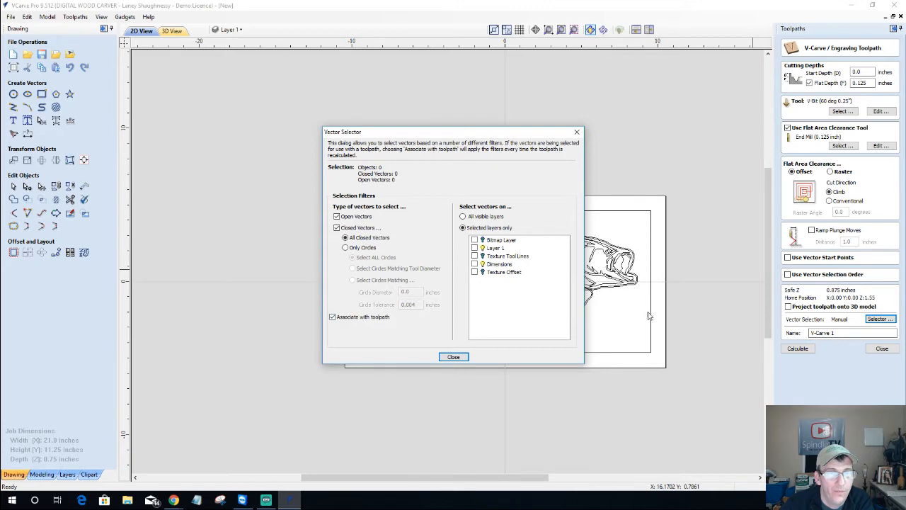
left_click_drag(474, 134, 249, 81)
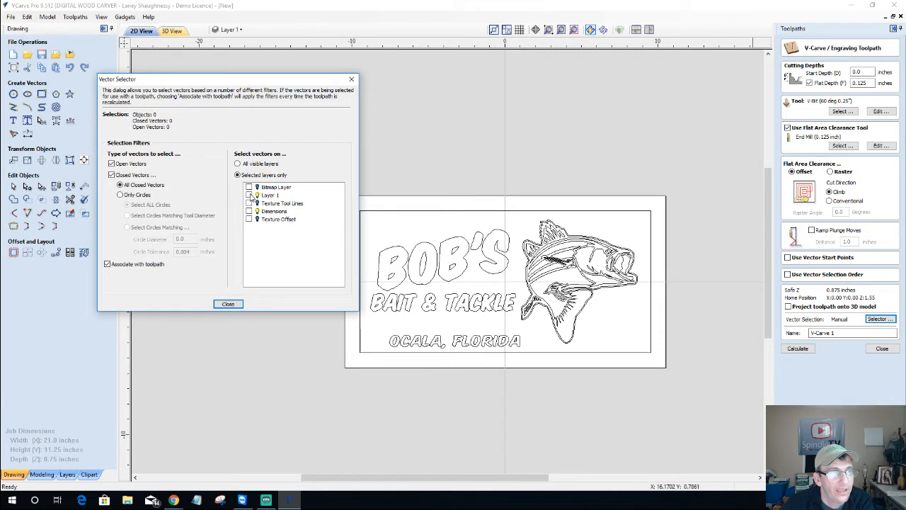
left_click(249, 195)
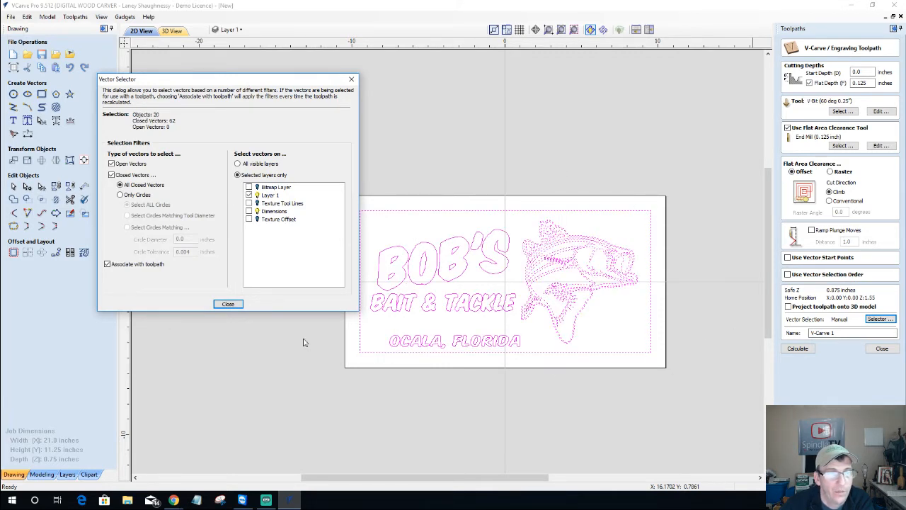
left_click(228, 304)
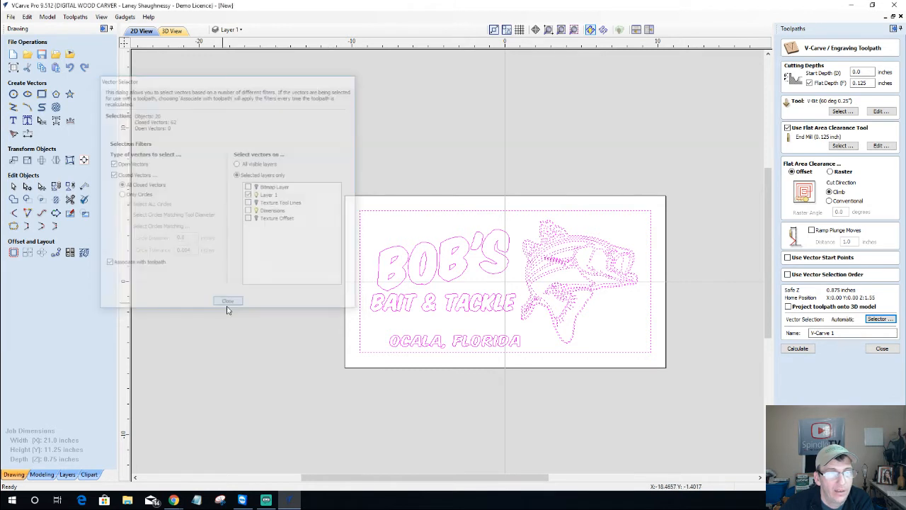
Recalculate the V-Carve 1 toolpath and close its settings form
left_click(796, 352)
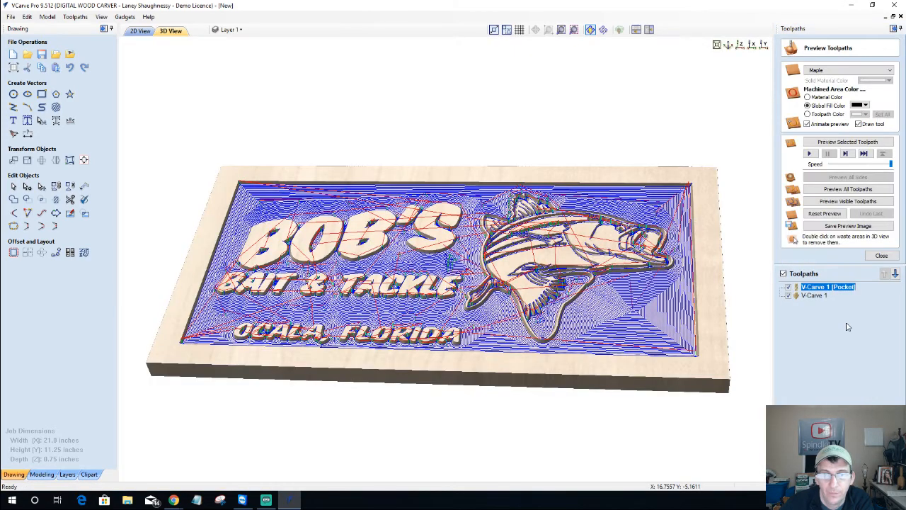
double_click(819, 287)
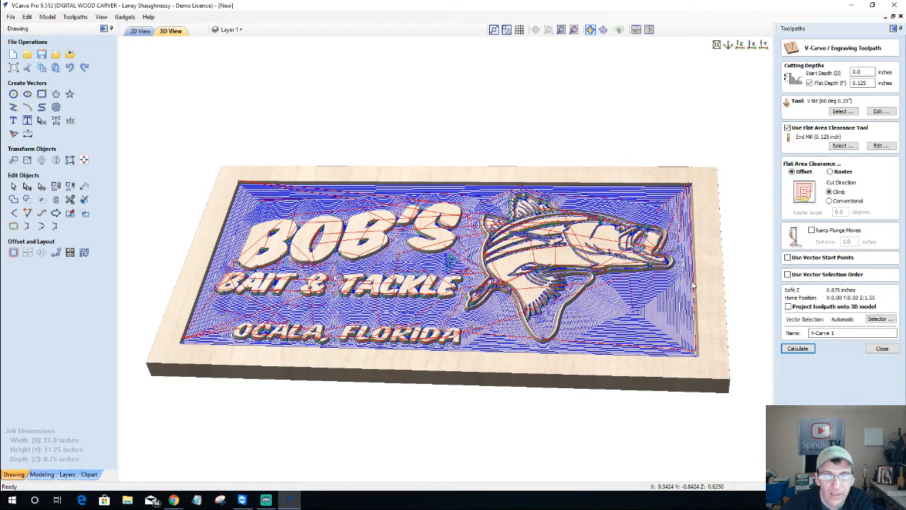
left_click_drag(453, 366, 500, 392)
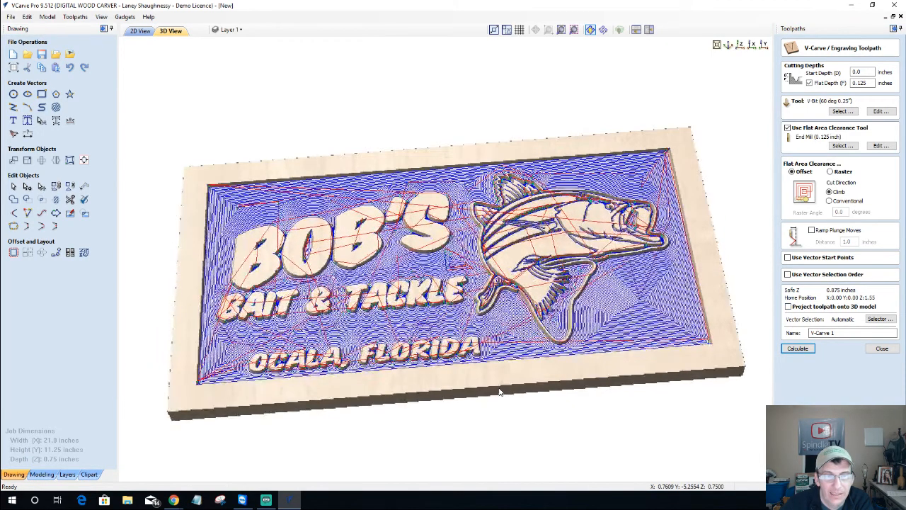
left_click(882, 348)
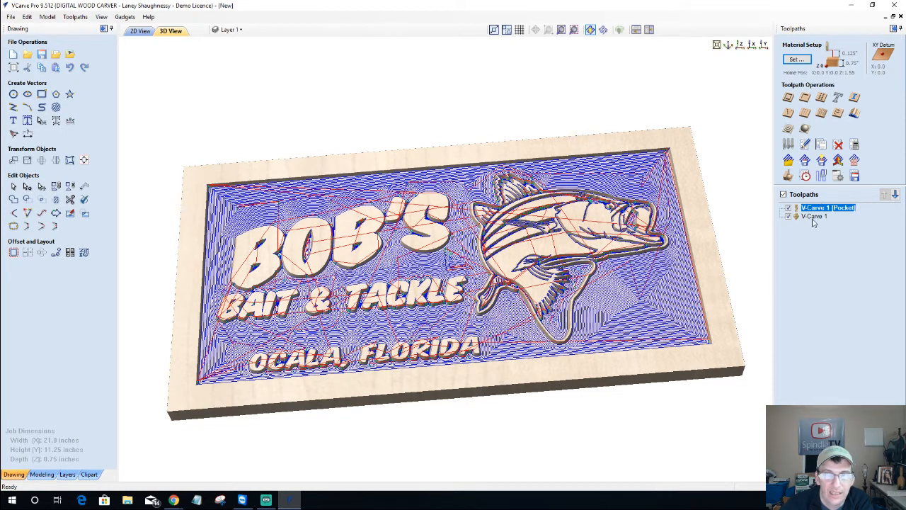
Hide all toolpath lines and orbit the plain carved maple sign in 3D
mouse_move(816, 217)
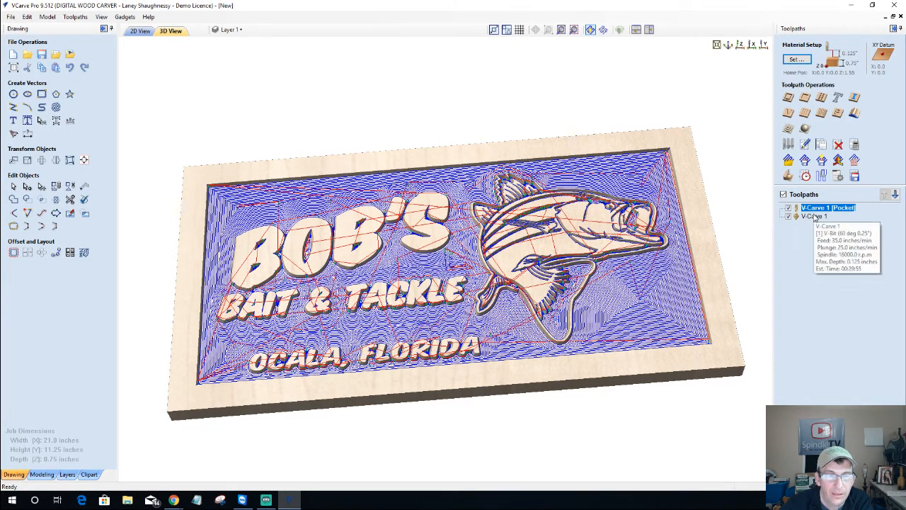
left_click(783, 194)
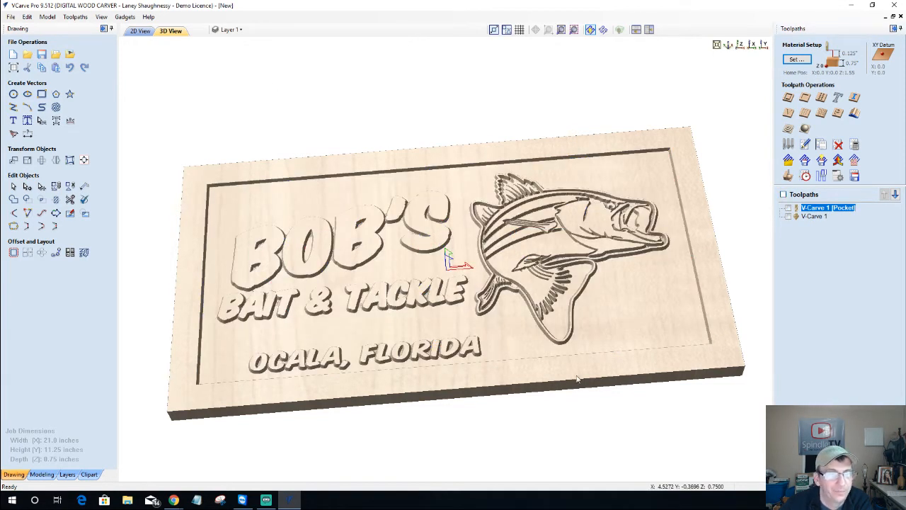
left_click_drag(576, 377, 611, 329)
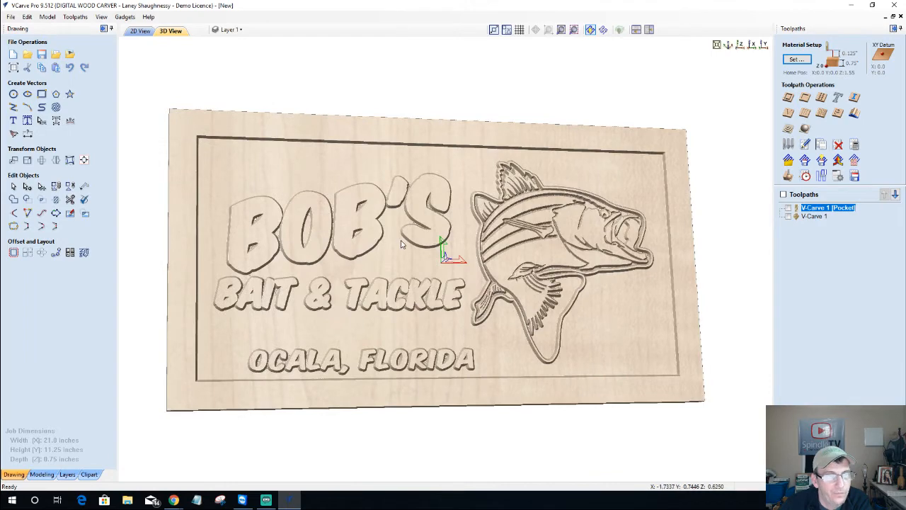
left_click_drag(401, 244, 332, 263)
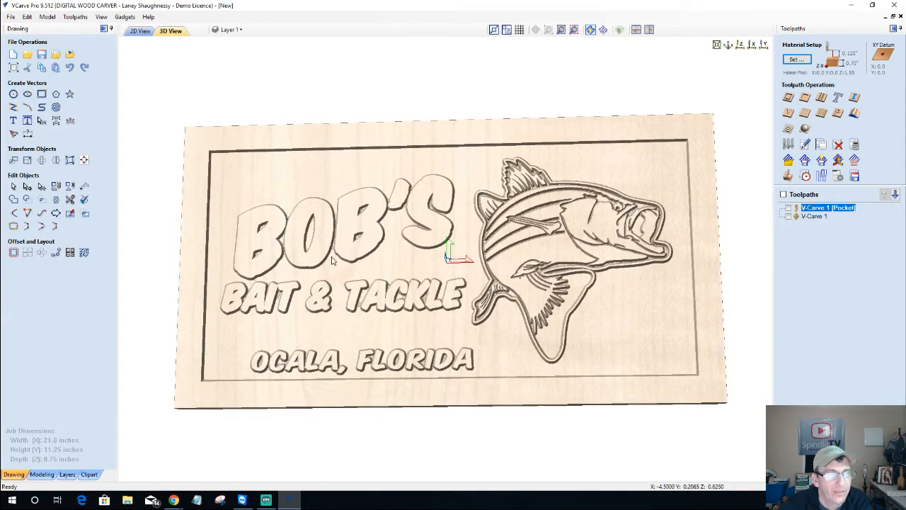
left_click(232, 29)
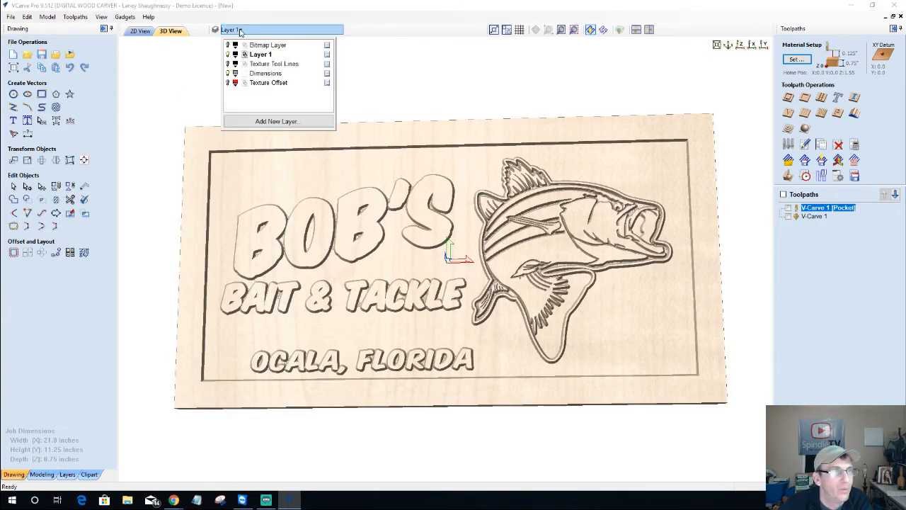
In the 2D view, show the Texture Offset layer and make it active, keeping Layer 1 visible
left_click(144, 32)
left_click(232, 31)
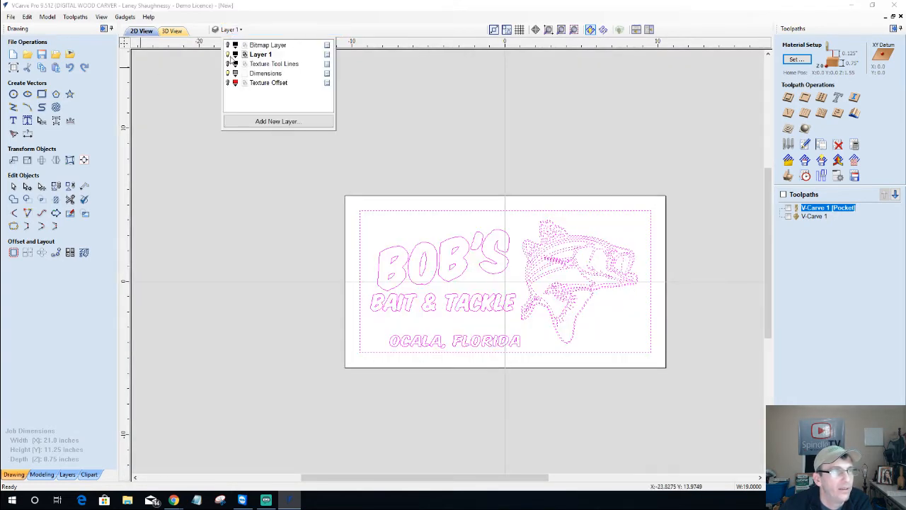
left_click(227, 54)
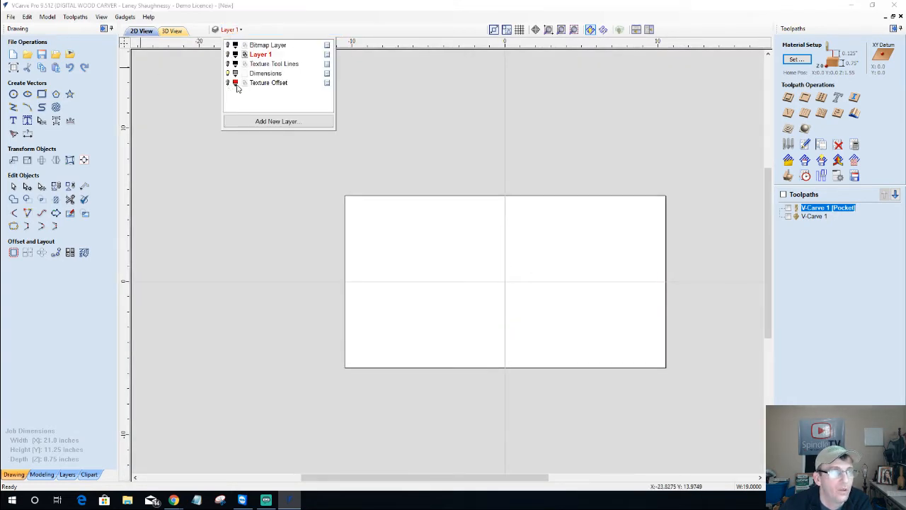
left_click(227, 83)
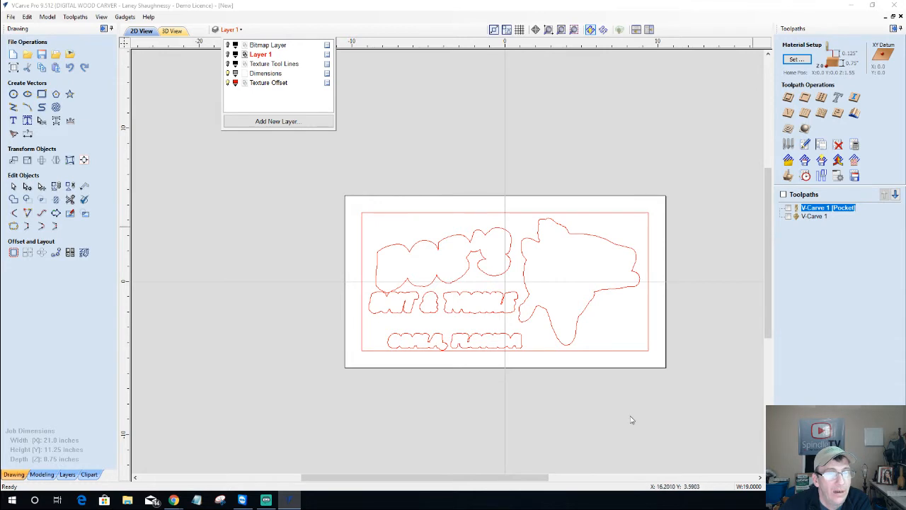
left_click(269, 83)
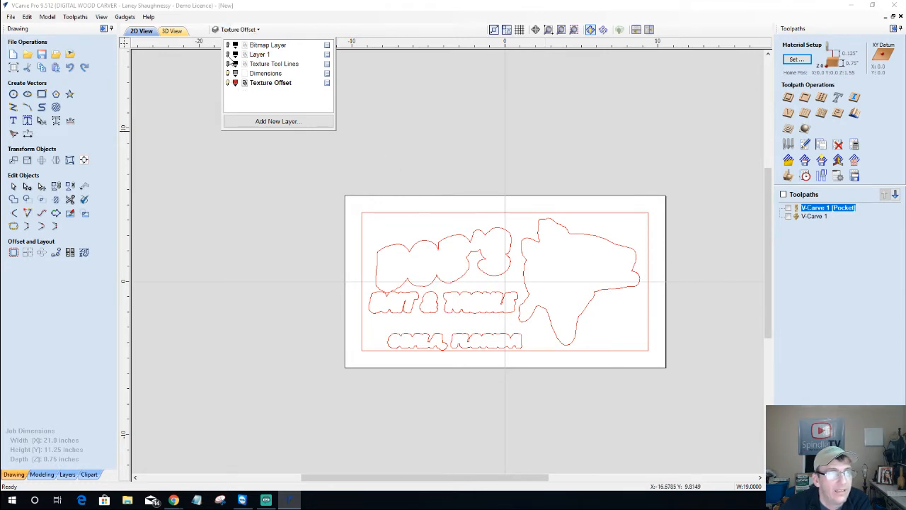
left_click(228, 54)
left_click(220, 196)
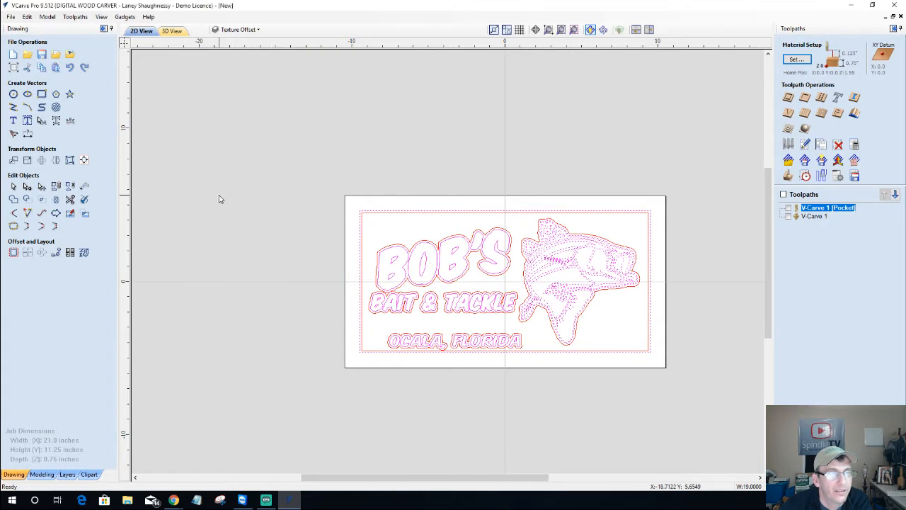
left_click(245, 29)
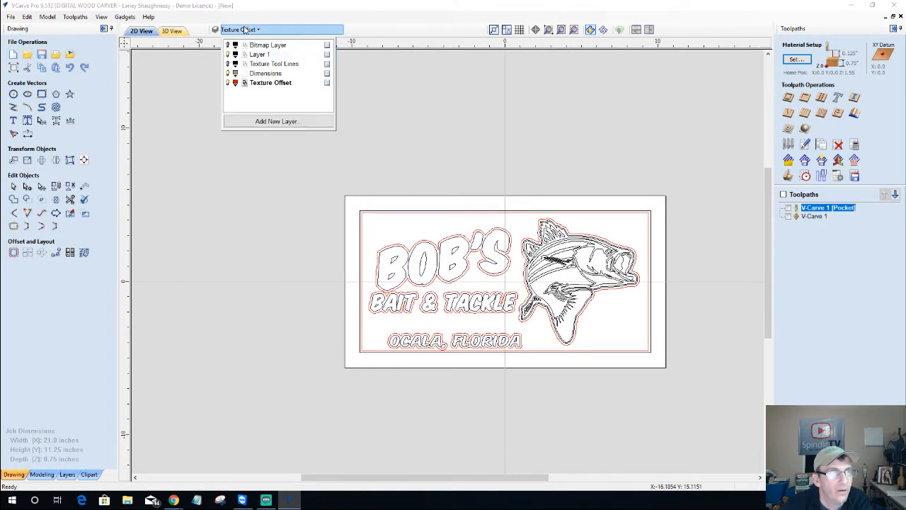
Turn on the Texture Tool Lines layer and zoom in to inspect the offset outline near the fish
left_click(228, 64)
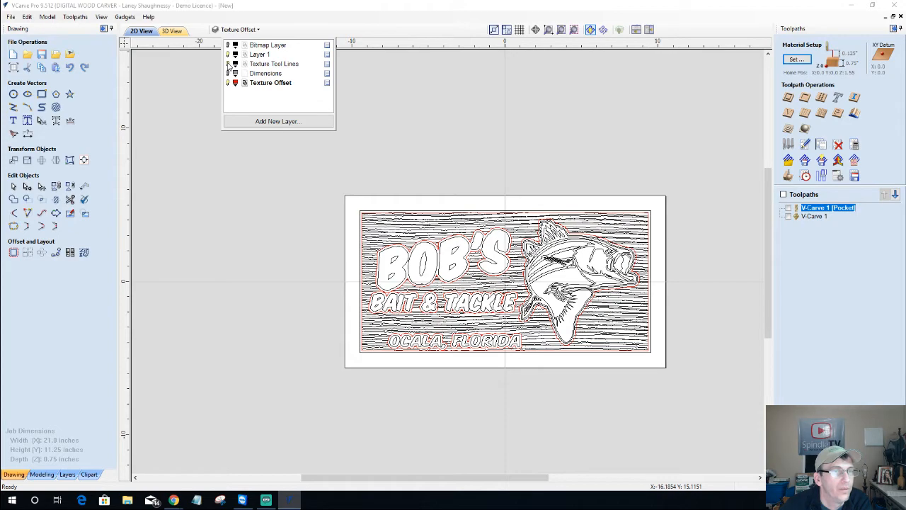
scroll(554, 229, "up", 4)
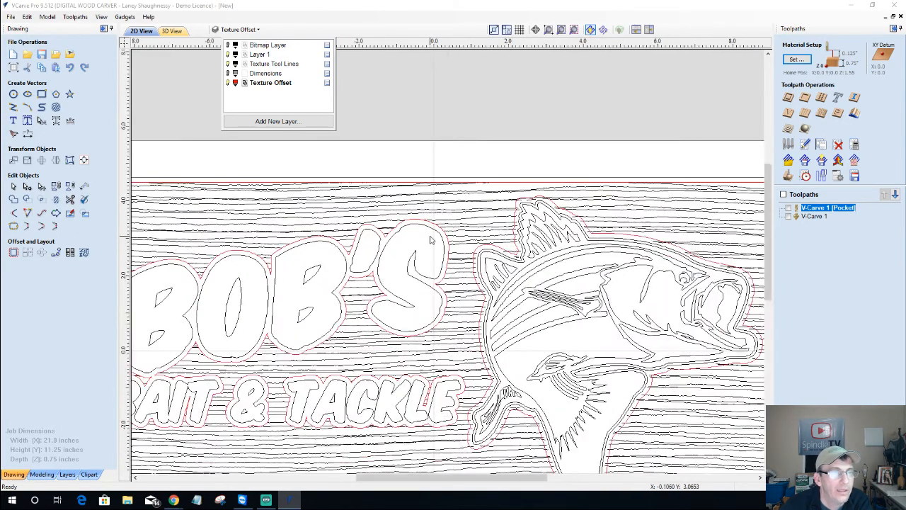
scroll(430, 240, "up", 4)
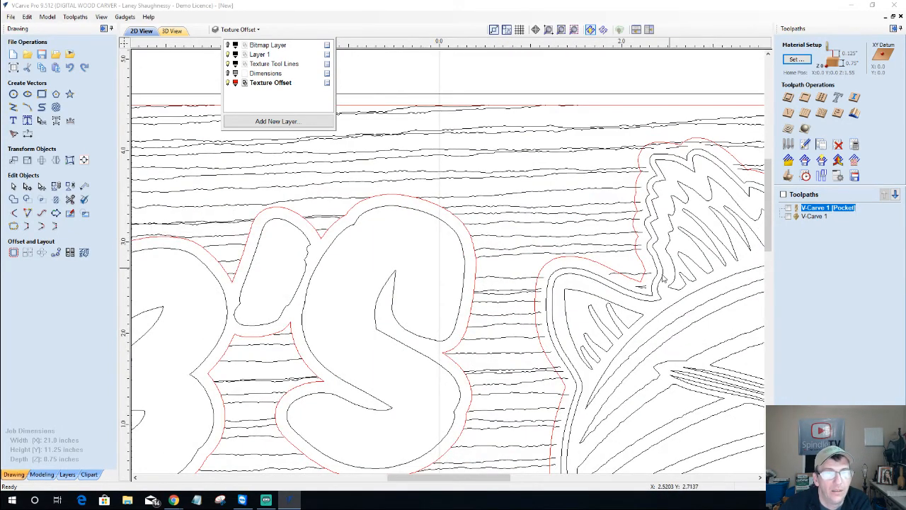
scroll(638, 290, "up", 5)
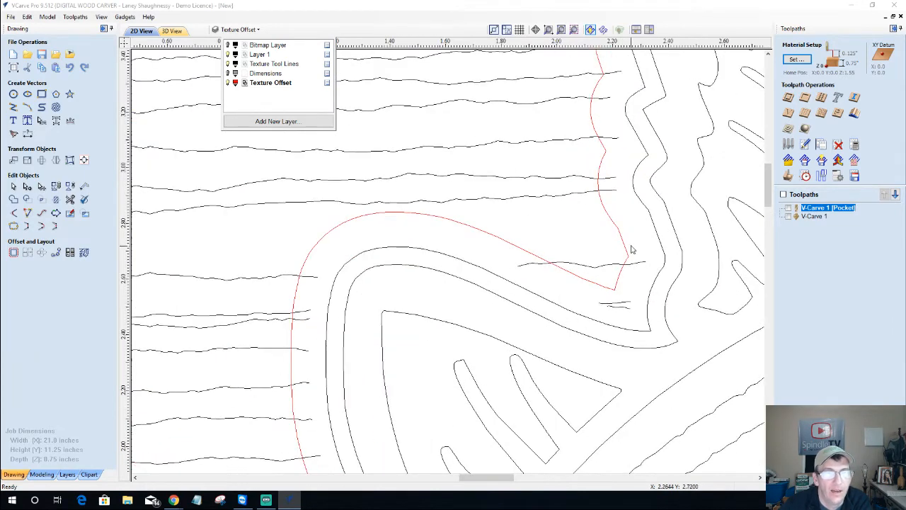
scroll(620, 248, "down", 4)
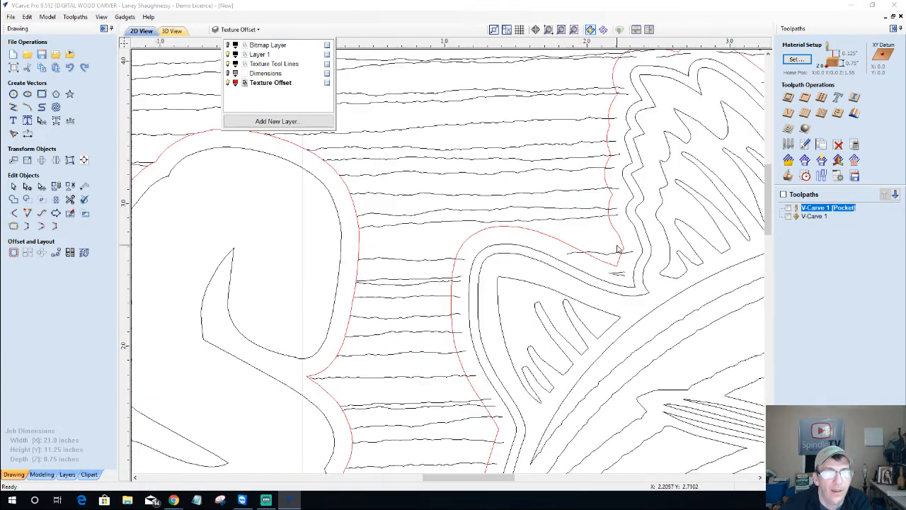
left_click(607, 147)
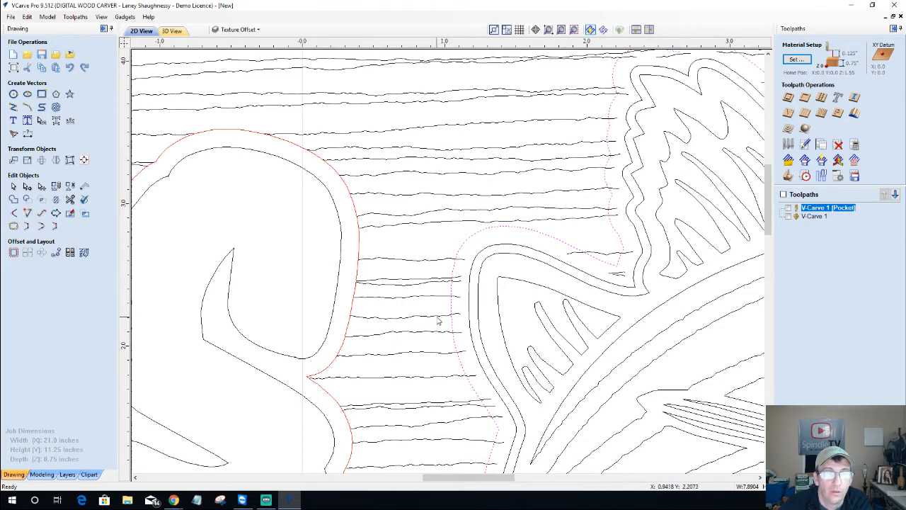
left_click(414, 263)
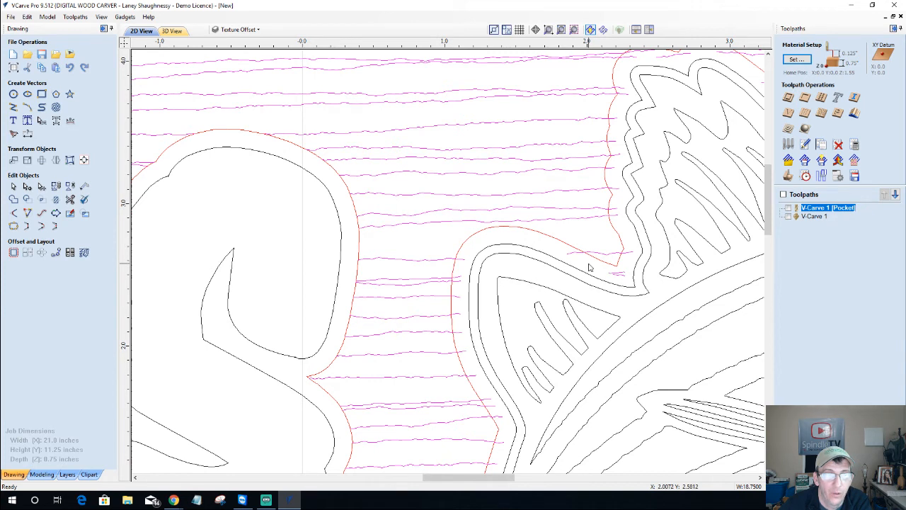
Hide Layer 1 and make Texture Tool Lines the active layer
left_click(241, 30)
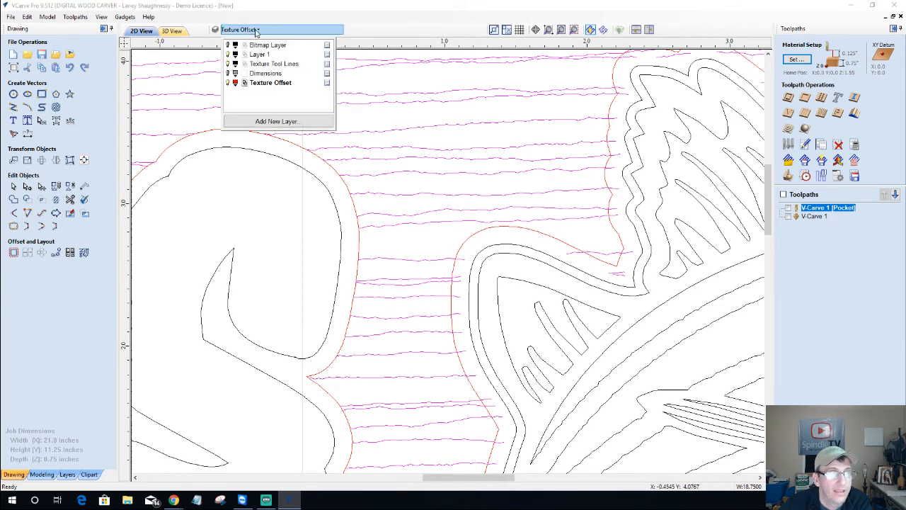
left_click(228, 55)
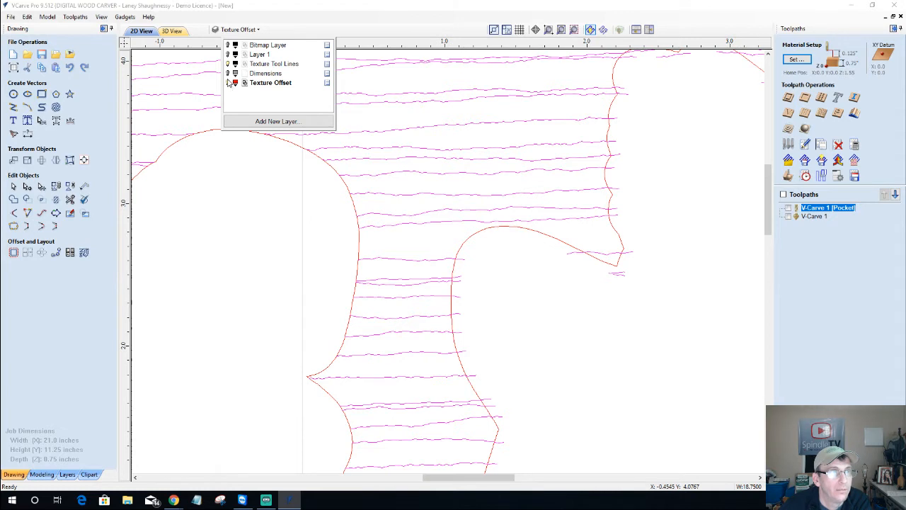
left_click(228, 64)
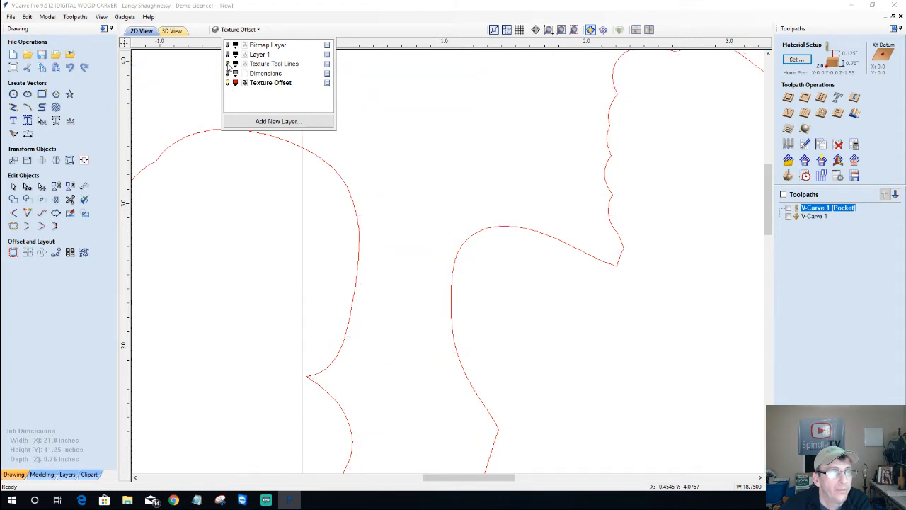
left_click(228, 63)
left_click(274, 64)
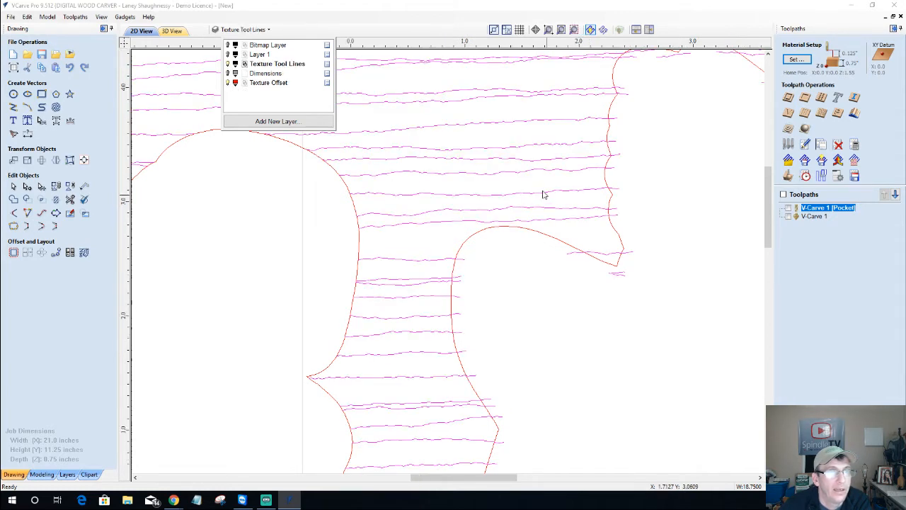
scroll(536, 190, "down", 2)
scroll(536, 190, "down", 3)
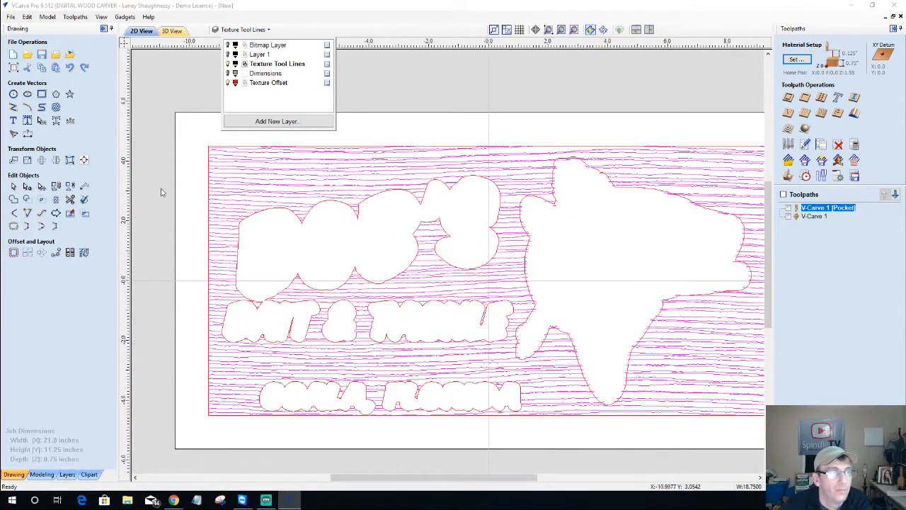
Delete the old horizontal wood-grain texture lines, then select all remaining vectors
right_click(315, 164)
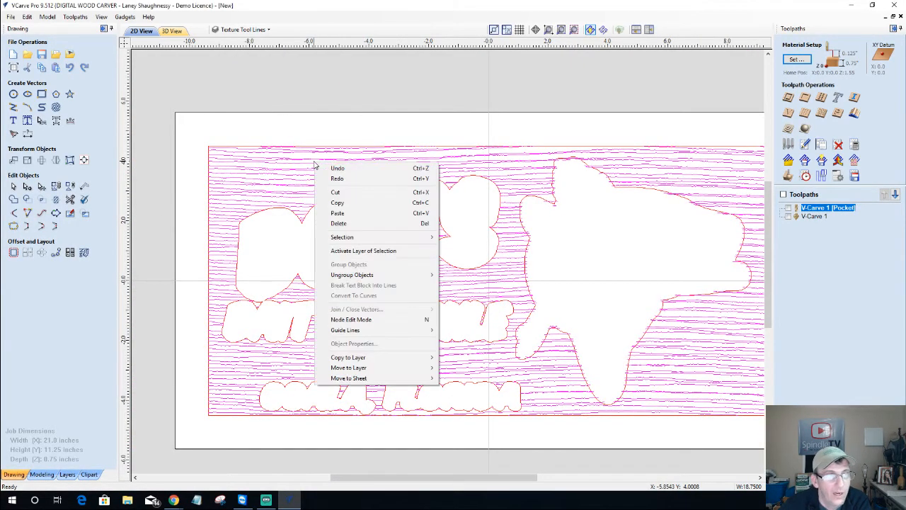
left_click(152, 160)
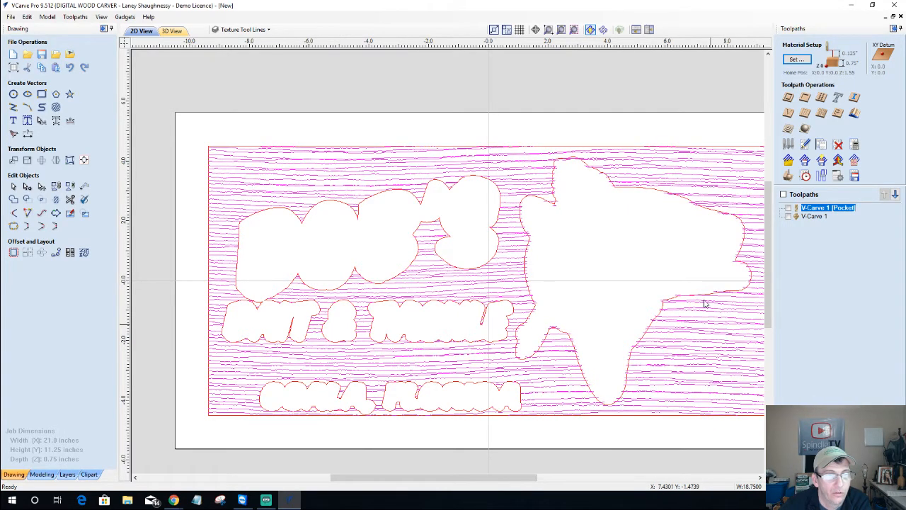
right_click(467, 161)
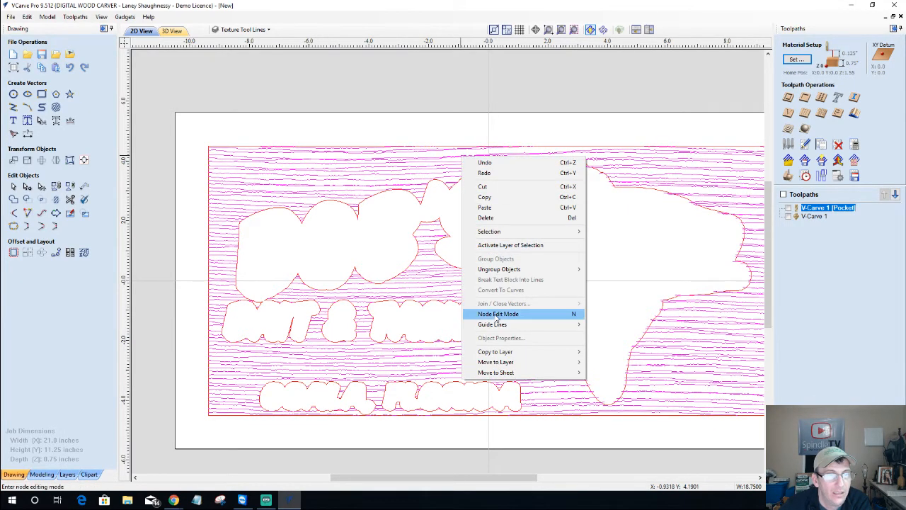
left_click(490, 225)
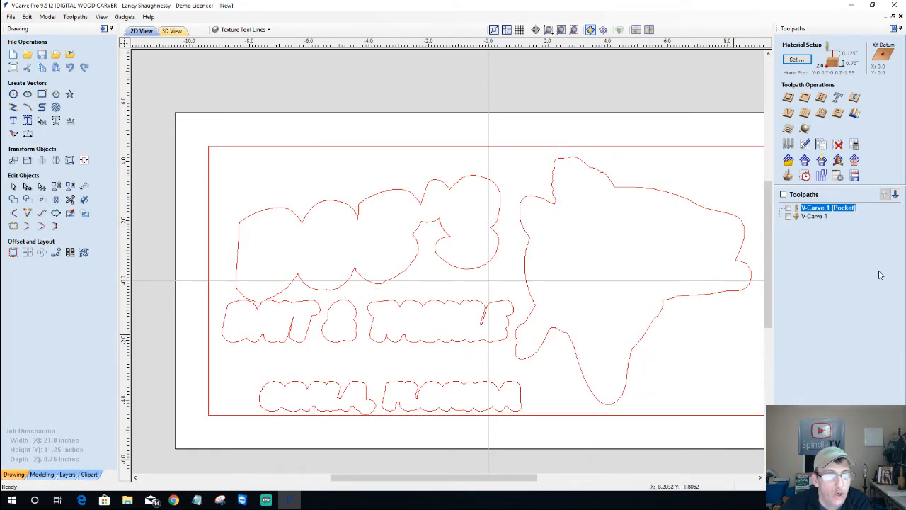
left_click(538, 203)
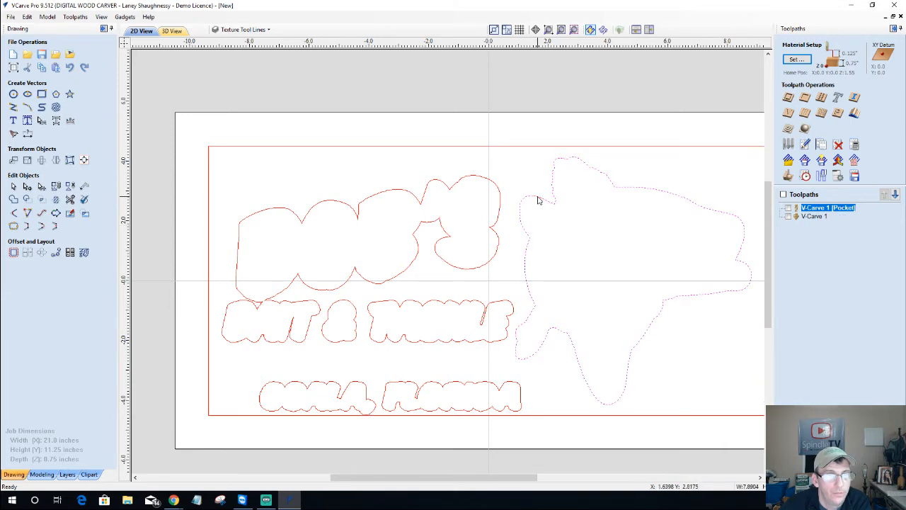
scroll(469, 197, "down", 2)
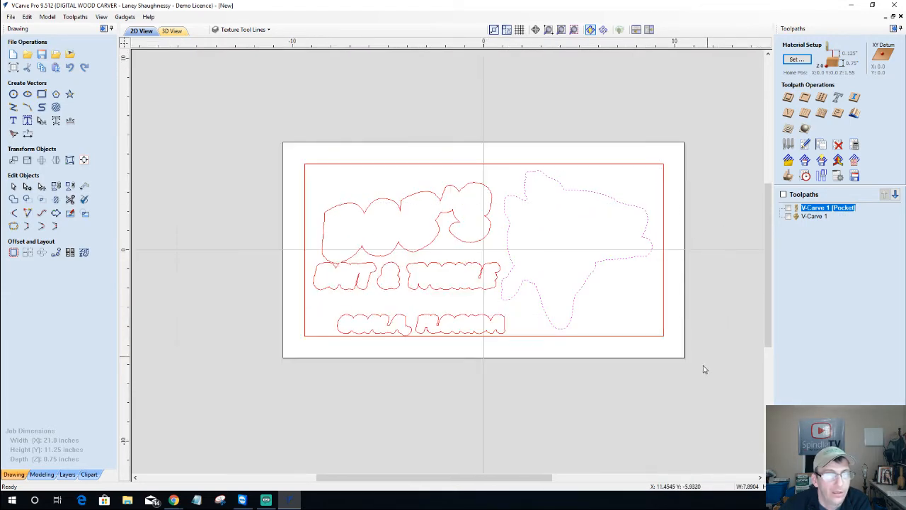
key("ctrl+a")
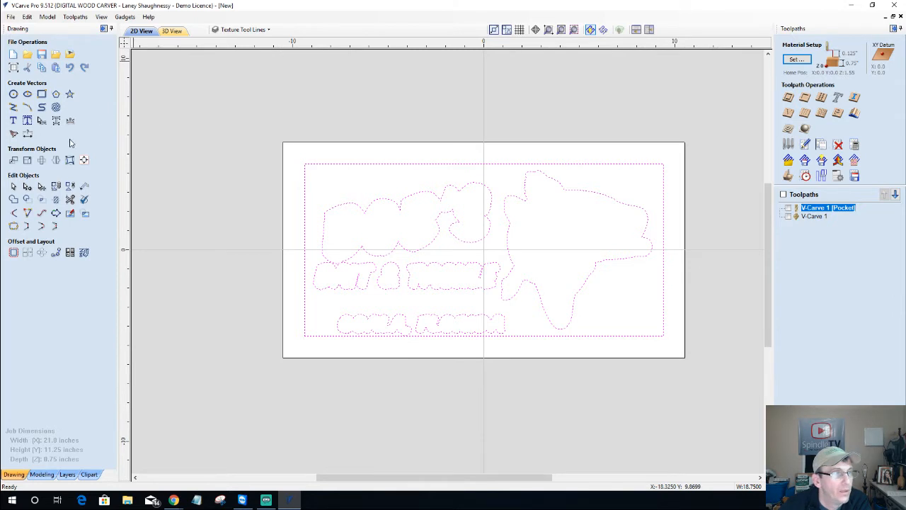
Create wavy vector texture lines at 0.125 spacing, 0.25 amplitude and 19.0 wavelength
left_click(56, 108)
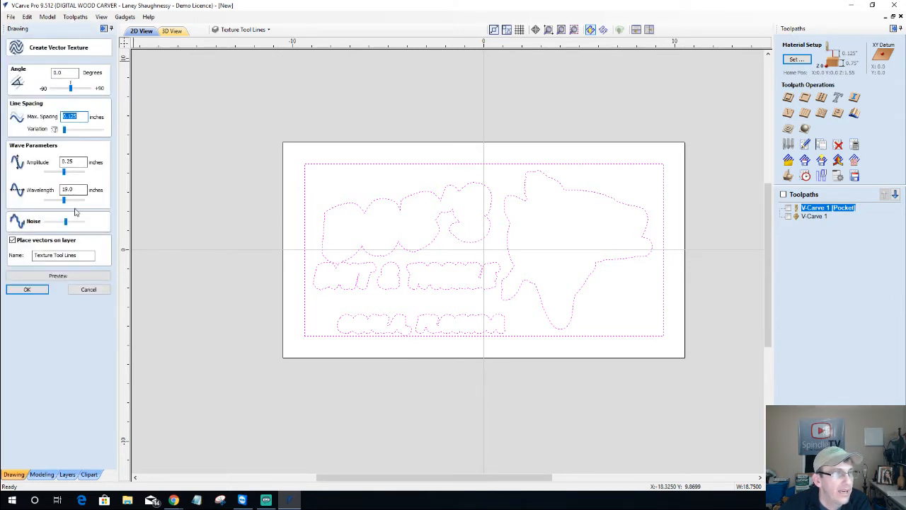
left_click(59, 279)
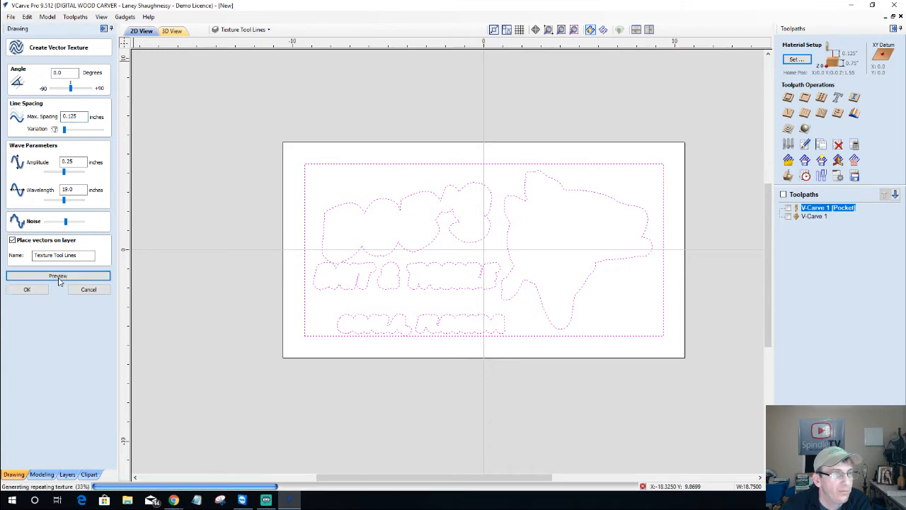
scroll(528, 181, "up", 5)
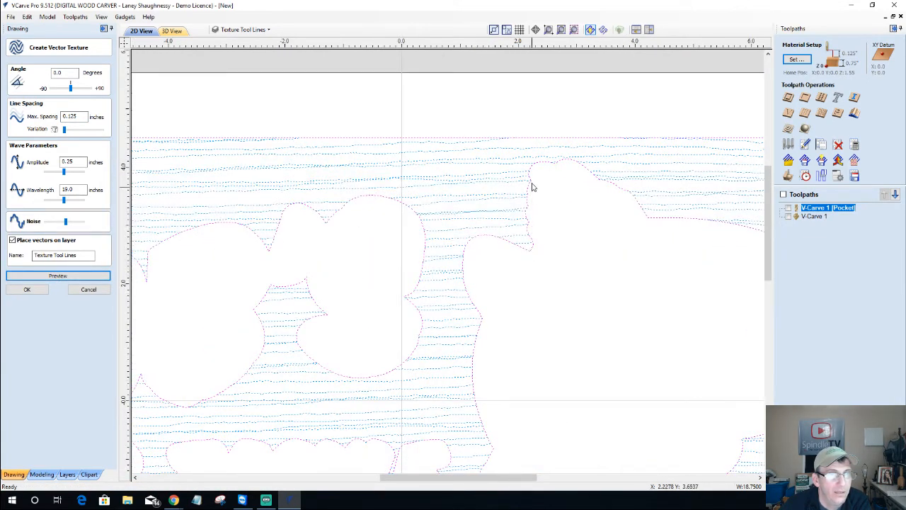
left_click(34, 292)
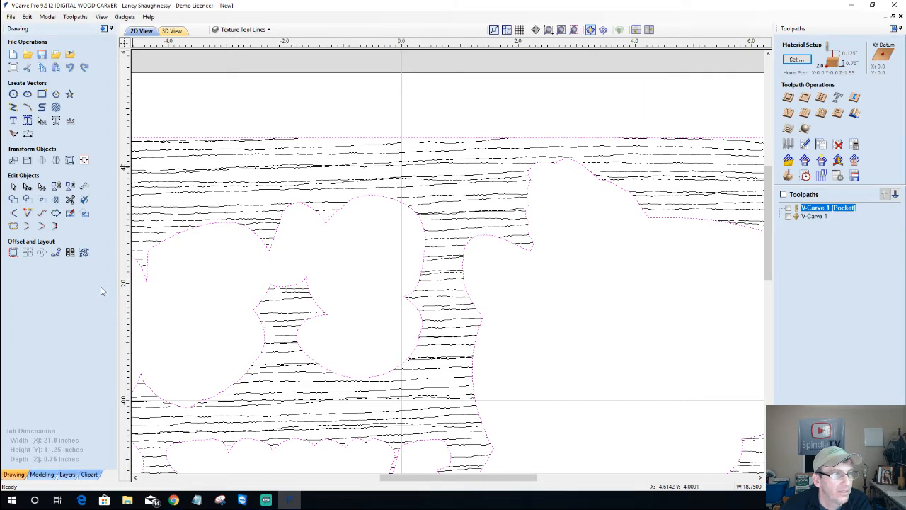
scroll(359, 170, "down", 4)
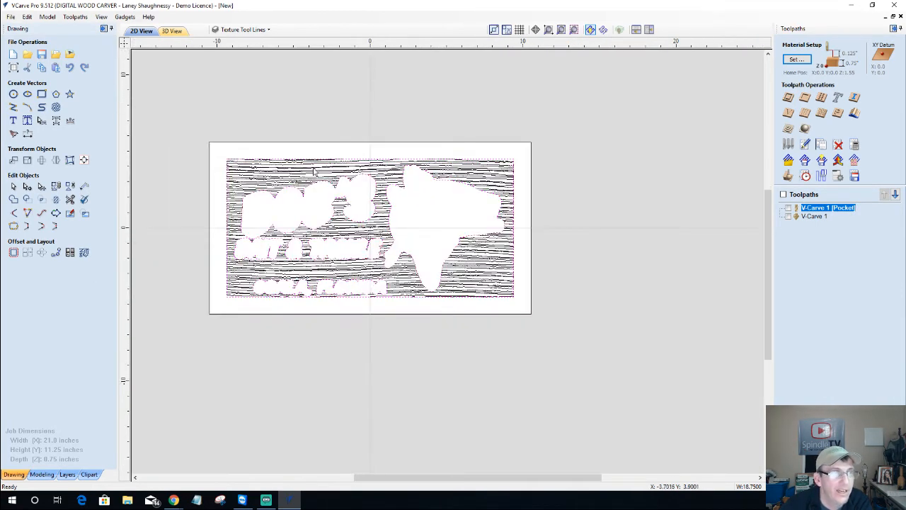
Hide and re-show the new texture lines layer to compare it with the artwork
left_click(259, 29)
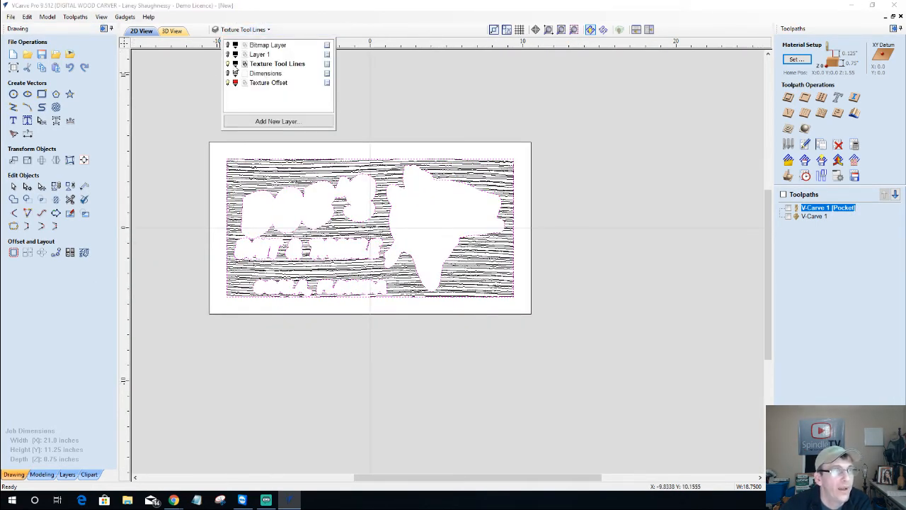
left_click(228, 64)
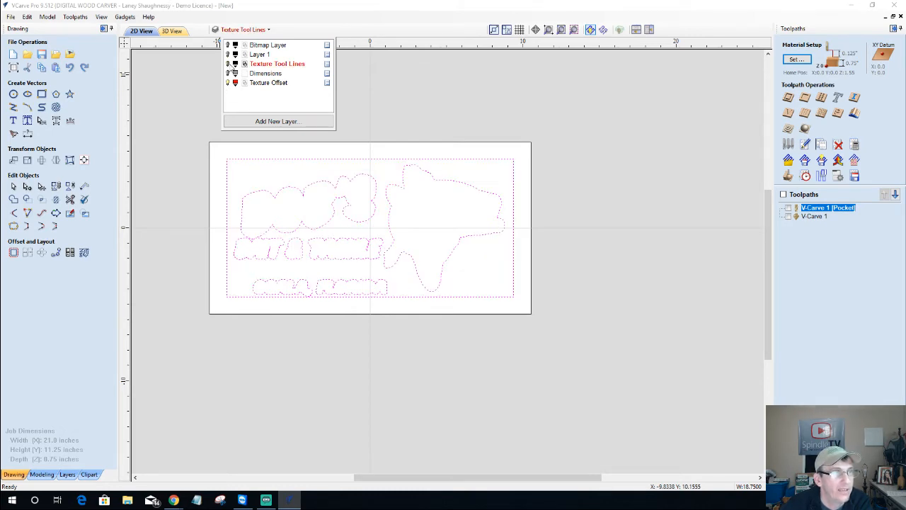
left_click(228, 63)
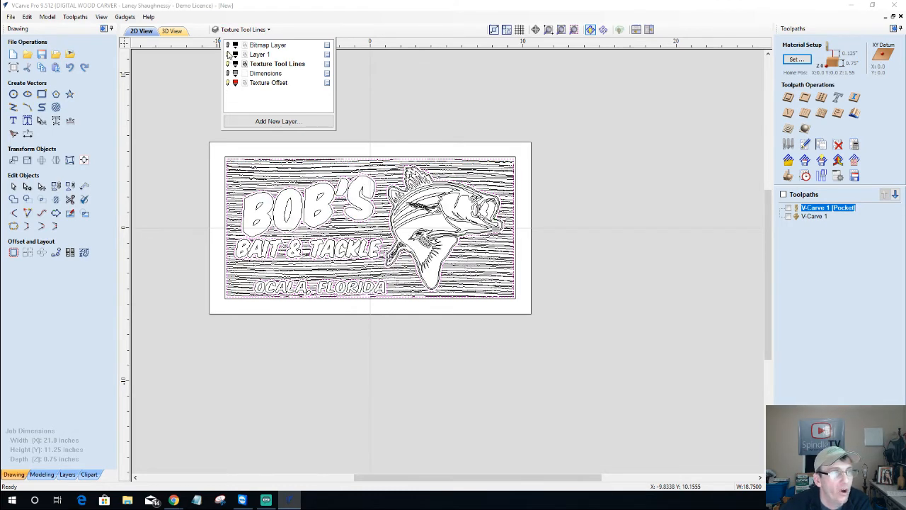
right_click(269, 77)
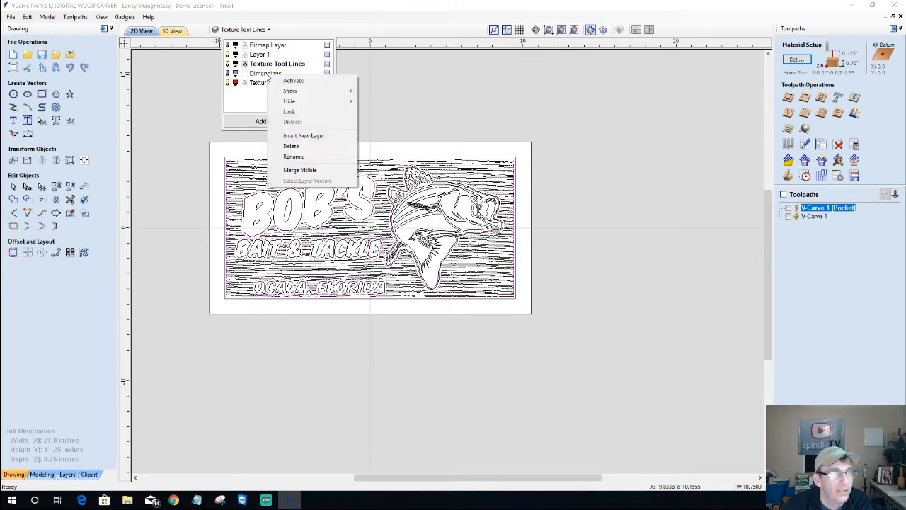
left_click(290, 145)
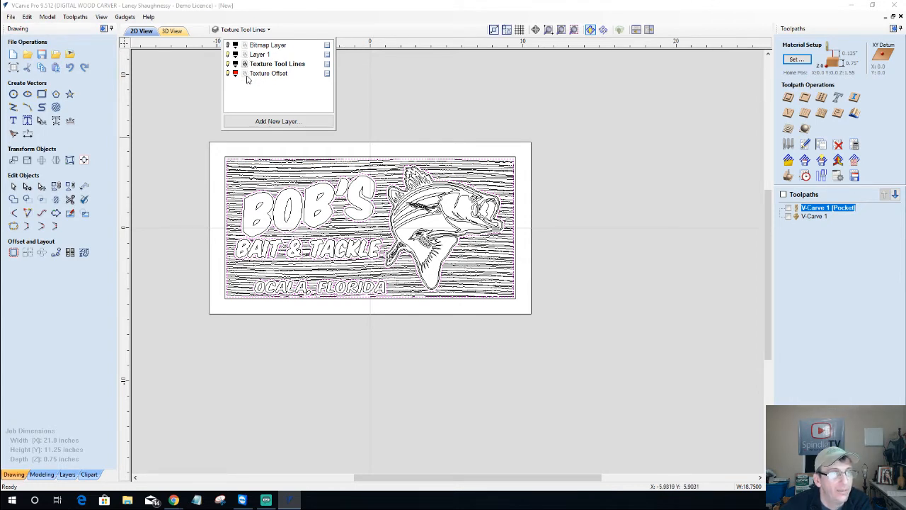
left_click(256, 55)
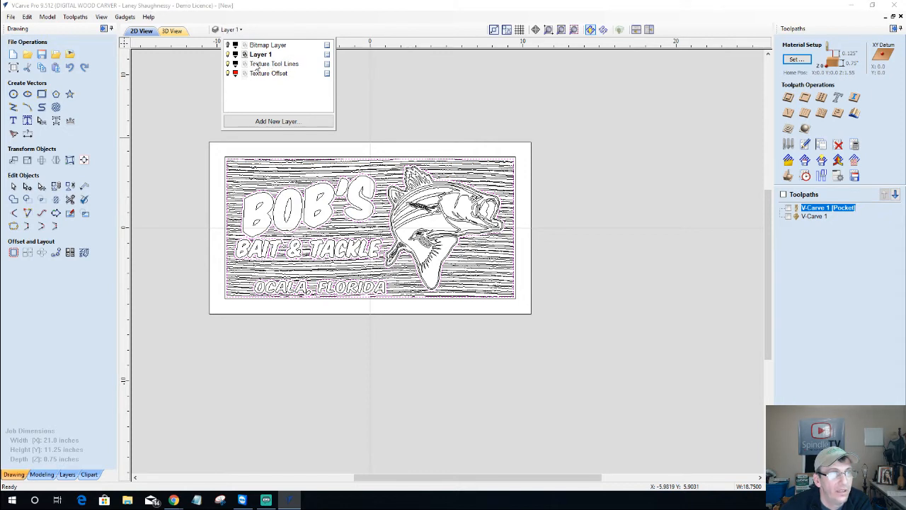
left_click(256, 65)
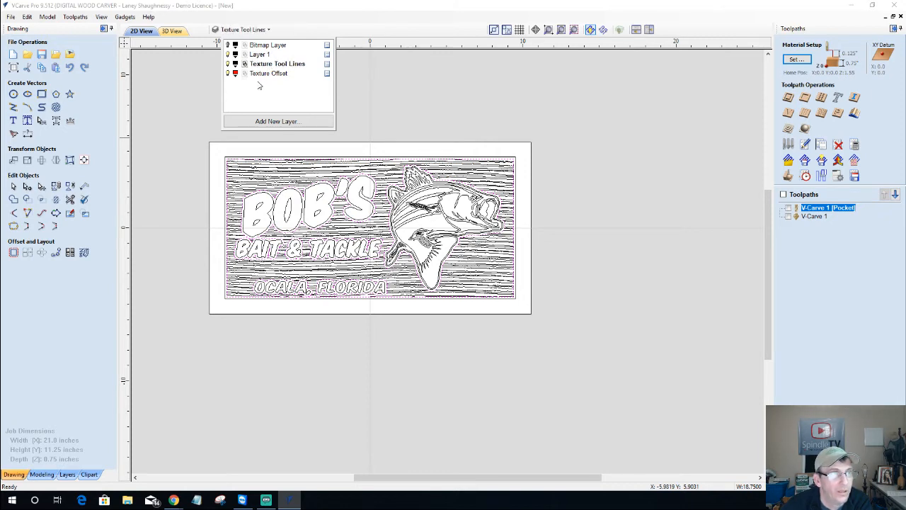
left_click(259, 75)
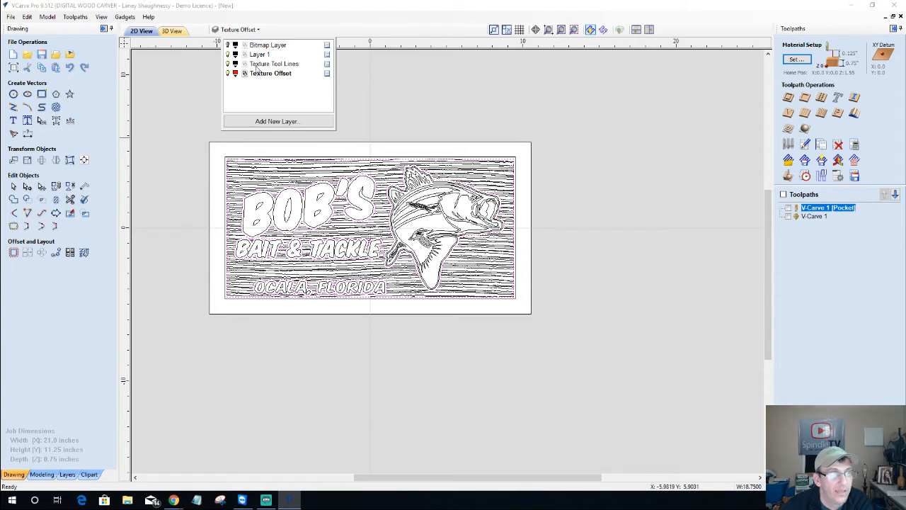
left_click(258, 55)
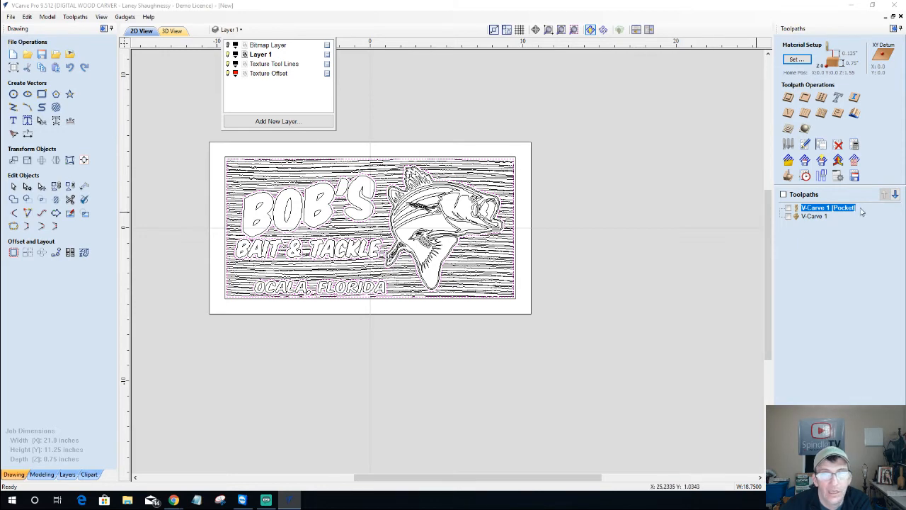
Check the V-Carve Pocket preview, then select the wood-grain background lines
double_click(826, 209)
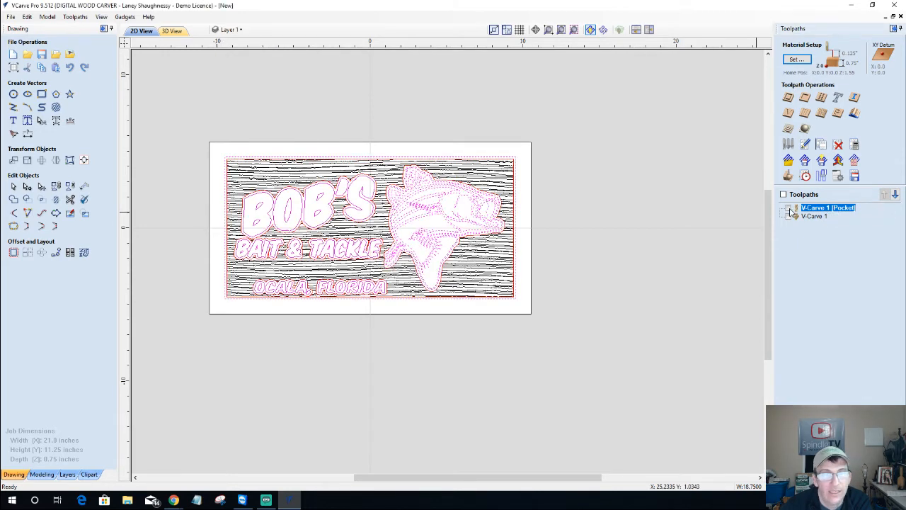
left_click(790, 210)
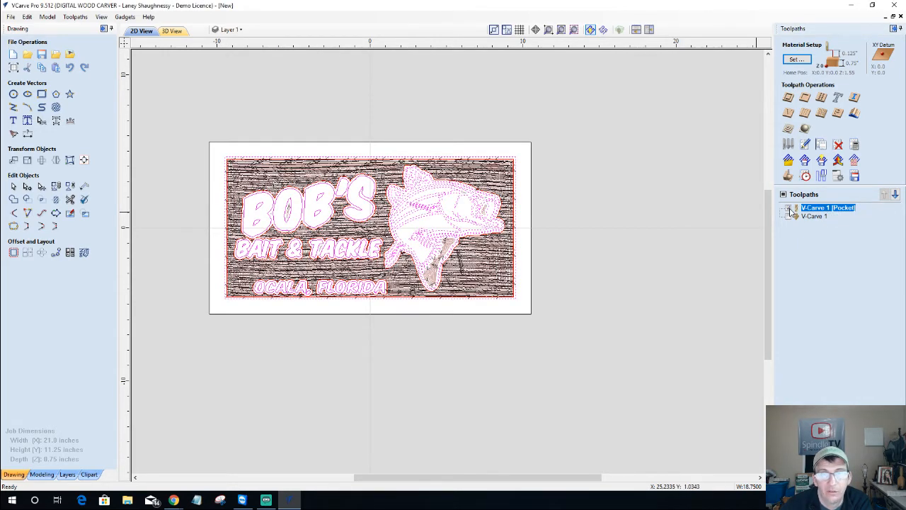
left_click(790, 209)
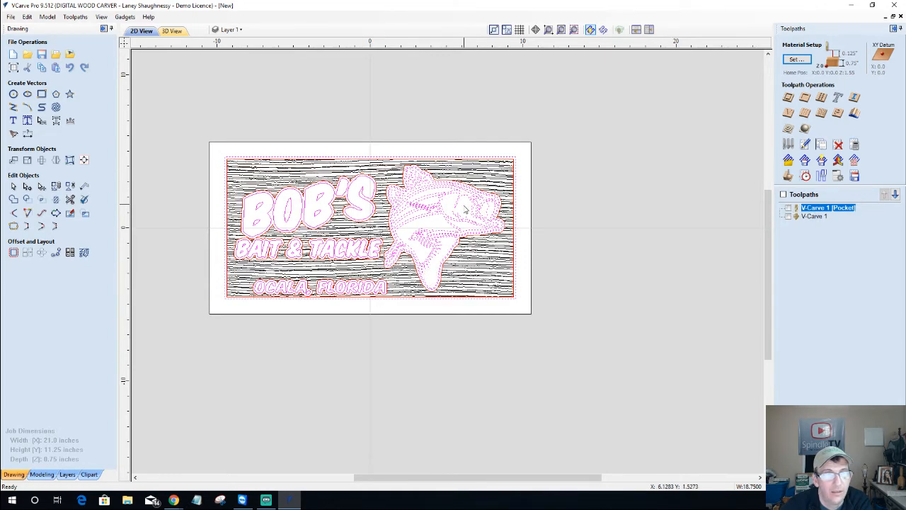
scroll(465, 209, "up", 3)
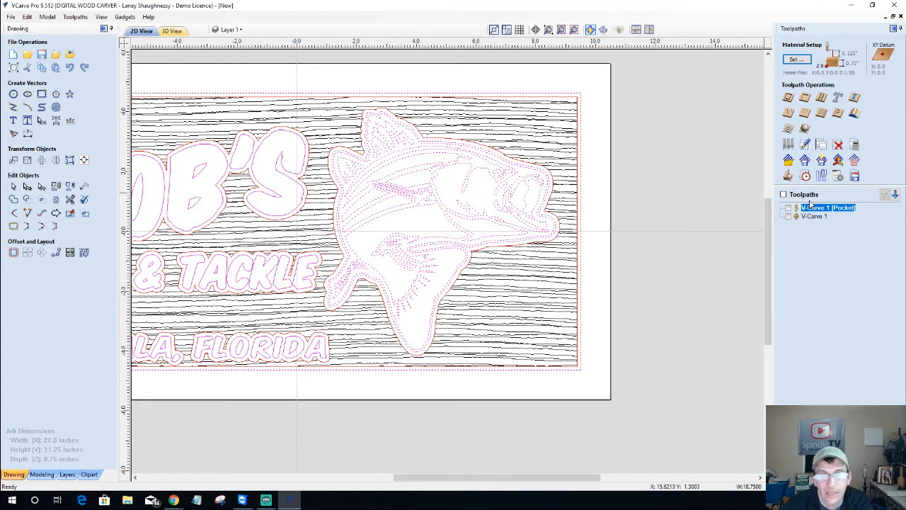
scroll(534, 212, "down", 3)
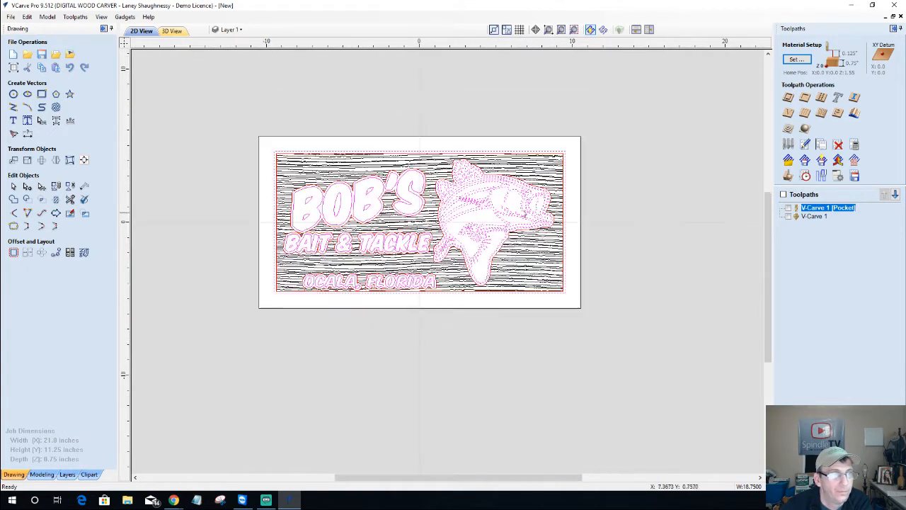
left_click(310, 167)
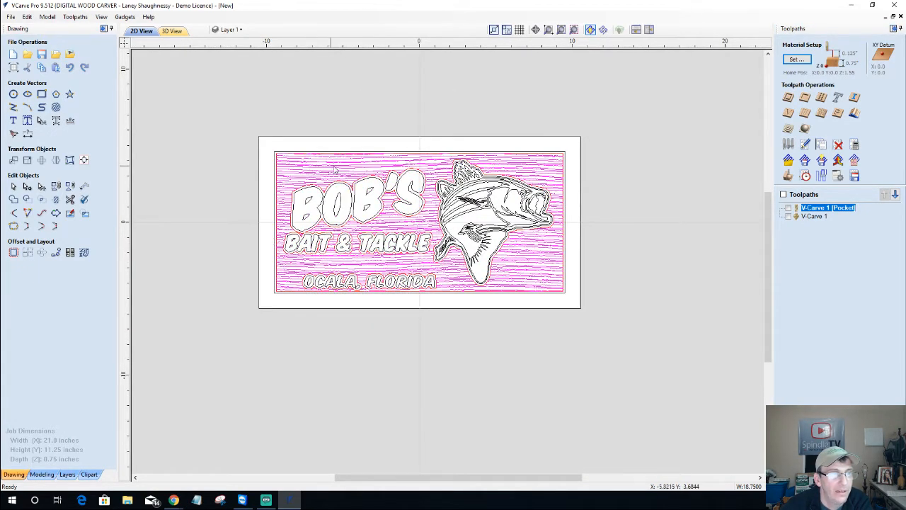
Start a texture toolpath with 0.125 start depth using the Tapered Ball Nose 7.2 Deg Tip
left_click(822, 113)
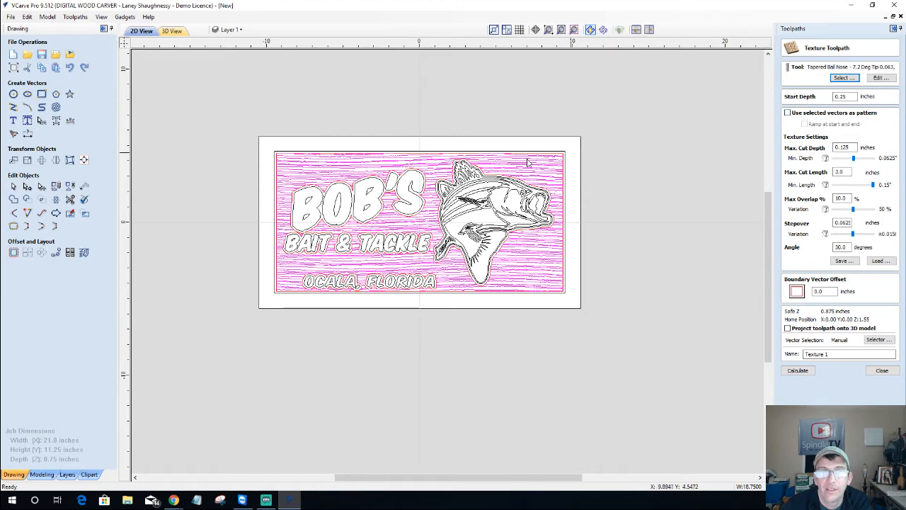
scroll(485, 197, "up", 2)
scroll(486, 196, "up", 1)
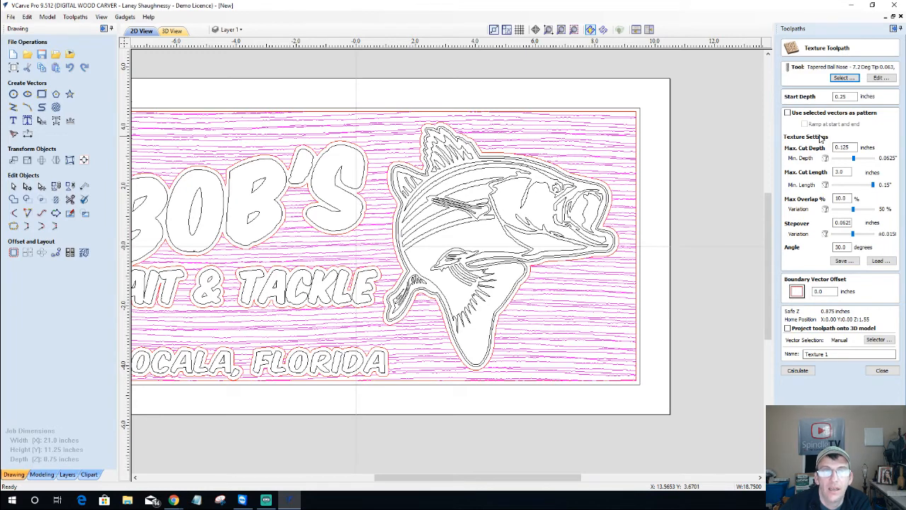
double_click(841, 96)
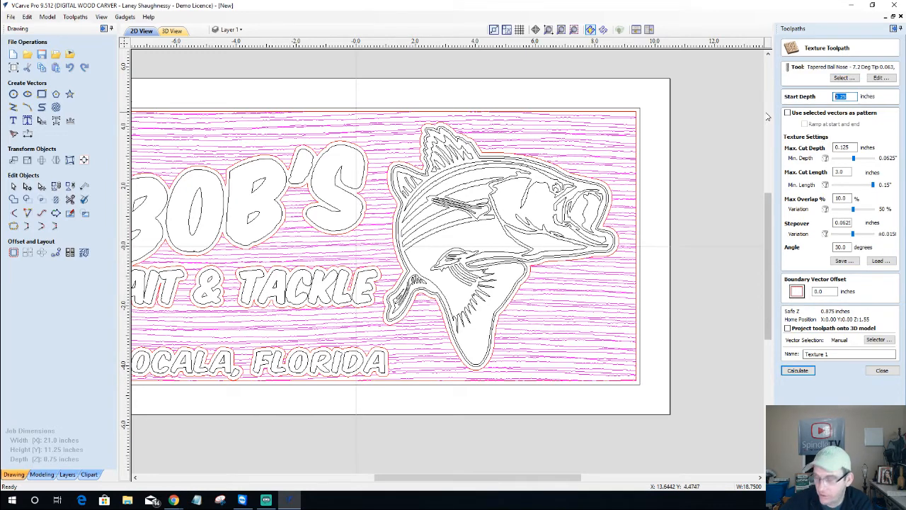
key("BackSpace")
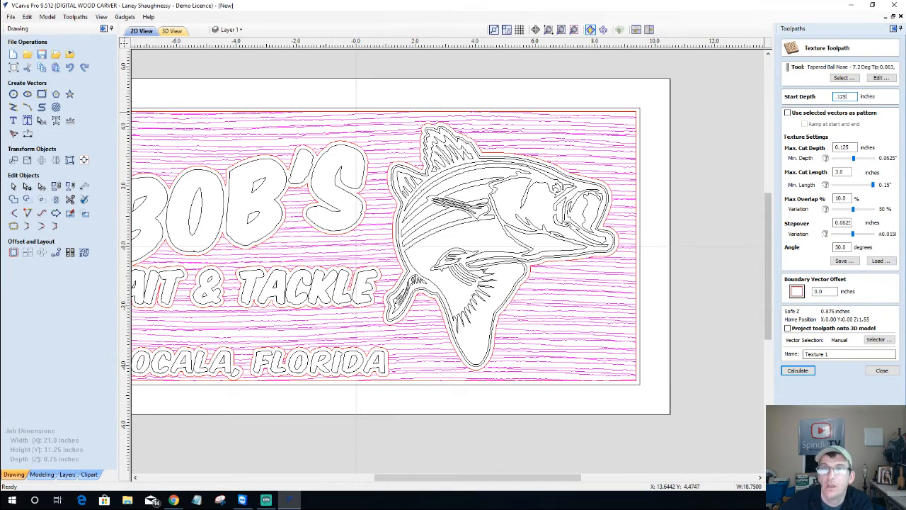
type(".125")
left_click(843, 78)
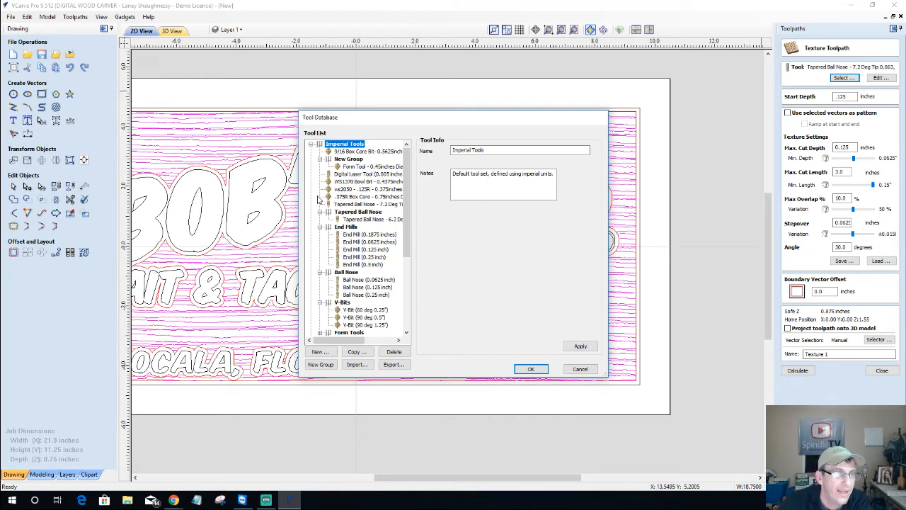
left_click(364, 203)
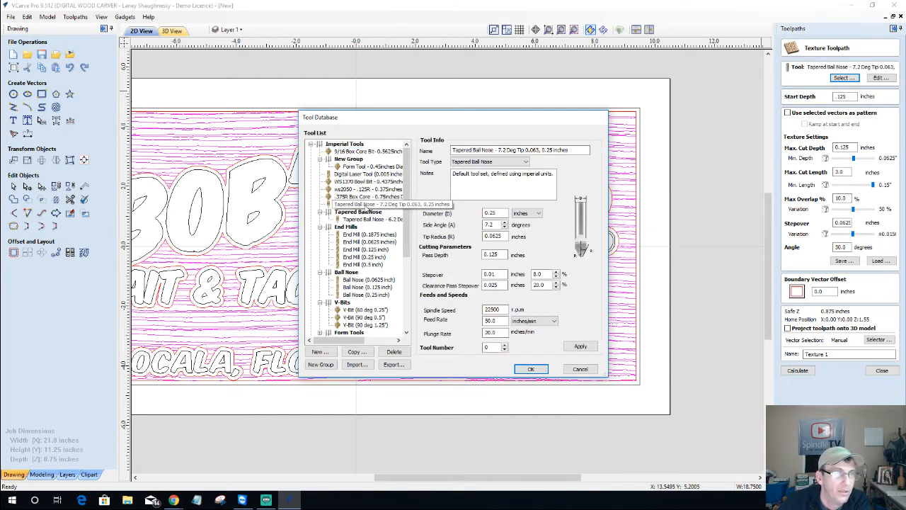
left_click(527, 368)
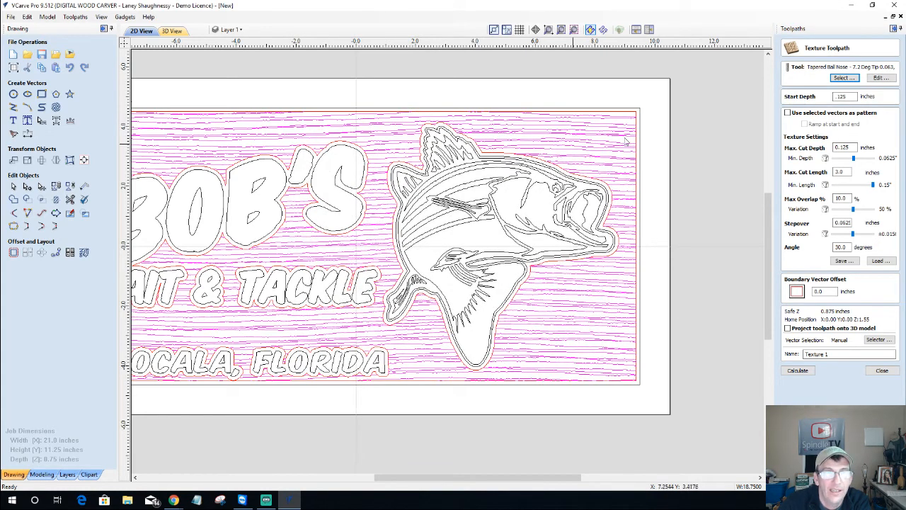
Use the selected grain lines as pattern, set max cut depth 0.125, and calculate Texture 1
scroll(555, 134, "down", 2)
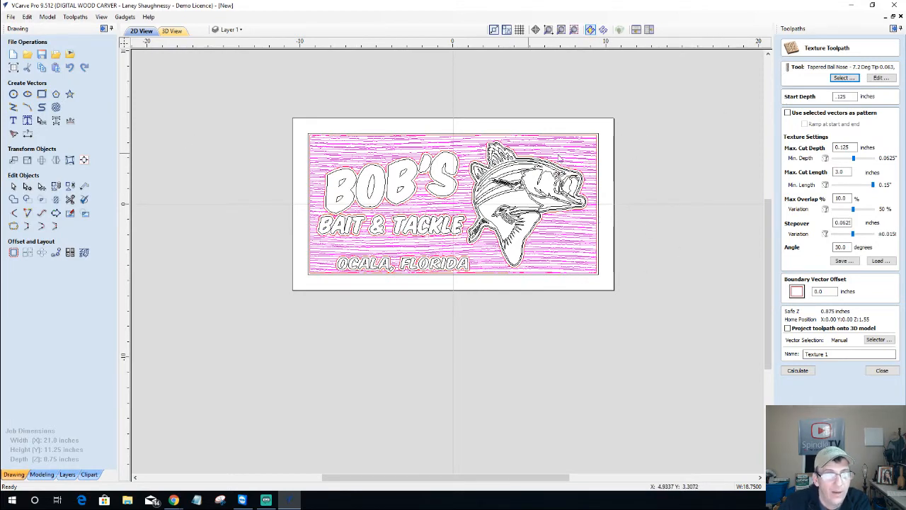
left_click(787, 113)
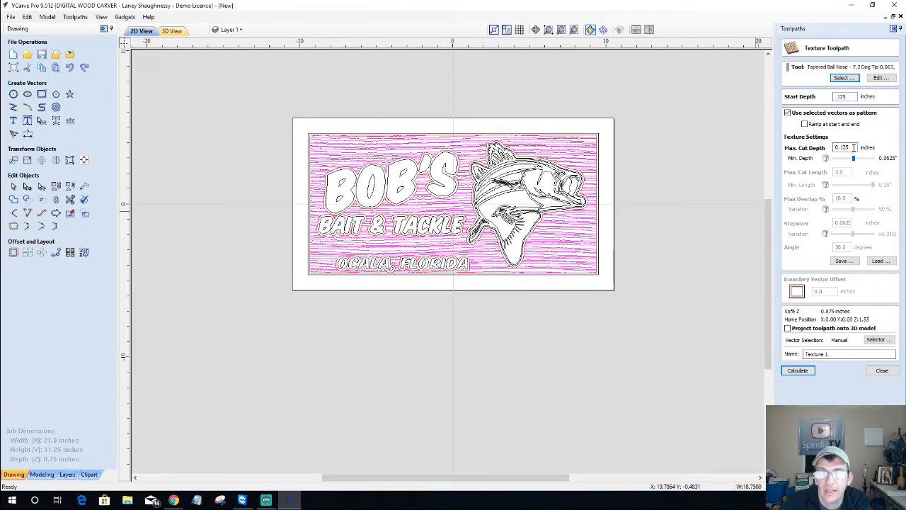
left_click_drag(853, 148, 819, 148)
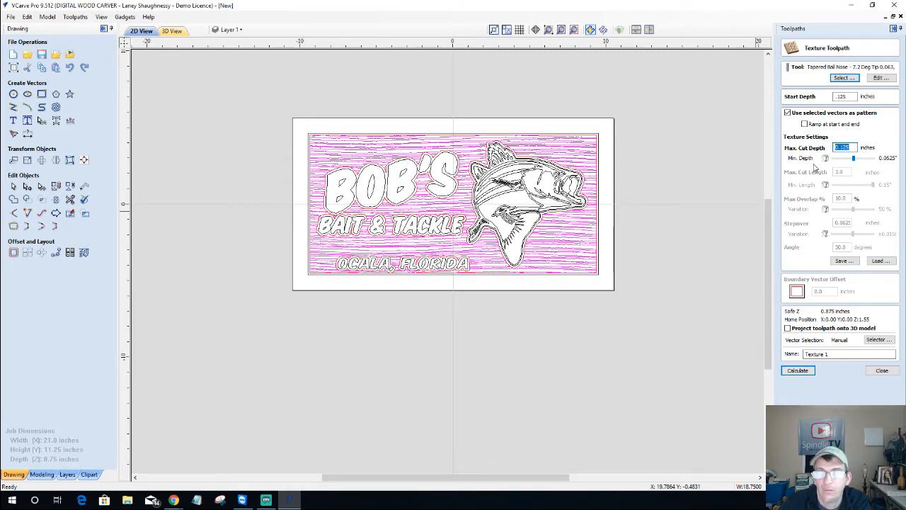
type(".2")
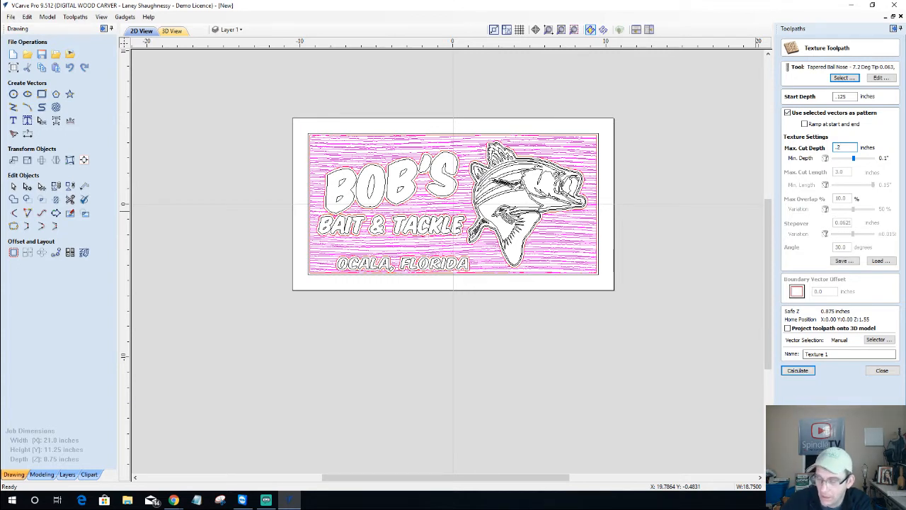
key("BackSpace")
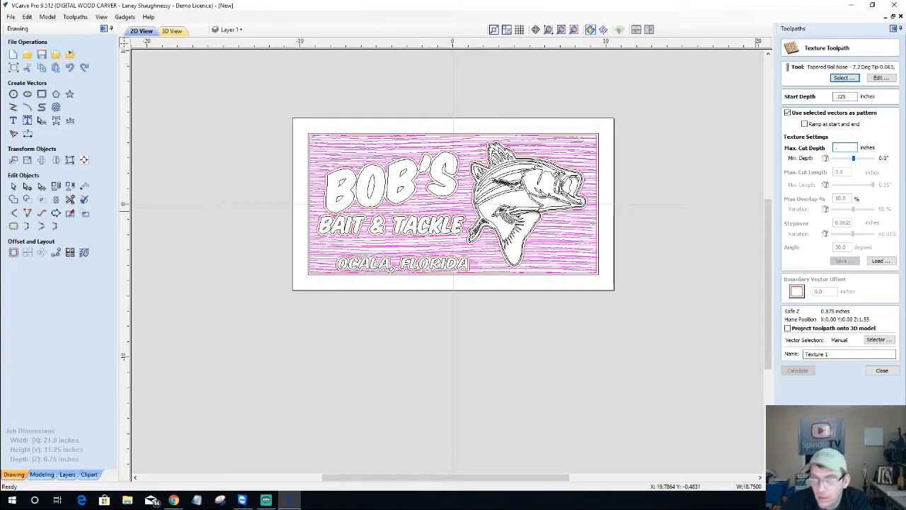
type("125")
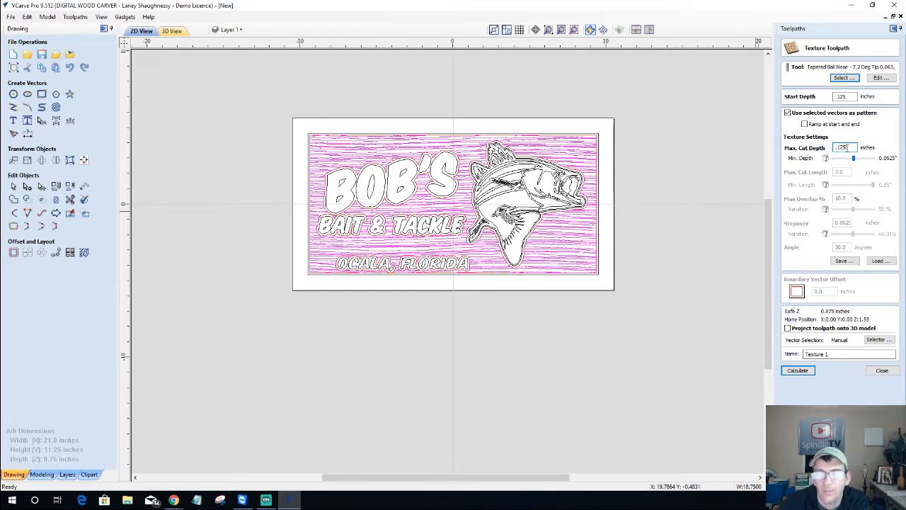
left_click_drag(851, 147, 835, 146)
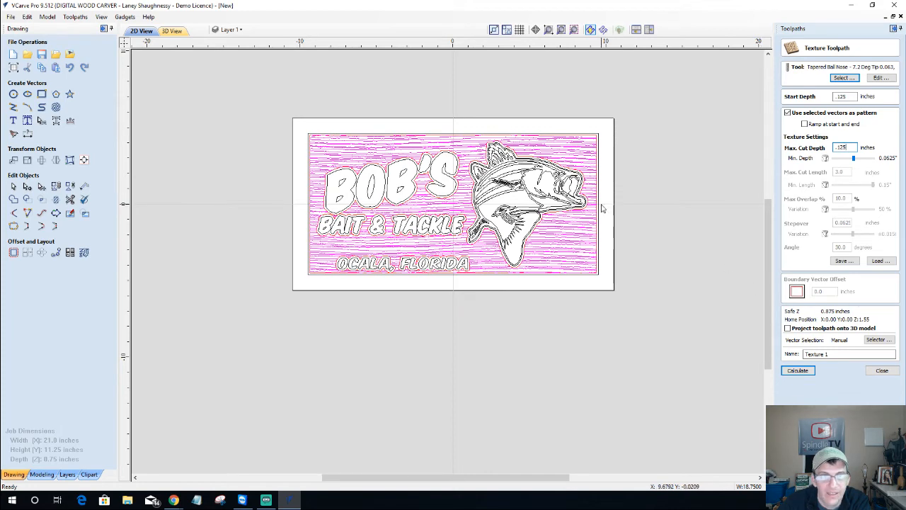
scroll(570, 183, "up", 3)
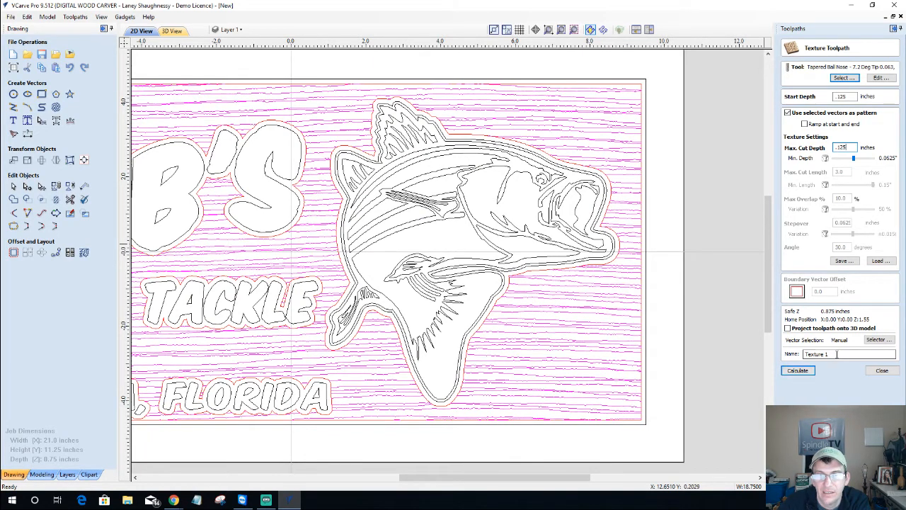
left_click(798, 371)
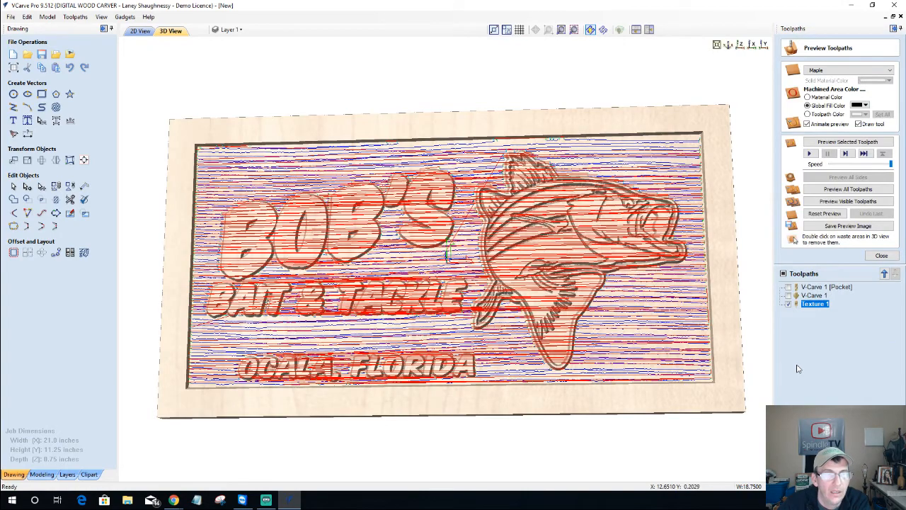
left_click_drag(442, 333, 424, 406)
scroll(537, 320, "up", 3)
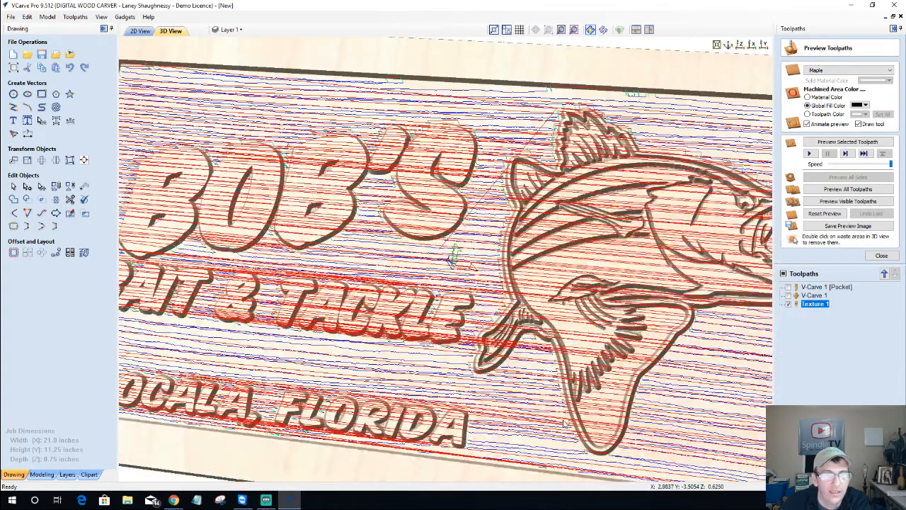
left_click_drag(564, 423, 526, 337)
scroll(526, 338, "up", 3)
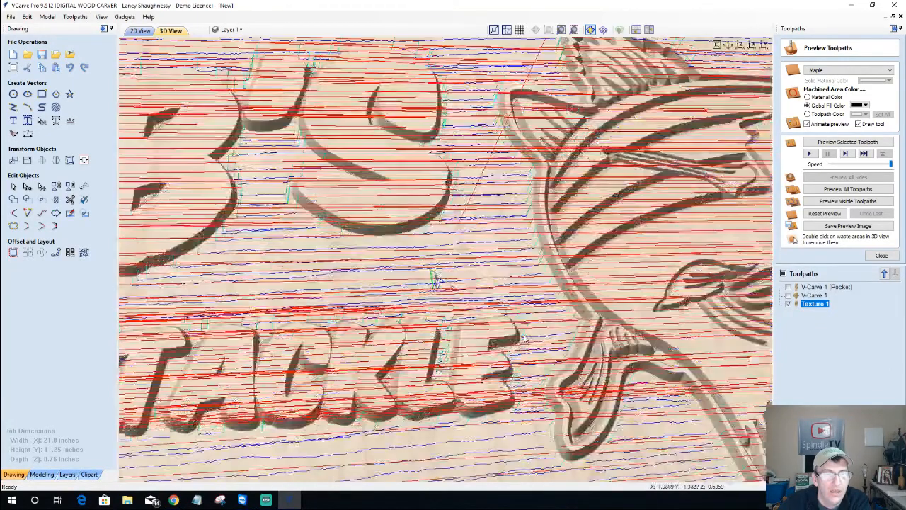
scroll(524, 339, "down", 1)
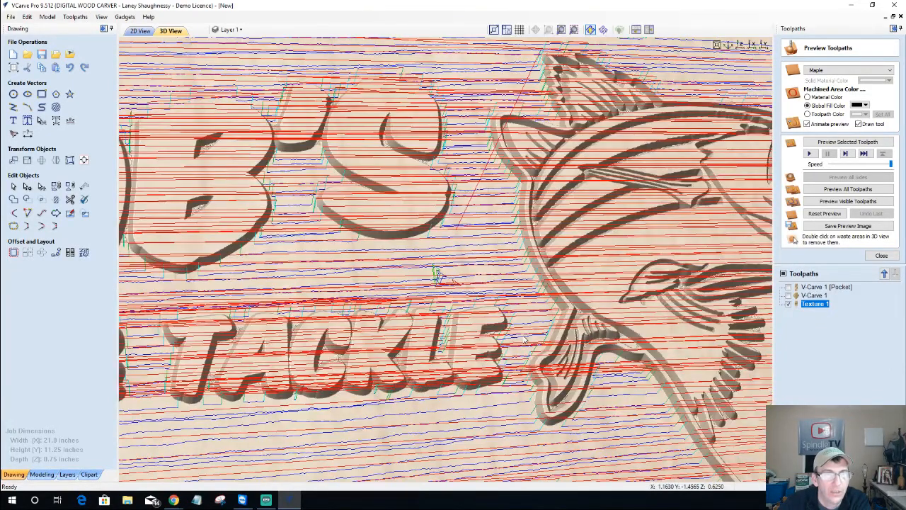
scroll(525, 340, "down", 3)
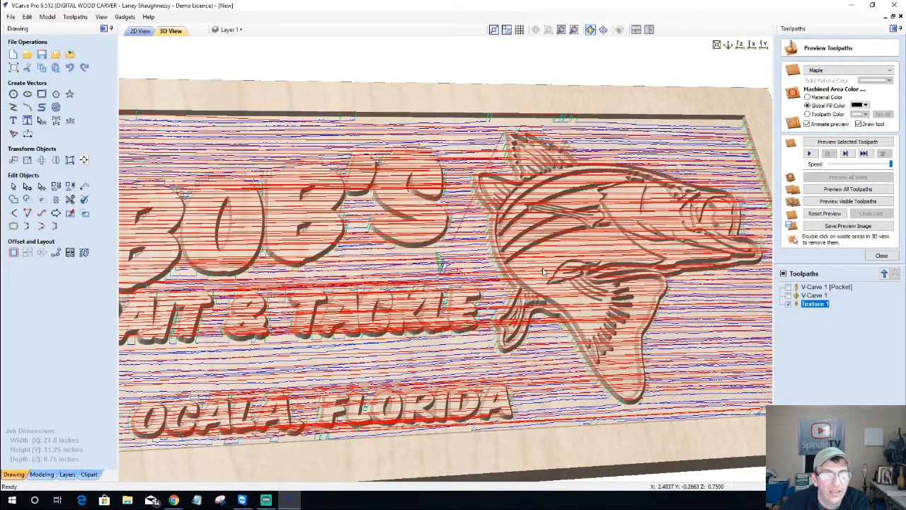
scroll(514, 300, "up", 3)
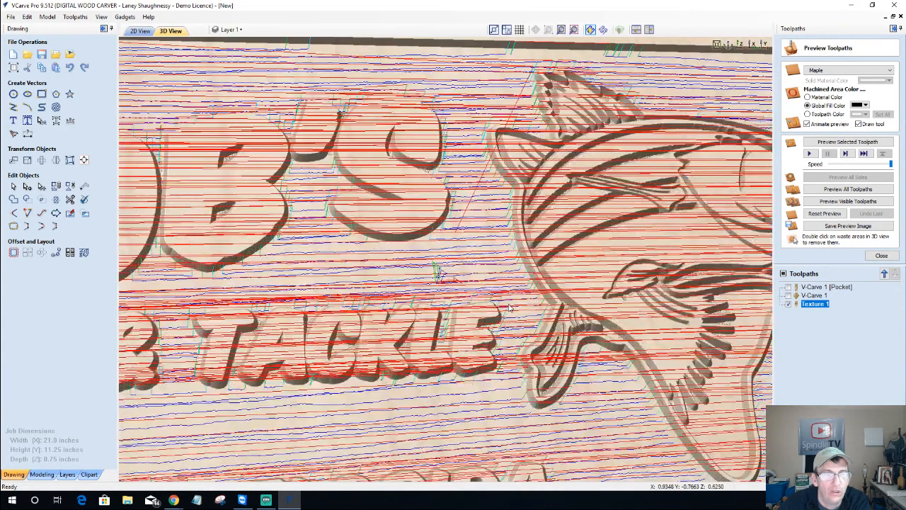
scroll(509, 307, "down", 3)
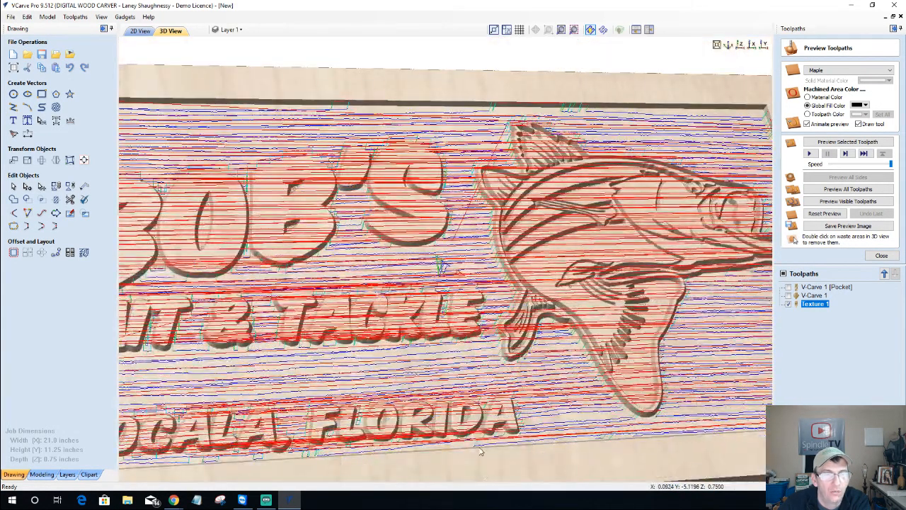
left_click_drag(479, 451, 497, 321)
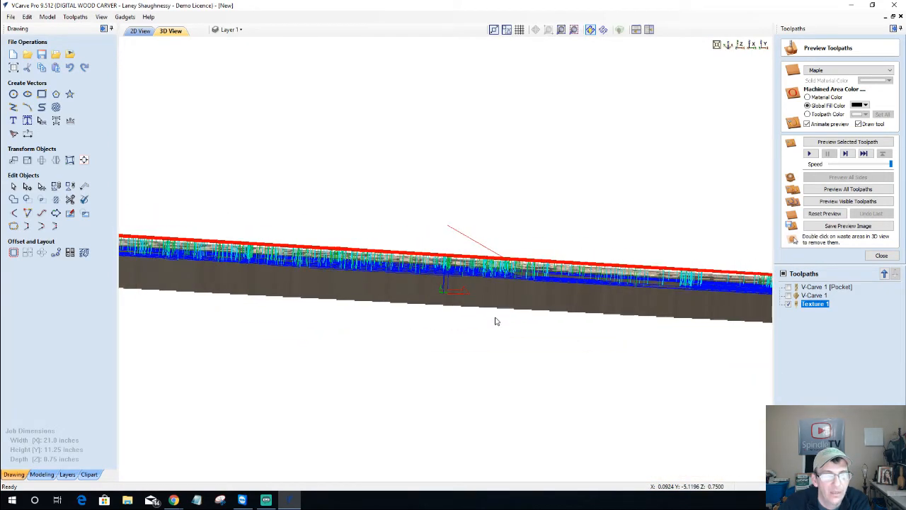
left_click(764, 45)
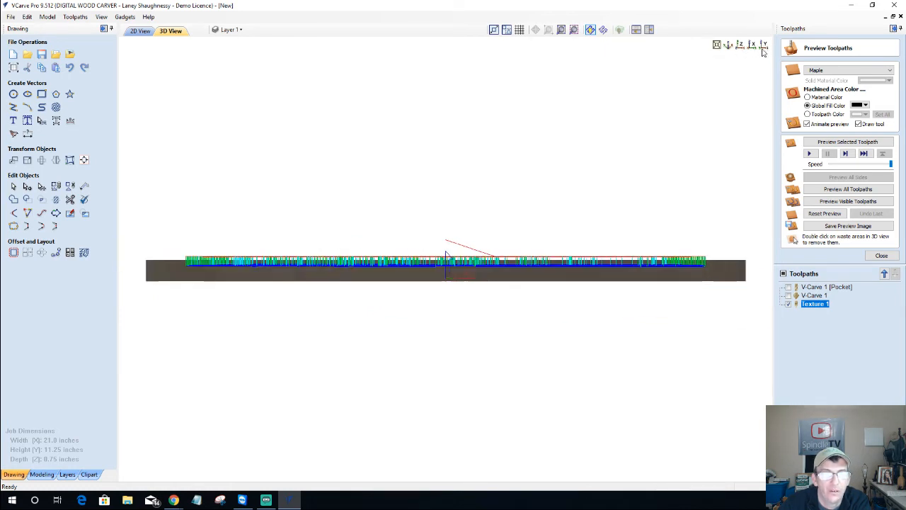
scroll(425, 262, "up", 3)
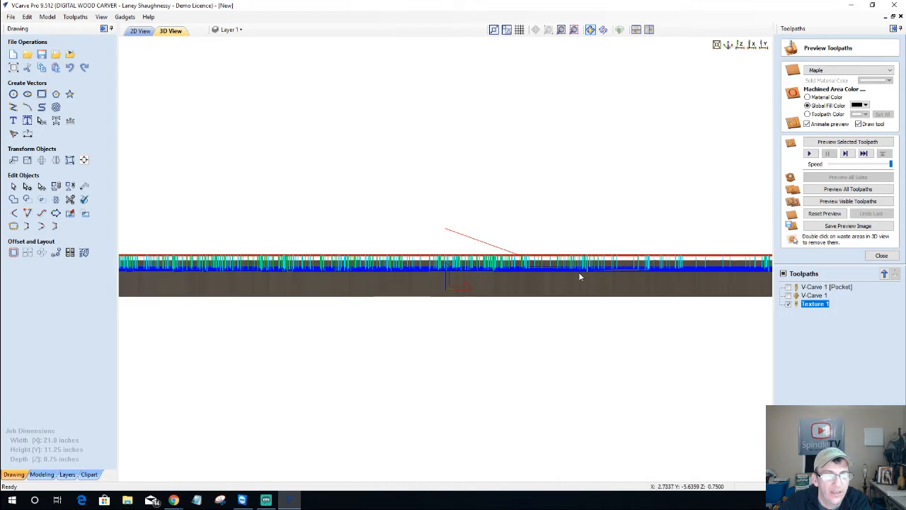
left_click_drag(487, 326, 491, 398)
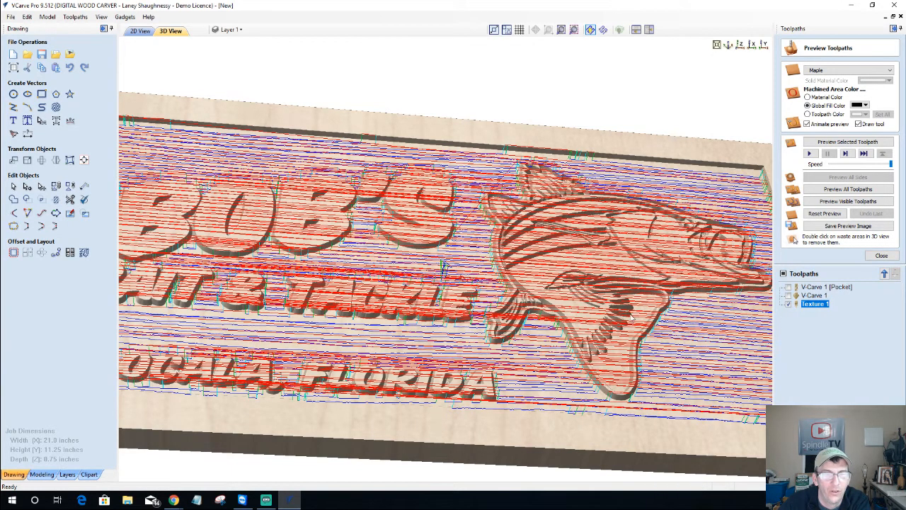
scroll(377, 344, "down", 3)
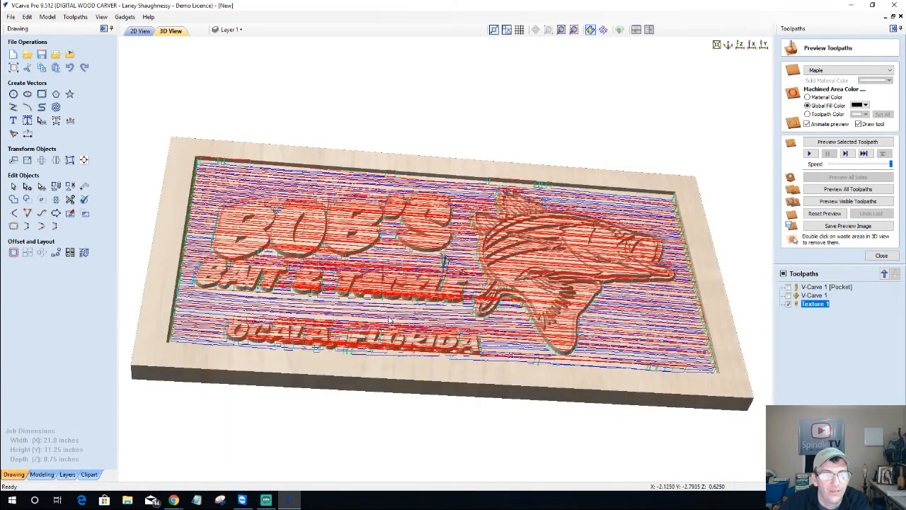
left_click_drag(606, 276, 449, 256)
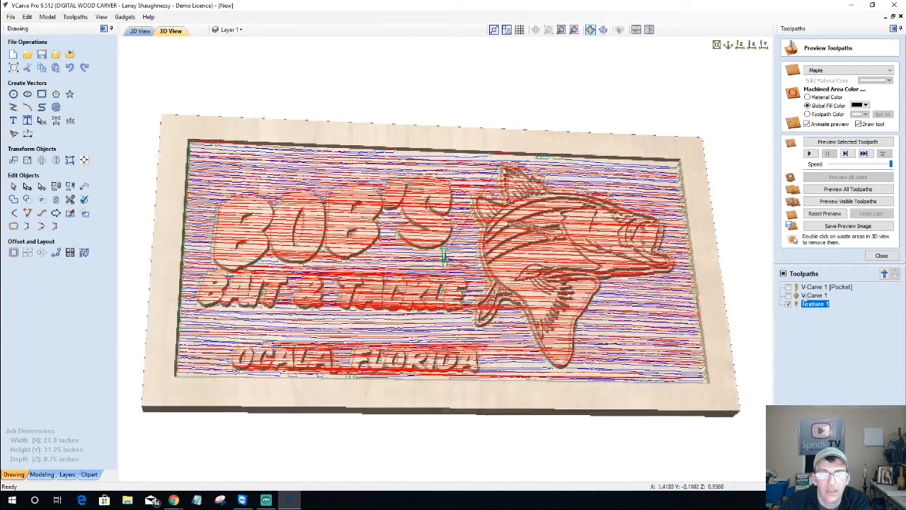
Simulate the Texture 1 toolpath in maple material colour and view the board from the top
left_click(789, 304)
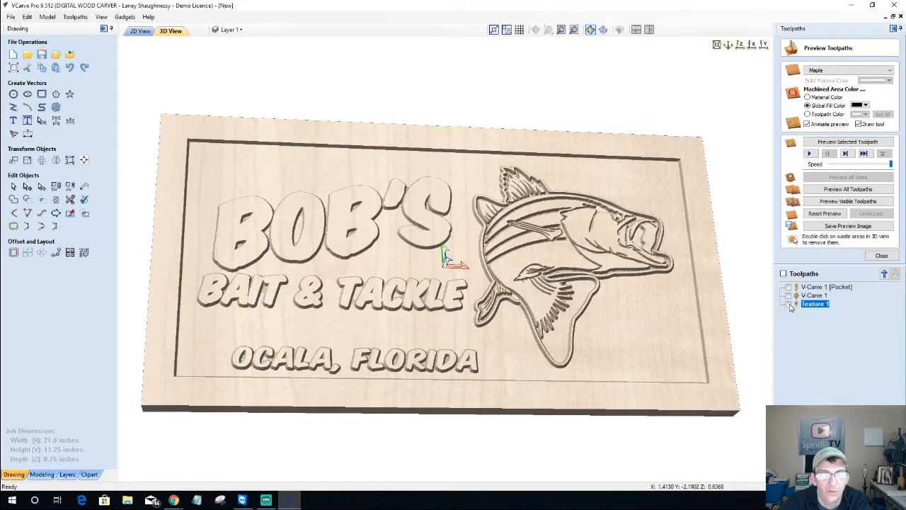
left_click(788, 303)
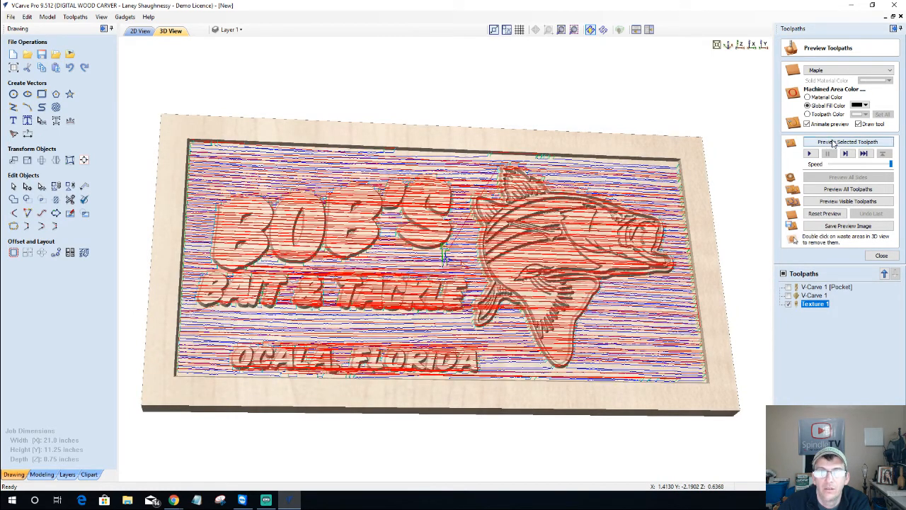
left_click(832, 143)
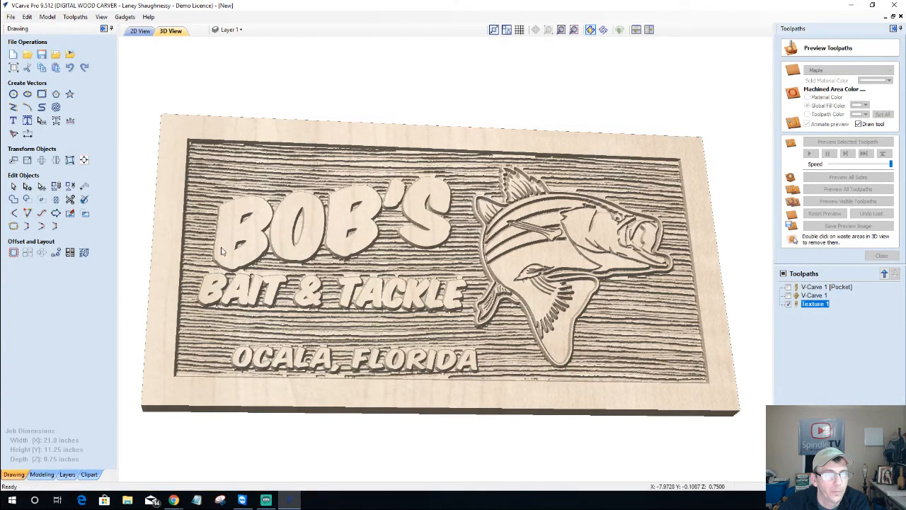
left_click_drag(208, 237, 203, 252)
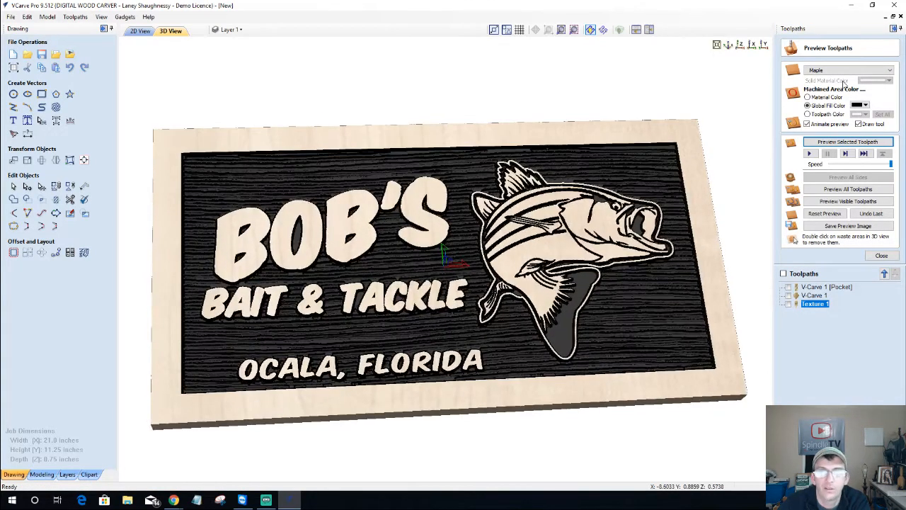
left_click(807, 98)
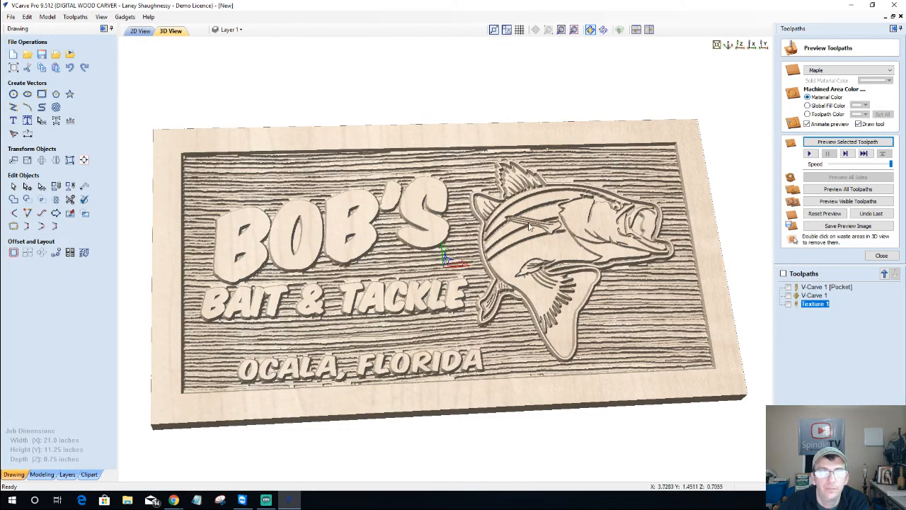
left_click_drag(372, 262, 534, 367)
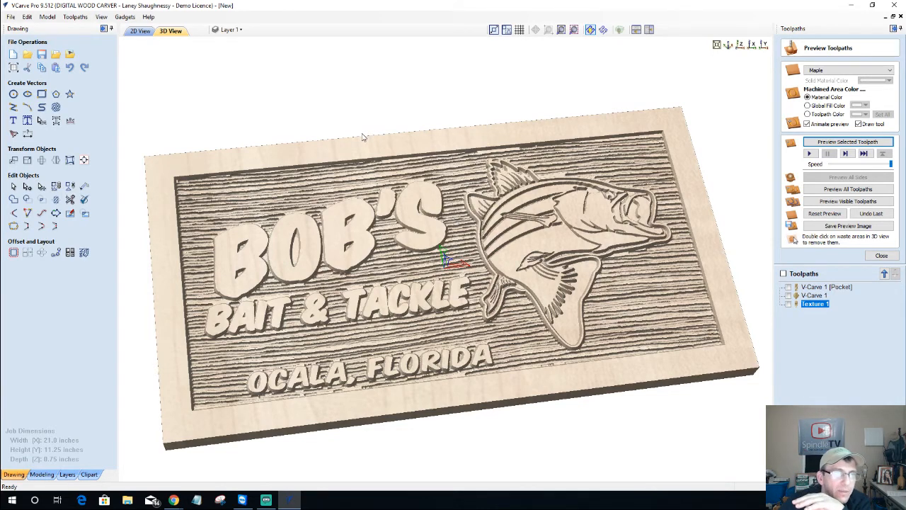
left_click_drag(705, 116, 708, 119)
left_click(740, 46)
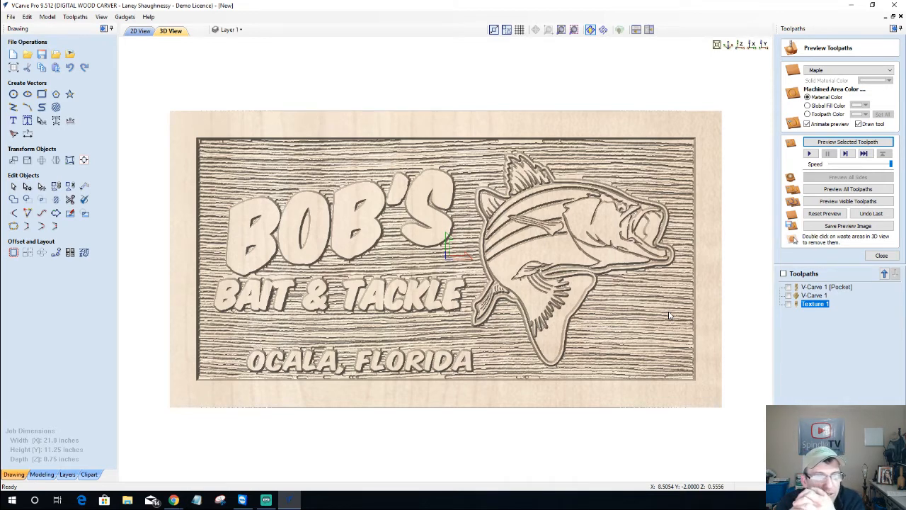
Begin a vector texture and switch to the flat 2D view
left_click(56, 107)
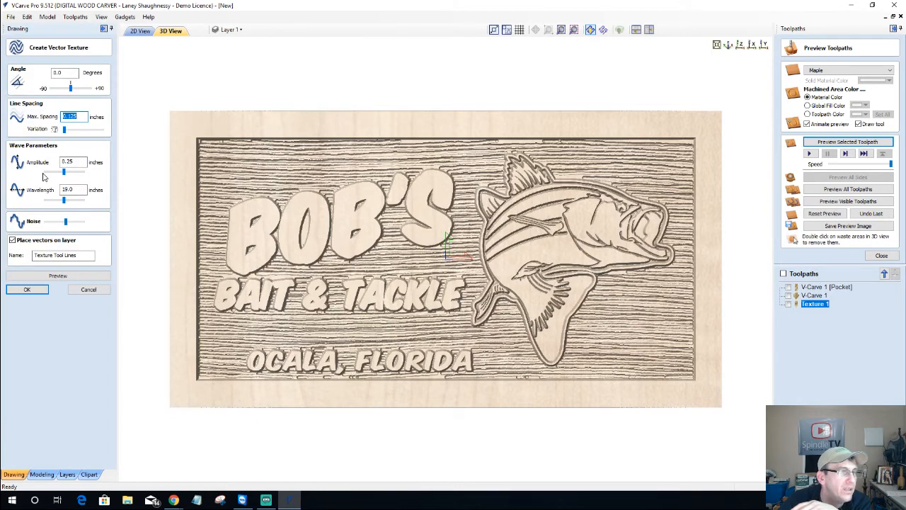
left_click(232, 30)
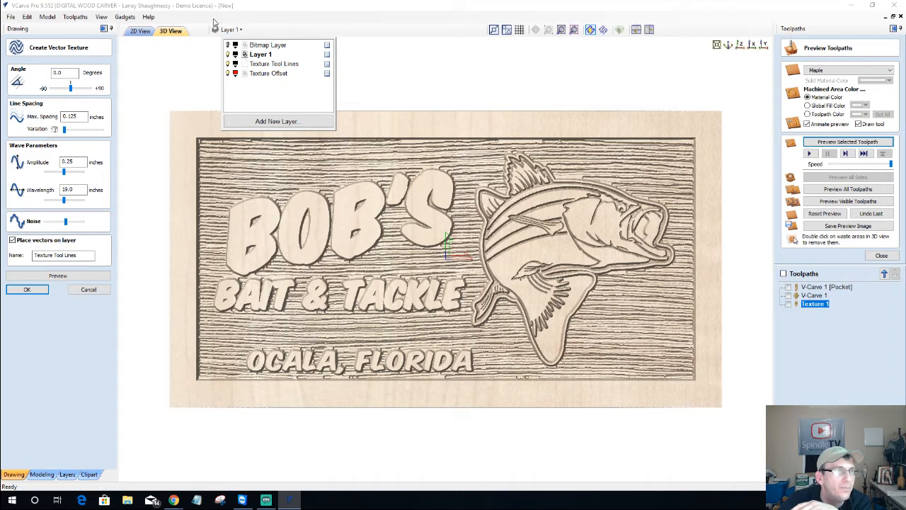
left_click(141, 31)
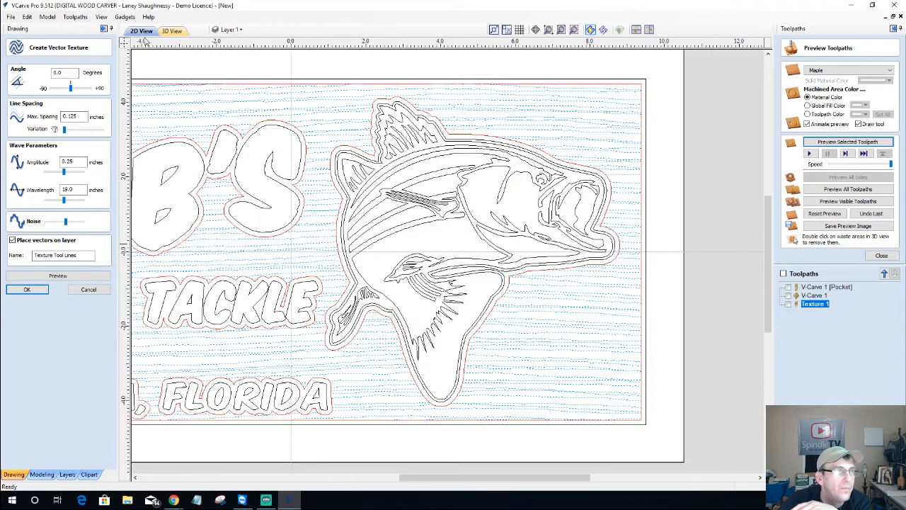
Make Texture Offset the active layer, hide Layer 1, and cancel the vector texture
left_click(231, 29)
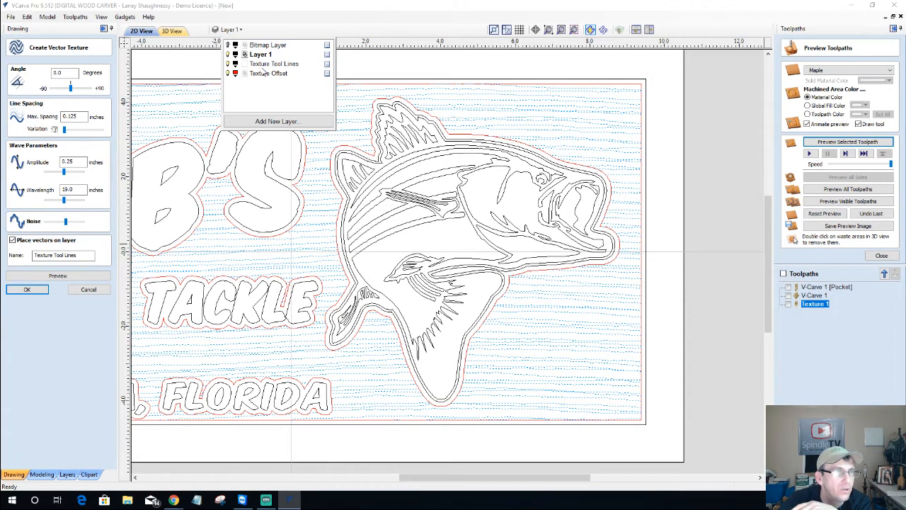
left_click(282, 65)
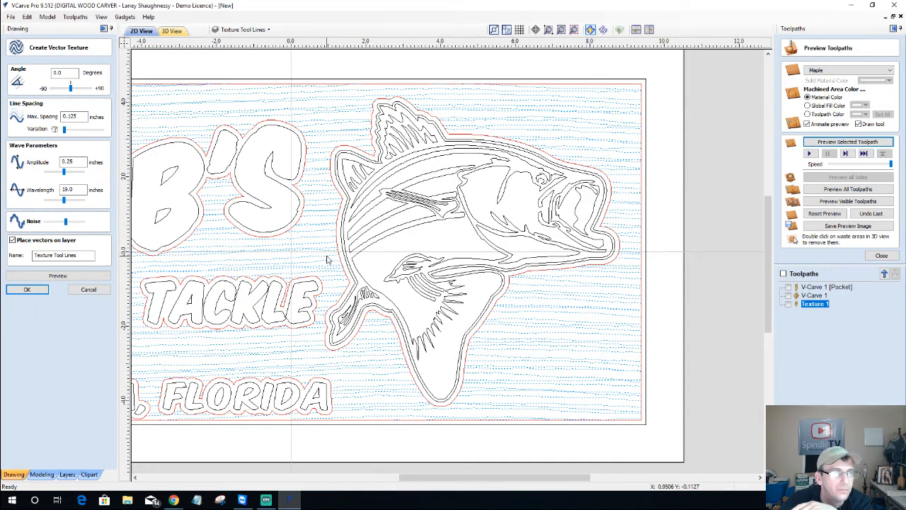
left_click(243, 29)
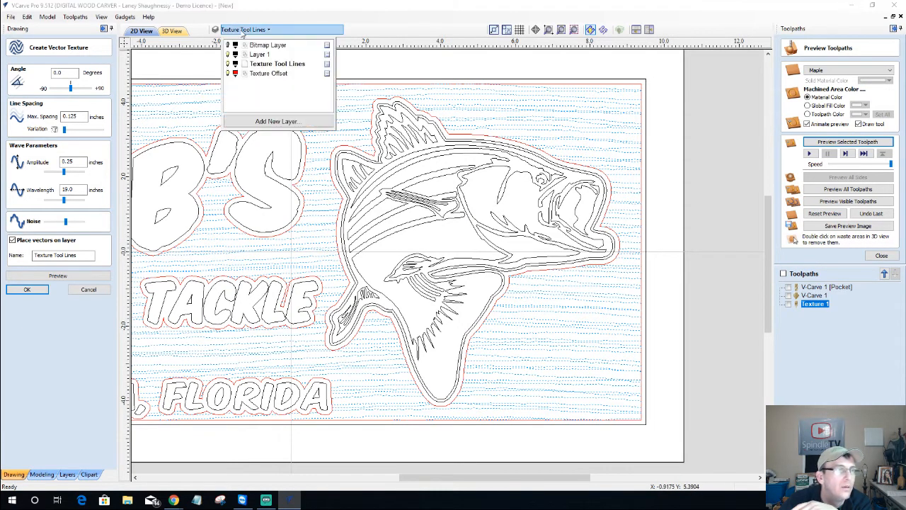
left_click(262, 74)
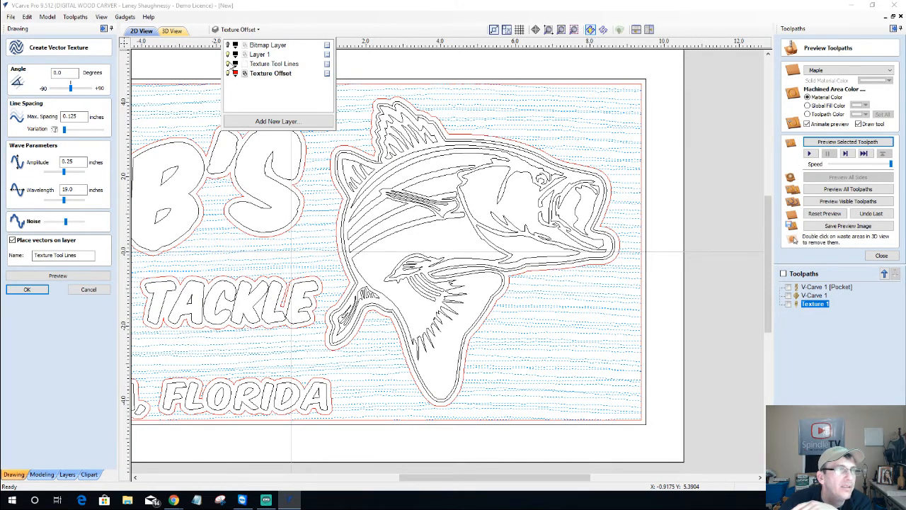
left_click(227, 55)
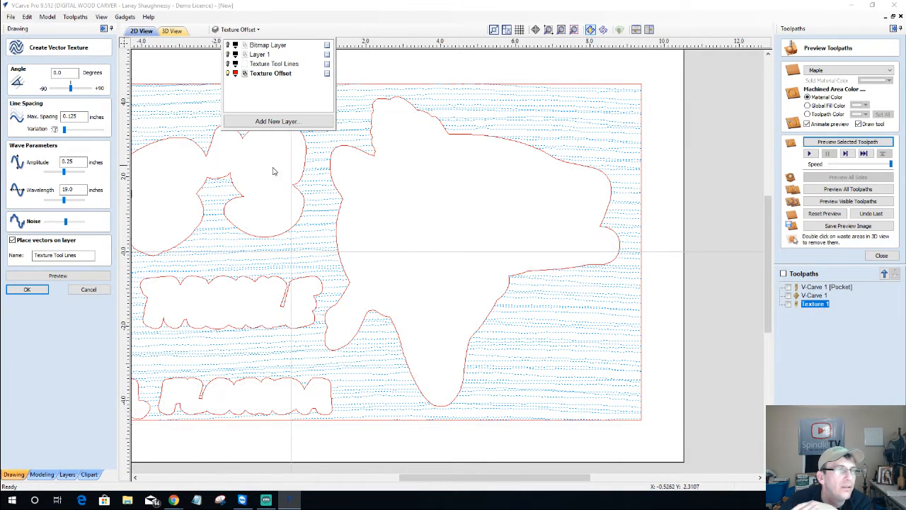
left_click(237, 29)
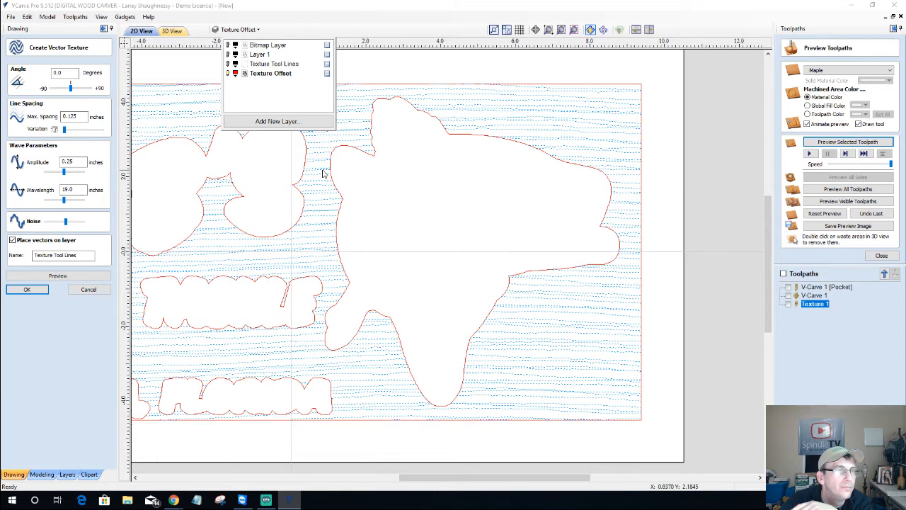
left_click(88, 289)
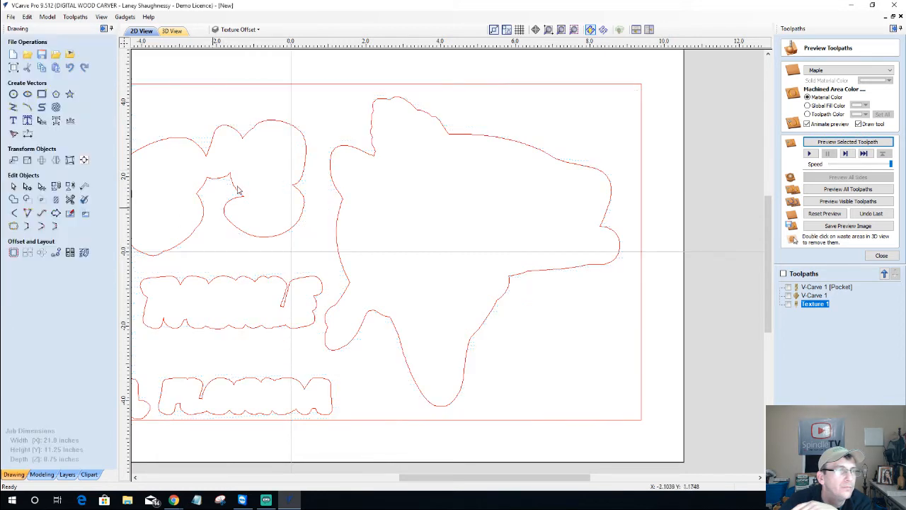
Turn on the Texture Tool Lines, Texture Offset and Layer 1 layers
left_click(253, 31)
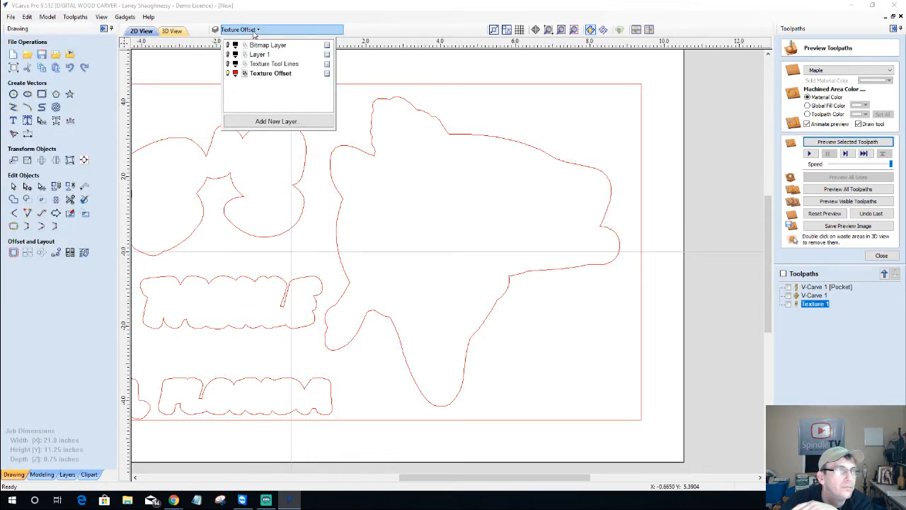
left_click(228, 64)
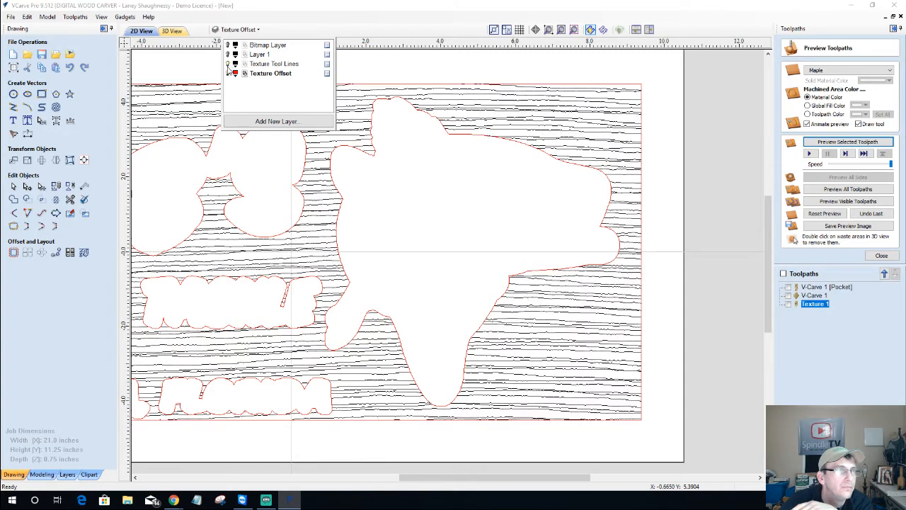
left_click(227, 74)
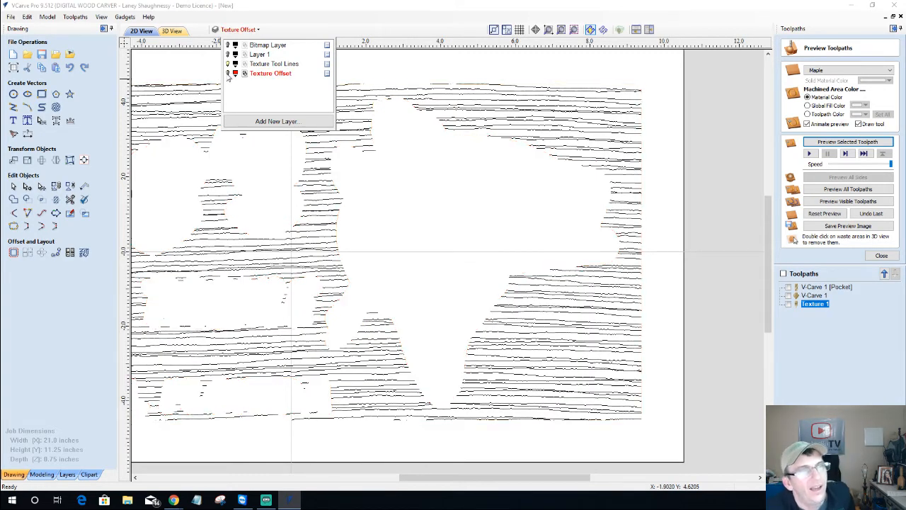
left_click(228, 74)
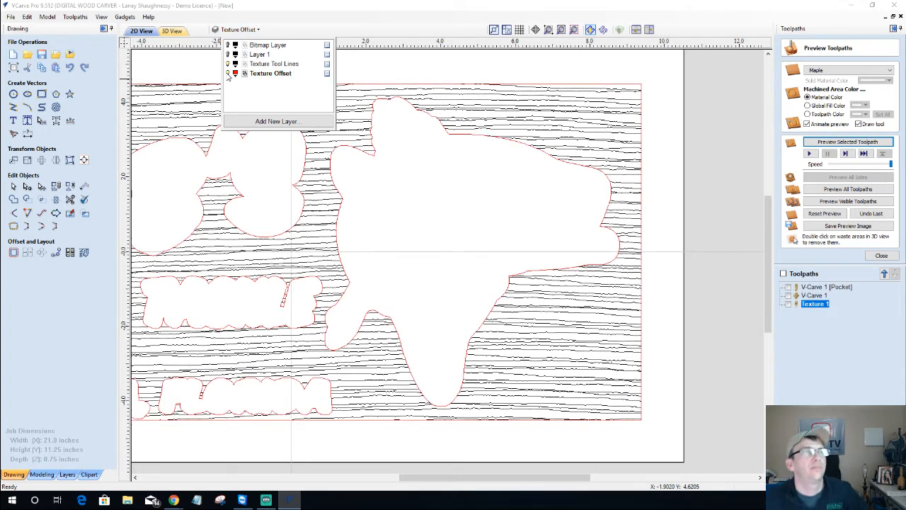
left_click(228, 55)
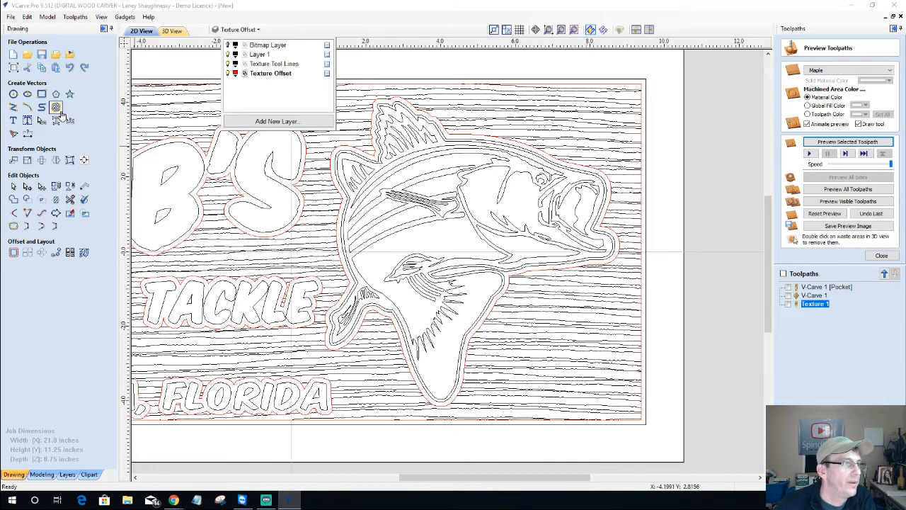
Delete the old wavy texture lines and reopen Create Vector Texture
left_click(320, 208)
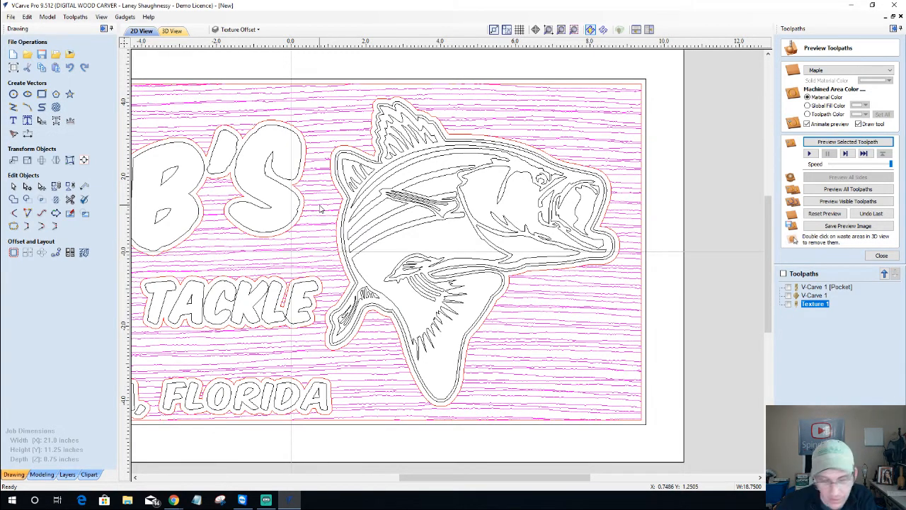
key("Delete")
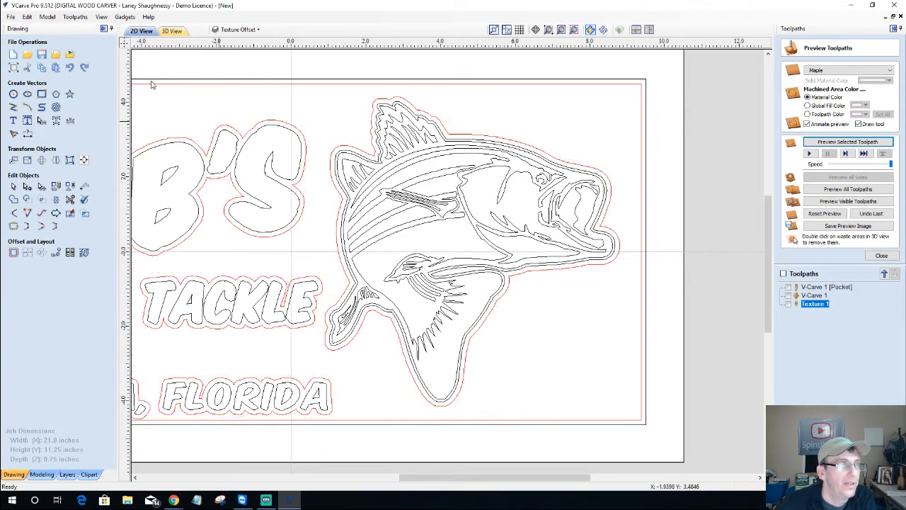
left_click(56, 107)
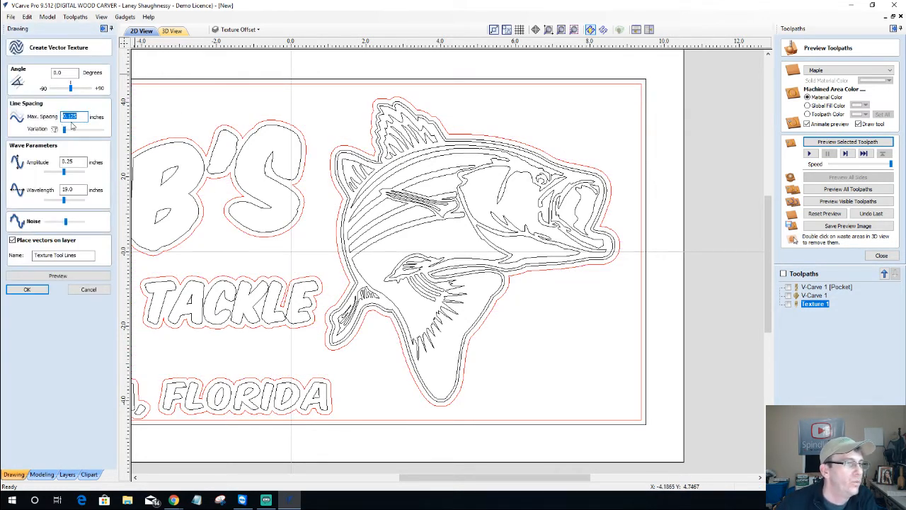
Hide Layer 1 and select all the offset outlines
left_click(237, 29)
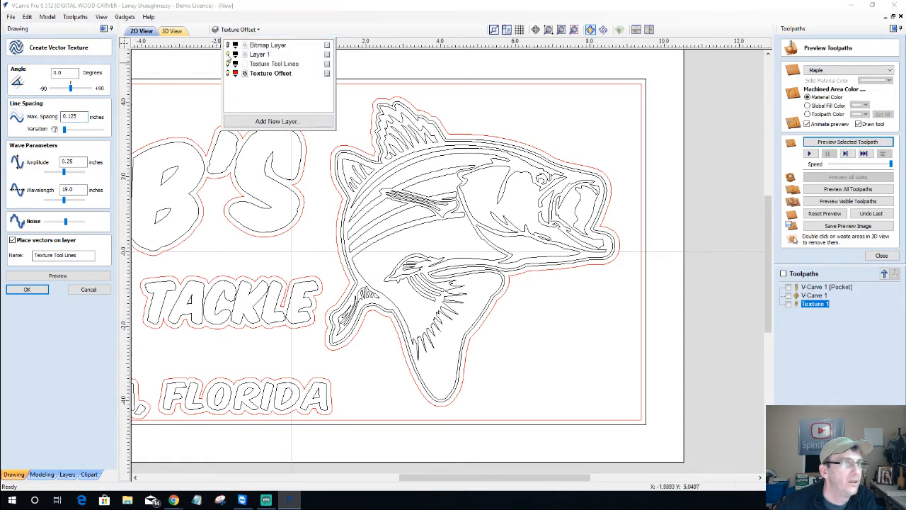
left_click(228, 55)
scroll(446, 277, "down", 4)
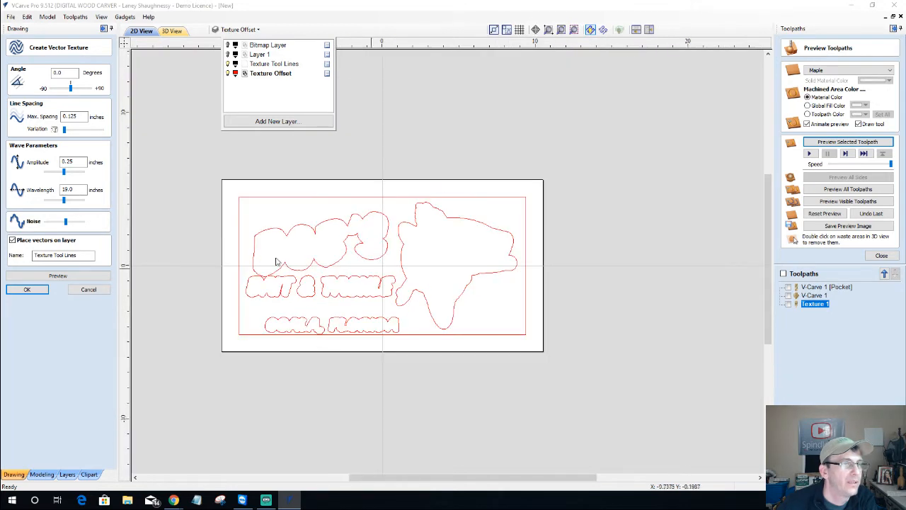
left_click(206, 177)
left_click_drag(206, 175, 656, 378)
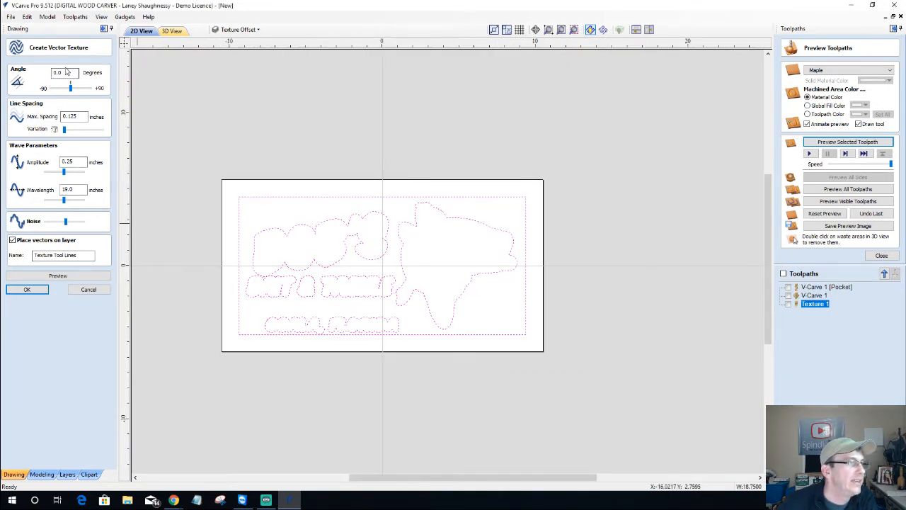
Set texture angle 7°, max spacing 0.25, higher variation and amplitude 0.5
left_click(63, 73)
left_click_drag(63, 72, 2, 92)
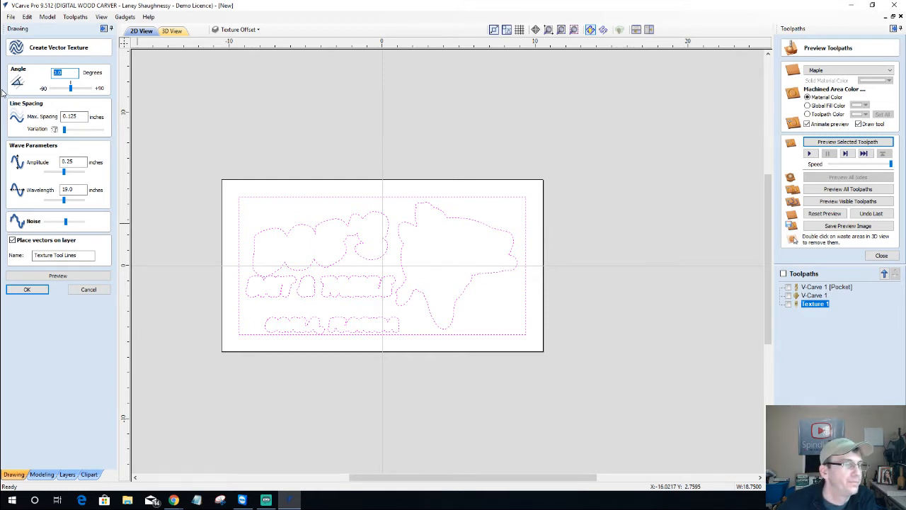
type("7")
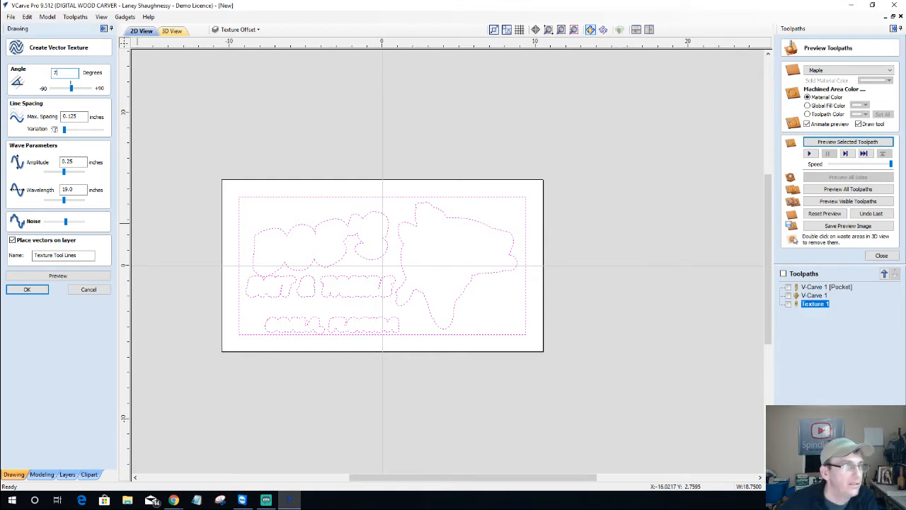
left_click_drag(86, 117, 32, 121)
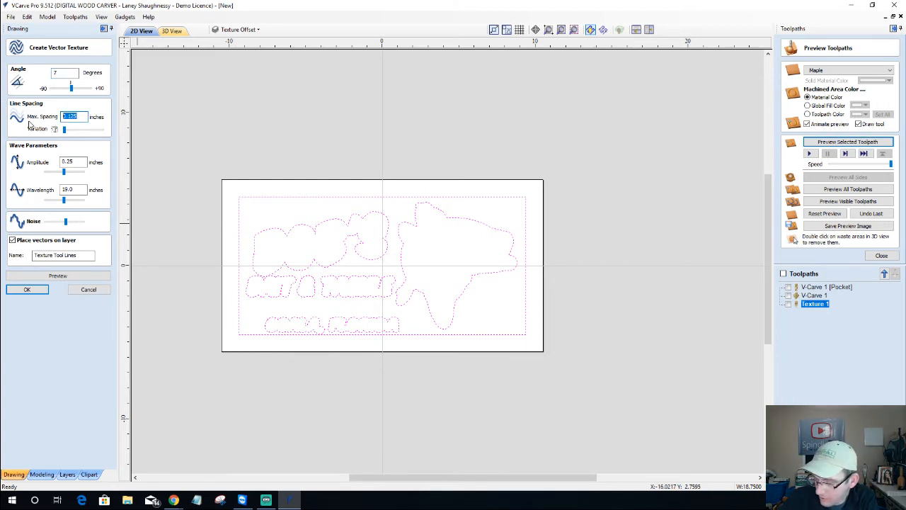
type(".")
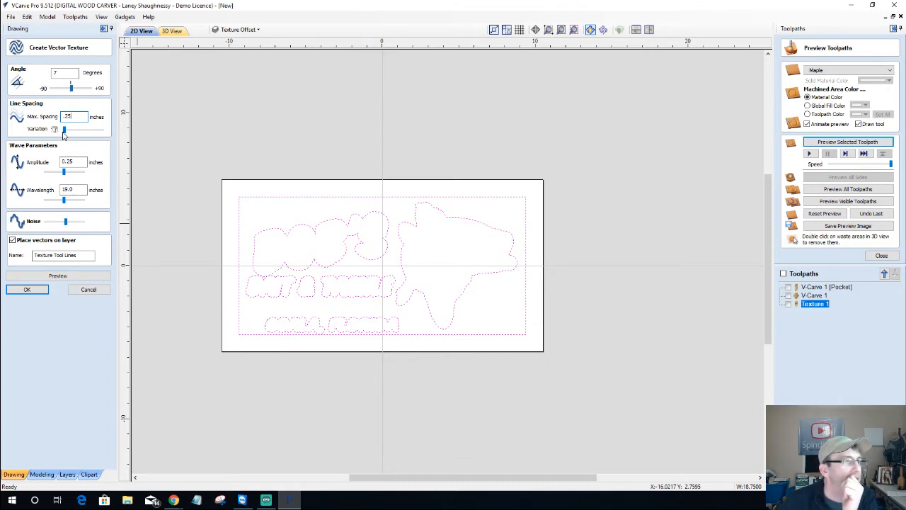
left_click_drag(63, 134, 79, 134)
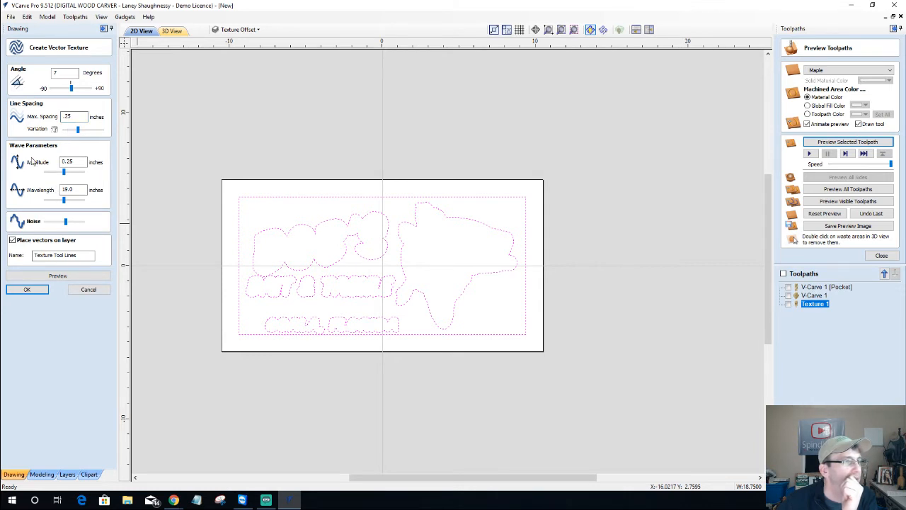
double_click(68, 162)
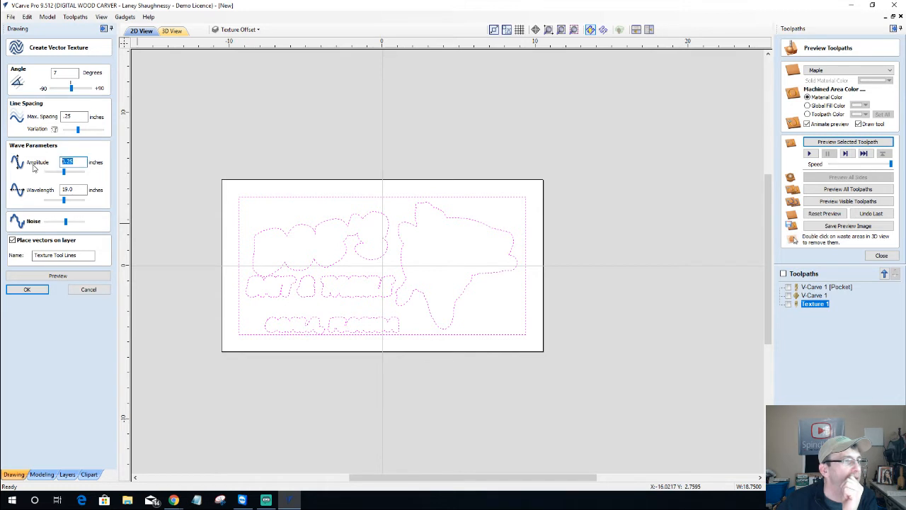
type(".")
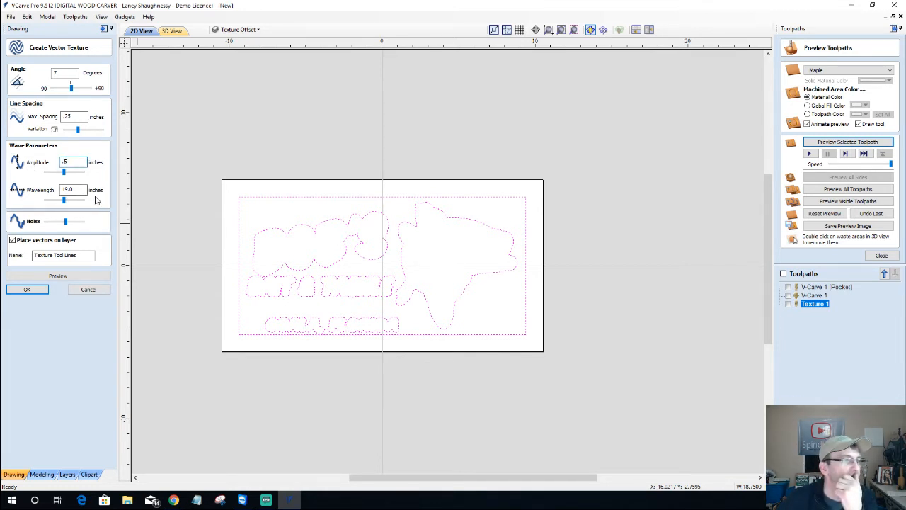
Preview the new wood-grain lines across the sign and create them
left_click(57, 276)
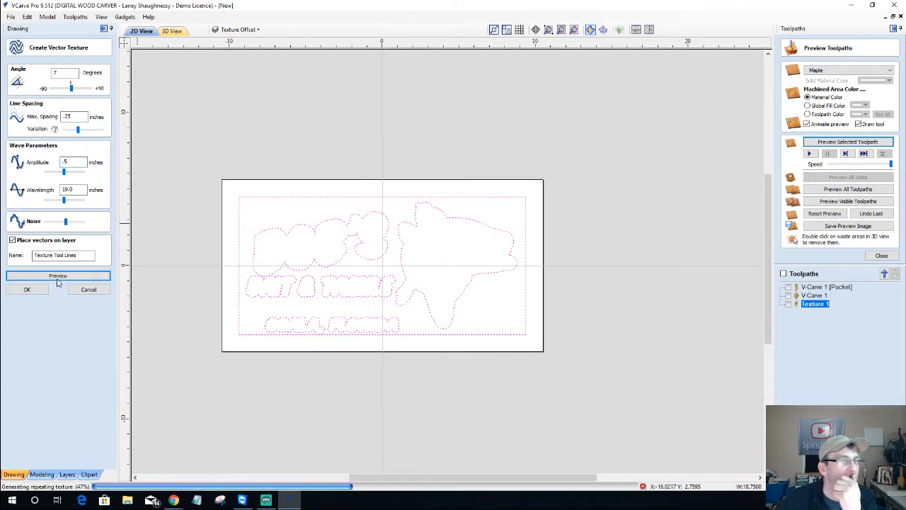
scroll(302, 277, "up", 1)
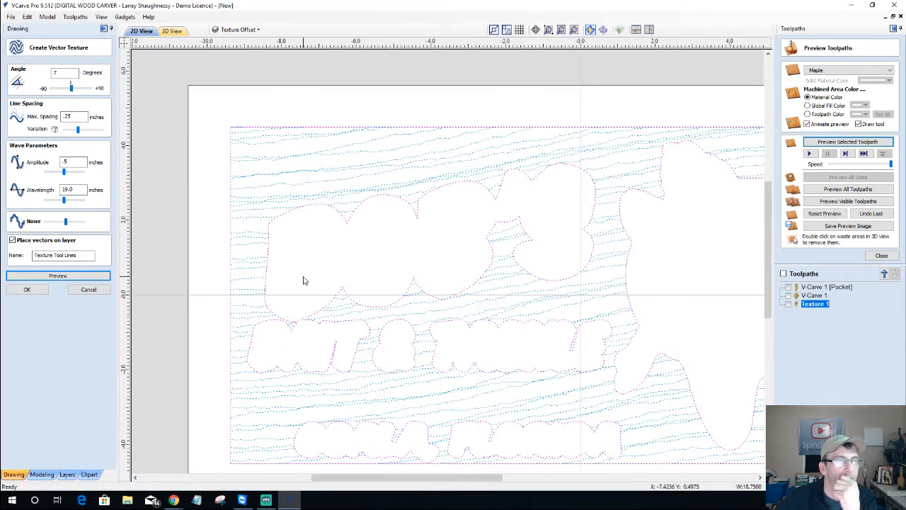
scroll(583, 153, "down", 3)
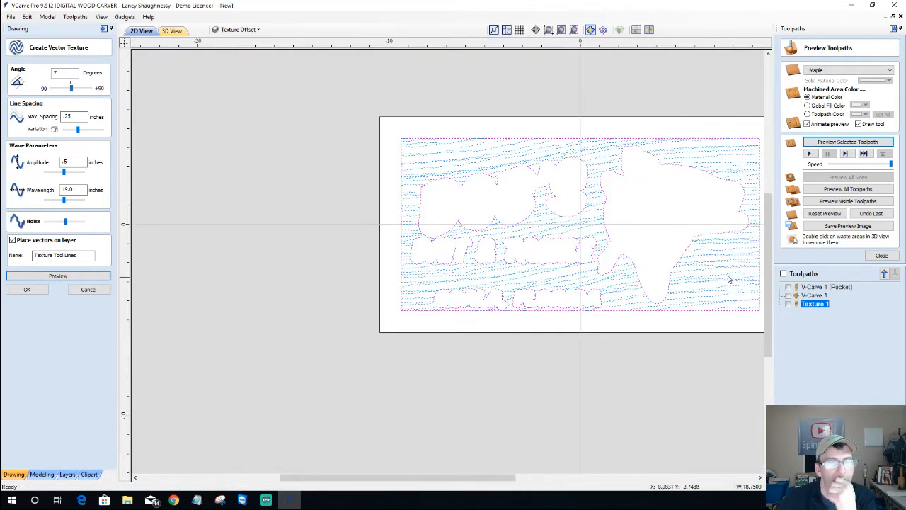
scroll(724, 259, "up", 2)
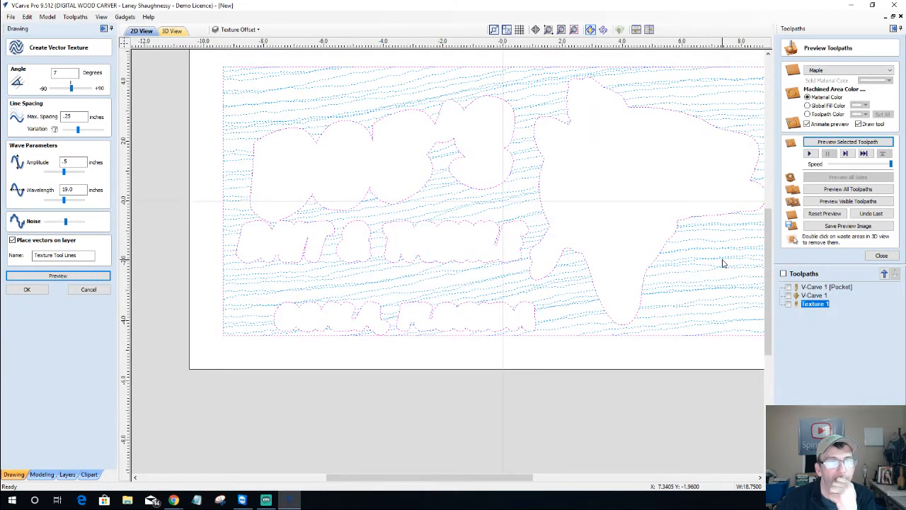
scroll(703, 263, "down", 1)
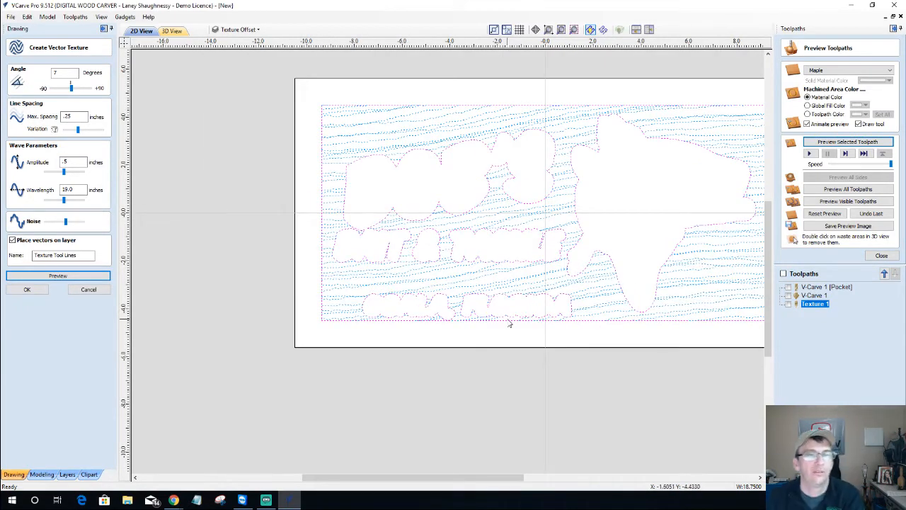
left_click_drag(418, 478, 485, 480)
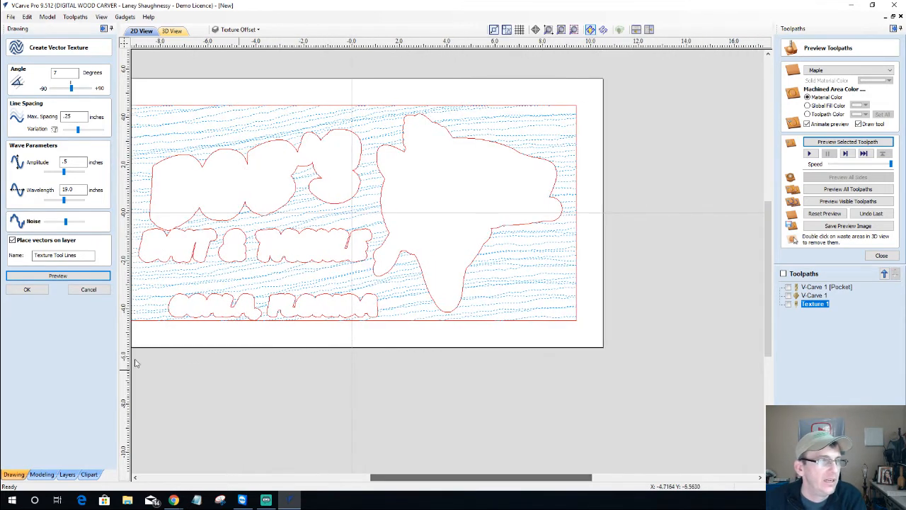
left_click(39, 296)
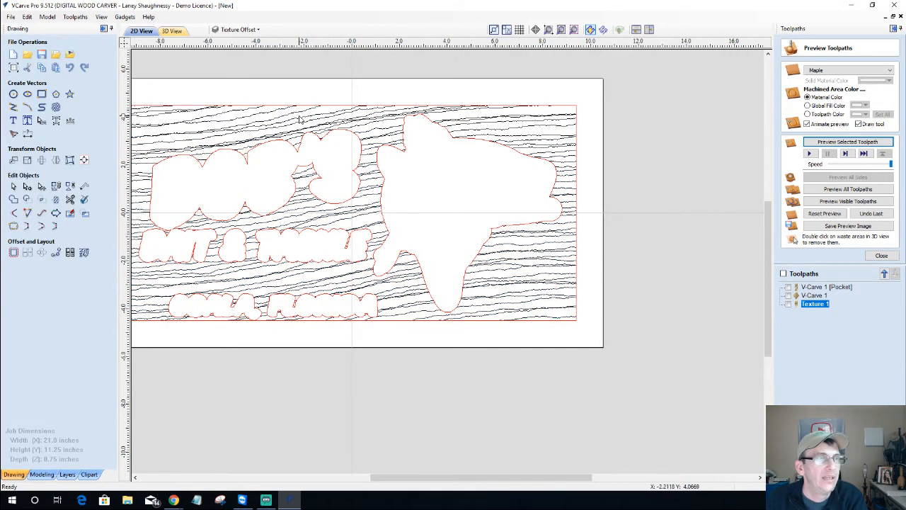
Point Texture 1 at the Texture Tool Lines layer and associate those vectors with the toolpath
double_click(813, 304)
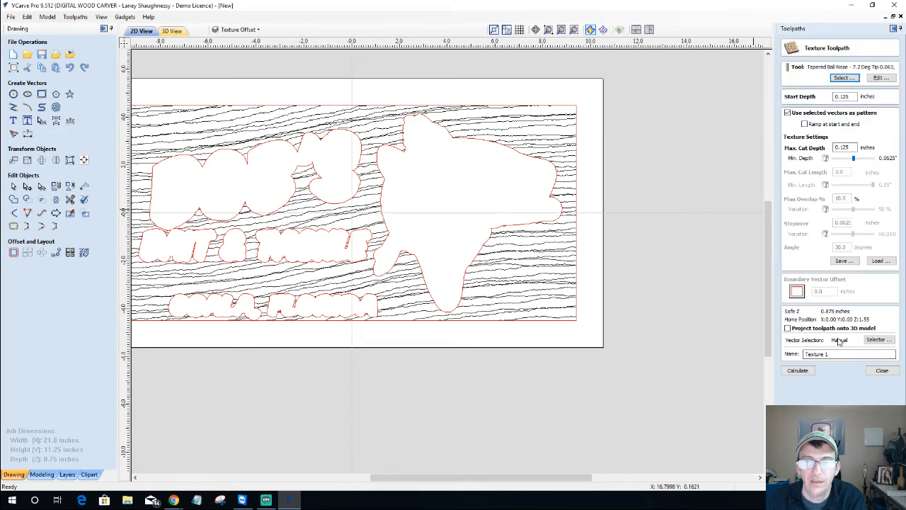
left_click(877, 340)
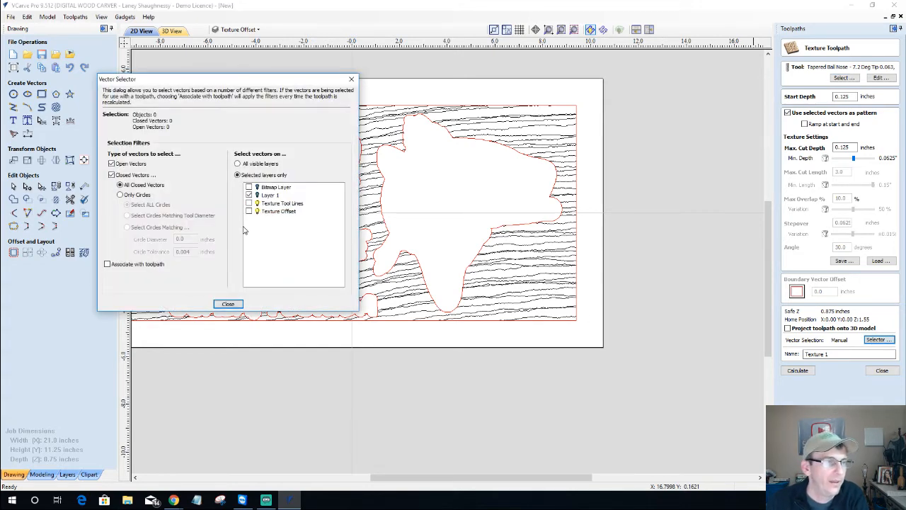
left_click(248, 211)
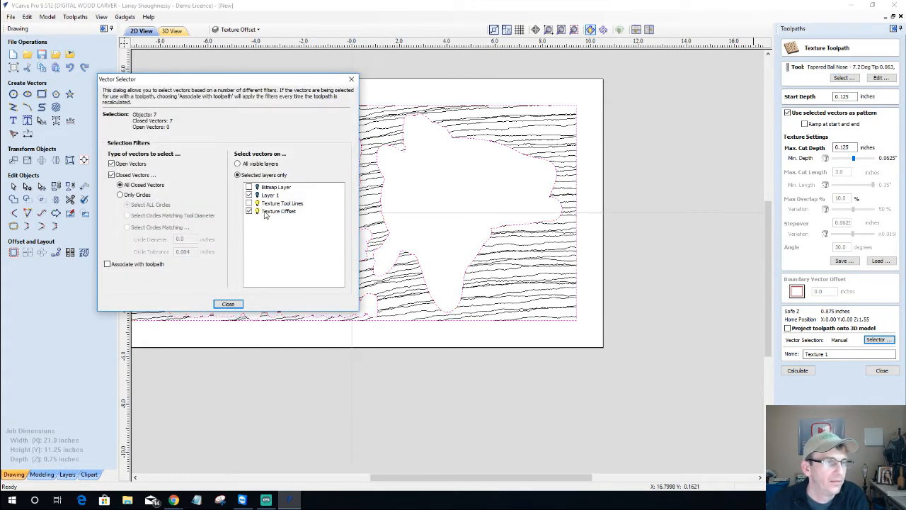
left_click(252, 213)
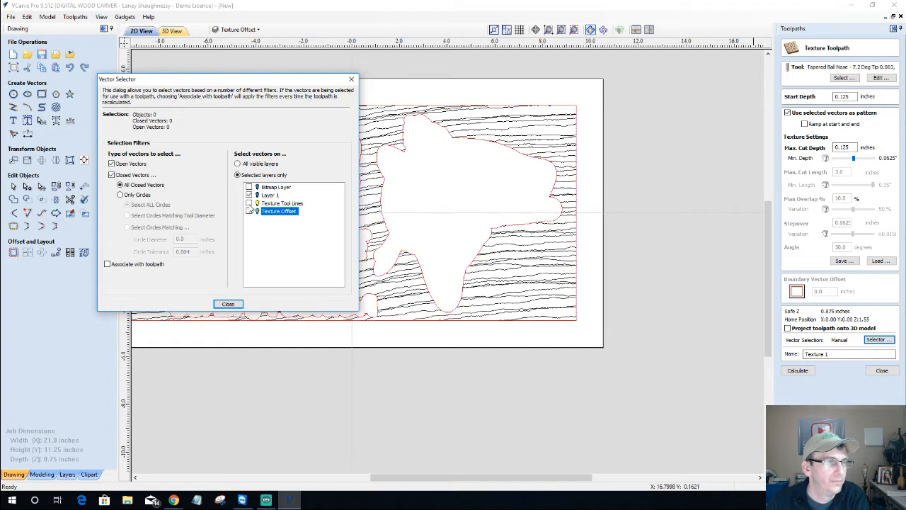
left_click(249, 203)
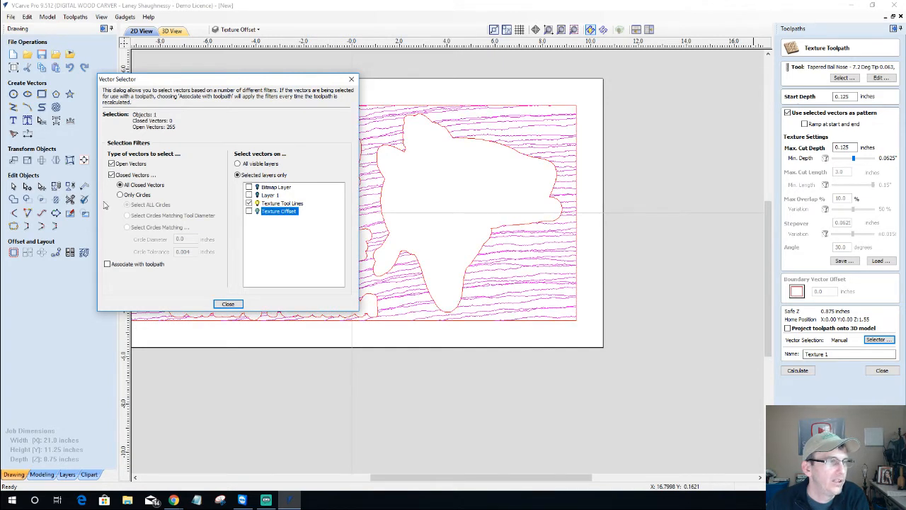
left_click(106, 266)
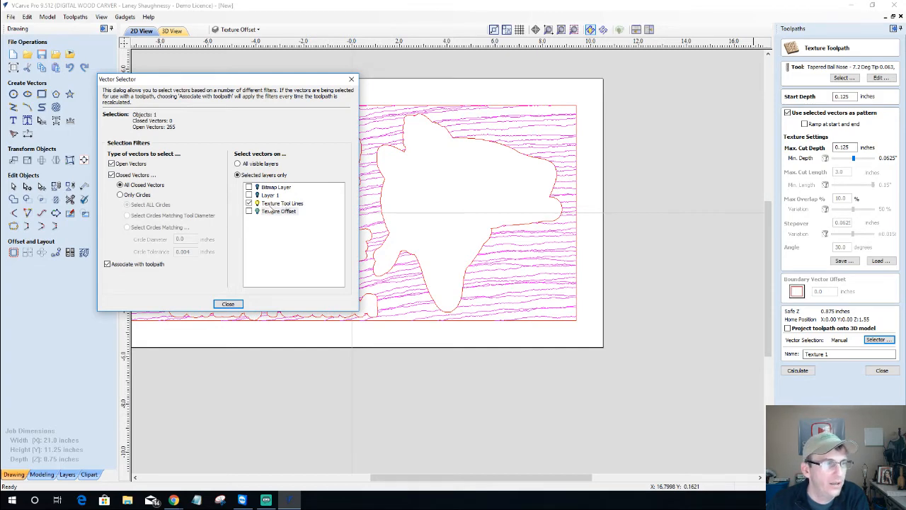
left_click(233, 303)
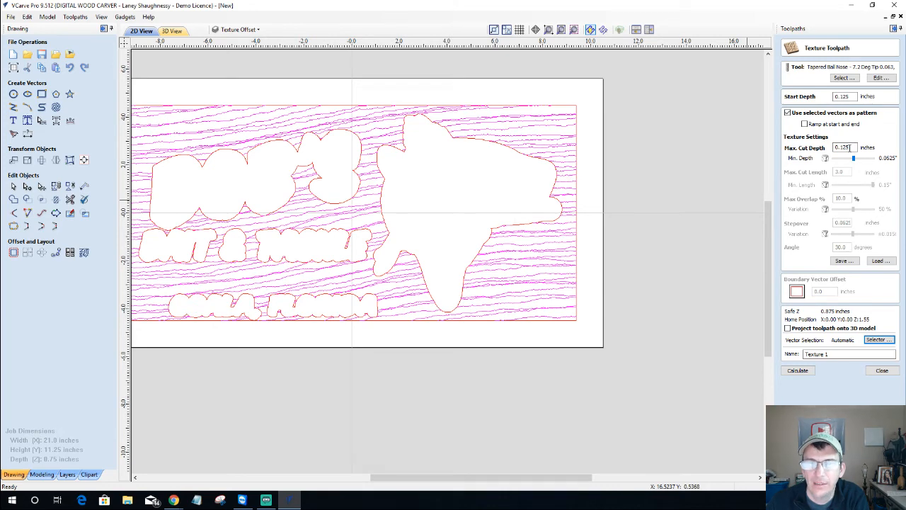
Recalculate Texture 1, reset the preview, and simulate all toolpaths
left_click(800, 370)
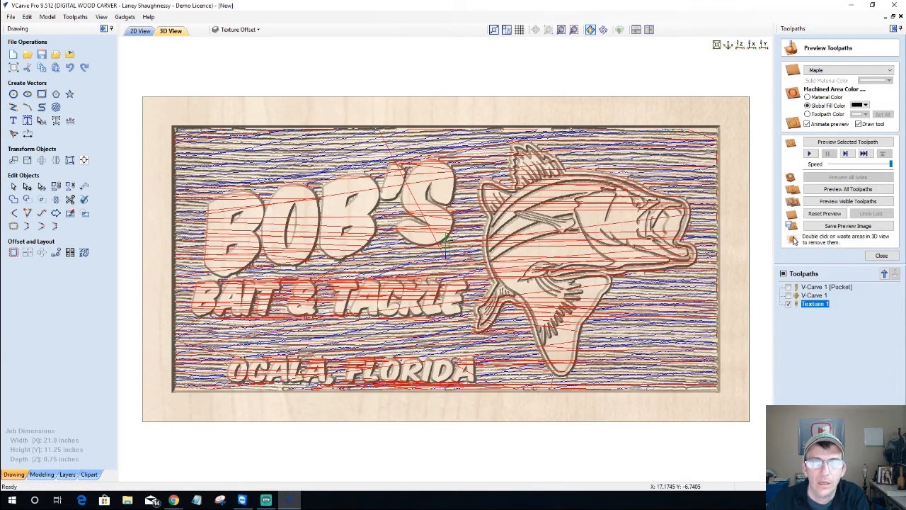
left_click(825, 213)
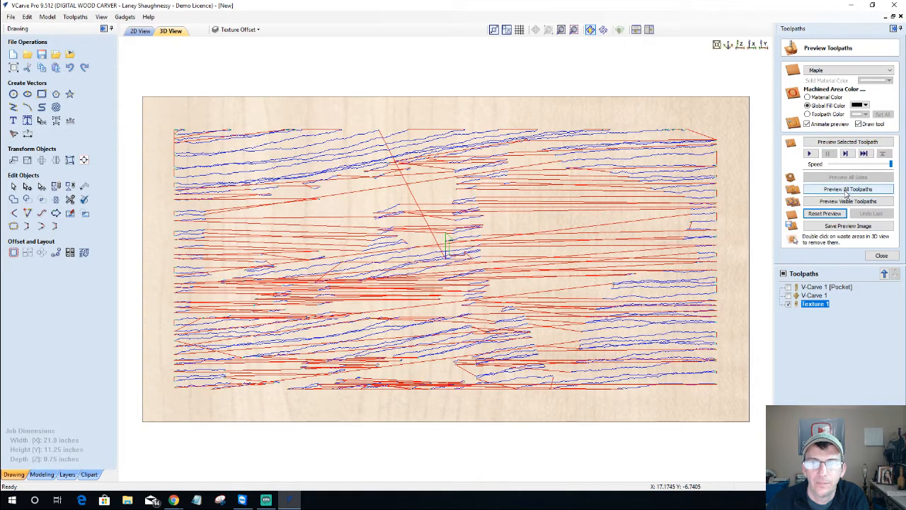
left_click(848, 190)
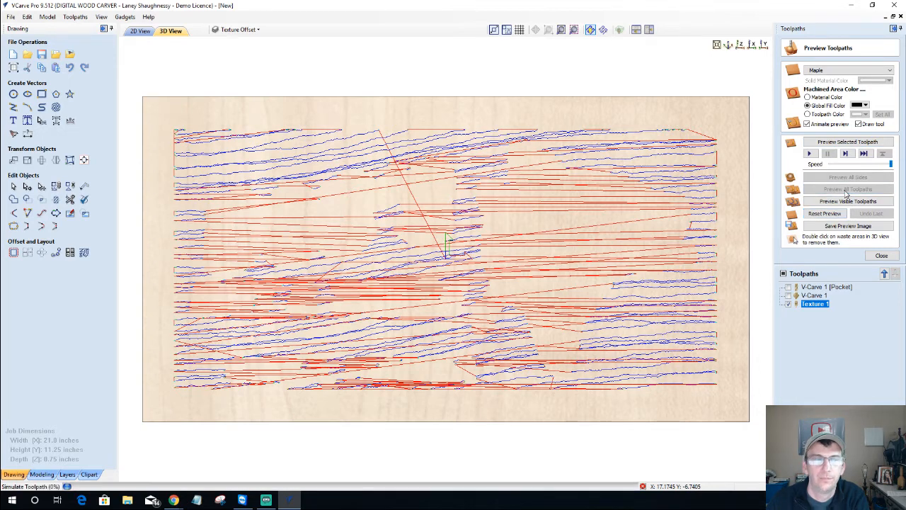
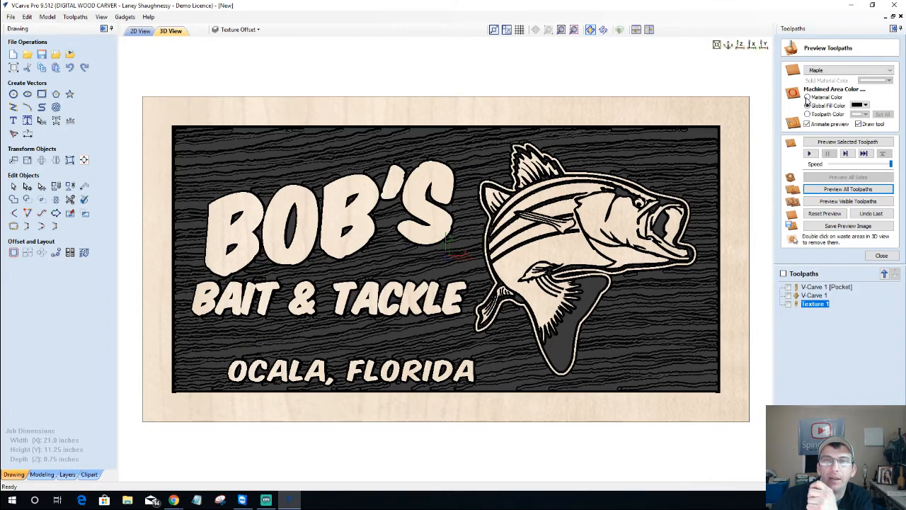
Switch the preview to Material Color so the sign renders in maple, then orbit to inspect the carving
left_click(806, 104)
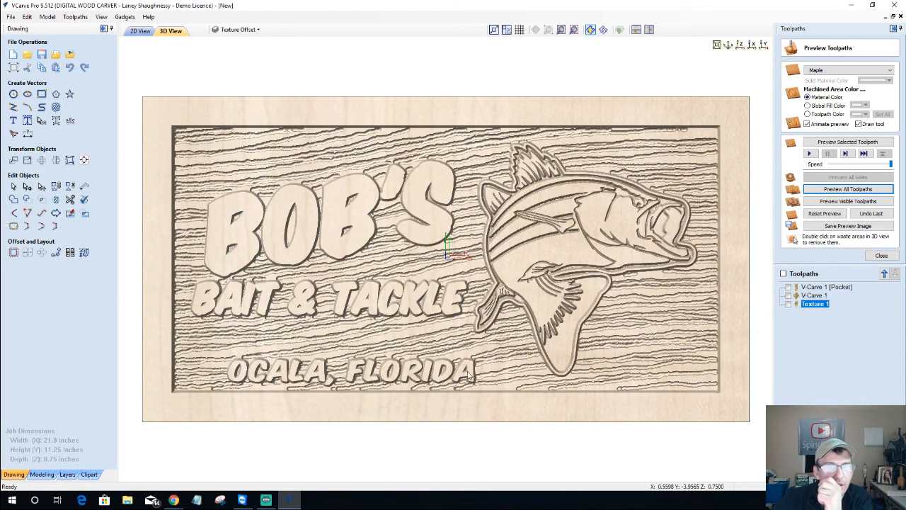
left_click_drag(467, 313, 496, 319)
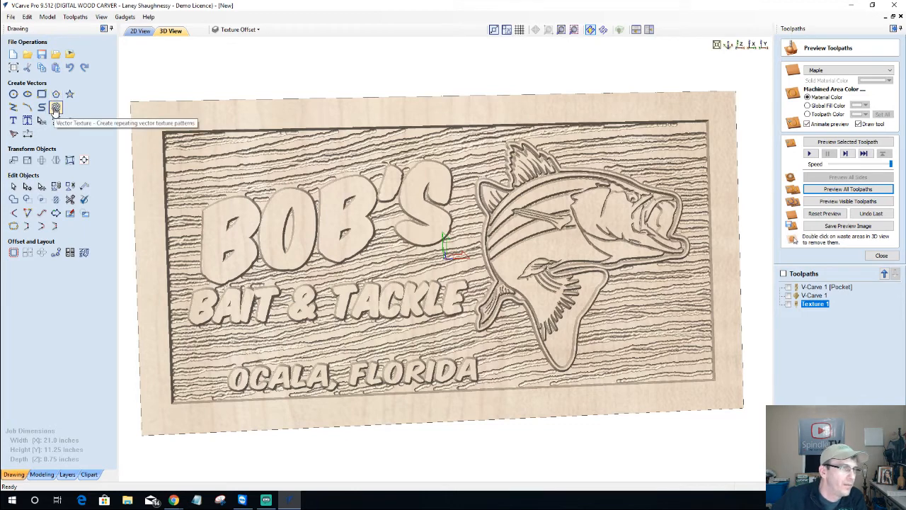
left_click_drag(376, 230, 379, 222)
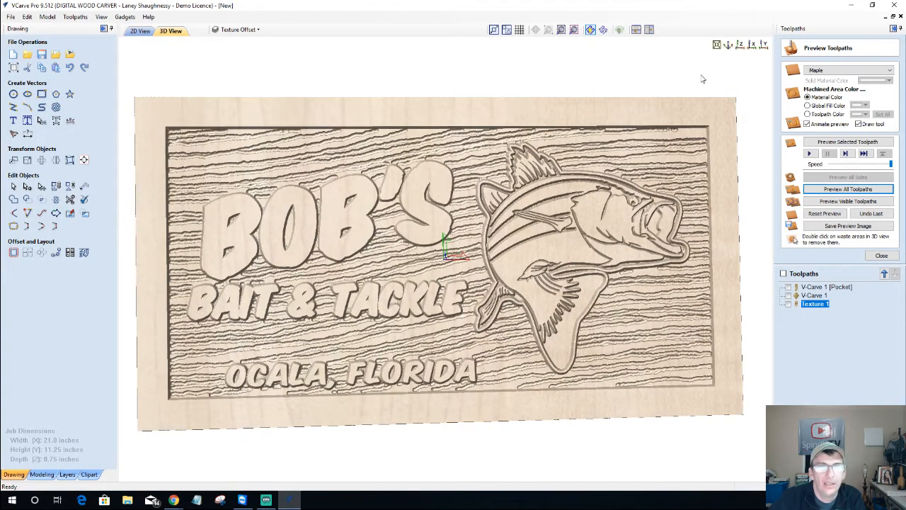
left_click(740, 45)
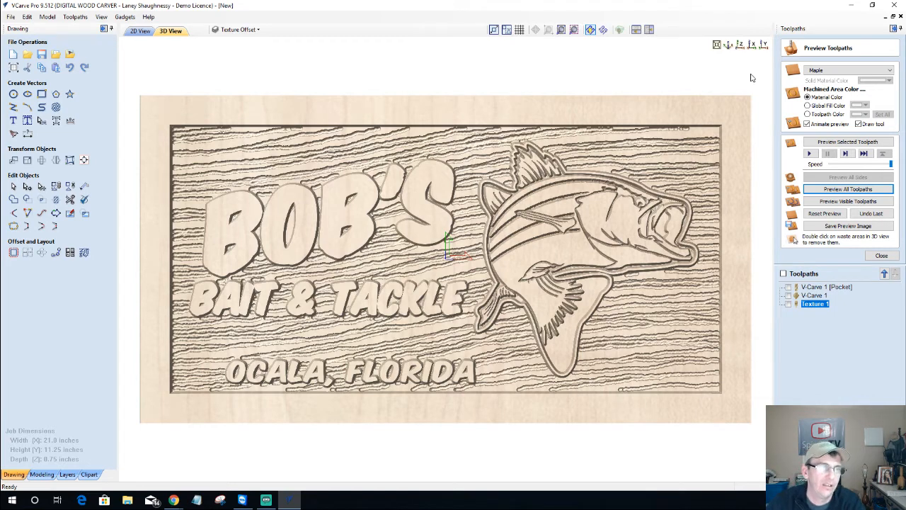
left_click_drag(494, 377, 479, 345)
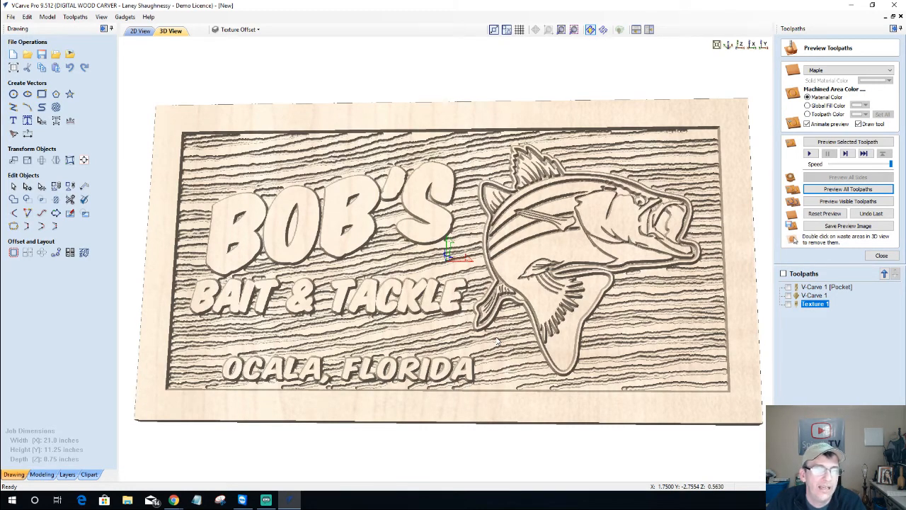
left_click_drag(507, 354, 456, 345)
scroll(406, 281, "up", 2)
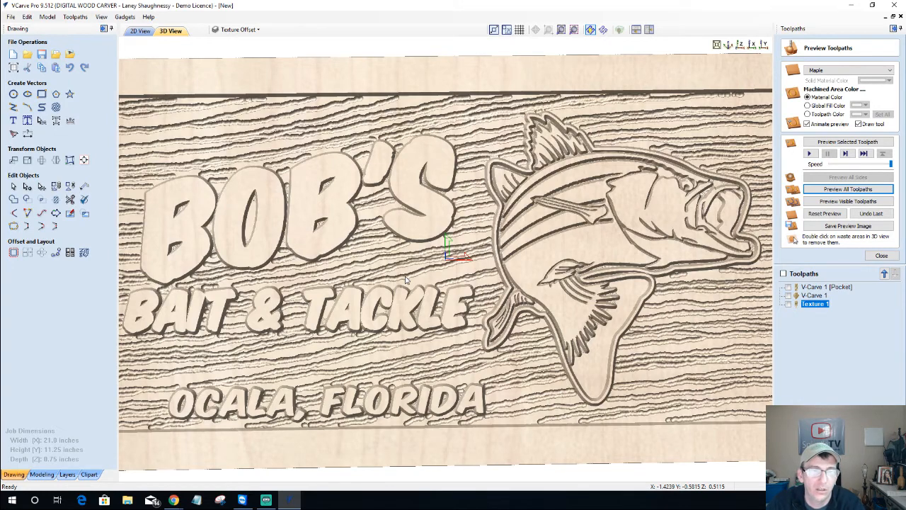
scroll(405, 281, "down", 2)
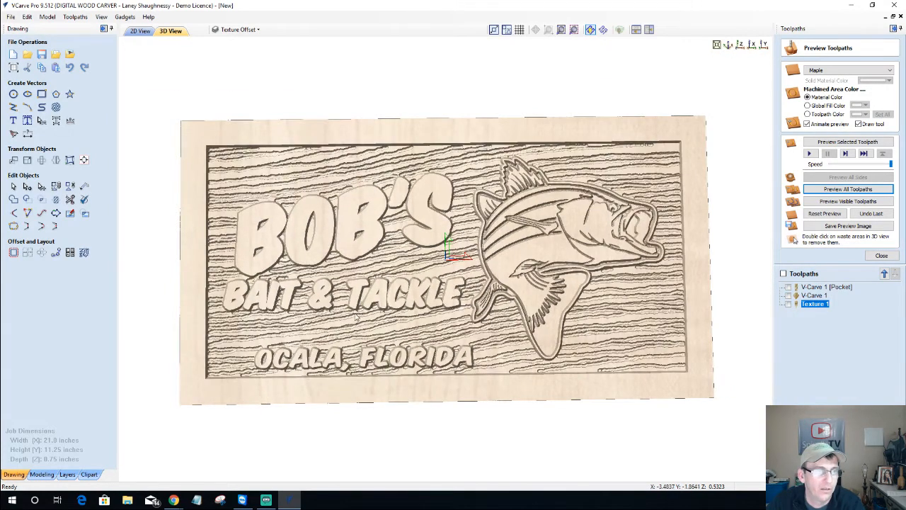
left_click_drag(360, 314, 479, 351)
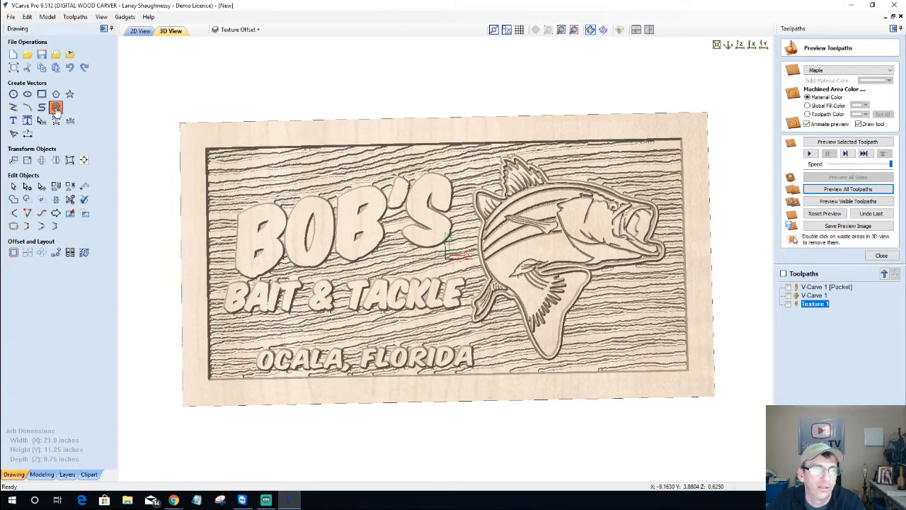
Bring up the Vector Texture settings, check the layer list, and return to the 2D drawing
left_click(56, 108)
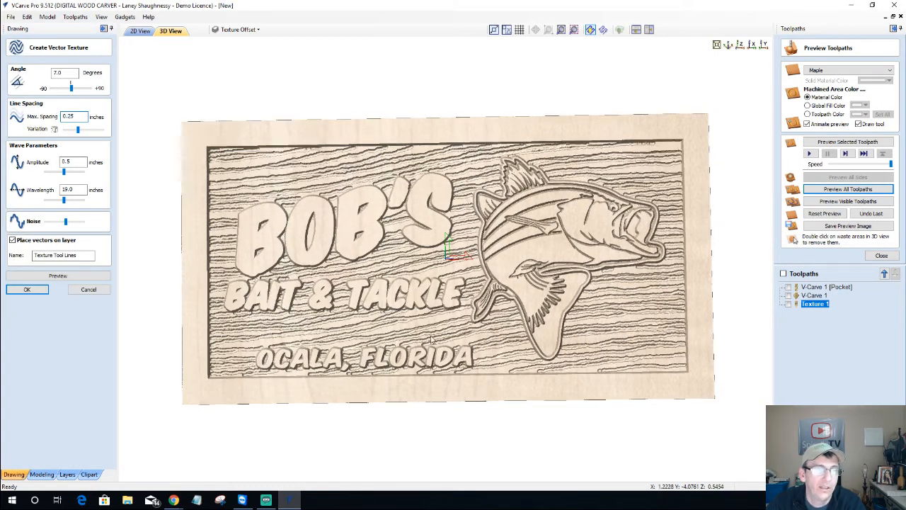
left_click_drag(432, 340, 451, 331)
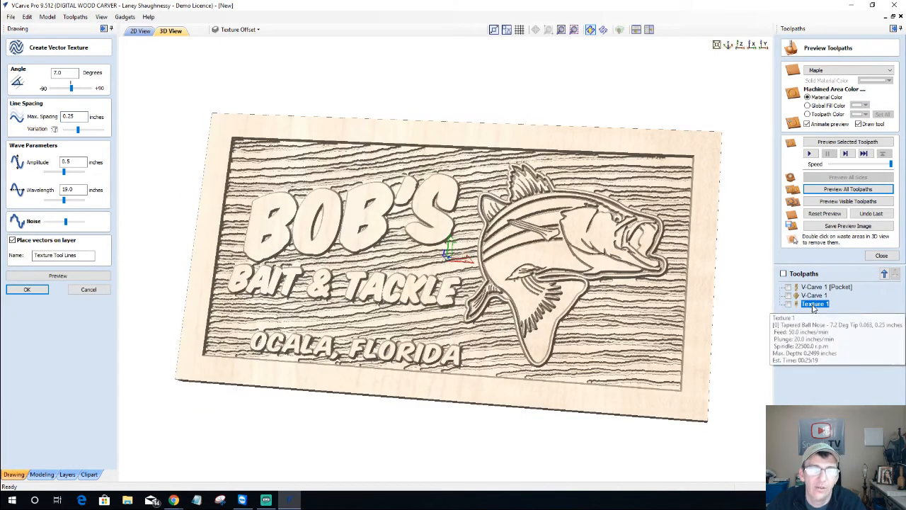
left_click(89, 291)
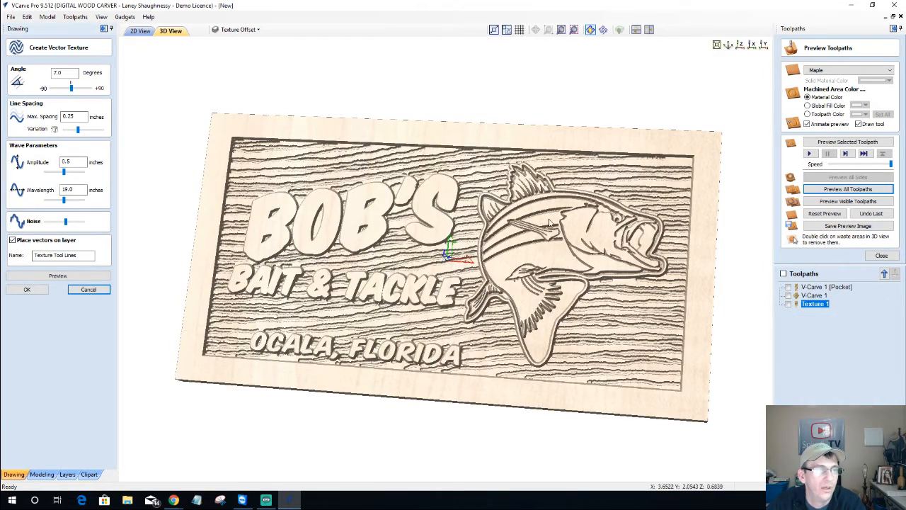
left_click_drag(651, 303, 664, 297)
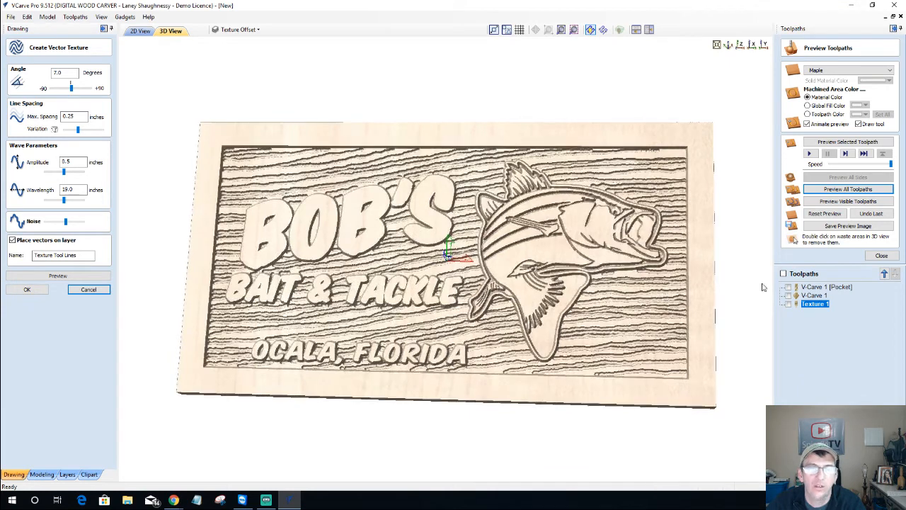
mouse_move(823, 307)
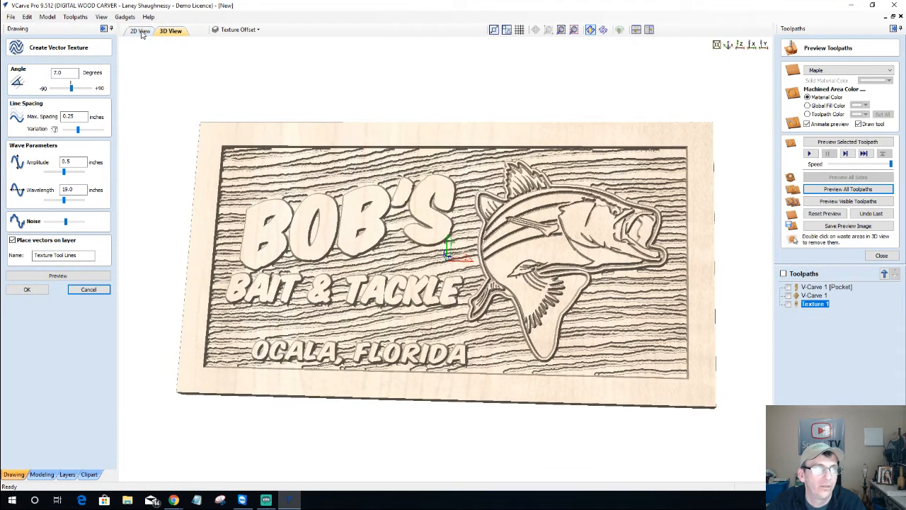
left_click(238, 30)
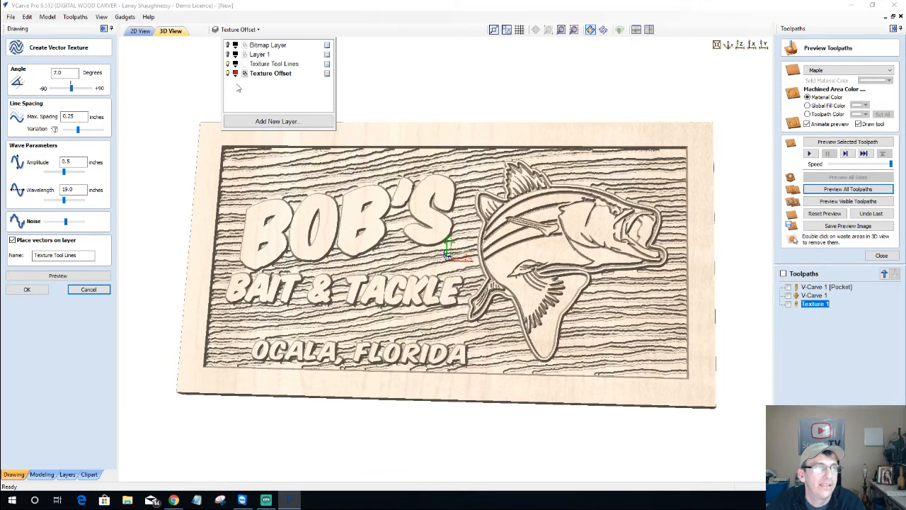
left_click(141, 31)
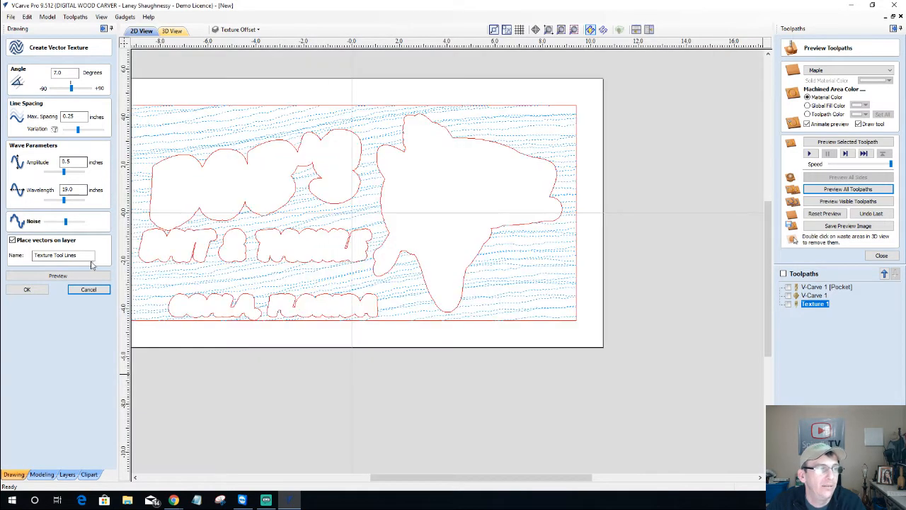
Cancel Vector Texture, hide the Texture Tool Lines and Texture Offset layers, and make Layer 1 active
left_click(96, 291)
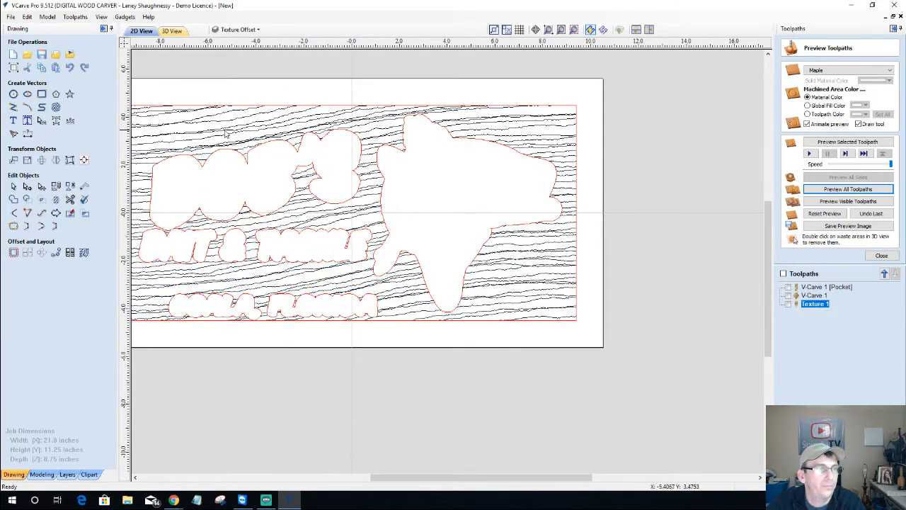
left_click(235, 29)
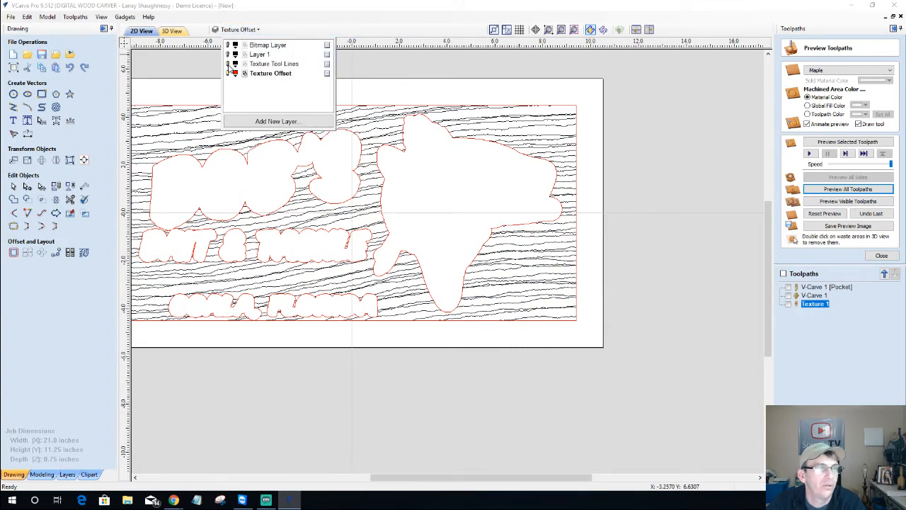
left_click(227, 63)
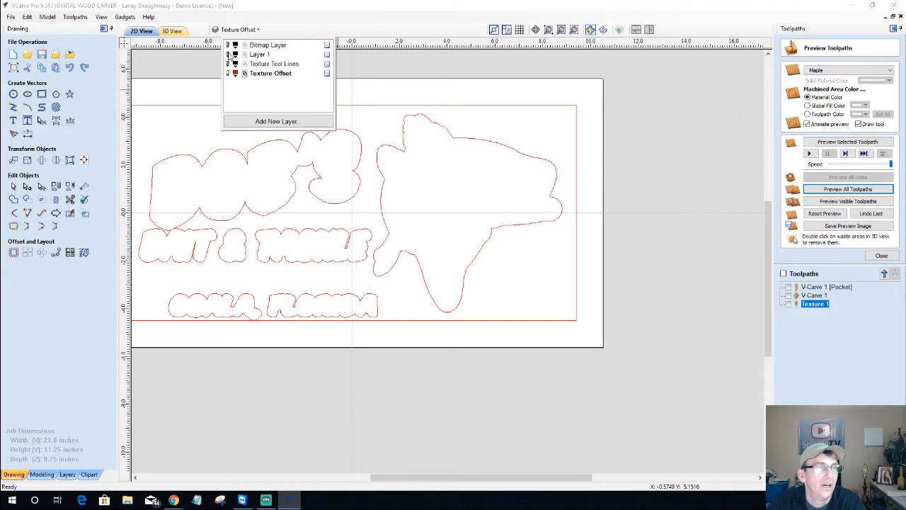
left_click(228, 54)
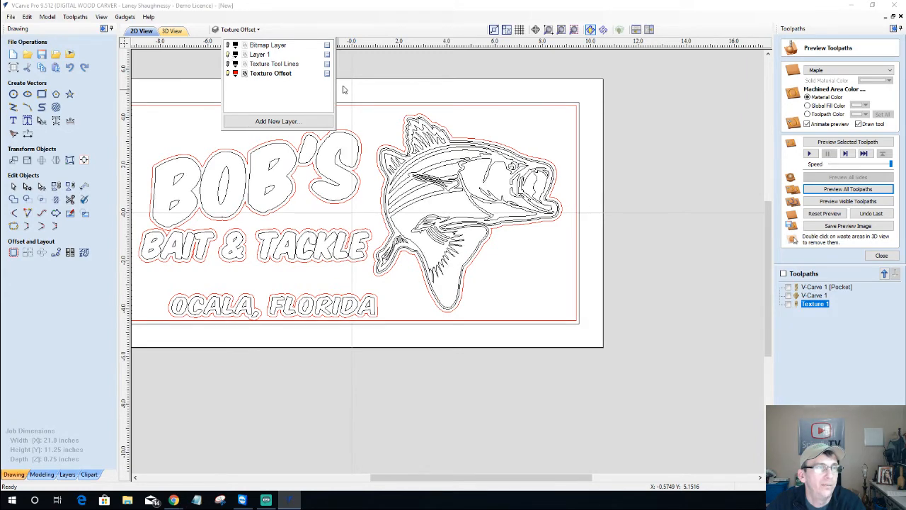
left_click(637, 225)
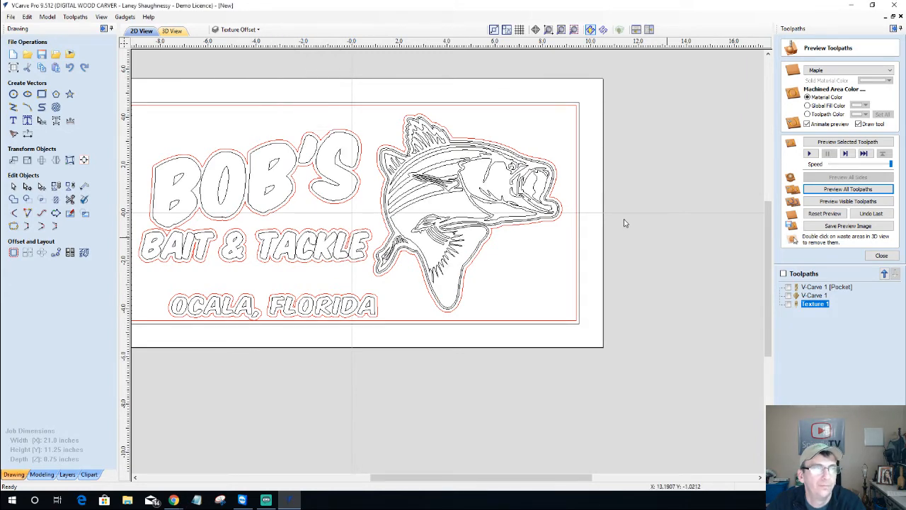
left_click(241, 29)
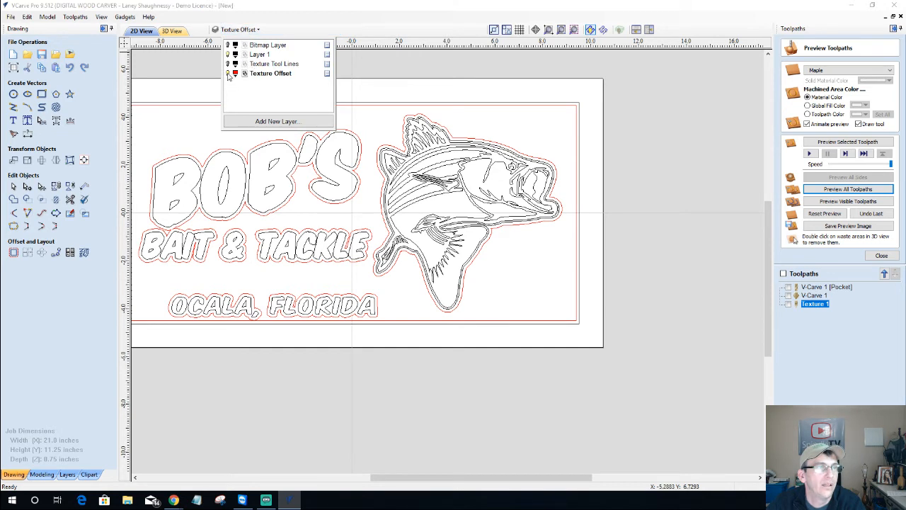
left_click(227, 73)
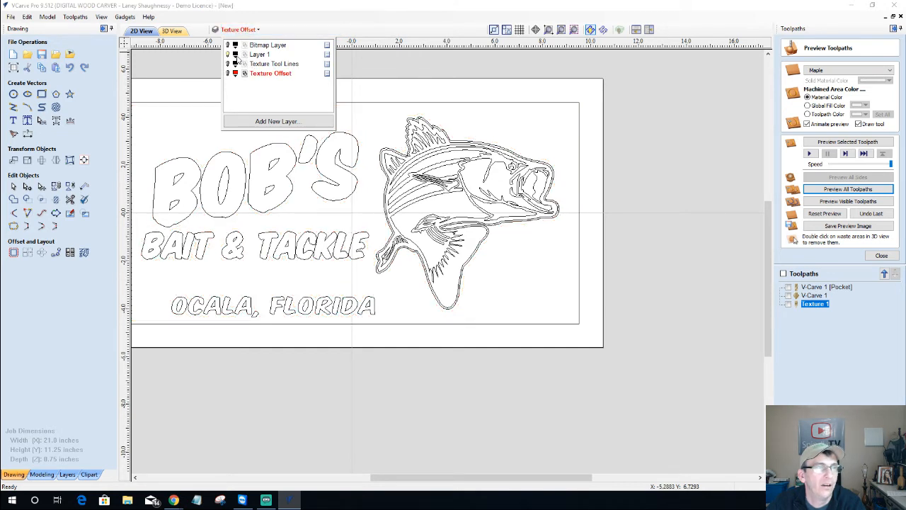
left_click(260, 56)
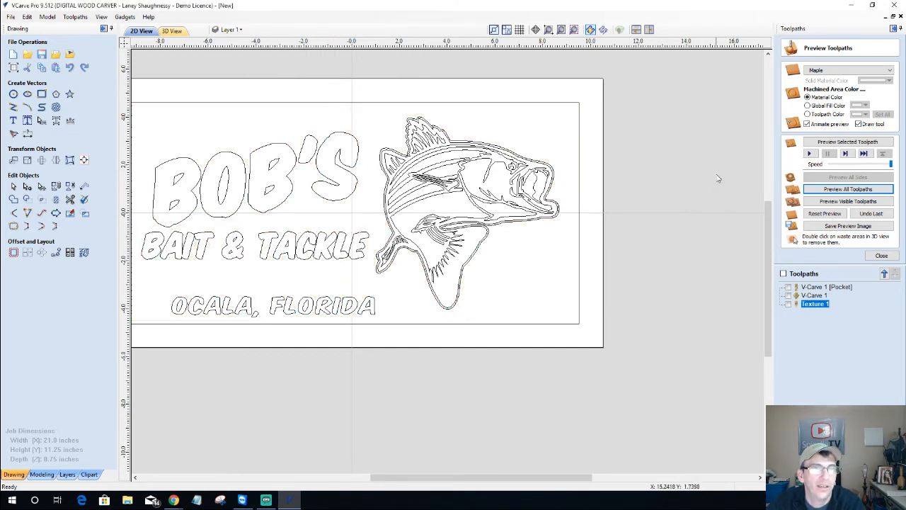
Select the lettering, fish outline and outer border rectangle, then close the preview
scroll(523, 230, "down", 2)
left_click_drag(201, 112, 439, 305)
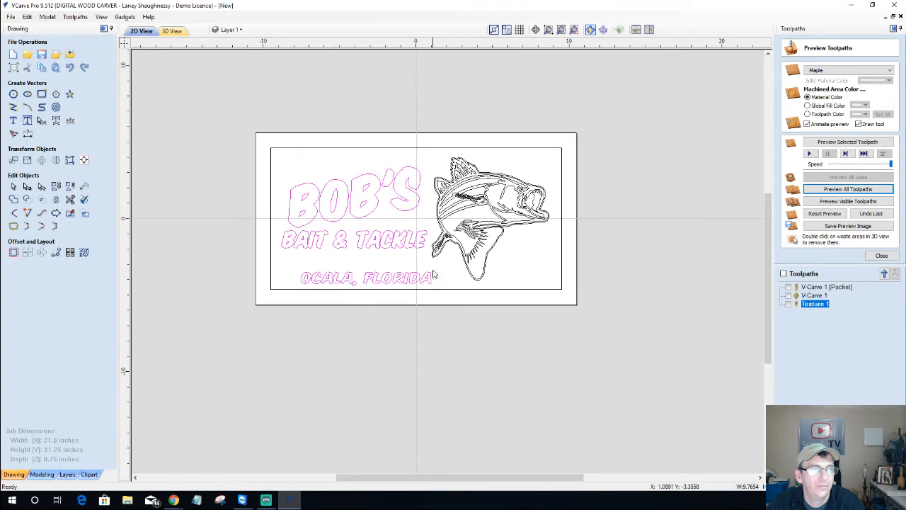
scroll(435, 273, "up", 2)
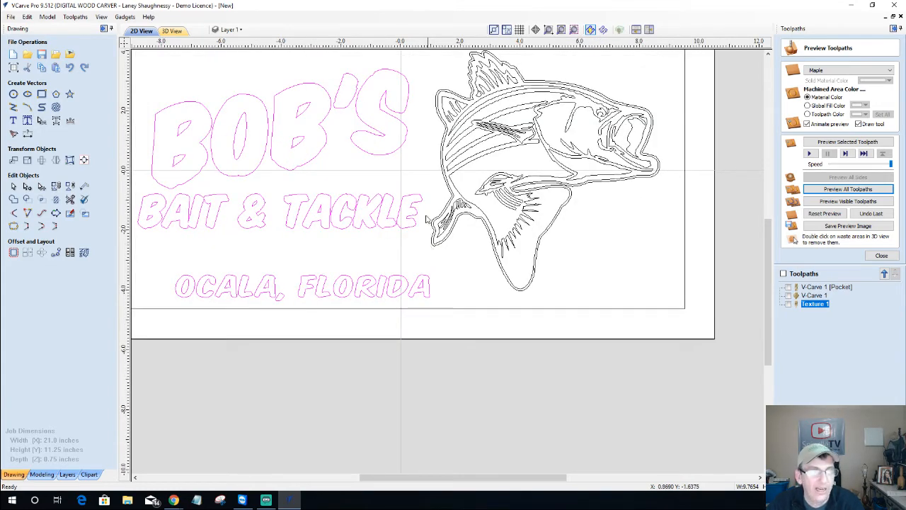
left_click(437, 106, "shift")
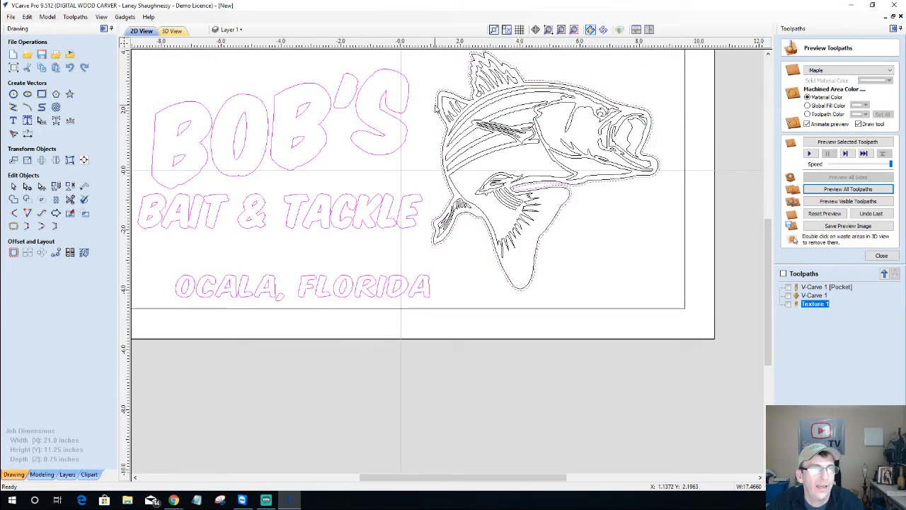
left_click(684, 246, "shift")
scroll(685, 246, "down", 3)
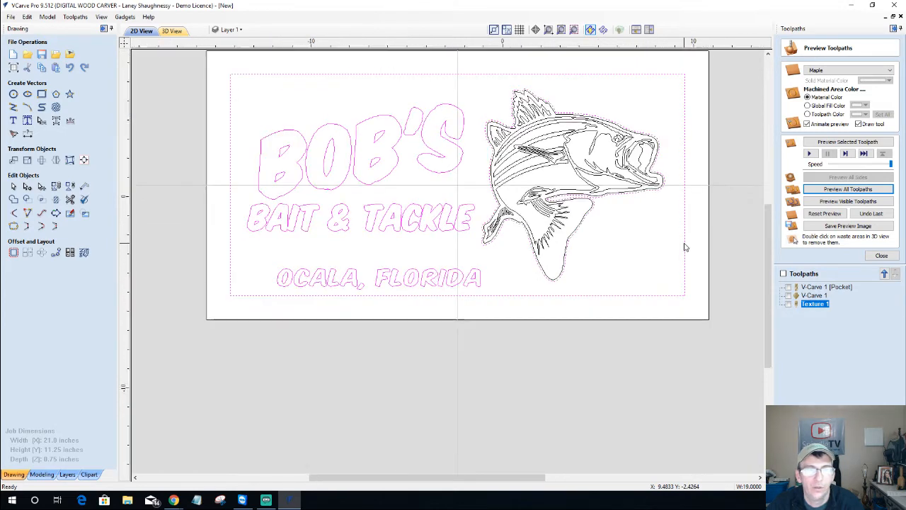
left_click(882, 257)
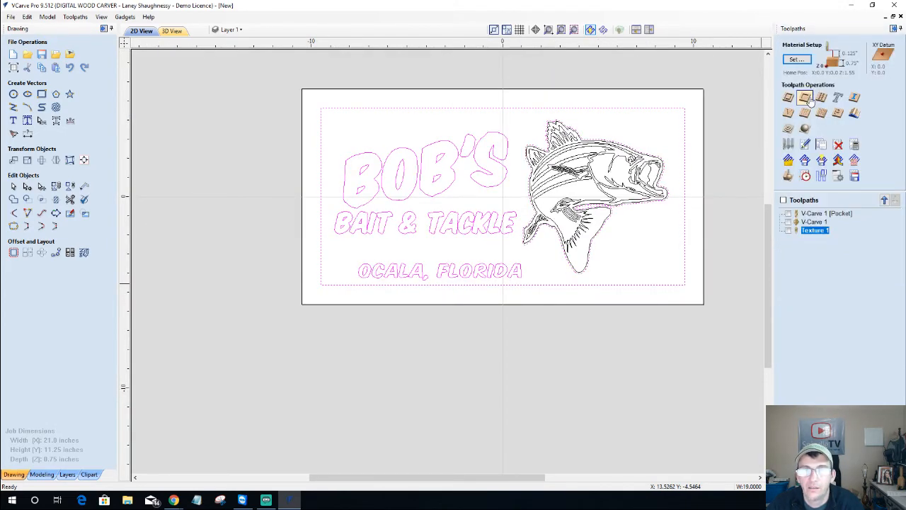
Set Texture 2 to Max Cut Length 1, Max Overlap 30%, Angle 10 and Boundary Offset 0.125, then calculate
left_click(822, 114)
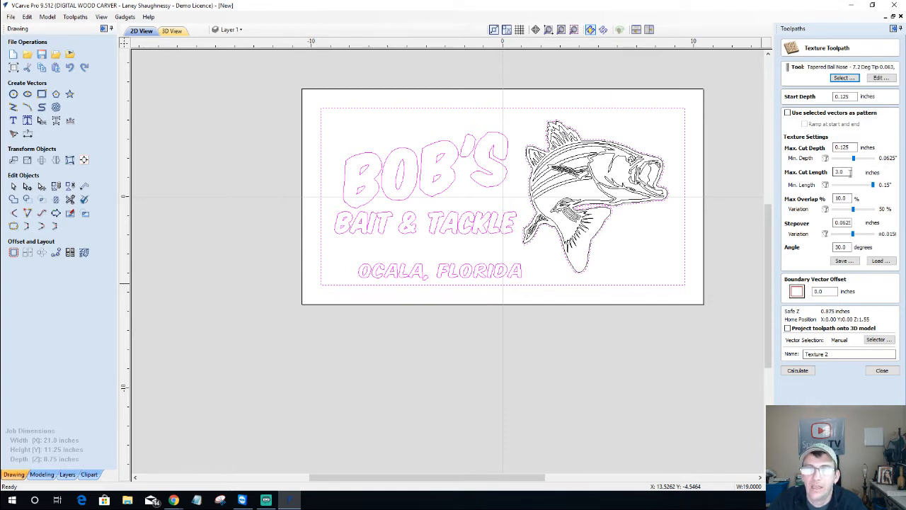
double_click(848, 172)
type("1")
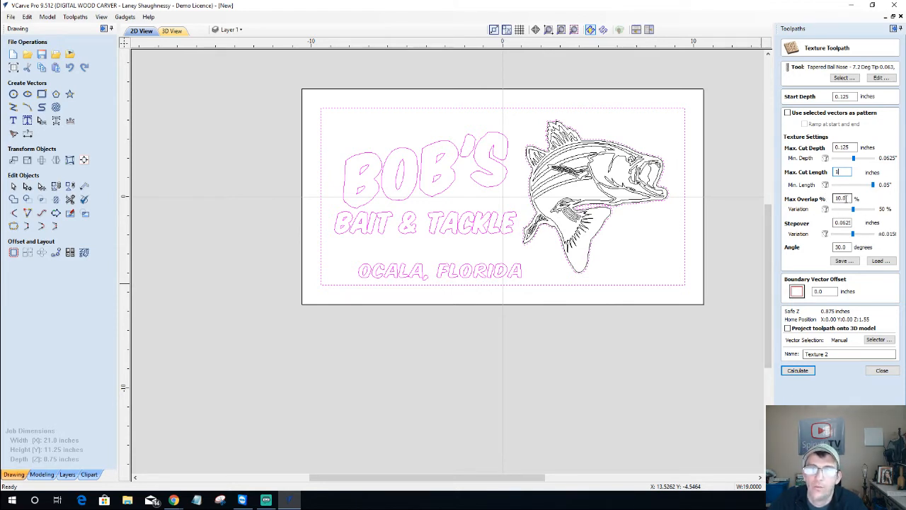
double_click(846, 198)
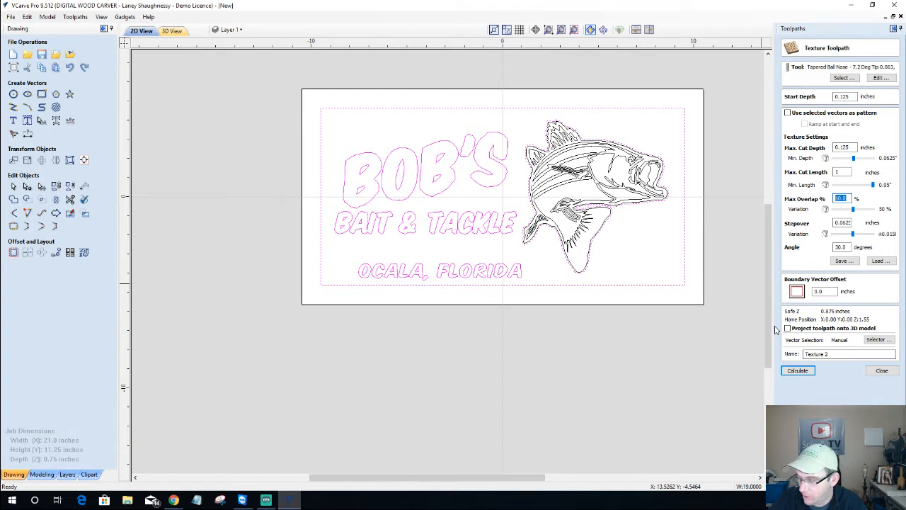
type("30")
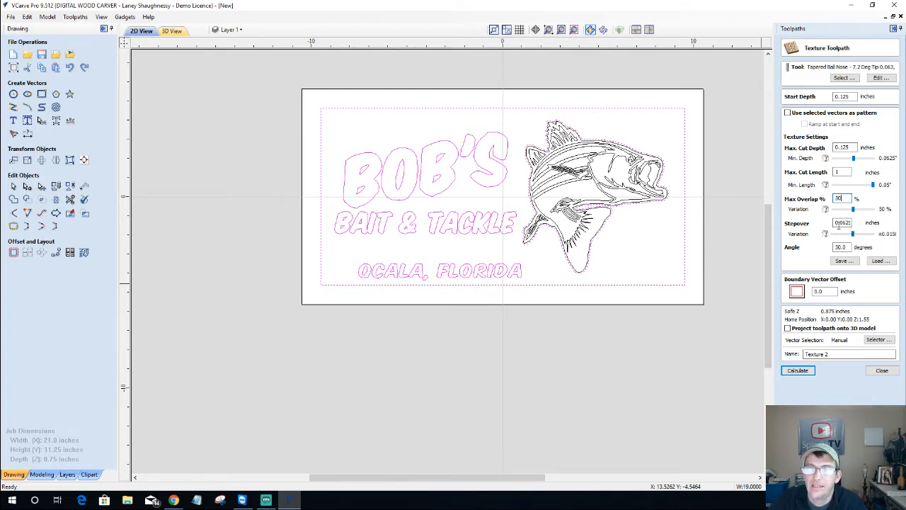
double_click(837, 223)
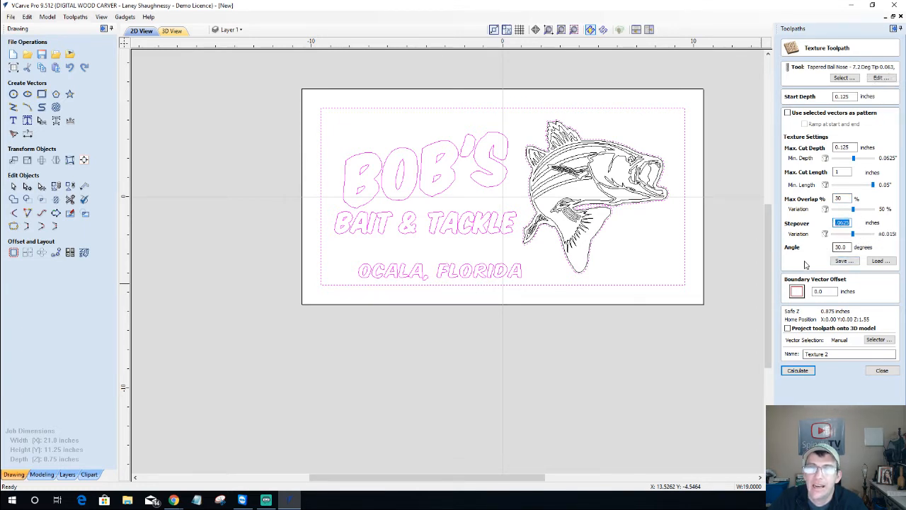
double_click(841, 247)
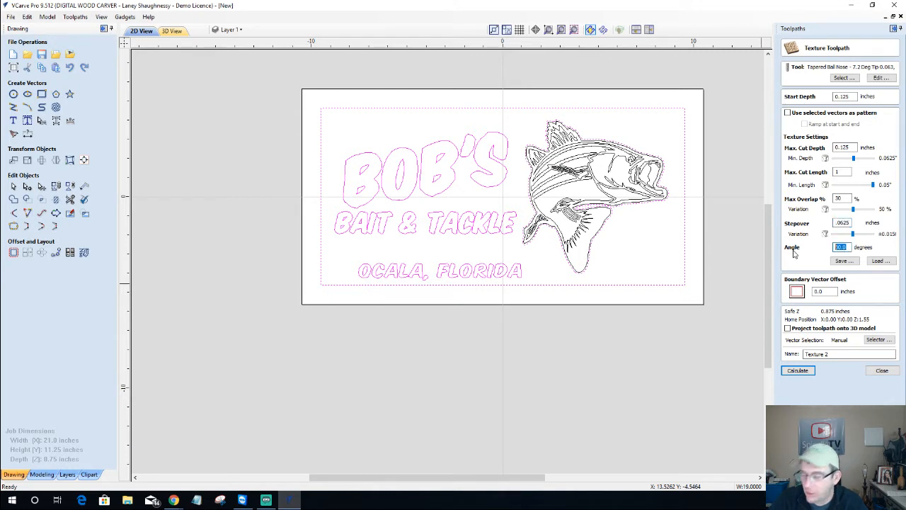
type("10")
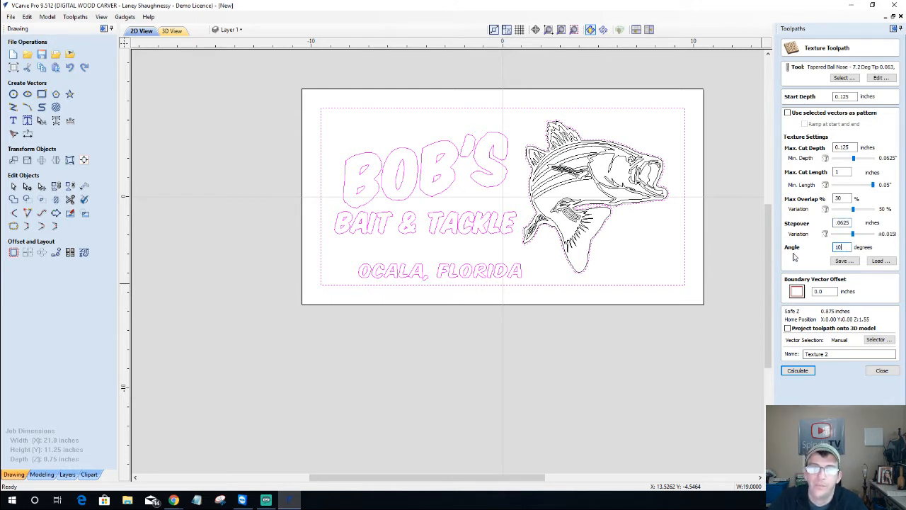
double_click(834, 293)
type(".125")
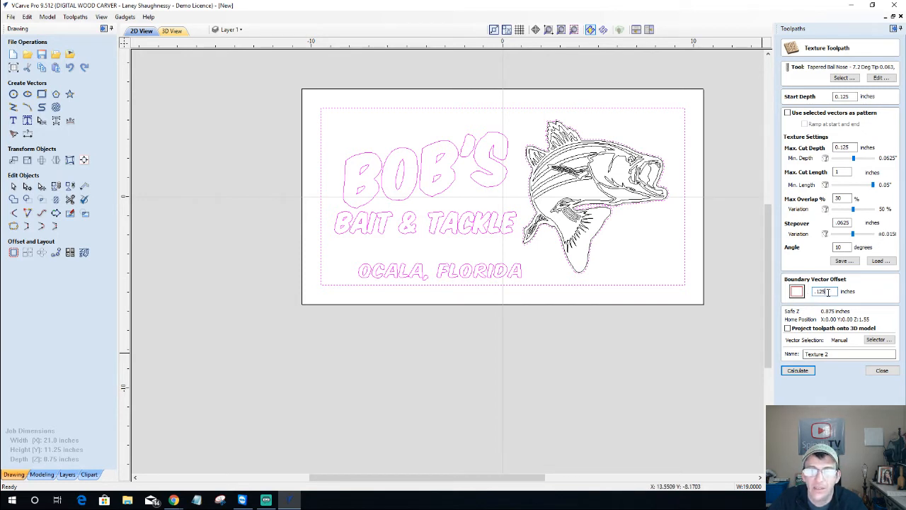
left_click(797, 371)
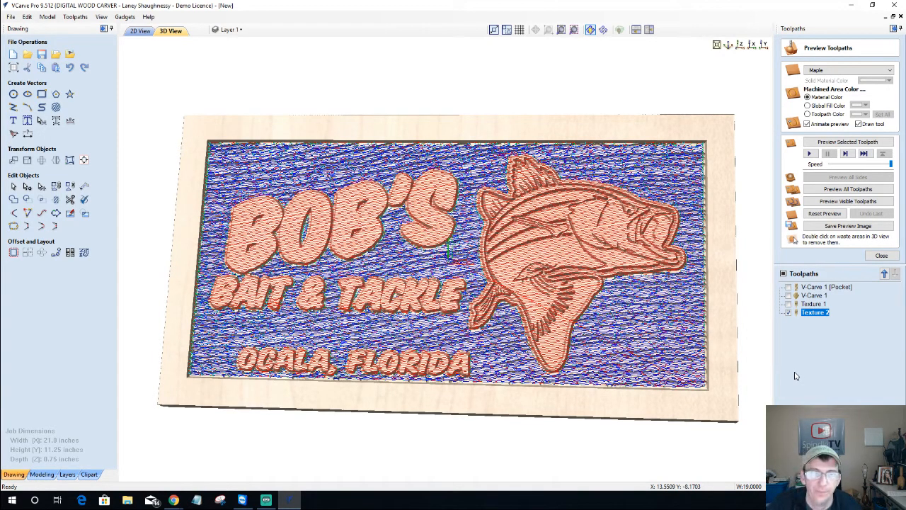
Reset the preview, make the V-Carve toolpaths visible, and simulate the visible toolpaths
left_click(825, 214)
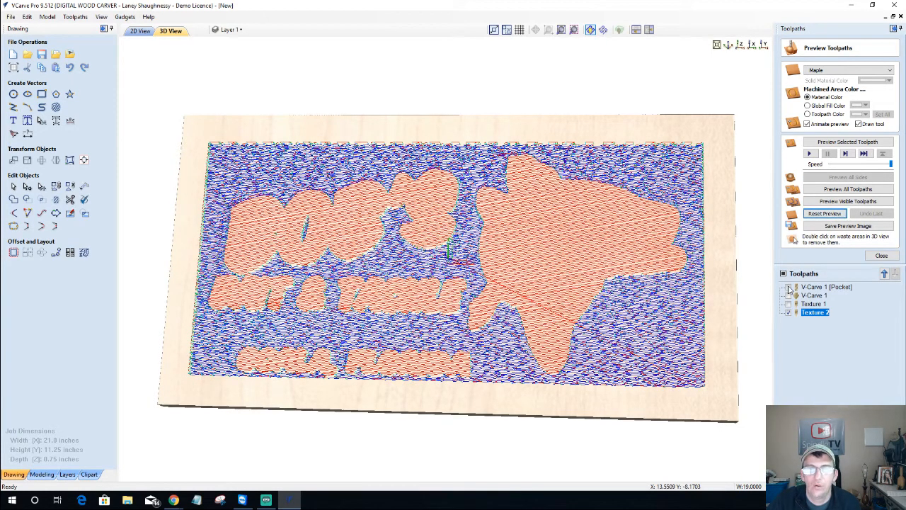
left_click(788, 287)
left_click(789, 295)
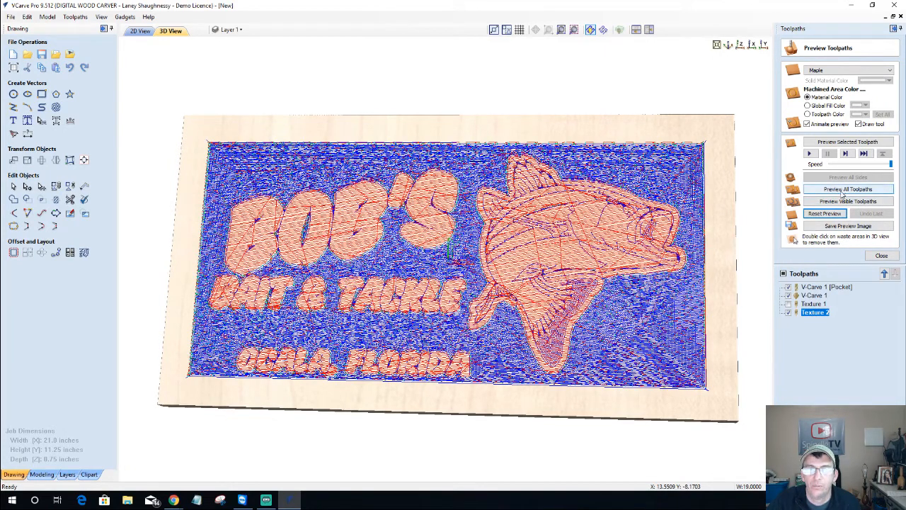
left_click(846, 204)
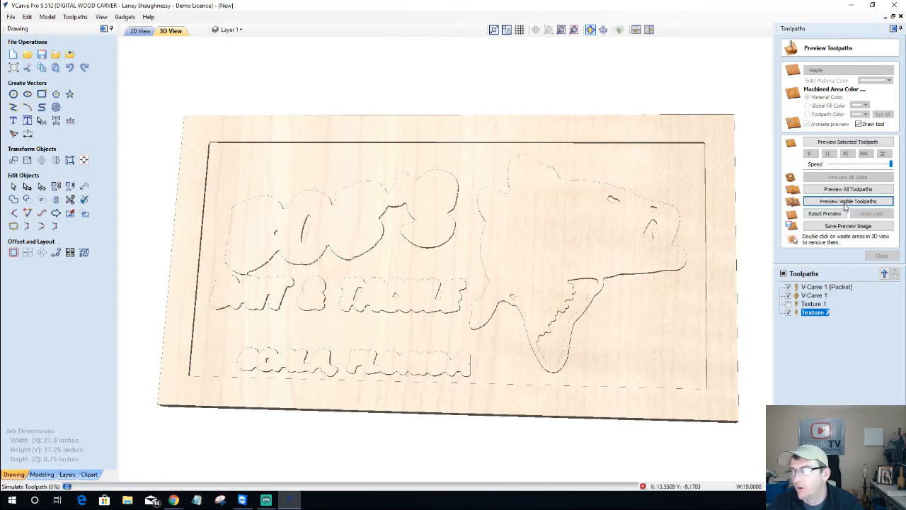
left_click(845, 204)
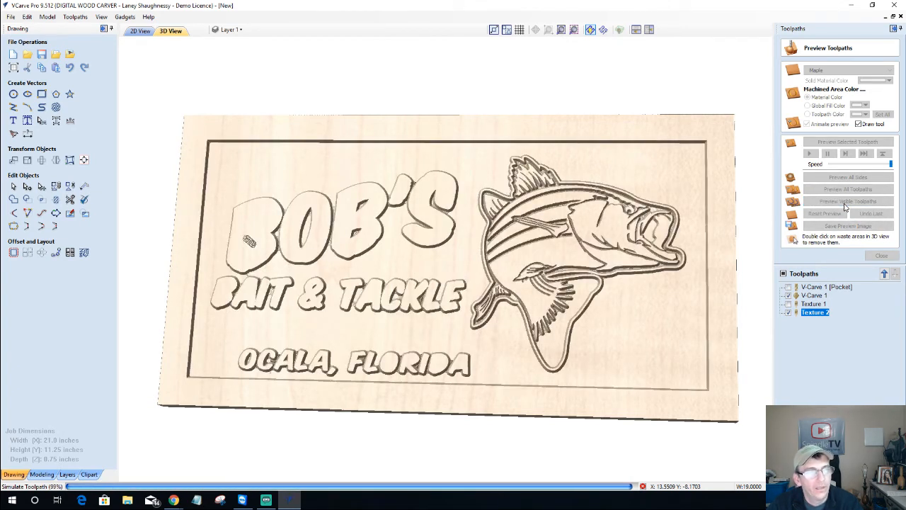
left_click(844, 203)
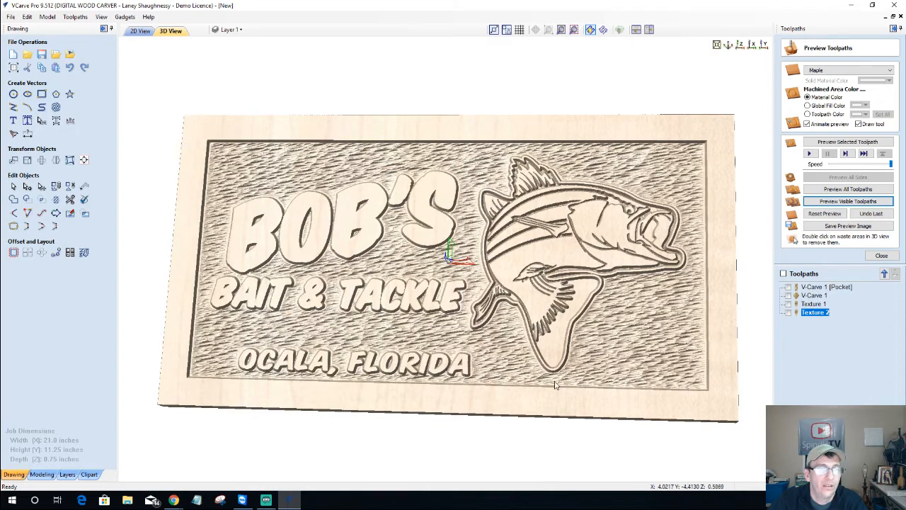
Return from the 3D preview to the 2D drawing and clear the vector selection
left_click_drag(557, 380, 661, 186)
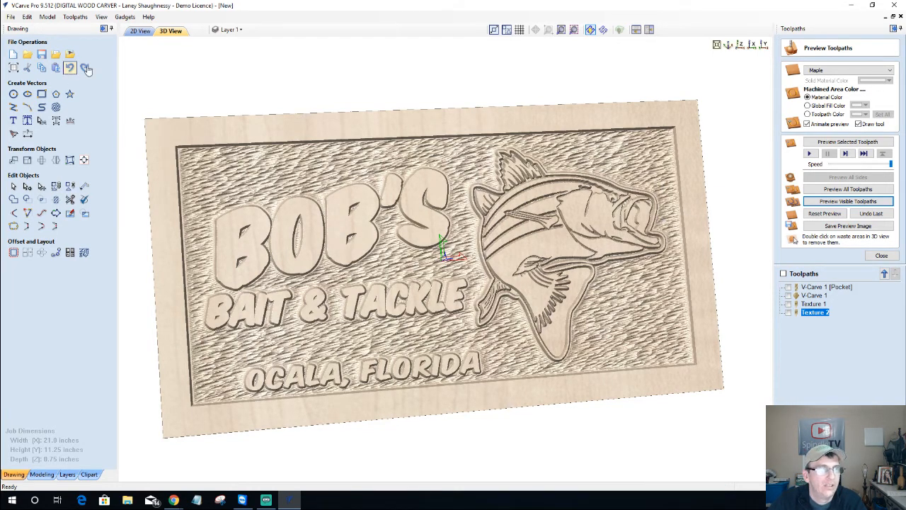
left_click(140, 30)
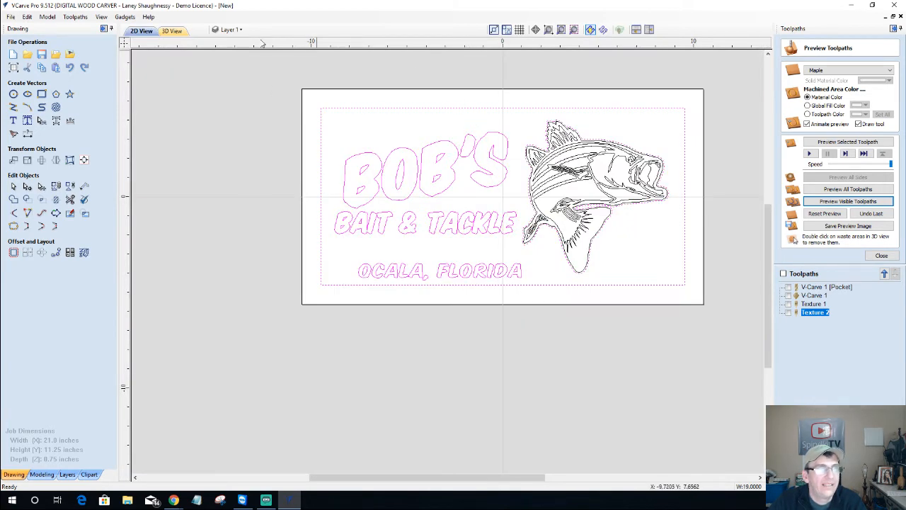
left_click(230, 29)
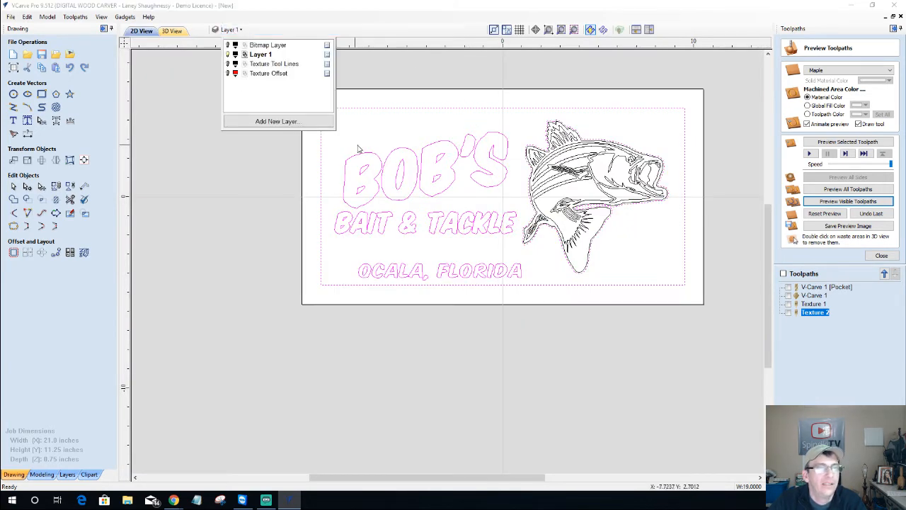
left_click(410, 137)
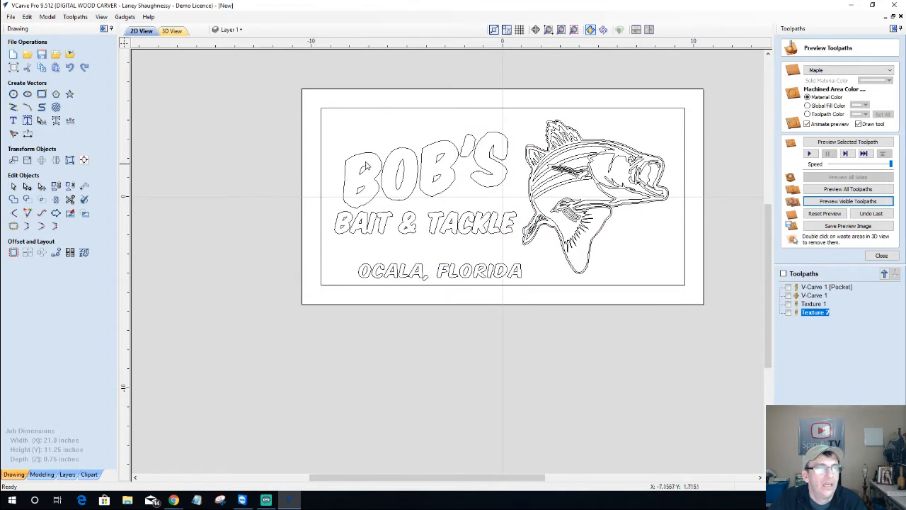
Add a new layer named 'Horizon Texture'
left_click(239, 30)
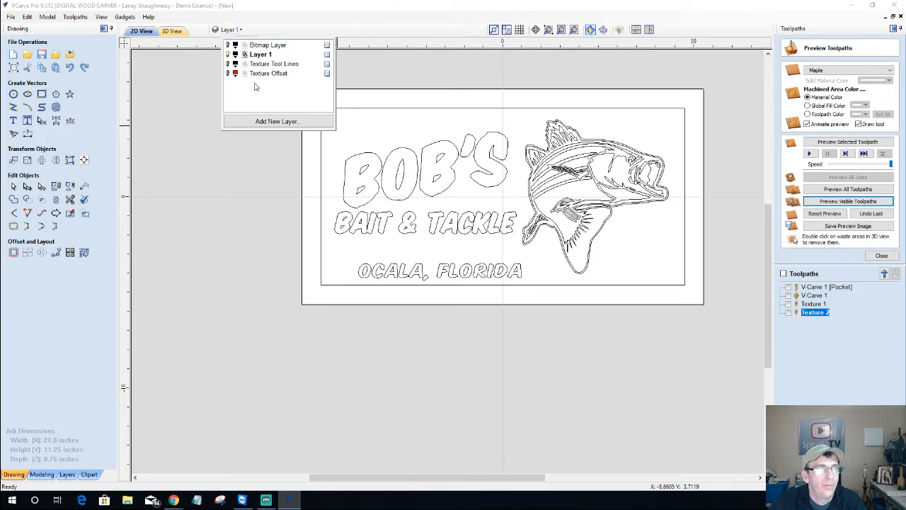
left_click(260, 121)
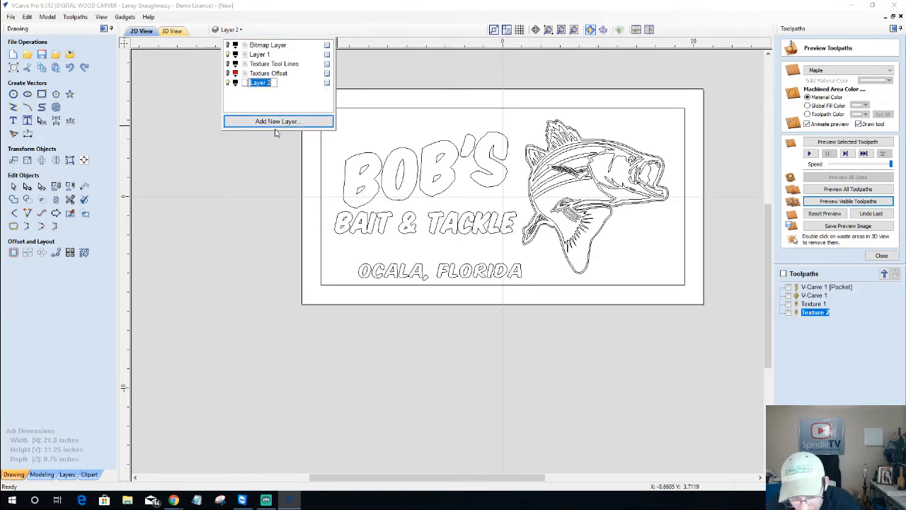
type("Horizon")
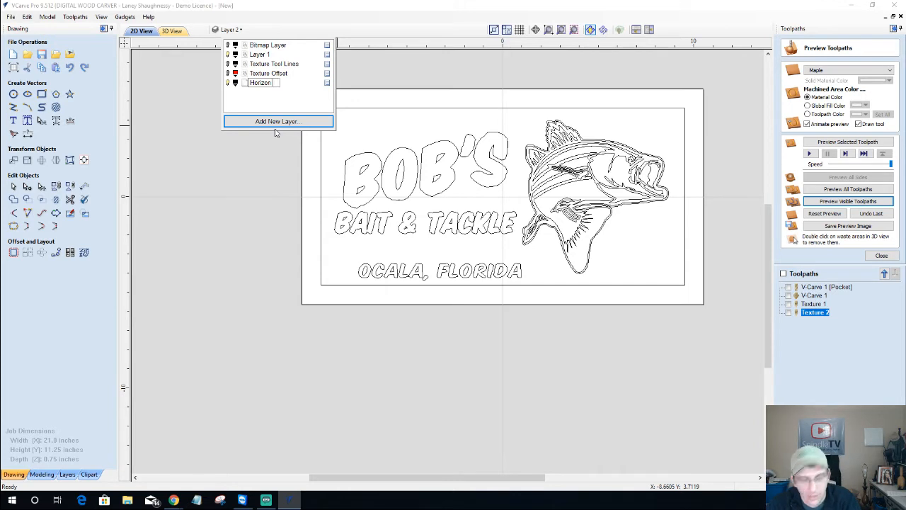
type("Textu")
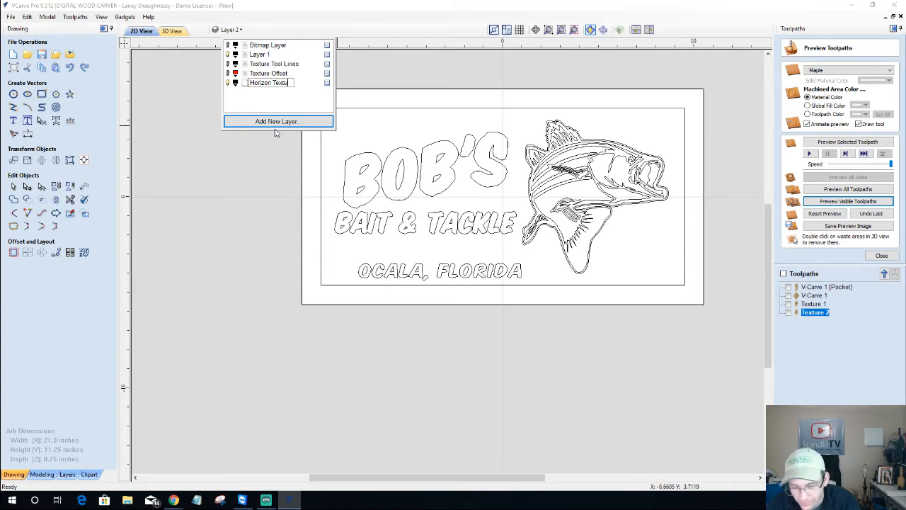
type("re")
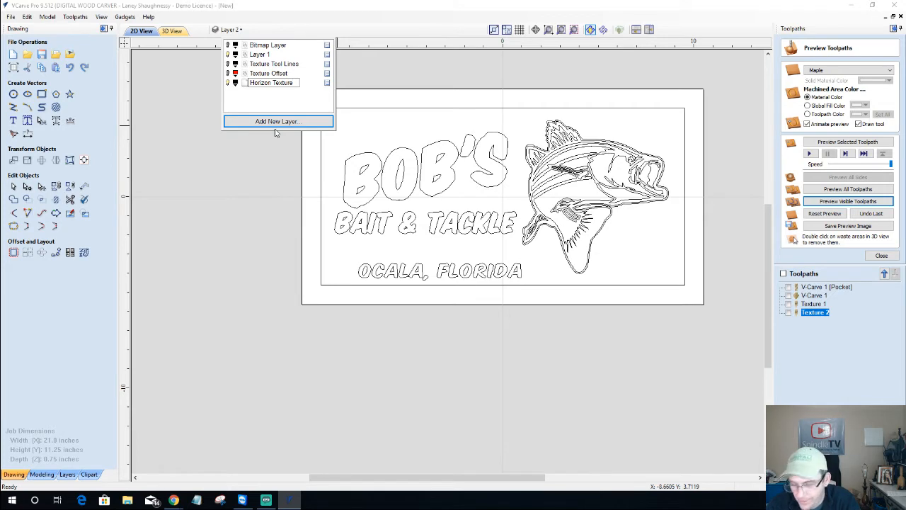
key("Return")
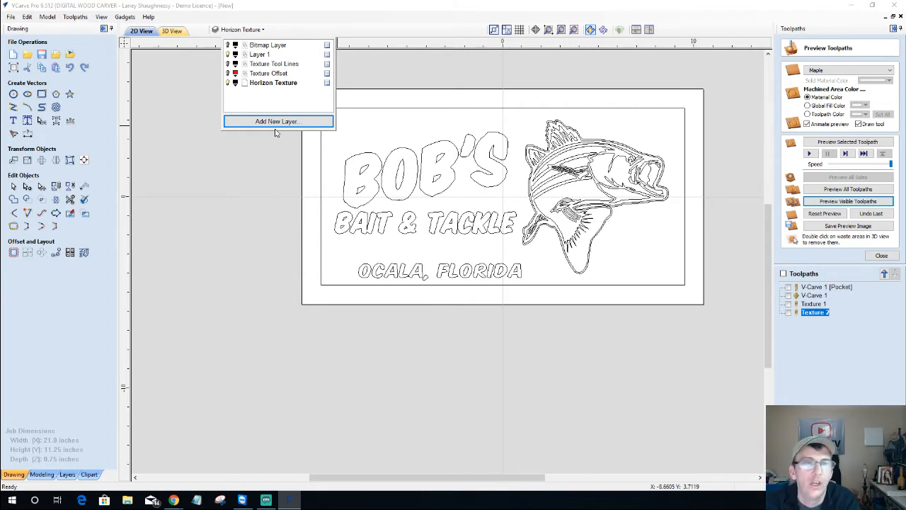
Toggle the Texture Offset layer's visibility on and back off
left_click(228, 74)
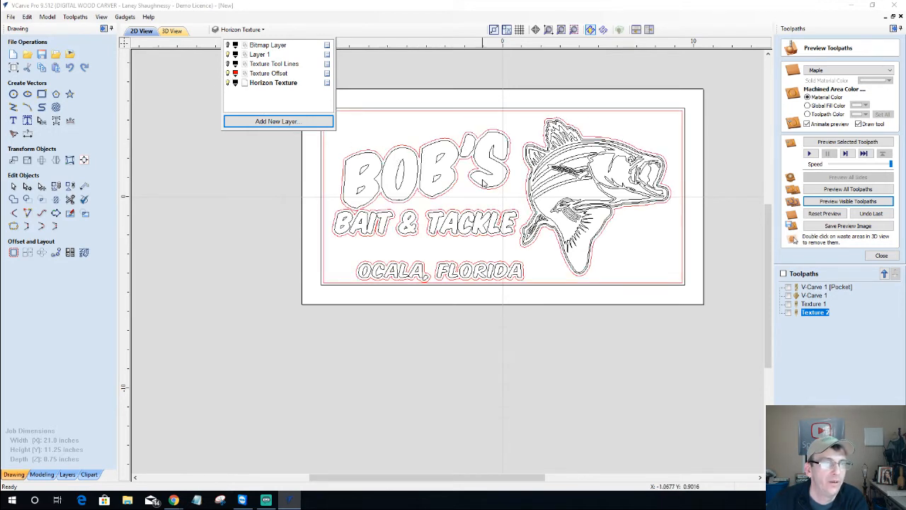
left_click(228, 73)
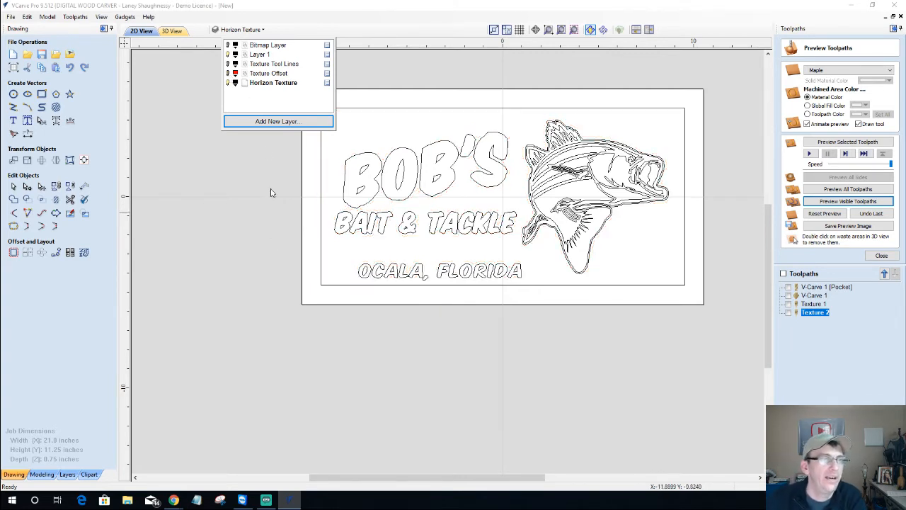
left_click(262, 163)
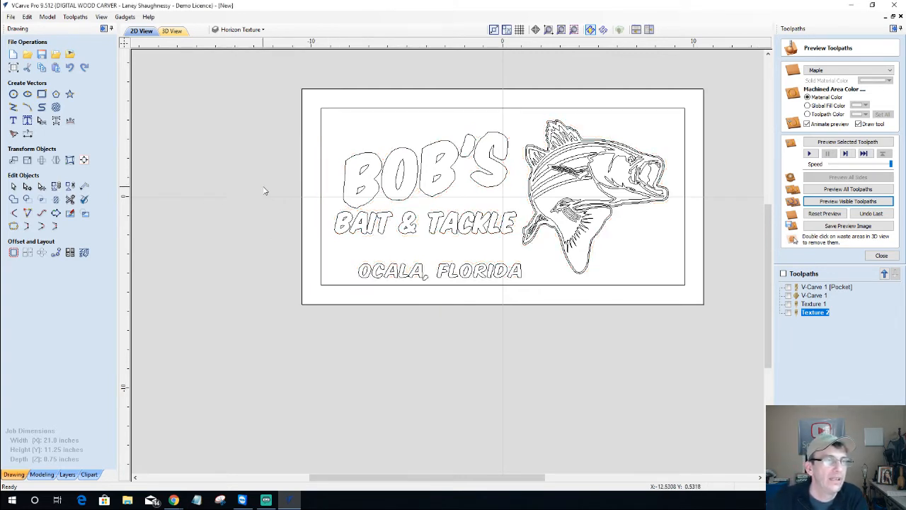
left_click(252, 31)
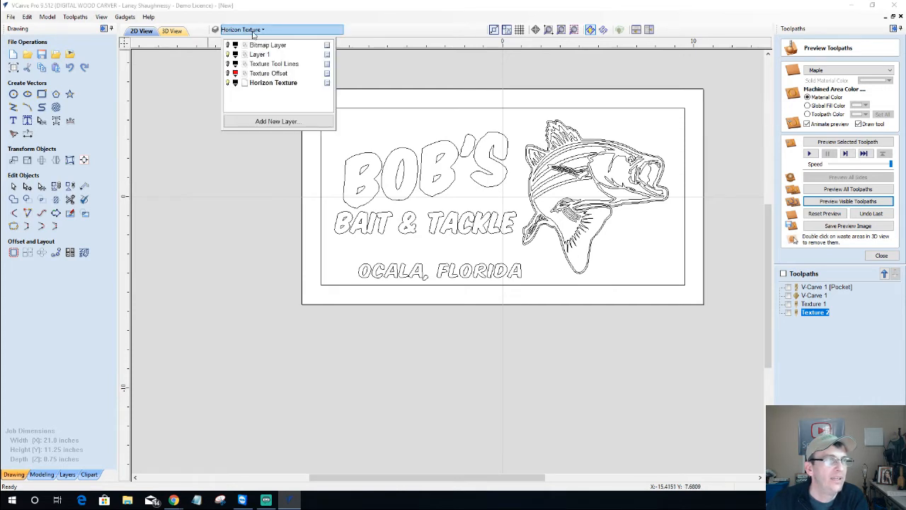
Draw a rectangle covering the lower part of the sign
left_click(185, 179)
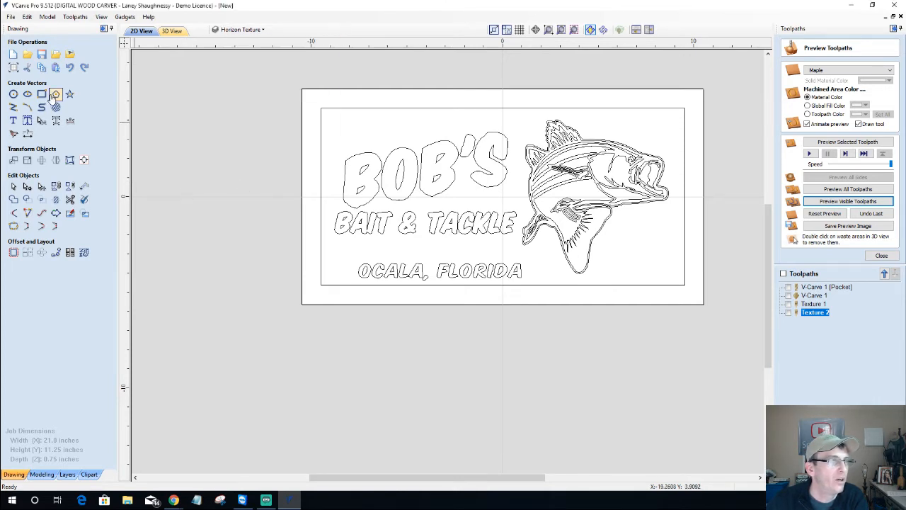
left_click(42, 95)
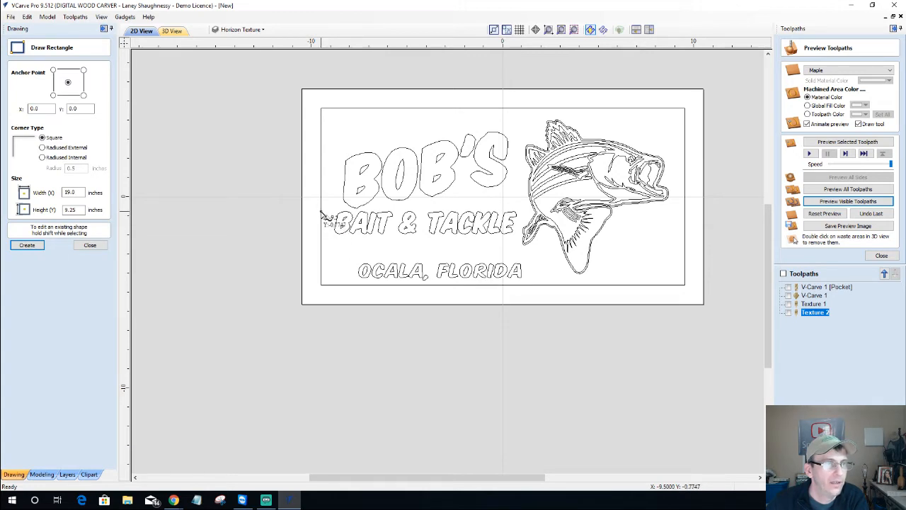
left_click_drag(323, 210, 684, 290)
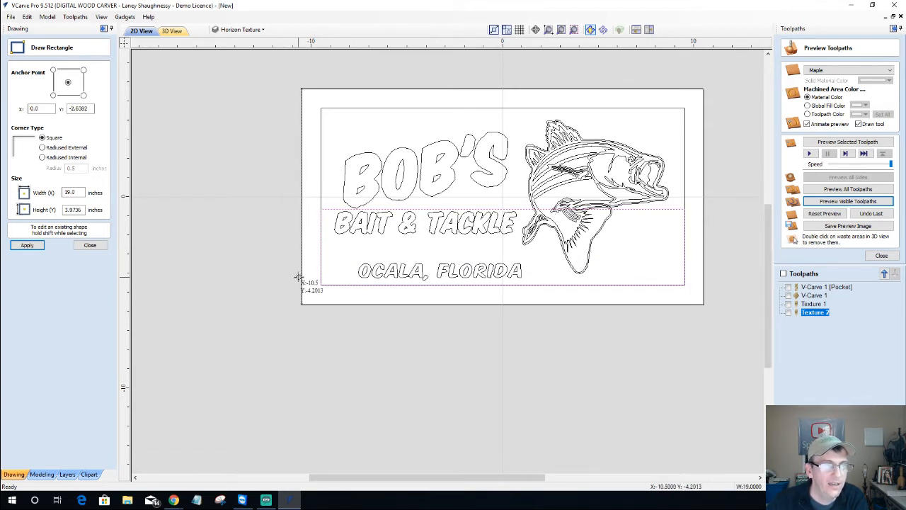
left_click(83, 246)
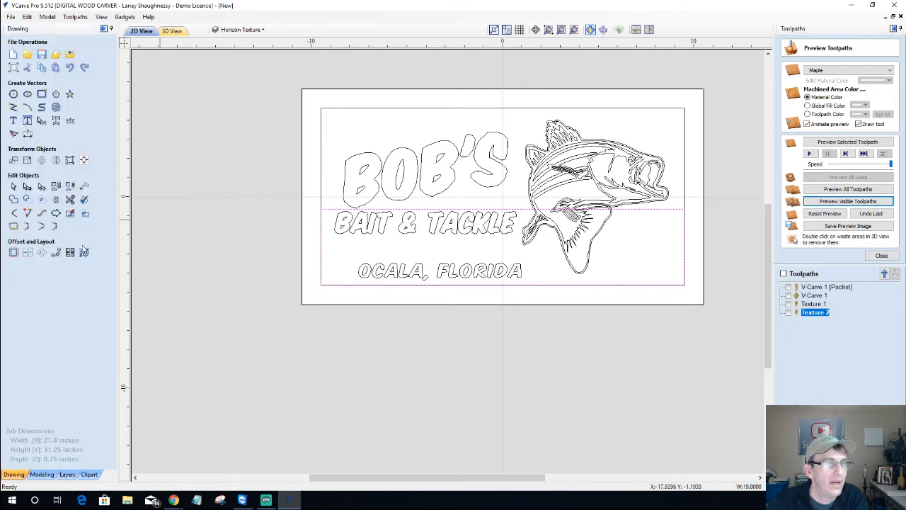
Node-edit the rectangle: raise its top-right corner to the fish's head and lower the top-left onto BAIT
left_click(27, 186)
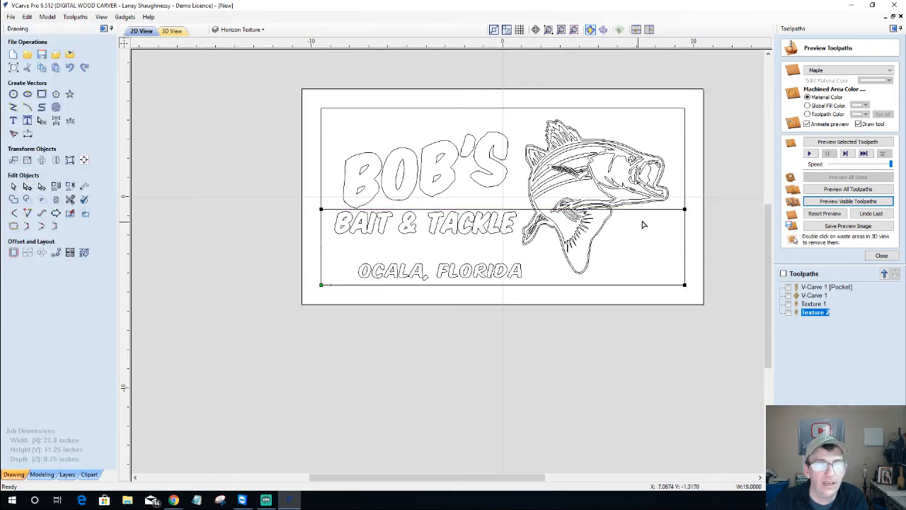
left_click_drag(685, 210, 684, 178)
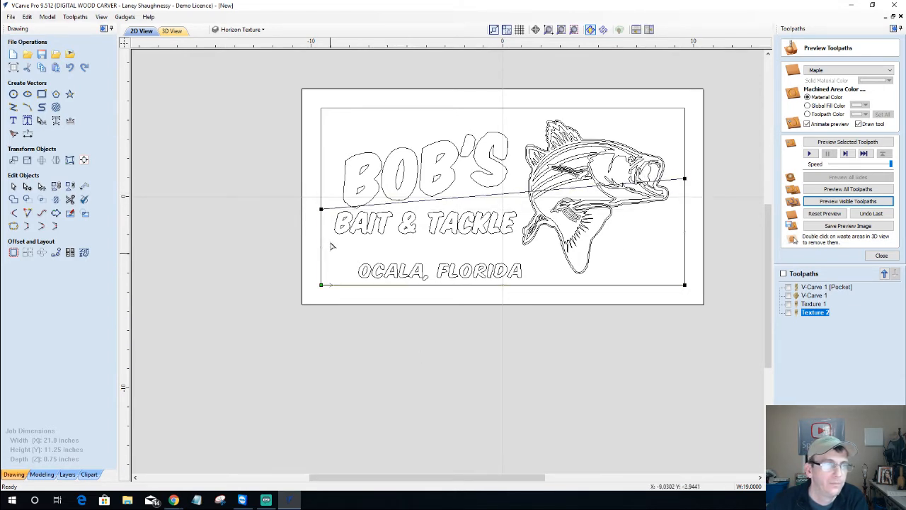
left_click_drag(320, 209, 322, 219)
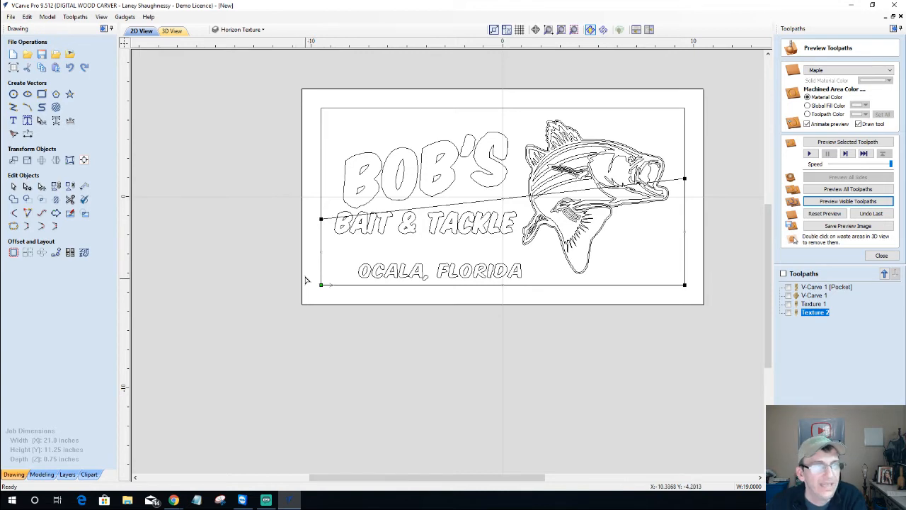
scroll(317, 214, "up", 5)
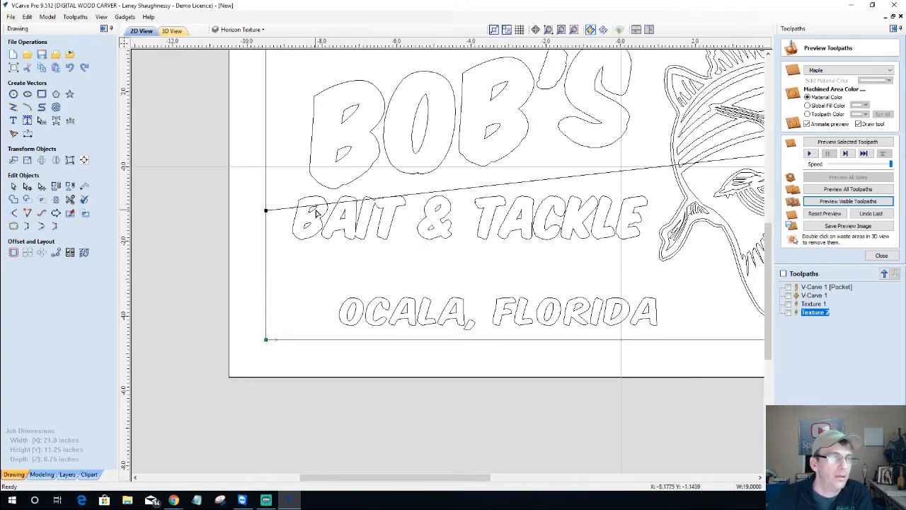
scroll(316, 214, "up", 2)
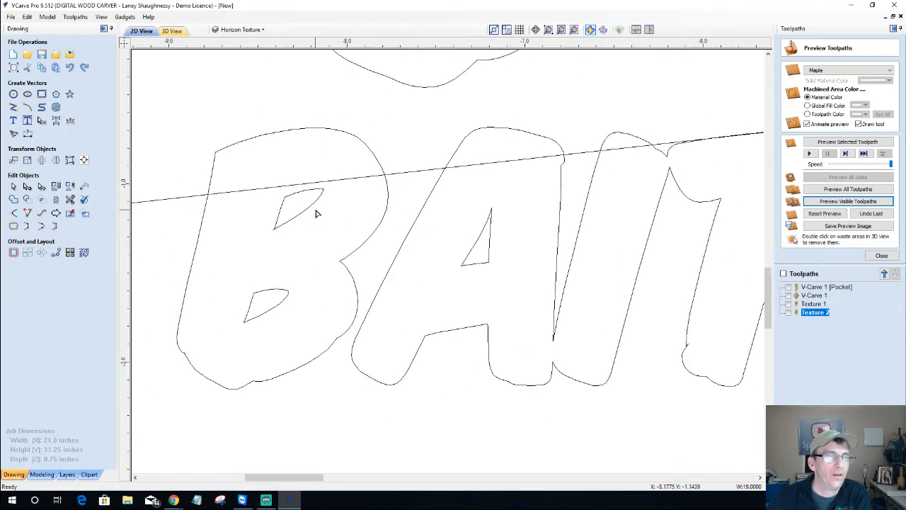
scroll(317, 214, "down", 5)
scroll(317, 214, "down", 2)
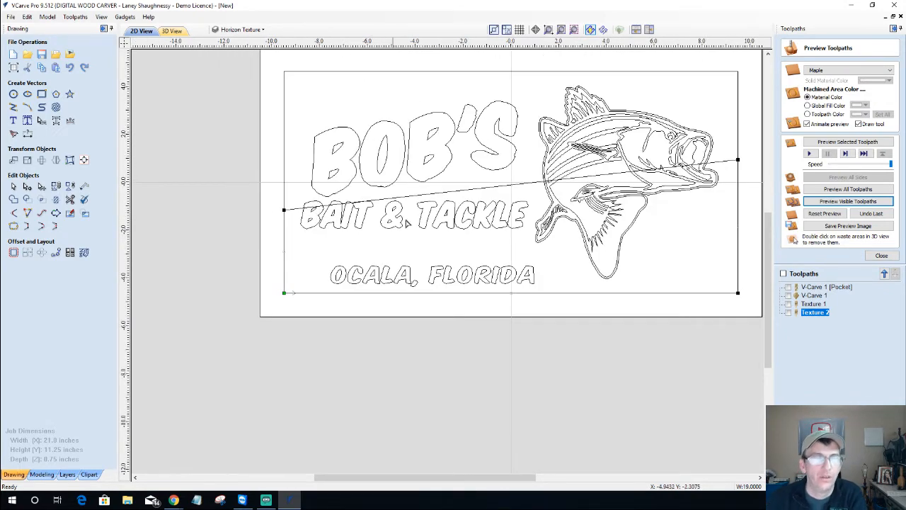
Hide and re-show Layer 1 to check the new horizon shape
left_click(242, 29)
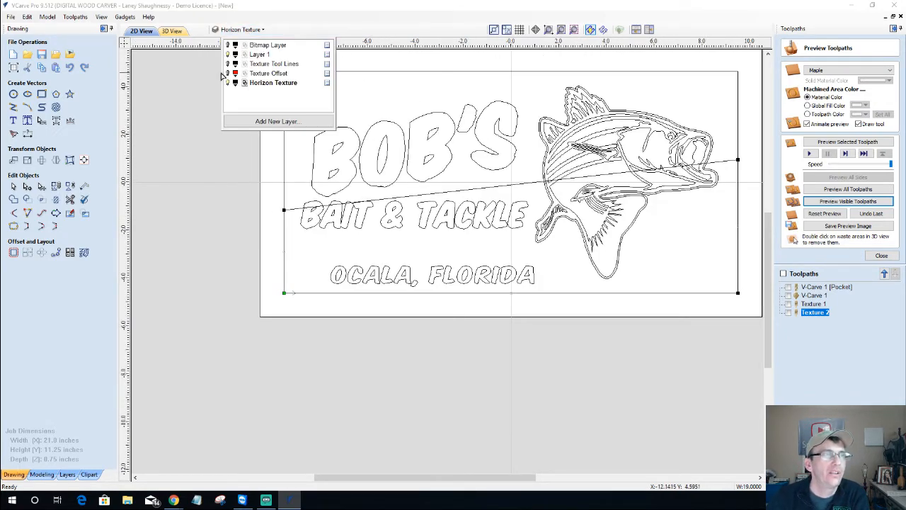
left_click(228, 55)
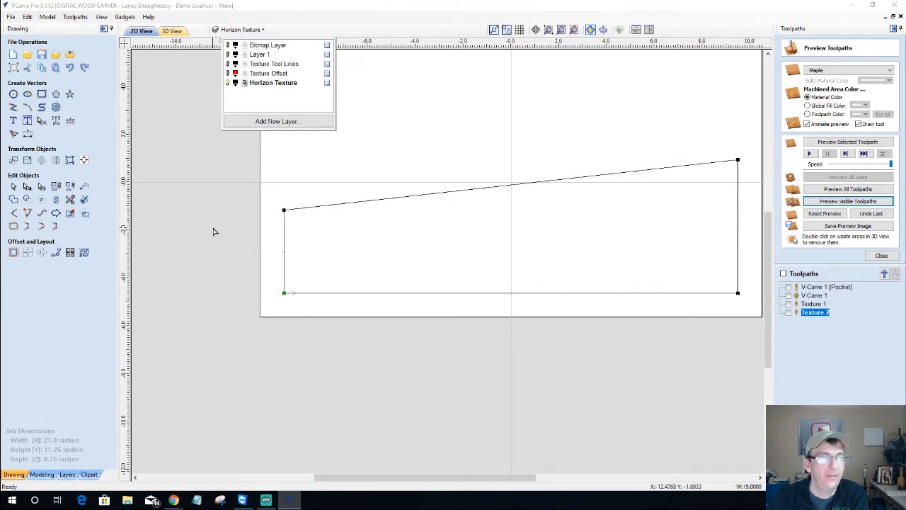
left_click(227, 55)
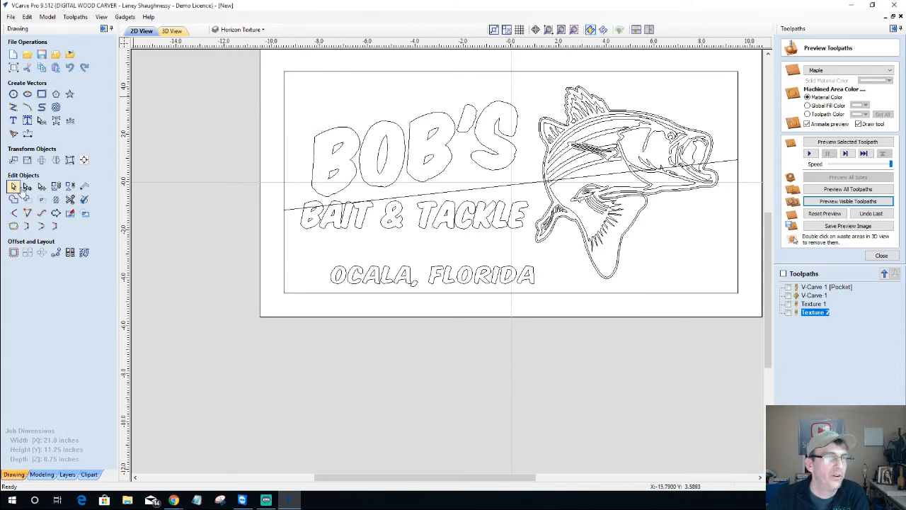
scroll(713, 164, "up", 3)
Copy the fish's outer outline to the Horizon Texture layer
left_click(705, 159)
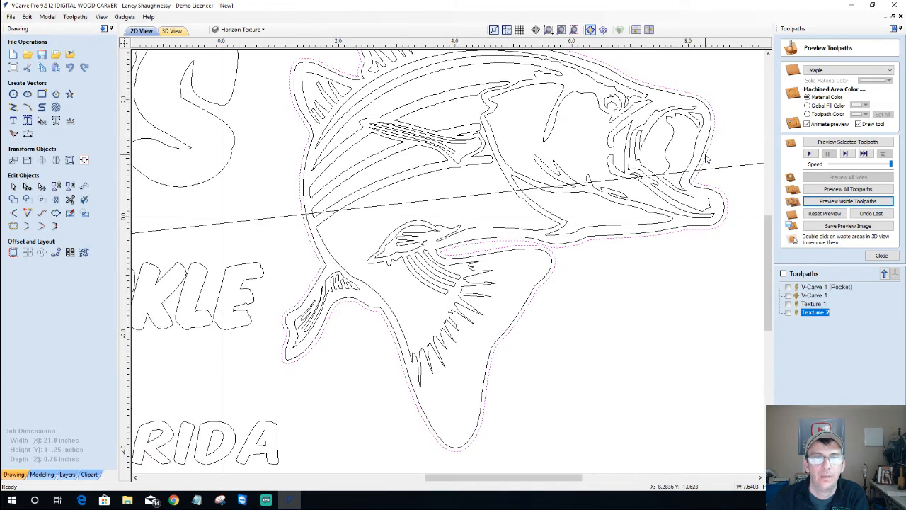
right_click(705, 158)
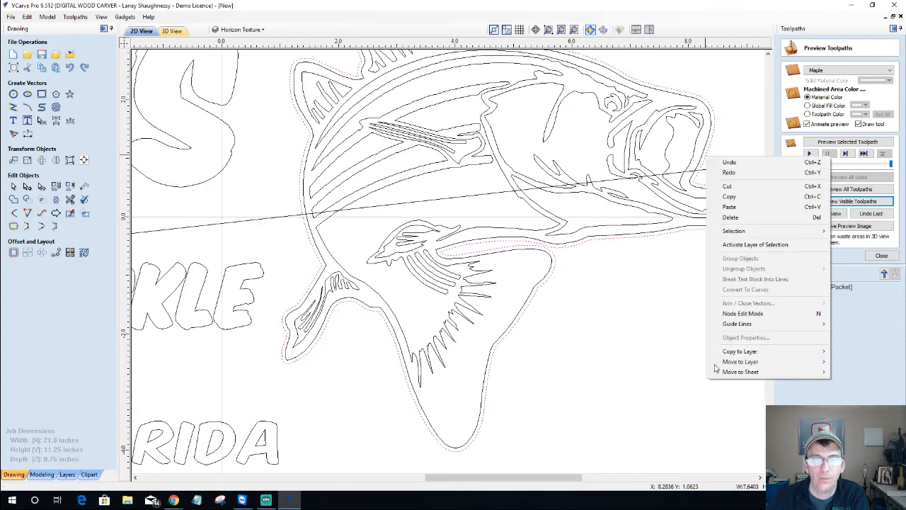
mouse_move(736, 352)
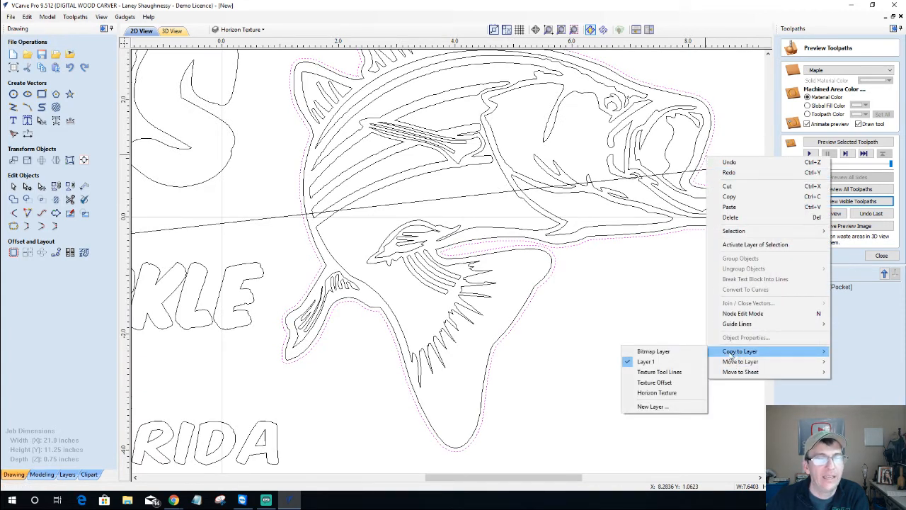
left_click(657, 392)
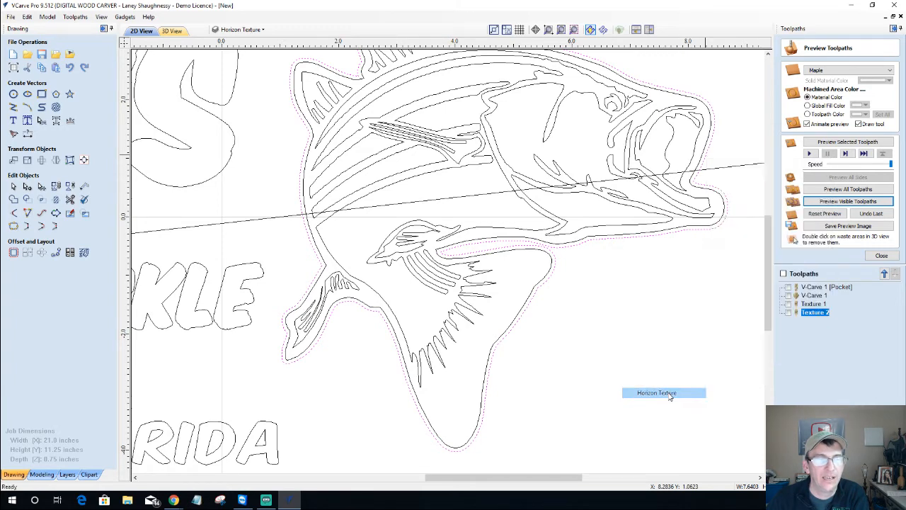
scroll(666, 388, "down", 1)
scroll(665, 387, "down", 5)
scroll(512, 400, "up", 5)
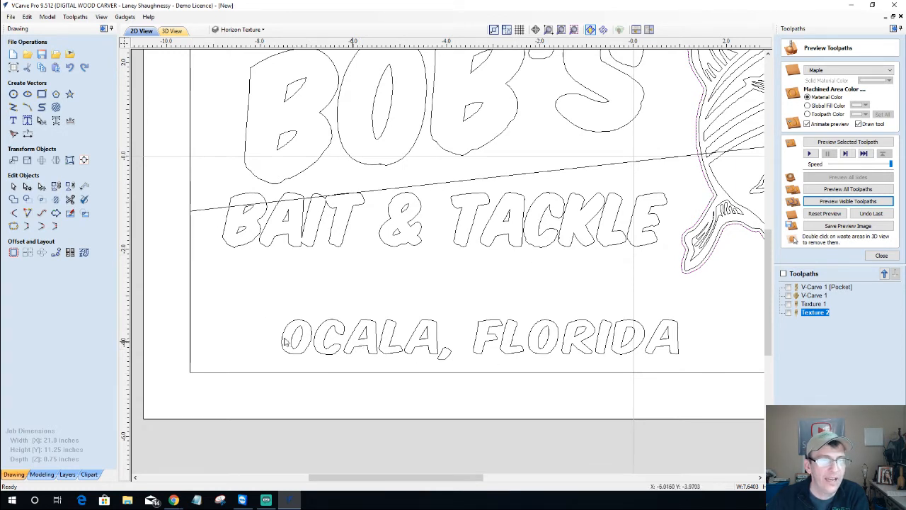
Copy the BAIT & TACKLE and OCALA, FLORIDA lettering to the Horizon Texture layer
left_click_drag(191, 187, 694, 372)
right_click(516, 325)
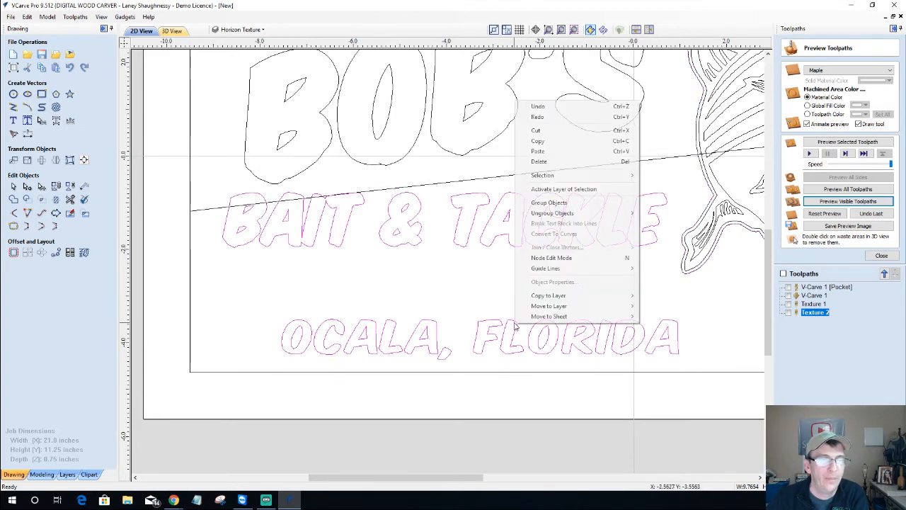
mouse_move(546, 297)
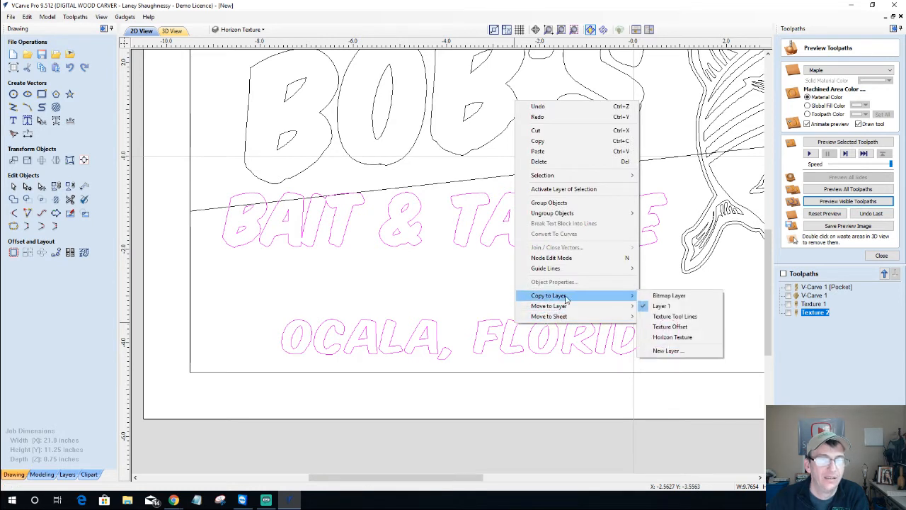
left_click(671, 337)
Hide Layer 1 and deselect the lettering
left_click(237, 30)
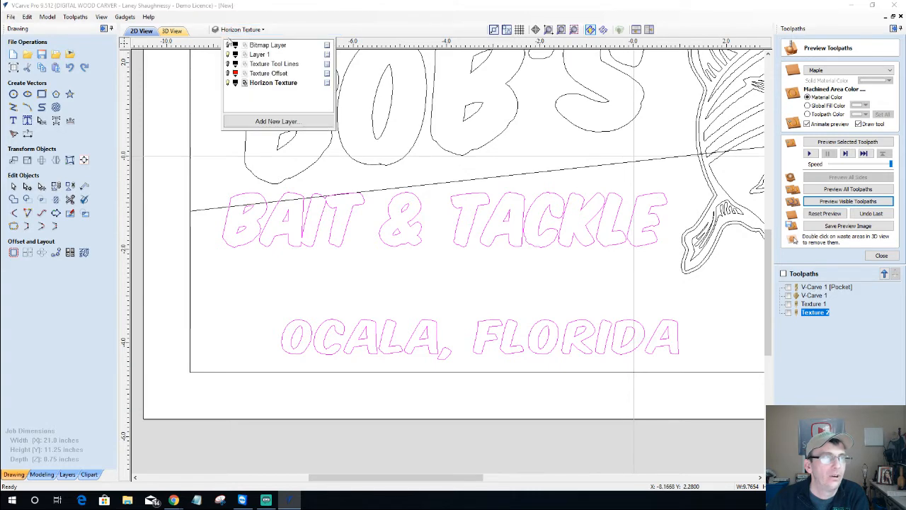
left_click(227, 55)
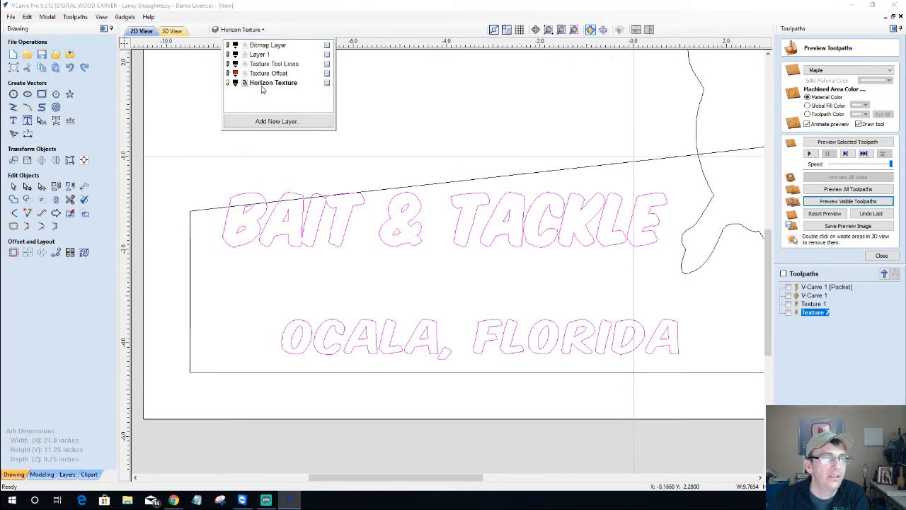
scroll(336, 245, "down", 4)
left_click(326, 202)
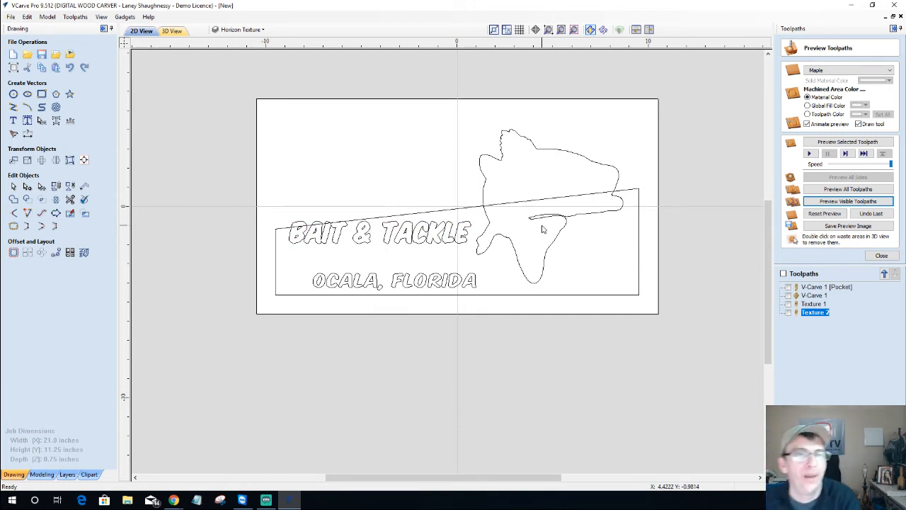
Trim the fish outline above the horizon and the horizon line between the lettering and fish tail
left_click(70, 199)
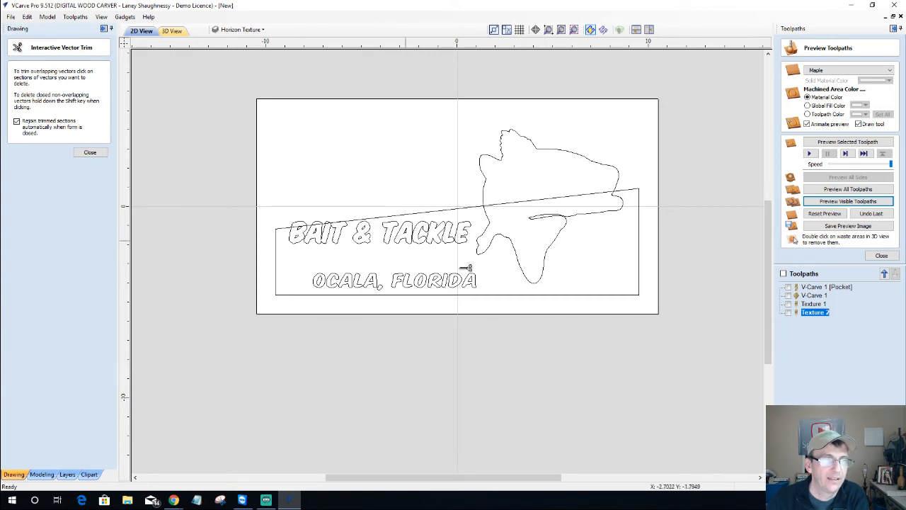
left_click(566, 149)
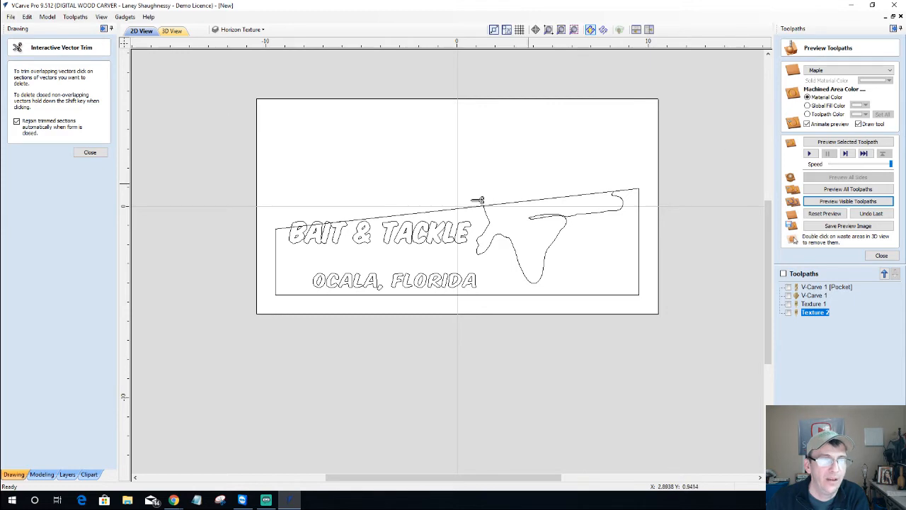
left_click(564, 198)
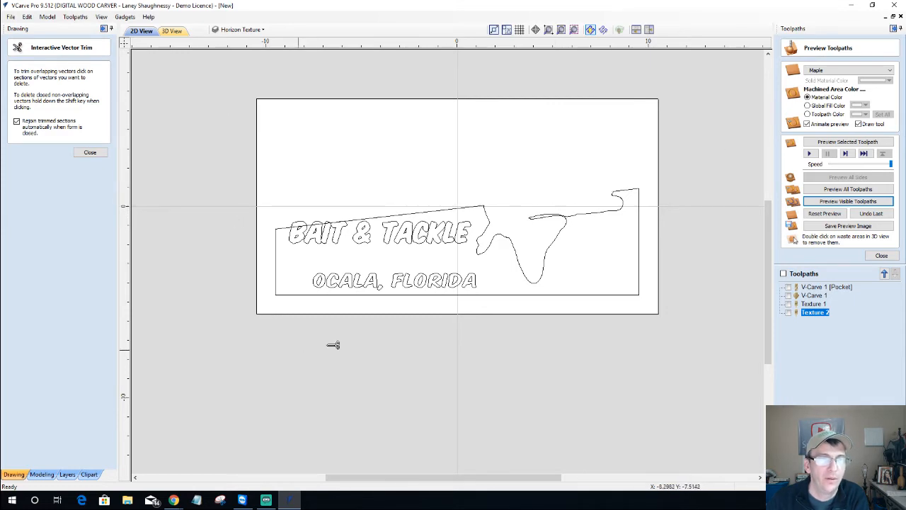
scroll(487, 169, "up", 2)
scroll(182, 257, "up", 1)
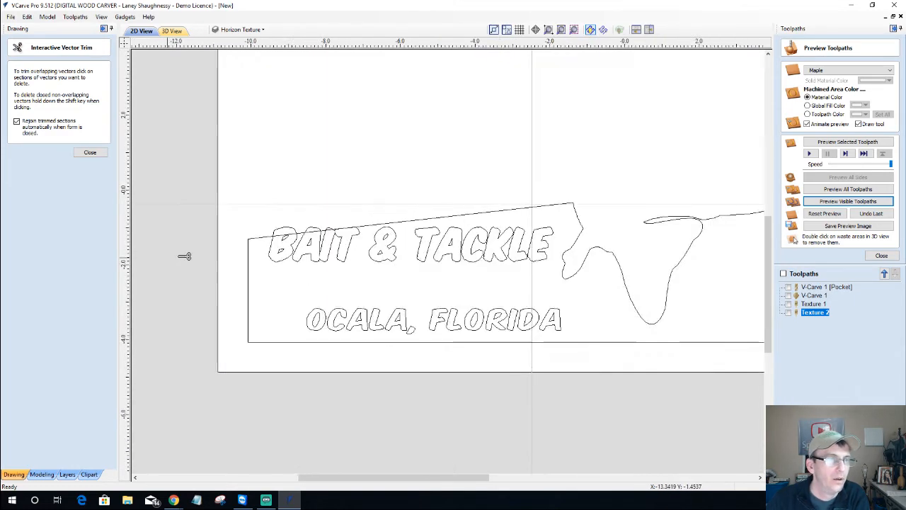
scroll(347, 227, "up", 3)
scroll(352, 227, "up", 1)
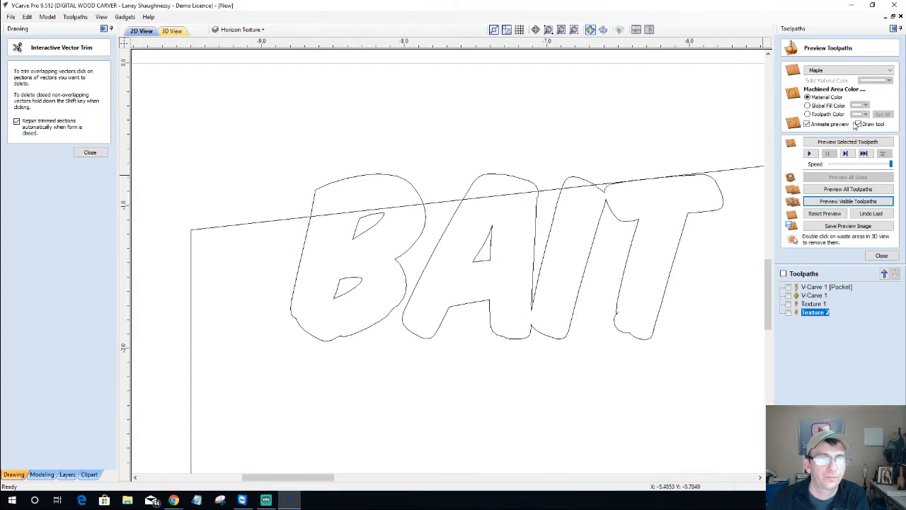
scroll(739, 132, "down", 2)
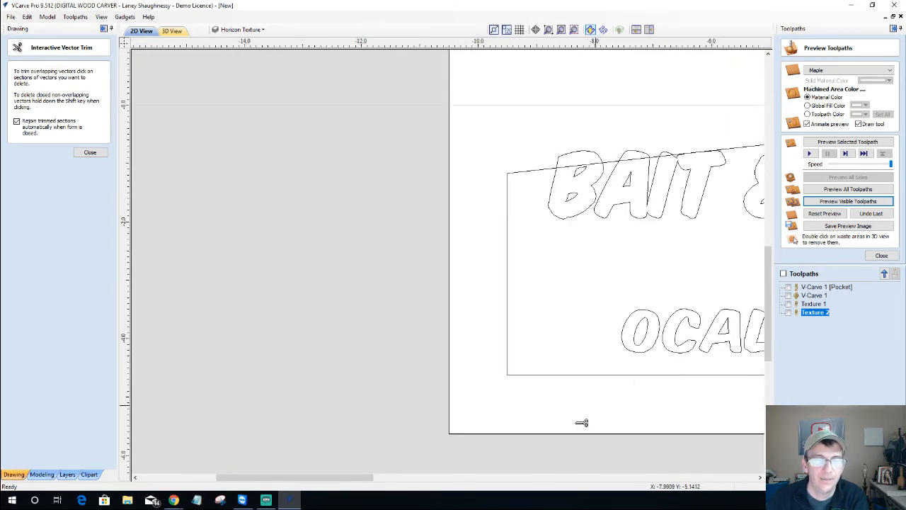
left_click_drag(293, 481, 356, 482)
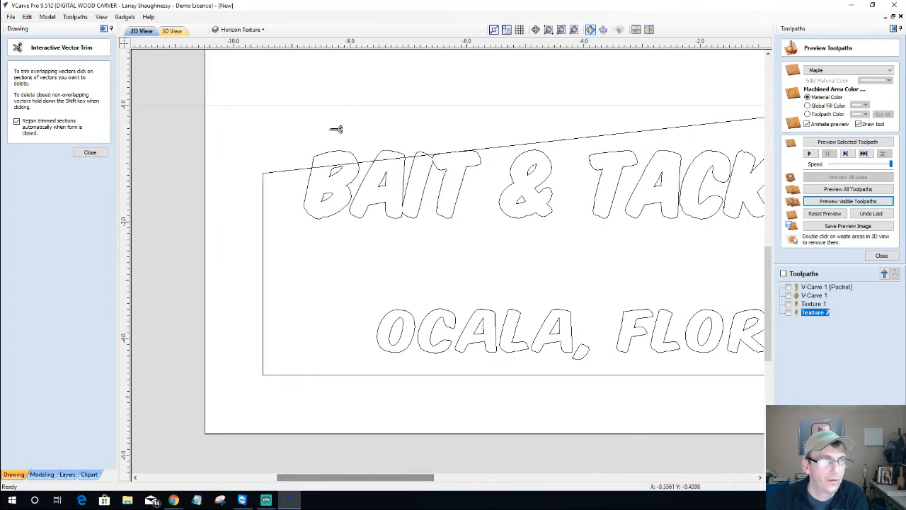
scroll(332, 124, "up", 3)
scroll(338, 125, "up", 1)
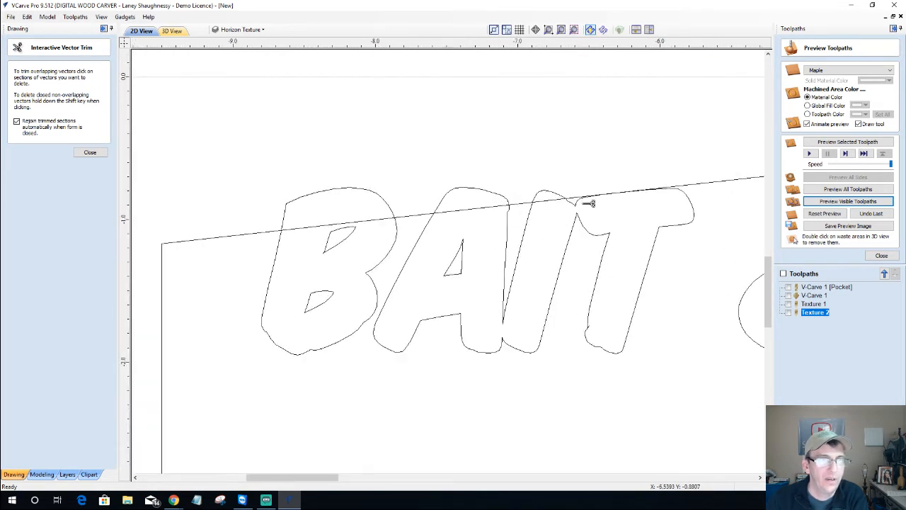
Close the trim form, ungroup the BAIT letter outlines, and toggle Layer 1 off and on
left_click(90, 152)
left_click(345, 190)
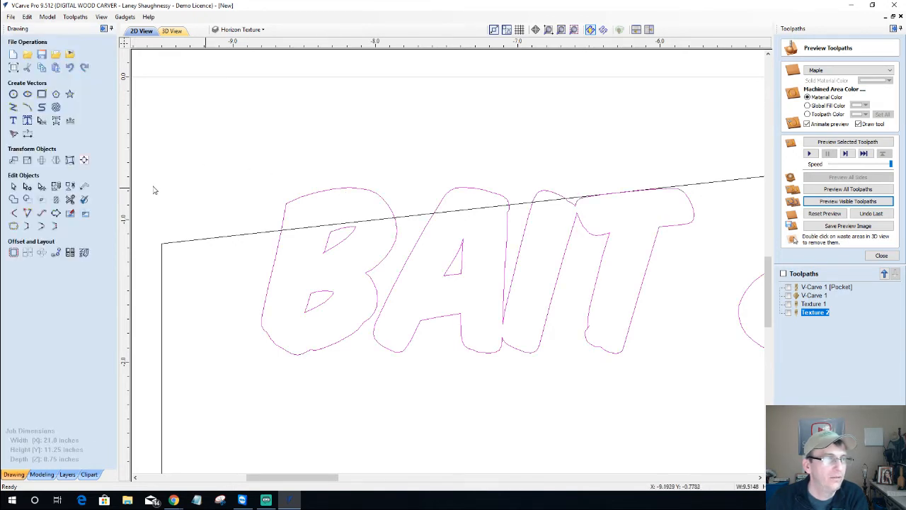
left_click(71, 186)
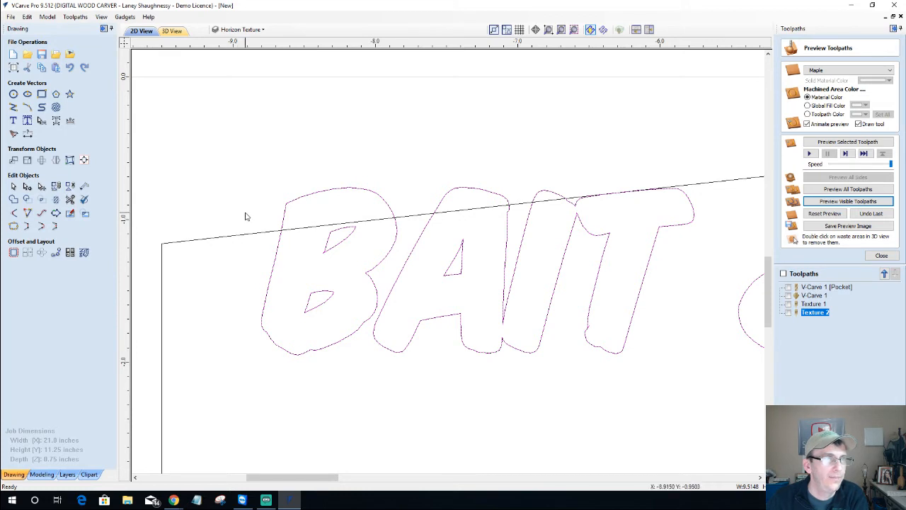
left_click(240, 30)
left_click(227, 55)
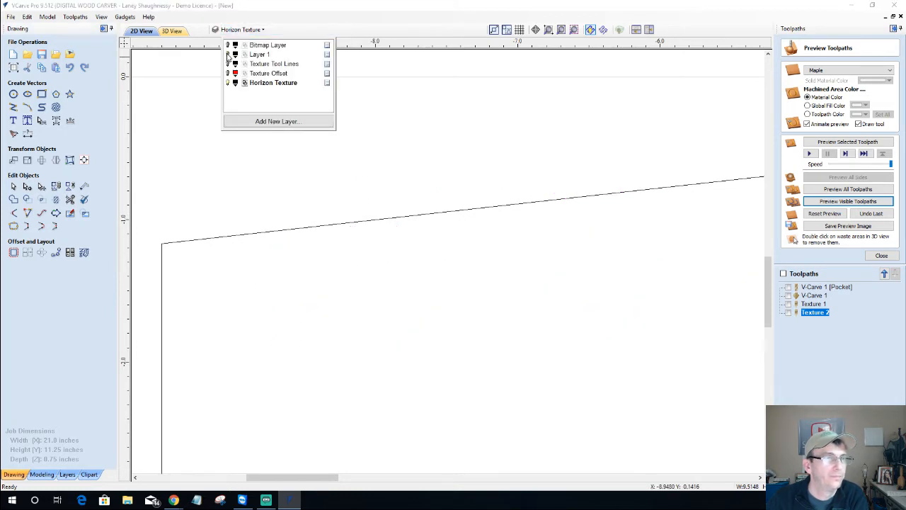
left_click(228, 54)
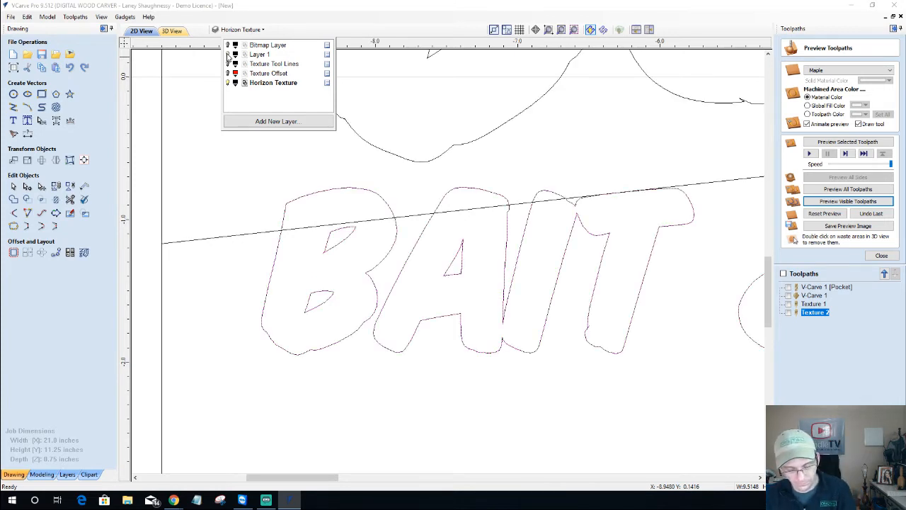
Deselect the lettering, zoom out and hide the vectors on Layer 1
left_click(237, 186)
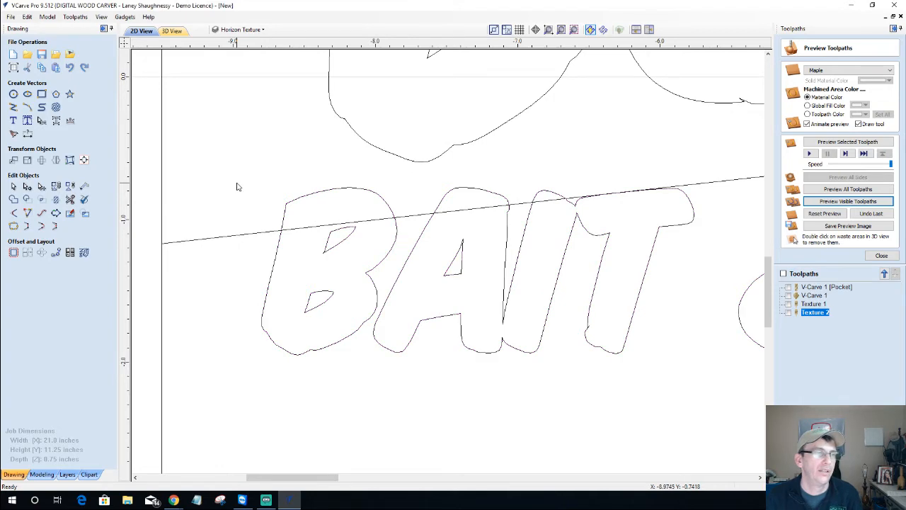
scroll(237, 186, "down", 3)
left_click(241, 29)
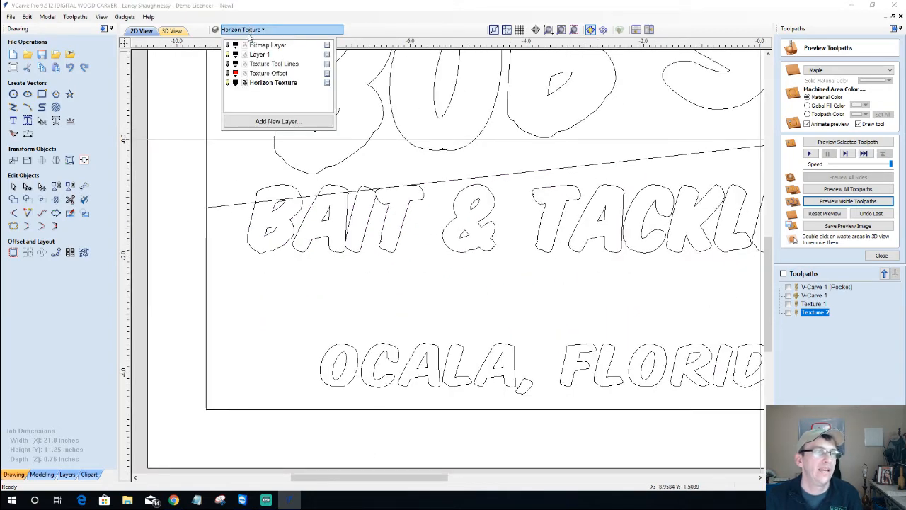
left_click(228, 55)
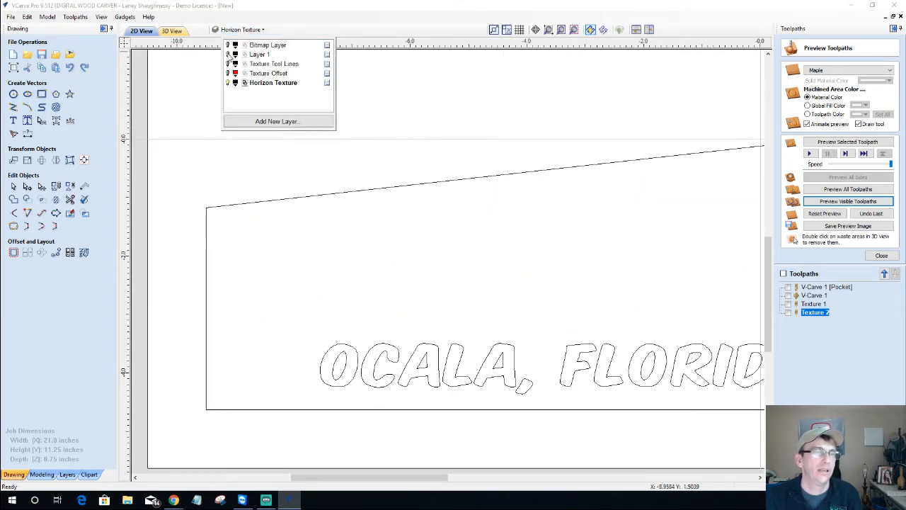
Zoom in on the lower panel and select the BAIT & TACKLE lettering
scroll(357, 234, "down", 2)
scroll(358, 230, "up", 1)
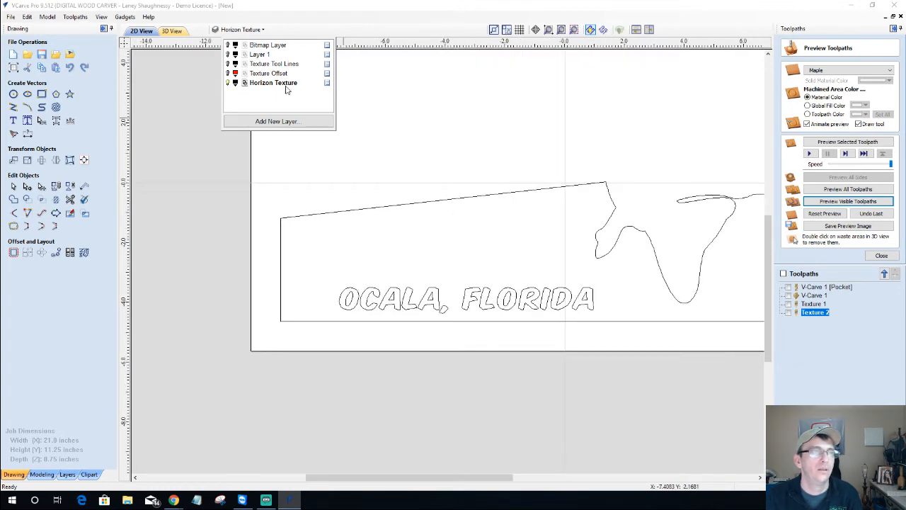
scroll(427, 230, "up", 1)
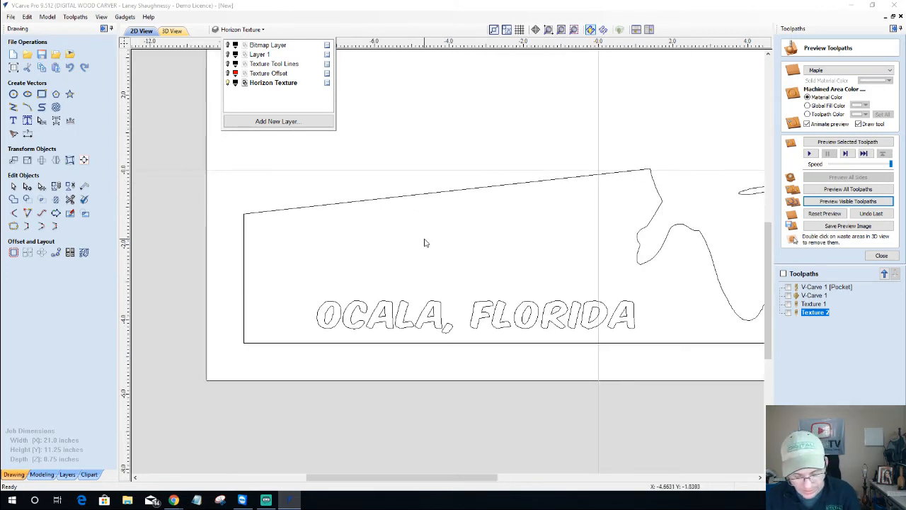
left_click(295, 222)
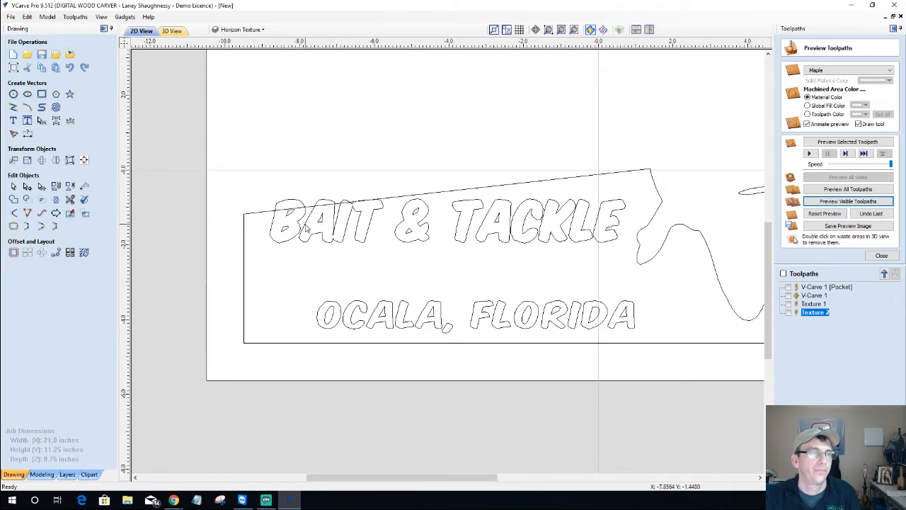
left_click(305, 226)
Ungroup the BAIT & TACKLE lettering back onto its original object layers
right_click(304, 227)
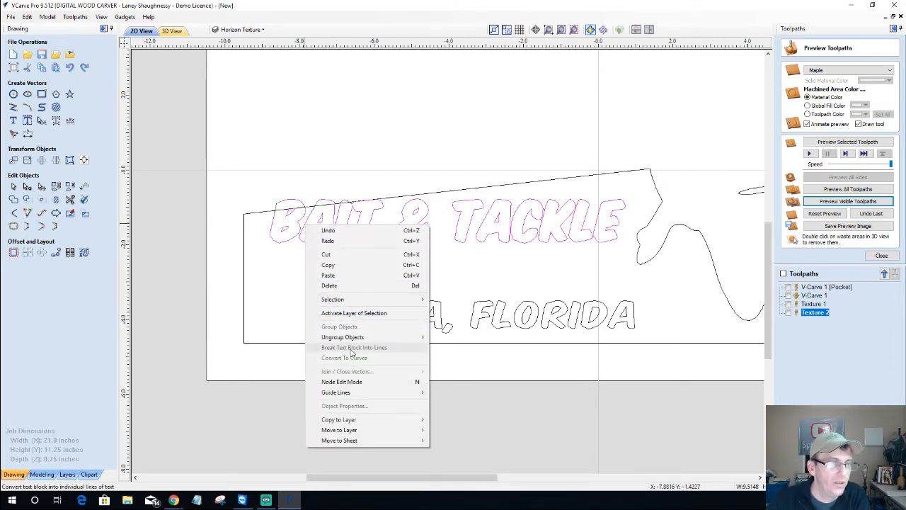
mouse_move(373, 338)
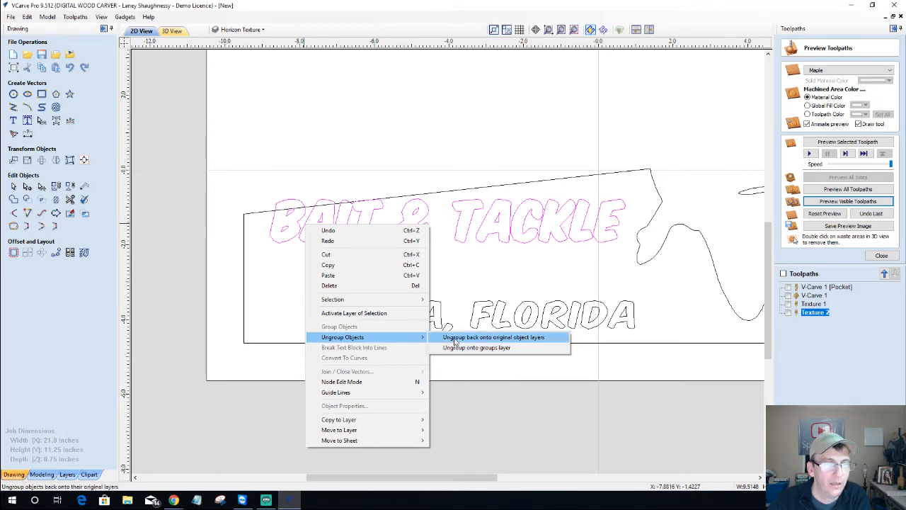
left_click(534, 265)
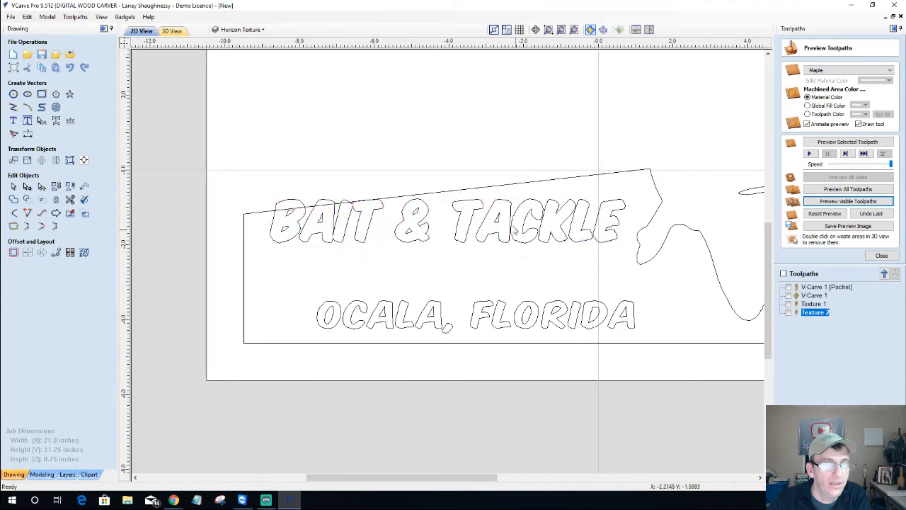
Reselect the BAIT & TACKLE lettering and zoom in on it
left_click(514, 231)
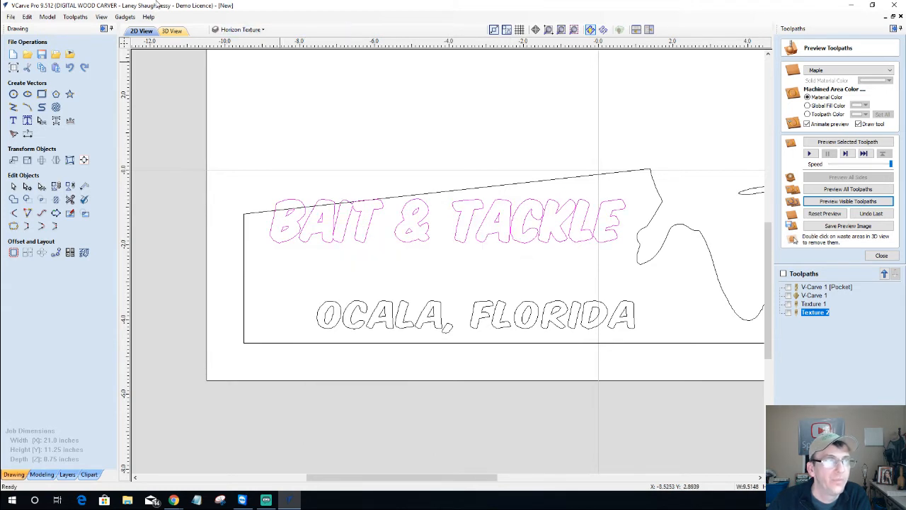
left_click(235, 30)
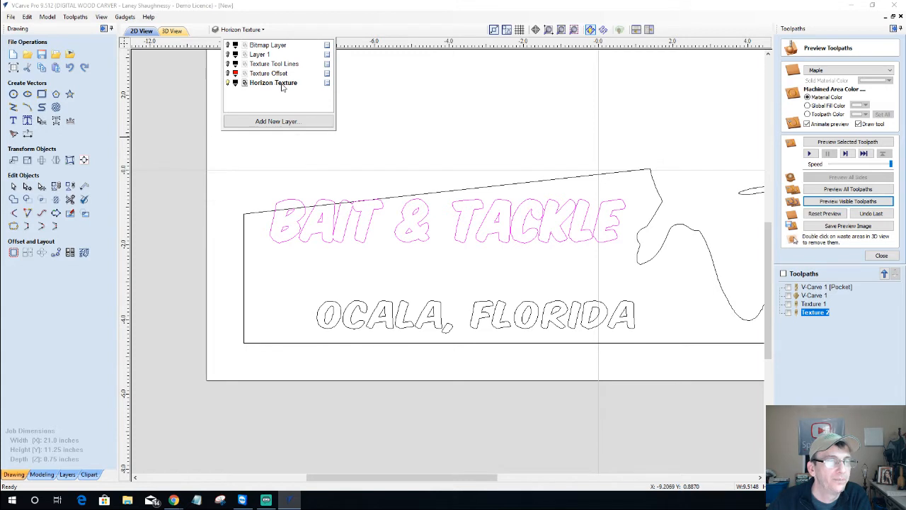
left_click(341, 212)
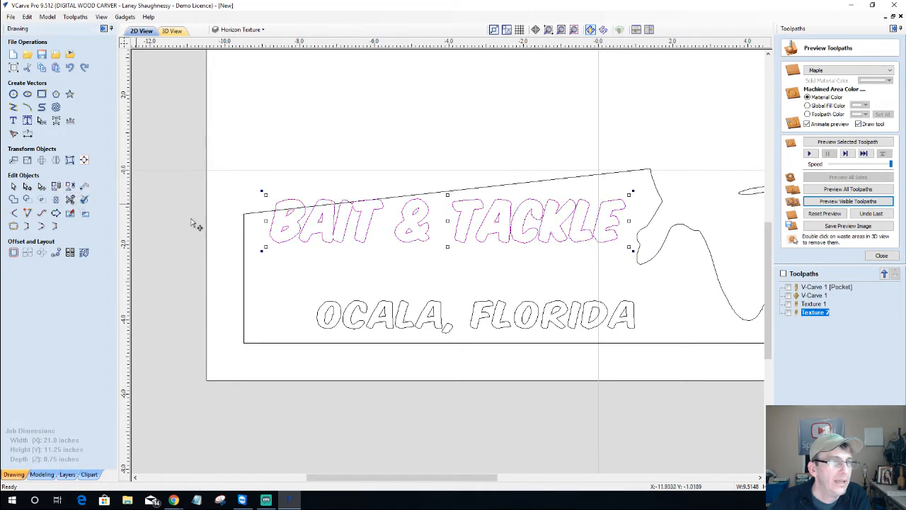
scroll(287, 216, "up", 3)
scroll(287, 217, "up", 2)
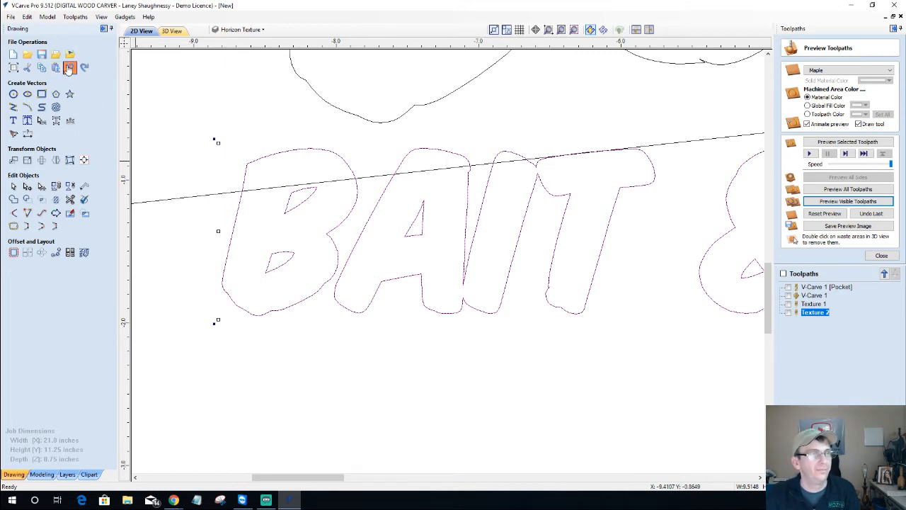
Undo the last change and hide the artwork on Layer 1
left_click(69, 67)
left_click(240, 29)
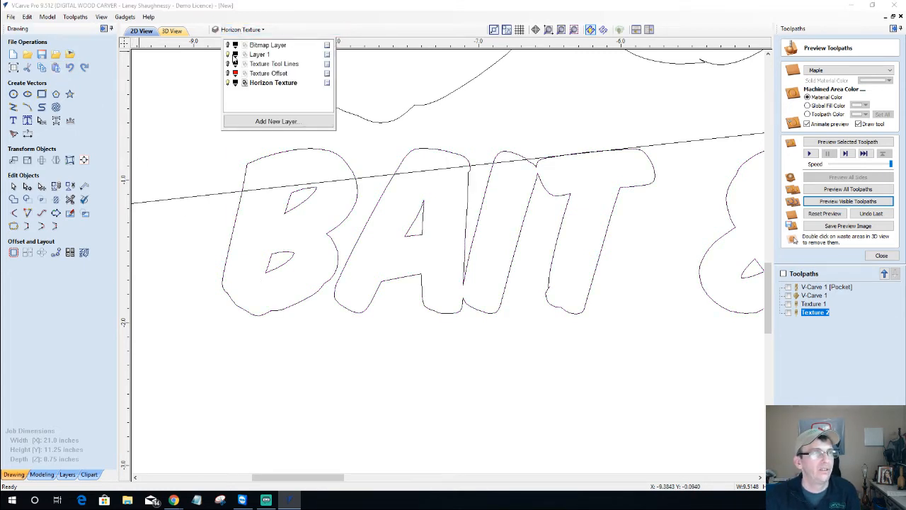
left_click(228, 54)
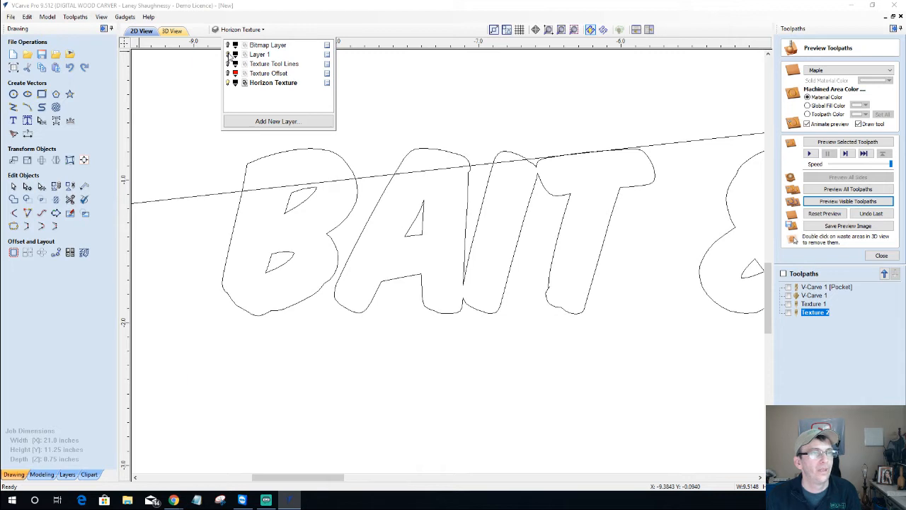
left_click(292, 155)
Select the BAIT letter vectors and group them, checking the Horizon Texture layer's visibility
left_click(291, 153)
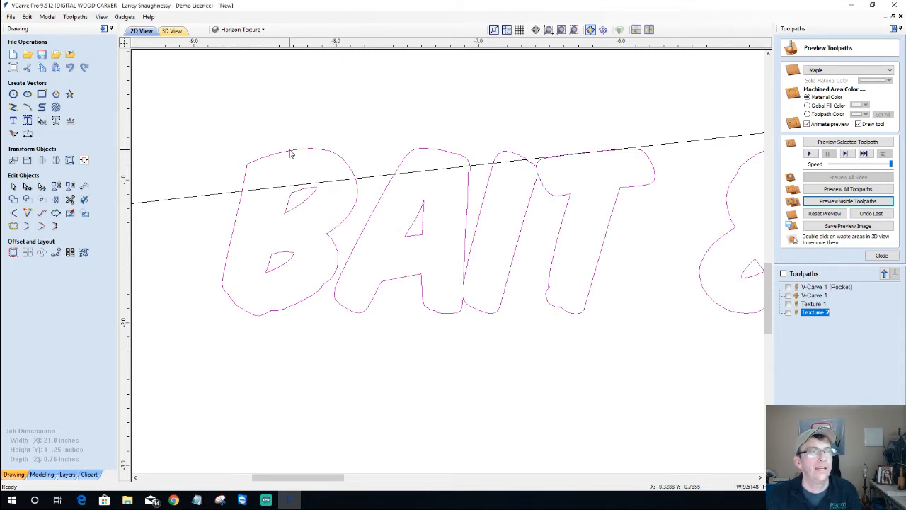
left_click(237, 29)
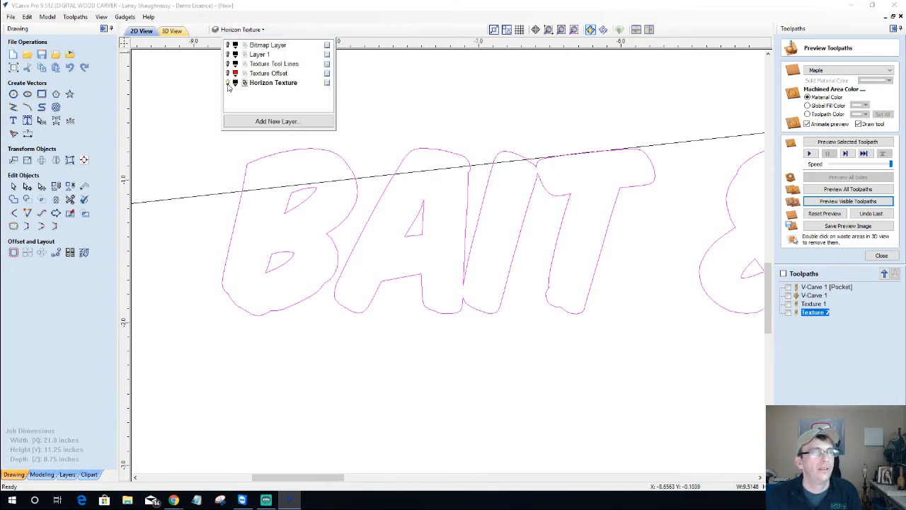
left_click(228, 83)
left_click(228, 83)
left_click(228, 83)
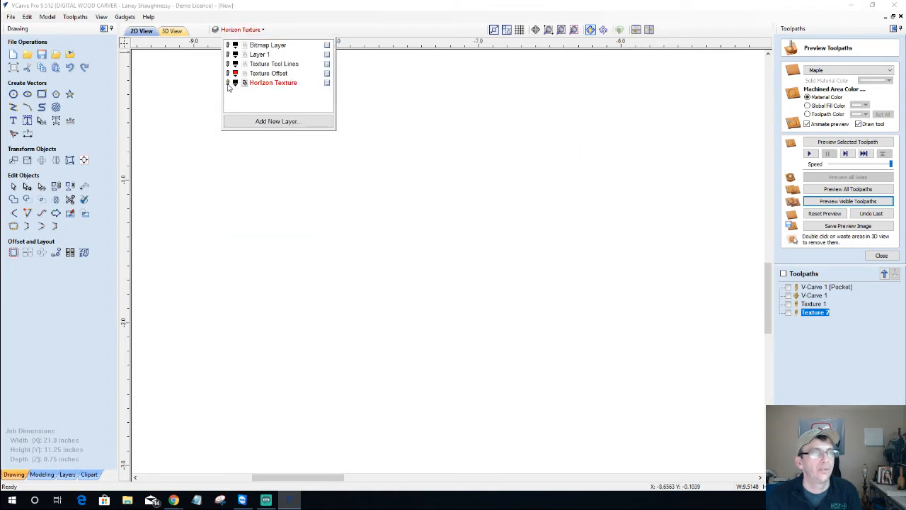
left_click(228, 83)
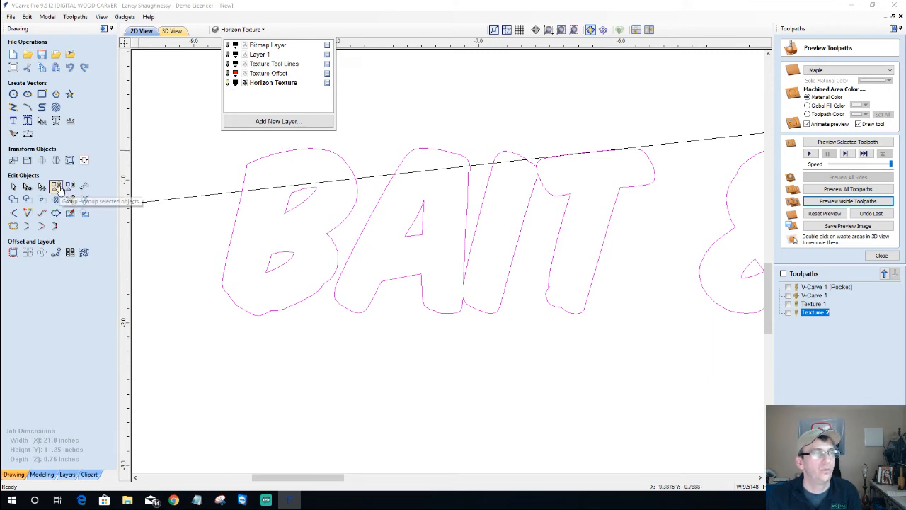
left_click(61, 188)
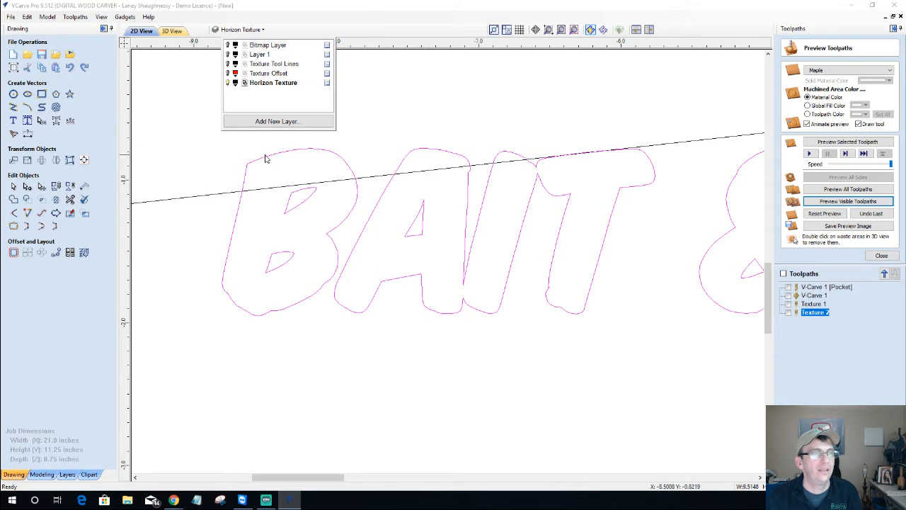
double_click(284, 82)
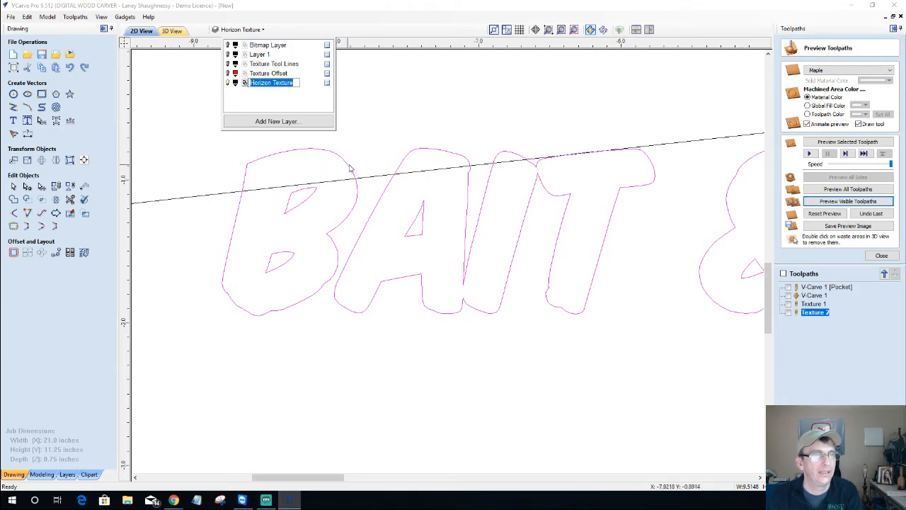
left_click(371, 147)
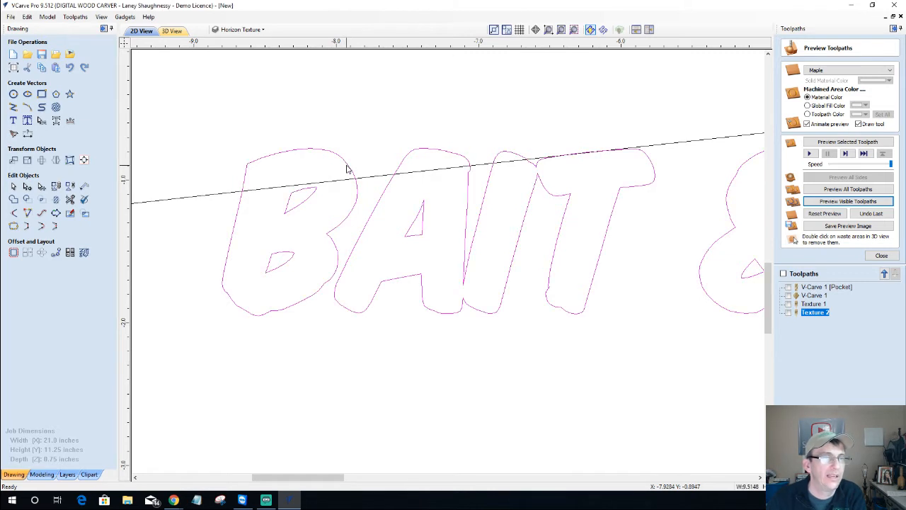
Ungroup the selected letters onto the groups layer
right_click(347, 167)
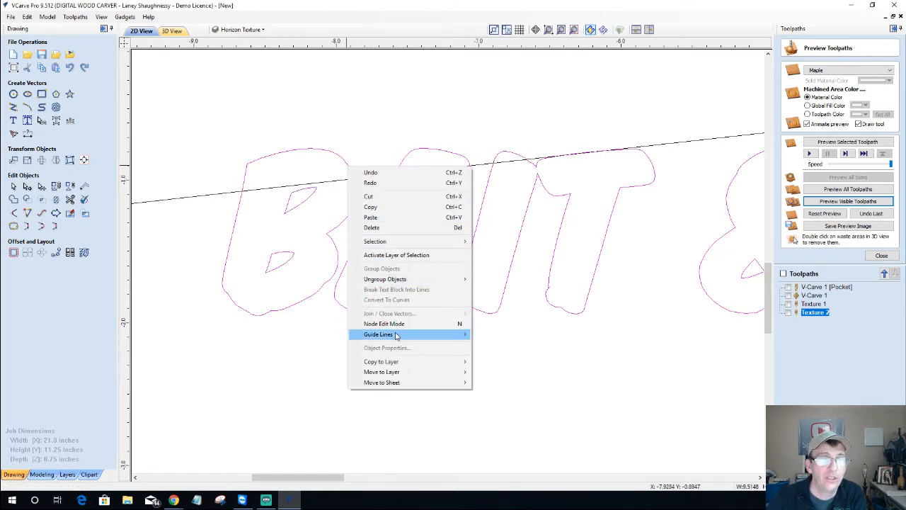
mouse_move(393, 281)
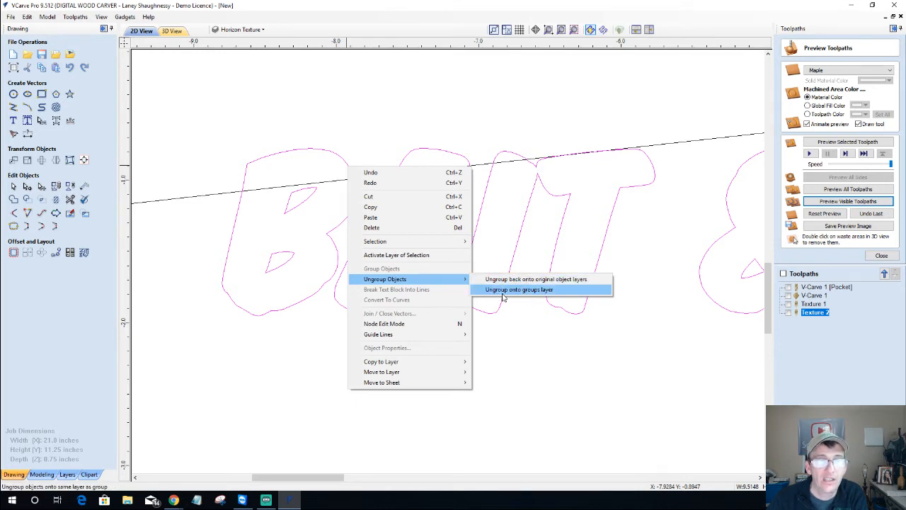
left_click(544, 289)
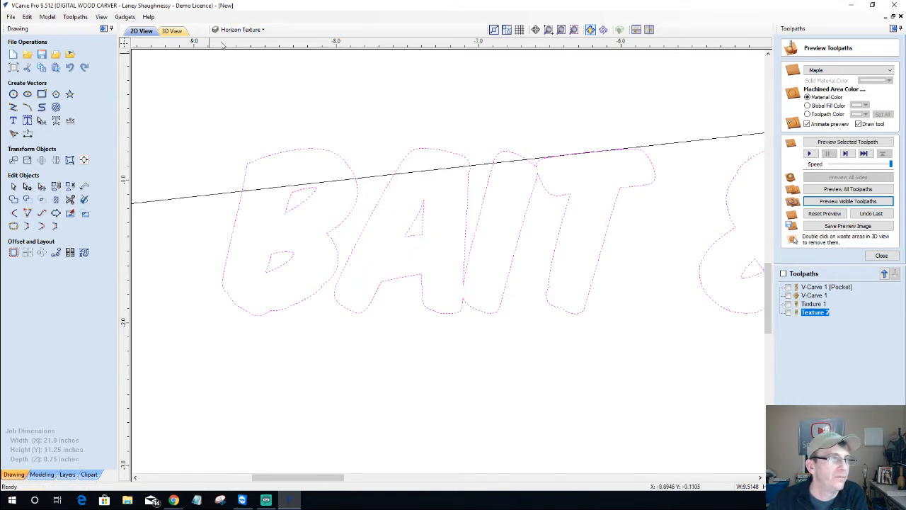
right_click(338, 158)
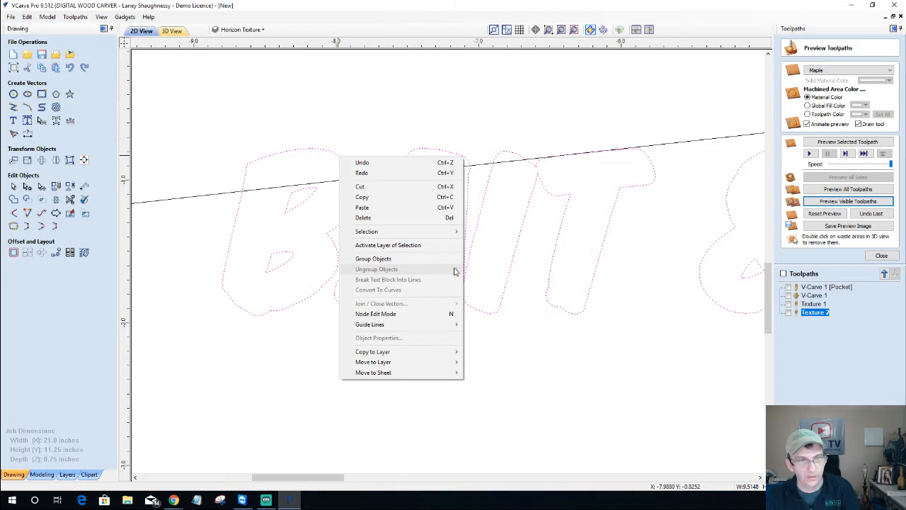
key("Escape")
key("Escape")
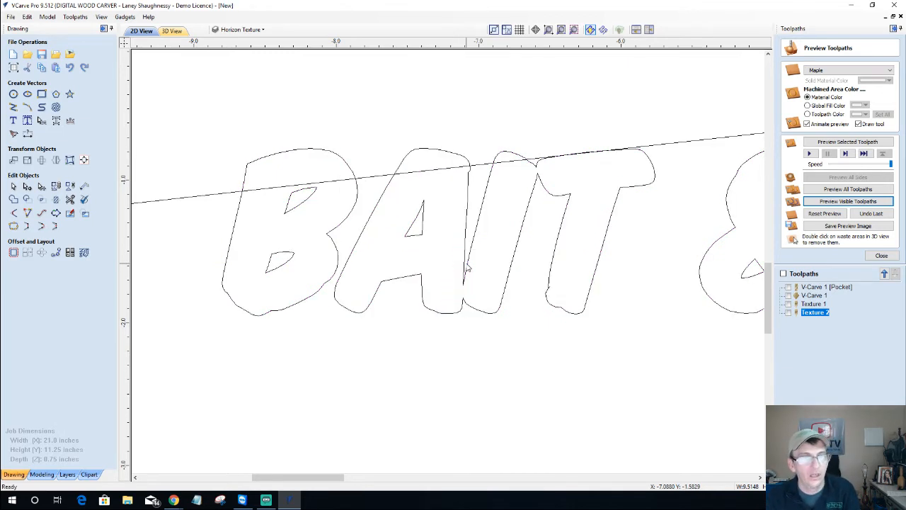
Reselect the BAIT lettering, ungroup it onto the groups layer, and deselect it
left_click(474, 249)
right_click(475, 245)
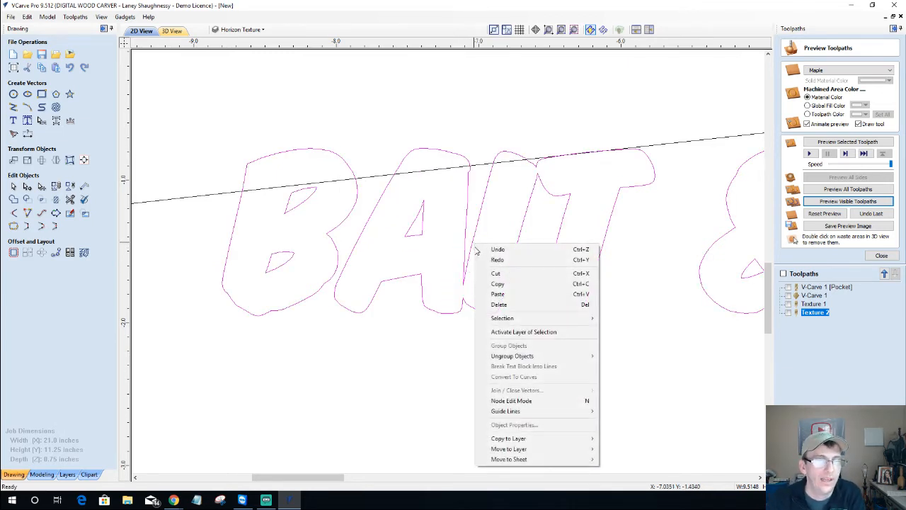
mouse_move(507, 360)
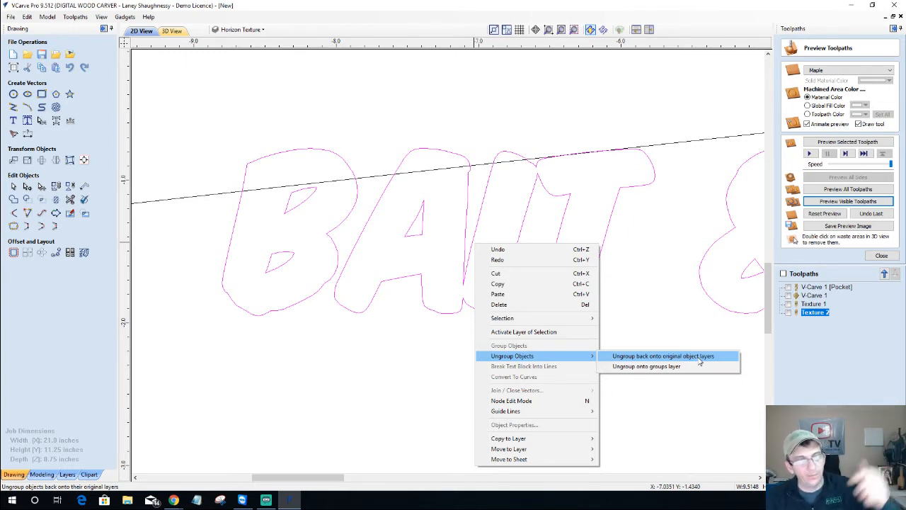
left_click(658, 375)
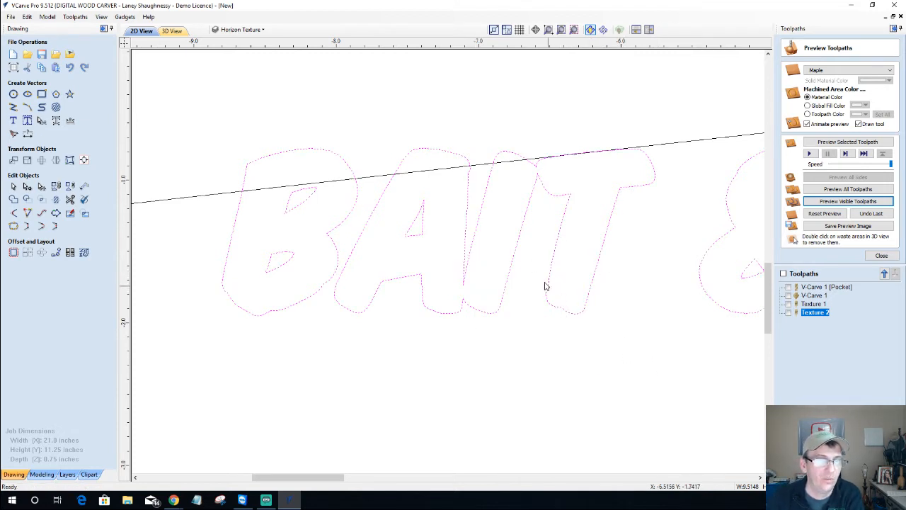
left_click(367, 350)
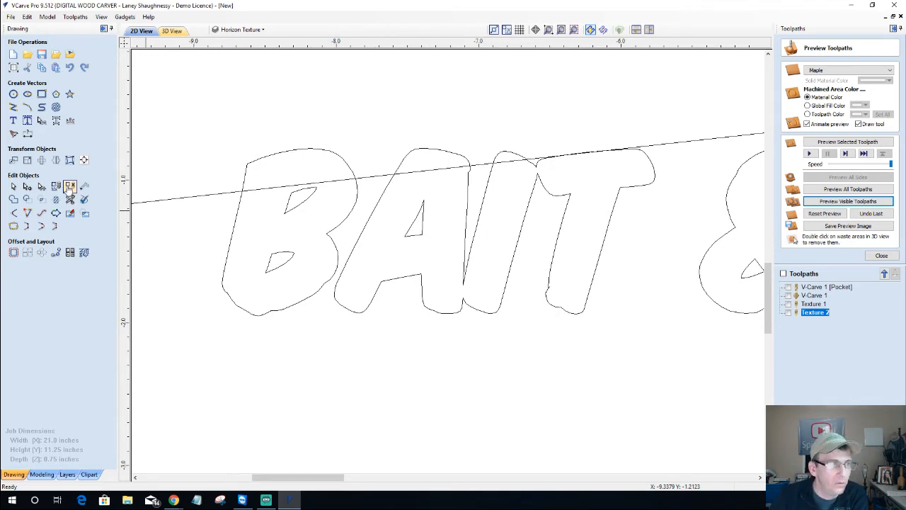
right_click(351, 167)
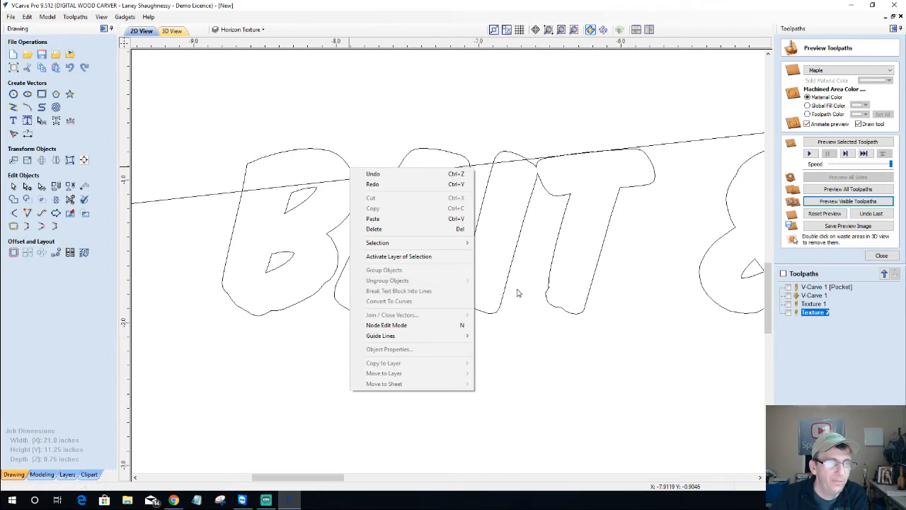
left_click(467, 332)
scroll(465, 322, "down", 2)
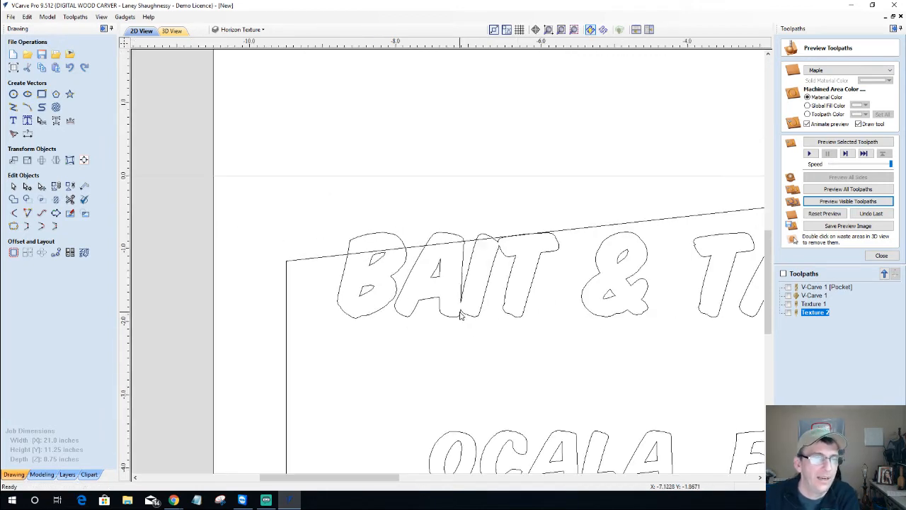
With Interactive Vector Trim, cut the horizon overlaps from the tops of B, A and I
left_click(70, 199)
scroll(386, 245, "up", 3)
left_click(363, 202)
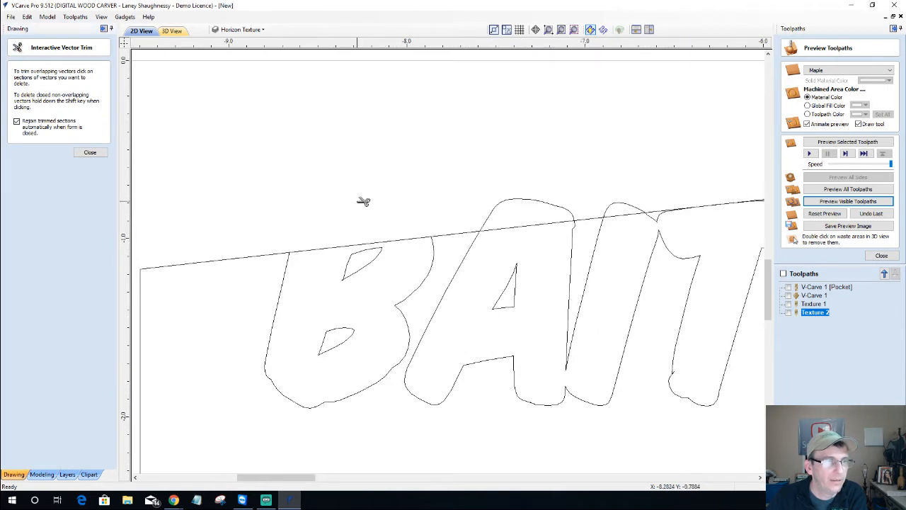
left_click(320, 247)
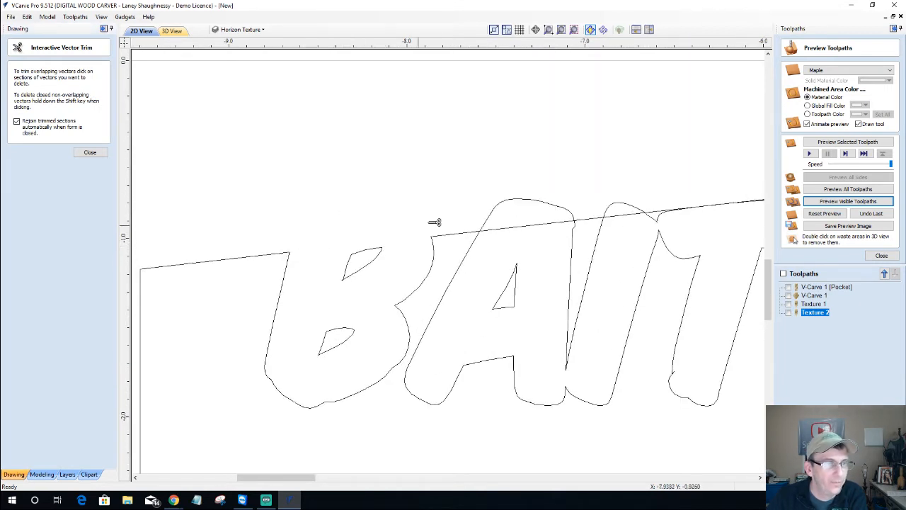
left_click(540, 200)
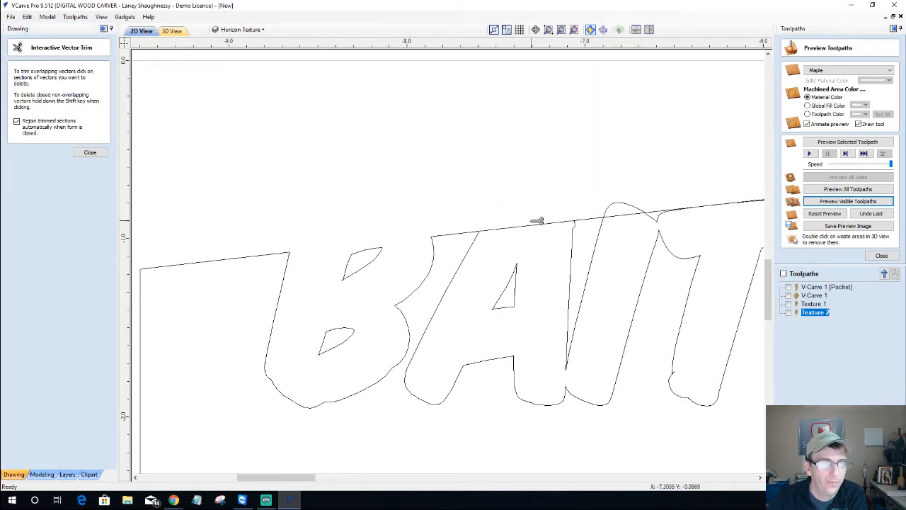
left_click(536, 222)
left_click(629, 206)
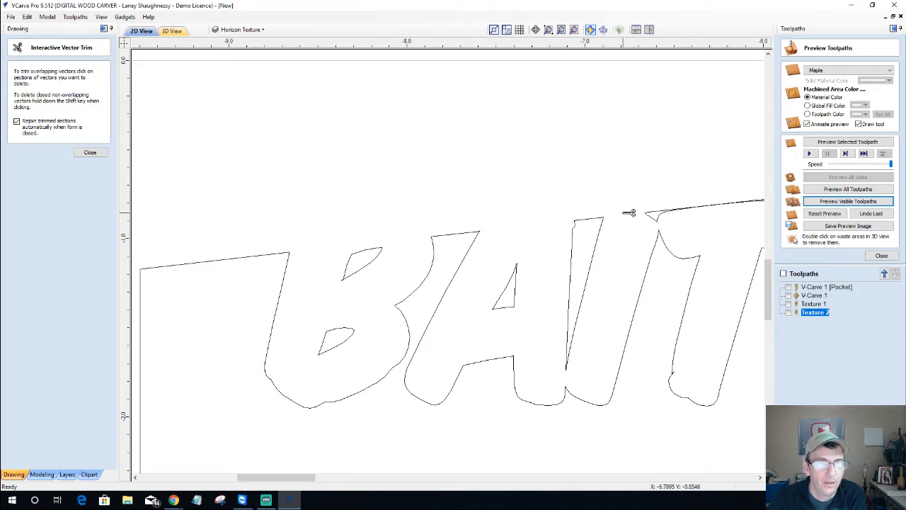
scroll(631, 216, "down", 3)
scroll(726, 203, "up", 5)
scroll(726, 203, "up", 4)
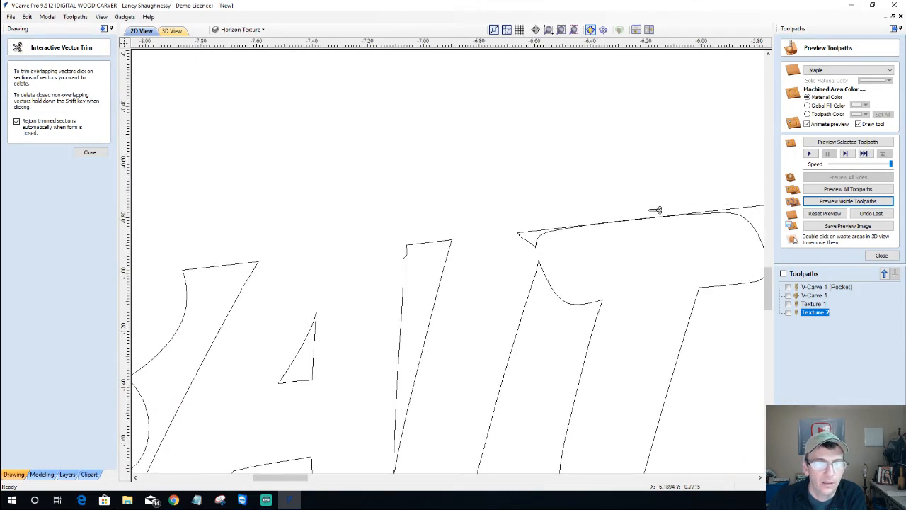
scroll(575, 231, "up", 4)
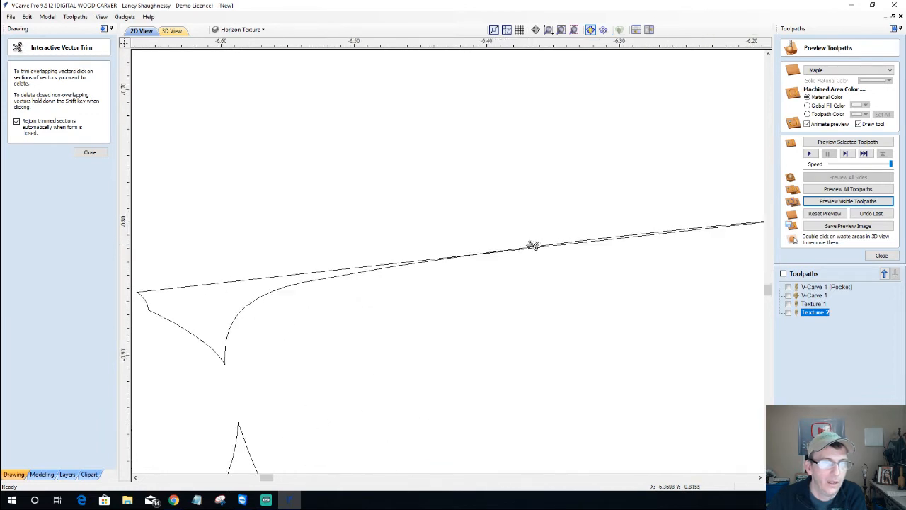
Trim the line ends near the T, undo one wrong trim, close the tool and zoom out
left_click(444, 255)
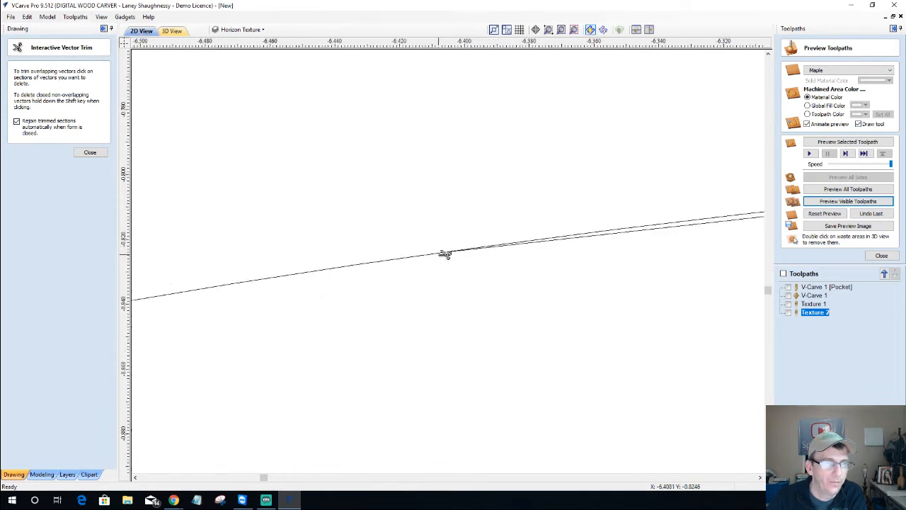
left_click(443, 254)
scroll(445, 254, "down", 3)
scroll(445, 254, "down", 4)
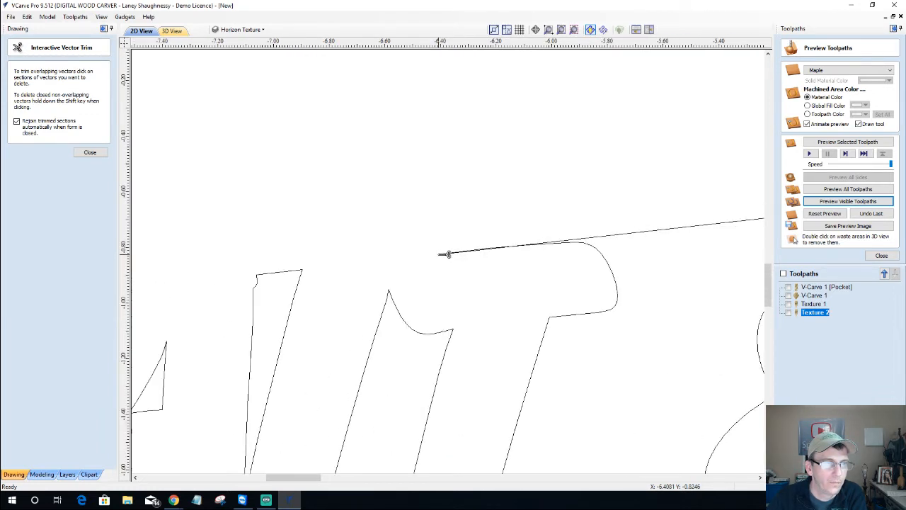
scroll(467, 252, "up", 3)
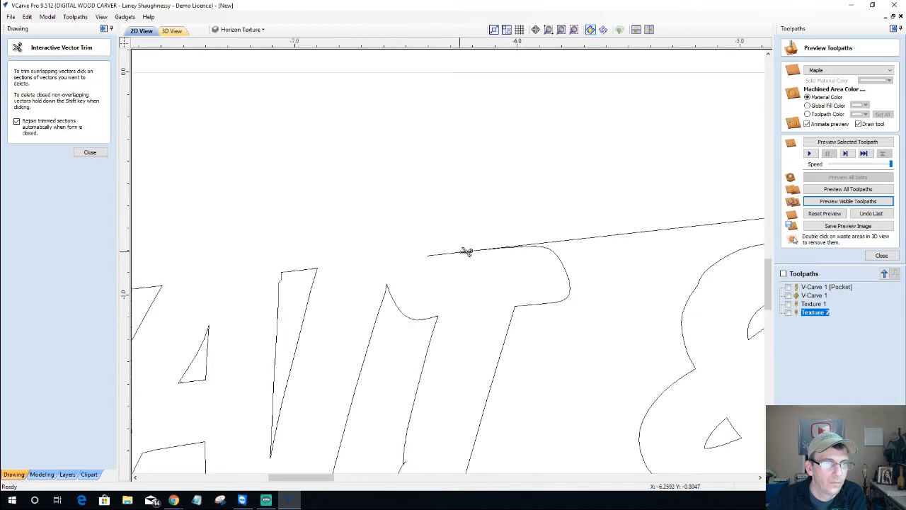
left_click(469, 252)
left_click(500, 249)
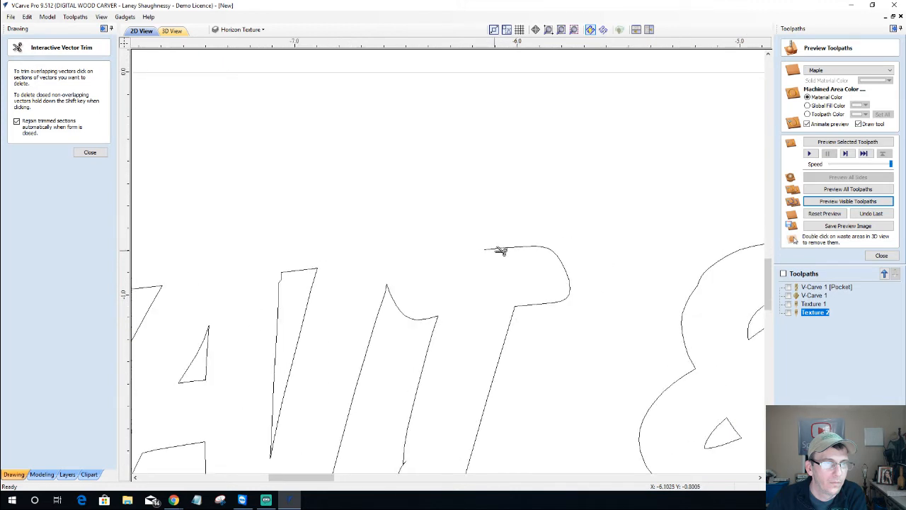
key("ctrl+z")
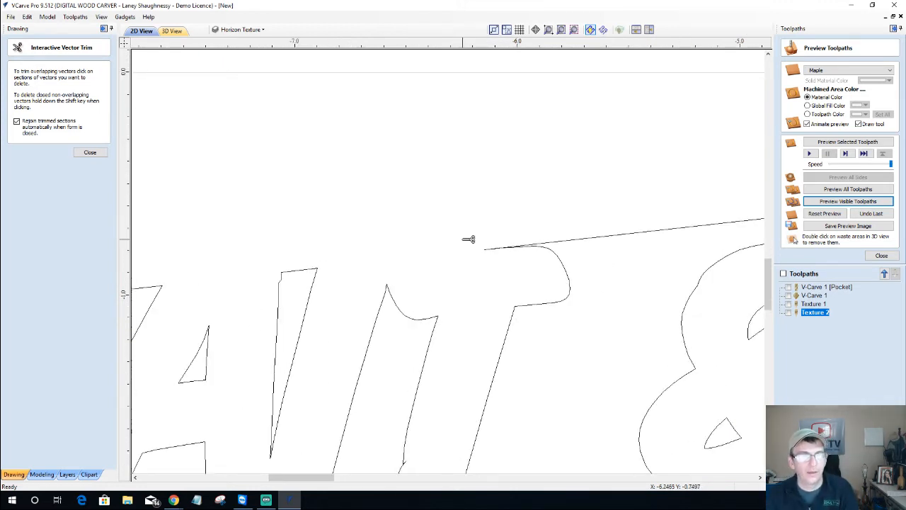
left_click(90, 153)
scroll(433, 219, "down", 4)
scroll(435, 225, "down", 3)
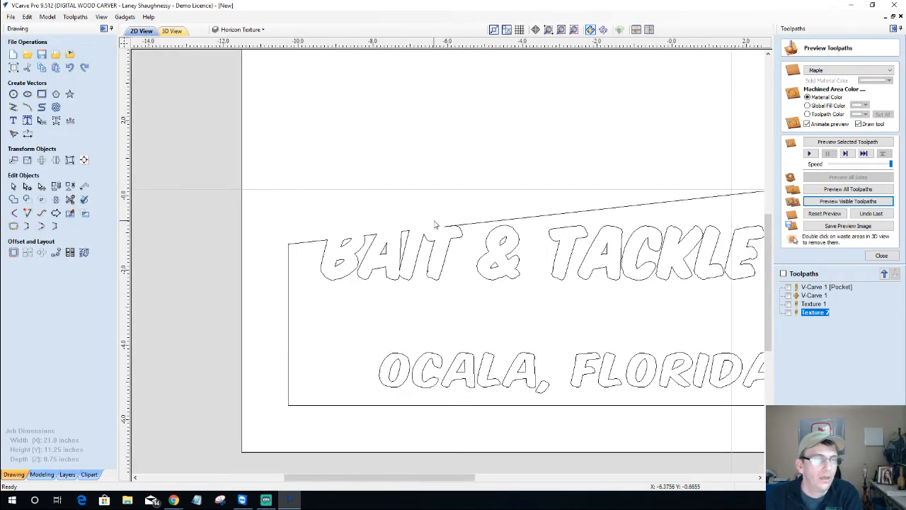
scroll(425, 224, "down", 1)
scroll(424, 224, "down", 1)
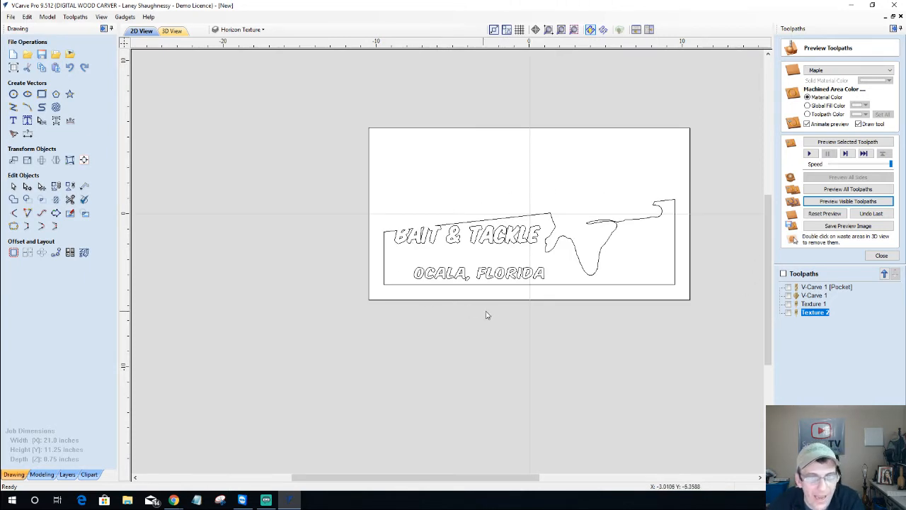
mouse_move(821, 318)
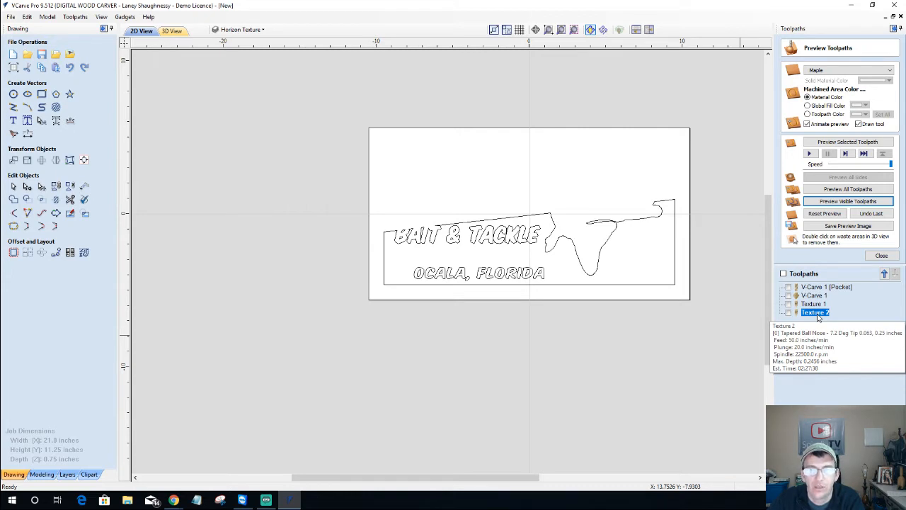
Start a Texturing toolpath with a .125 boundary vector offset and select all vectors
left_click(881, 255)
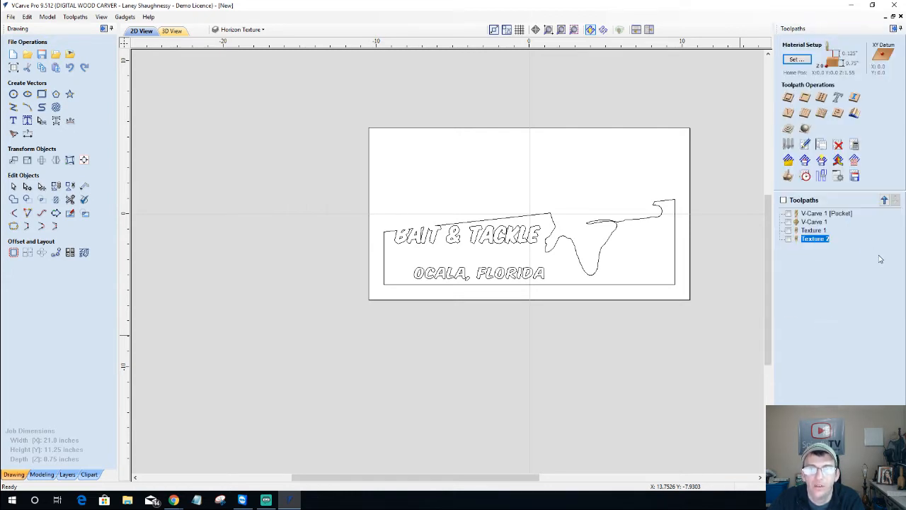
left_click(821, 114)
double_click(829, 292)
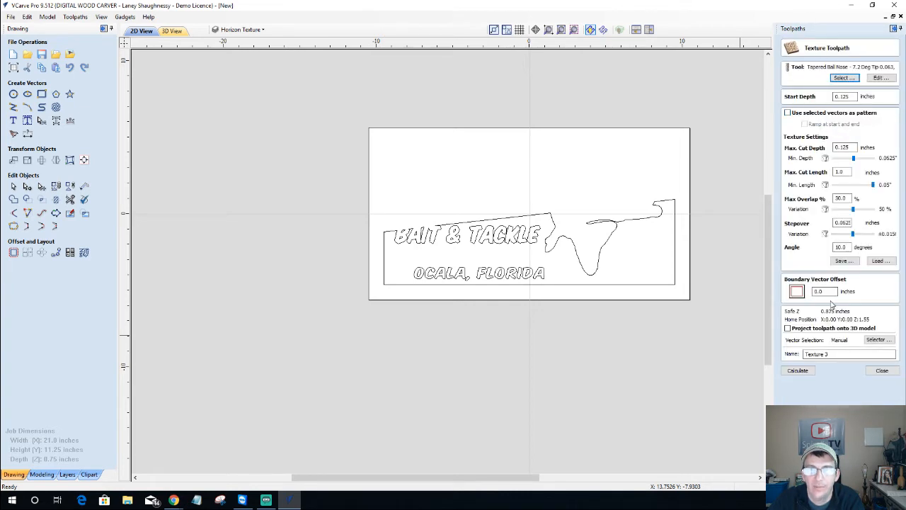
type(".125")
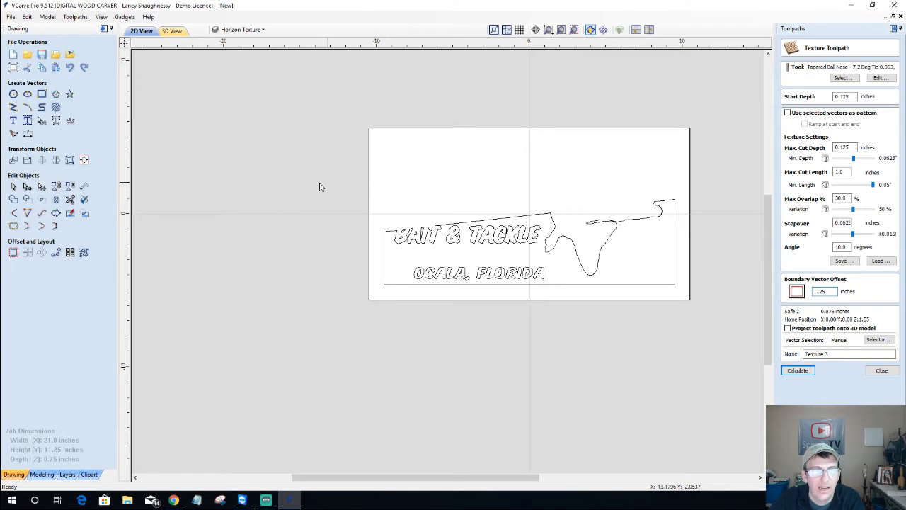
key("ctrl+a")
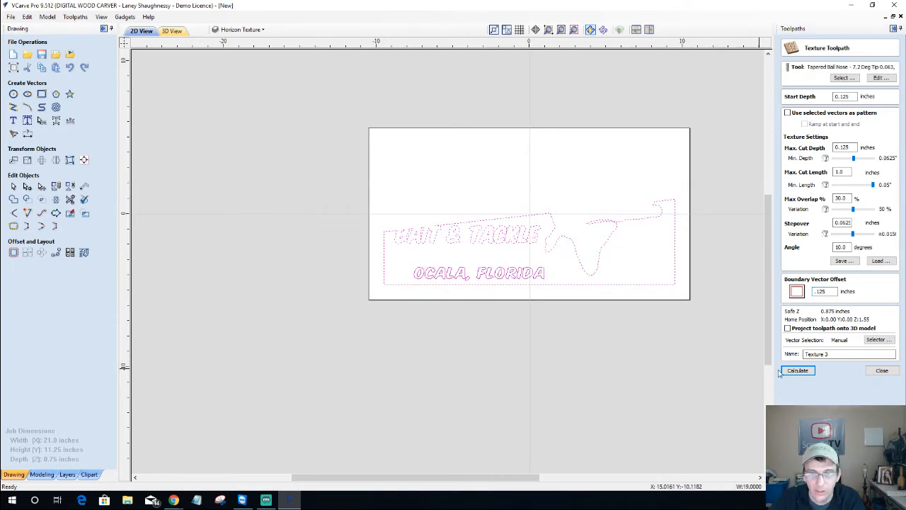
Limit the selection to the Horizon Texture layer and calculate Texture 3
left_click(878, 340)
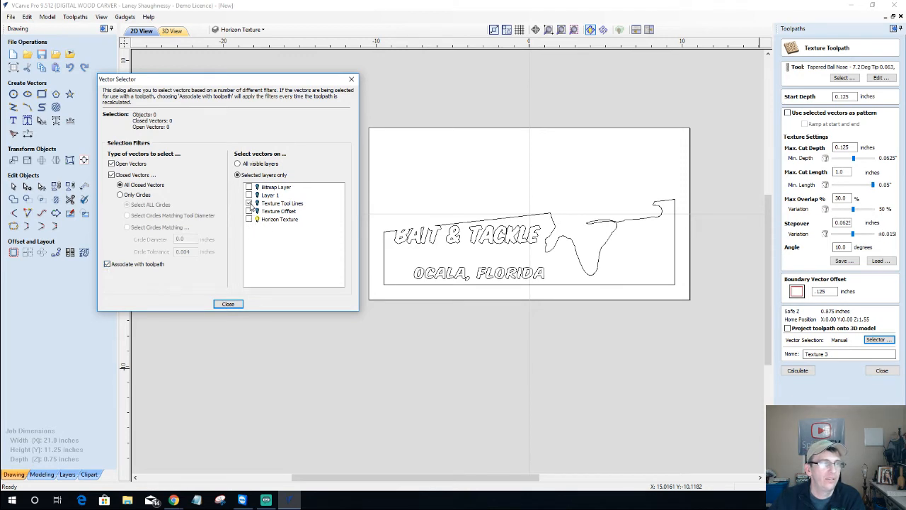
left_click(249, 219)
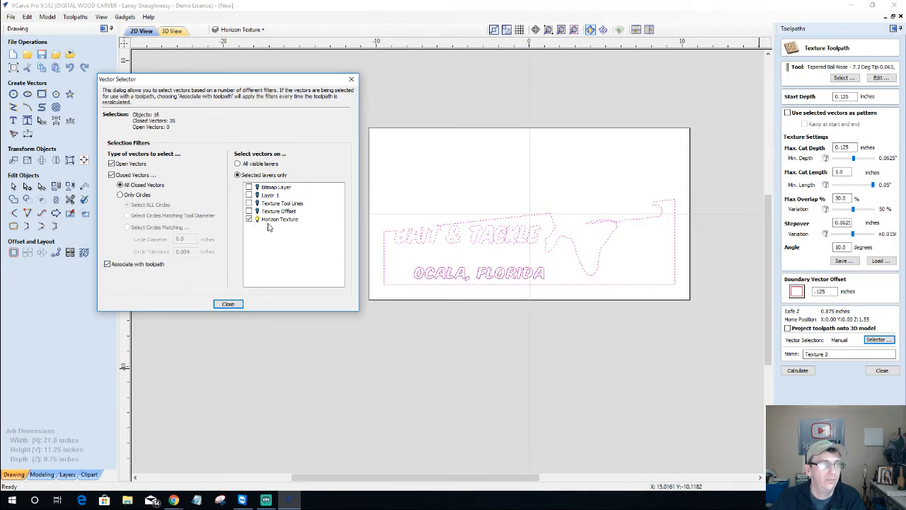
left_click(228, 304)
left_click(798, 370)
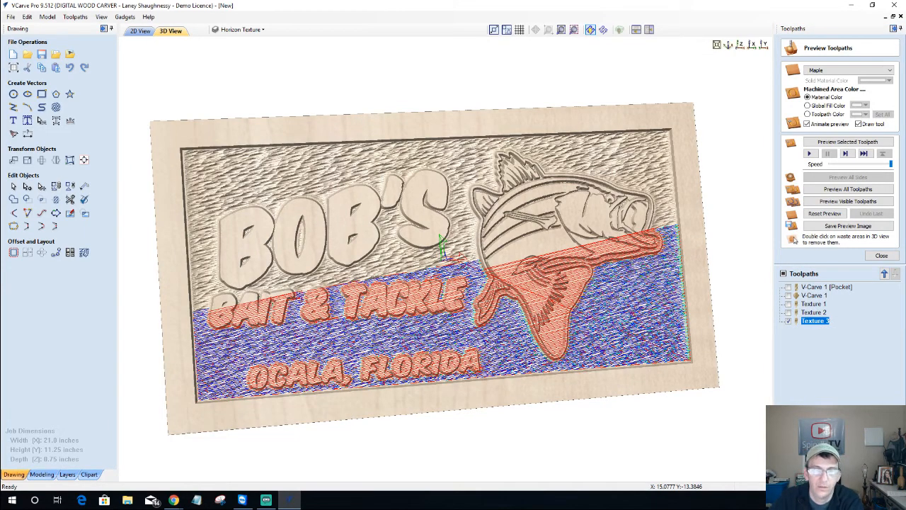
Reset the preview and simulate only V-Carve 1 [Pocket] and V-Carve 1, orbiting the result
left_click(825, 214)
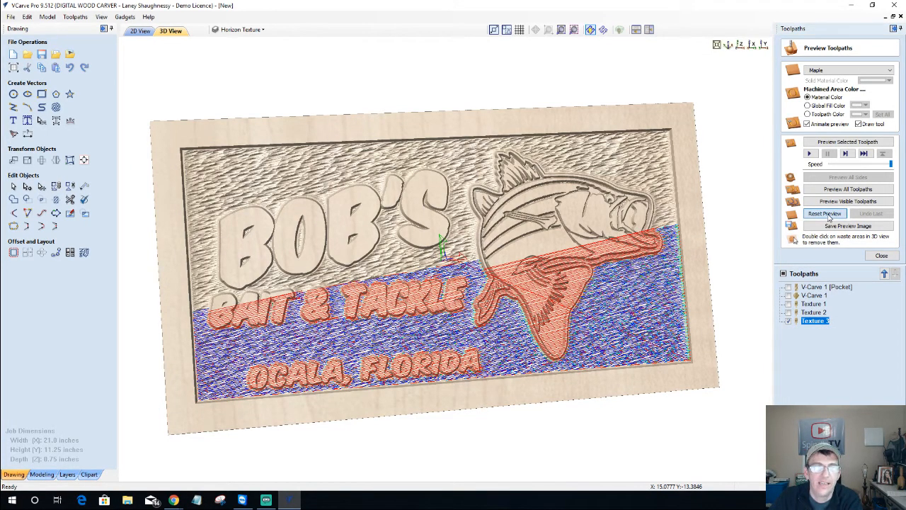
left_click(788, 288)
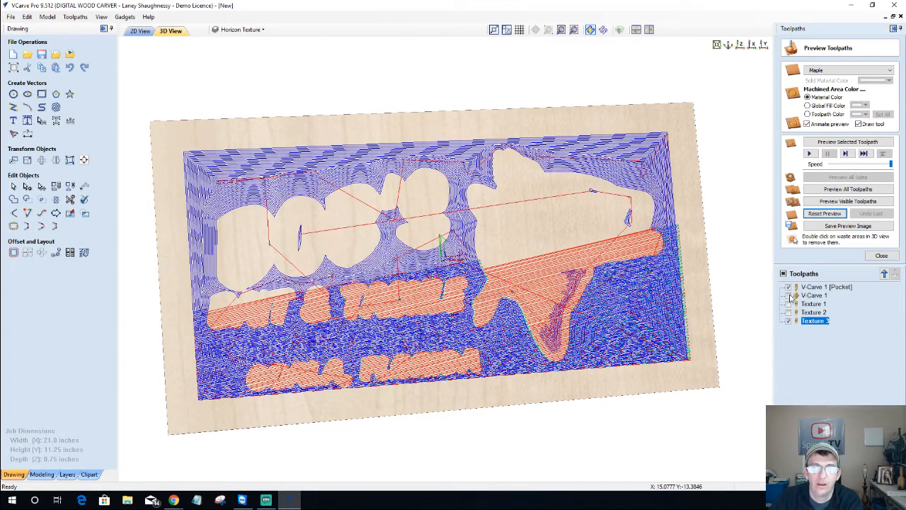
left_click(789, 296)
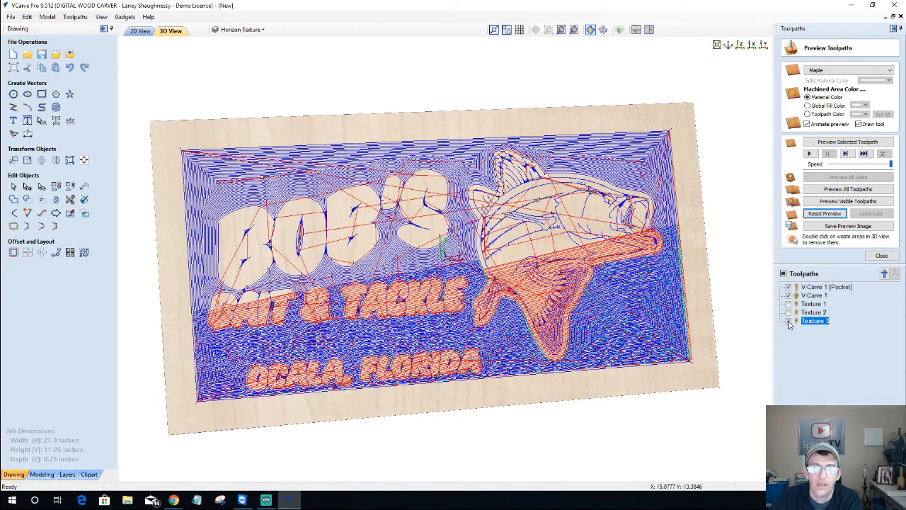
left_click(789, 322)
left_click(823, 203)
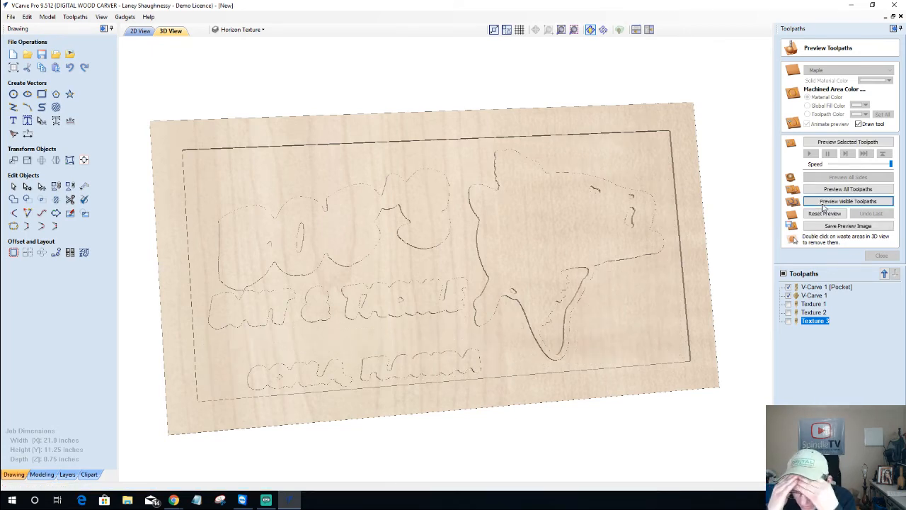
left_click(823, 204)
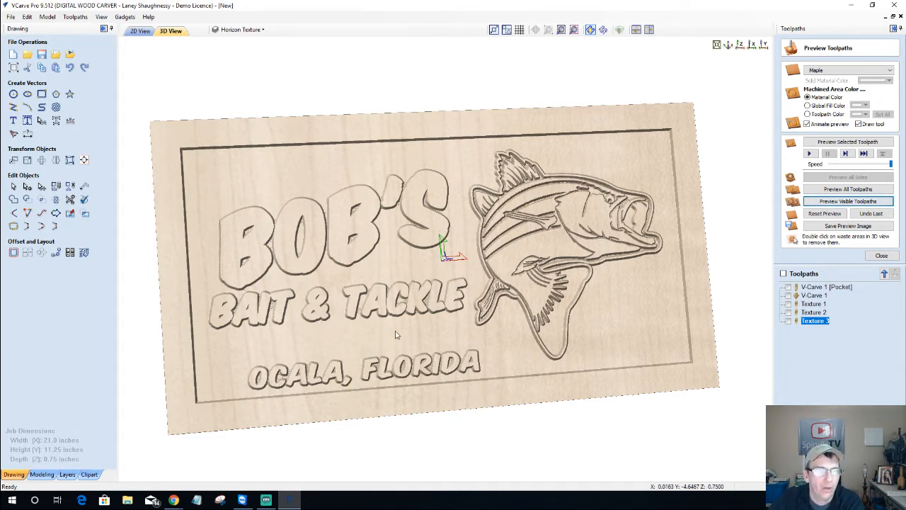
left_click_drag(397, 334, 722, 315)
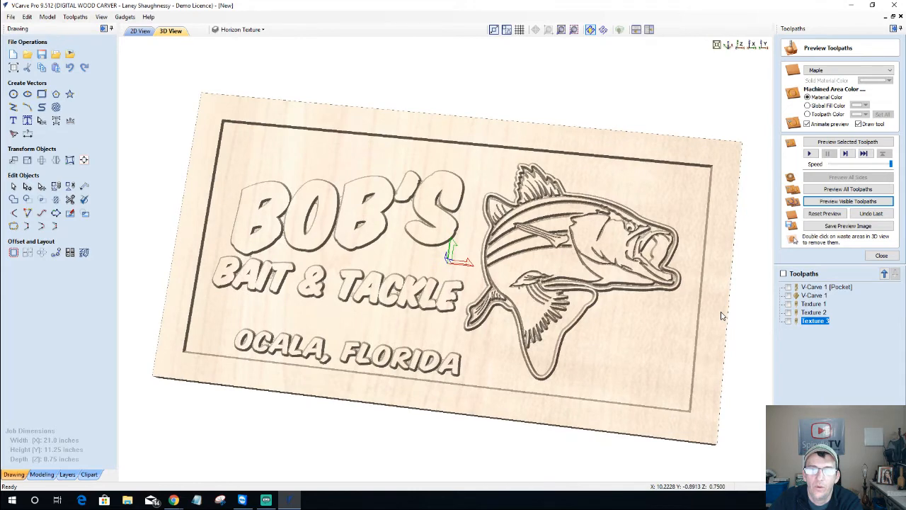
left_click(788, 321)
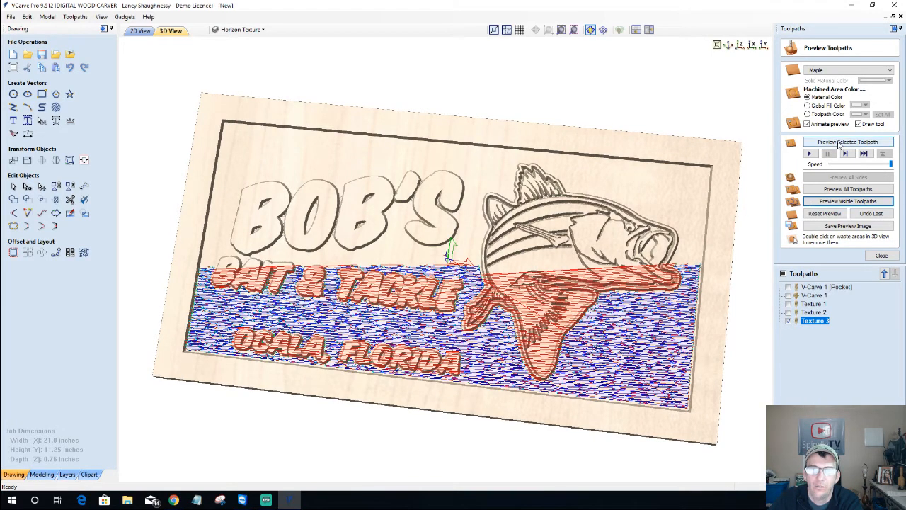
Simulate Texture 3 in Top view, setting machined areas to Toolpath Color after trying Global Fill
left_click(839, 143)
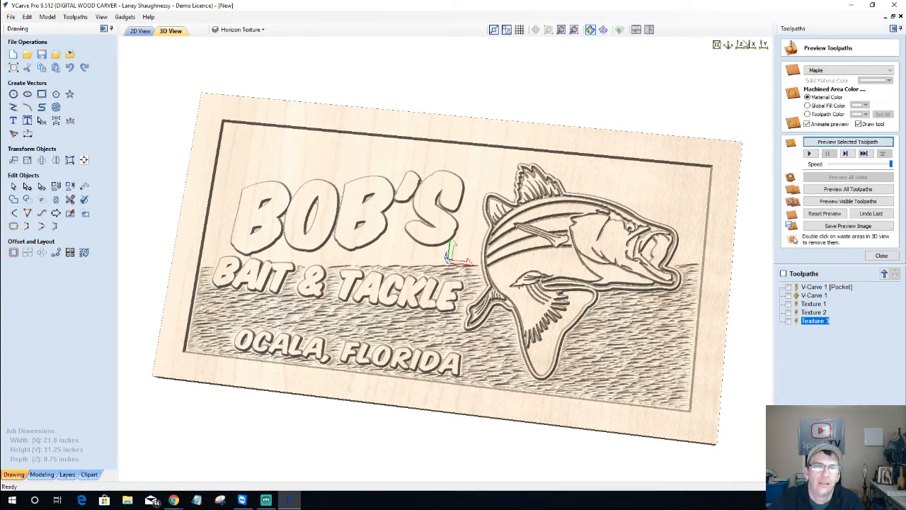
left_click(739, 45)
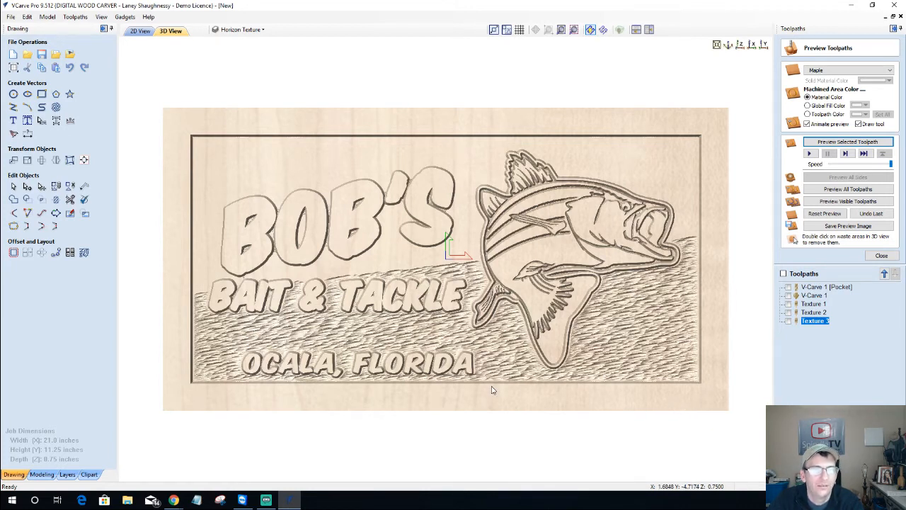
left_click(807, 105)
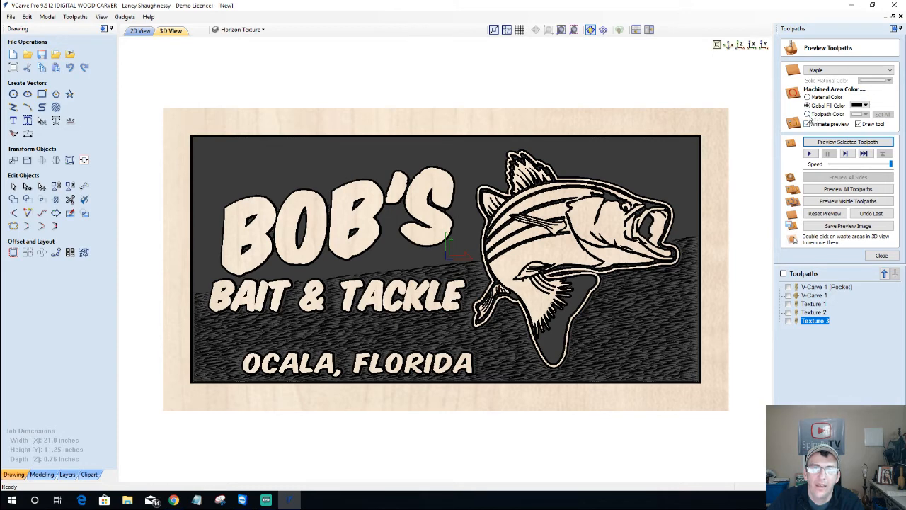
left_click(808, 115)
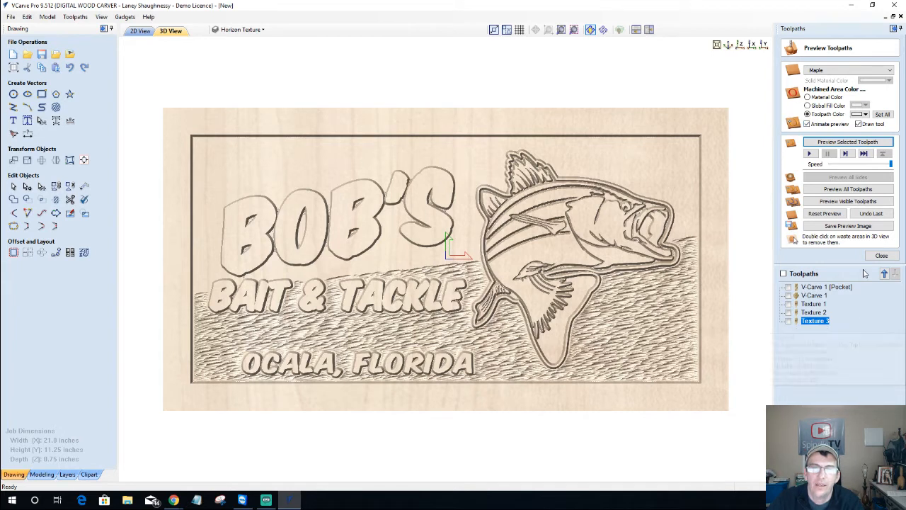
Colour the Texture 3 preview blue and show the V-Carve 1 and pocket toolpaths
left_click(865, 115)
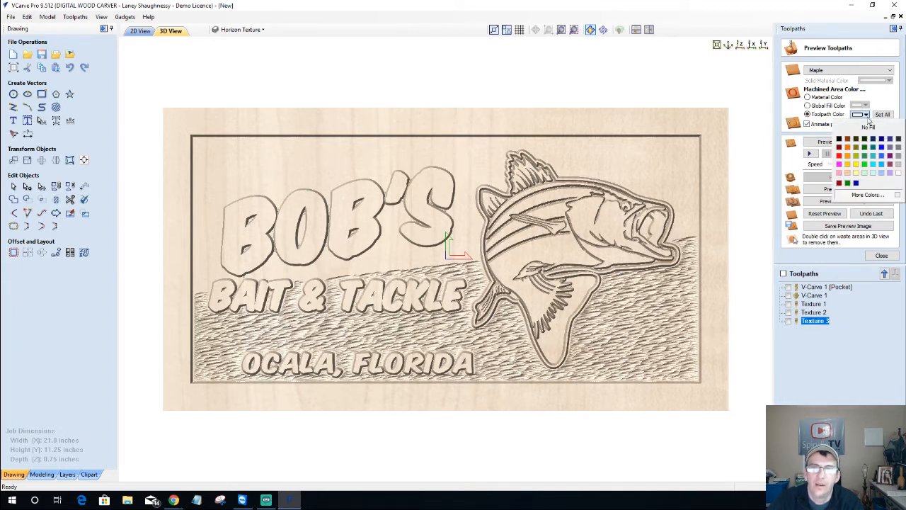
left_click(882, 155)
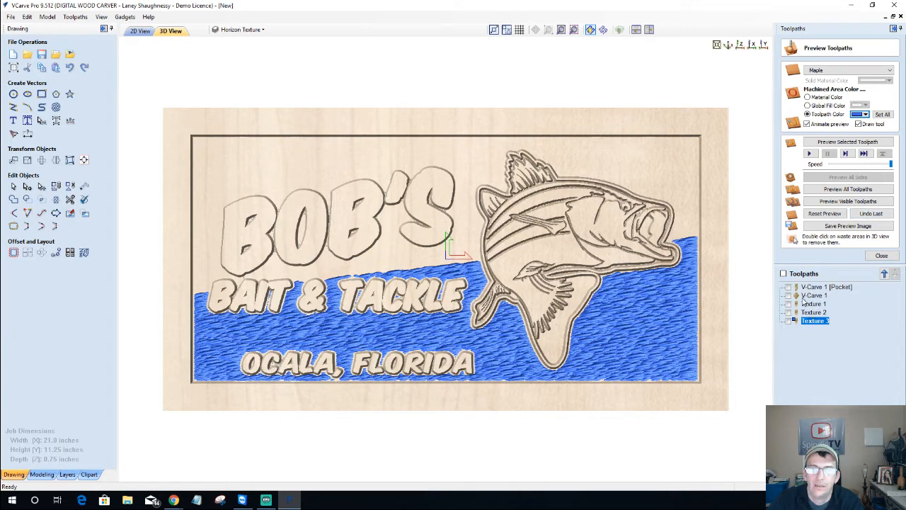
left_click(789, 295)
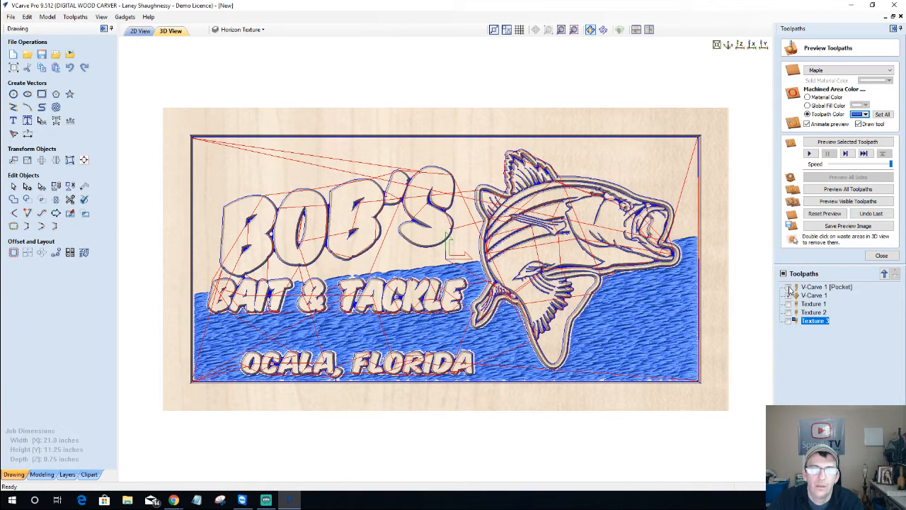
left_click(789, 287)
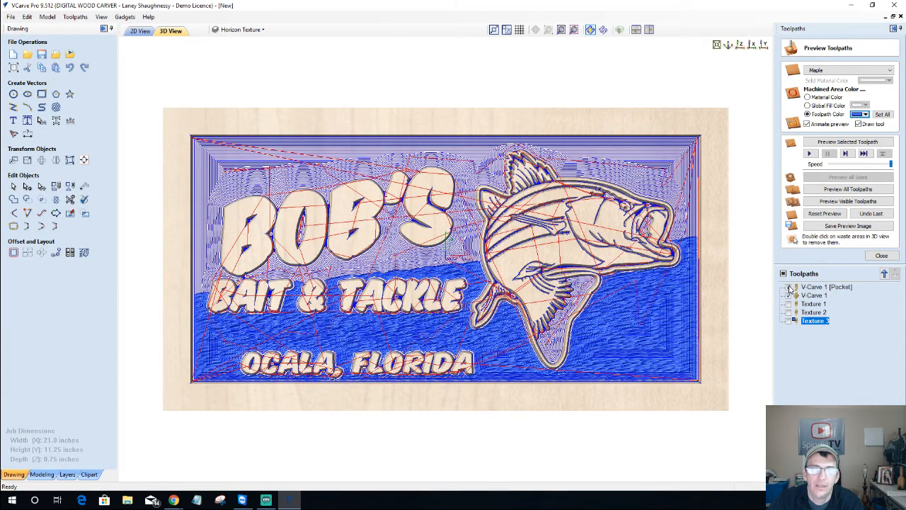
Make V-Carve 1 black and V-Carve 1 [Pocket] grey, then hide the pocket toolpath
left_click(816, 295)
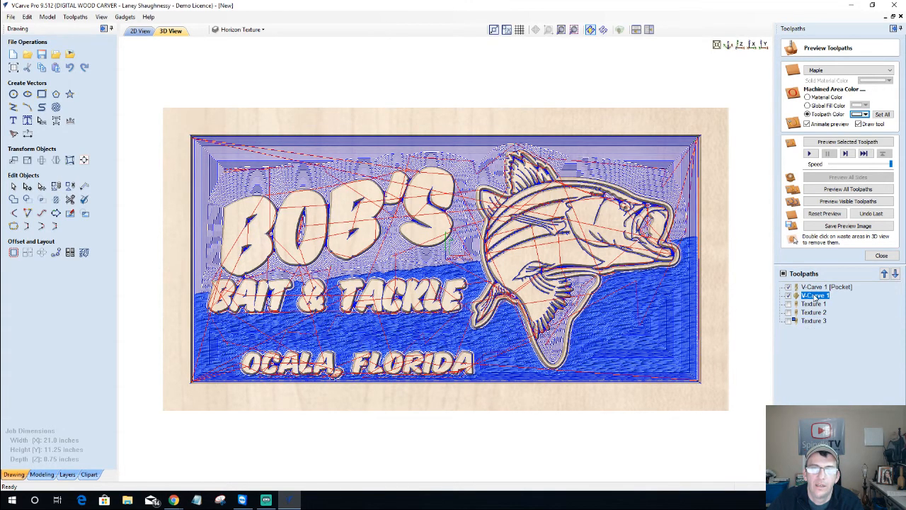
left_click(865, 114)
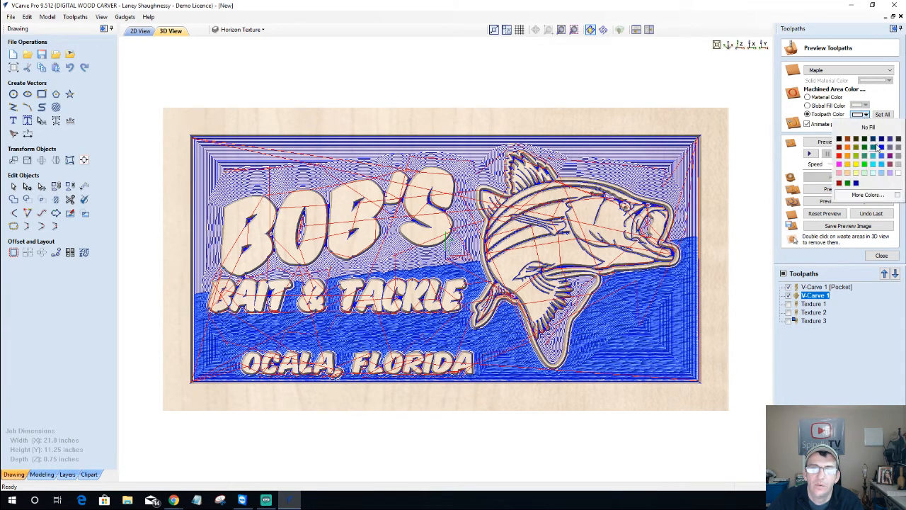
left_click(839, 140)
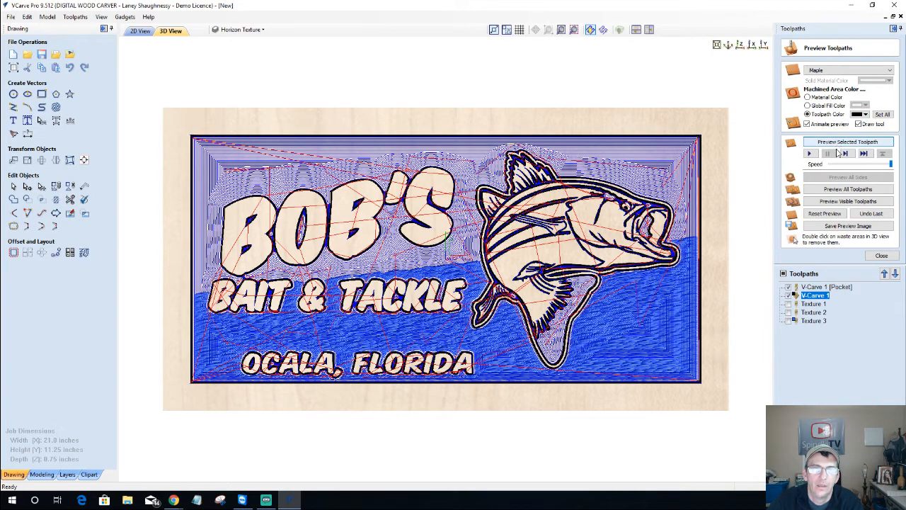
left_click(807, 288)
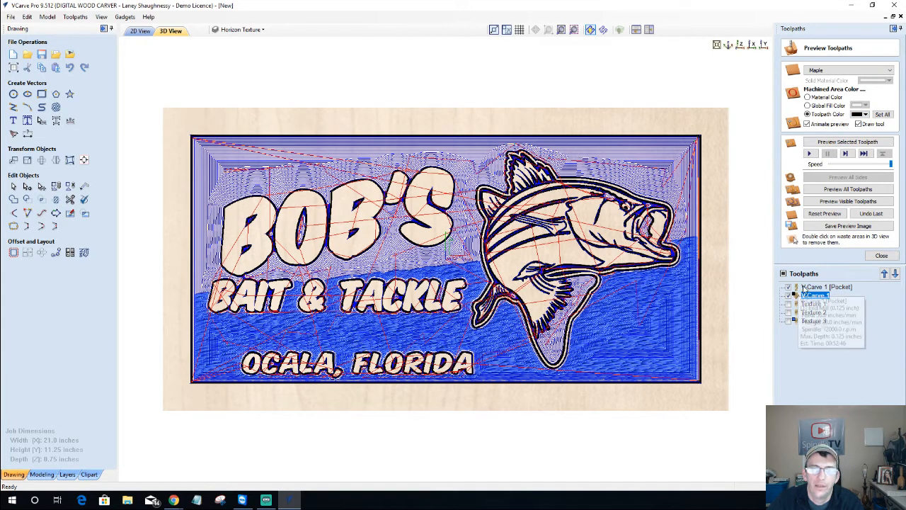
left_click(865, 115)
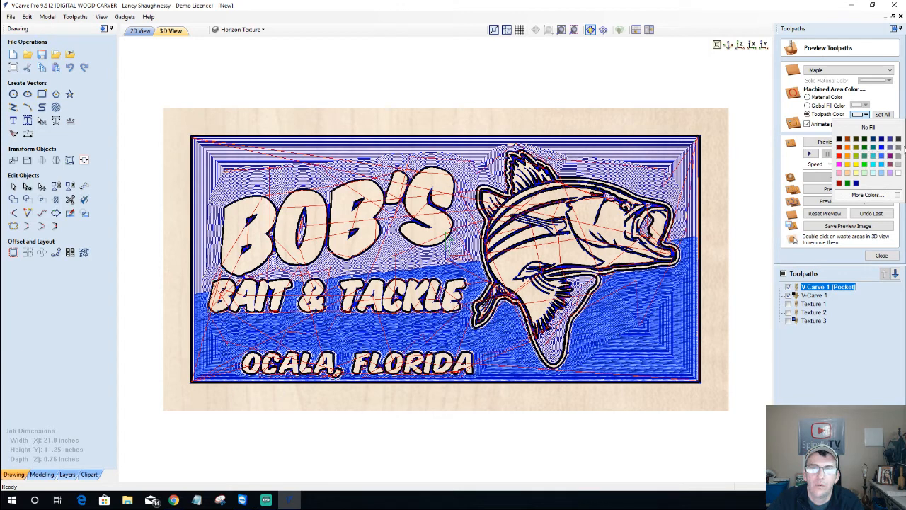
left_click(898, 153)
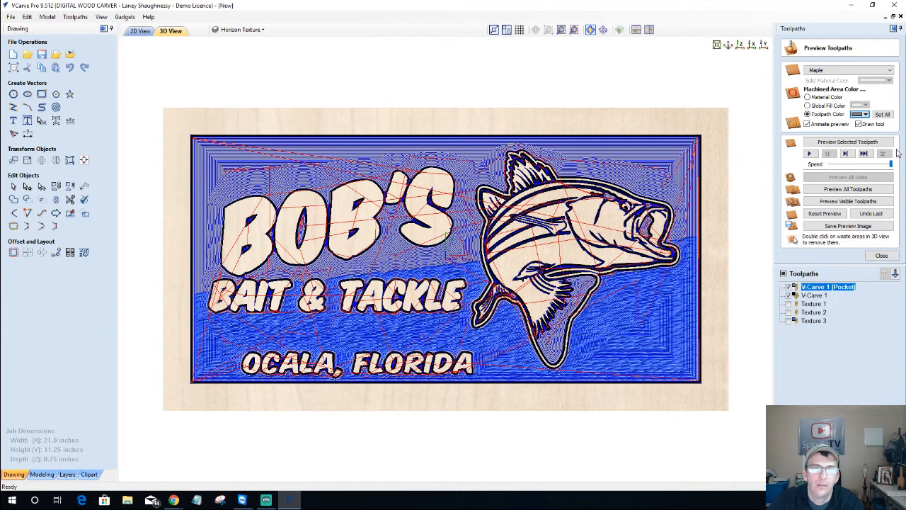
left_click(788, 287)
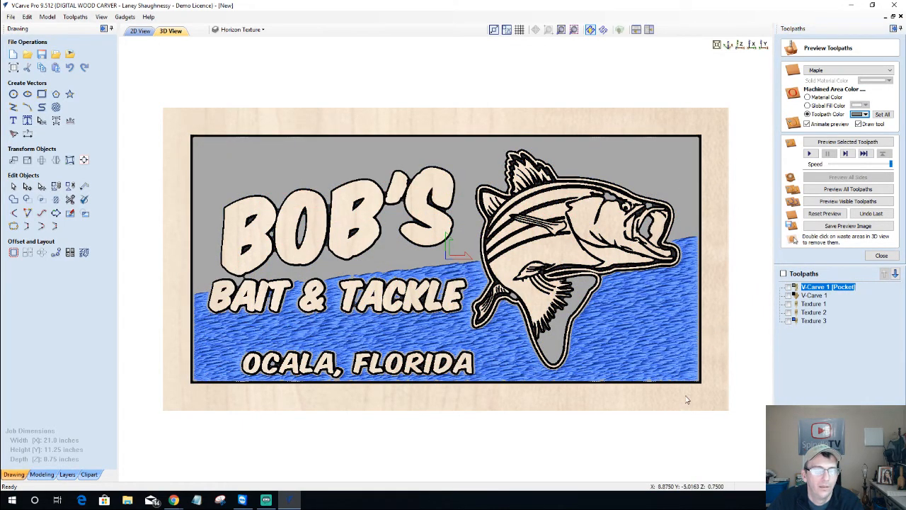
left_click_drag(690, 398, 570, 343)
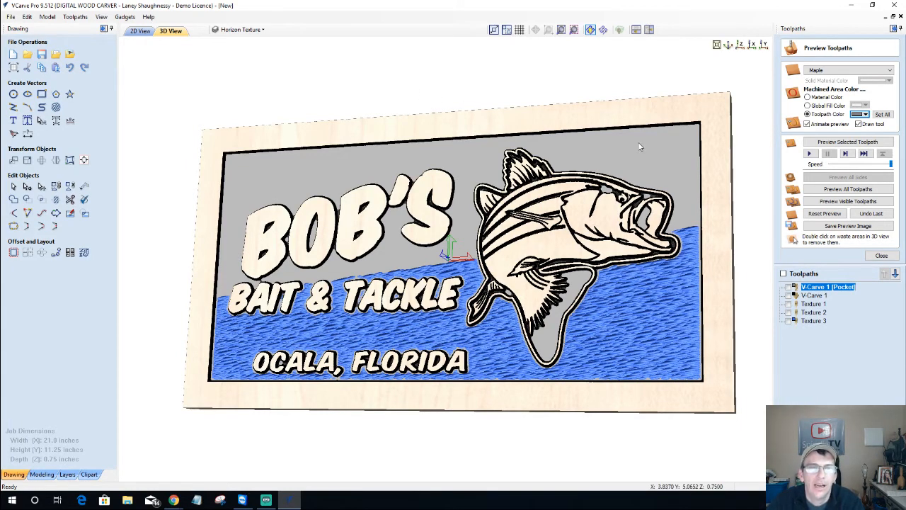
left_click_drag(639, 142, 640, 128)
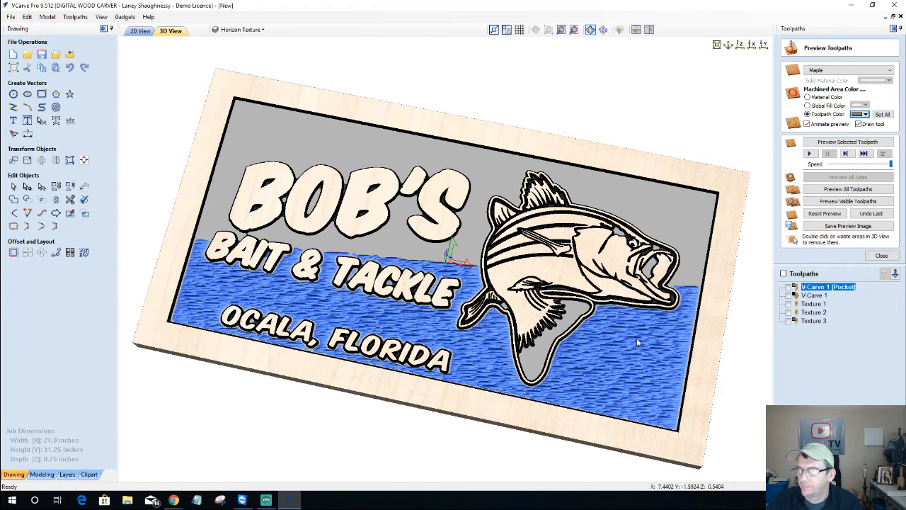
left_click_drag(636, 337, 712, 115)
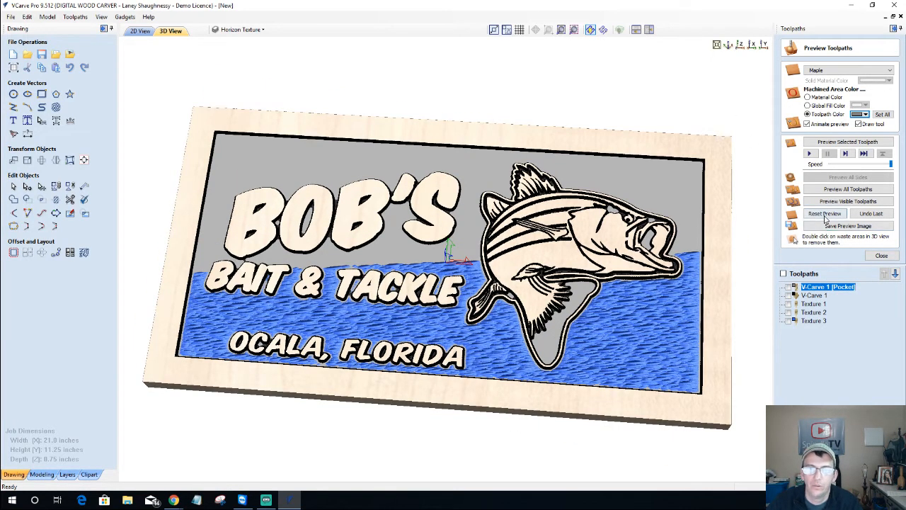
Preview the sign in Cherry wood and orbit it to view several angles
left_click(838, 70)
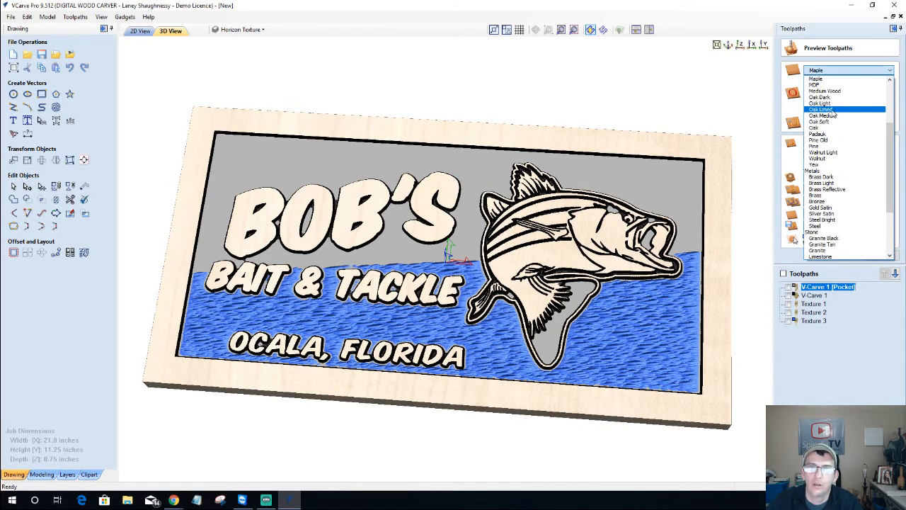
scroll(834, 115, "up", 3)
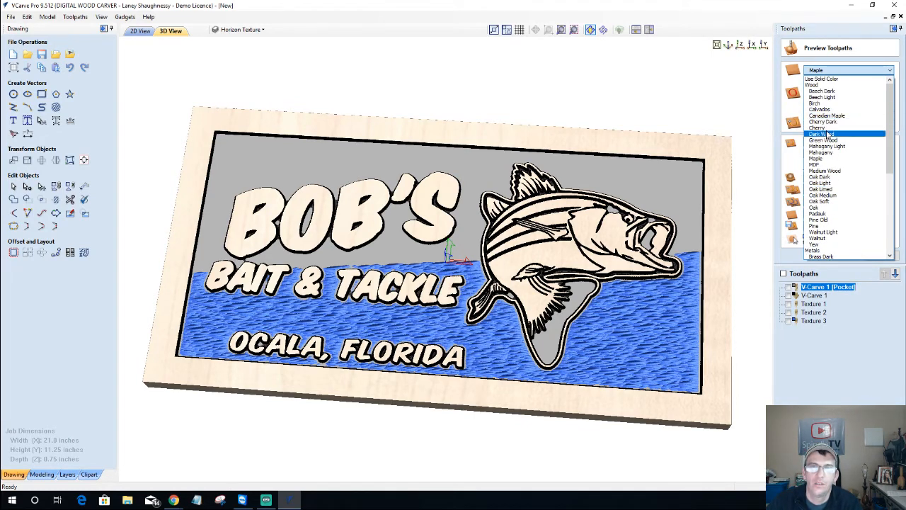
left_click(827, 129)
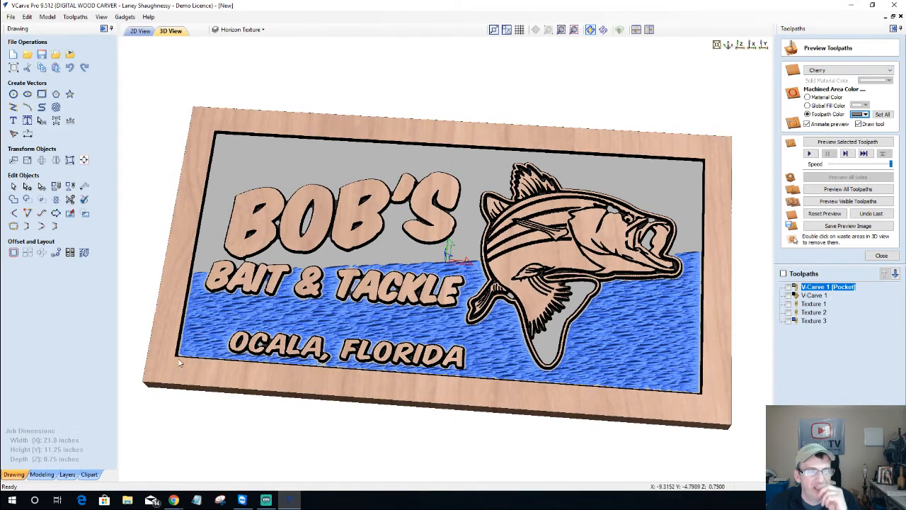
left_click_drag(186, 280, 298, 455)
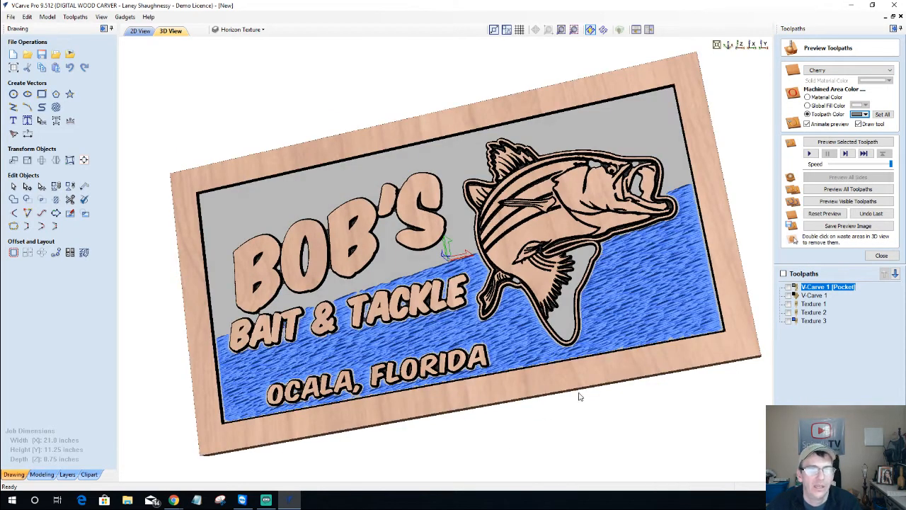
left_click_drag(590, 366, 589, 398)
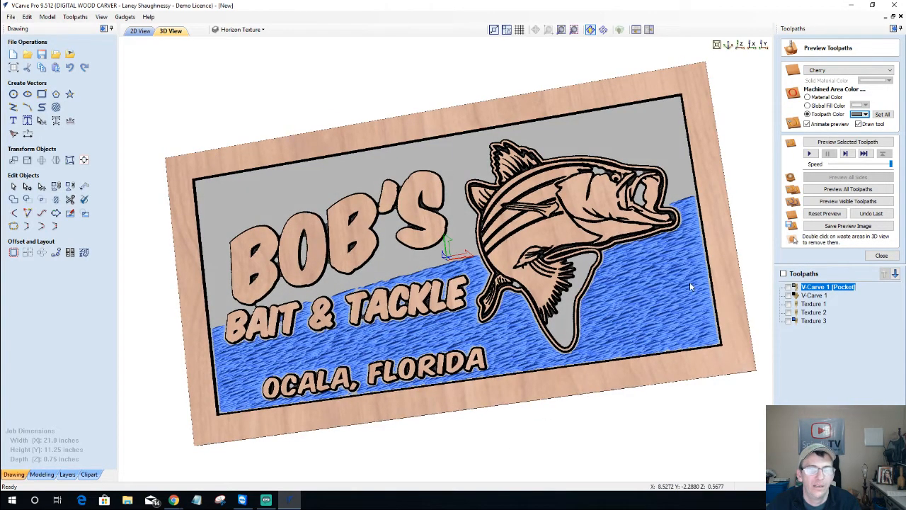
left_click_drag(708, 290, 721, 296)
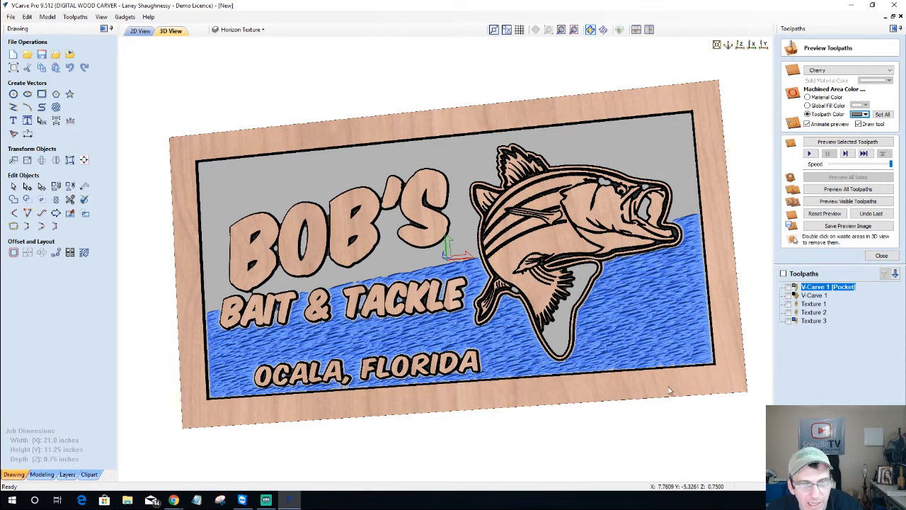
left_click_drag(536, 357, 575, 386)
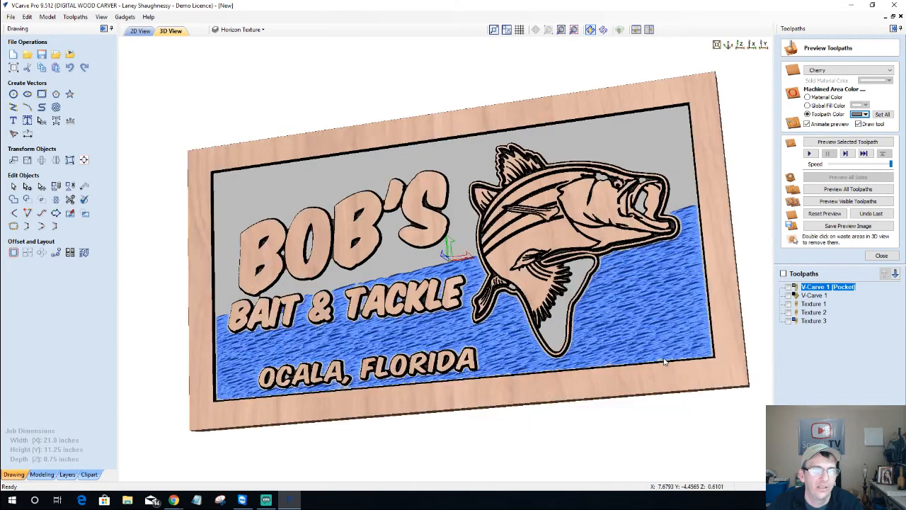
Set machined areas to Material Color and choose Maple as the preview material
left_click(807, 97)
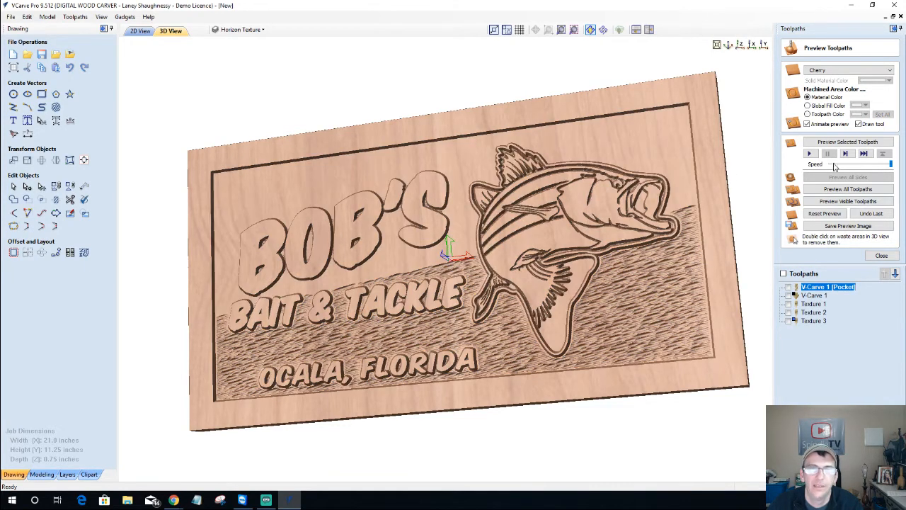
left_click(848, 70)
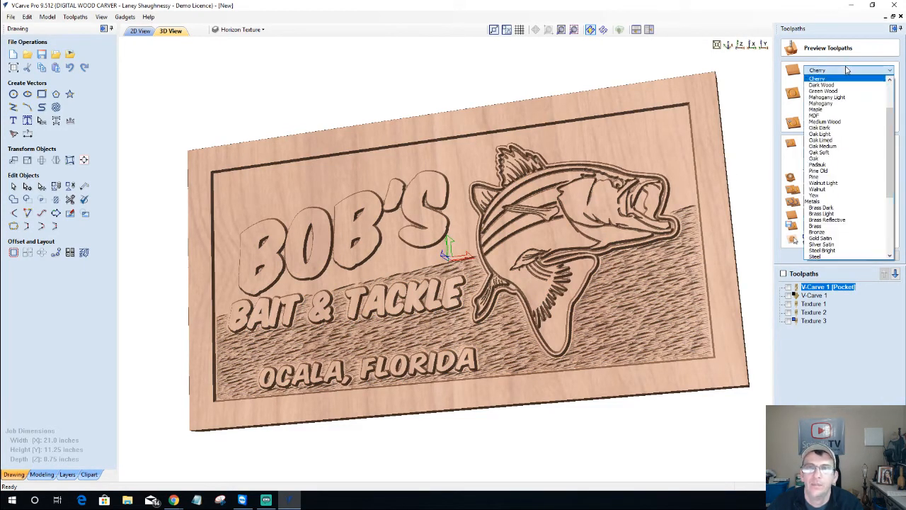
left_click(834, 109)
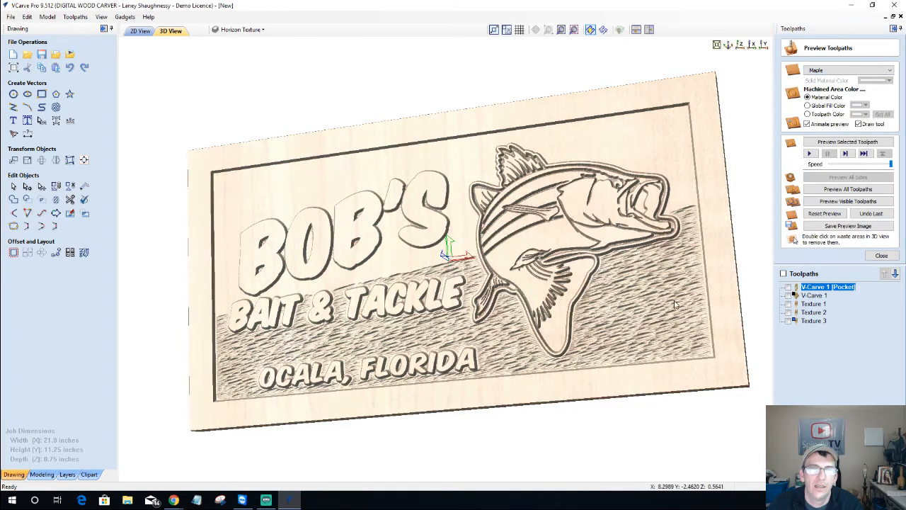
Zoom and tilt to inspect the maple carving, then return to the flat top view
scroll(674, 304, "up", 3)
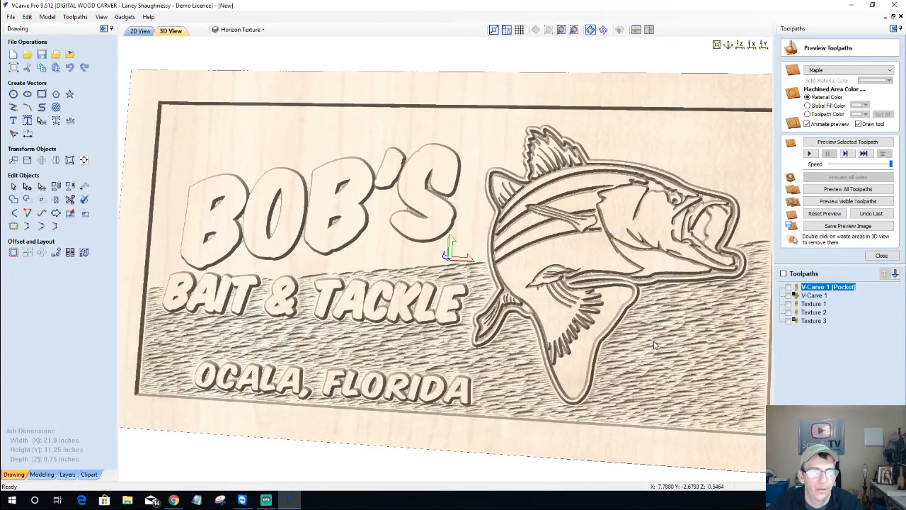
scroll(655, 341, "down", 2)
left_click(741, 46)
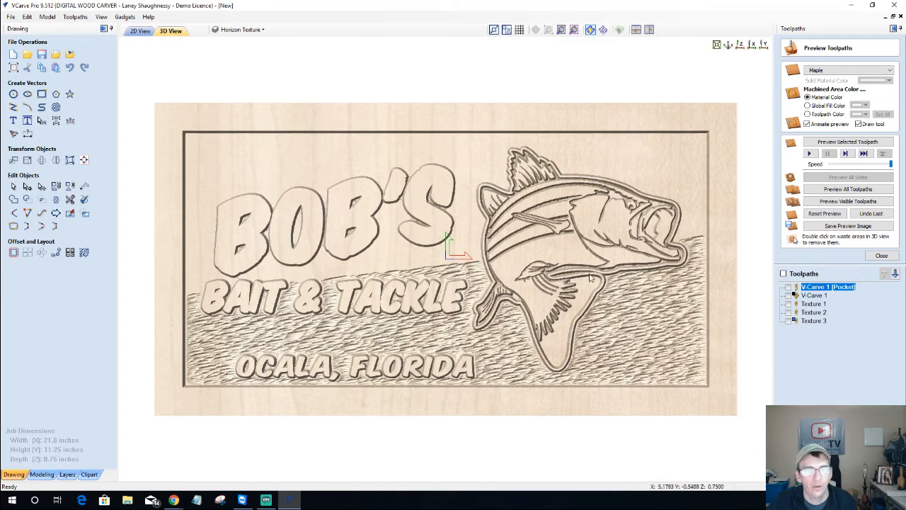
left_click_drag(498, 212, 536, 179)
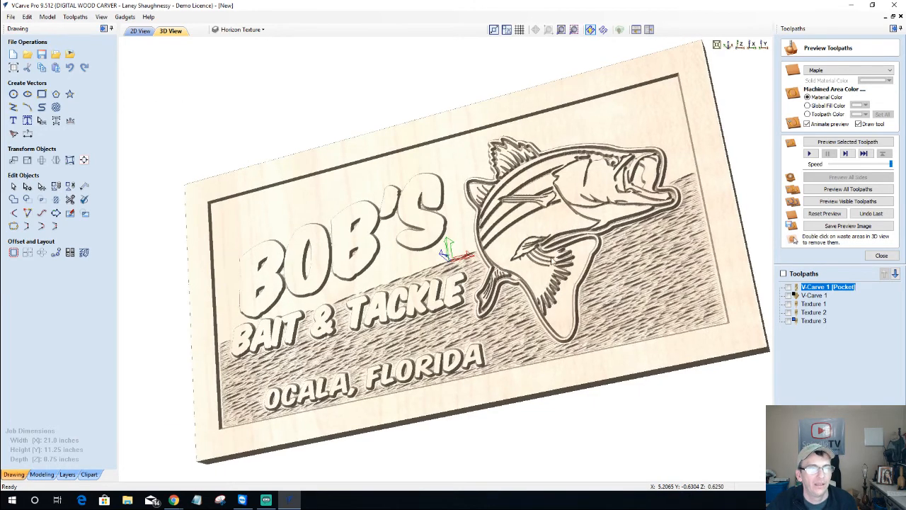
double_click(713, 65)
left_click(741, 45)
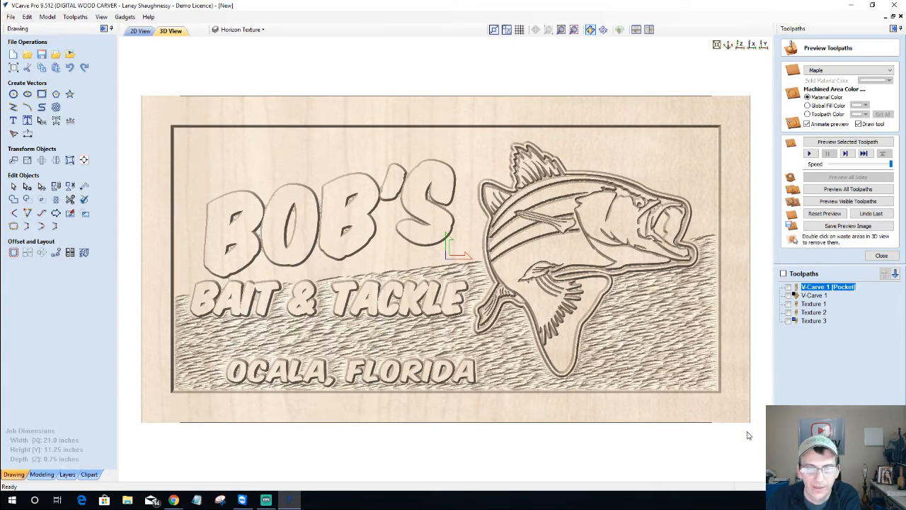
Reset the toolpath preview to a blank maple board and auto-hide the Toolpaths panel
left_click(881, 256)
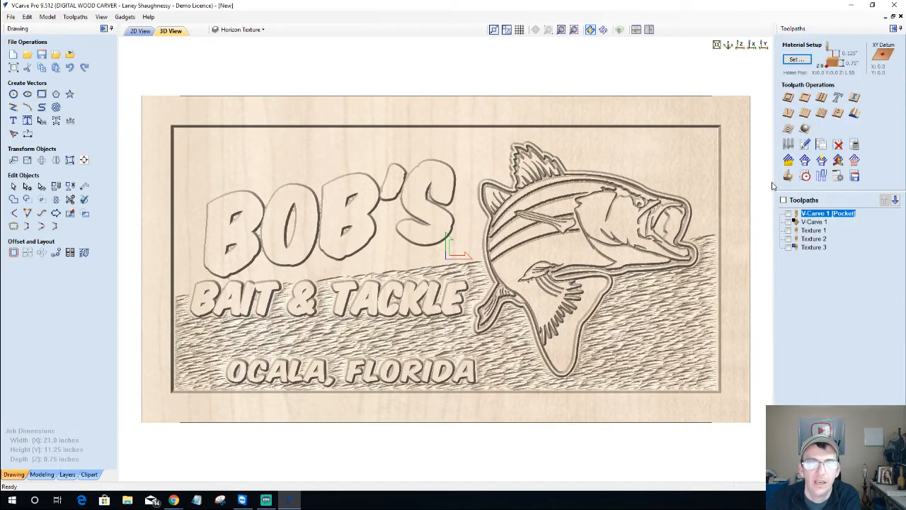
left_click(788, 177)
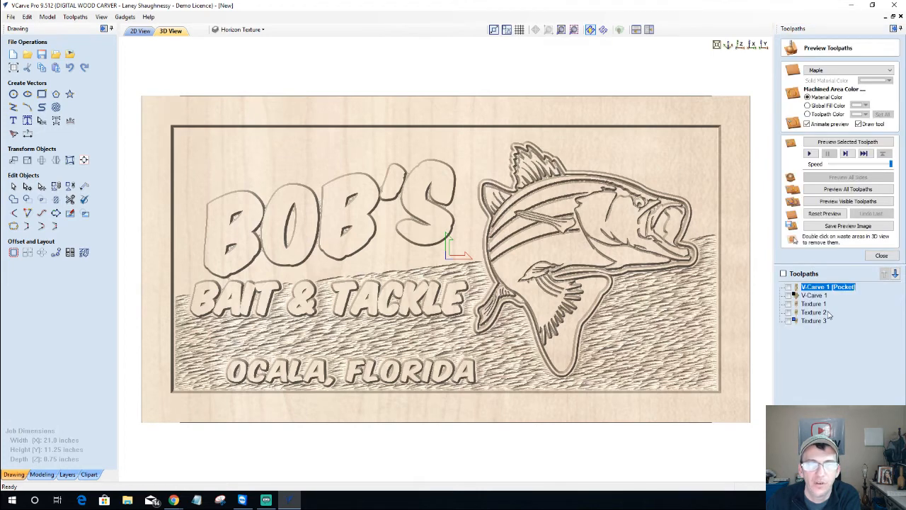
left_click(821, 214)
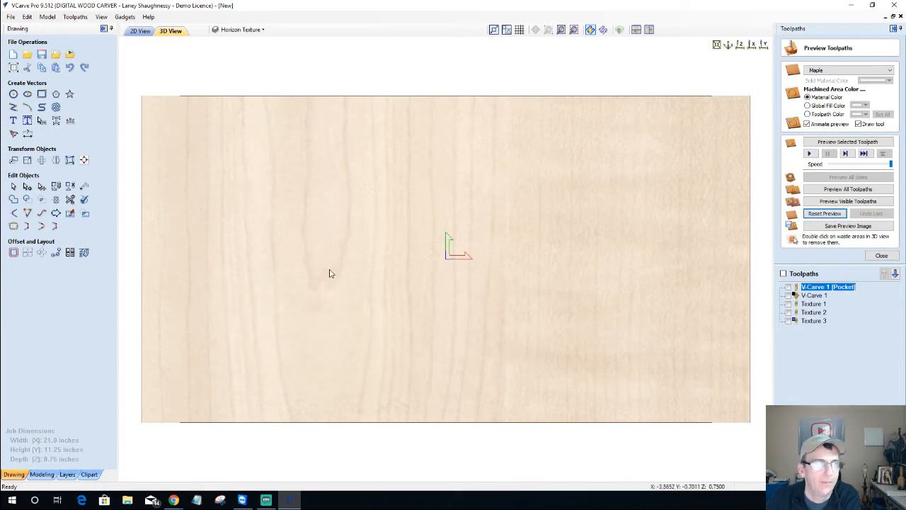
left_click(879, 256)
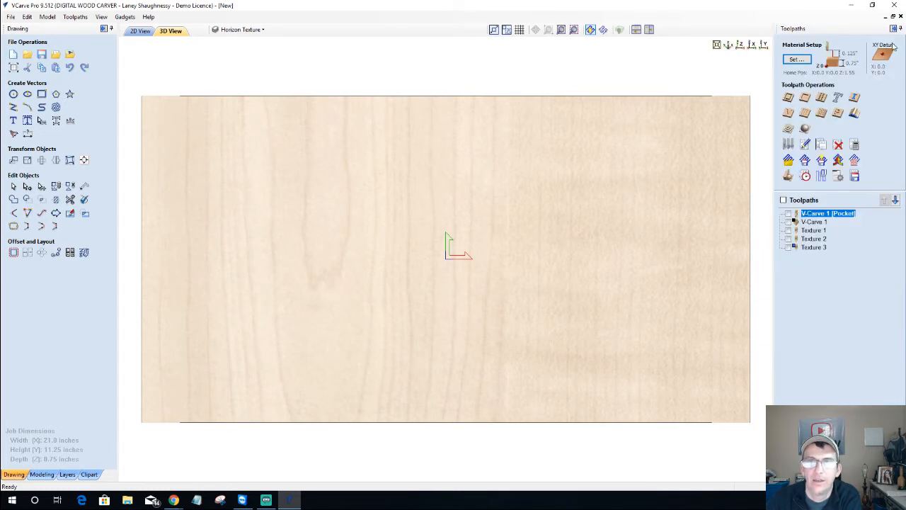
left_click(894, 29)
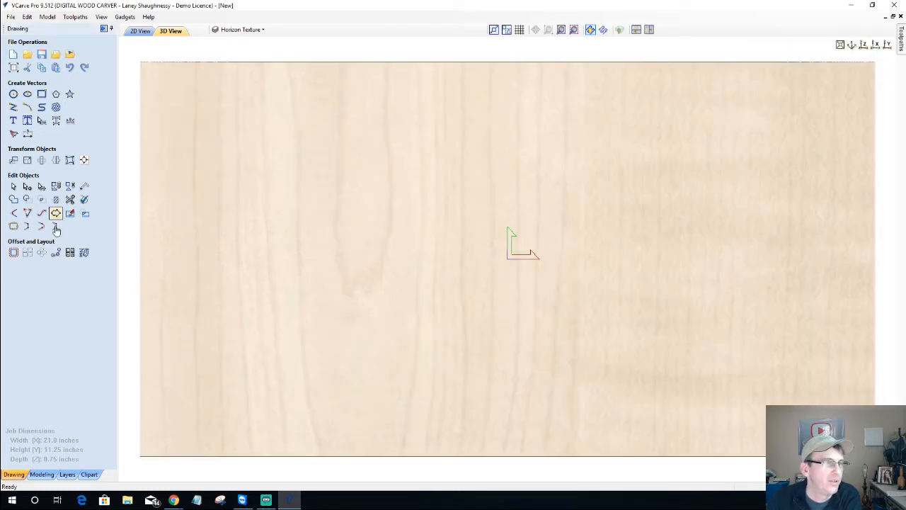
Browse Clipart > Texture Area Tiles > Textures (Not Tilable), then return to the 2D View
left_click(90, 474)
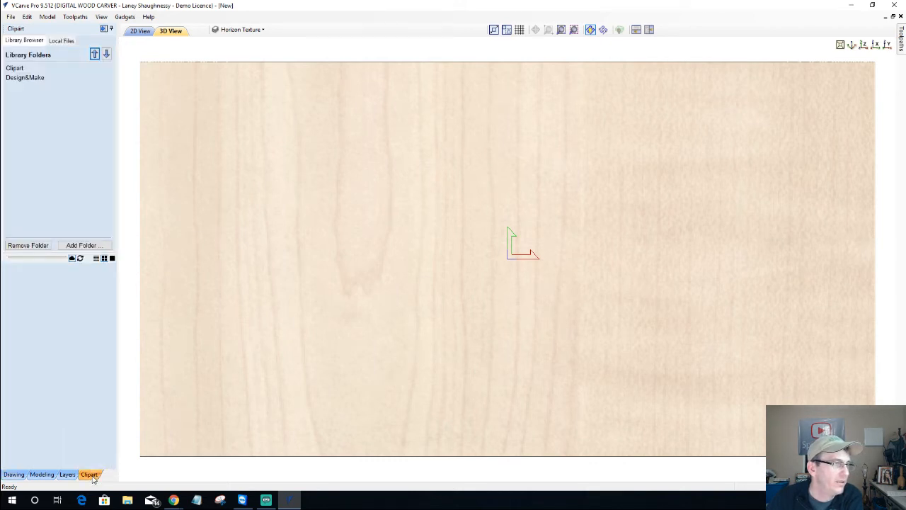
double_click(20, 69)
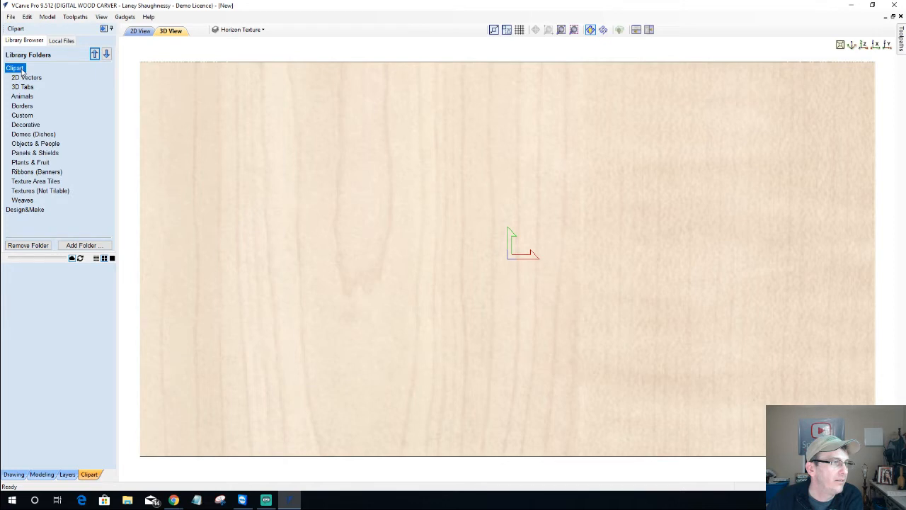
left_click(46, 182)
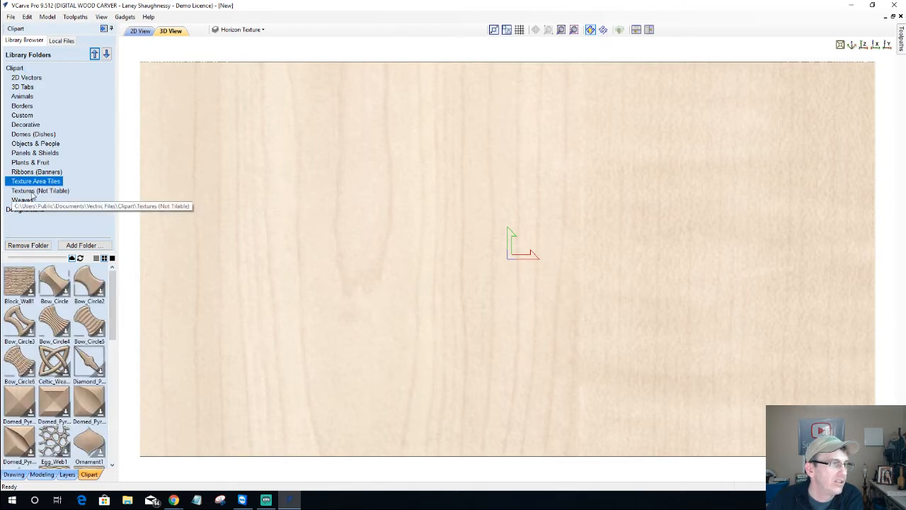
left_click(31, 193)
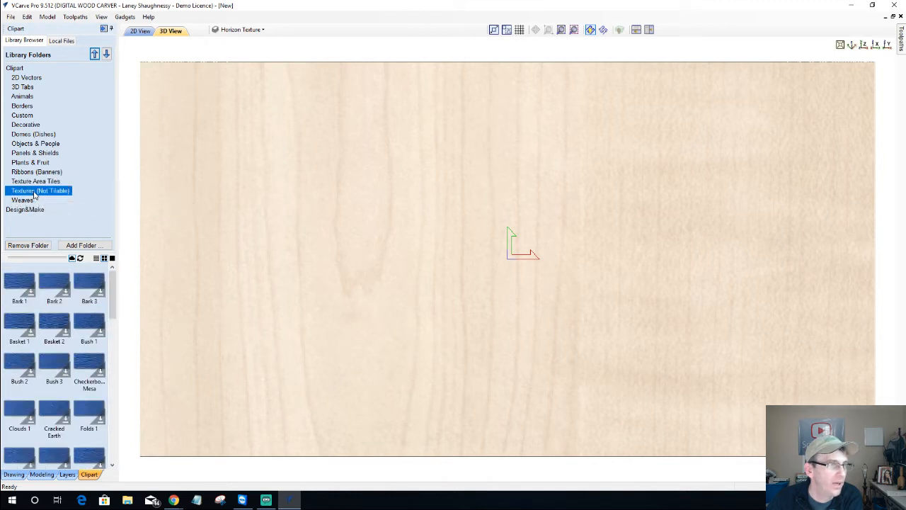
left_click(140, 31)
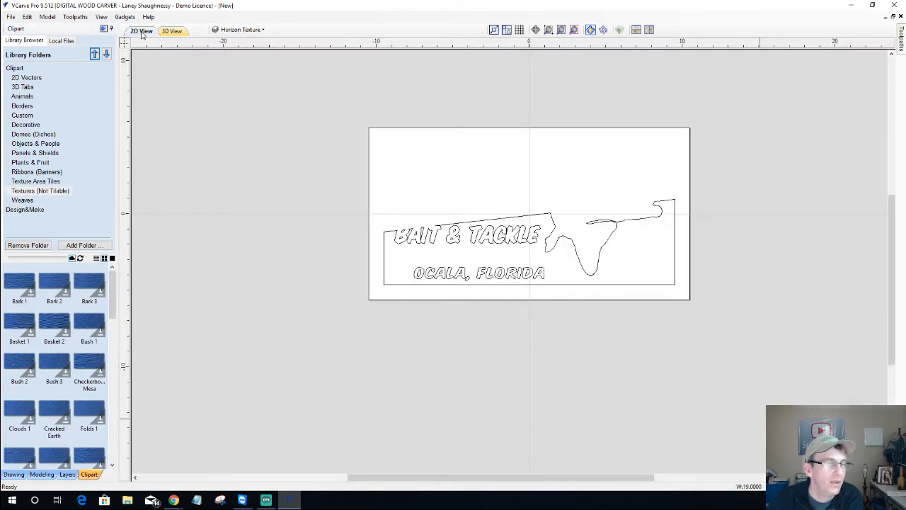
Add a new layer and hide every existing layer, leaving the board blank
left_click(242, 30)
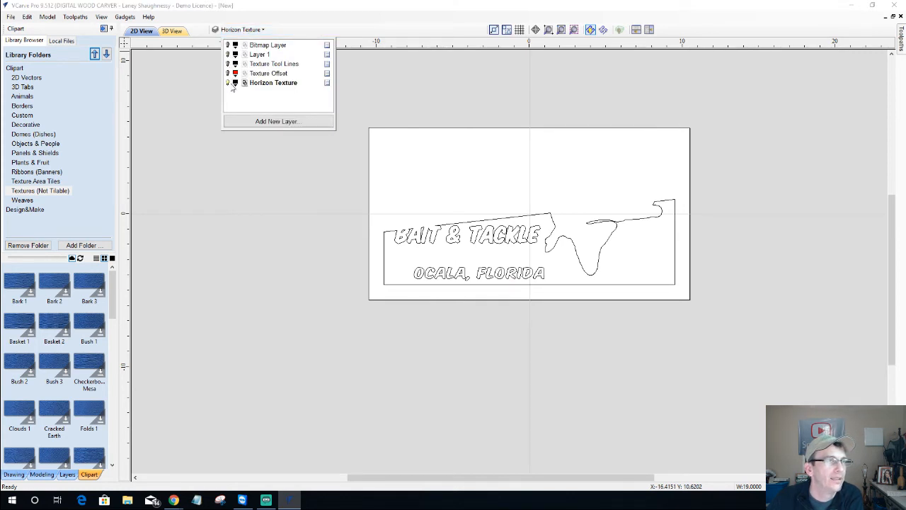
left_click(228, 83)
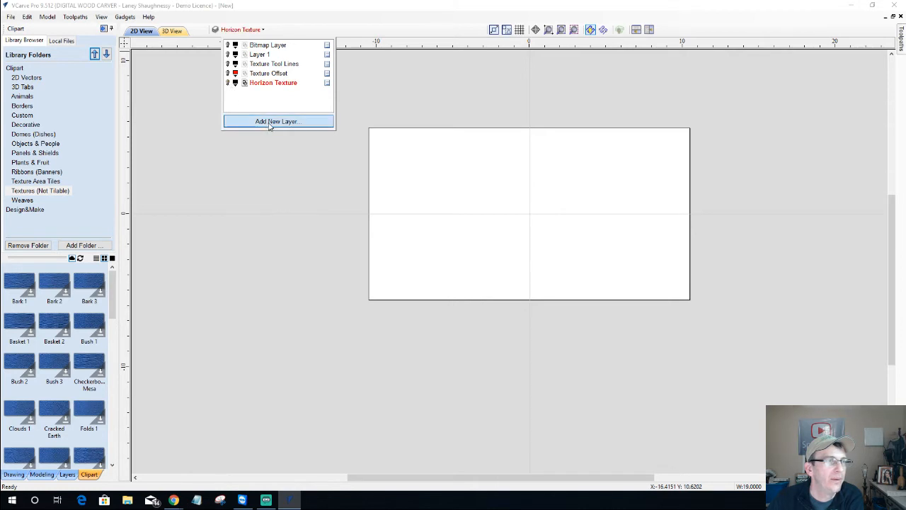
left_click(269, 122)
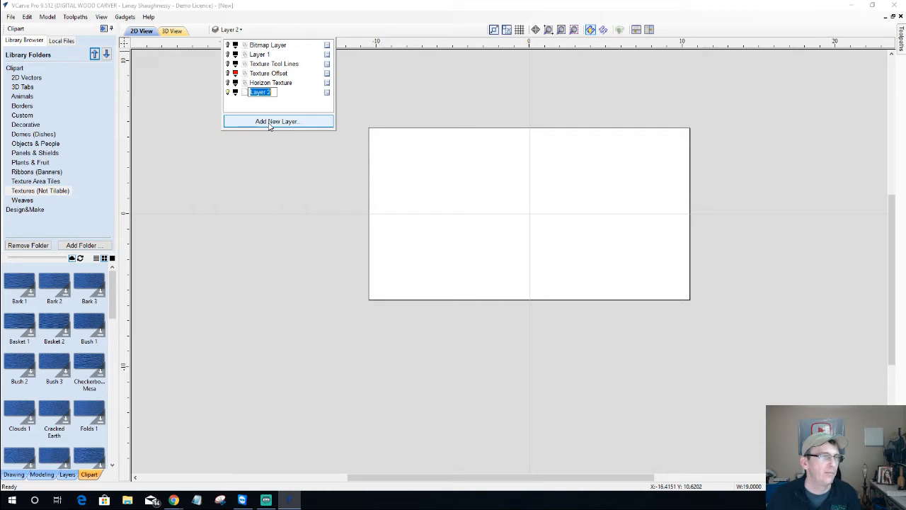
left_click(229, 83)
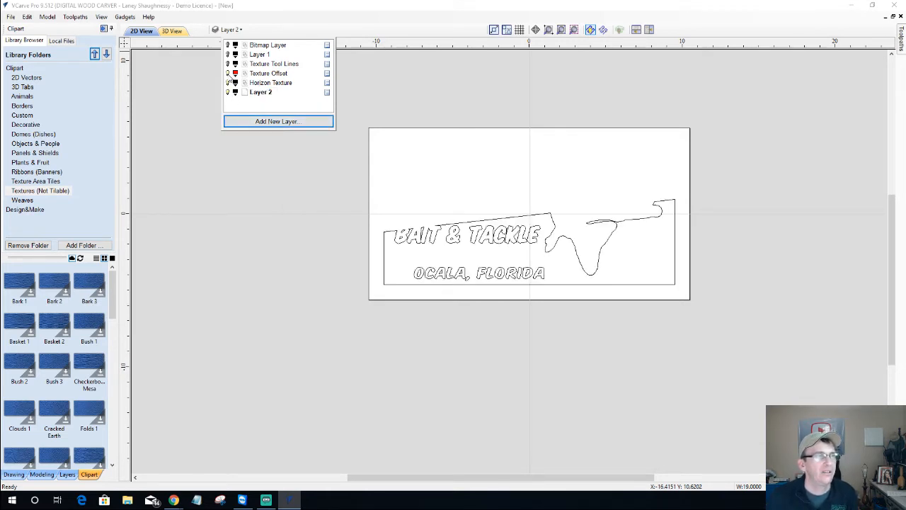
left_click(228, 73)
left_click(228, 83)
left_click(228, 64)
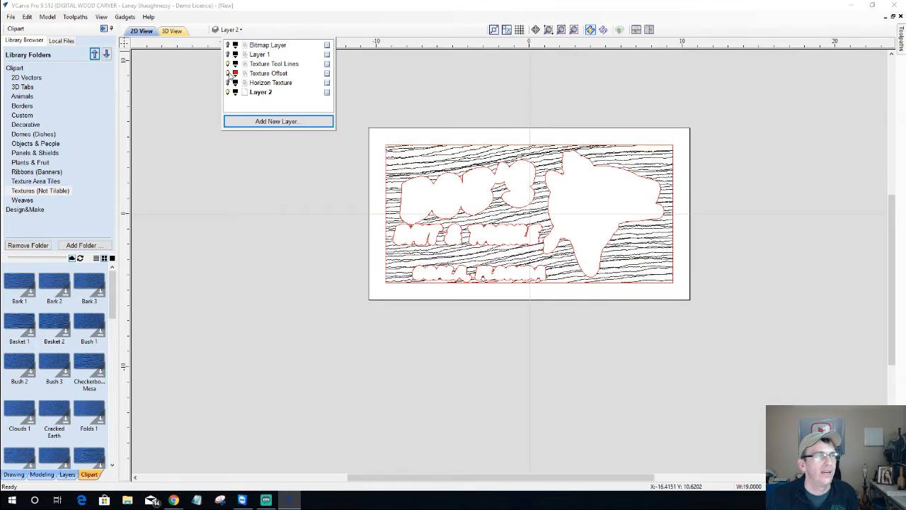
left_click(228, 72)
left_click(228, 55)
left_click(228, 64)
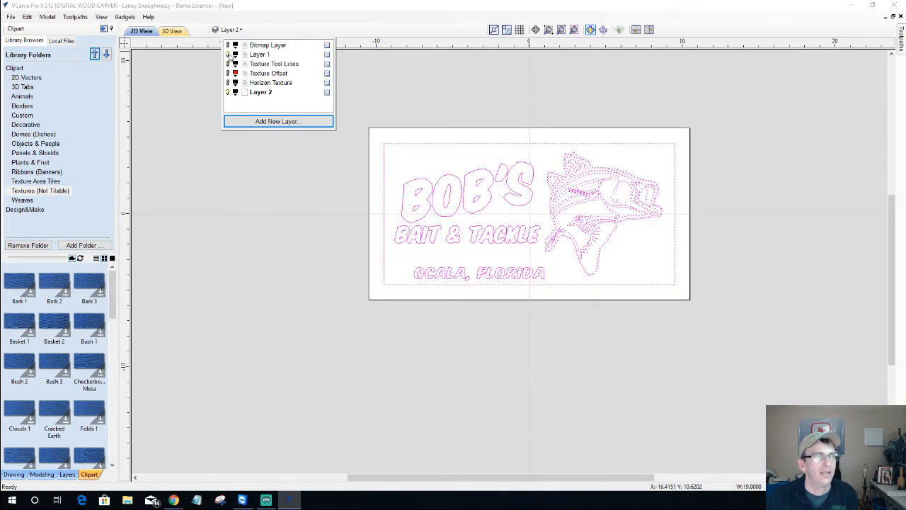
left_click(228, 54)
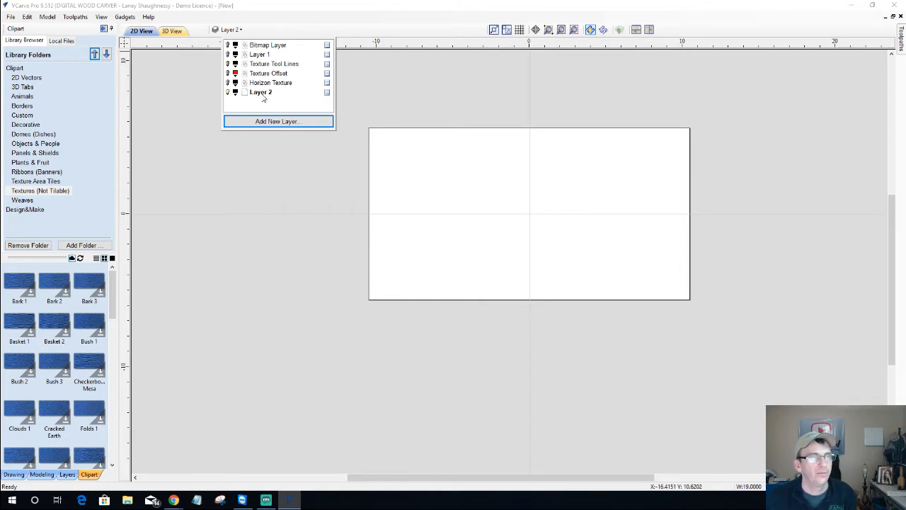
Rename the new Layer 2 to 'Clipart Texture'
double_click(262, 93)
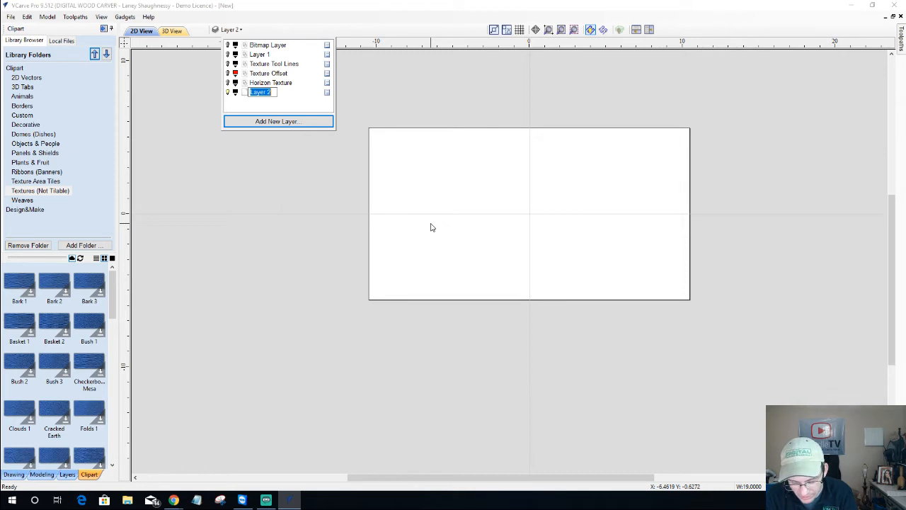
type("Clipart")
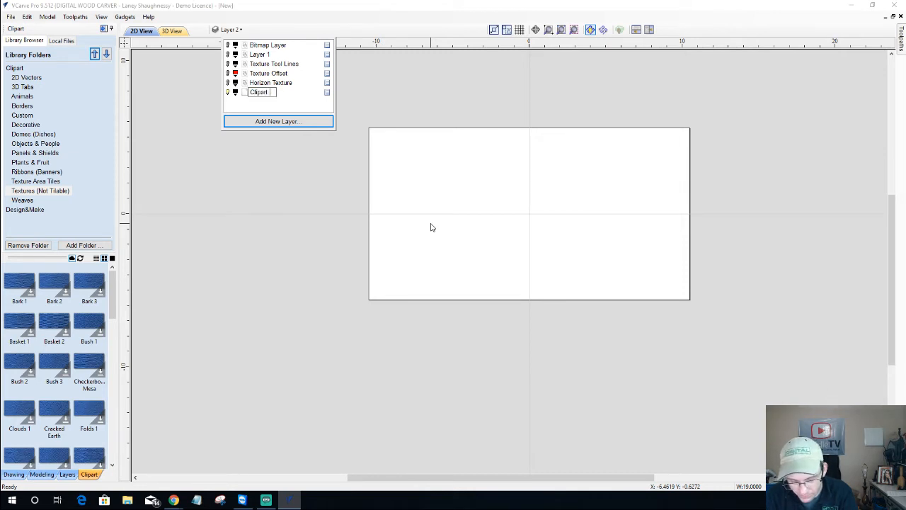
type(" Texture")
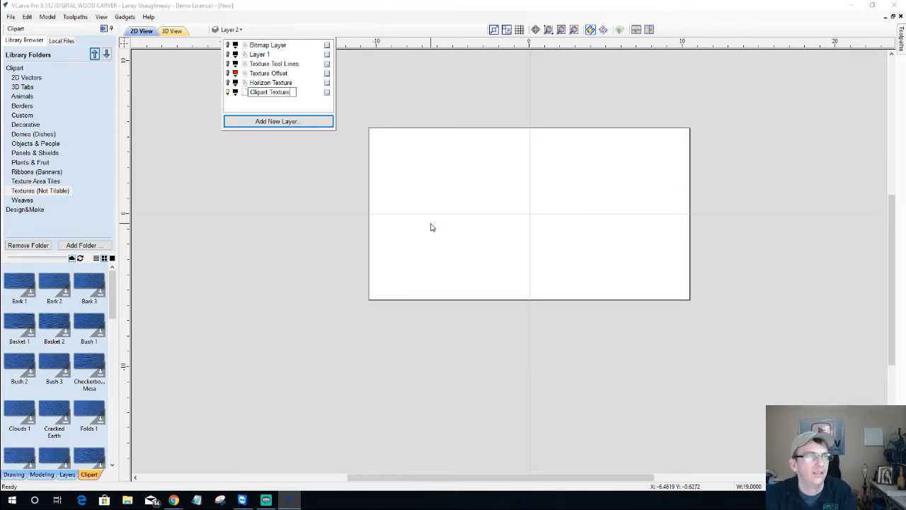
key("Return")
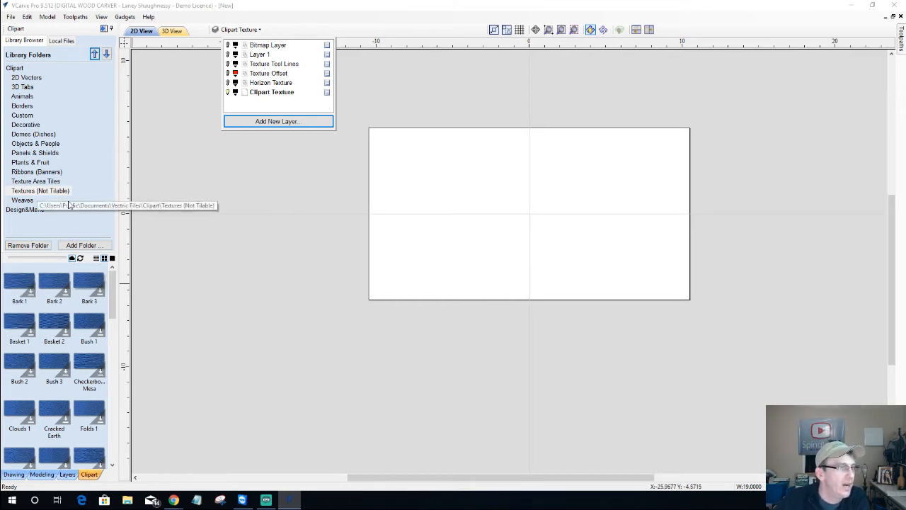
left_click_drag(112, 291, 99, 443)
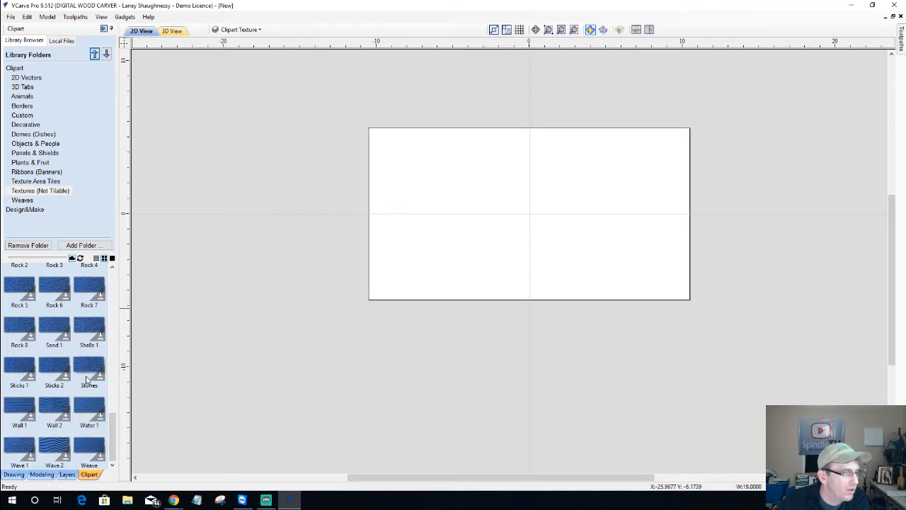
scroll(58, 349, "up", 3)
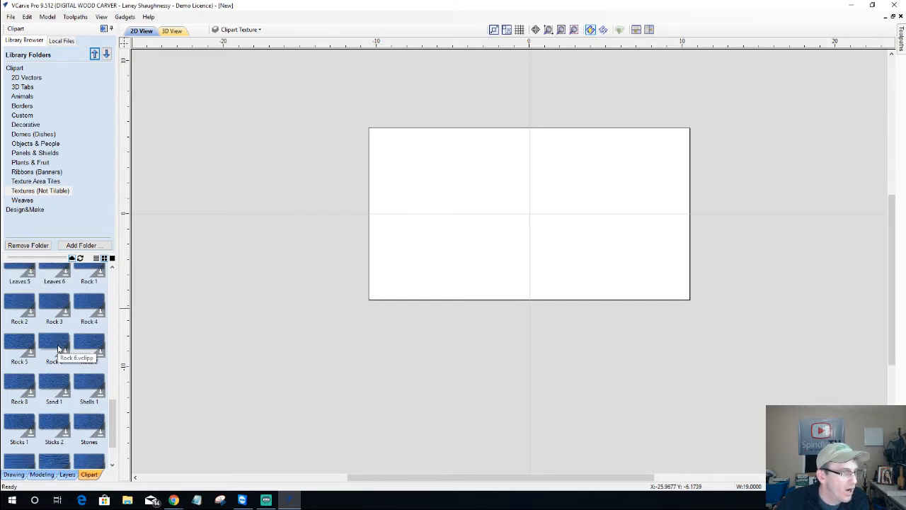
scroll(58, 351, "up", 1)
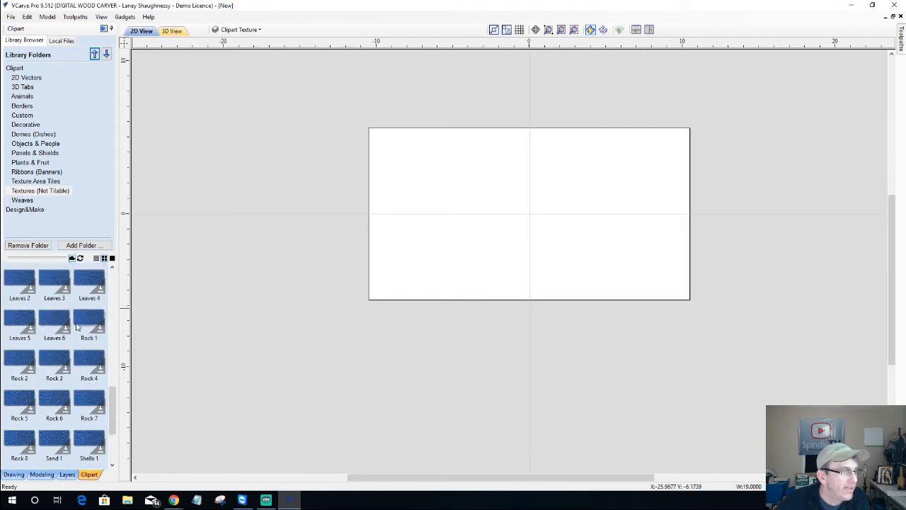
scroll(52, 342, "up", 3)
scroll(52, 342, "up", 6)
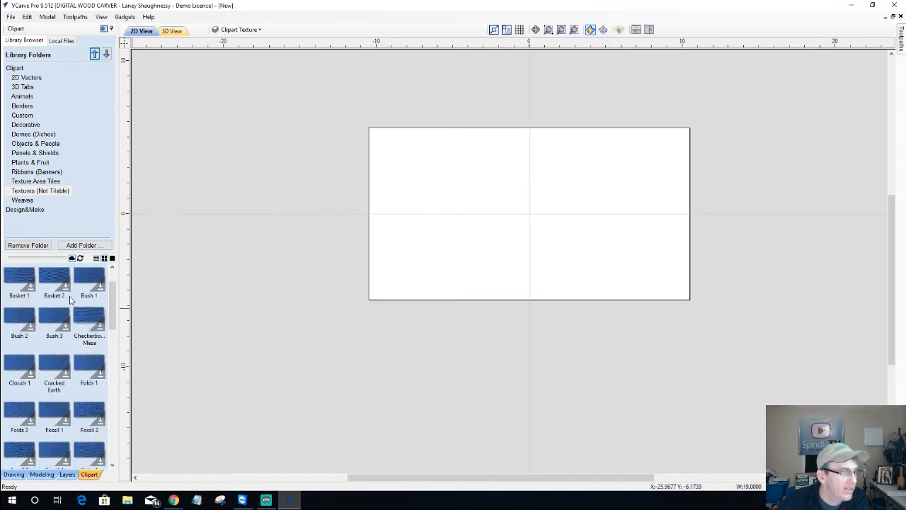
scroll(28, 301, "up", 1)
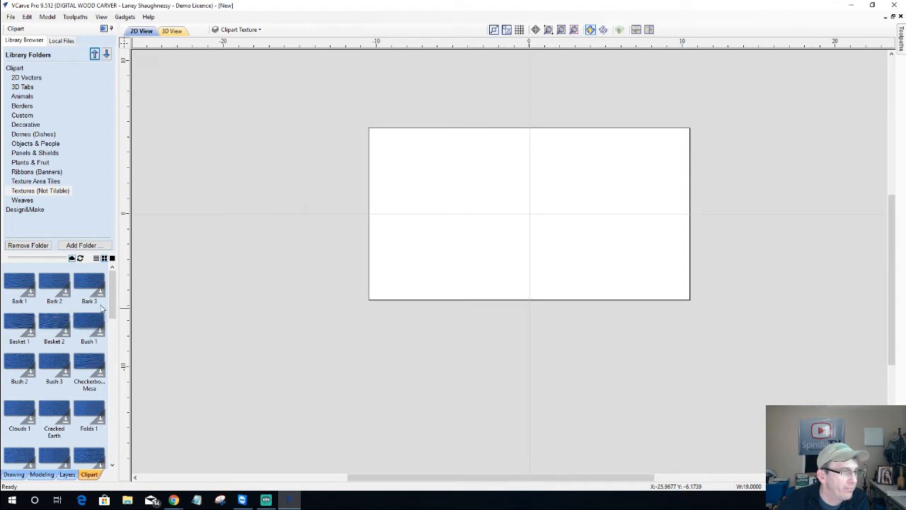
scroll(74, 404, "down", 10)
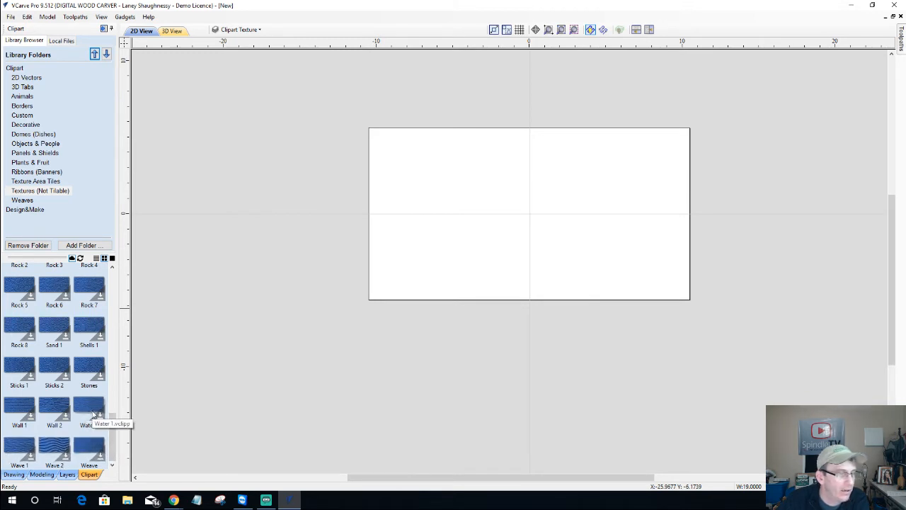
left_click_drag(92, 408, 532, 227)
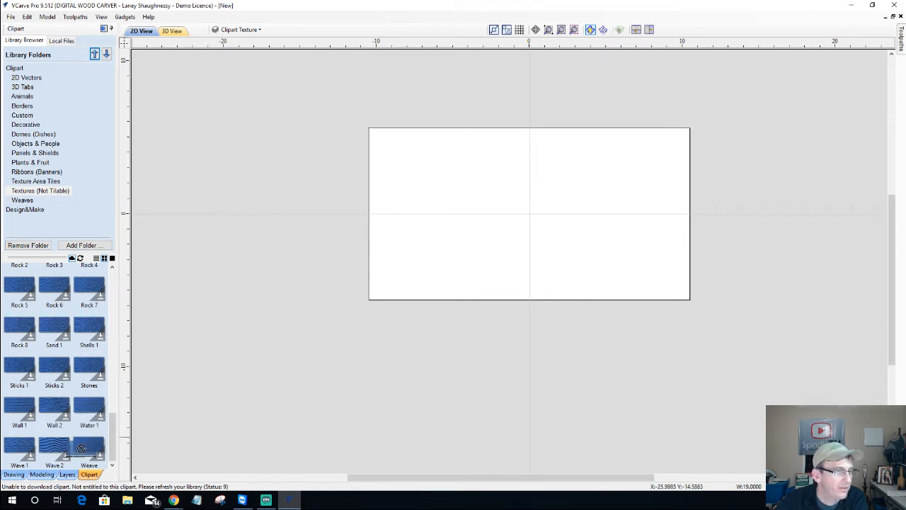
left_click_drag(82, 447, 521, 214)
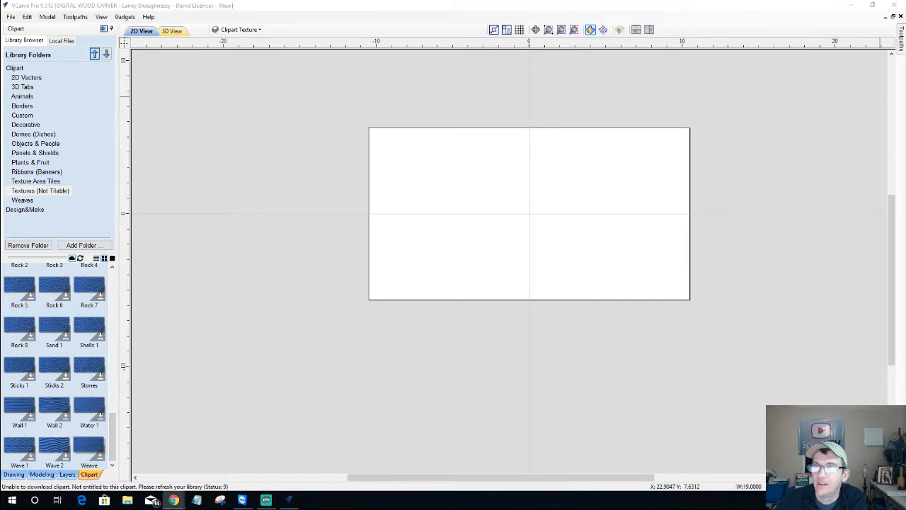
Open the Vectric User Portal from the Help menu
left_click(149, 16)
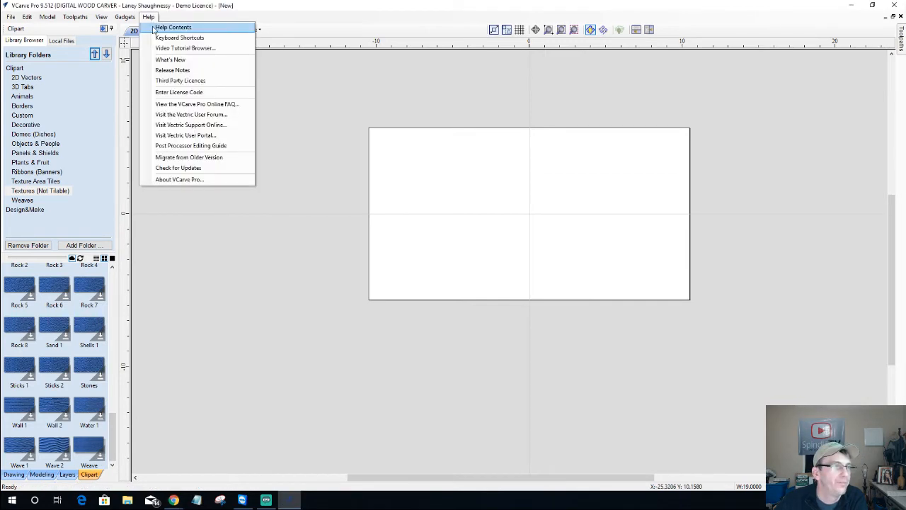
left_click(186, 135)
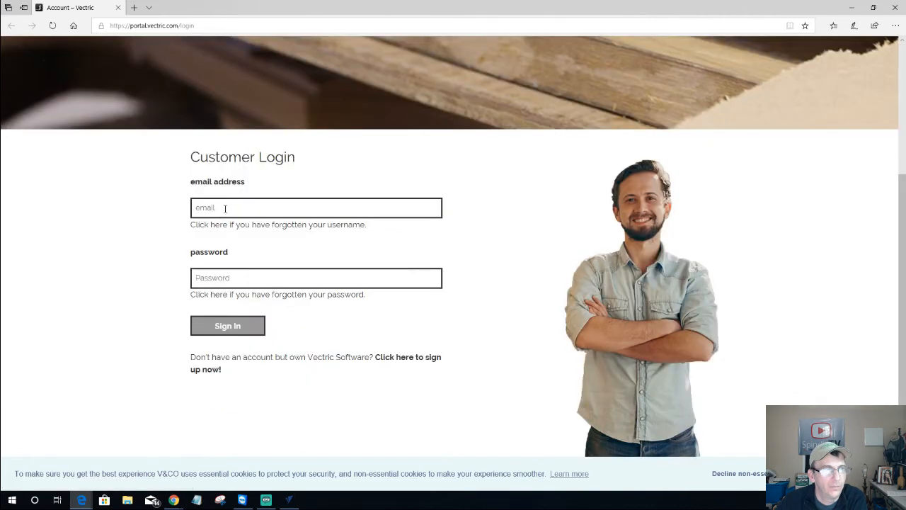
Sign in to the V&Co portal with the account e-mail and password, then minimize the browser
left_click(225, 209)
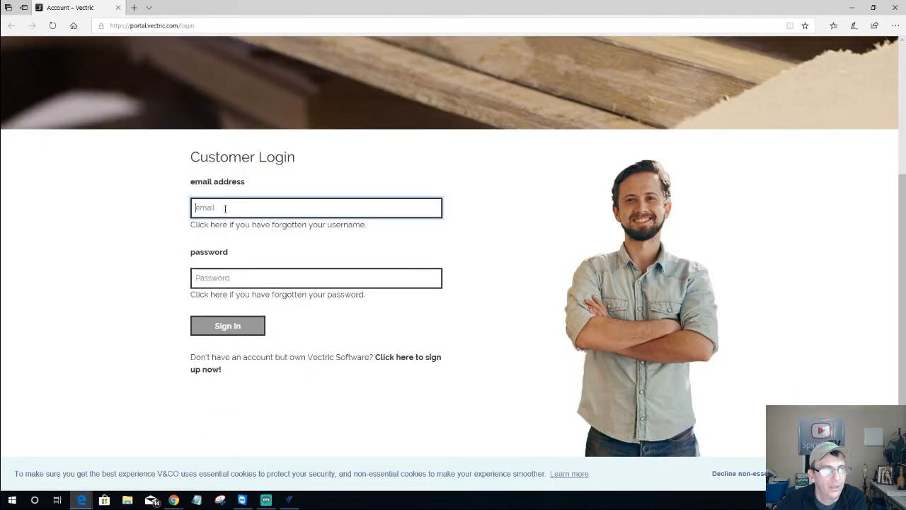
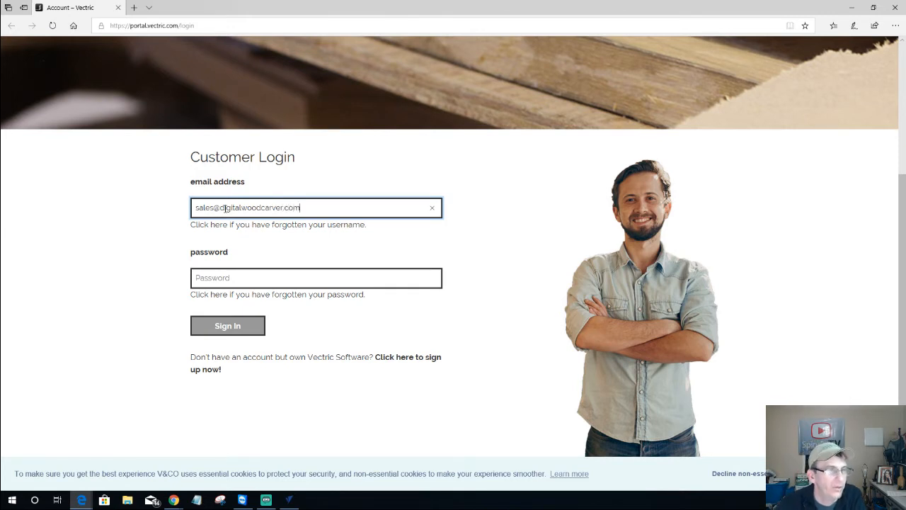
left_click(204, 277)
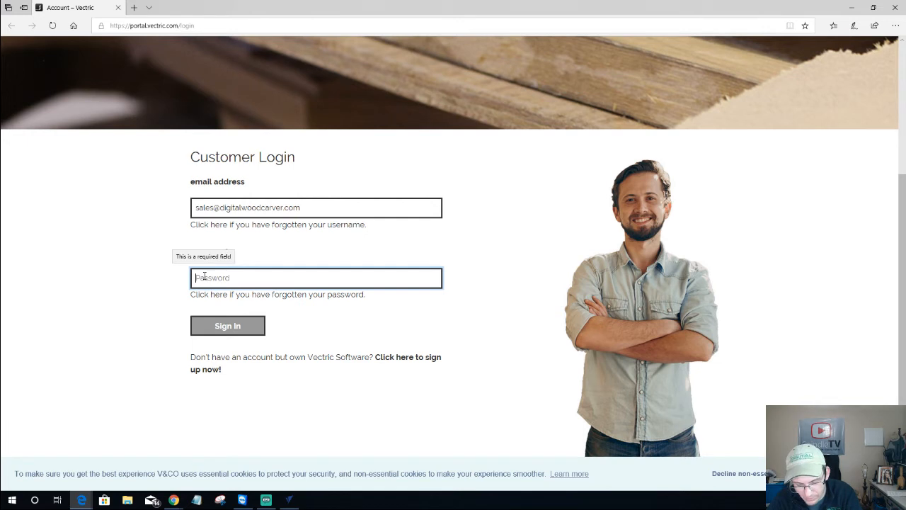
type("••")
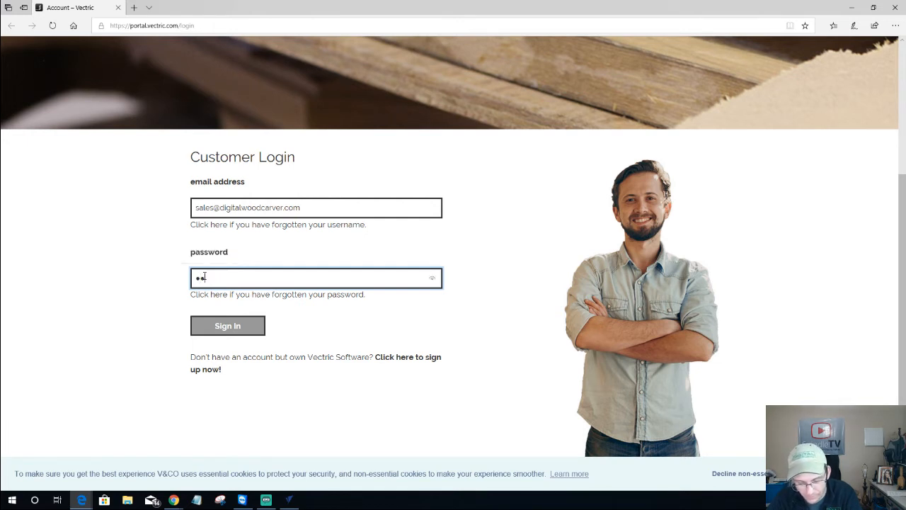
type("•••")
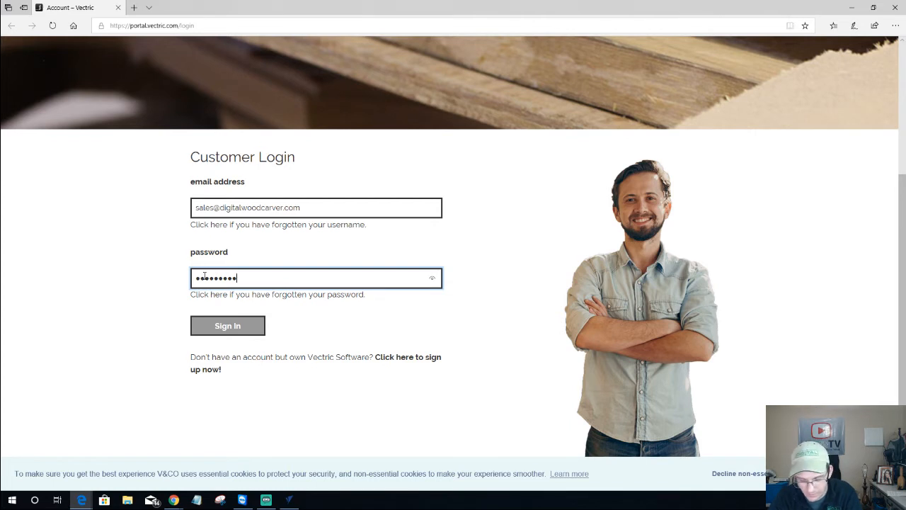
type("•")
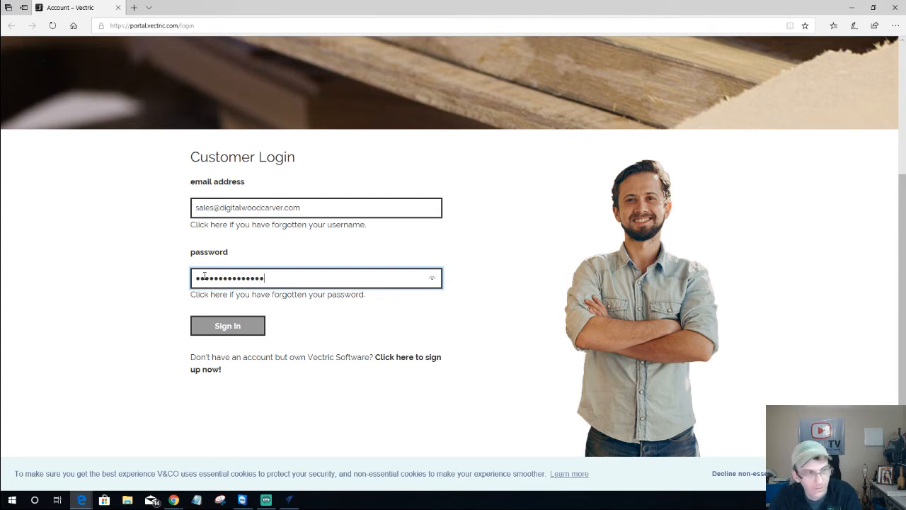
left_click(237, 325)
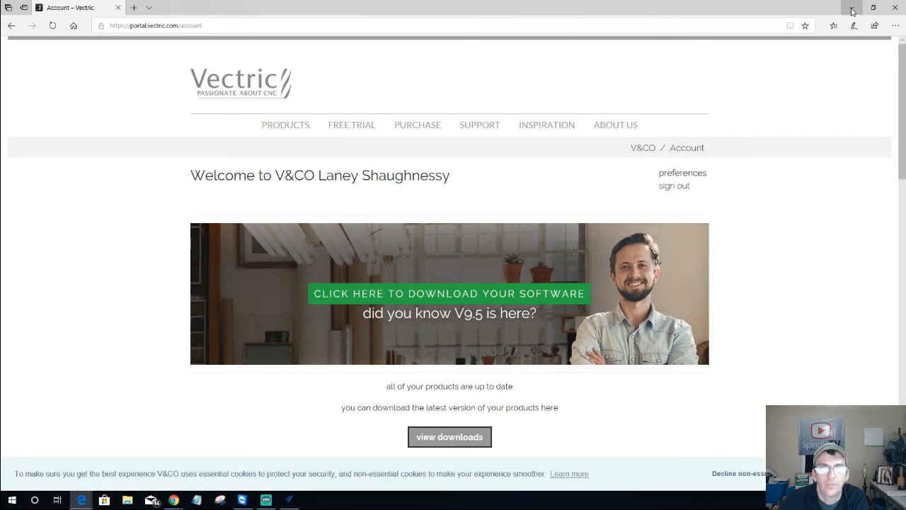
left_click(852, 11)
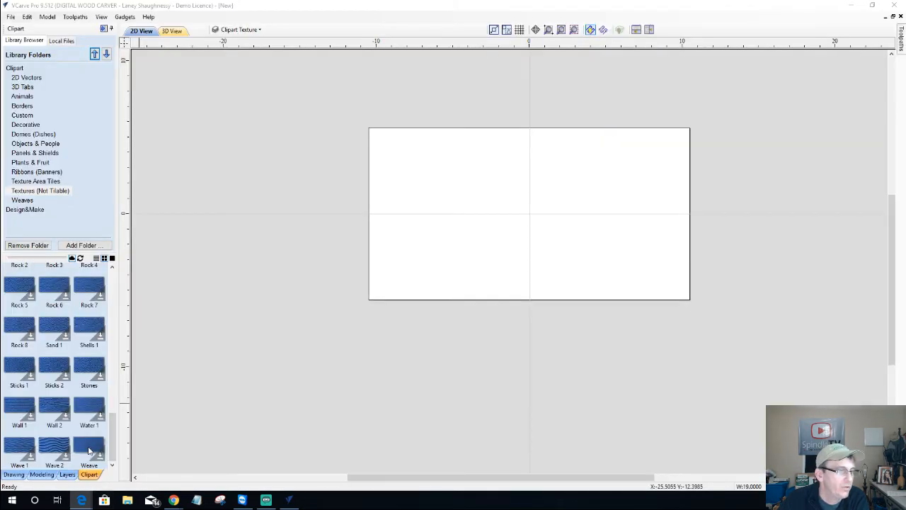
left_click_drag(89, 450, 532, 220)
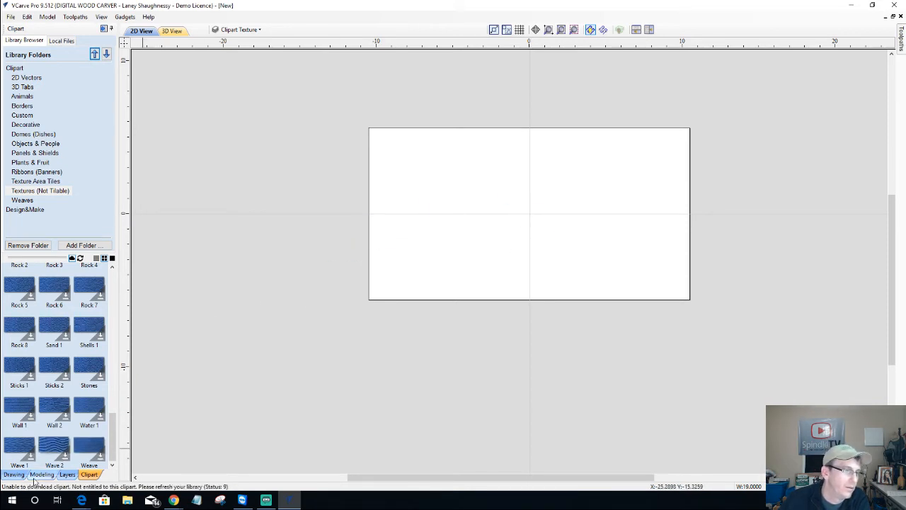
right_click(97, 454)
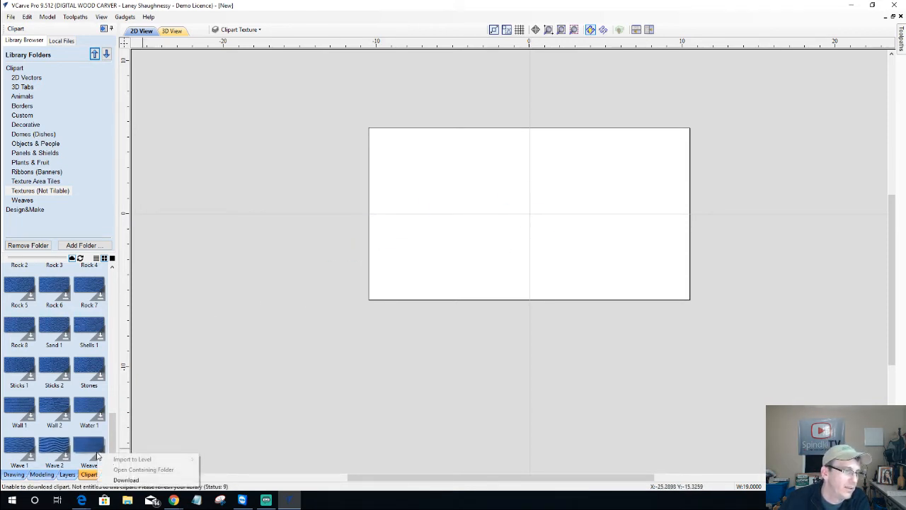
left_click(124, 480)
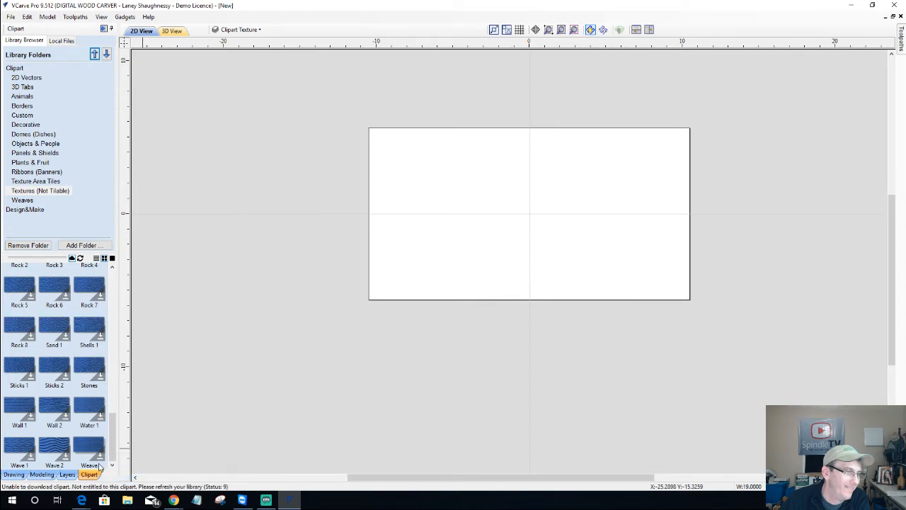
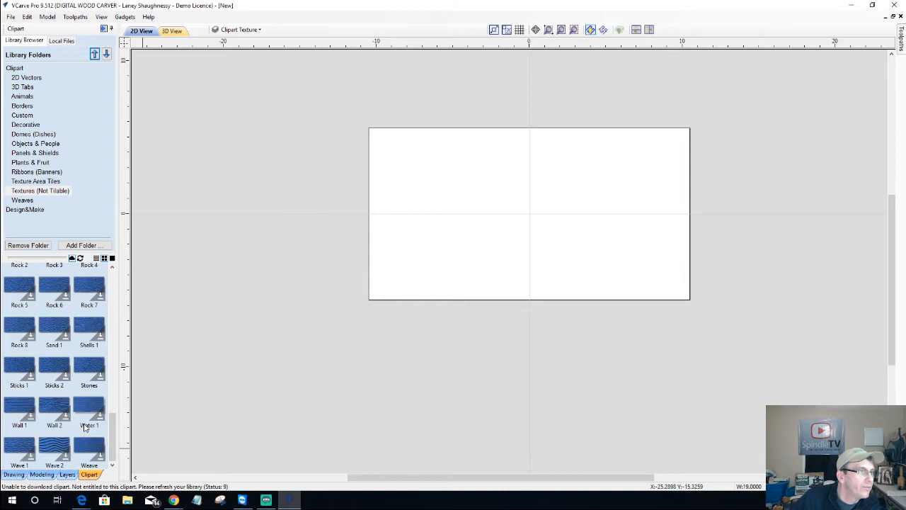
Try to download the Bark 1 texture and place it on the job
scroll(84, 423, "up", 10)
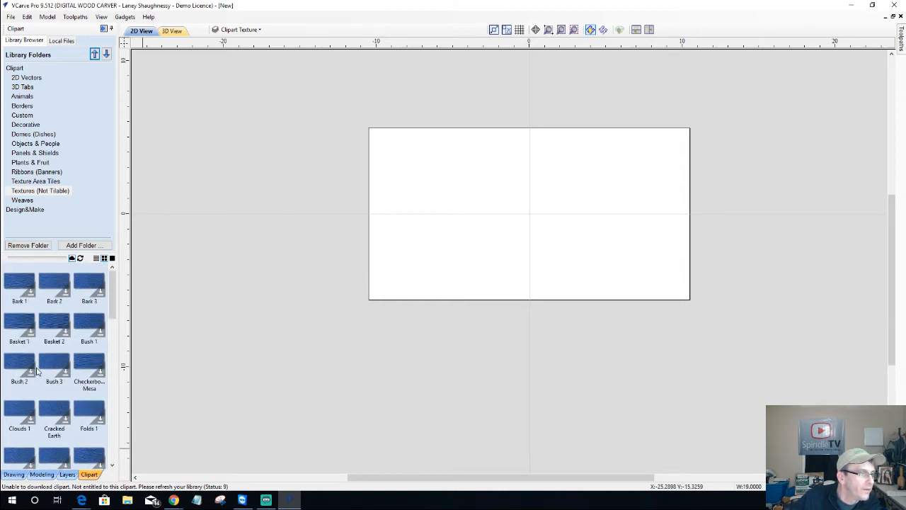
right_click(31, 295)
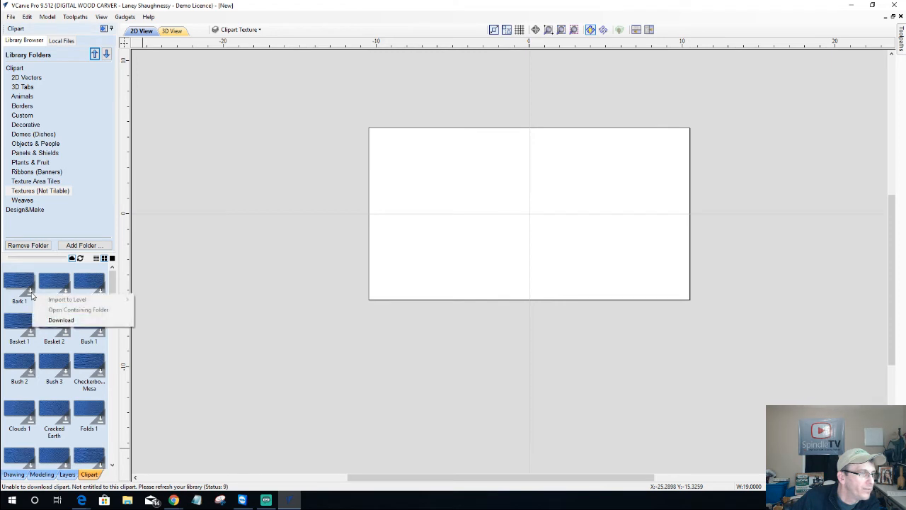
left_click(60, 318)
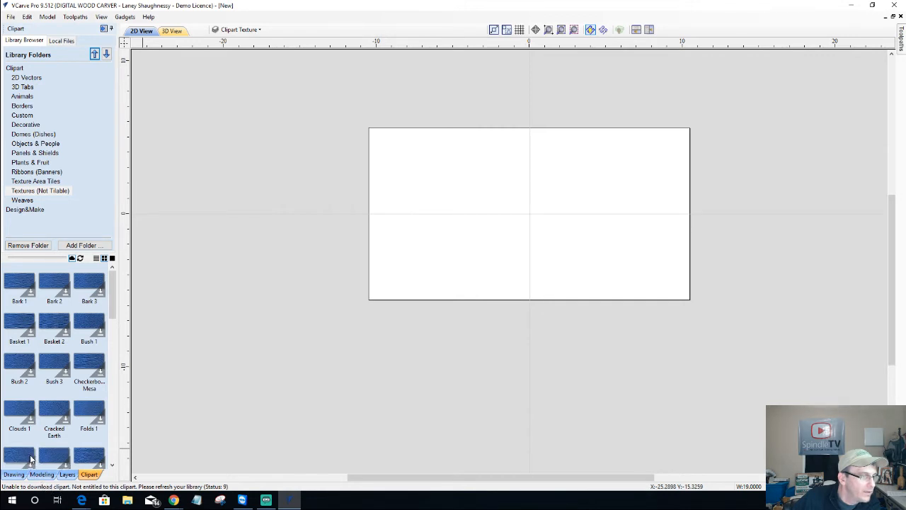
left_click_drag(15, 289, 524, 205)
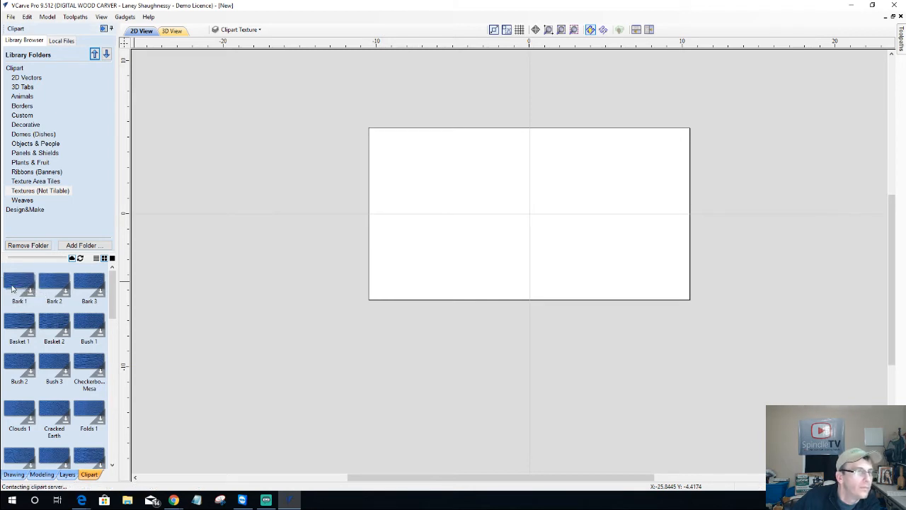
Browse the Borders, Animals, Objects & People and Textures (Not Tilable) clipart categories
left_click(22, 106)
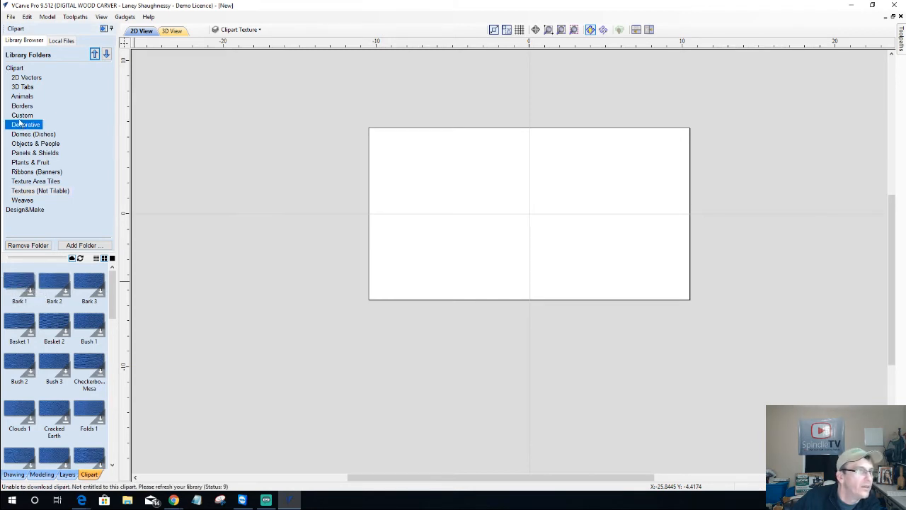
left_click(22, 96)
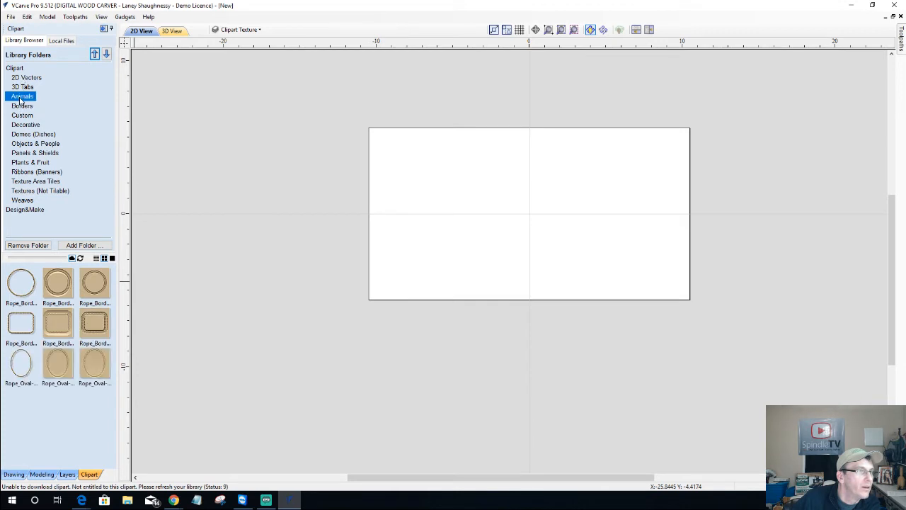
scroll(116, 394, "down", 5)
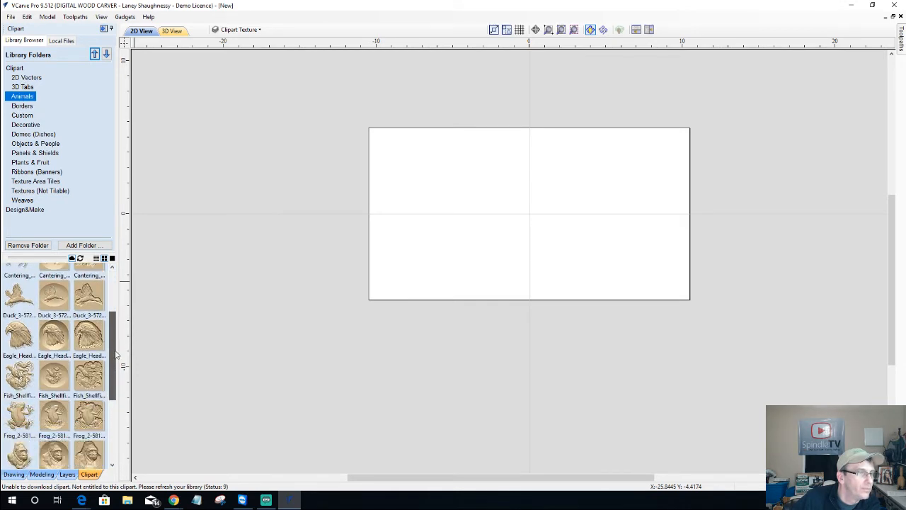
scroll(118, 418, "up", 8)
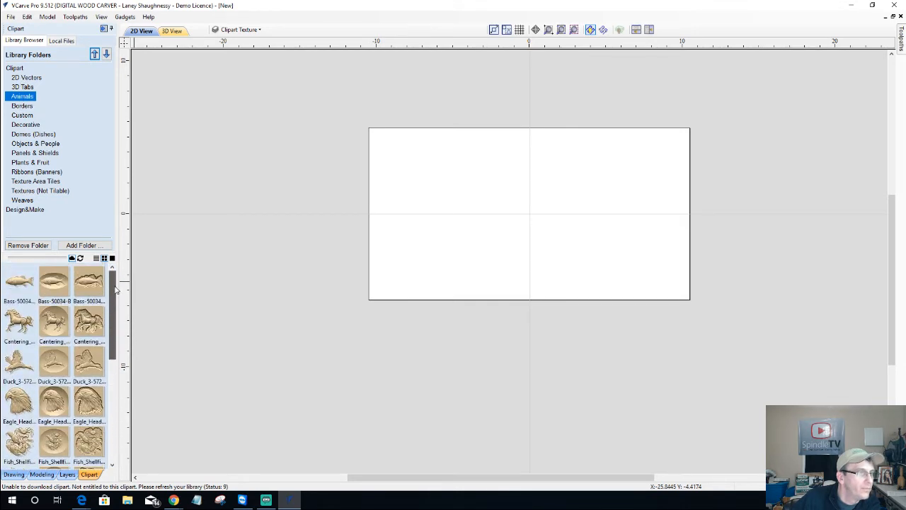
left_click(35, 143)
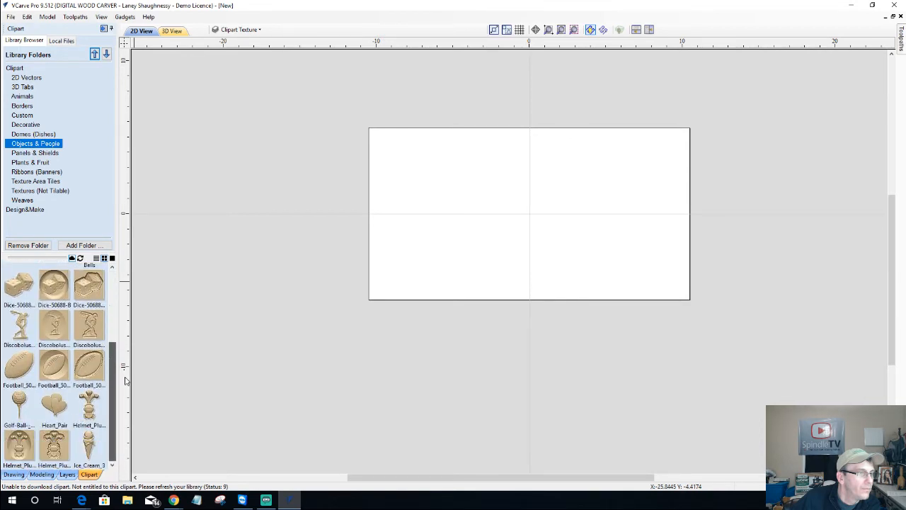
left_click(41, 191)
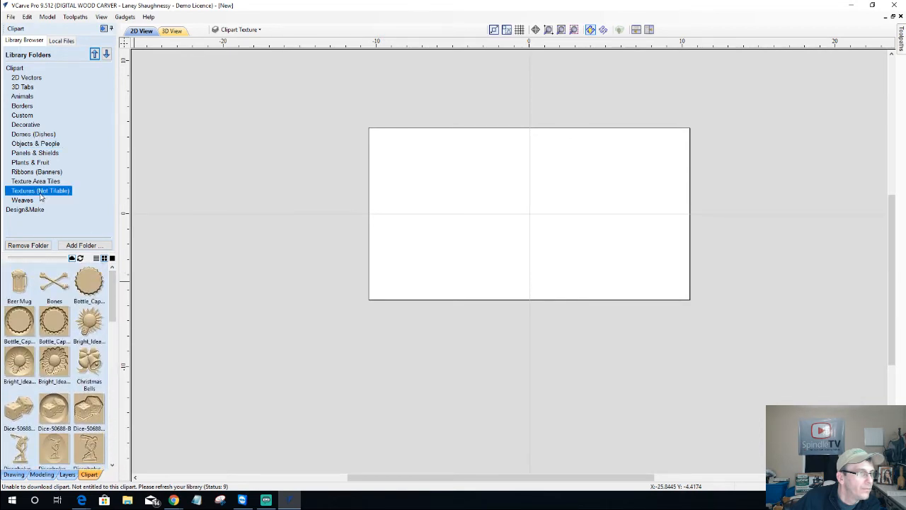
scroll(85, 378, "down", 1)
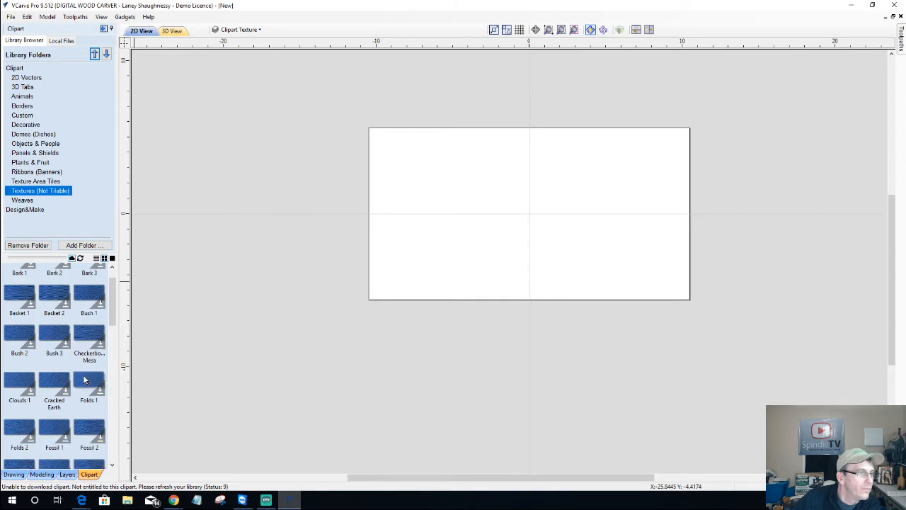
scroll(85, 380, "down", 2)
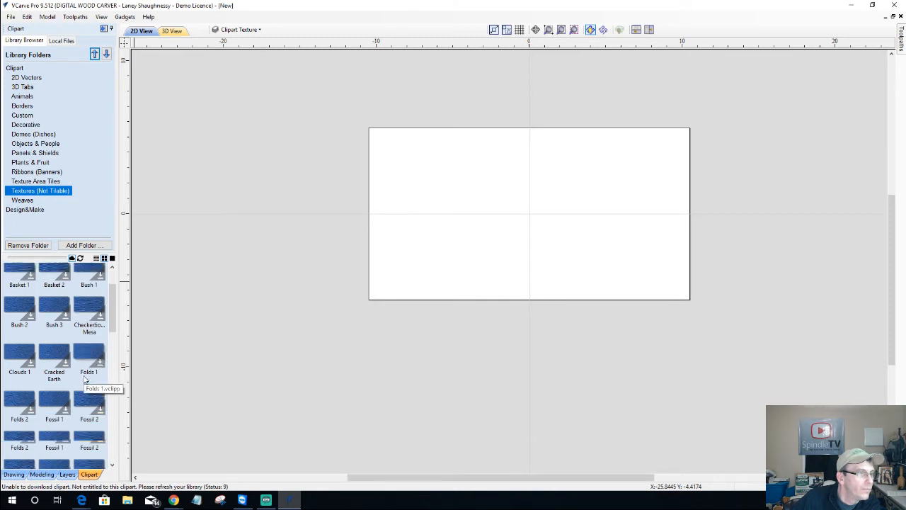
left_click_drag(112, 315, 113, 283)
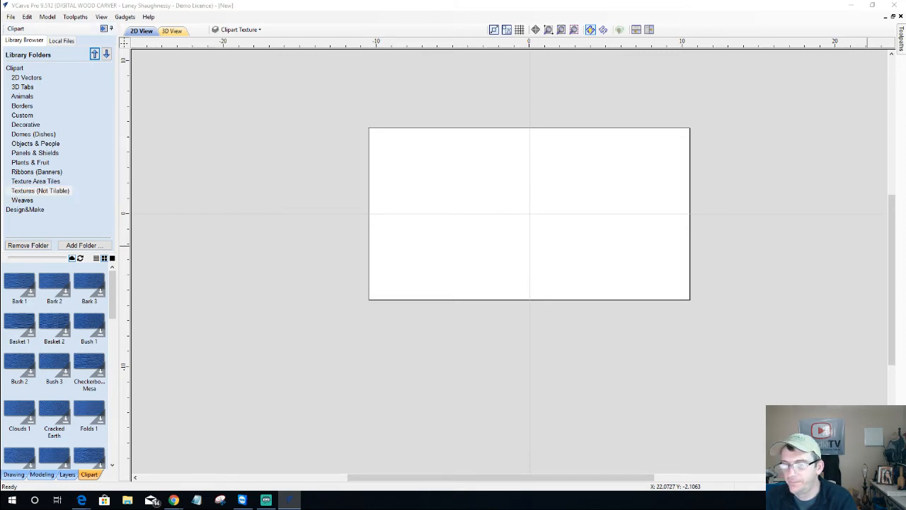
Show the list of owned software downloads on the Vectric account page
left_click(82, 499)
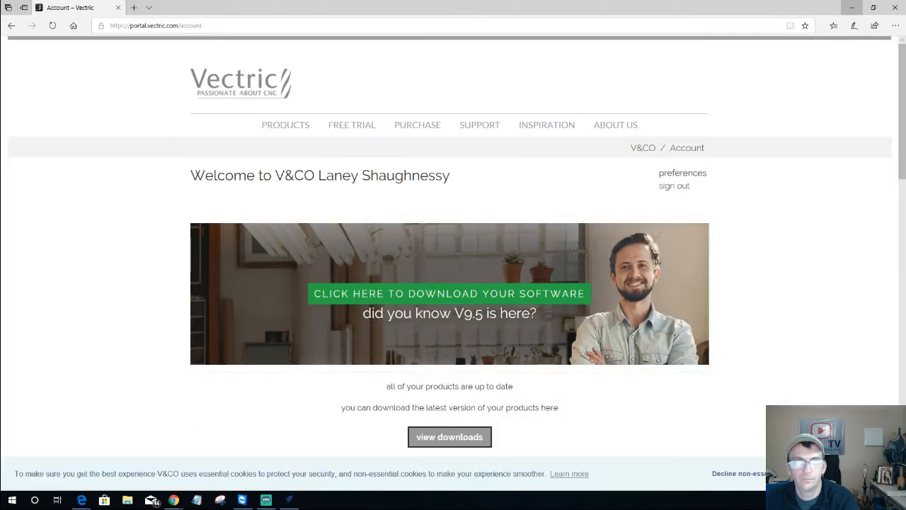
scroll(400, 305, "down", 1)
scroll(400, 311, "down", 5)
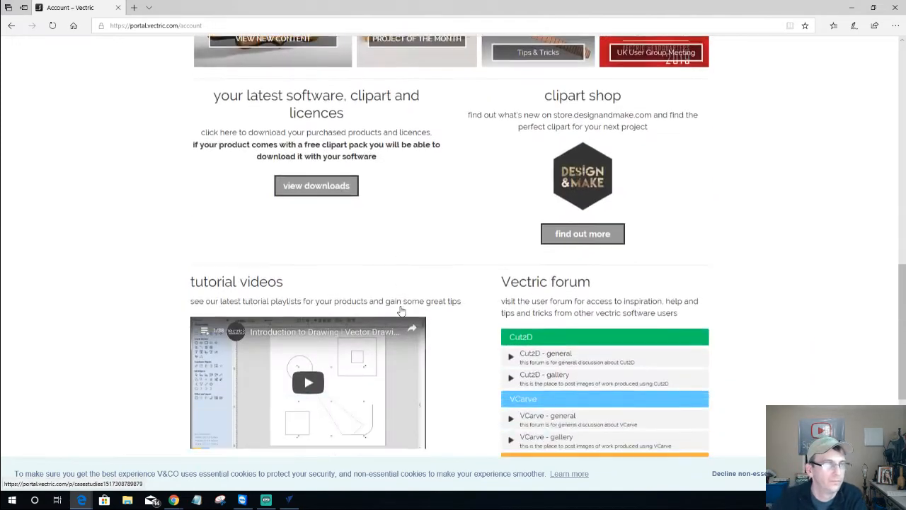
left_click(316, 178)
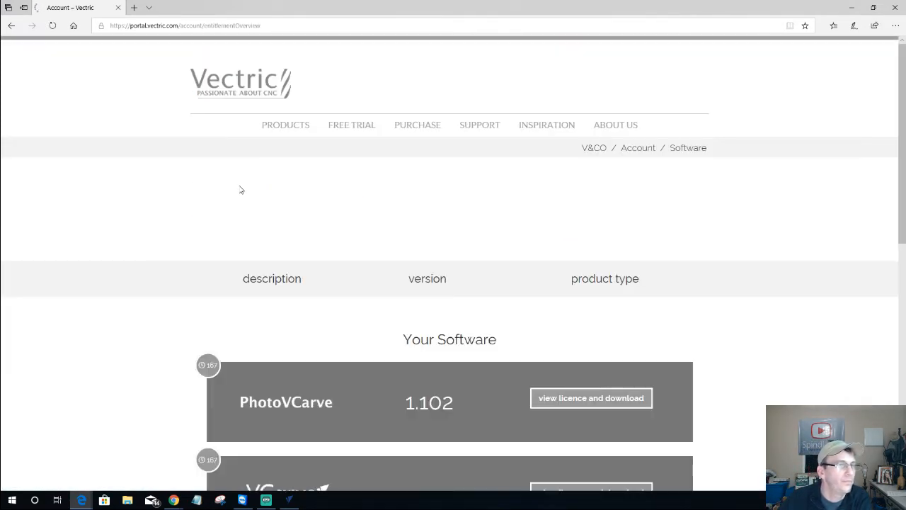
scroll(241, 190, "down", 8)
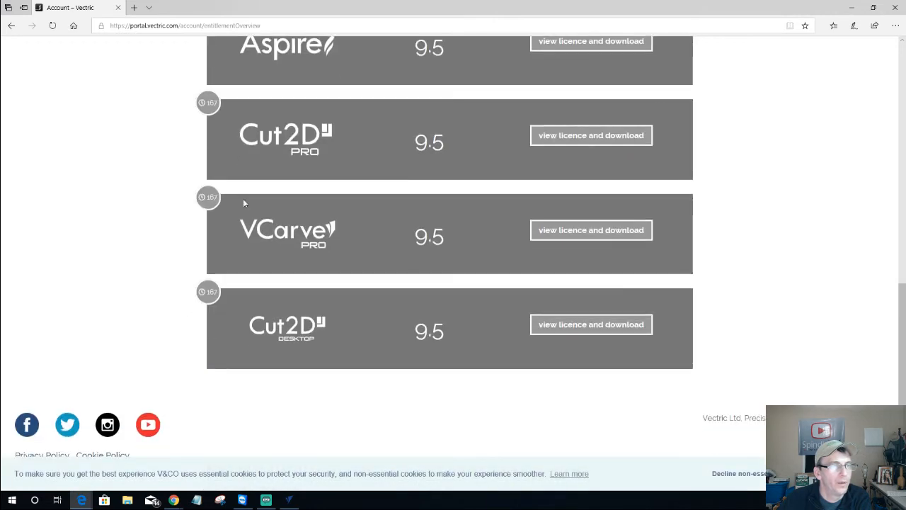
scroll(485, 277, "up", 4)
scroll(482, 277, "down", 2)
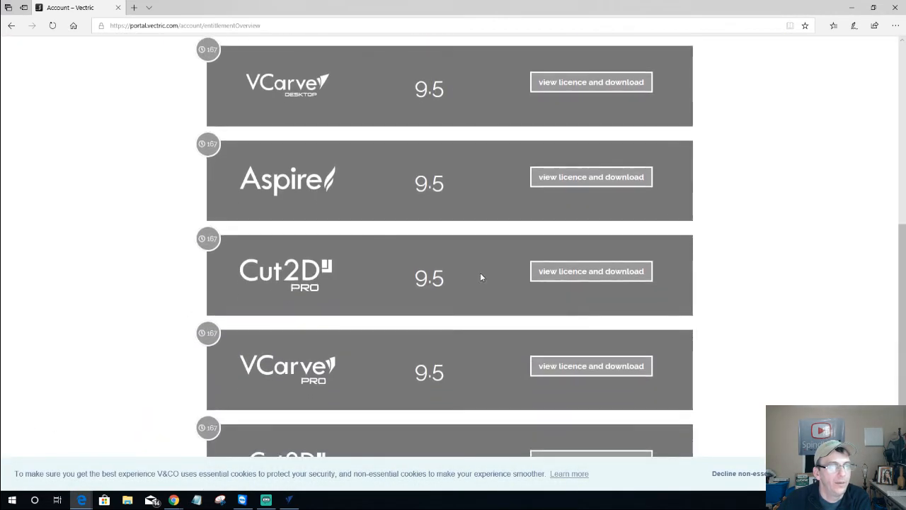
scroll(424, 325, "down", 1)
View VCarve Pro's licence and download page and scroll to the clipart installer packs
left_click(571, 303)
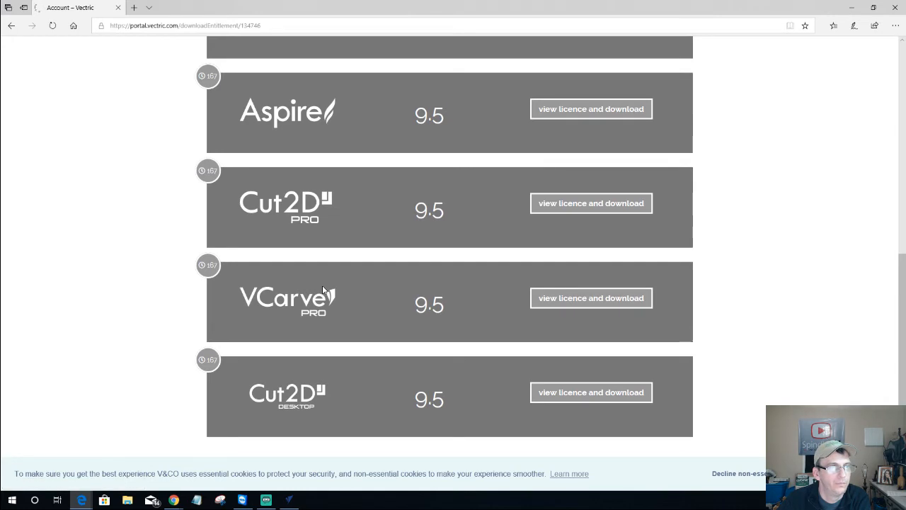
scroll(322, 290, "down", 5)
scroll(324, 289, "down", 2)
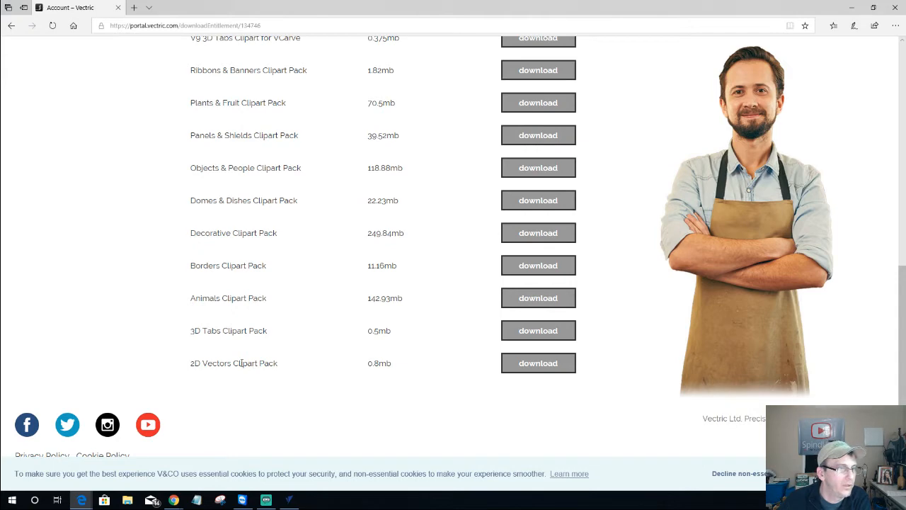
scroll(247, 219, "up", 2)
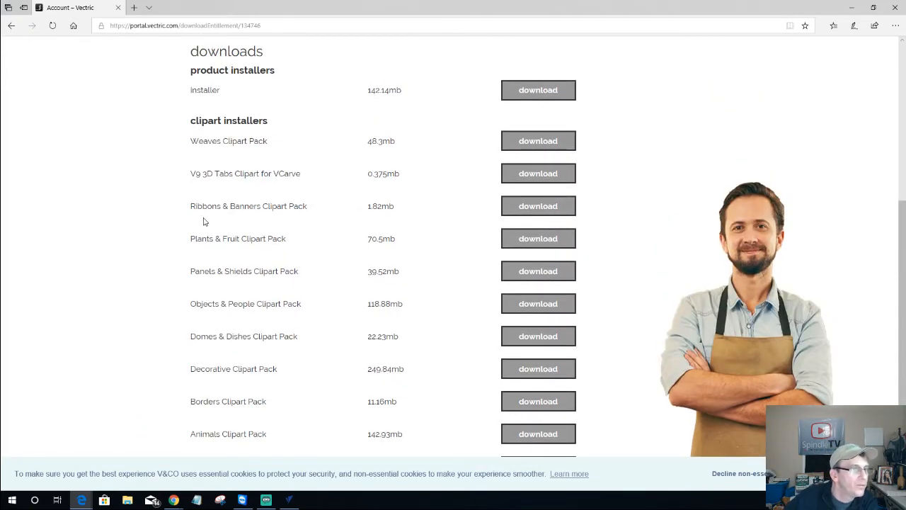
scroll(189, 407, "down", 2)
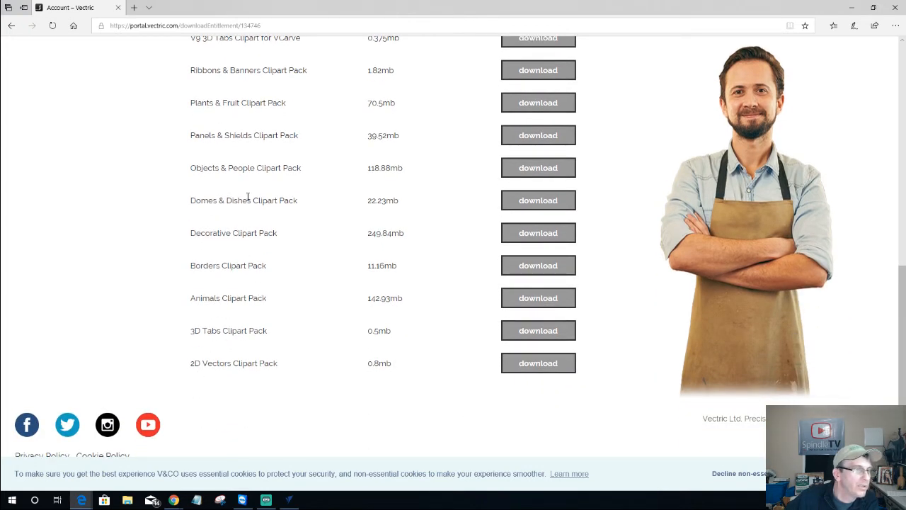
scroll(248, 188, "up", 1)
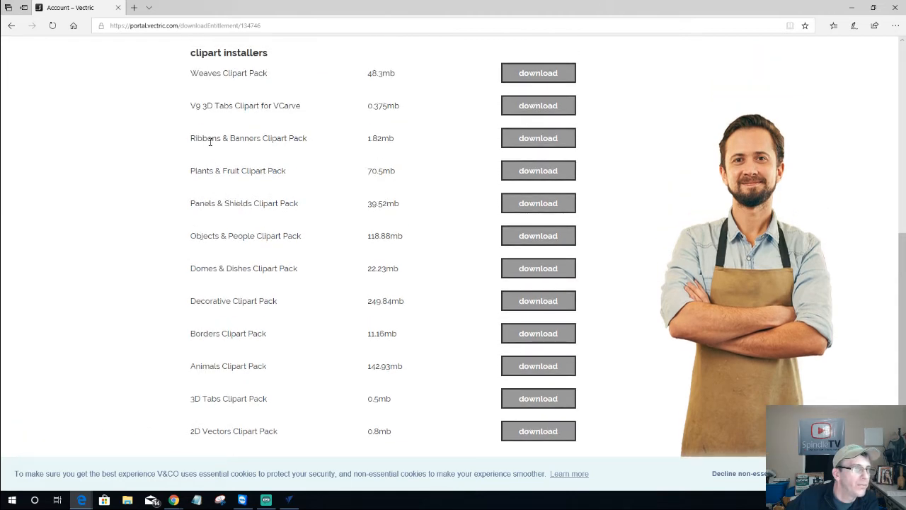
scroll(211, 103, "up", 2)
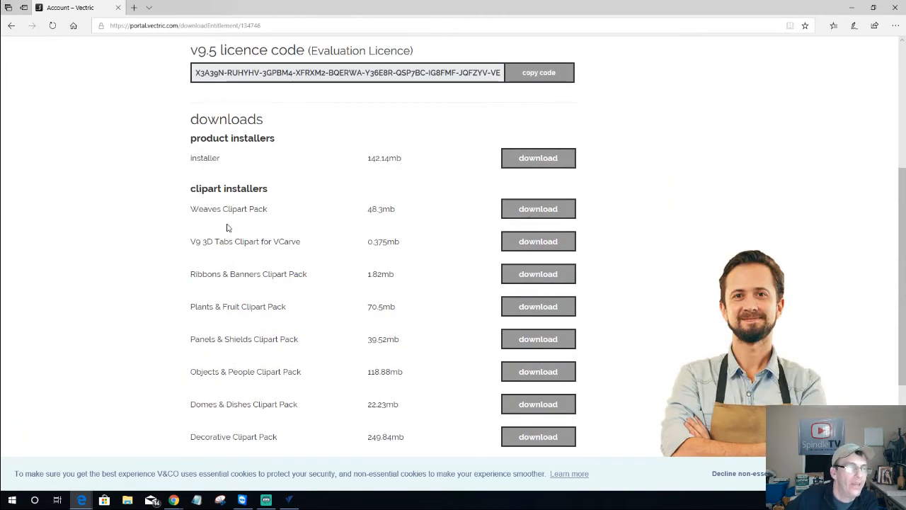
scroll(226, 273, "down", 1)
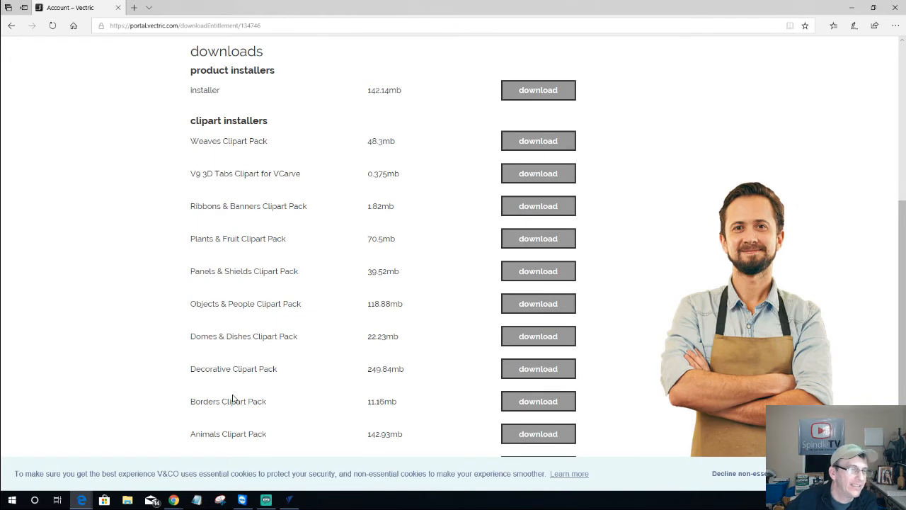
scroll(232, 399, "down", 2)
scroll(232, 399, "up", 3)
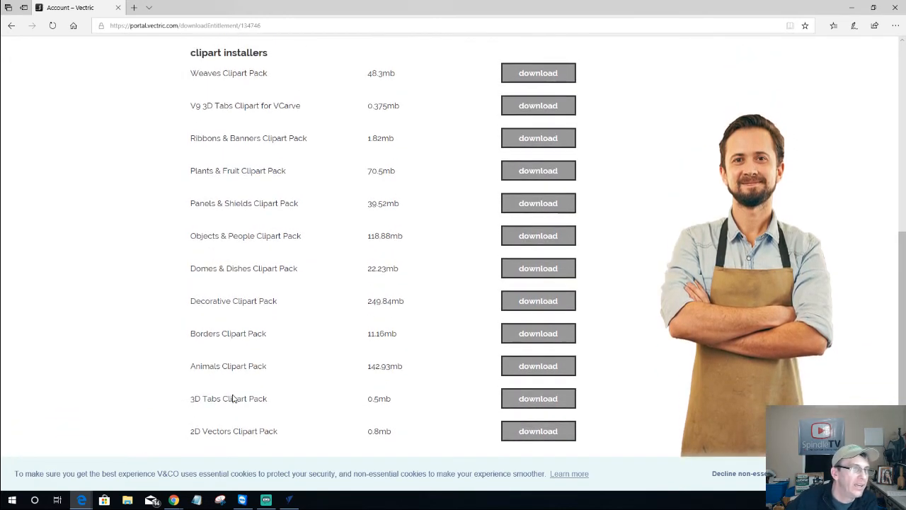
scroll(233, 398, "down", 3)
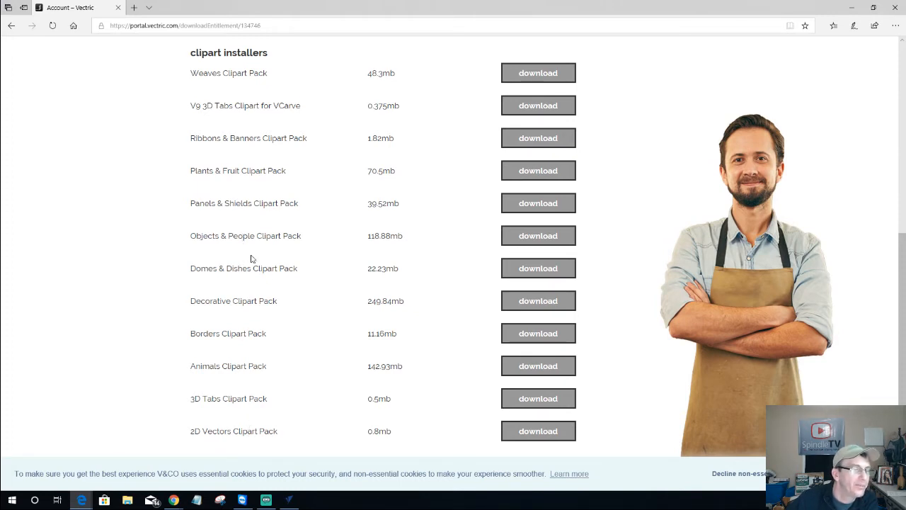
Launch Aspire 9.5 from its program folder in the Start menu
left_click(12, 500)
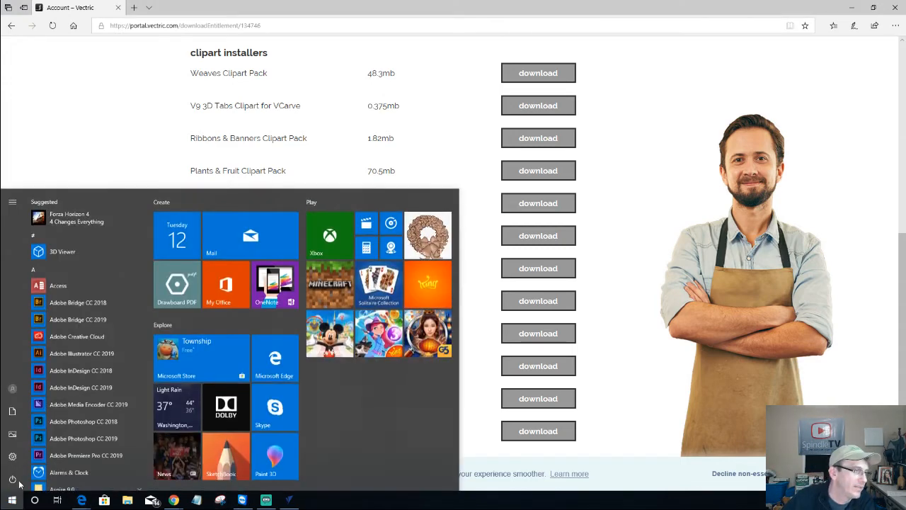
scroll(105, 352, "down", 3)
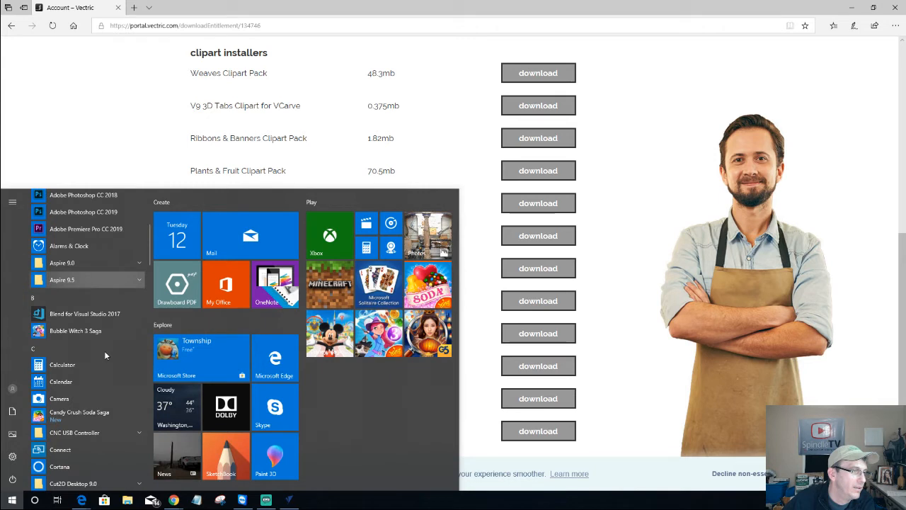
left_click(84, 283)
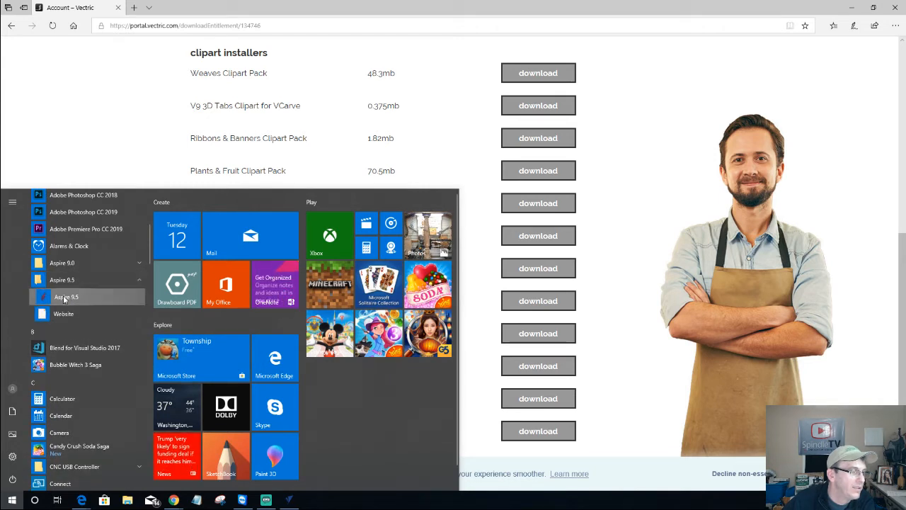
left_click(64, 297)
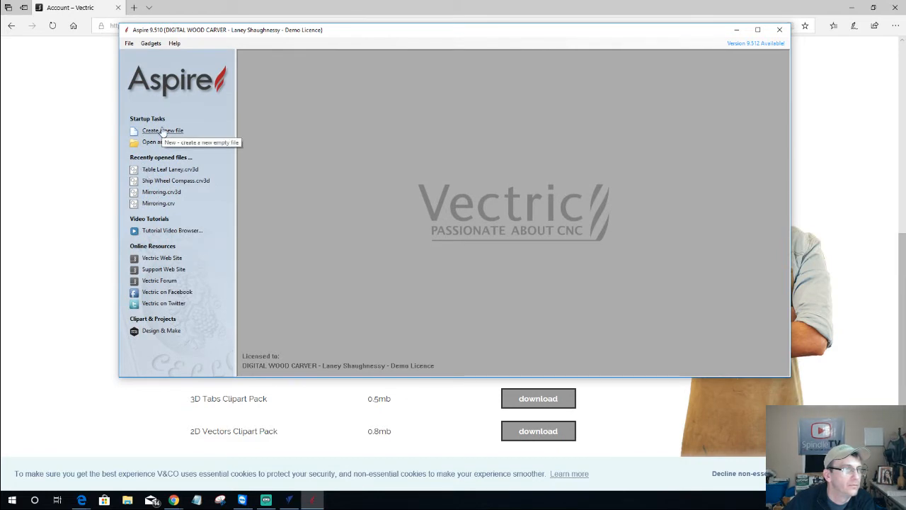
Create a new 21 × 11.25 inch job with Z zero at the machine bed and centre XY origin
left_click(162, 130)
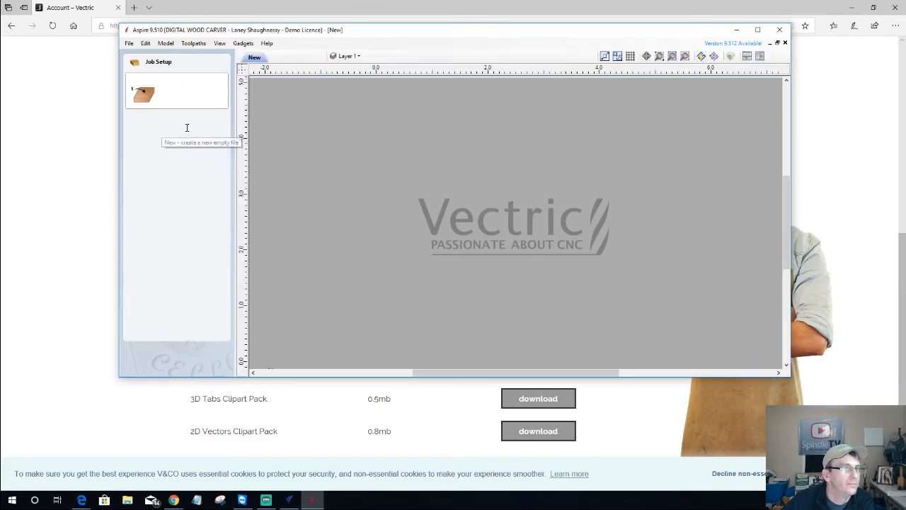
type("2")
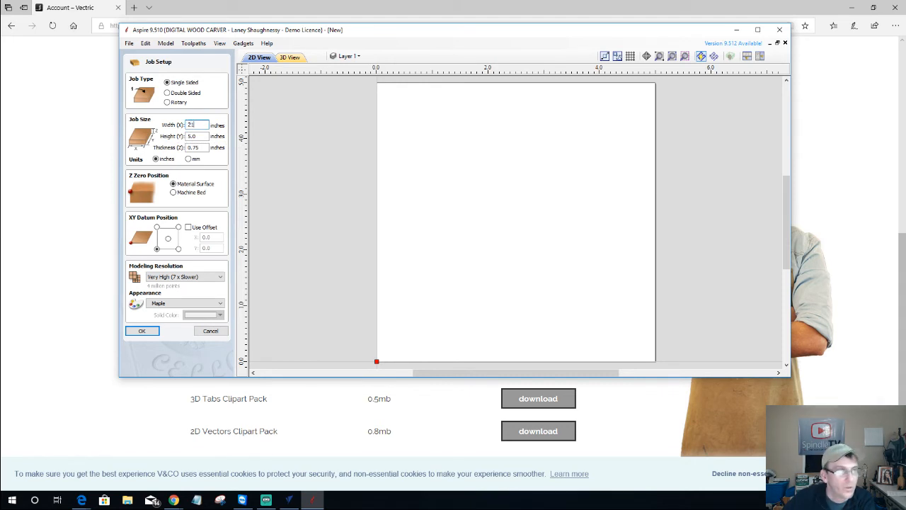
type("1")
key("Tab")
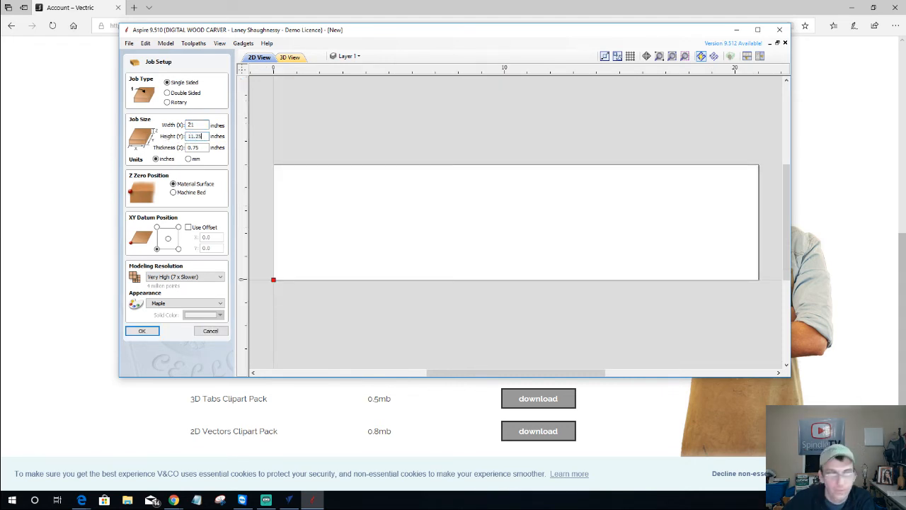
left_click(175, 194)
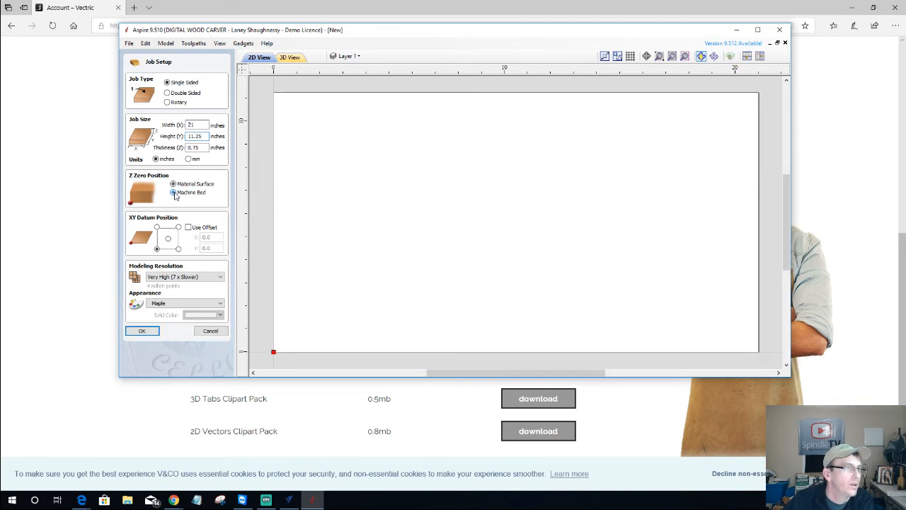
left_click(168, 238)
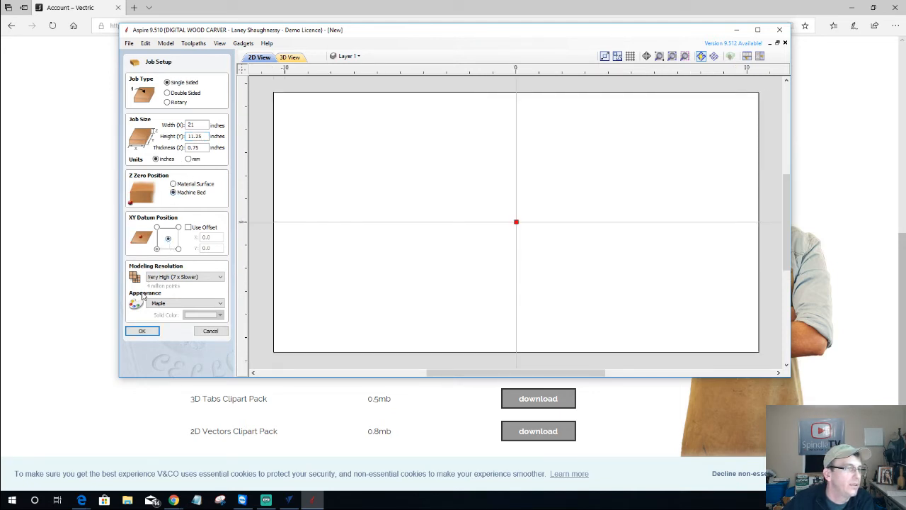
left_click(142, 330)
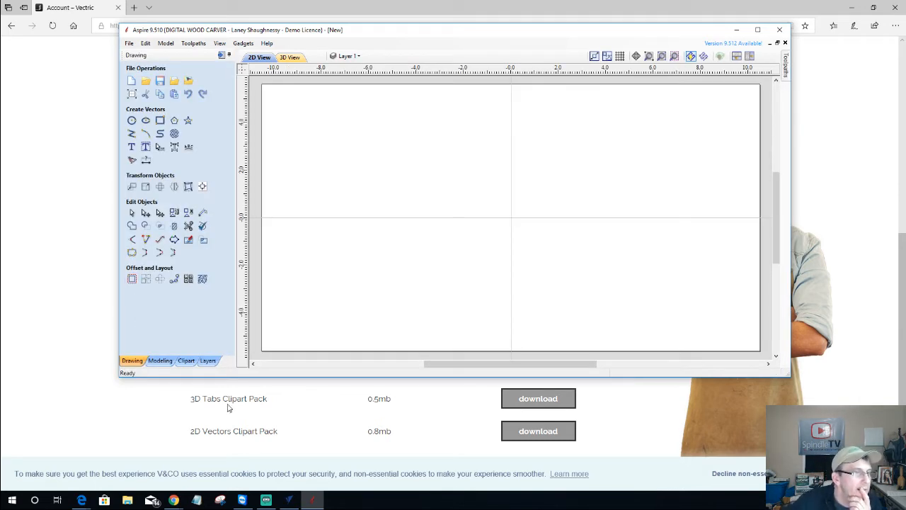
Maximize Aspire and show the Textures (Not Tilable) clipart category
left_click(187, 361)
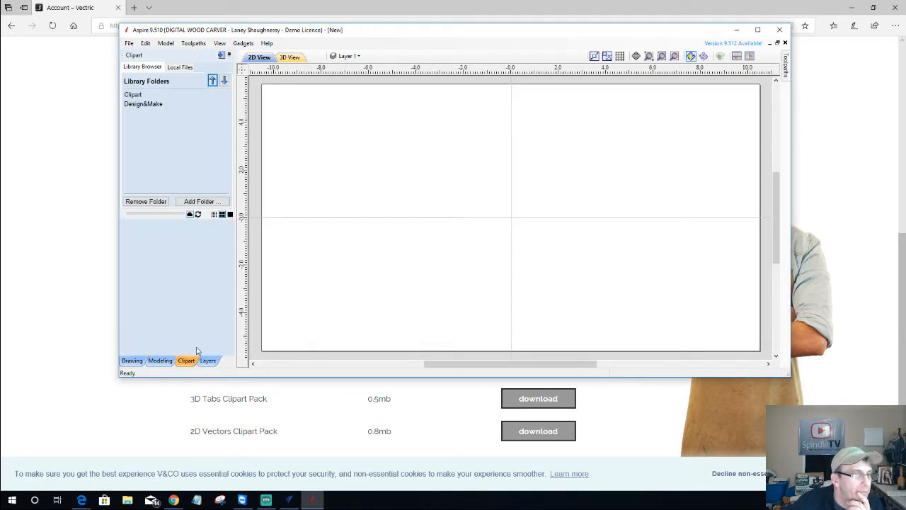
left_click(757, 30)
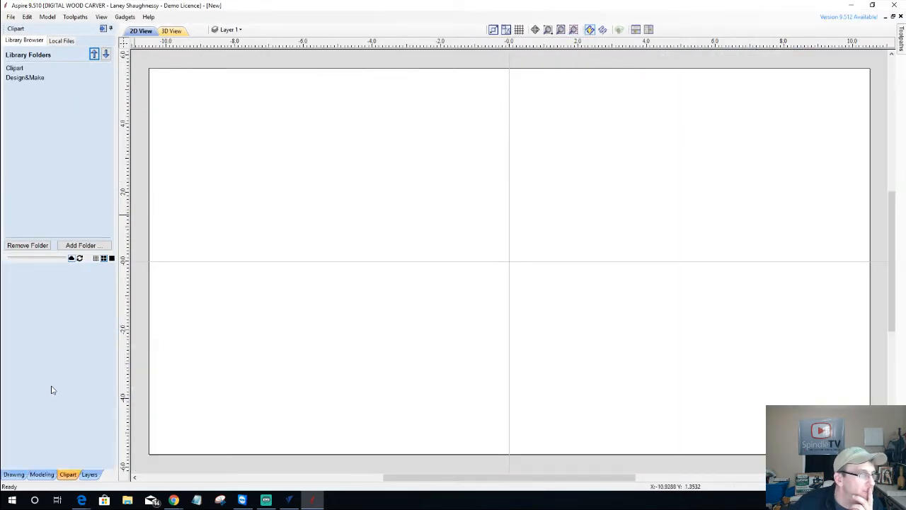
double_click(20, 69)
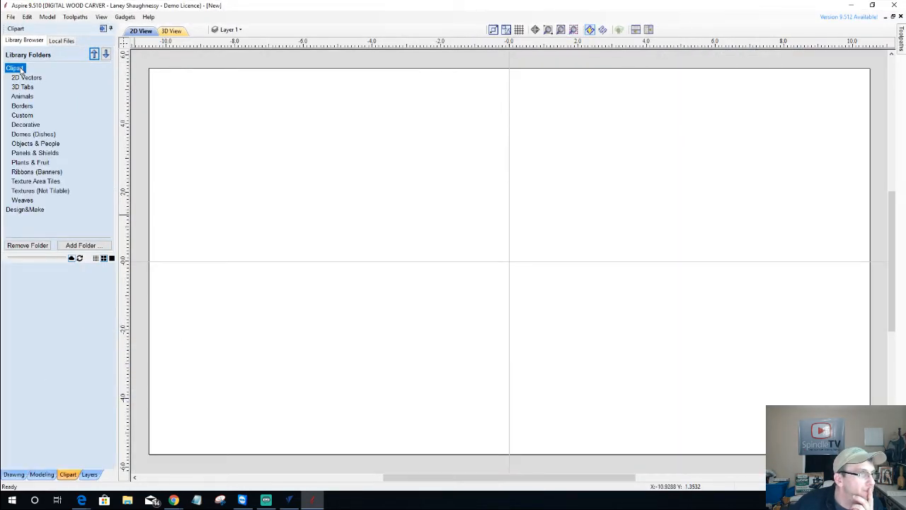
left_click(33, 191)
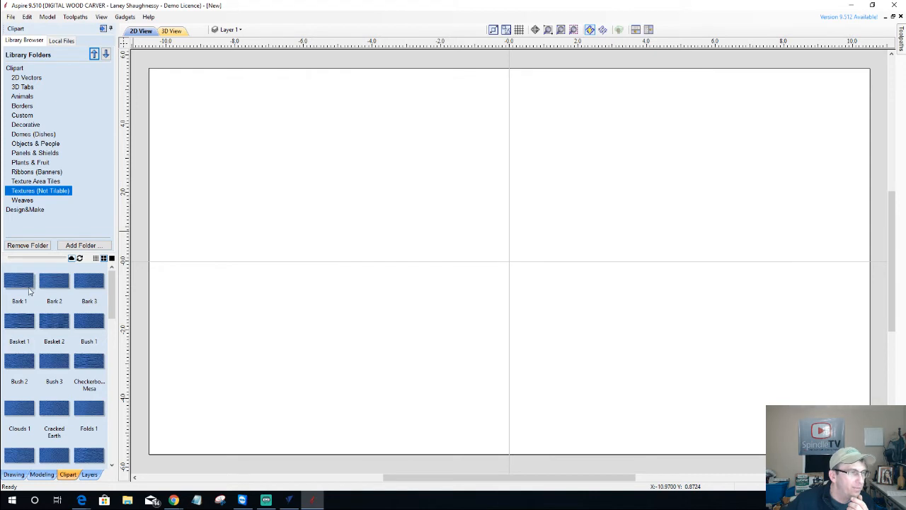
Place the Bark 1 texture on the job, reposition it, then delete it
left_click_drag(15, 285, 525, 316)
scroll(533, 291, "down", 5)
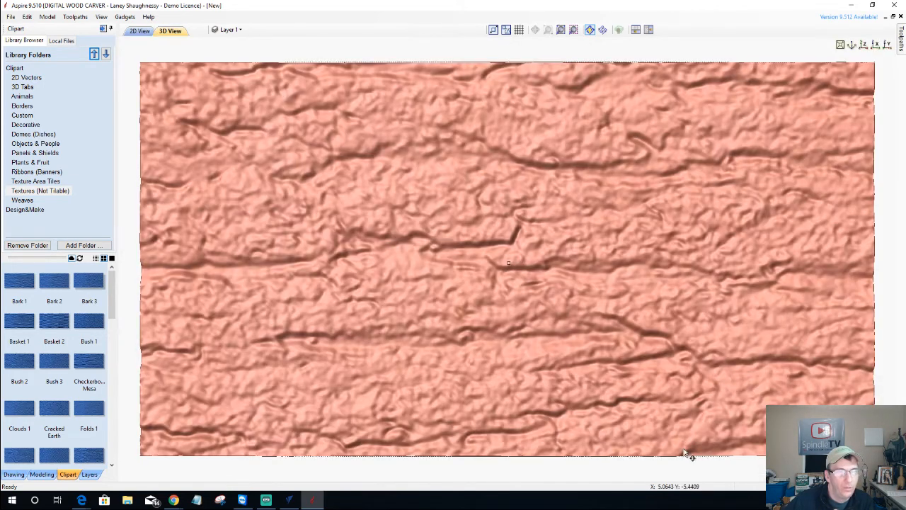
scroll(592, 365, "down", 2)
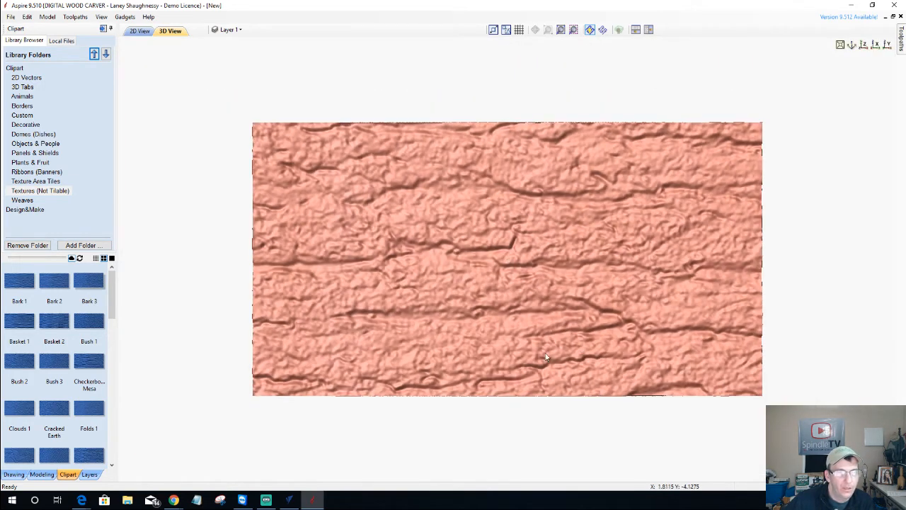
left_click_drag(547, 357, 505, 281)
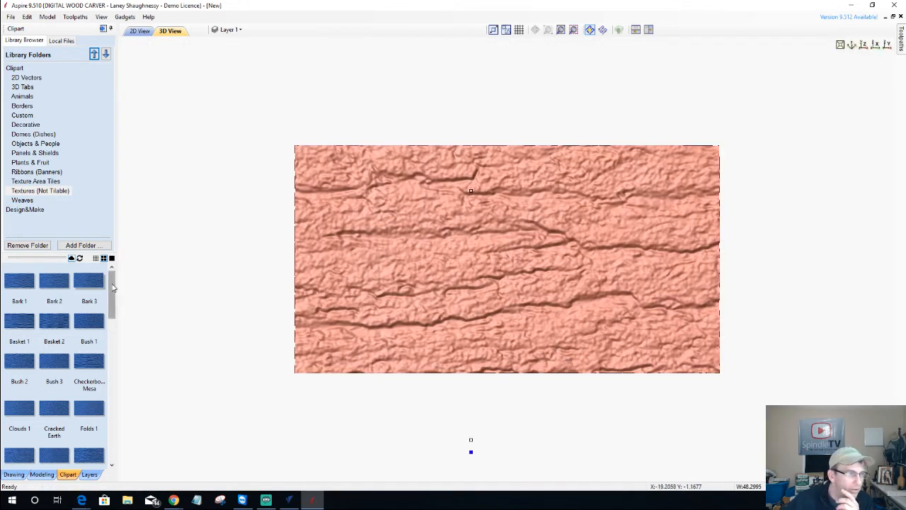
left_click_drag(112, 301, 113, 444)
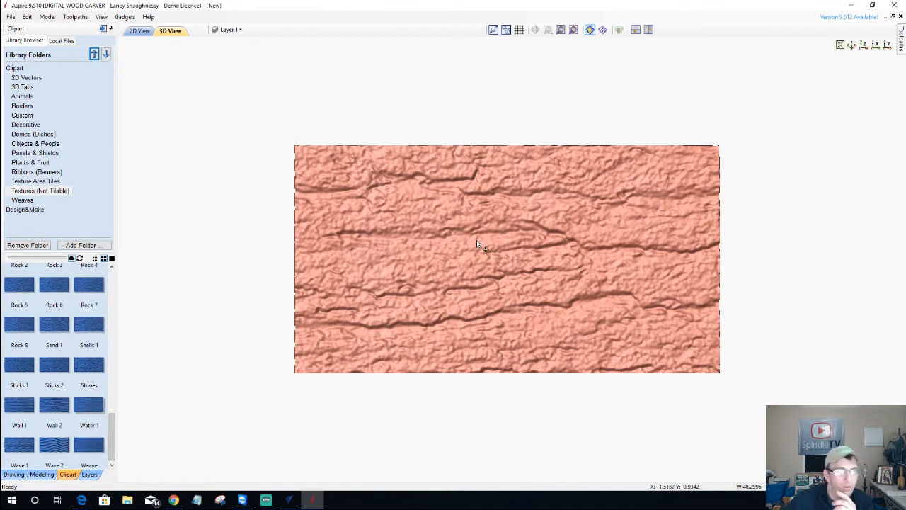
key("Delete")
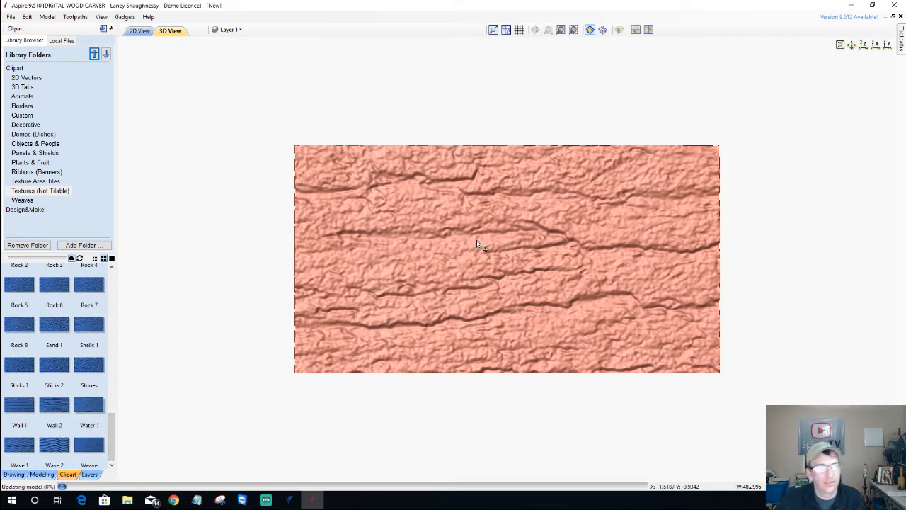
Add the Water 1 texture to the model and centre it on the board
double_click(91, 412)
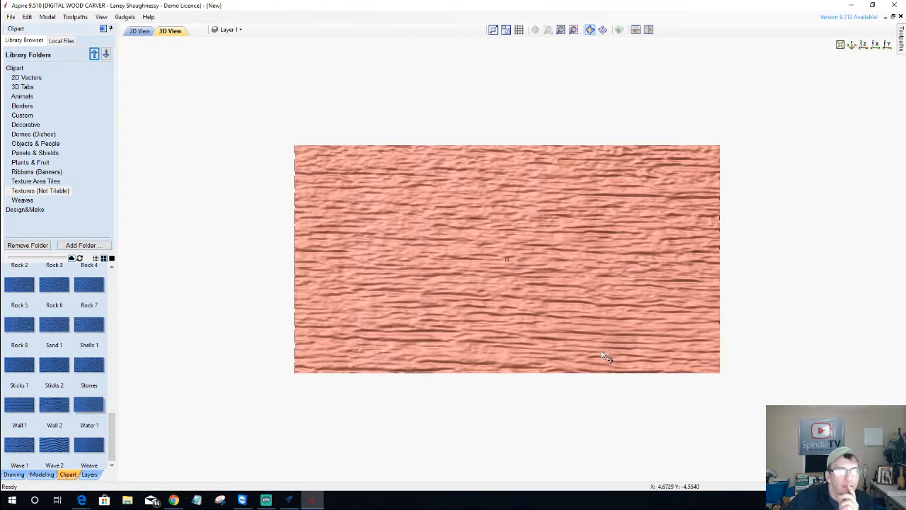
double_click(598, 349)
left_click_drag(602, 351, 597, 345)
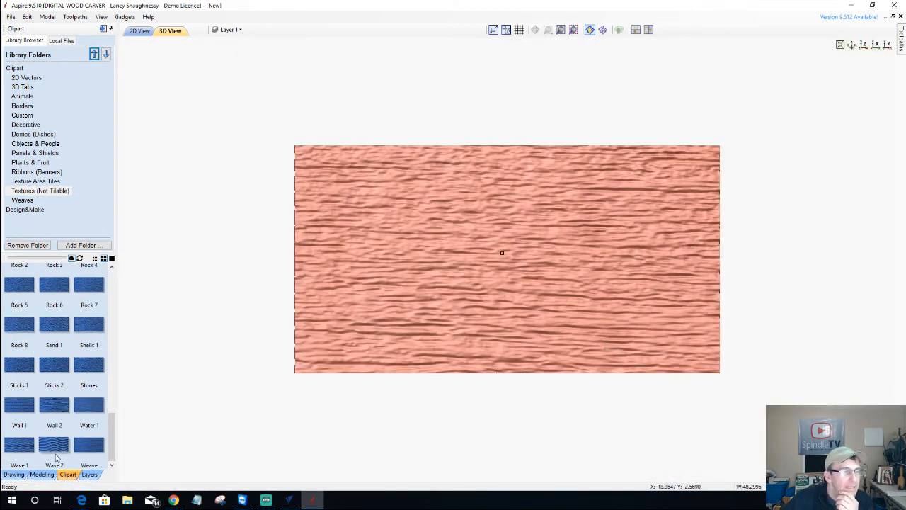
left_click(42, 473)
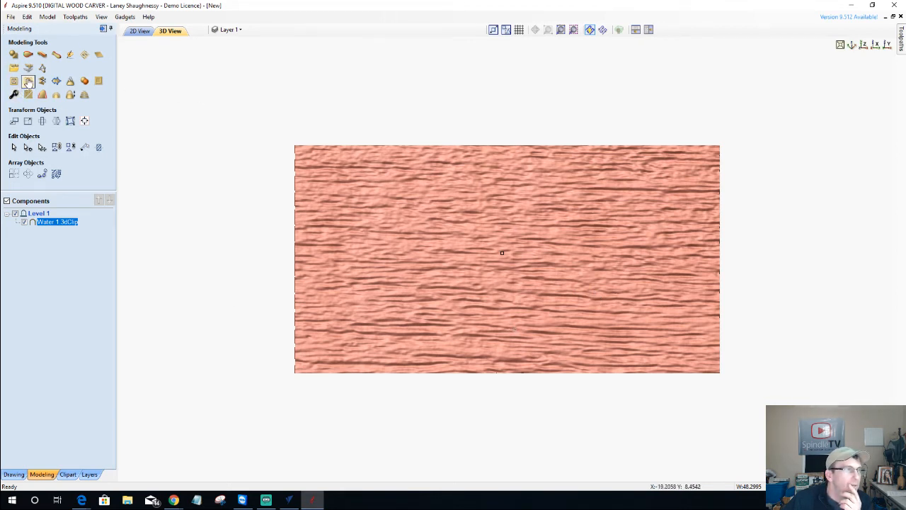
left_click(14, 474)
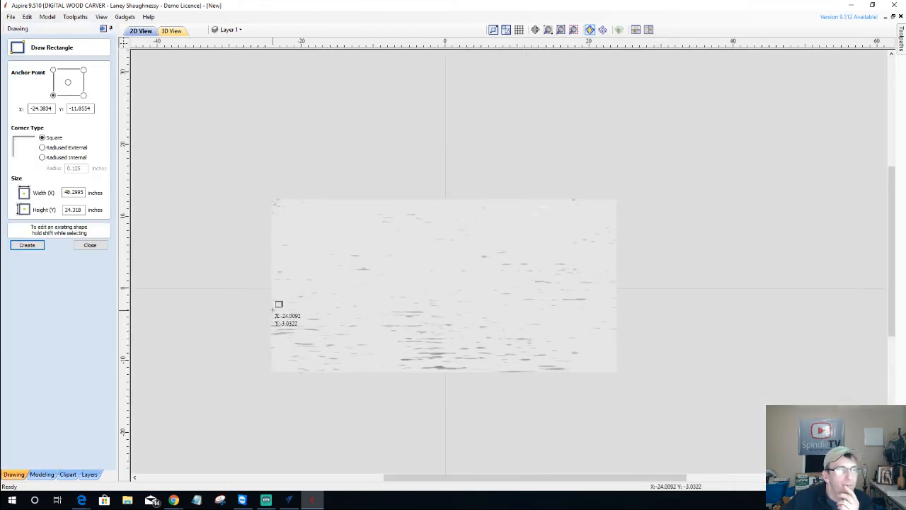
Draw a rectangle over the lower water texture, raise its top-right node 4.5 inches, and select it
left_click_drag(380, 313, 617, 370)
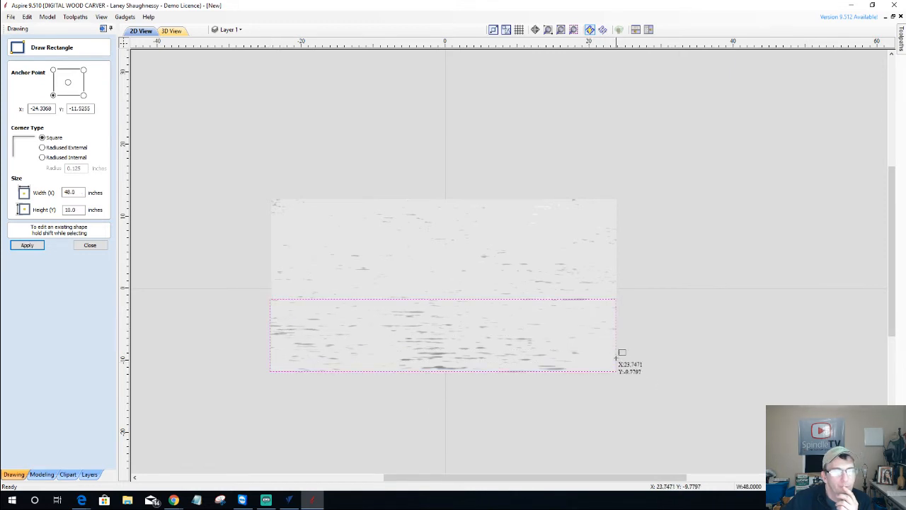
left_click(90, 246)
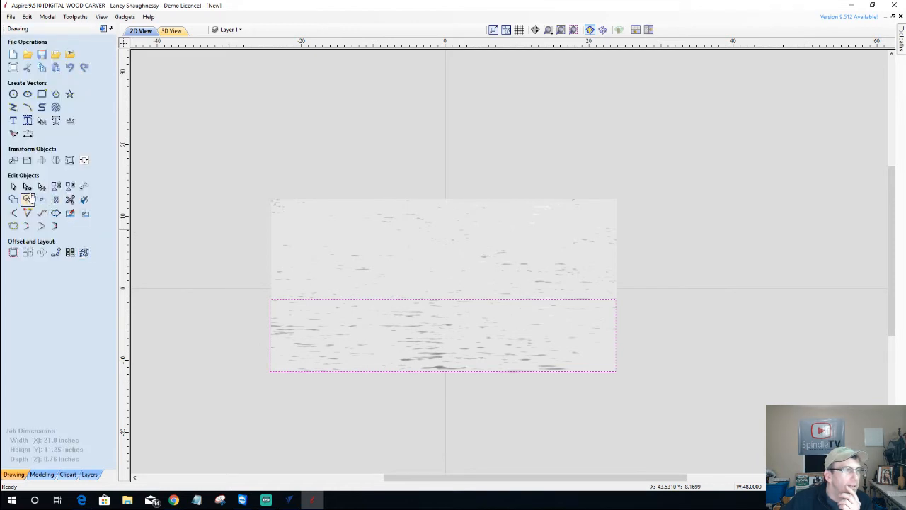
left_click(27, 186)
left_click_drag(615, 300, 616, 268)
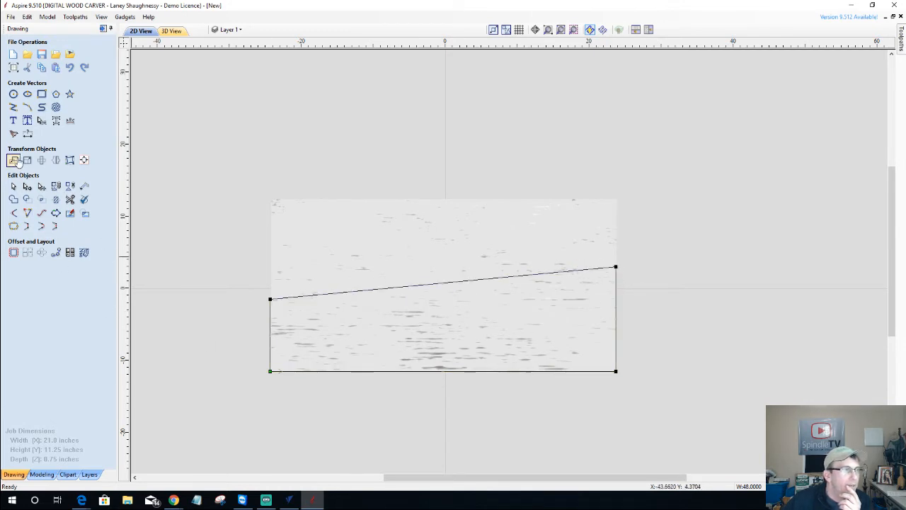
left_click(14, 187)
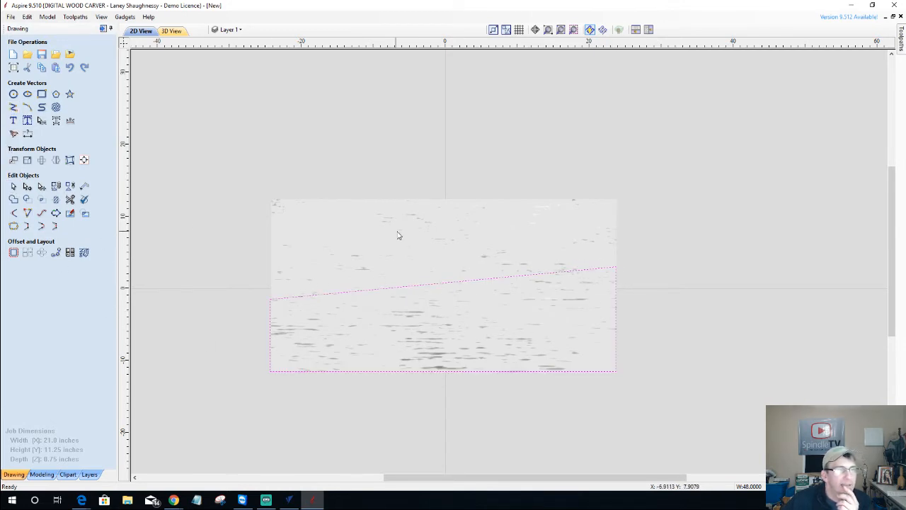
left_click(420, 267)
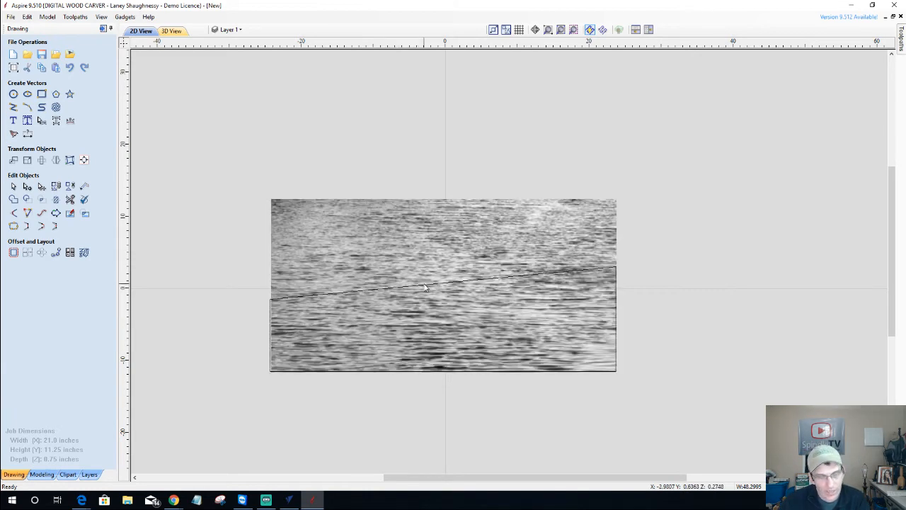
left_click(429, 286)
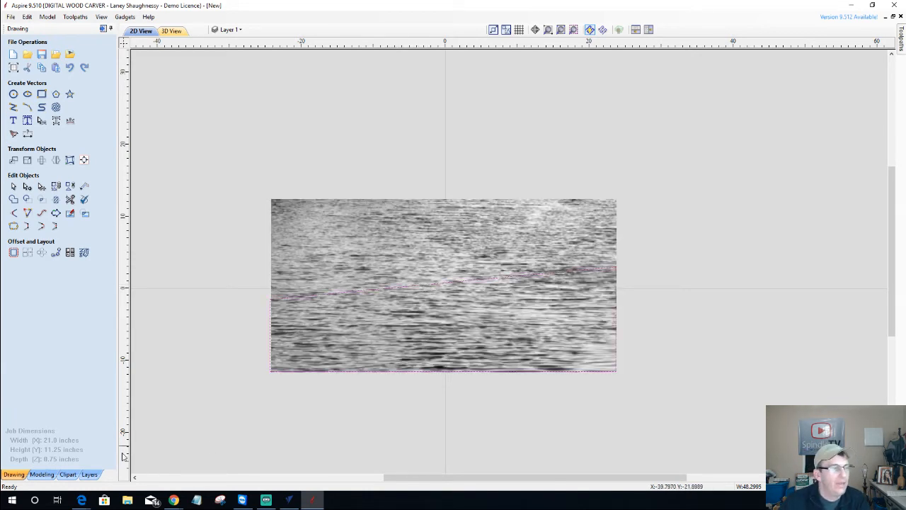
left_click(42, 475)
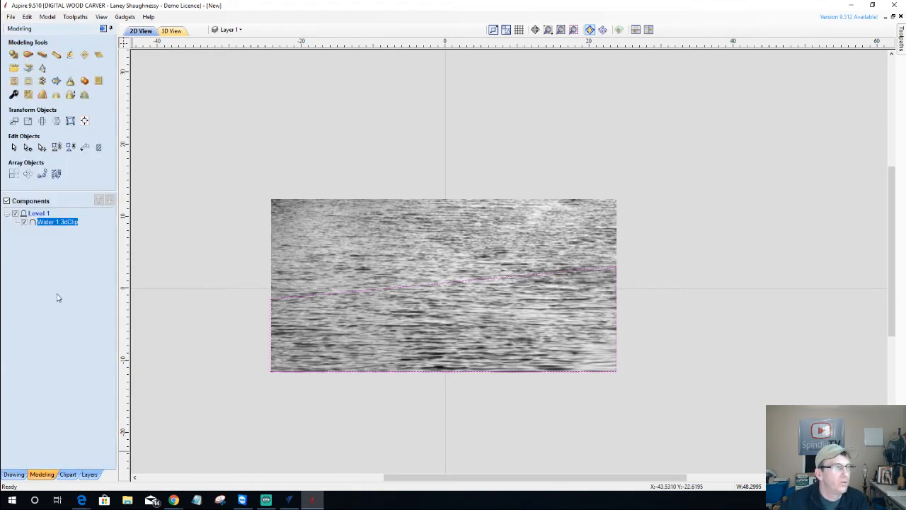
Clear the water texture outside the sloped vector and inspect the trimmed relief in 3D
left_click(26, 82)
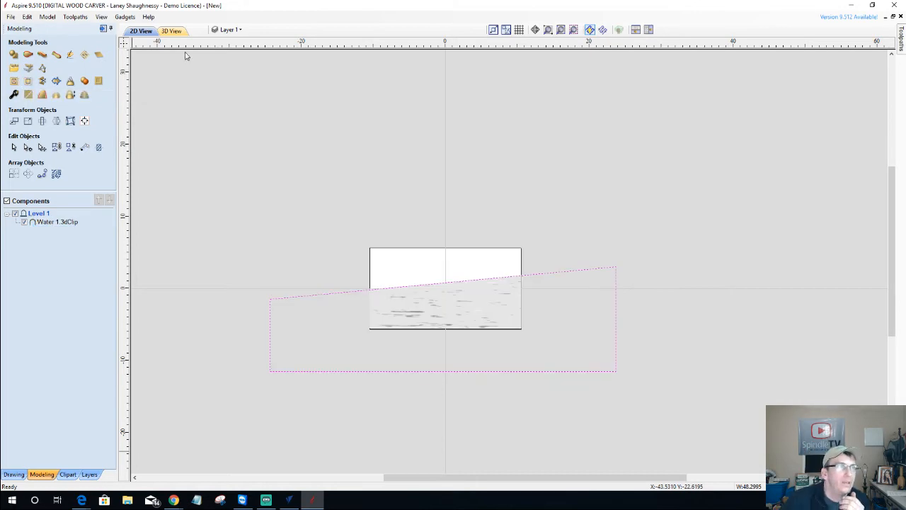
left_click(177, 31)
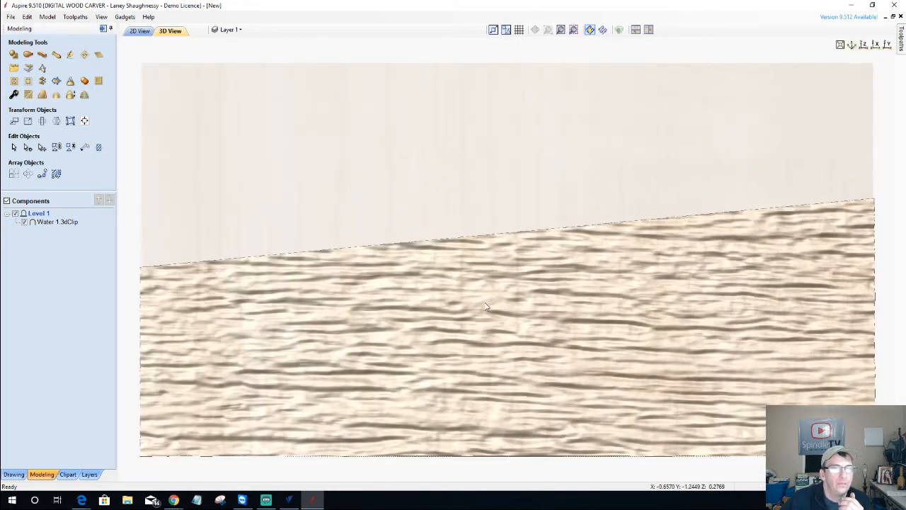
scroll(487, 307, "down", 3)
left_click_drag(586, 354, 566, 286)
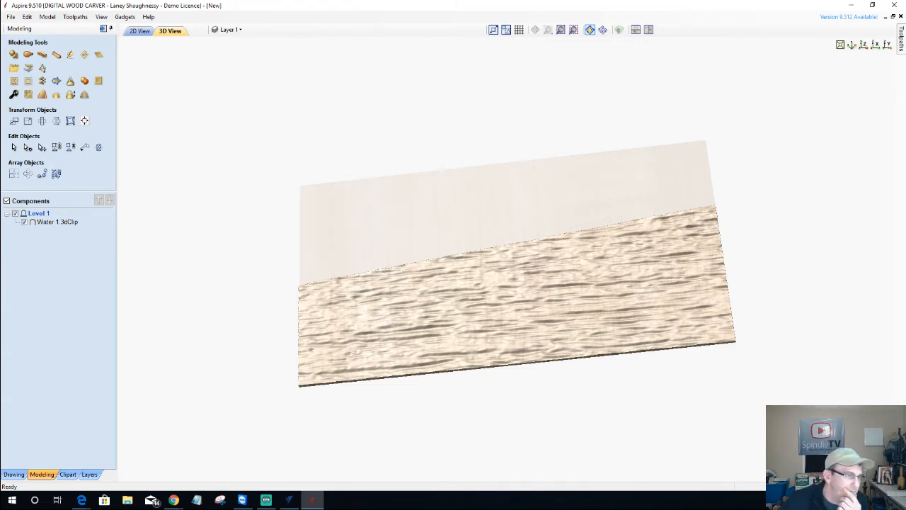
mouse_move(170, 501)
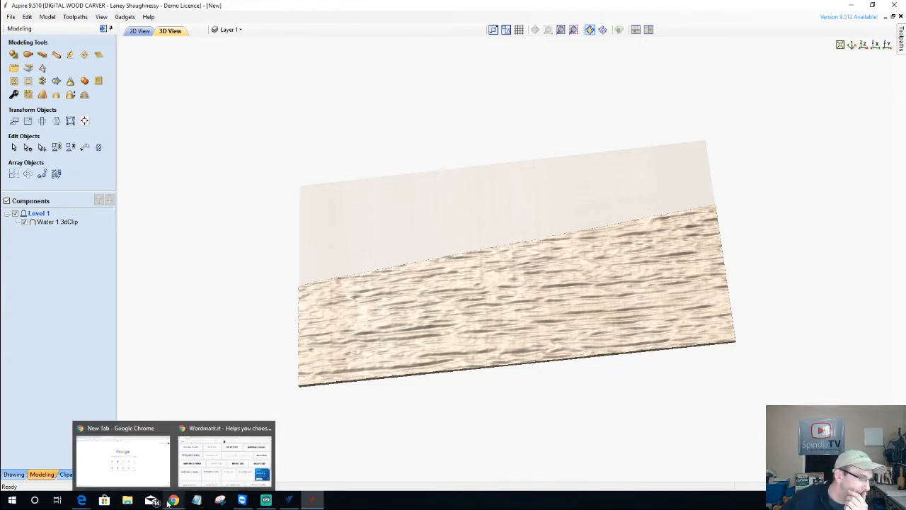
left_click(289, 500)
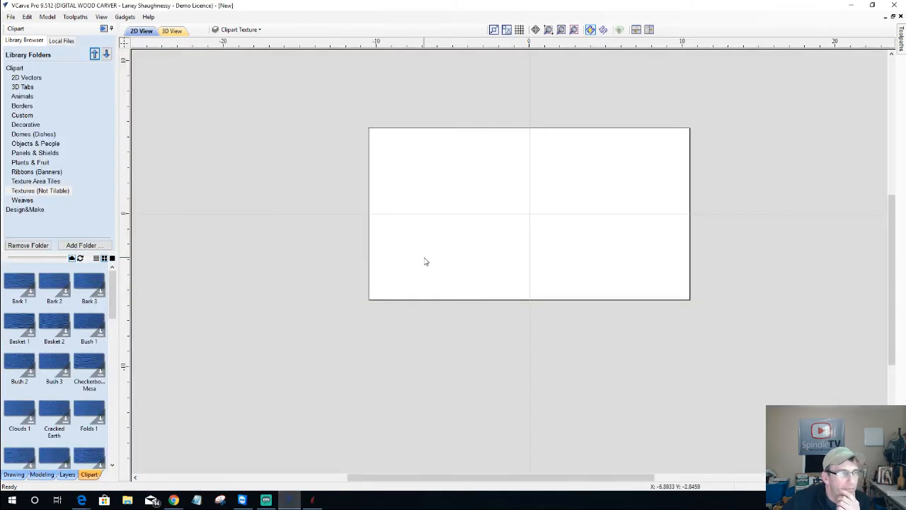
Turn on the sign design layer in VCarve Pro, select all its vectors and copy them
left_click(288, 501)
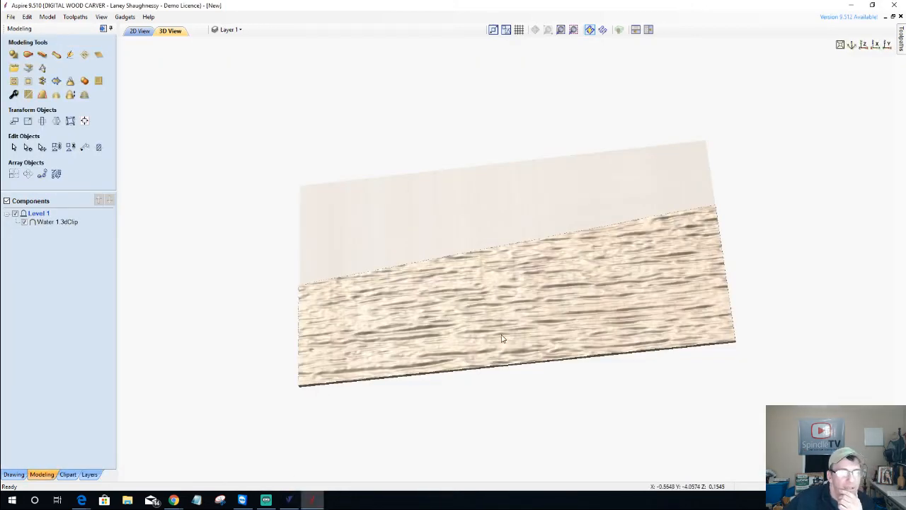
left_click_drag(501, 335, 488, 305)
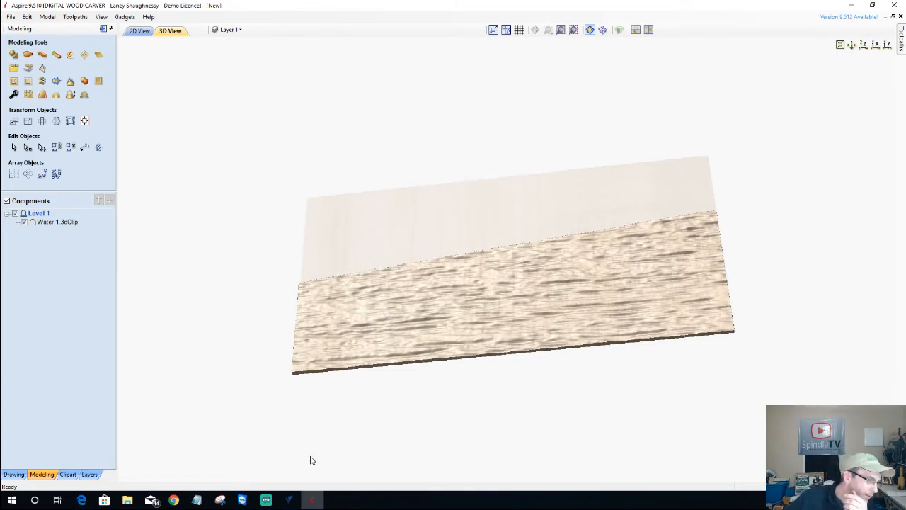
left_click(288, 500)
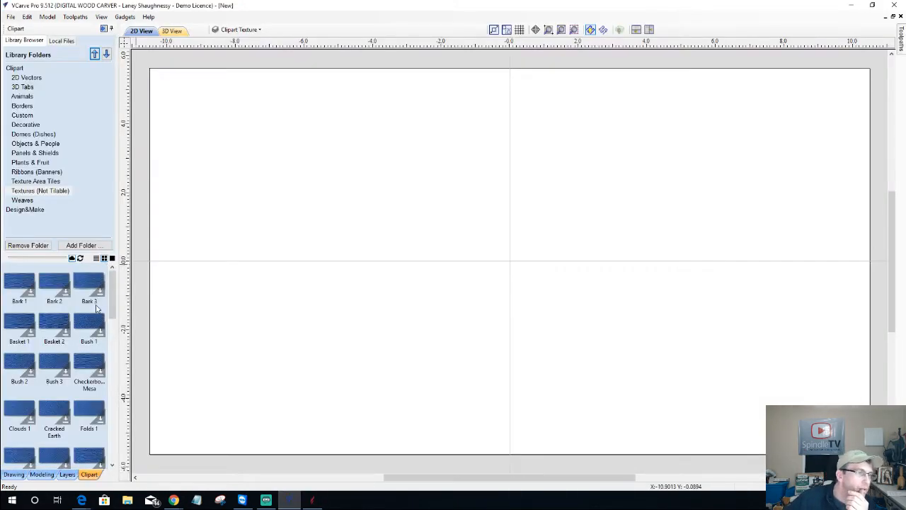
left_click(228, 31)
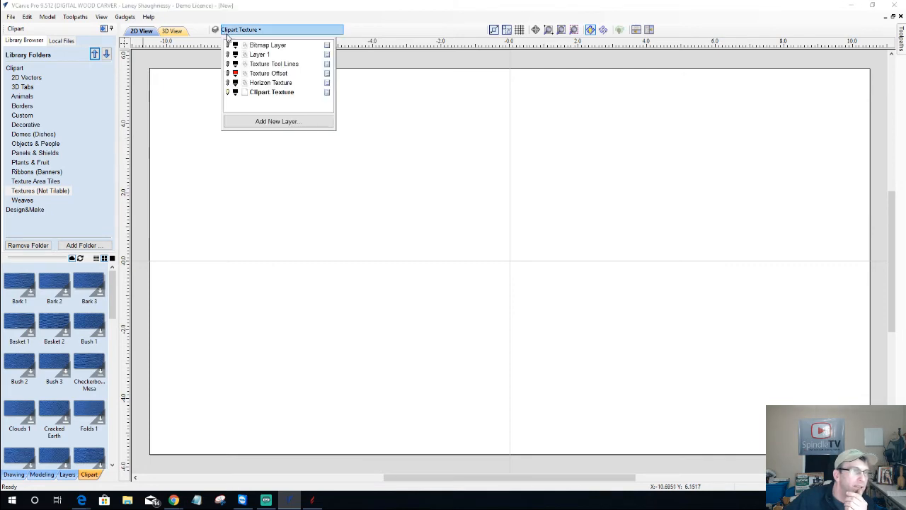
left_click(228, 55)
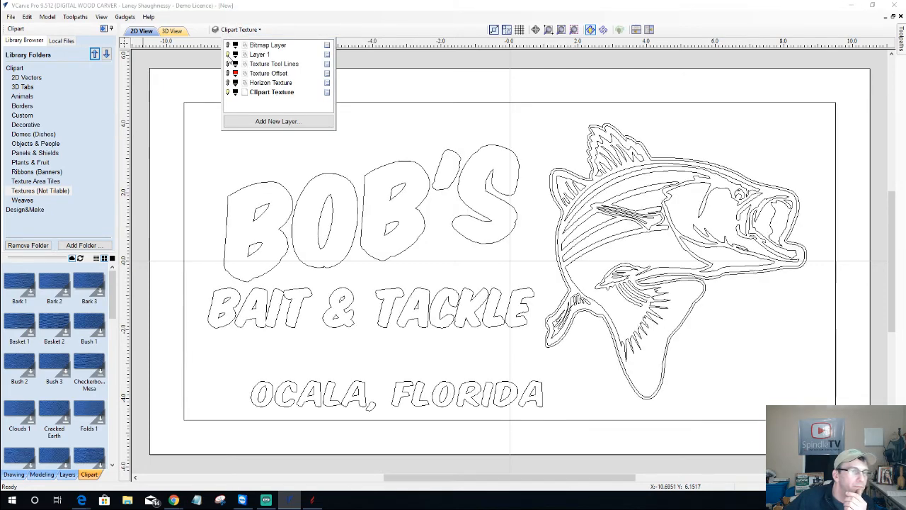
scroll(386, 287, "down", 2)
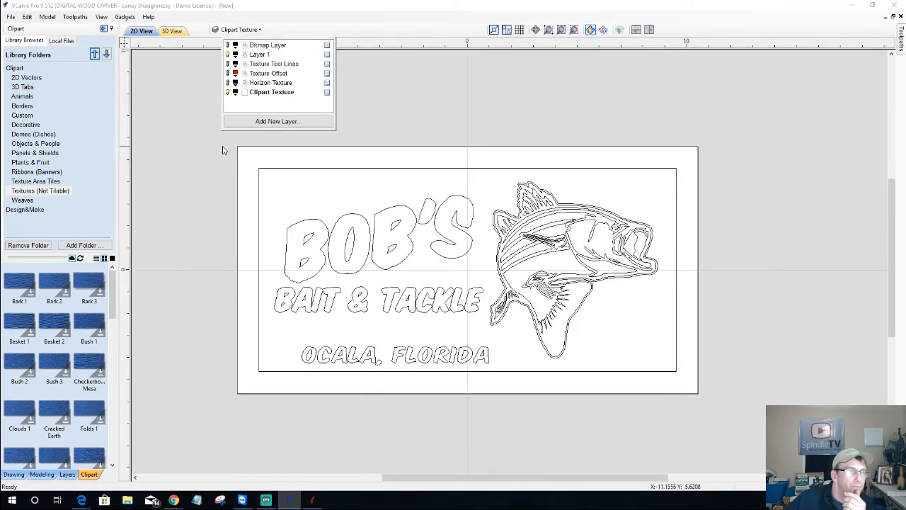
left_click_drag(222, 147, 686, 385)
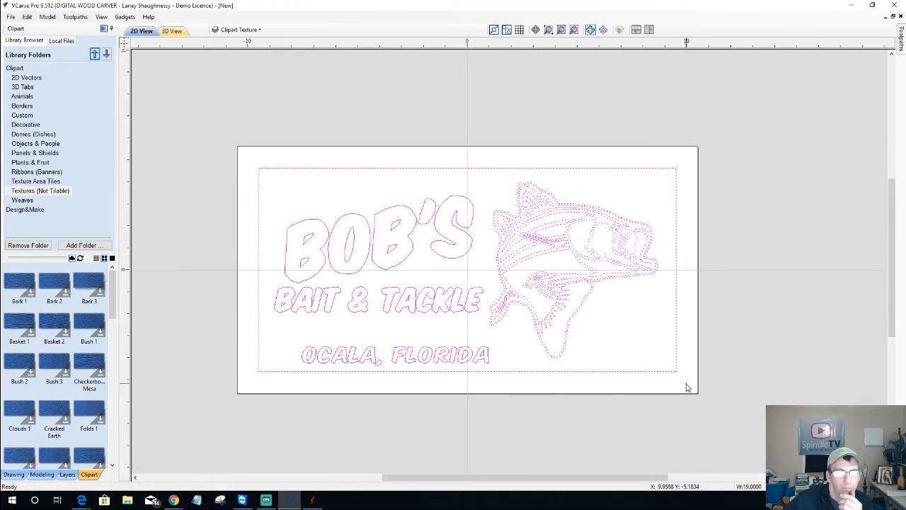
right_click(457, 232)
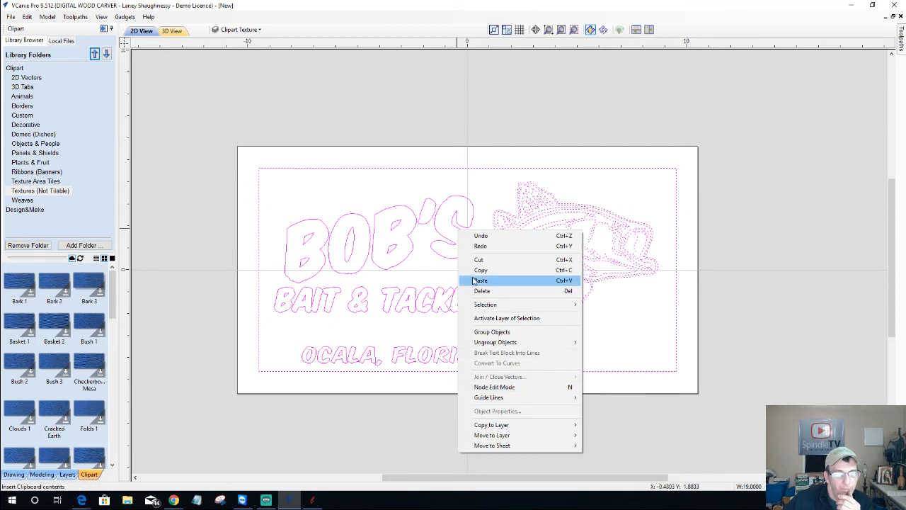
left_click(478, 271)
Try pasting the copied sign vectors into the Aspire job in the 2D view
left_click(304, 503)
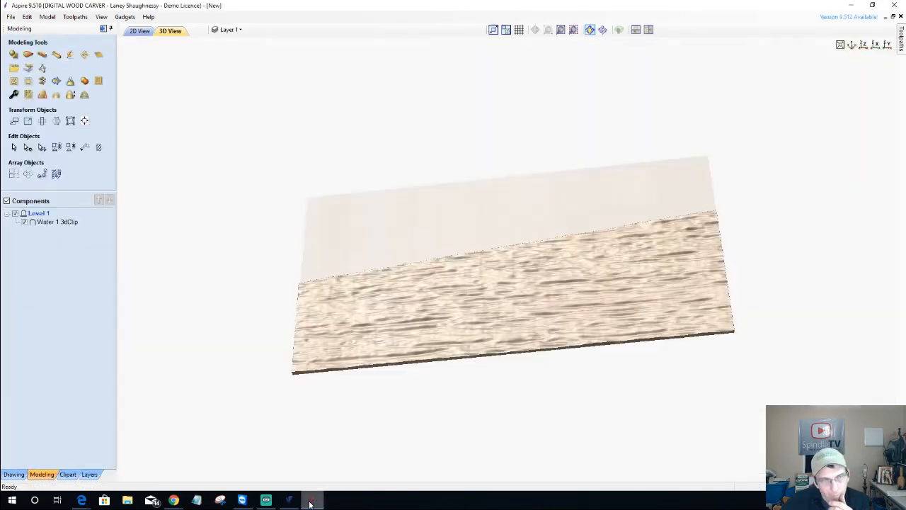
left_click(139, 31)
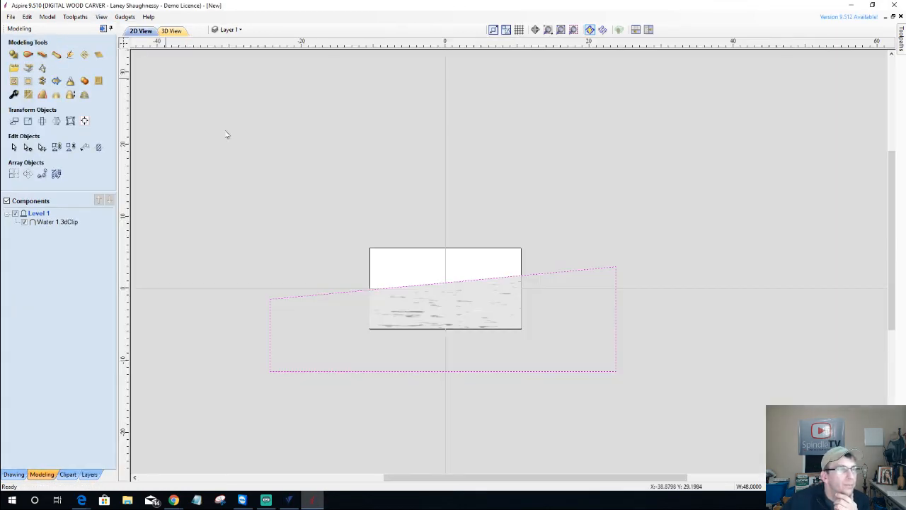
right_click(428, 267)
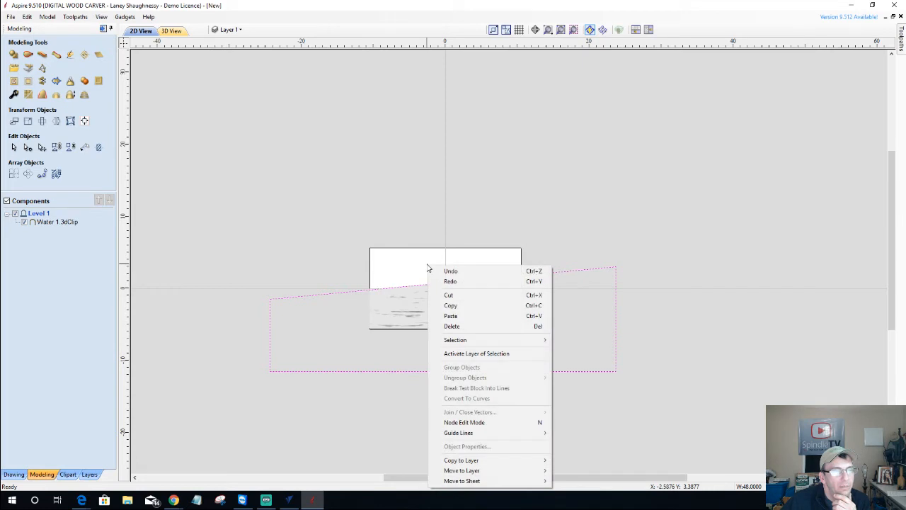
left_click(447, 317)
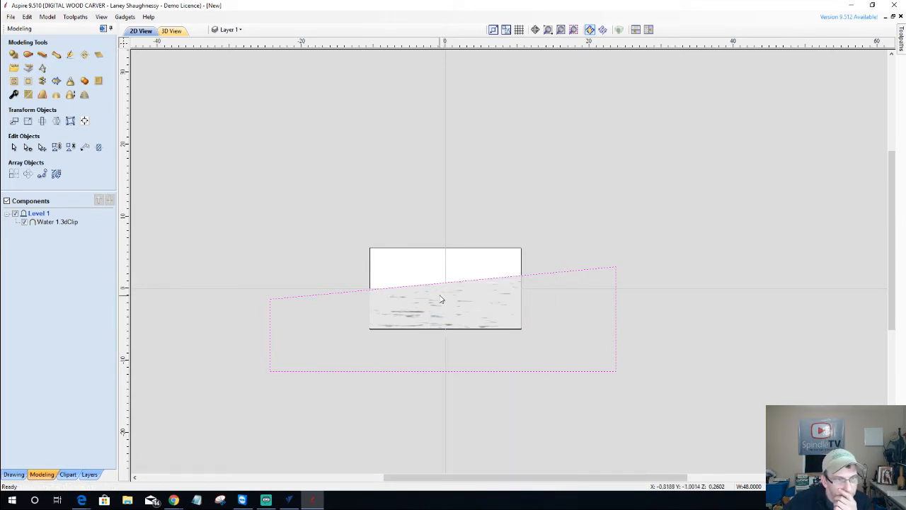
left_click(239, 30)
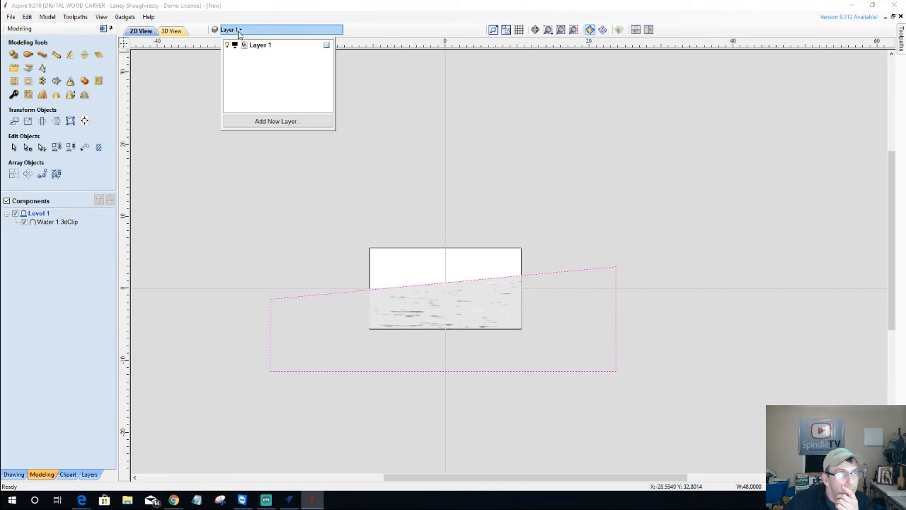
left_click(26, 17)
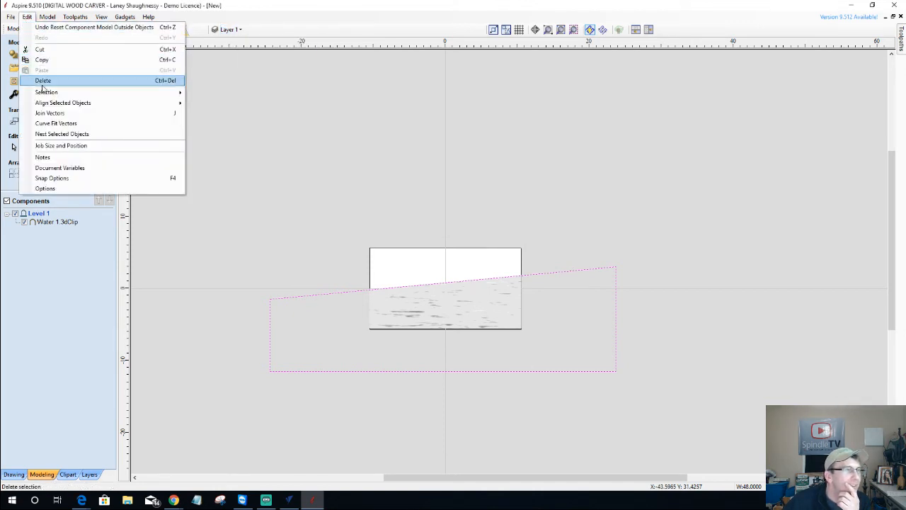
right_click(437, 61)
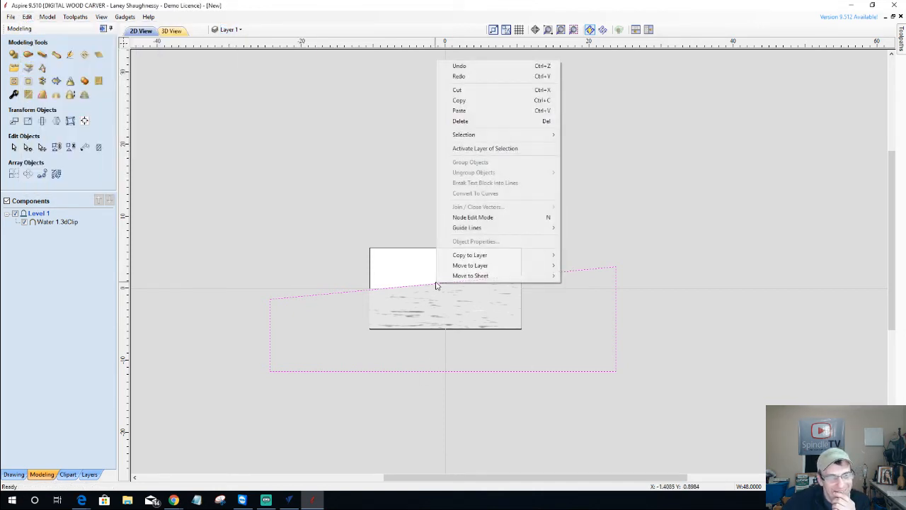
left_click(449, 114)
scroll(500, 395, "down", 1)
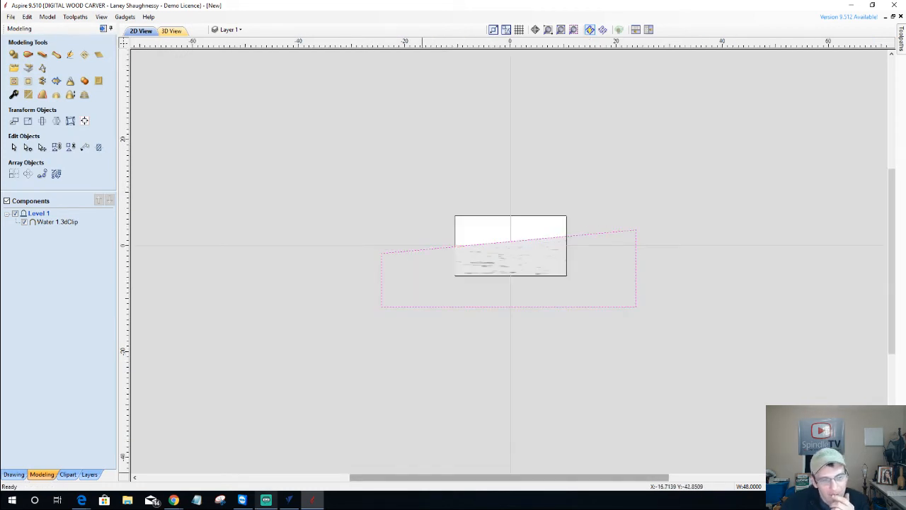
mouse_move(296, 504)
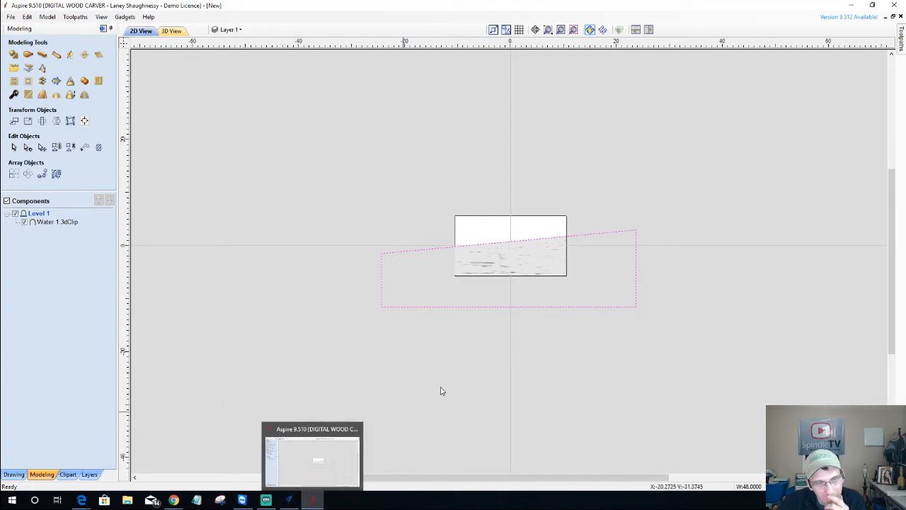
Select the Water 1.3dClip component and the slanted boundary vector, then clear the selection
left_click(562, 283)
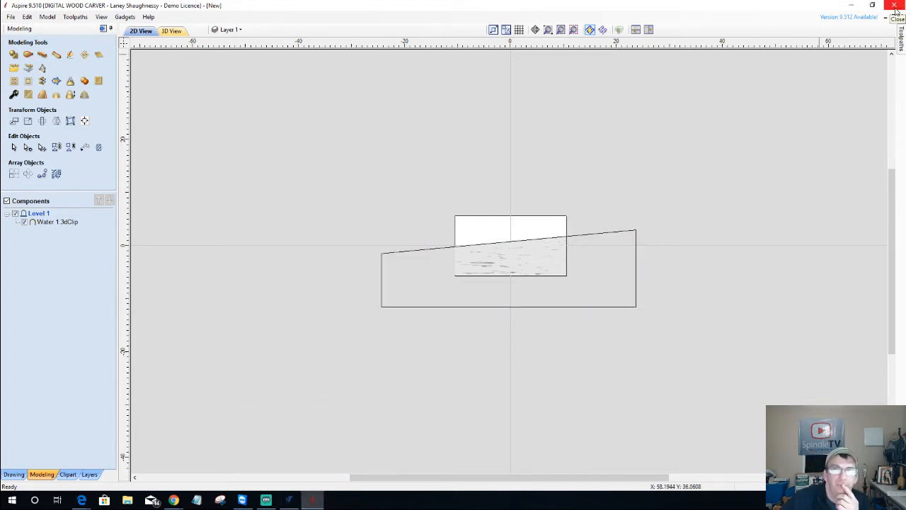
scroll(505, 259, "up", 4)
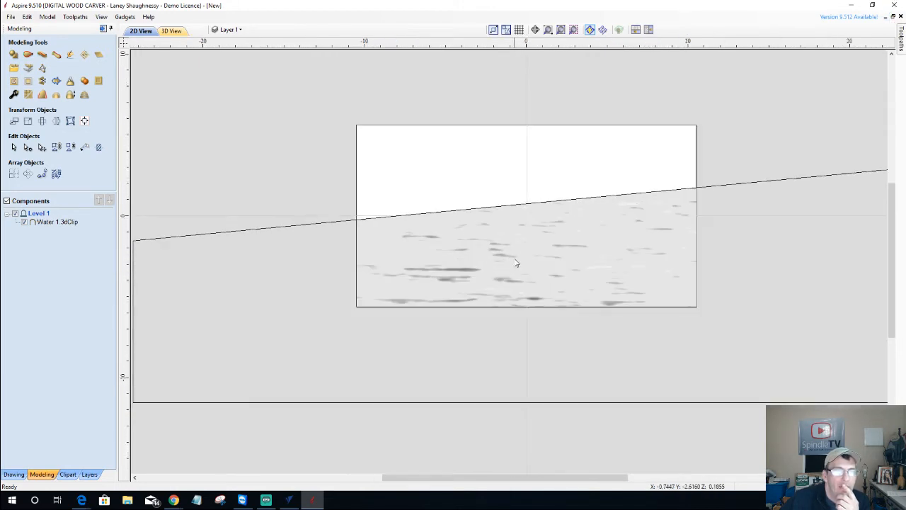
left_click(516, 298)
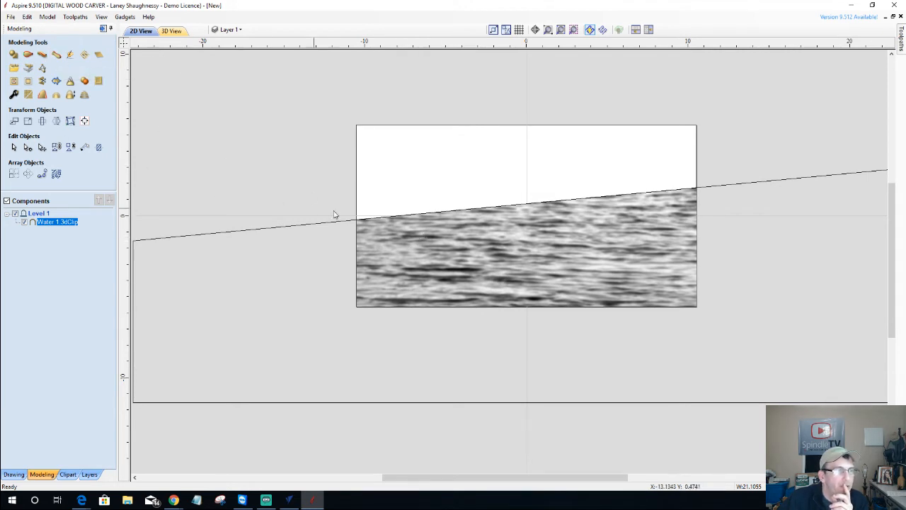
left_click(316, 227)
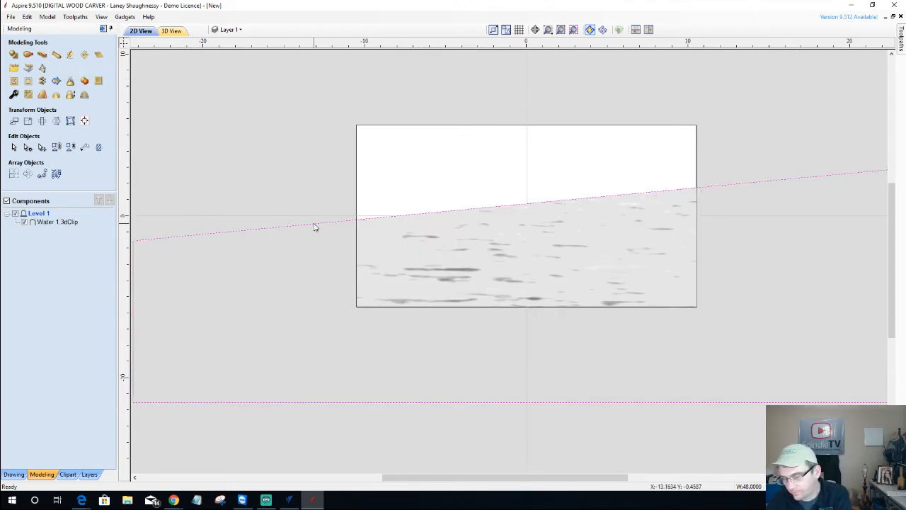
key("Escape")
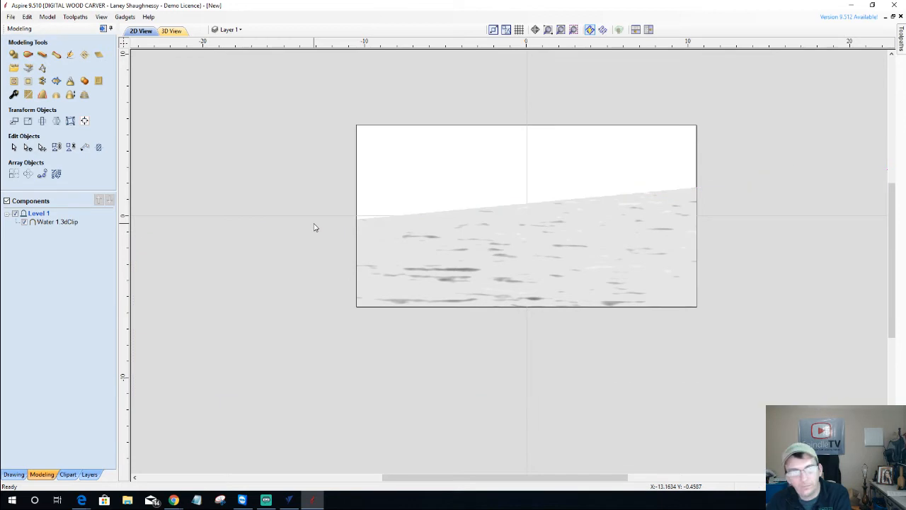
left_click(289, 502)
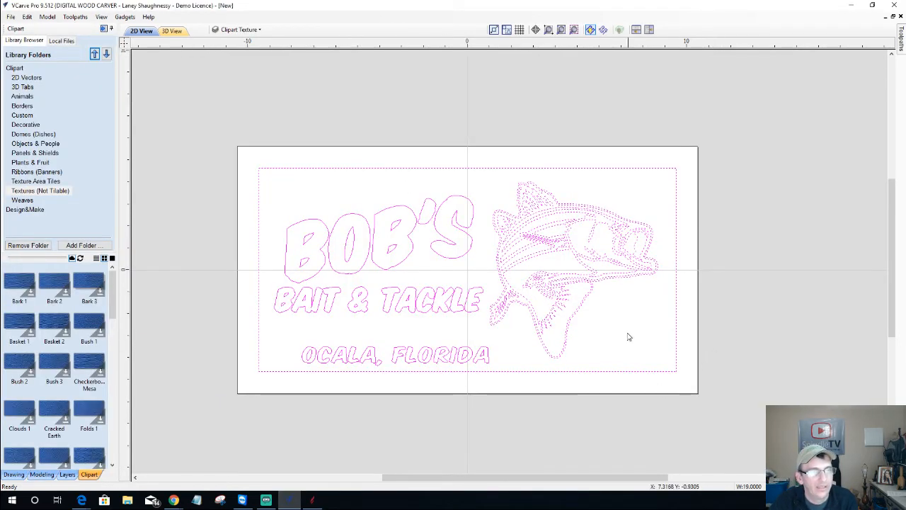
Export the selected sign vectors from VCarve Pro as a DXF named 'Fishing Design'
left_click(10, 16)
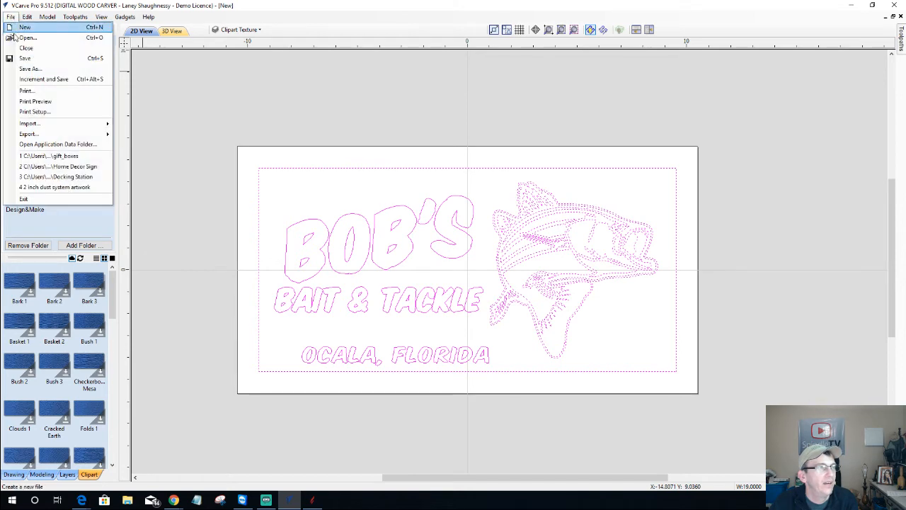
mouse_move(63, 134)
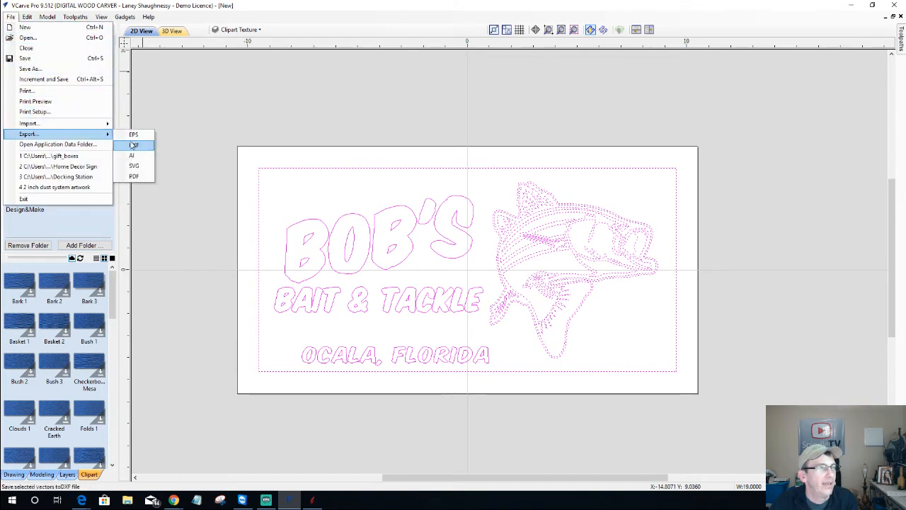
left_click(137, 145)
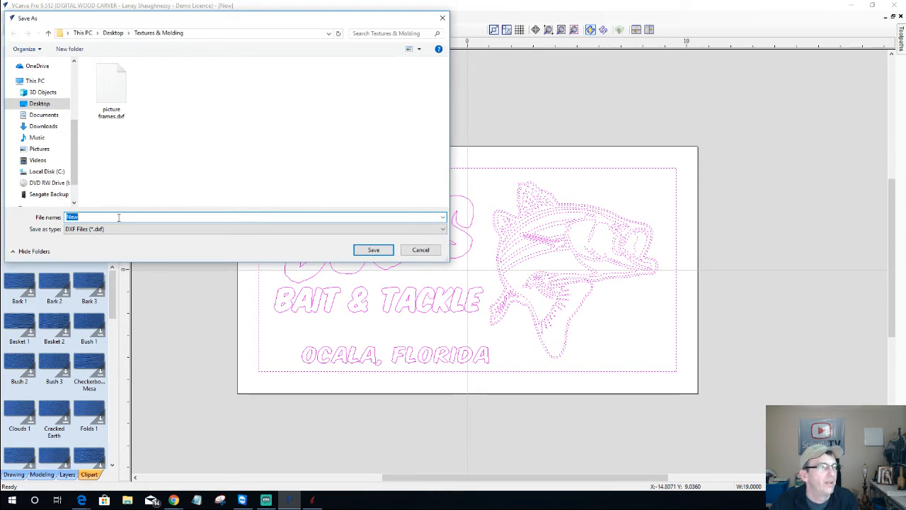
type("Fishing Design")
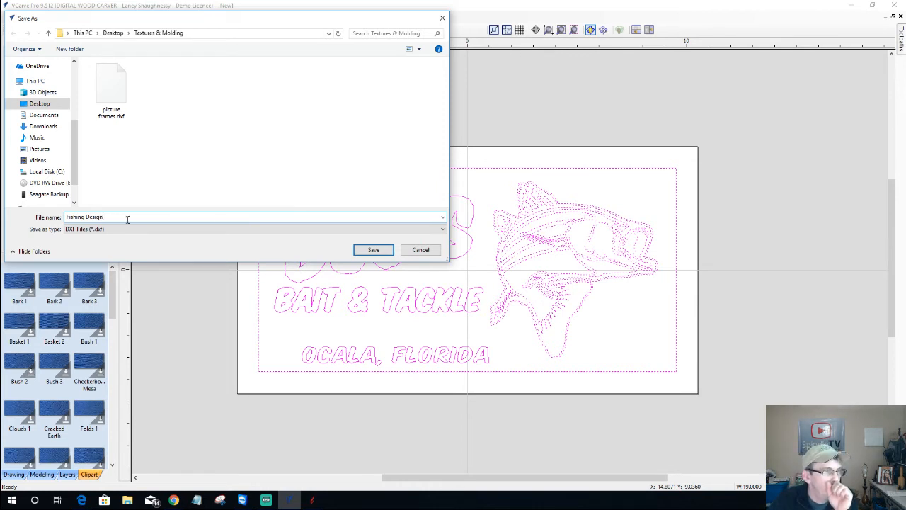
left_click(373, 250)
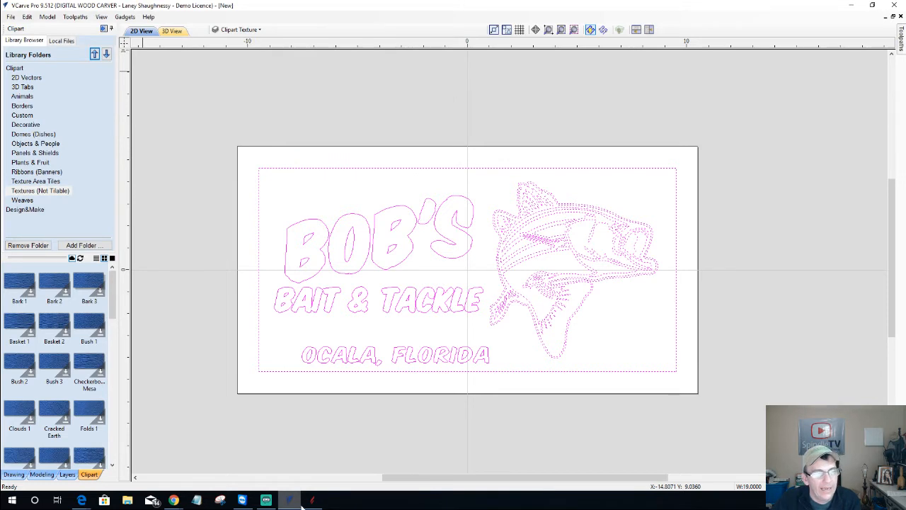
left_click(312, 500)
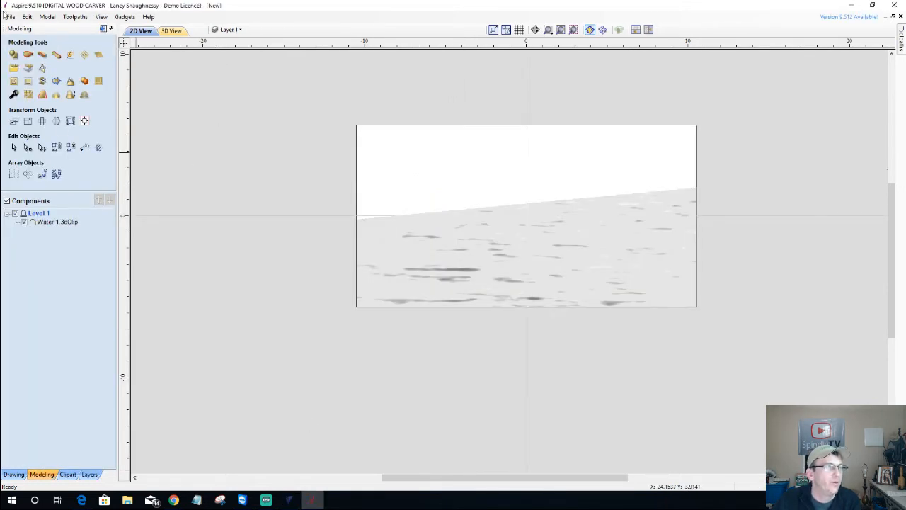
Import Fishing Design.dxf from the Desktop's Textures & Molding folder
left_click(14, 475)
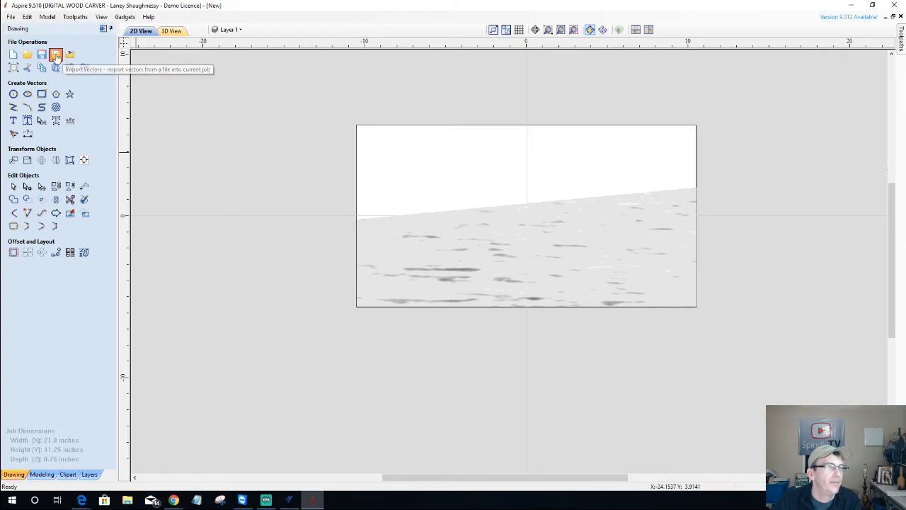
left_click(56, 55)
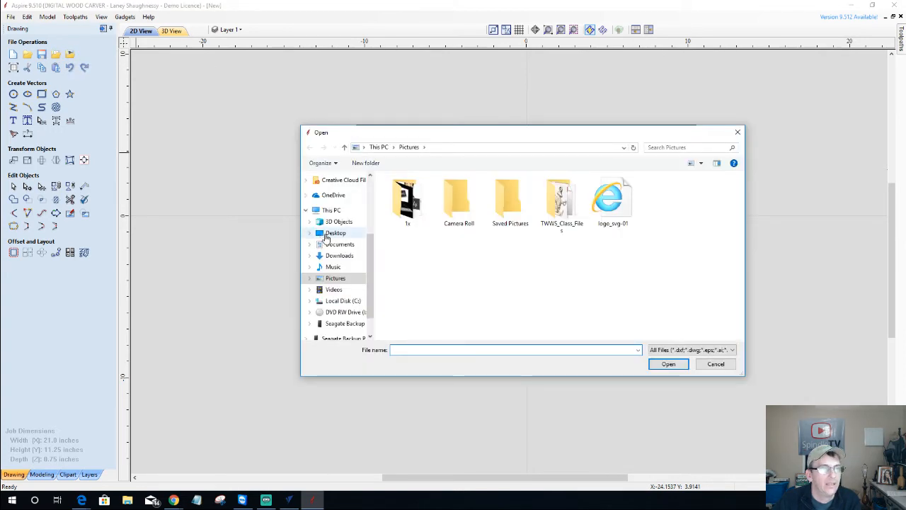
left_click(328, 235)
double_click(509, 279)
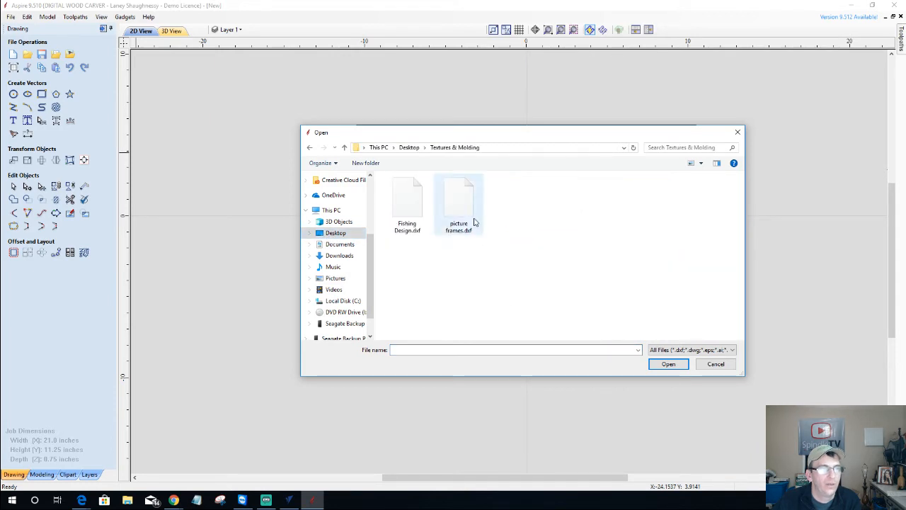
double_click(407, 206)
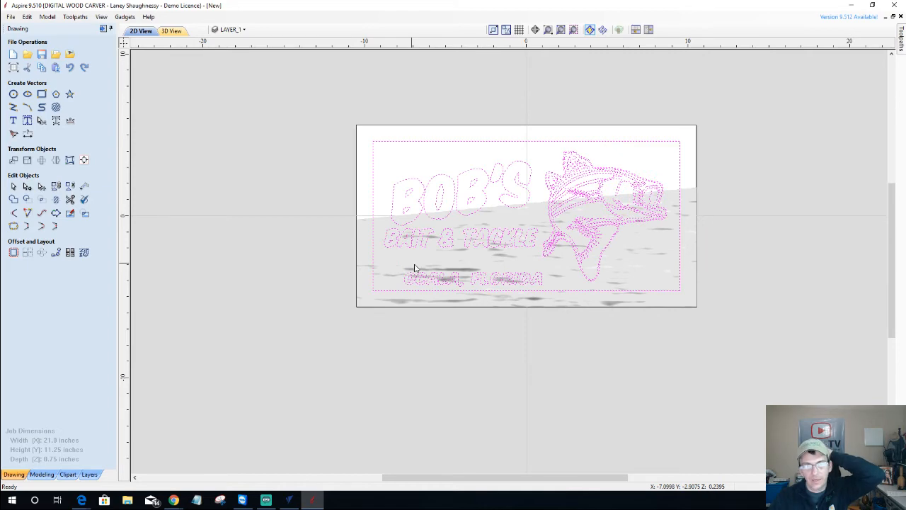
Select the sign's inner border rectangle together with the water texture component
scroll(774, 81, "up", 2)
scroll(751, 136, "down", 2)
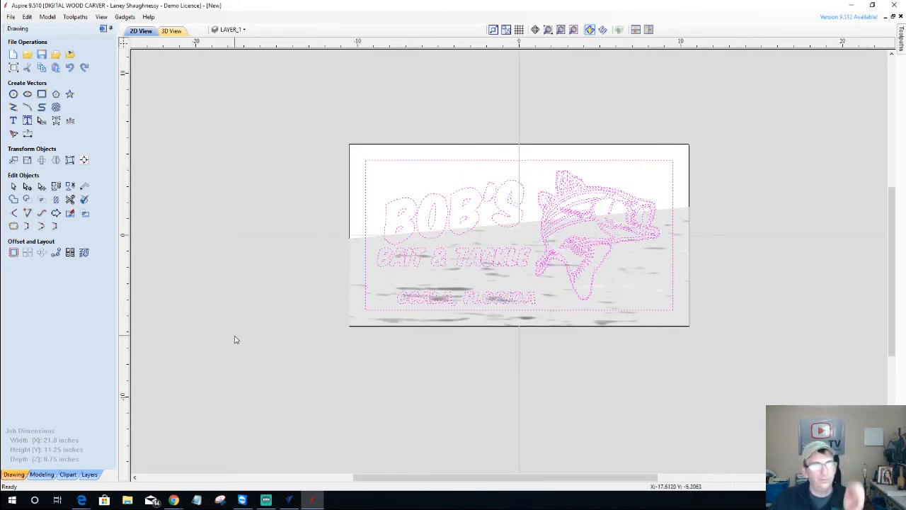
scroll(543, 217, "up", 1)
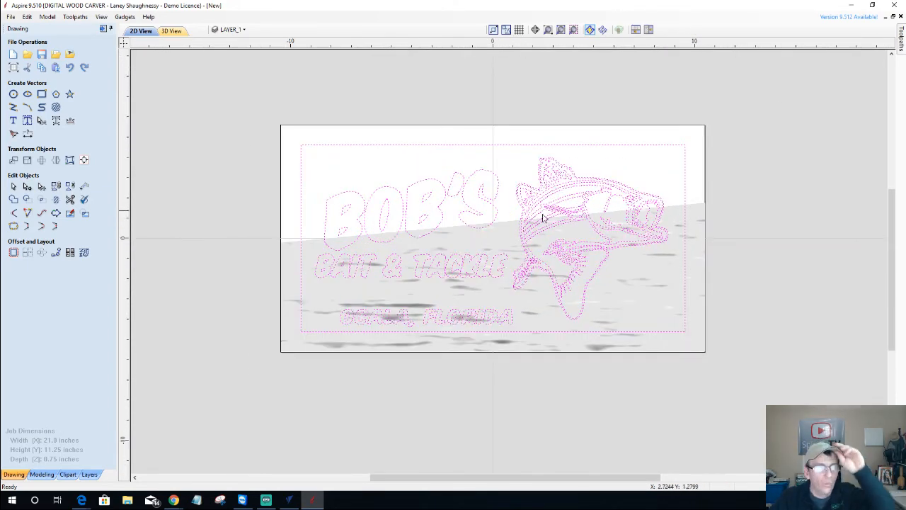
scroll(512, 238, "up", 1)
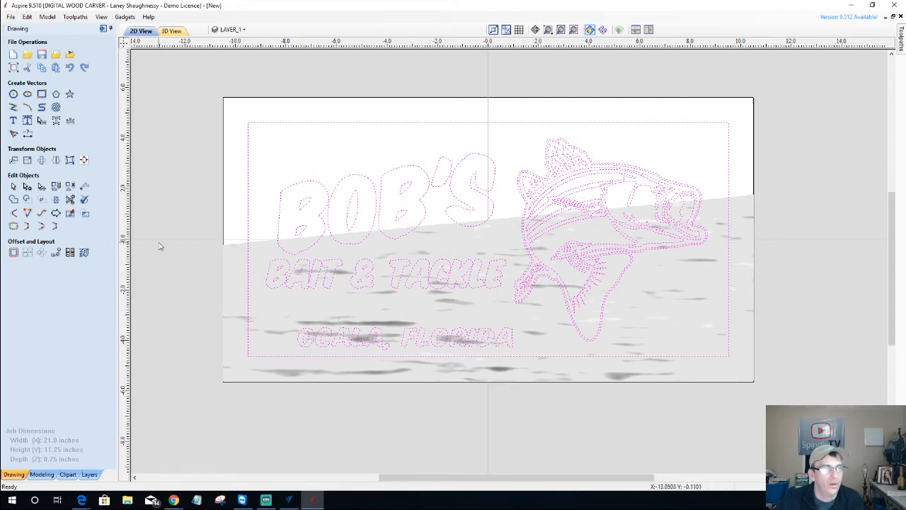
left_click(232, 246)
left_click(248, 239)
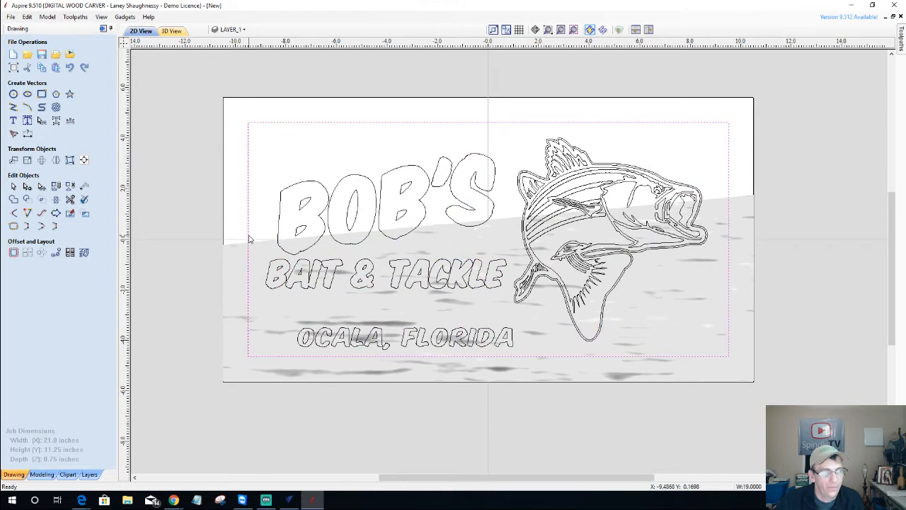
left_click(232, 270, "shift")
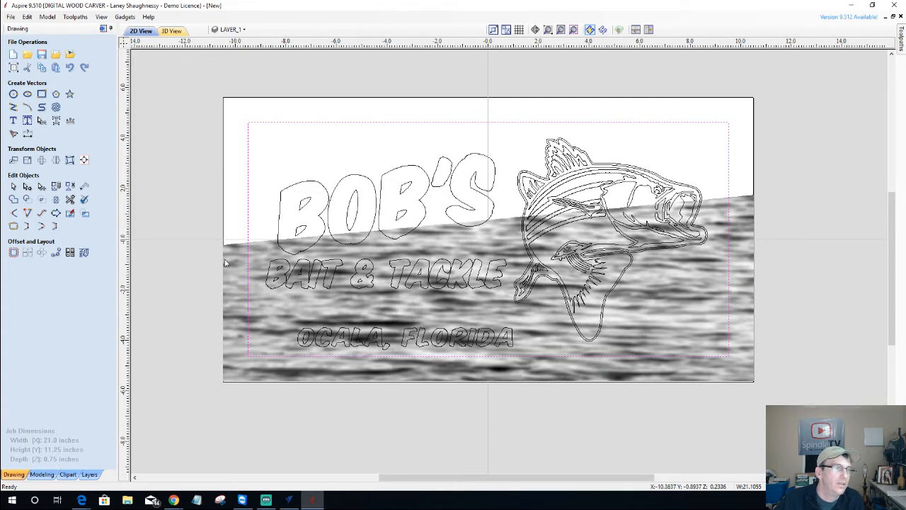
left_click(41, 474)
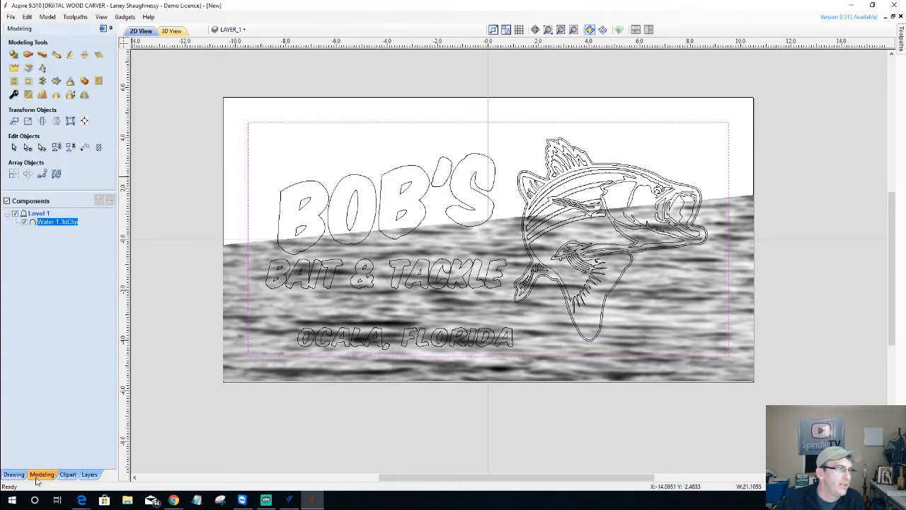
Clip the water texture to the border rectangle, then select all lettering plus the fish outline
left_click(29, 82)
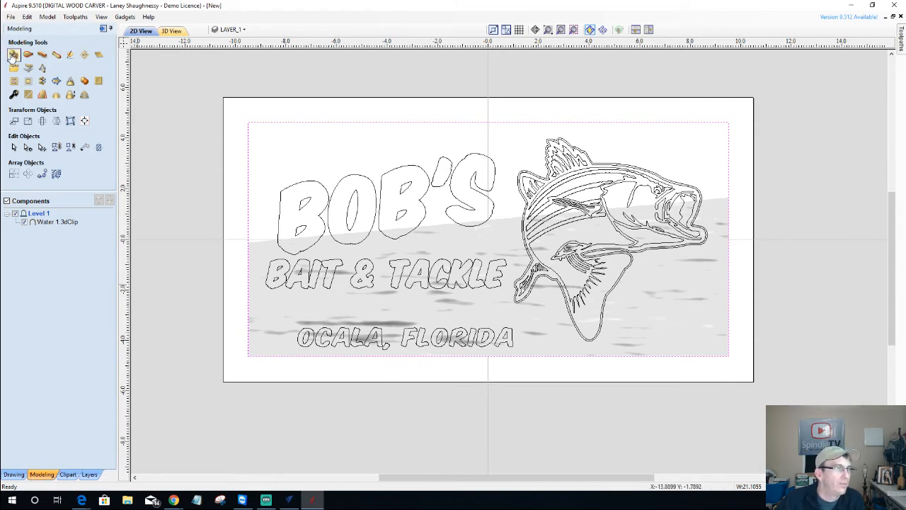
left_click(214, 83)
left_click_drag(194, 122, 524, 376)
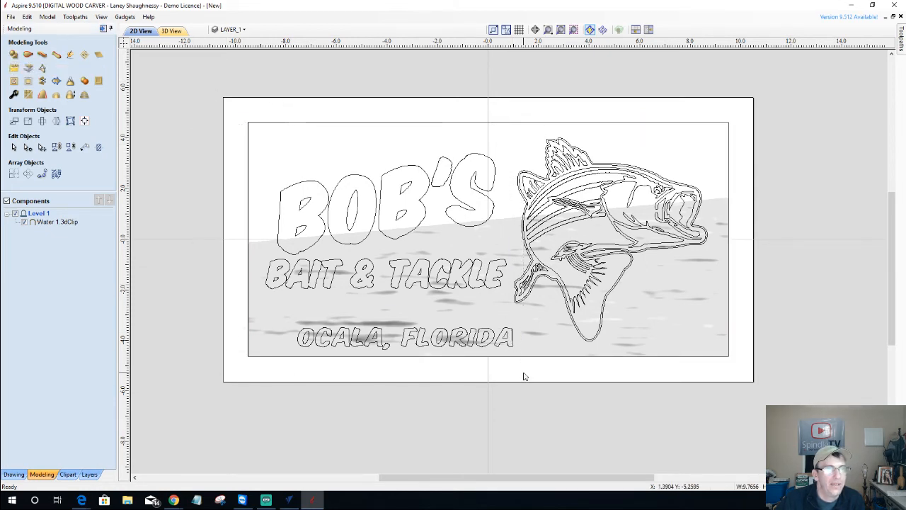
left_click(518, 185, "shift")
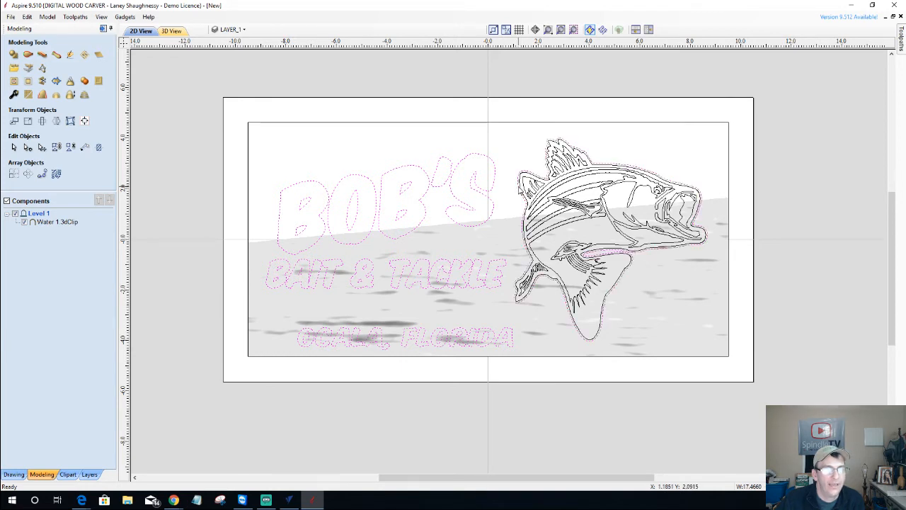
Raise the lettering and fish on a 0.25 inch base limited to 0.0125 inch, with 2D and 3D tiled side by side
left_click(13, 57)
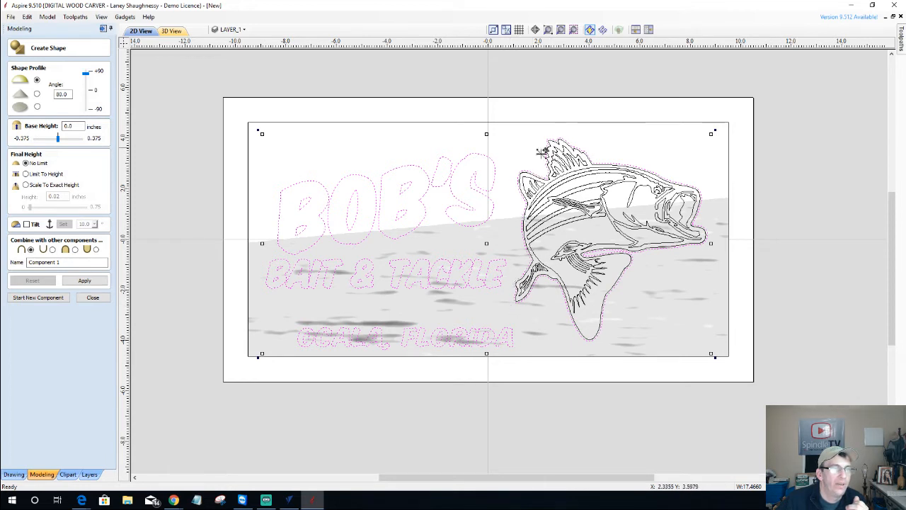
double_click(69, 94)
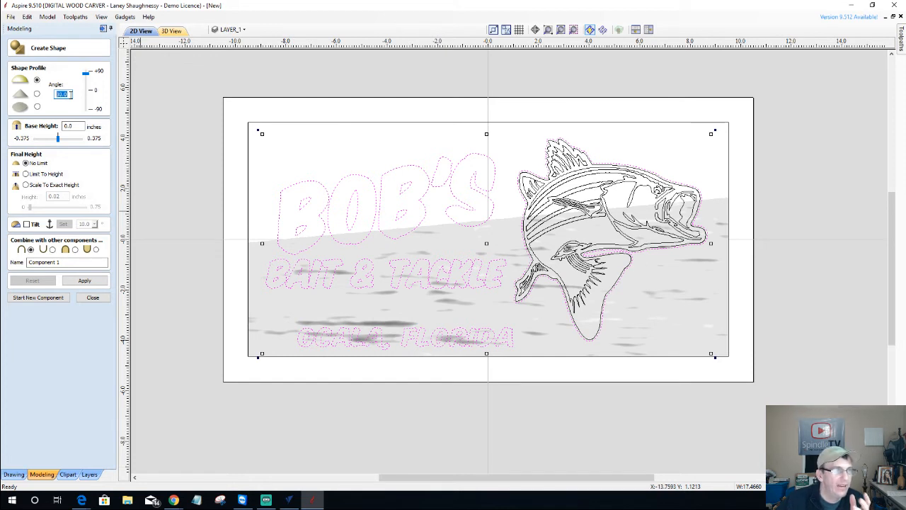
double_click(70, 126)
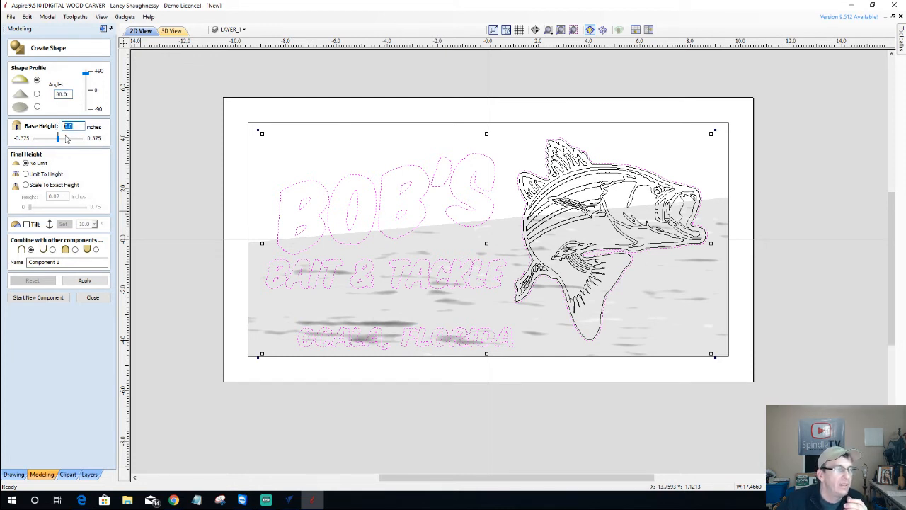
type("1")
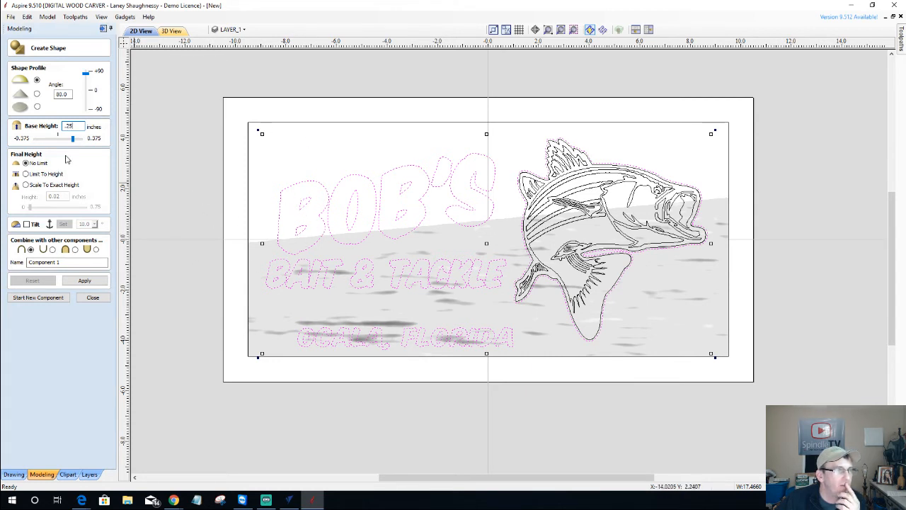
left_click(27, 175)
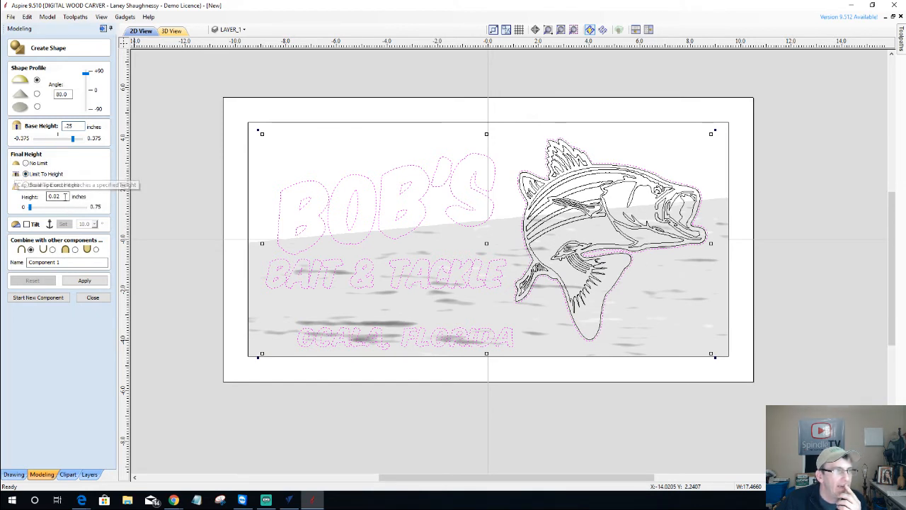
double_click(44, 197)
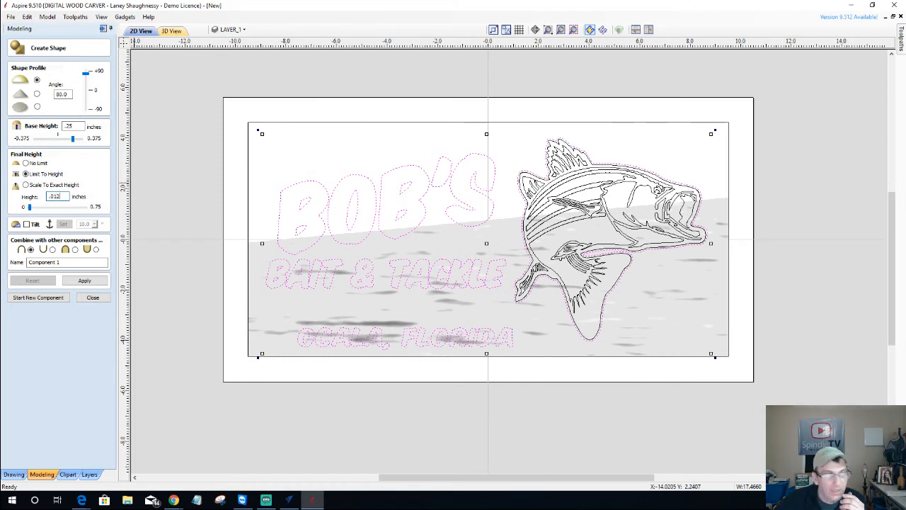
left_click(74, 281)
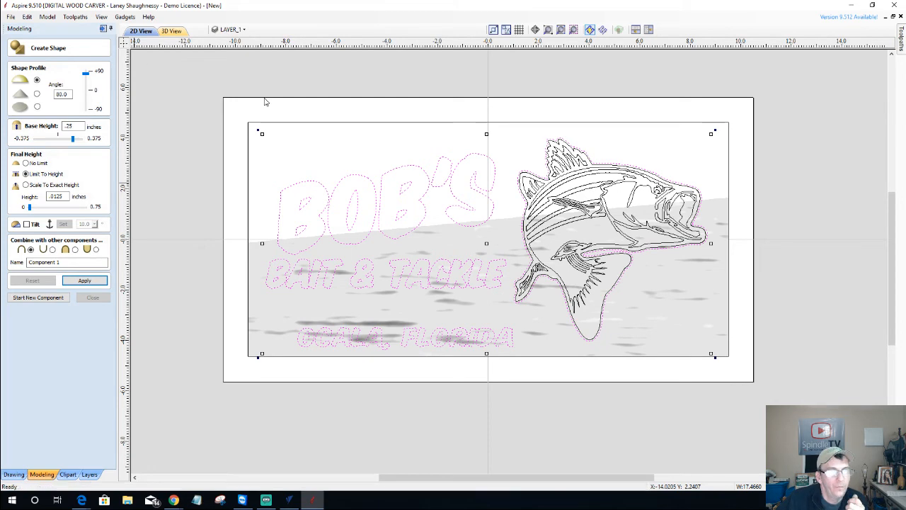
left_click(648, 30)
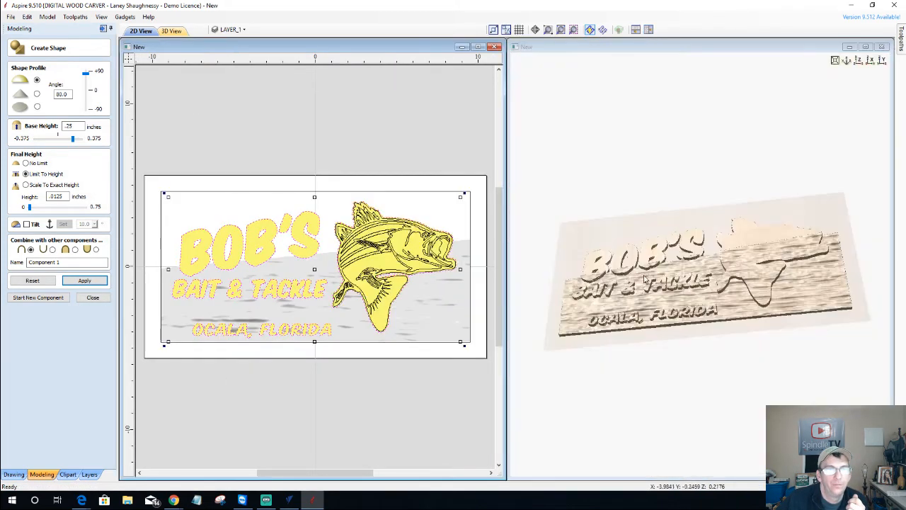
Maximize the 3D view and orbit the sign to a low, edge-on angle
scroll(795, 254, "up", 5)
scroll(793, 254, "up", 2)
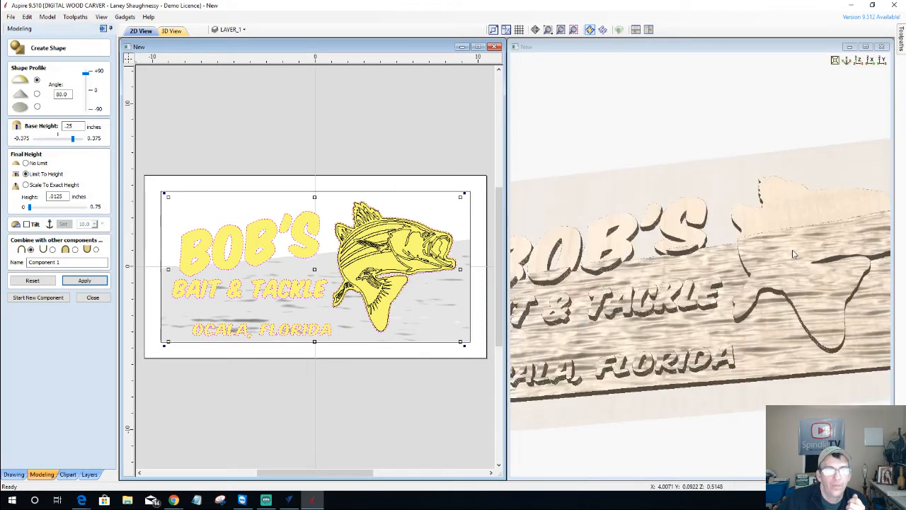
middle_click_drag(794, 254, 683, 220)
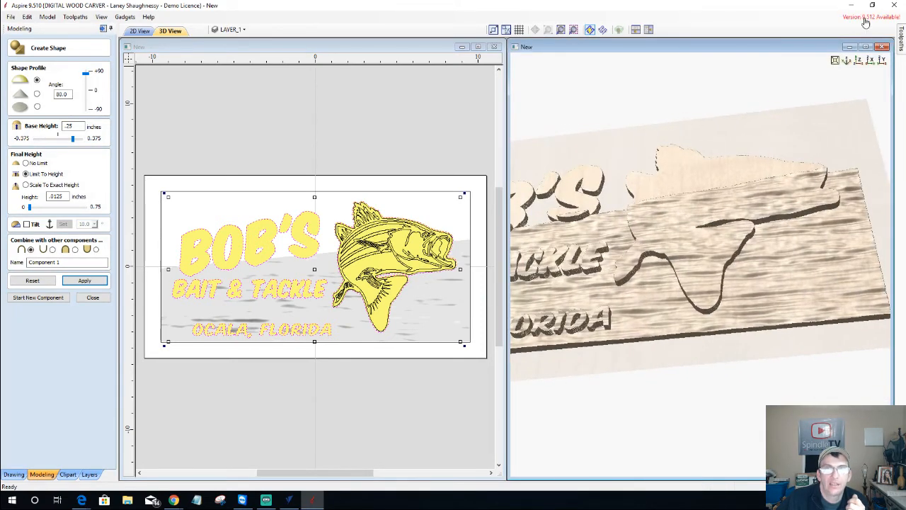
left_click(865, 46)
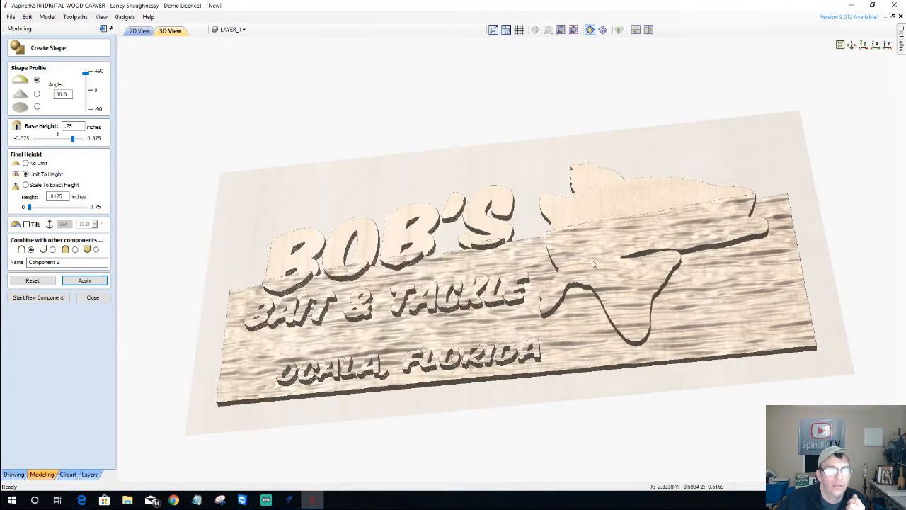
scroll(595, 275, "up", 2)
left_click_drag(399, 427, 376, 397)
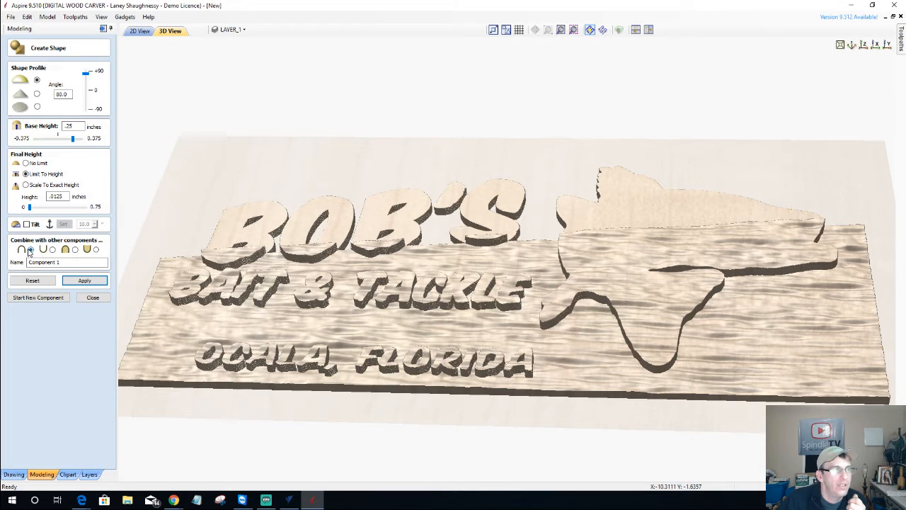
Switch the shape's Combine option and orbit the 3D relief to inspect the raised lettering and fish
left_click(75, 250)
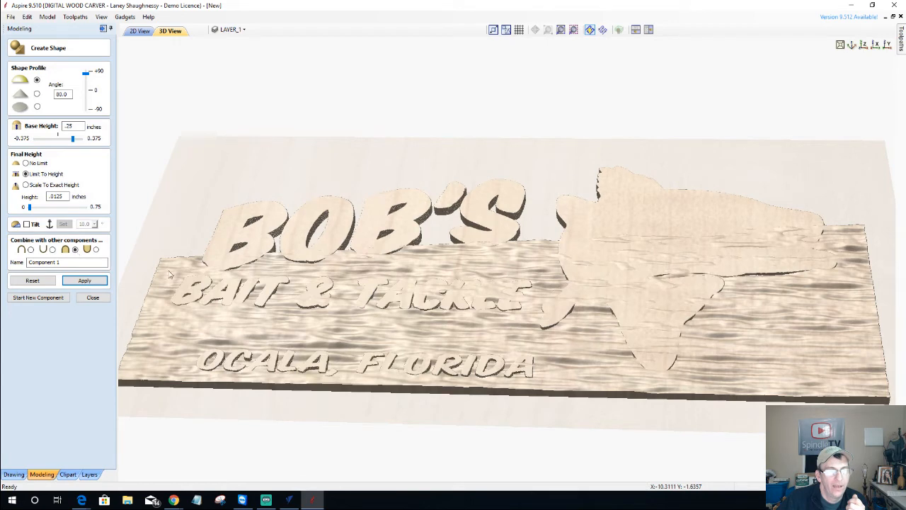
left_click_drag(533, 361, 563, 402)
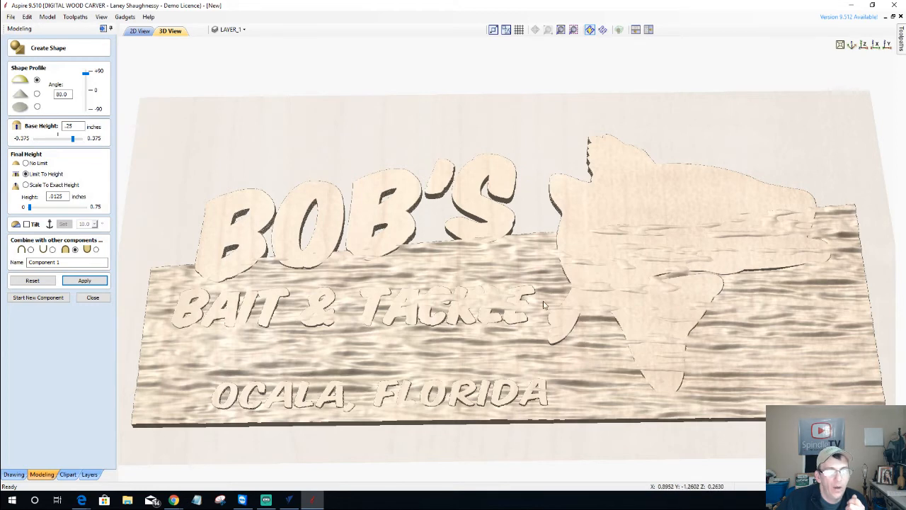
scroll(673, 308, "up", 1)
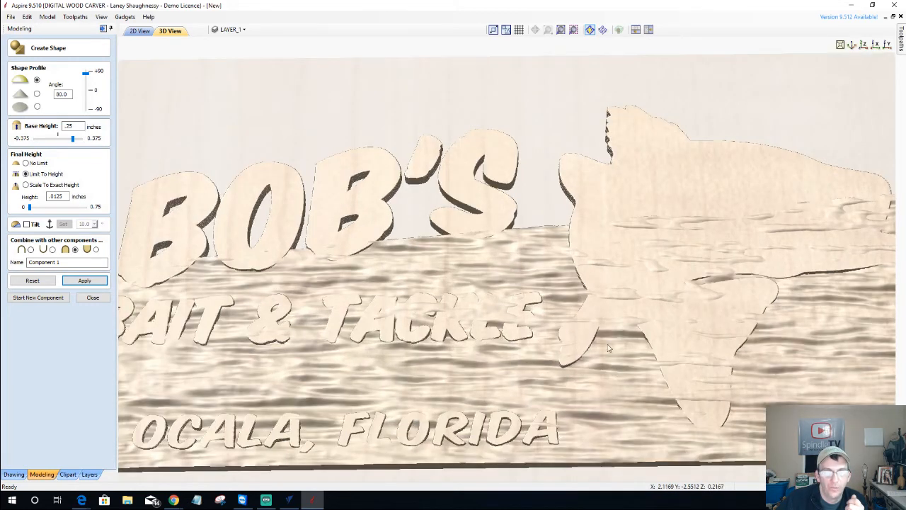
left_click_drag(609, 346, 439, 300)
left_click_drag(524, 309, 278, 269)
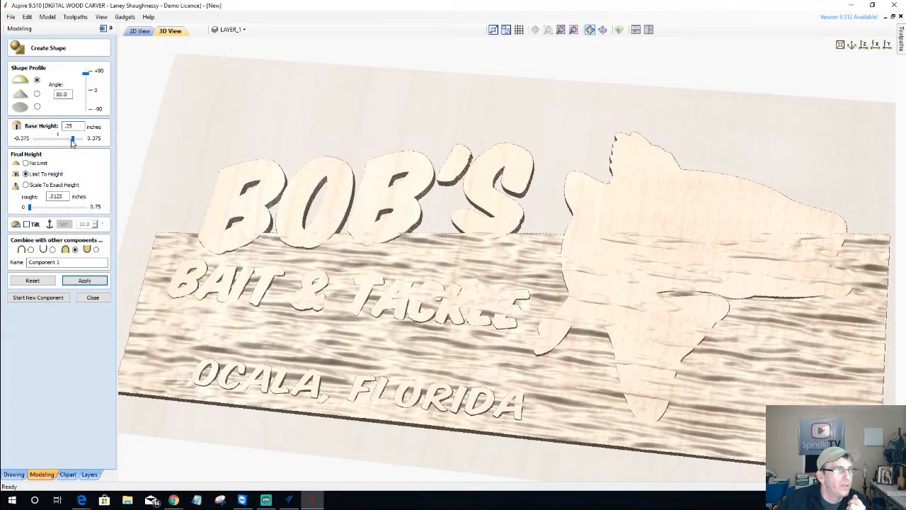
Drag Base Height up to 0.3375 inch and orbit the 3D view to check the raised shapes
left_click_drag(74, 140, 78, 141)
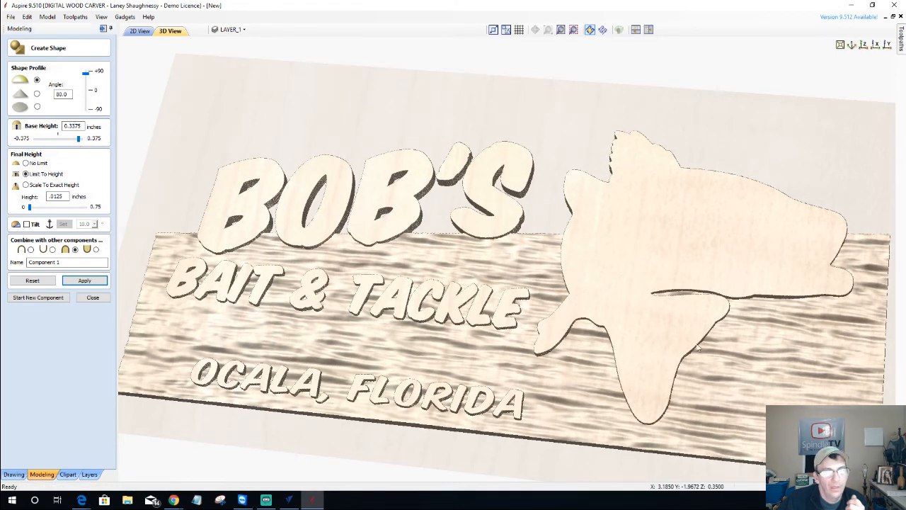
left_click_drag(630, 332, 481, 404)
scroll(369, 375, "up", 5)
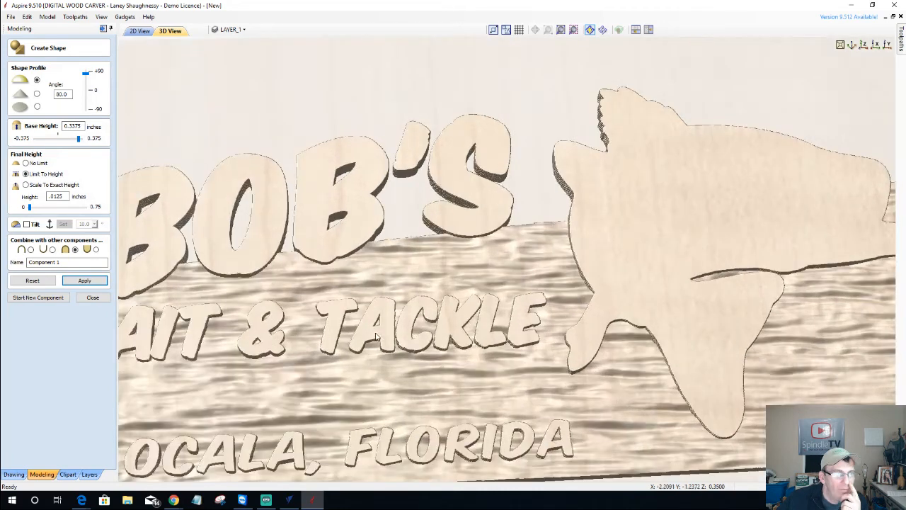
left_click_drag(373, 400, 405, 318)
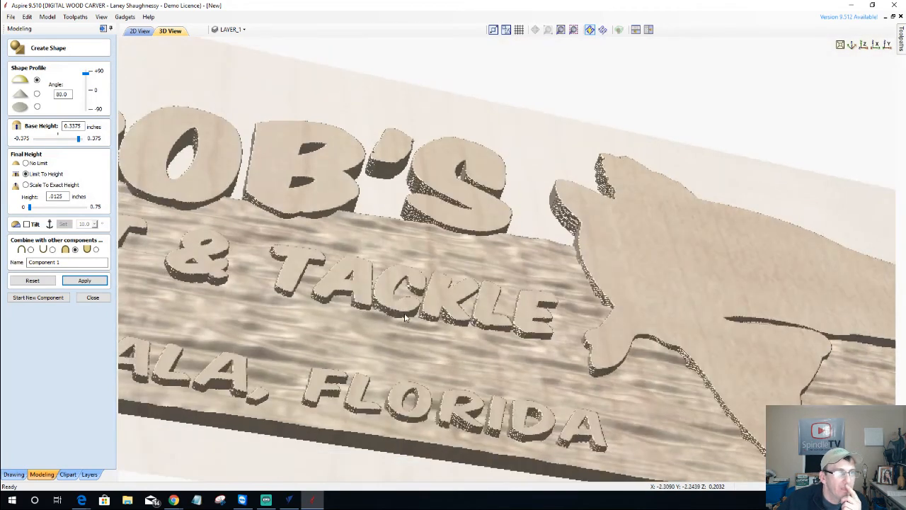
scroll(405, 318, "up", 2)
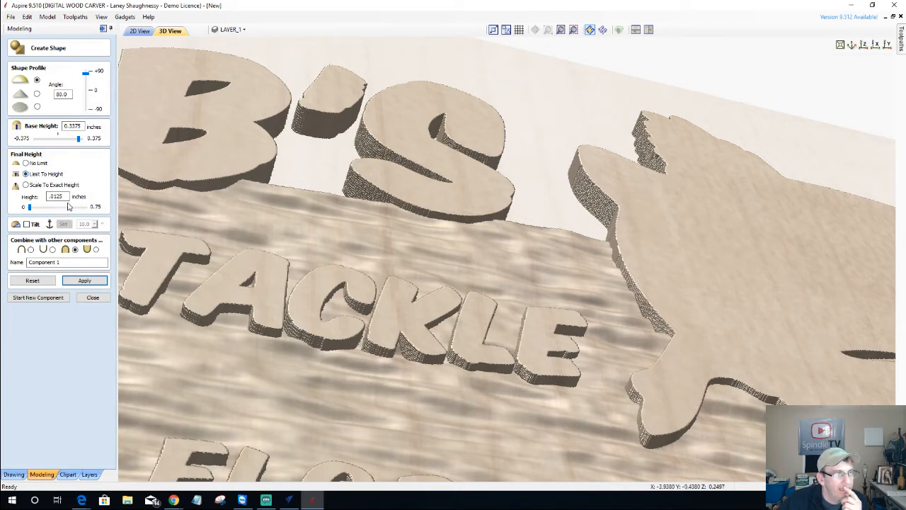
Limit the shapes' height to 0.0625 inch and rebuild them
left_click_drag(66, 196, 34, 199)
type(".062")
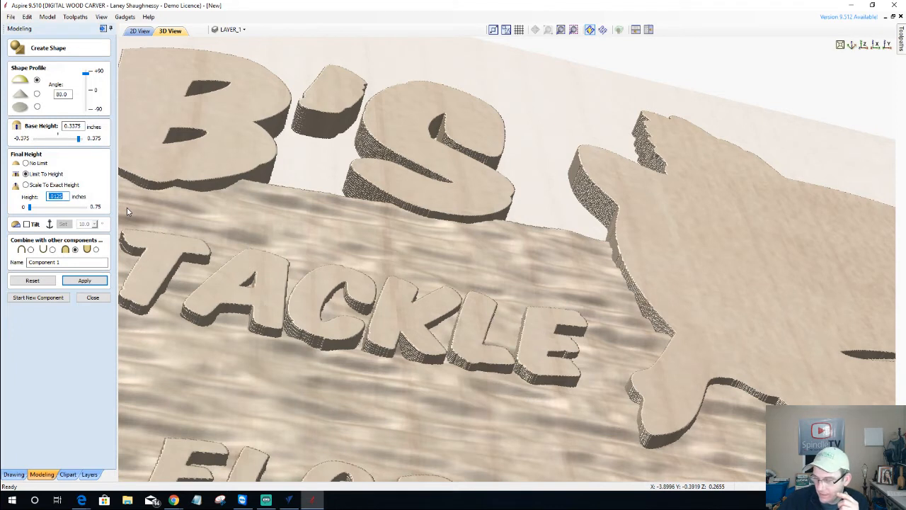
type("5")
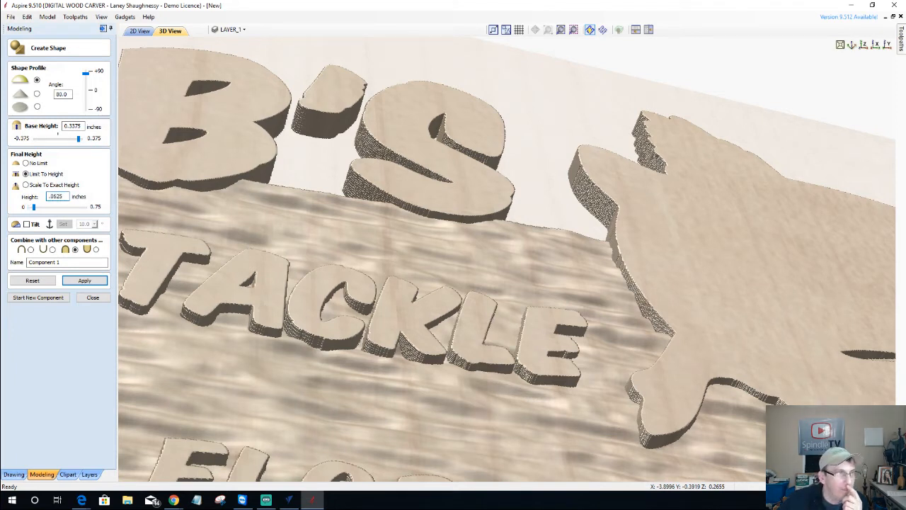
left_click(80, 282)
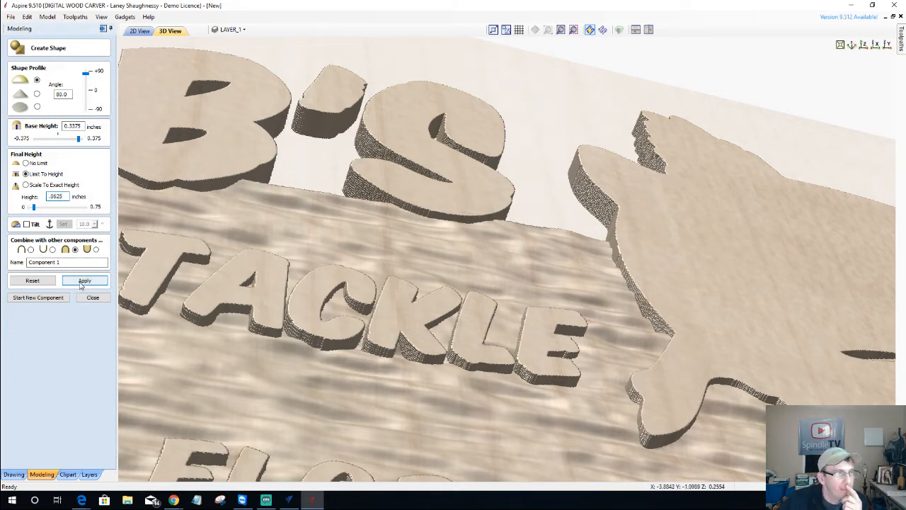
left_click(80, 286)
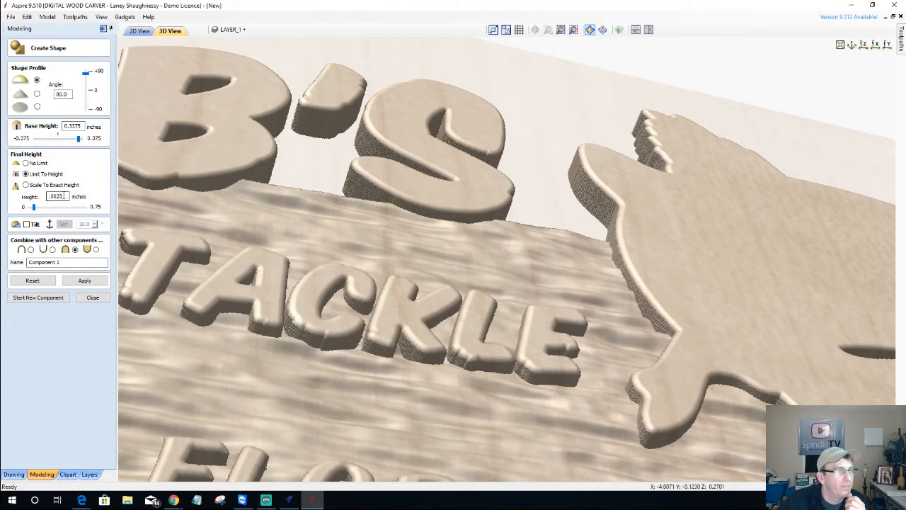
Raise the height limit to 0.0925 inch and rebuild the shapes with taller domed tops
double_click(65, 196)
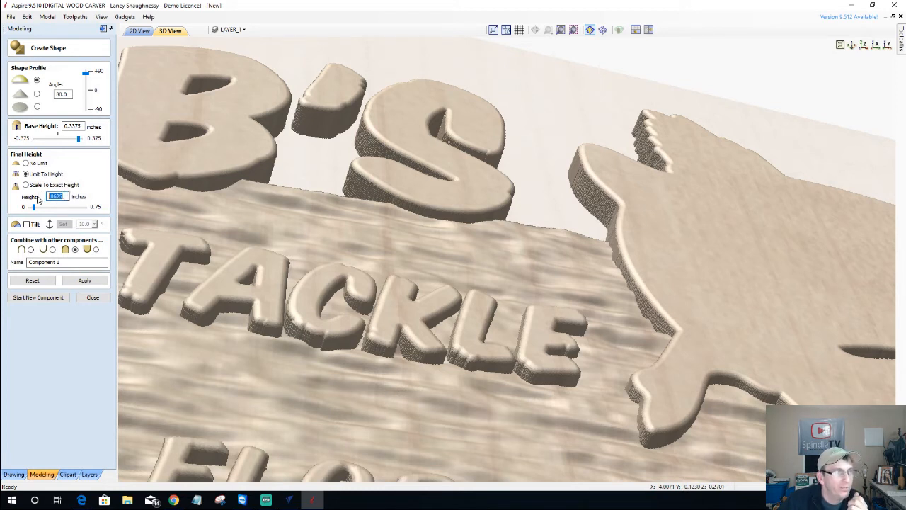
type("0")
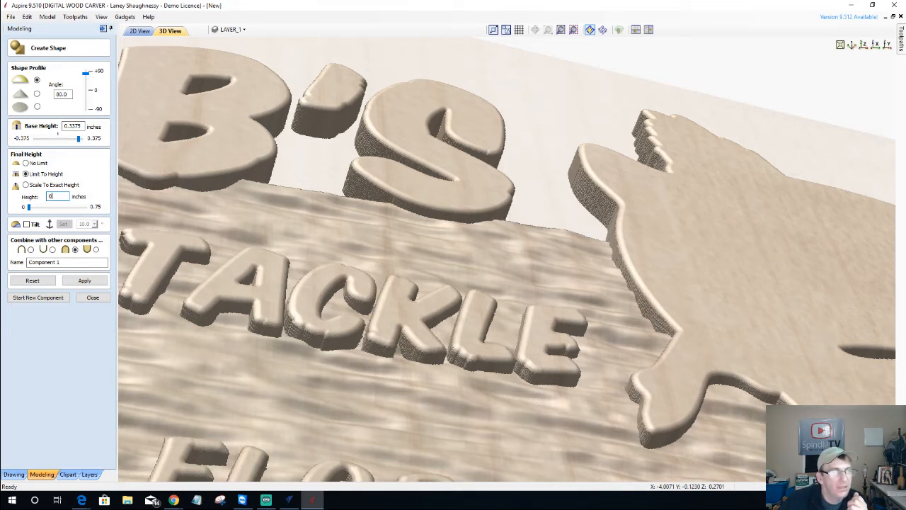
type("5")
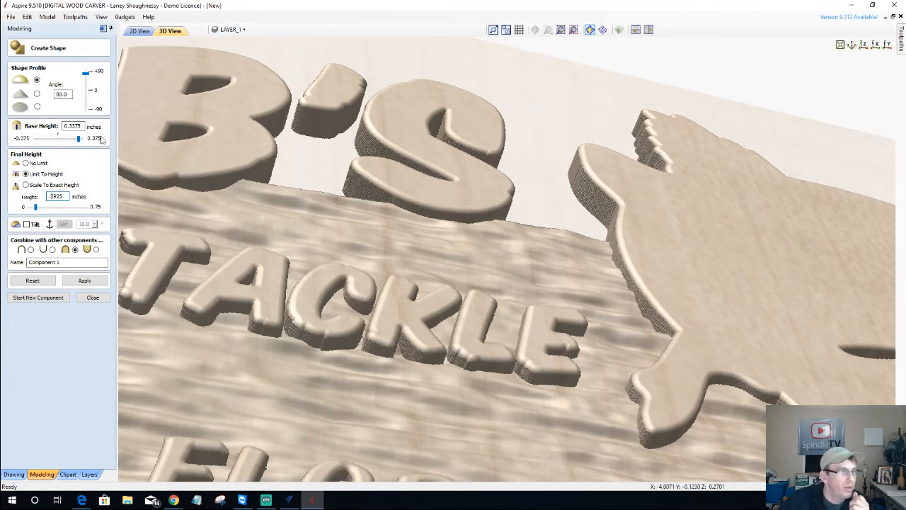
left_click(85, 281)
left_click(84, 281)
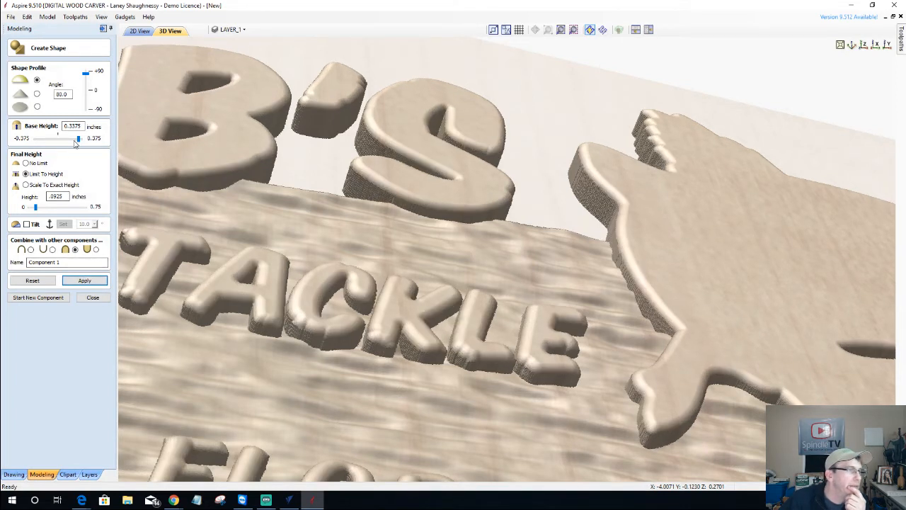
Rebuild the shapes with a 0.3 inch base and 0.07 inch height limit, checking them in 3D
left_click_drag(78, 140, 75, 141)
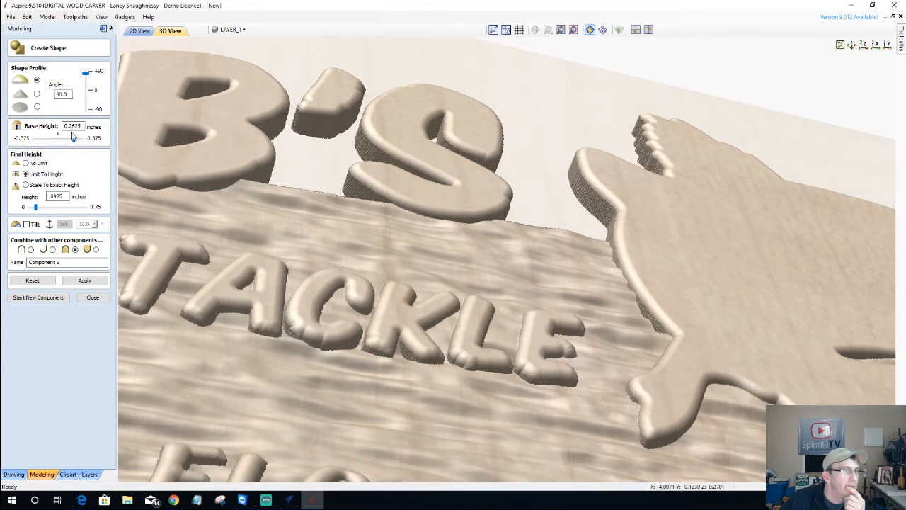
left_click_drag(75, 140, 76, 141)
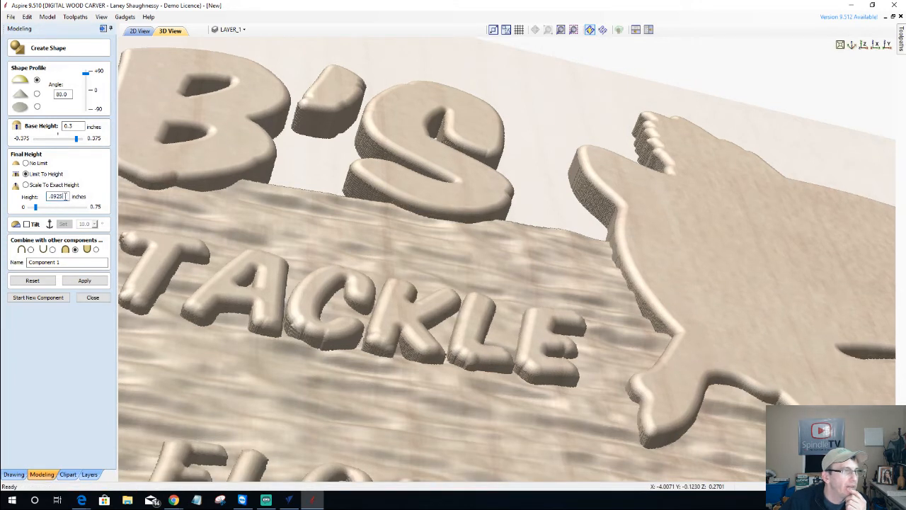
double_click(65, 198)
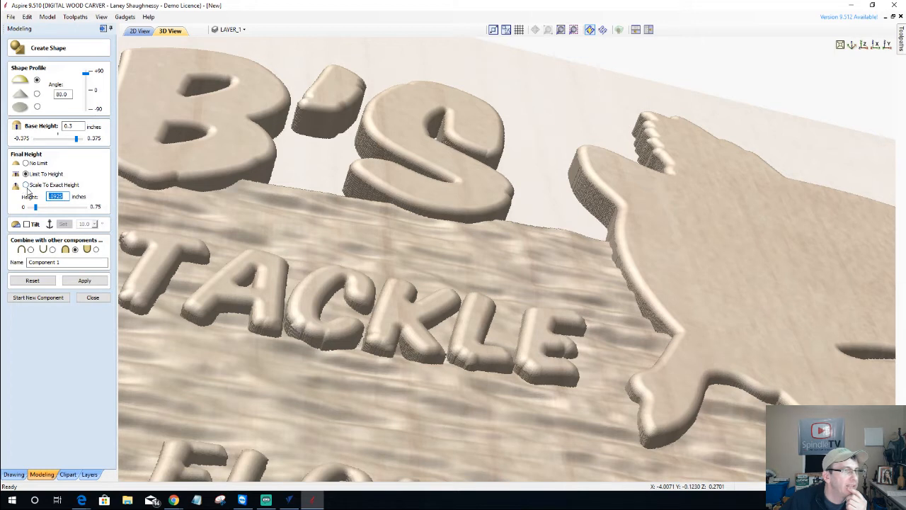
key("BackSpace")
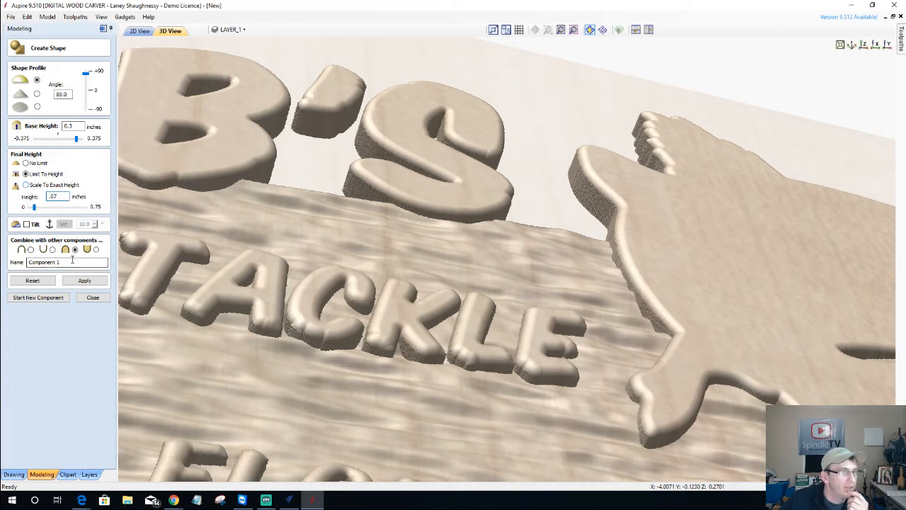
left_click(101, 282)
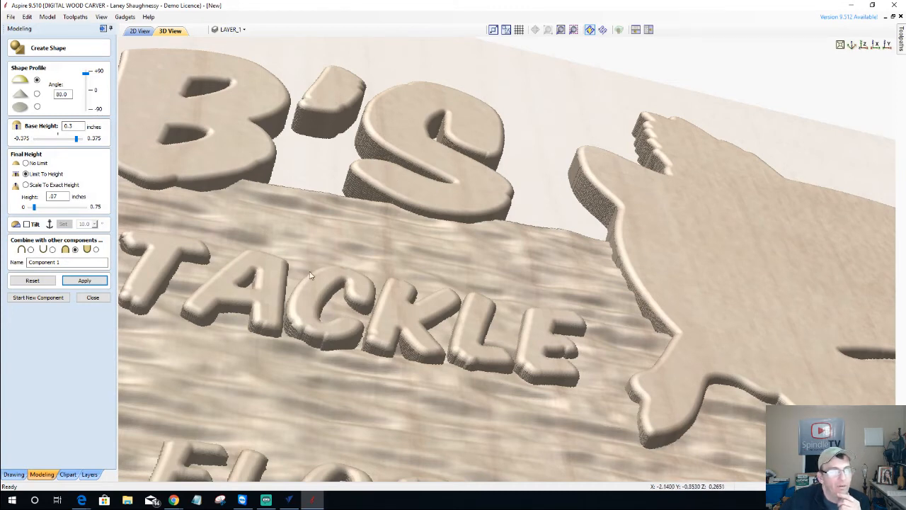
scroll(294, 340, "up", 3)
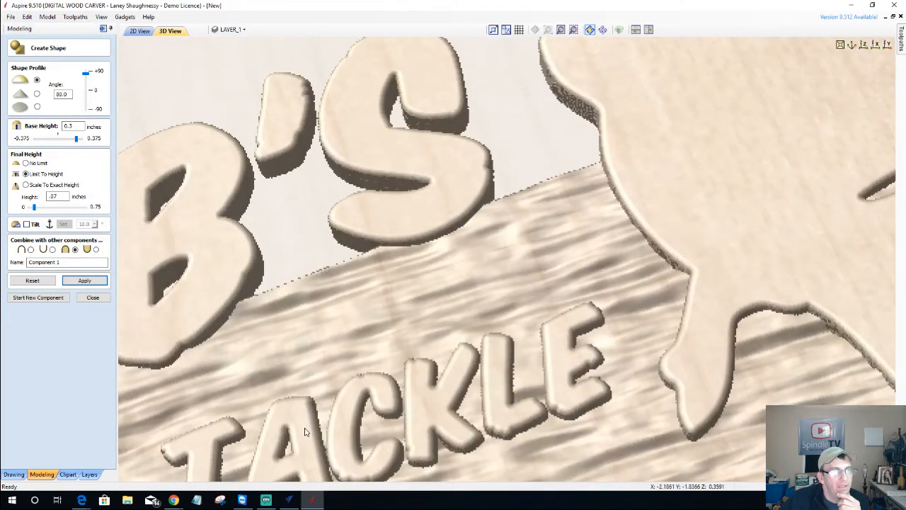
left_click_drag(306, 432, 283, 363)
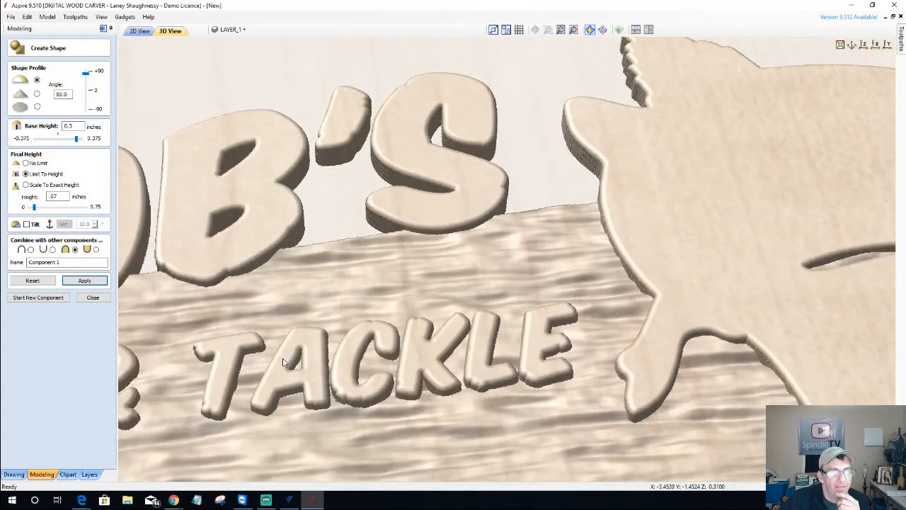
scroll(283, 362, "down", 4)
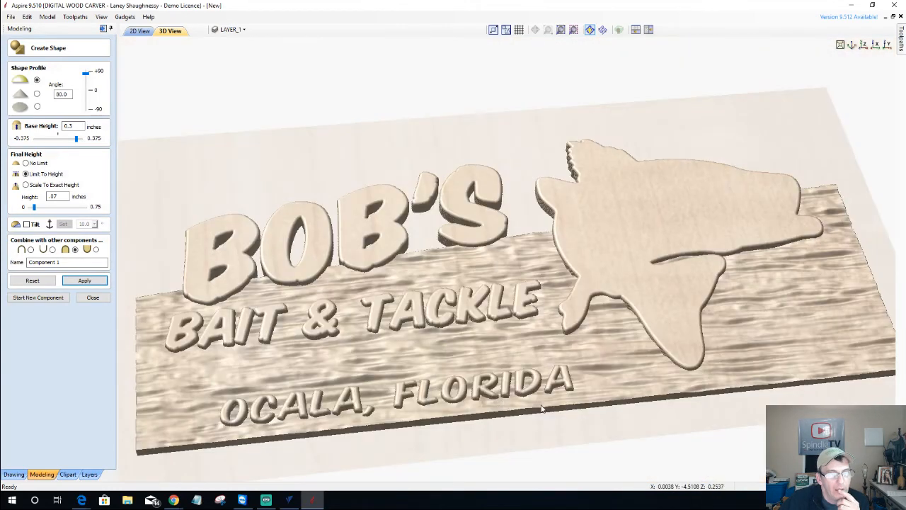
Return to the 2D view, close Create Shape, and box-select the three lines of text
left_click_drag(542, 409, 566, 304)
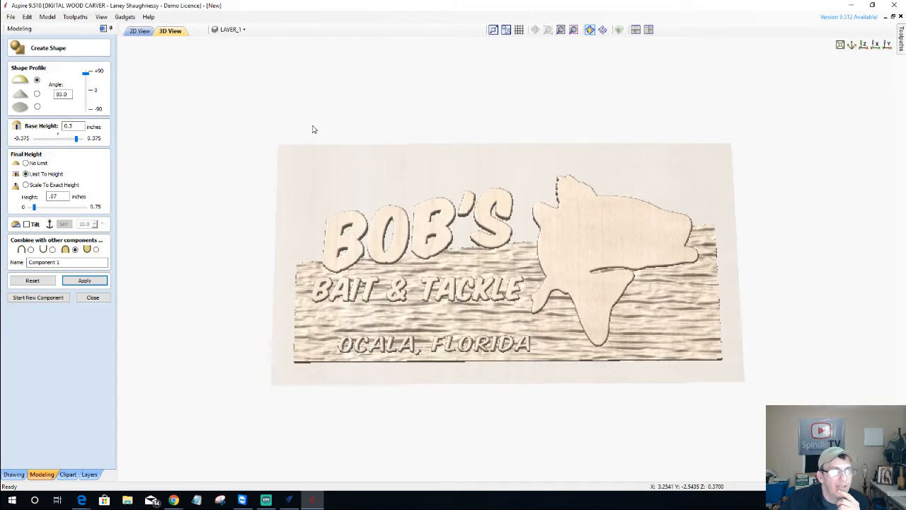
left_click(139, 31)
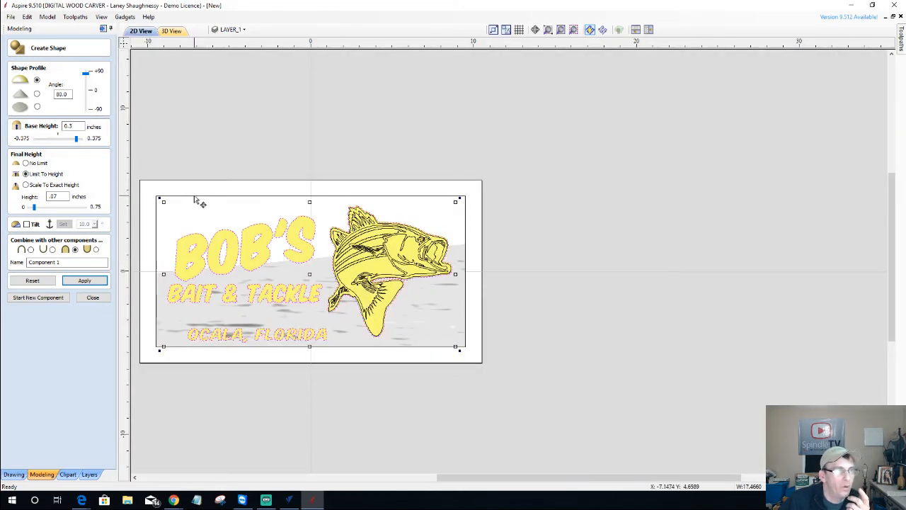
left_click(92, 298)
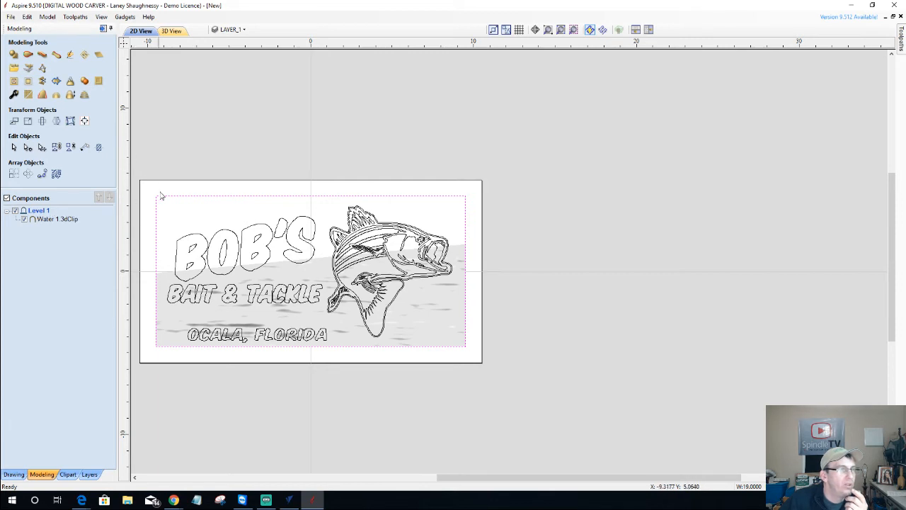
left_click_drag(143, 191, 332, 374)
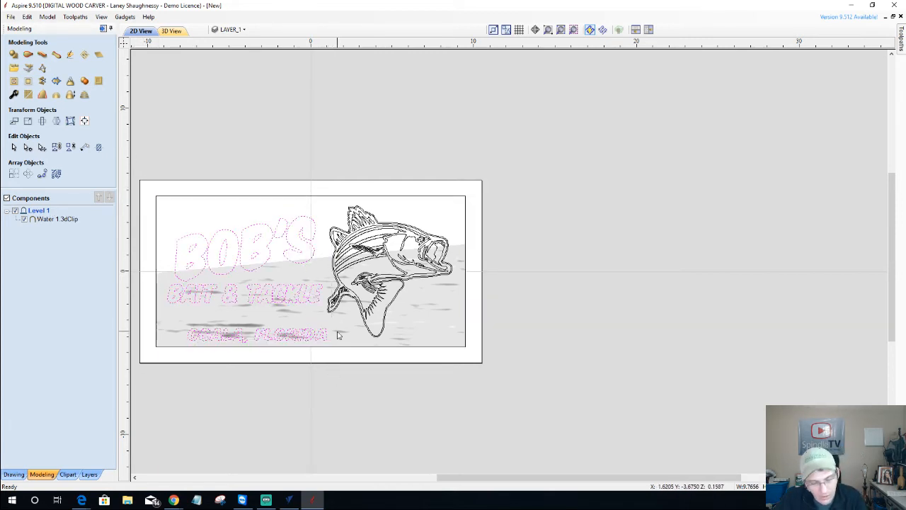
Add the fish to the text selection and build a rounded 80° shape on a 0.3 inch base as Component 1
scroll(340, 228, "up", 1)
scroll(340, 228, "up", 2)
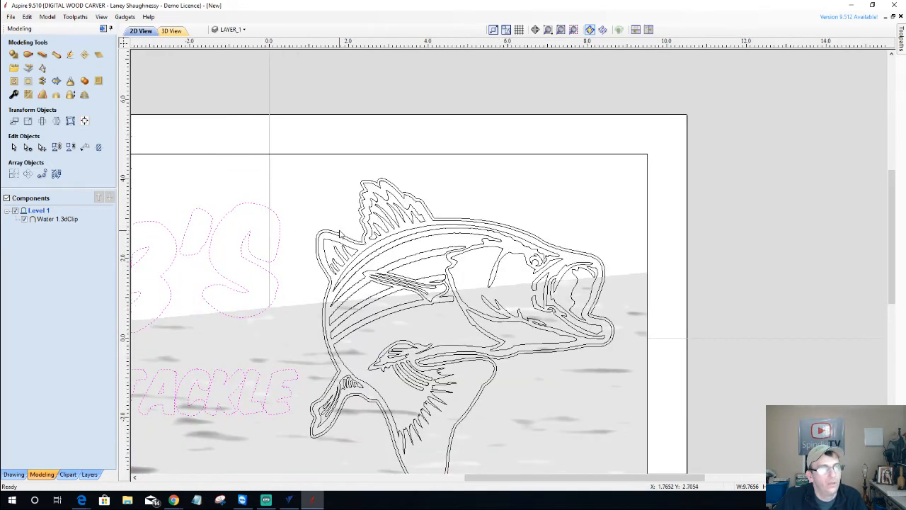
left_click(341, 236, "shift")
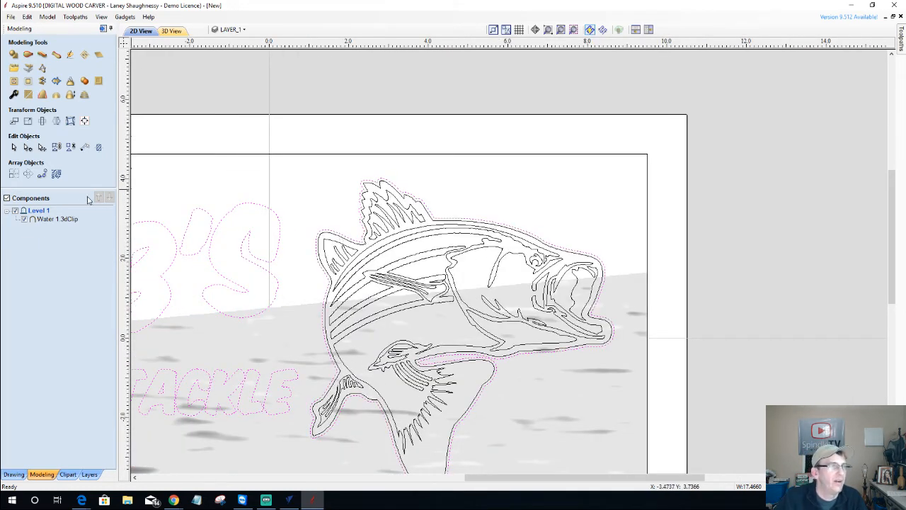
left_click(14, 55)
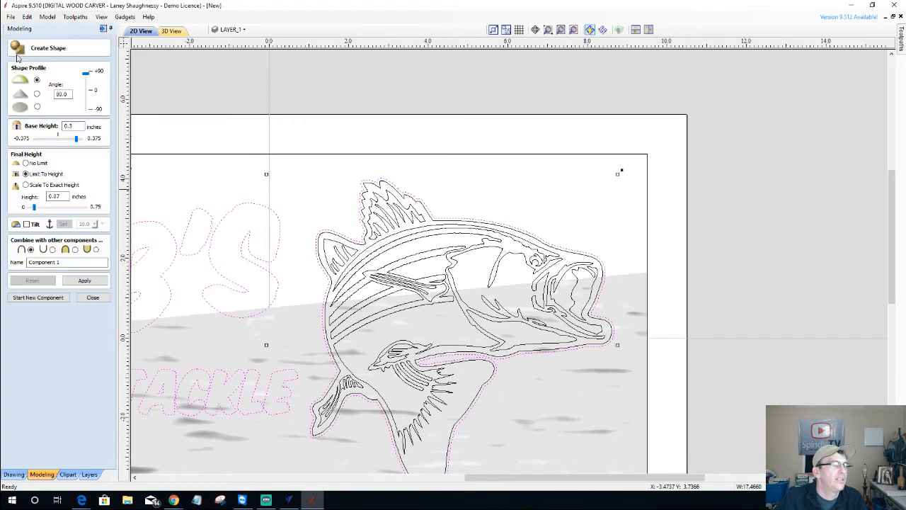
left_click(84, 280)
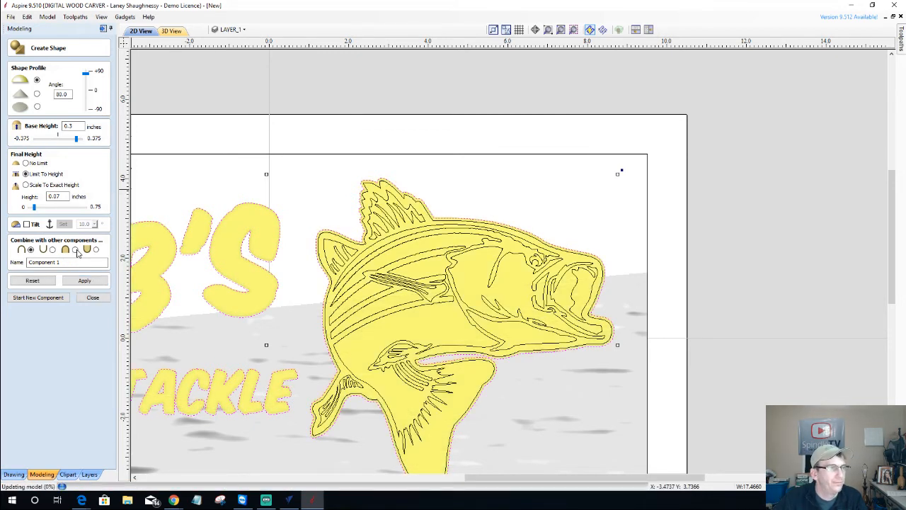
left_click(75, 250)
left_click(84, 280)
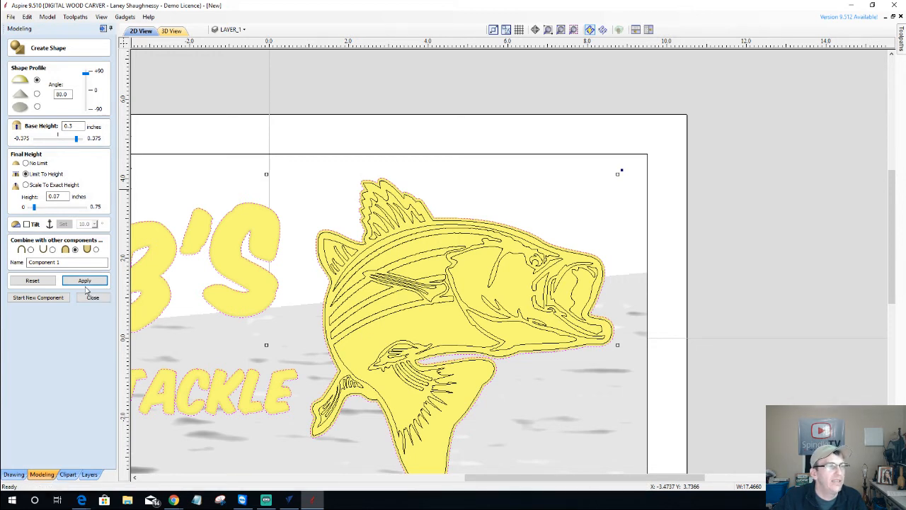
left_click(86, 282)
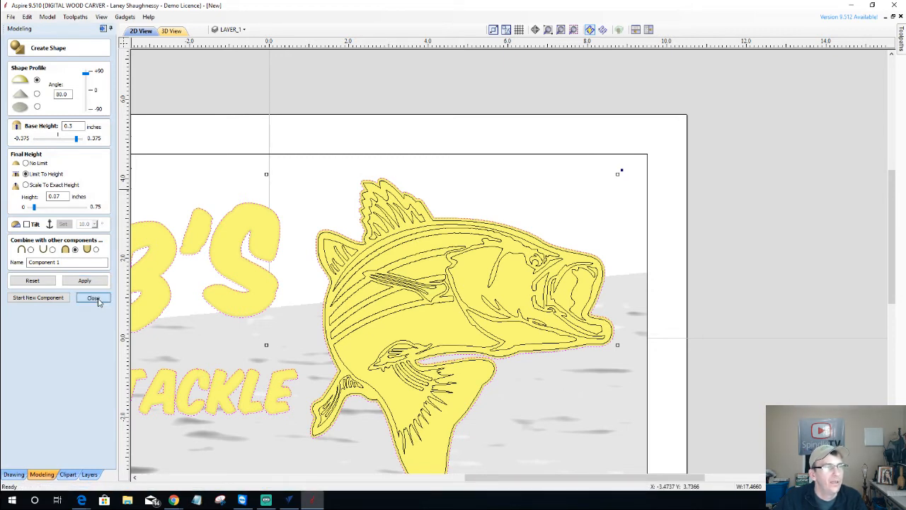
left_click(94, 298)
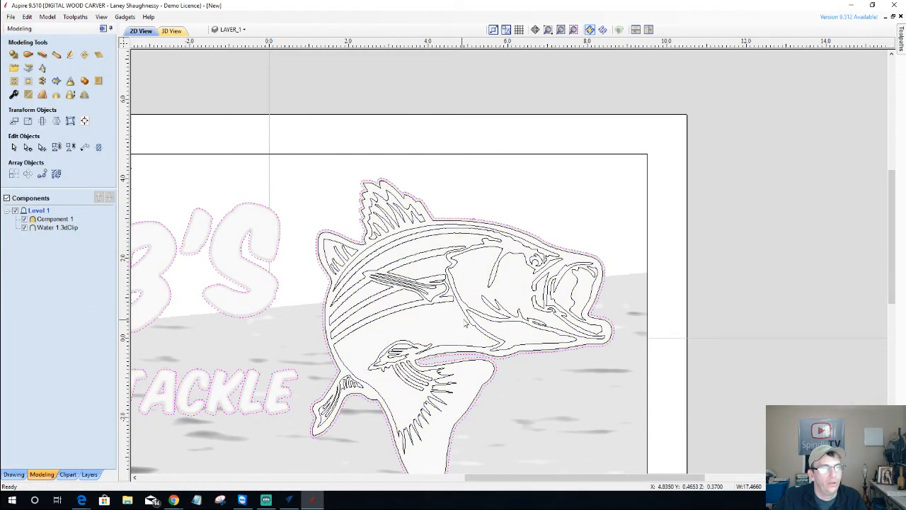
Select Component 1, then the border rectangle around the sign panel
scroll(499, 309, "up", 2)
scroll(498, 309, "down", 2)
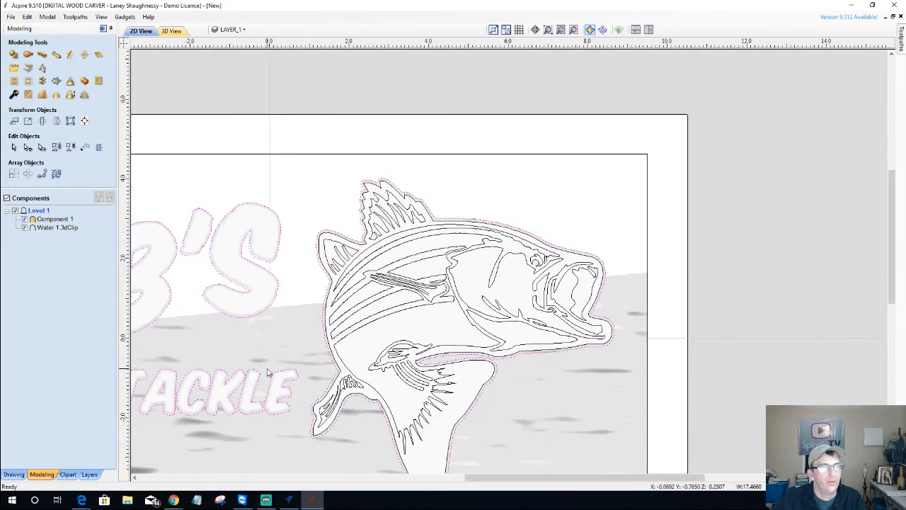
left_click(227, 238)
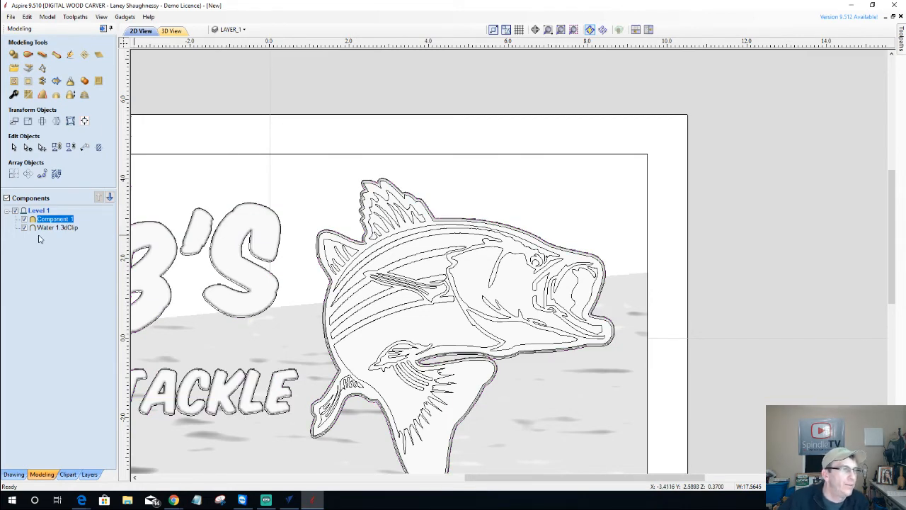
left_click(343, 157)
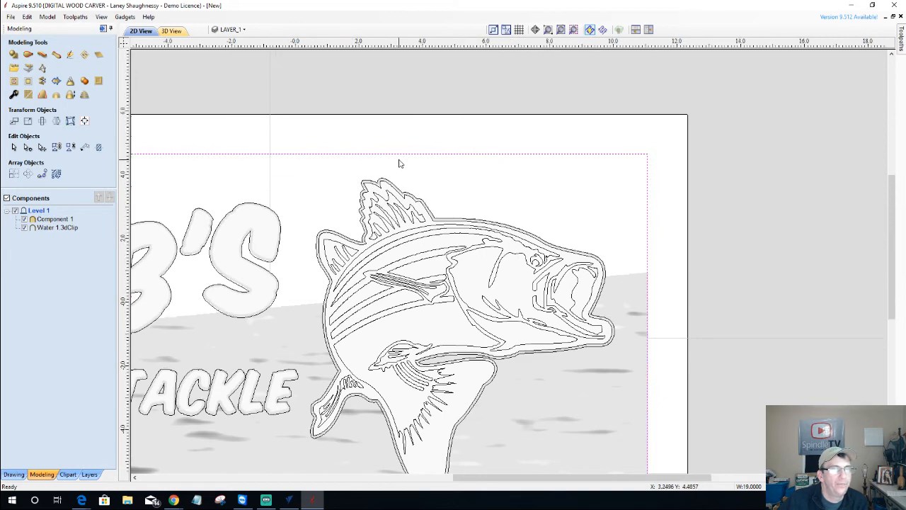
scroll(400, 163, "down", 2)
scroll(400, 164, "up", 2)
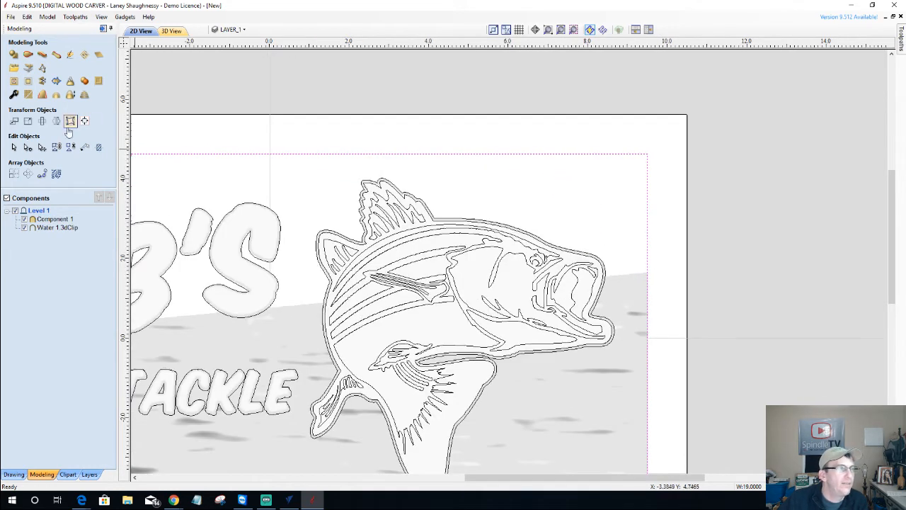
Offset the rectangle 1 inch outwards and select both rectangles
left_click(13, 473)
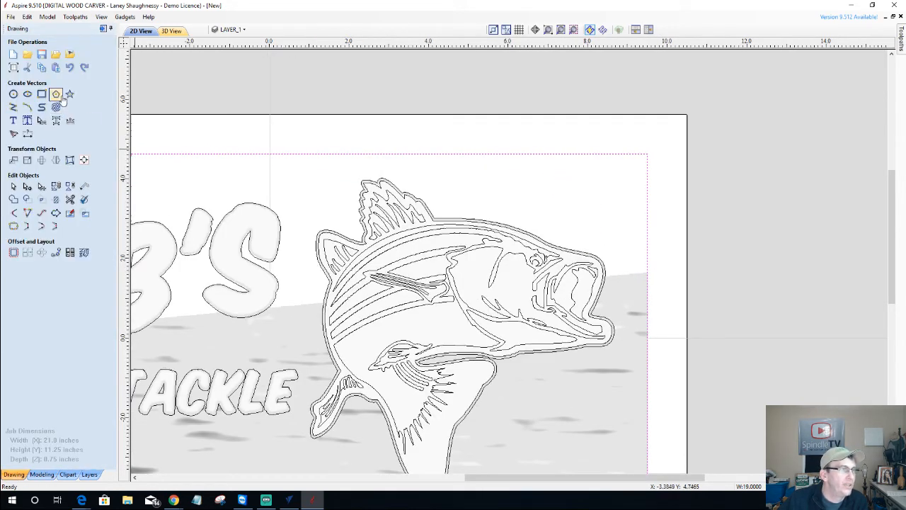
left_click(14, 252)
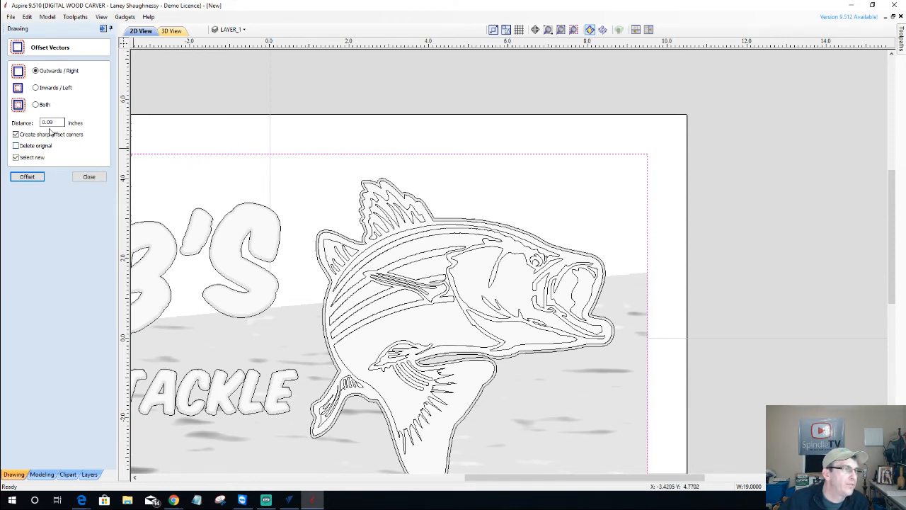
type("1")
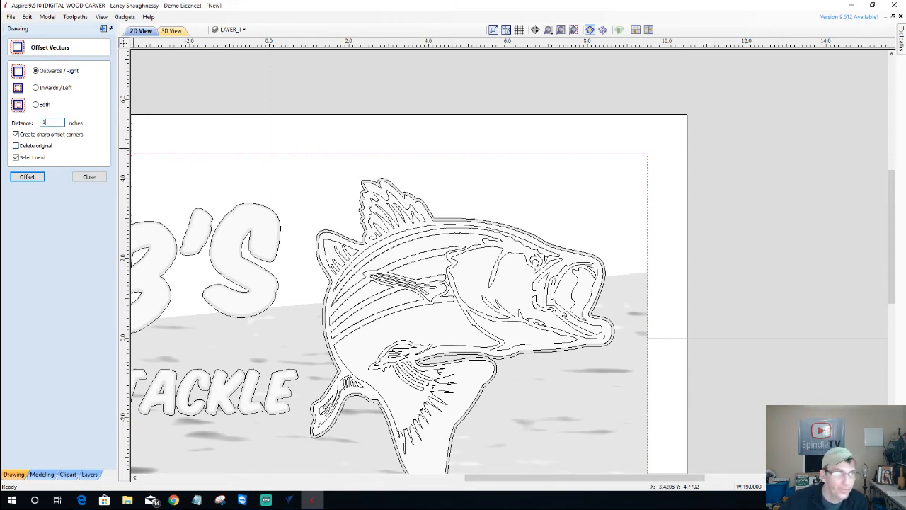
left_click(24, 177)
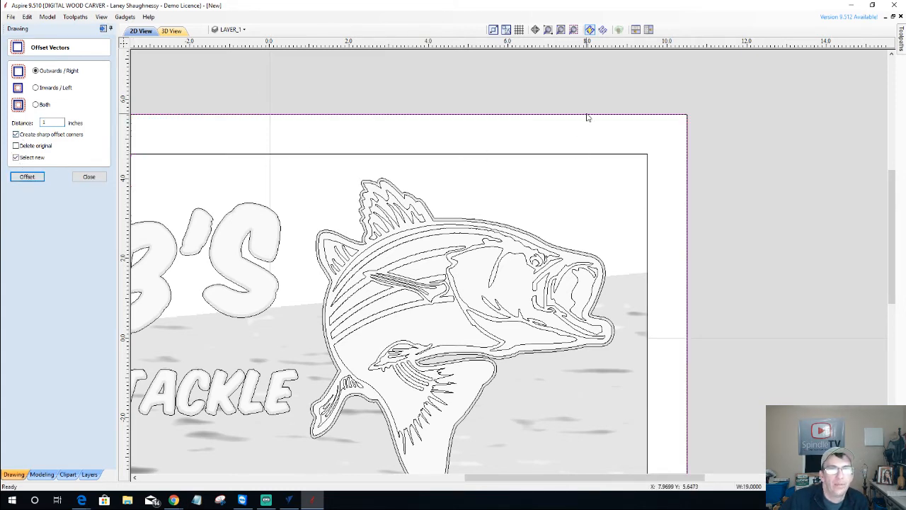
scroll(785, 107, "up", 3)
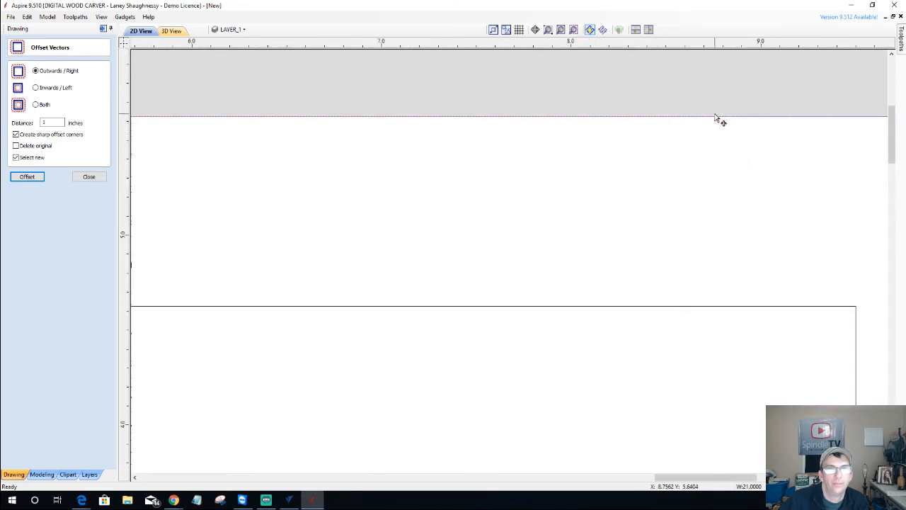
scroll(639, 225, "down", 3)
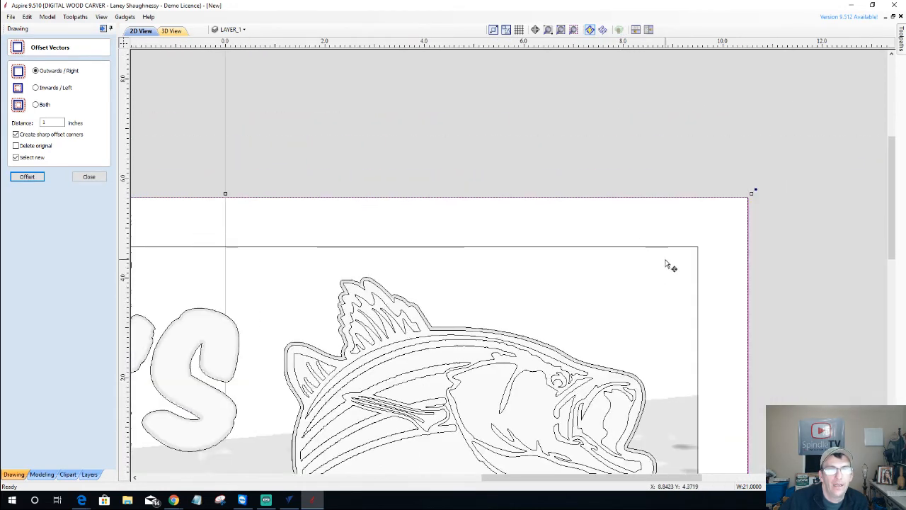
left_click_drag(666, 265, 602, 196)
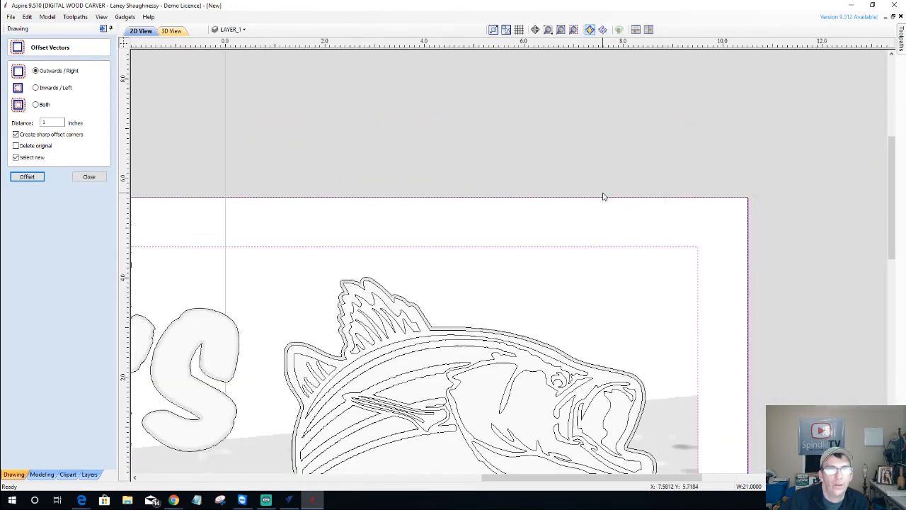
left_click(89, 177)
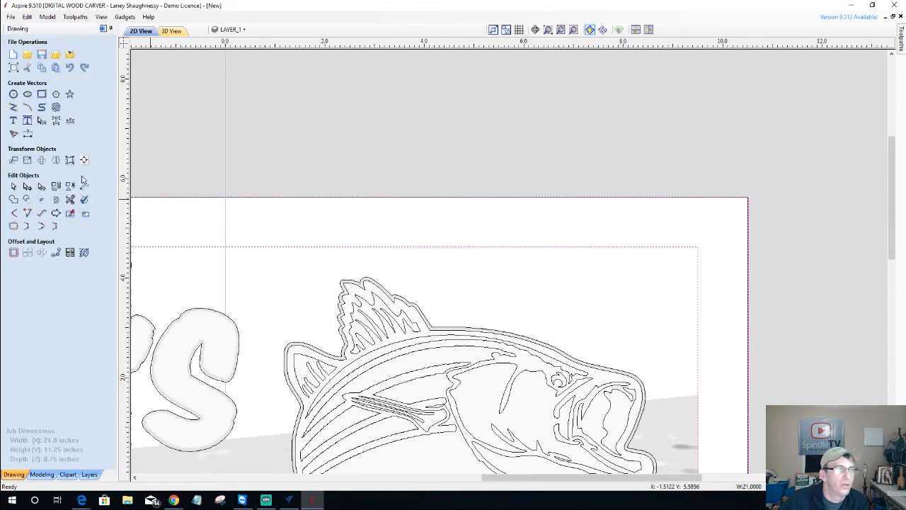
Build a flat-profile 0.3 inch shape from the two rectangles and check it in 3D
left_click(42, 473)
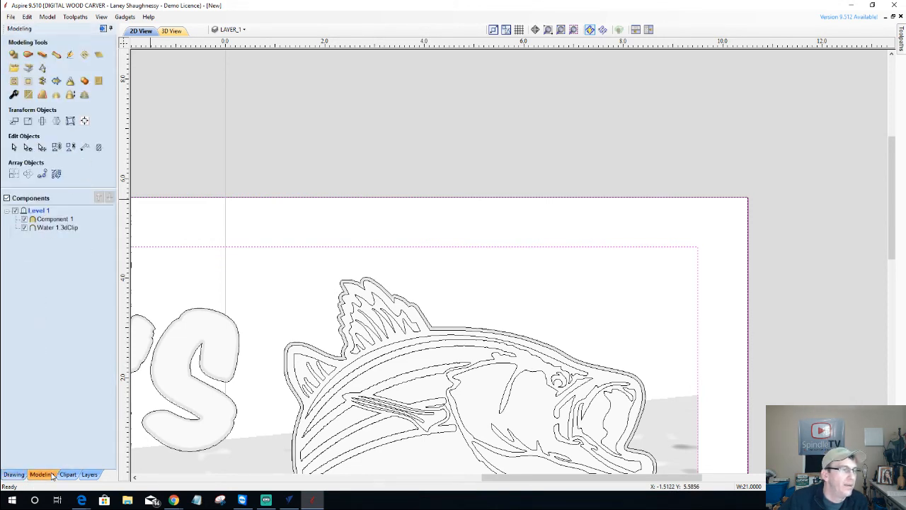
left_click(17, 67)
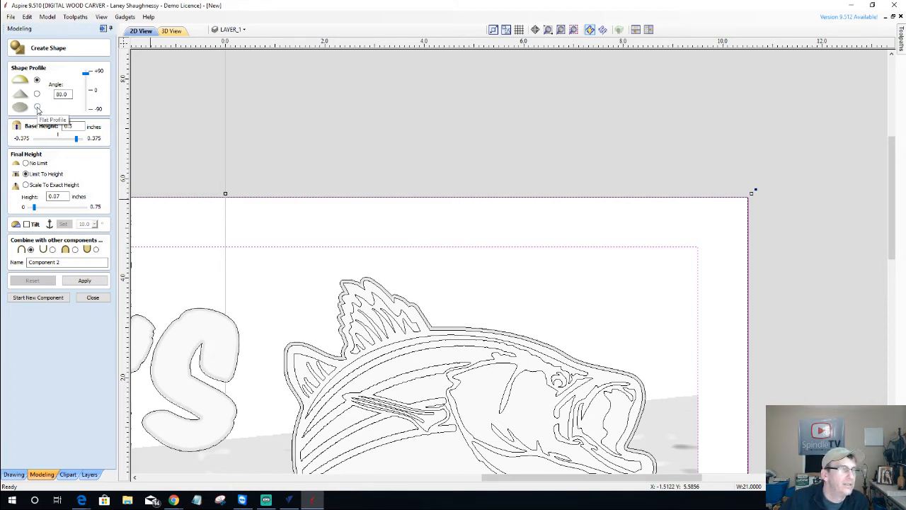
left_click(38, 107)
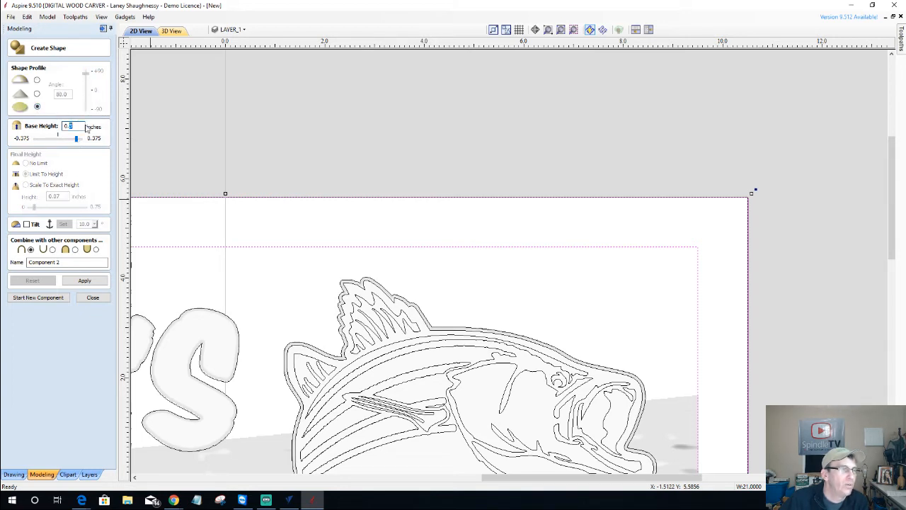
left_click(85, 280)
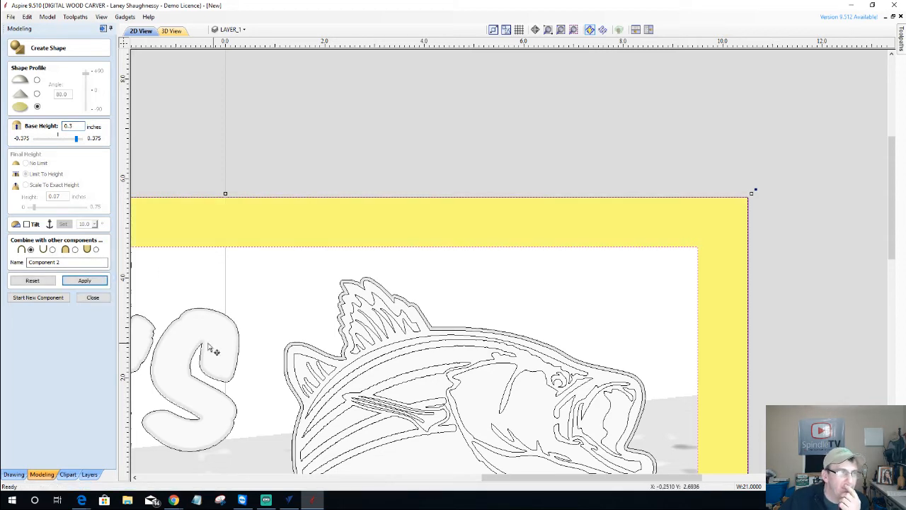
left_click(175, 33)
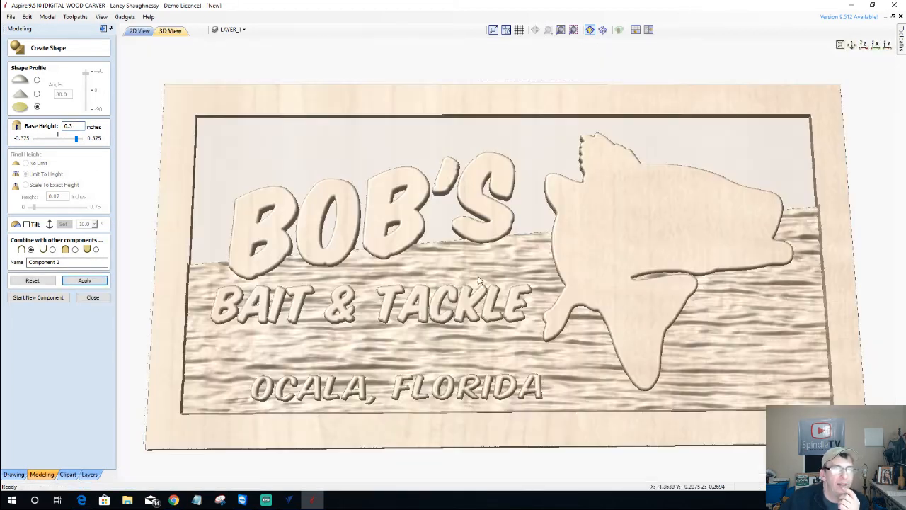
left_click_drag(570, 341, 441, 344)
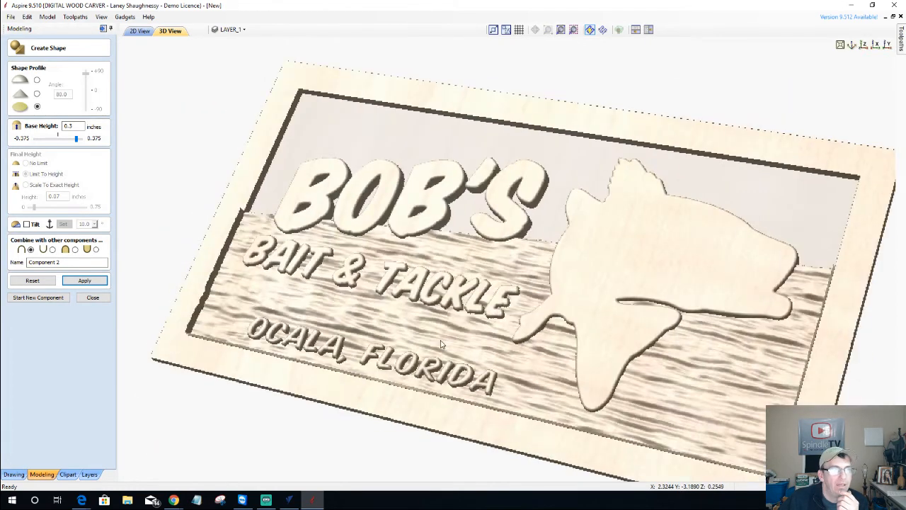
Change the border's combine mode, reapply it, and close Create Shape as Component 2
left_click(76, 250)
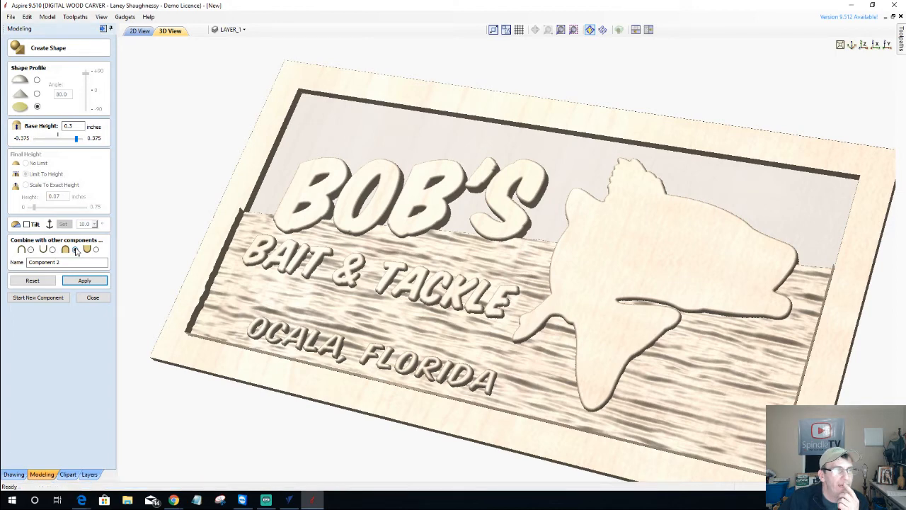
left_click_drag(388, 299, 467, 279)
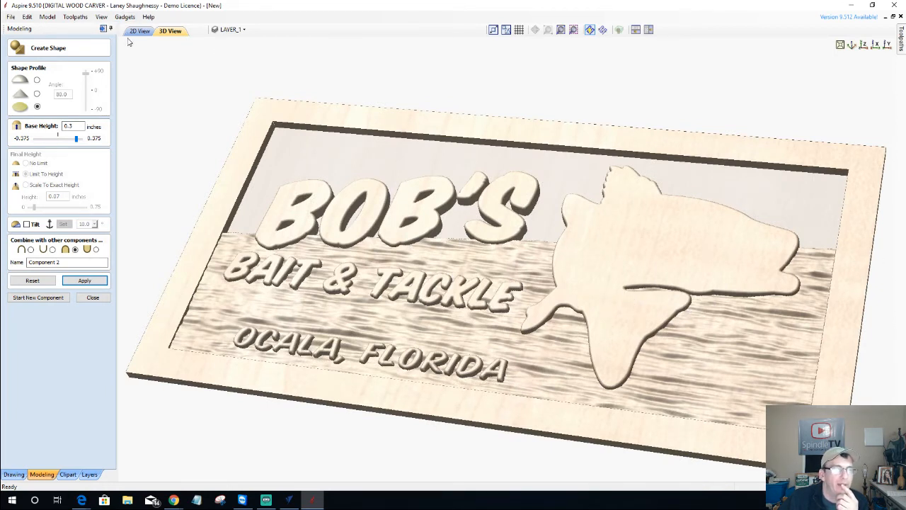
left_click(80, 280)
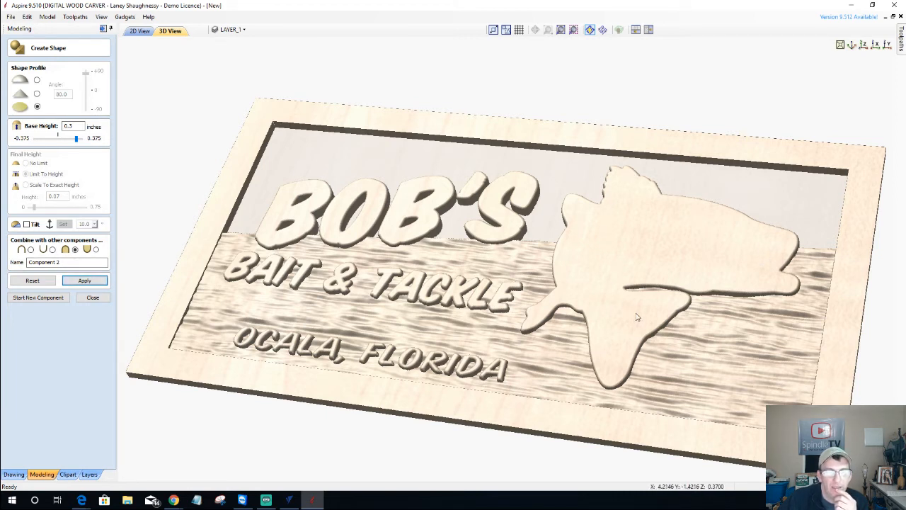
left_click_drag(624, 345, 580, 259)
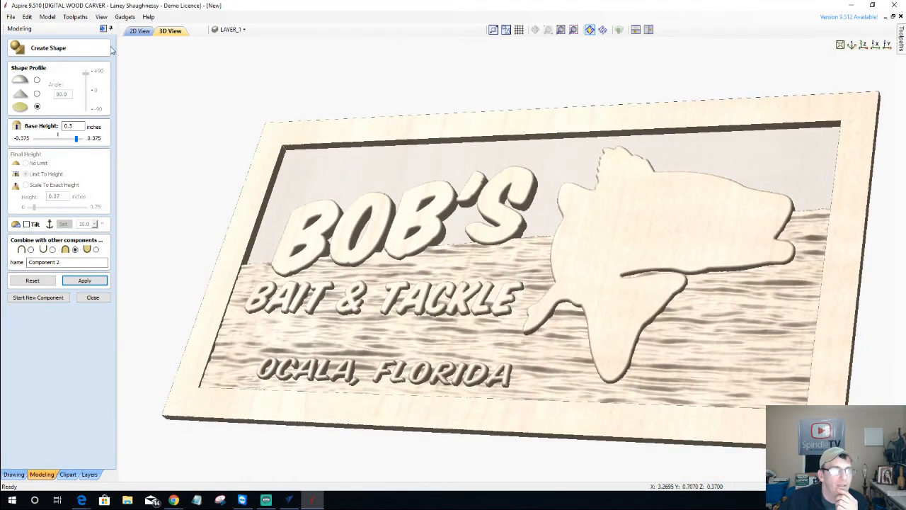
left_click(139, 32)
scroll(743, 255, "down", 3)
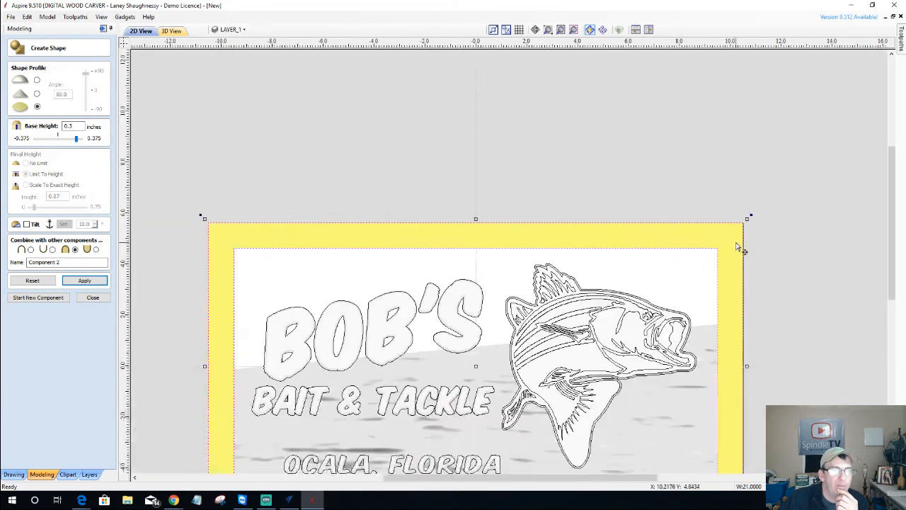
scroll(645, 324, "up", 2)
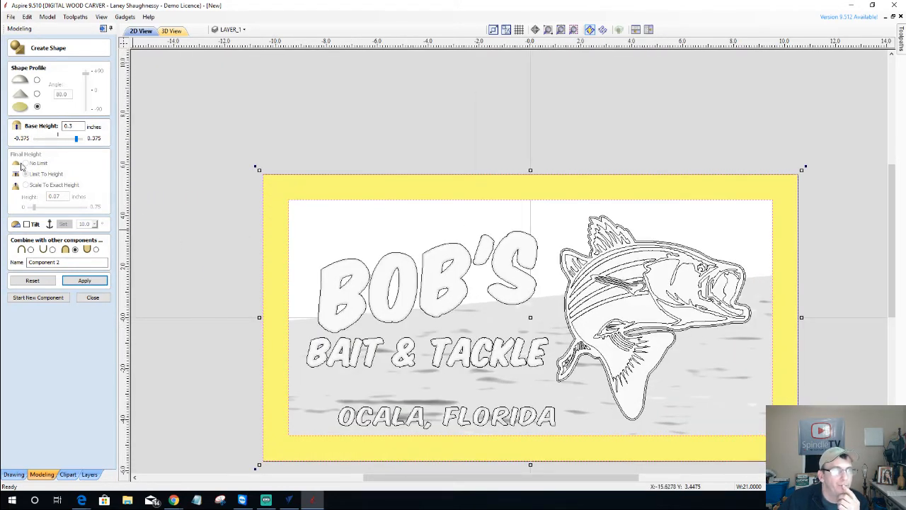
left_click(76, 281)
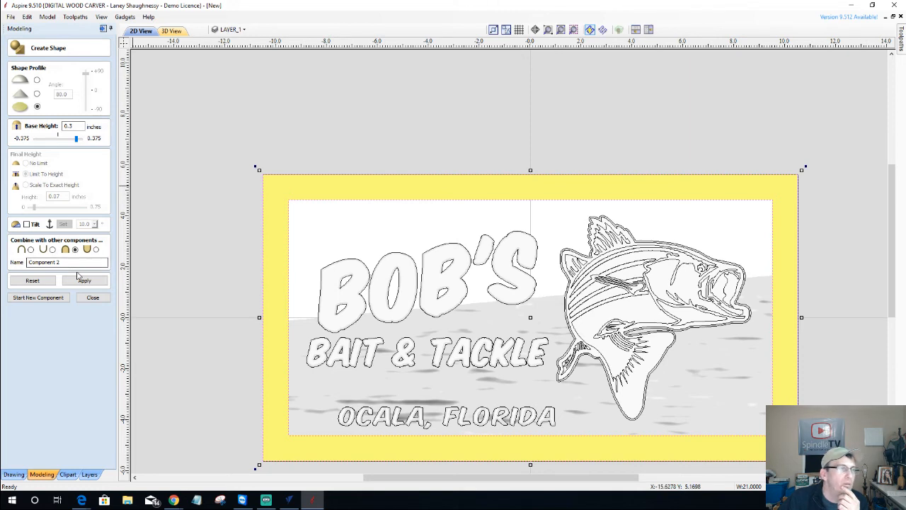
left_click(93, 297)
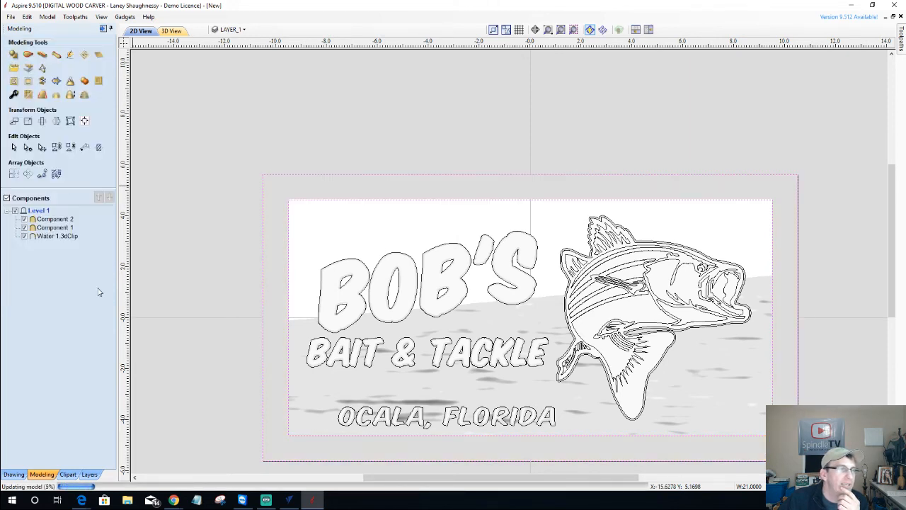
Draw a 19 inch wide rectangle across the sign's upper area
left_click(14, 473)
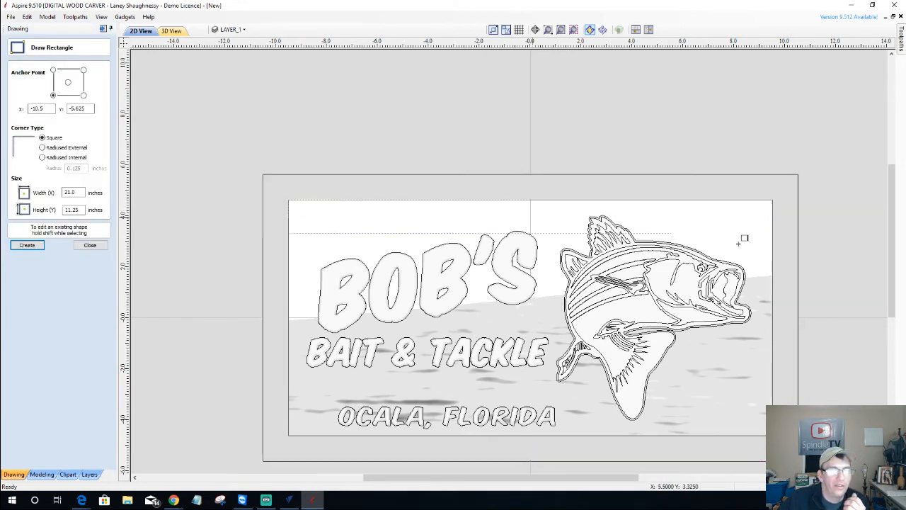
left_click_drag(742, 241, 772, 279)
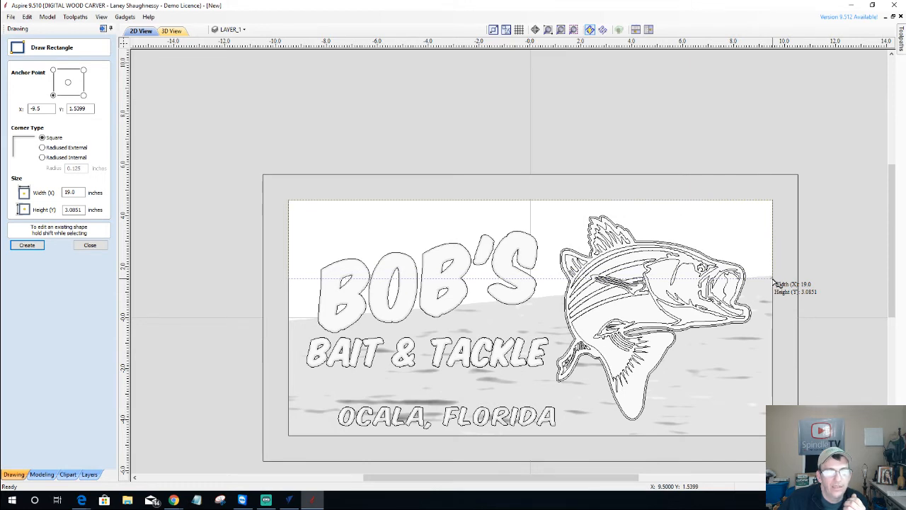
left_click_drag(772, 281, 772, 281)
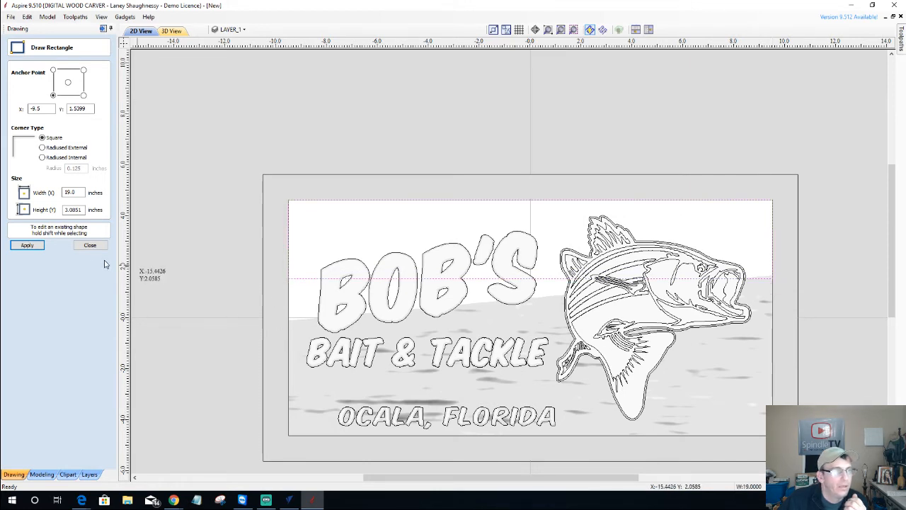
left_click(90, 245)
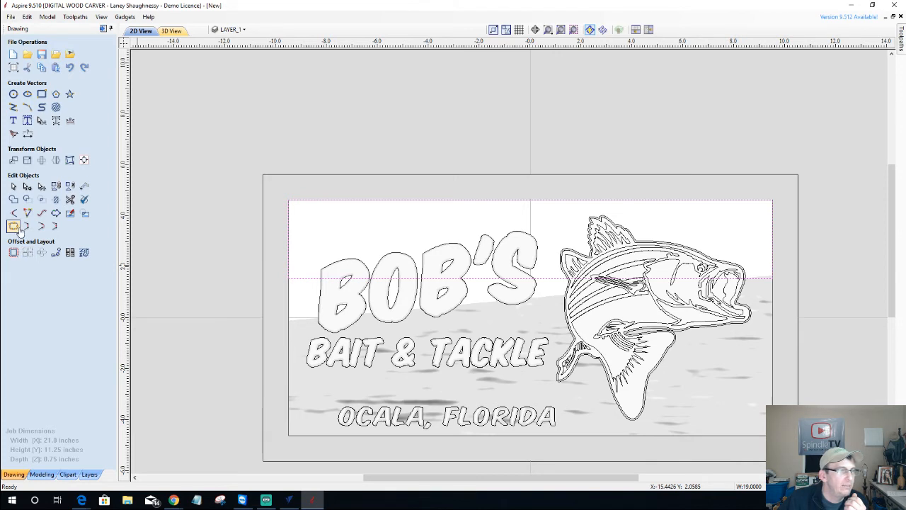
Drag the rectangle's left node down so its lower edge slants diagonally
left_click(31, 186)
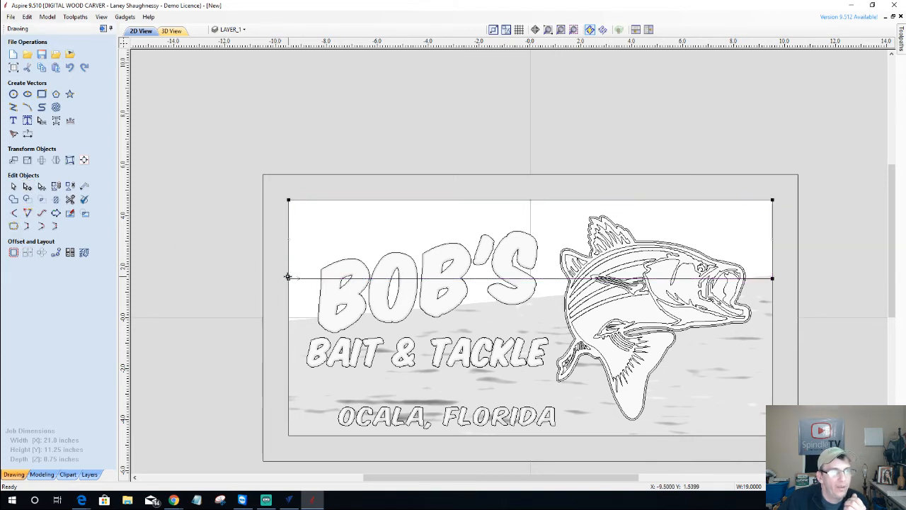
left_click_drag(288, 277, 289, 325)
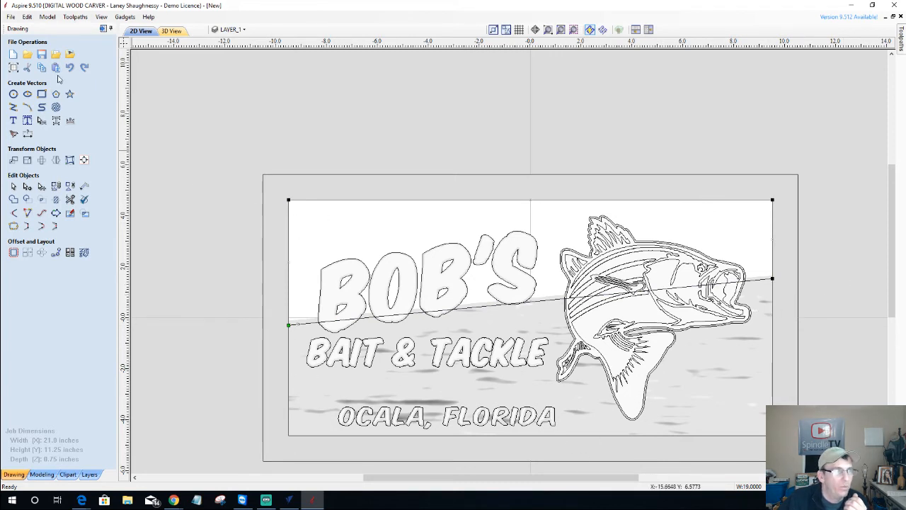
left_click(41, 473)
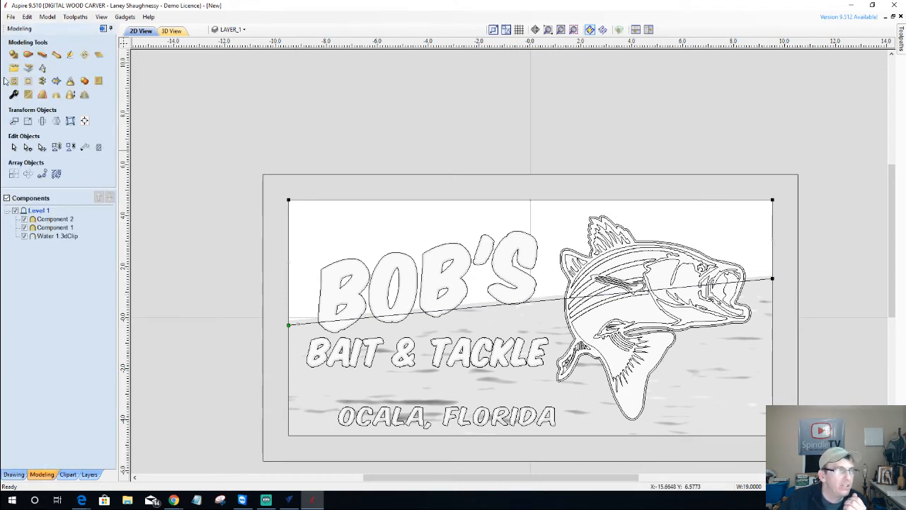
Create a flat sky shape with a 0.0625-inch base height, merged by highest points
left_click(14, 55)
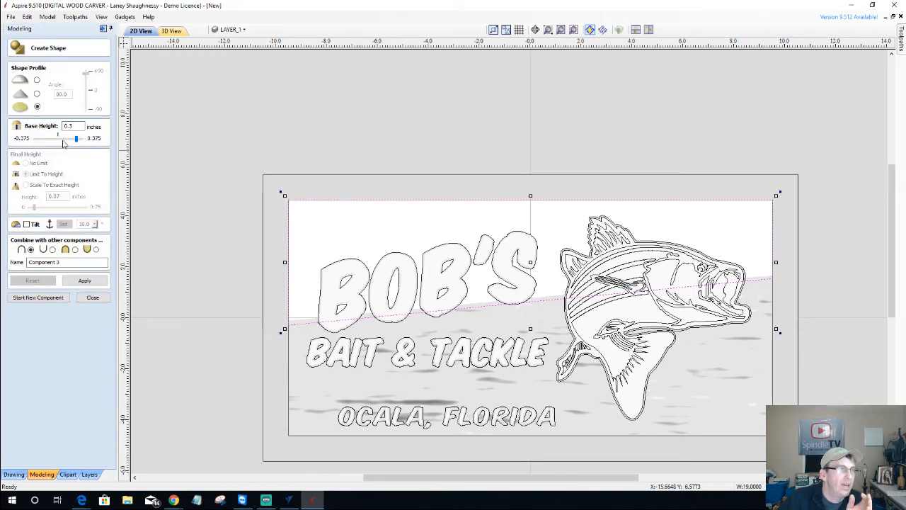
left_click(60, 138)
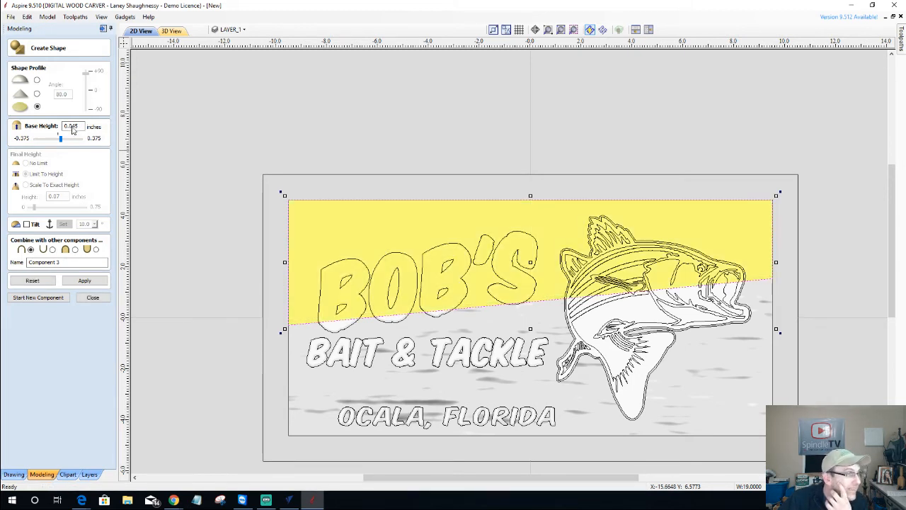
double_click(72, 126)
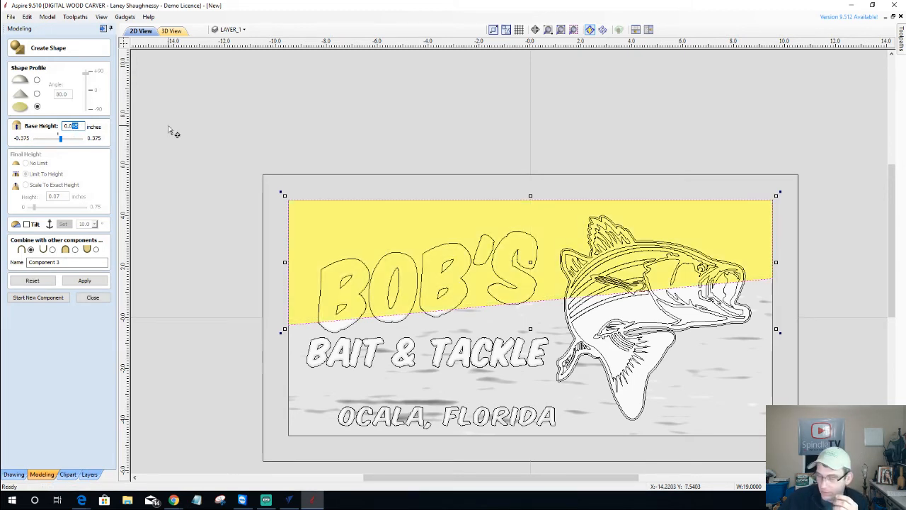
type("0.0625")
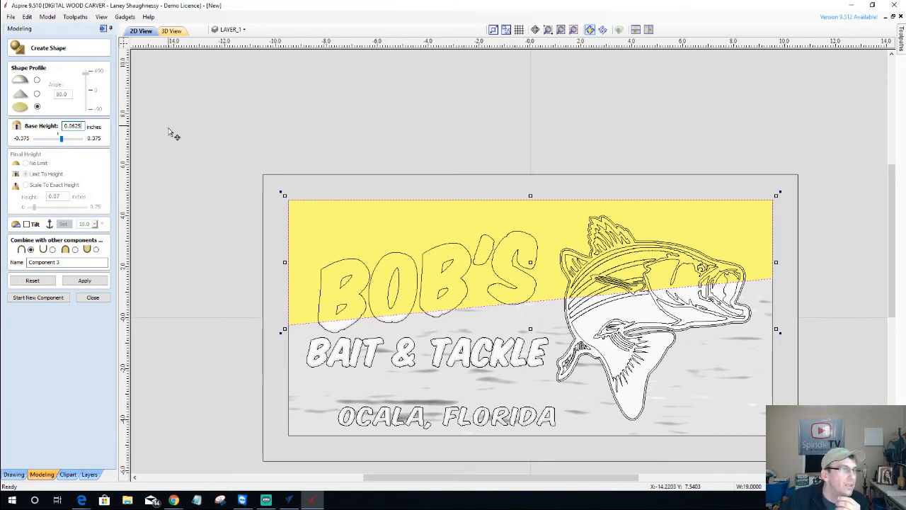
left_click(74, 253)
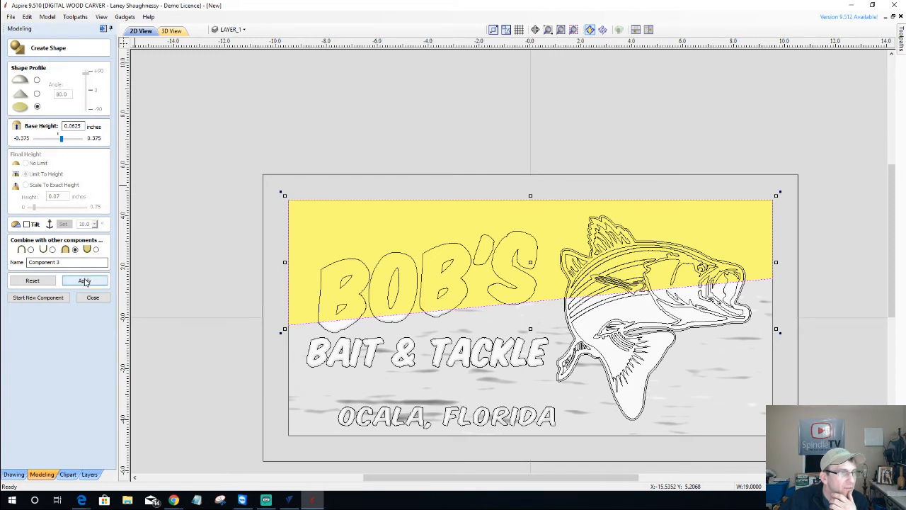
left_click(83, 280)
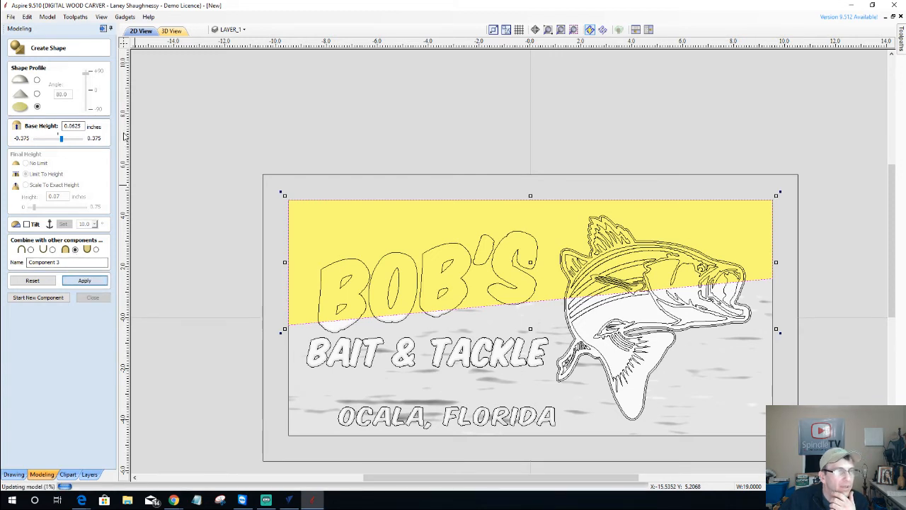
Inspect the sign at an angle in the 3D view, then close the shape settings
left_click(172, 31)
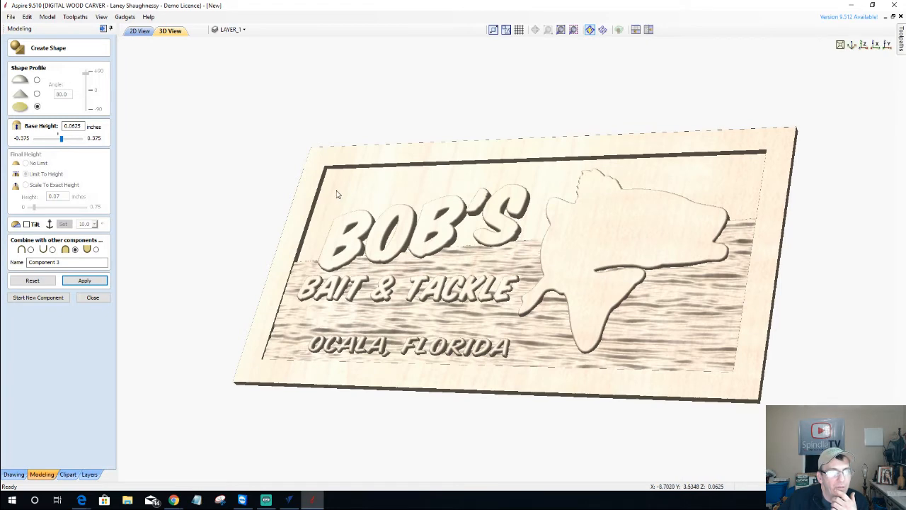
left_click_drag(621, 259, 818, 249)
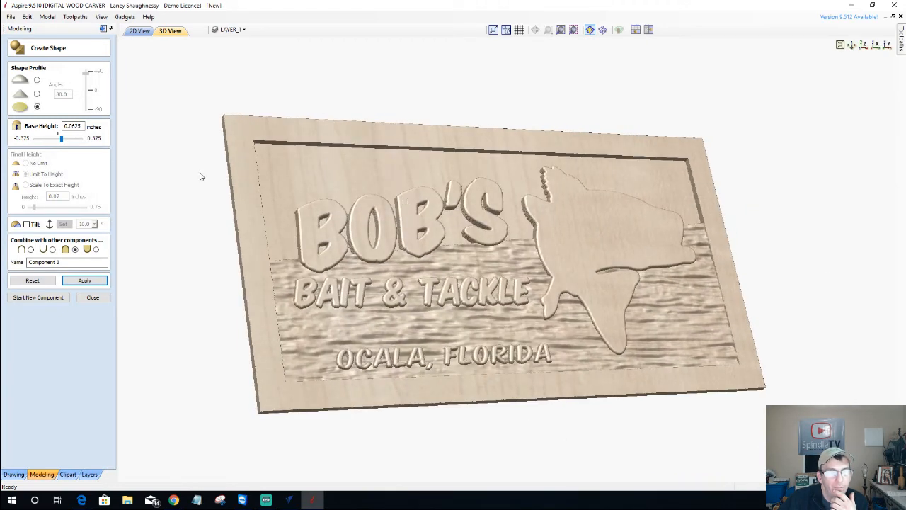
left_click(91, 300)
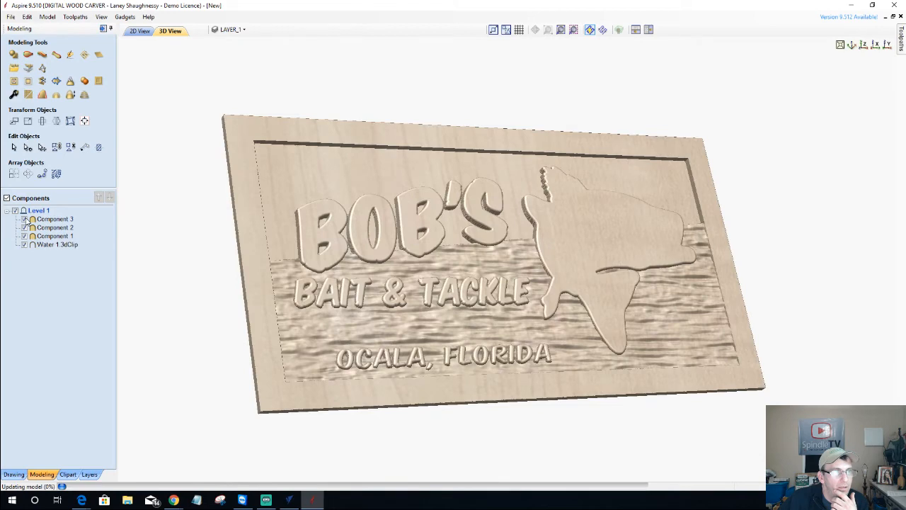
Compare the sign with Component 3 hidden and shown, then move to the Toolpaths panel
left_click(25, 219)
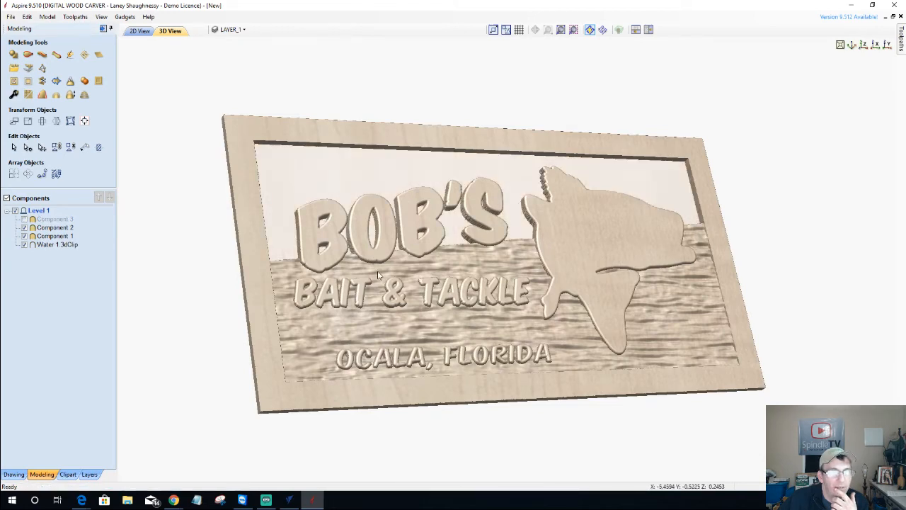
left_click_drag(349, 295, 254, 309)
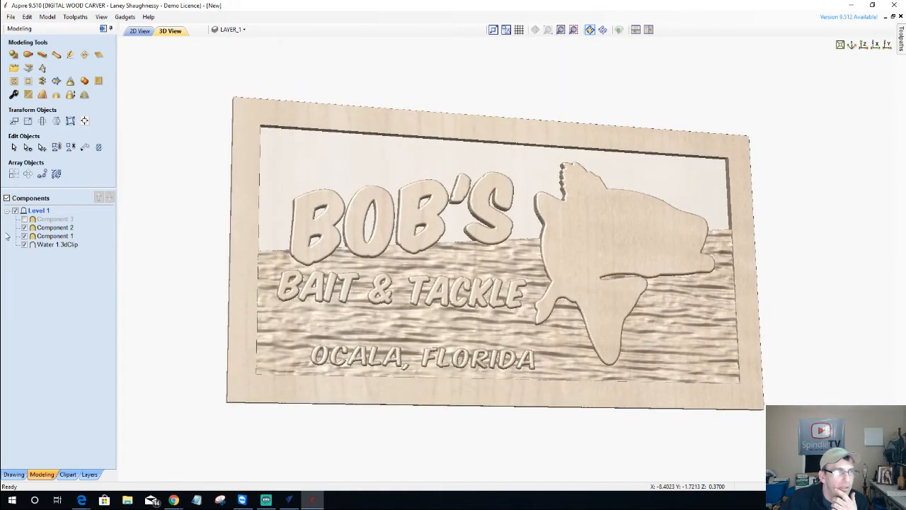
left_click(24, 226)
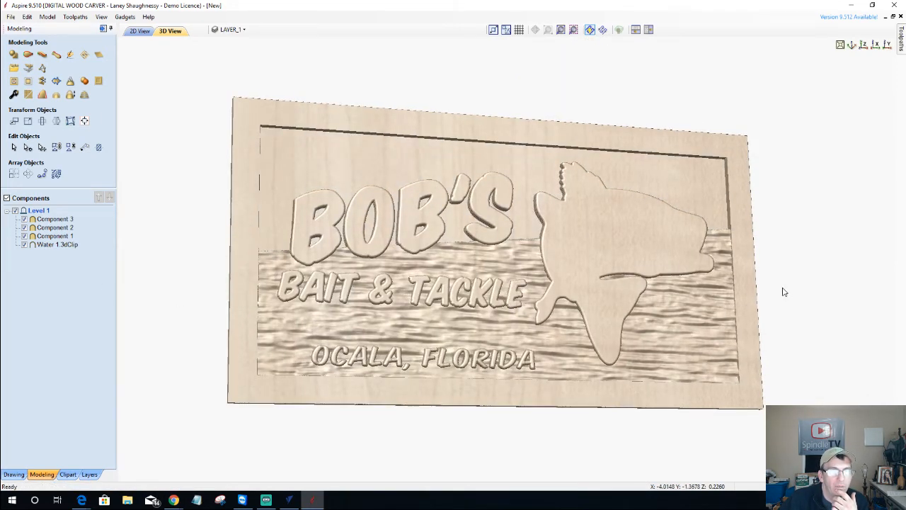
left_click_drag(408, 294, 732, 300)
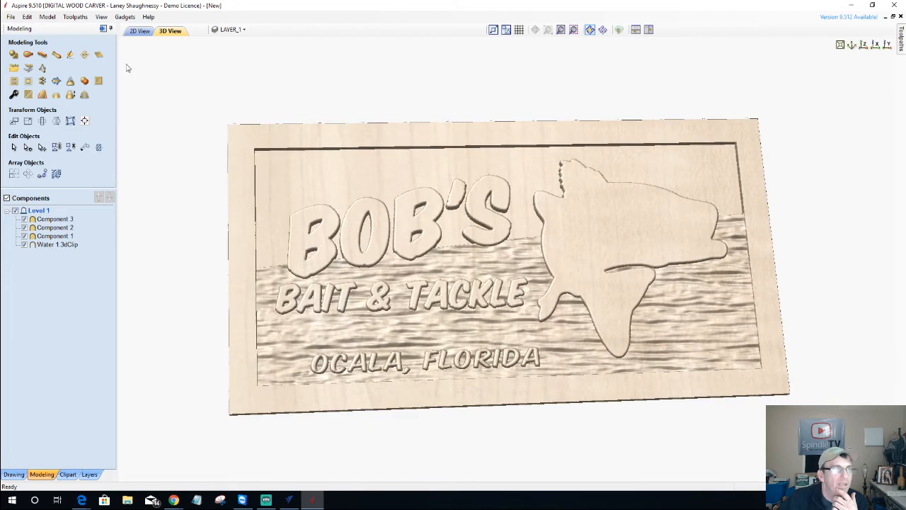
left_click(103, 29)
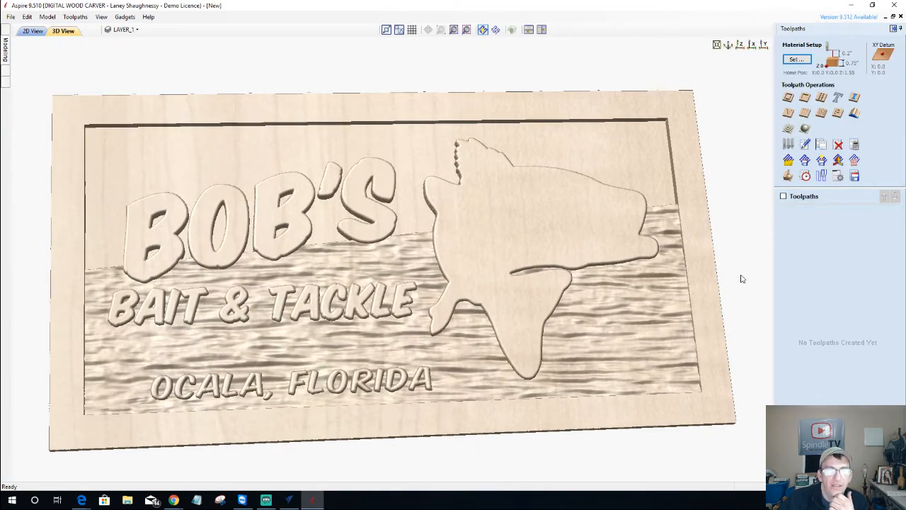
Start a 3D finishing toolpath using the 7.2° tapered ball nose bit
left_click(805, 129)
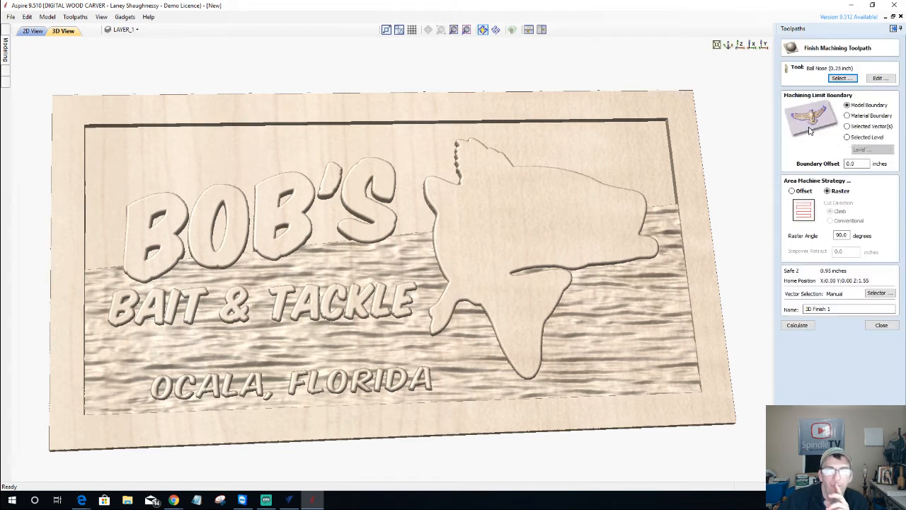
left_click(838, 78)
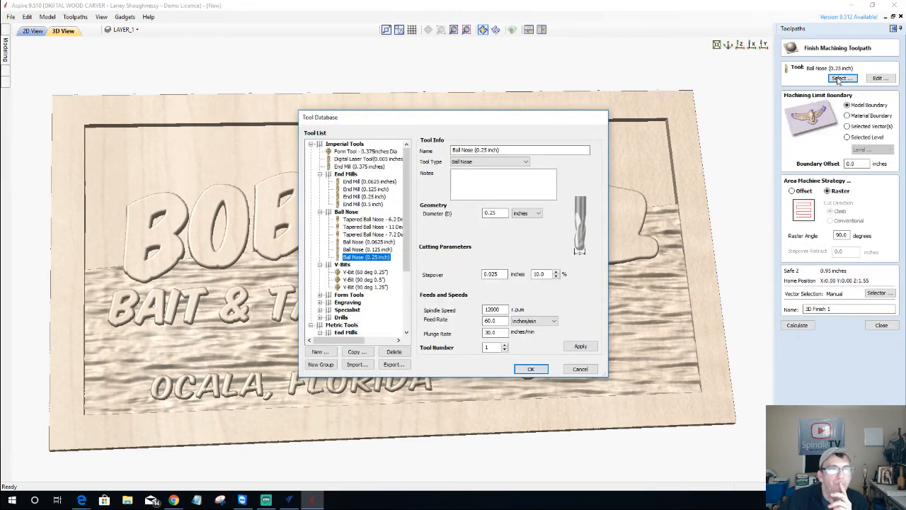
left_click(371, 234)
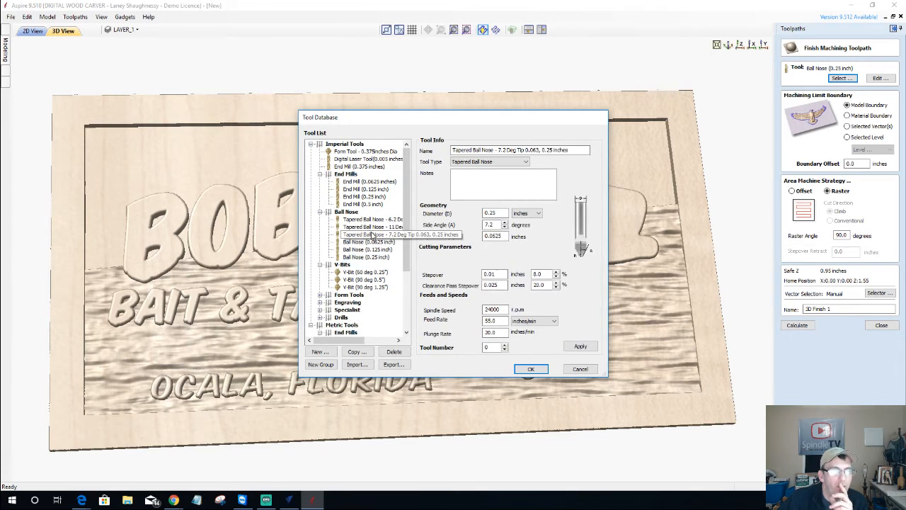
left_click(527, 368)
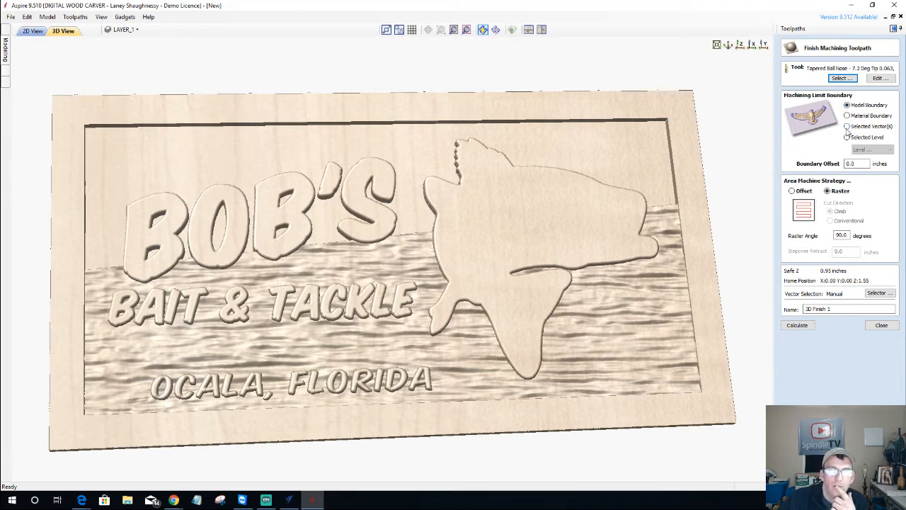
Limit the finishing to the sign's outer rectangle and calculate the toolpath
left_click(33, 30)
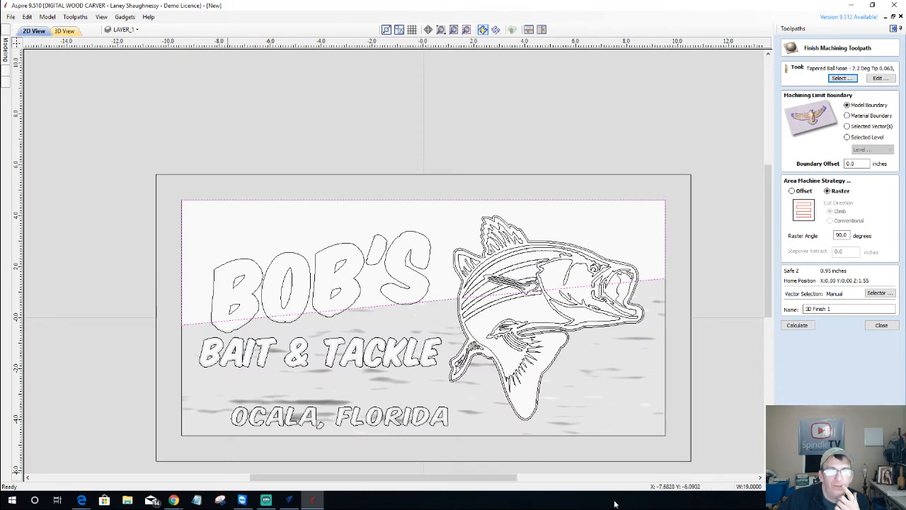
left_click(847, 126)
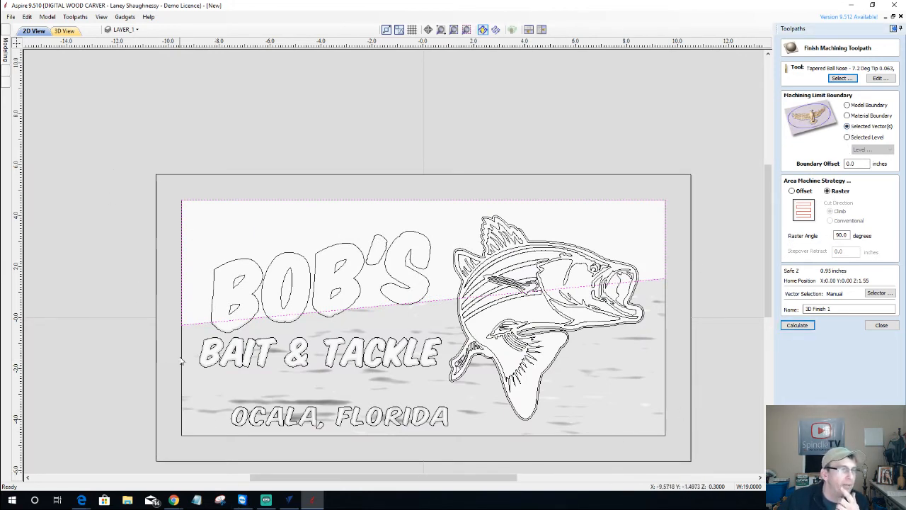
left_click(182, 401)
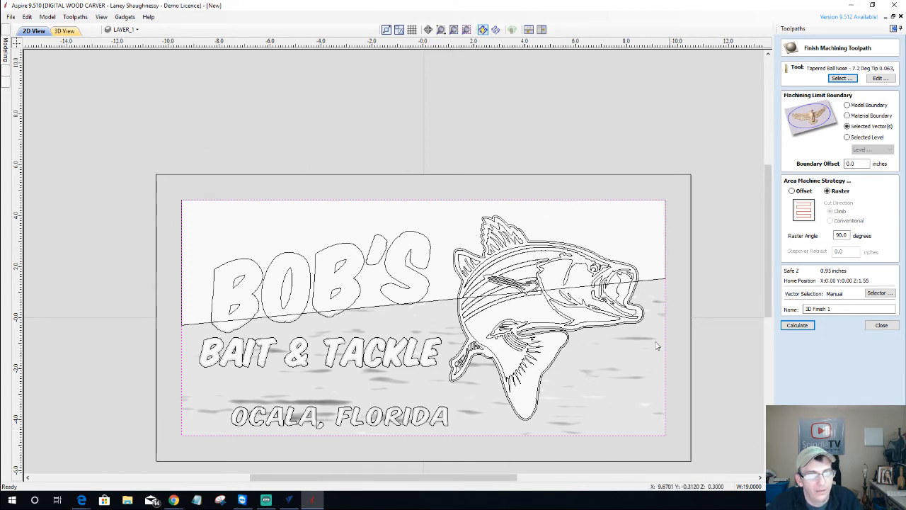
left_click(804, 328)
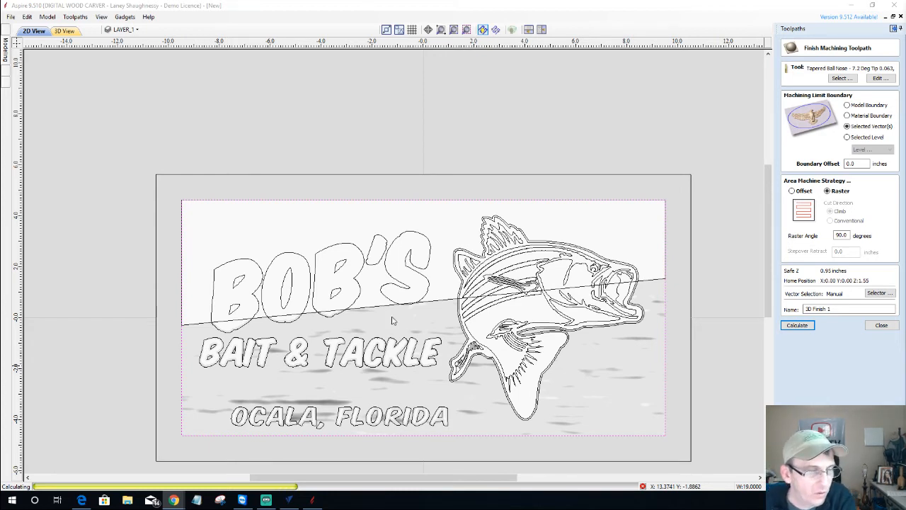
In the VCarve Pro version, select the fish's outer contour outline
left_click(289, 500)
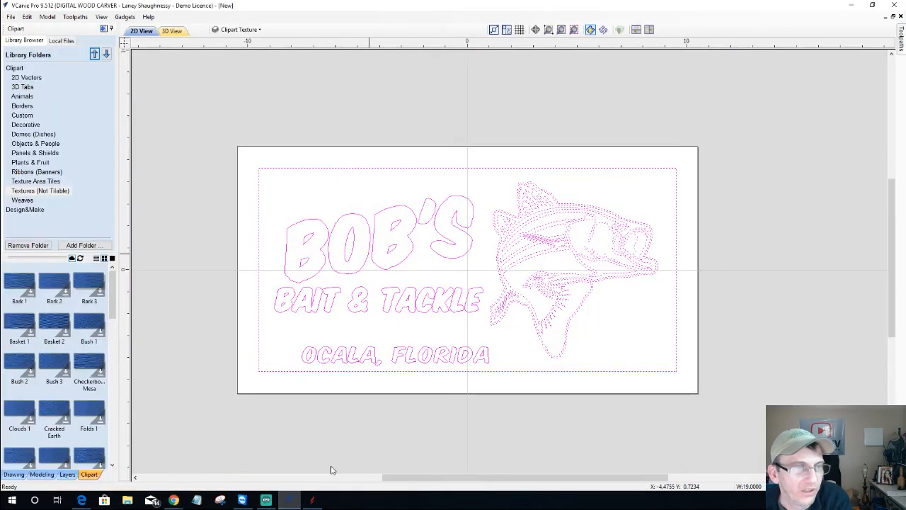
left_click(534, 189)
scroll(535, 190, "up", 5)
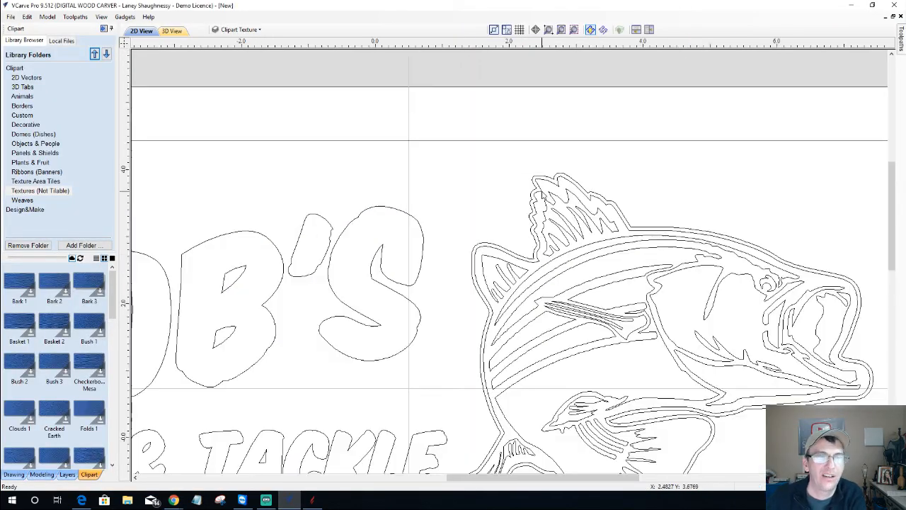
scroll(539, 196, "up", 2)
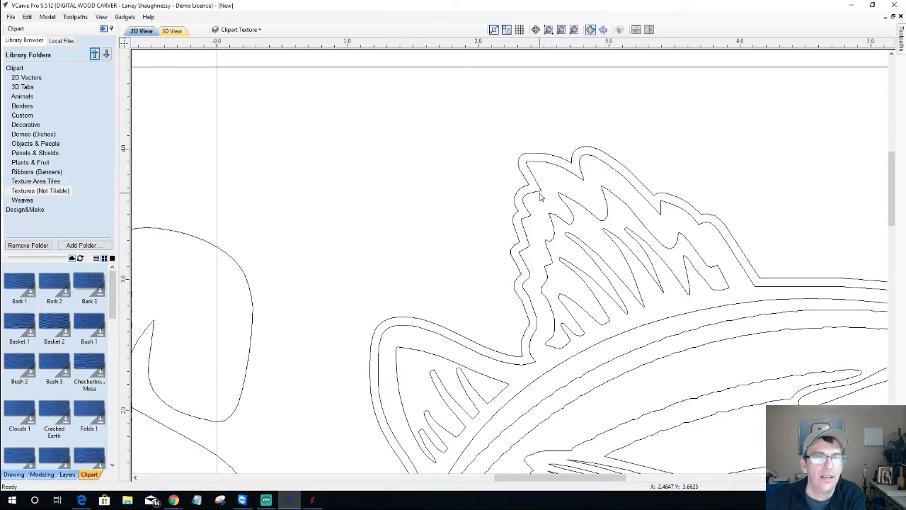
left_click(534, 175)
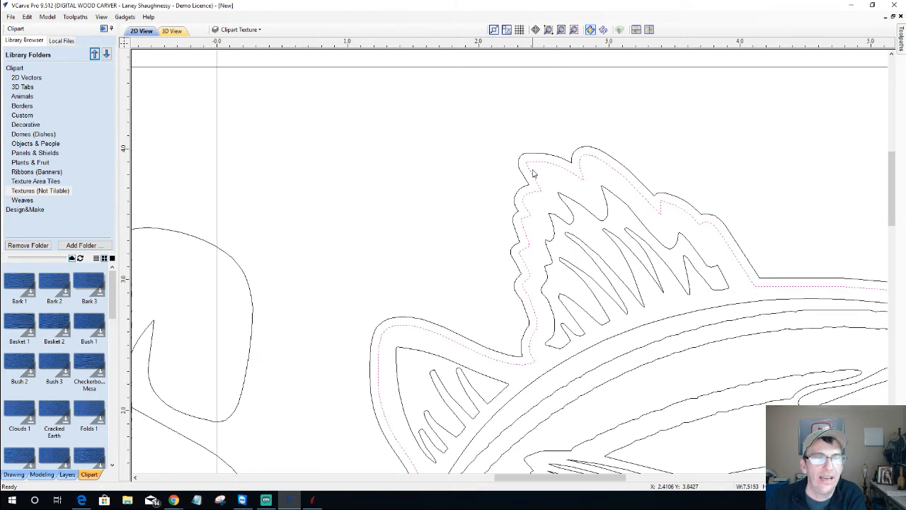
scroll(855, 313, "down", 5)
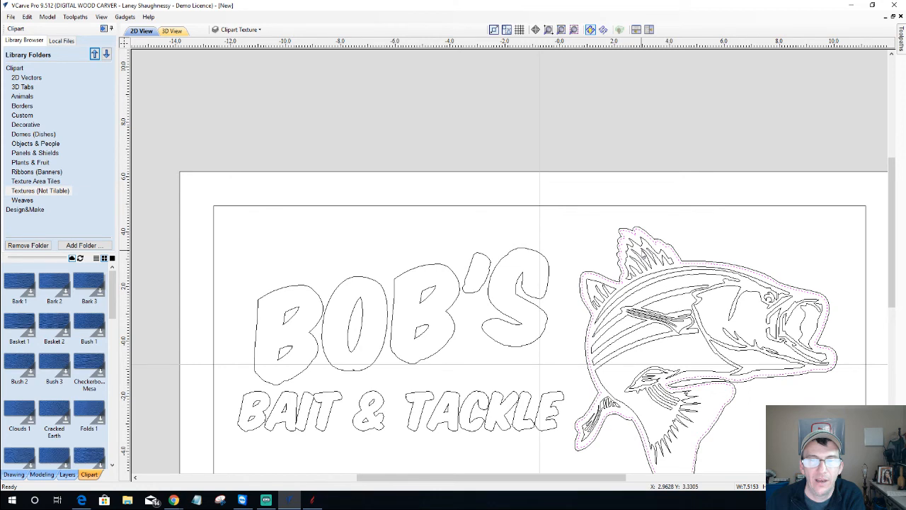
scroll(630, 269, "down", 2)
Using Offset Vectors, select only the outer offset fish outline and go to toolpaths
left_click(13, 474)
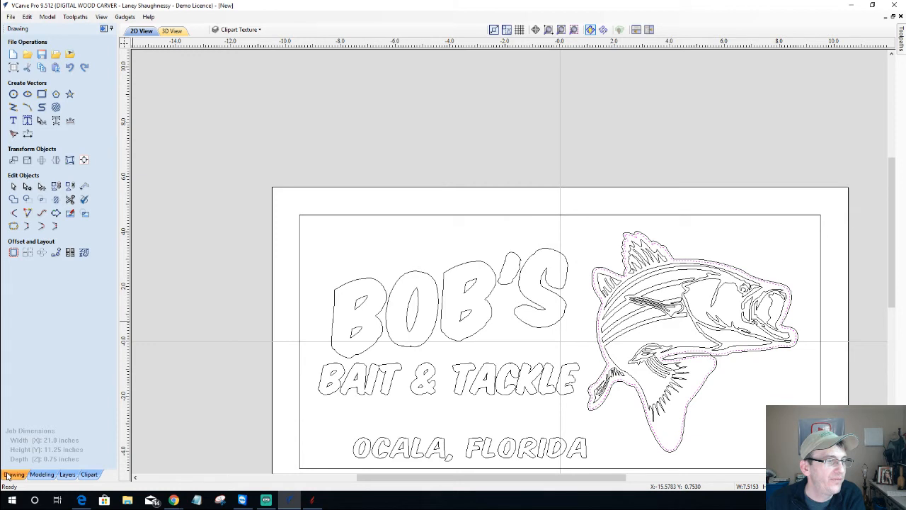
left_click(13, 252)
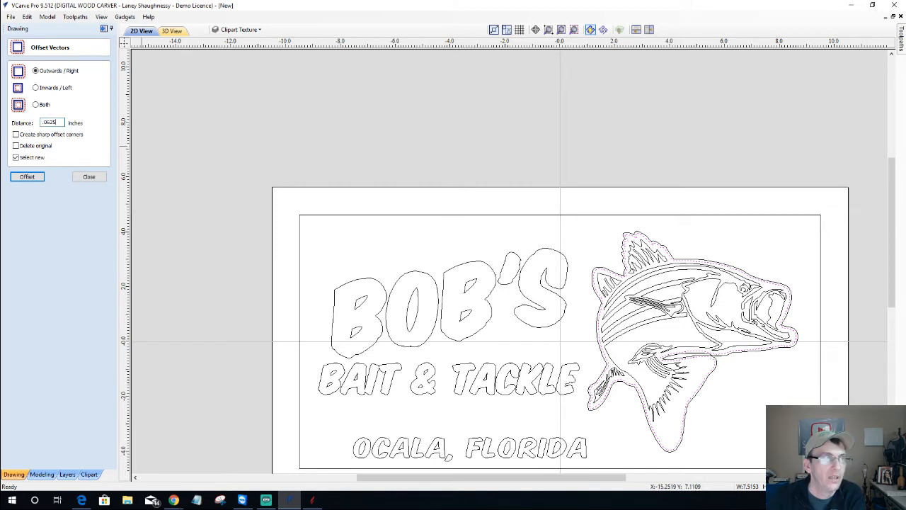
scroll(663, 233, "up", 3)
scroll(663, 232, "up", 2)
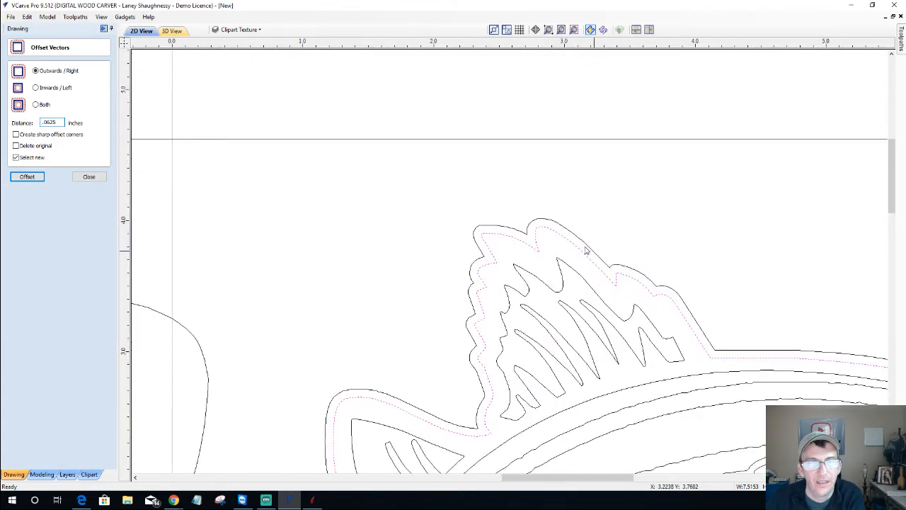
left_click(585, 243, "shift")
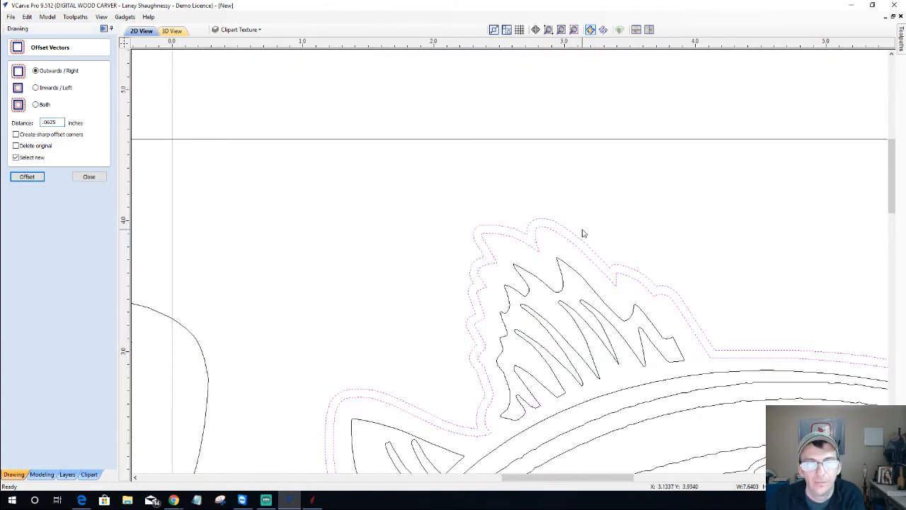
left_click(578, 243)
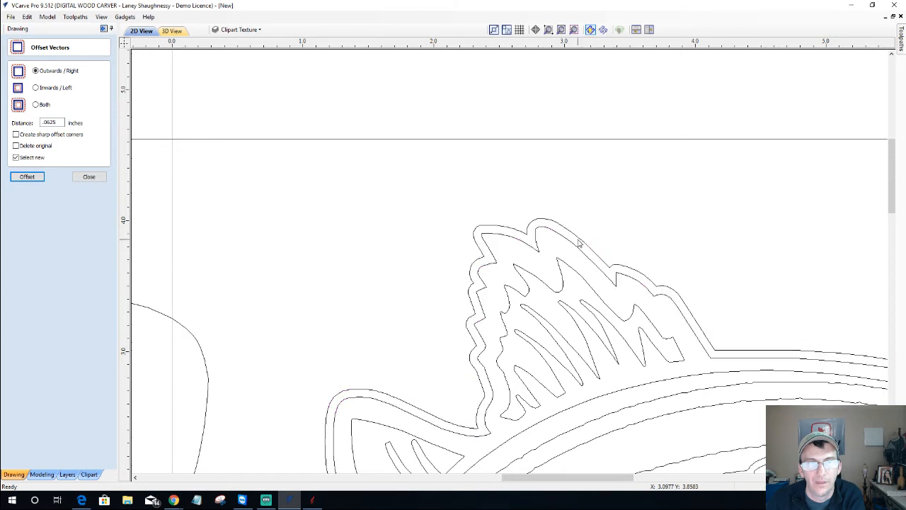
left_click(578, 243)
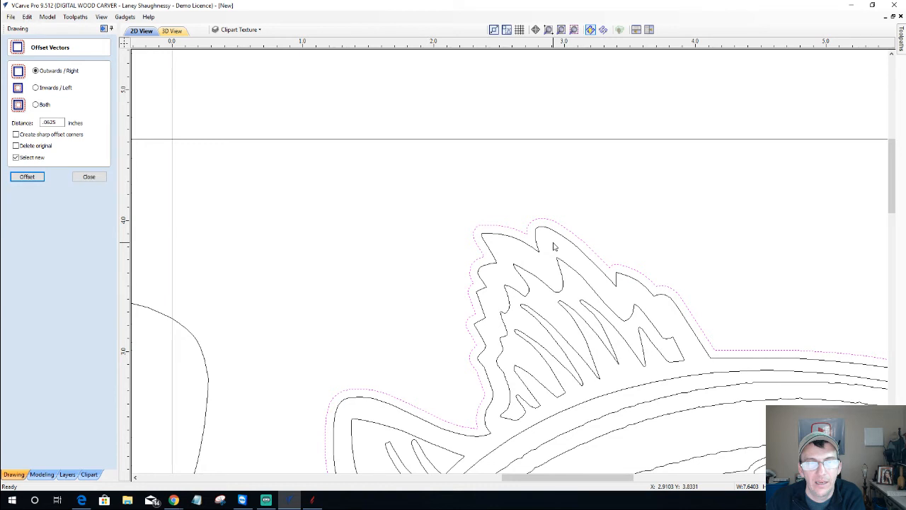
scroll(554, 246, "down", 5)
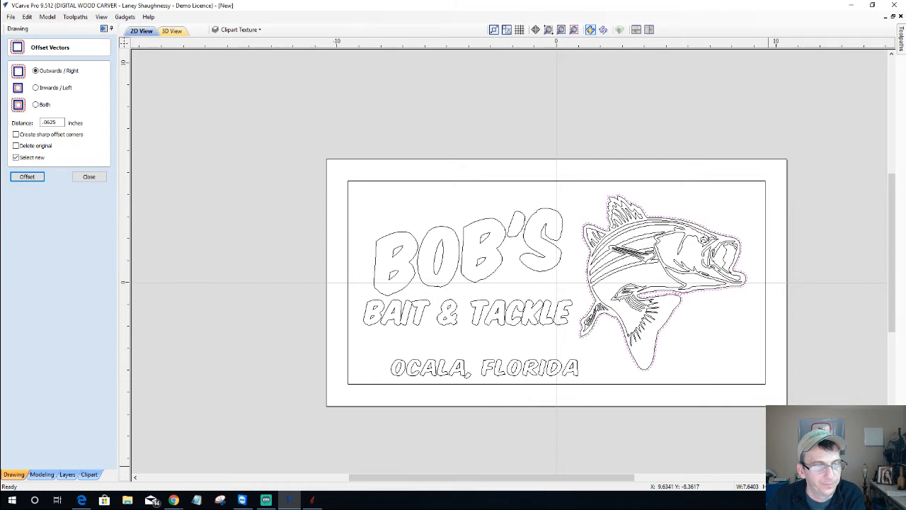
scroll(451, 234, "down", 3)
scroll(732, 243, "up", 2)
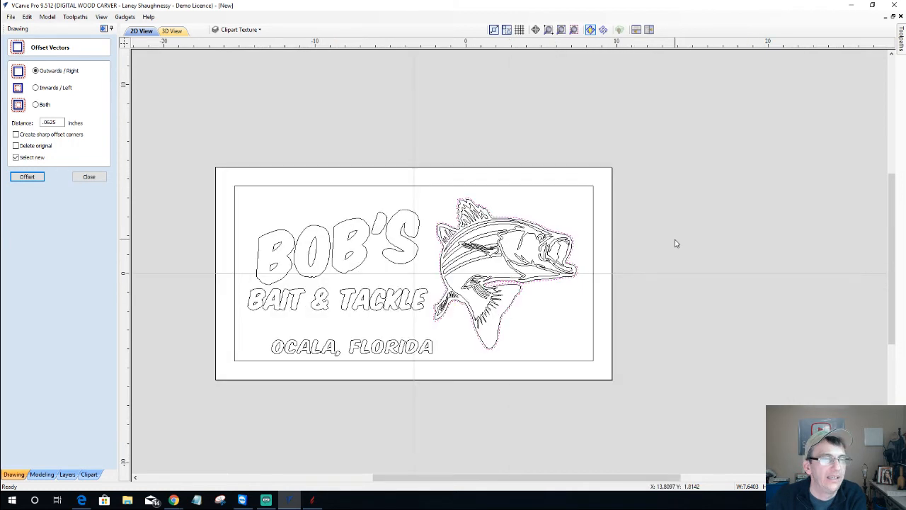
scroll(732, 243, "down", 1)
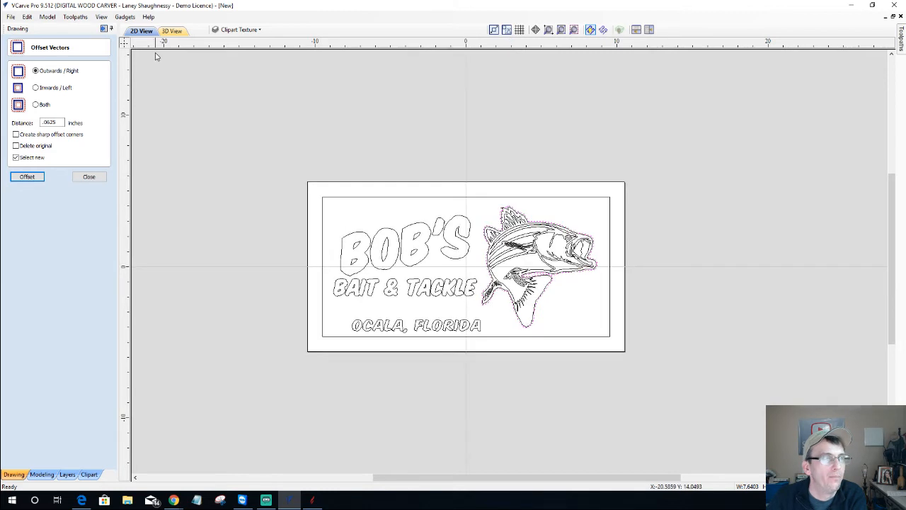
key("F3")
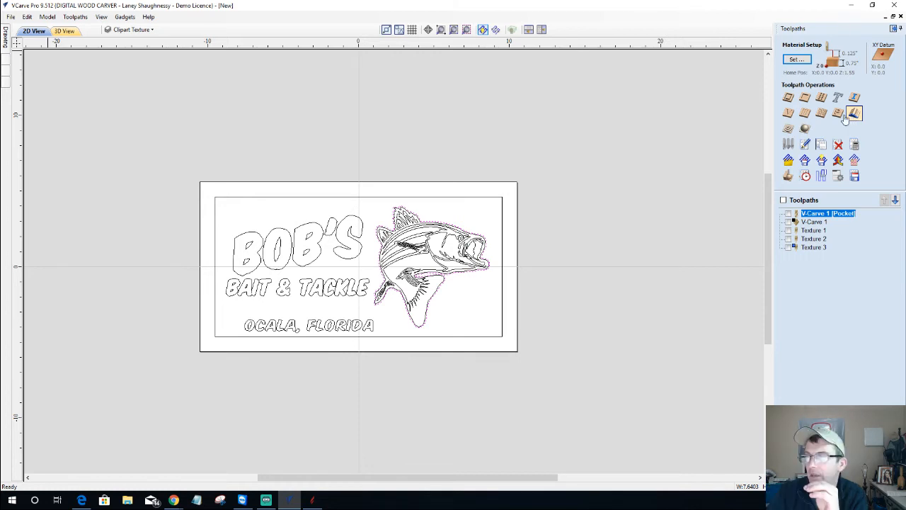
Open the Moulding Toolpath form and pick the inner border rectangle as its drive rail
left_click(851, 115)
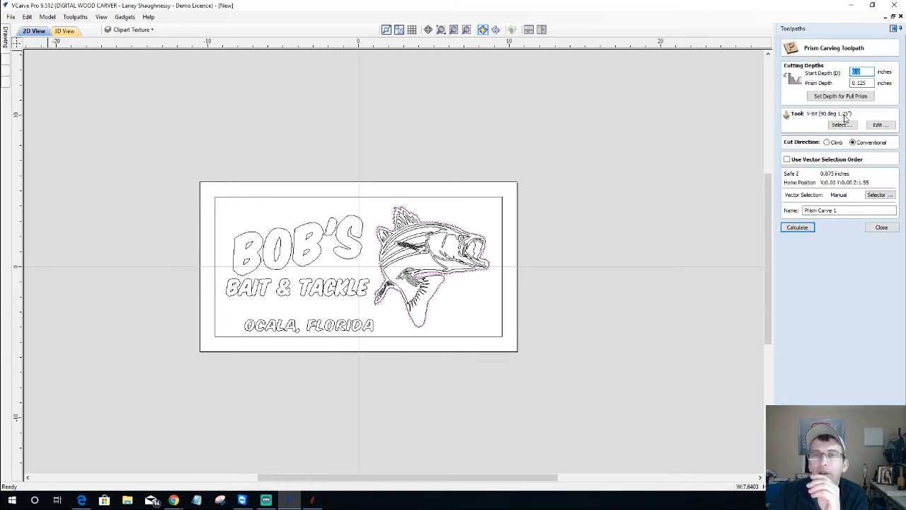
left_click(881, 227)
left_click(825, 98)
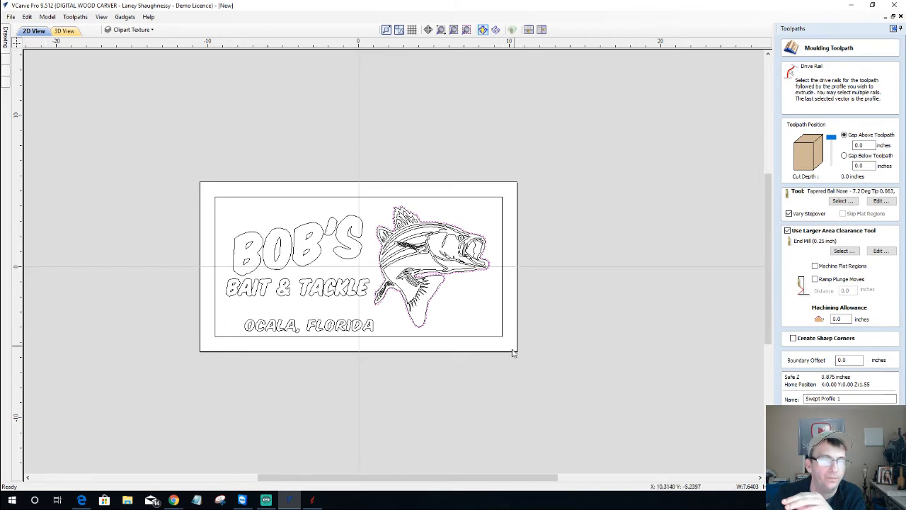
left_click(206, 336)
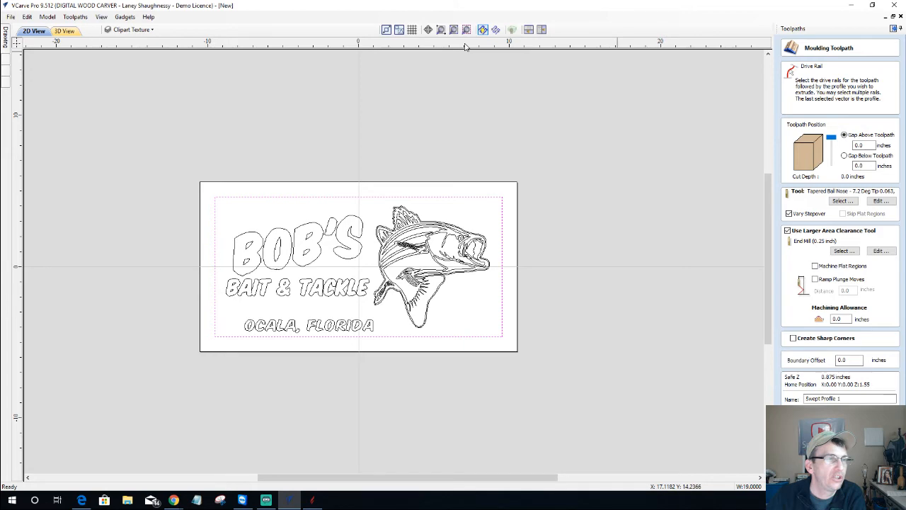
scroll(362, 126, "up", 3)
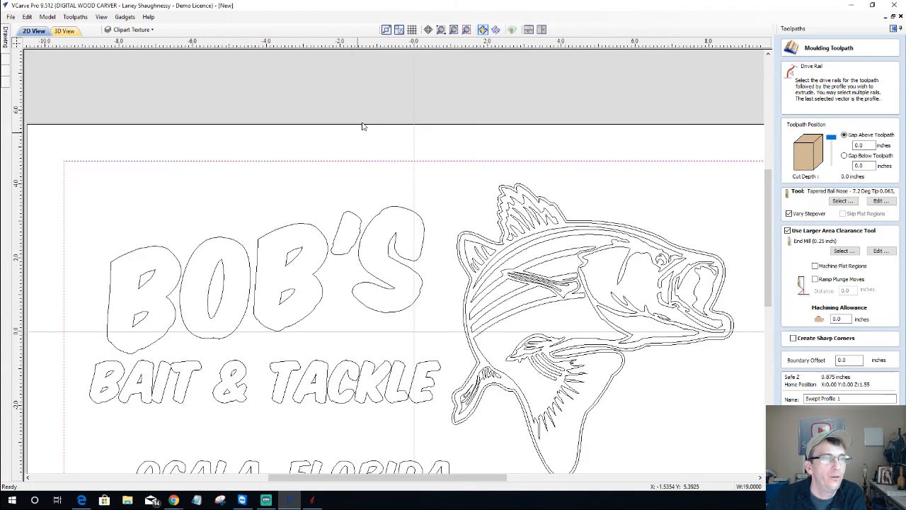
scroll(403, 148, "down", 3)
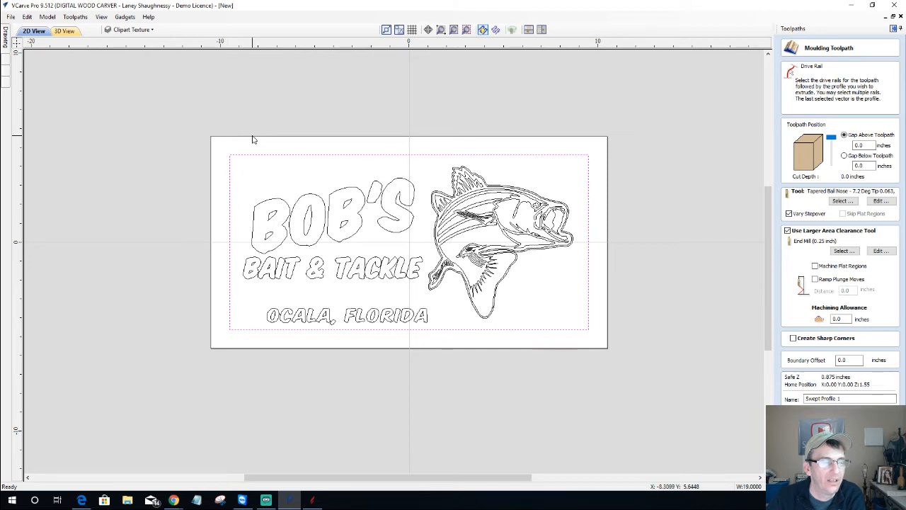
Draw a rectangle sized 1 inch wide by 5/8 (0.625) inch tall
mouse_move(6, 39)
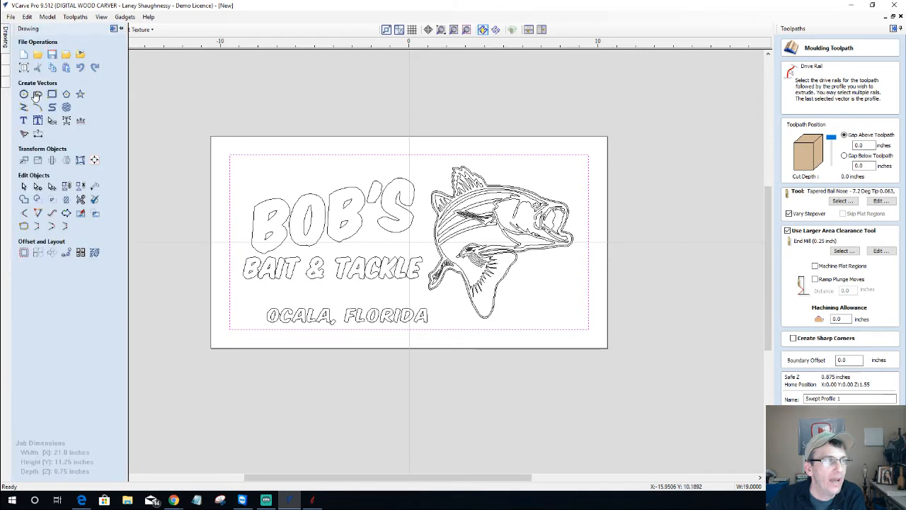
left_click(38, 94)
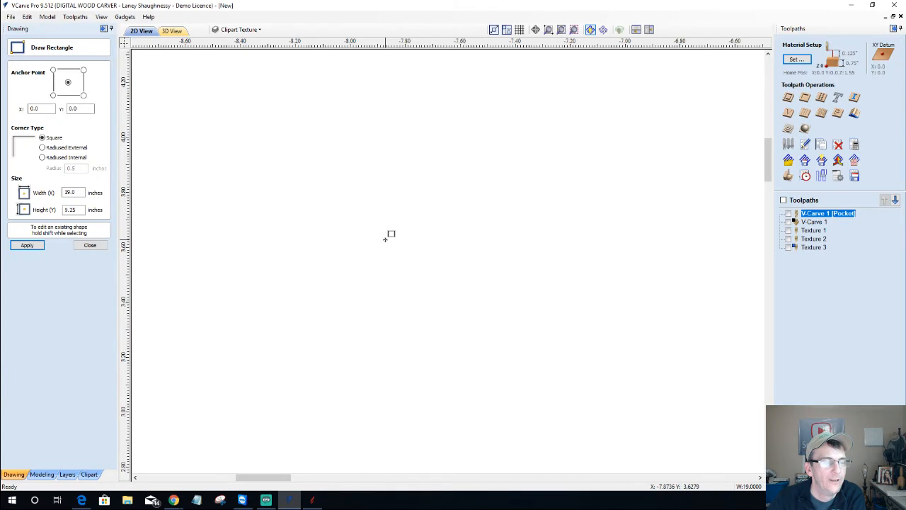
left_click_drag(289, 149, 443, 303)
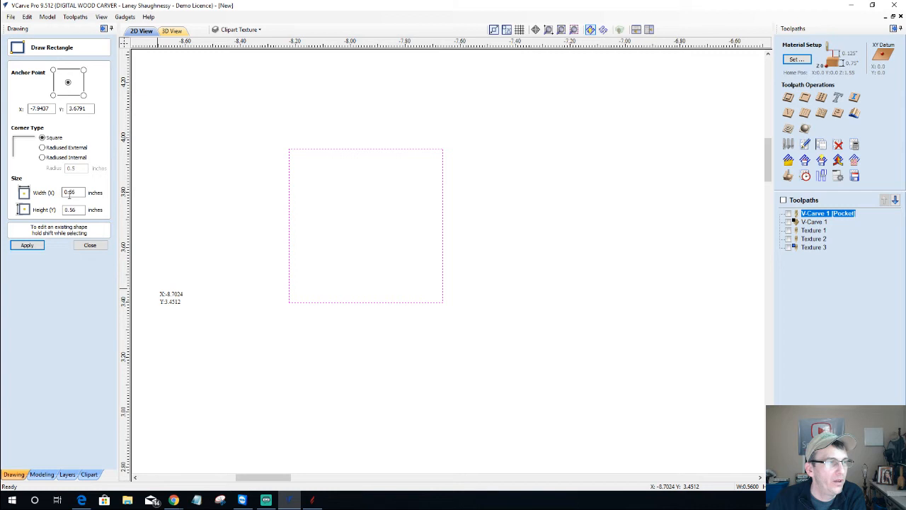
type("1")
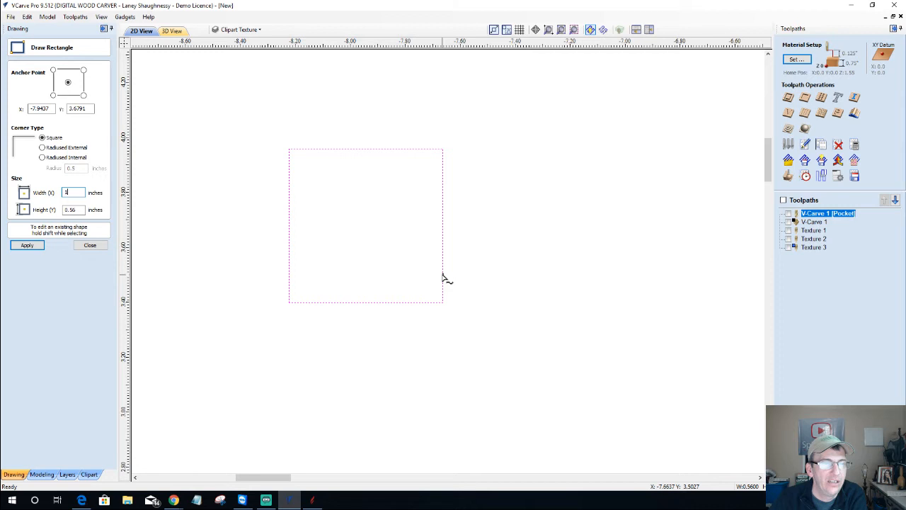
key("Tab")
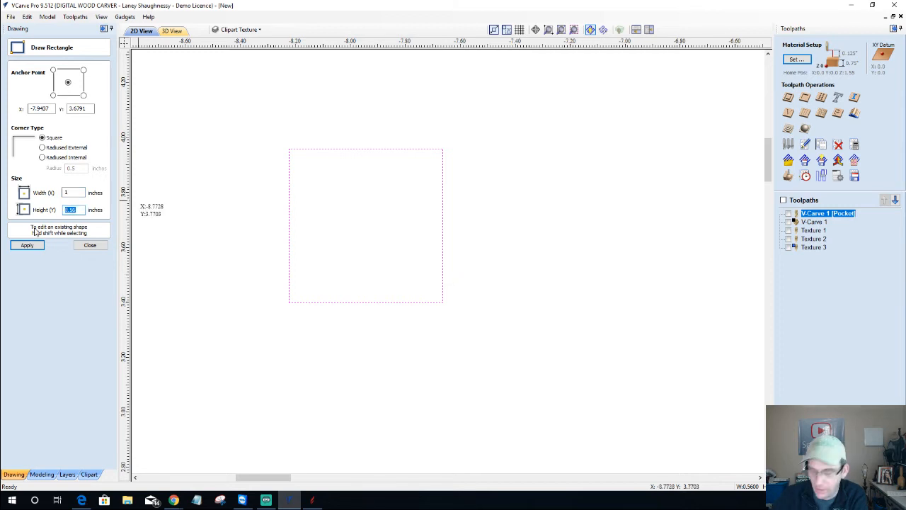
type(".625")
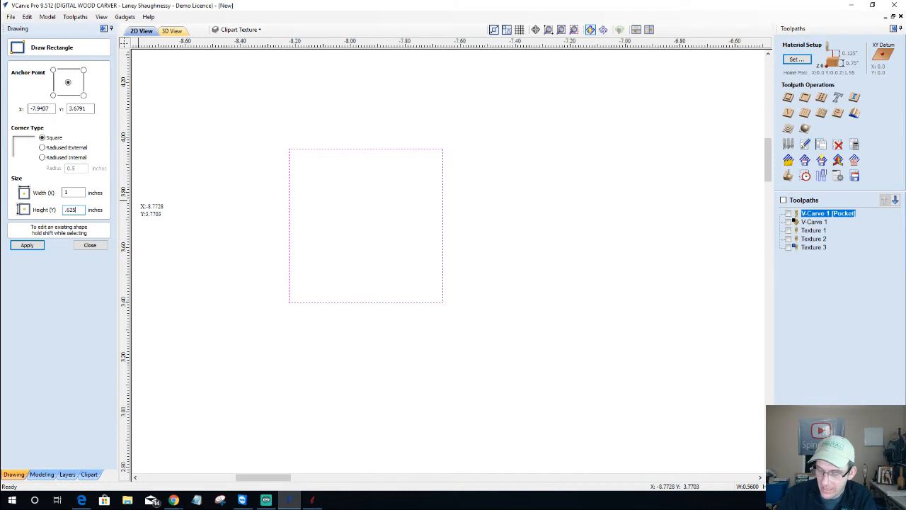
key("BackSpace")
key("BackSpace")
key("BackSpace")
key("BackSpace")
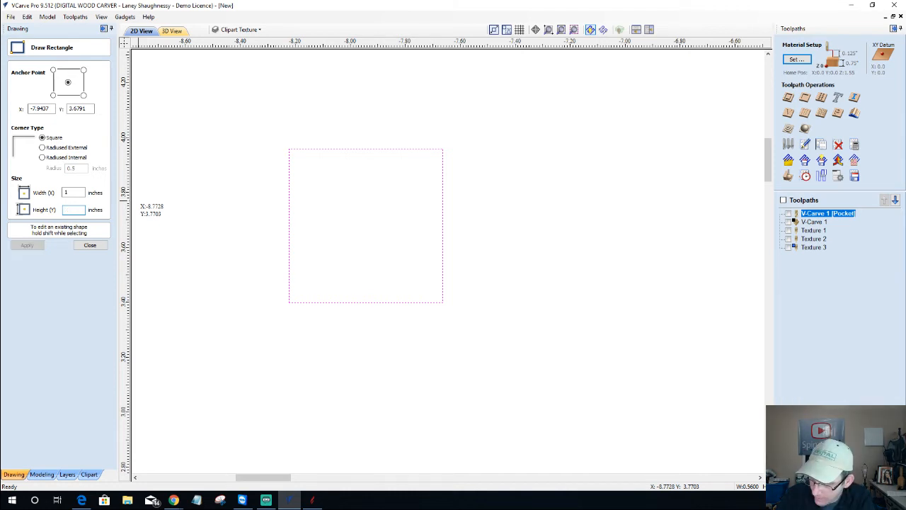
type("5/8")
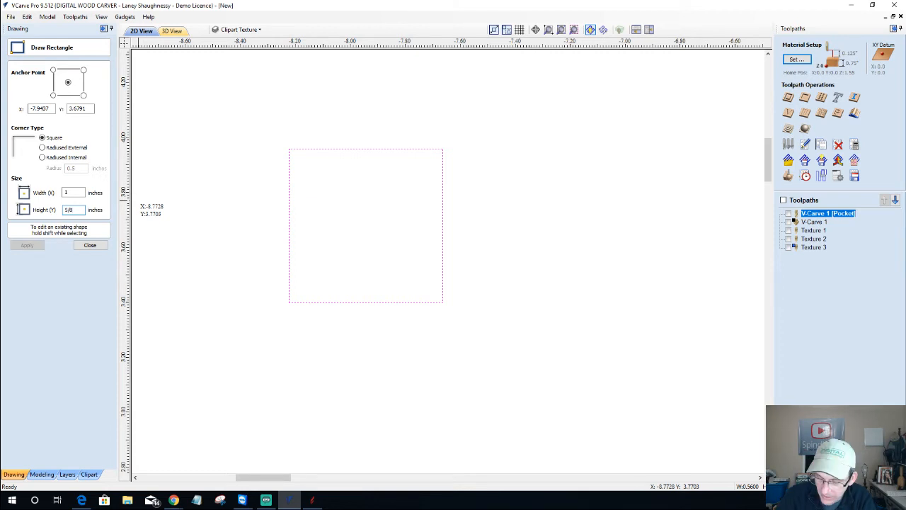
key("Tab")
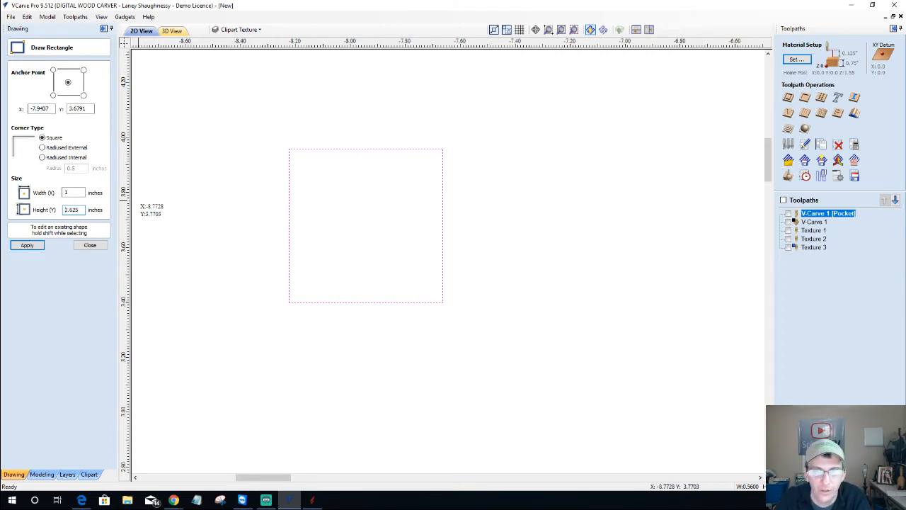
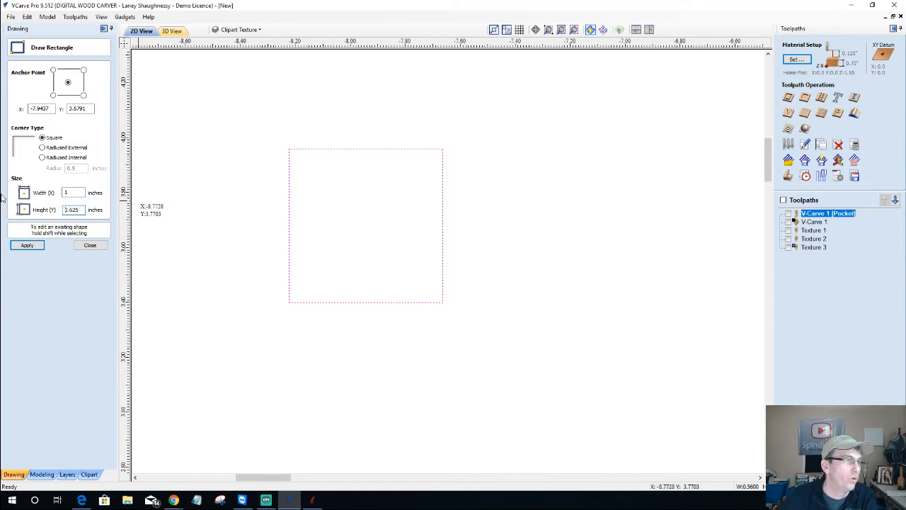
Set the rectangle's height to 1-.125 (0.625 inch), keeping 1.0 inch width, and apply
left_click_drag(82, 210, 55, 209)
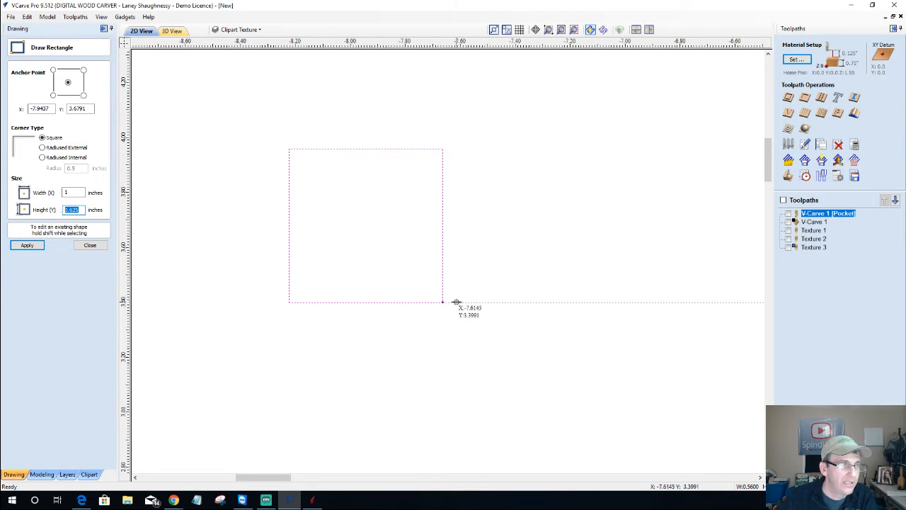
type("1")
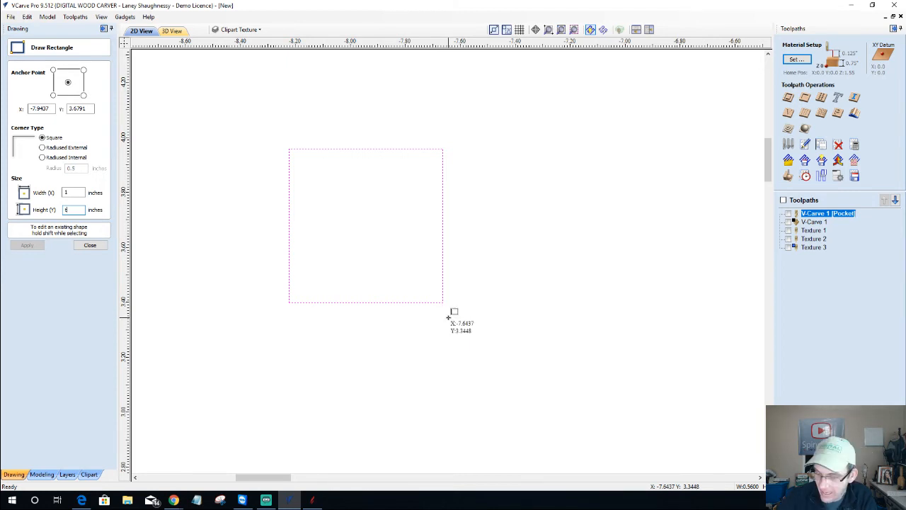
type("-.125")
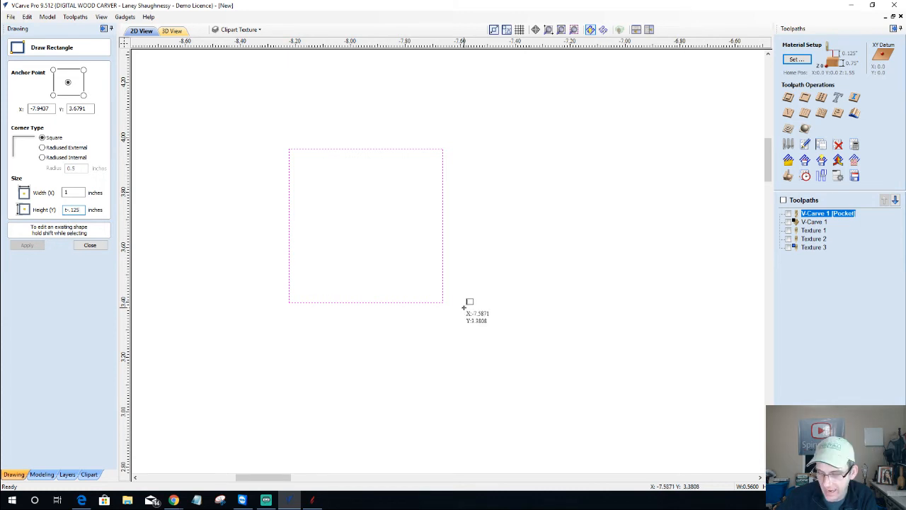
type("=")
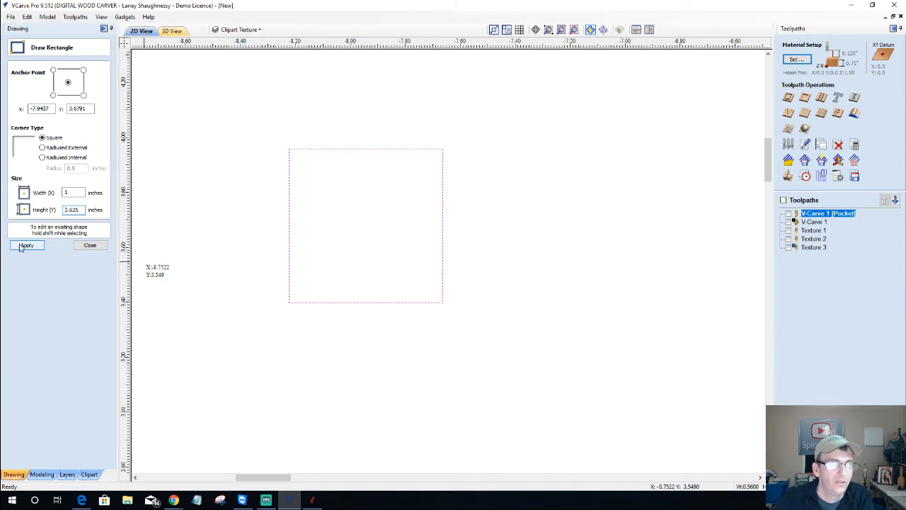
left_click(22, 246)
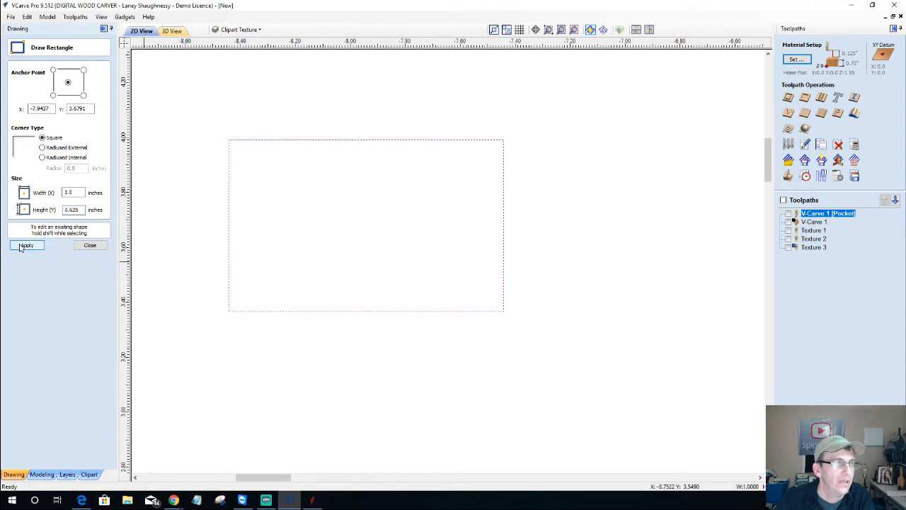
left_click(90, 245)
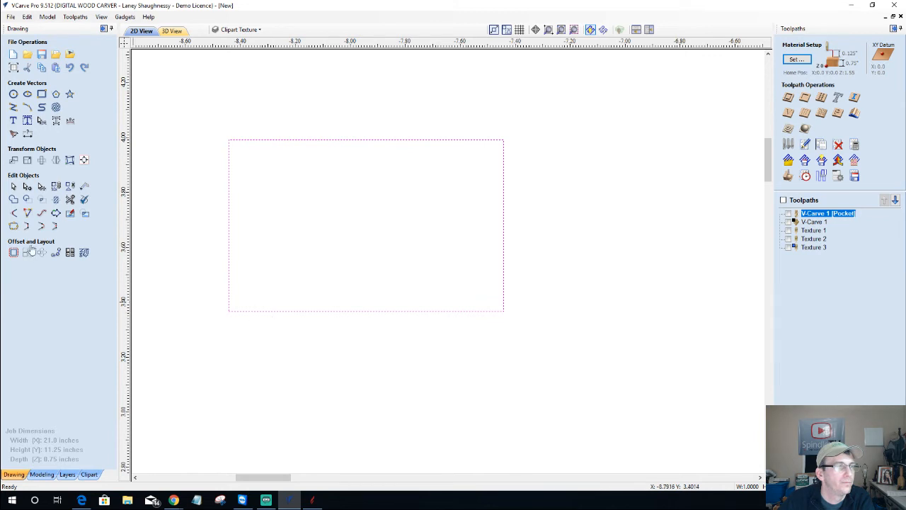
In node editing, delete the rectangle's bottom span and lower the top-right node so the top slopes
left_click(27, 185)
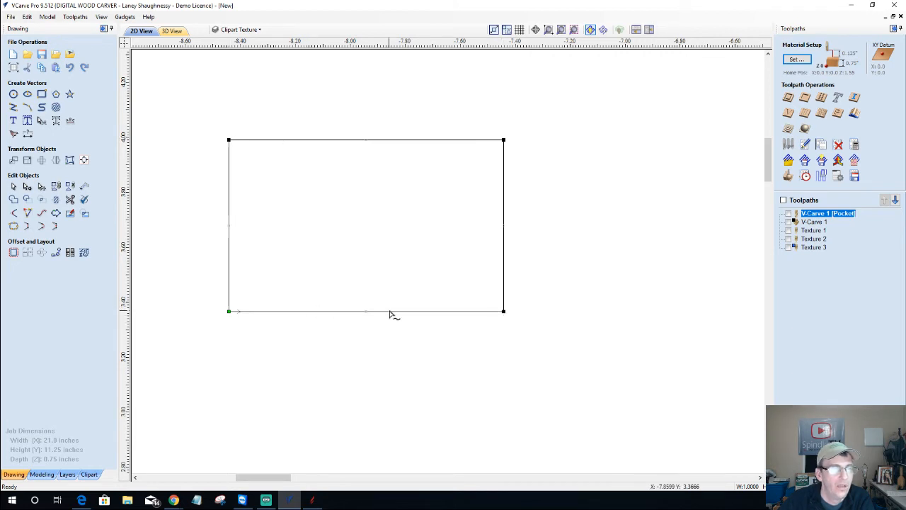
right_click(320, 315)
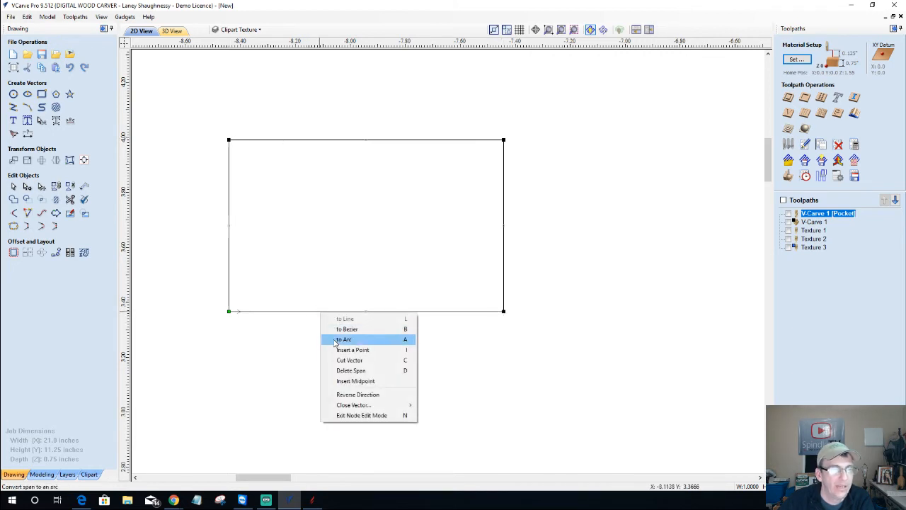
left_click(338, 371)
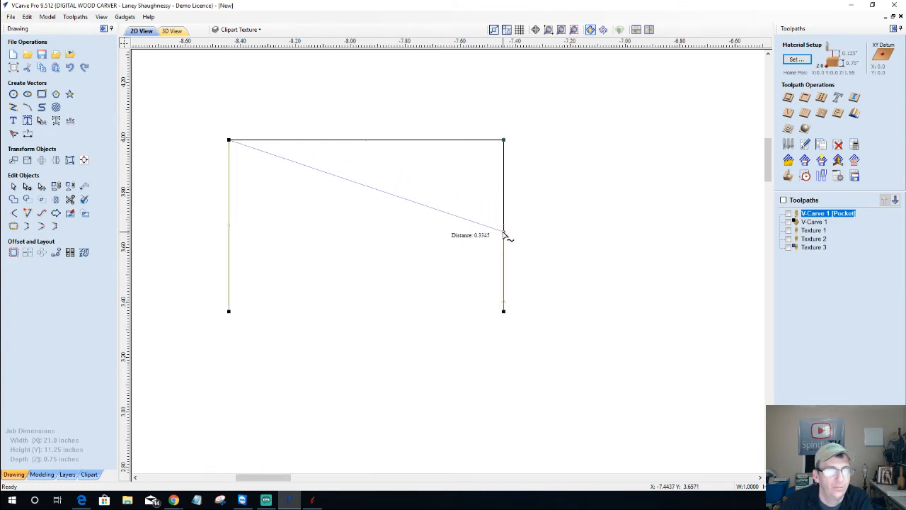
left_click_drag(503, 231, 504, 232)
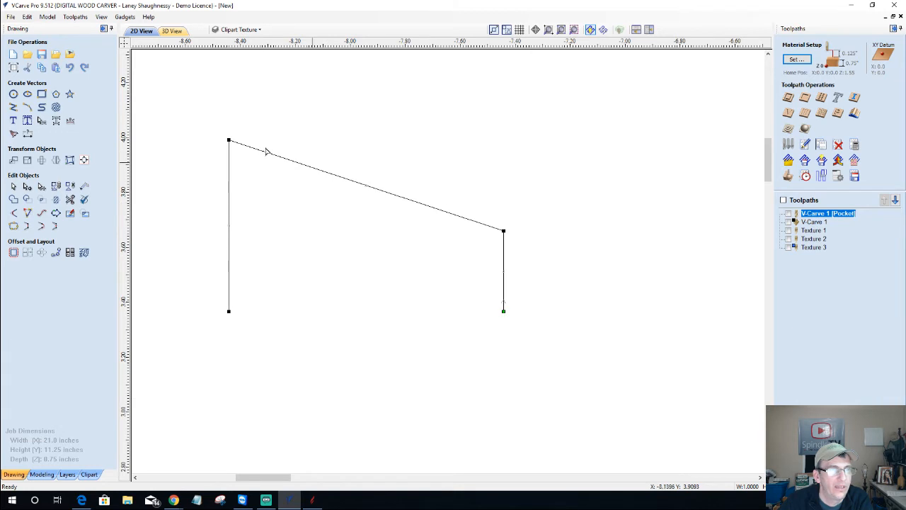
Convert the sloping top span to a Bezier and shape it into a smooth S-curve
right_click(415, 202)
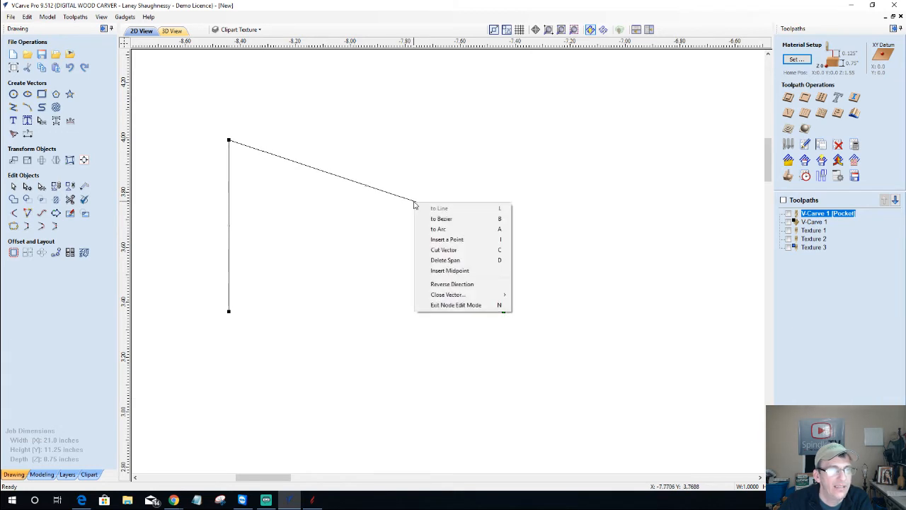
left_click(448, 220)
left_click_drag(420, 204, 412, 230)
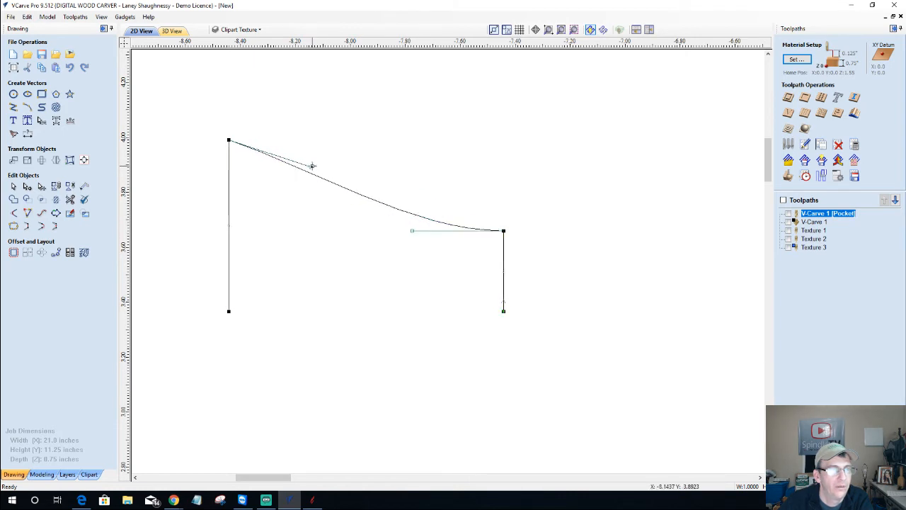
left_click_drag(312, 166, 318, 111)
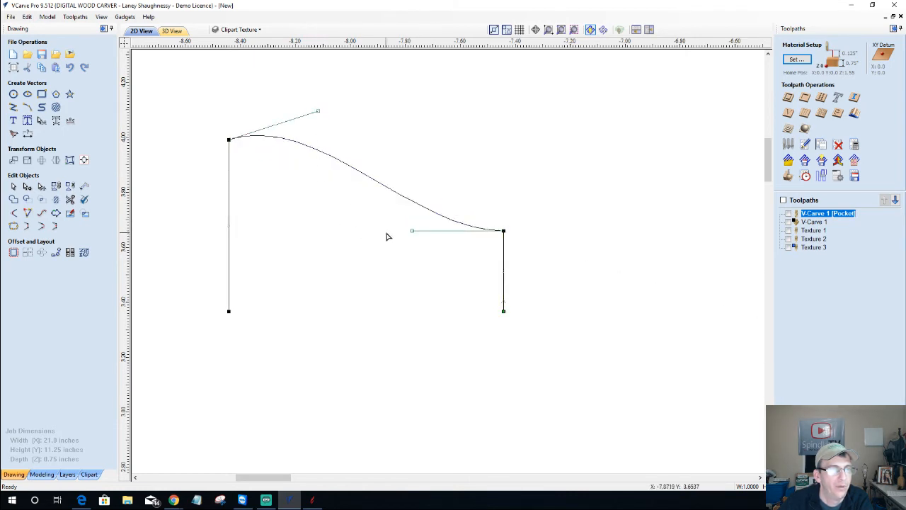
mouse_move(412, 230)
left_mouse_down()
mouse_move(409, 265)
mouse_move(404, 241)
left_mouse_up()
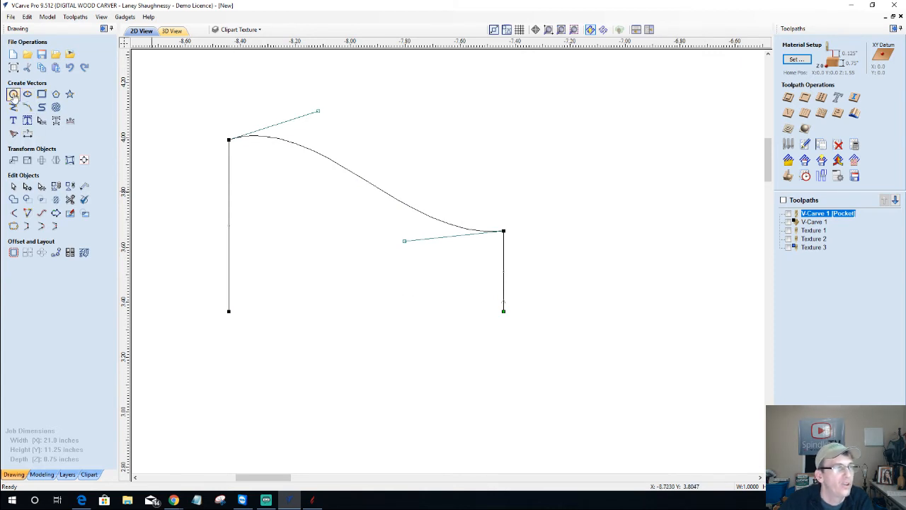
Add a 0.14-inch circle near the curve's peak and a 0.38-inch circle on its slope
left_click(13, 94)
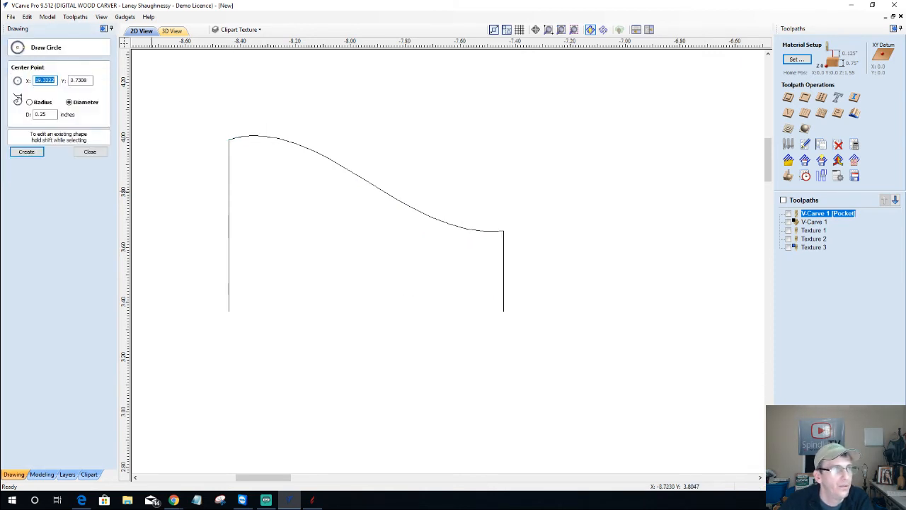
left_click(282, 140)
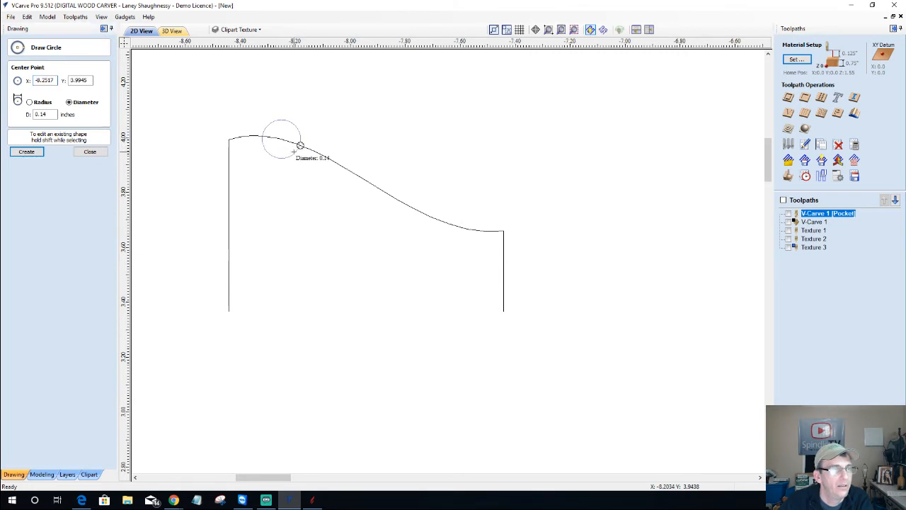
left_click(300, 145)
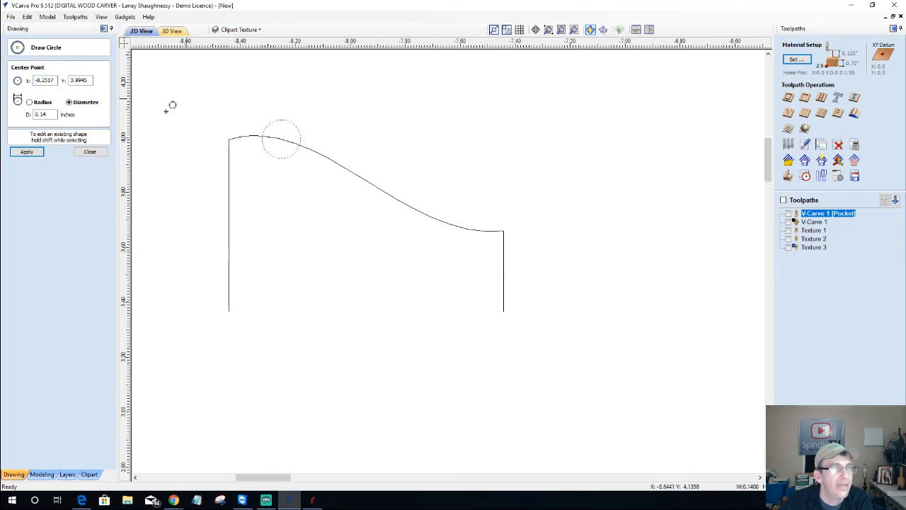
left_click(91, 153)
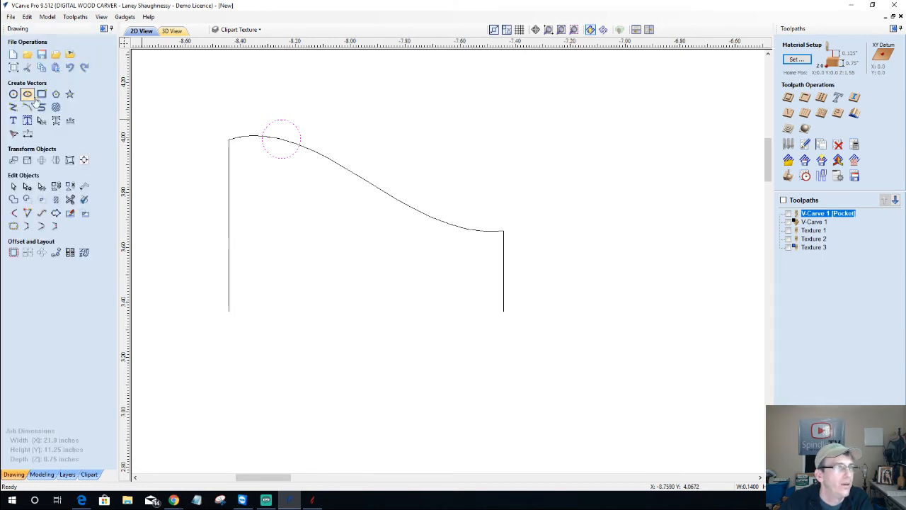
left_click(12, 93)
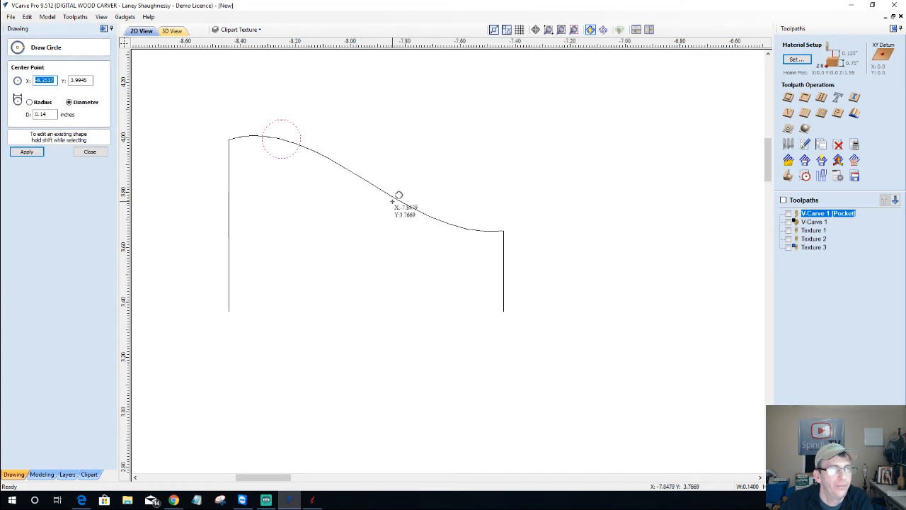
left_click_drag(420, 216, 445, 211)
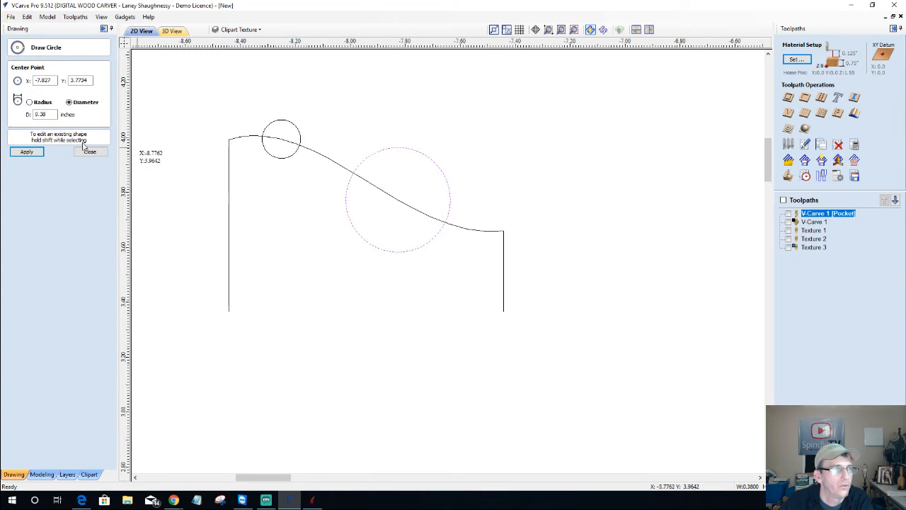
left_click(90, 152)
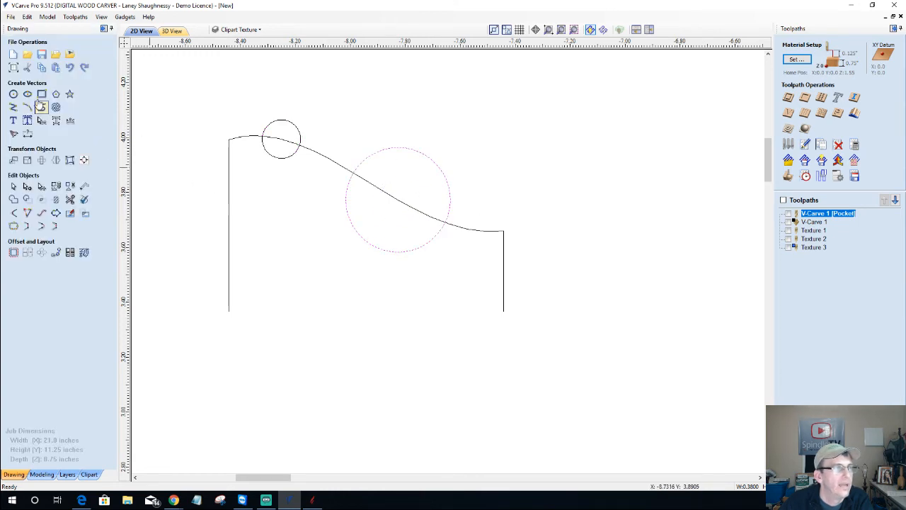
Draw a small square polyline at the curve's lower right end
left_click(13, 109)
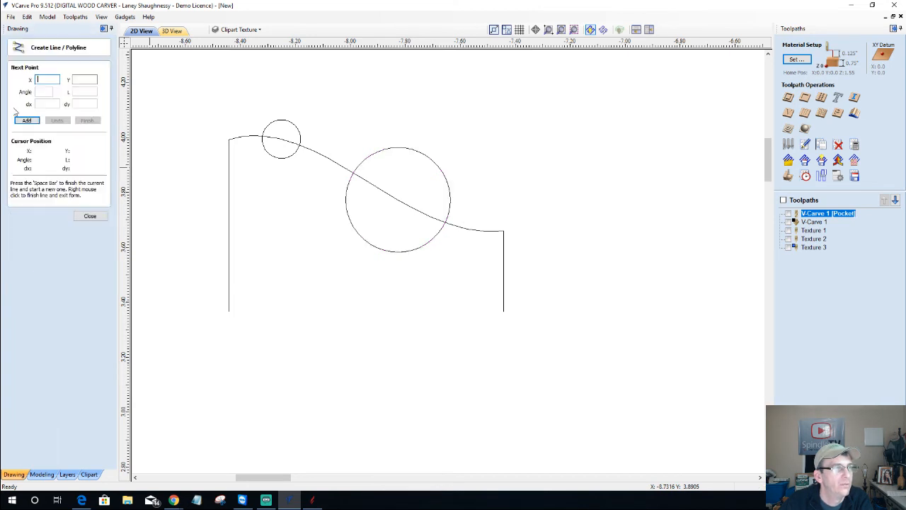
left_click(485, 231)
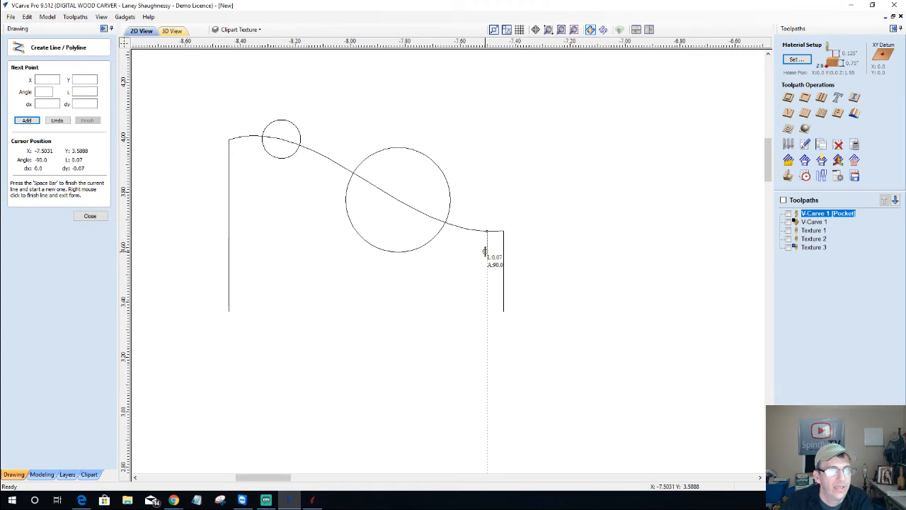
left_click(487, 253)
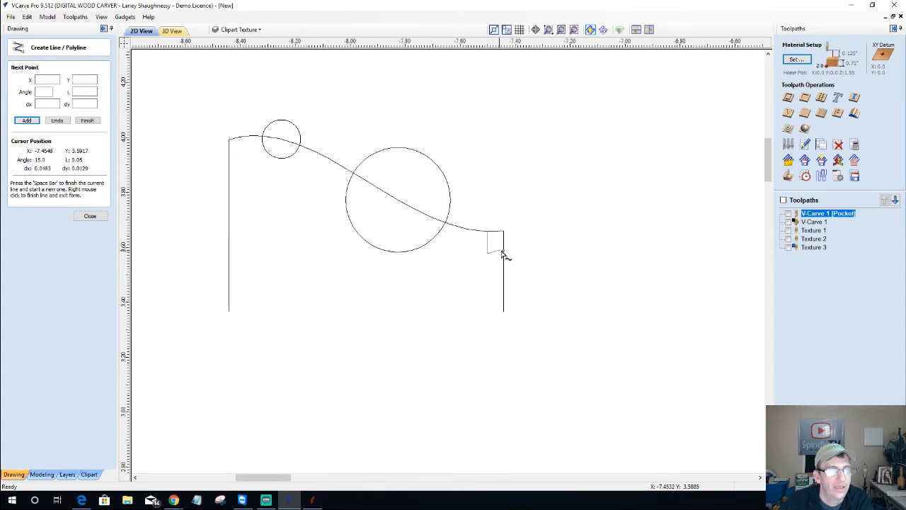
left_click(504, 252)
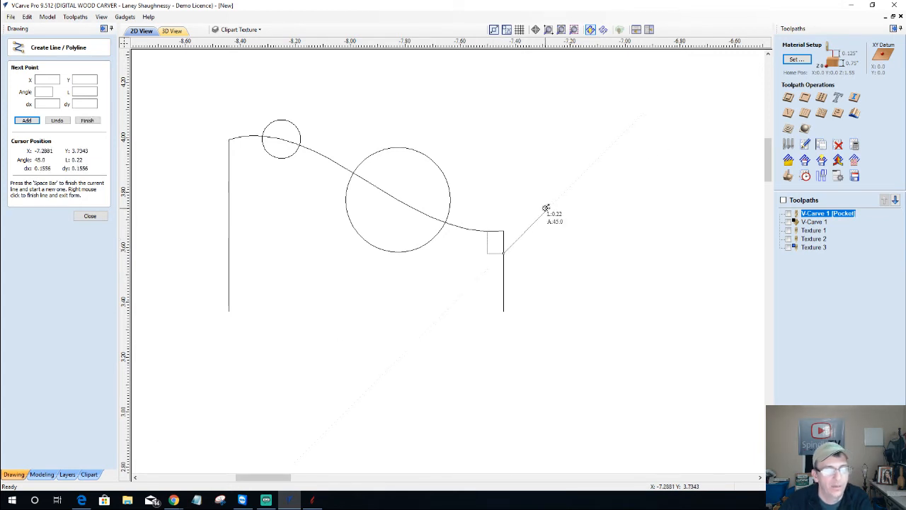
key("space")
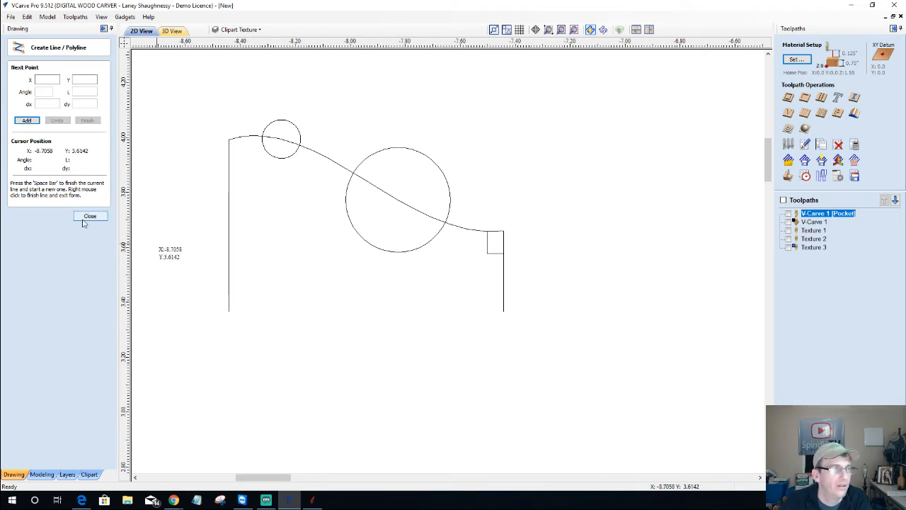
left_click(85, 217)
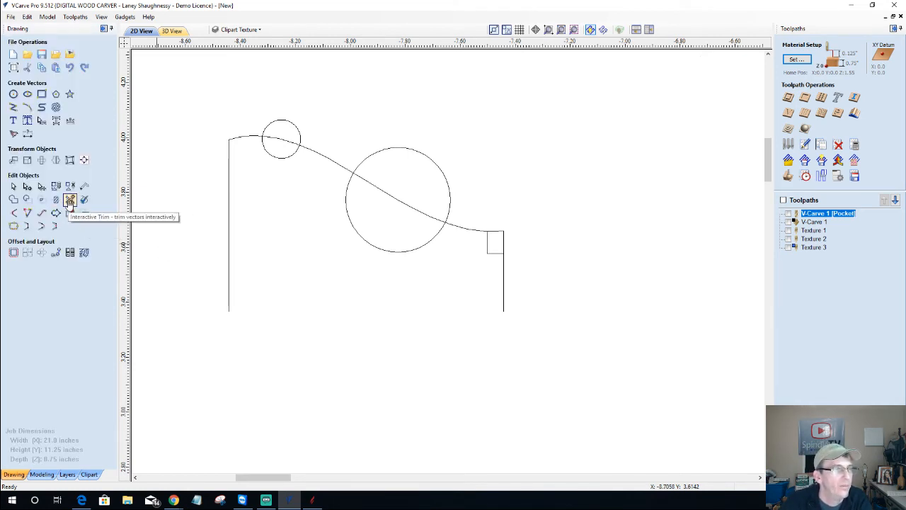
Trim the small square and small circle into a stepped notch and rounded bump, then select the large circle
left_click(70, 200)
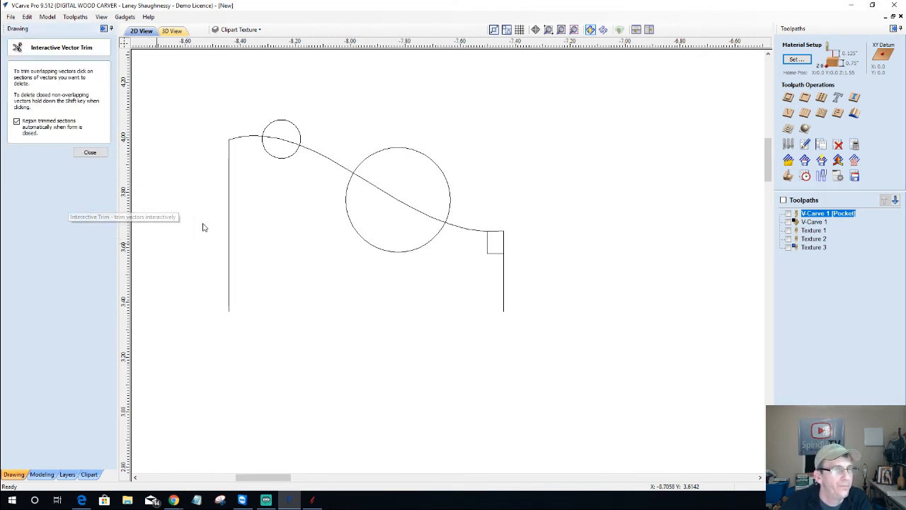
left_click(504, 236)
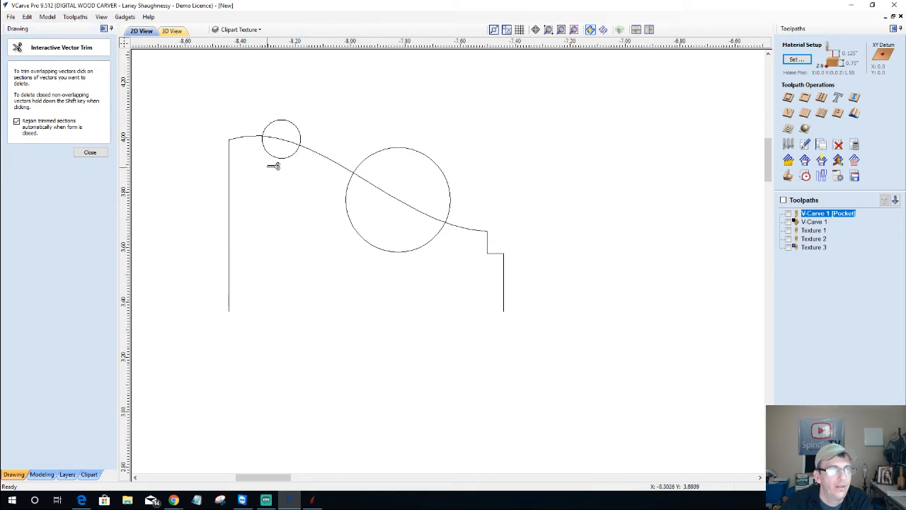
left_click(279, 156)
left_click(287, 142)
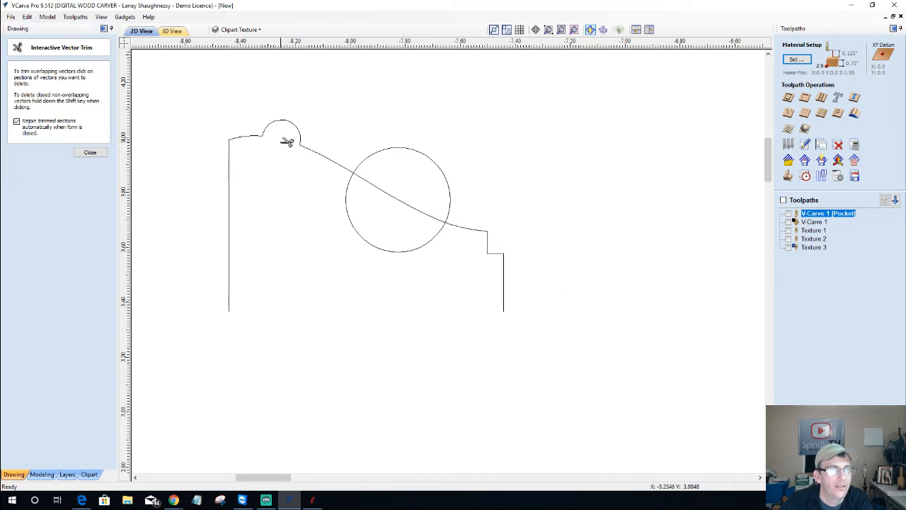
left_click(90, 153)
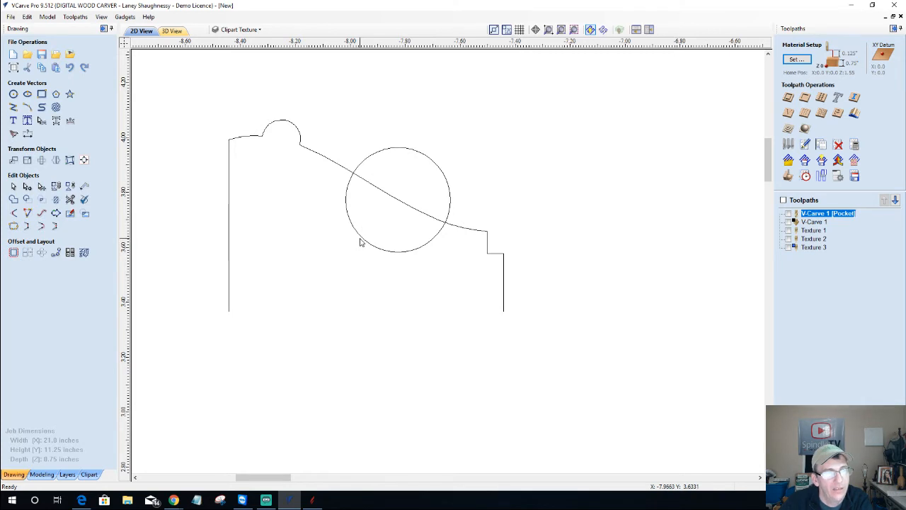
left_click(361, 241)
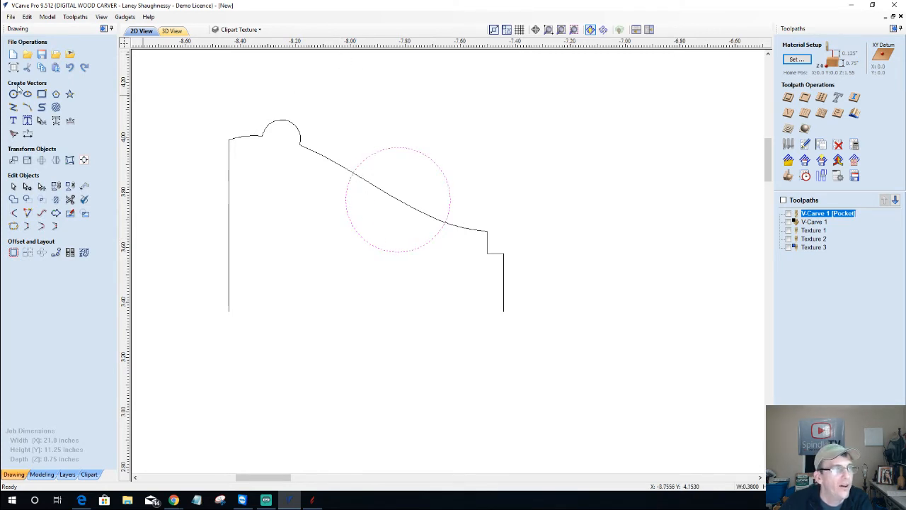
Draw a tall narrow rectangle and place it over the large circle where the sloping curve crosses
left_click(41, 93)
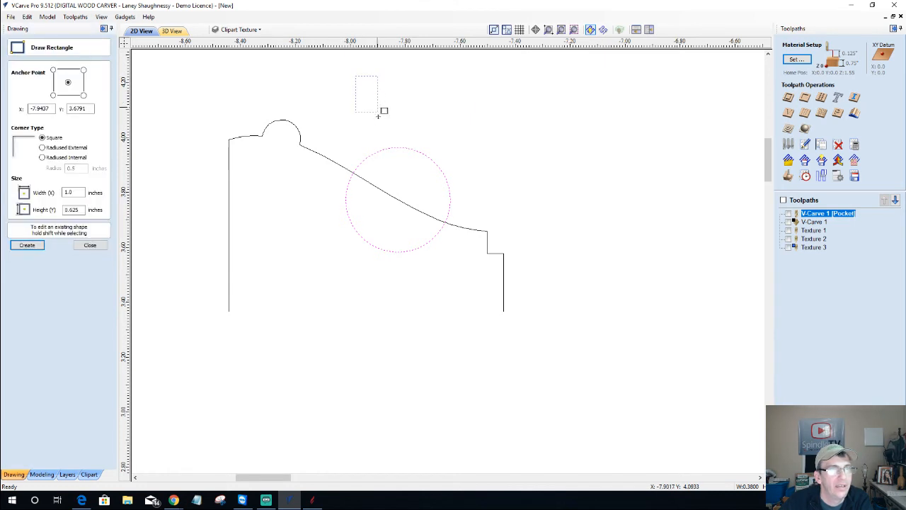
left_click_drag(378, 116, 366, 151)
left_click(90, 245)
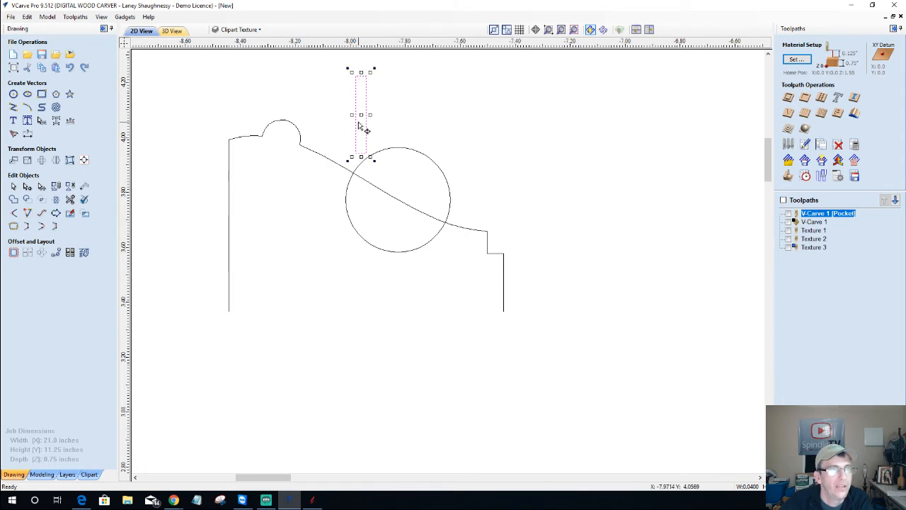
left_click_drag(362, 114, 352, 174)
scroll(352, 173, "up", 2)
scroll(356, 174, "up", 3)
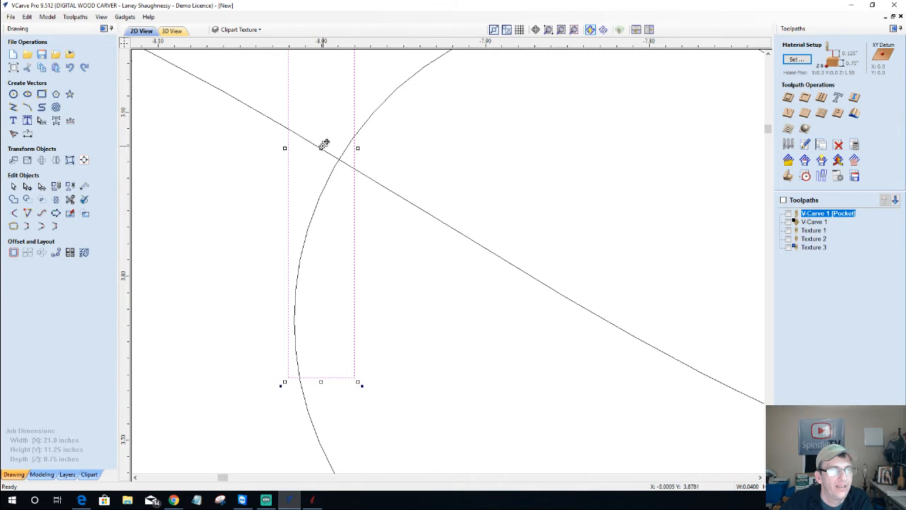
left_click_drag(322, 145, 492, 146)
scroll(461, 168, "down", 4)
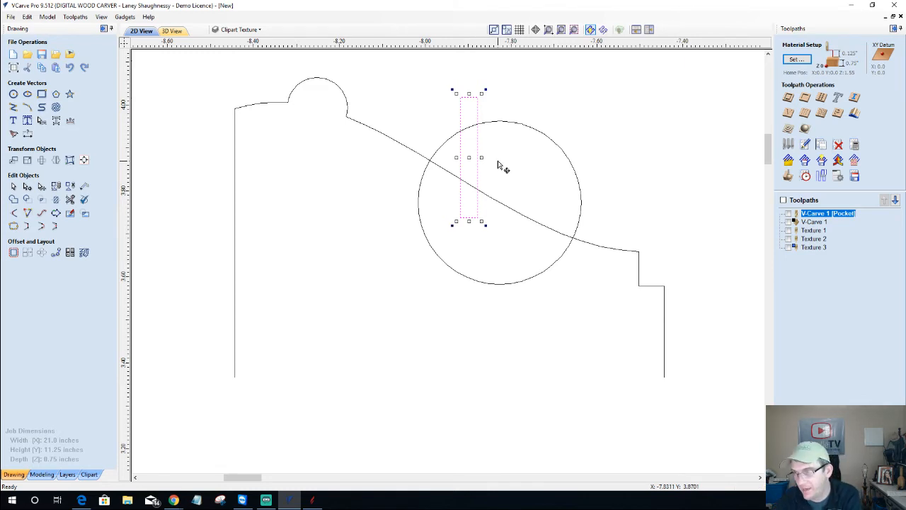
Delete the guide rectangle, raise the large circle slightly on the slope, and start vector trimming
key("Delete")
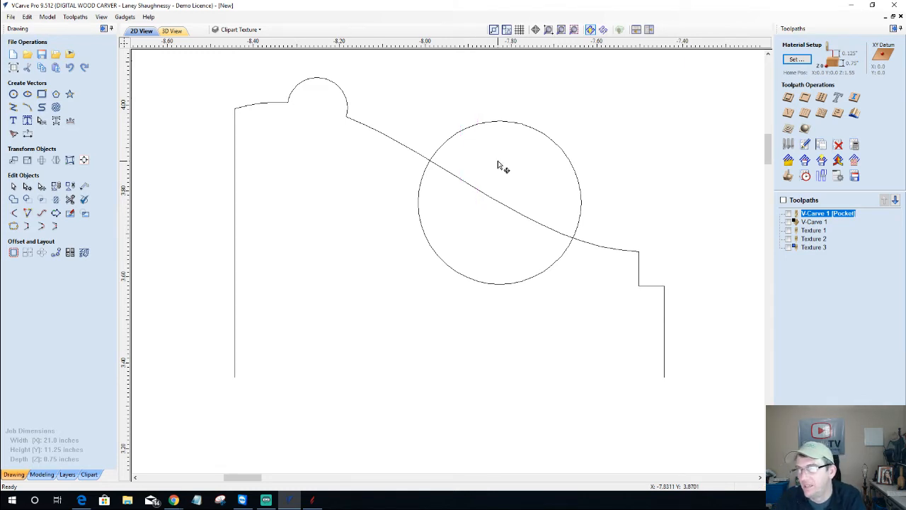
left_click(517, 126)
key("Right")
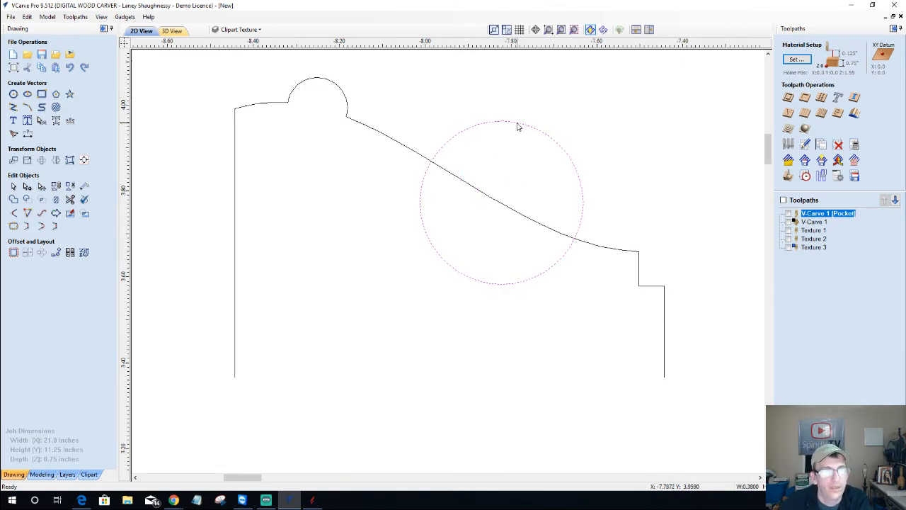
key("Up")
key("Up")
key("Up")
key("Up")
key("Up")
key("Up")
key("Up")
key("Up")
key("Up")
key("Up")
key("Up")
key("Up")
key("Up")
key("Up")
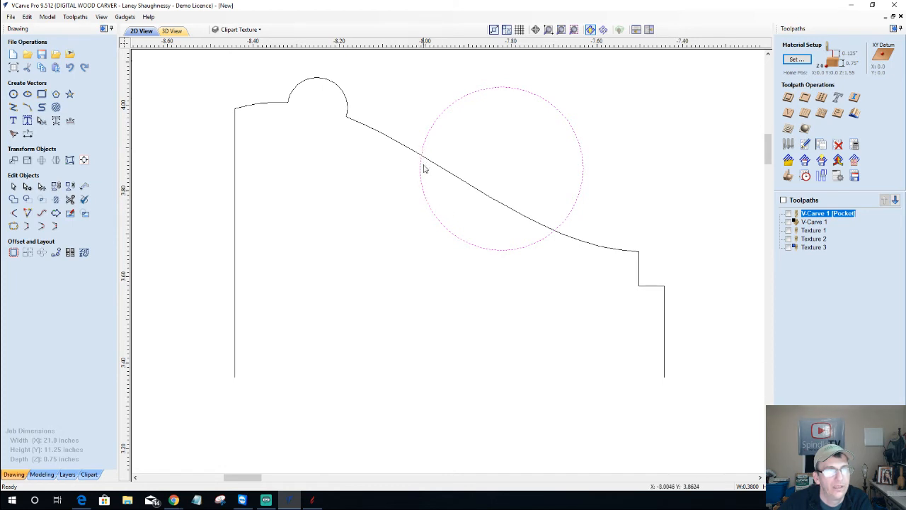
key("Up")
key("Up")
key("Up")
key("Up")
key("Up")
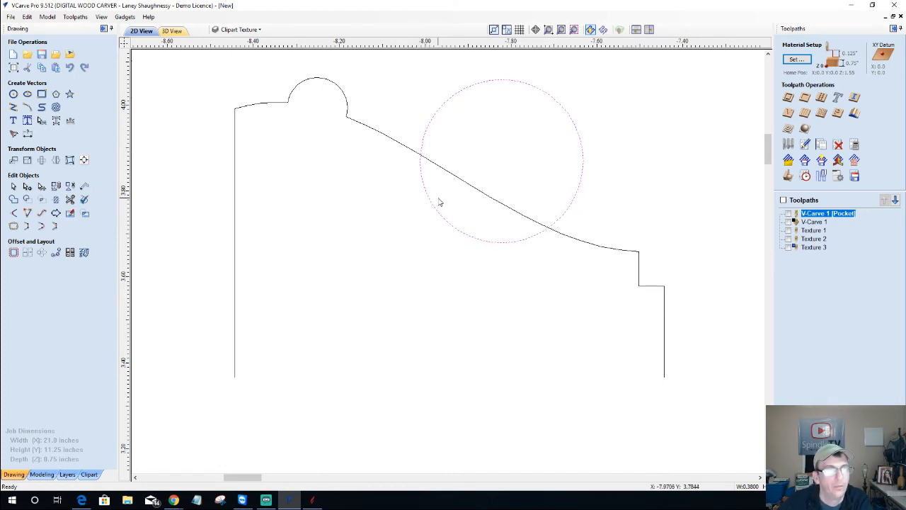
left_click(421, 144)
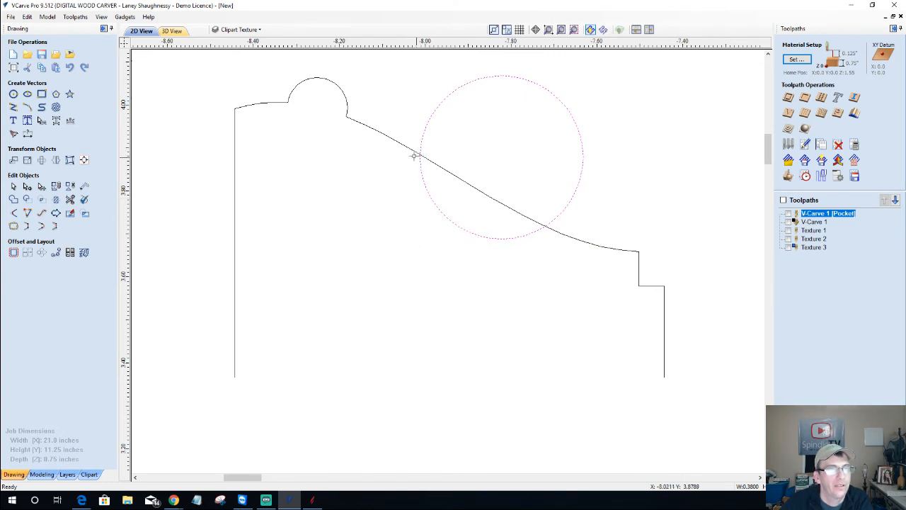
left_click_drag(415, 155, 399, 150)
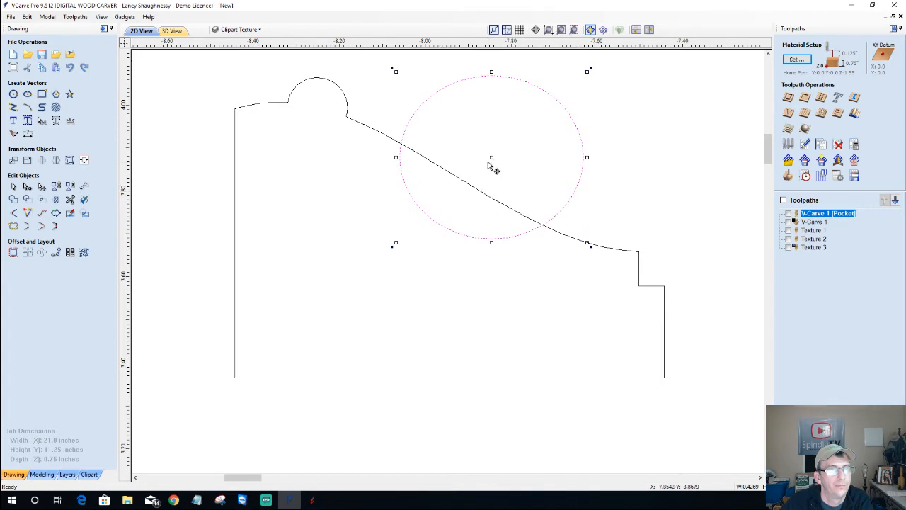
left_click_drag(494, 154, 494, 145)
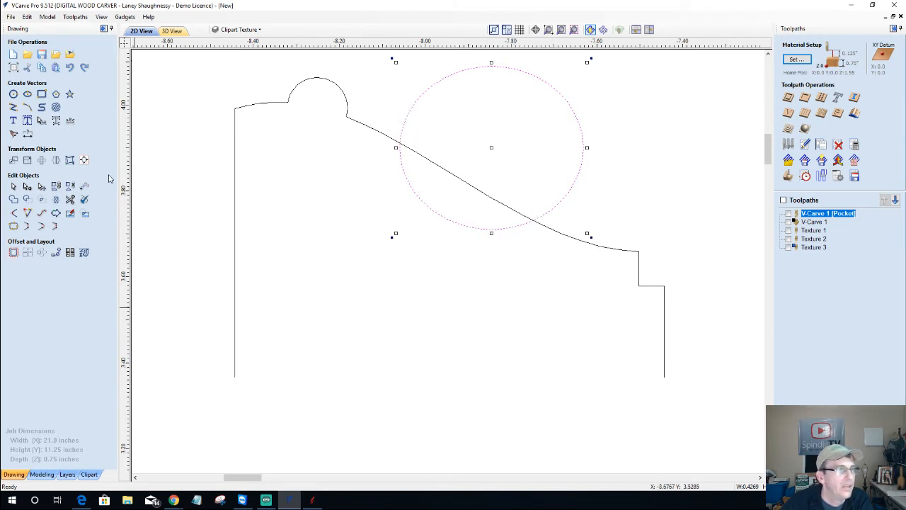
left_click(70, 199)
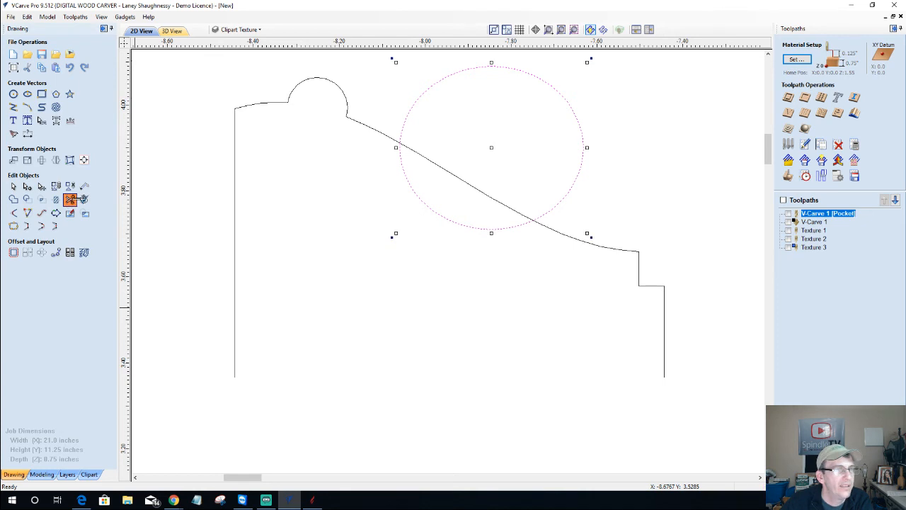
Trim the circle's upper arc and the inner line segment to form a concave cove
left_click(565, 90)
left_click(471, 184)
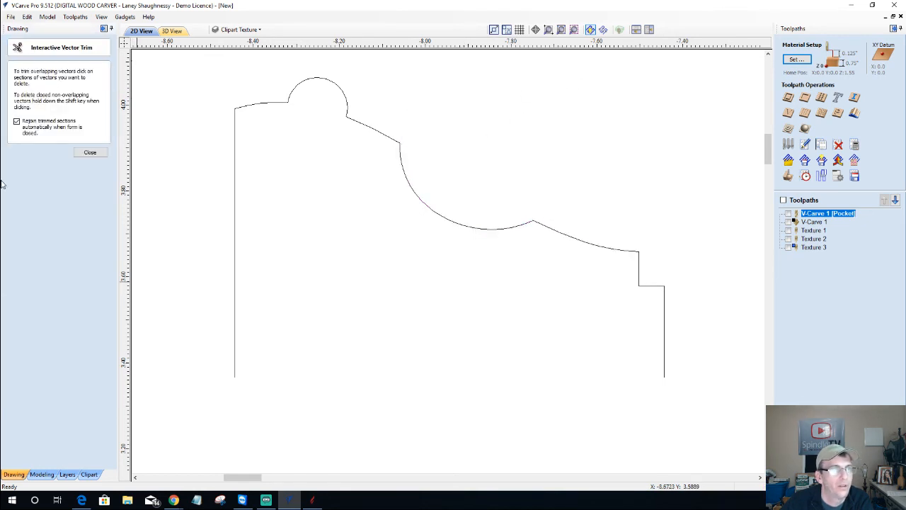
left_click(89, 153)
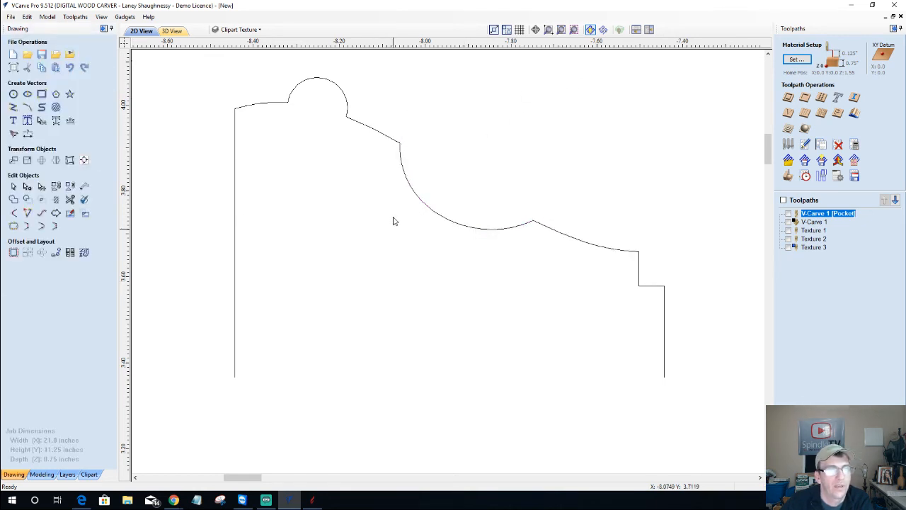
Move the finished cove profile above the sign layout
scroll(393, 220, "down", 8)
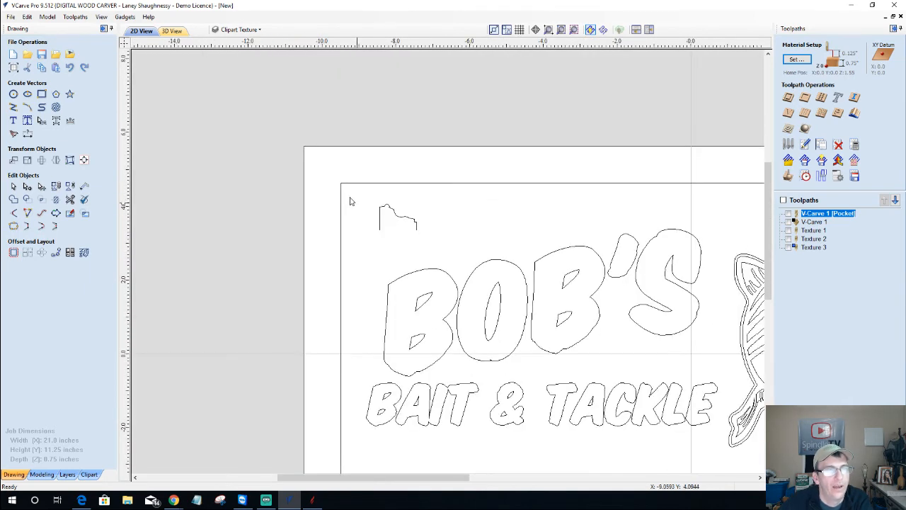
left_click_drag(347, 193, 443, 258)
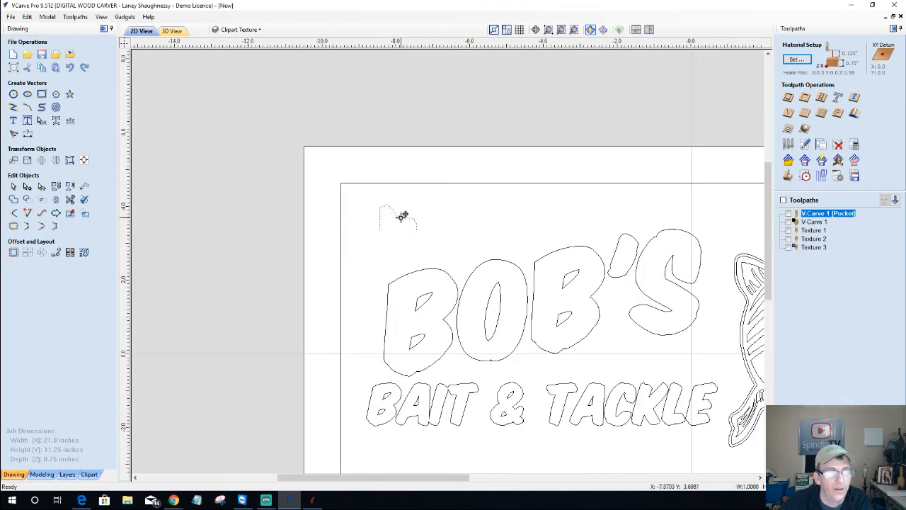
left_click_drag(400, 215, 550, 99)
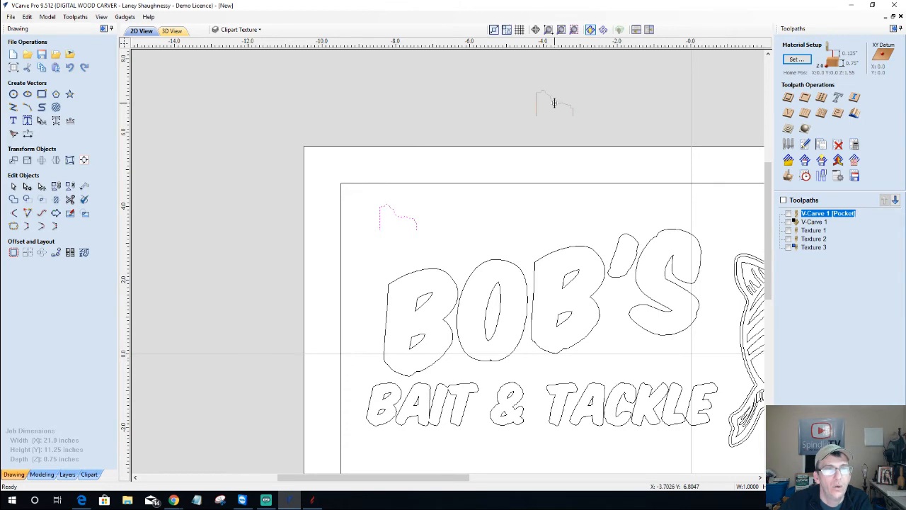
scroll(378, 208, "down", 3)
scroll(331, 230, "down", 2)
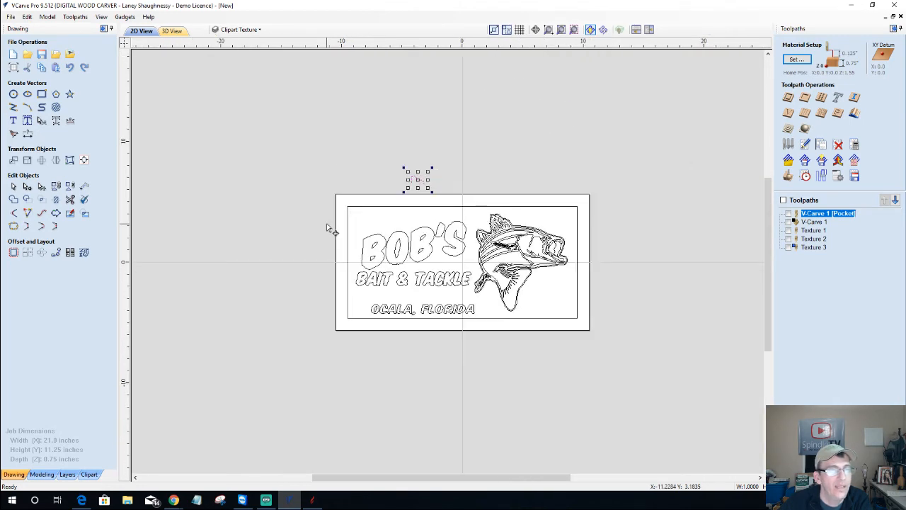
Import the picture frames.dxf file and zoom around to locate its molding profiles
left_click(56, 55)
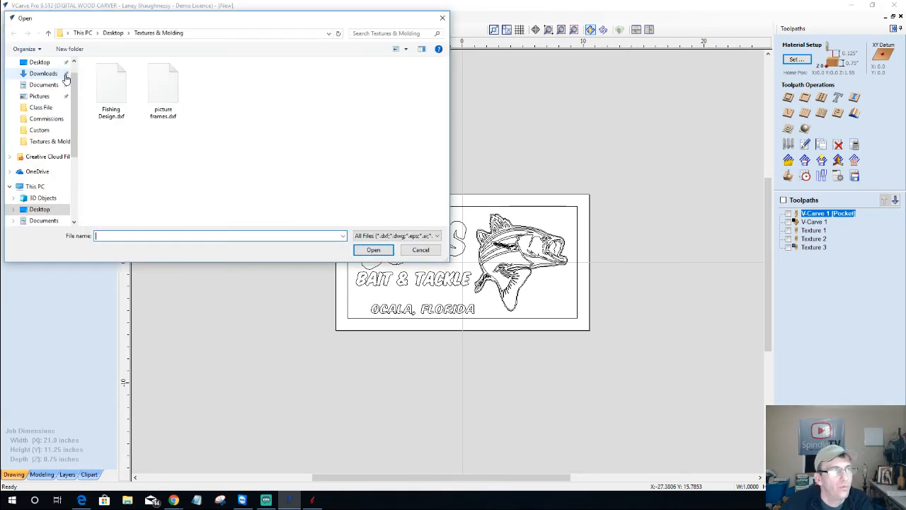
double_click(166, 96)
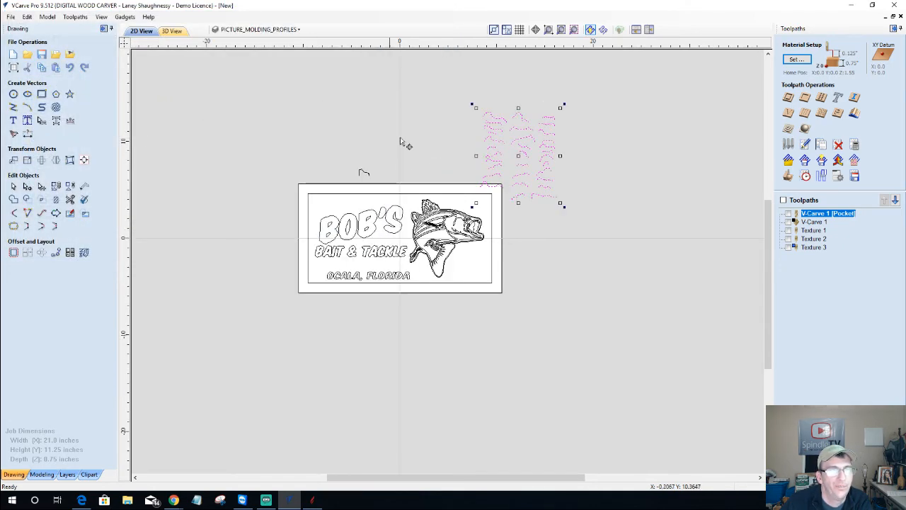
scroll(547, 106, "up", 4)
scroll(581, 206, "up", 2)
scroll(434, 421, "up", 2)
scroll(297, 418, "down", 2)
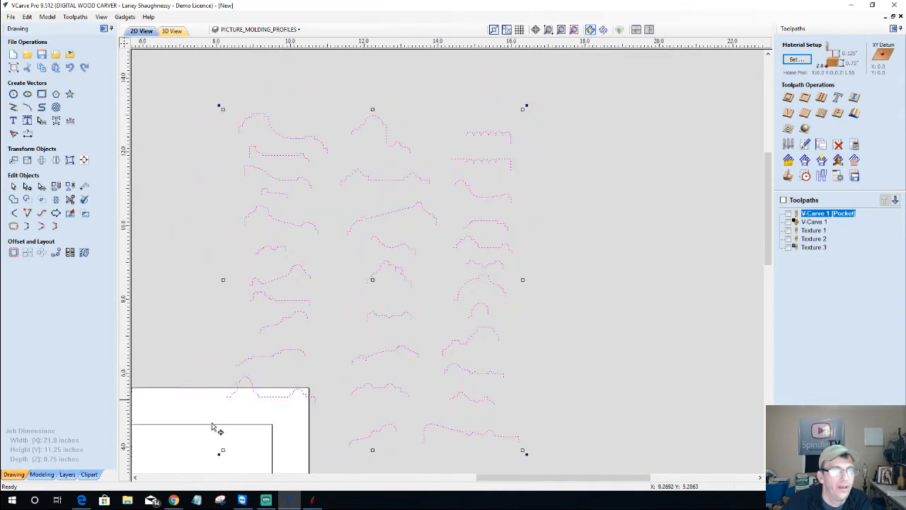
scroll(140, 414, "up", 2)
scroll(139, 412, "up", 2)
scroll(170, 290, "down", 2)
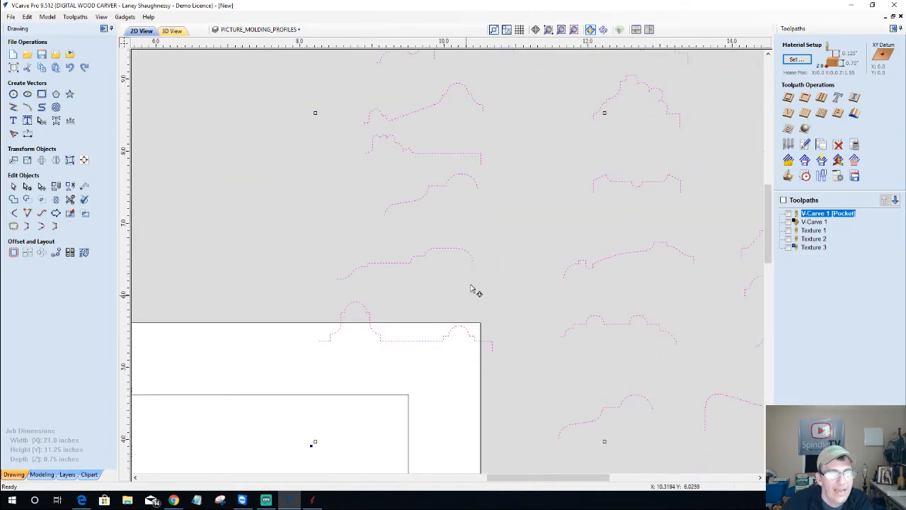
scroll(475, 291, "down", 2)
scroll(652, 368, "up", 3)
scroll(658, 358, "down", 3)
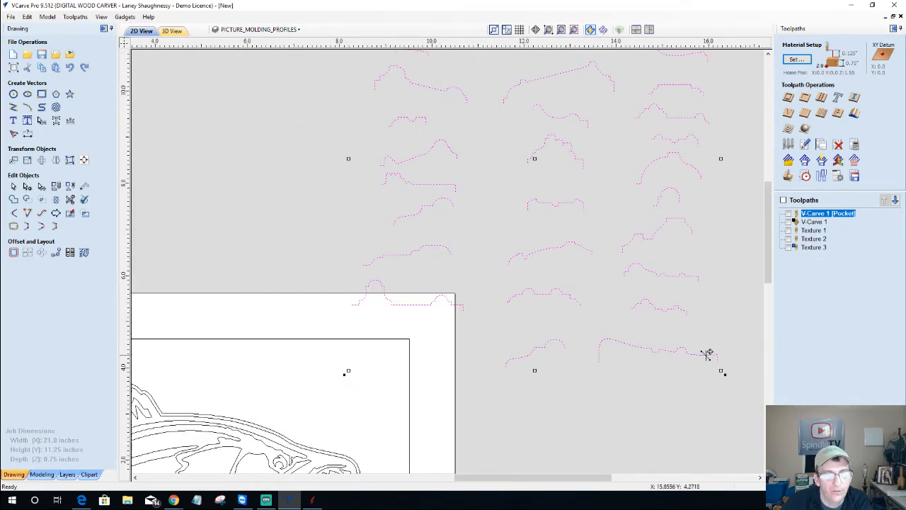
scroll(491, 140, "down", 4)
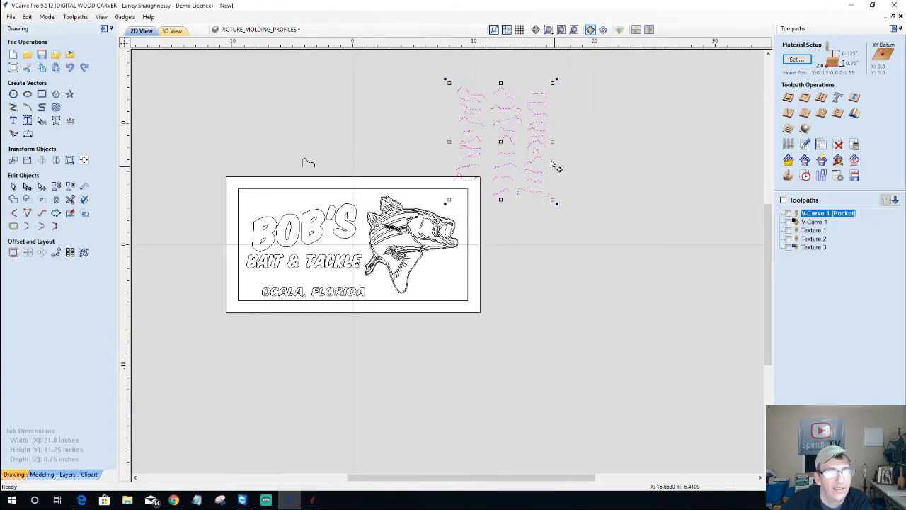
scroll(550, 163, "up", 3)
scroll(691, 293, "up", 3)
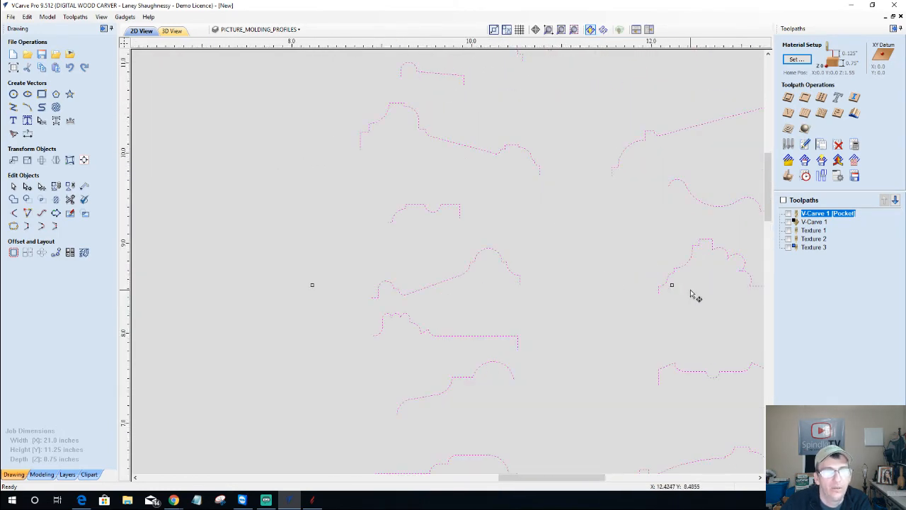
scroll(324, 174, "down", 5)
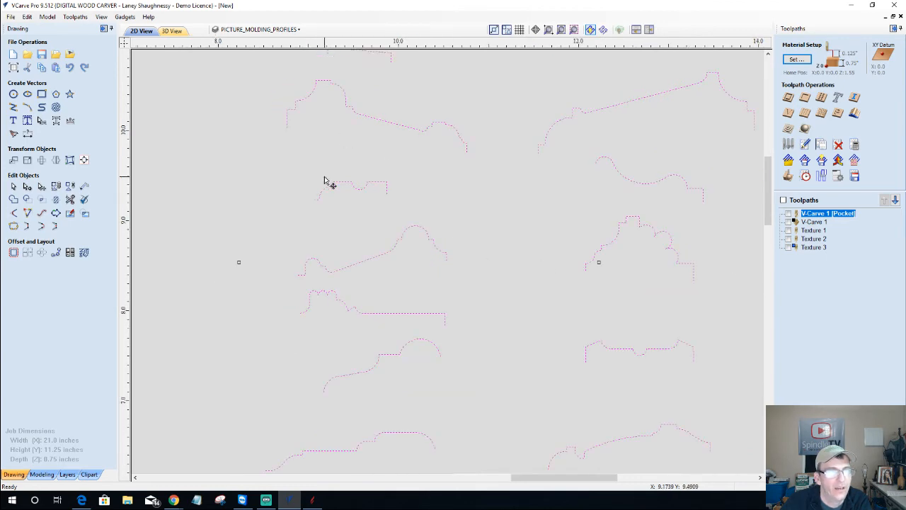
scroll(328, 174, "down", 3)
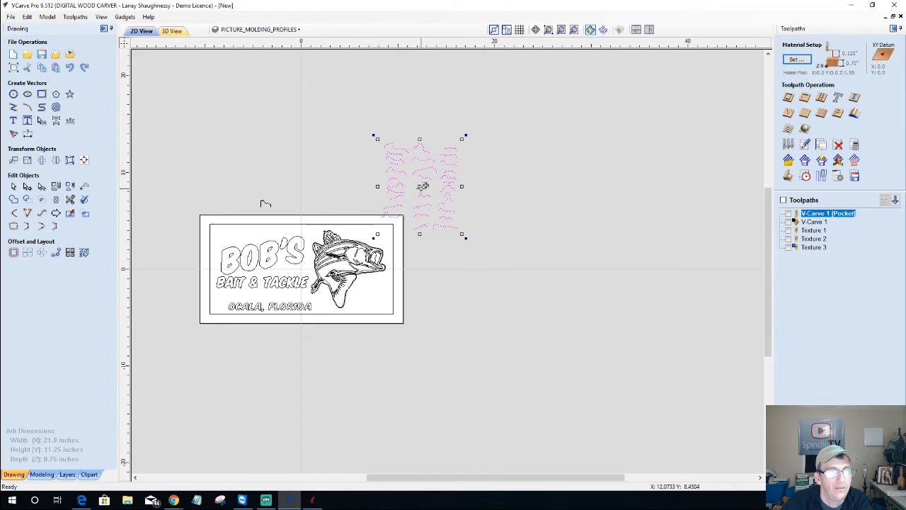
Move the imported molding profiles further right, away from the sign
left_click_drag(422, 186, 614, 155)
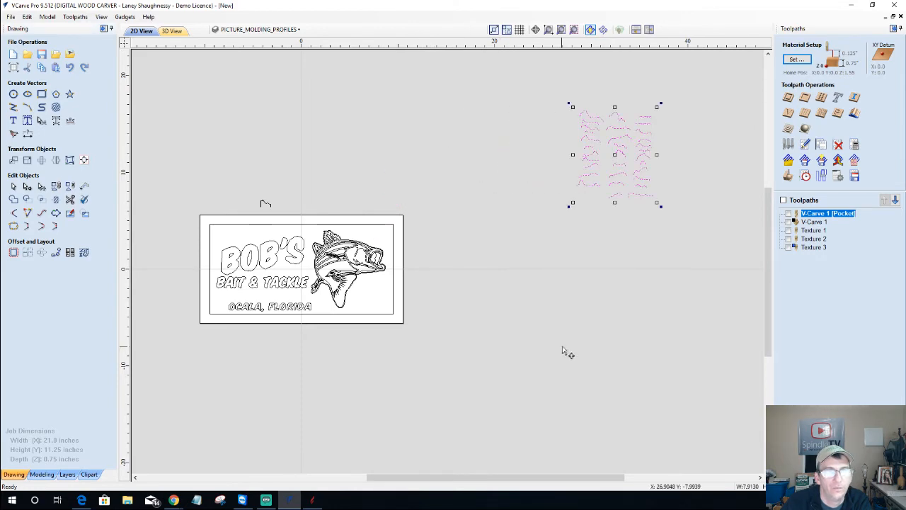
scroll(586, 145, "up", 3)
scroll(597, 156, "down", 5)
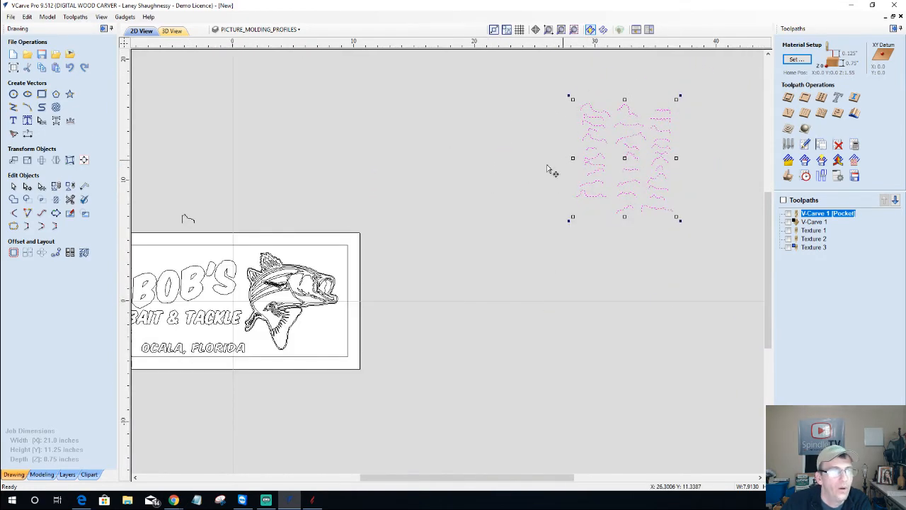
scroll(340, 226, "up", 8)
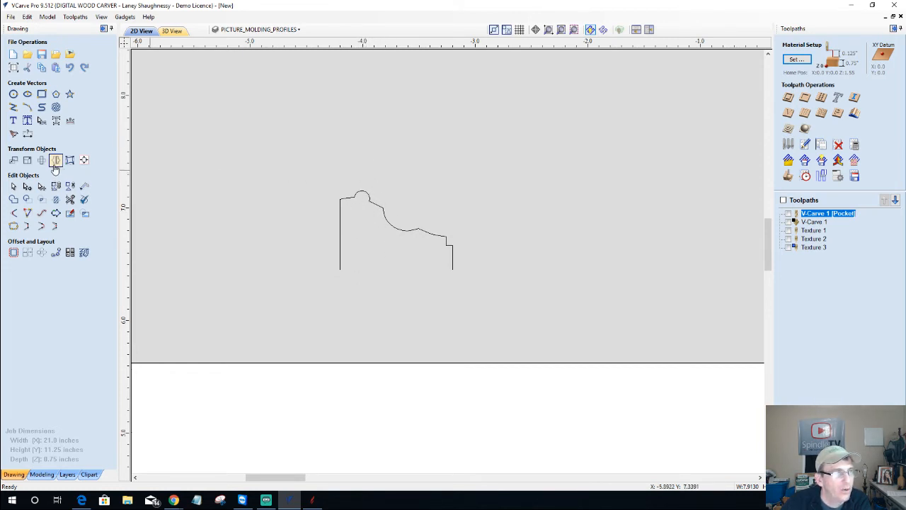
Unlink XY and set the molding profile's height to 0.625 inch, keeping 1.0 inch width
left_click(26, 161)
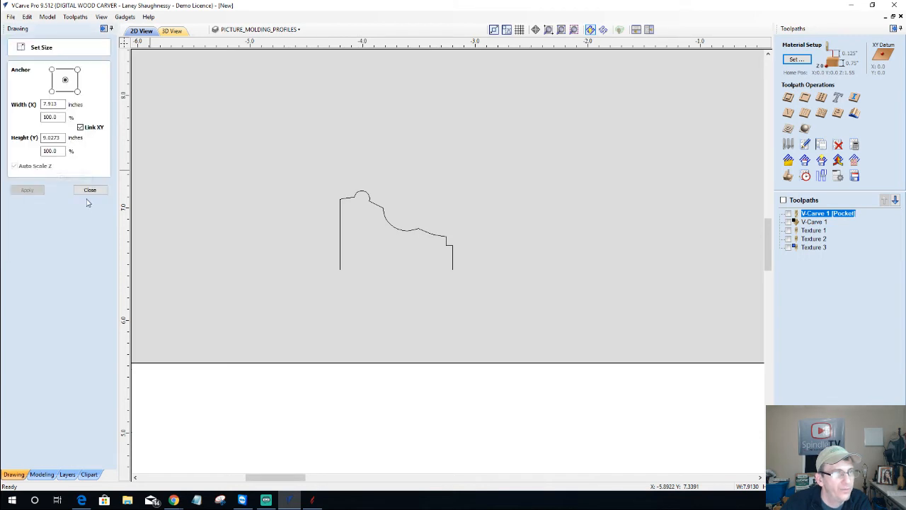
left_click(341, 230)
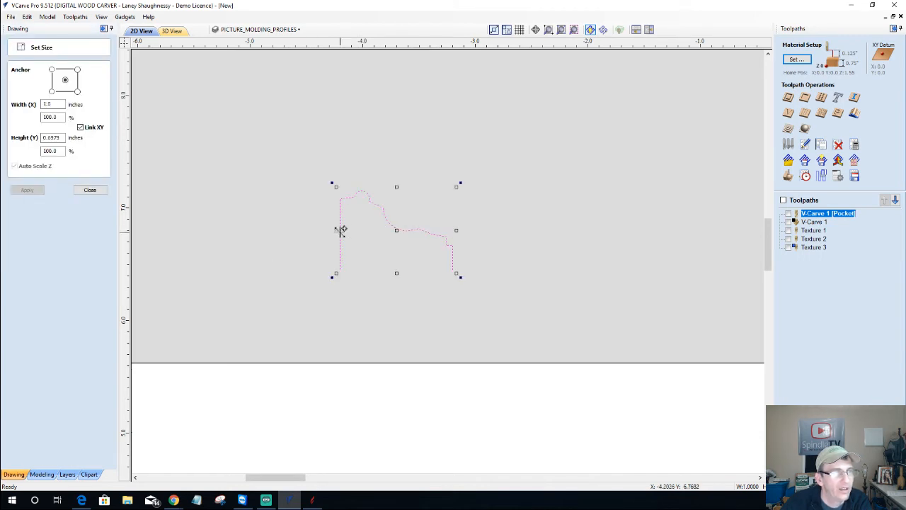
left_click(81, 128)
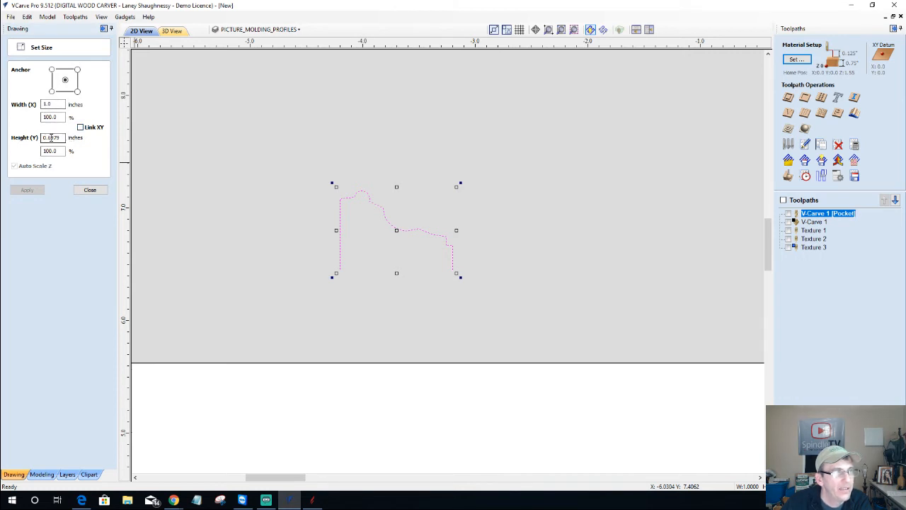
left_click_drag(51, 137, 89, 137)
type("25")
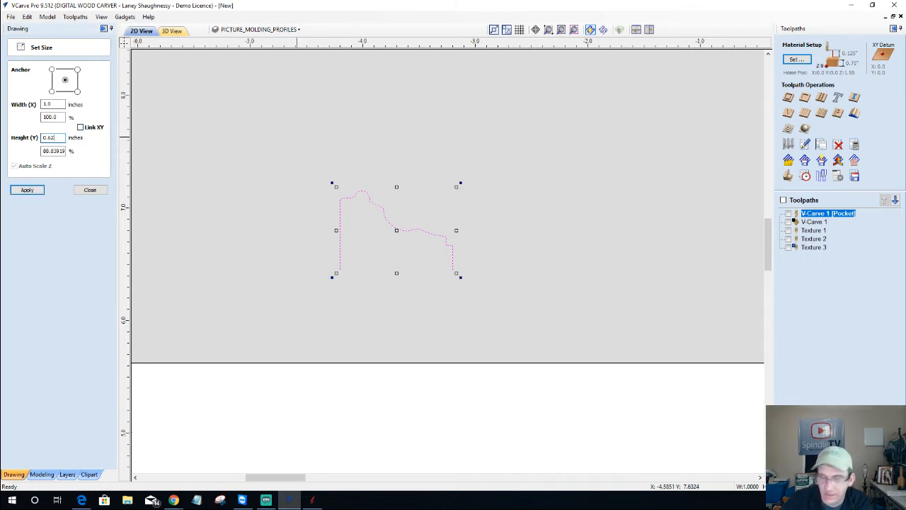
left_click(27, 189)
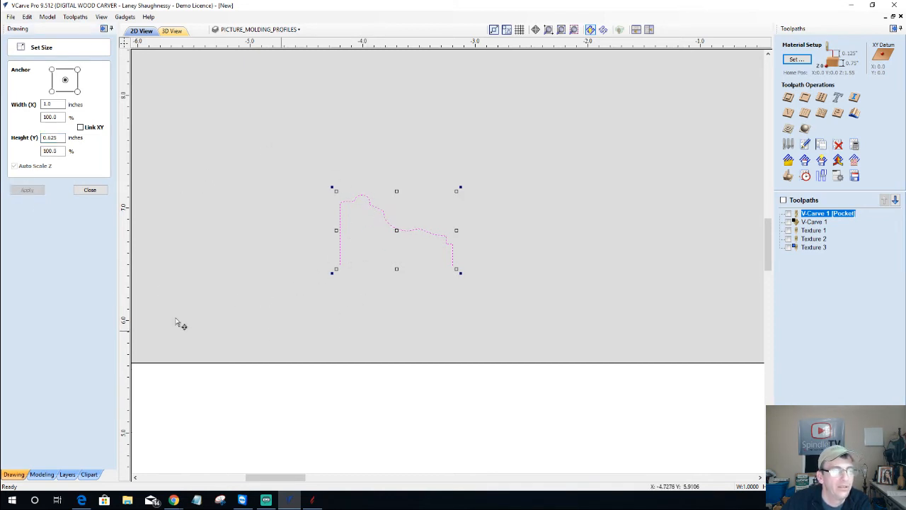
left_click(89, 190)
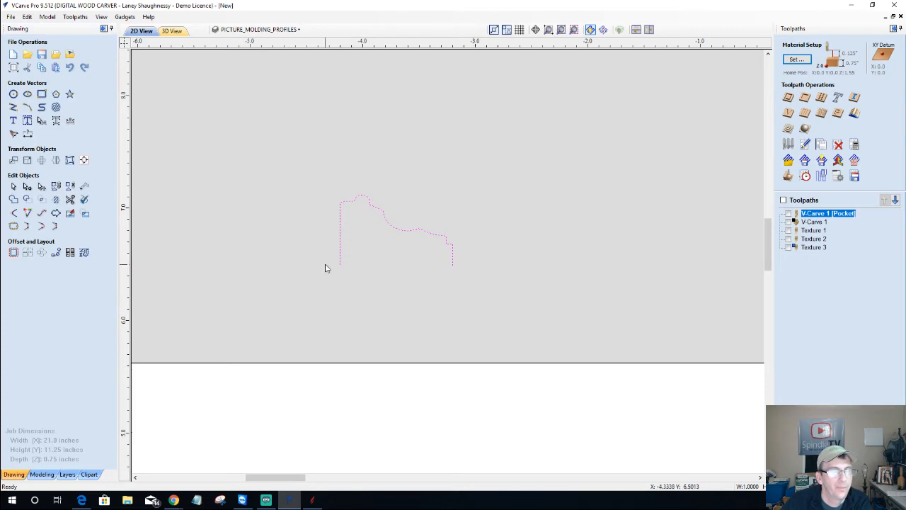
scroll(325, 268, "down", 6)
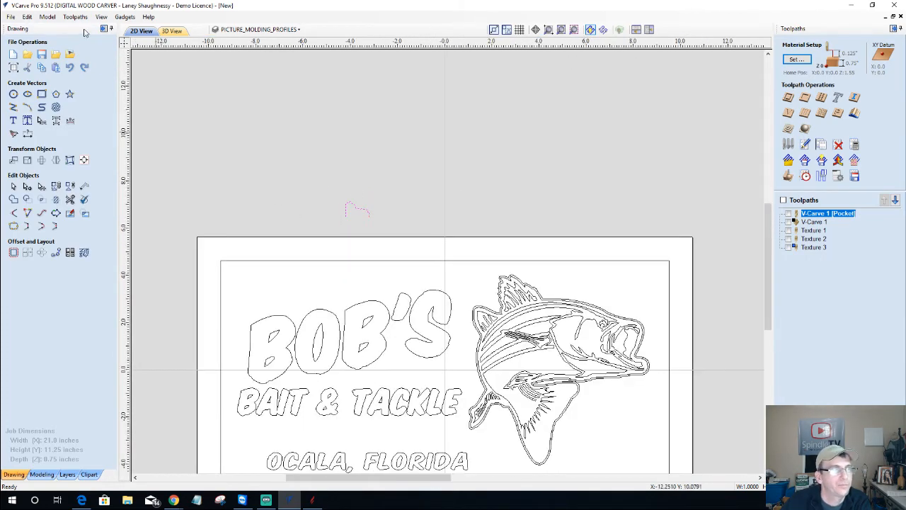
Collapse the drawing tools and select the small profile shape above the sign
left_click(106, 30)
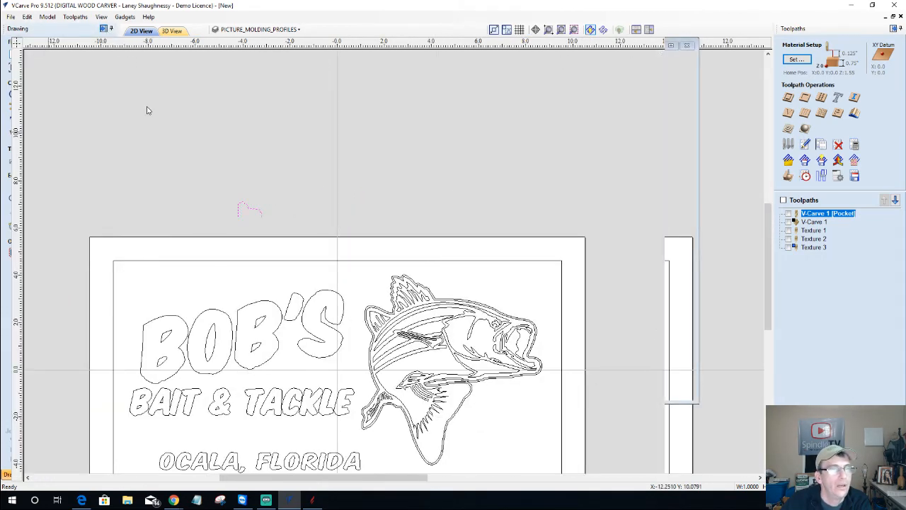
left_click(252, 212)
scroll(587, 244, "down", 4)
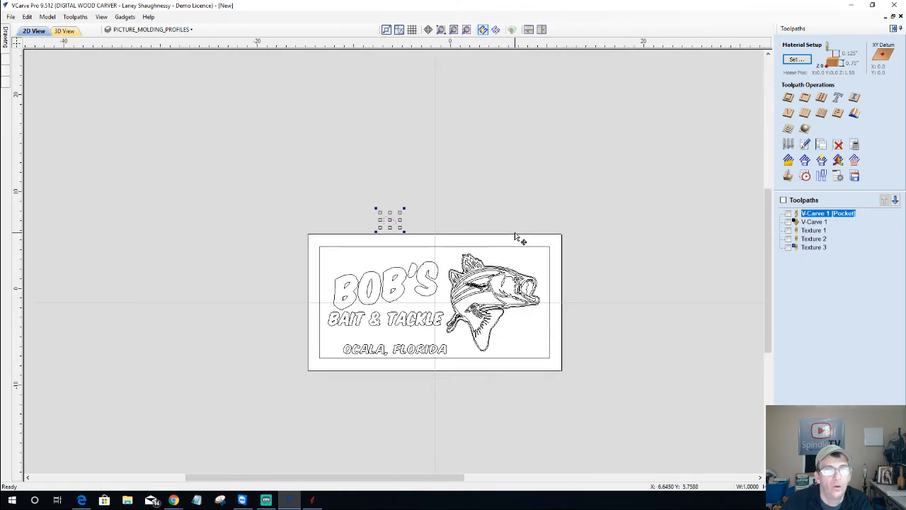
scroll(580, 230, "up", 5)
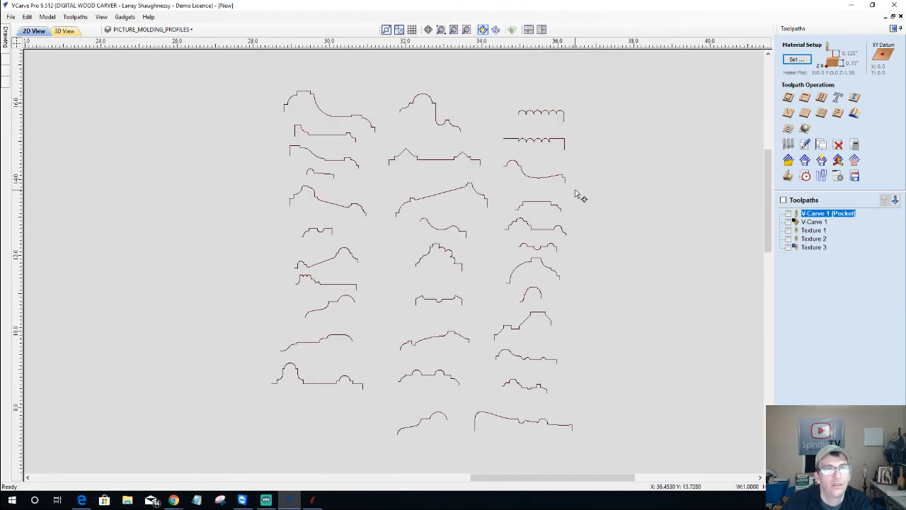
scroll(577, 196, "up", 3)
scroll(617, 199, "down", 6)
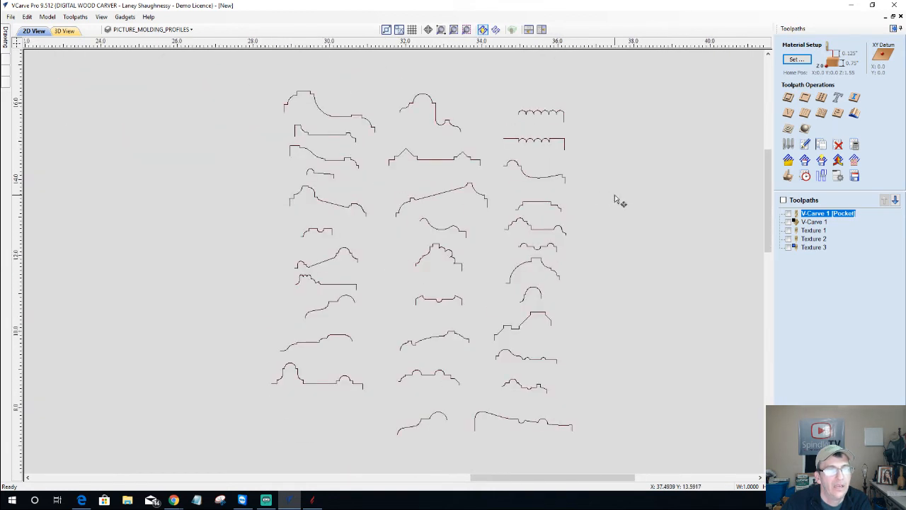
Create a moulding toolpath using the resized profile along the sign's border rail
left_click(859, 115)
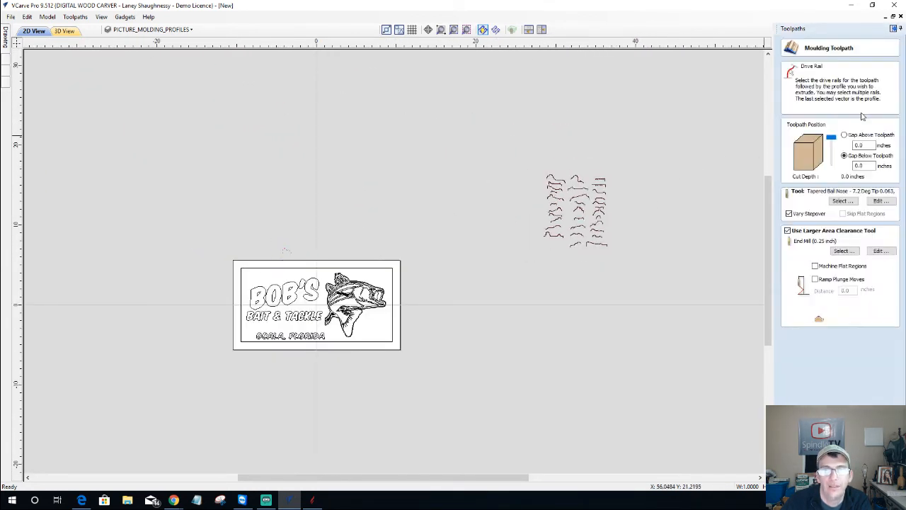
scroll(290, 233, "up", 5)
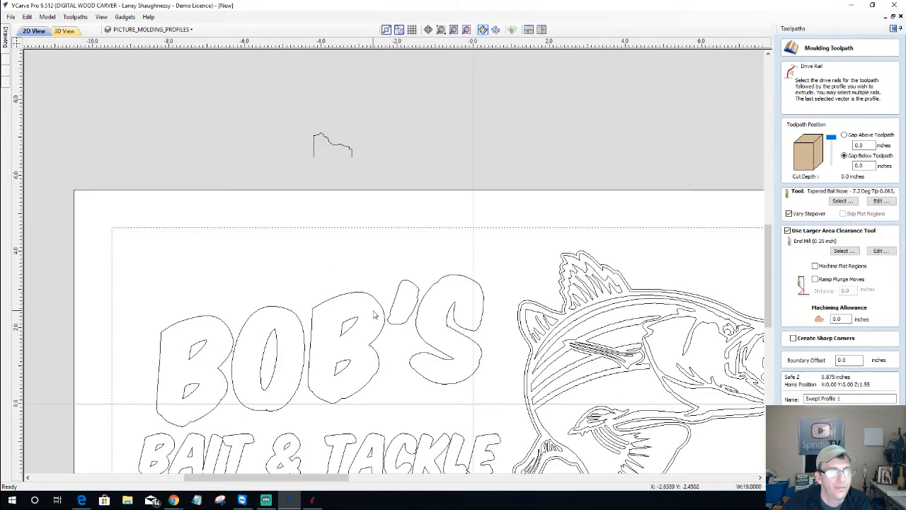
left_click(323, 139, "shift")
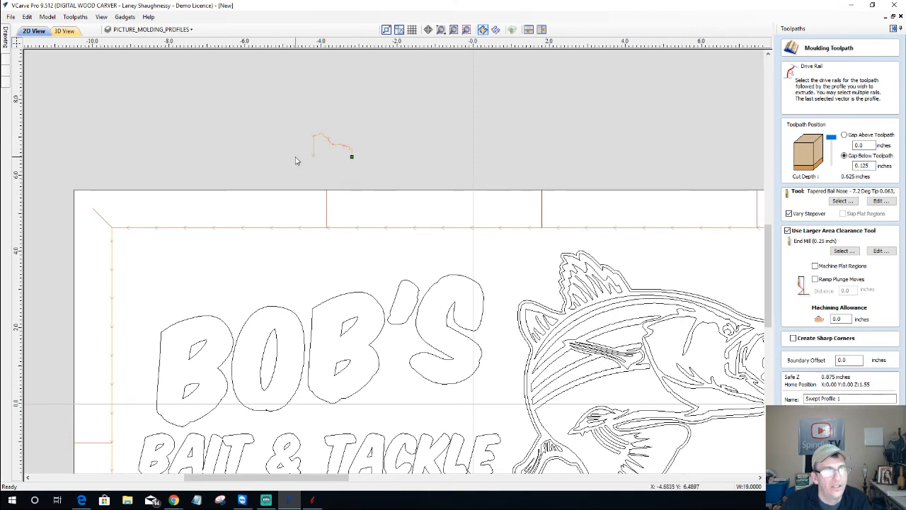
Reverse the profile's direction from its start node
left_click(351, 157)
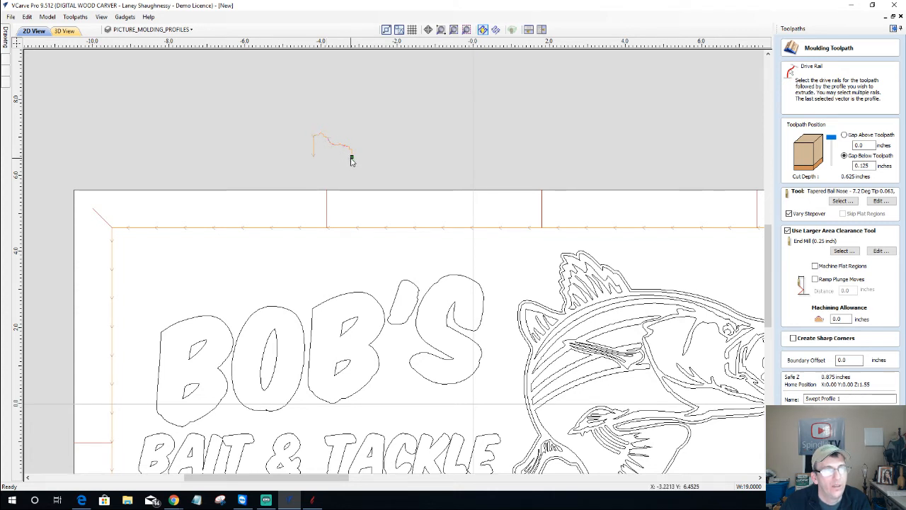
right_click(353, 160)
left_click(376, 166)
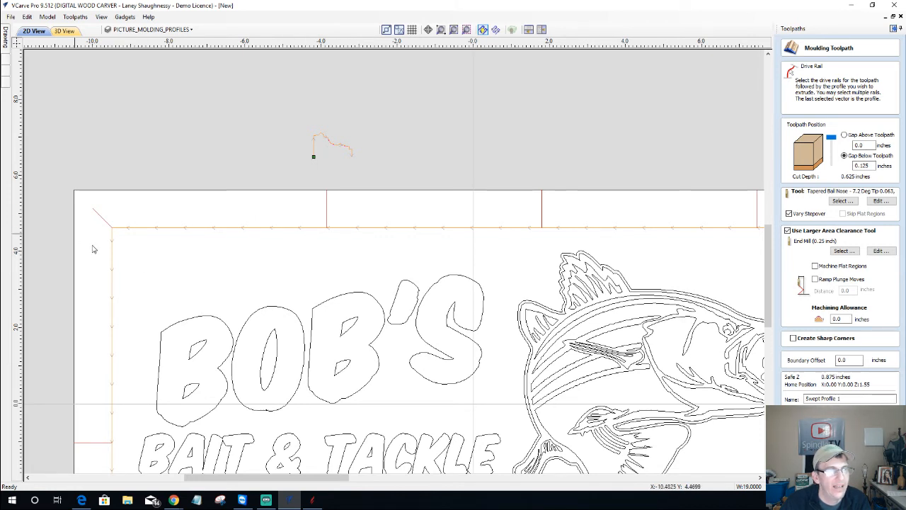
scroll(78, 212, "up", 2)
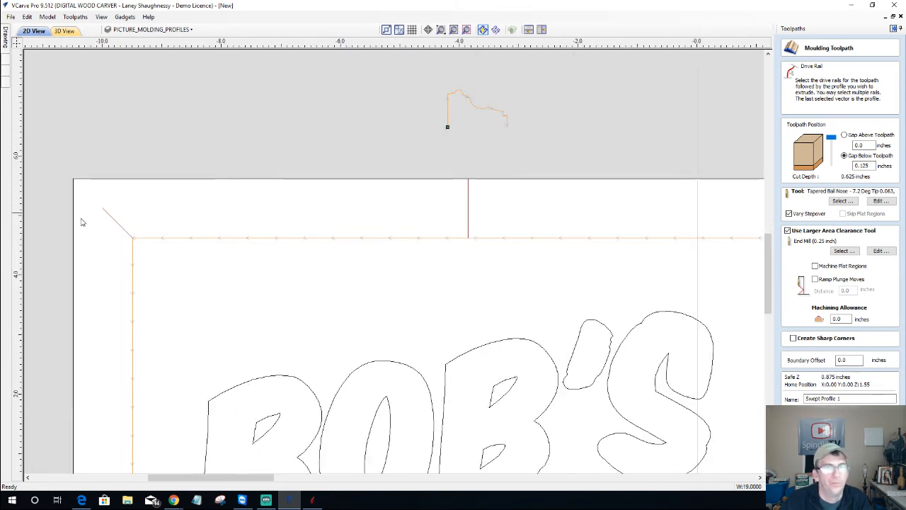
scroll(80, 265, "down", 4)
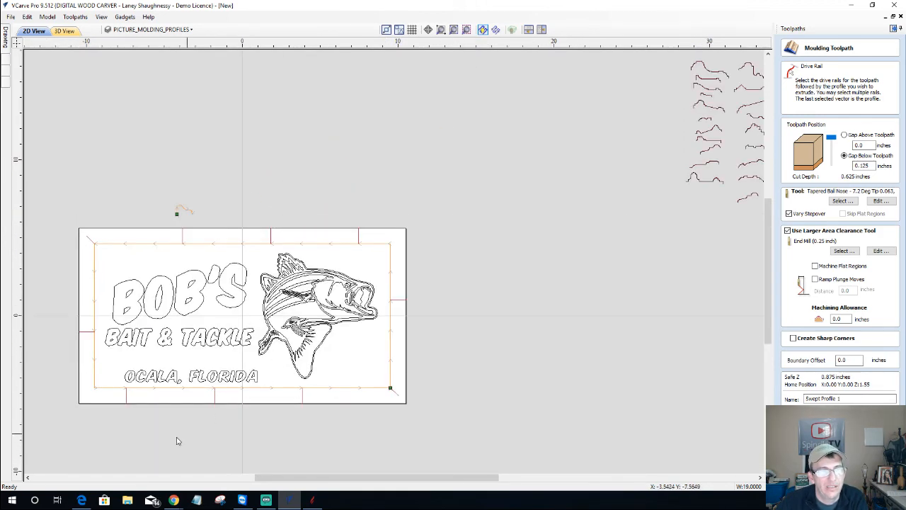
scroll(177, 435, "up", 1)
scroll(208, 432, "down", 1)
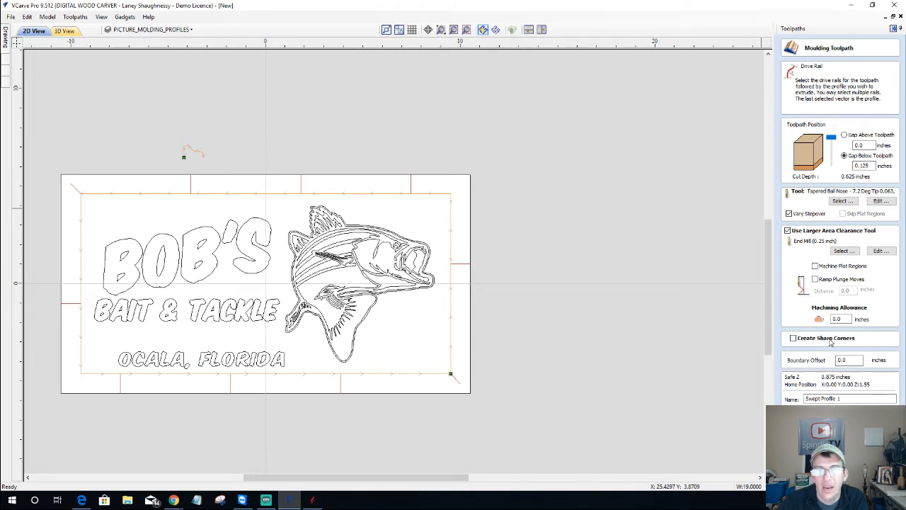
Enable Create Sharp Corners and calculate the Swept Profile 1 moulding toolpath, previewed in maple
left_click(794, 338)
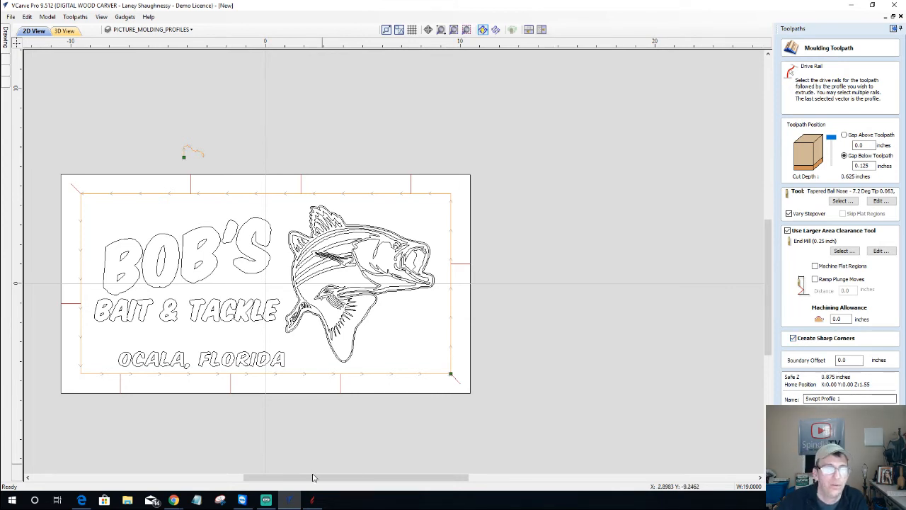
mouse_move(170, 503)
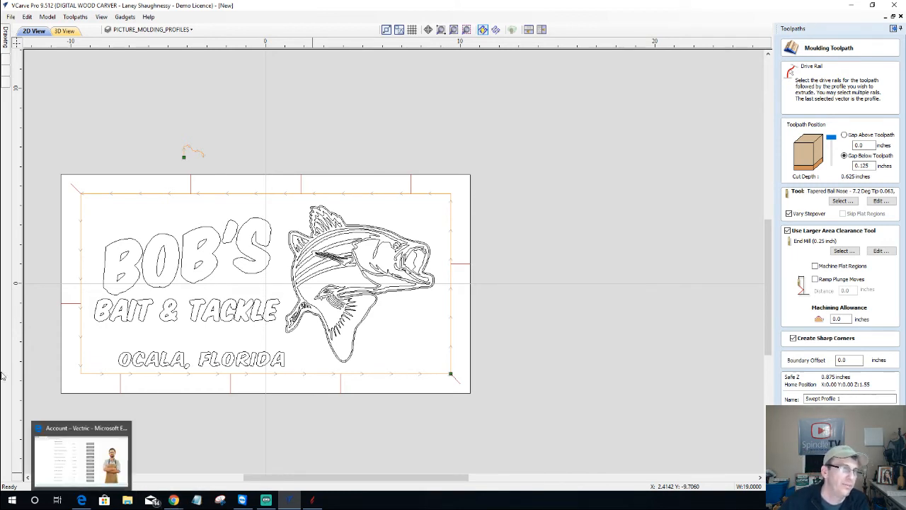
scroll(45, 285, "up", 1)
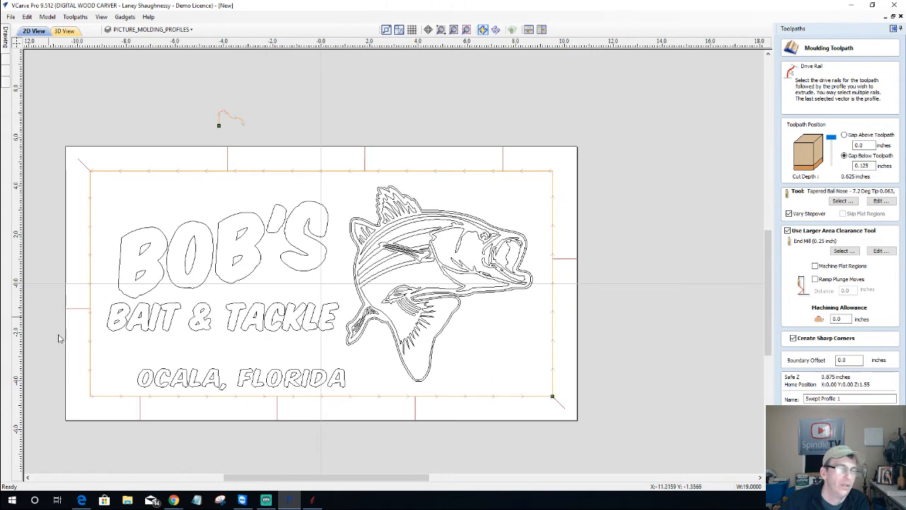
left_click_drag(340, 481, 316, 482)
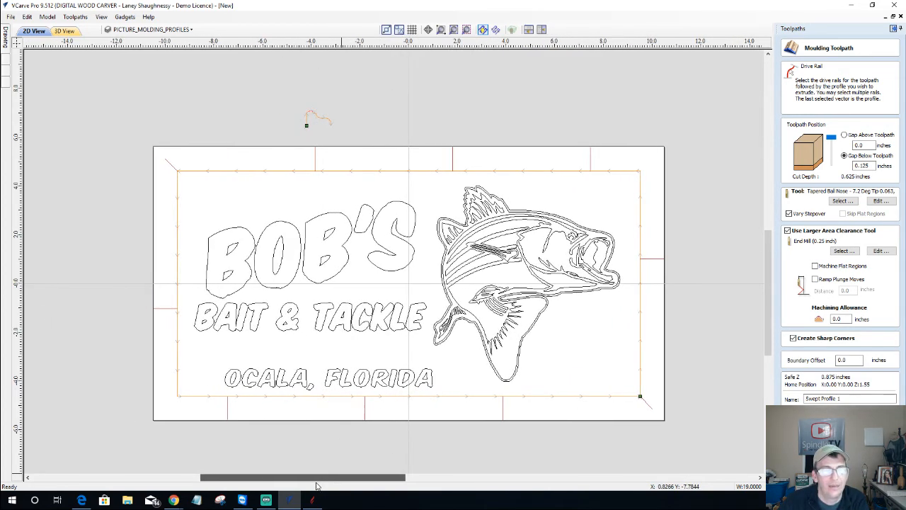
left_click_drag(766, 278, 770, 292)
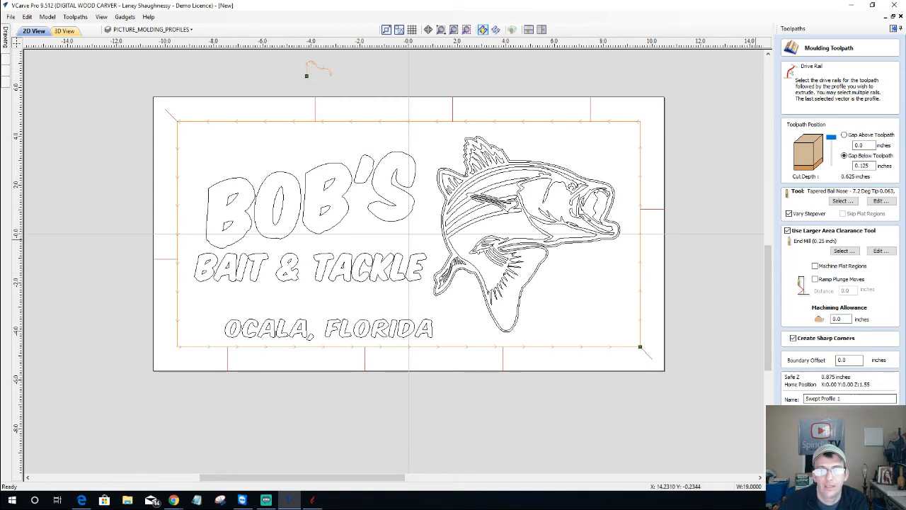
left_click(822, 413)
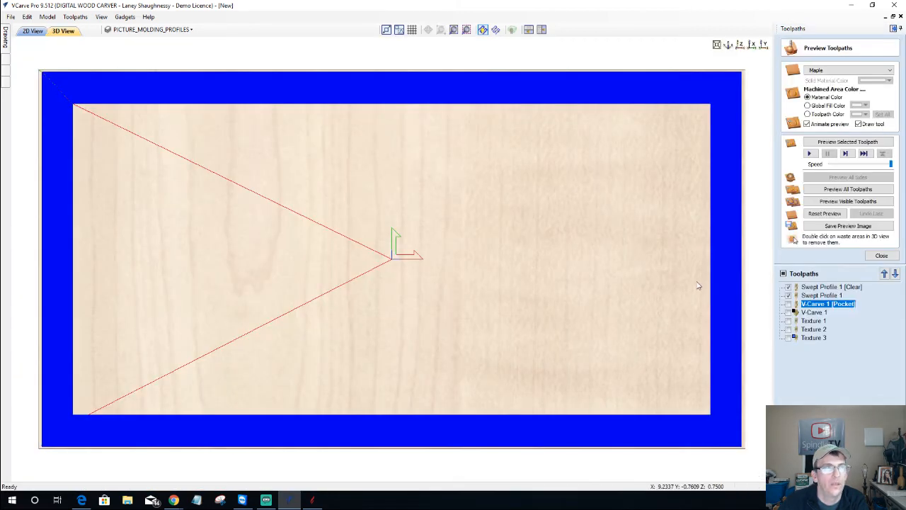
left_click(175, 500)
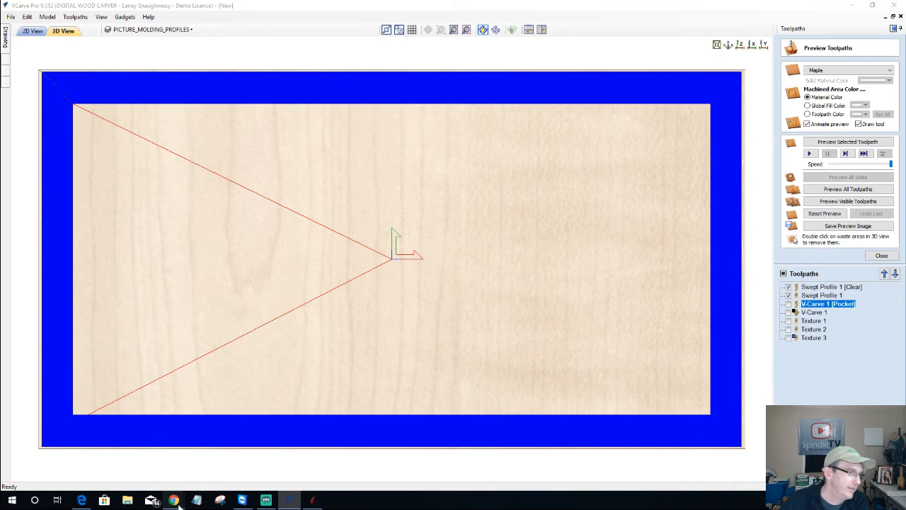
Load topotopo.io in a new Chrome tab, correcting the mistyped 'topotop.io' address
left_click(212, 453)
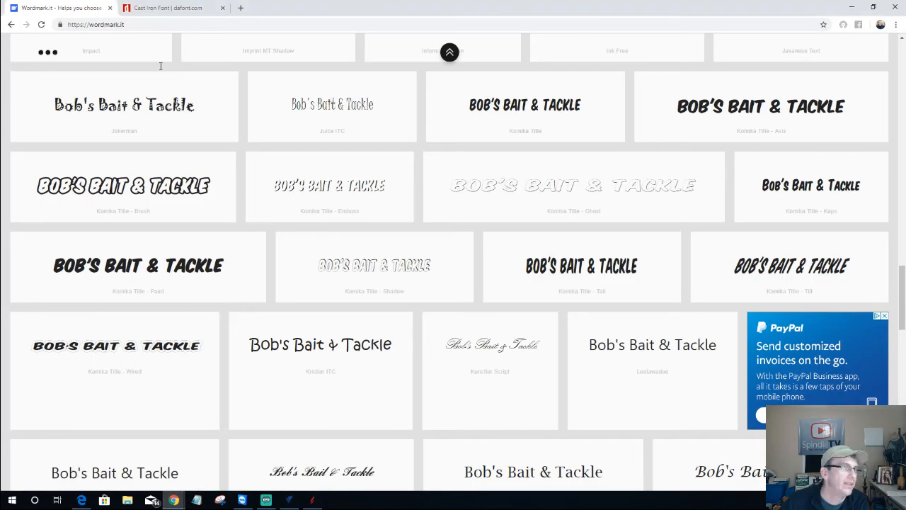
left_click(241, 9)
type("topo")
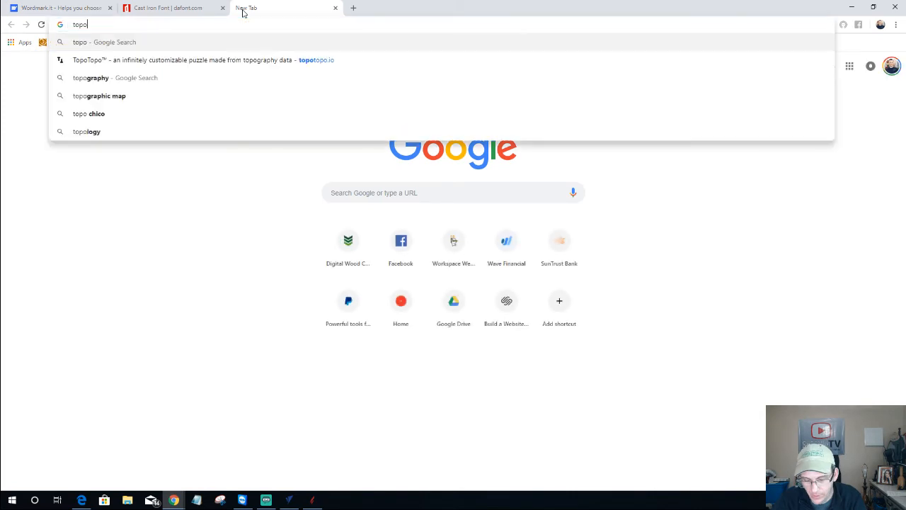
type("top.io")
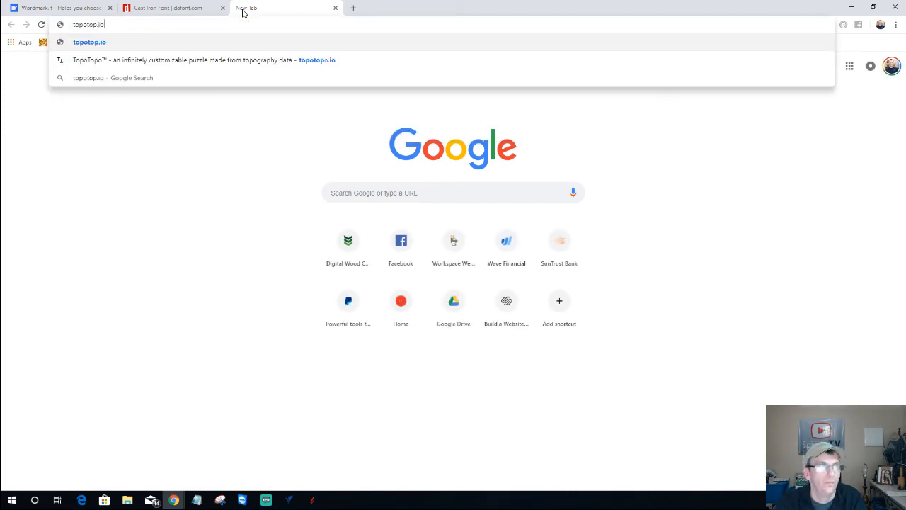
key("Return")
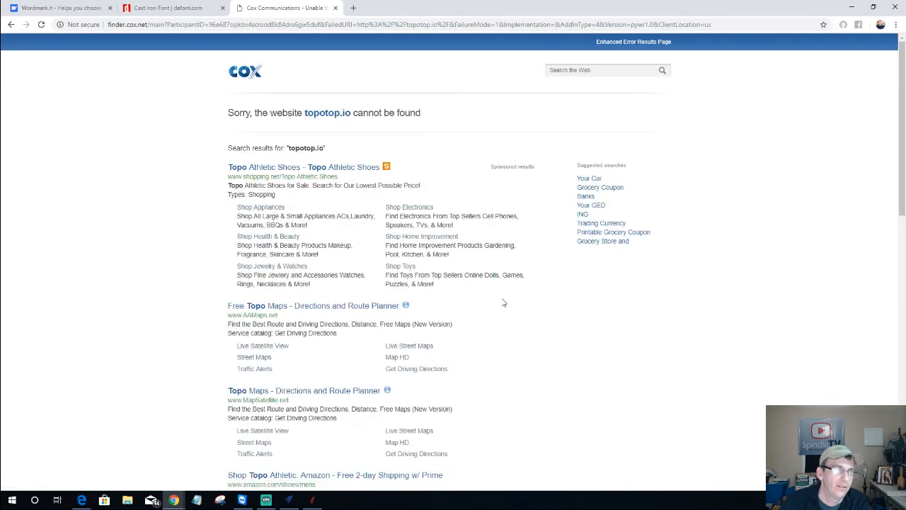
left_click(162, 26)
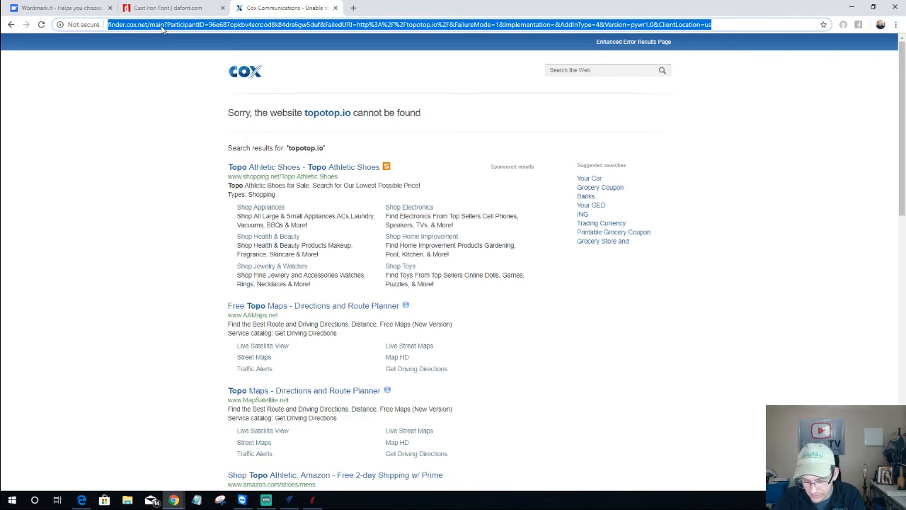
type("topotopo")
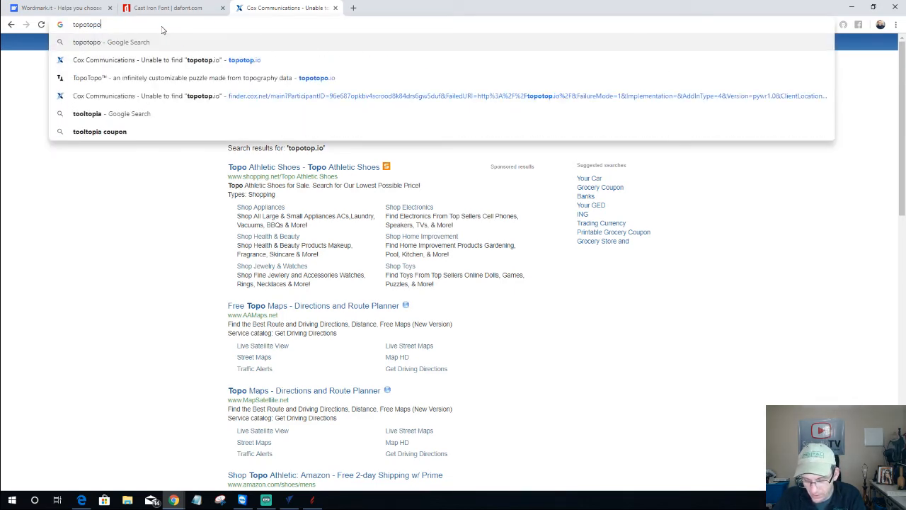
type(".io")
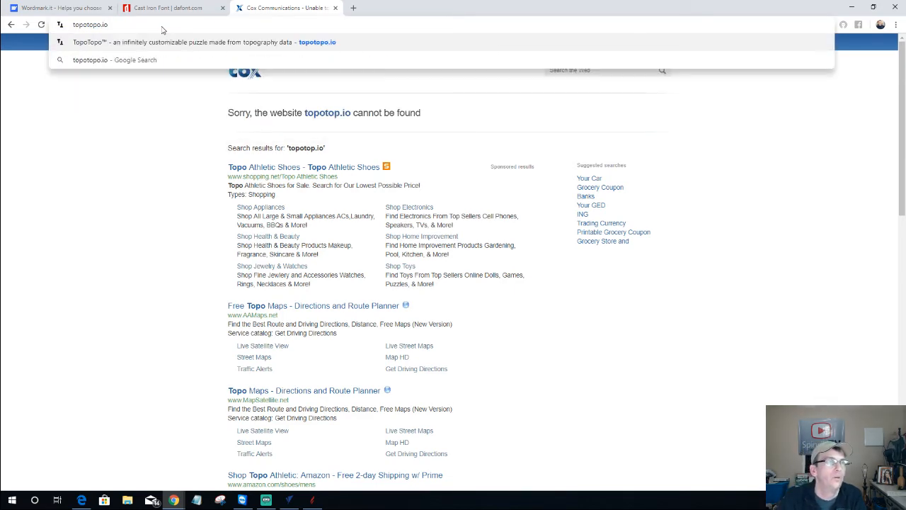
key("Return")
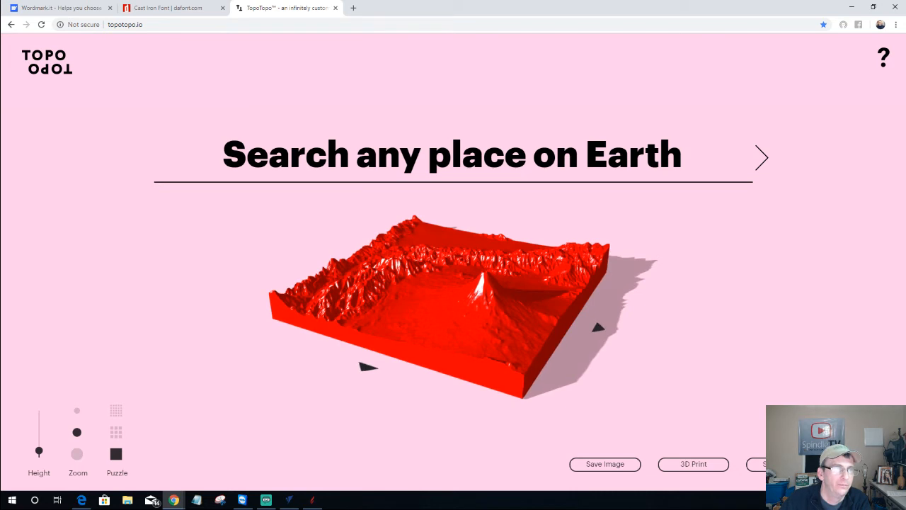
Rotate and tilt the red 3D terrain model until it is seen edge-on
left_click(333, 158)
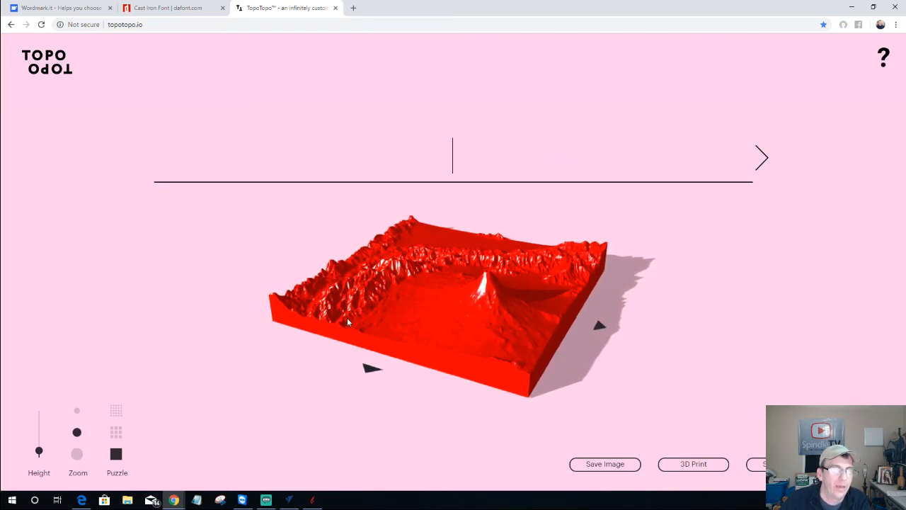
left_click_drag(522, 327, 2, 394)
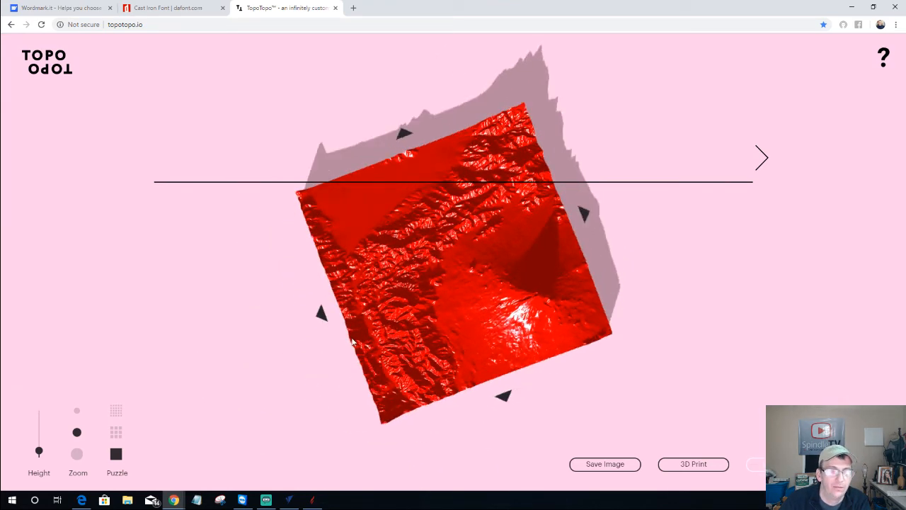
left_click_drag(470, 359, 463, 378)
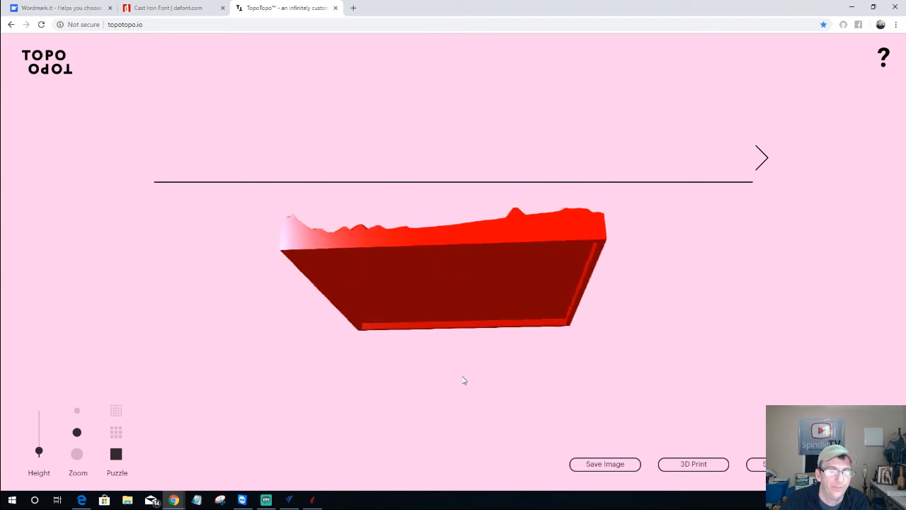
left_click(353, 8)
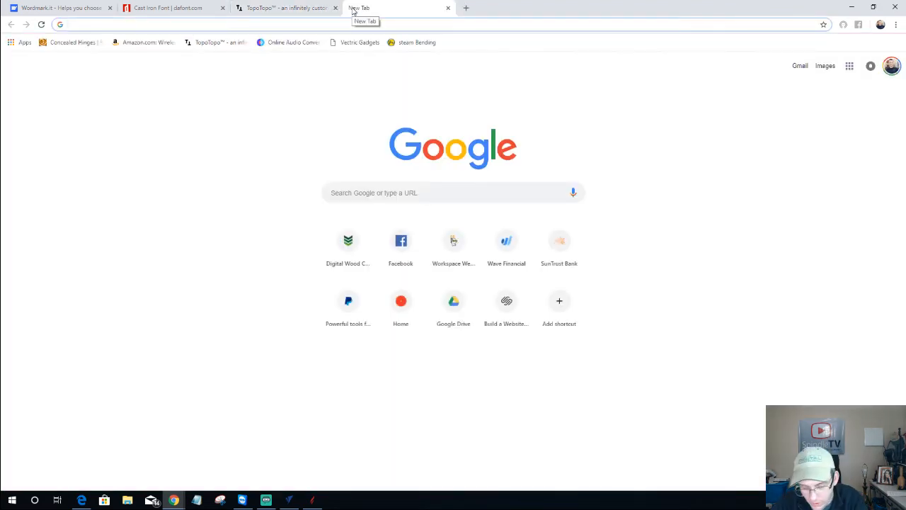
Search Google Images for 'Height Map Grayscales'
type("Height M")
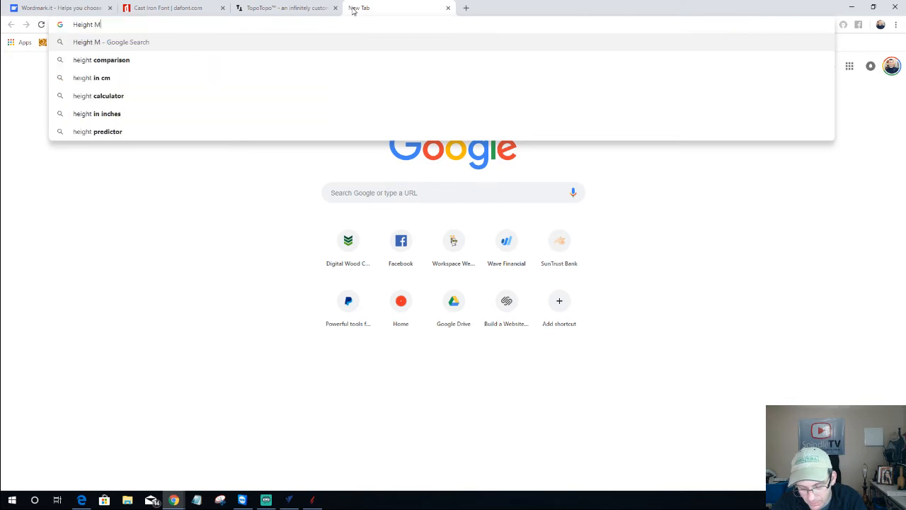
type("ap Grayscal")
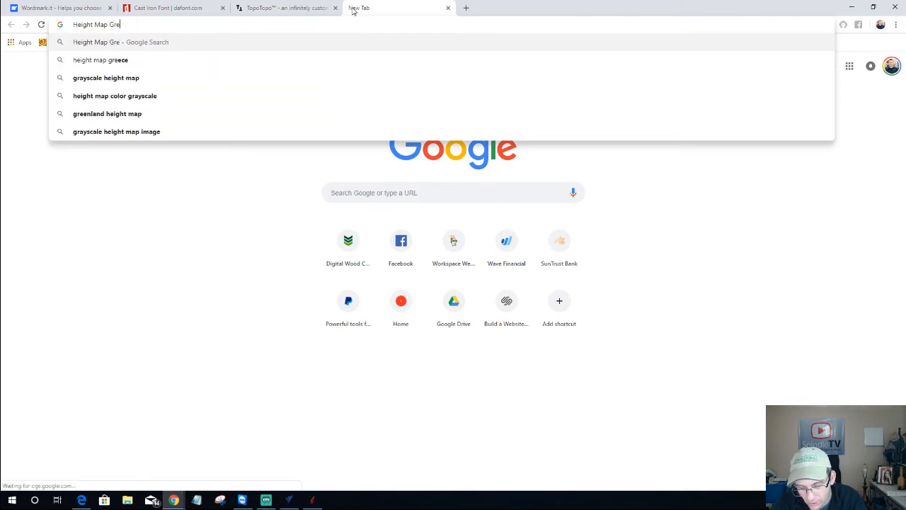
type("es")
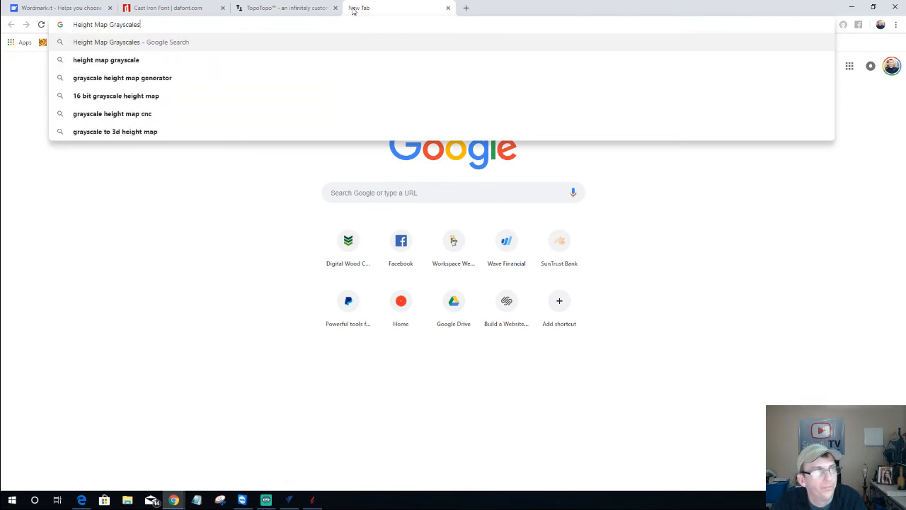
key("Return")
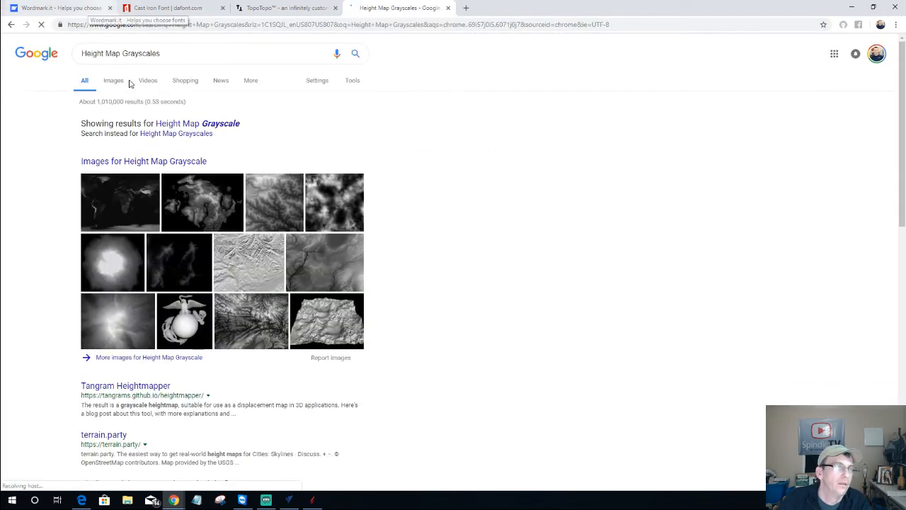
left_click(124, 82)
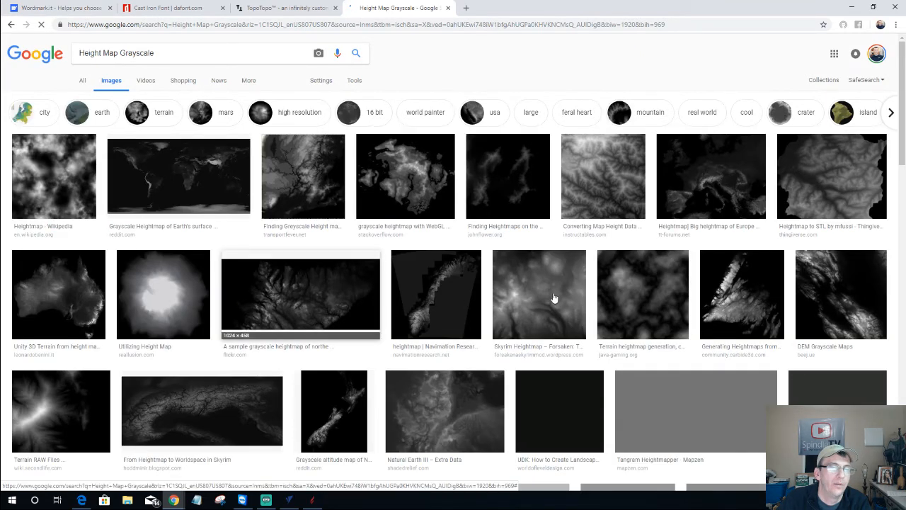
Scroll through the grayscale height map image results, then return to VCarve Pro
scroll(555, 298, "down", 9)
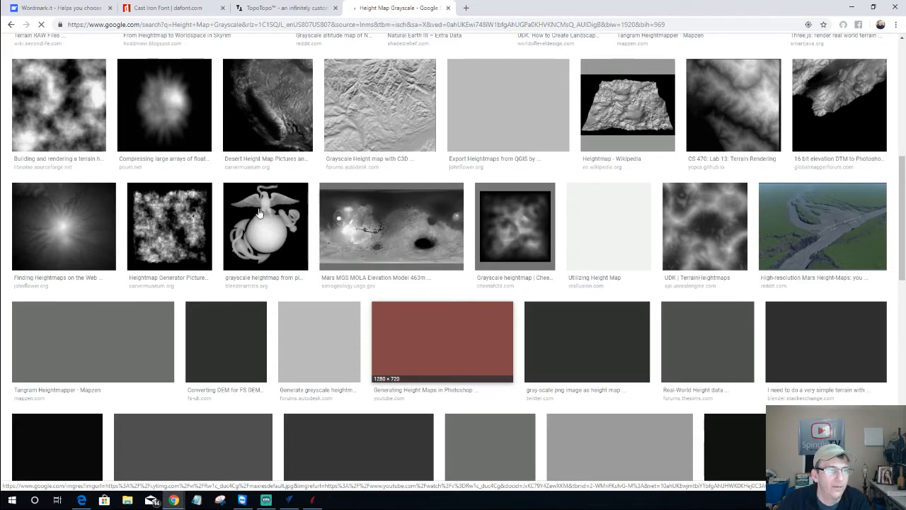
scroll(318, 178, "down", 8)
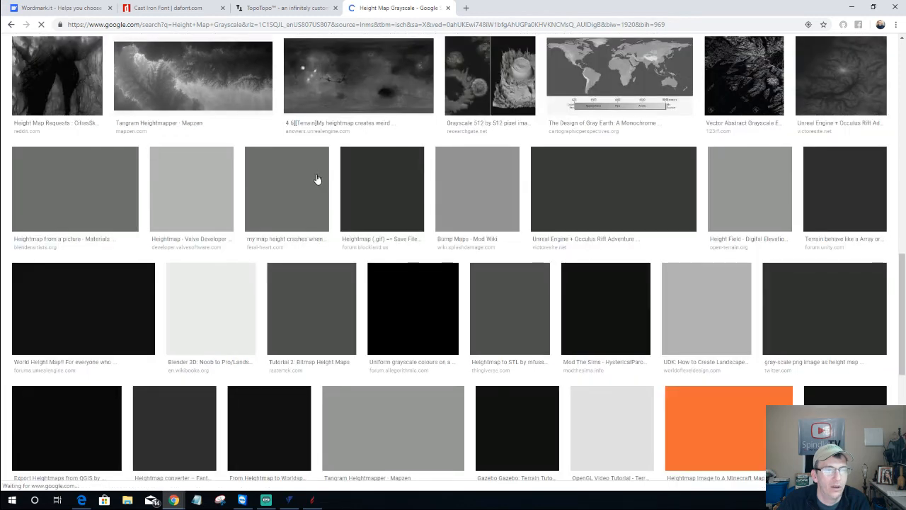
scroll(323, 199, "down", 4)
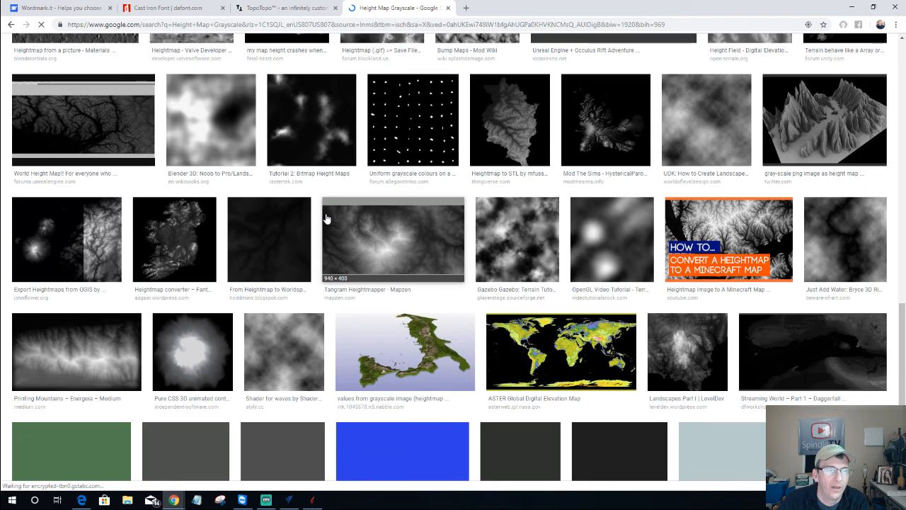
scroll(180, 243, "down", 5)
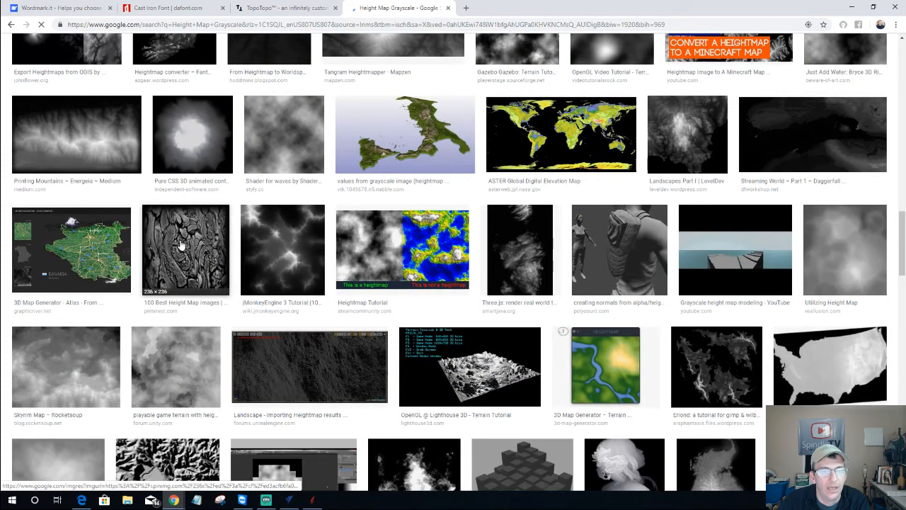
scroll(610, 461, "down", 4)
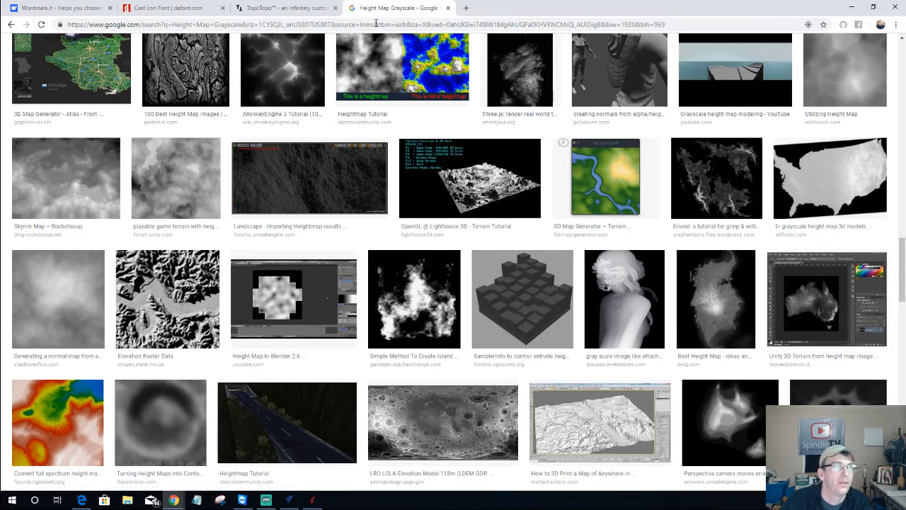
left_click(851, 7)
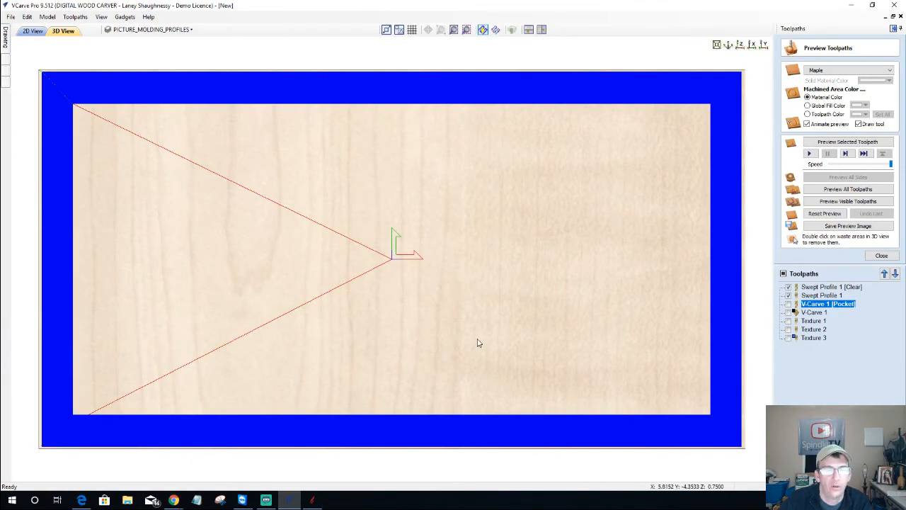
Turn off Use Larger Area Clearance Tool for Swept Profile 1 and recalculate it
left_click_drag(578, 398, 478, 343)
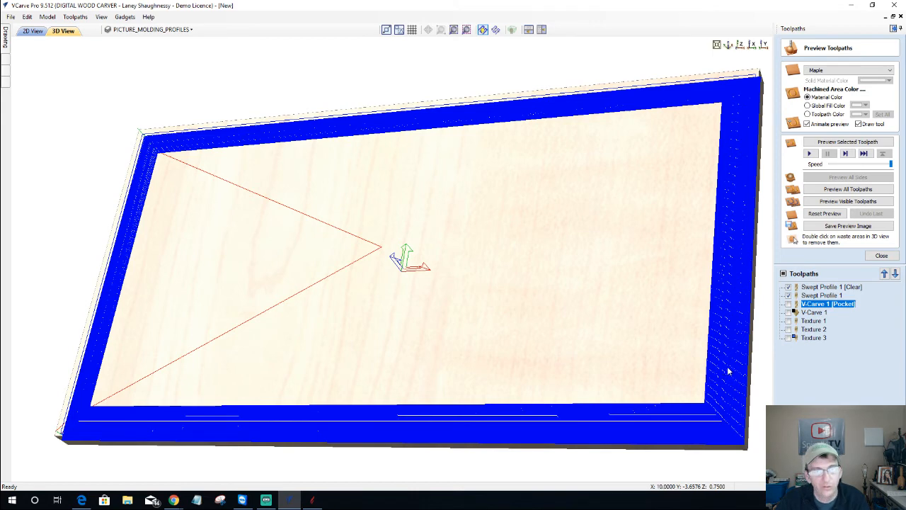
scroll(538, 283, "up", 5)
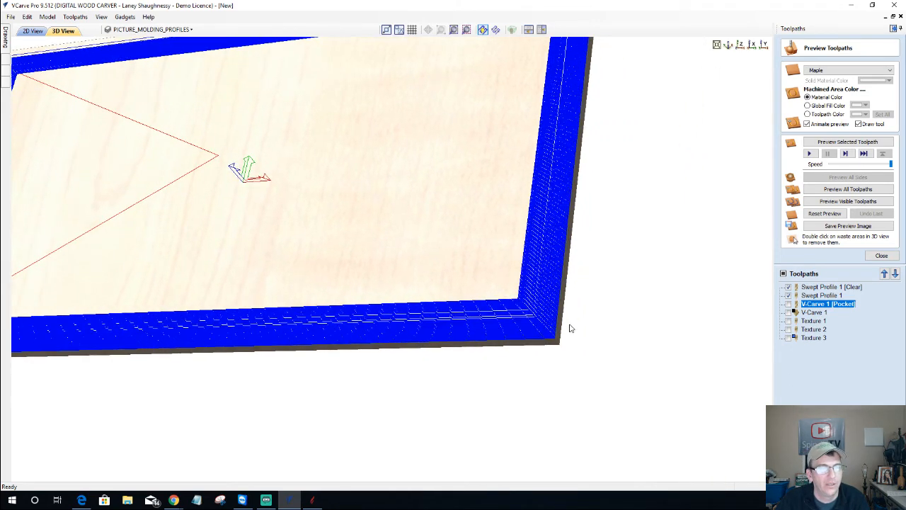
scroll(541, 299, "up", 5)
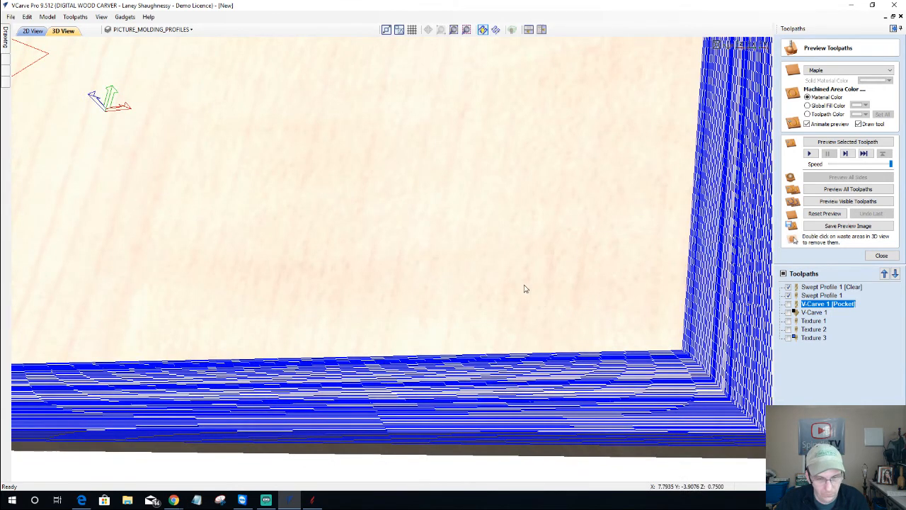
scroll(525, 288, "down", 2)
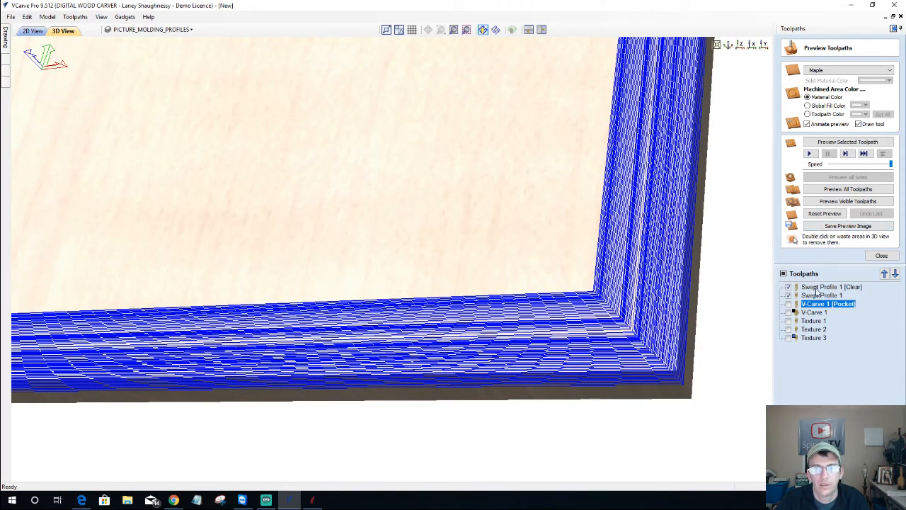
double_click(816, 287)
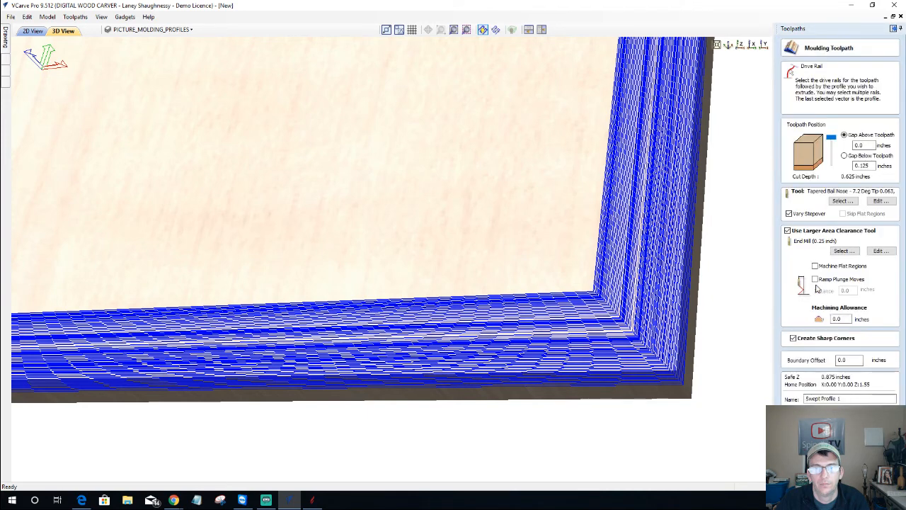
left_click(787, 231)
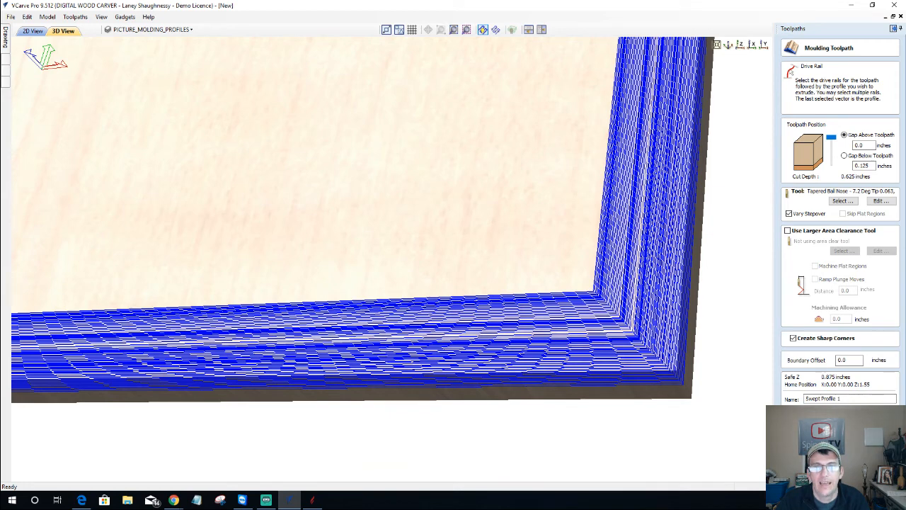
left_click(800, 414)
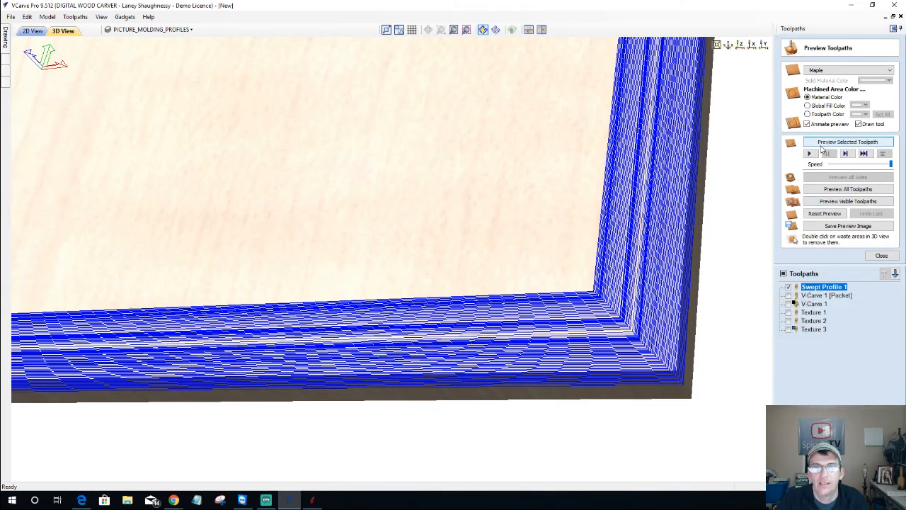
Simulate the Swept Profile 1 moulding and view the whole maple frame from the top
left_click(823, 145)
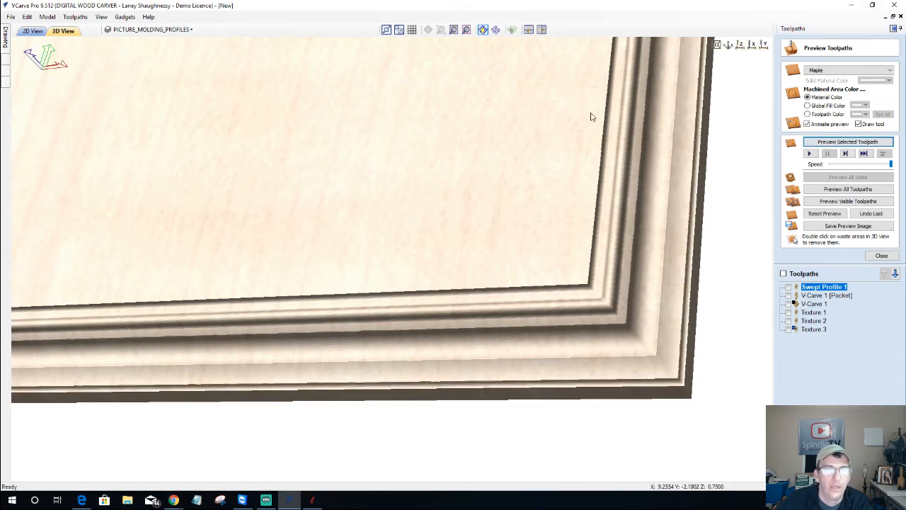
left_click_drag(527, 303, 484, 278)
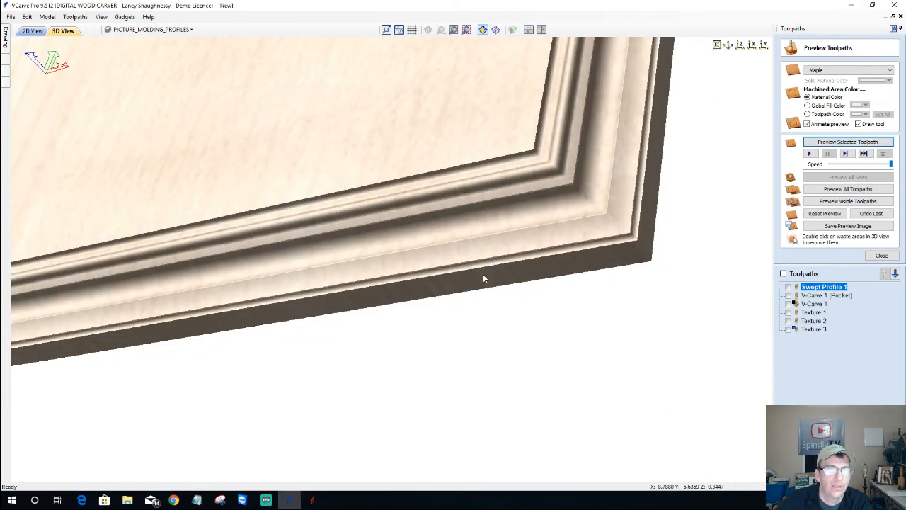
scroll(483, 278, "down", 5)
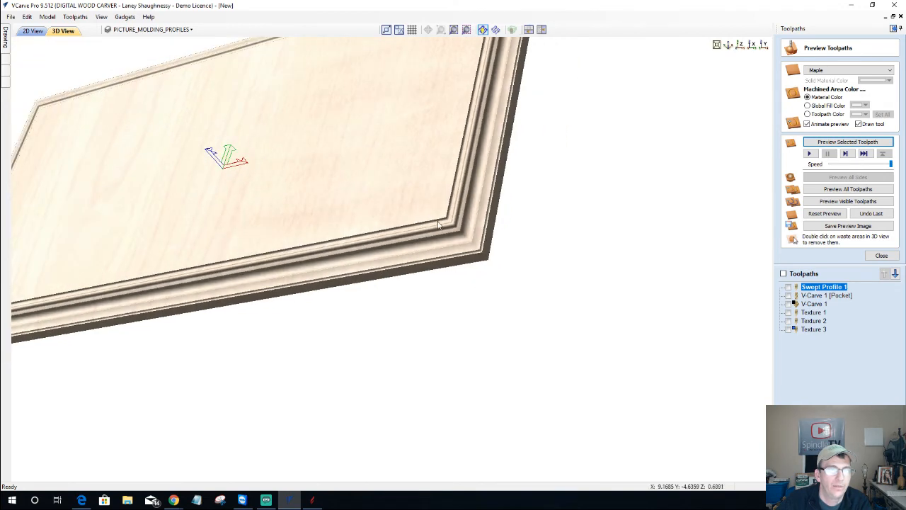
left_click_drag(470, 208, 482, 213)
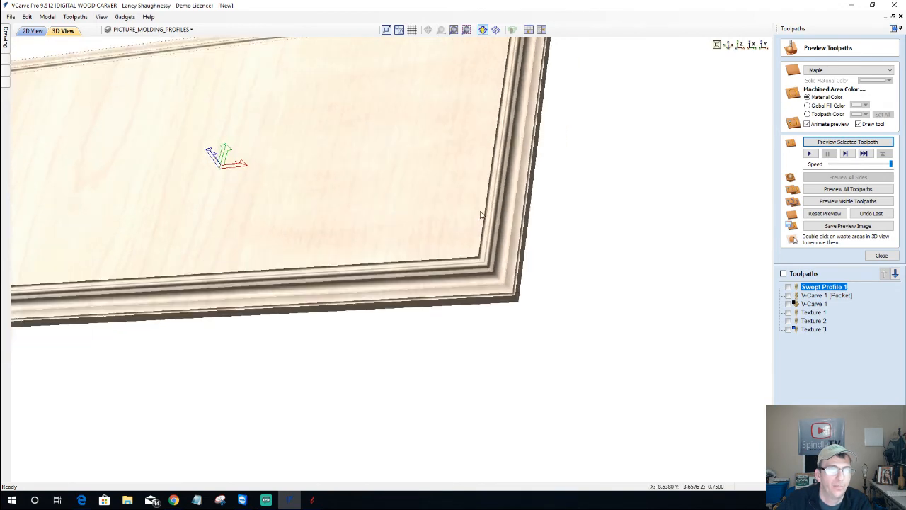
left_click(740, 46)
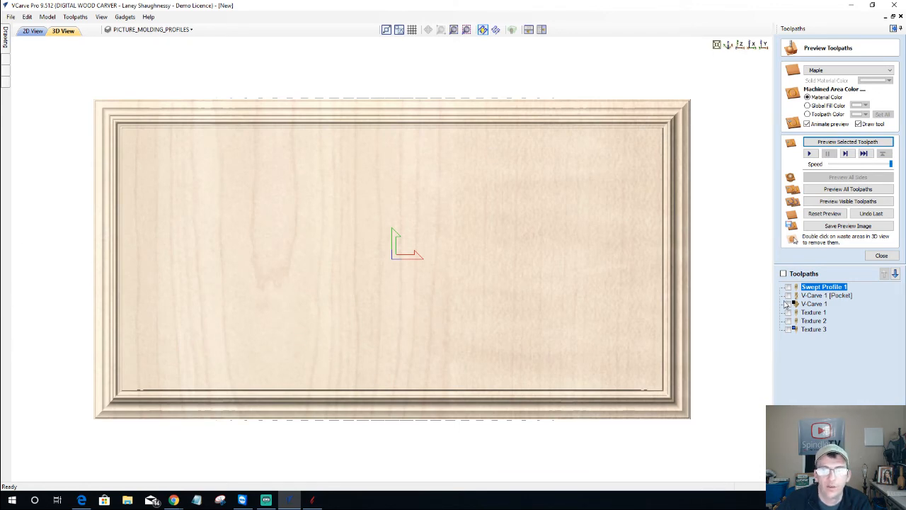
Preview the V-Carve 1 [Pocket] lettering and V-Carve 1 fish toolpaths together on the maple
left_click(789, 295)
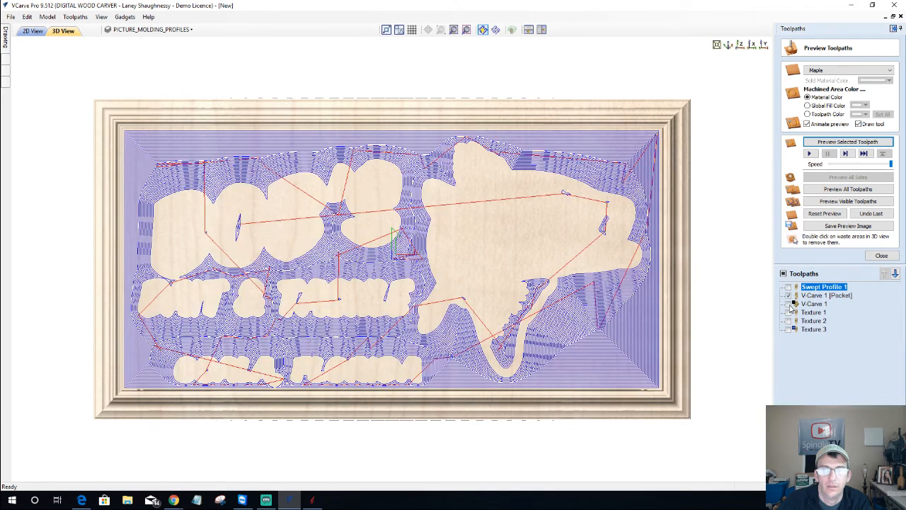
left_click(788, 303)
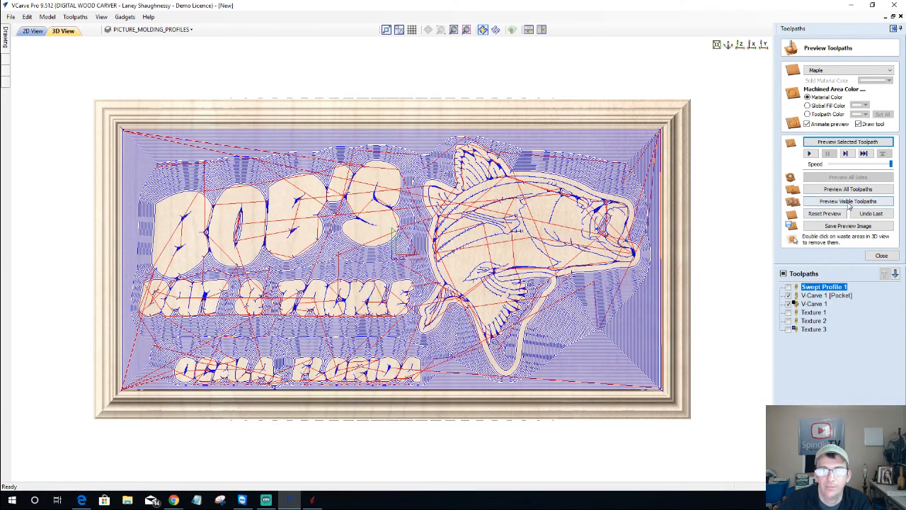
left_click(848, 202)
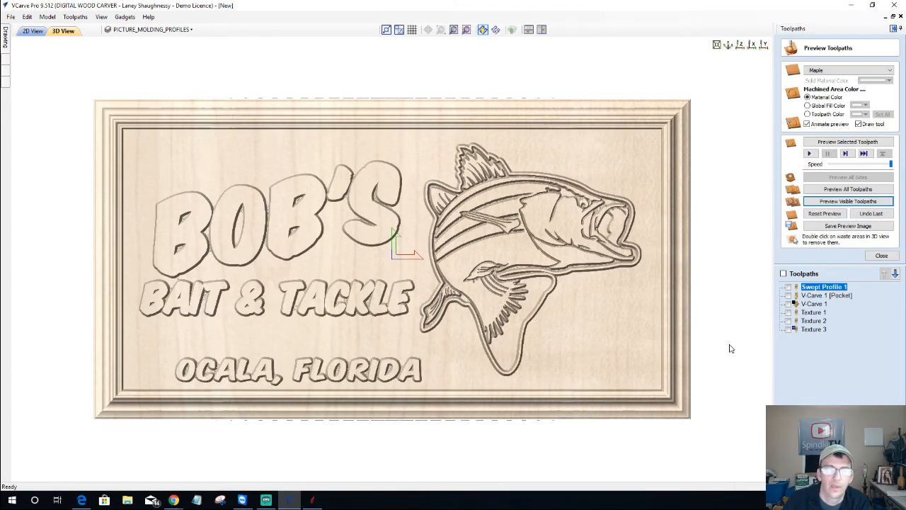
Preview the Texture 3 wave pattern, then fit and tilt the sign to see its relief
left_click(789, 329)
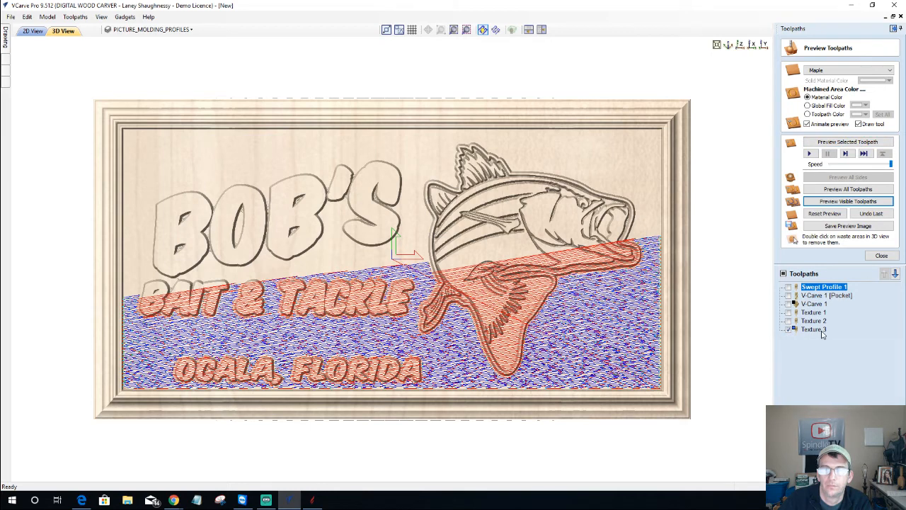
left_click(820, 330)
left_click(827, 143)
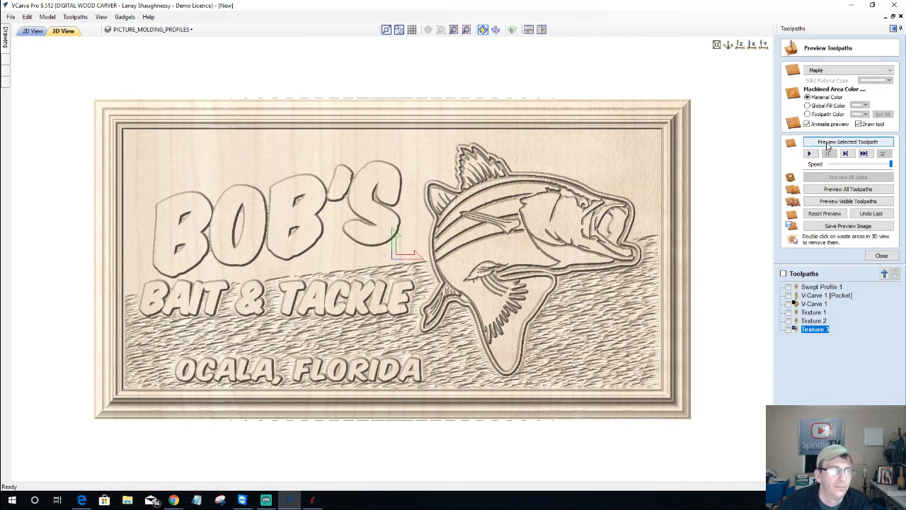
left_click(741, 45)
scroll(572, 354, "down", 1)
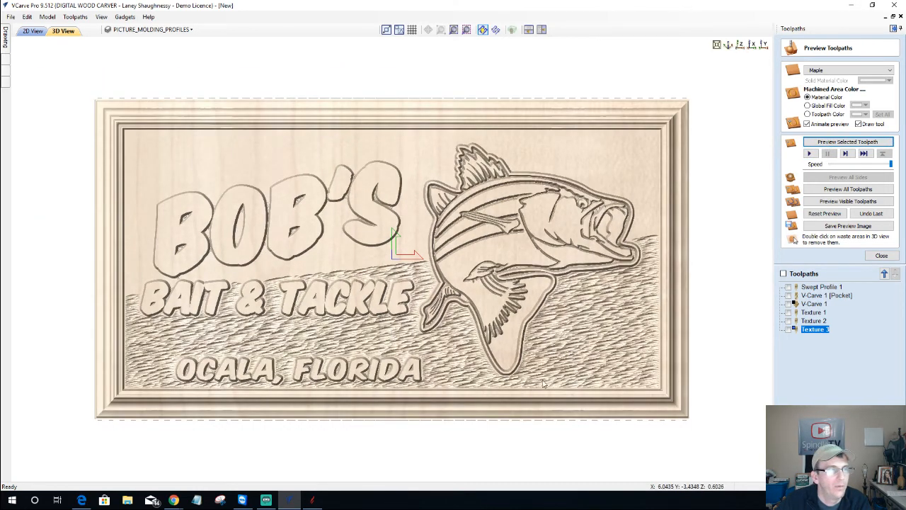
left_click_drag(461, 277, 486, 338)
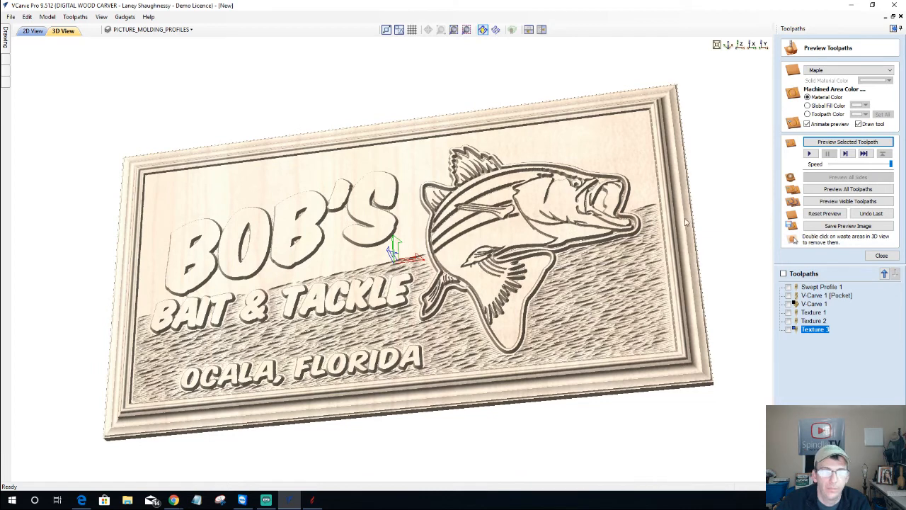
In Aspire, start and then stop the 3D Finish 1 toolpath simulation
left_click(853, 6)
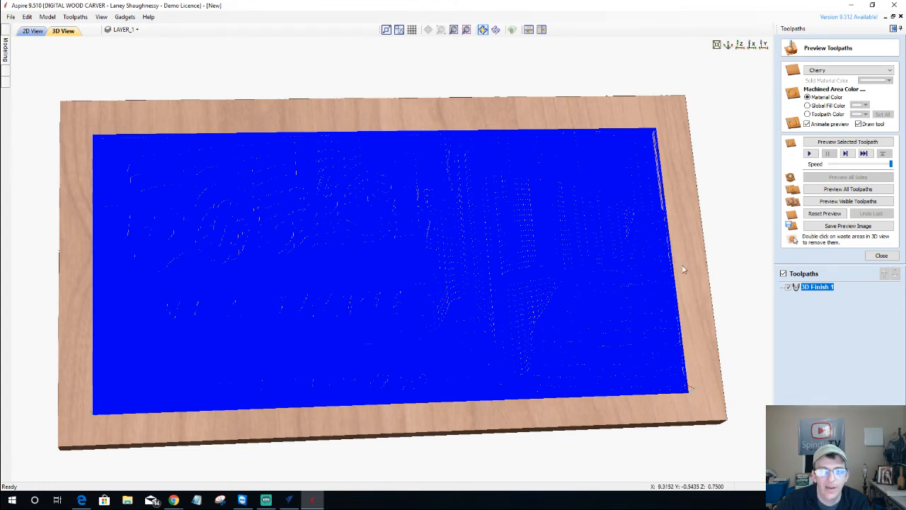
left_click(836, 143)
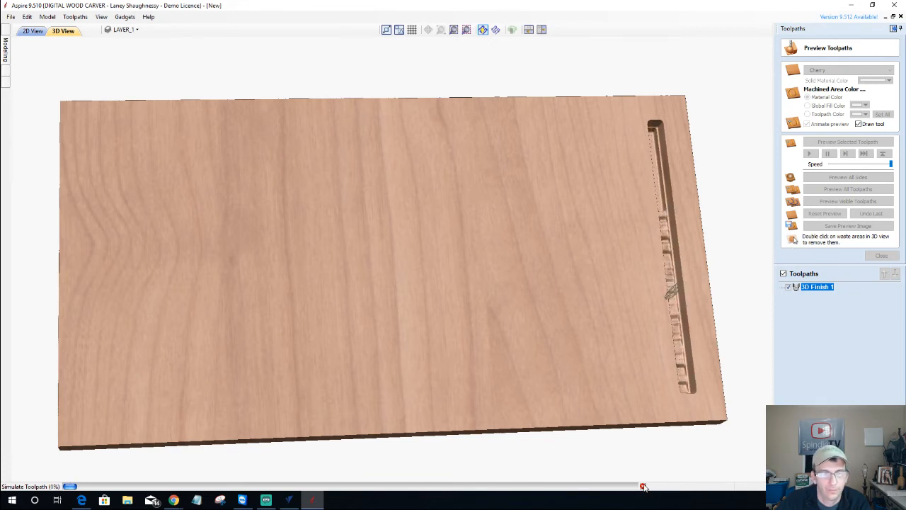
left_click(643, 486)
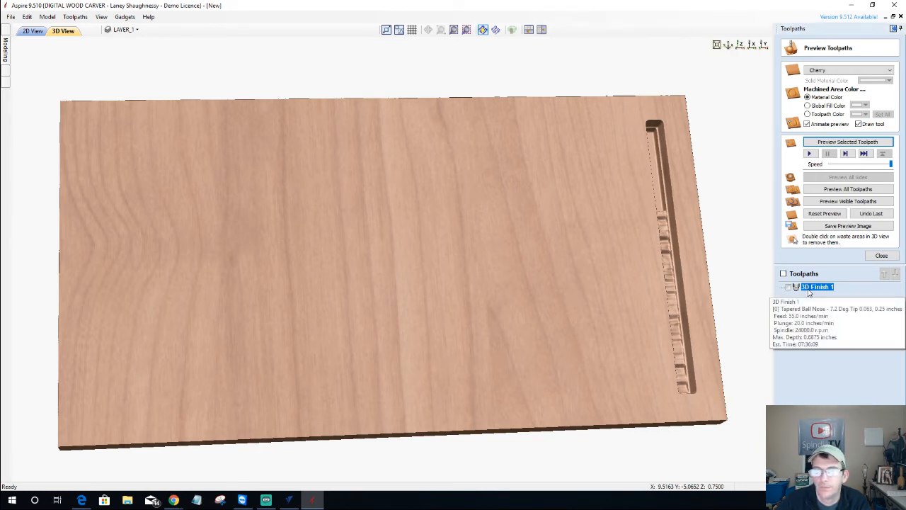
Change 3D Finish 1's raster angle from 90 to 0 and recalculate it
double_click(809, 293)
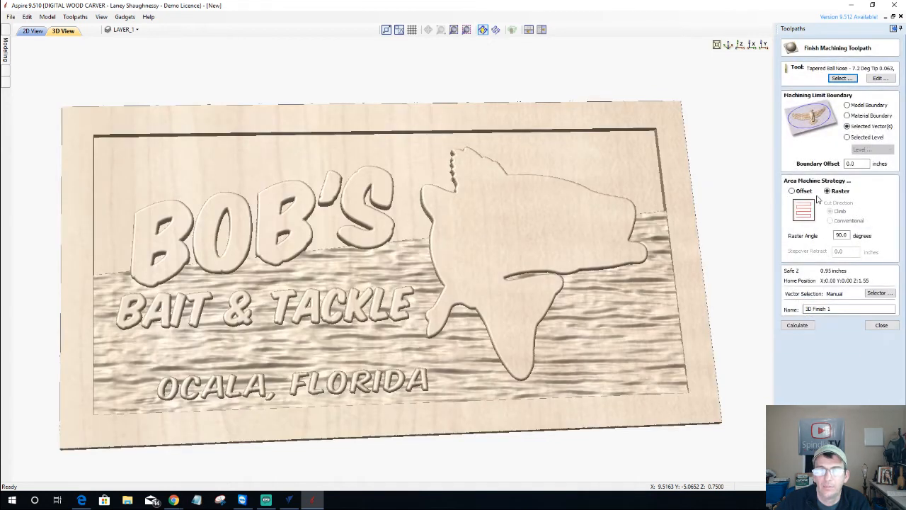
left_click_drag(848, 235, 827, 249)
type("0")
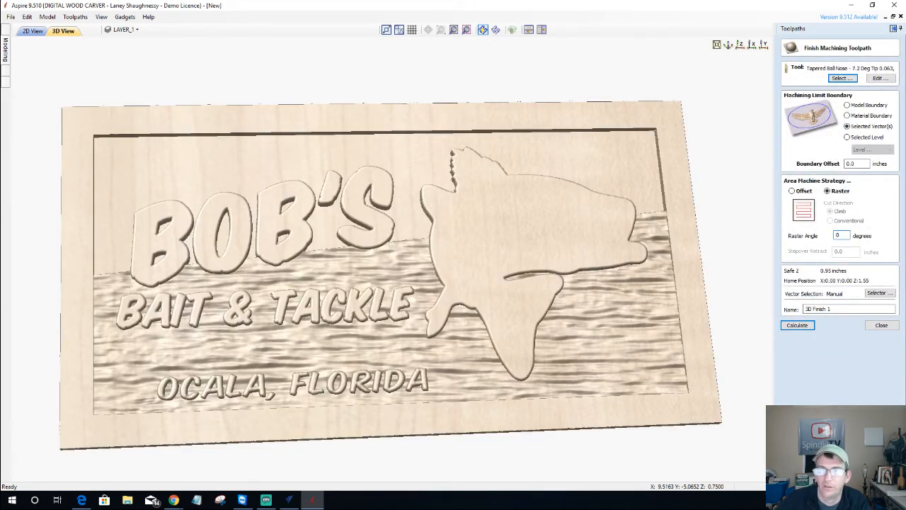
left_click(796, 325)
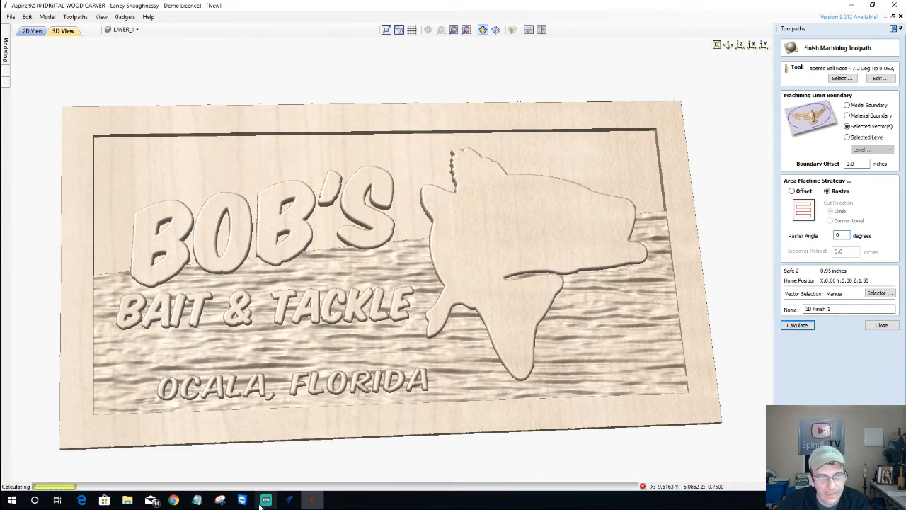
left_click(287, 502)
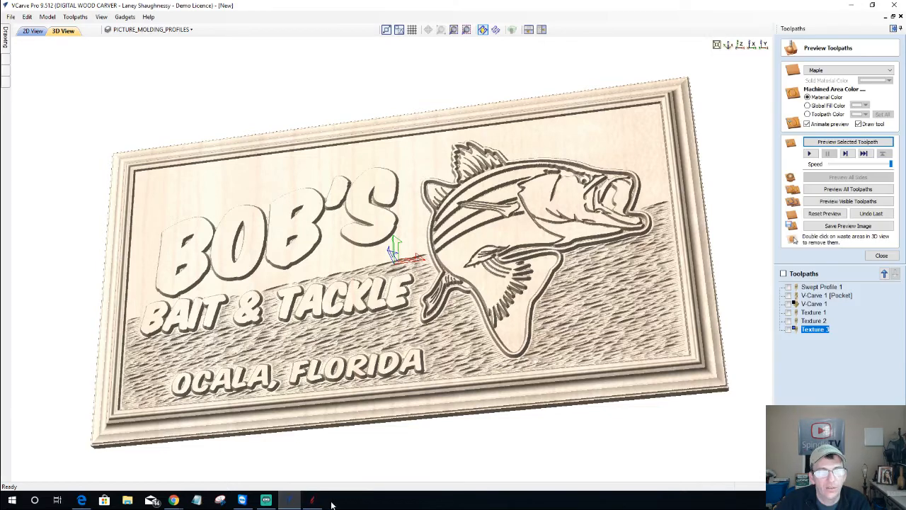
Close the toolpath preview and move Swept Profile 1 to the end of the toolpath order
left_click_drag(590, 298, 598, 304)
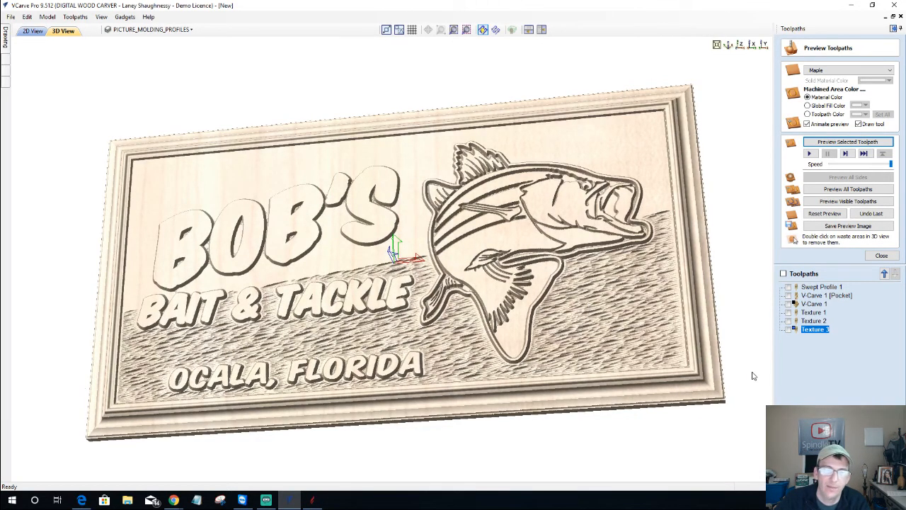
left_click(881, 256)
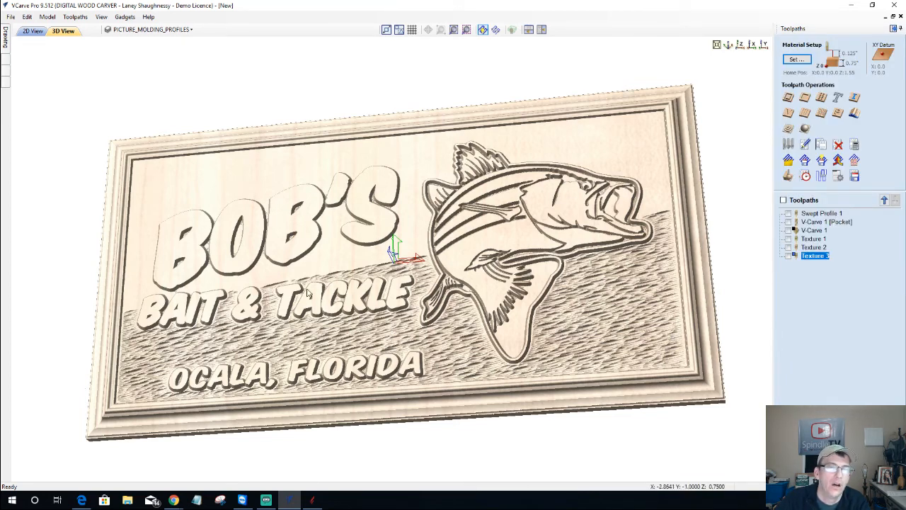
left_click_drag(309, 292, 526, 258)
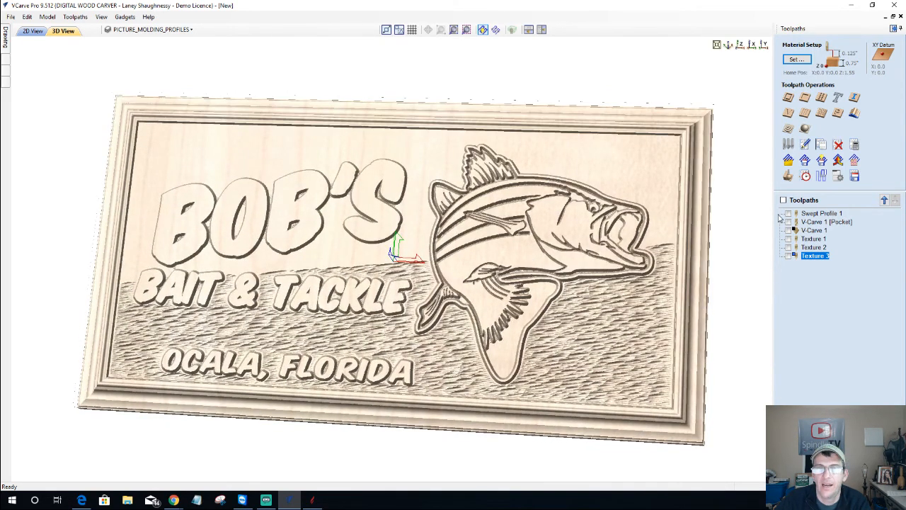
left_click(820, 213)
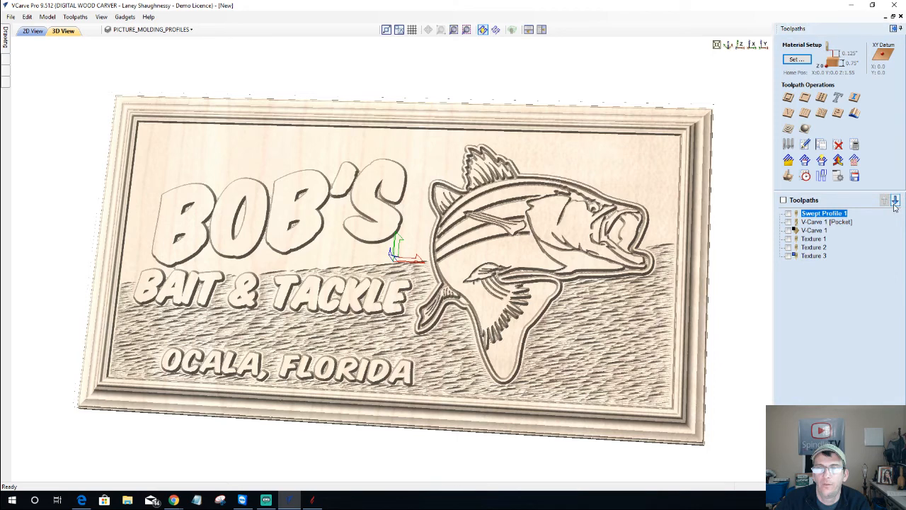
left_click(895, 202)
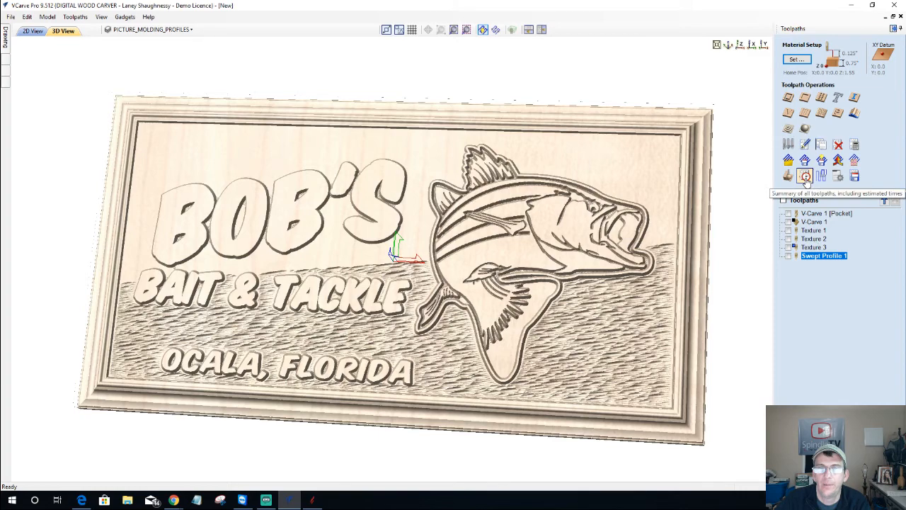
Show the Toolpaths Summary and exclude Texture 1 and Texture 2, giving a 05:45:08 total
left_click(804, 176)
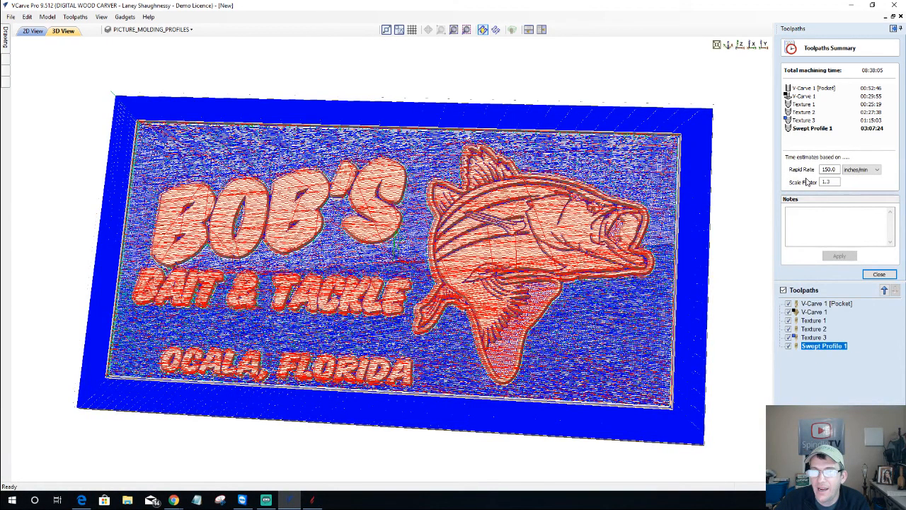
left_click(789, 320)
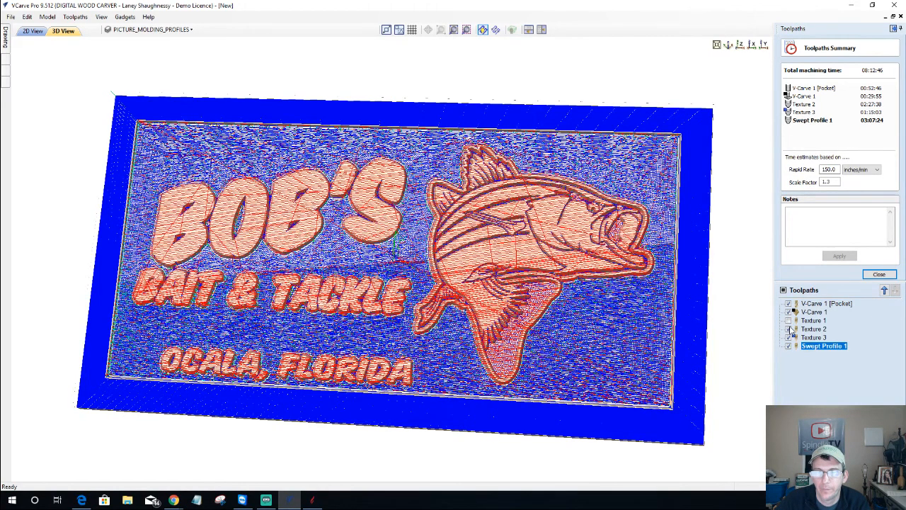
left_click(789, 329)
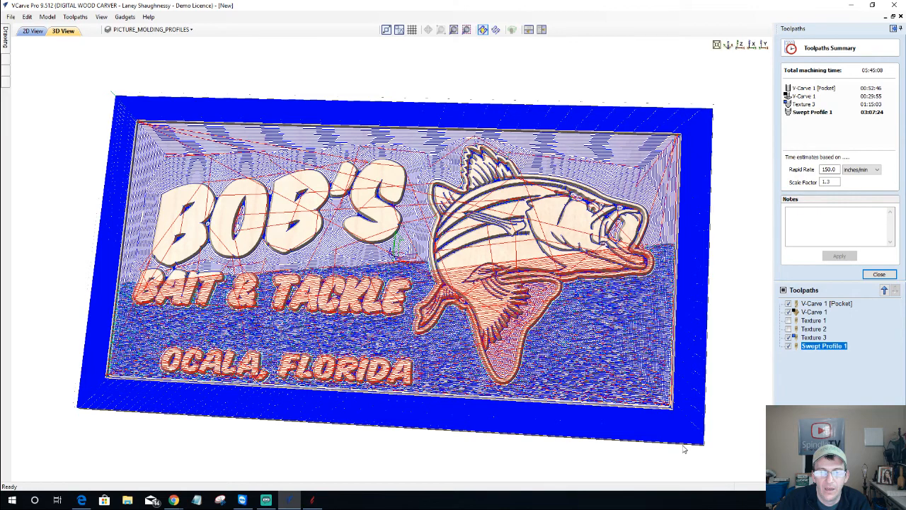
Zoom into the lower-right frame corner and back out to inspect its toolpaths
scroll(684, 448, "up", 5)
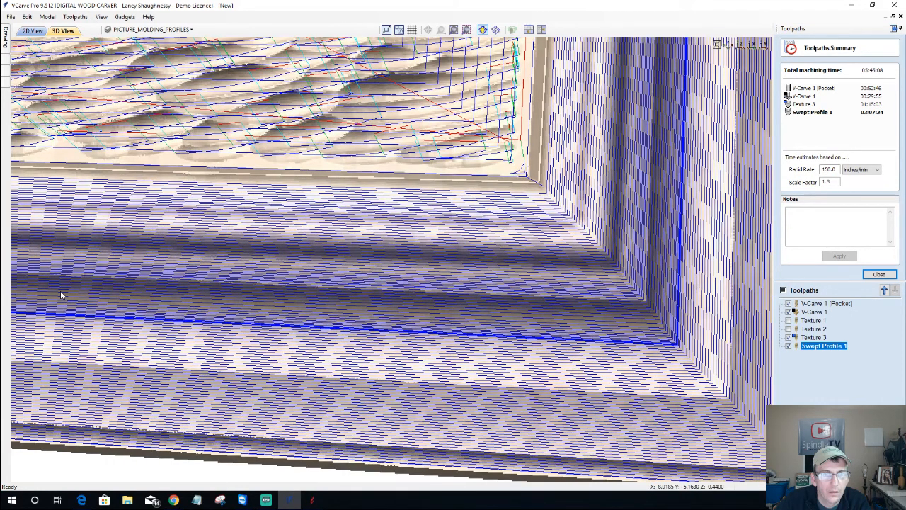
scroll(60, 296, "down", 5)
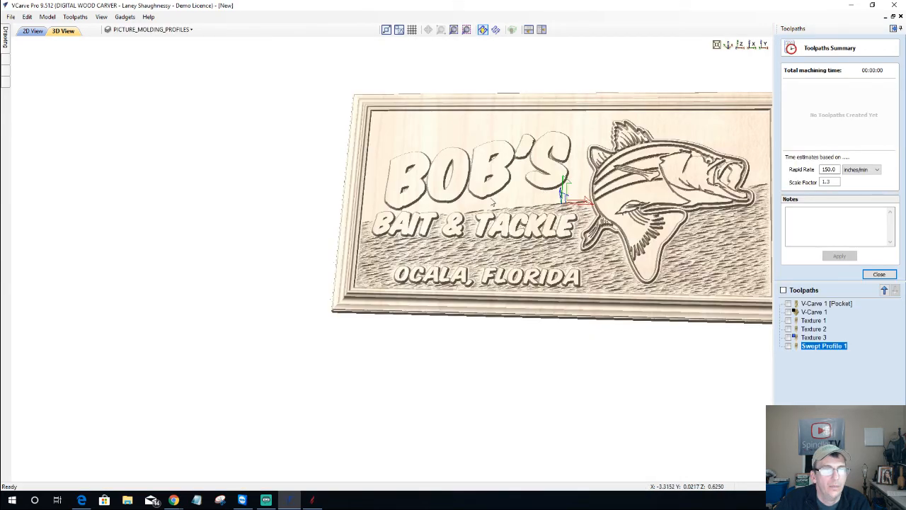
Close VCarve Pro's machining time summary
left_click(882, 275)
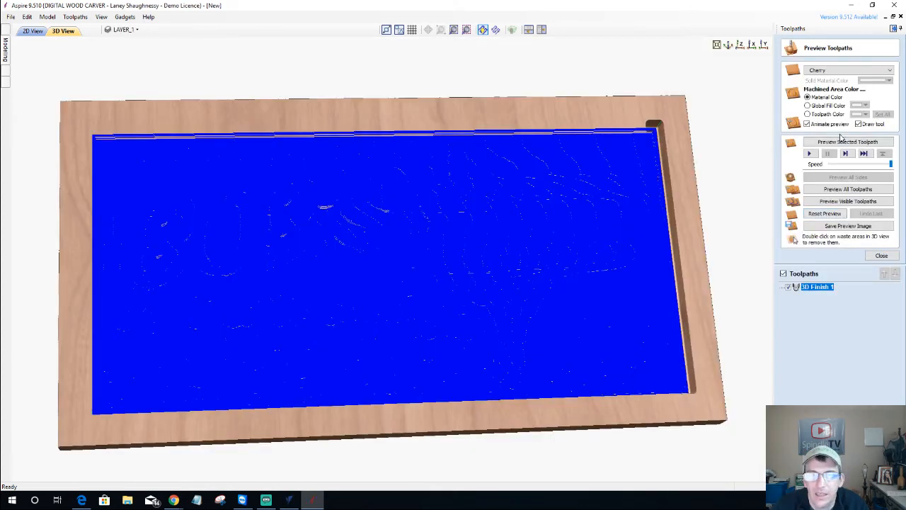
Show the Toolpaths menu's Preview Simulation Quality submenu
left_click(74, 17)
mouse_move(114, 69)
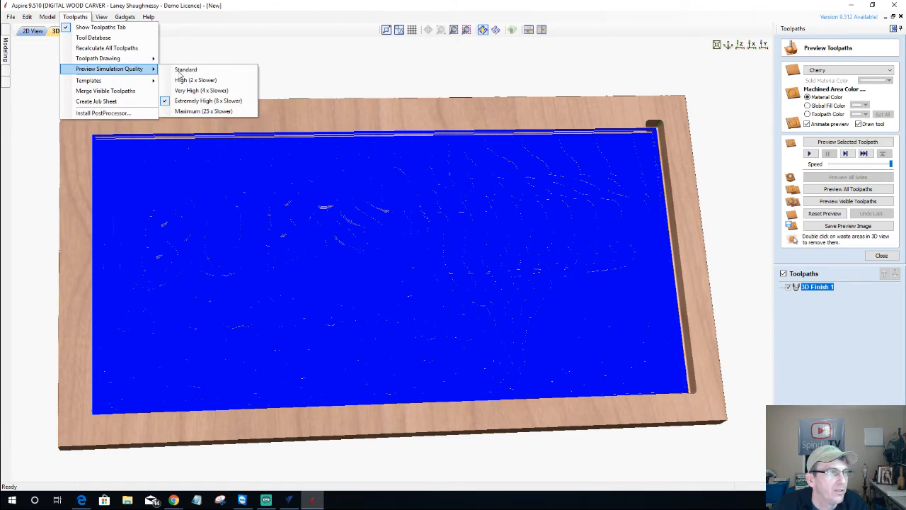
Pick a quicker simulation quality and preview 3D Finish 1 carved in cherry
left_click(183, 80)
left_click(819, 142)
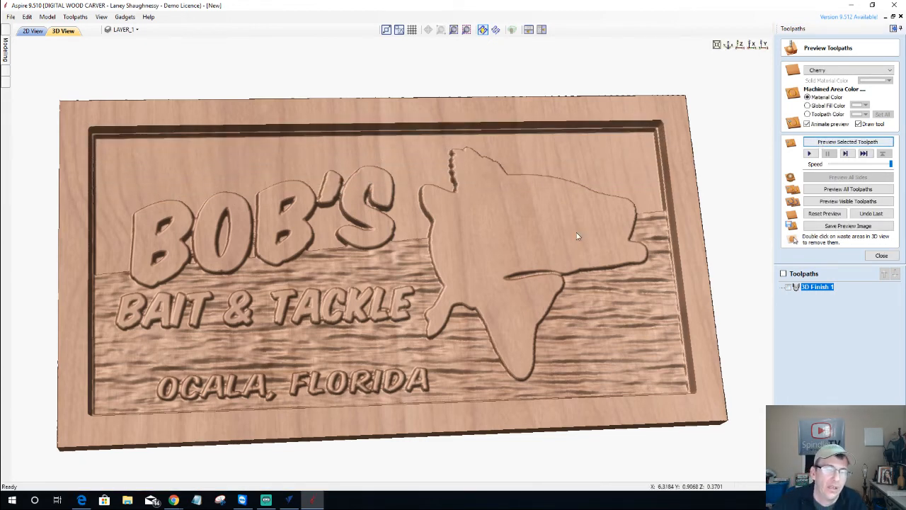
left_click_drag(613, 337, 587, 334)
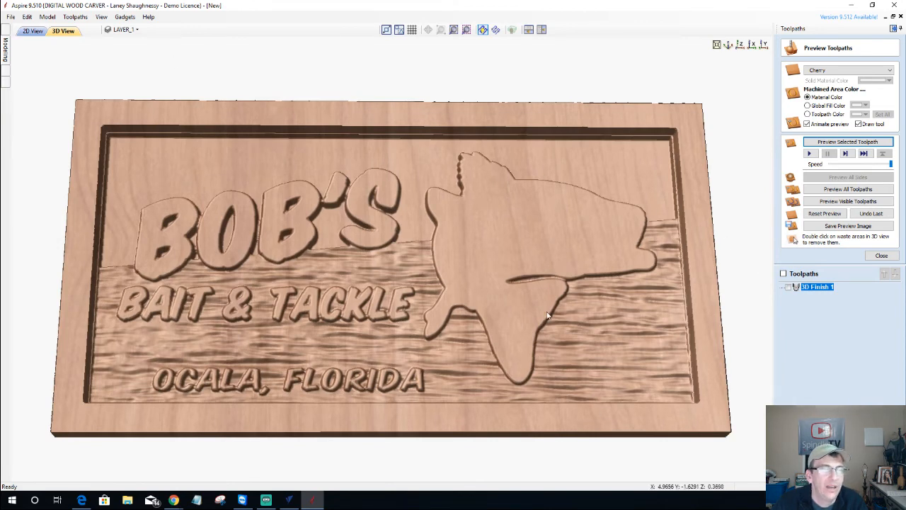
In the 2D view, box-select the fish's vector outlines and bring up the toolpath operations
left_click(33, 31)
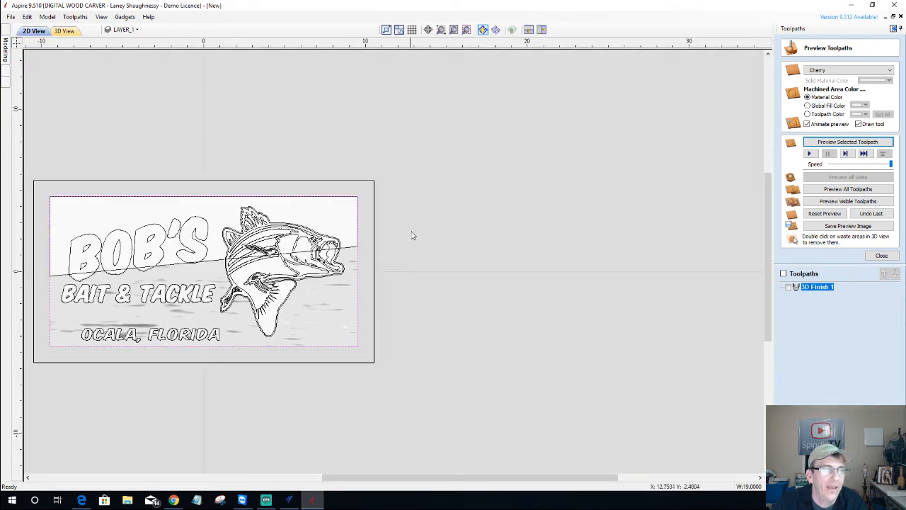
scroll(182, 265, "up", 2)
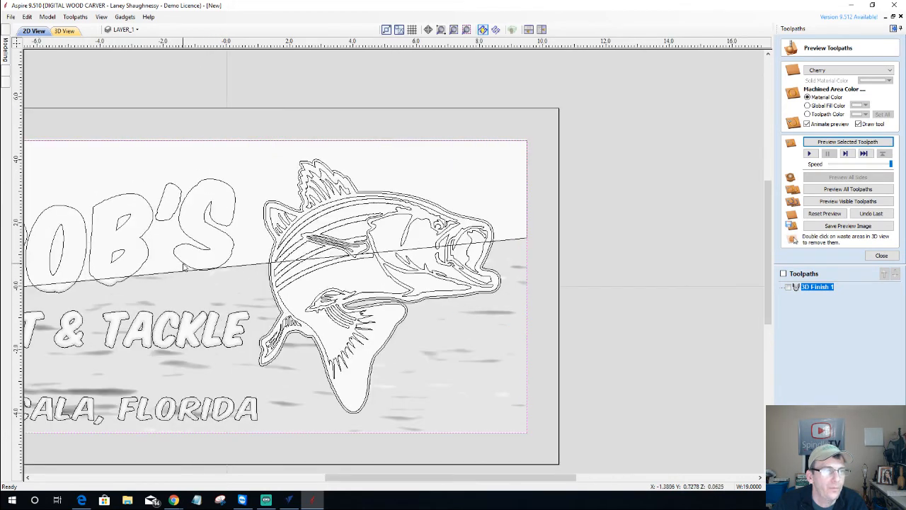
left_click_drag(237, 93, 594, 467)
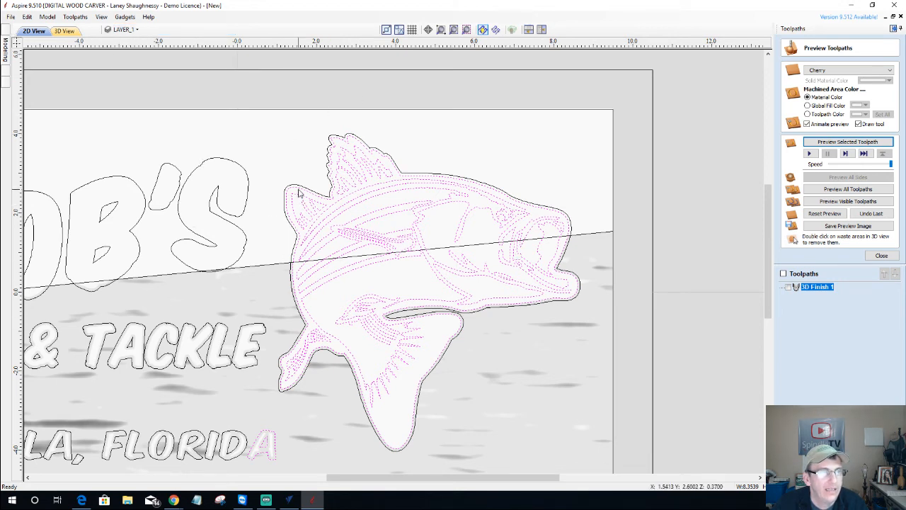
scroll(299, 191, "up", 3)
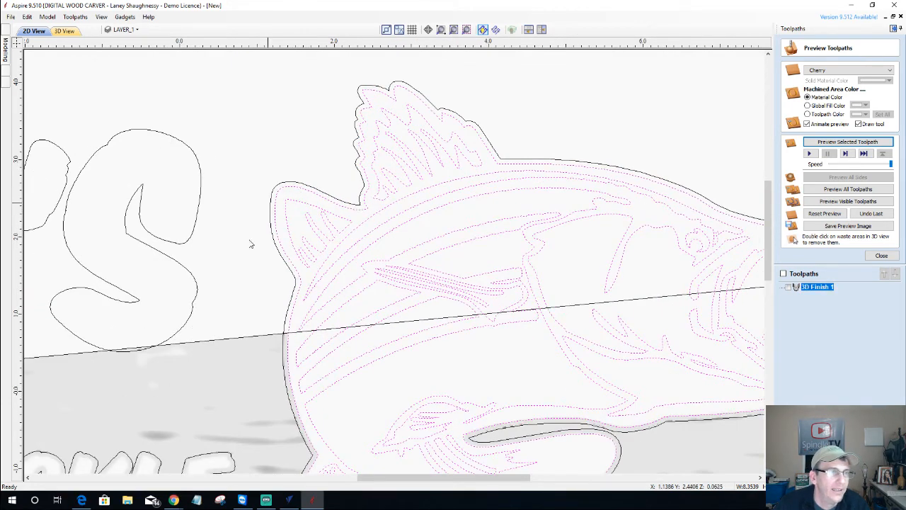
left_click(881, 256)
Calculate V-Carve 1 for the fish with 0.5-inch flat depth and no flat area clearance tool
left_click(785, 115)
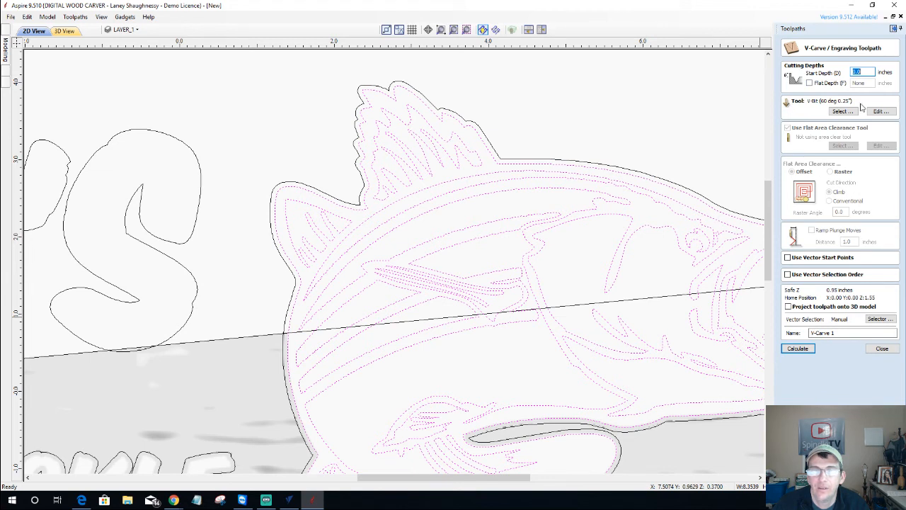
left_click(809, 83)
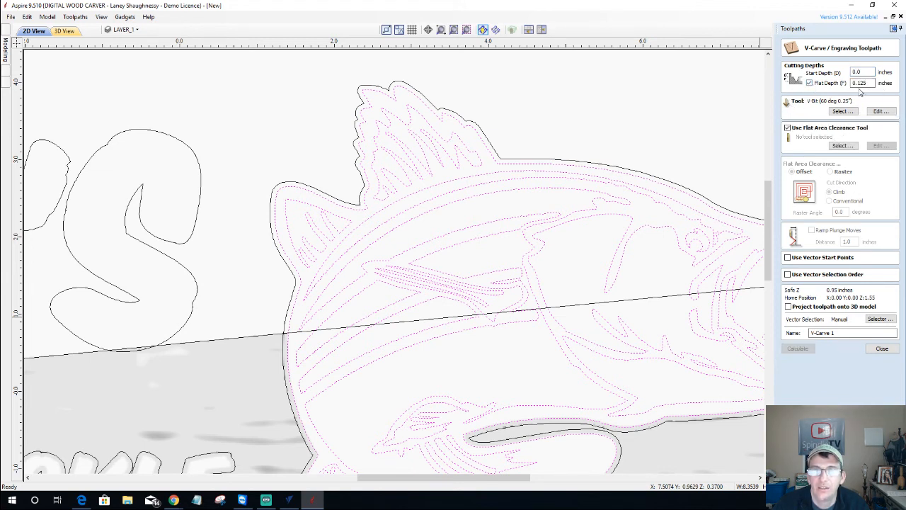
double_click(868, 83)
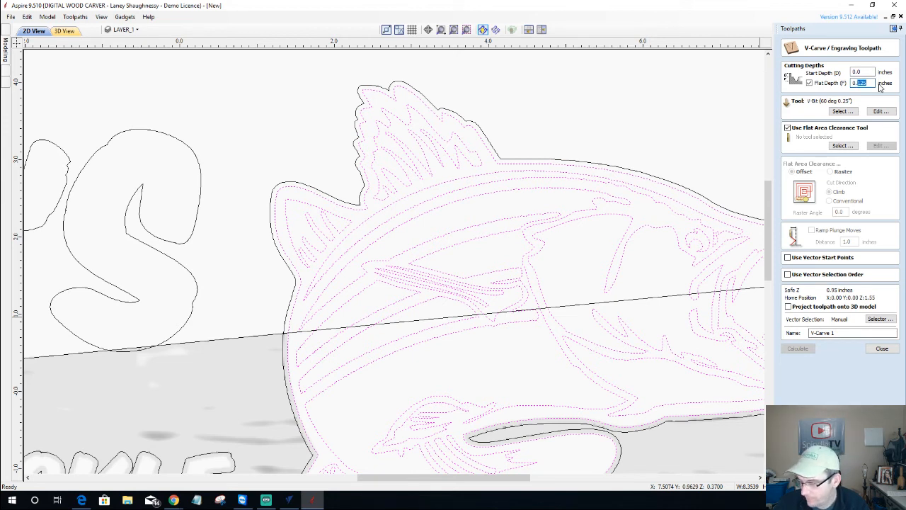
type("0.2")
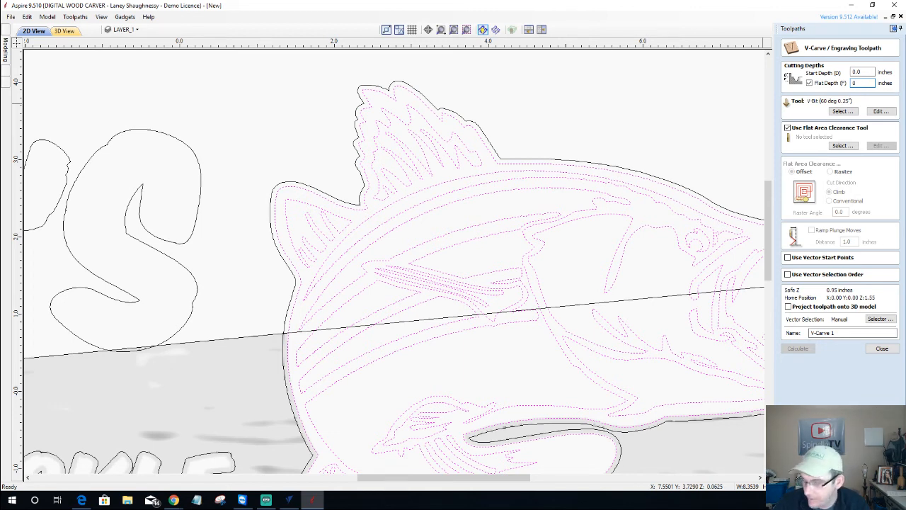
type("5")
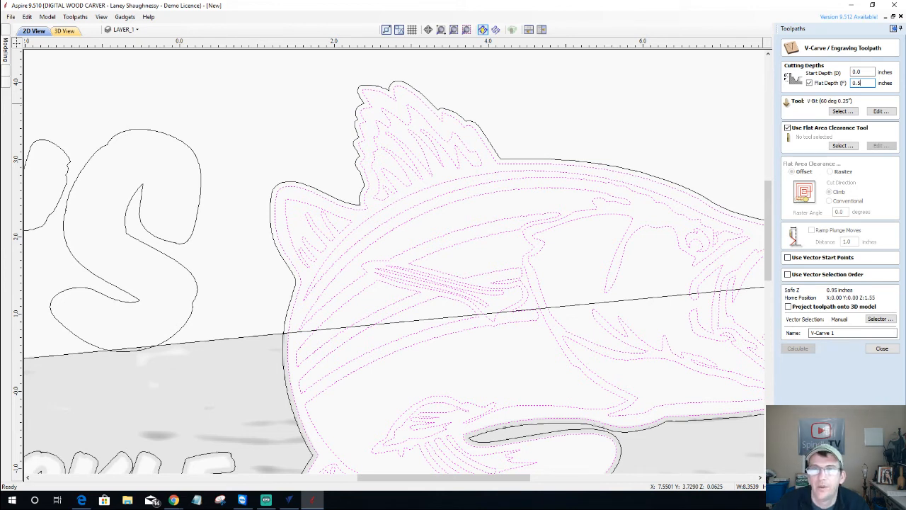
left_click(787, 127)
left_click(795, 349)
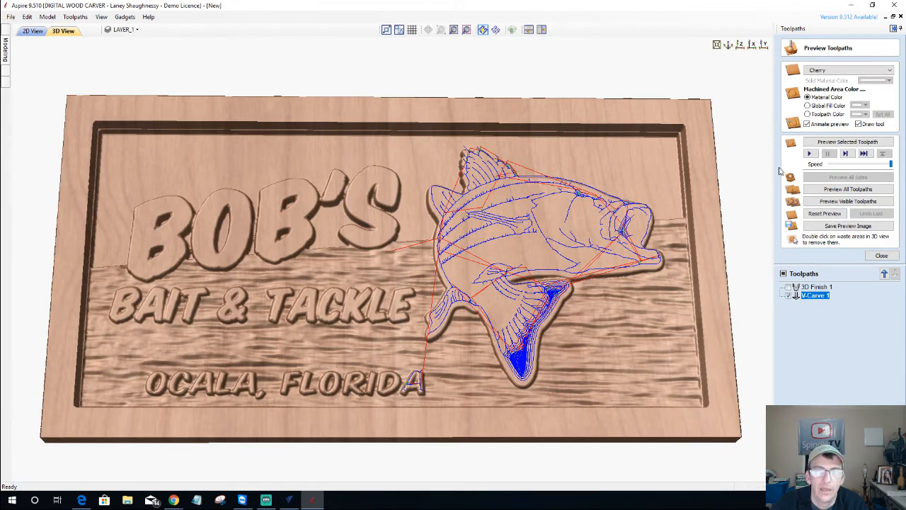
Simulate V-Carve 1 on the cherry sign from a tilted view, then reopen its settings
left_click(830, 142)
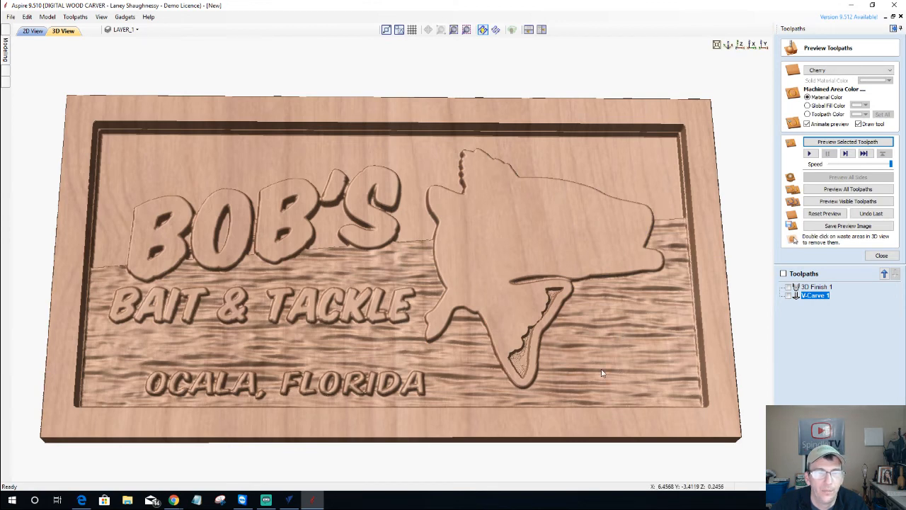
left_click_drag(545, 343, 670, 350)
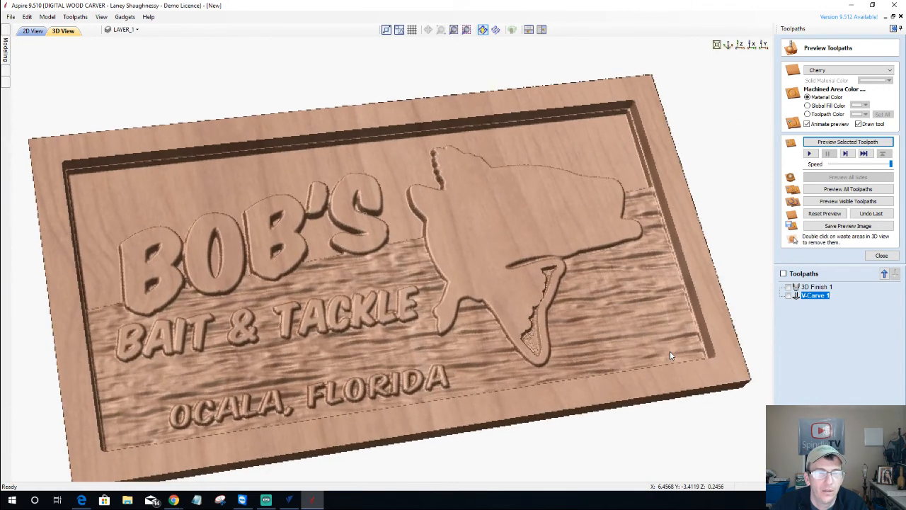
scroll(494, 312, "up", 4)
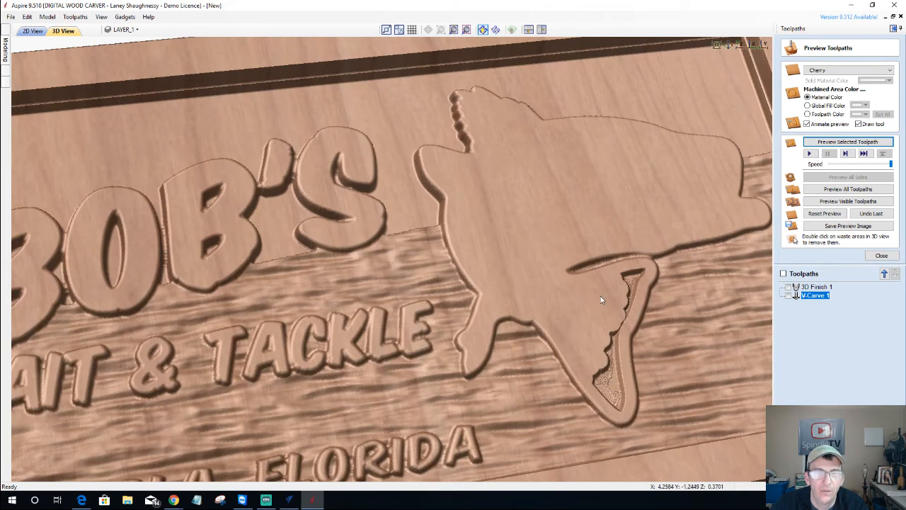
mouse_move(812, 299)
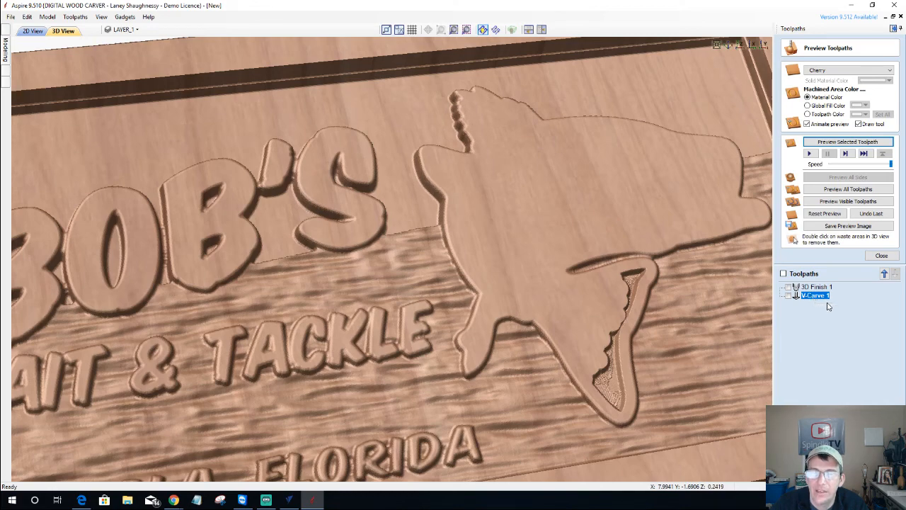
double_click(814, 296)
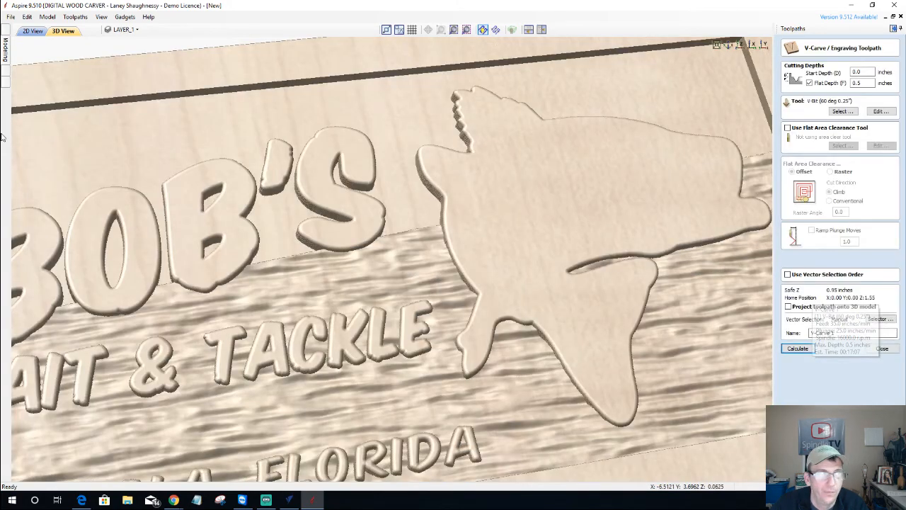
Project V-Carve 1 onto the 3D model surface and recalculate it
left_click(29, 32)
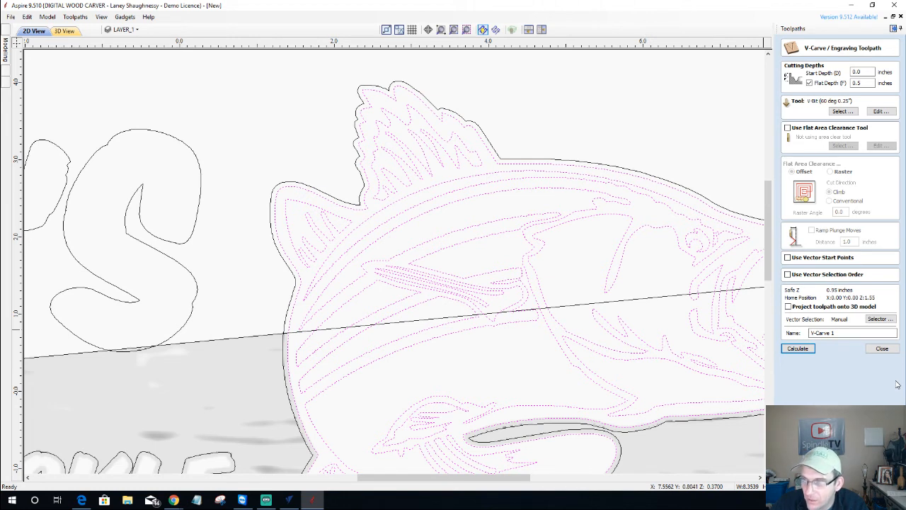
left_click(788, 307)
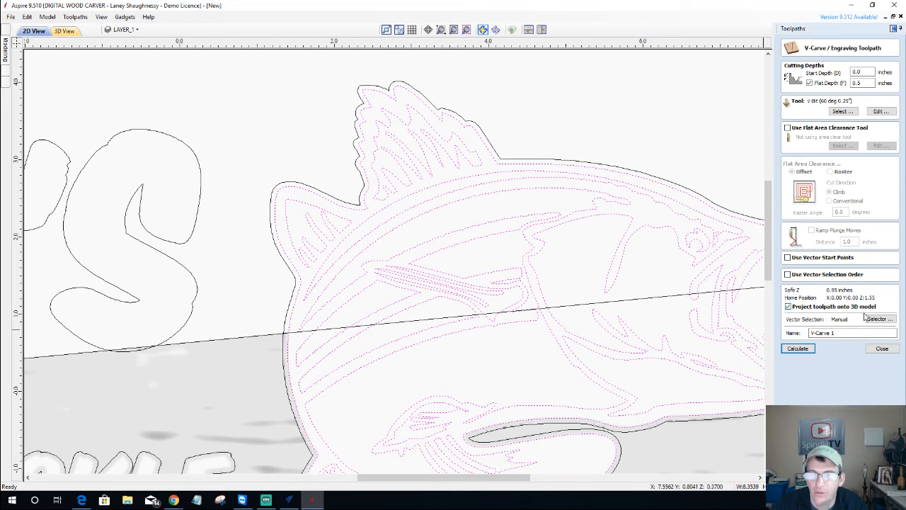
left_click(798, 349)
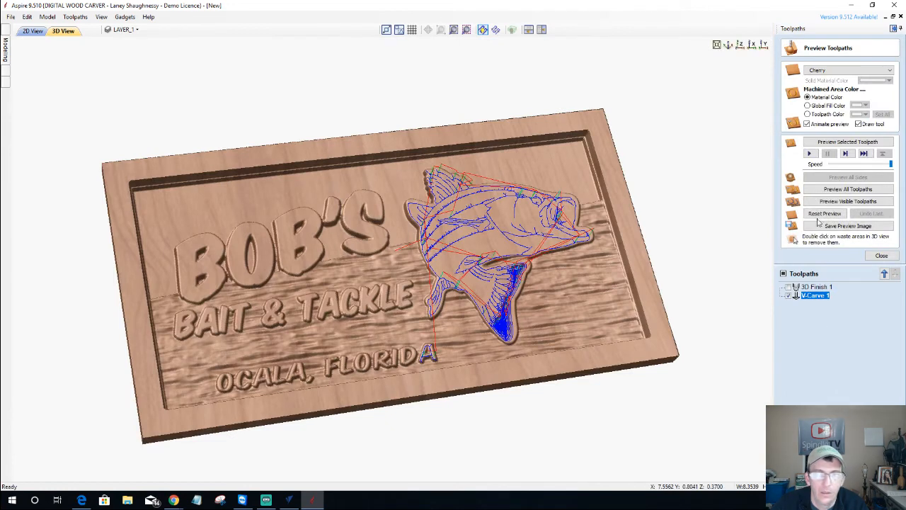
Preview the projected V-Carve 1 fish carving from a more frontal angle
left_click(855, 142)
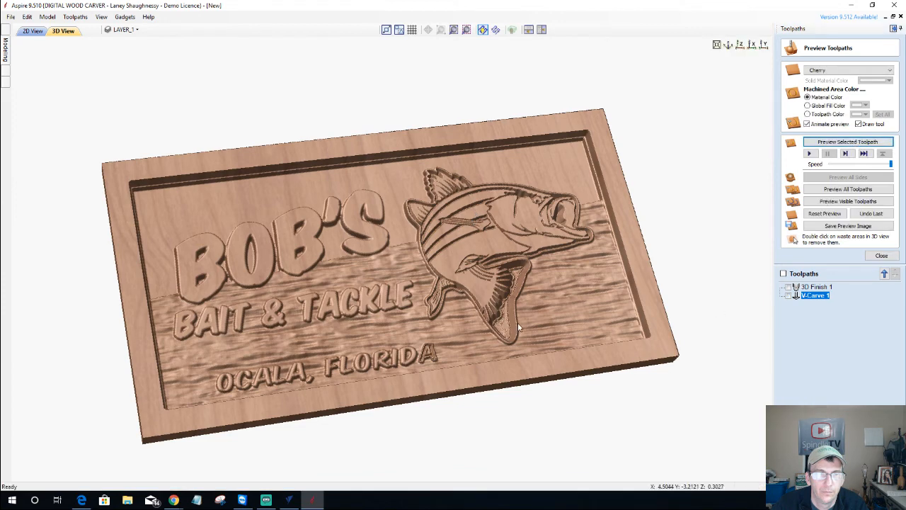
left_click_drag(496, 304, 438, 354)
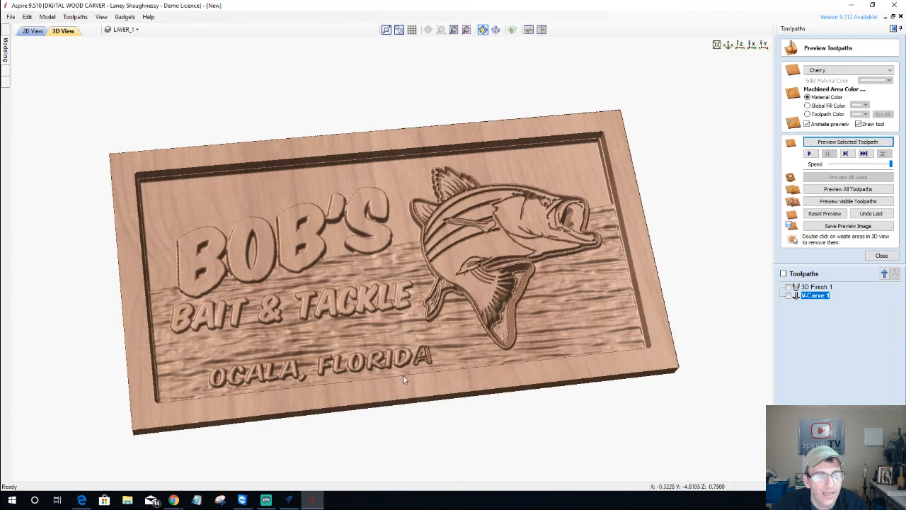
scroll(426, 374, "up", 4)
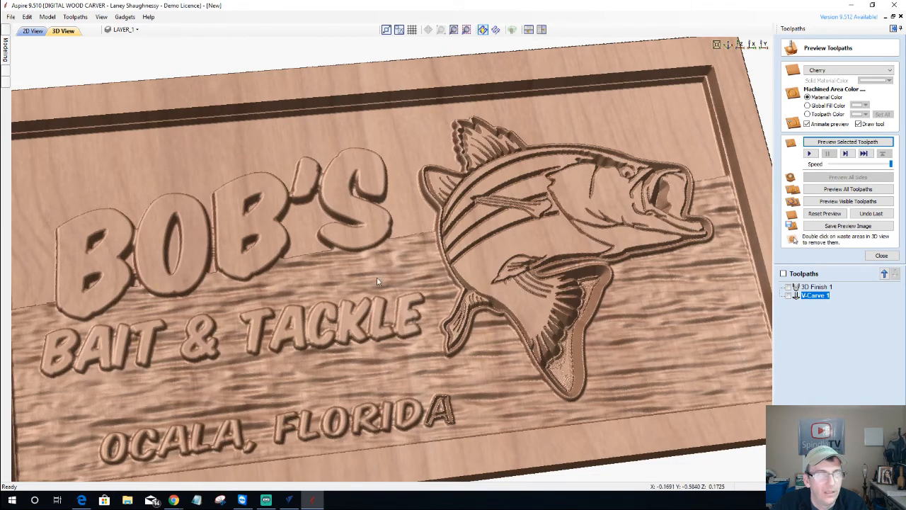
Remove the final A of FLORIDA from V-Carve 1's vectors and recalculate it
left_click(33, 31)
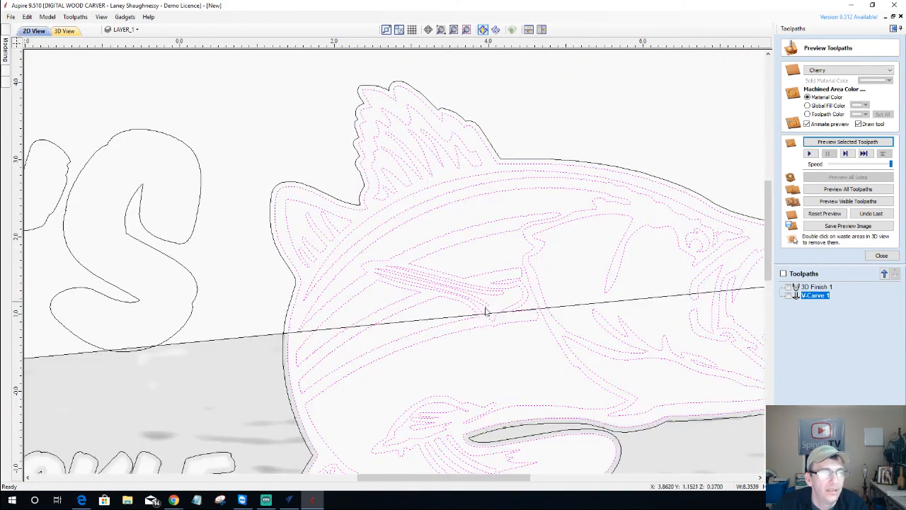
scroll(502, 318, "down", 3)
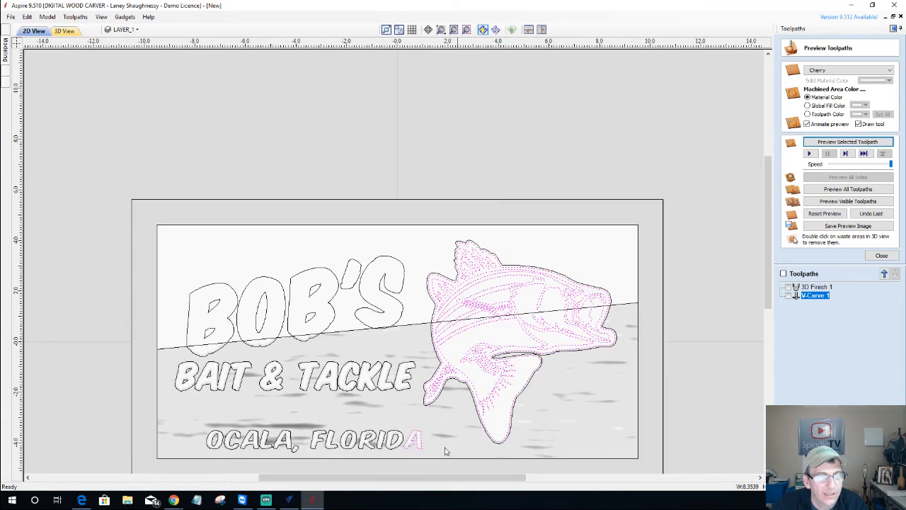
scroll(418, 465, "up", 3)
scroll(418, 464, "up", 1)
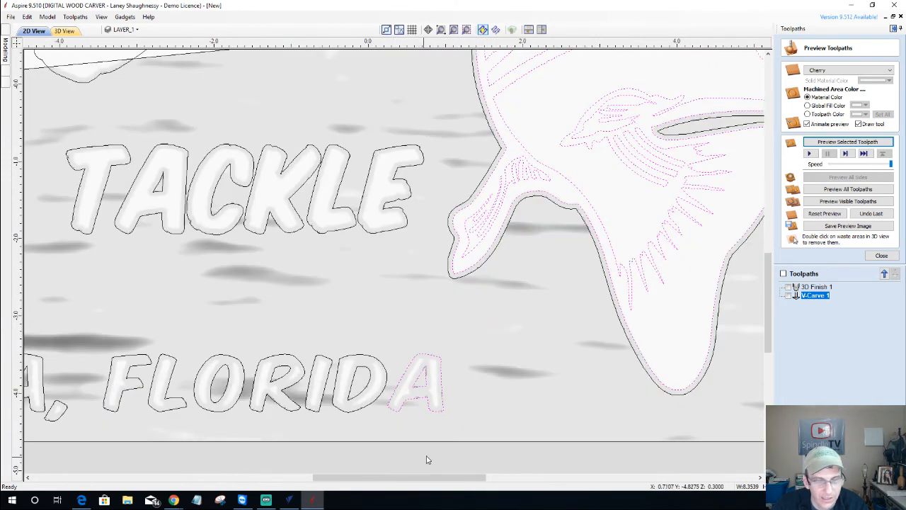
double_click(822, 298)
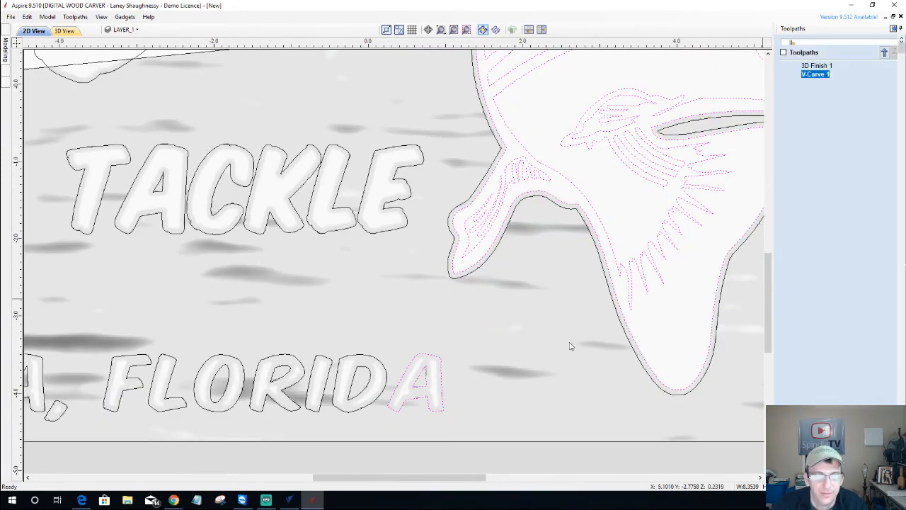
left_click(418, 368)
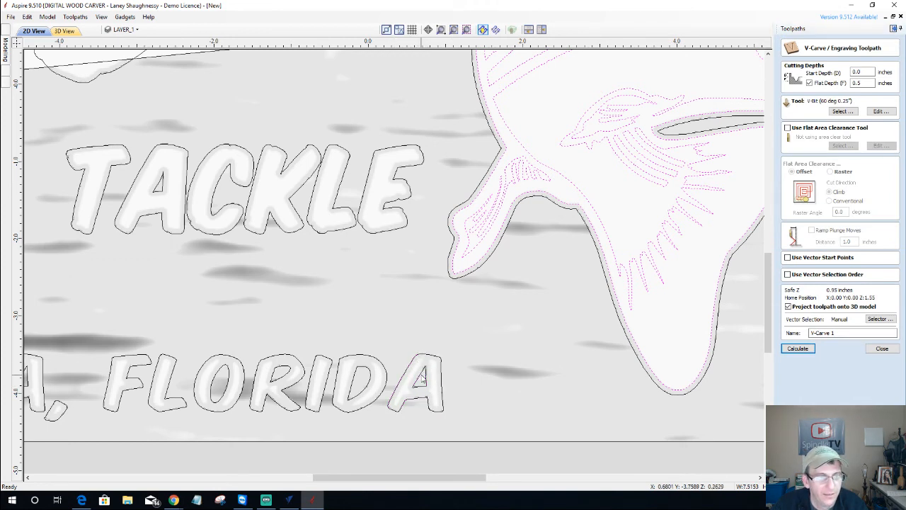
left_click(799, 350)
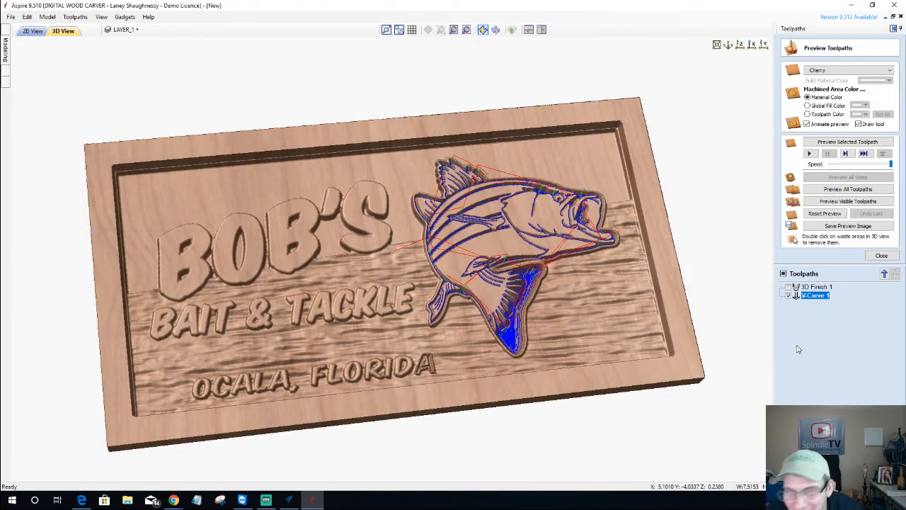
Reset the preview to bare material and simulate all toolpaths together on the cherry sign
left_click(828, 213)
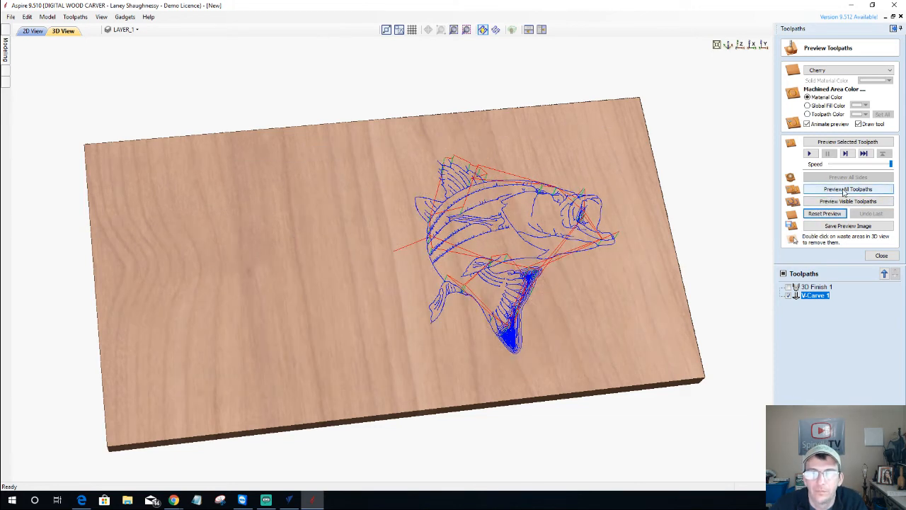
left_click(847, 189)
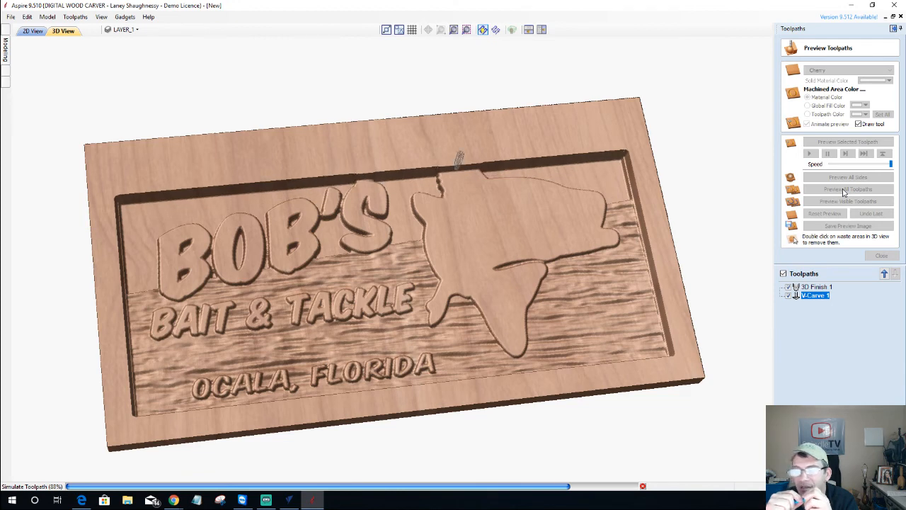
left_click(844, 190)
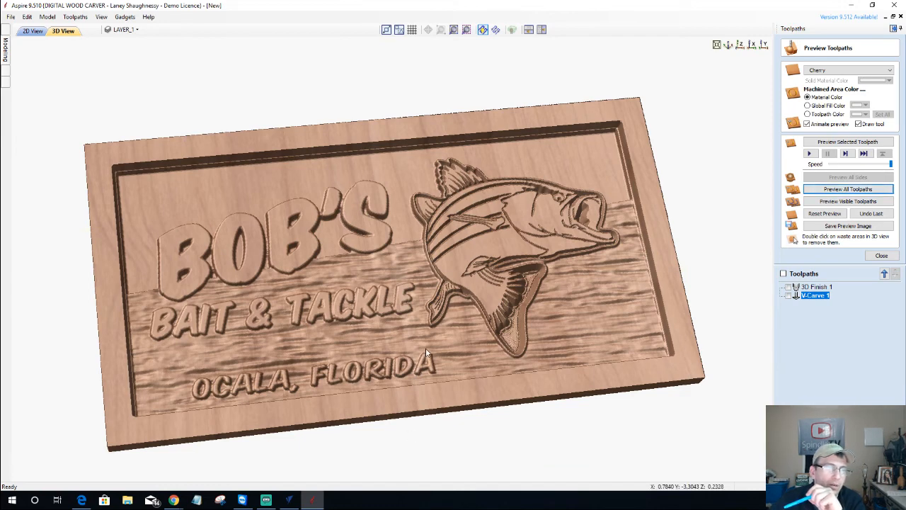
Inspect the carved sign from several angles, then close the toolpath preview
left_click_drag(361, 344, 368, 315)
left_click_drag(249, 303, 248, 305)
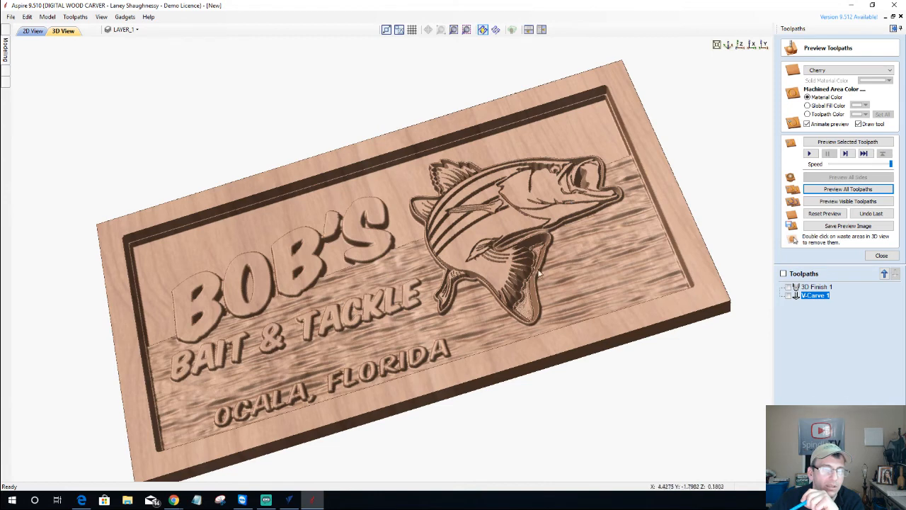
left_click_drag(613, 271, 609, 313)
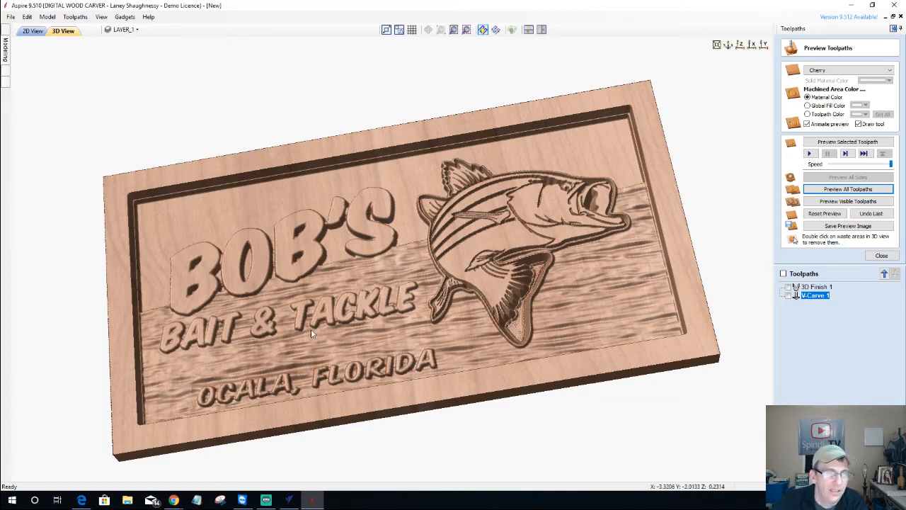
scroll(329, 320, "up", 2)
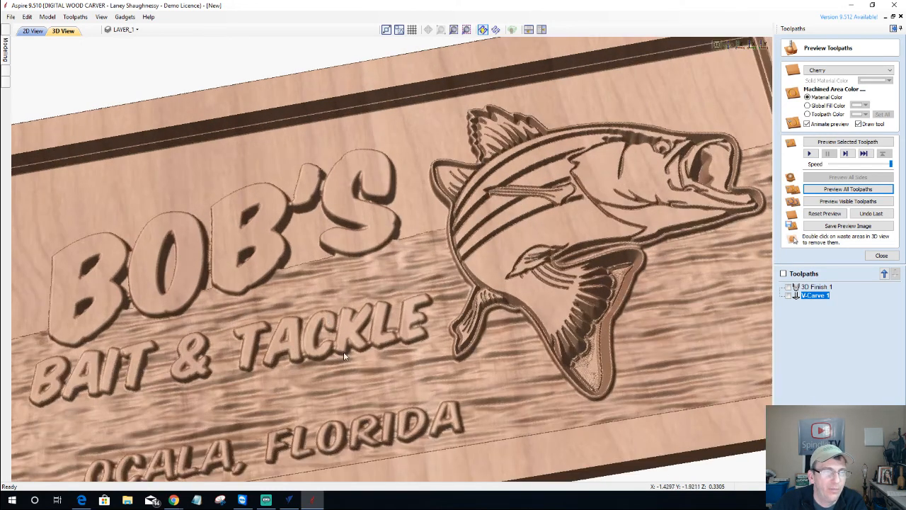
scroll(333, 363, "down", 3)
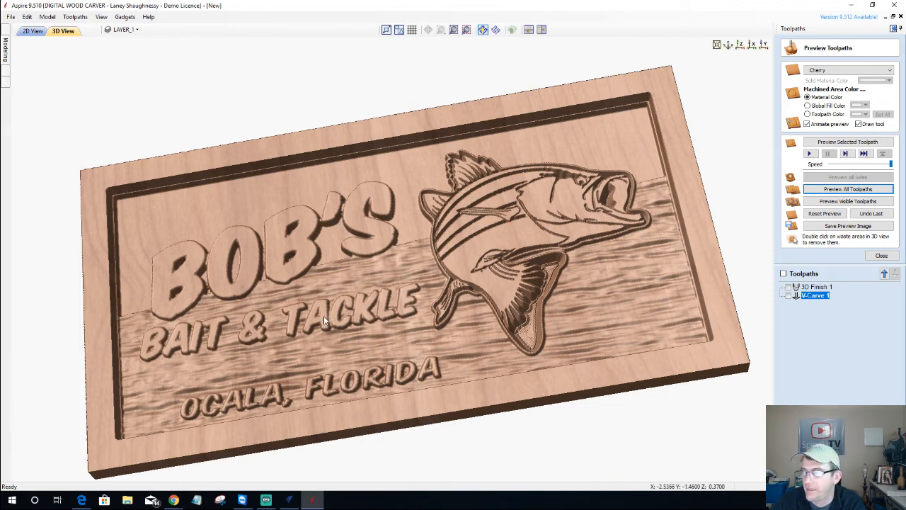
left_click(878, 257)
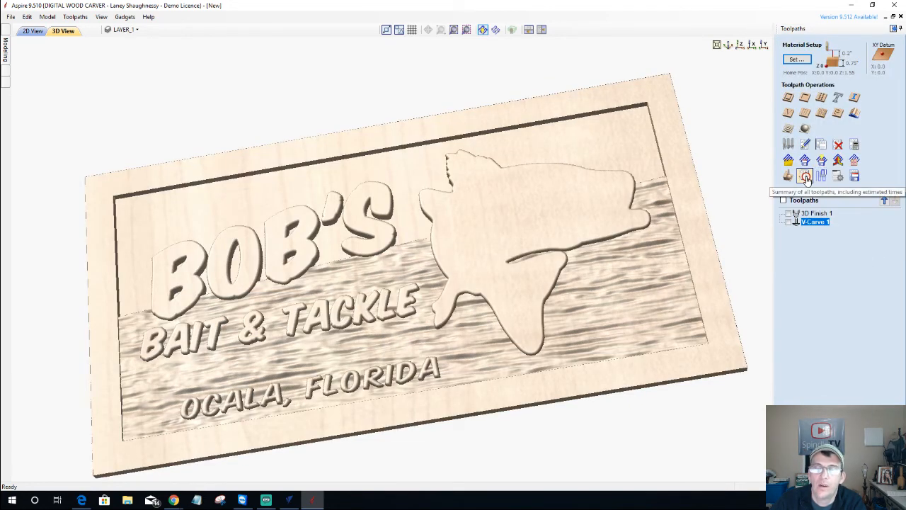
Review the Toolpaths Summary's 07:42:59 total and select its Rapid Rate and Scale Factor values
left_click(808, 180)
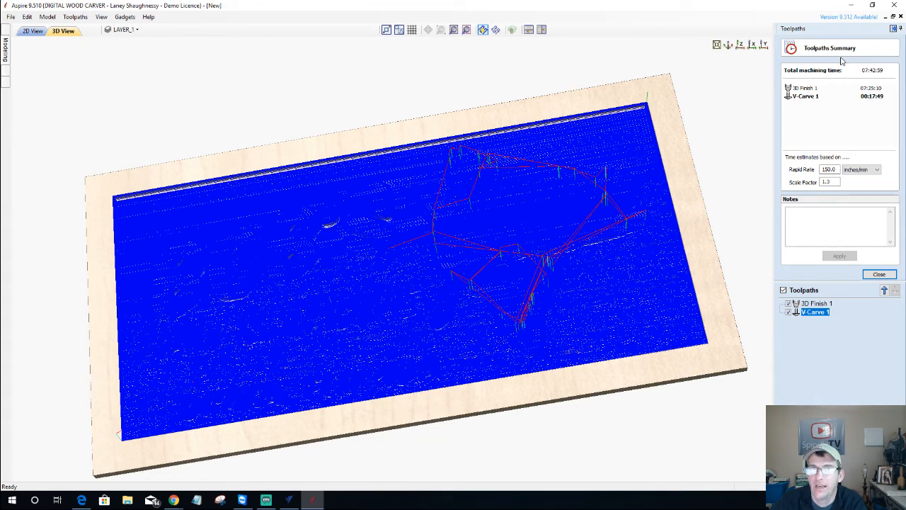
left_click(878, 274)
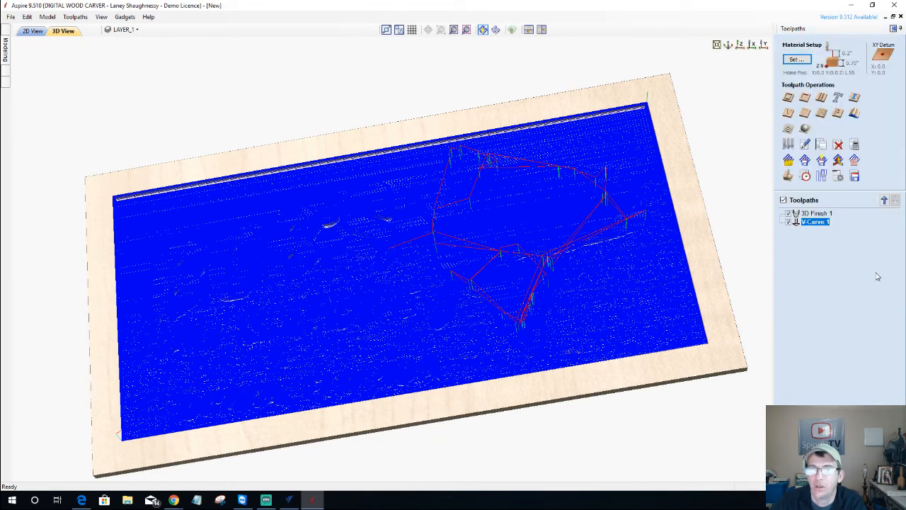
left_click(806, 177)
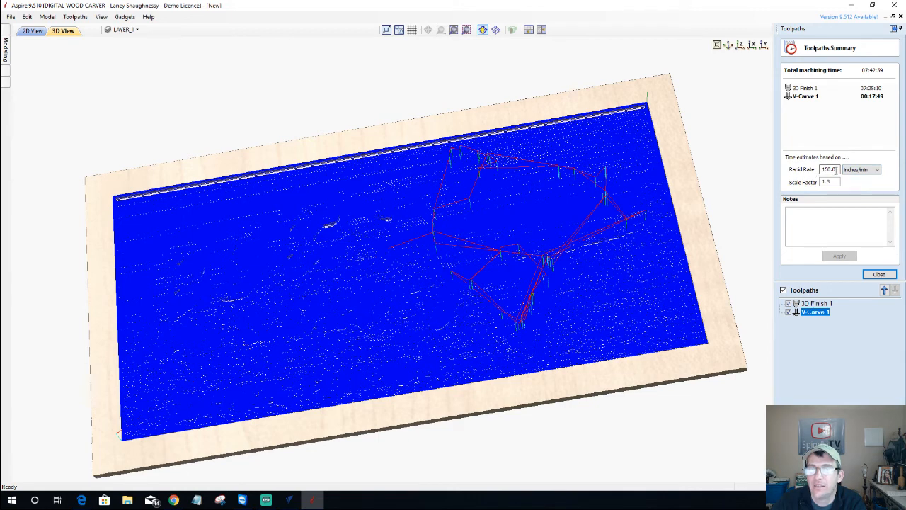
left_click(821, 169)
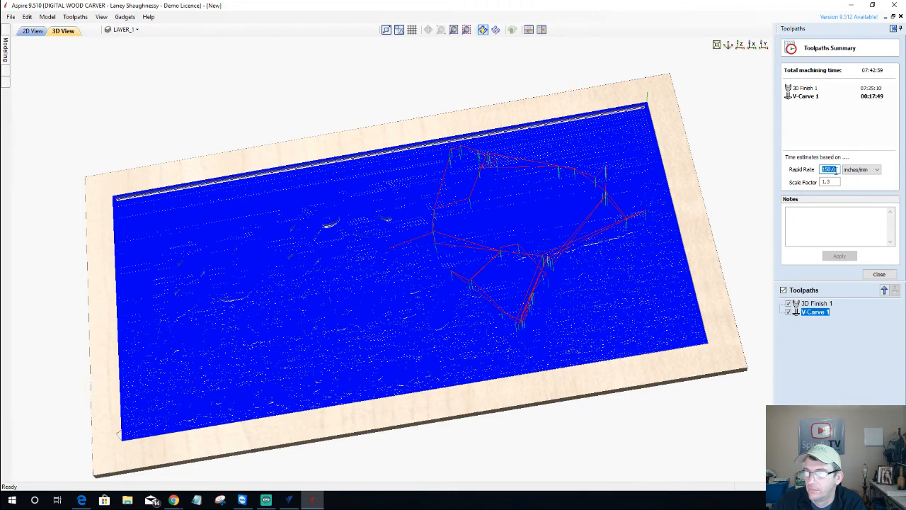
left_click(827, 182)
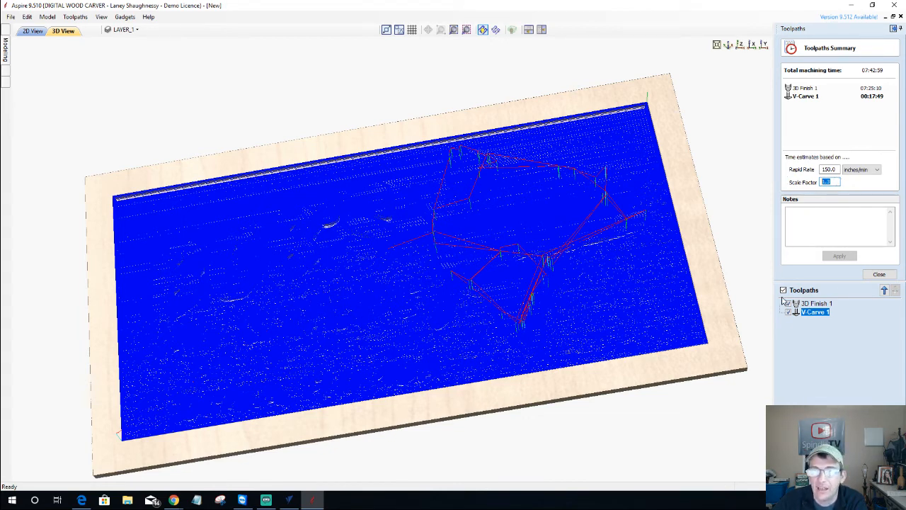
Set the time-estimate scale factor to 1 and exclude both toolpaths from the machining total
type("1")
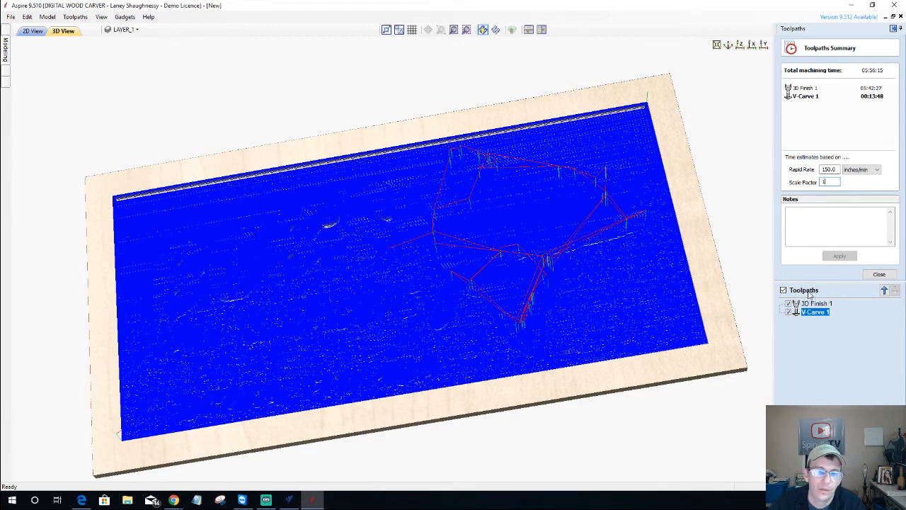
left_click(783, 291)
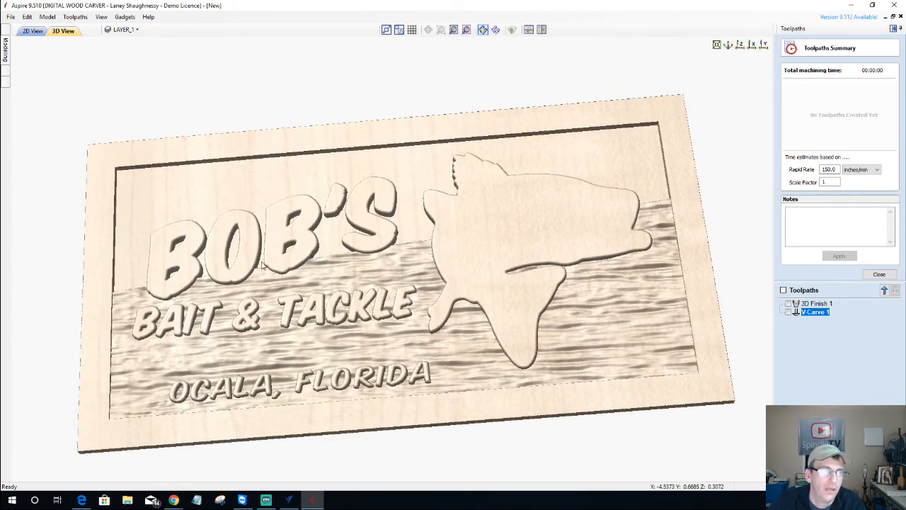
Show the carved sign's toolpath preview rendered in Maple instead of cherry
left_click(880, 274)
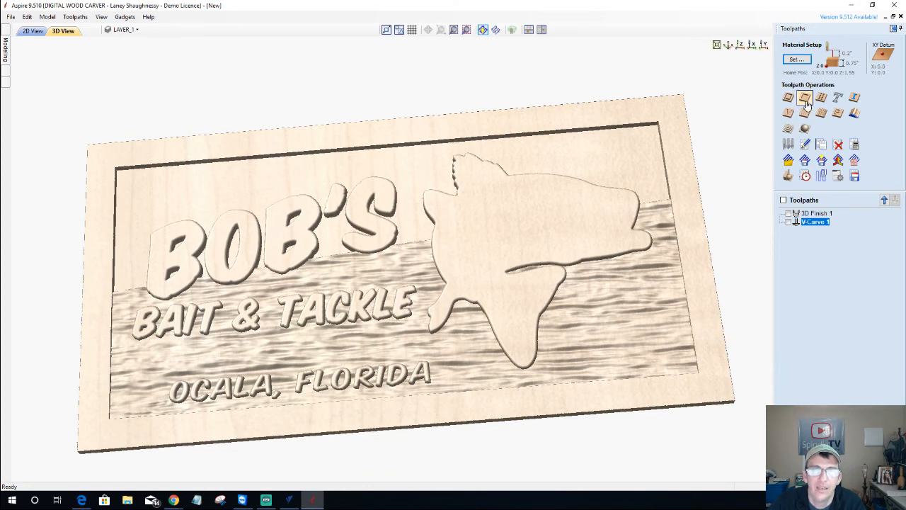
left_click(789, 175)
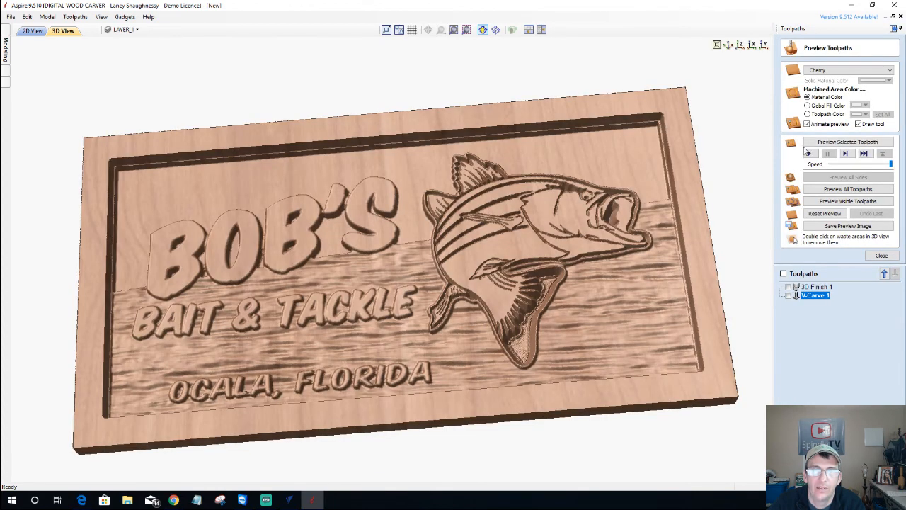
left_click_drag(618, 302, 637, 233)
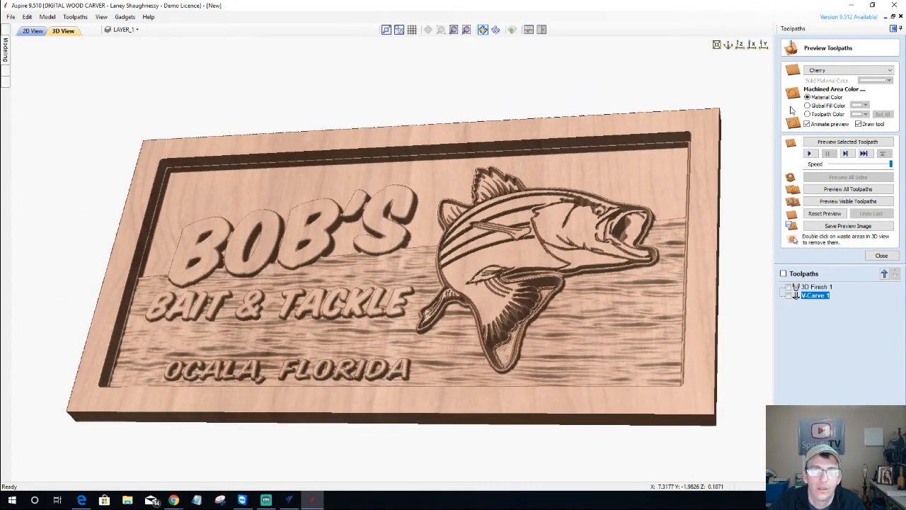
left_click(836, 70)
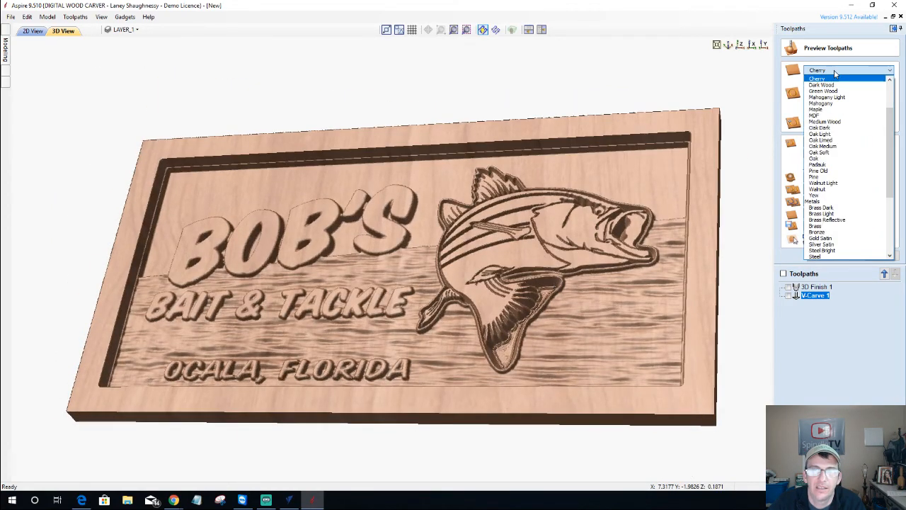
left_click(826, 109)
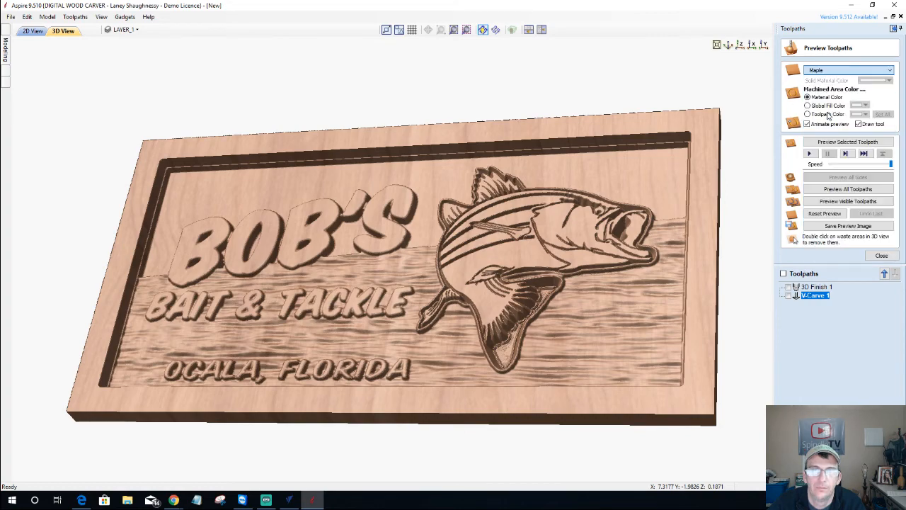
left_click_drag(671, 285, 336, 345)
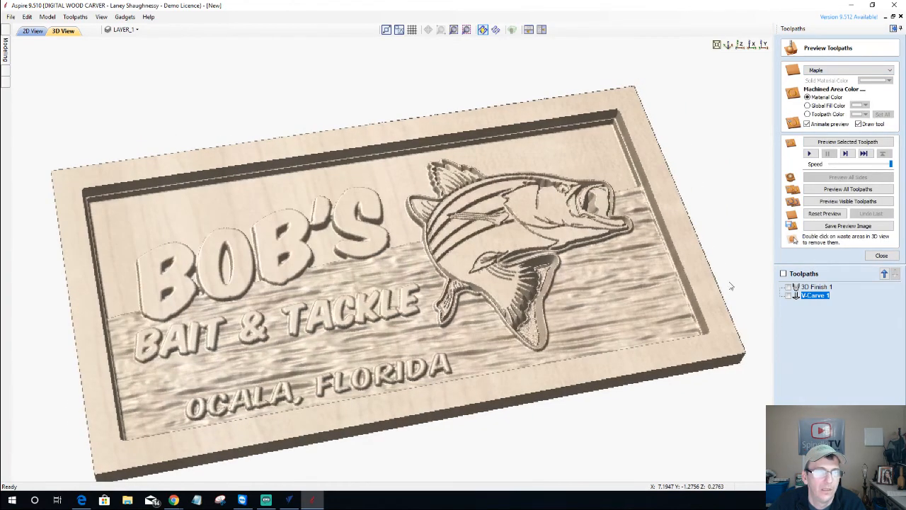
scroll(335, 345, "up", 3)
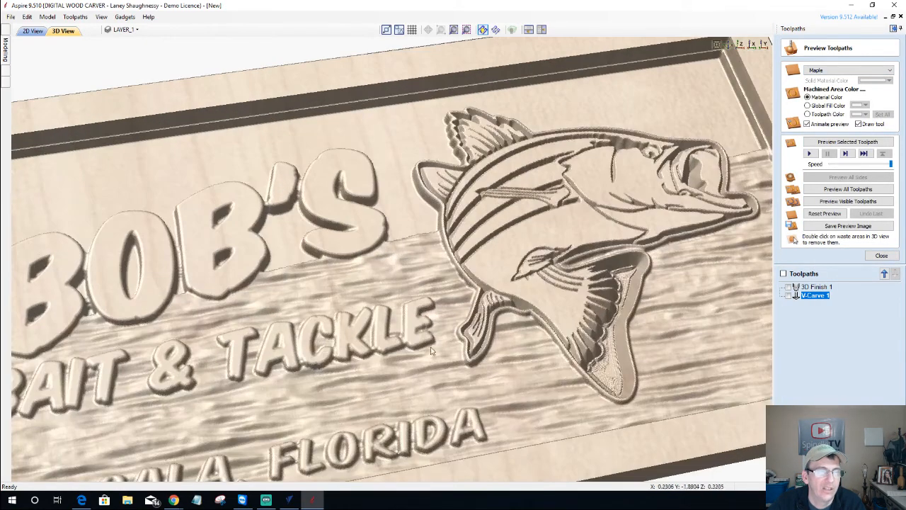
scroll(349, 354, "down", 2)
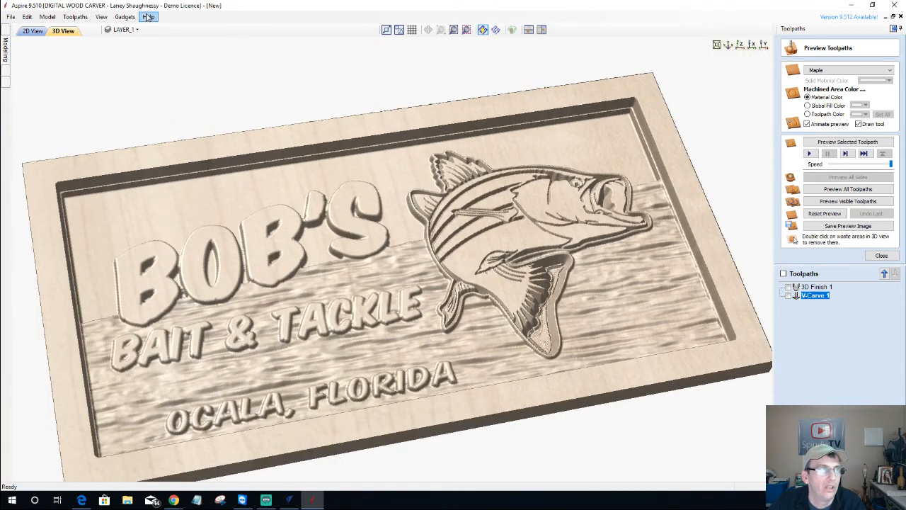
Look over the Preview Simulation Quality options, then minimize Aspire
left_click(75, 16)
mouse_move(106, 69)
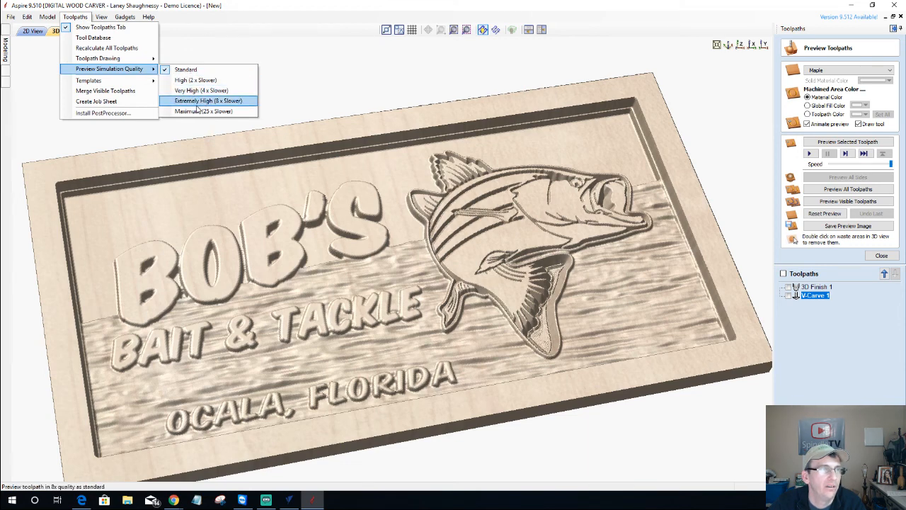
left_click(846, 8)
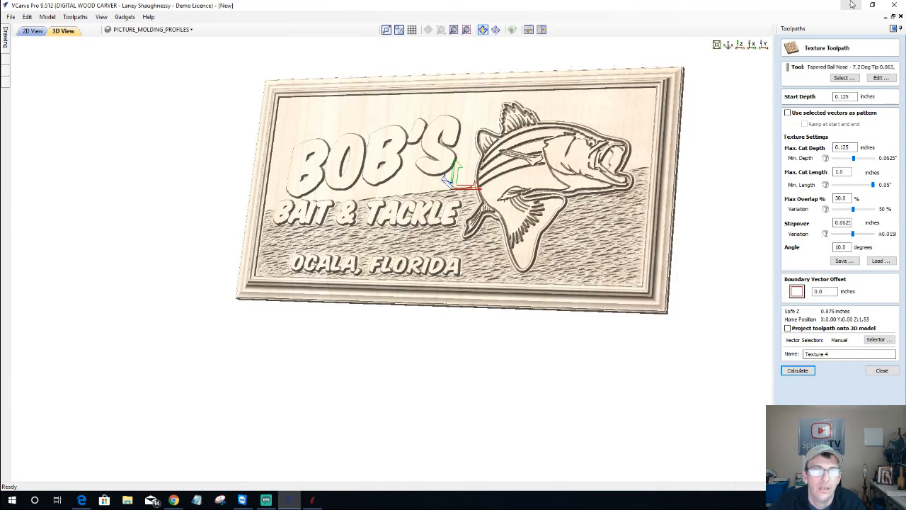
Close the Texture Toolpath form, view the sign from the top, then tilt it into perspective
left_click(882, 371)
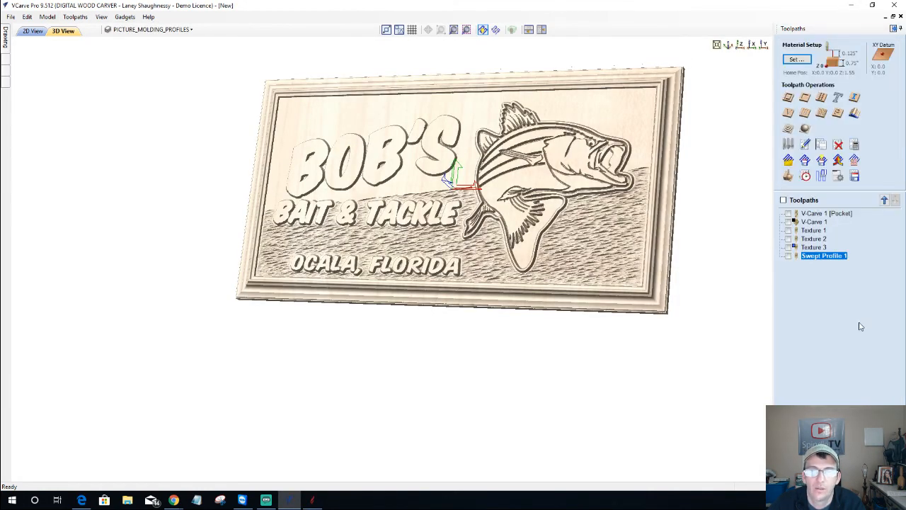
left_click(740, 47)
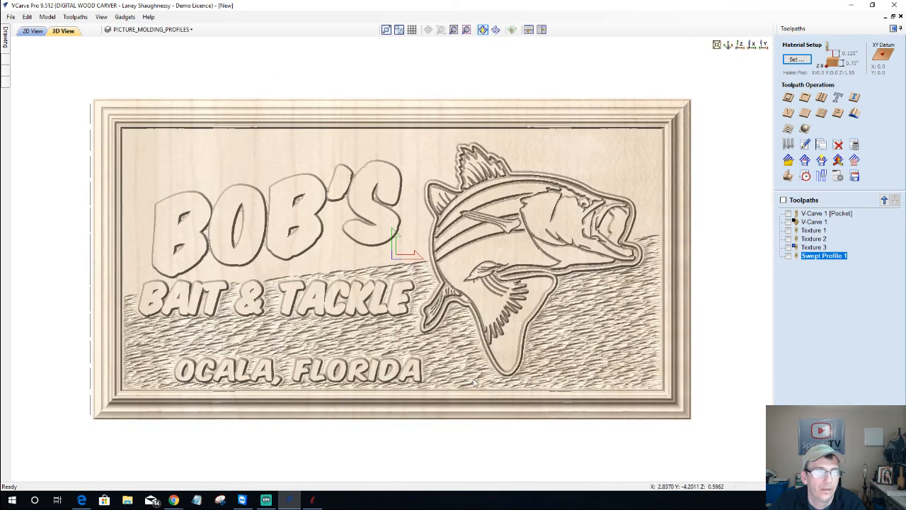
left_click_drag(538, 388, 486, 366)
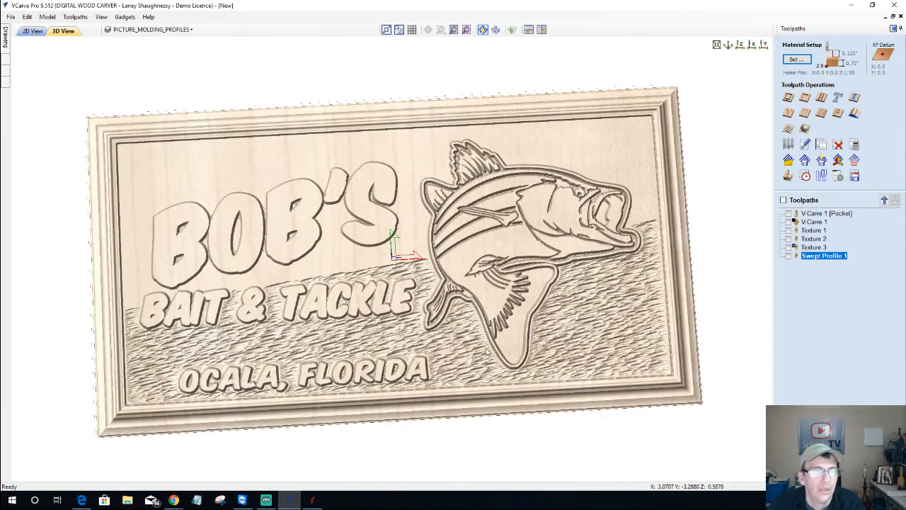
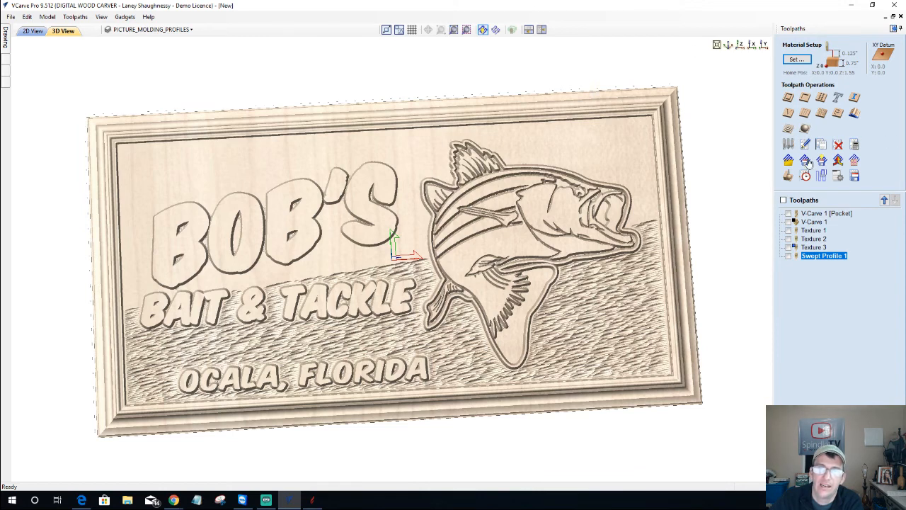
Show the Toolpaths Summary, excluding Swept Profile 1, Textures 1–3 and V-Carve 1 [Pocket] from the estimate
left_click(806, 176)
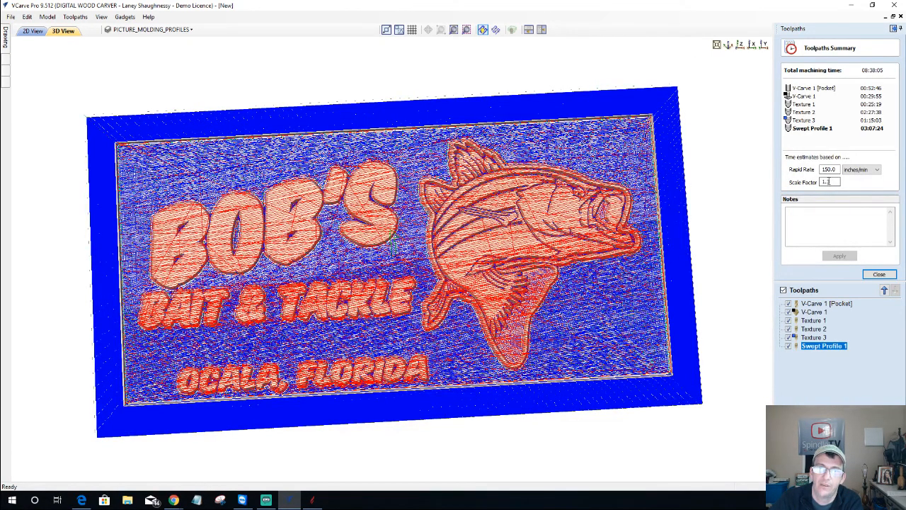
double_click(831, 181)
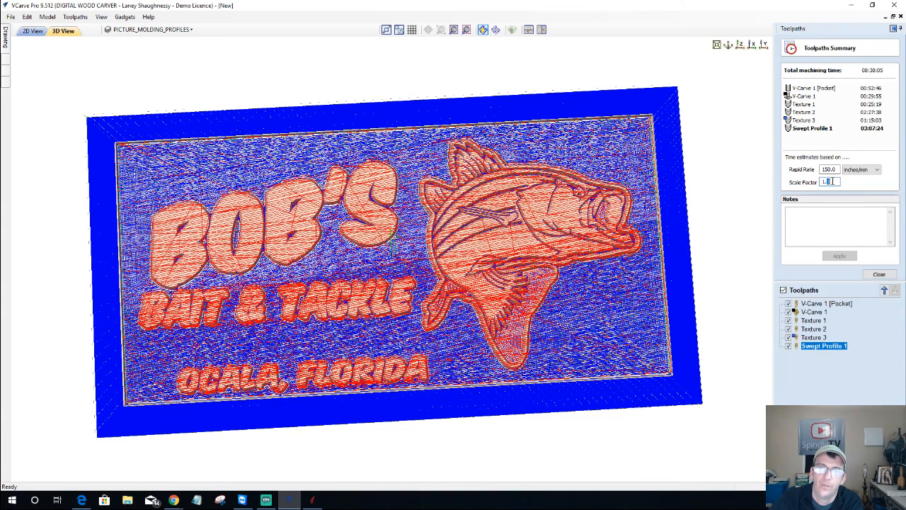
left_click(787, 345)
left_click(787, 337)
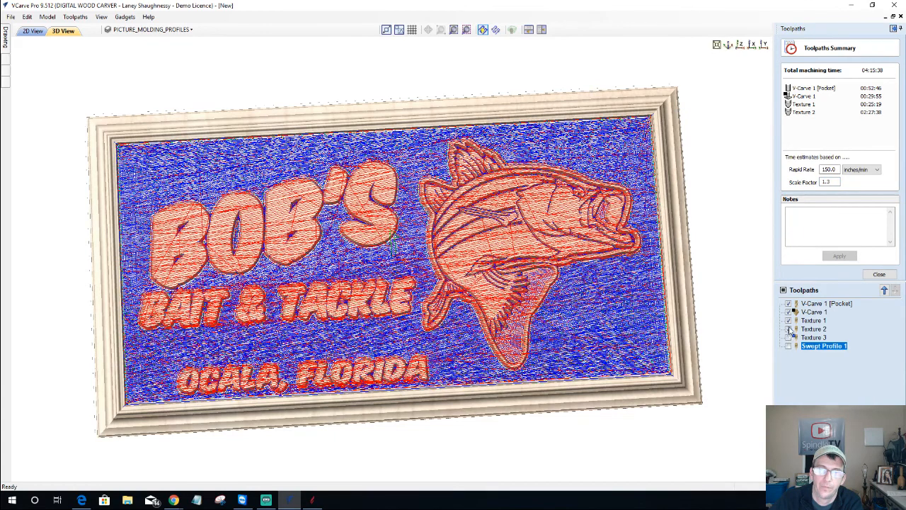
left_click(788, 329)
left_click(787, 320)
left_click(787, 303)
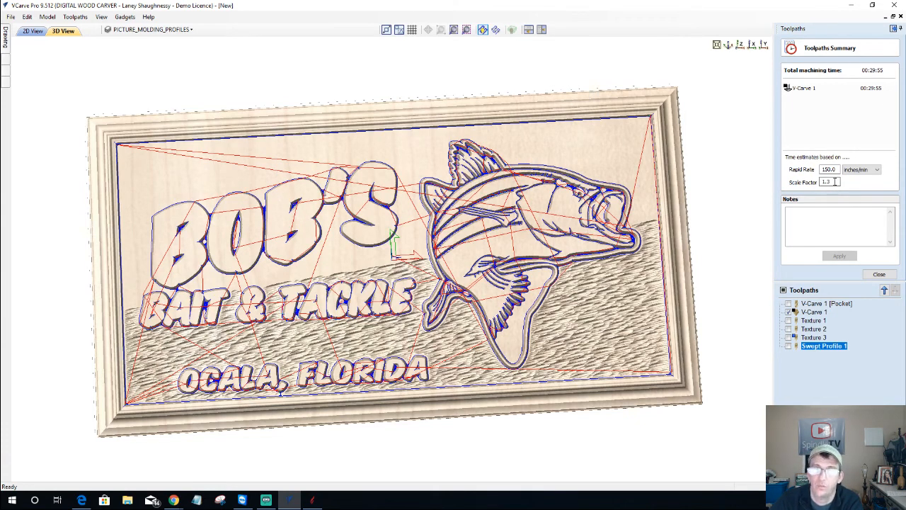
Change the Scale Factor from 1.3 to 1.5355, raising V-Carve 1's estimate to 00:35:00
left_click_drag(827, 181, 839, 182)
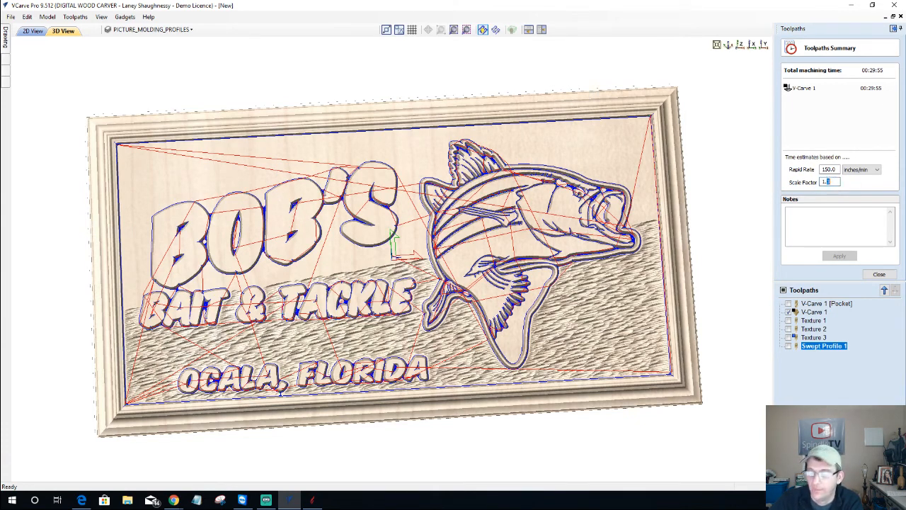
type("4")
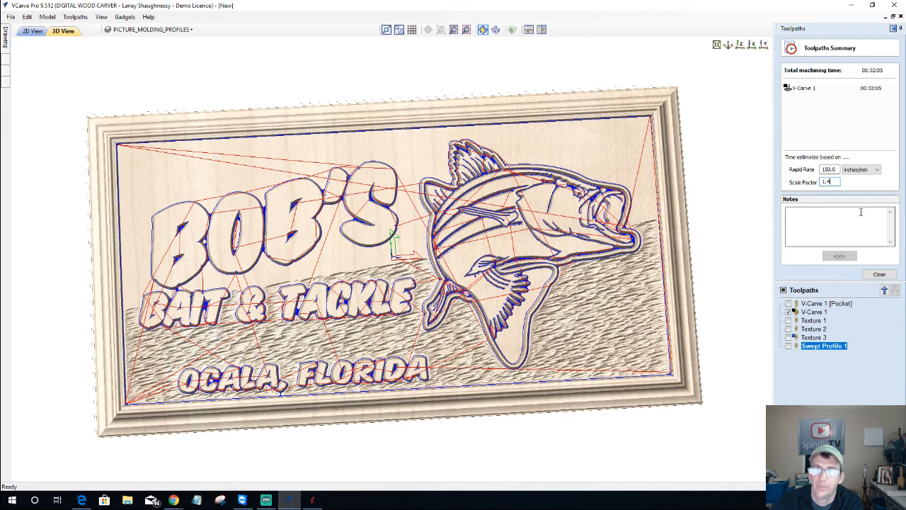
type("5")
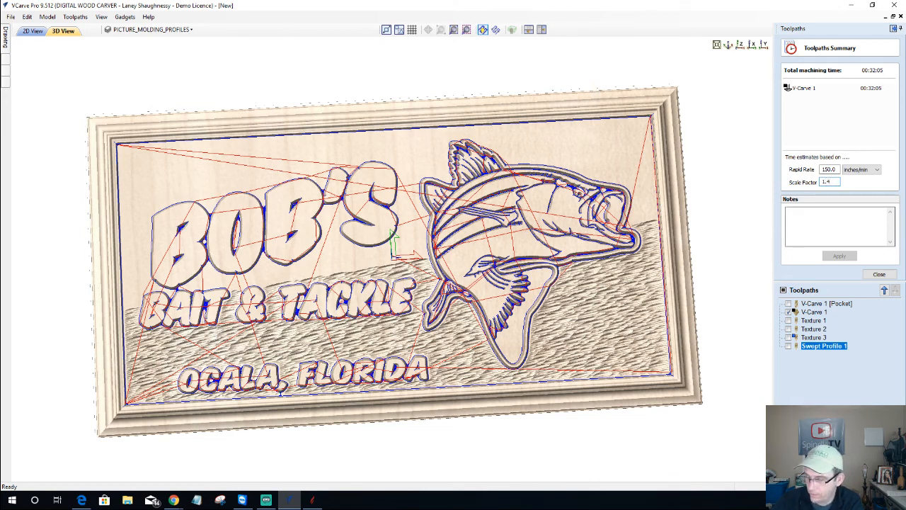
key("BackSpace")
type("5")
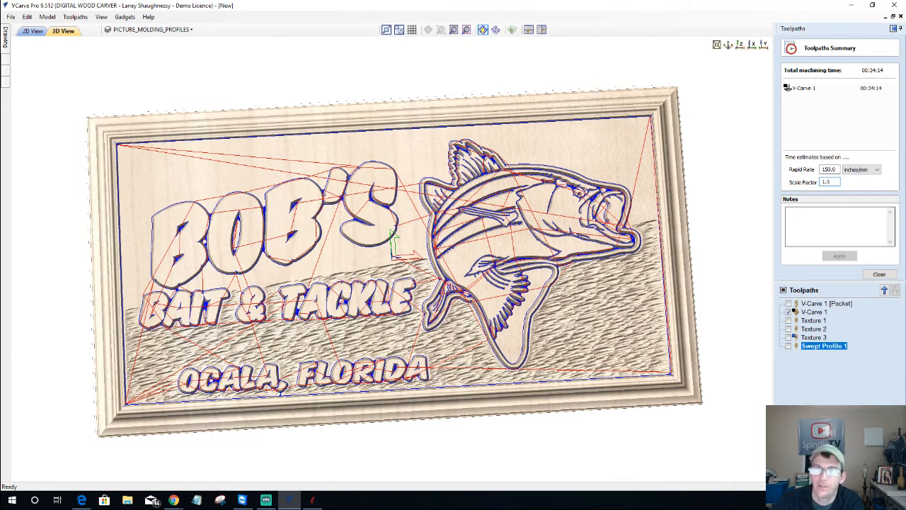
type("5")
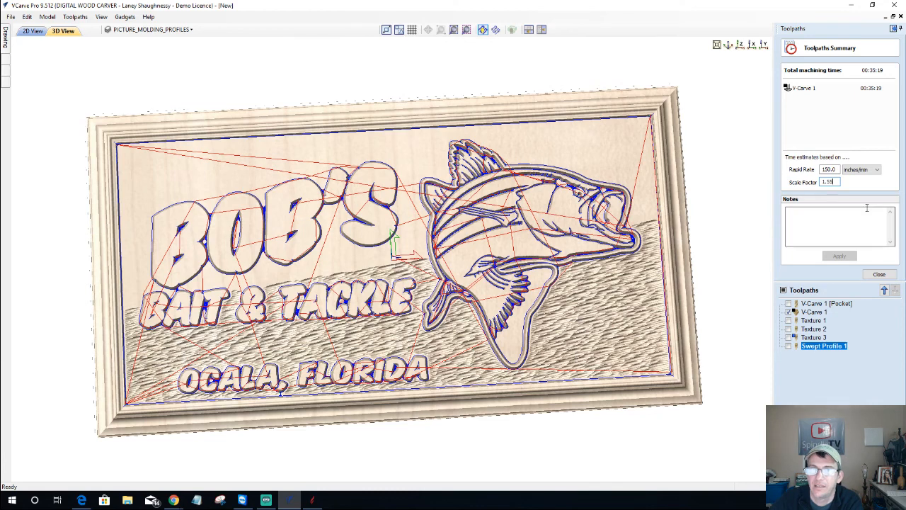
type("4")
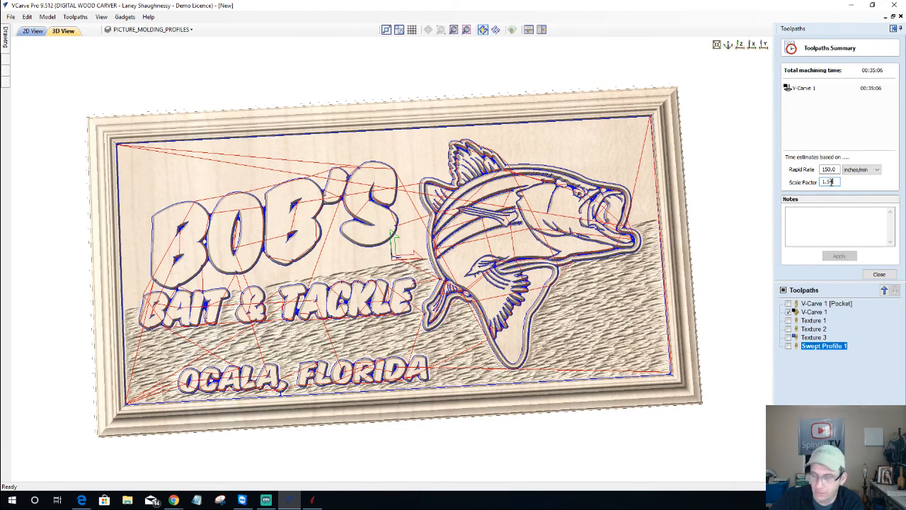
key("BackSpace")
type("3")
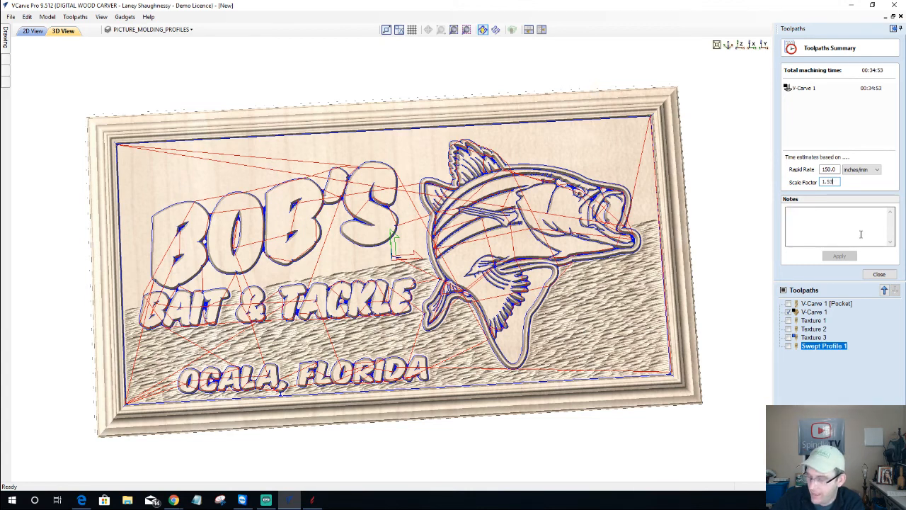
type("5")
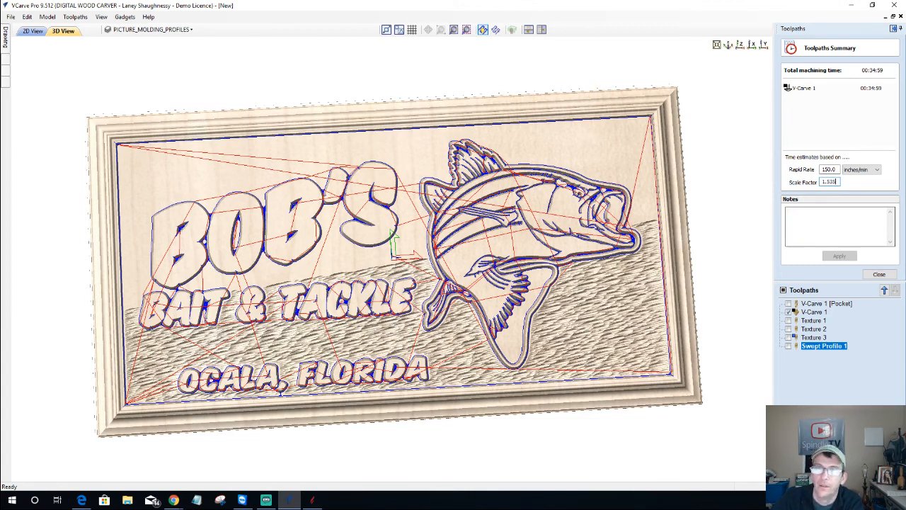
key("BackSpace")
type("6")
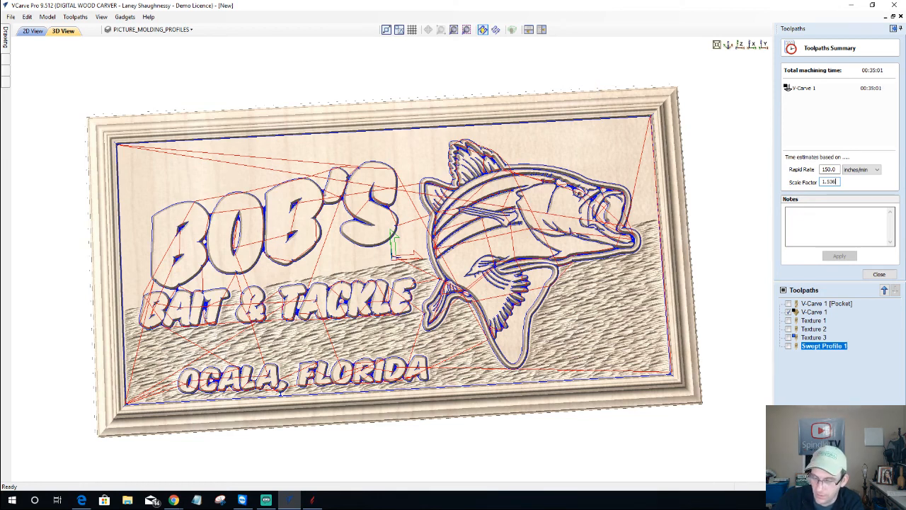
key("BackSpace")
type("55")
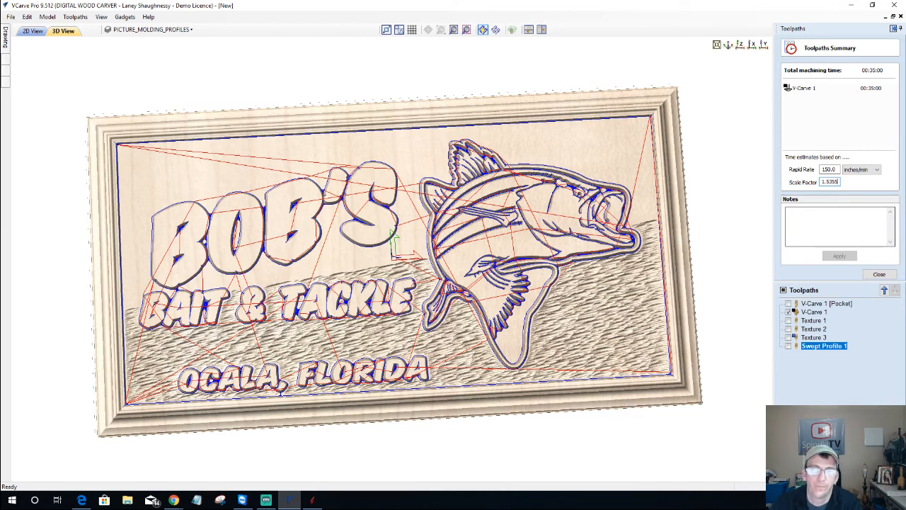
Hide the V-Carve 1 preview and switch to the 2D drawing of the molding-profile vectors
left_click(789, 312)
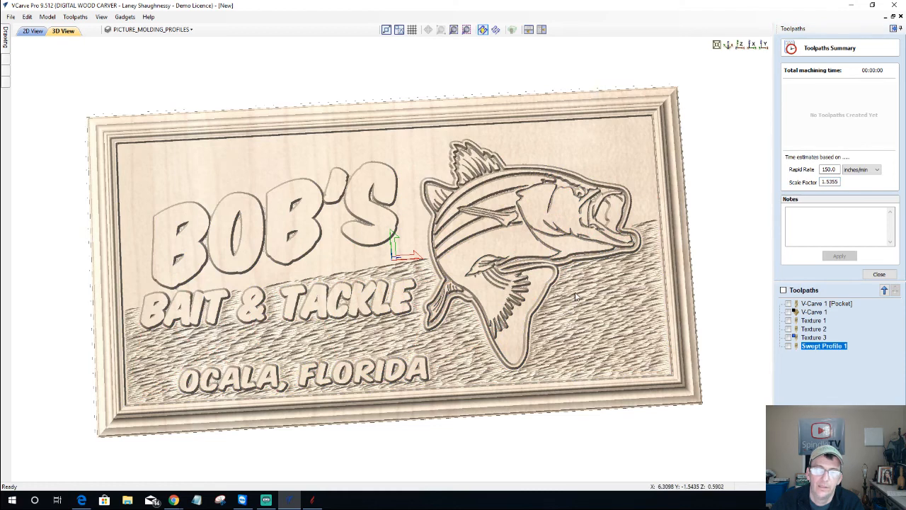
left_click_drag(576, 301, 577, 302)
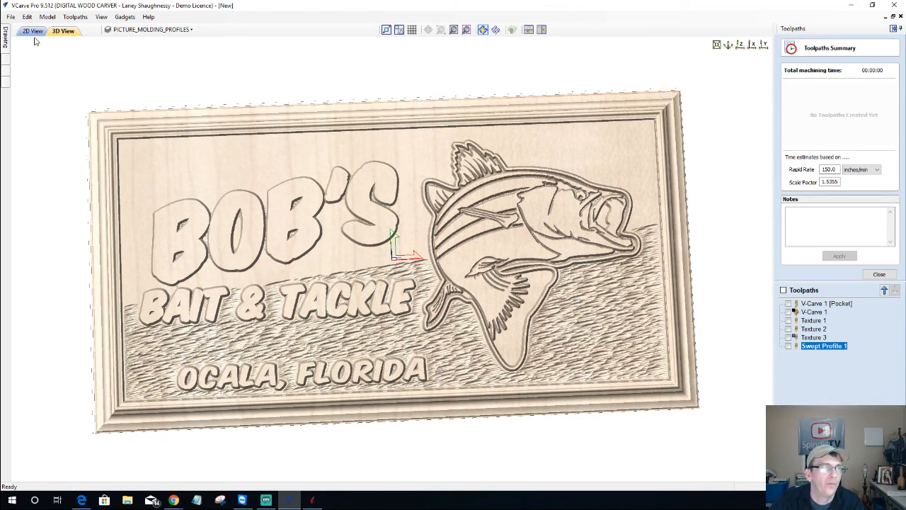
mouse_move(312, 505)
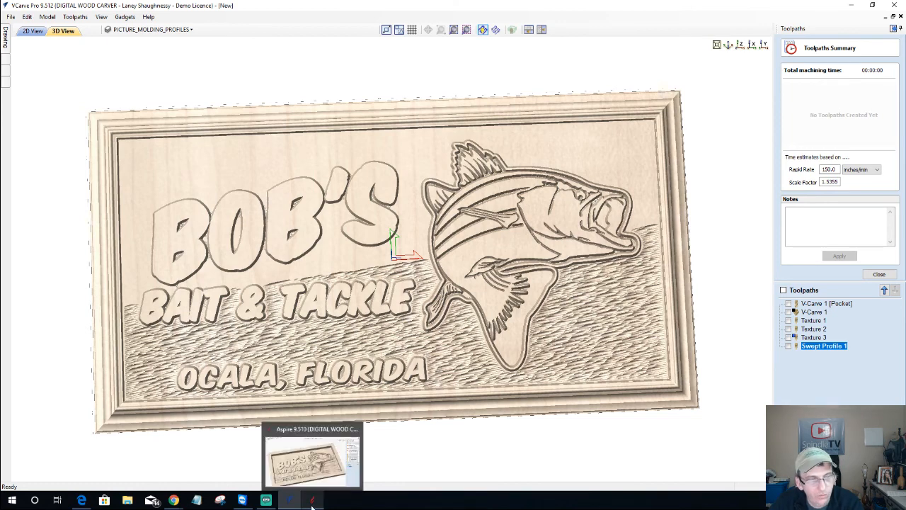
left_click(32, 31)
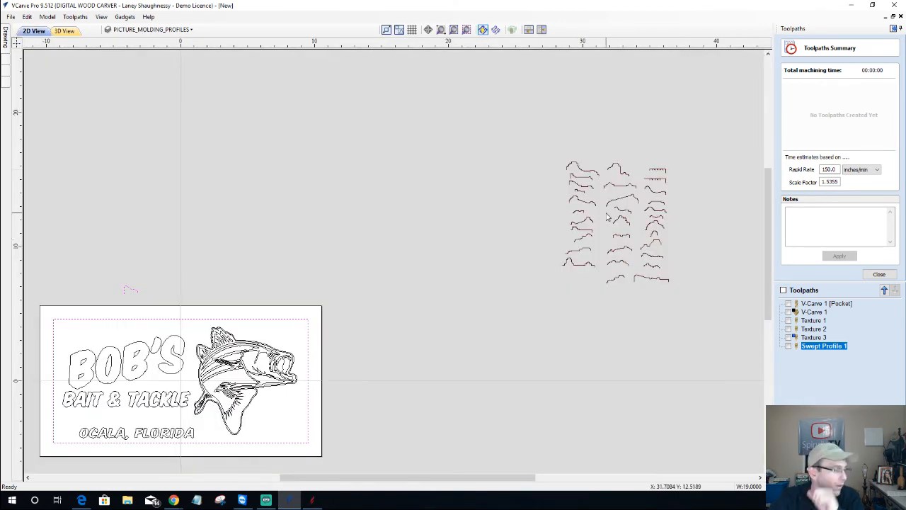
scroll(616, 213, "up", 3)
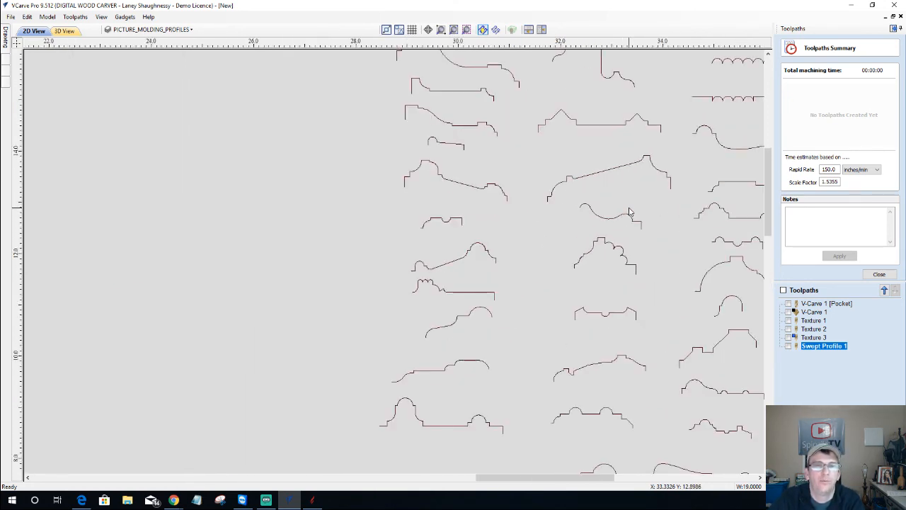
scroll(616, 213, "down", 2)
scroll(770, 134, "up", 3)
scroll(768, 145, "down", 4)
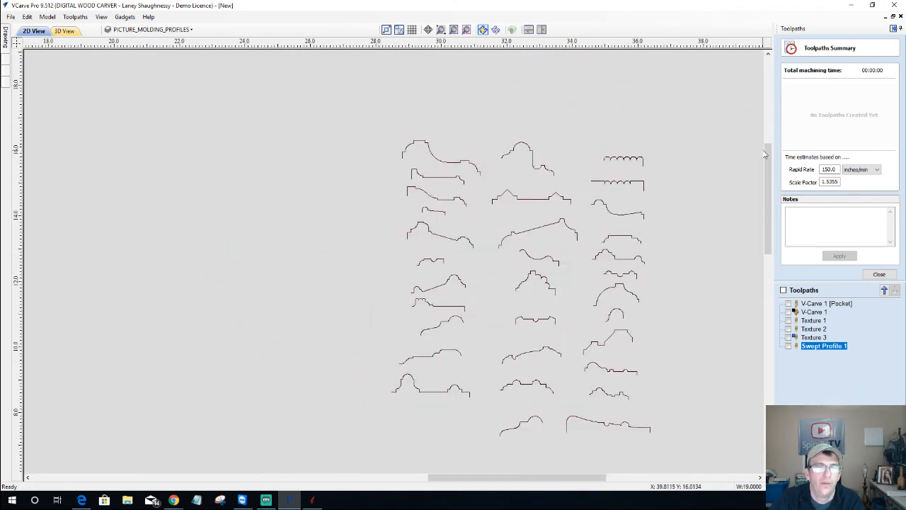
scroll(772, 160, "up", 2)
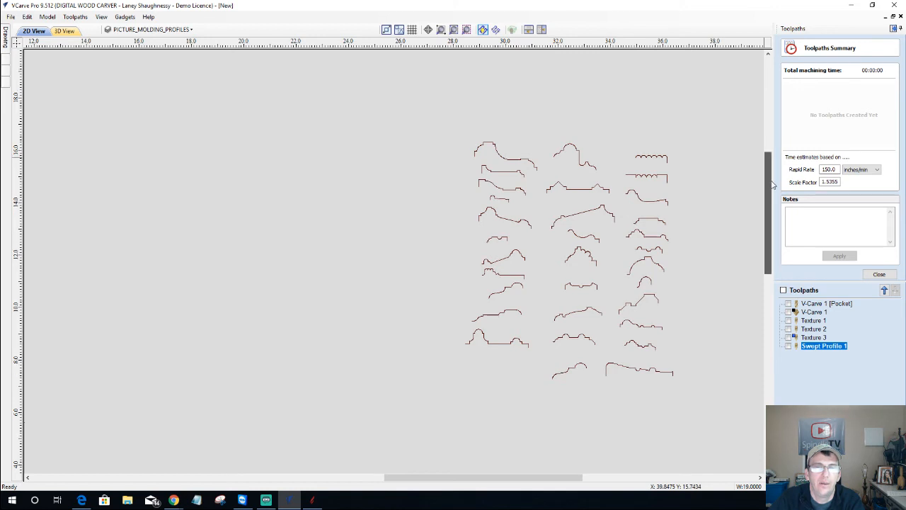
scroll(775, 169, "down", 3)
scroll(777, 171, "up", 2)
scroll(776, 170, "up", 1)
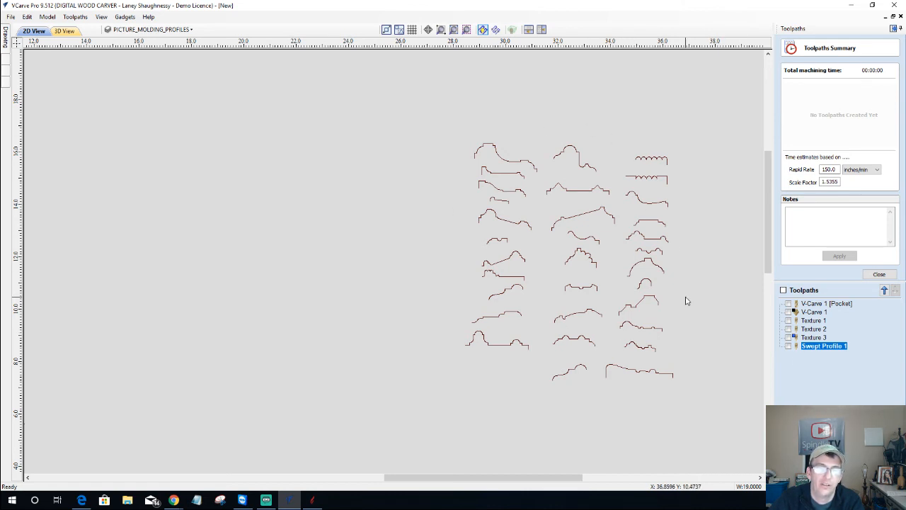
left_click(13, 19)
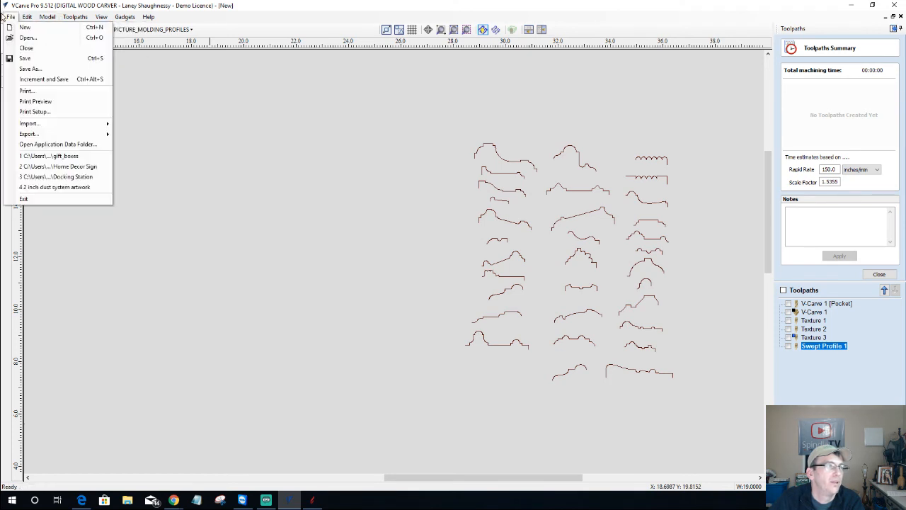
mouse_move(32, 126)
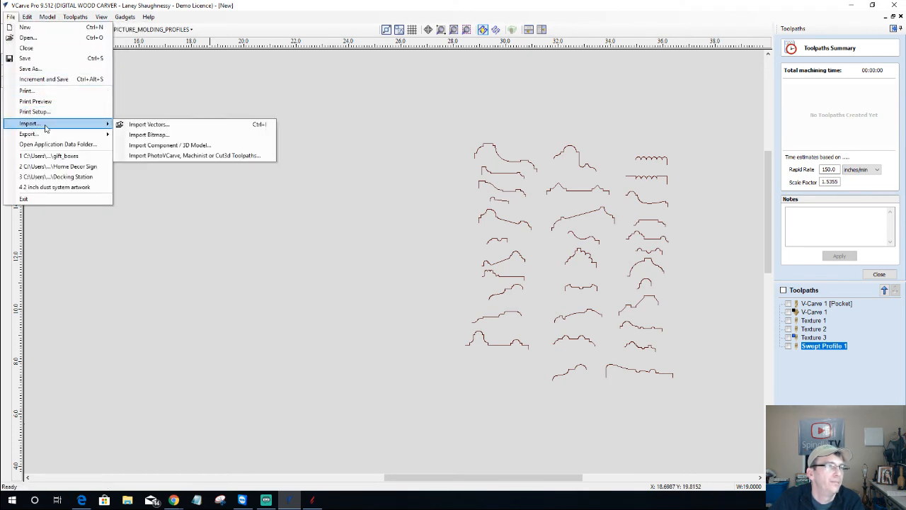
left_click(148, 125)
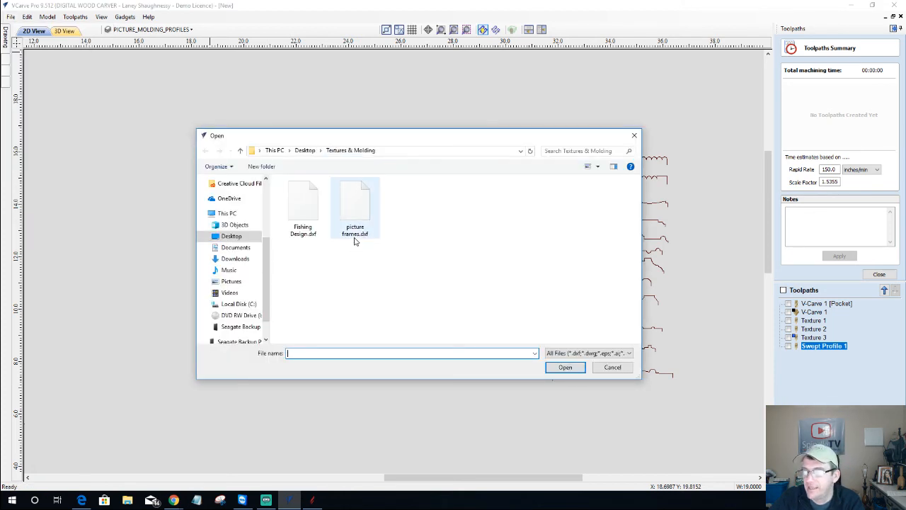
left_click(603, 369)
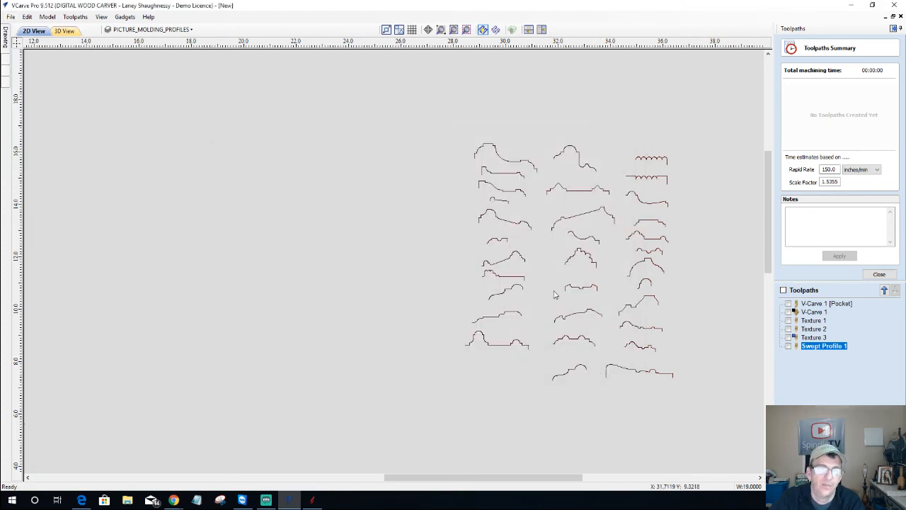
Zoom through the PICTURE_MOLDING_PROFILES layer to survey the profile columns
scroll(643, 255, "up", 3)
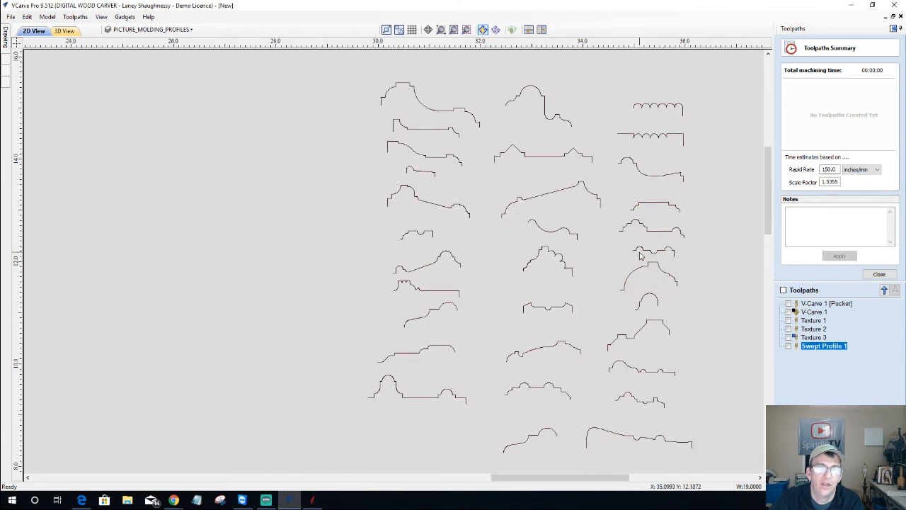
scroll(640, 256, "up", 2)
scroll(643, 257, "down", 4)
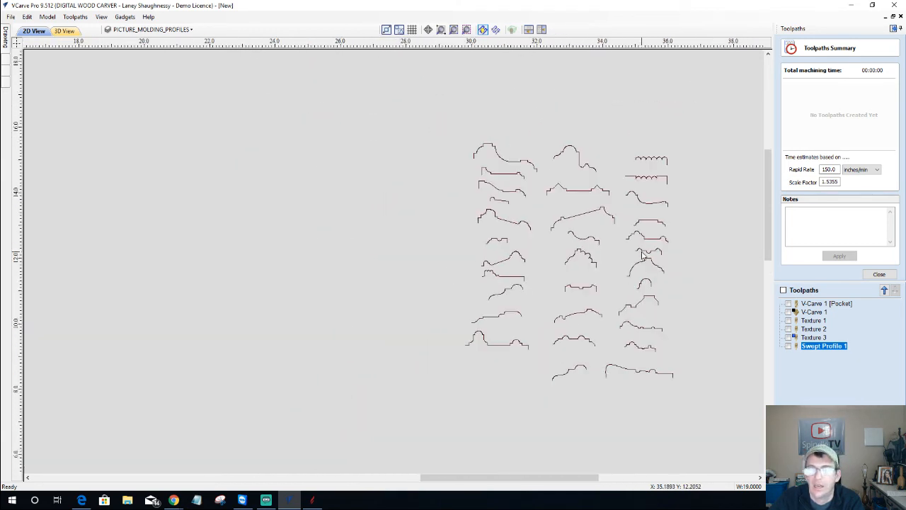
scroll(643, 254, "up", 1)
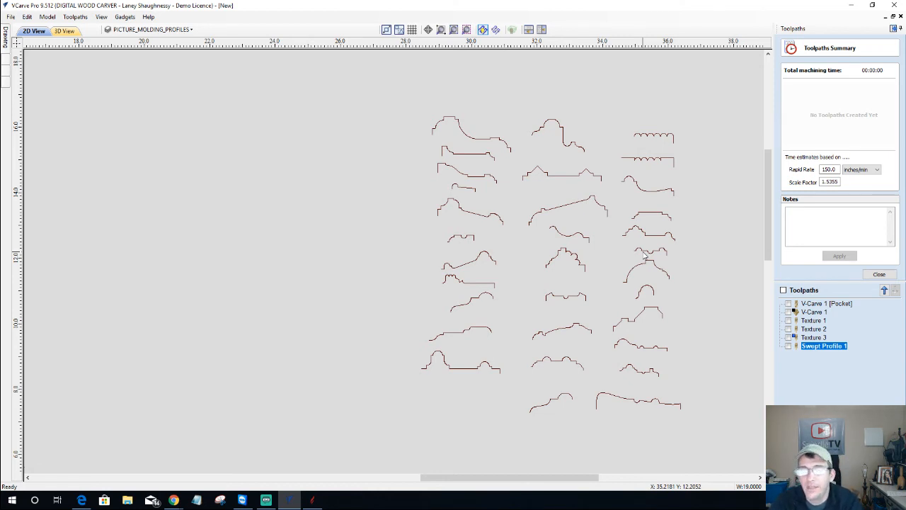
scroll(717, 155, "up", 3)
scroll(717, 155, "up", 1)
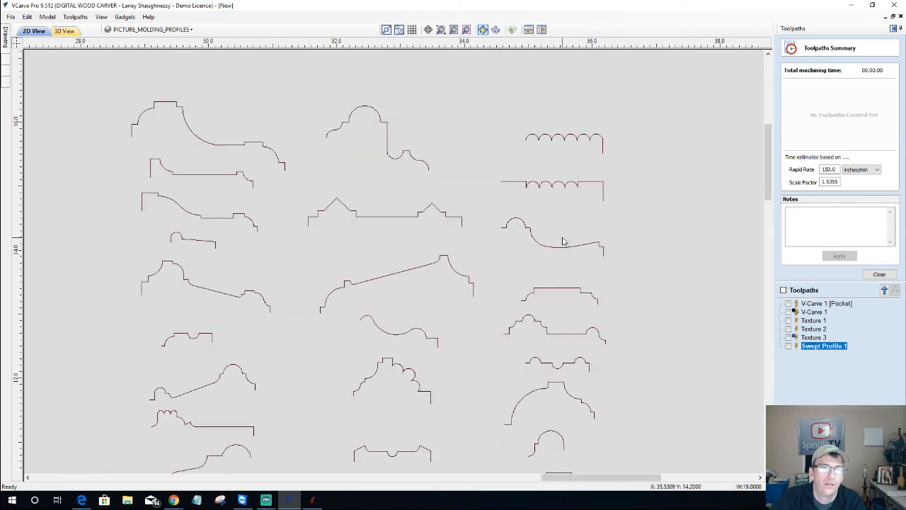
scroll(526, 130, "up", 2)
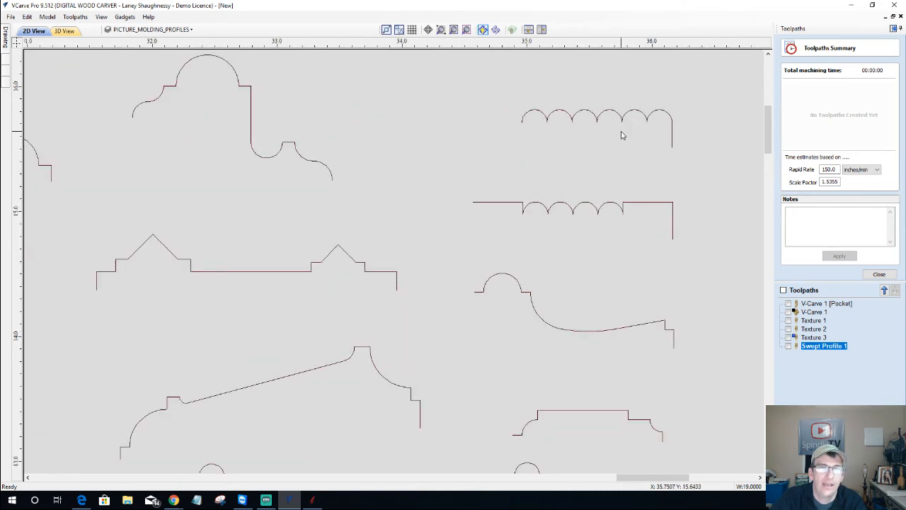
scroll(574, 236, "down", 3)
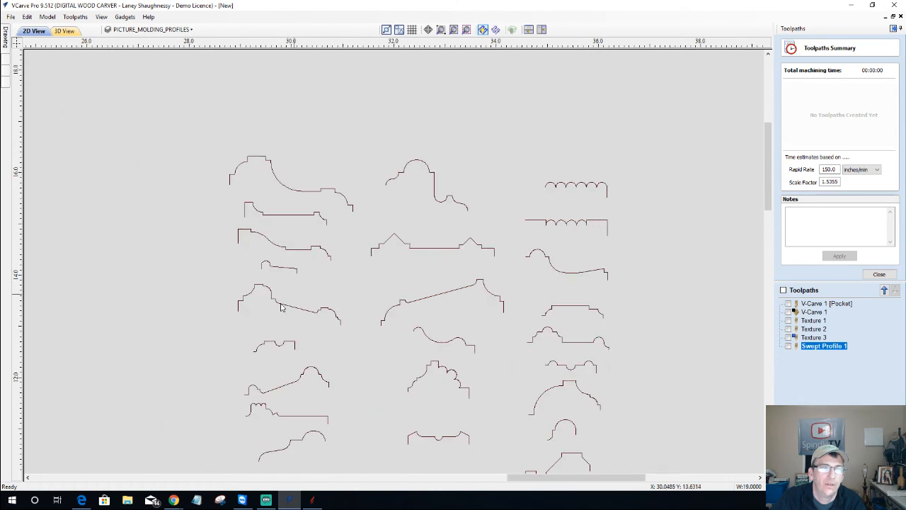
scroll(309, 434, "up", 6)
scroll(308, 433, "down", 8)
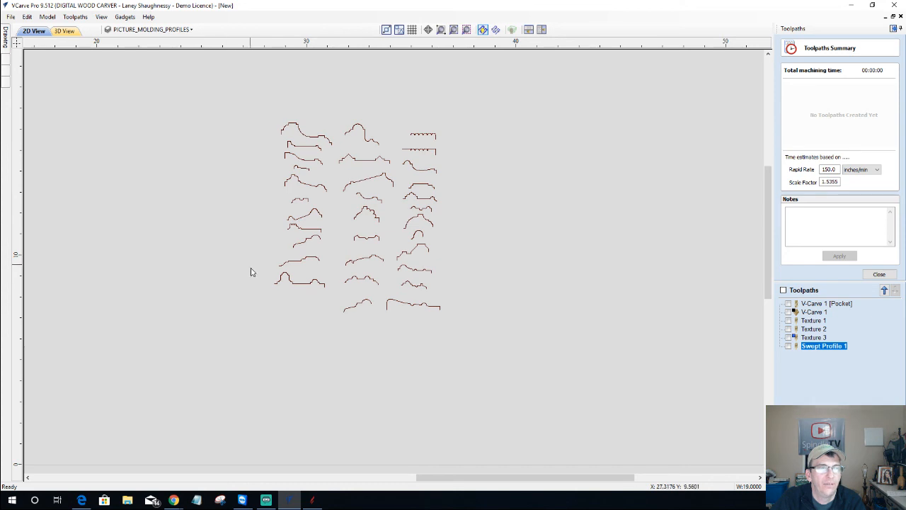
Select a bottom-row profile and a small profile to inspect them
left_click(367, 303)
scroll(385, 318, "down", 3)
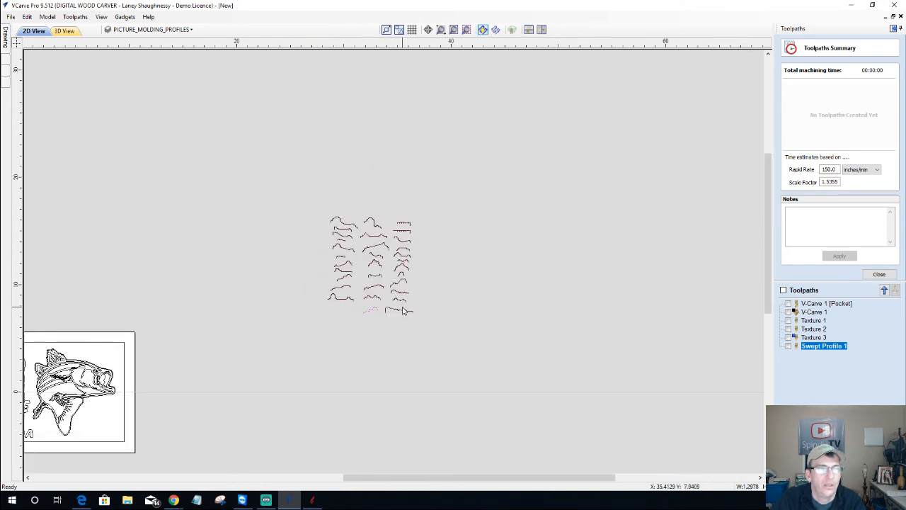
scroll(402, 310, "up", 3)
scroll(356, 336, "up", 4)
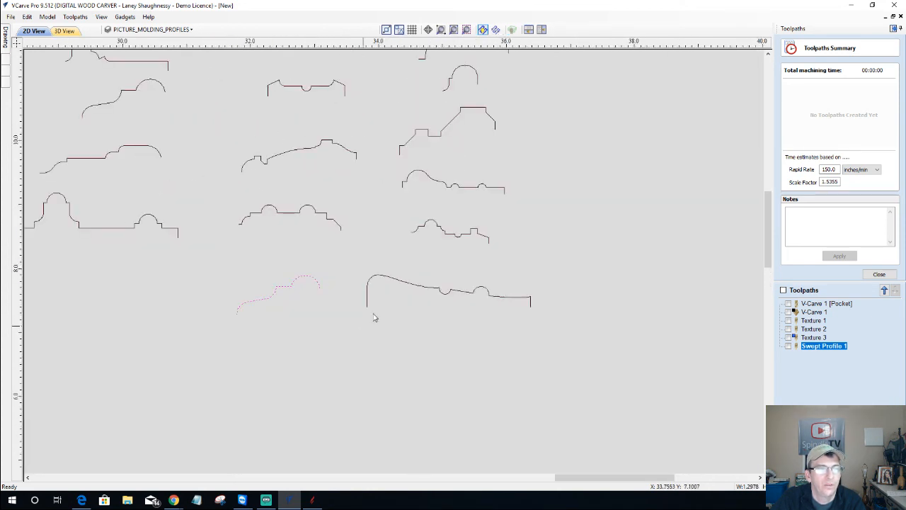
scroll(275, 239, "down", 4)
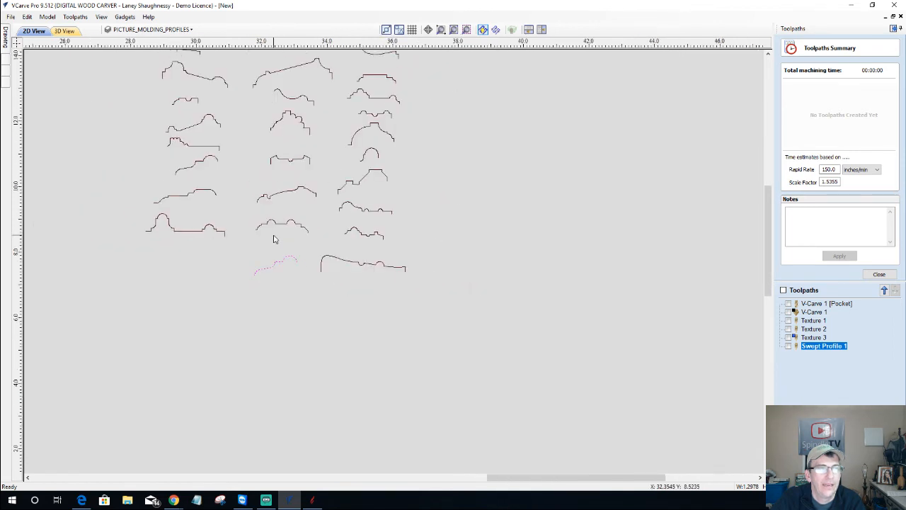
scroll(146, 111, "up", 3)
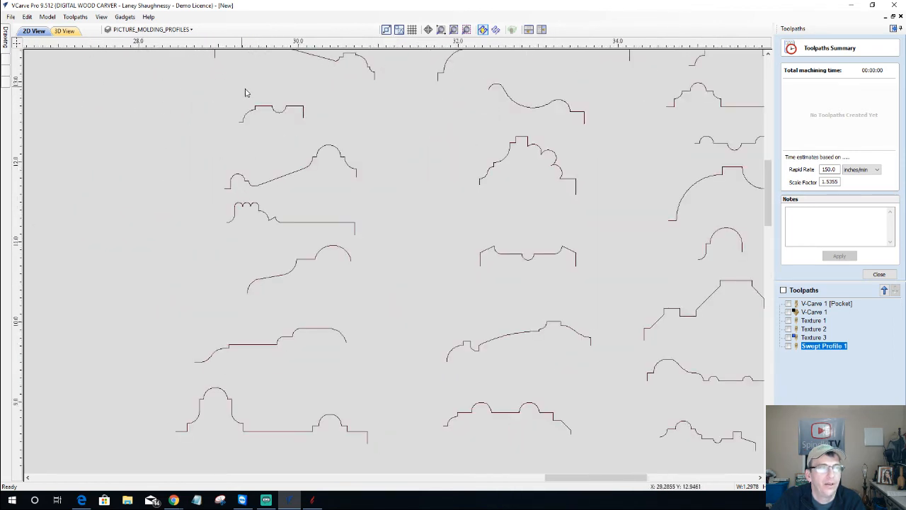
left_click(259, 109)
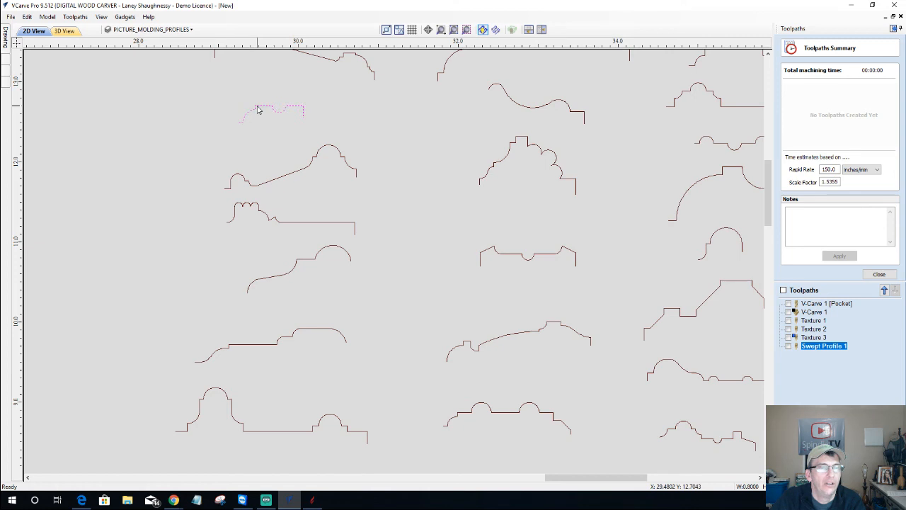
scroll(259, 109, "down", 8)
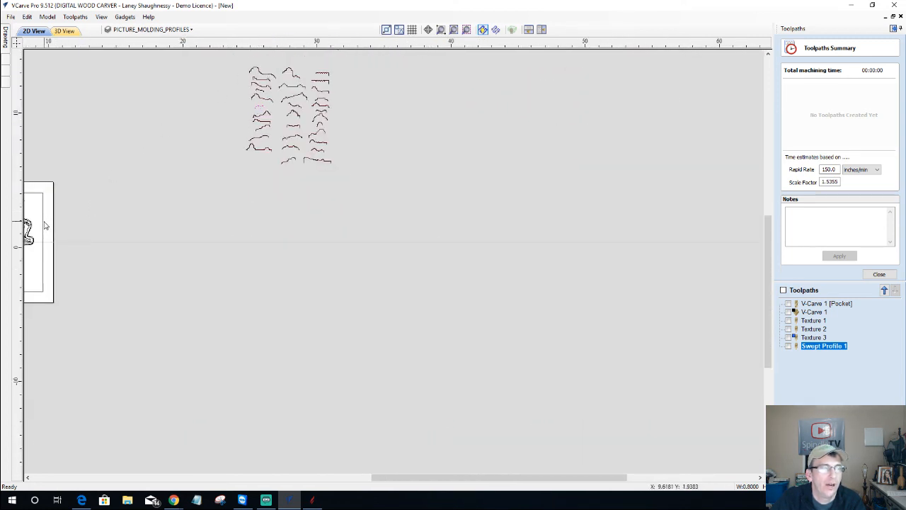
scroll(45, 223, "up", 2)
left_click_drag(467, 477, 366, 475)
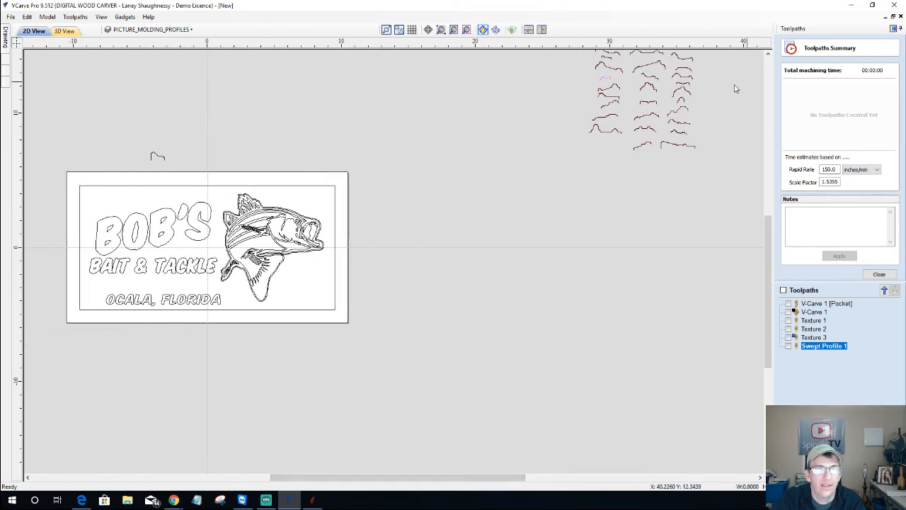
scroll(630, 71, "up", 10)
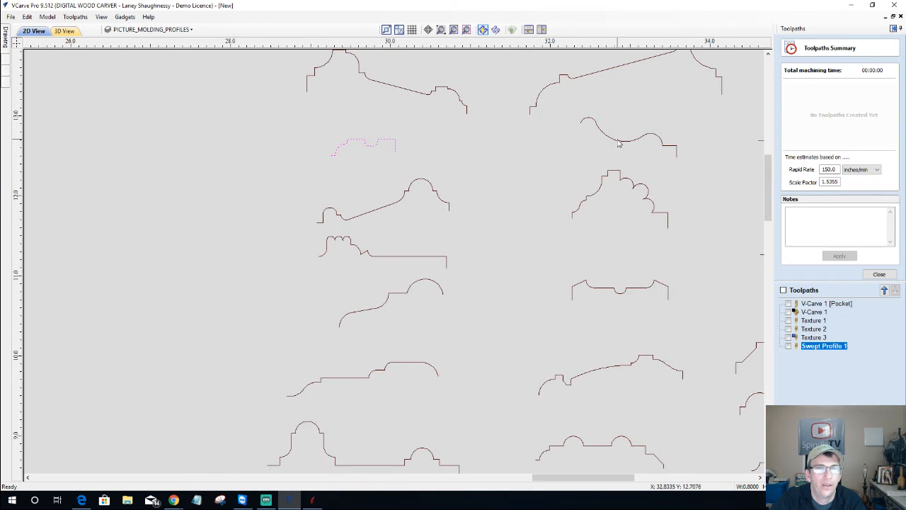
Drag the S-curved profile out of the grid to sit beside the sign
left_click(618, 144)
left_click(618, 142)
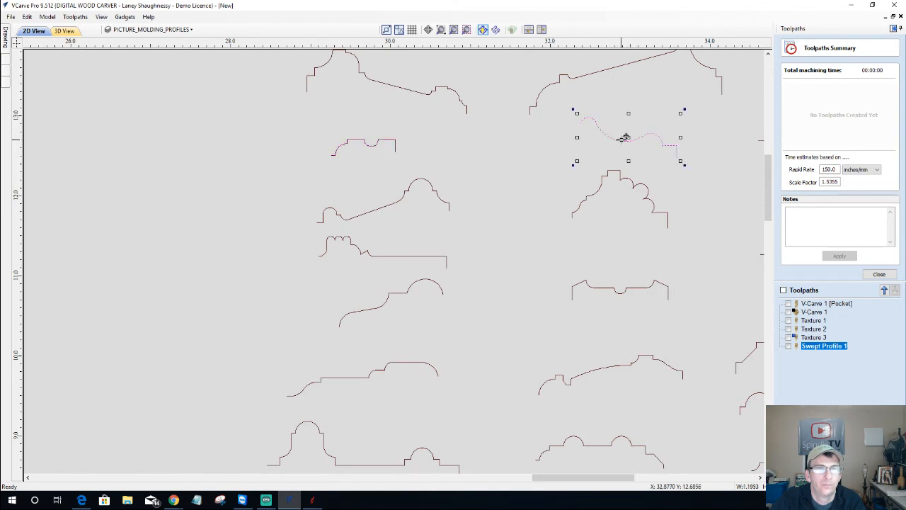
left_click_drag(629, 136, 50, 137)
scroll(190, 221, "down", 6)
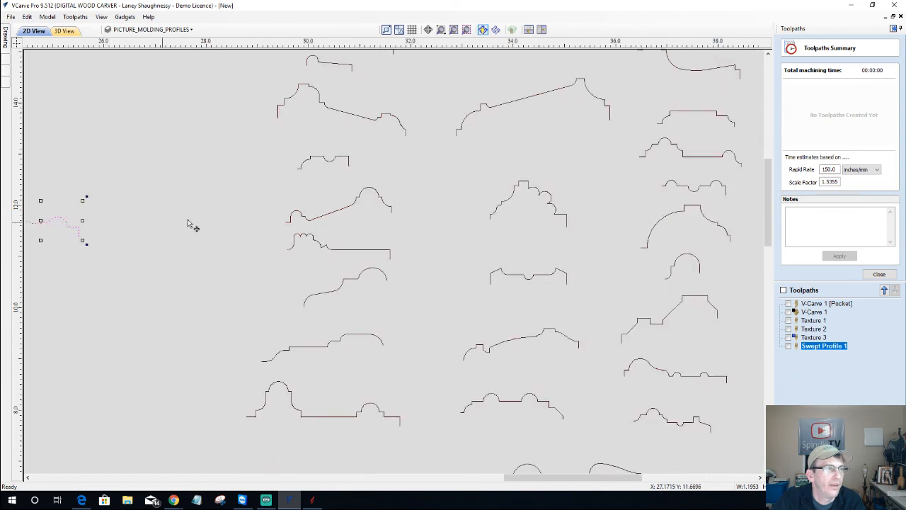
left_click_drag(184, 214, 27, 323)
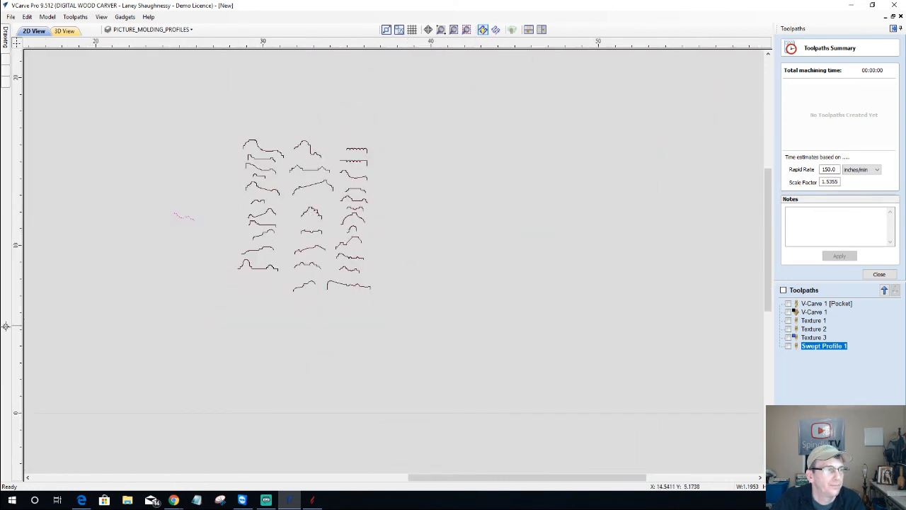
left_click_drag(506, 477, 388, 477)
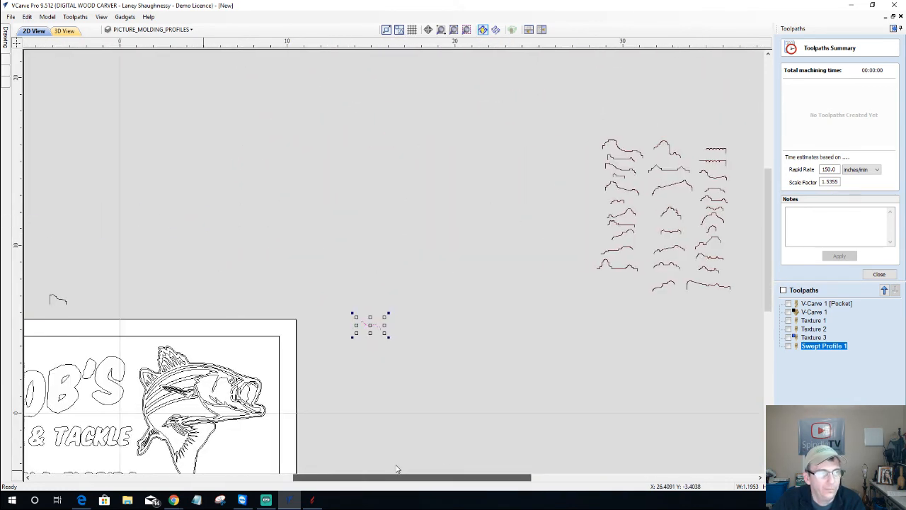
scroll(378, 344, "up", 5)
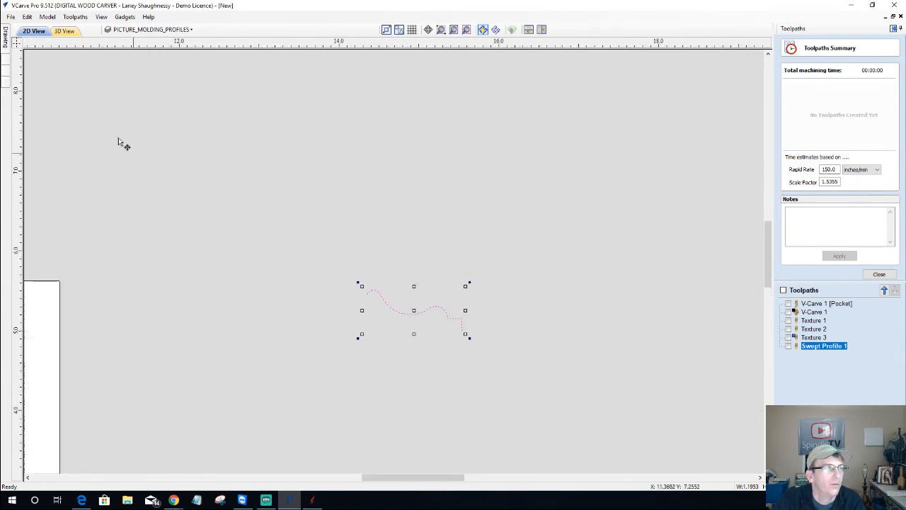
mouse_move(6, 39)
scroll(417, 333, "up", 3)
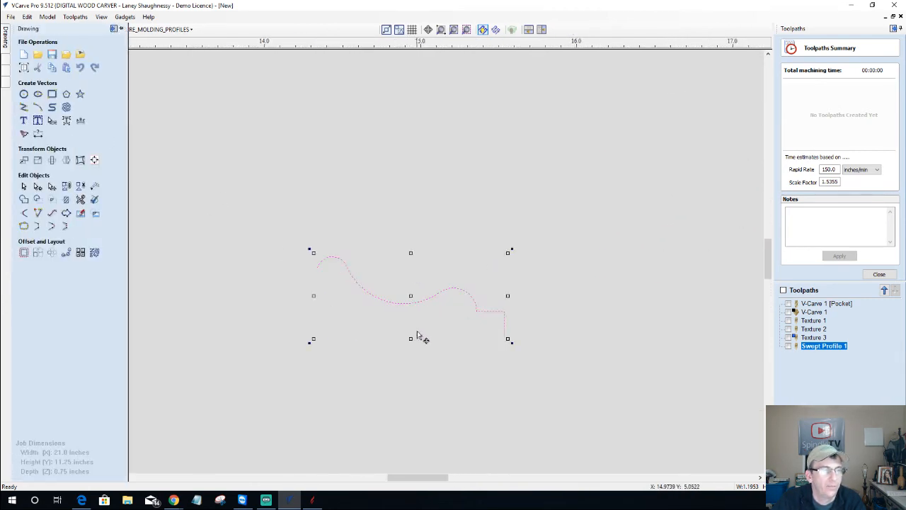
Resize the S-curve profile to 1 inch wide, keeping its 0.5 inch height
left_click(38, 160)
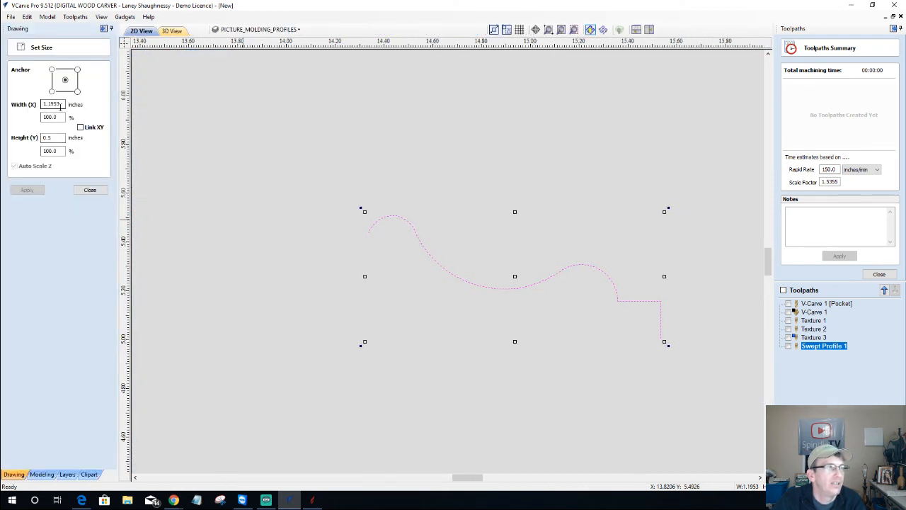
left_click(49, 139)
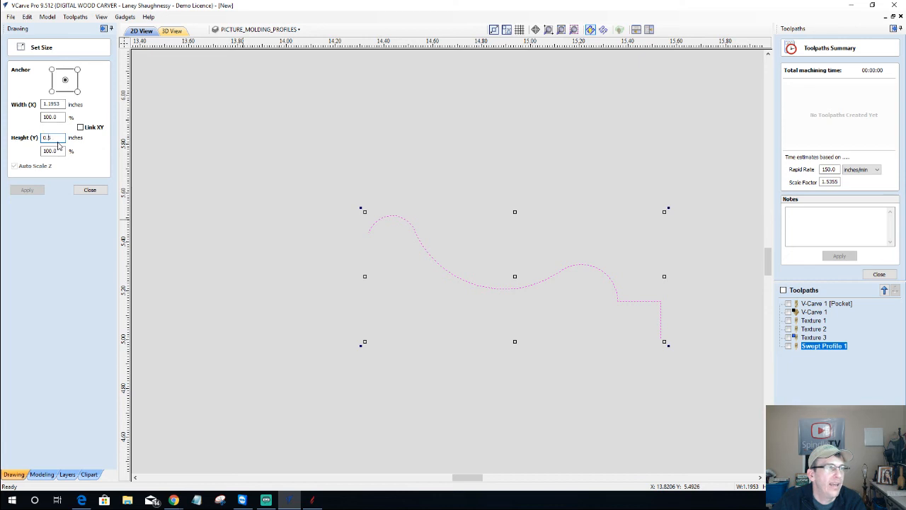
left_click_drag(63, 104, 33, 96)
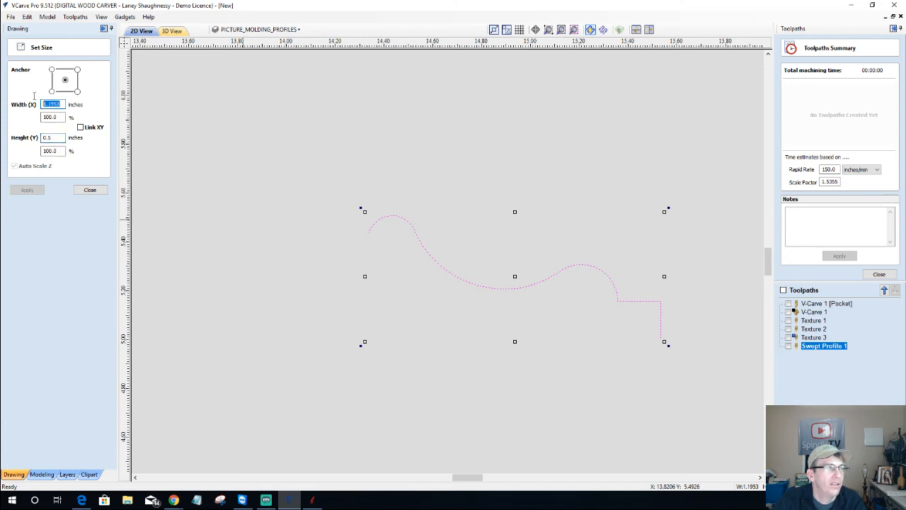
type("1")
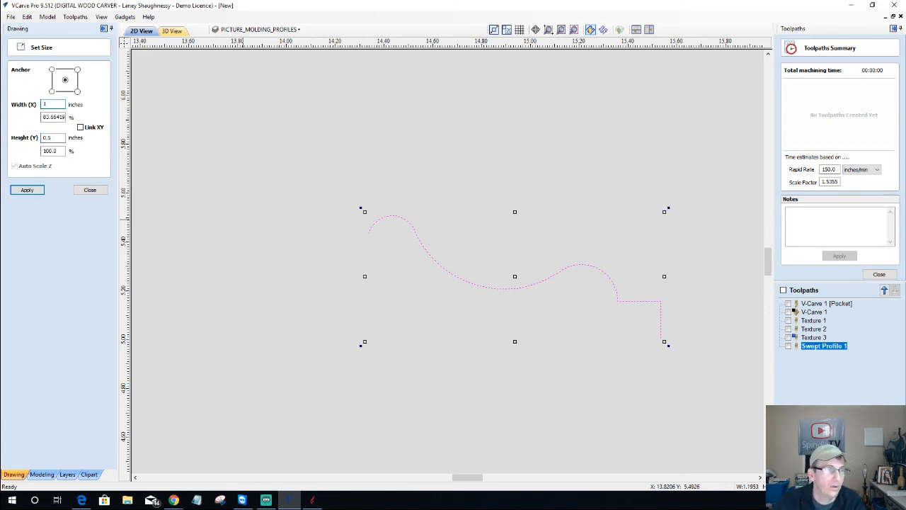
left_click(26, 190)
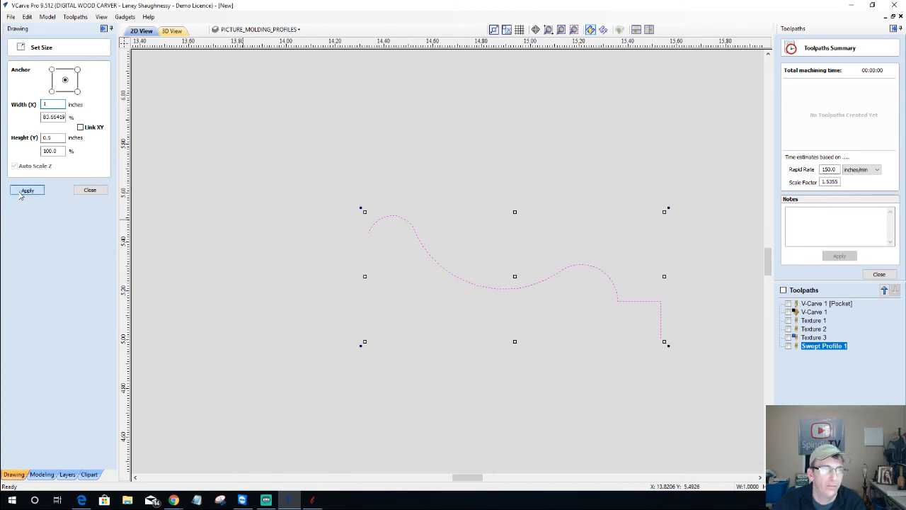
left_click(90, 191)
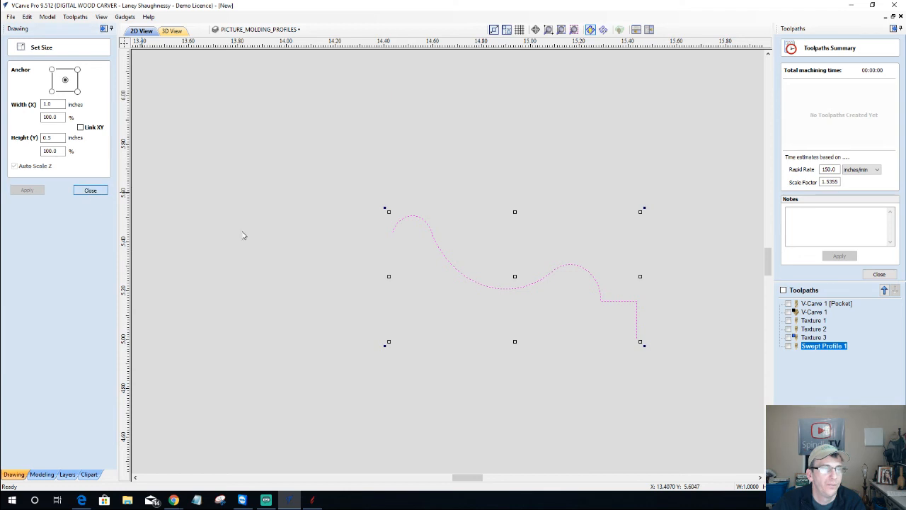
Close the time summary and pick the border rectangle as rail and the wavy curve as profile
left_click(879, 274)
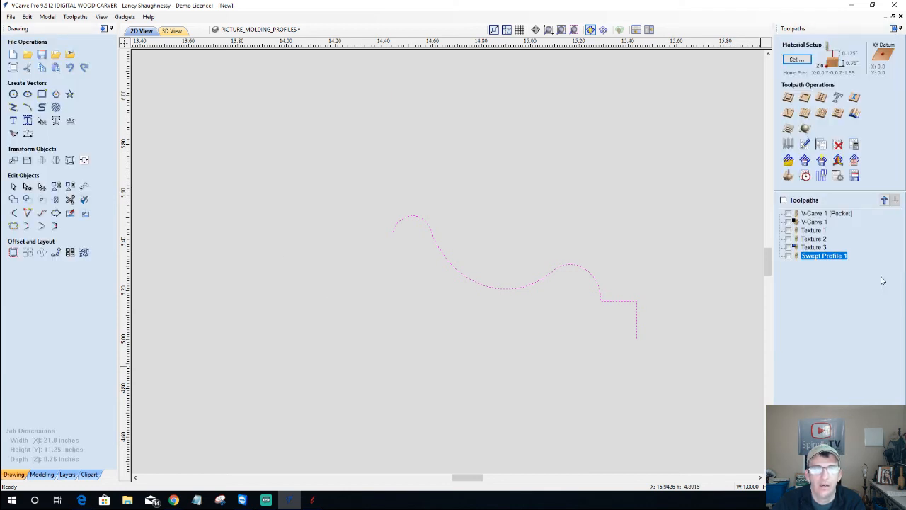
left_click(855, 113)
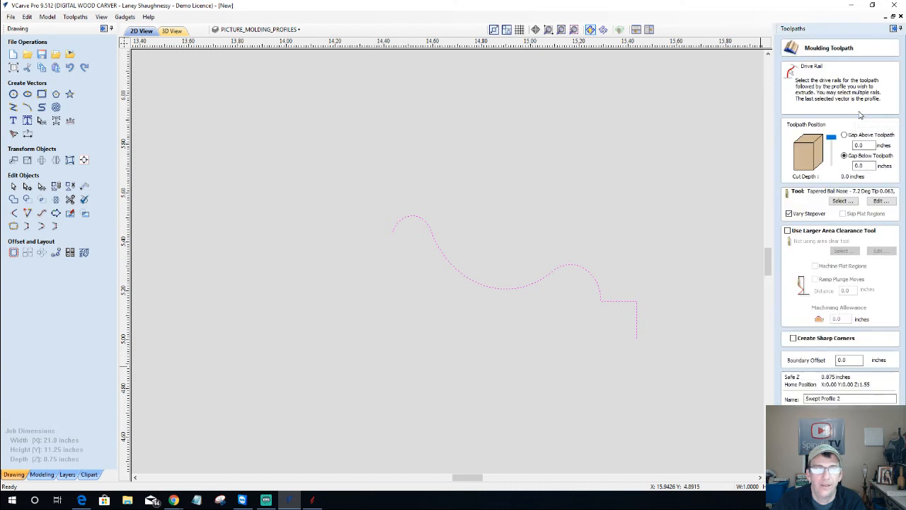
scroll(503, 365, "down", 8)
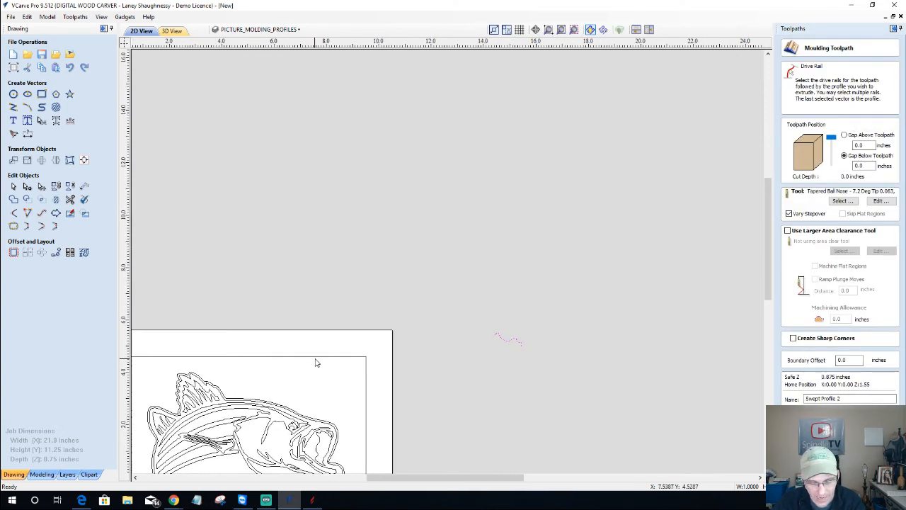
left_click(317, 358, "shift")
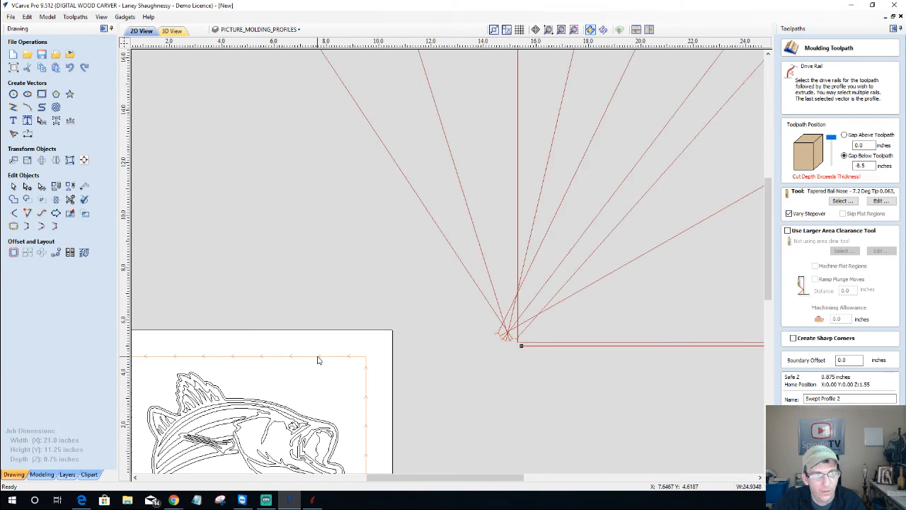
left_click(607, 435)
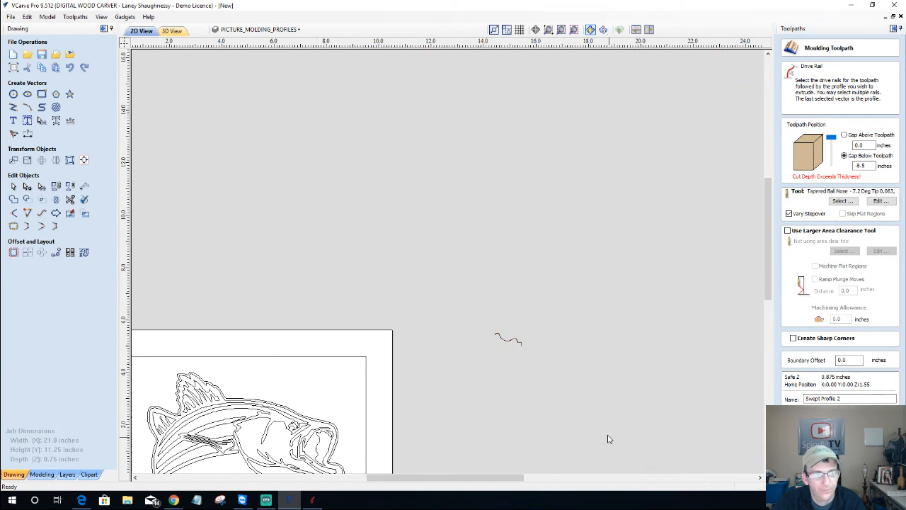
left_click(330, 356)
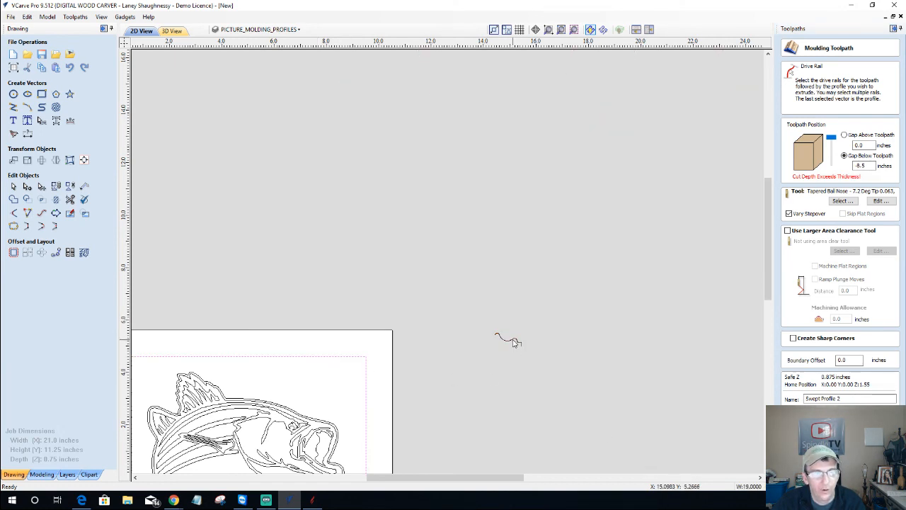
left_click(515, 342, "shift")
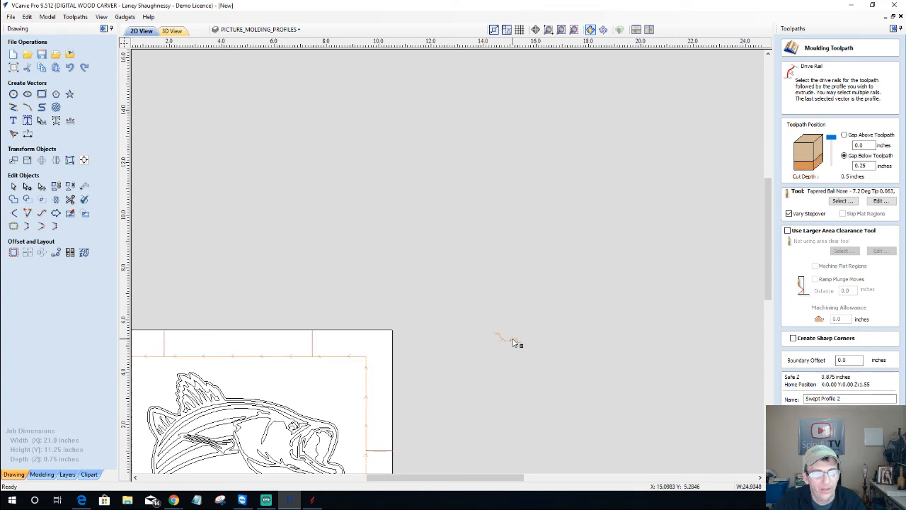
Calculate Swept Profile 2 with sharp corners and a 0.25 inch gap below
left_click(795, 338)
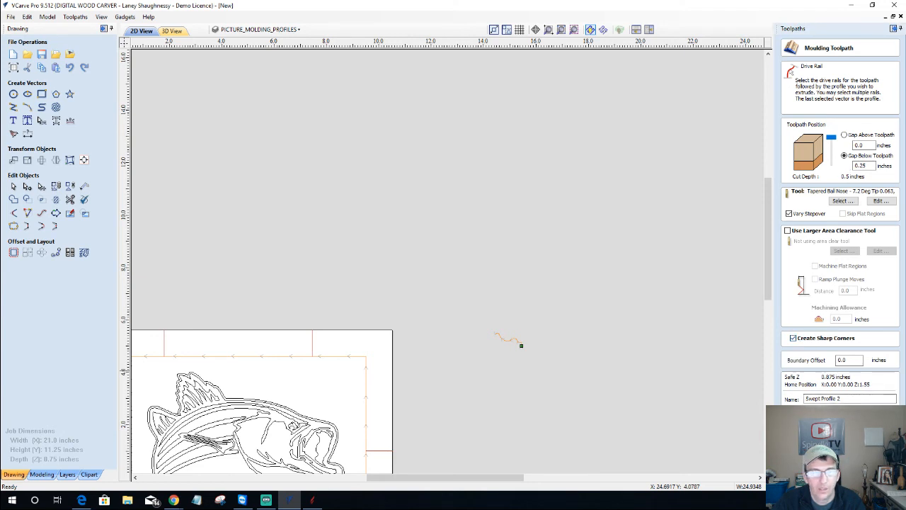
scroll(497, 338, "up", 4)
scroll(540, 349, "up", 4)
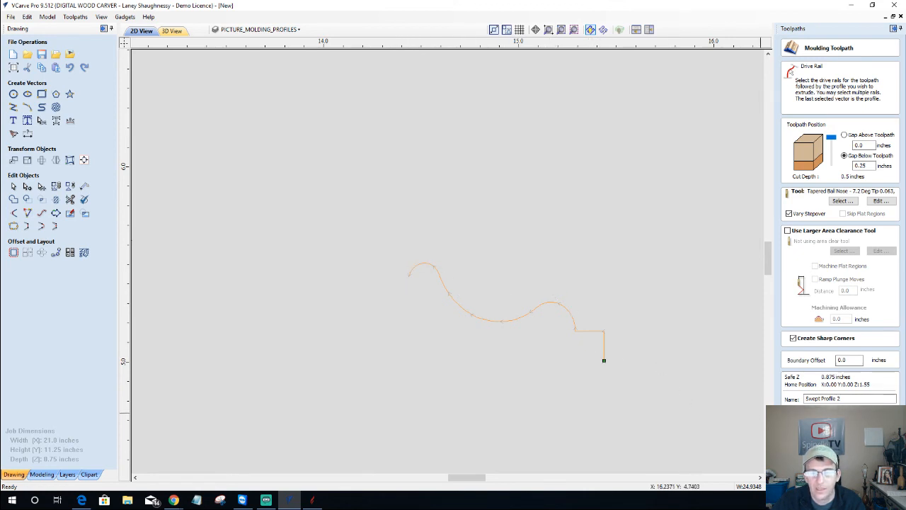
left_click(812, 416)
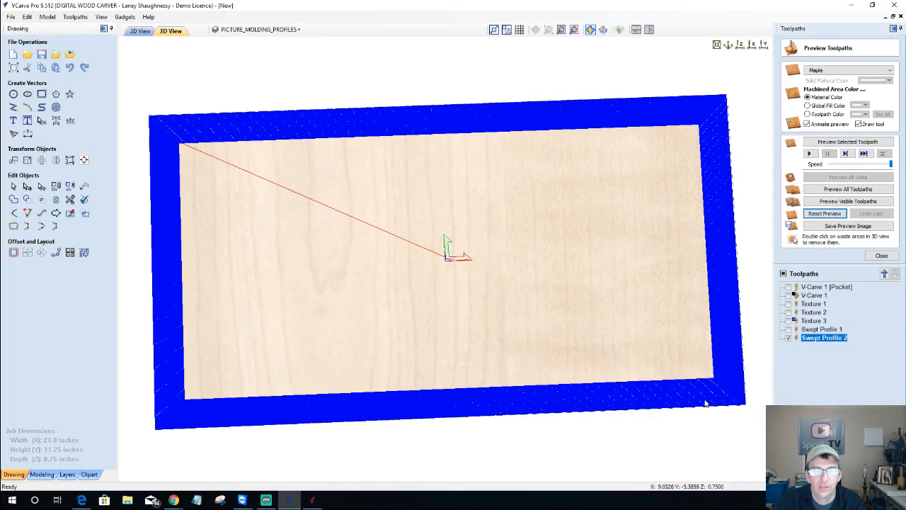
Return to 2D and reopen Swept Profile 2's settings with Gap Above Toolpath selected
middle_click_drag(579, 306, 560, 292)
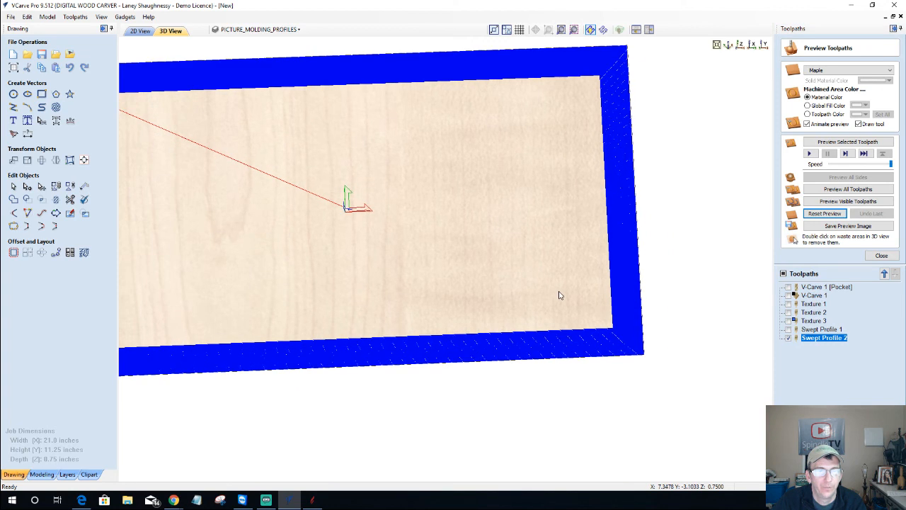
left_click(140, 31)
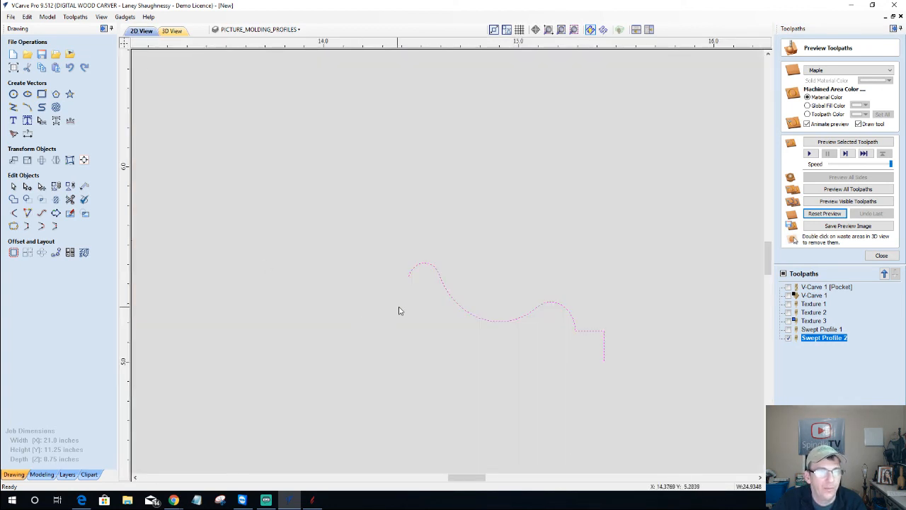
double_click(814, 339)
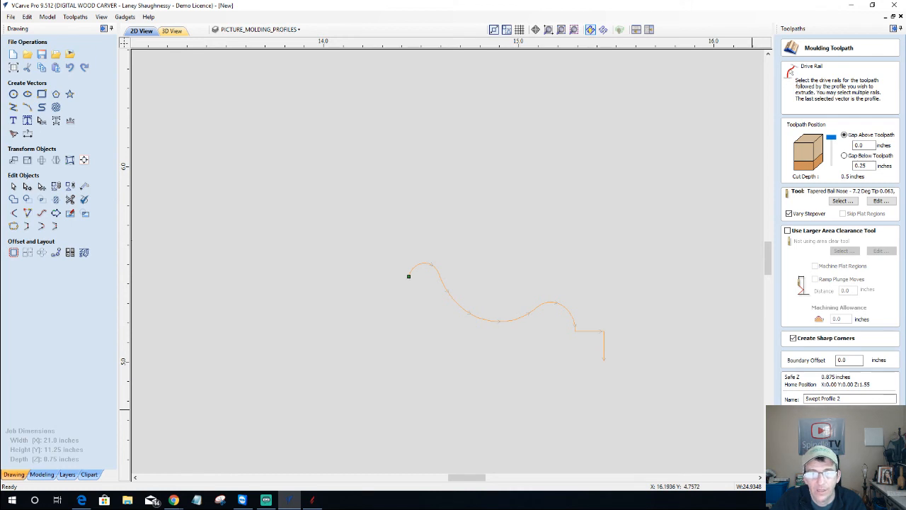
Recalculate Swept Profile 2, preview the moulded board edge from several angles, then reopen its settings
left_click(814, 416)
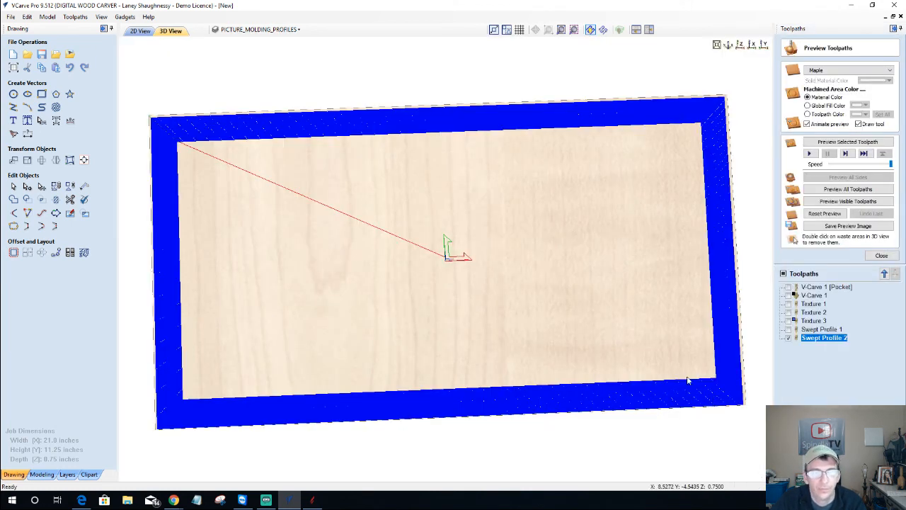
middle_click_drag(595, 352, 554, 326)
left_click_drag(555, 325, 687, 248)
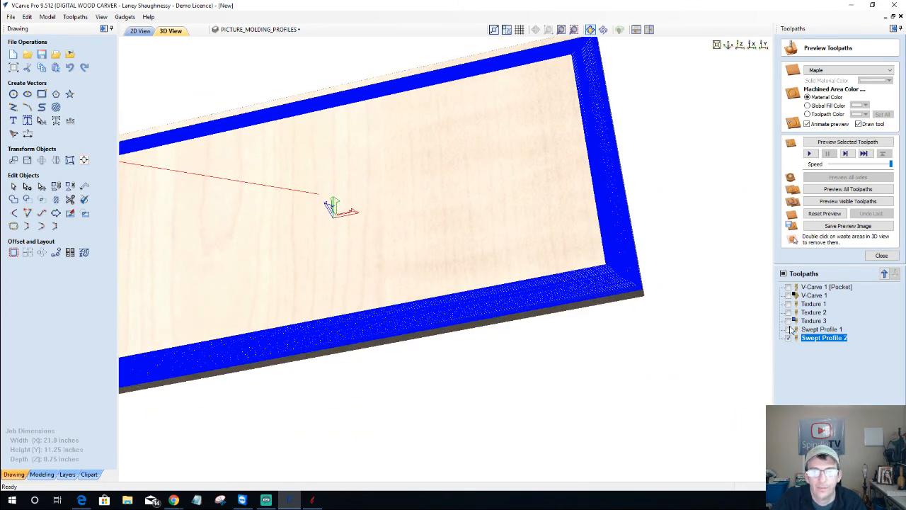
left_click(837, 142)
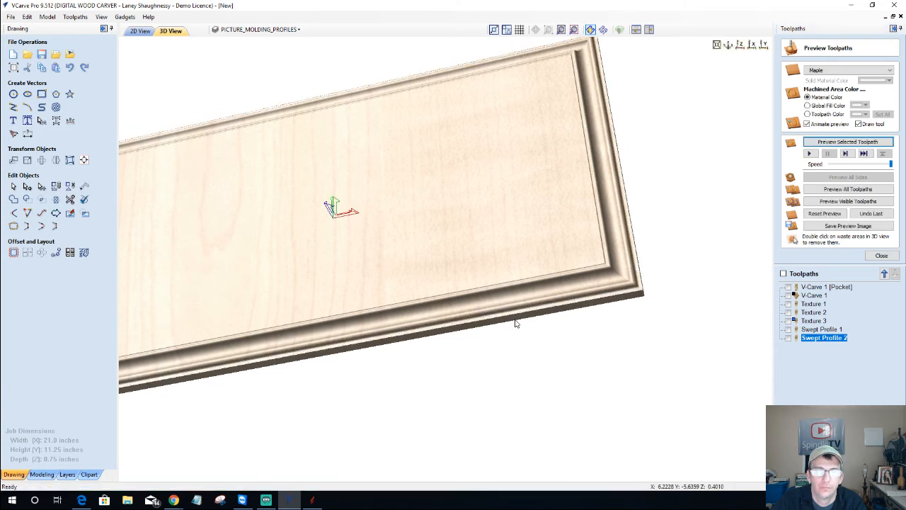
left_click_drag(516, 323, 466, 232)
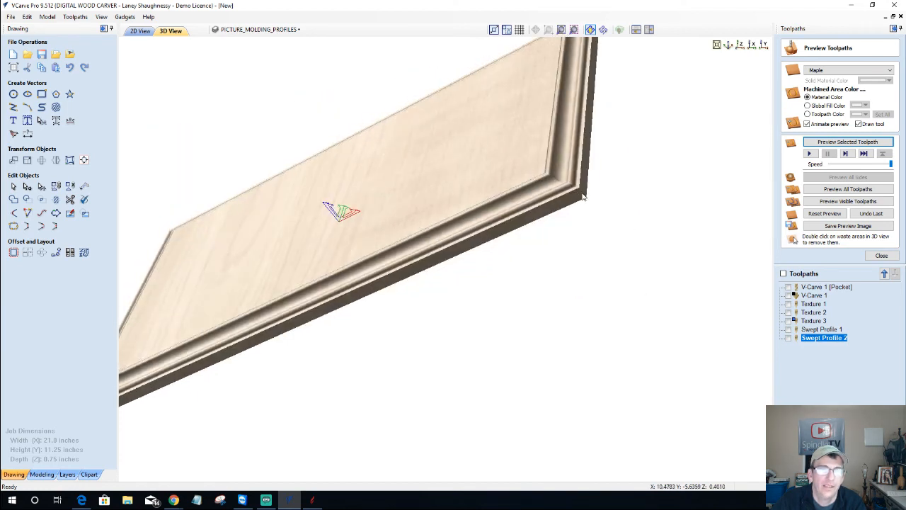
left_click_drag(474, 153, 531, 178)
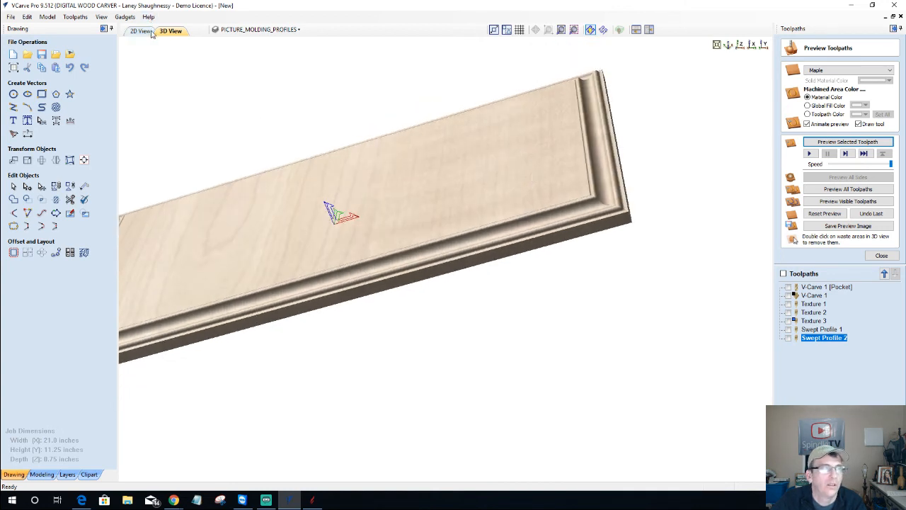
double_click(814, 338)
left_click(142, 31)
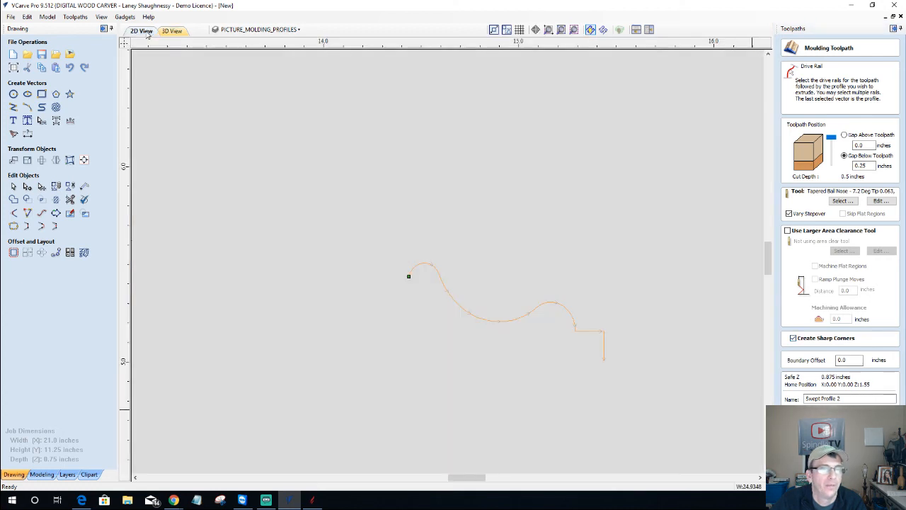
Reverse the profile curve's direction and recalculate Swept Profile 2
right_click(408, 277)
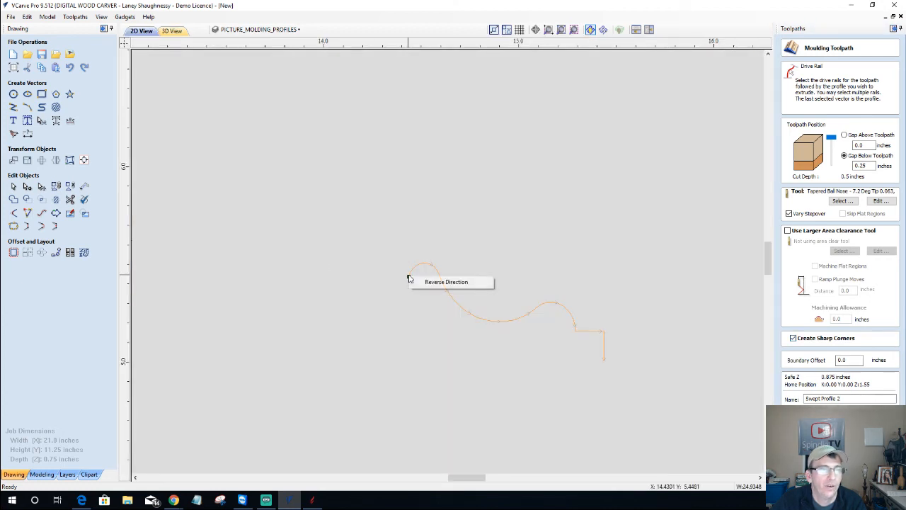
left_click(446, 282)
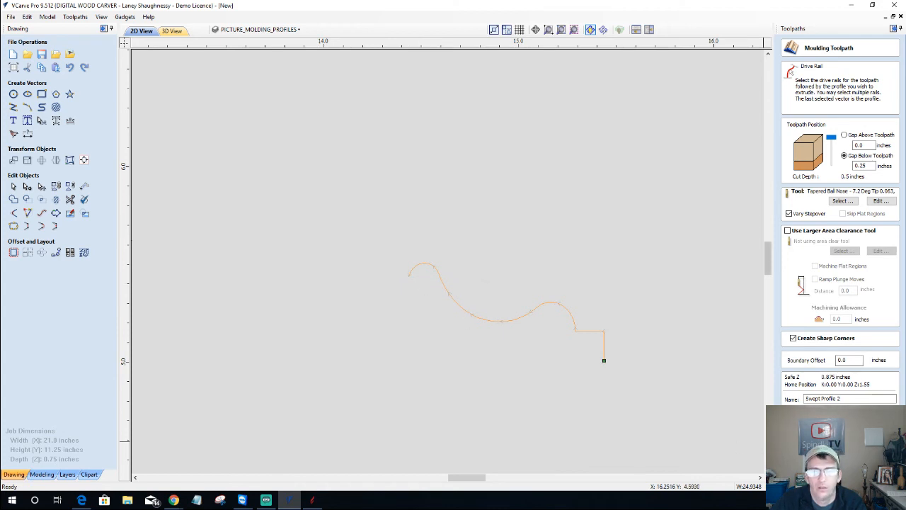
left_click(812, 417)
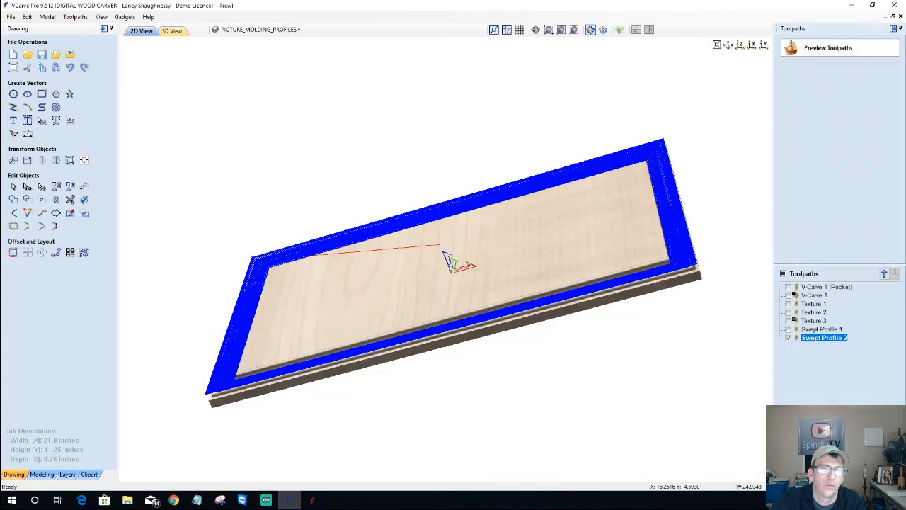
Reset and rerun the preview, viewing the flipped moulded frame from top and in perspective
left_click(821, 215)
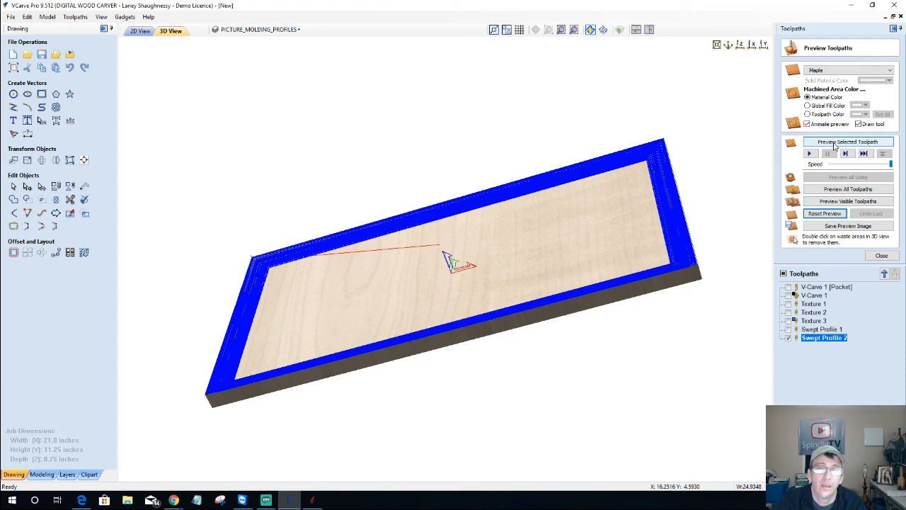
left_click(835, 142)
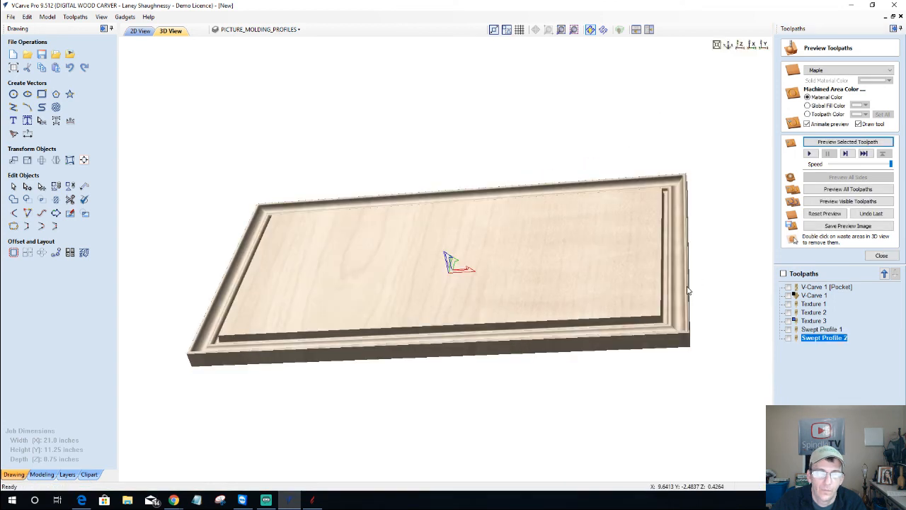
left_click_drag(686, 290, 623, 370)
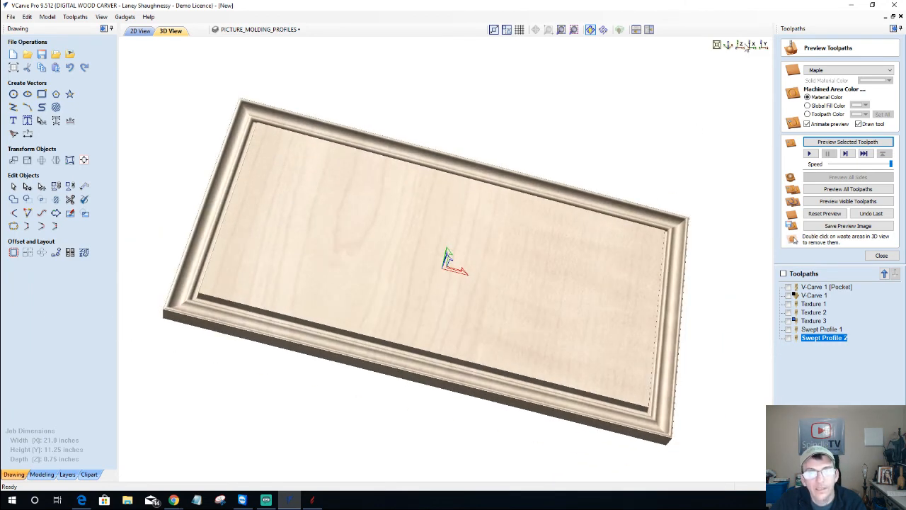
left_click(741, 45)
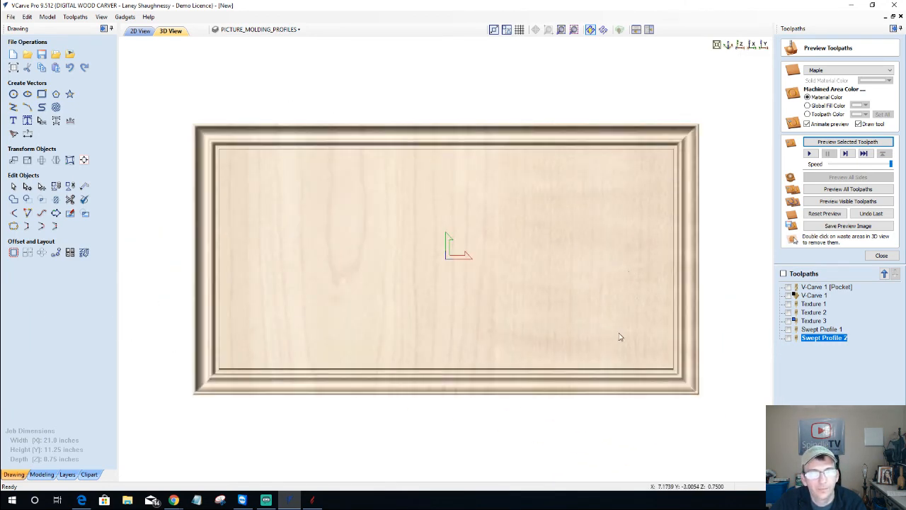
left_click_drag(524, 298, 329, 281)
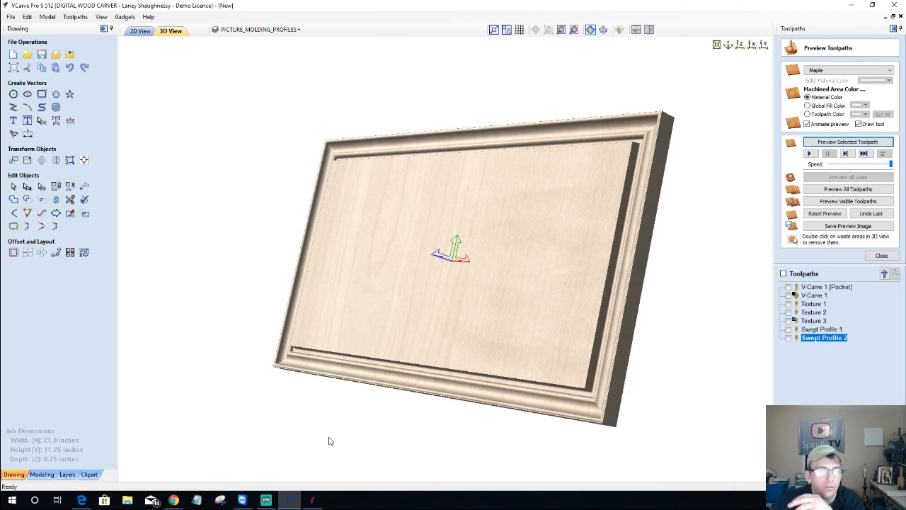
Return to the 2D drawing, zoom in on the molding profiles and clear the selection
left_click(140, 32)
scroll(428, 328, "down", 10)
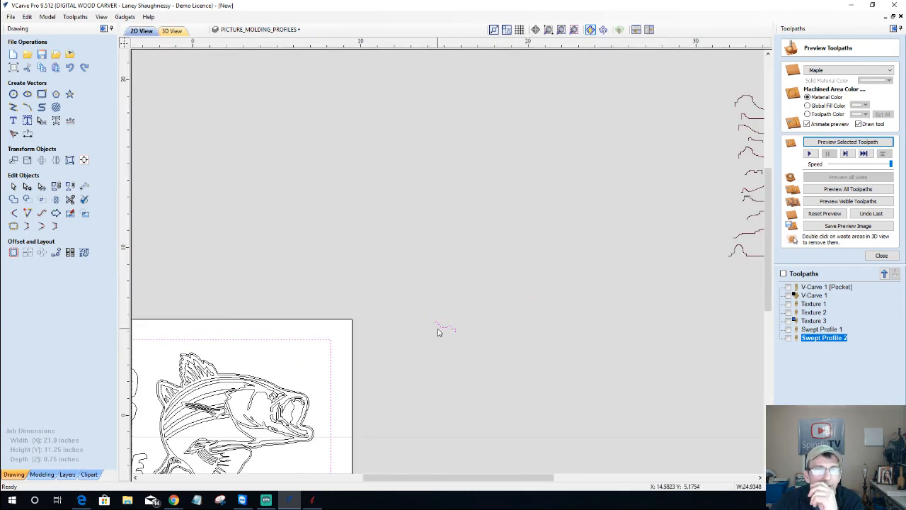
scroll(588, 329, "up", 8)
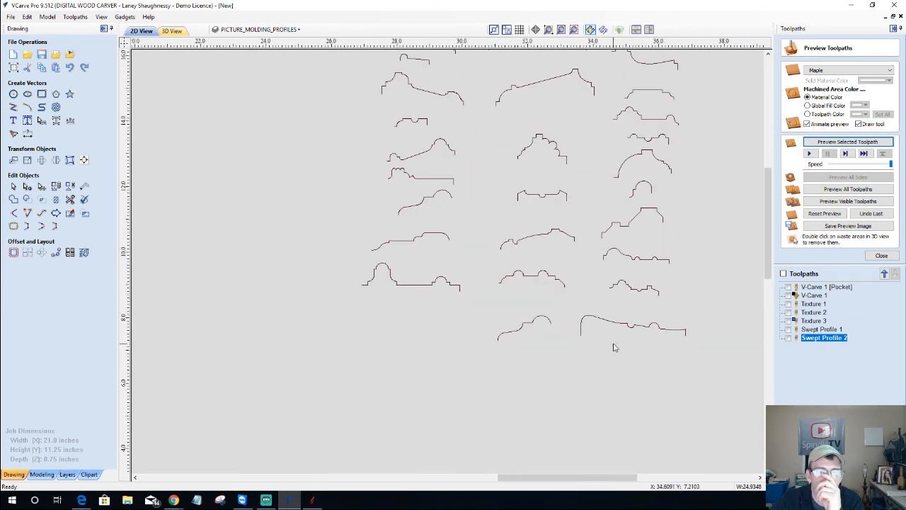
scroll(615, 347, "down", 4)
scroll(615, 347, "down", 2)
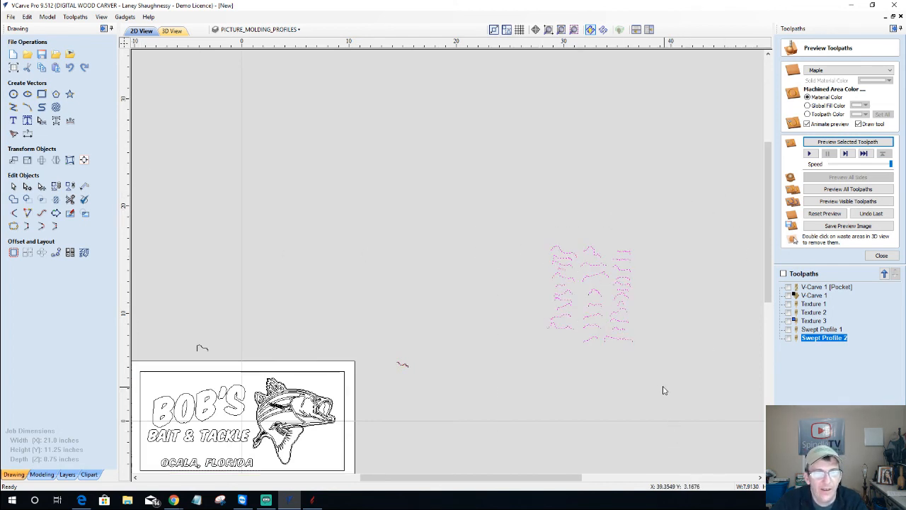
scroll(574, 366, "up", 6)
scroll(574, 366, "down", 5)
scroll(339, 364, "down", 1)
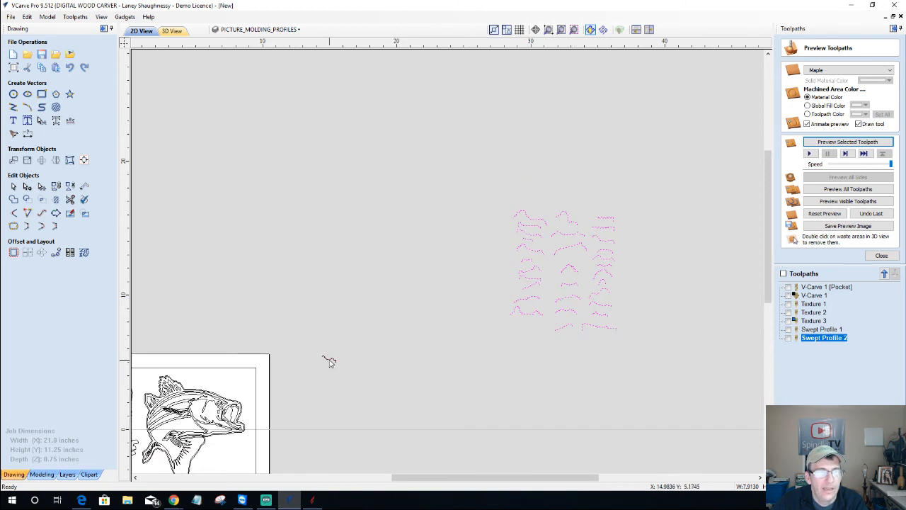
left_click(329, 361)
Move the small stray vector just above the sign, then box-select all the molding profiles
left_click(333, 357)
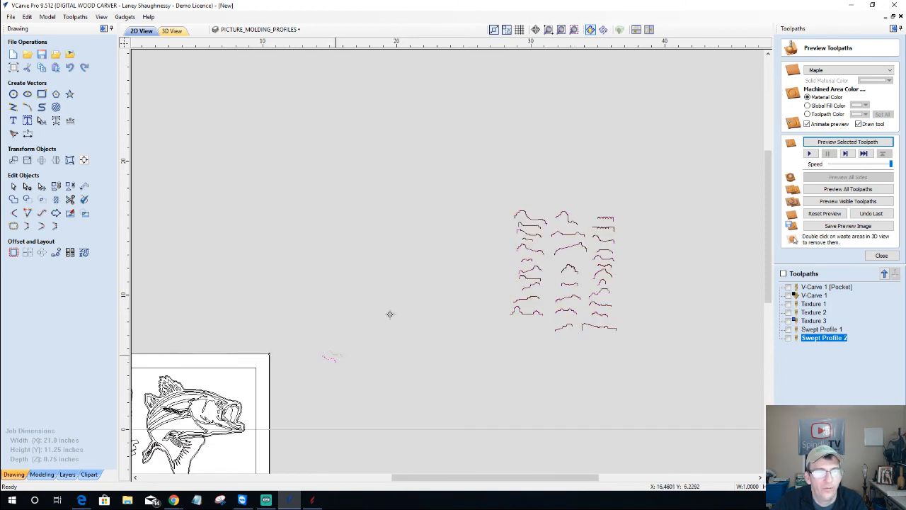
left_click(573, 255)
scroll(190, 248, "down", 3)
left_click_drag(136, 263, 147, 277)
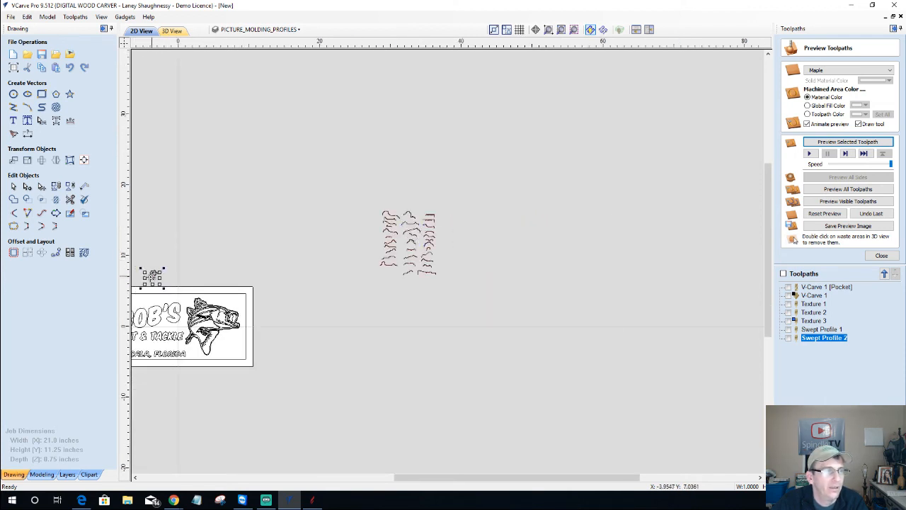
left_click(152, 278)
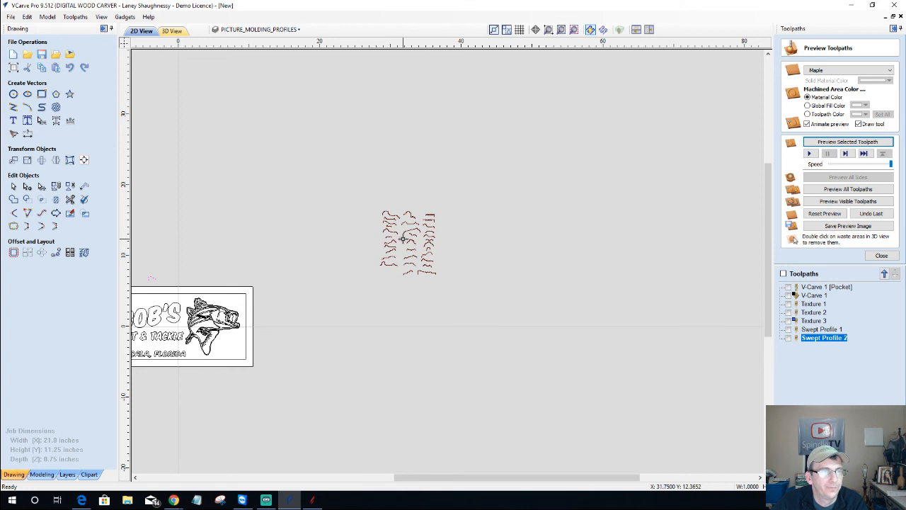
scroll(369, 237, "up", 3)
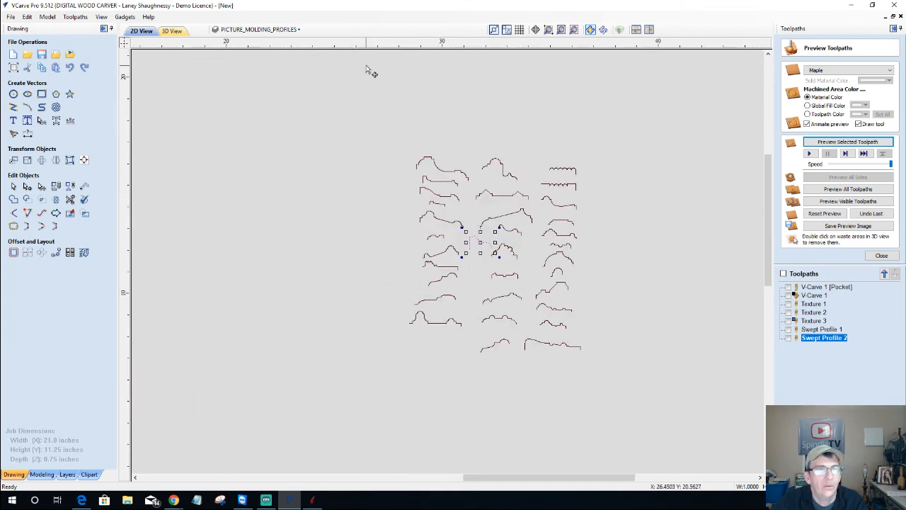
left_click_drag(345, 90, 627, 384)
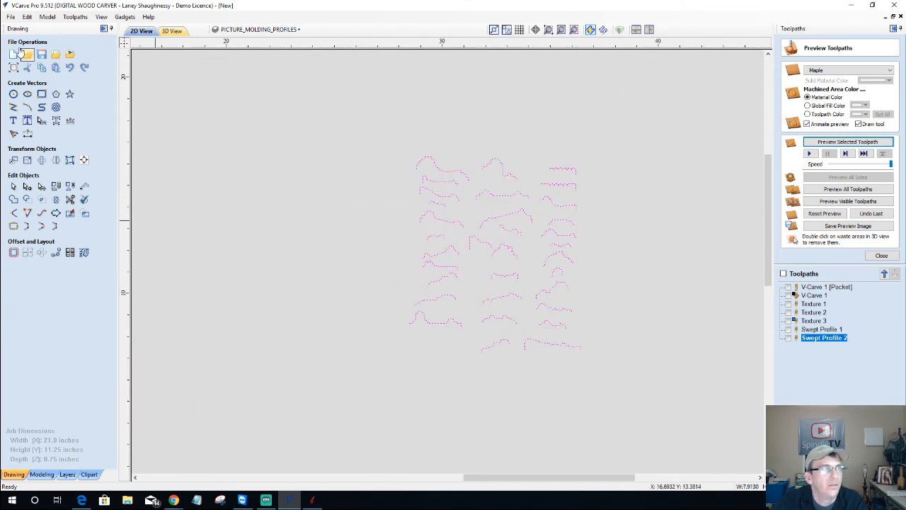
Export the molding profile vectors to DXF, overwriting picture frames.dxf, then deselect them
left_click(11, 16)
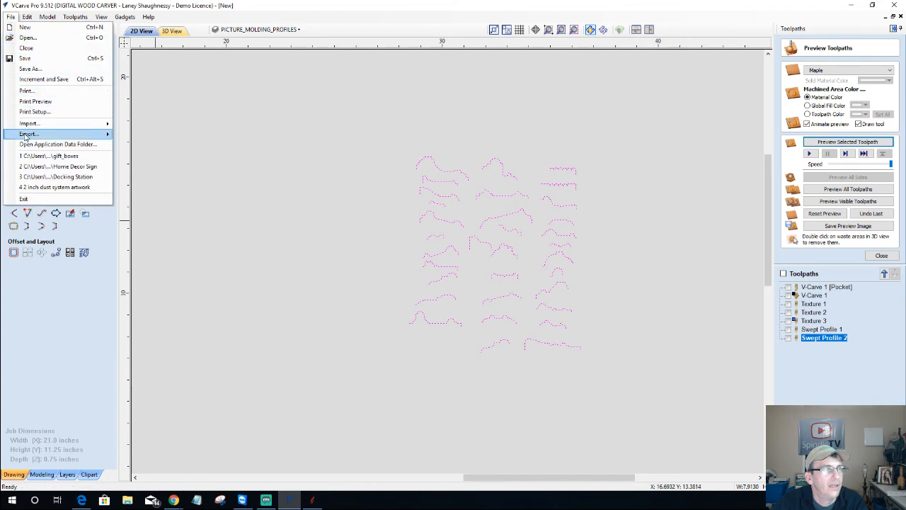
mouse_move(29, 135)
left_click(135, 146)
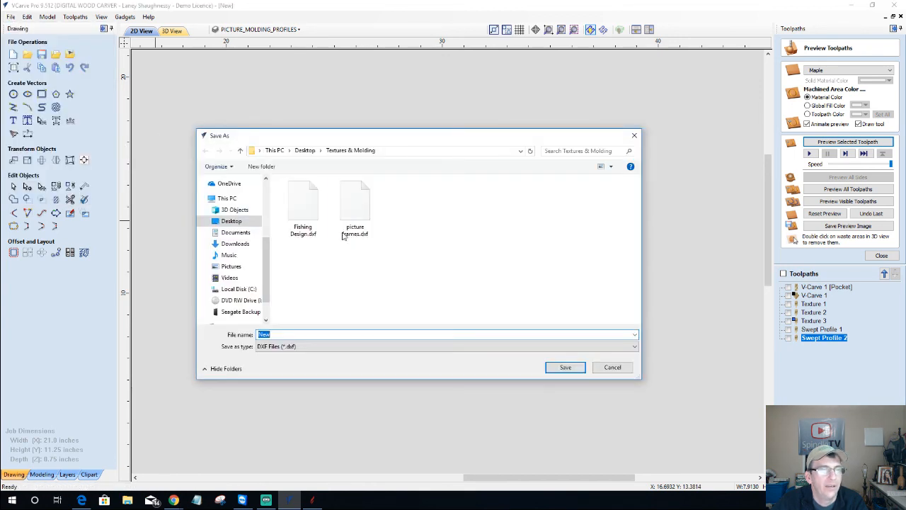
left_click(361, 210)
left_click(560, 367)
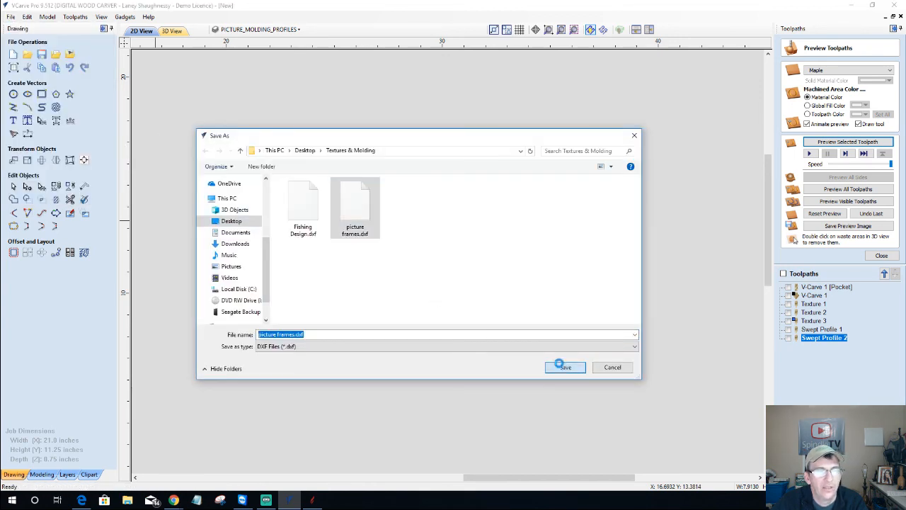
left_click(479, 253)
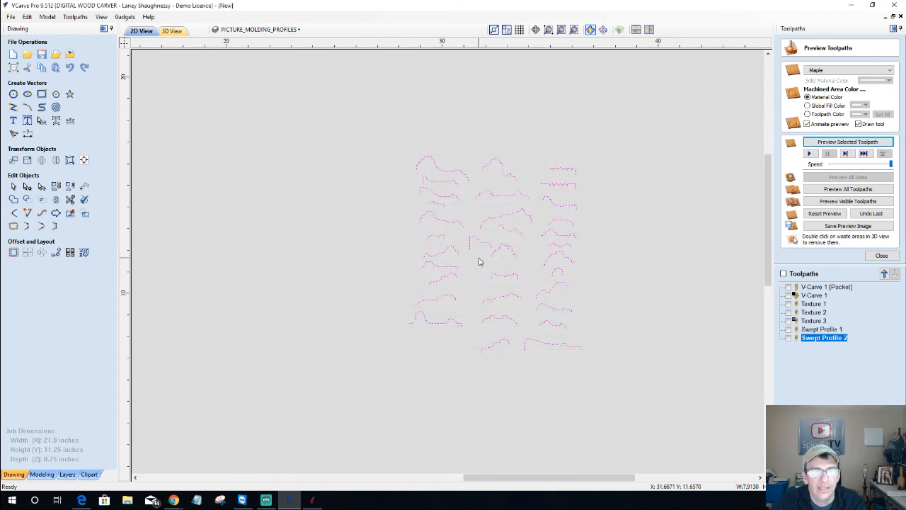
left_click(695, 277)
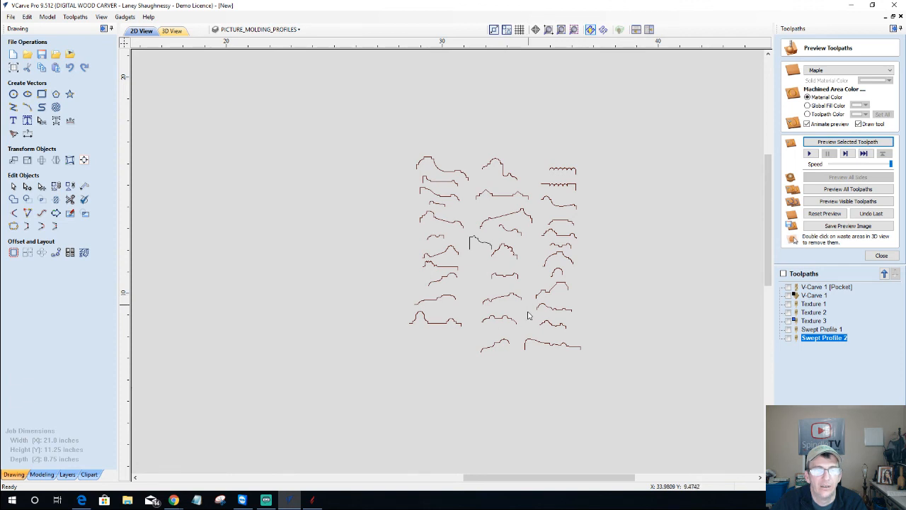
scroll(534, 335, "up", 4)
scroll(534, 335, "up", 1)
scroll(533, 335, "down", 2)
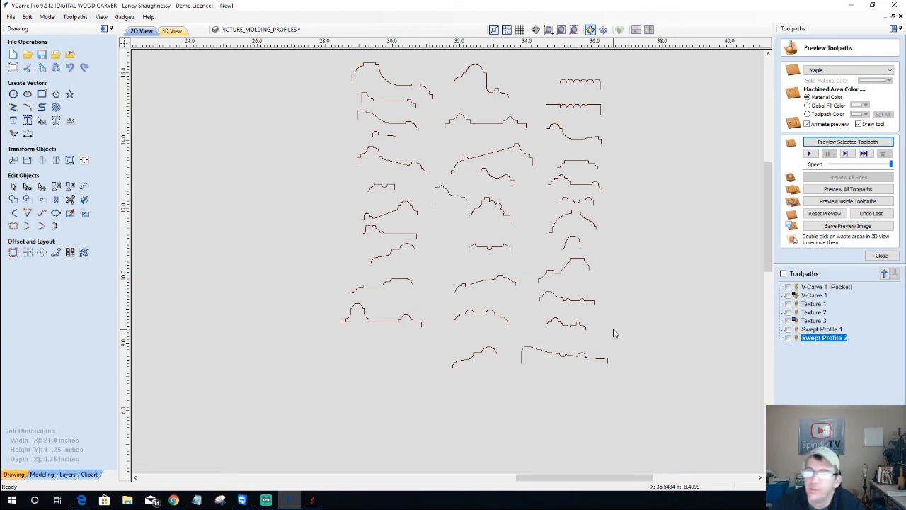
In Swept Profile 2, enable a larger area clearance tool set to the 0.125 inch end mill
double_click(824, 339)
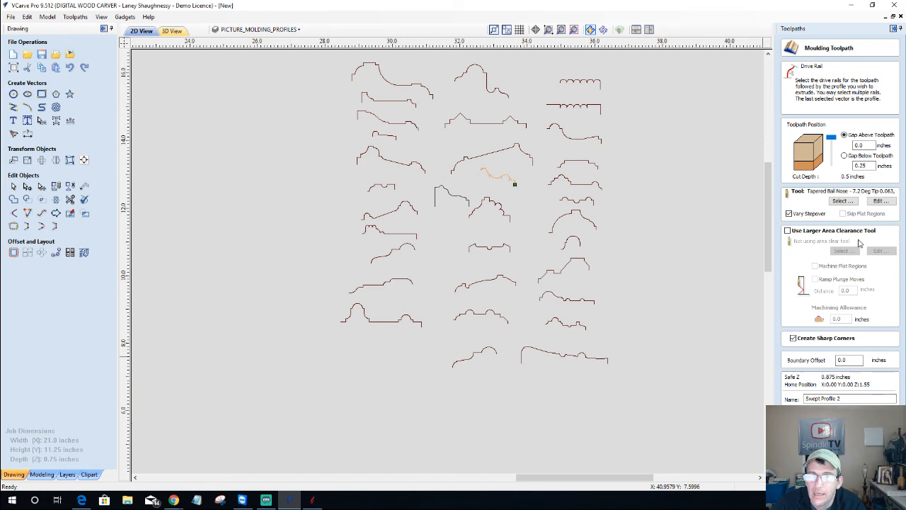
left_click(787, 231)
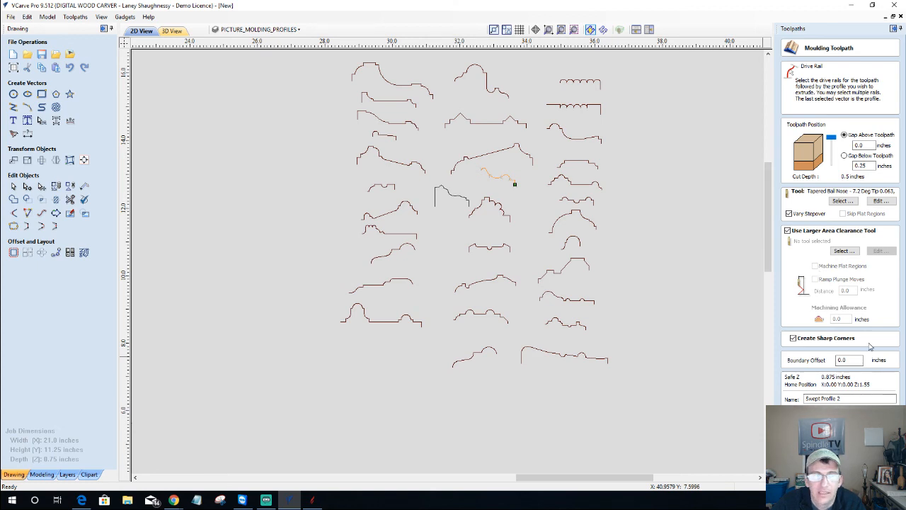
scroll(545, 283, "down", 5)
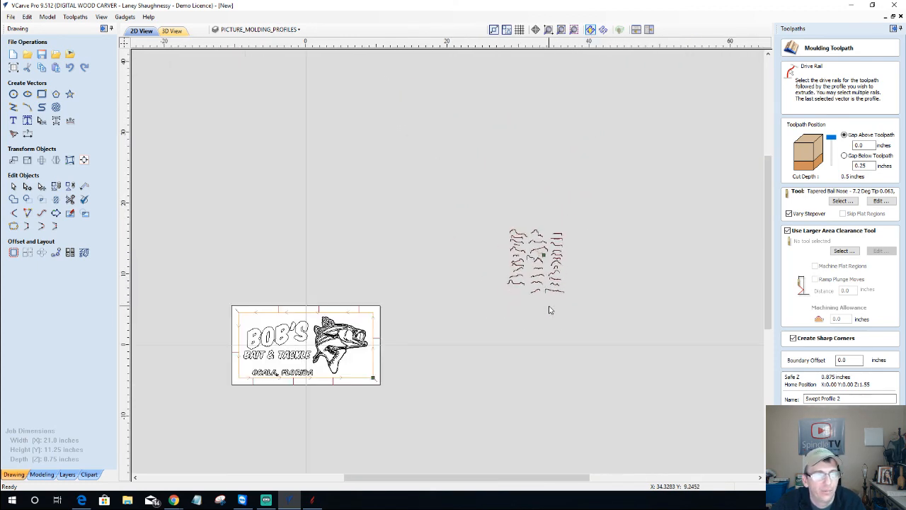
scroll(690, 394, "up", 1)
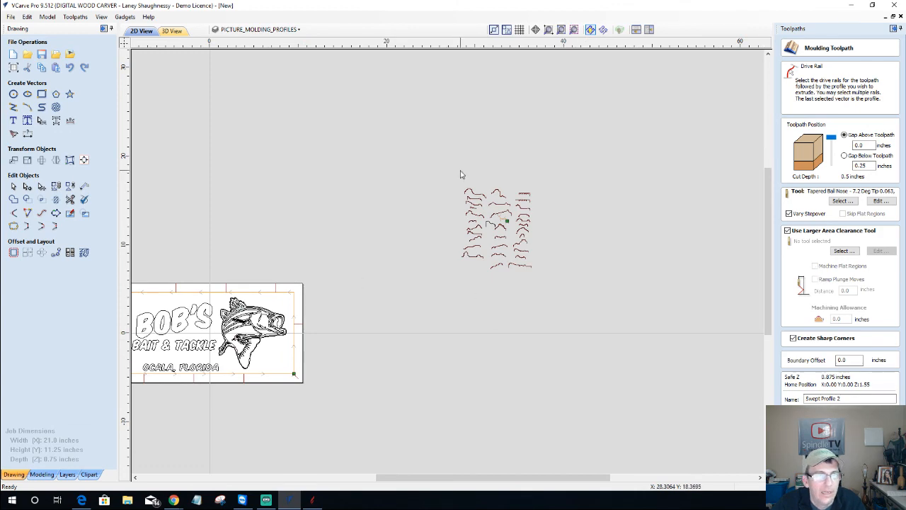
scroll(502, 220, "up", 3)
scroll(547, 283, "up", 9)
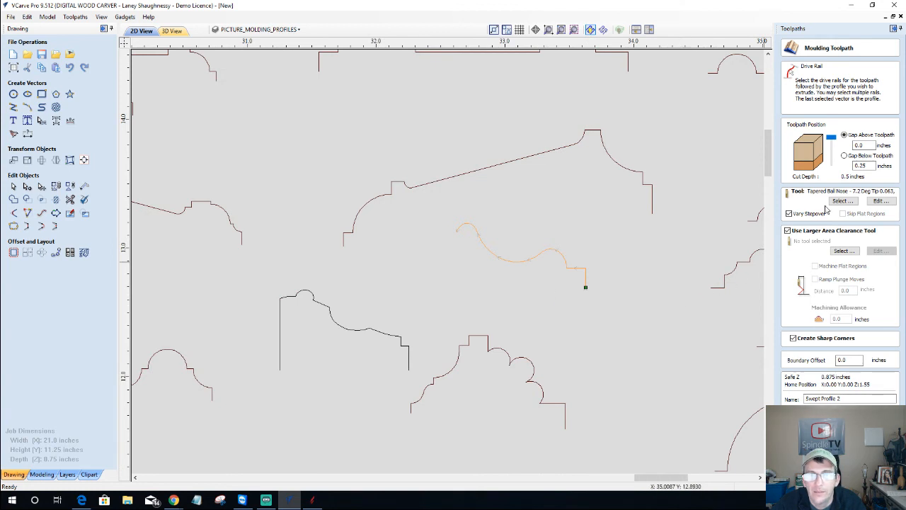
left_click(843, 250)
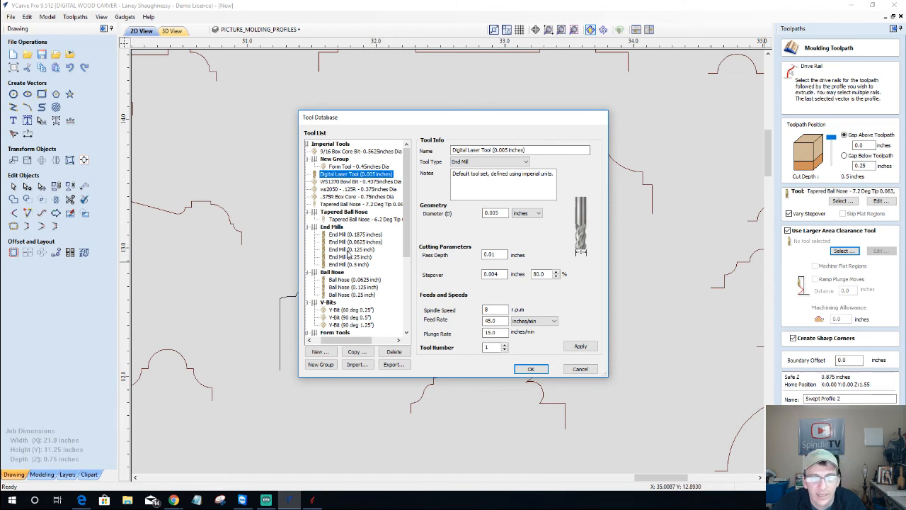
left_click(348, 250)
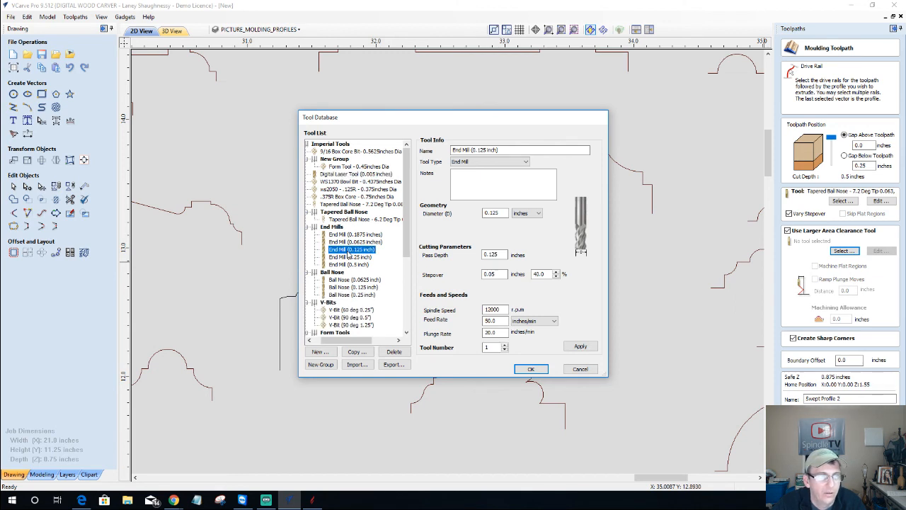
left_click(532, 369)
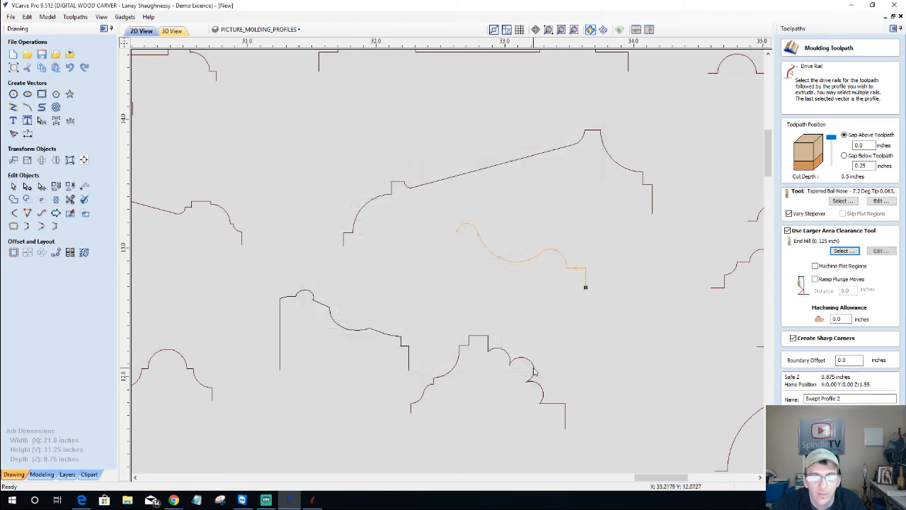
Have the end mill machine flat regions, skip them in finishing, and calculate
left_click(817, 267)
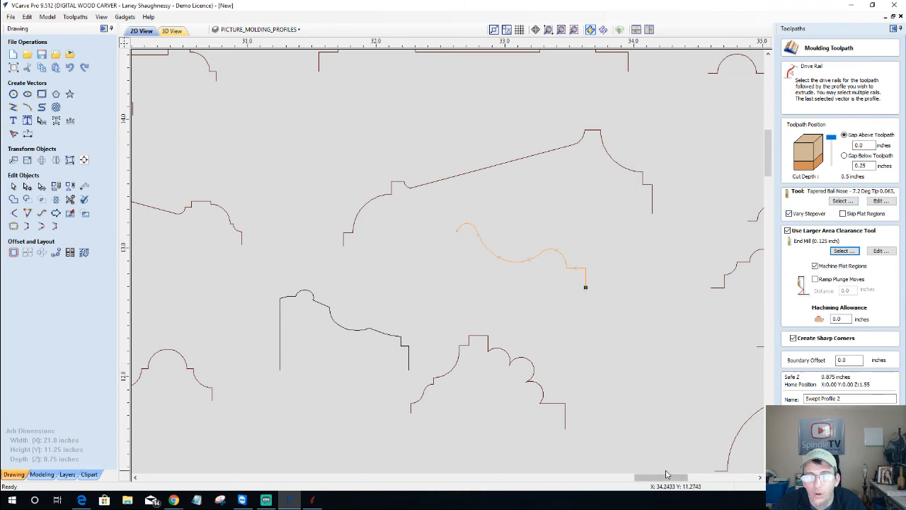
left_click_drag(683, 479, 723, 479)
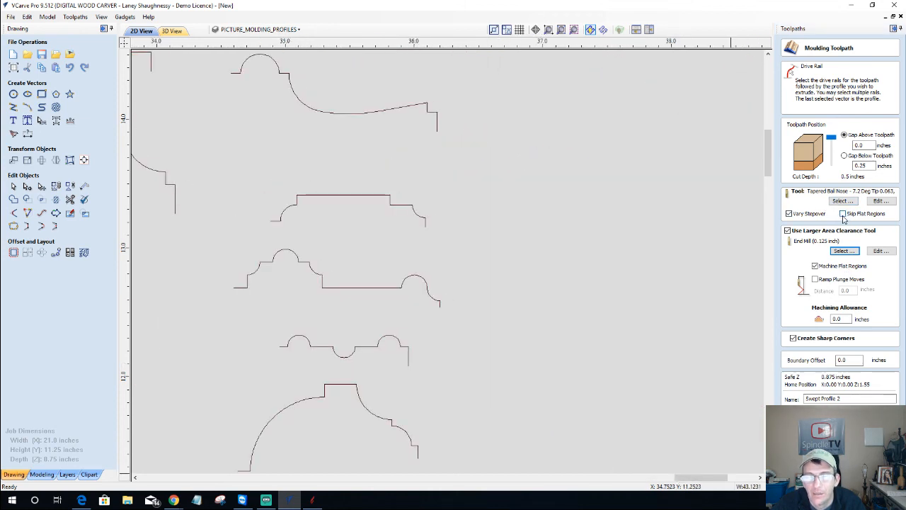
left_click(843, 214)
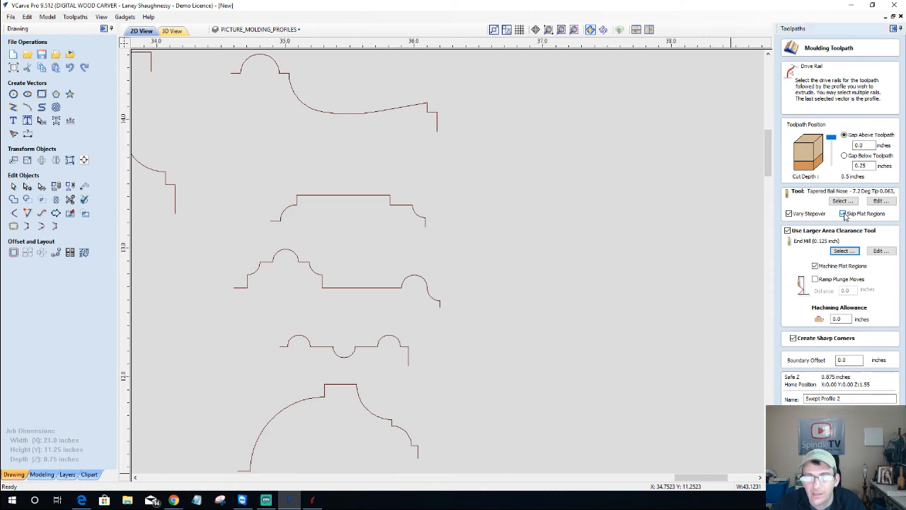
left_click(842, 251)
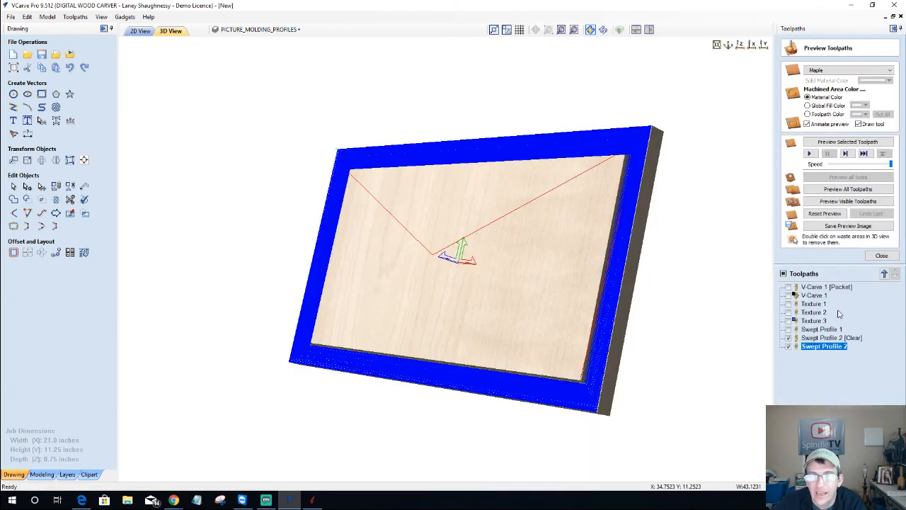
Change Swept Profile 2's finishing tool to the 0.25 inch ball nose and recalculate
double_click(824, 346)
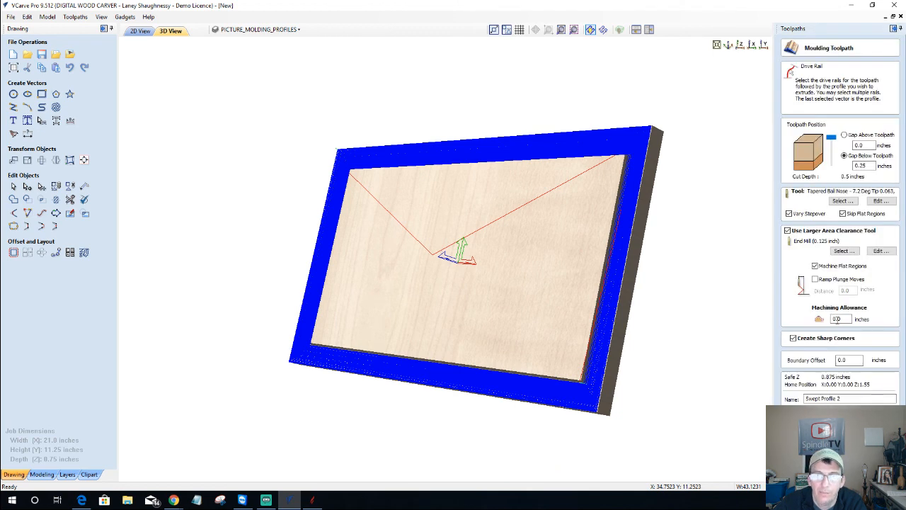
left_click(841, 202)
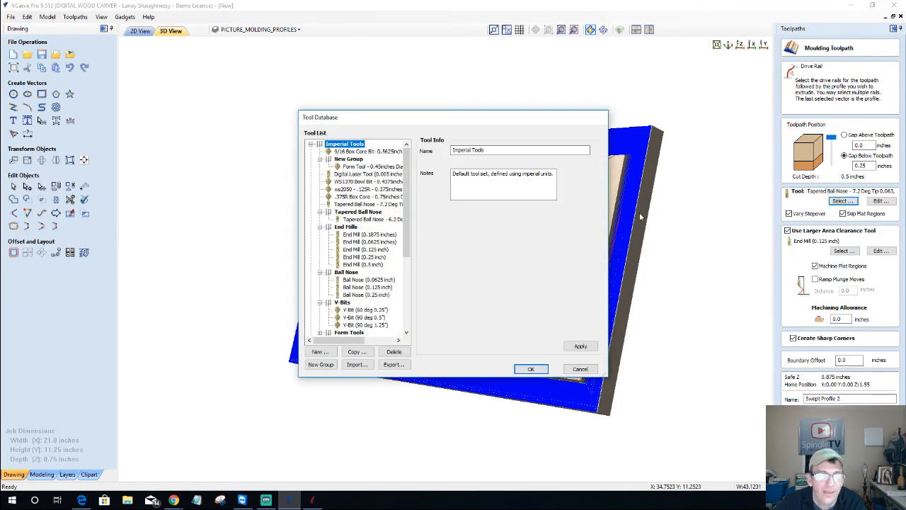
left_click(368, 294)
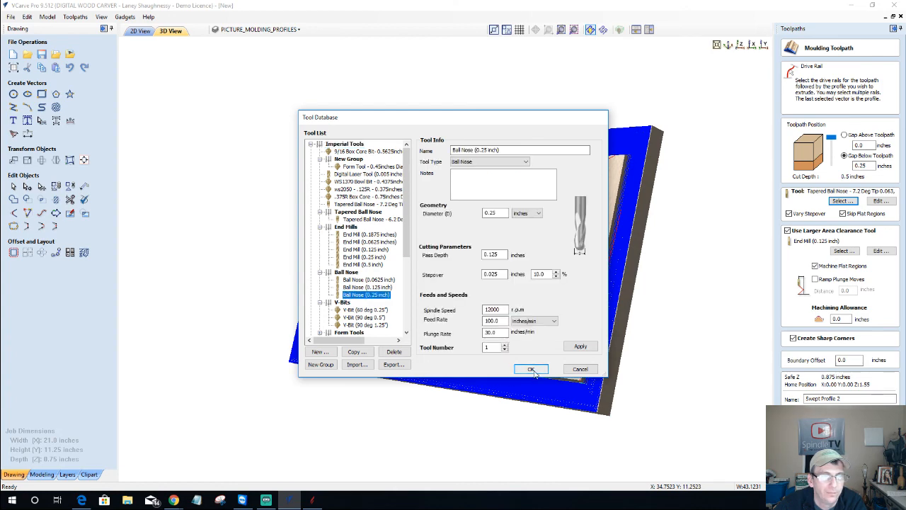
left_click(531, 369)
left_click(822, 414)
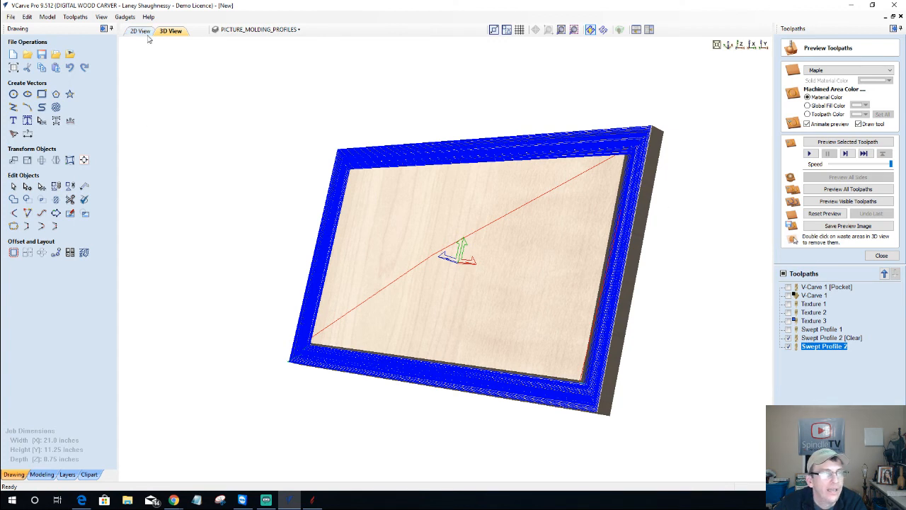
Reset the preview and, in 2D View, reverse the molding drive rail's direction
left_click(832, 214)
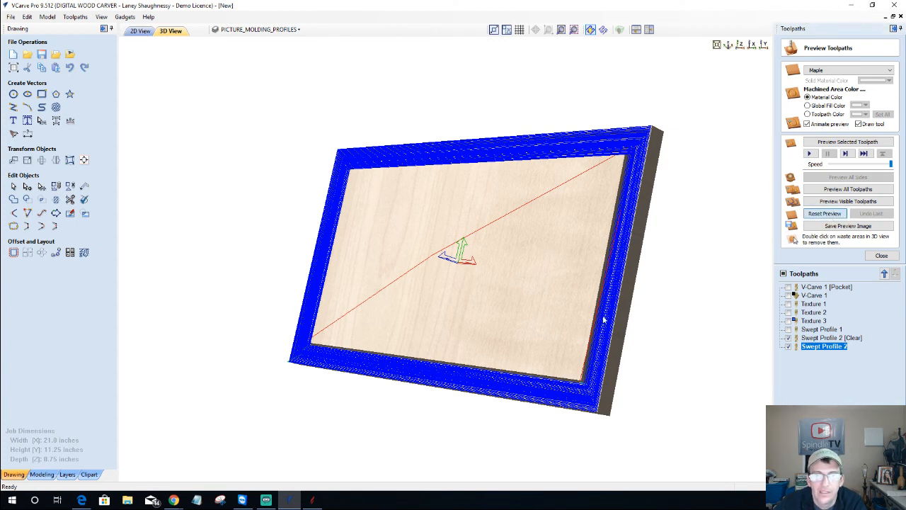
left_click(139, 31)
scroll(552, 456, "down", 6)
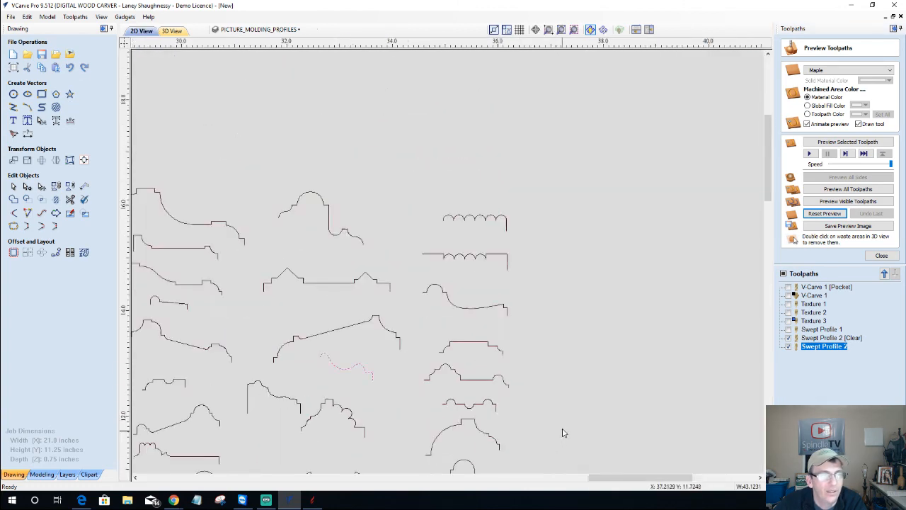
scroll(383, 397, "up", 3)
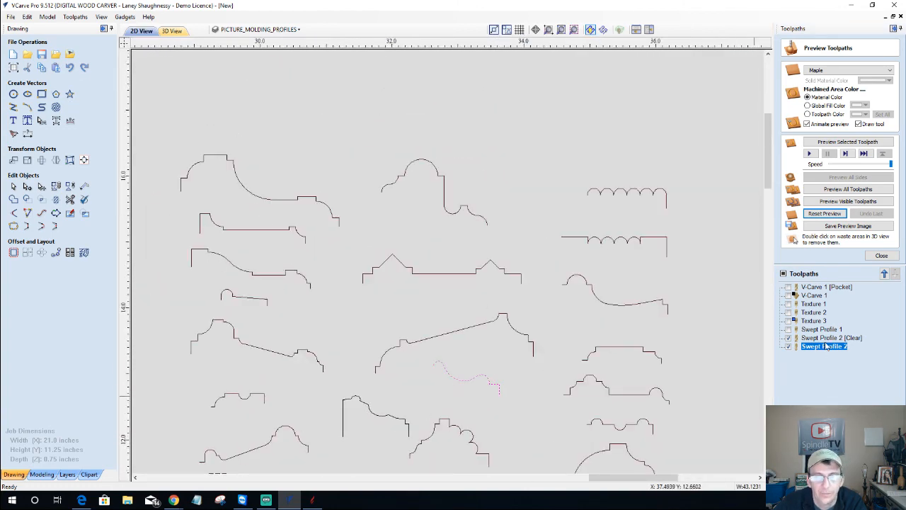
double_click(825, 346)
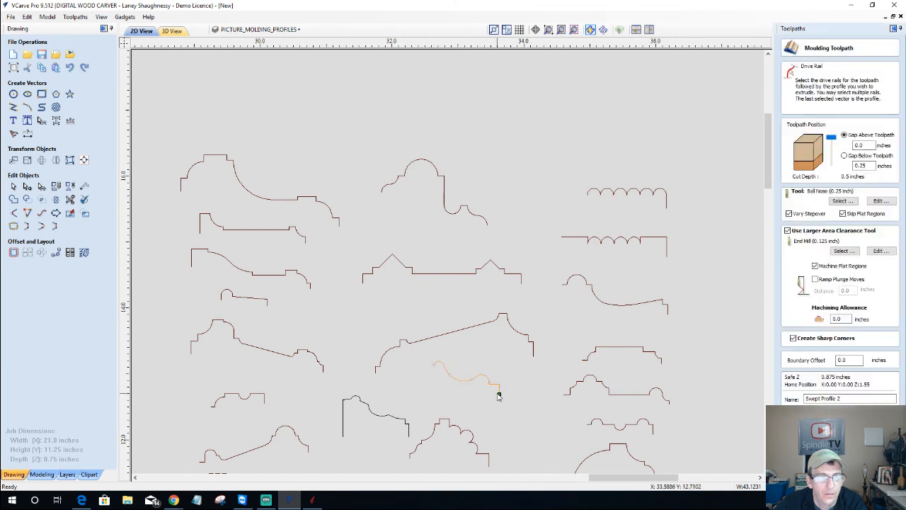
right_click(499, 397)
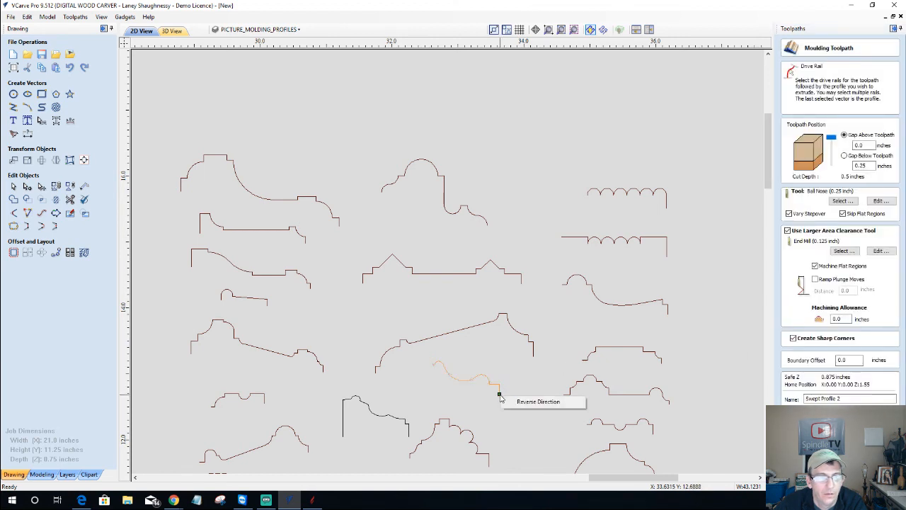
left_click(528, 402)
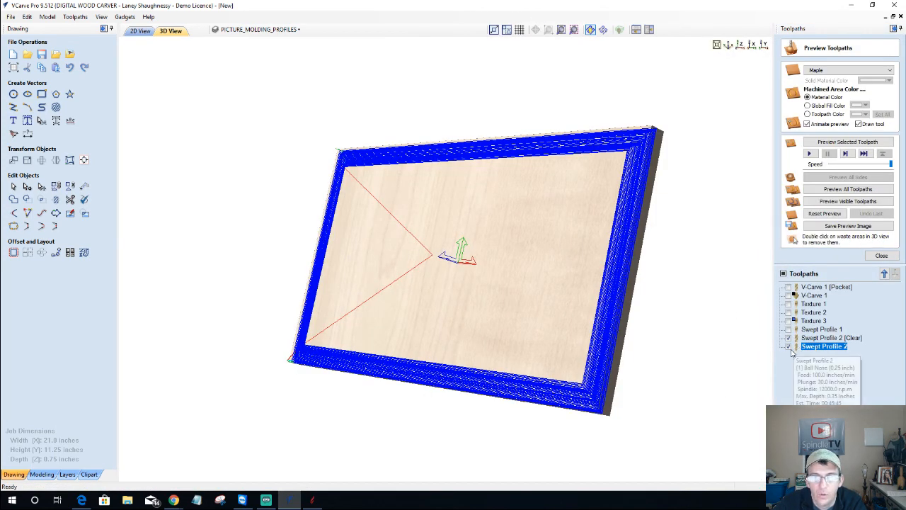
Simulate only the Swept Profile 2 [Clear] pass and orbit to inspect the stepped border rebates
left_click(788, 338)
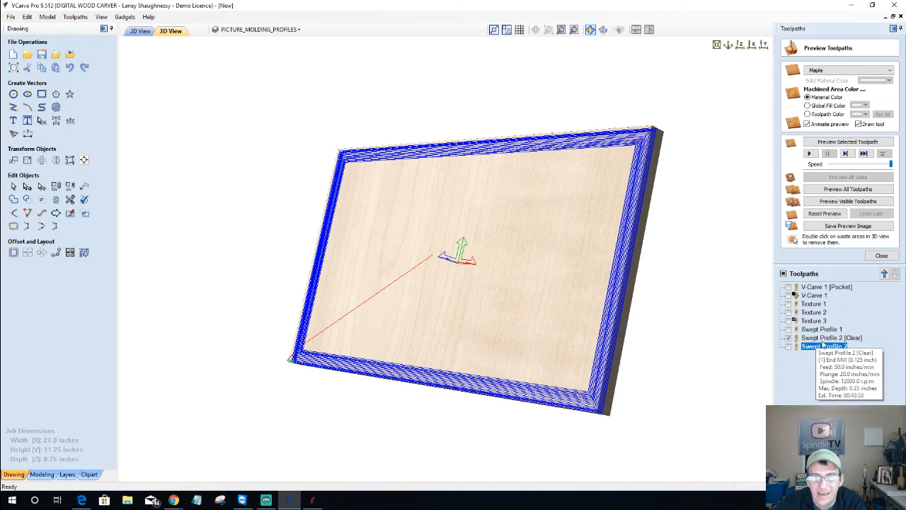
left_click(819, 338)
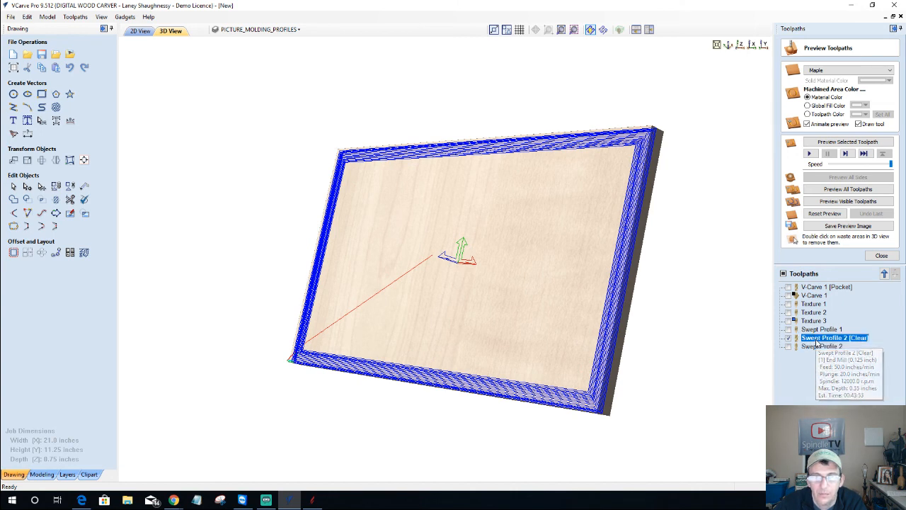
left_click(851, 145)
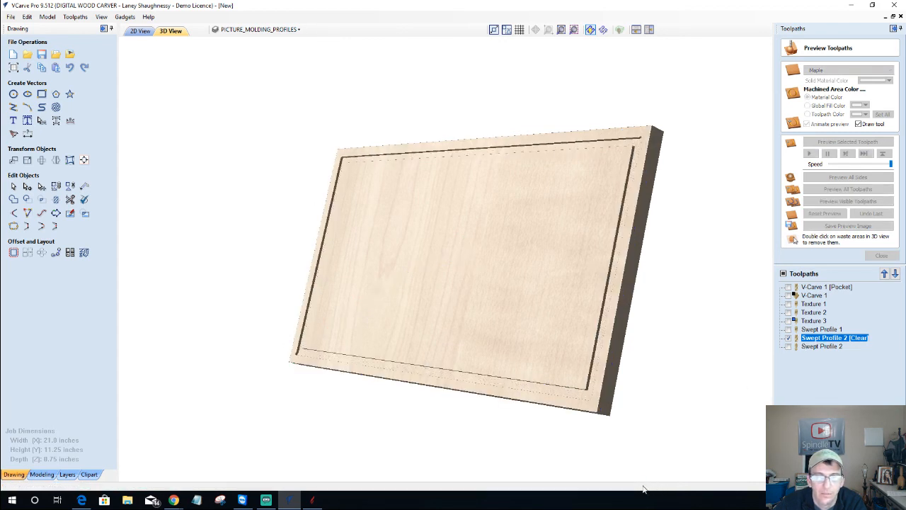
double_click(814, 339)
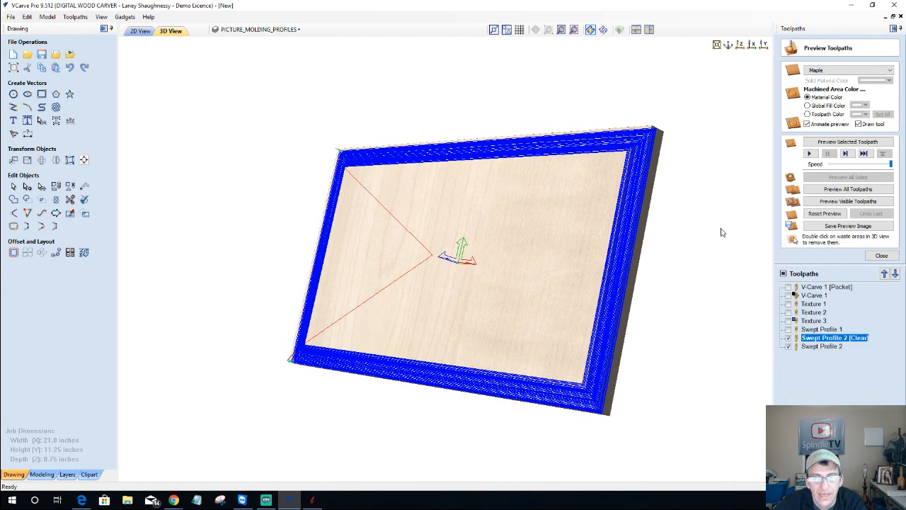
left_click(788, 346)
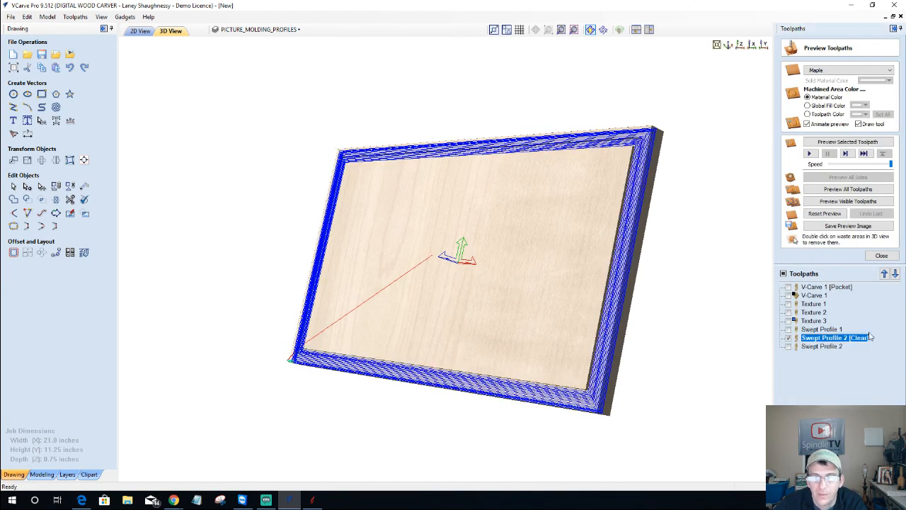
left_click(836, 143)
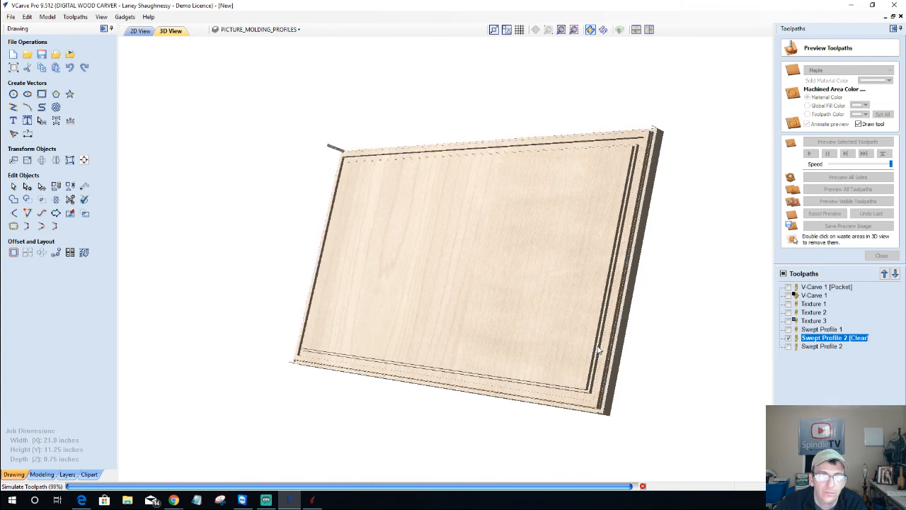
left_click_drag(552, 308, 618, 389)
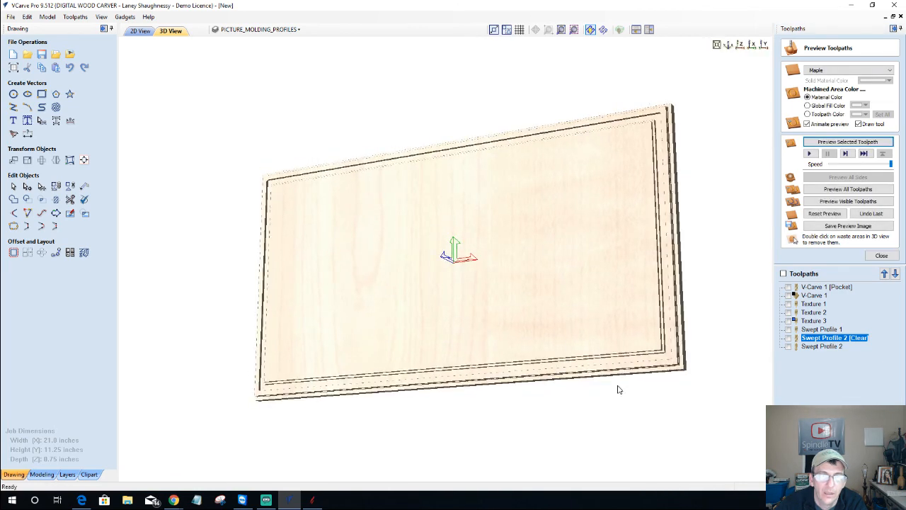
scroll(618, 389, "up", 5)
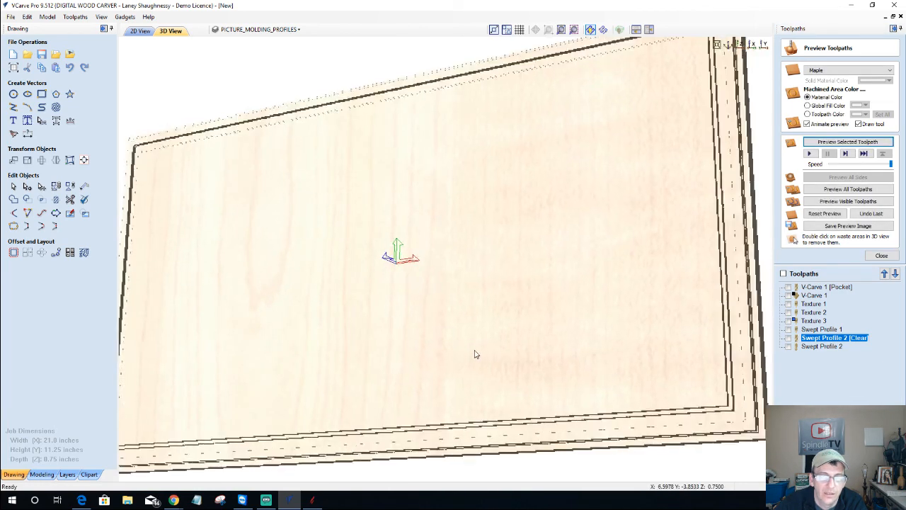
left_click_drag(475, 354, 529, 360)
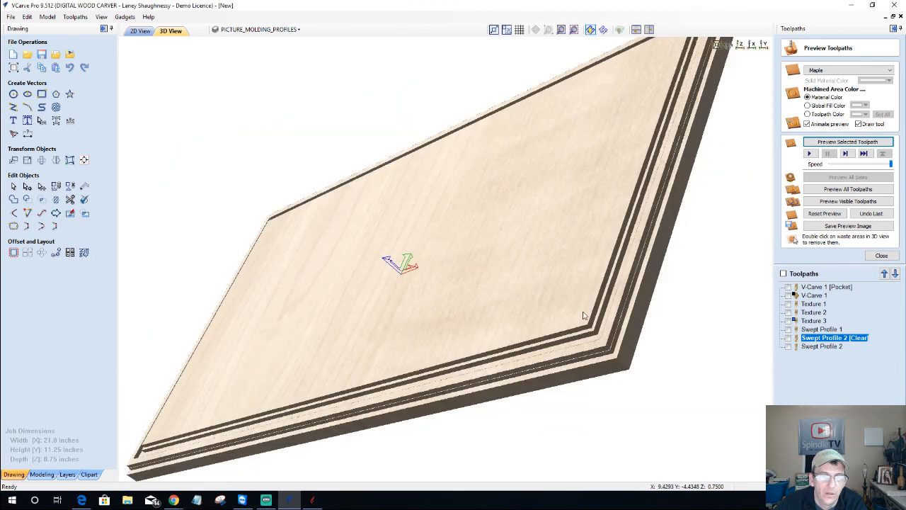
left_click_drag(615, 356, 633, 337)
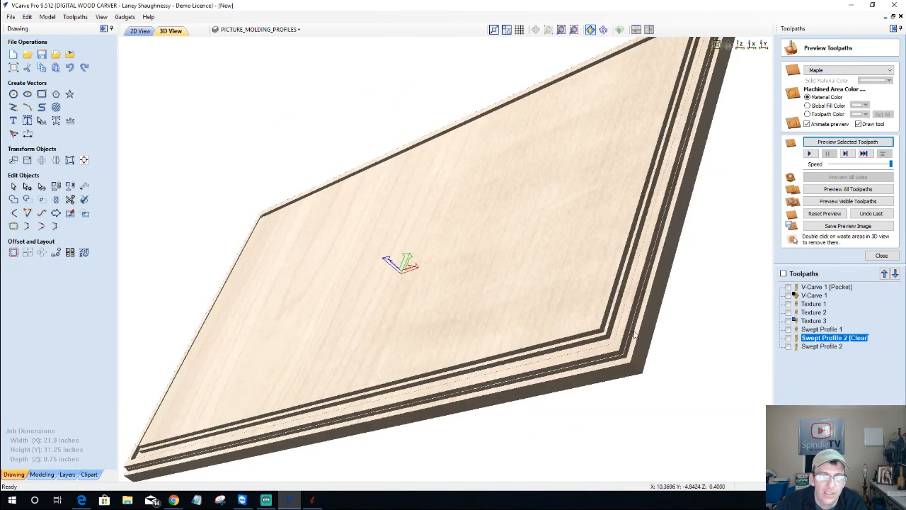
Preview the Swept Profile 2 finishing pass and orbit to inspect the rounded molded frame
left_click(823, 346)
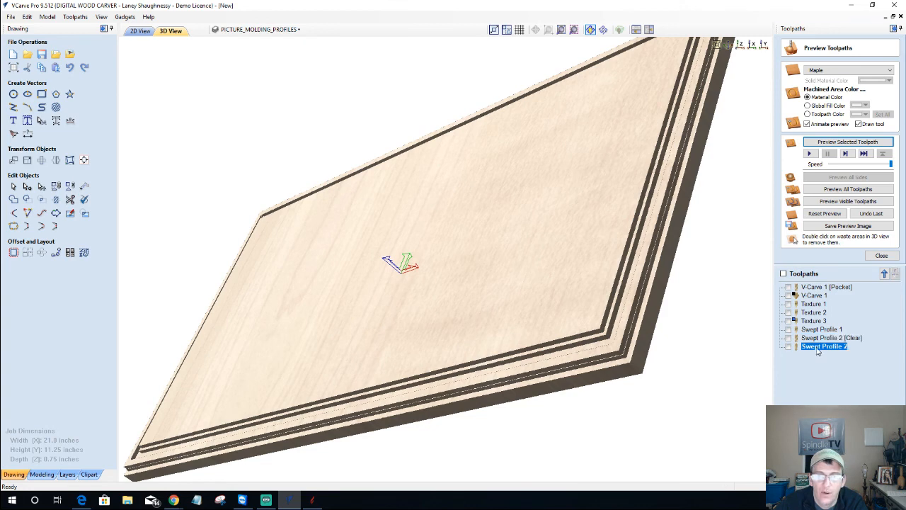
left_click(835, 142)
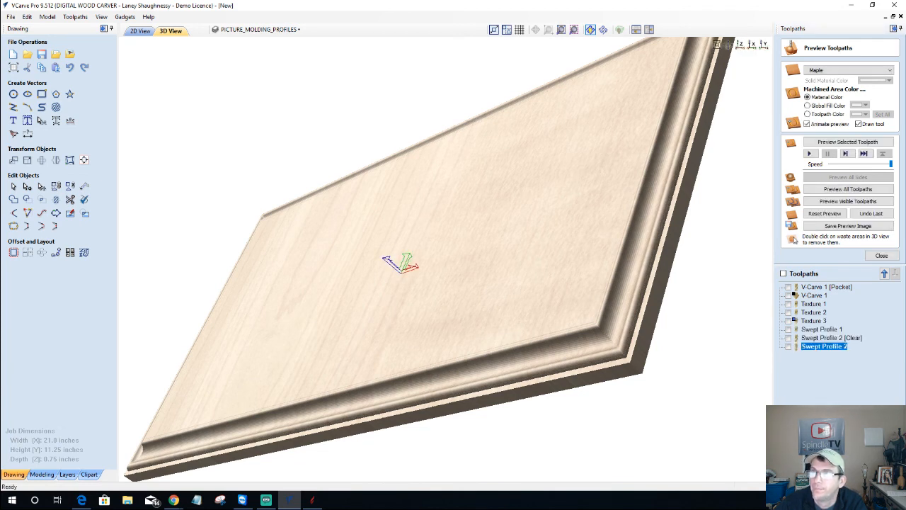
left_click_drag(555, 282, 664, 291)
scroll(664, 295, "down", 3)
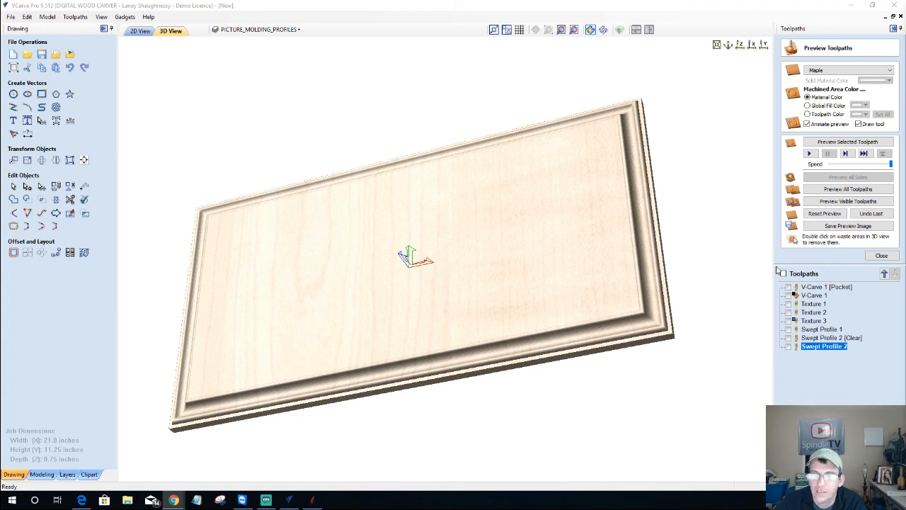
scroll(693, 307, "down", 2)
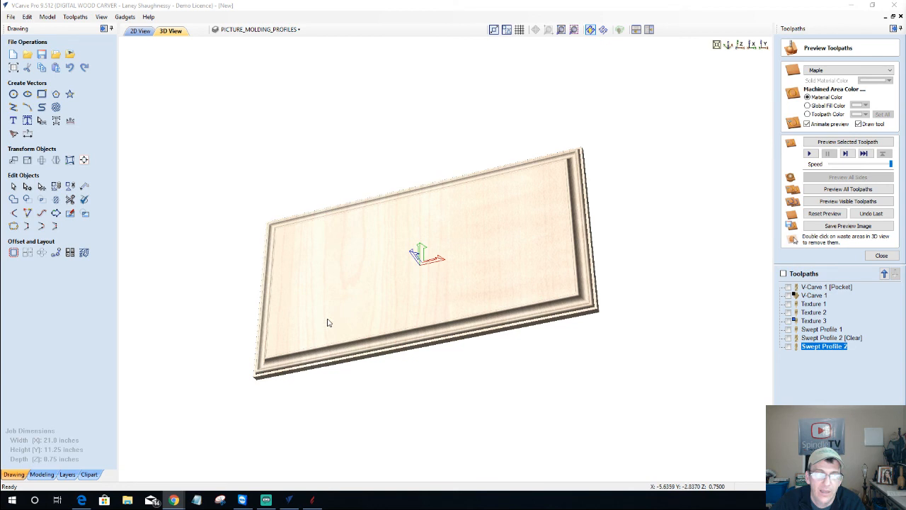
left_click_drag(327, 323, 274, 236)
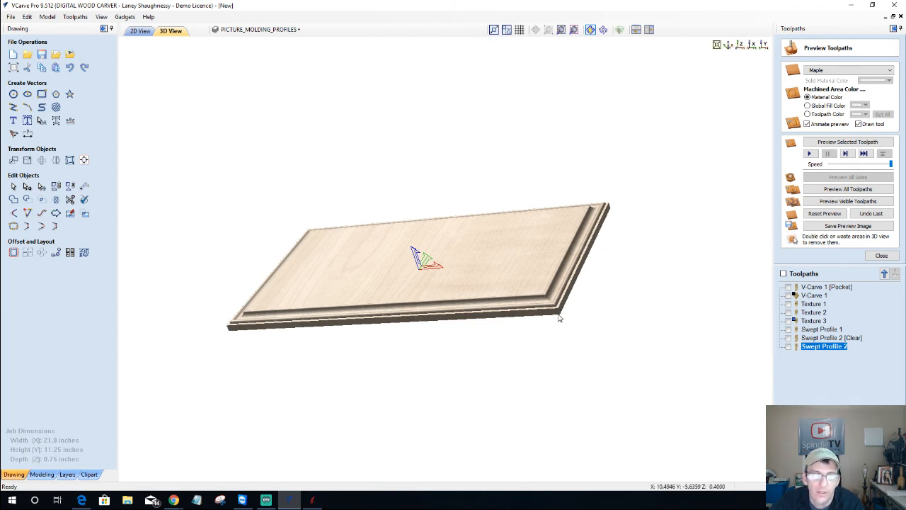
left_click_drag(558, 318, 557, 330)
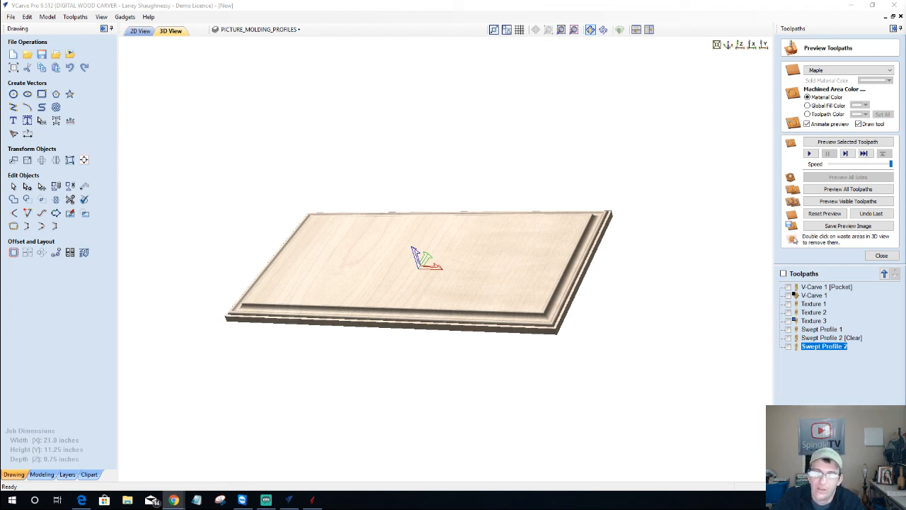
left_click_drag(471, 323, 521, 334)
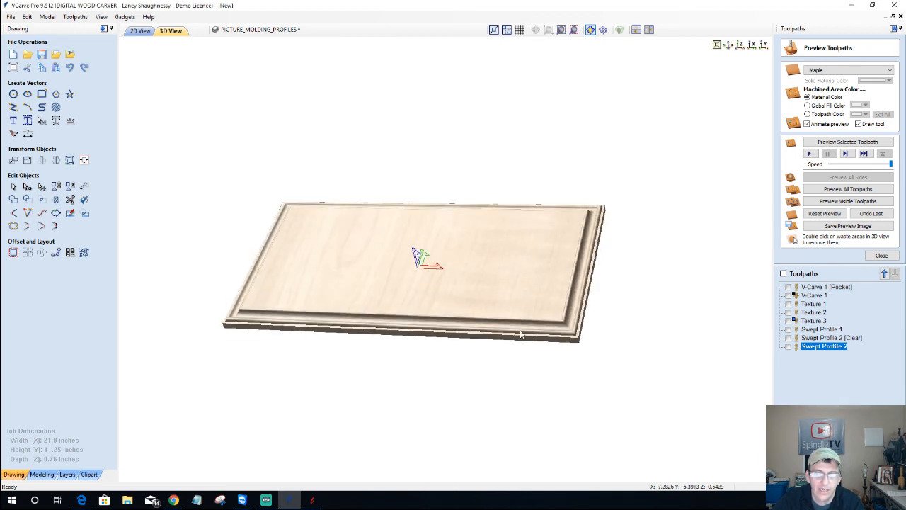
Reset to flat stock and simulate V-Carve 1 [Pocket], V-Carve 1 and Swept Profile 1 together
left_click(824, 213)
left_click(789, 288)
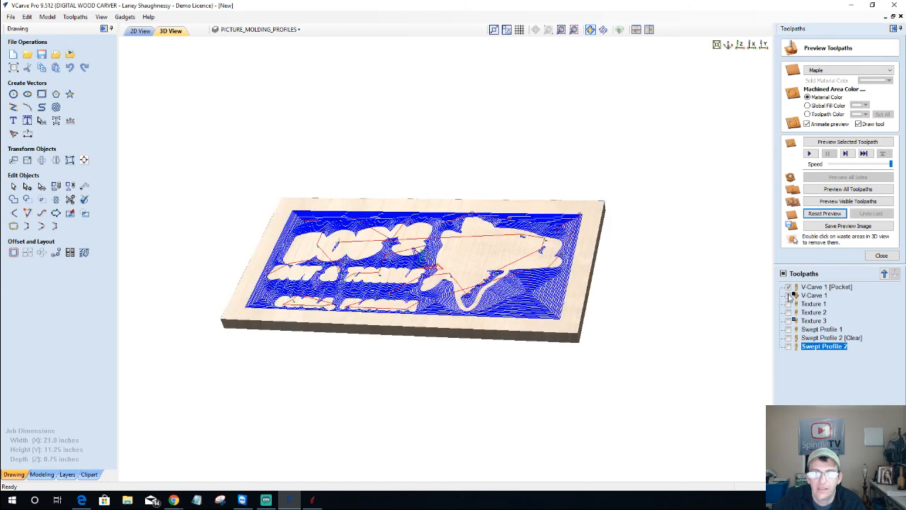
left_click(789, 295)
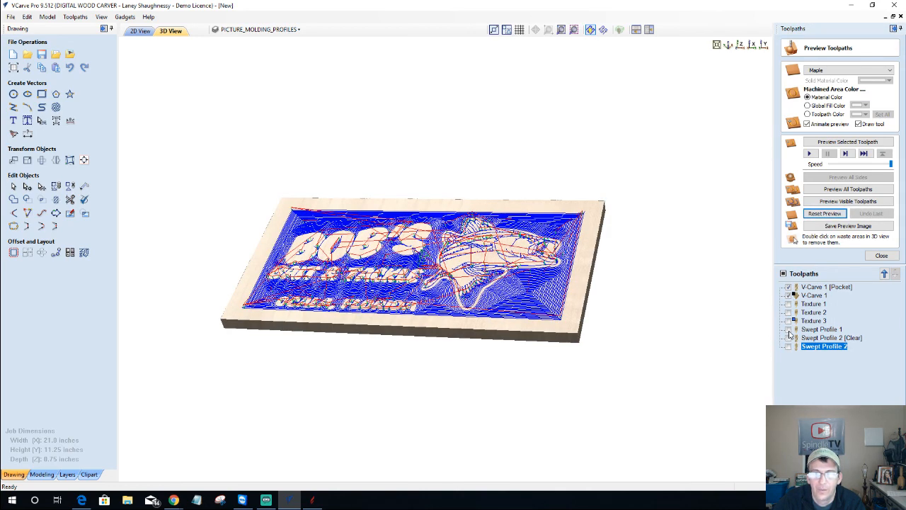
left_click(789, 329)
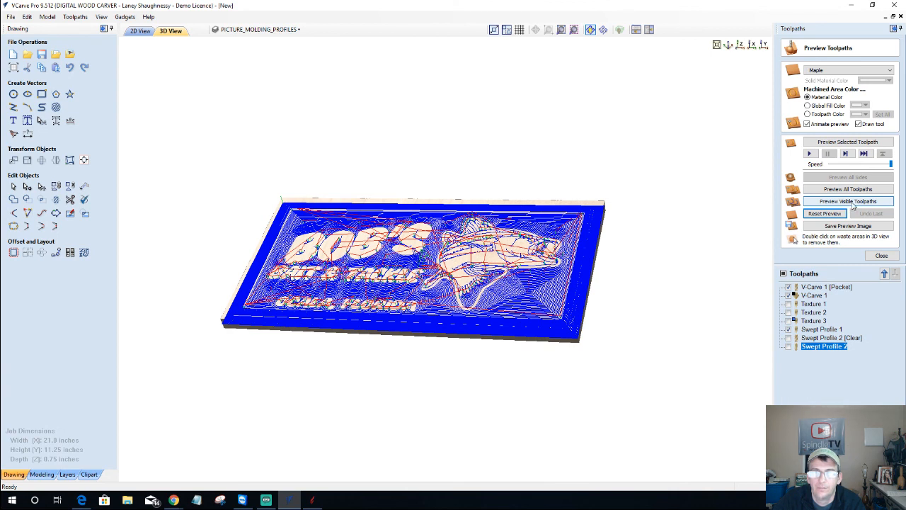
left_click(853, 202)
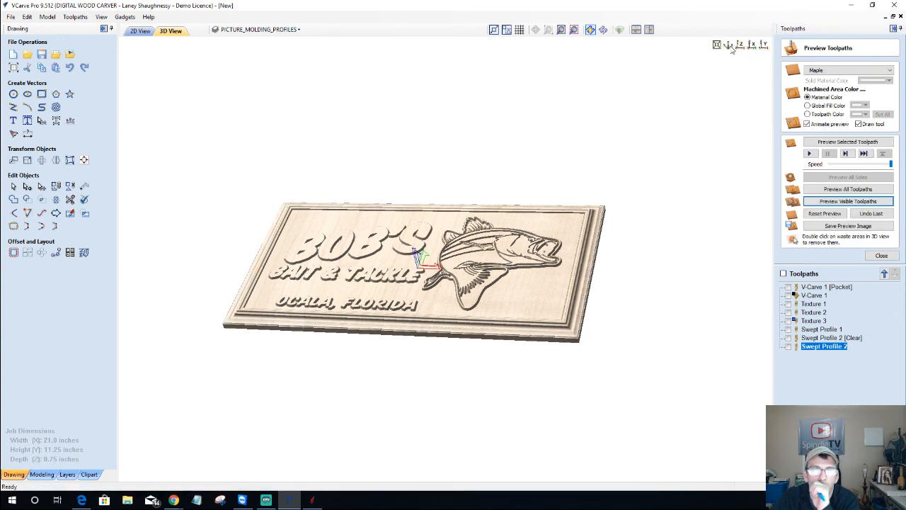
Show Swept Profile 2 on the tilted sign, start its simulation, then stop it
left_click(740, 46)
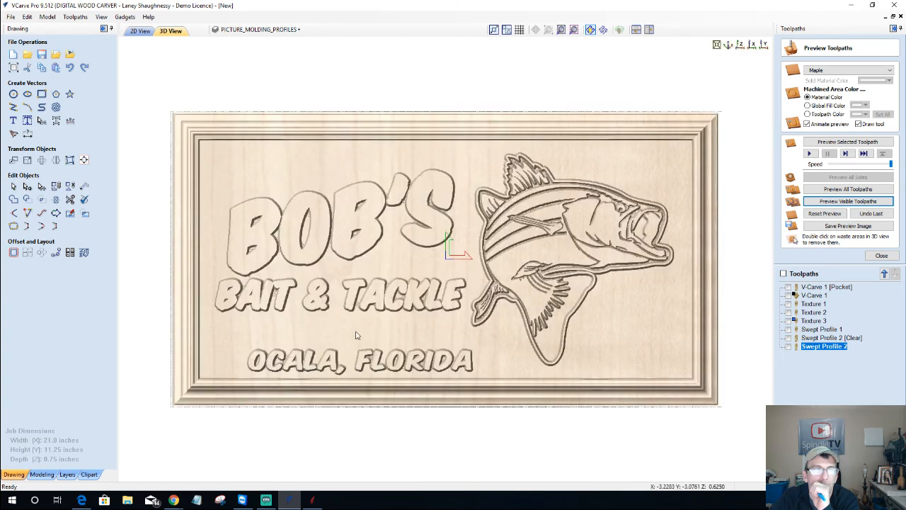
left_click_drag(355, 333, 337, 281)
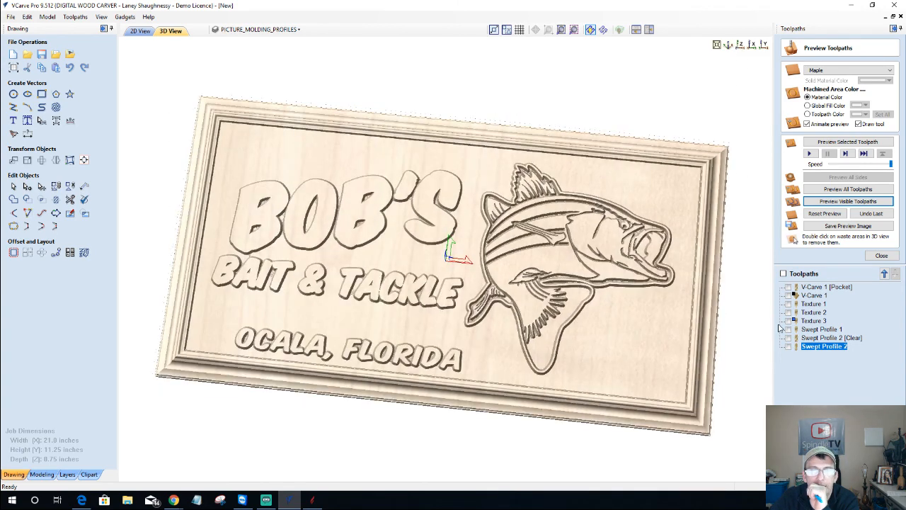
left_click(788, 321)
left_click(831, 144)
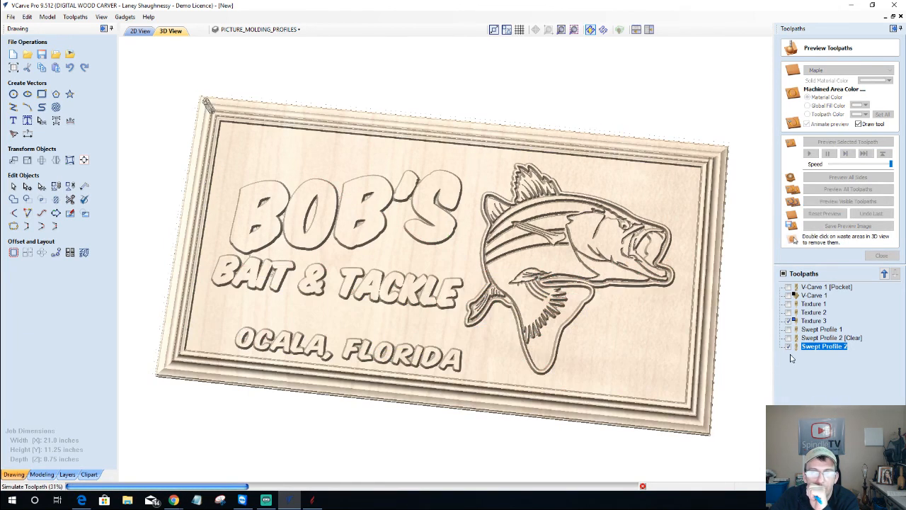
left_click(642, 487)
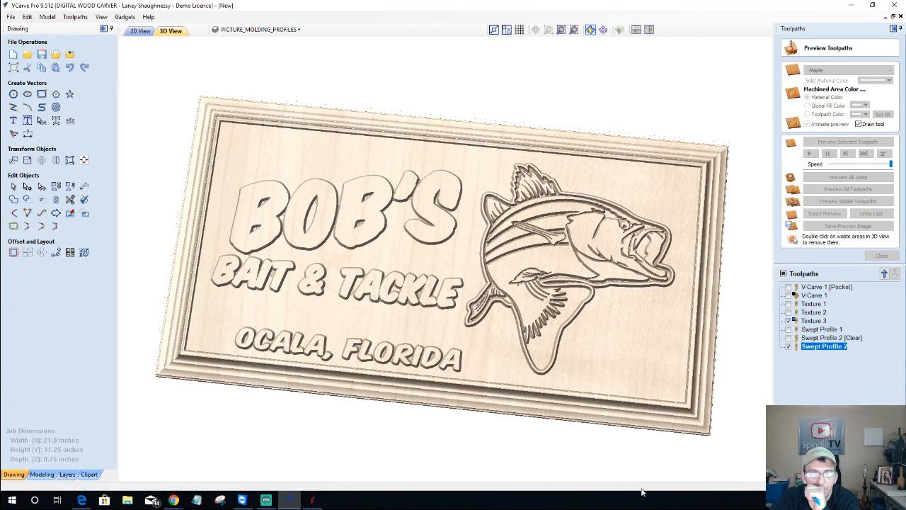
Show only the Texture 3 water texture toolpath, start its simulation and select it
left_click(788, 315)
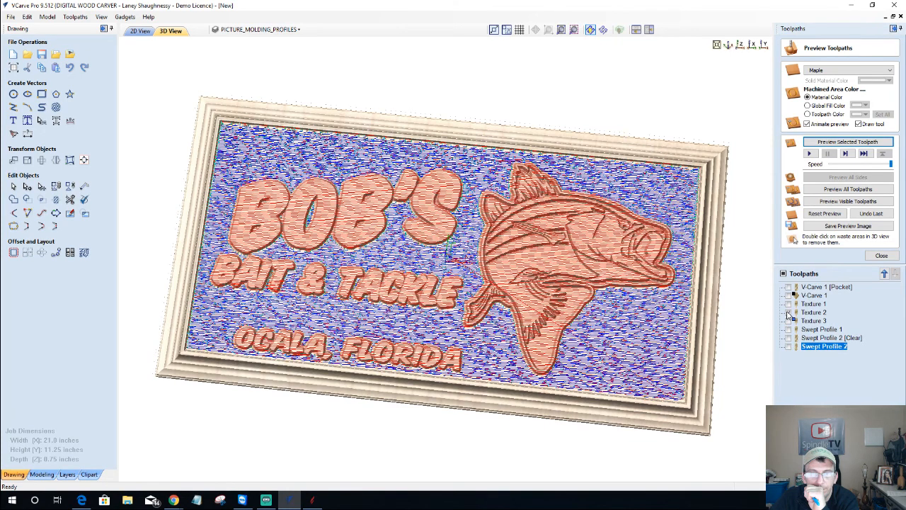
left_click(788, 314)
left_click(787, 321)
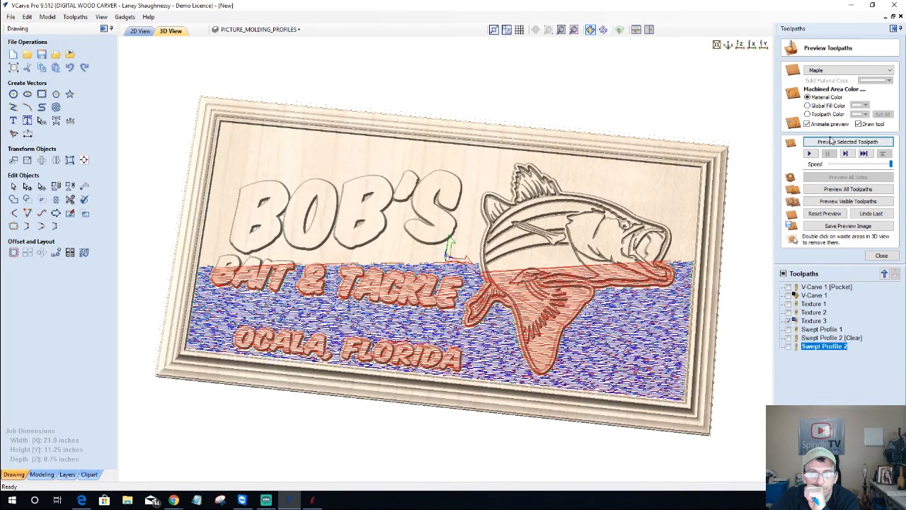
left_click(832, 141)
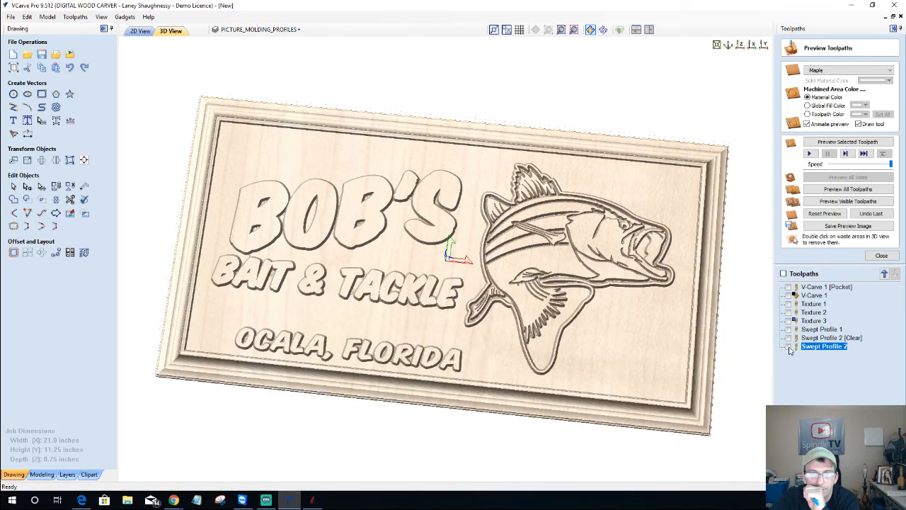
left_click(804, 322)
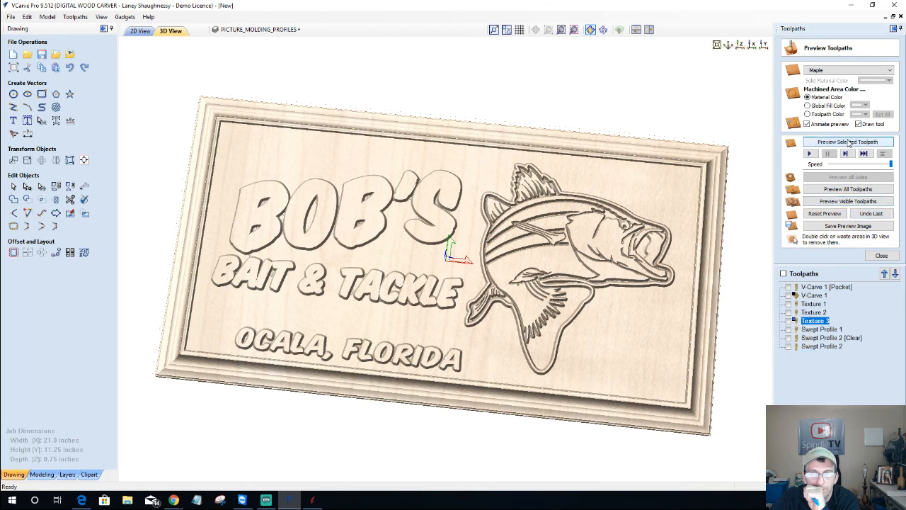
Simulate the Texture 3 water ripples, then open the Swept Profile 2 [Clear] settings
left_click(849, 142)
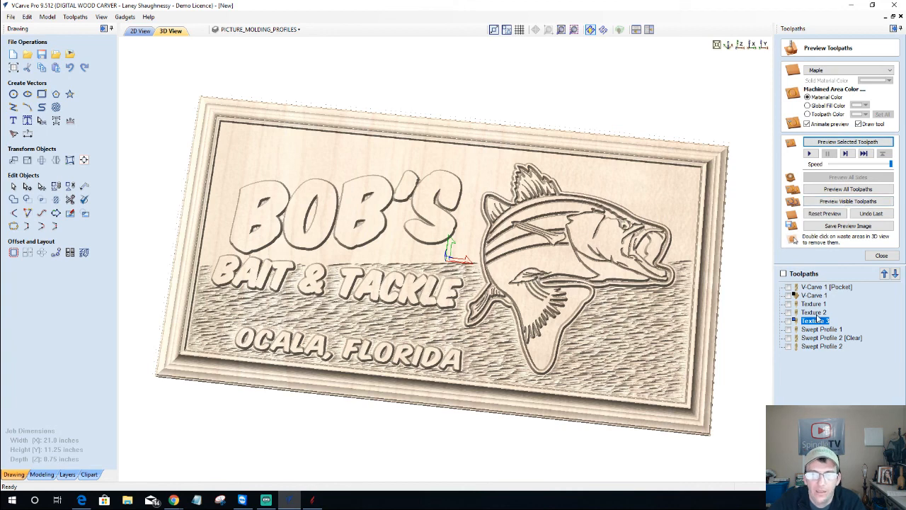
left_click(816, 338)
double_click(815, 339)
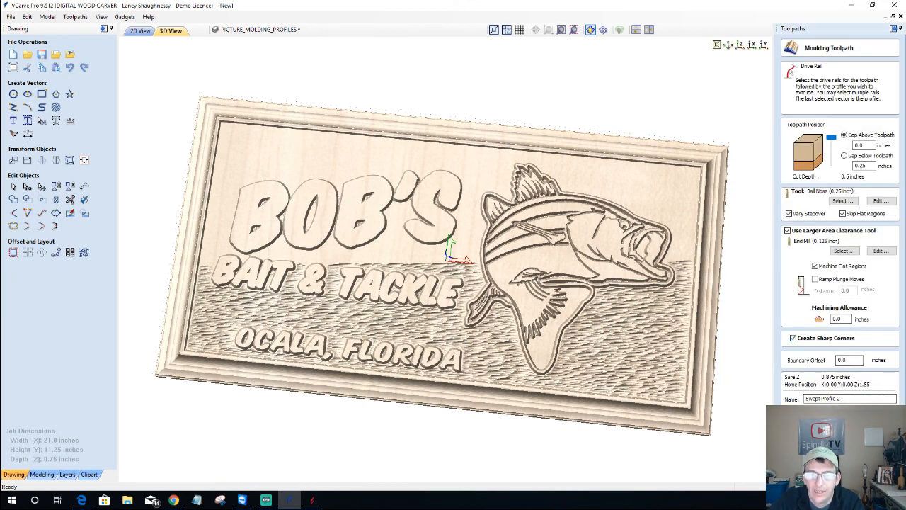
Set the Toolpaths Summary scale factor to 1.3, showing only both Swept Profile 2 toolpaths (01:15:54)
left_click(862, 418)
left_click(806, 177)
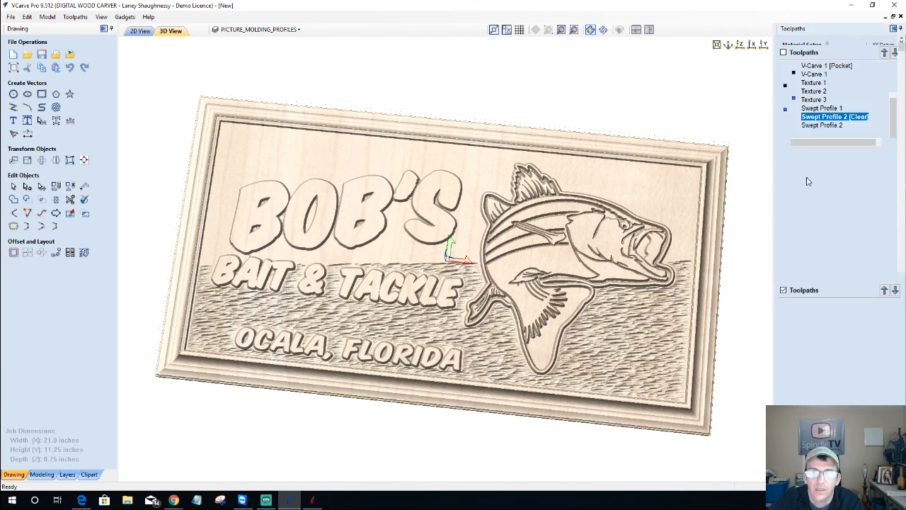
left_click_drag(834, 182, 824, 182)
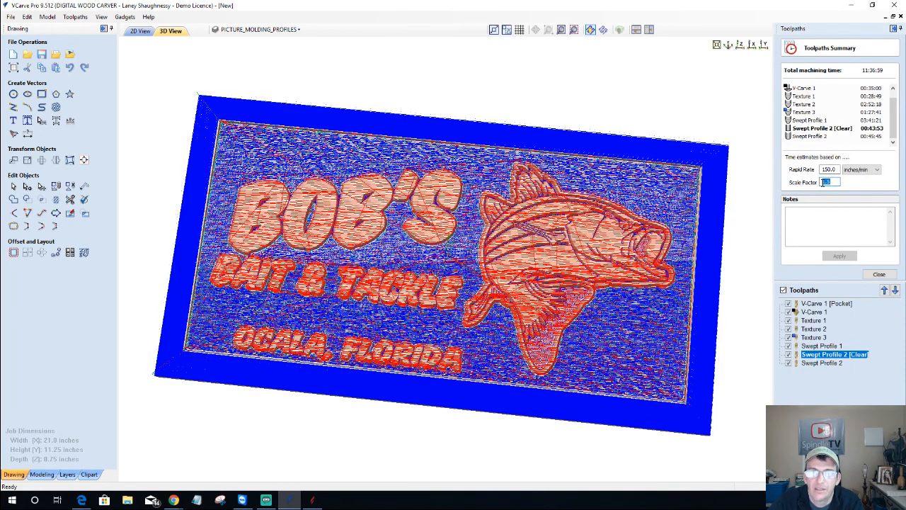
type("1.3")
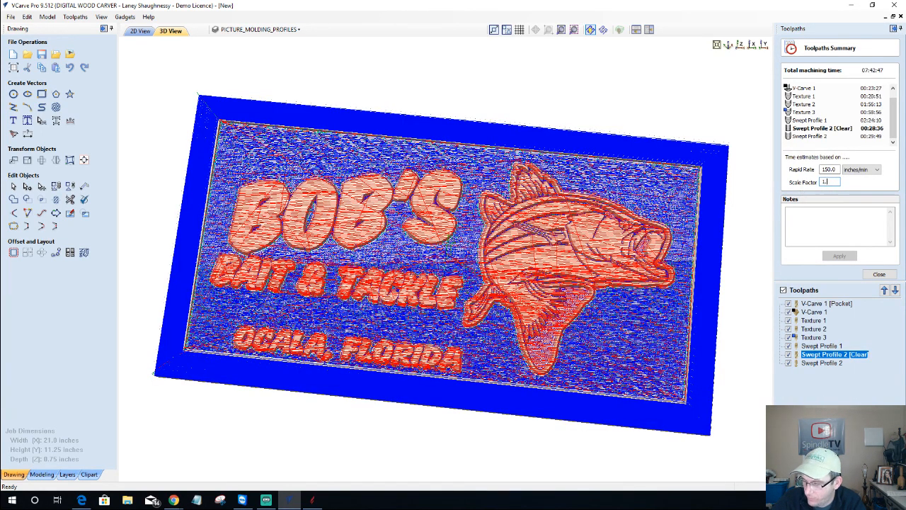
left_click(783, 290)
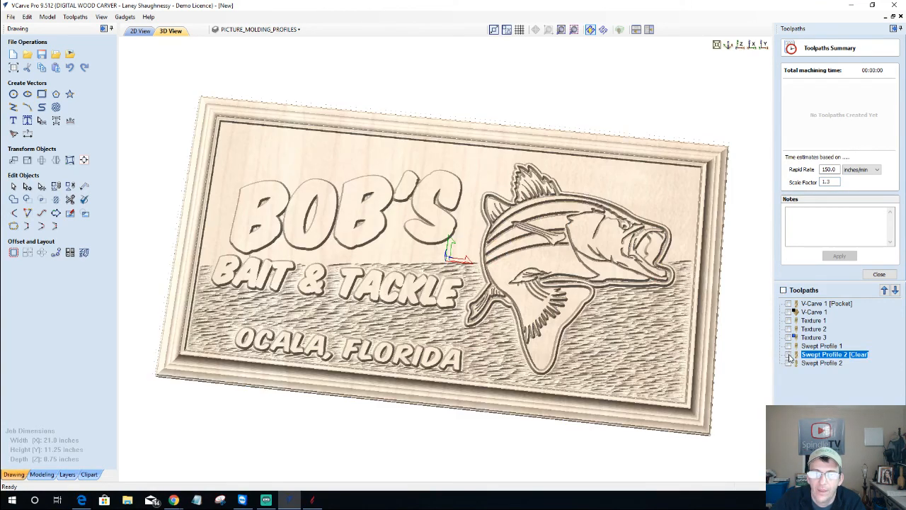
left_click(789, 354)
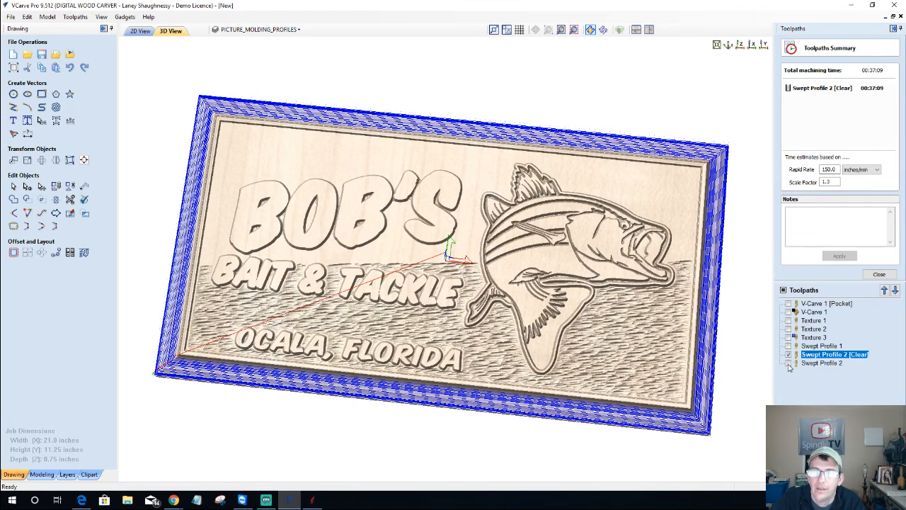
left_click(789, 363)
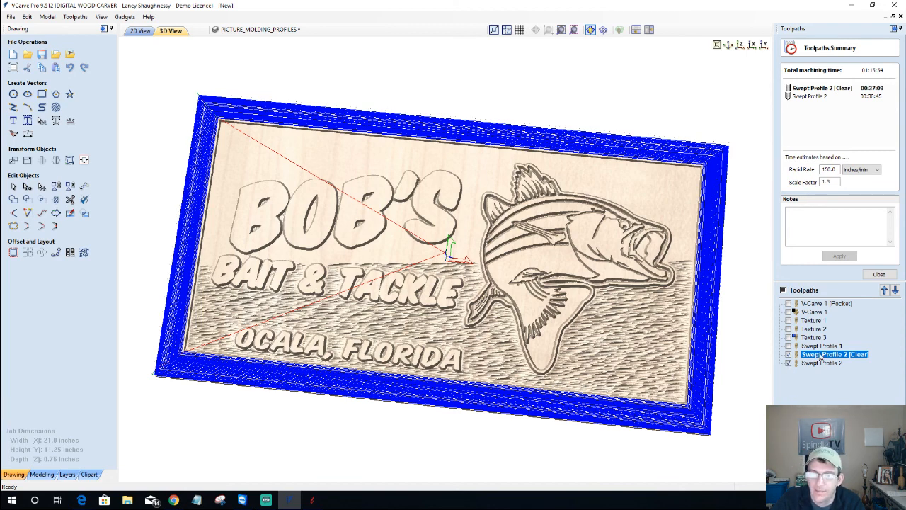
Drop Swept Profile 2's area clearance tool and switch its cutter to the 0.125 inch ball nose
double_click(817, 361)
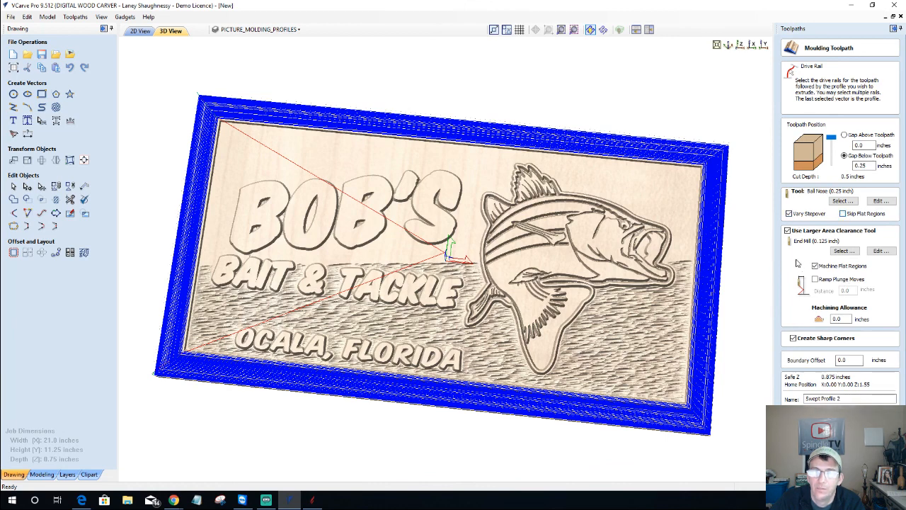
left_click(787, 231)
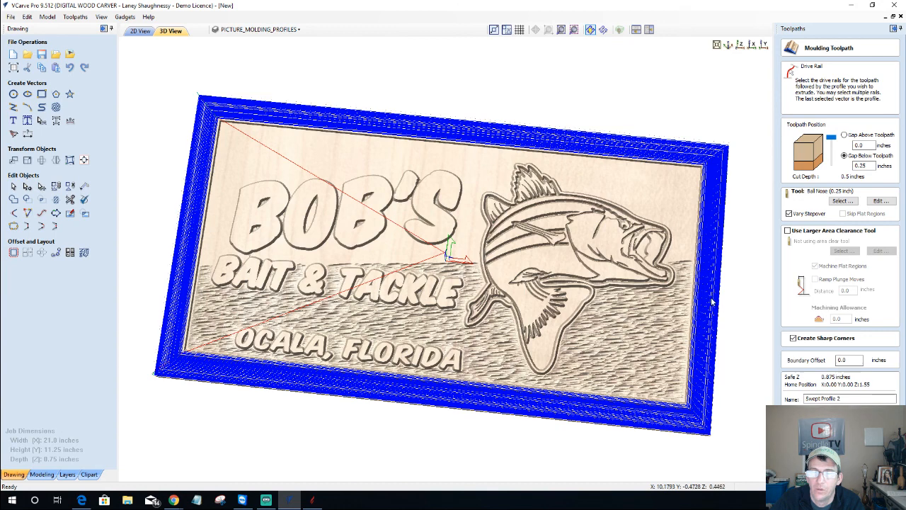
left_click(842, 202)
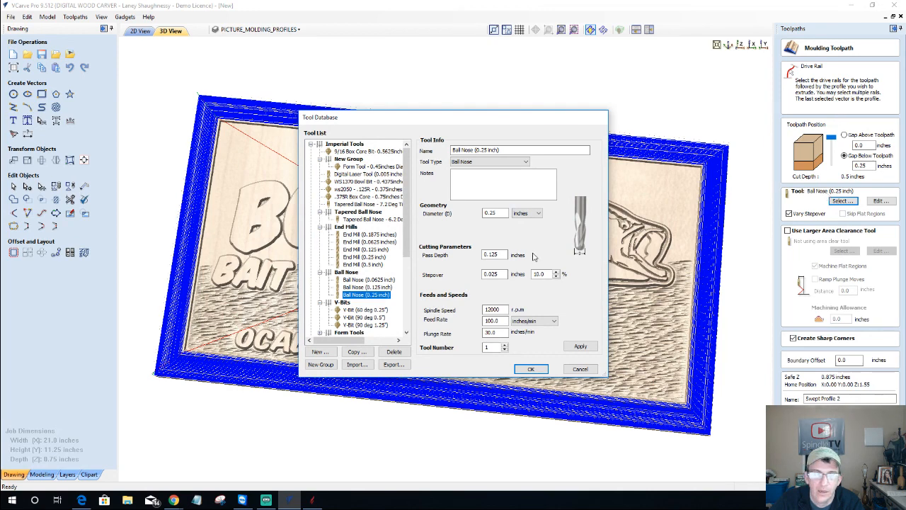
key("Up")
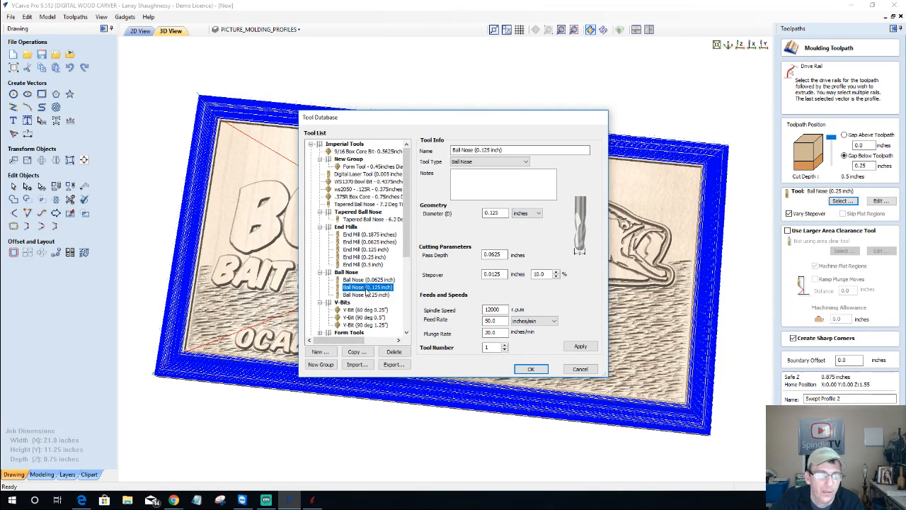
left_click(532, 369)
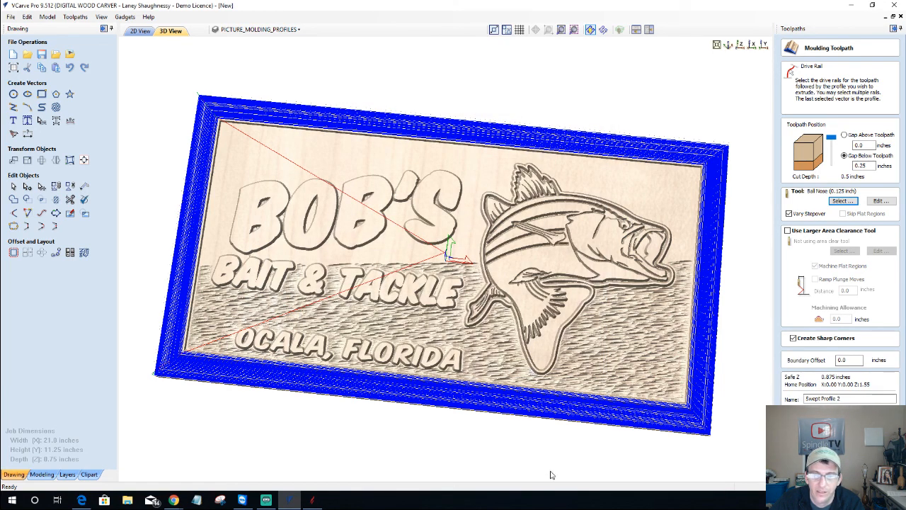
Recalculate Swept Profile 2, confirm its 02:37:36 machining time, and reopen its settings
left_click(826, 415)
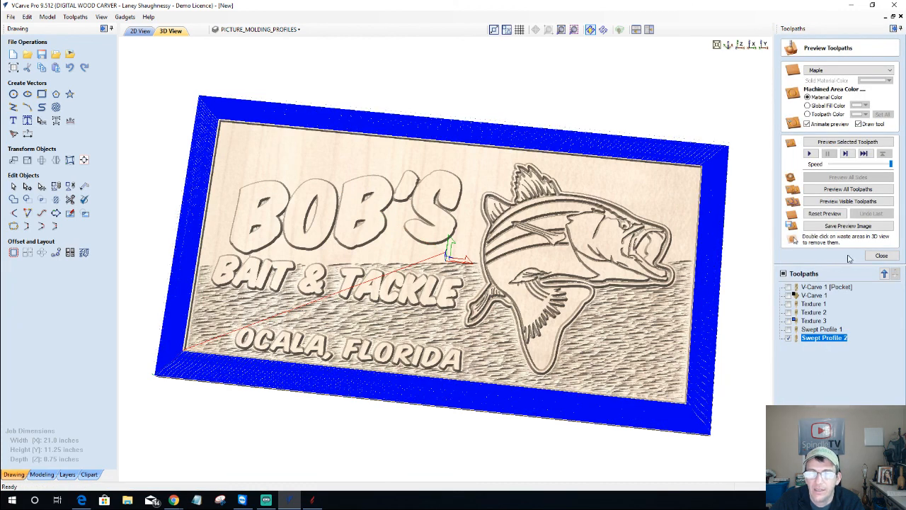
left_click(881, 255)
left_click(805, 176)
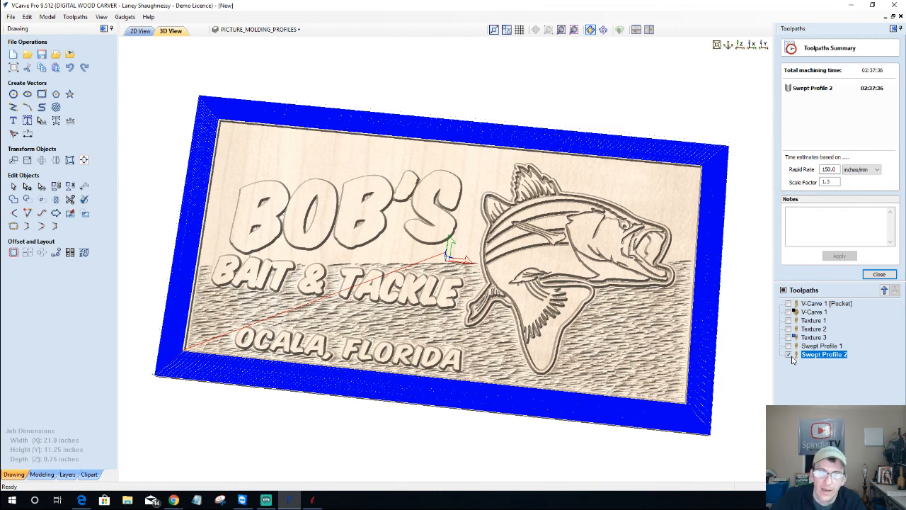
double_click(812, 356)
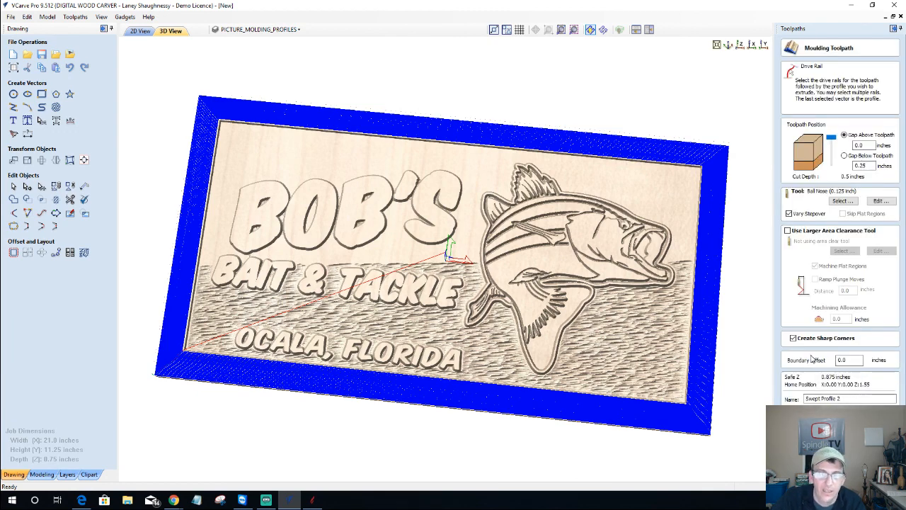
Switch Swept Profile 2 to the 0.25 inch ball nose, recalculate, and confirm its 00:38:45 machining time
left_click(842, 201)
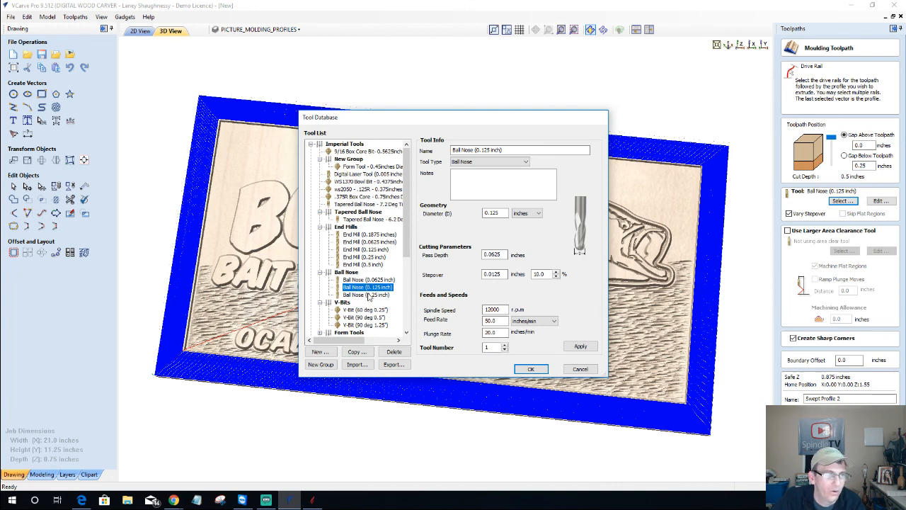
left_click(367, 294)
left_click(531, 369)
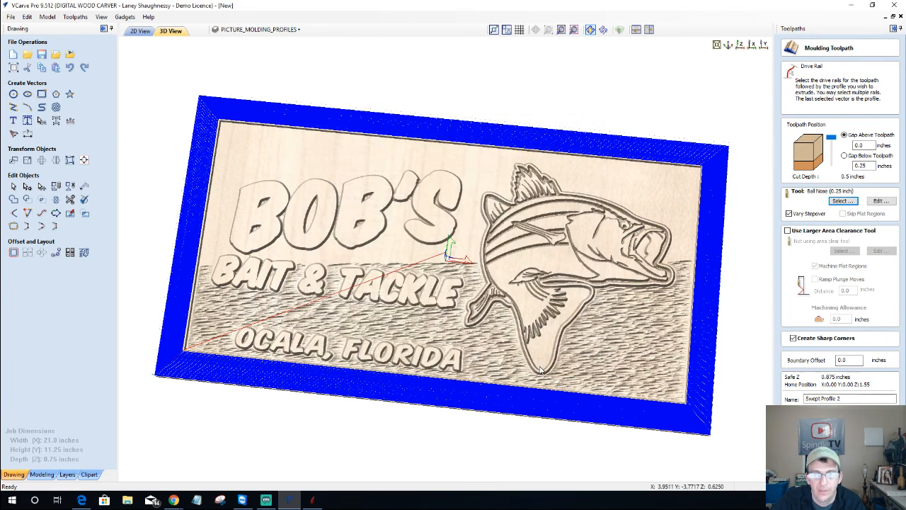
left_click(809, 416)
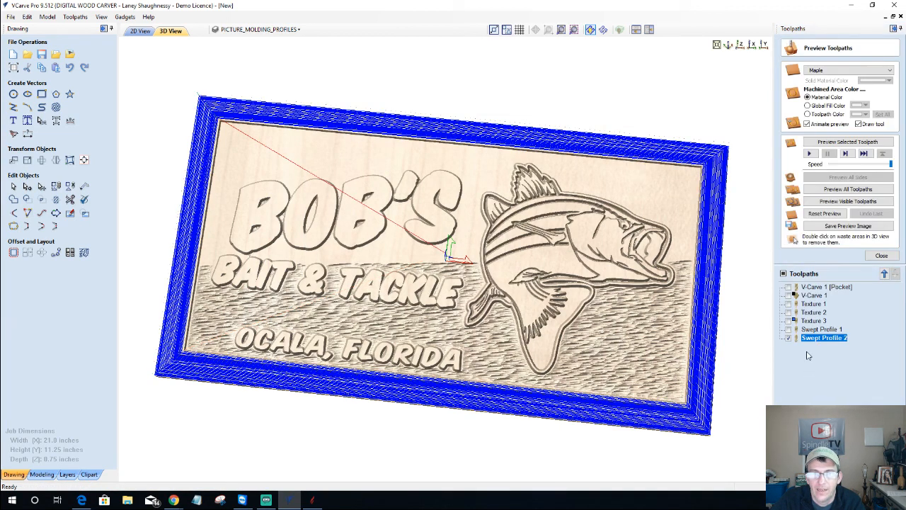
left_click(881, 255)
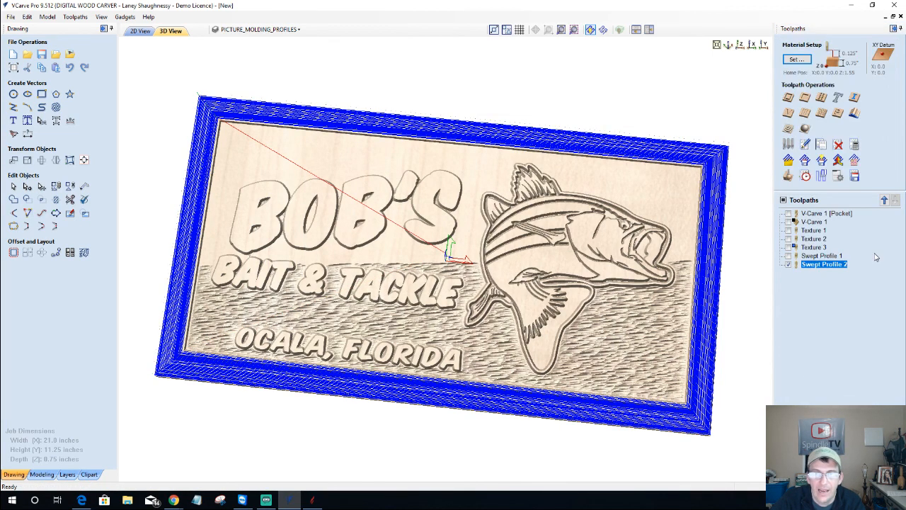
left_click(804, 175)
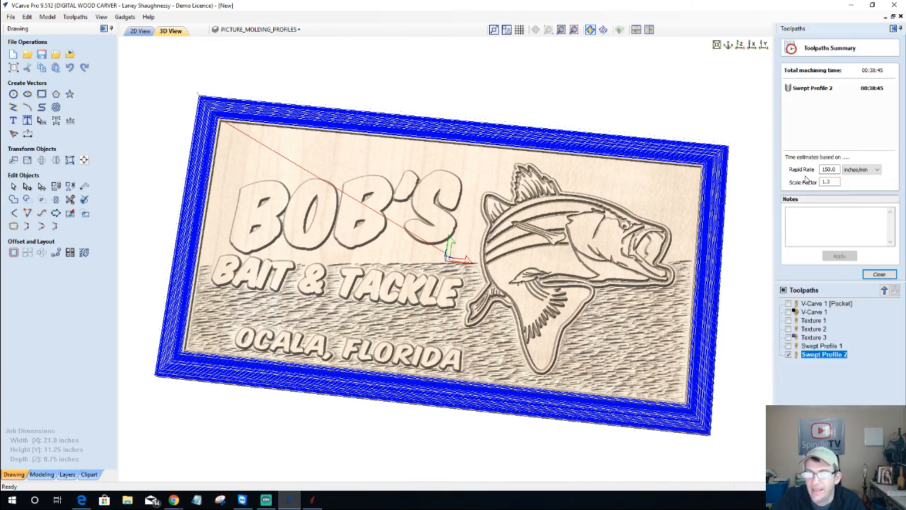
left_click(881, 276)
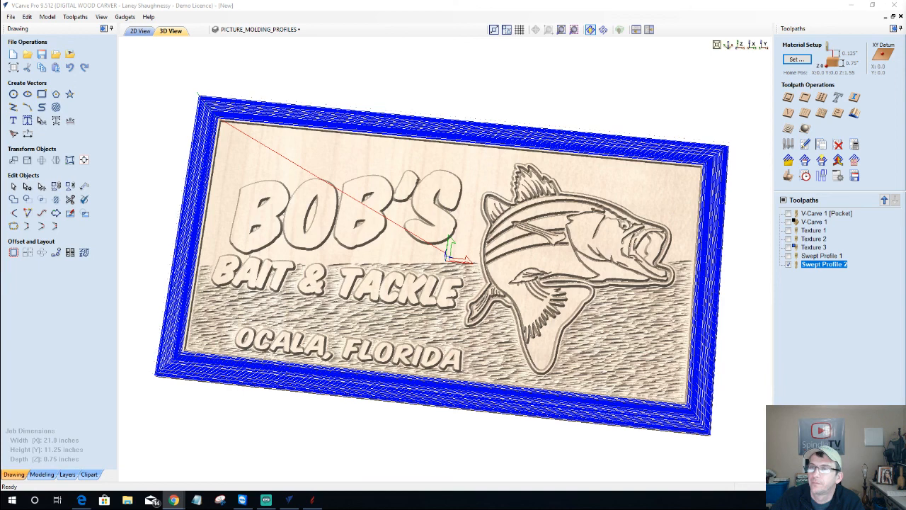
Bring Chrome forward and scroll through the Digital Wood Carver Owners Group's Videos grid, then start a new tab
mouse_move(272, 0)
left_mouse_down()
mouse_move(276, 8)
mouse_move(277, 1)
left_mouse_up()
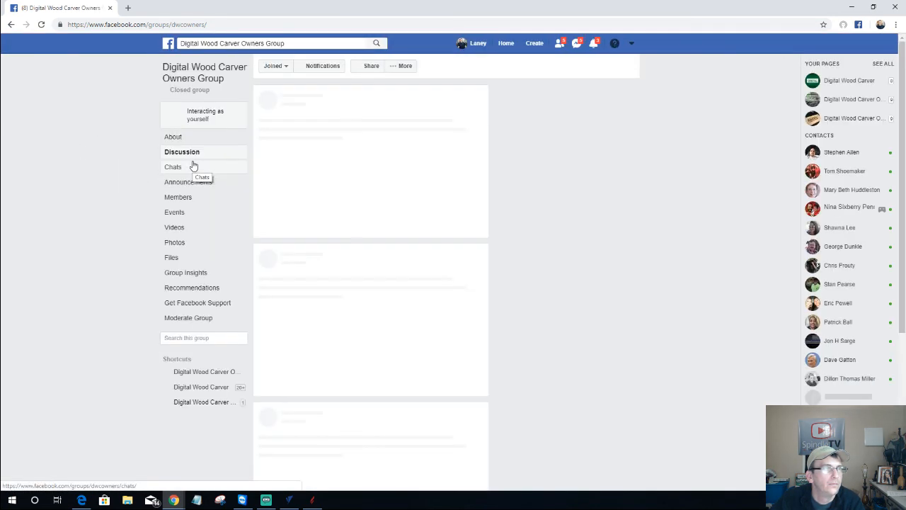
left_click(179, 230)
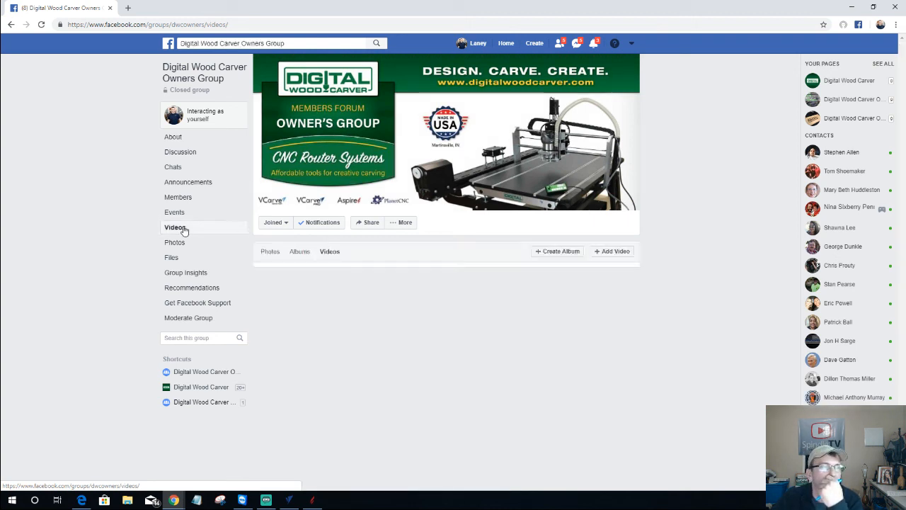
left_click(182, 229)
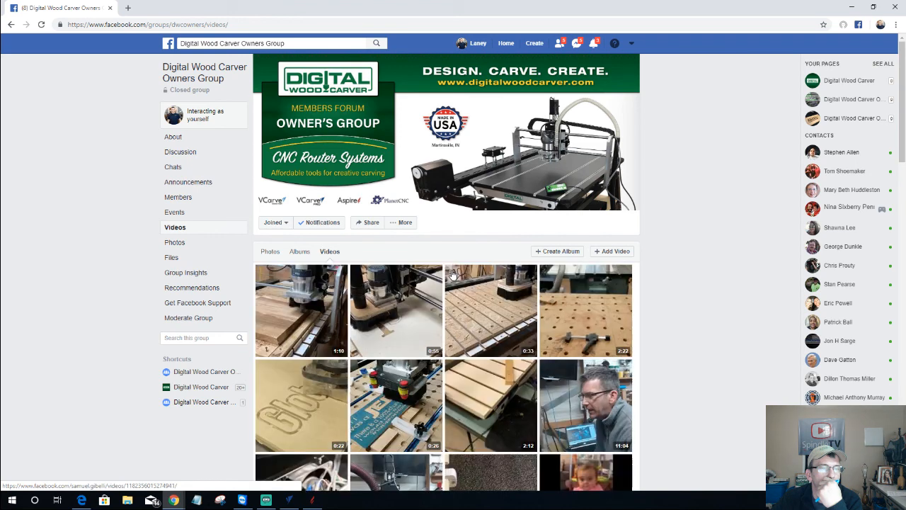
scroll(453, 274, "down", 7)
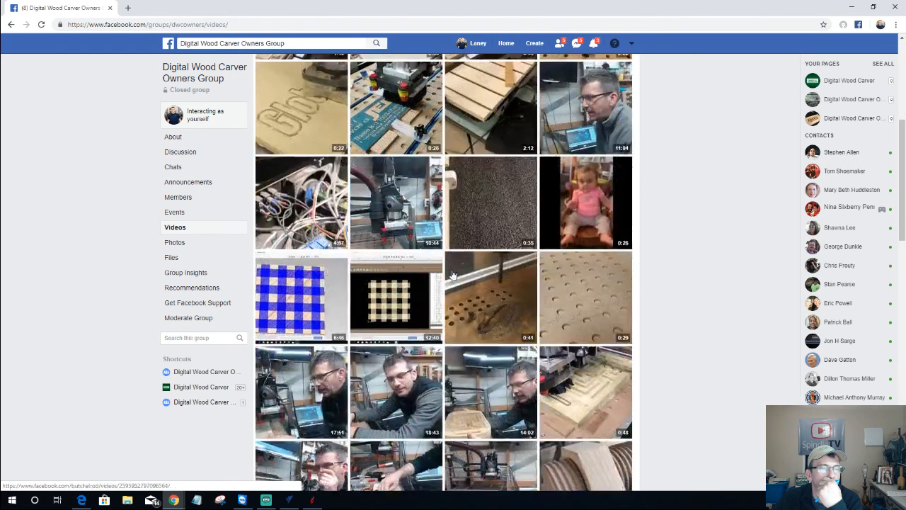
scroll(454, 274, "down", 1)
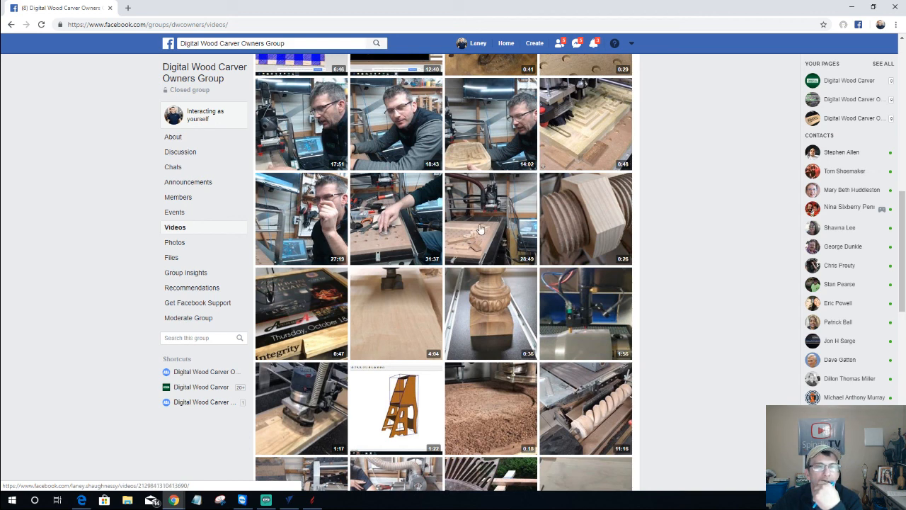
scroll(480, 229, "up", 1)
scroll(480, 228, "down", 1)
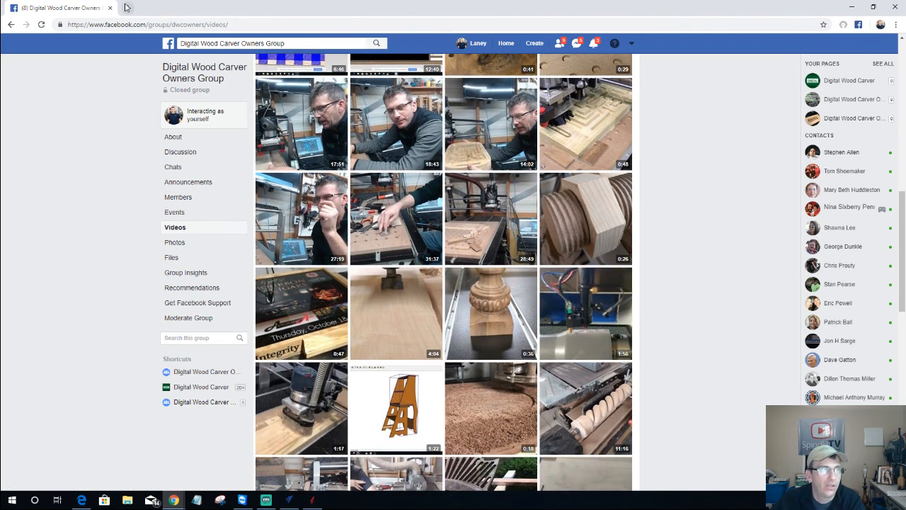
left_click(128, 8)
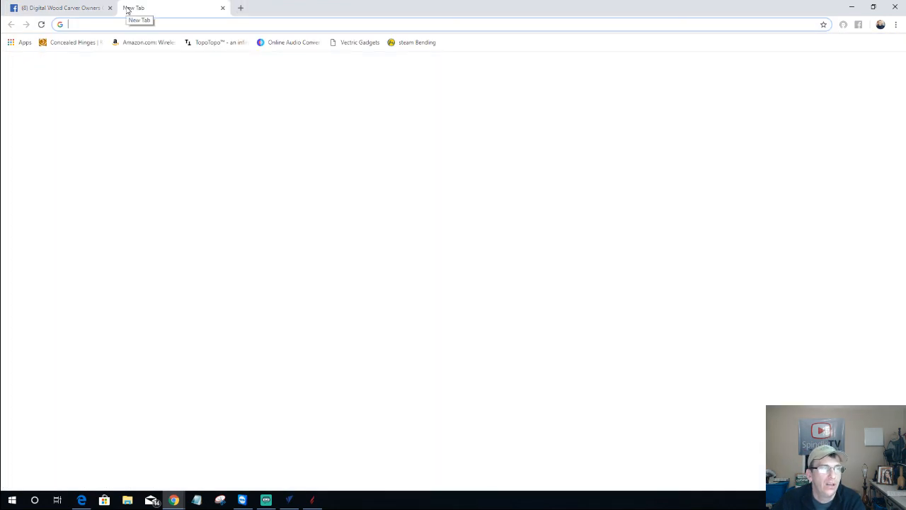
Go to youtube.com/spindletv and show the SpindleTV channel's VIDEOS list
type("youtube")
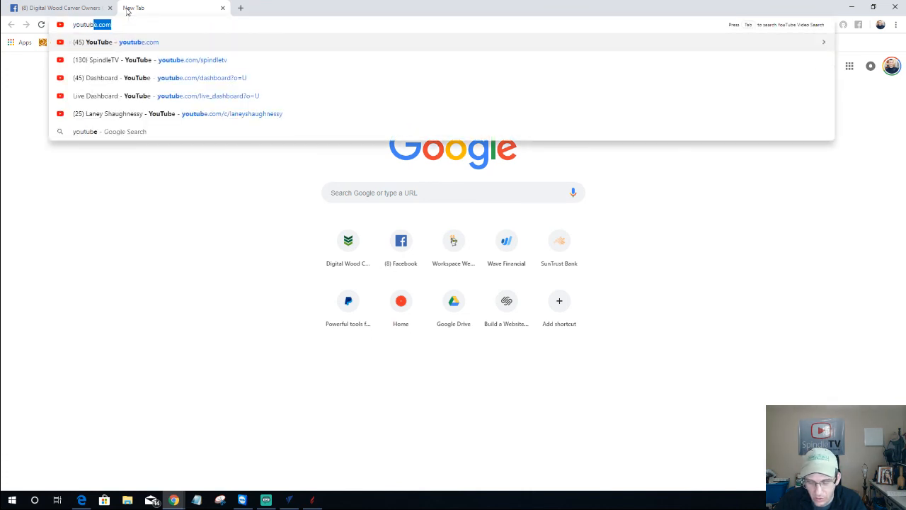
type(".com")
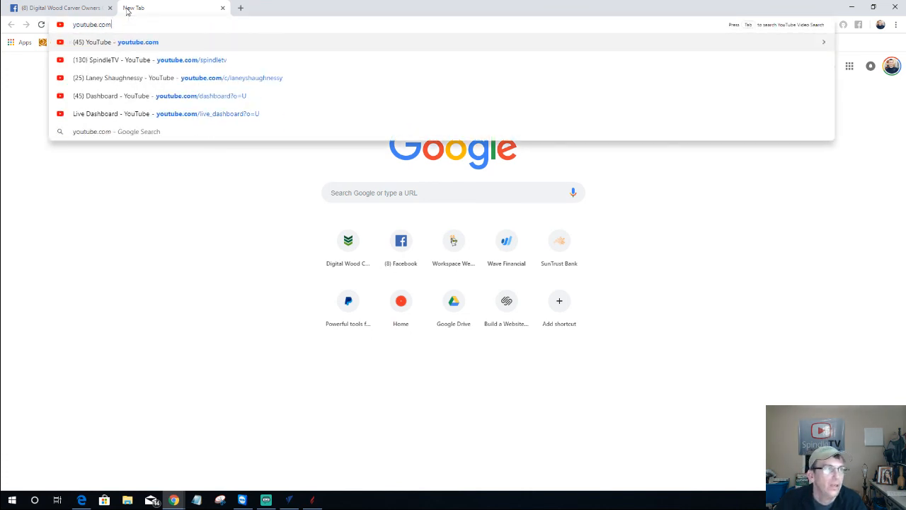
type("/")
type("a")
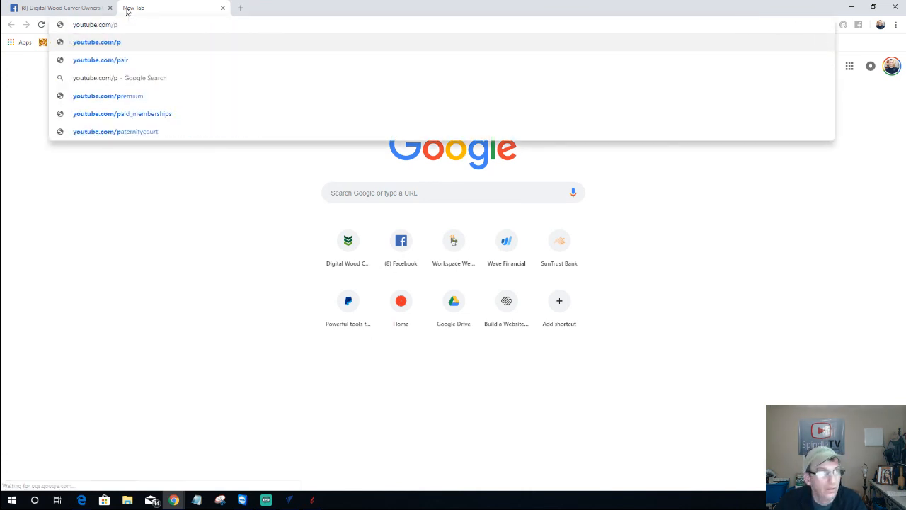
key("BackSpace")
type("spi")
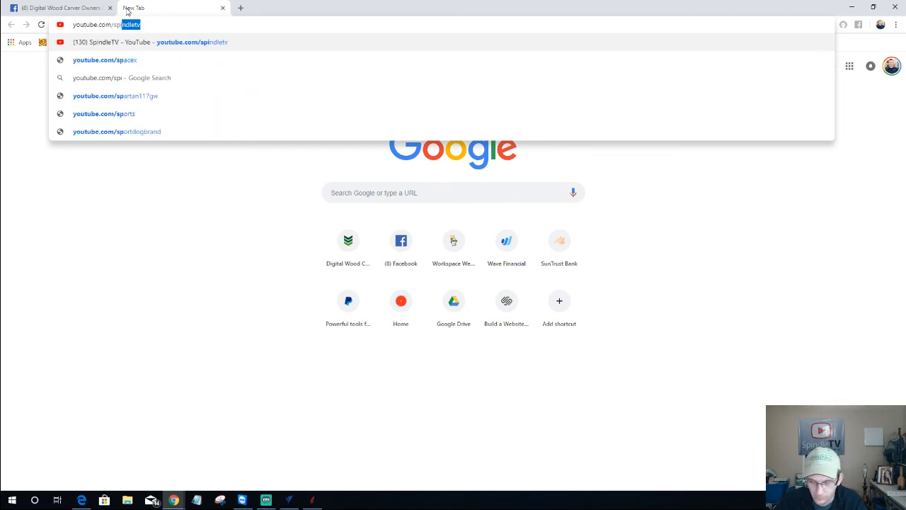
type("ndletv")
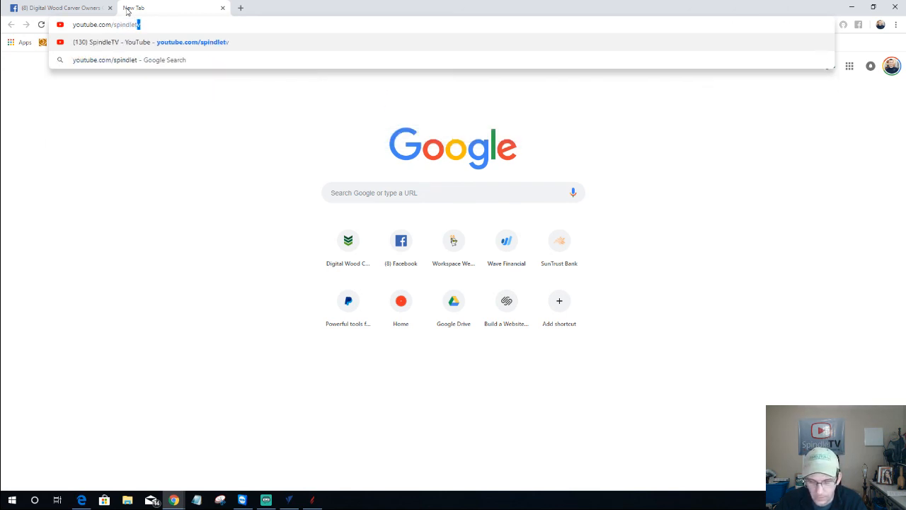
key("Return")
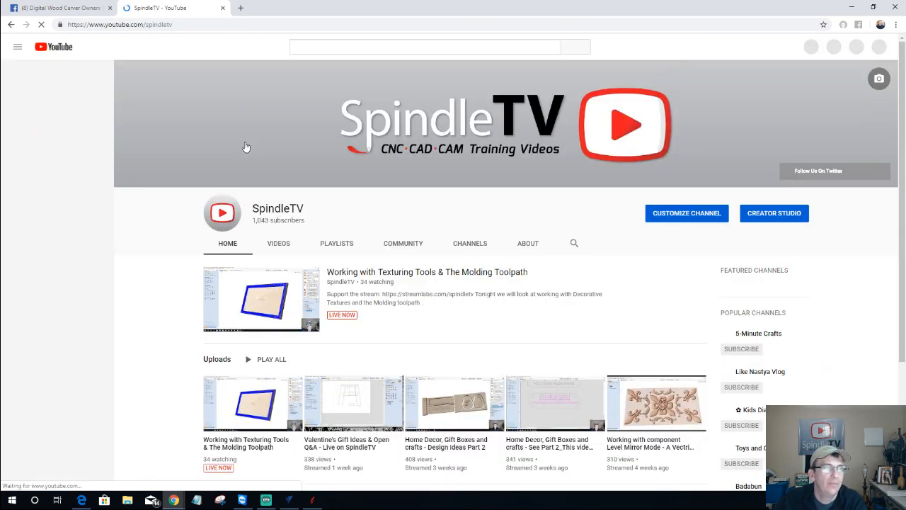
left_click(278, 243)
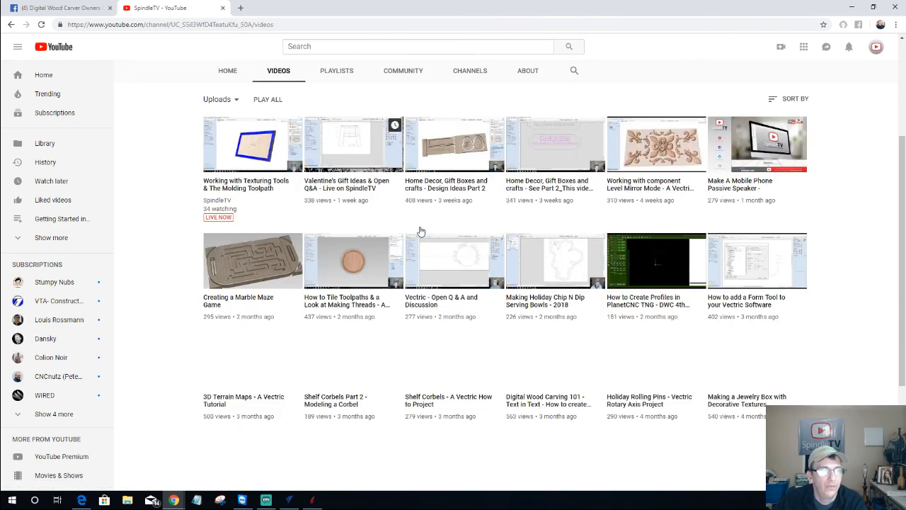
Scroll through SpindleTV's uploads, then return to the Facebook group videos tab
scroll(418, 231, "down", 2)
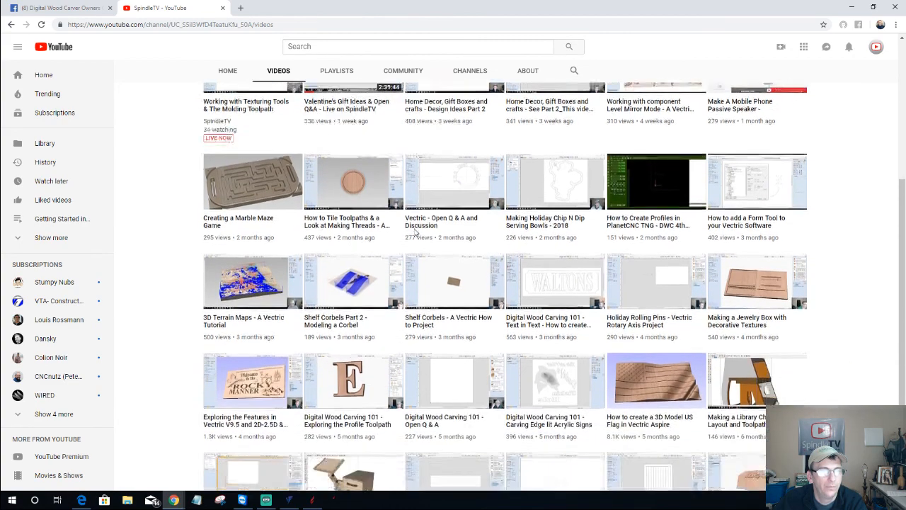
scroll(415, 232, "down", 2)
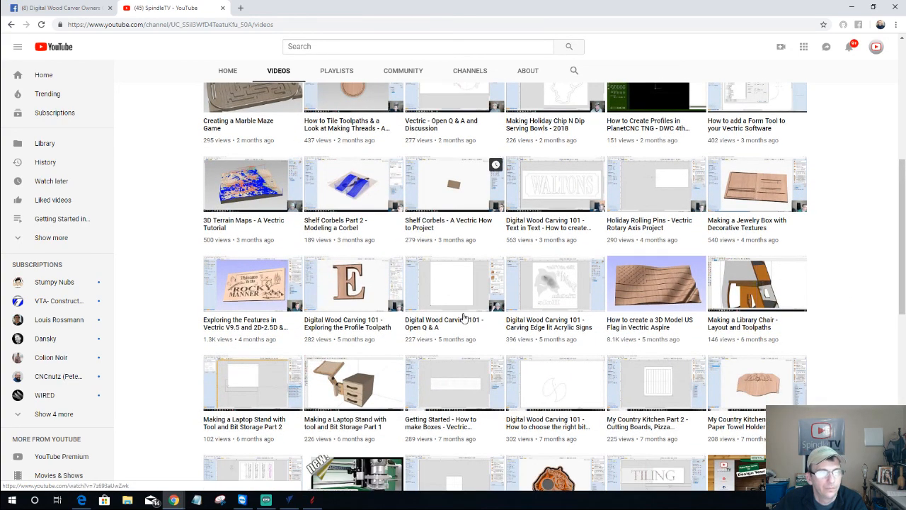
scroll(457, 318, "down", 5)
scroll(455, 318, "down", 3)
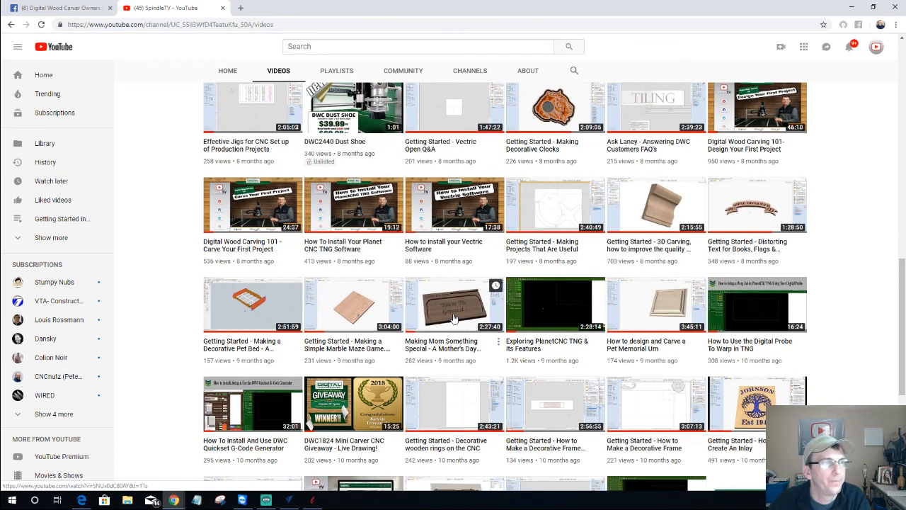
scroll(230, 247, "up", 1)
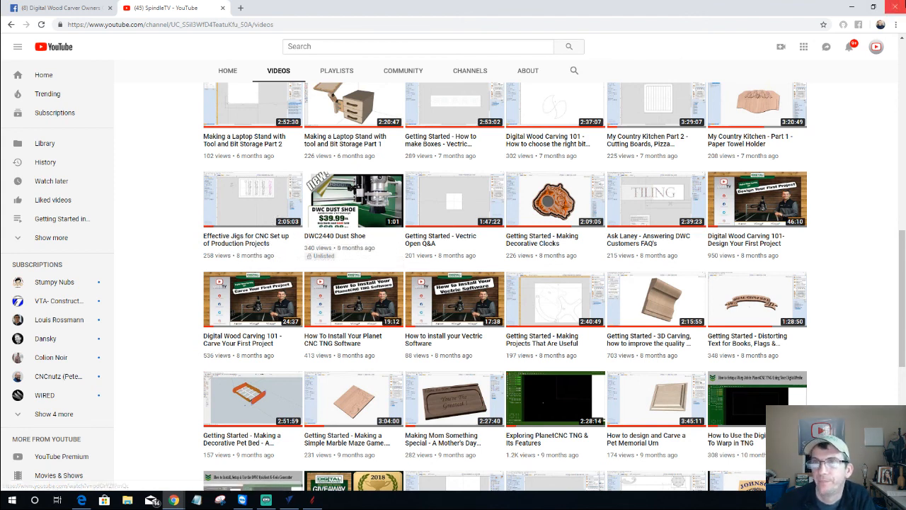
left_click(71, 7)
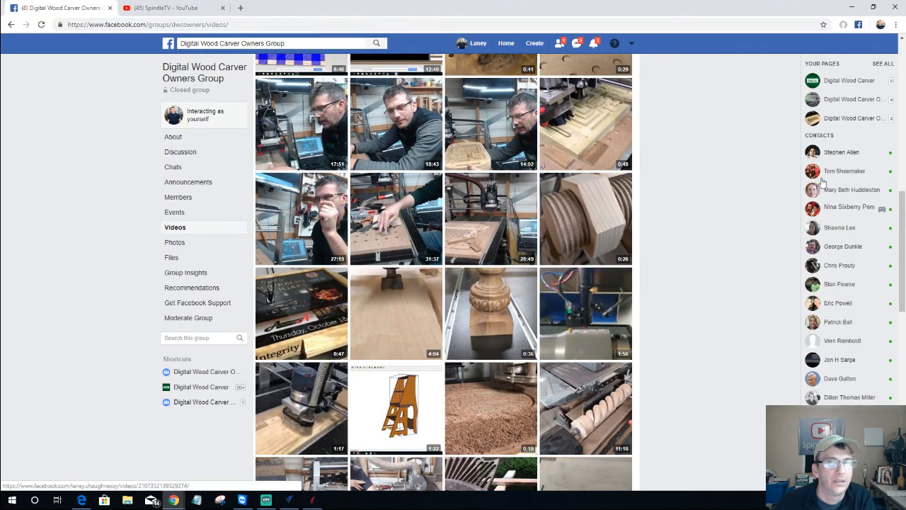
Hide the Swept Profile 2 toolpath lines, rotate the sign to view the carved frame, then switch to Aspire
left_click(854, 8)
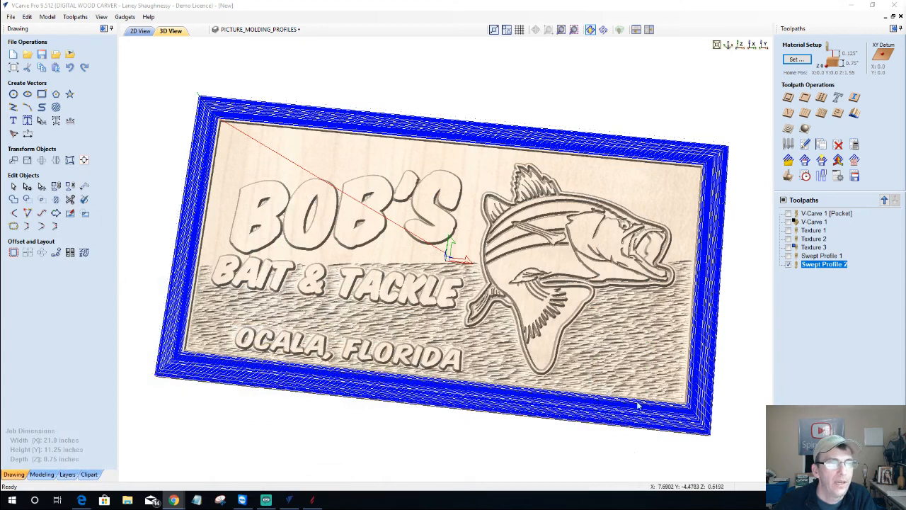
left_click(788, 264)
left_click_drag(730, 439, 732, 432)
left_click_drag(482, 316, 452, 302)
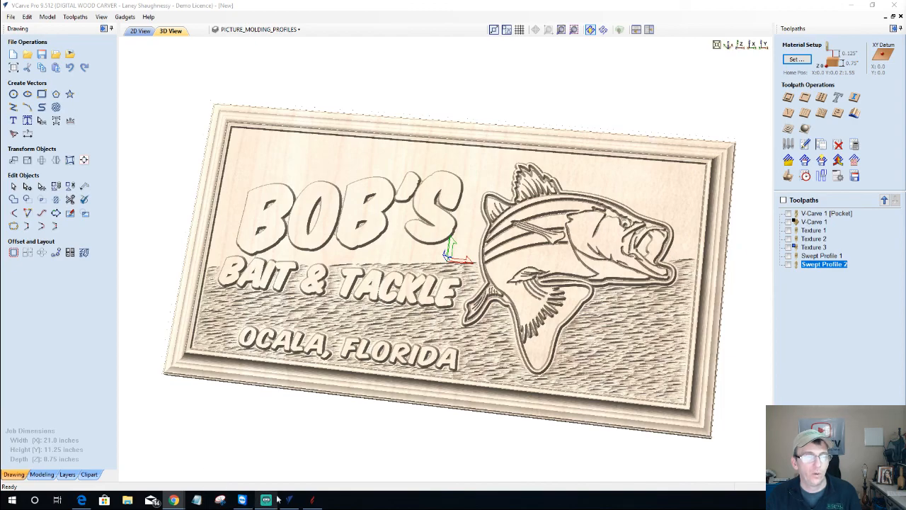
left_click(314, 500)
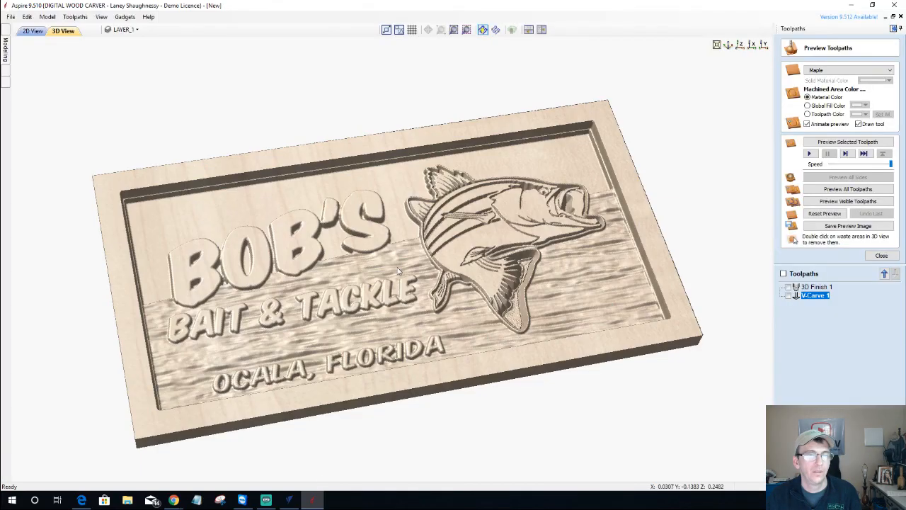
Rotate Aspire's sign preview from two angles, then switch to VCarve Pro and rotate its sign
left_click_drag(444, 311, 400, 344)
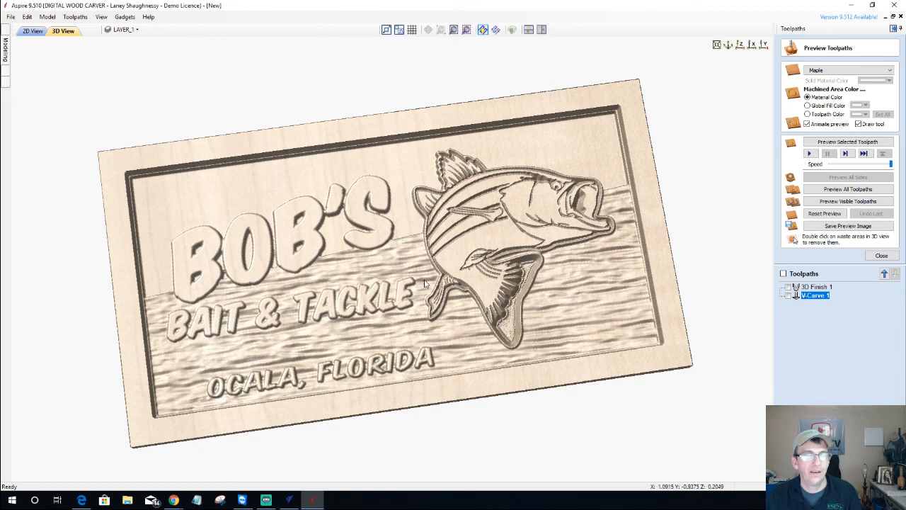
left_click_drag(487, 291, 543, 328)
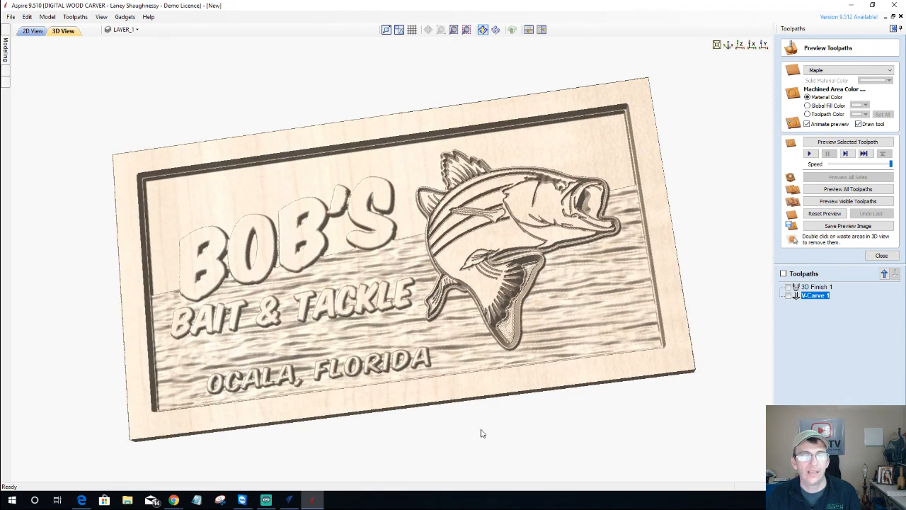
left_click(290, 501)
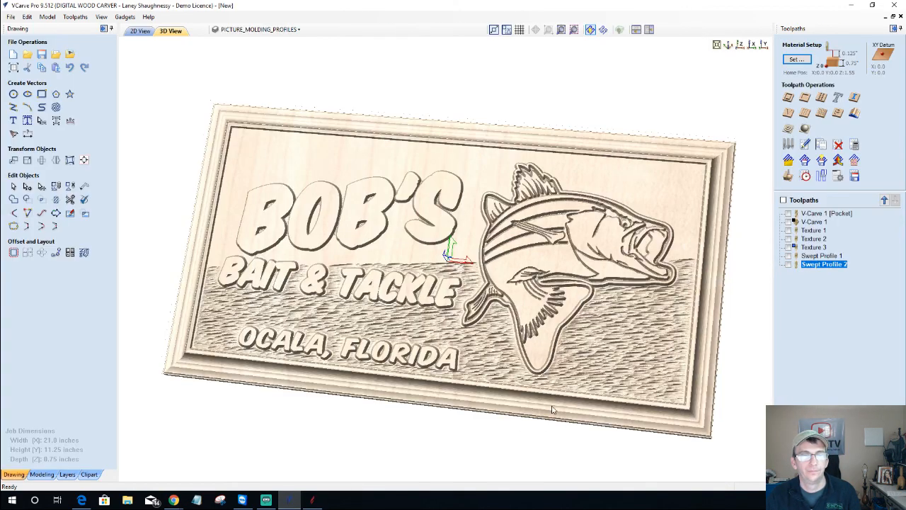
left_click_drag(508, 383, 431, 400)
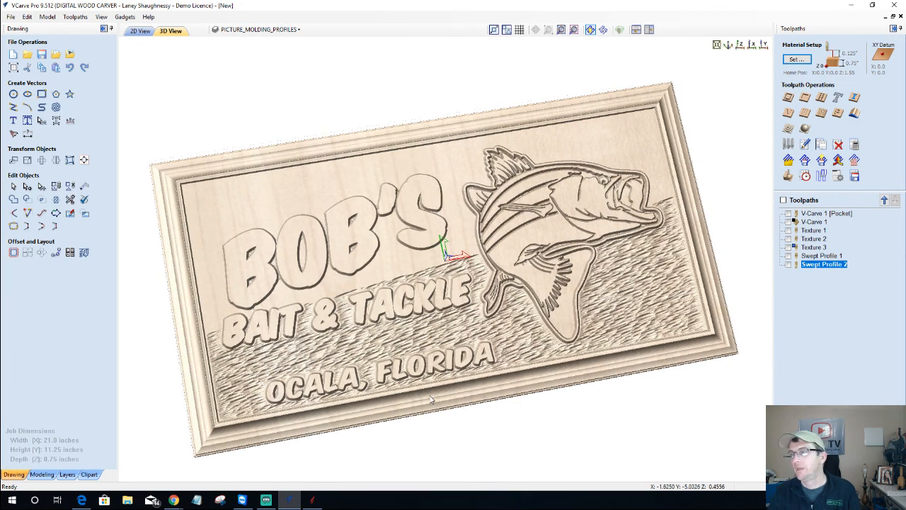